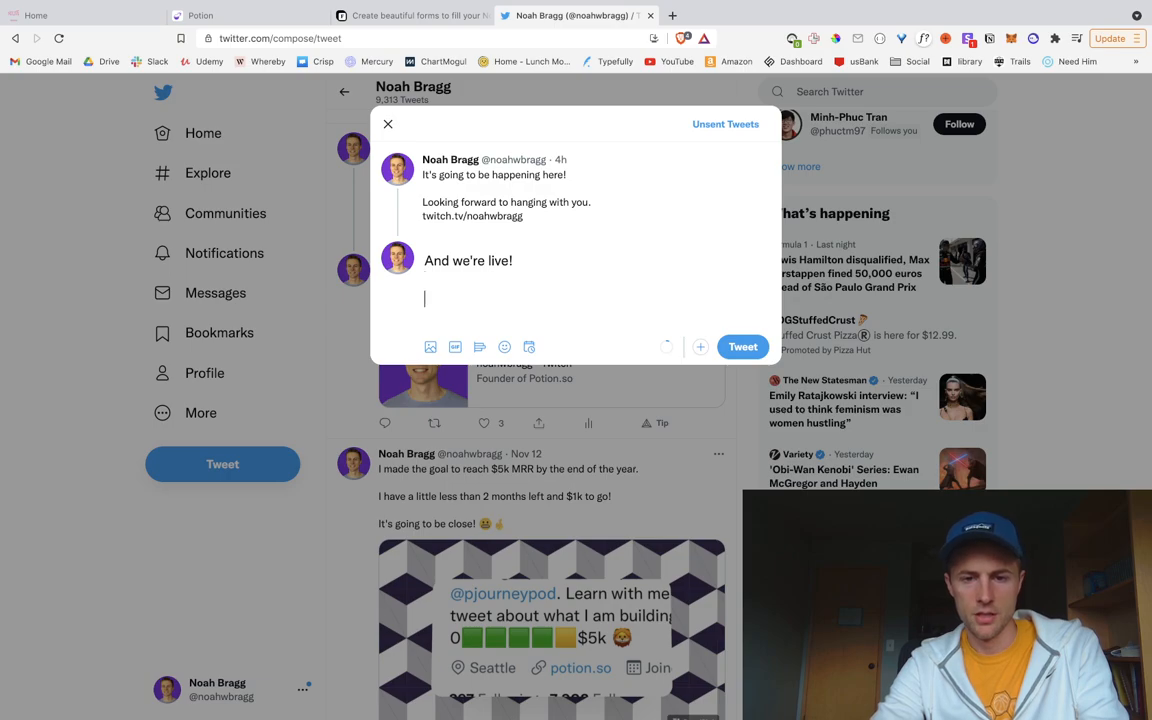
Step: Post the thread reply 'Building a user content generated site with Potion.' under 'And we're live!'
type("Building ")
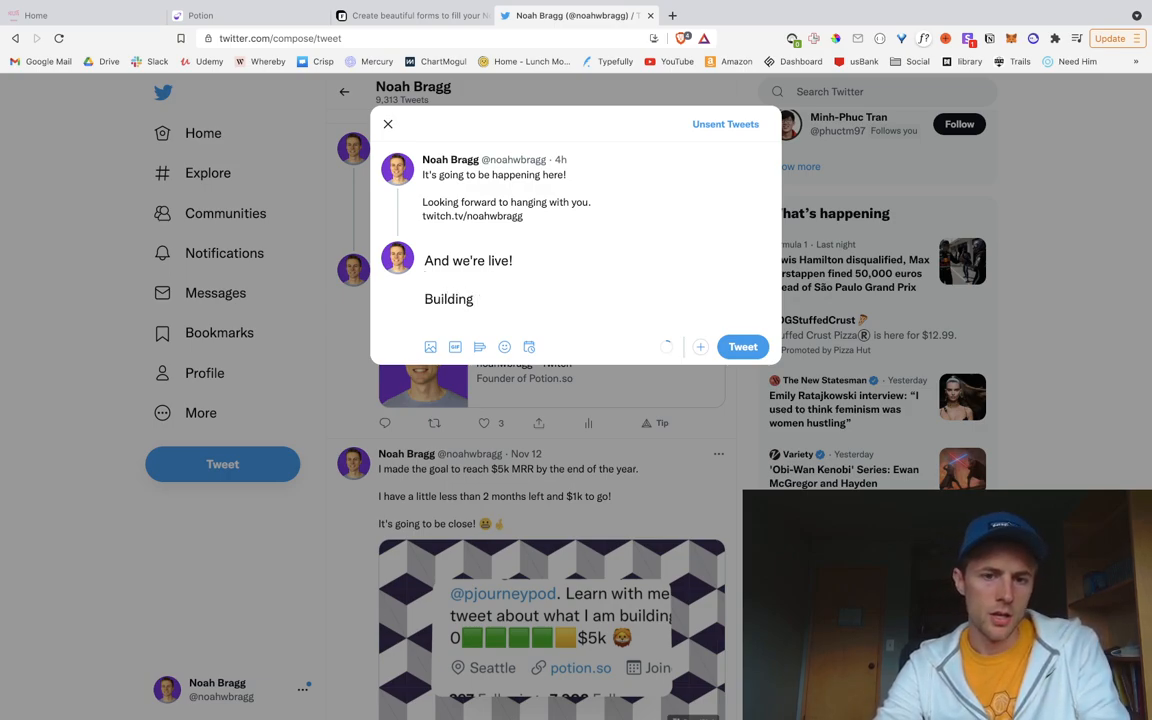
type("a ")
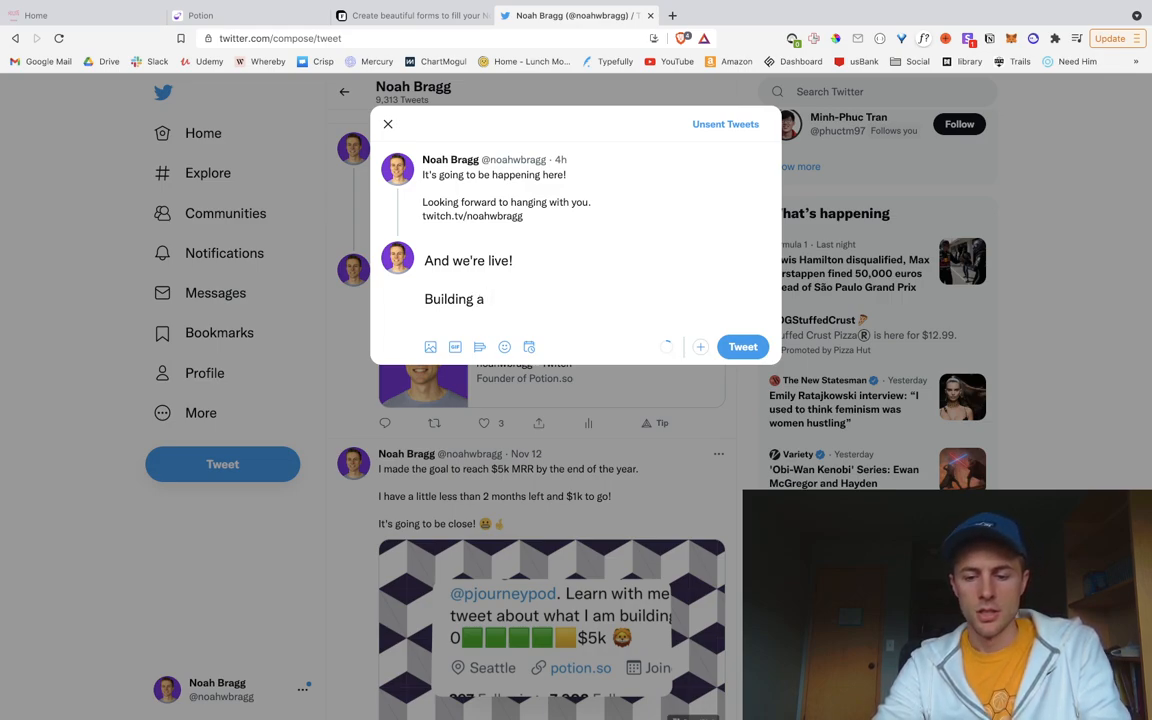
type("user content generated site with Potion")
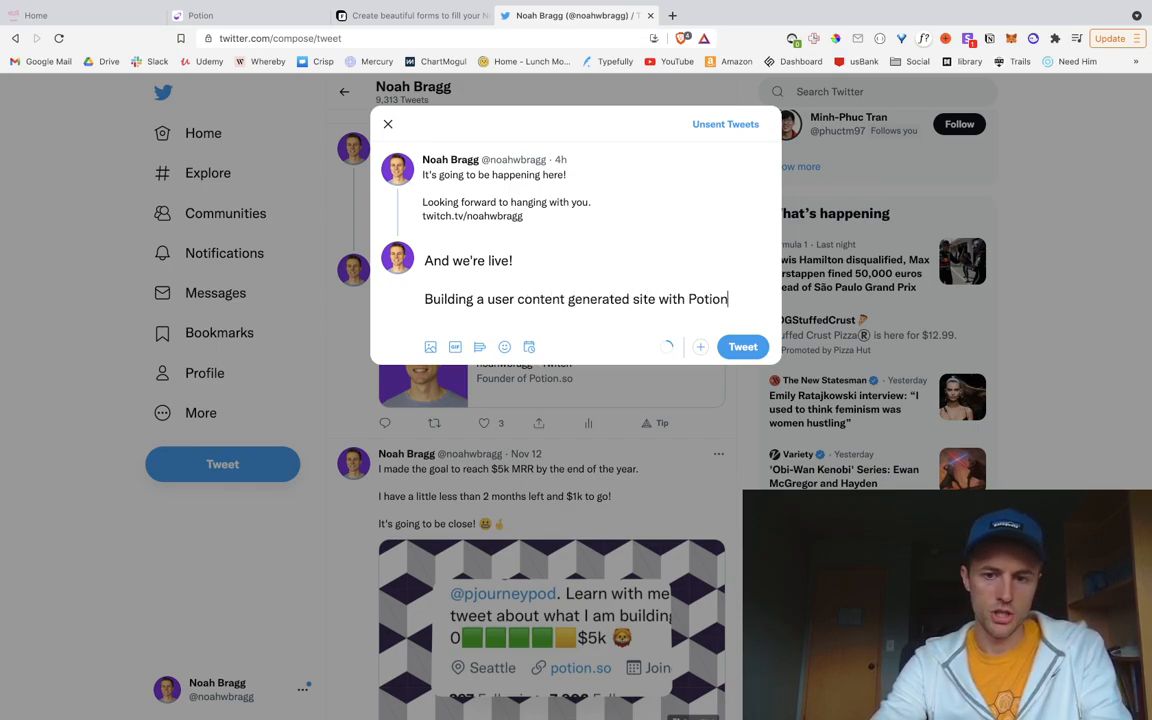
type(".")
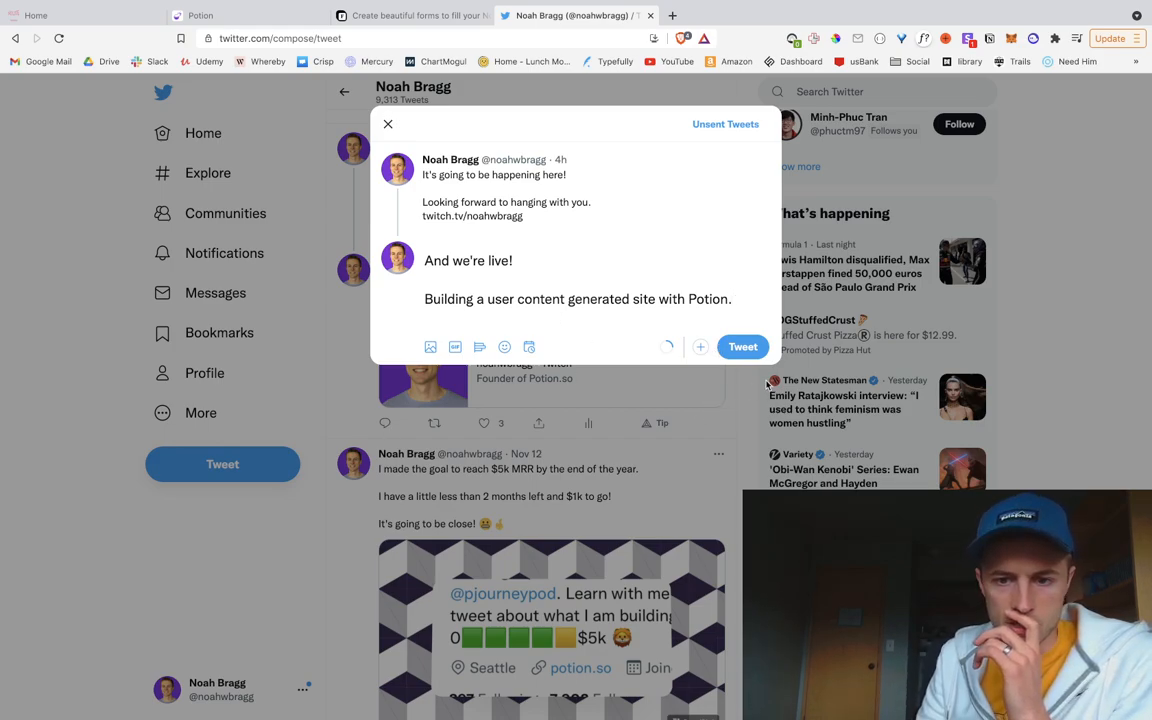
left_click(751, 347)
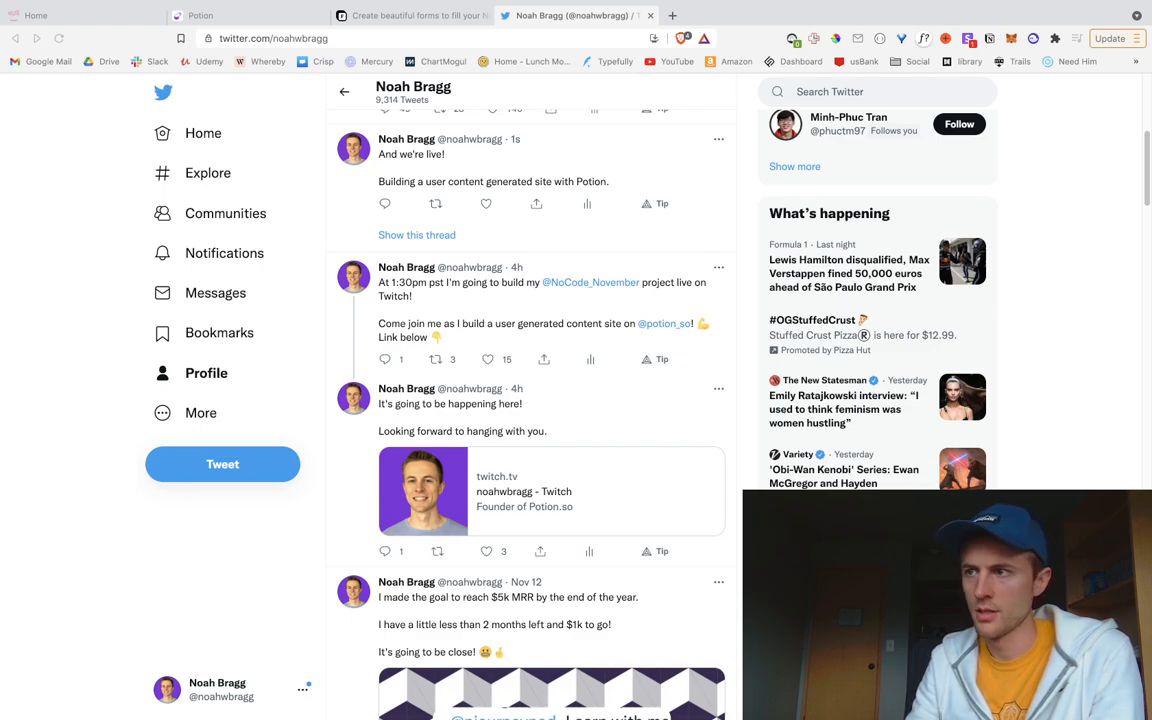
Step: Bring the browser forward showing the NoCode November event homepage
left_click(22, 216)
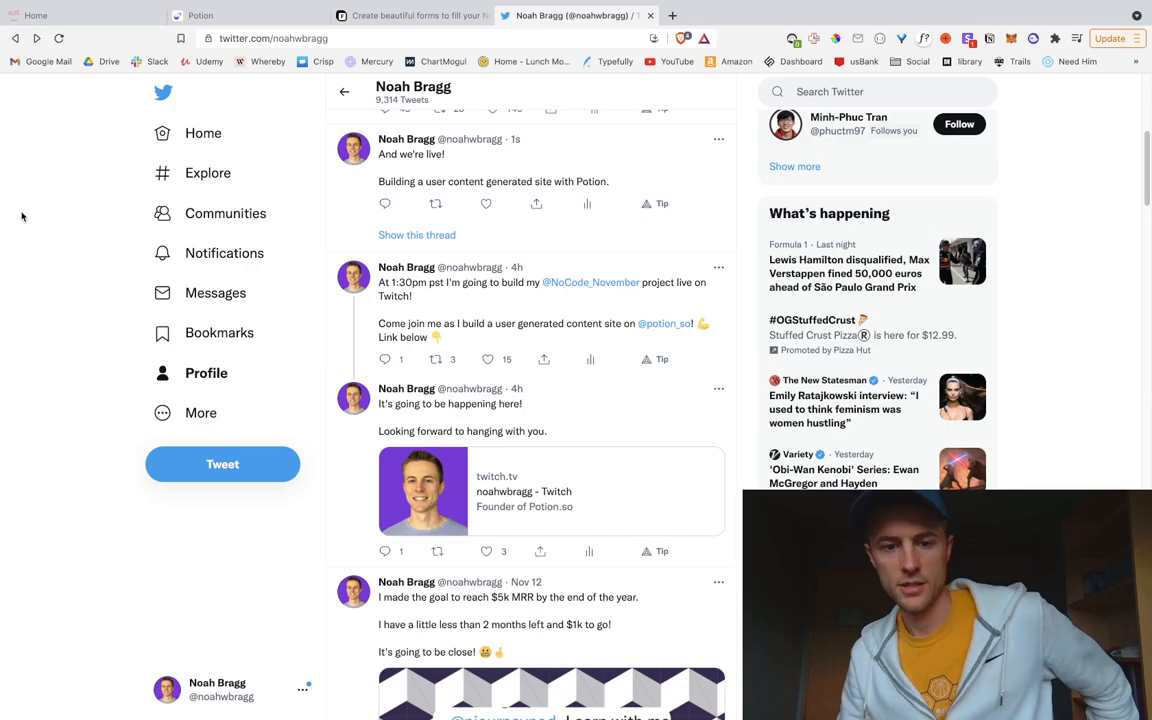
left_click(56, 16)
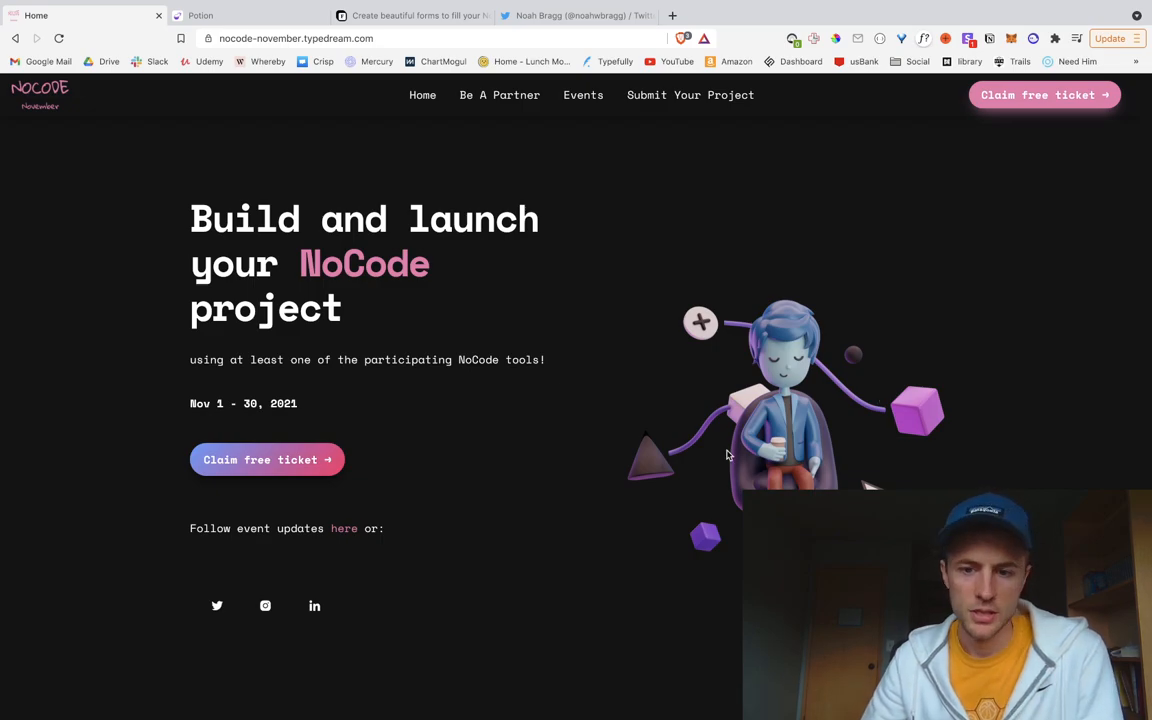
scroll(888, 430, "down", 5)
scroll(688, 512, "up", 1)
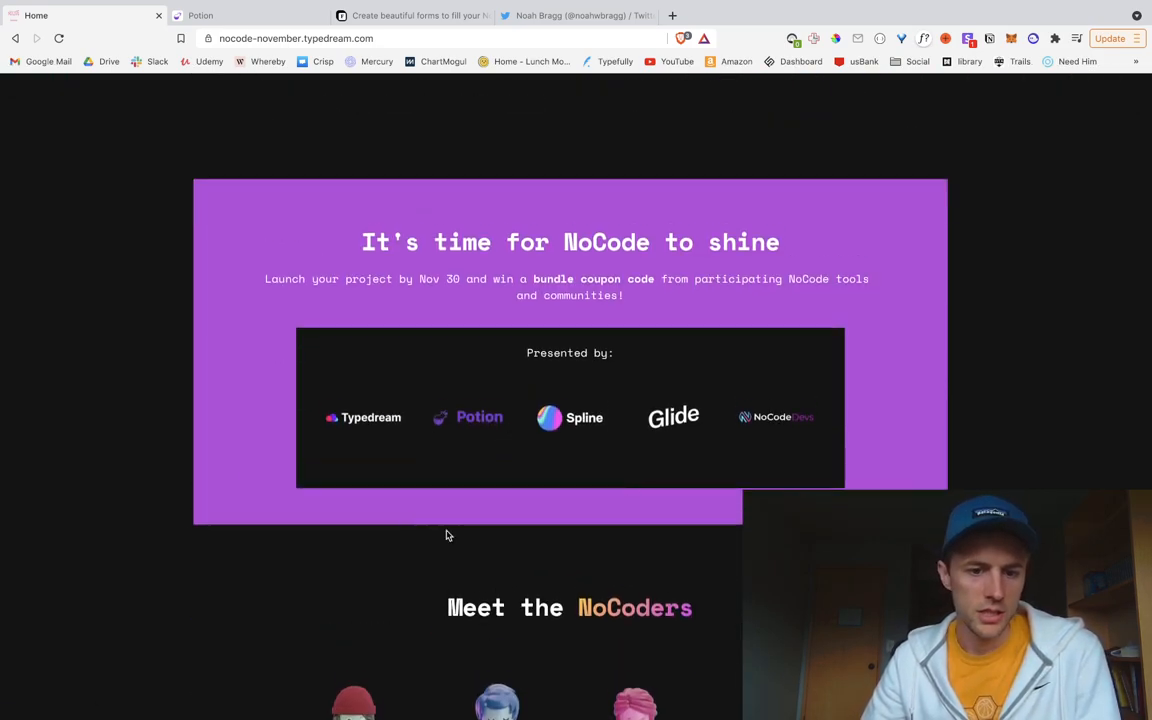
scroll(560, 550, "down", 10)
scroll(561, 551, "up", 1)
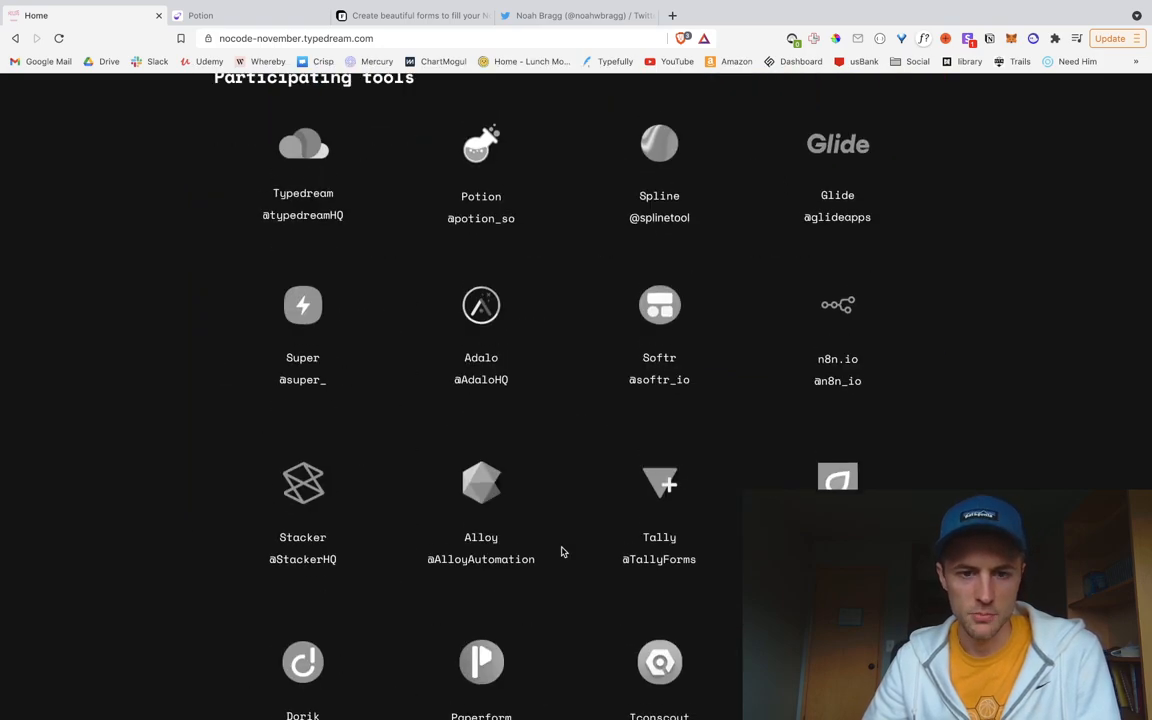
scroll(561, 551, "down", 9)
scroll(561, 550, "up", 15)
scroll(564, 547, "up", 3)
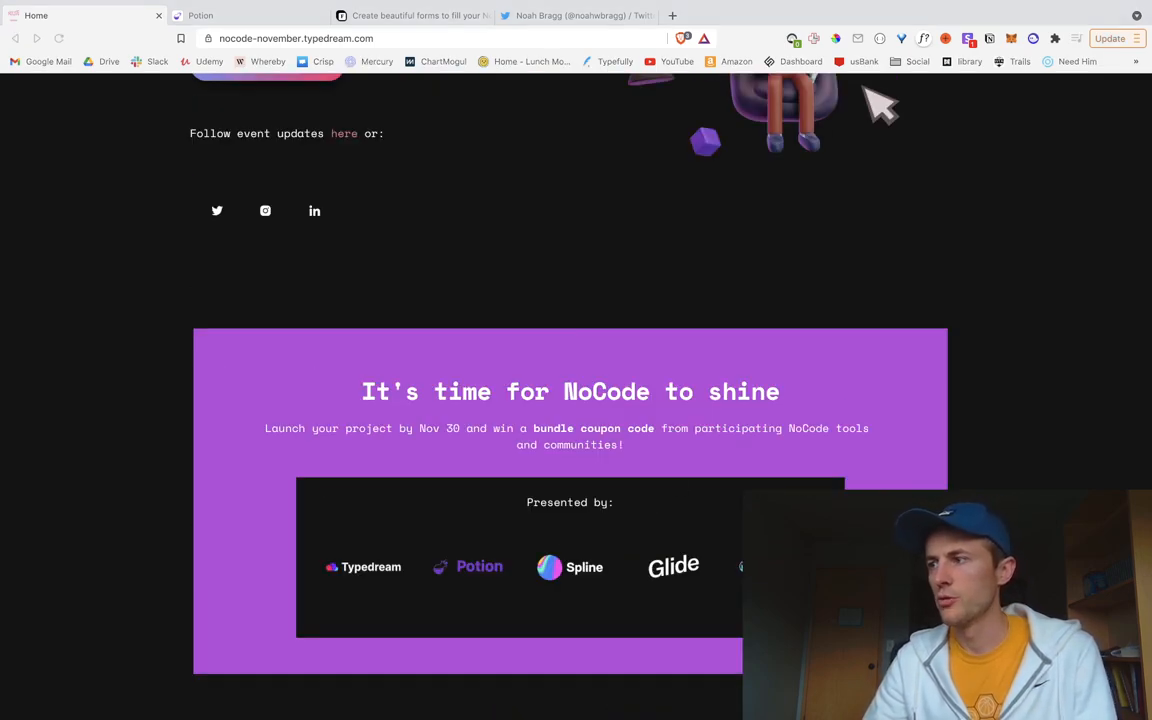
scroll(155, 390, "up", 2)
scroll(155, 390, "up", 2)
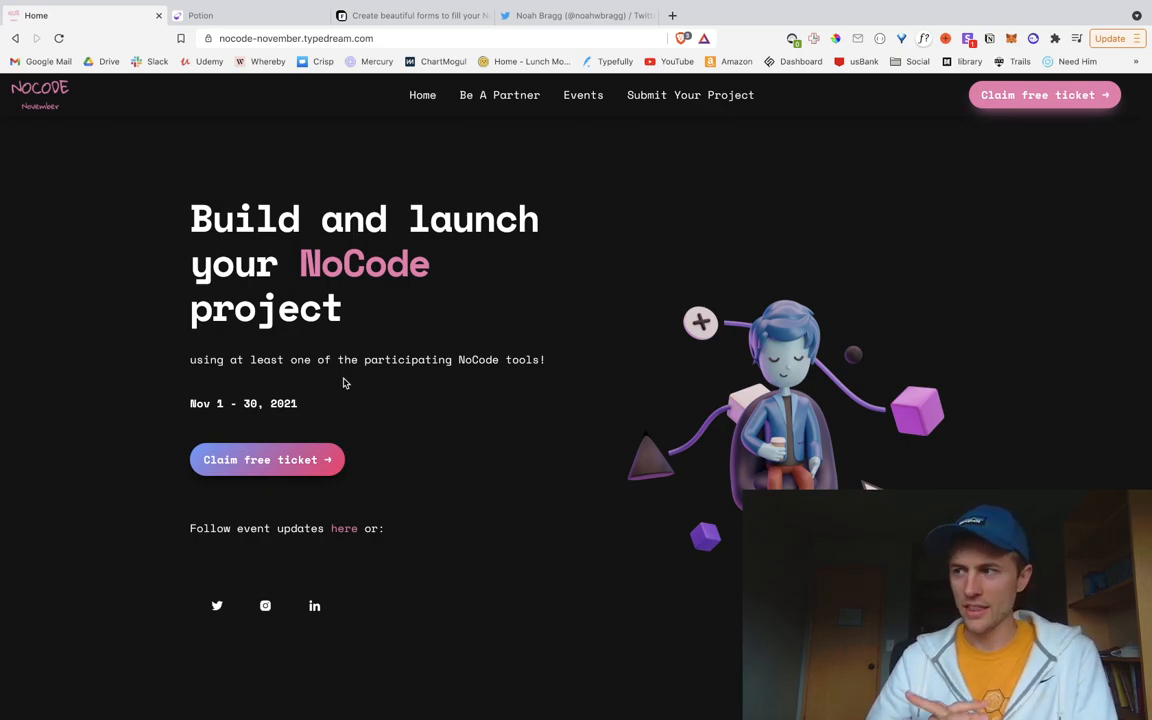
left_click(540, 15)
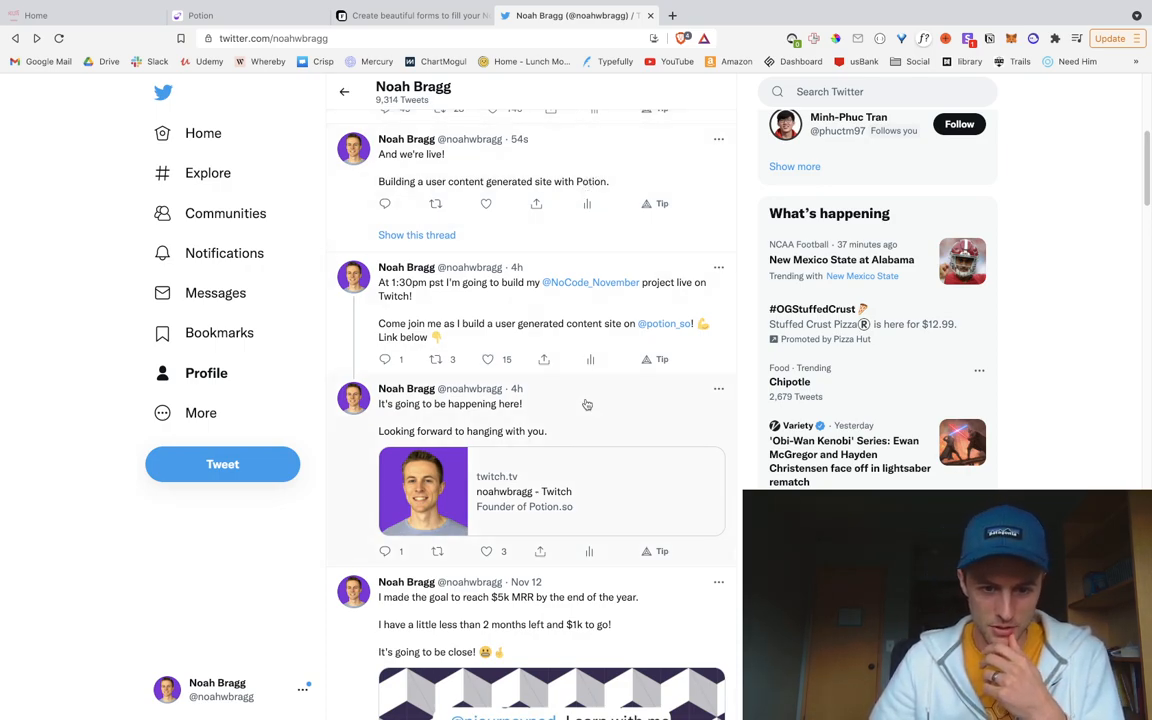
scroll(588, 405, "down", 1)
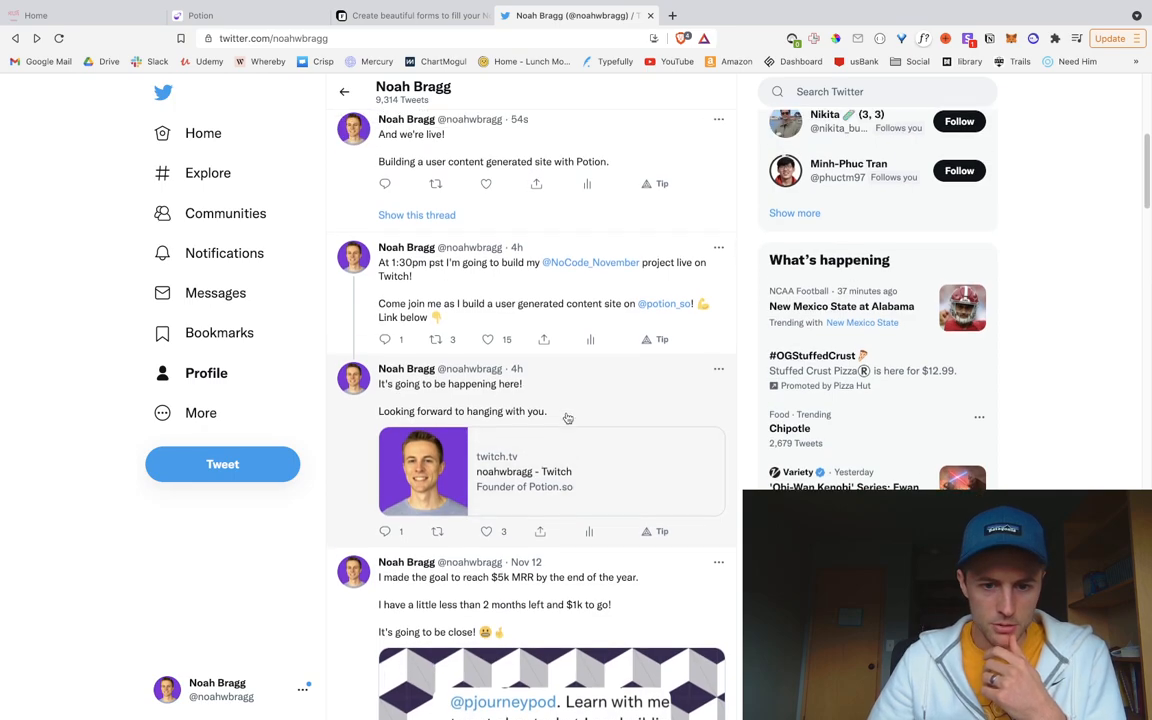
scroll(567, 418, "up", 3)
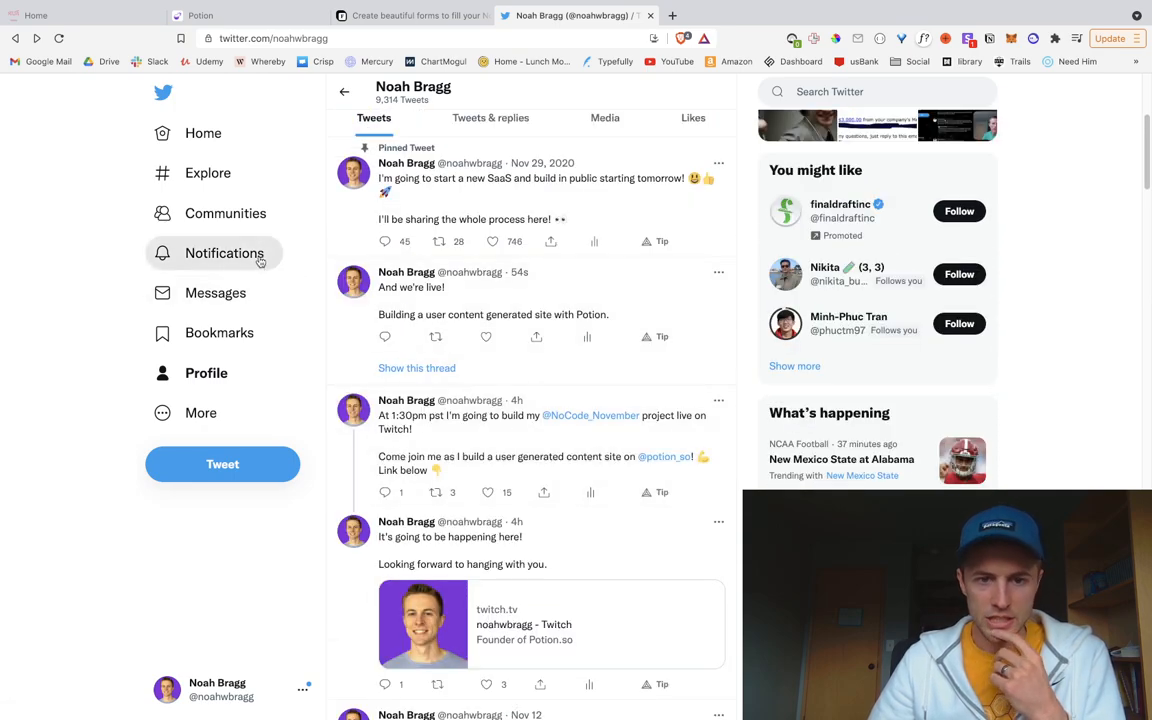
left_click(226, 254)
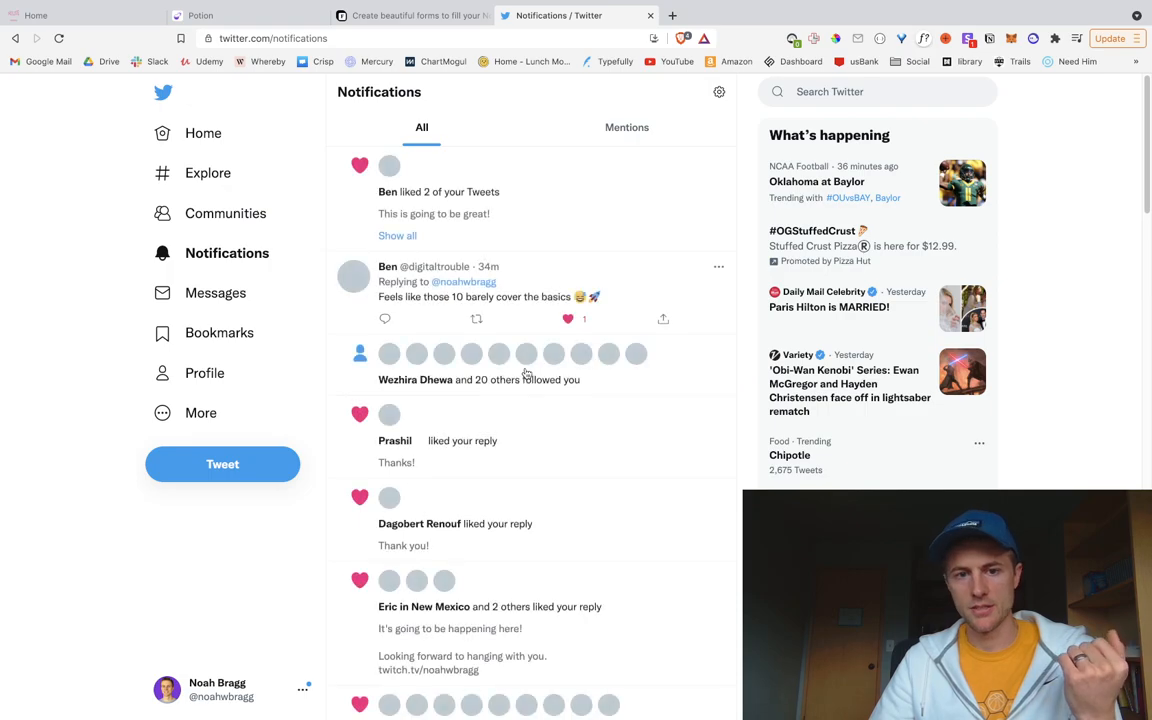
left_click(124, 15)
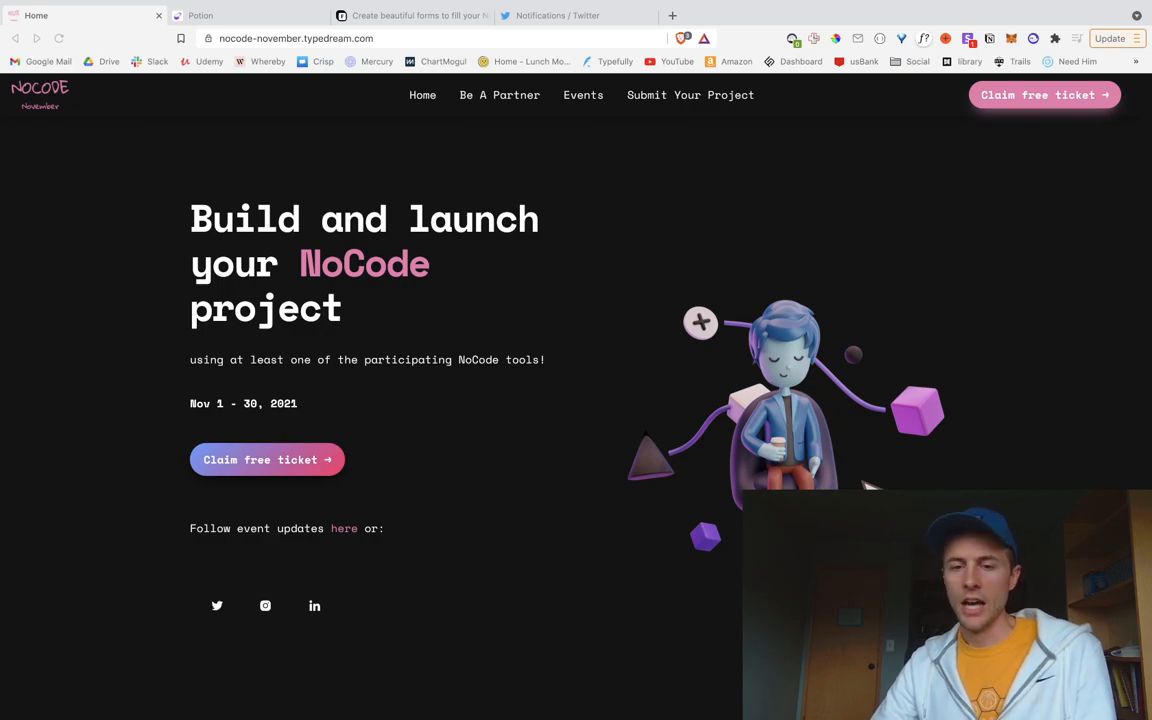
Step: Load the Potion account sign-in page, then return to the Twitter notifications
left_click(799, 174)
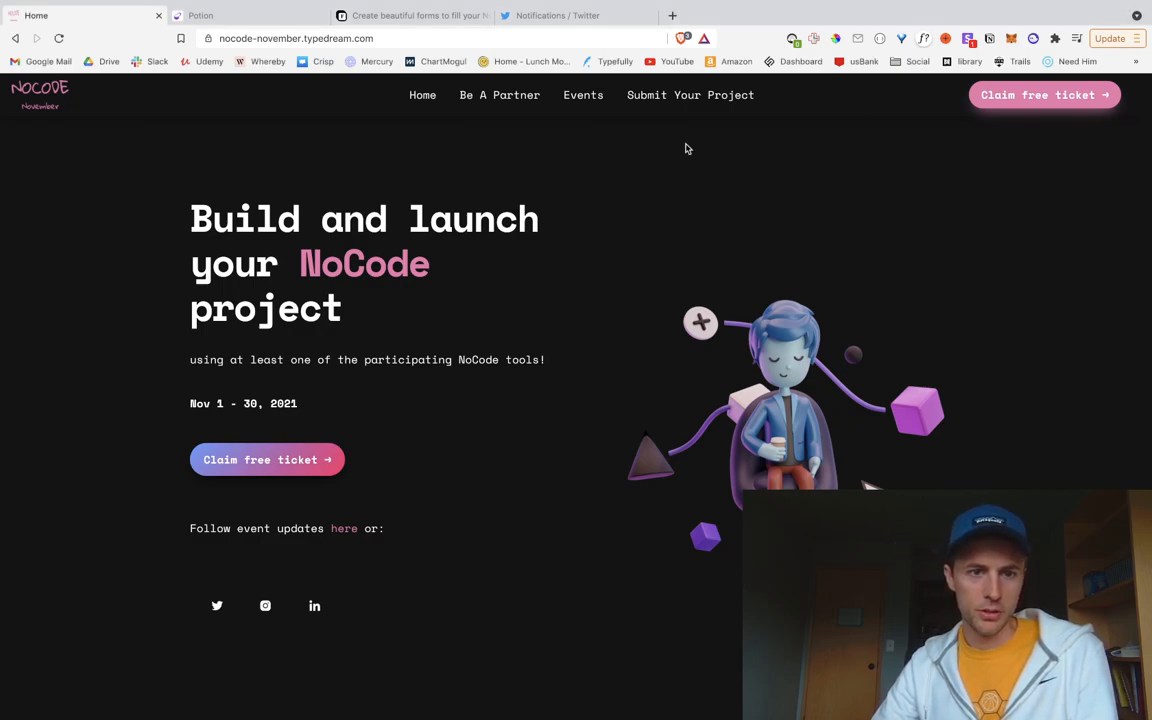
left_click(228, 22)
scroll(380, 375, "down", 8)
scroll(390, 385, "down", 10)
scroll(405, 385, "up", 20)
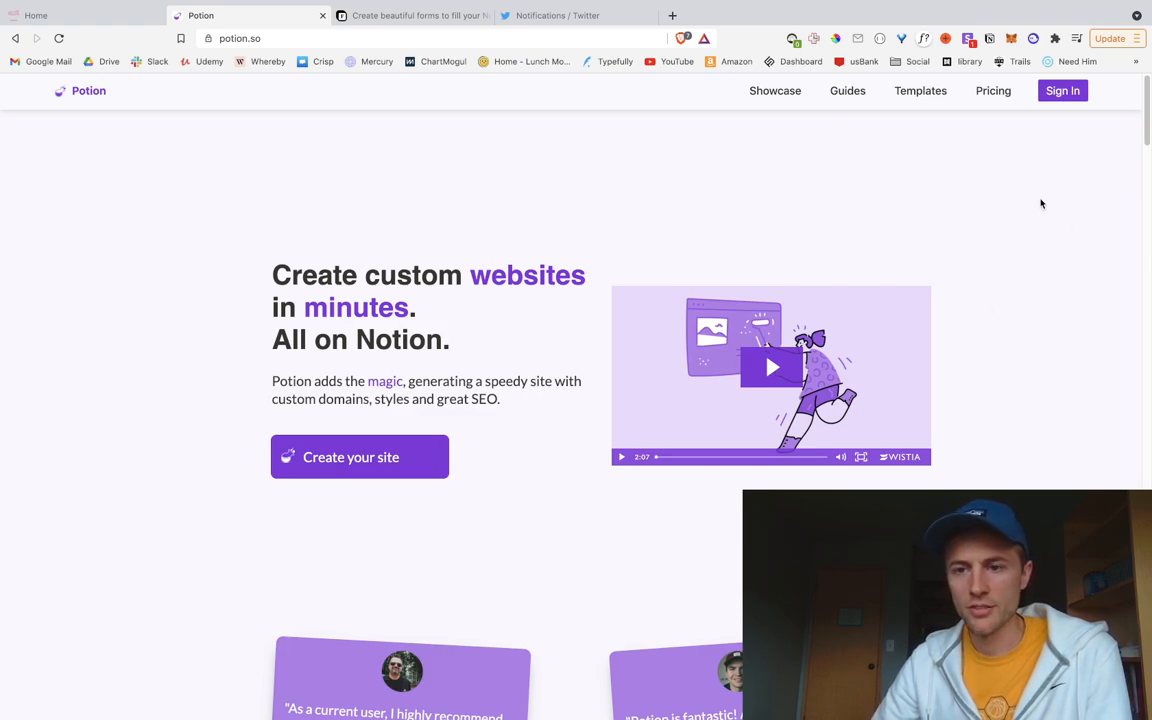
left_click(1062, 90)
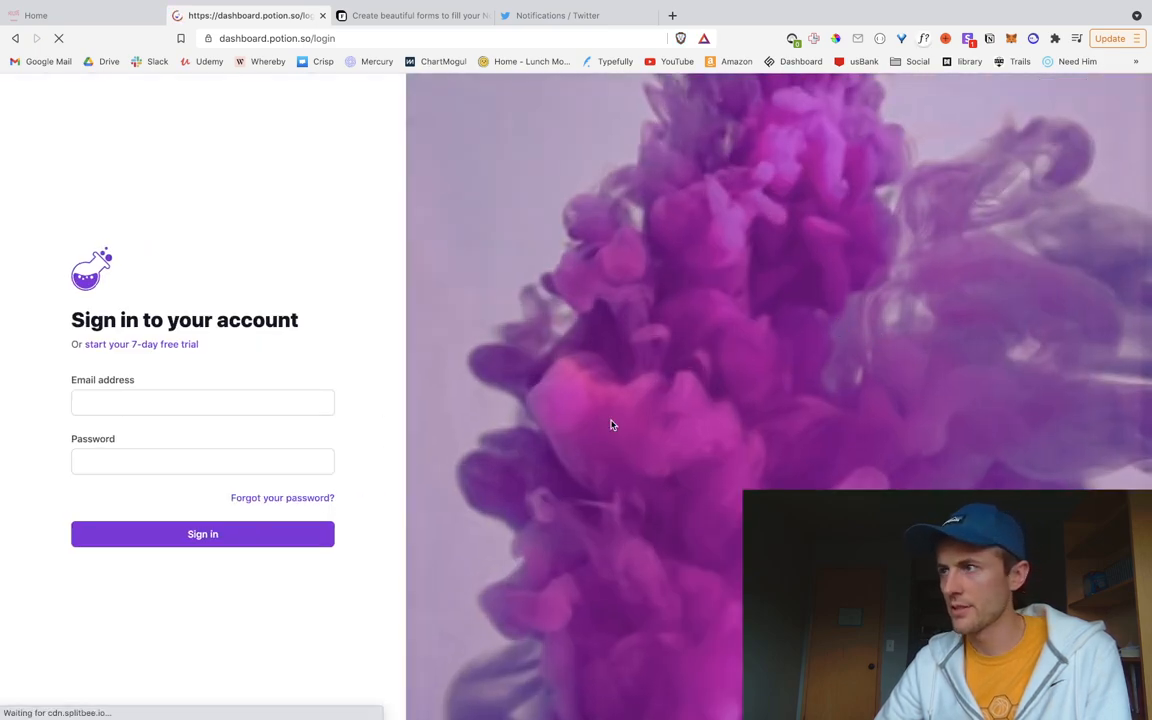
key("ctrl+Tab")
key("ctrl+Tab")
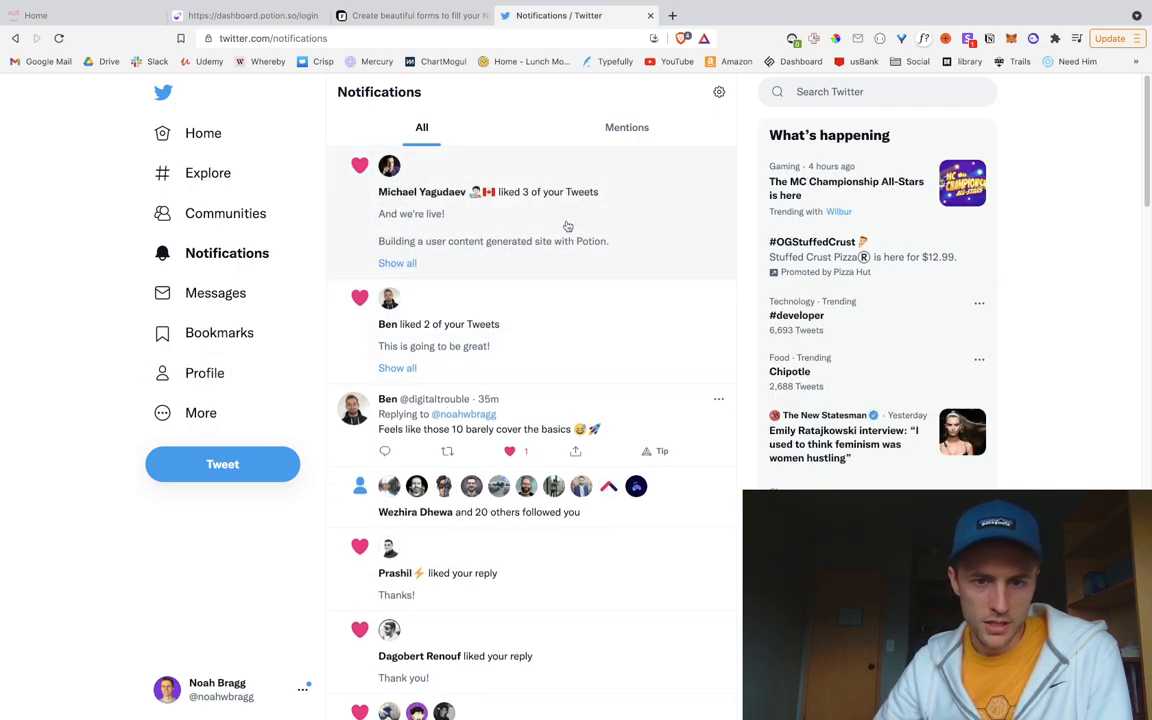
Step: From the like notification's liked tweets, open the 'And we're live!' tweet's own thread page
left_click(508, 203)
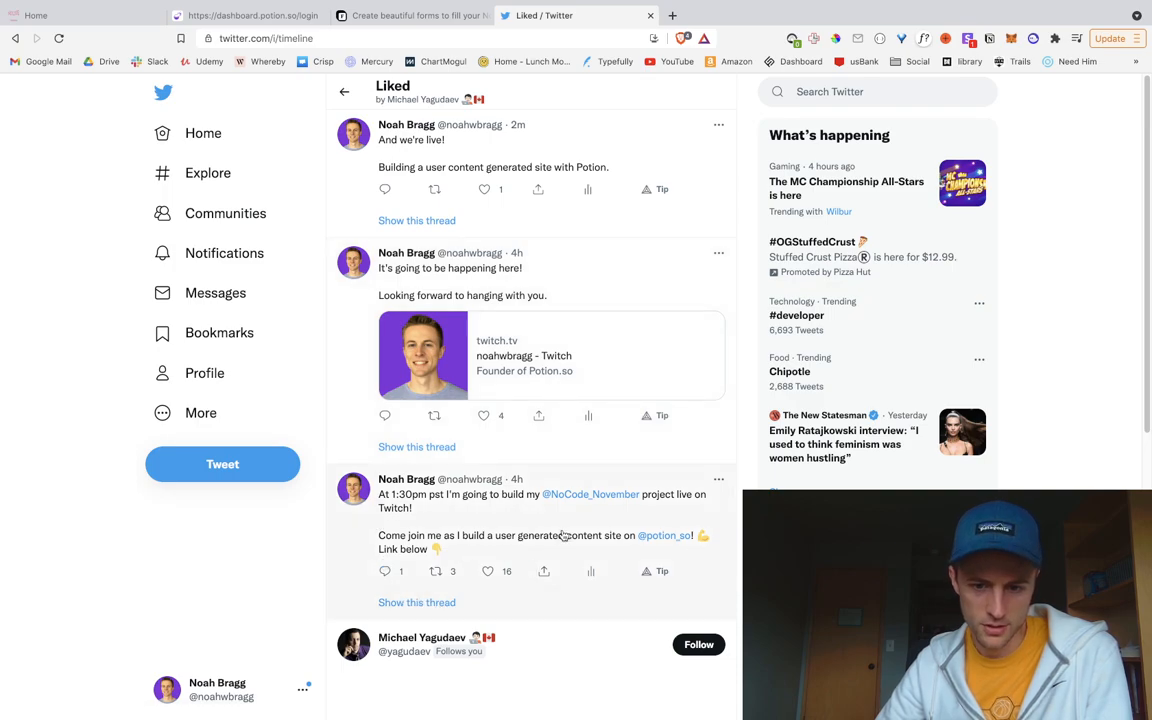
left_click(470, 539)
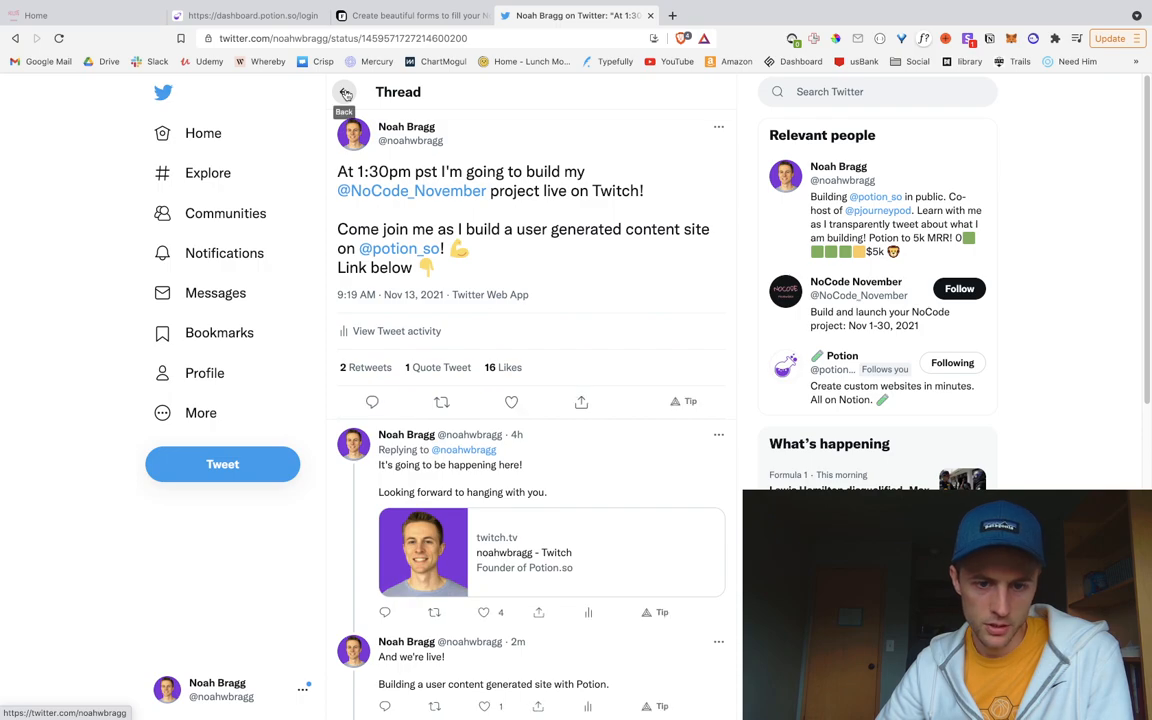
scroll(465, 350, "down", 3)
scroll(468, 398, "up", 3)
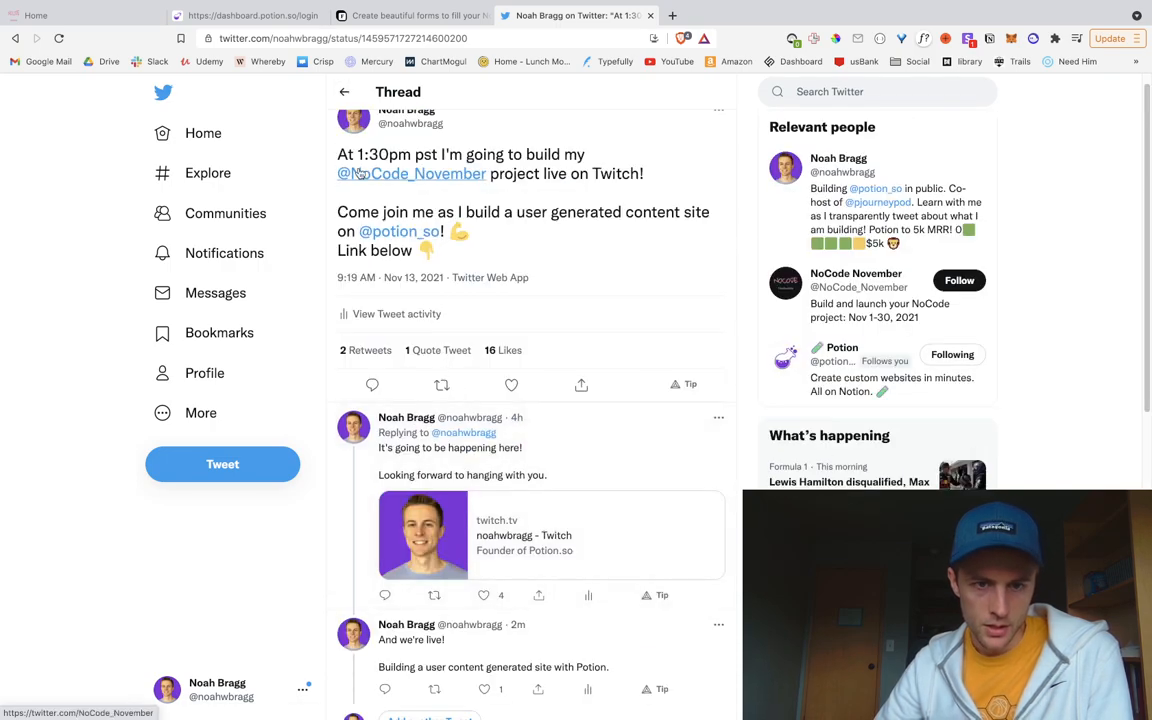
left_click(343, 92)
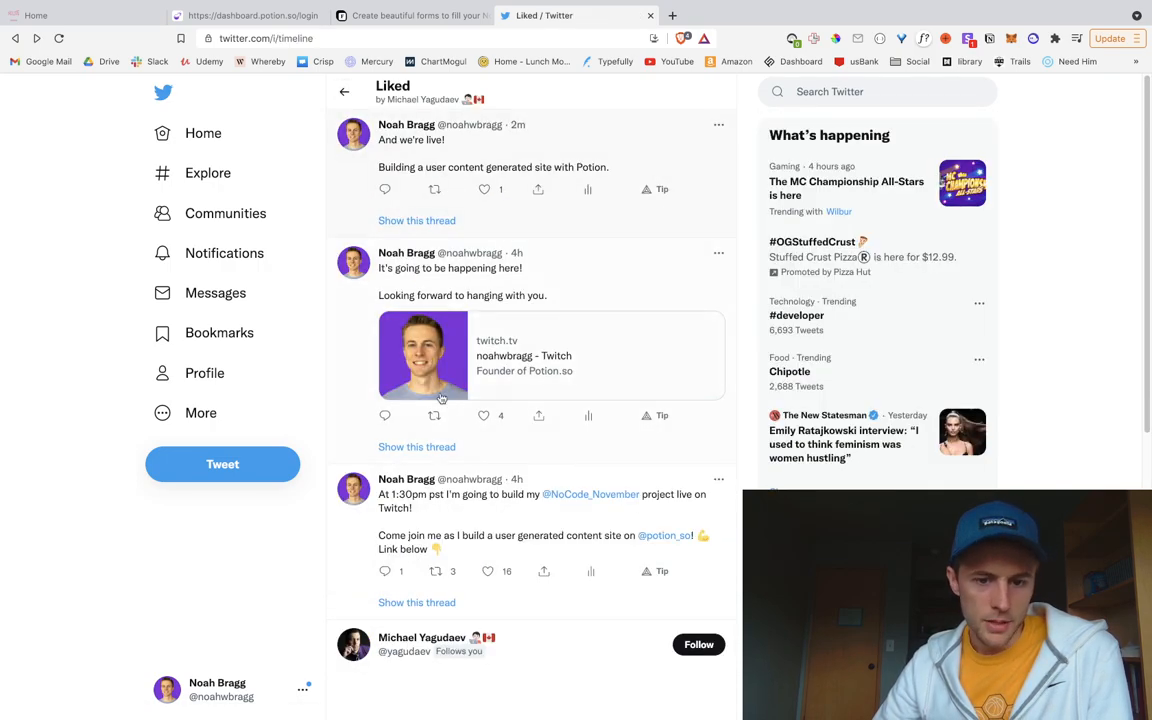
left_click(576, 571)
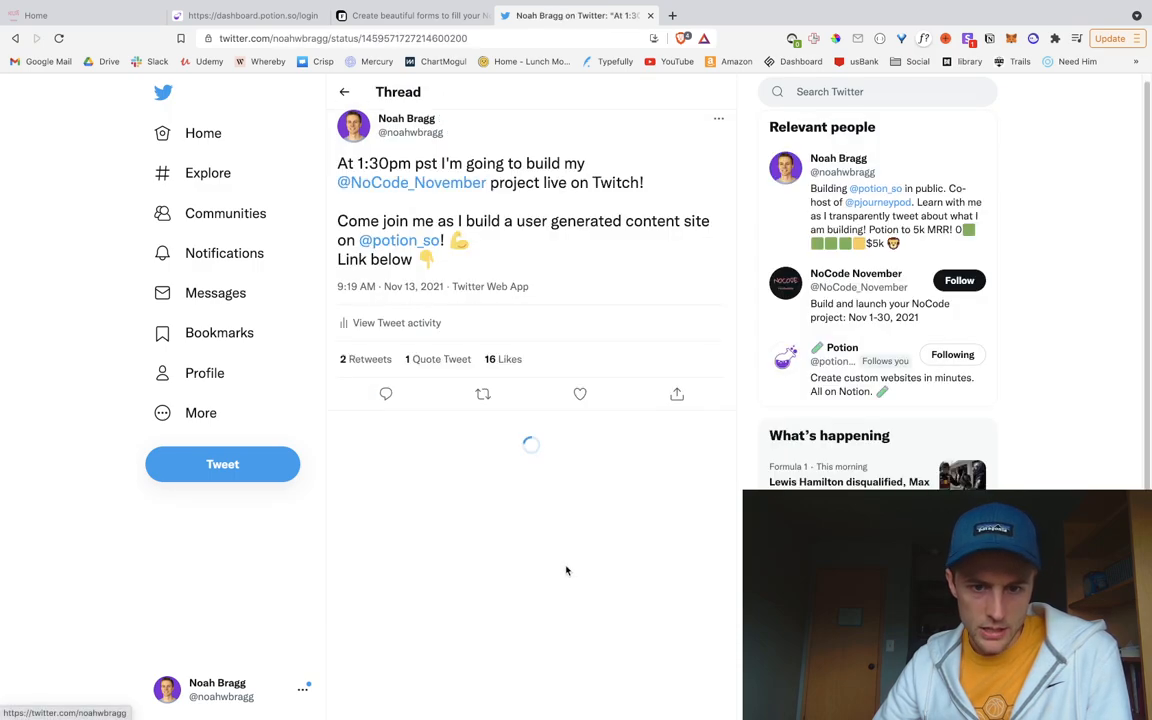
scroll(545, 545, "down", 5)
left_click(519, 263)
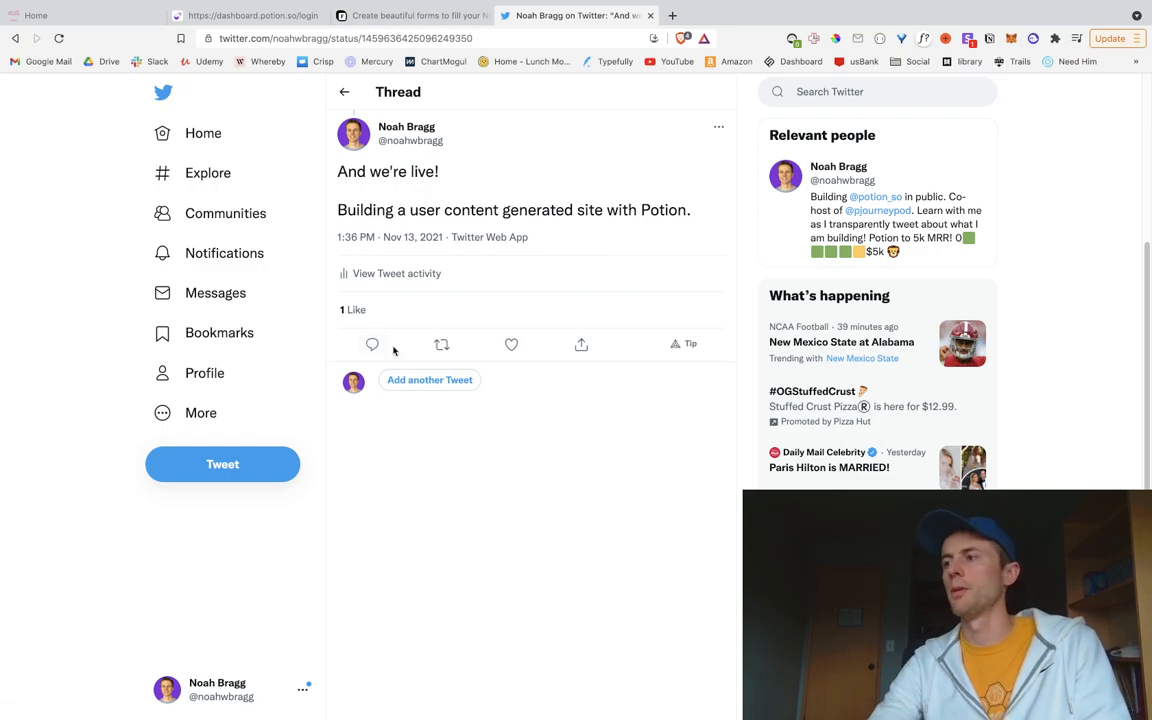
left_click(435, 381)
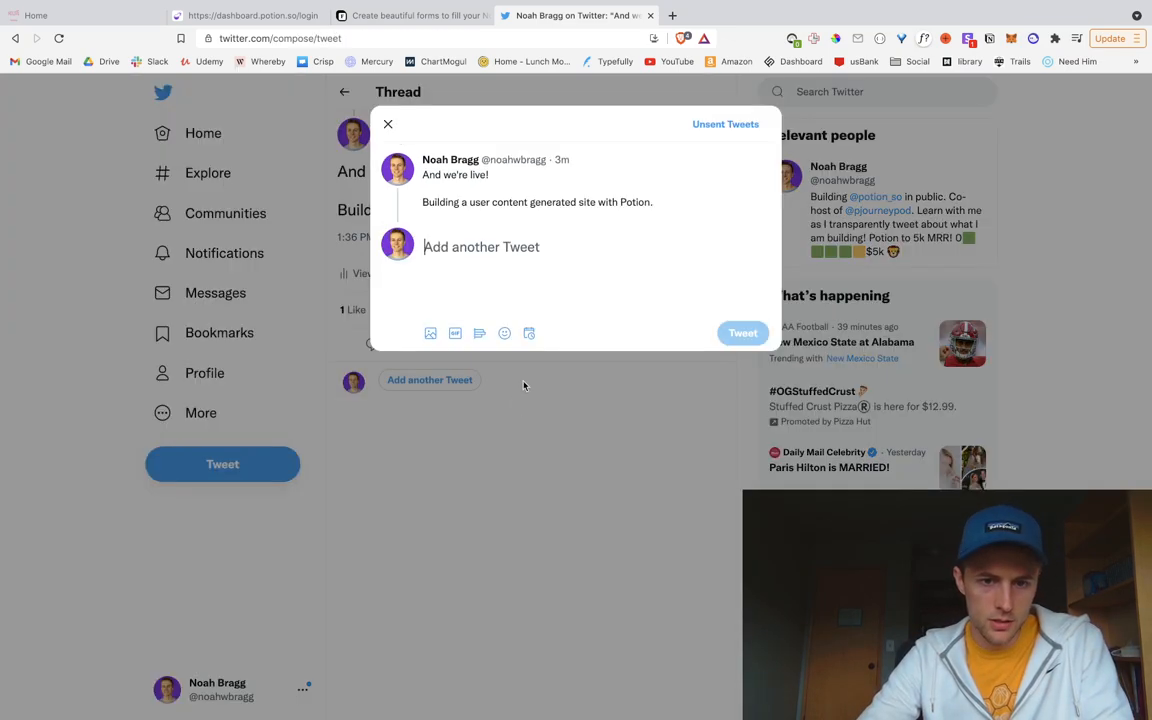
type("I am ")
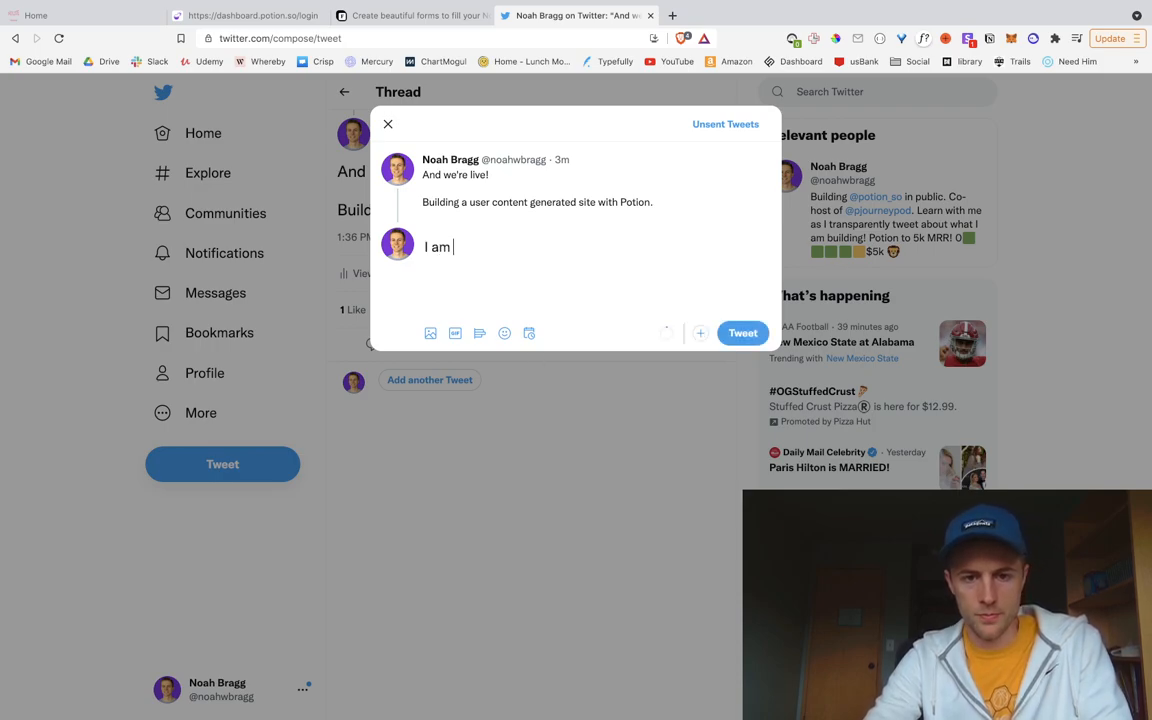
type("going to create a")
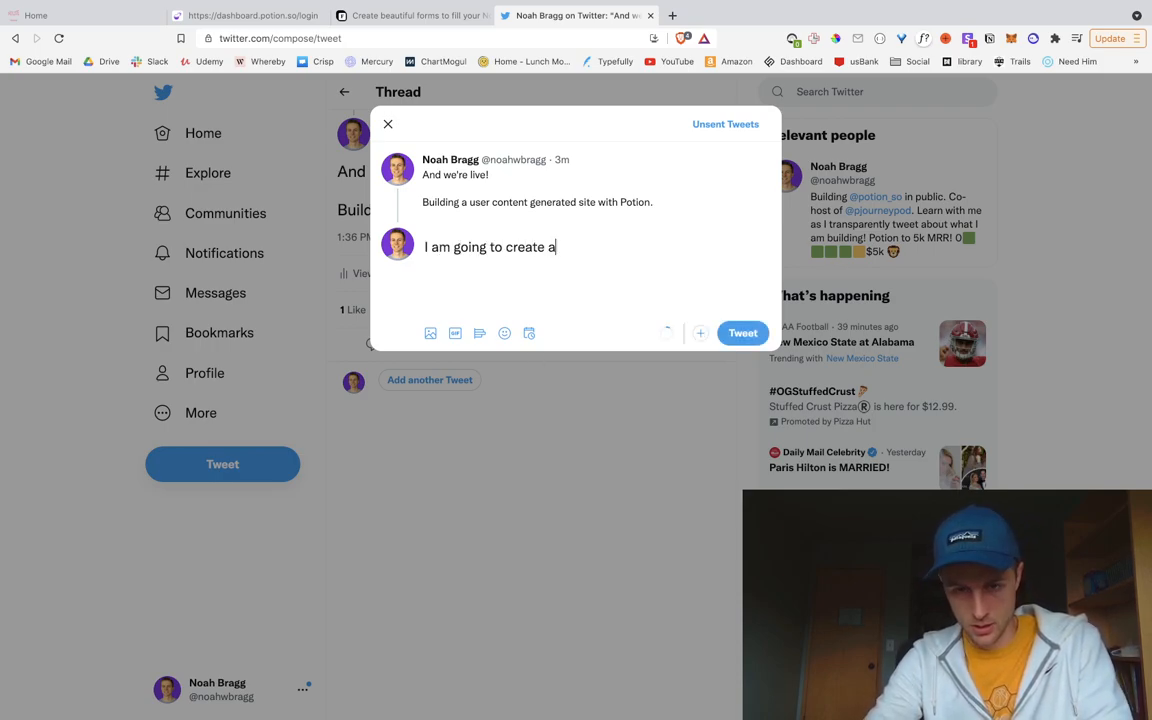
type(" site where")
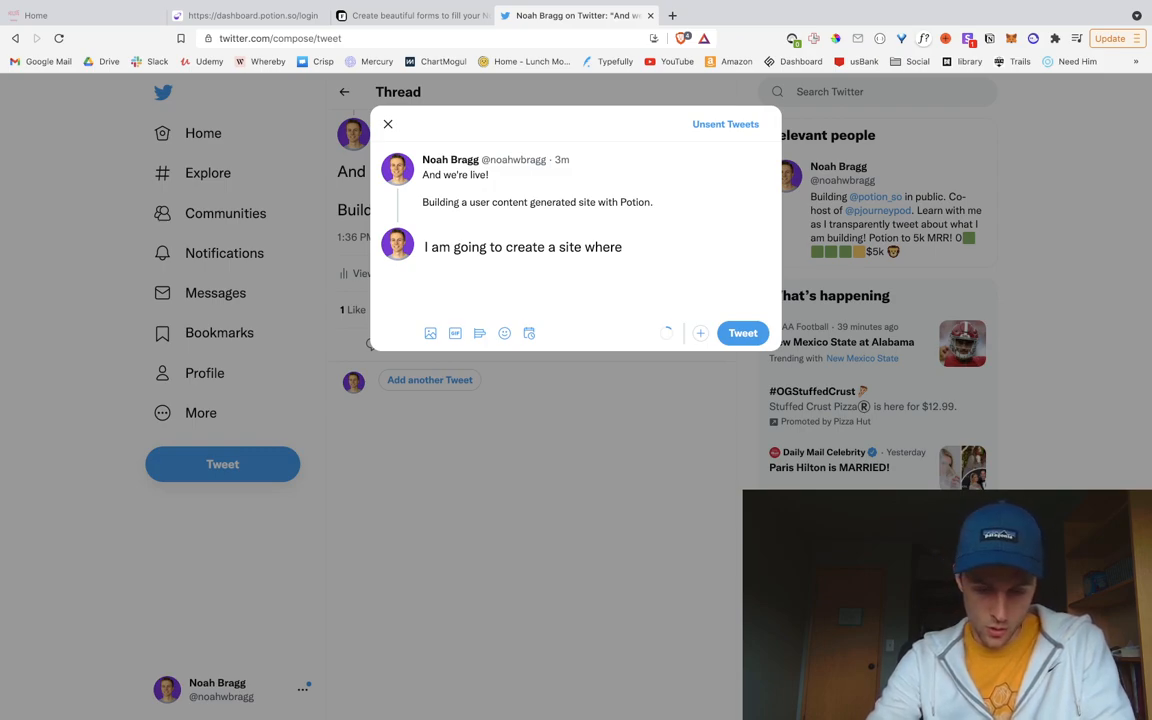
type("participants of @no")
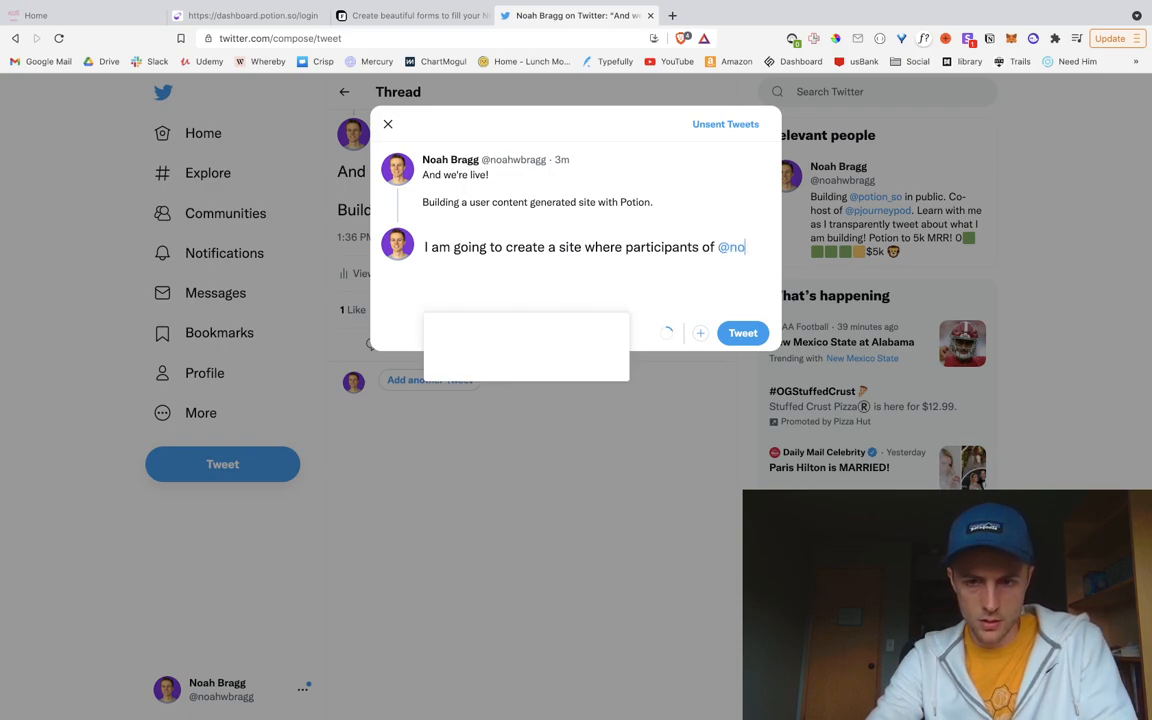
type("code")
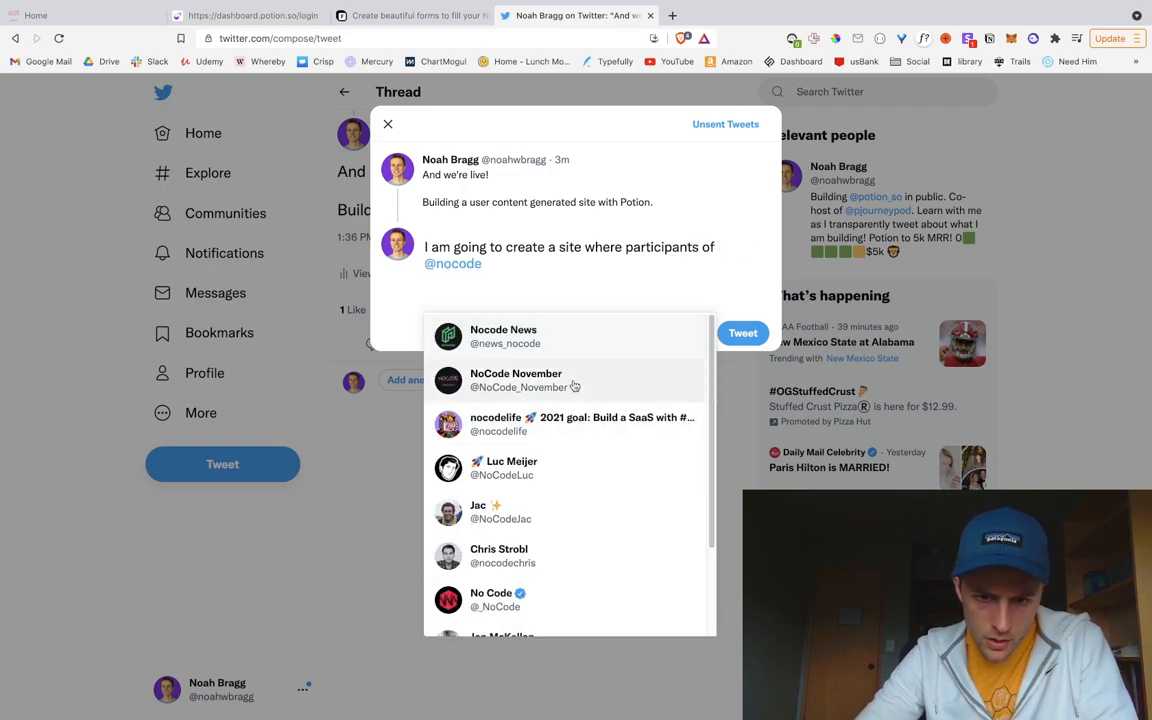
left_click(574, 386)
type("can submit their finished")
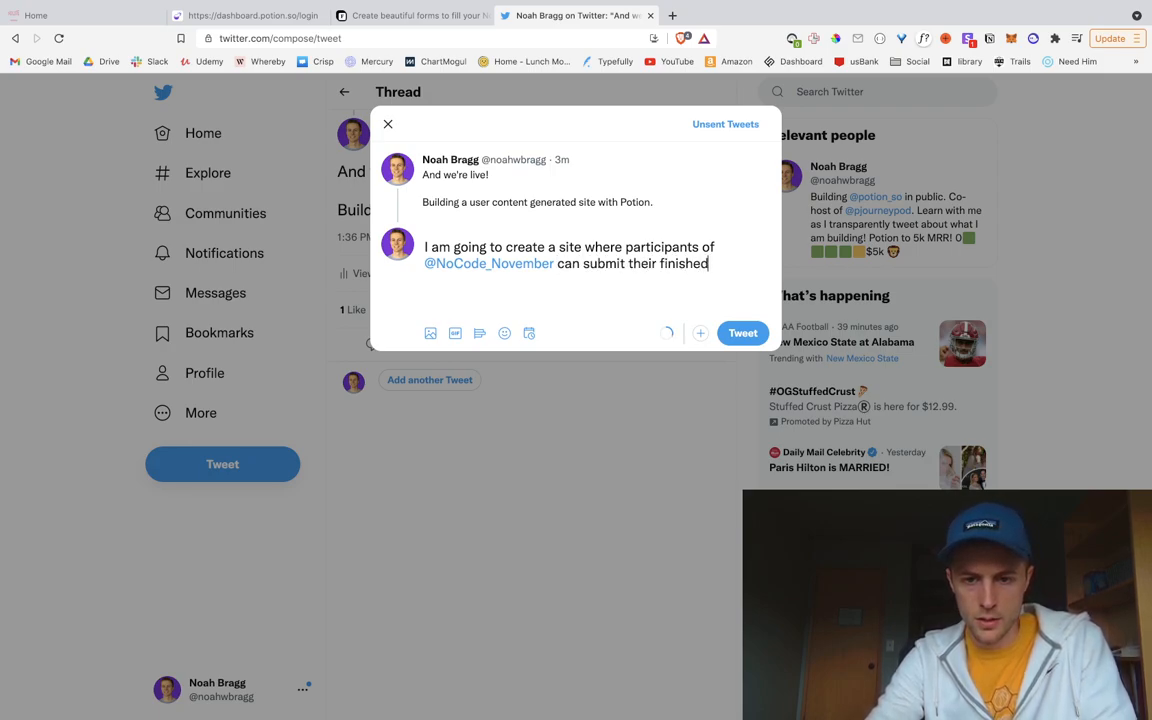
type(" projects fo rother")
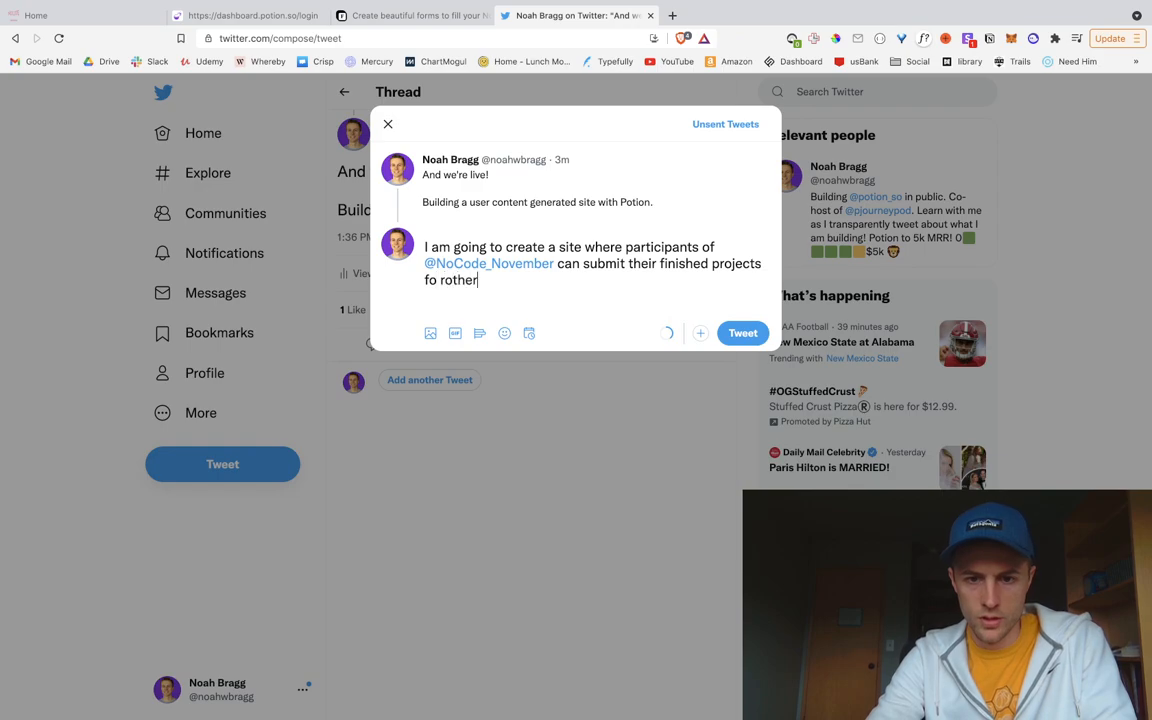
key("BackSpace")
key("BackSpace")
key("BackSpace")
key("BackSpace")
key("BackSpace")
key("BackSpace")
key("BackSpace")
type("r others to check out!")
key("Return")
key("Return")
type("Should be cool.")
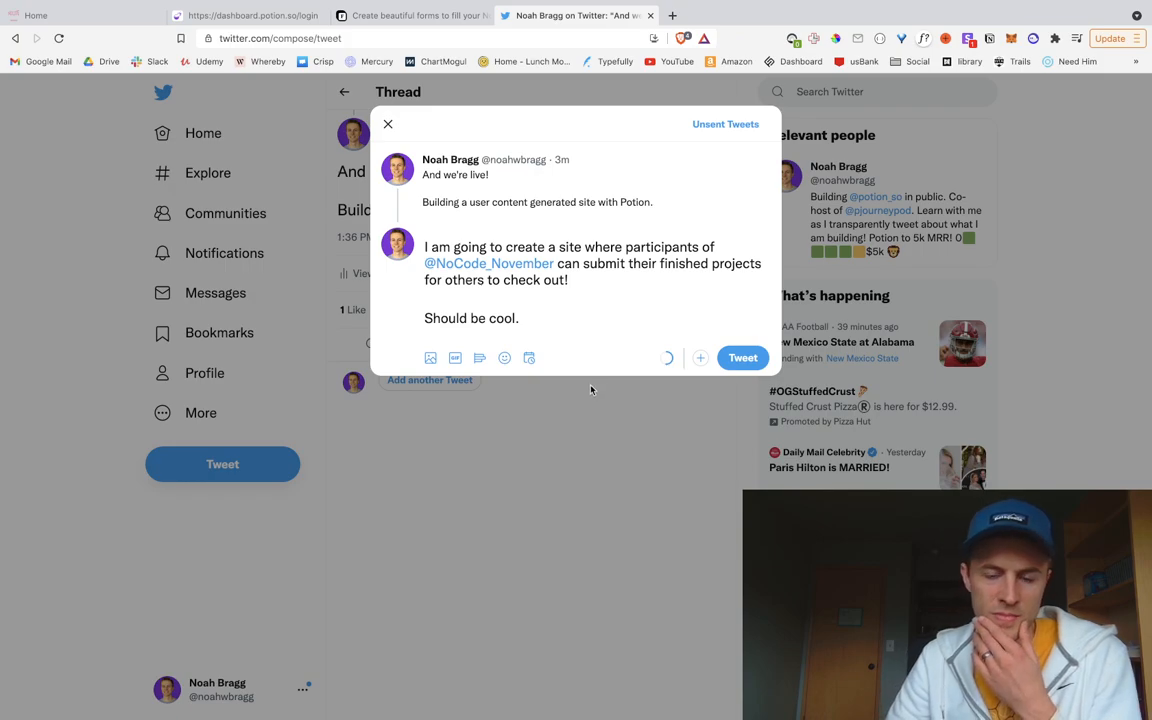
Step: Add 'And doing it all live.' to the last line and post the reply
left_click(602, 285)
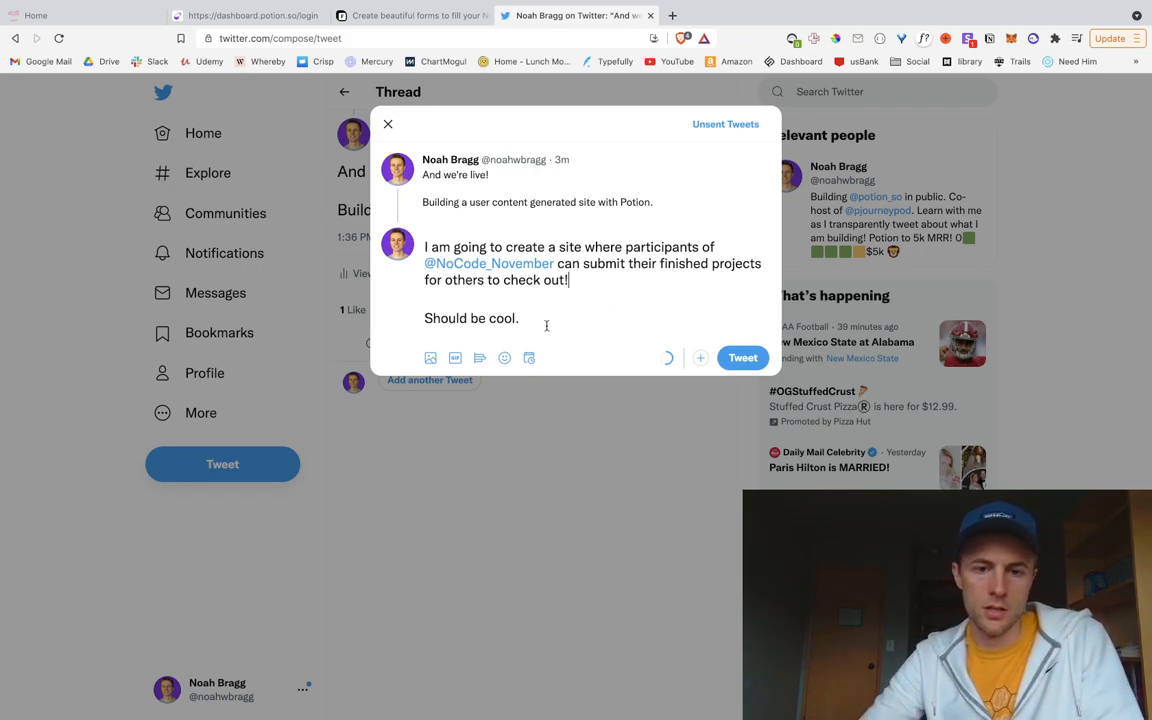
type("And doing it ")
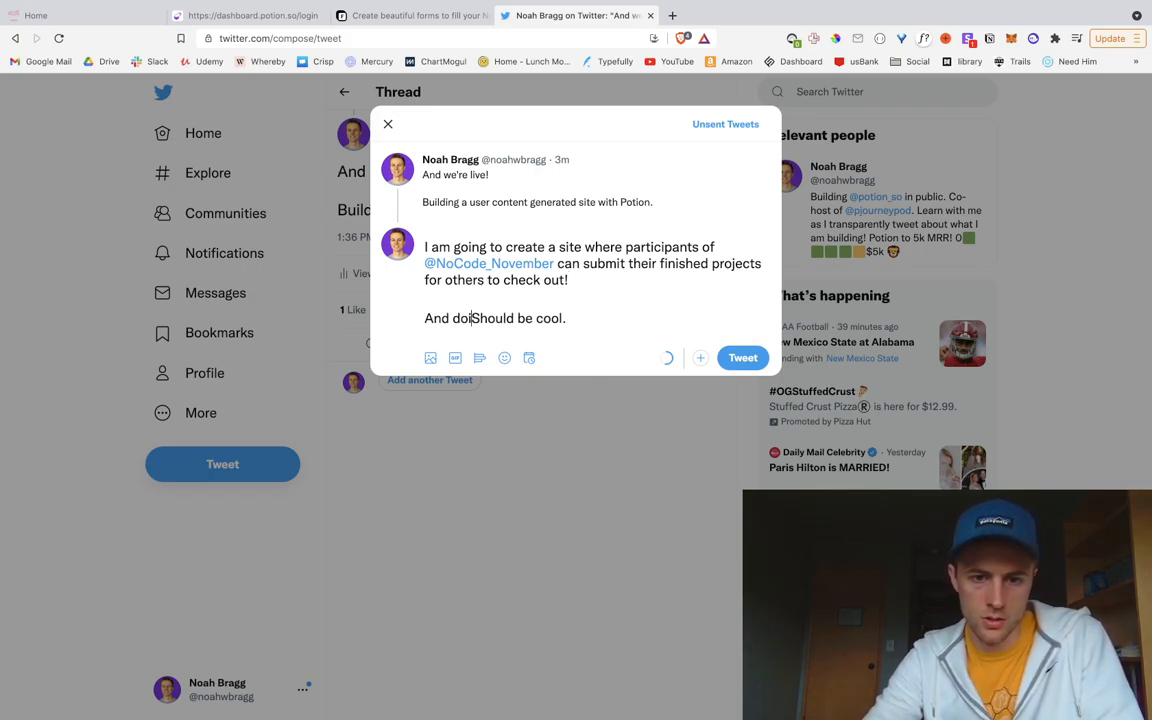
type("all live.")
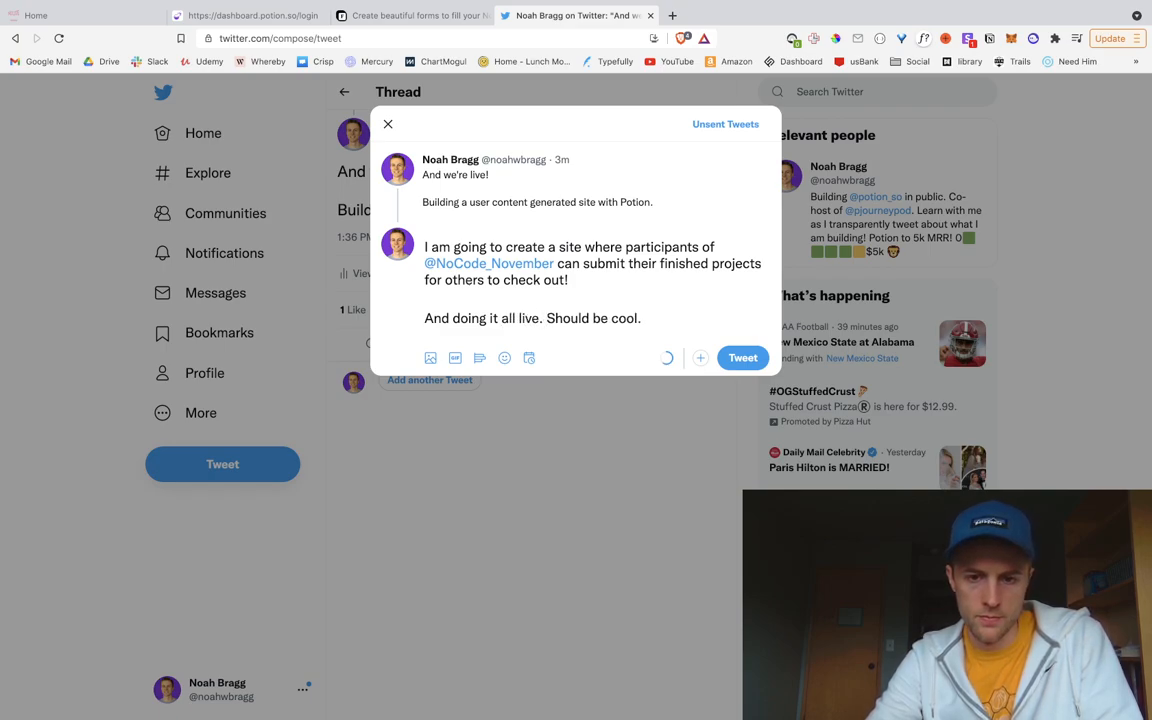
left_click(742, 357)
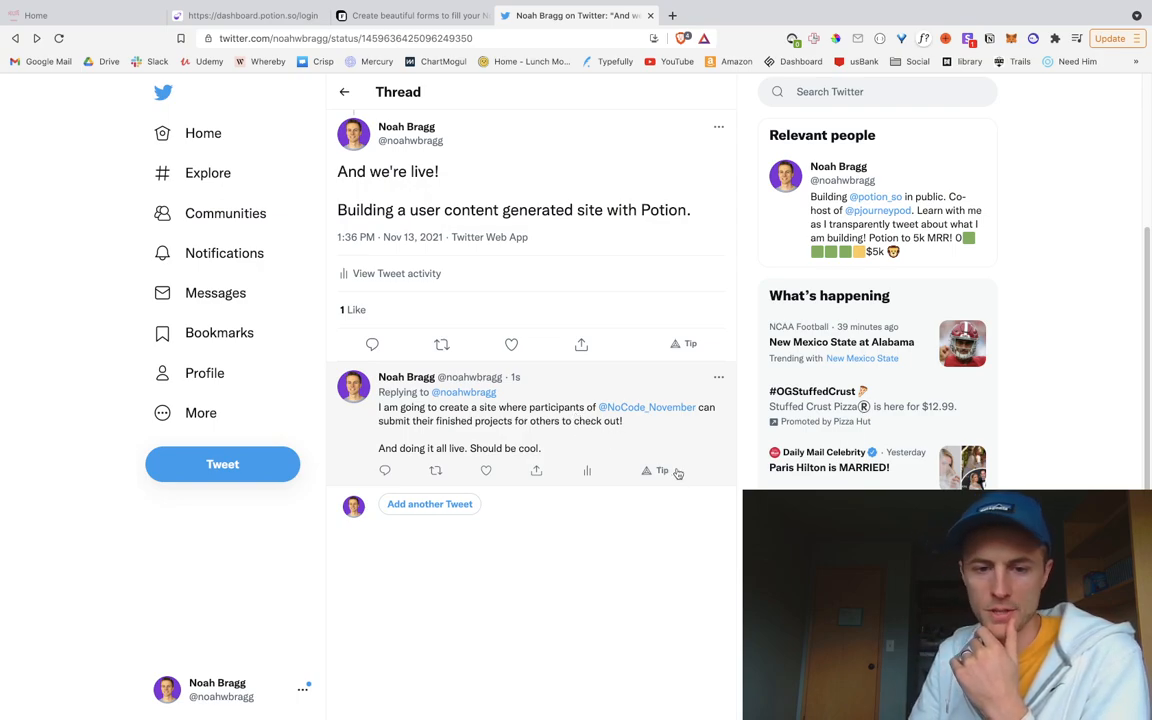
Step: Switch the browser back to the NoCode November Typedream site
mouse_move(607, 407)
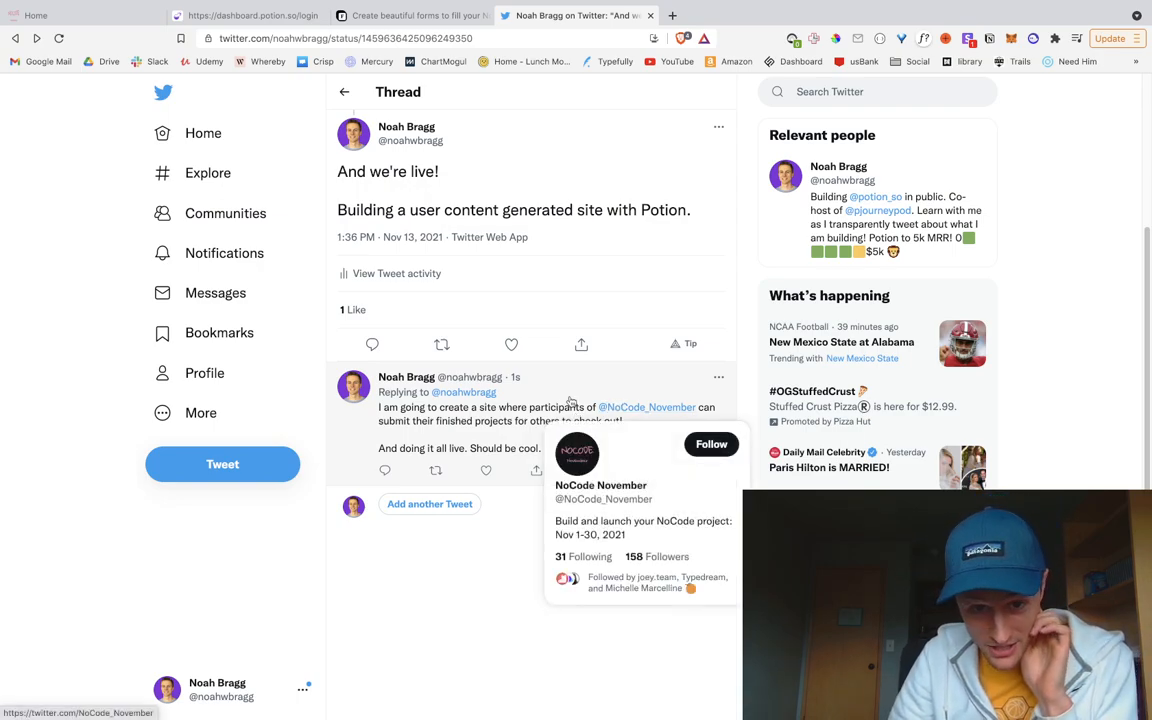
left_click(82, 16)
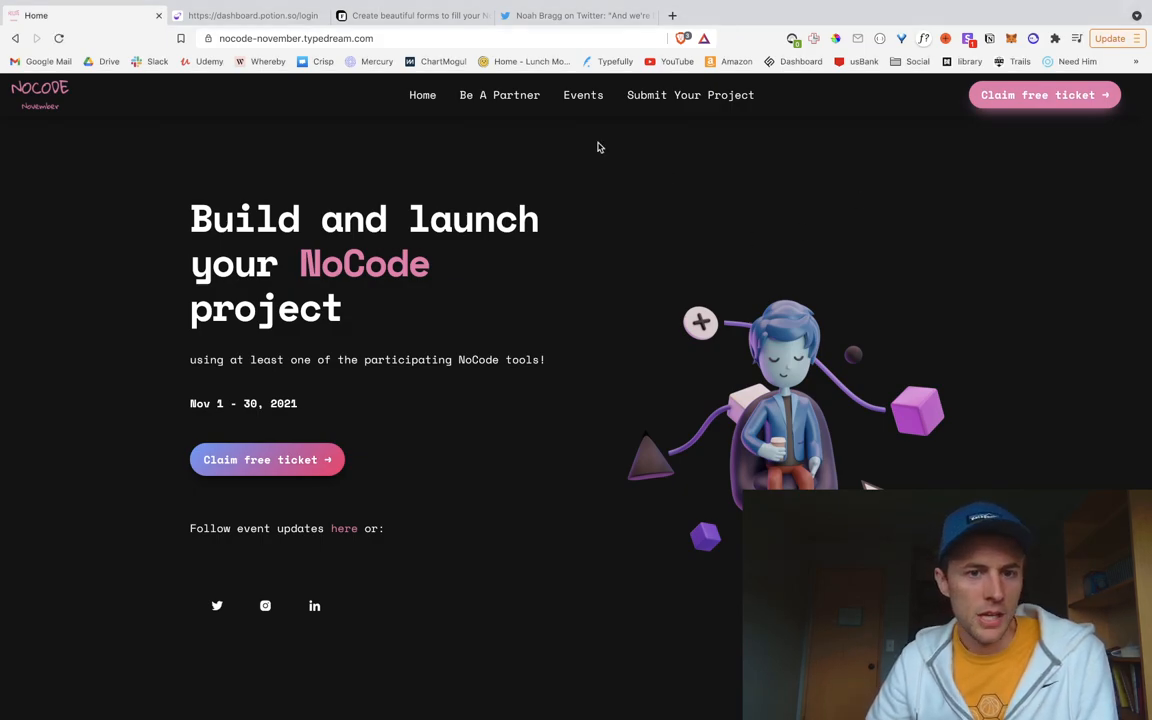
Step: Sign in to Potion with the account e-mail and password
left_click(250, 15)
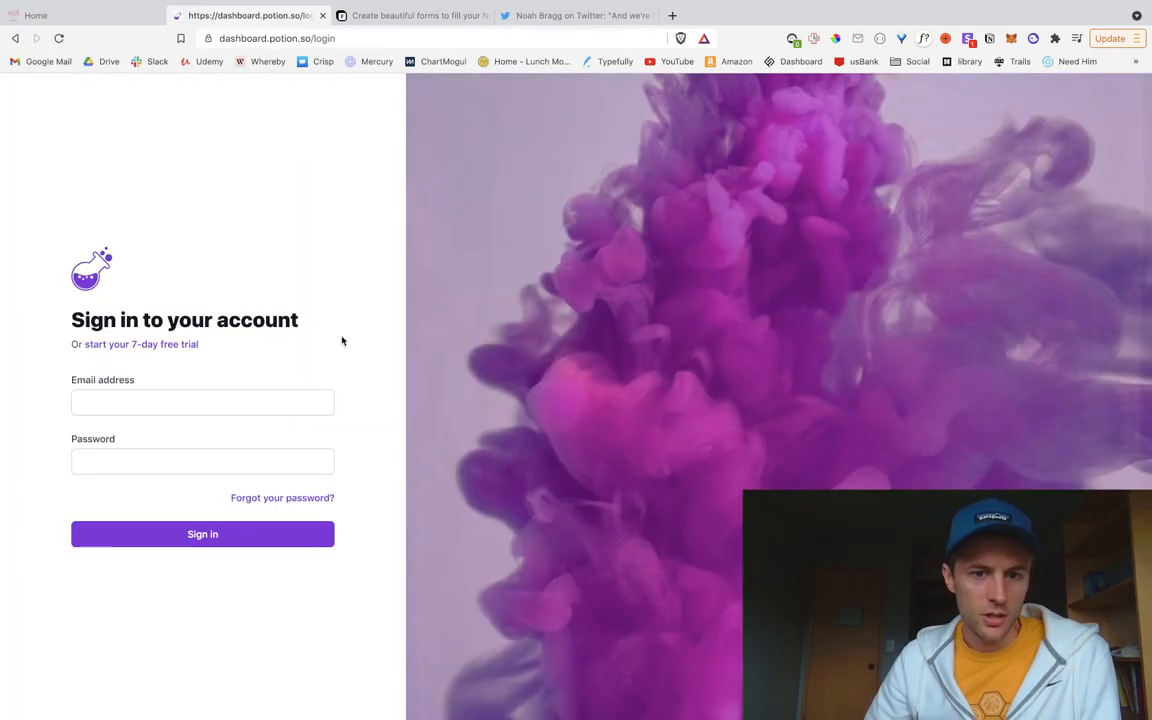
left_click(209, 405)
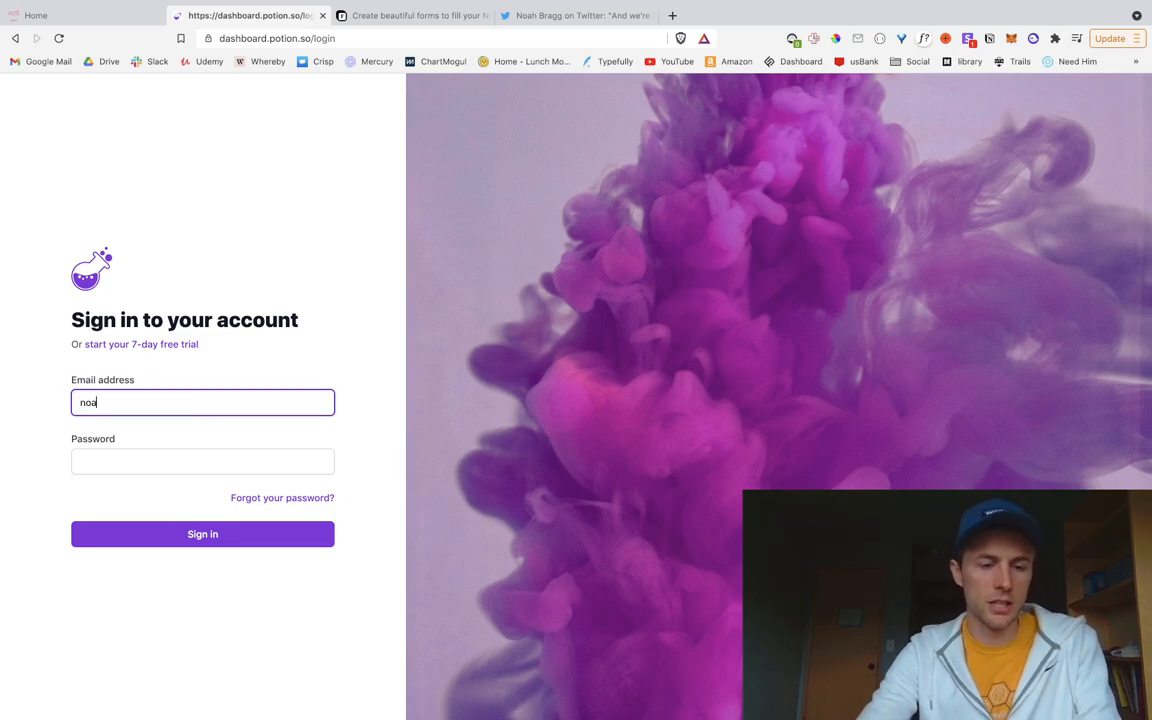
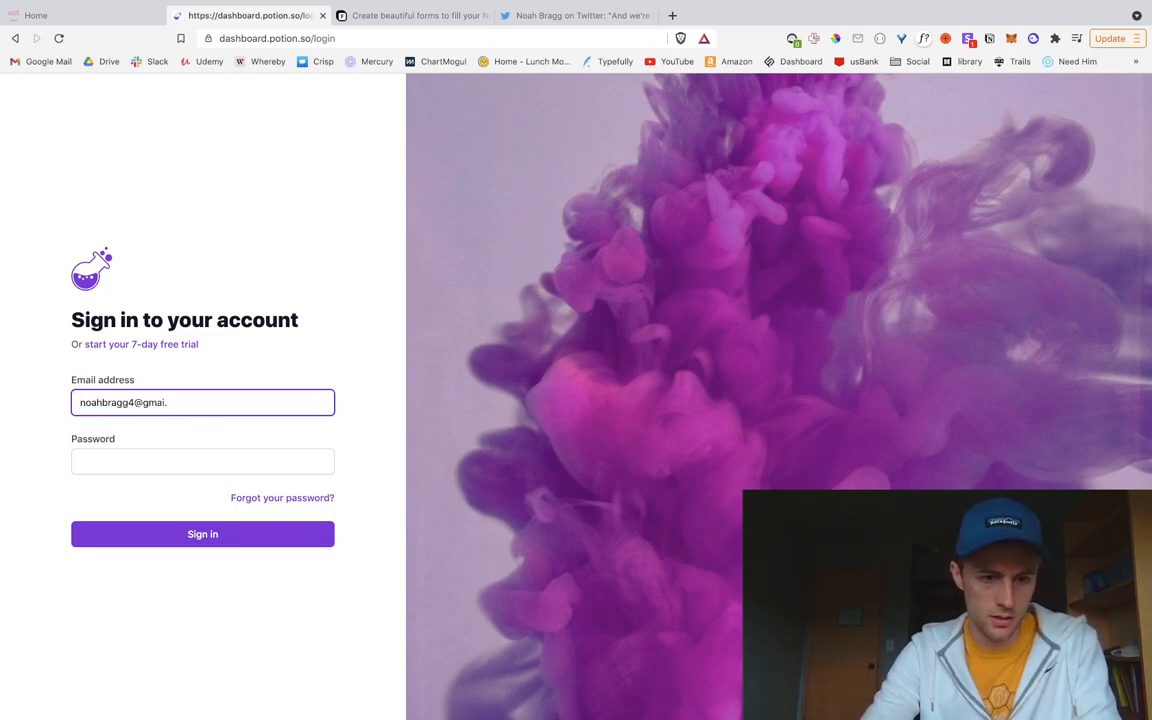
key("Tab")
type("***")
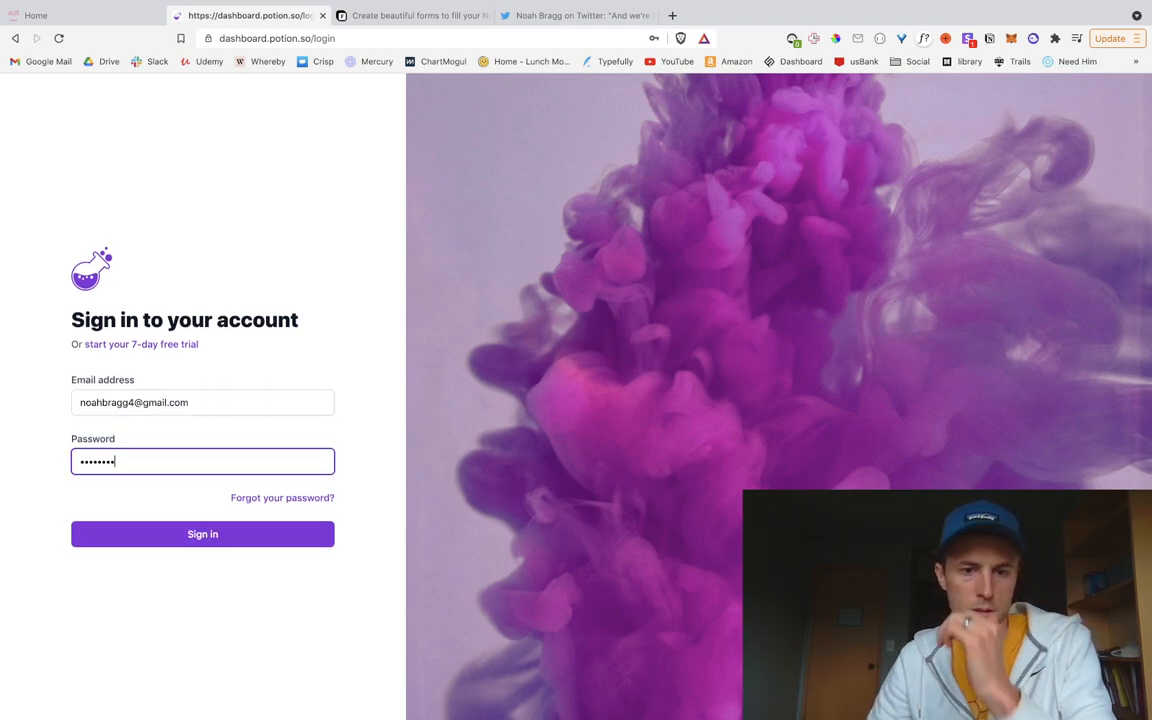
key("Return")
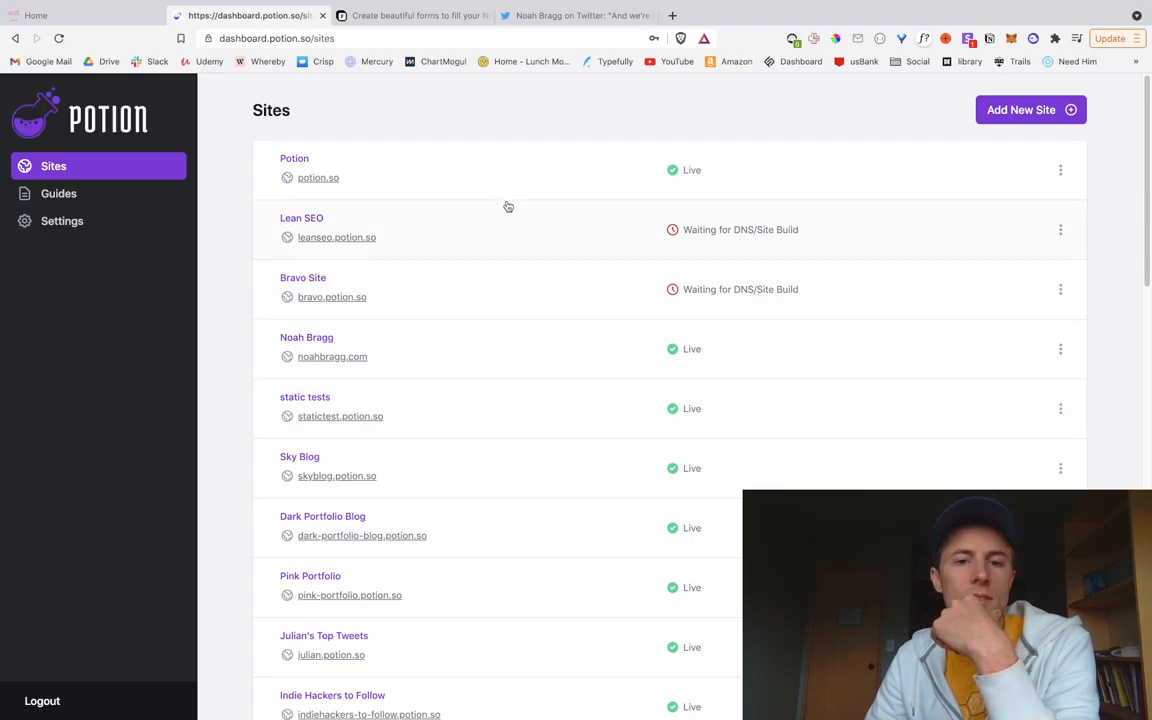
Step: Look over the Sites list and start adding a new site
scroll(512, 362, "down", 3)
scroll(512, 362, "down", 10)
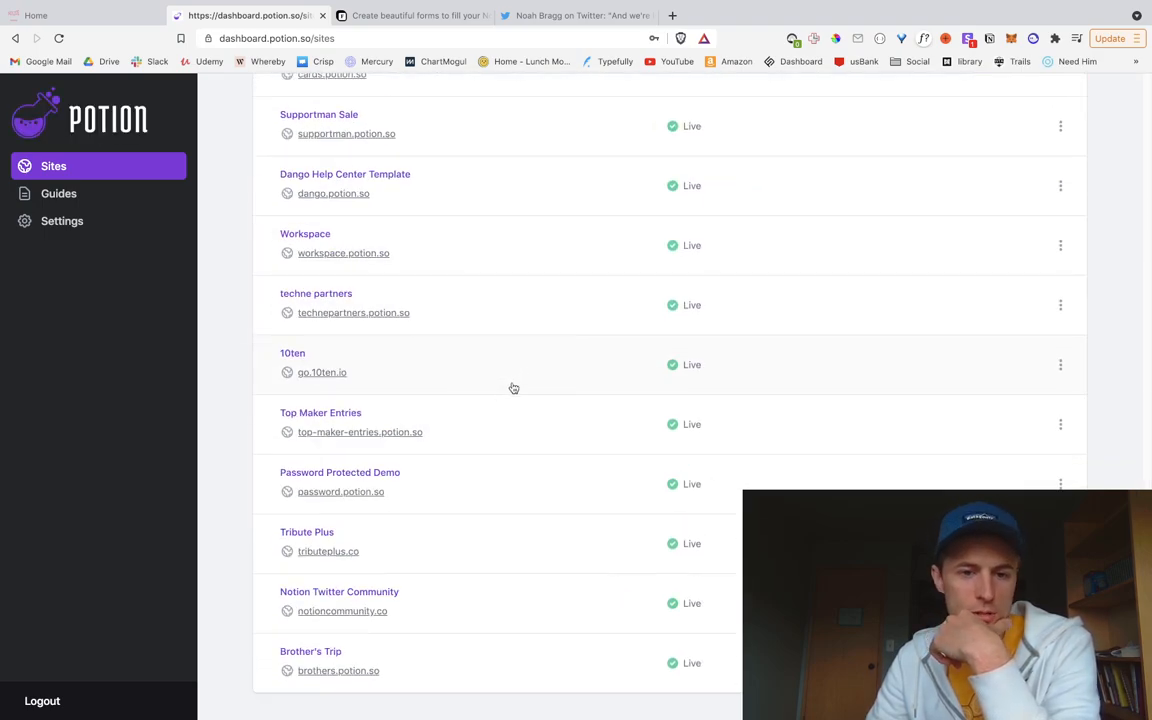
scroll(558, 378, "up", 8)
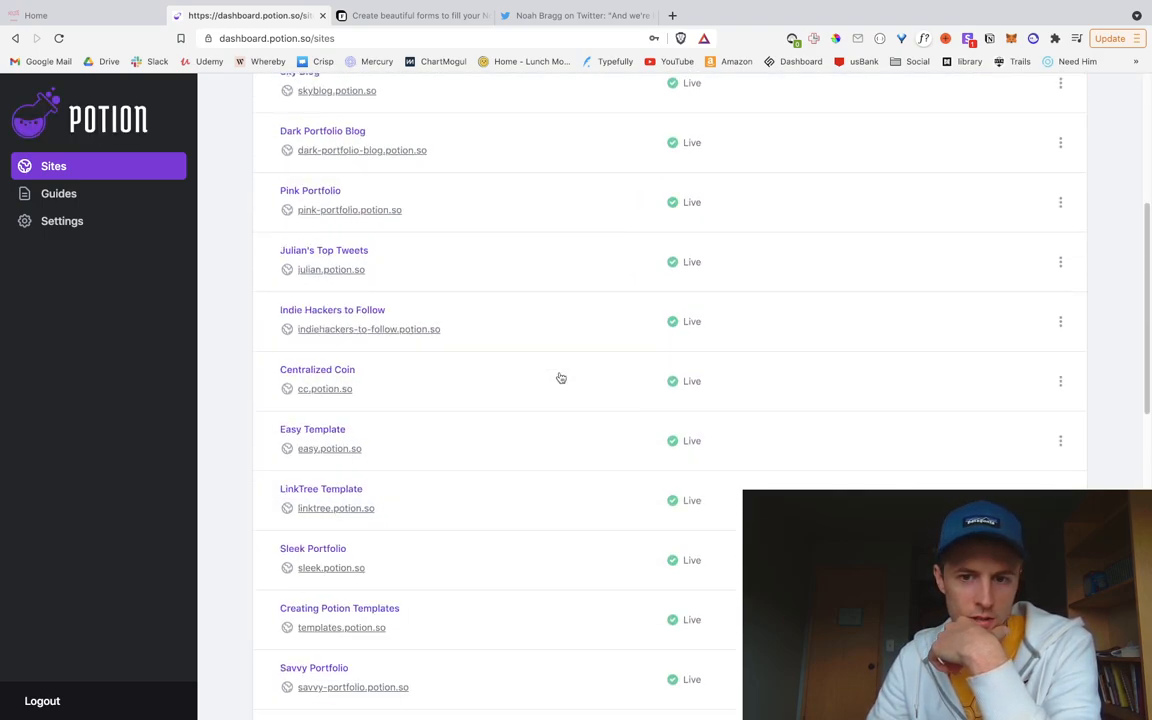
scroll(559, 379, "up", 4)
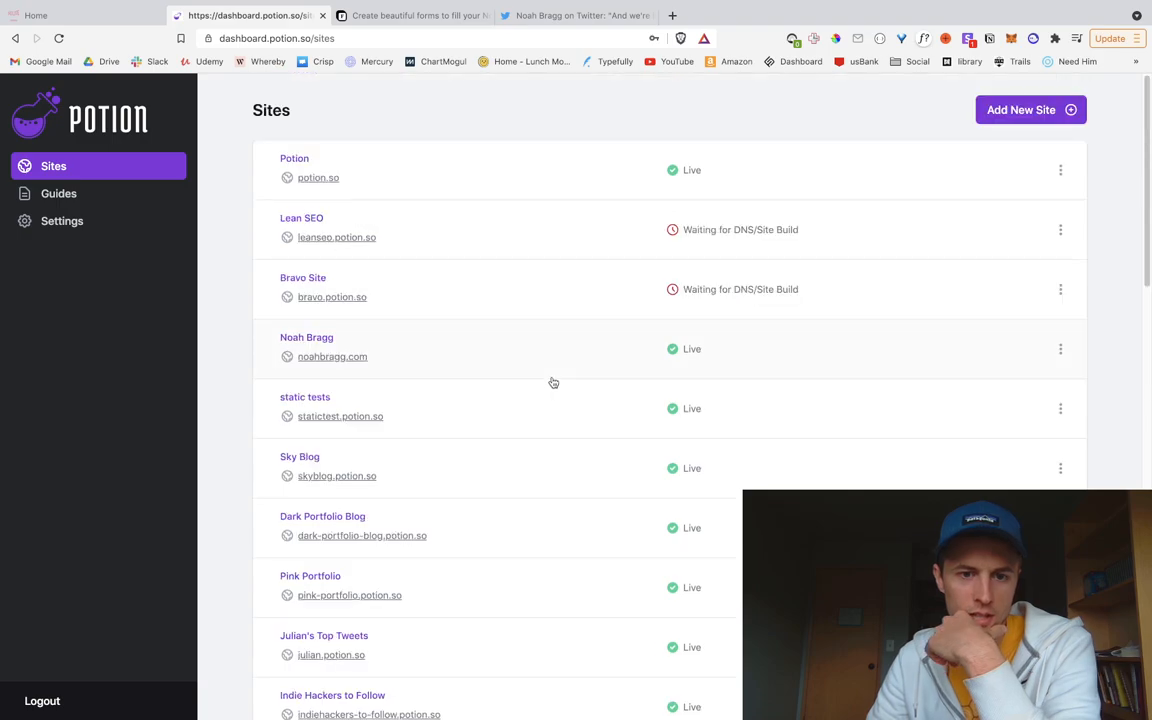
left_click(1001, 117)
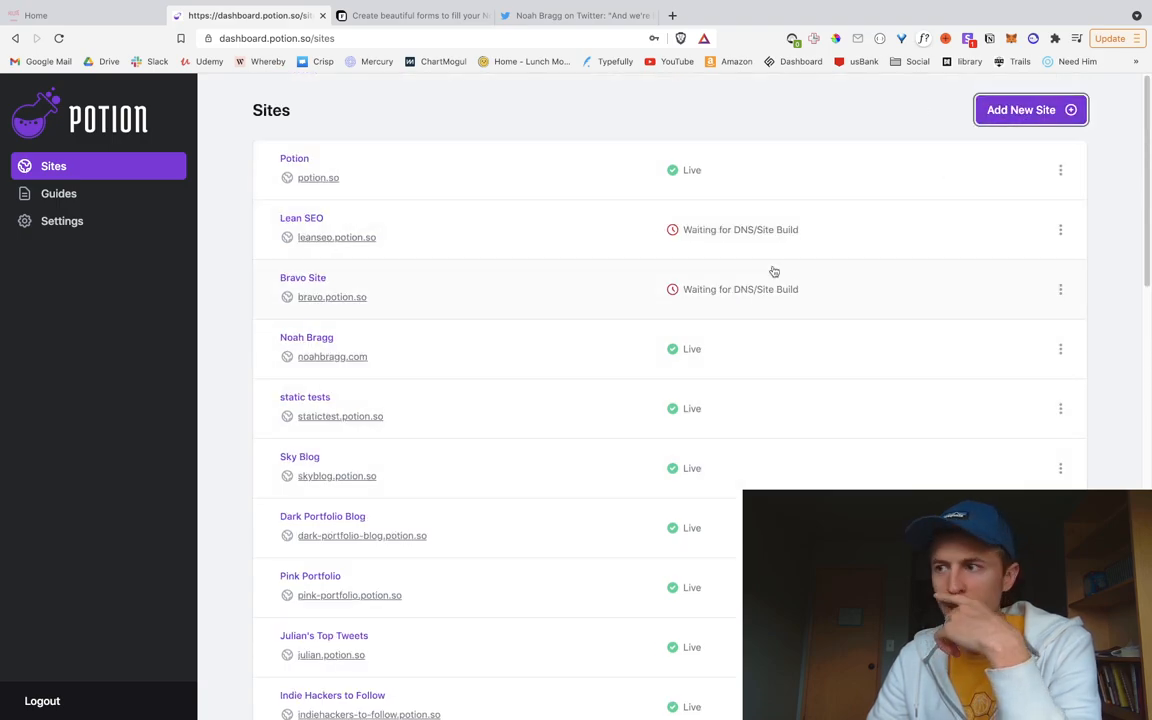
Step: Enter site name 'NoCode November Projects' and Potion subdomain 'nocode'
left_click(465, 252)
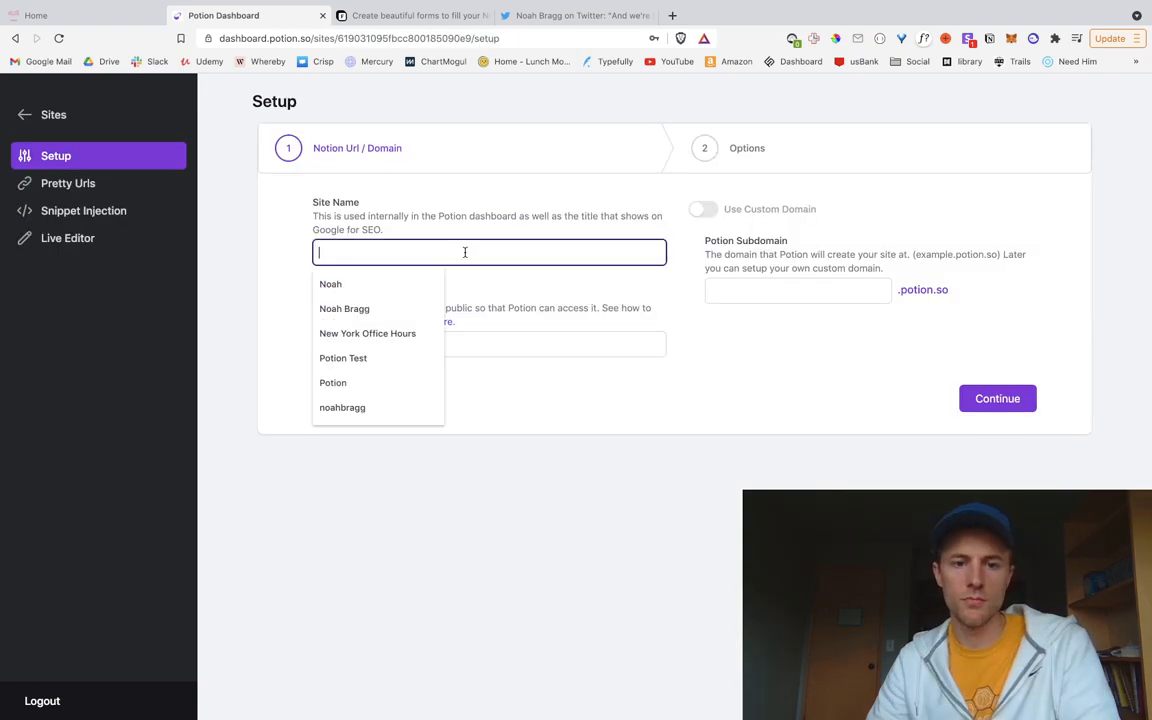
type("NoCode")
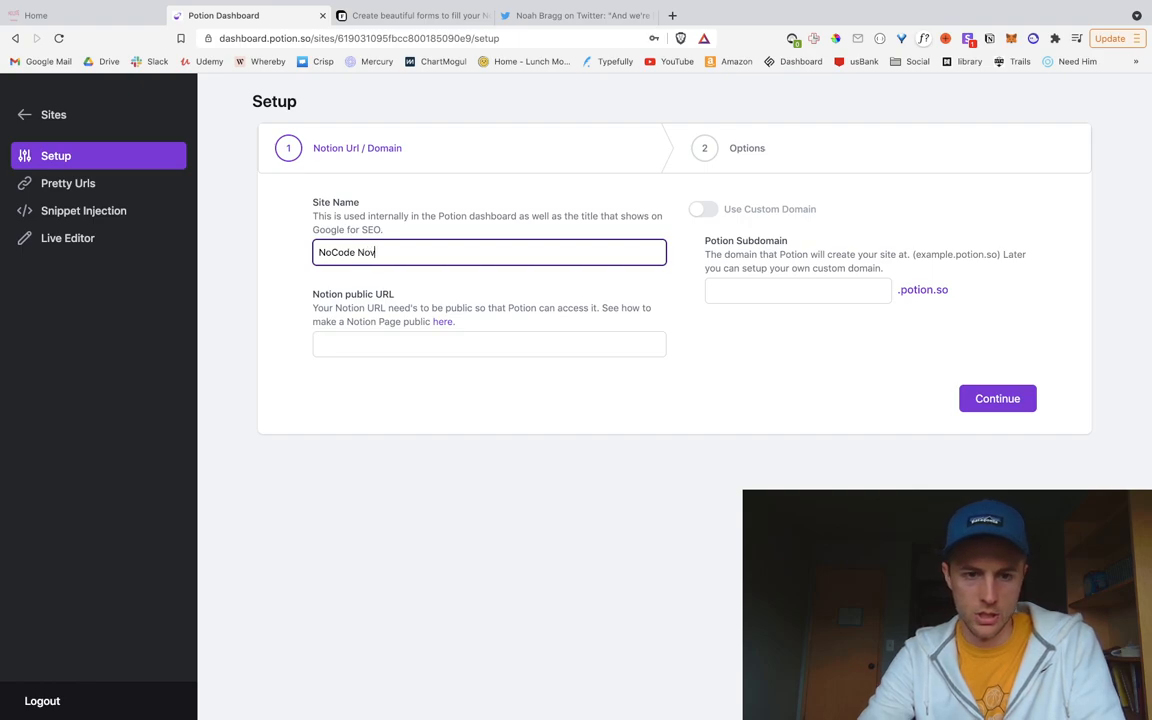
type("November Projects")
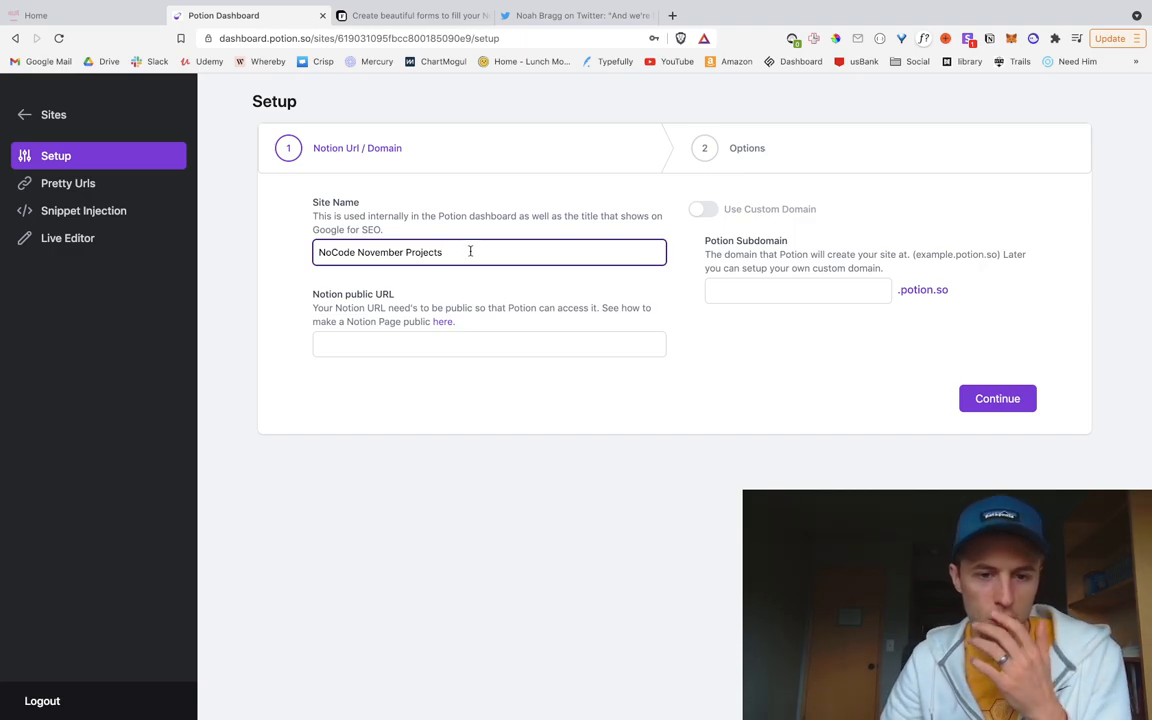
left_click(729, 291)
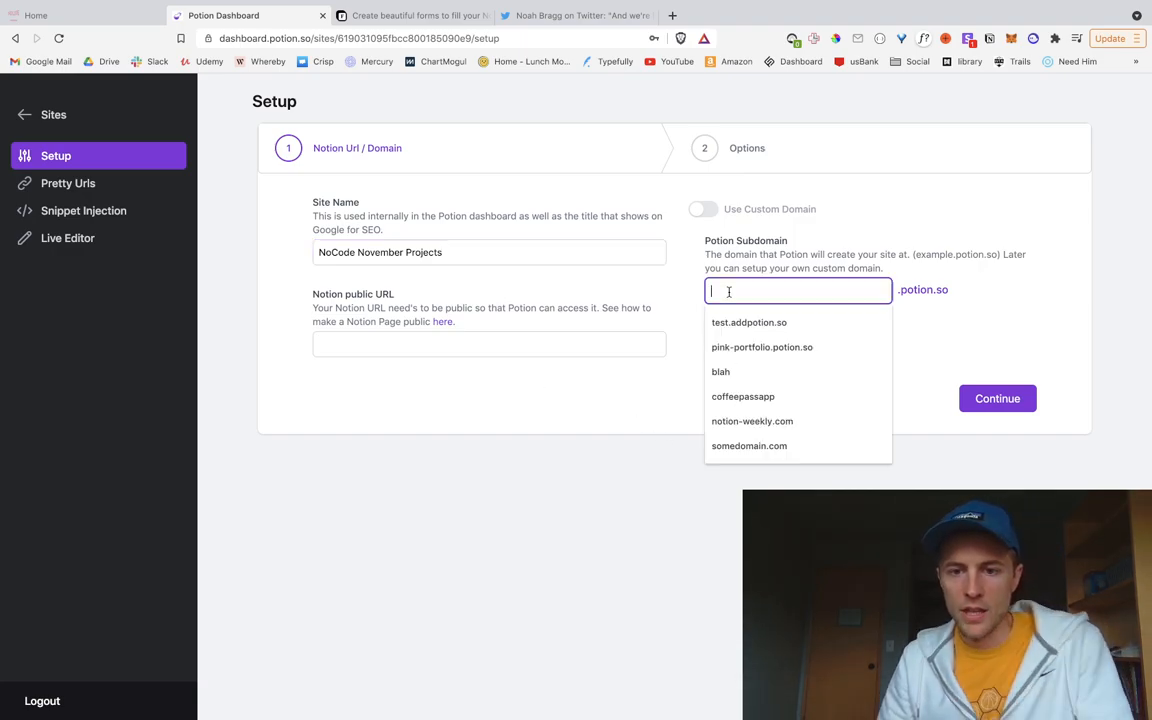
type("nocode")
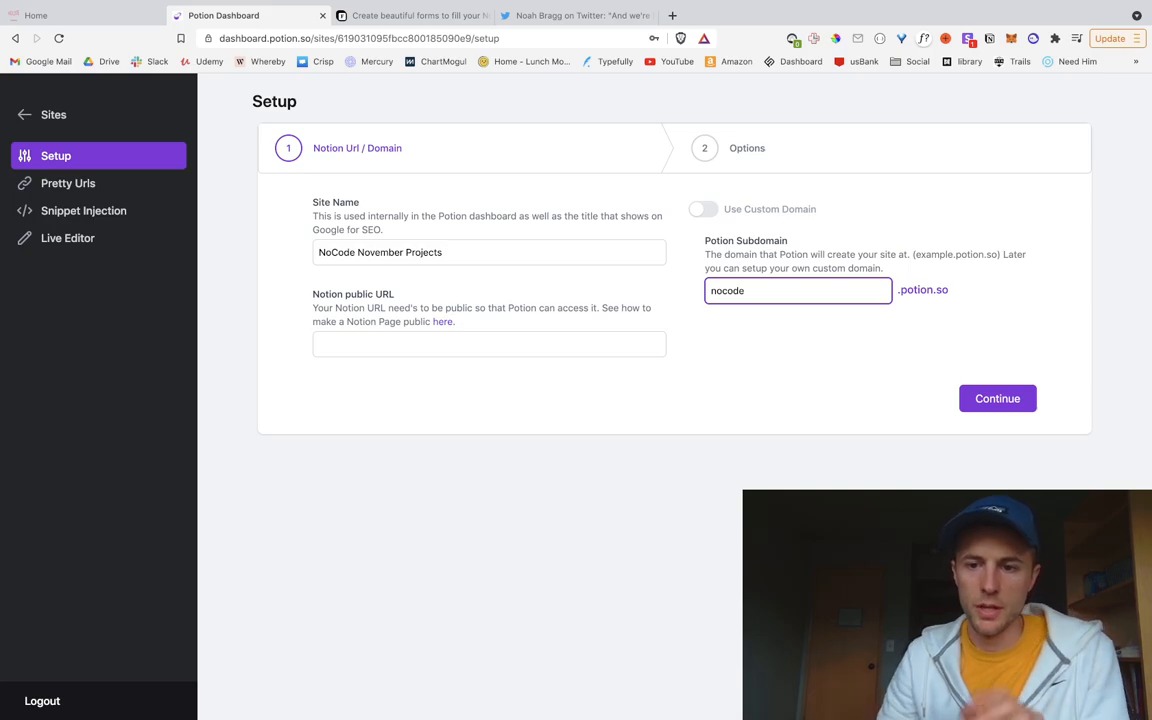
left_click(768, 342)
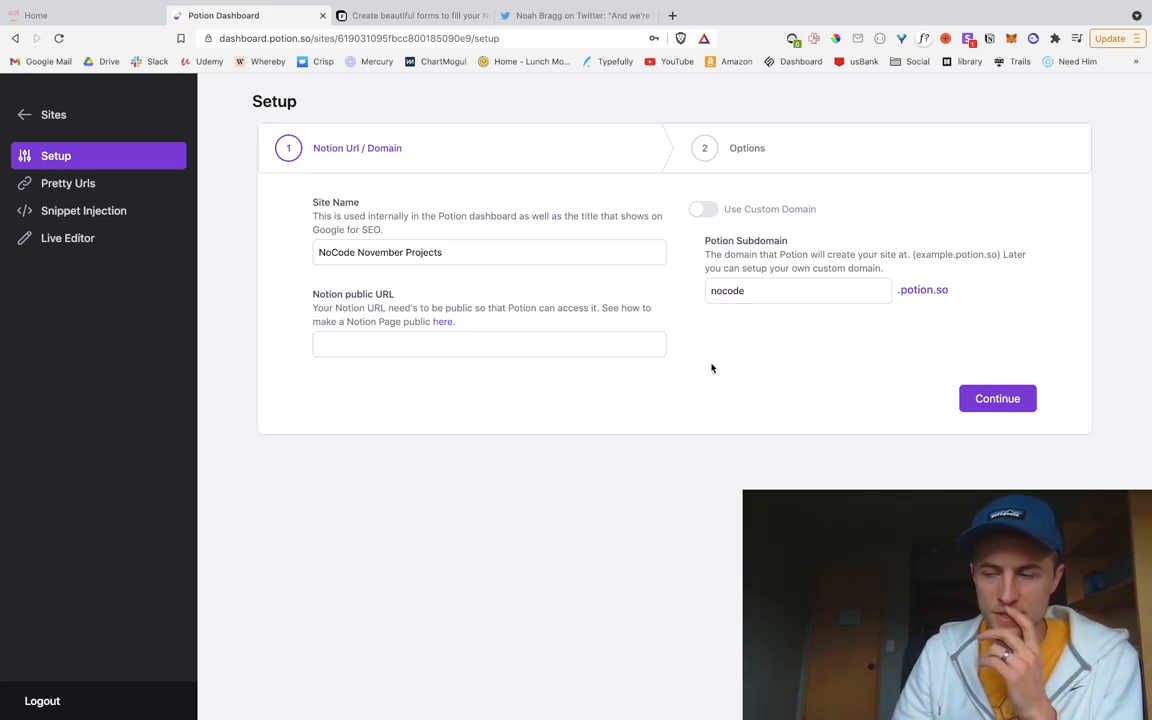
key("super+Tab")
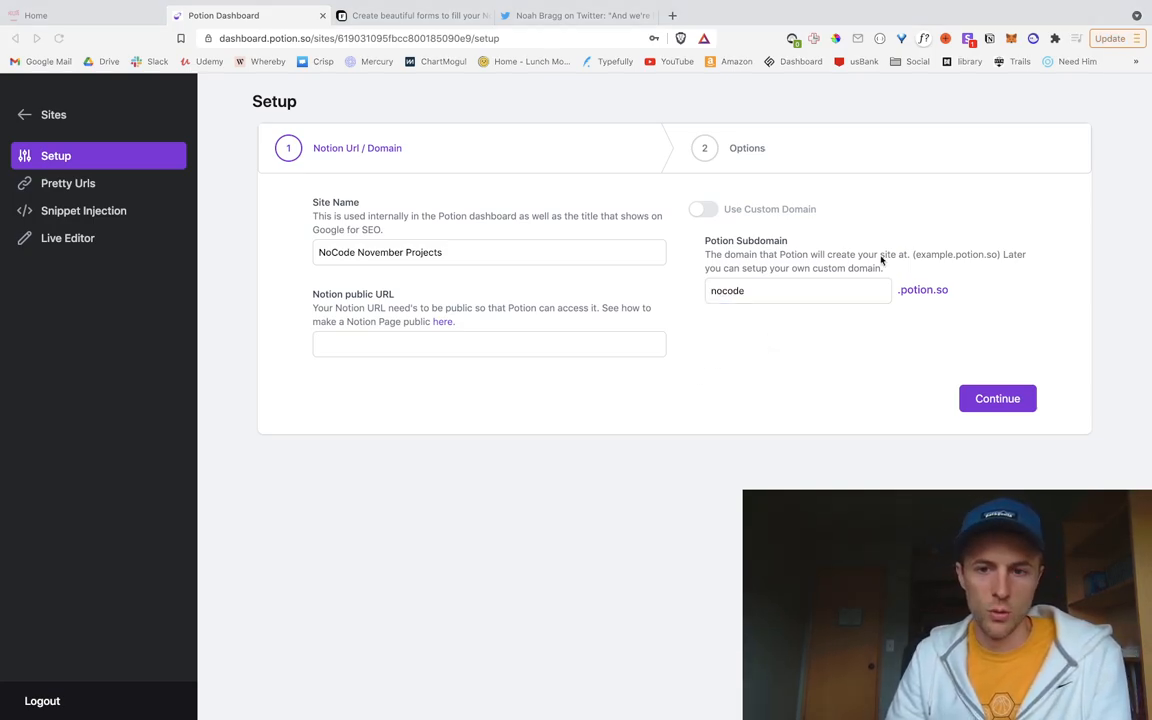
left_click(764, 345)
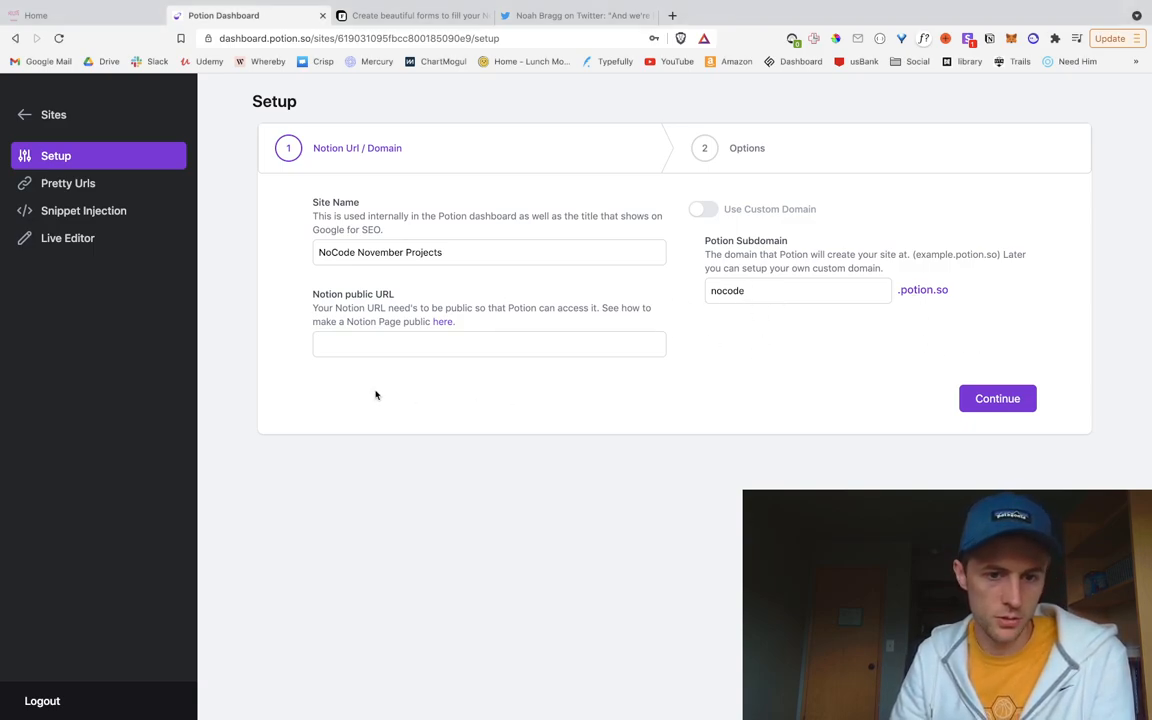
key("ctrl+Left")
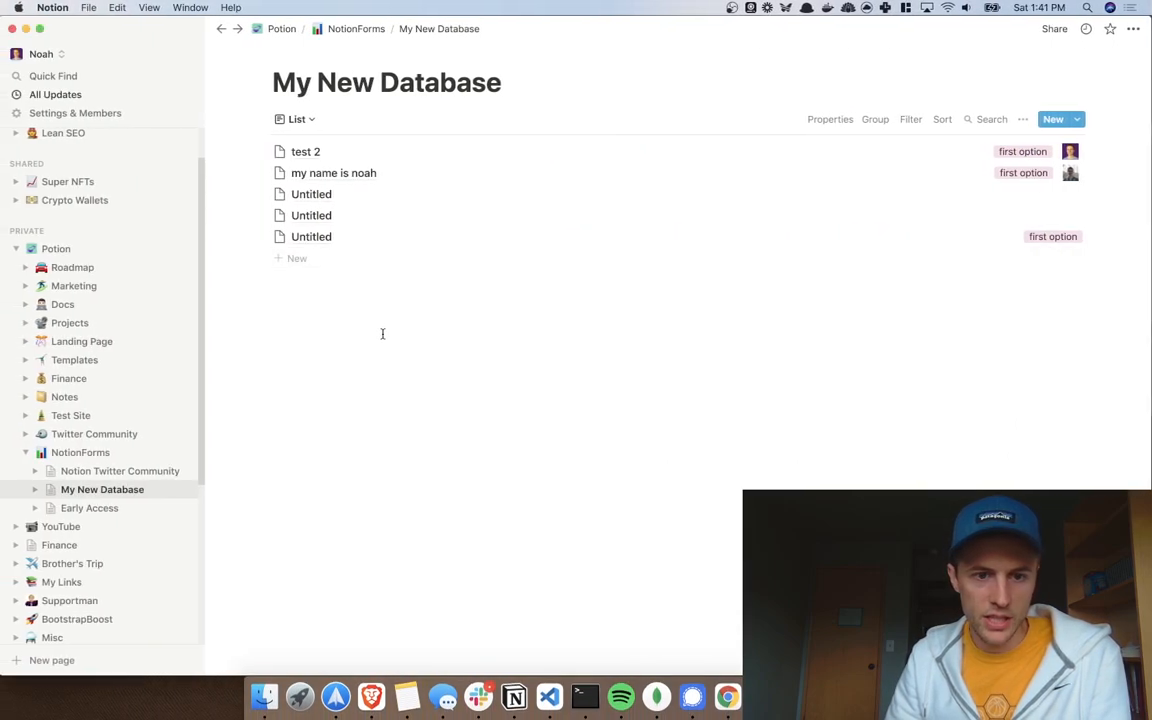
Step: Create a new page titled 'Nocode November Projects' inside NotionForms
key("ctrl+Right")
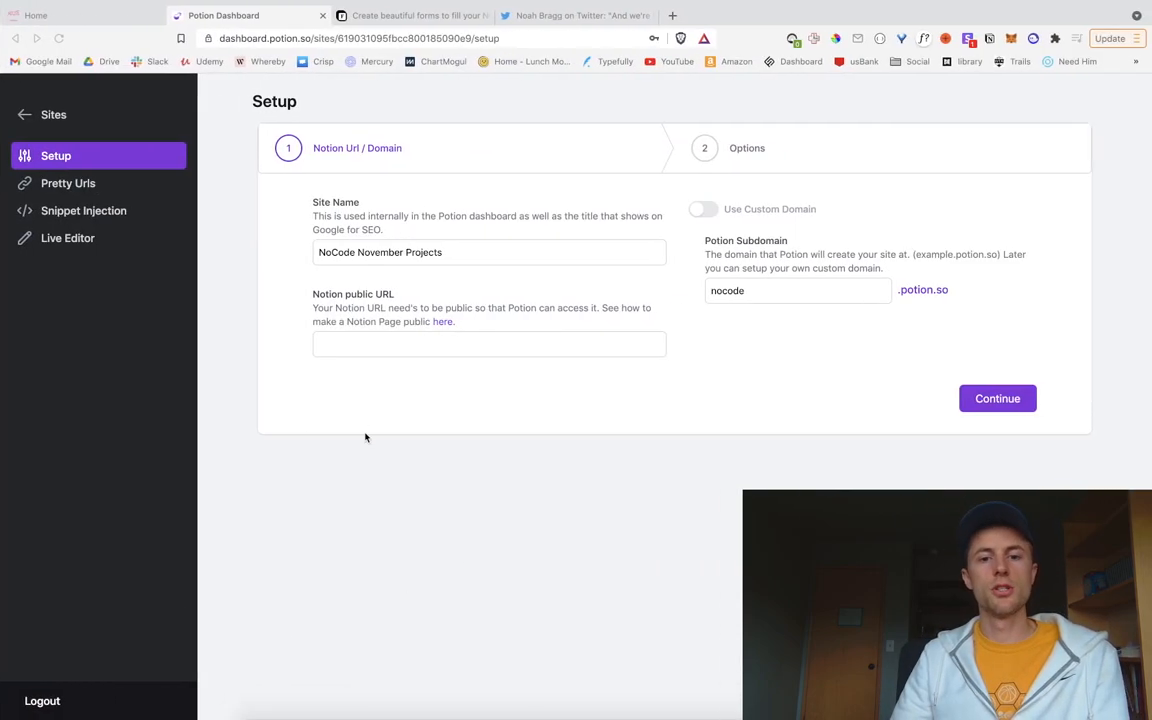
left_click(351, 342)
key("ctrl+Left")
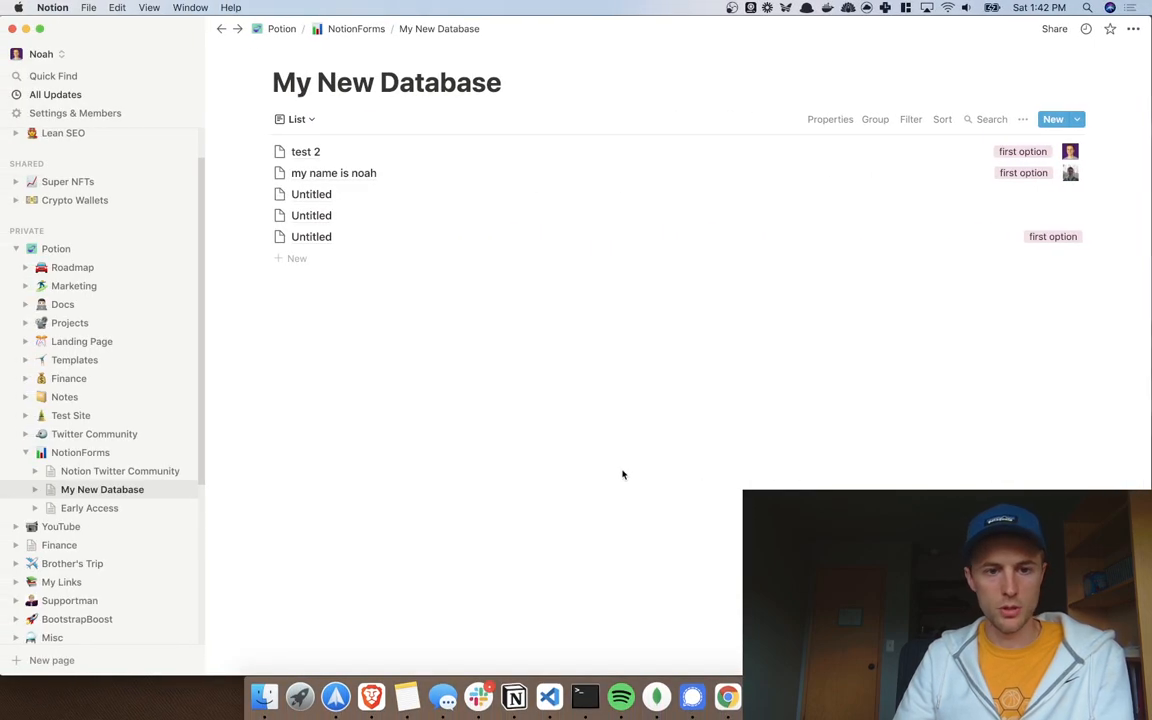
left_click(113, 456)
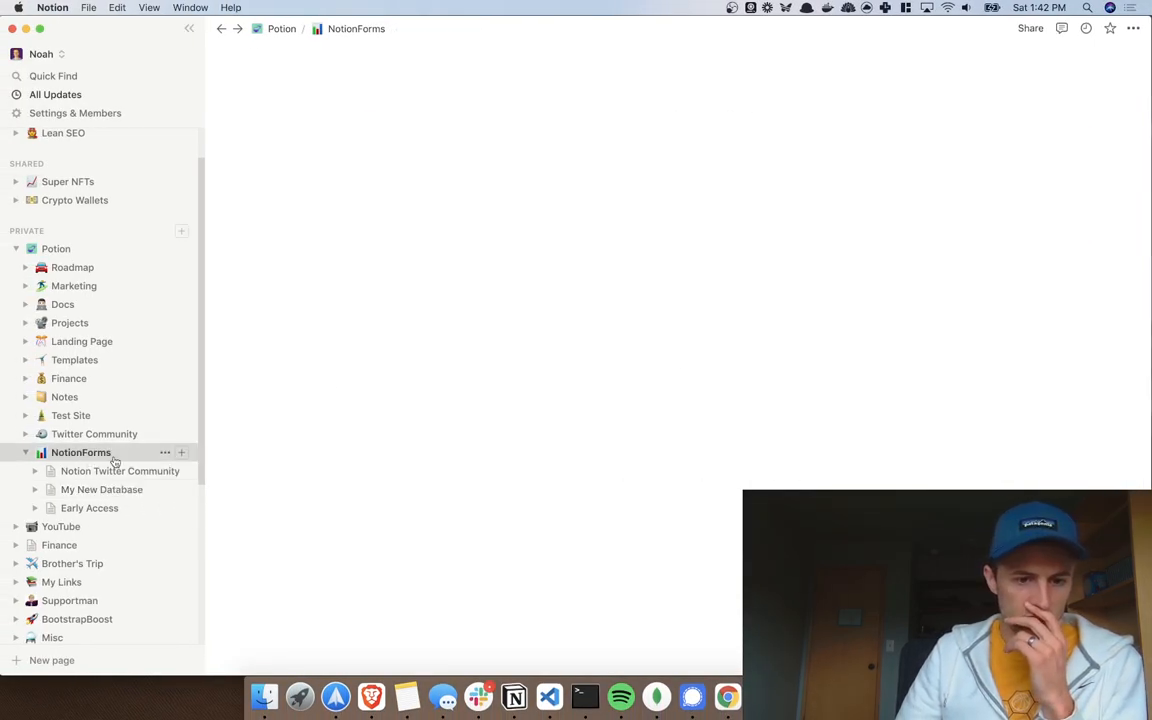
left_click(181, 452)
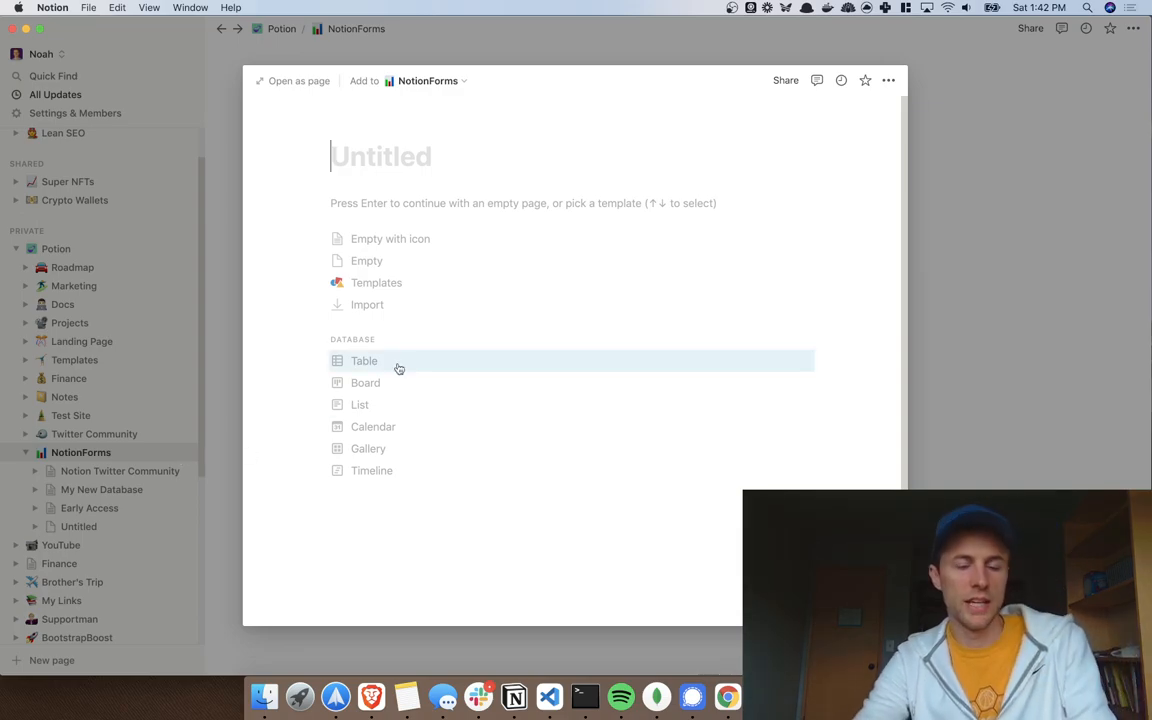
type("Nocod")
type("e")
key("BackSpace")
type("ode No")
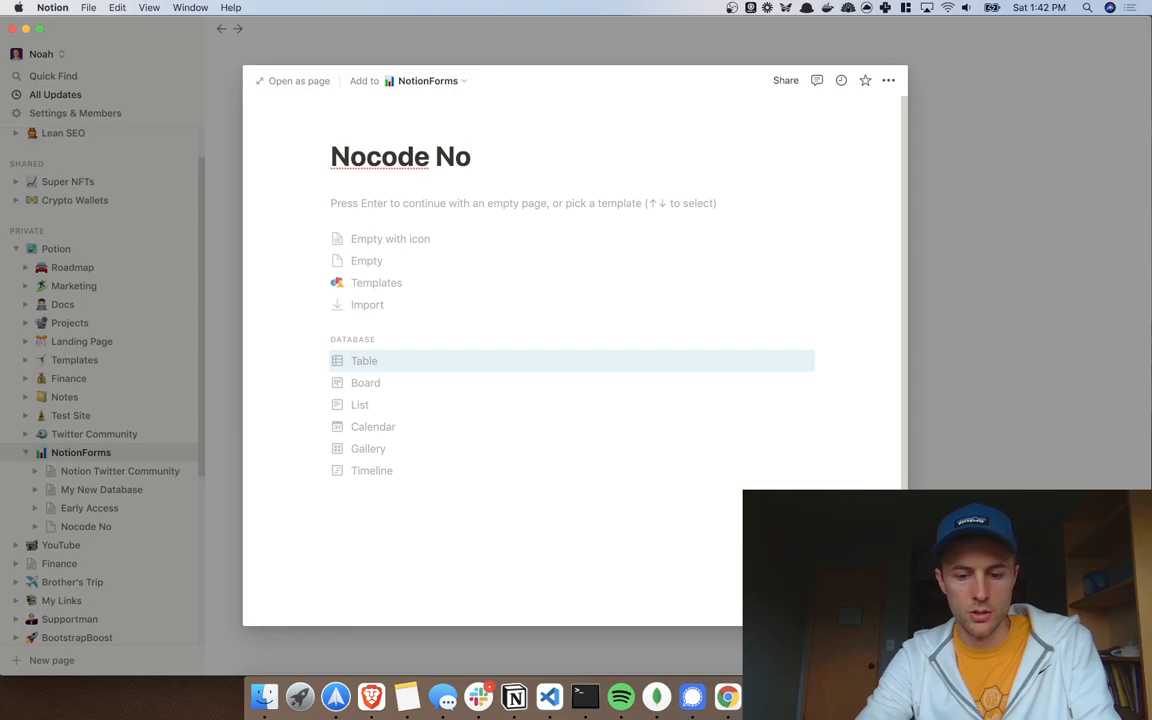
type("vember Projects")
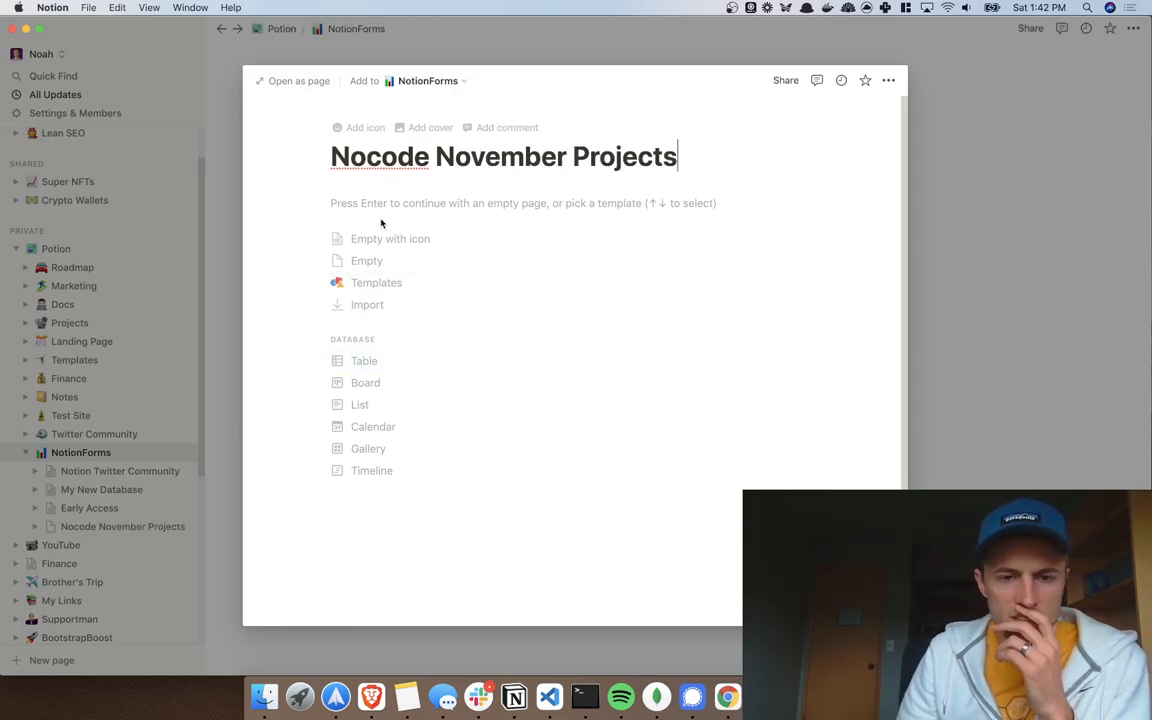
Step: Check how NoCode is written in the NoCode November site heading
key("ctrl+Right")
left_click(77, 15)
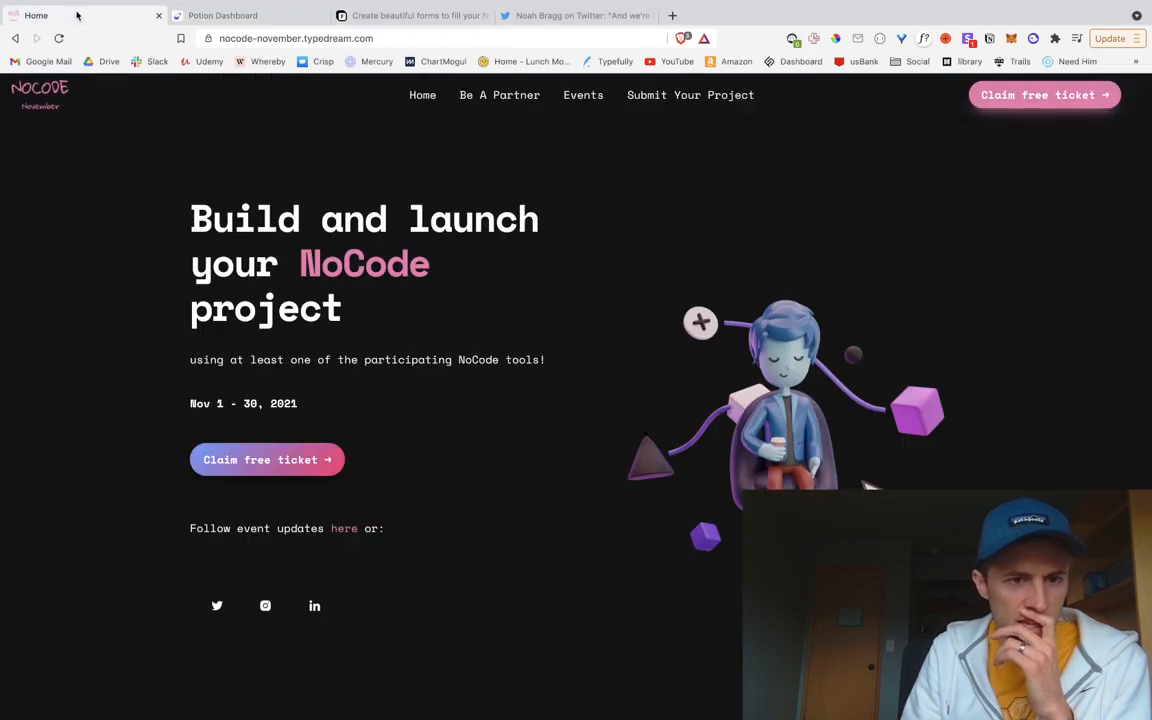
left_click_drag(342, 264, 396, 262)
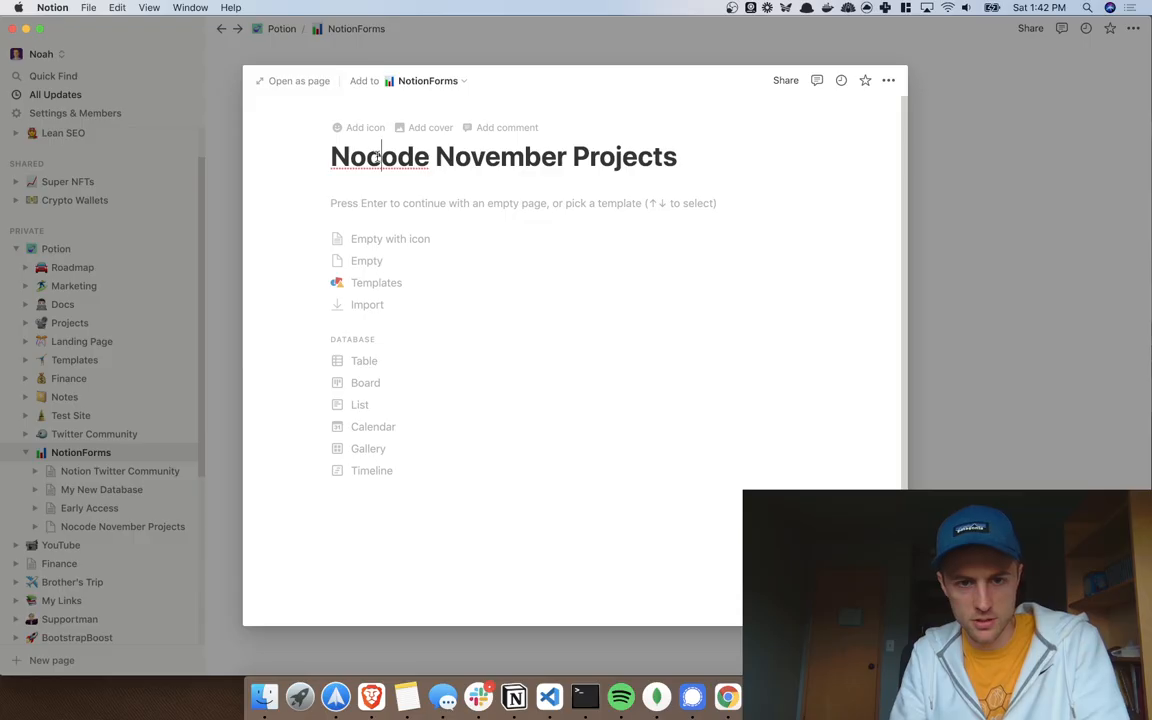
key("Return")
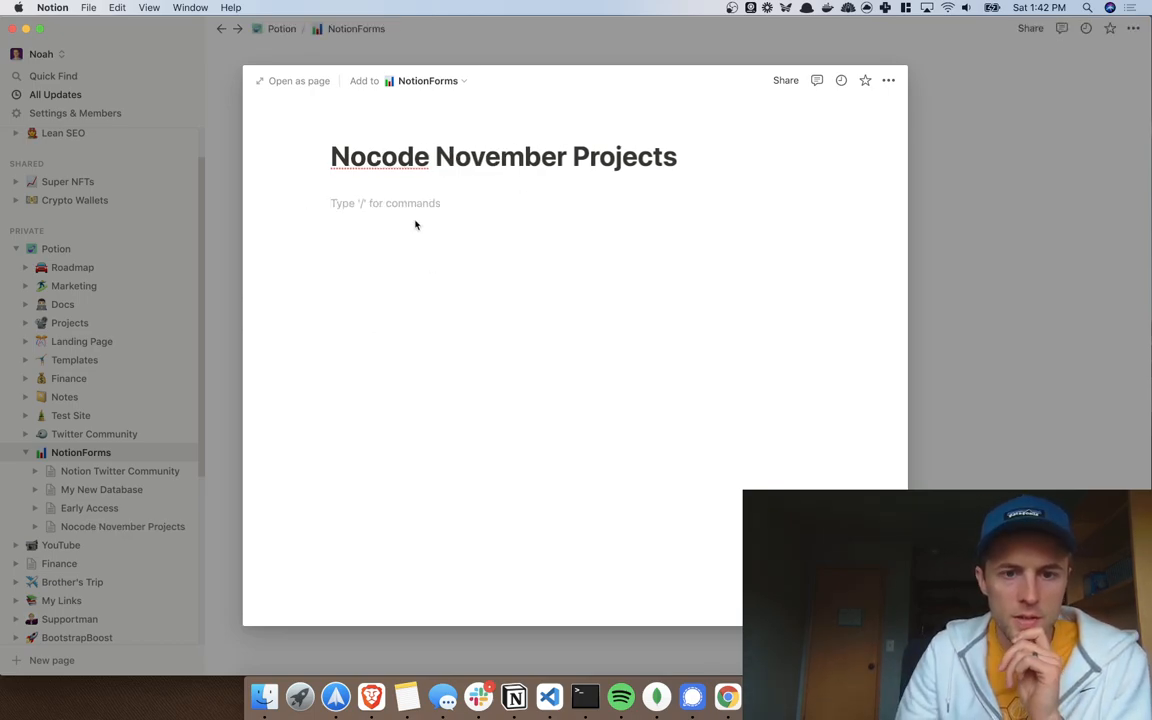
Step: Add a cover image and set the keyboard emoji as the page icon
left_click(368, 128)
left_click(375, 231)
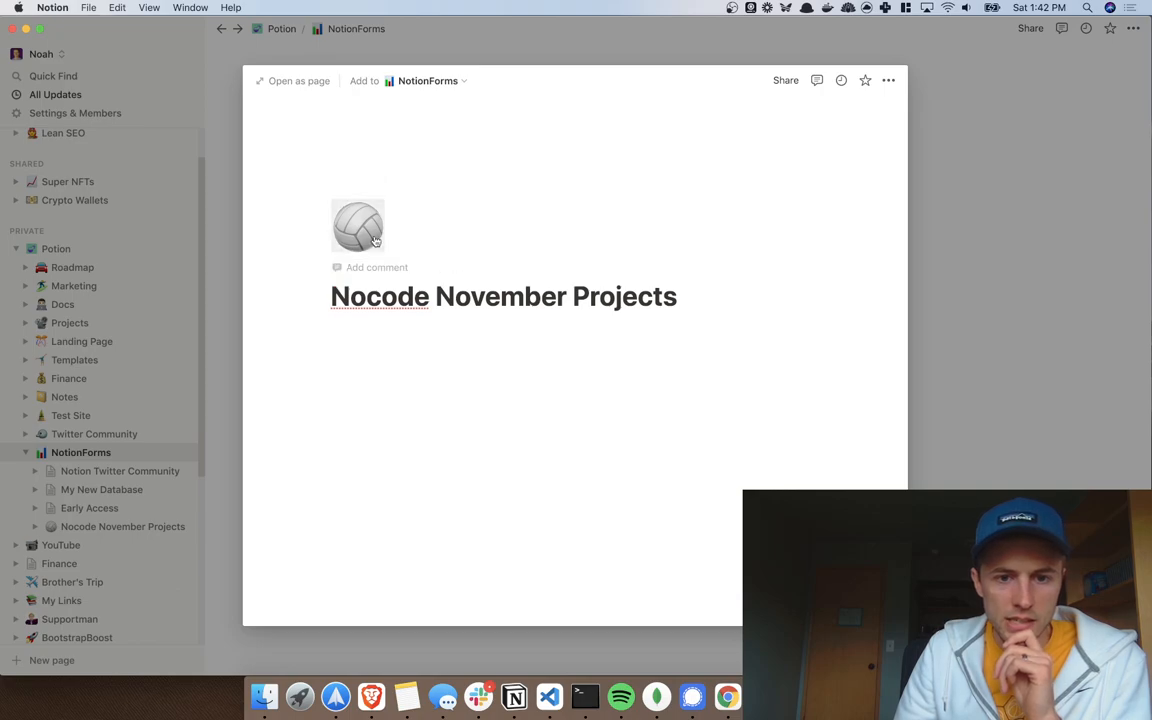
left_click(368, 229)
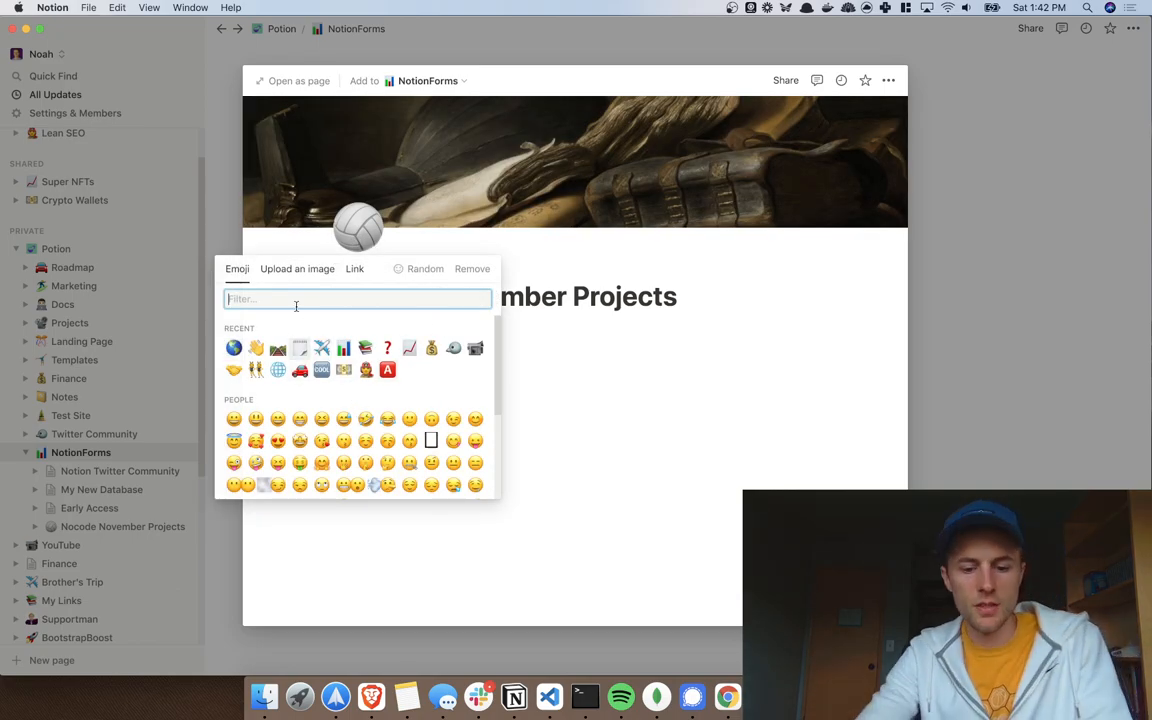
type("key")
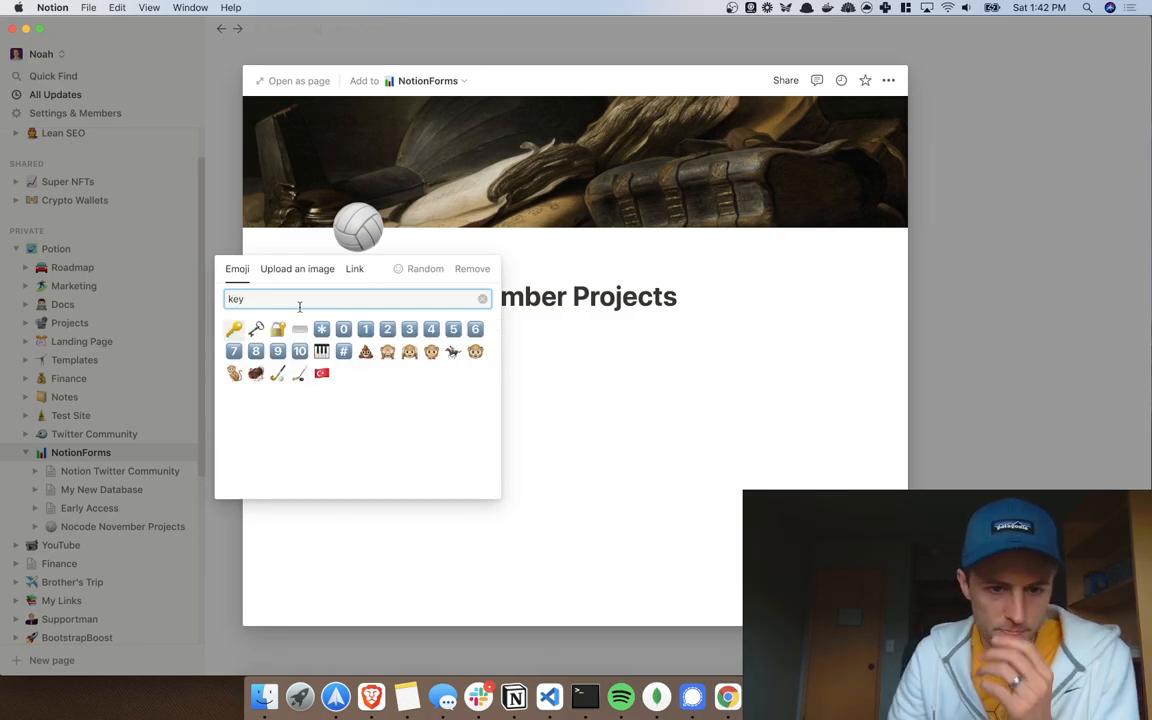
left_click(300, 327)
left_click(563, 462)
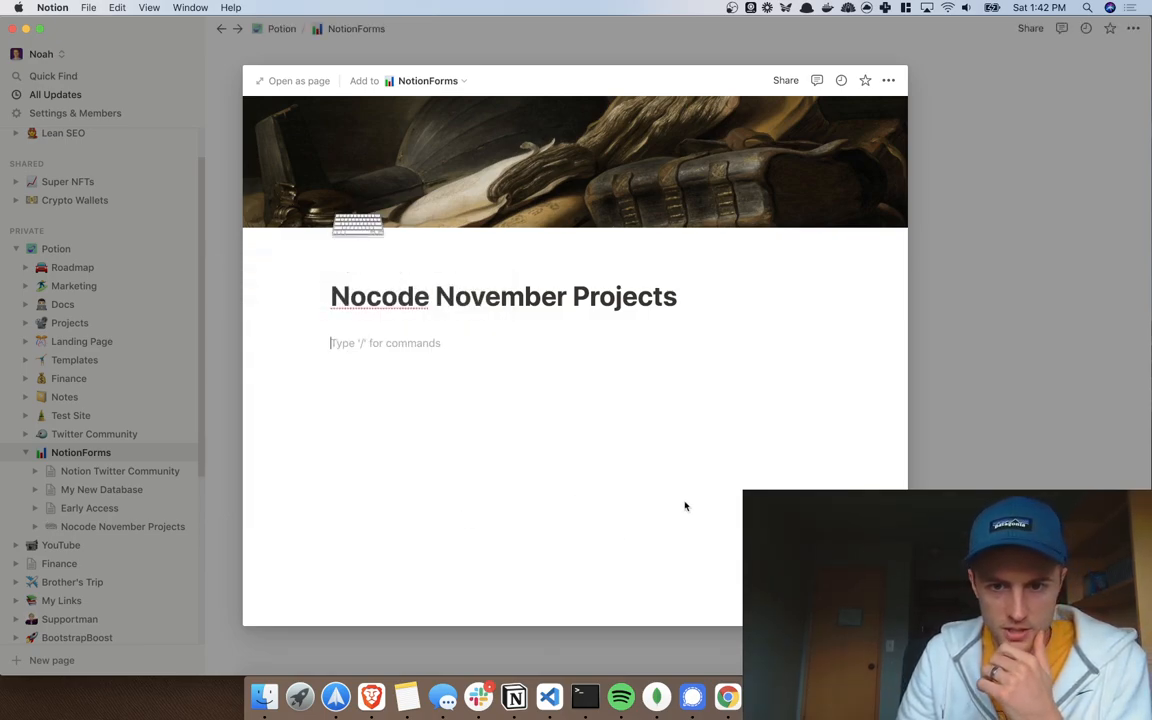
Step: Open Nocode November Projects as a full page and keep it Empty
left_click(1018, 325)
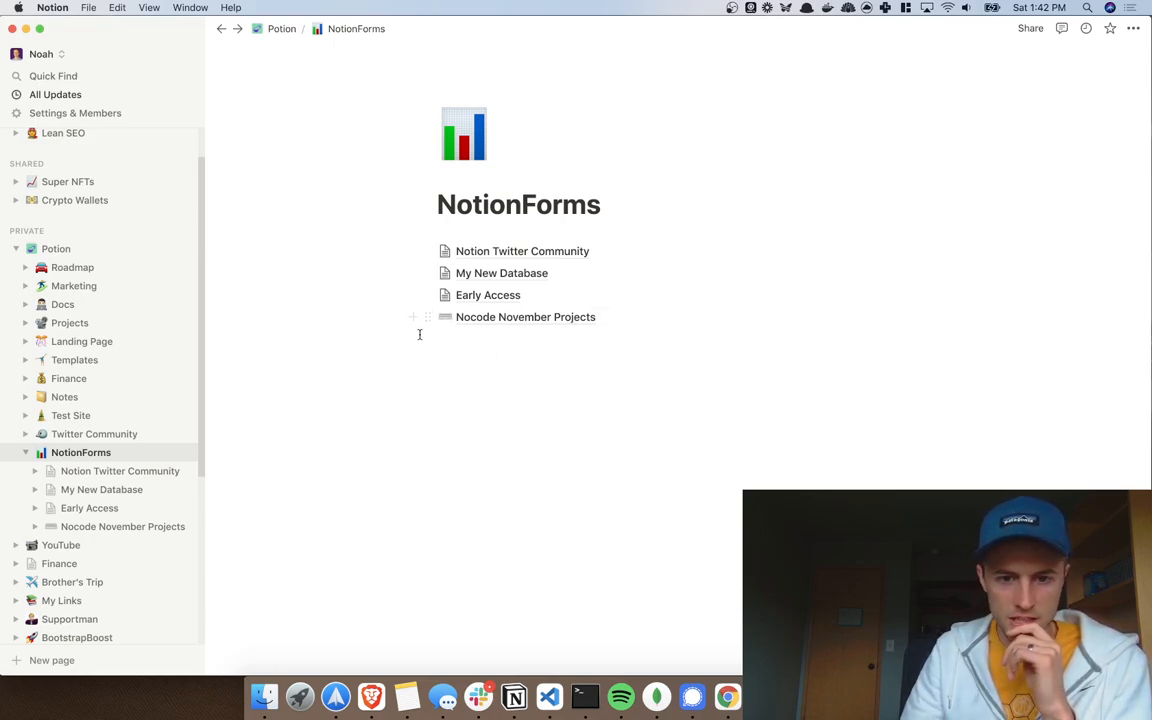
left_click(481, 318)
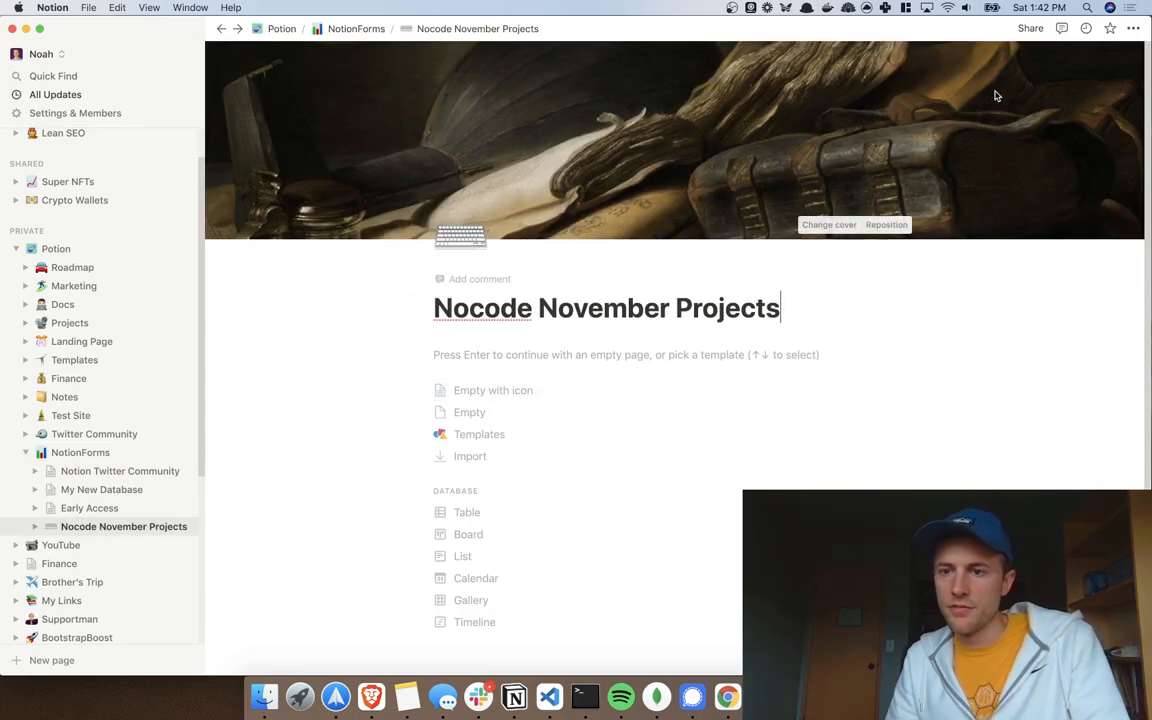
left_click(494, 412)
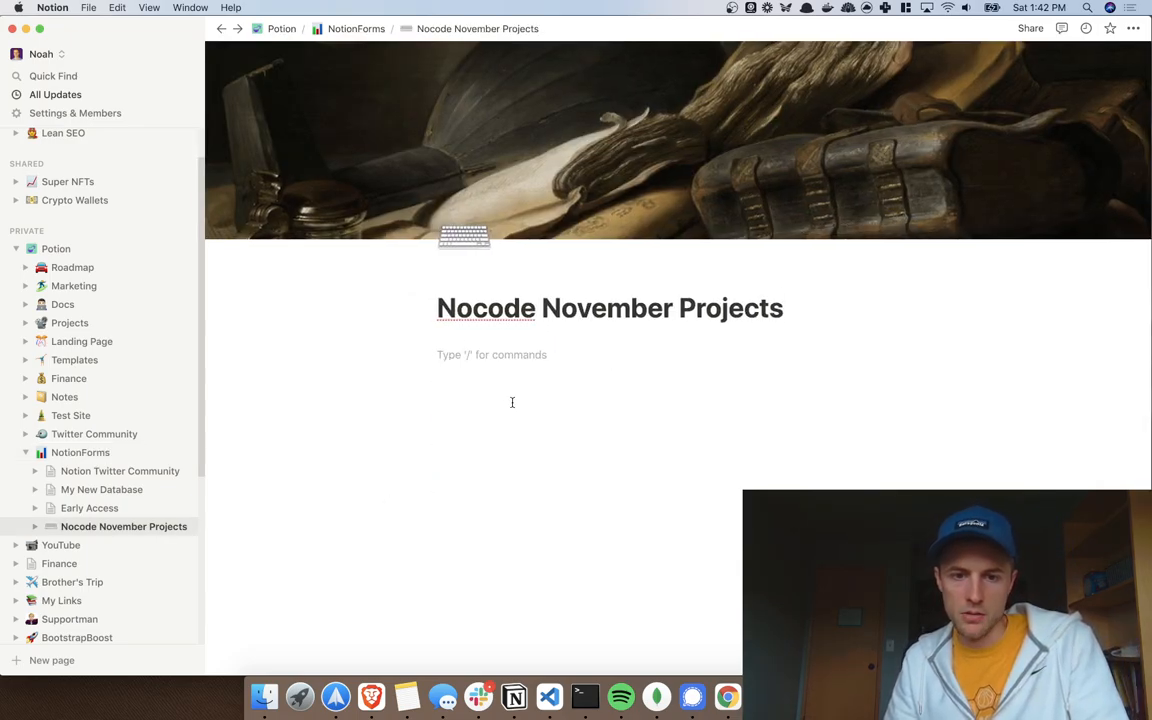
Step: Share the page to the web without template duplication and copy its public link
left_click(1030, 28)
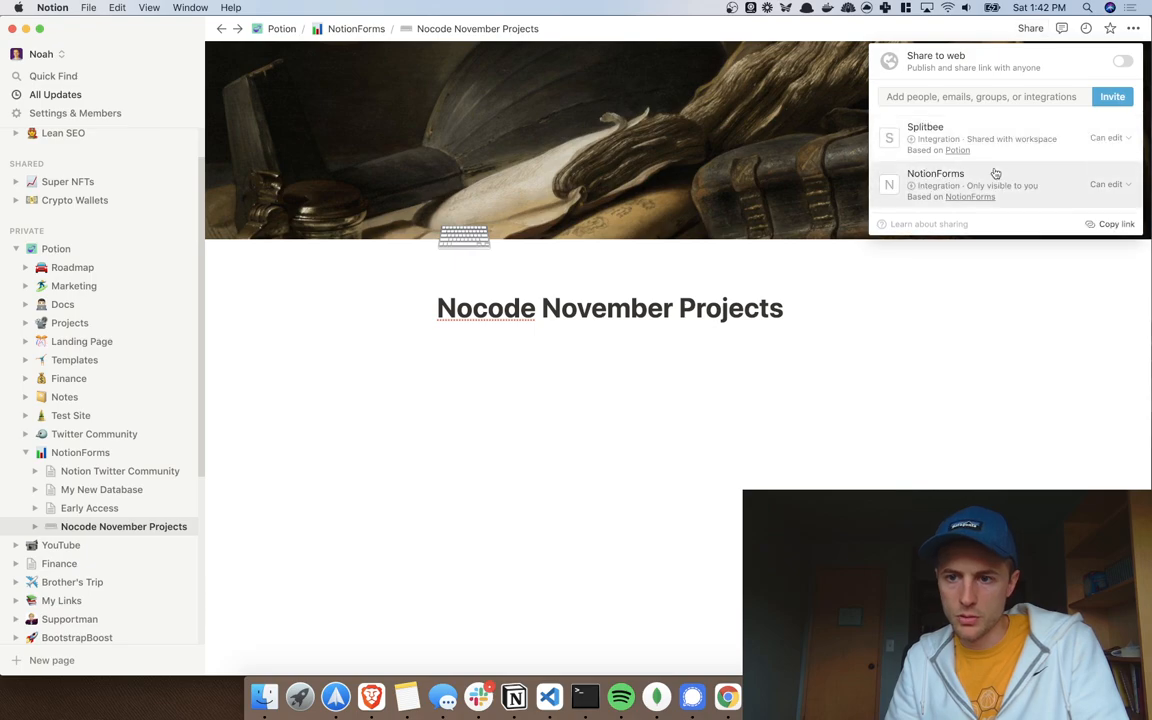
left_click(1122, 61)
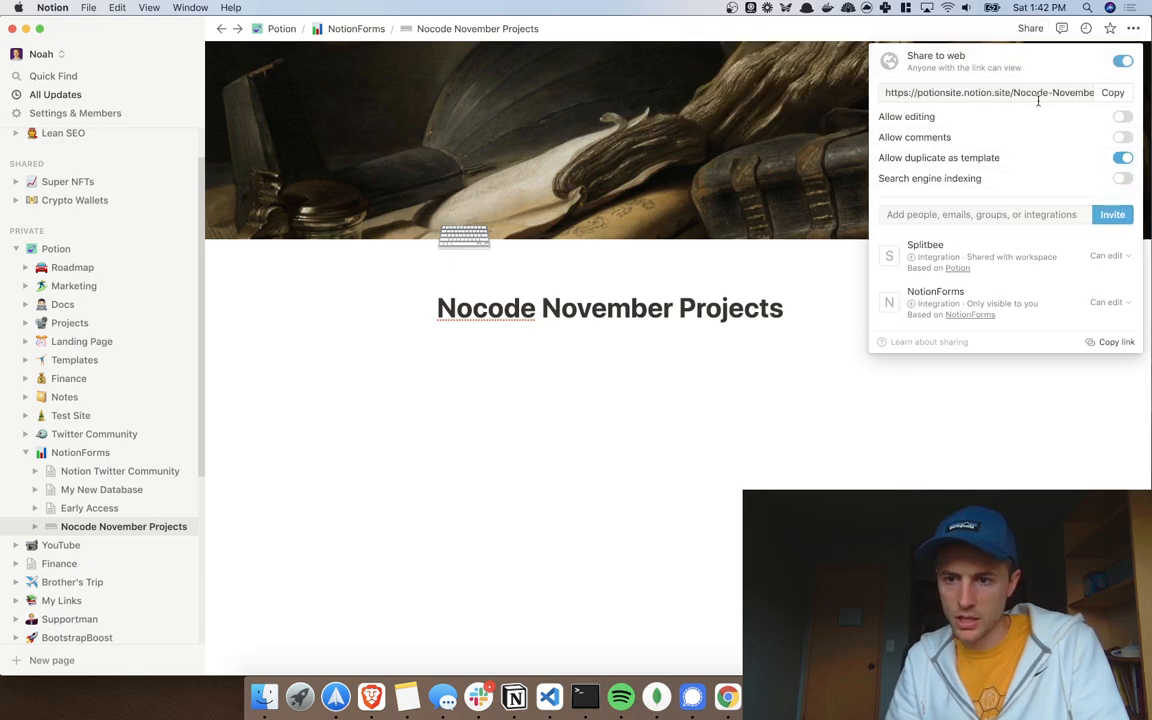
left_click(1123, 159)
left_click(1112, 92)
key("ctrl+Right")
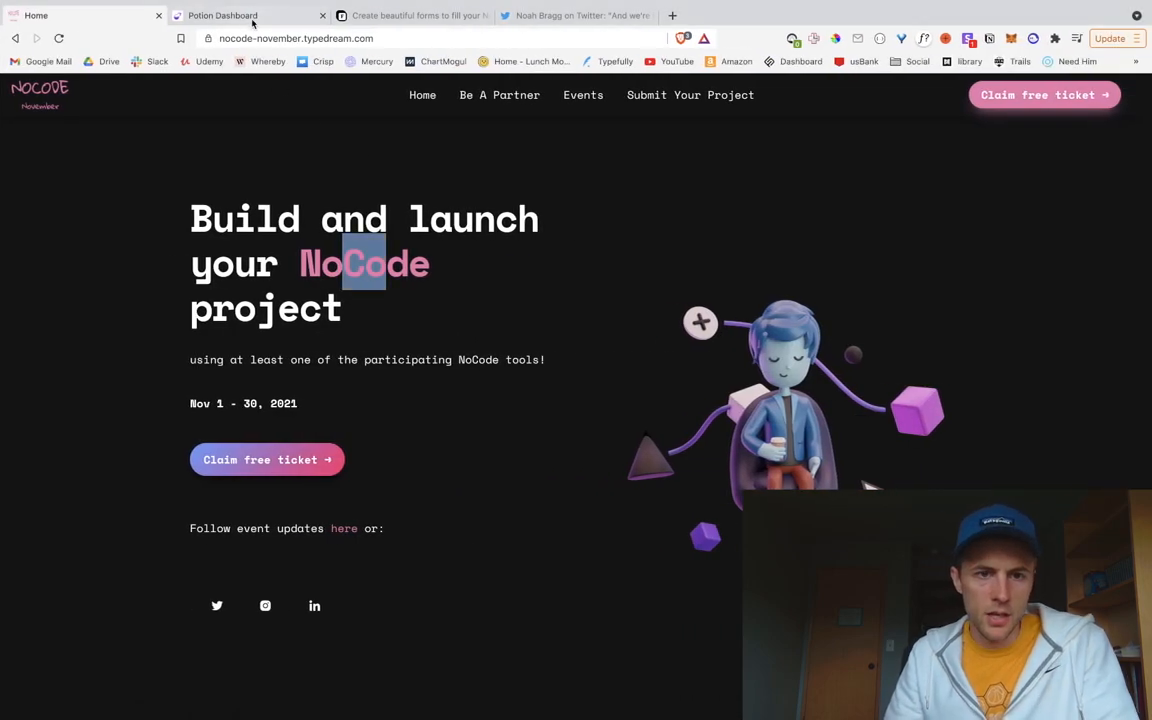
left_click(258, 17)
Step: Paste the copied Notion link into Notion public URL and continue
left_click(352, 343)
key("ctrl+v")
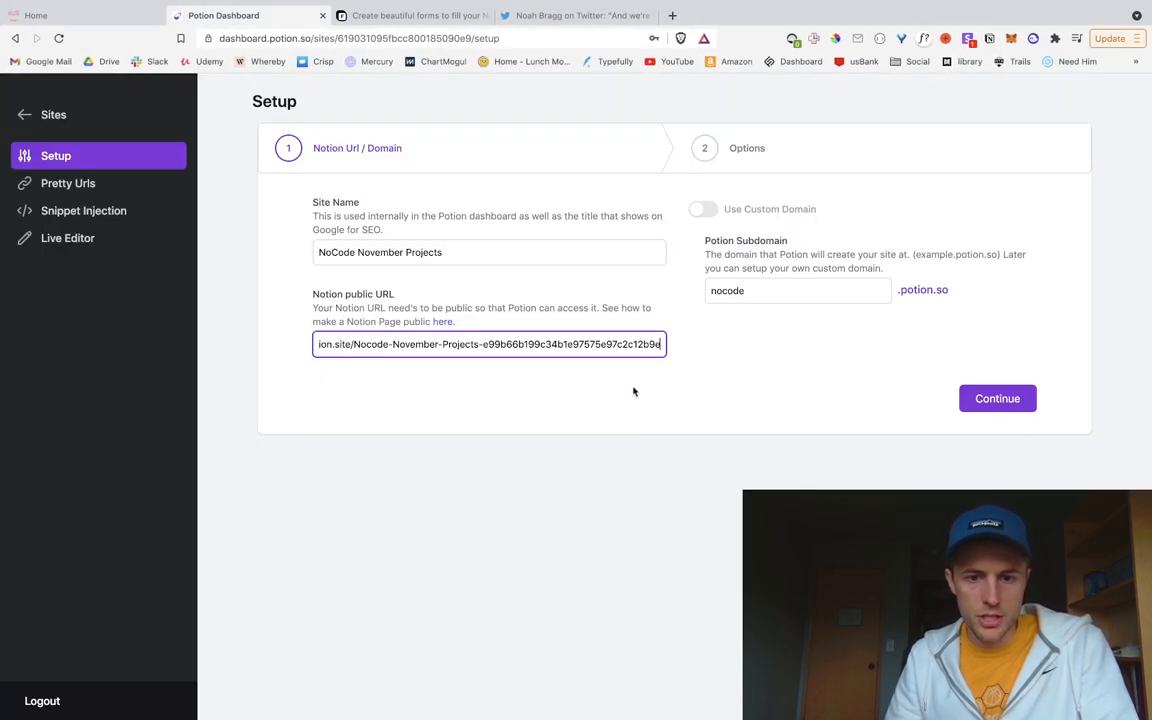
left_click(987, 400)
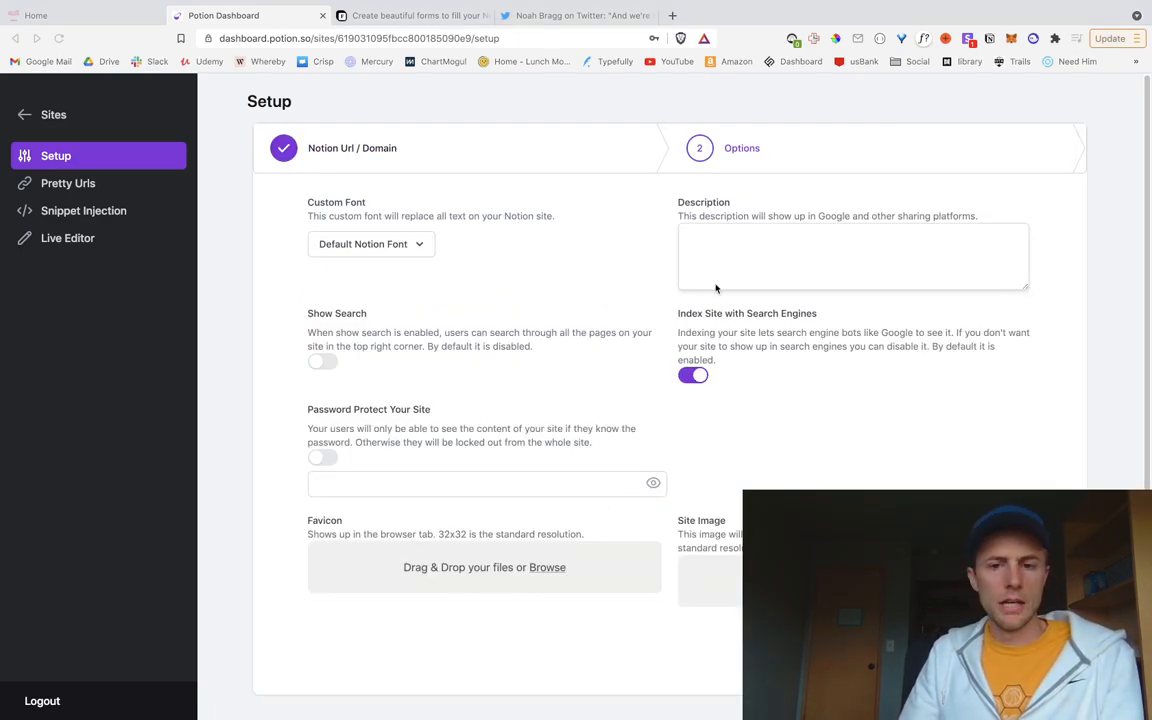
Step: Choose Prompt as the site's custom font, leaving site search off
left_click(451, 102)
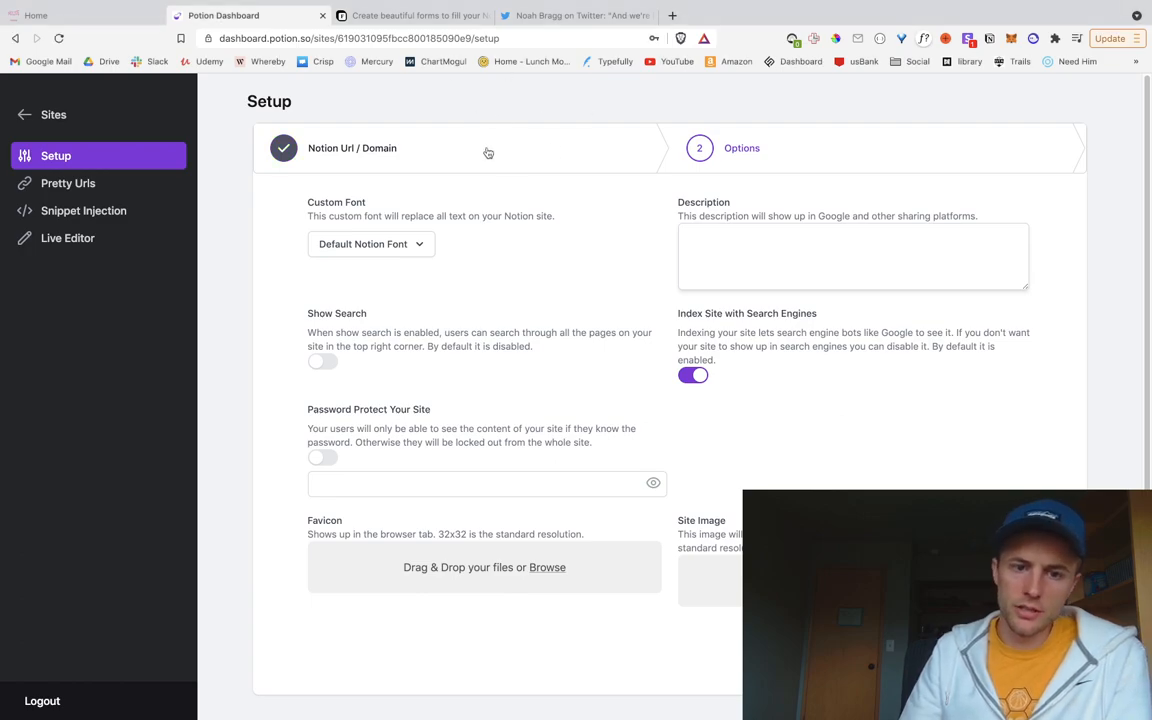
left_click(421, 245)
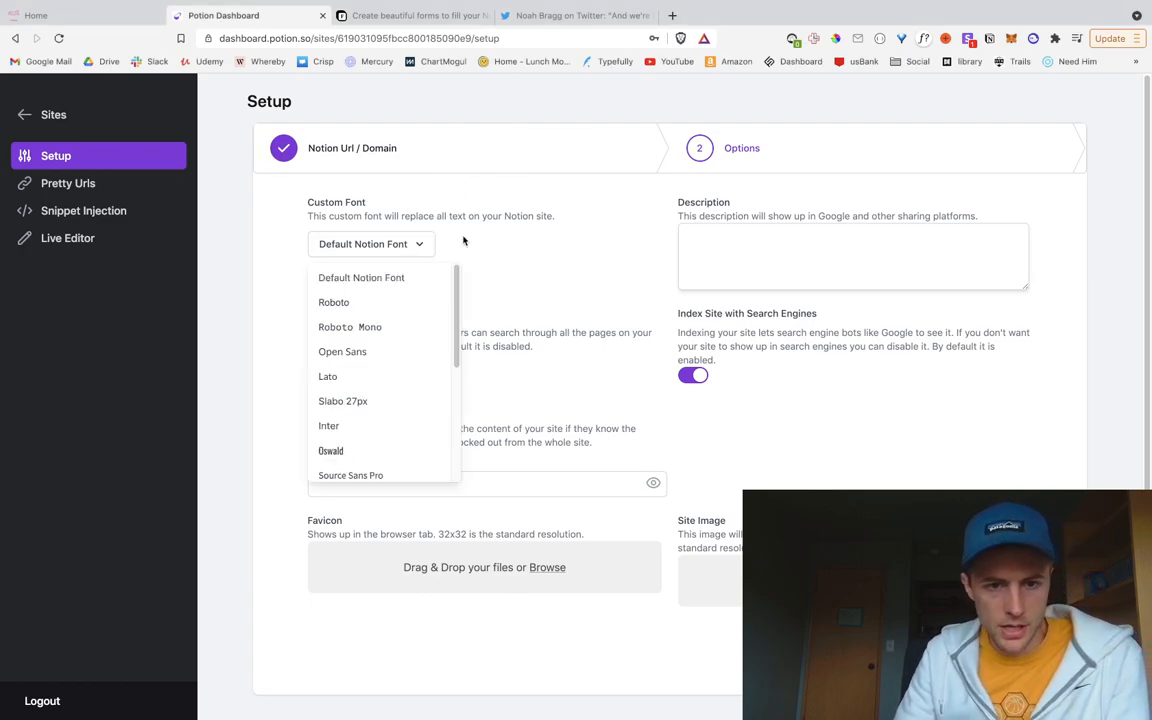
scroll(407, 404, "down", 2)
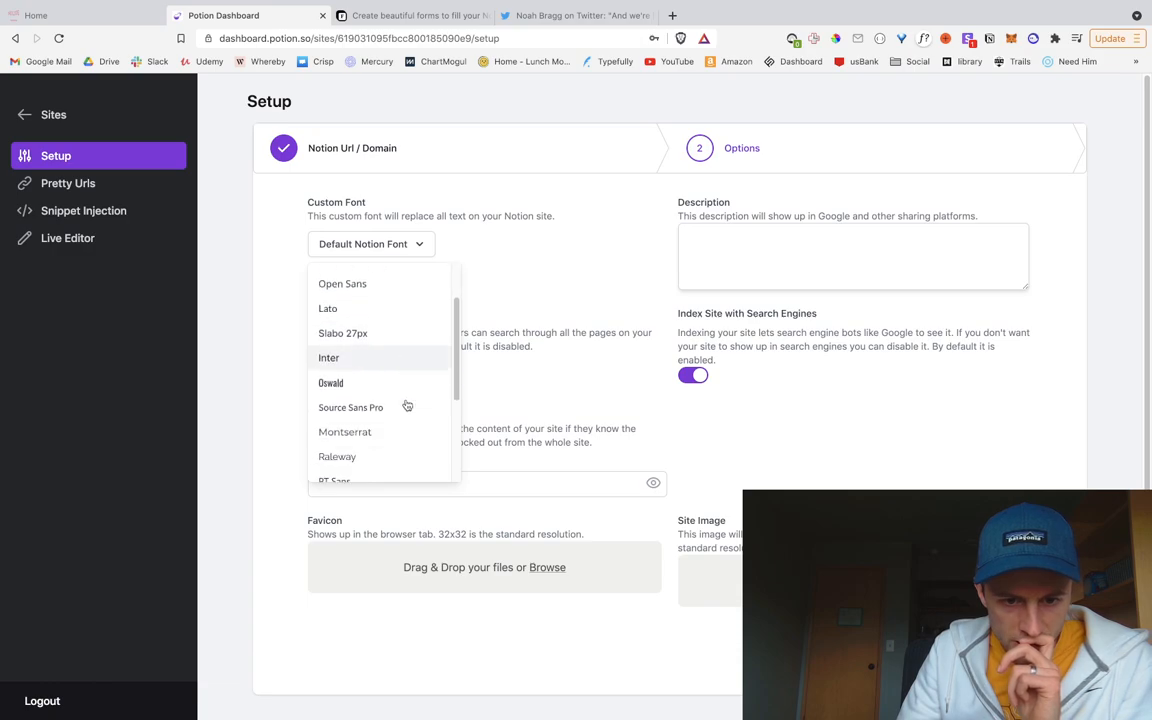
scroll(405, 404, "down", 2)
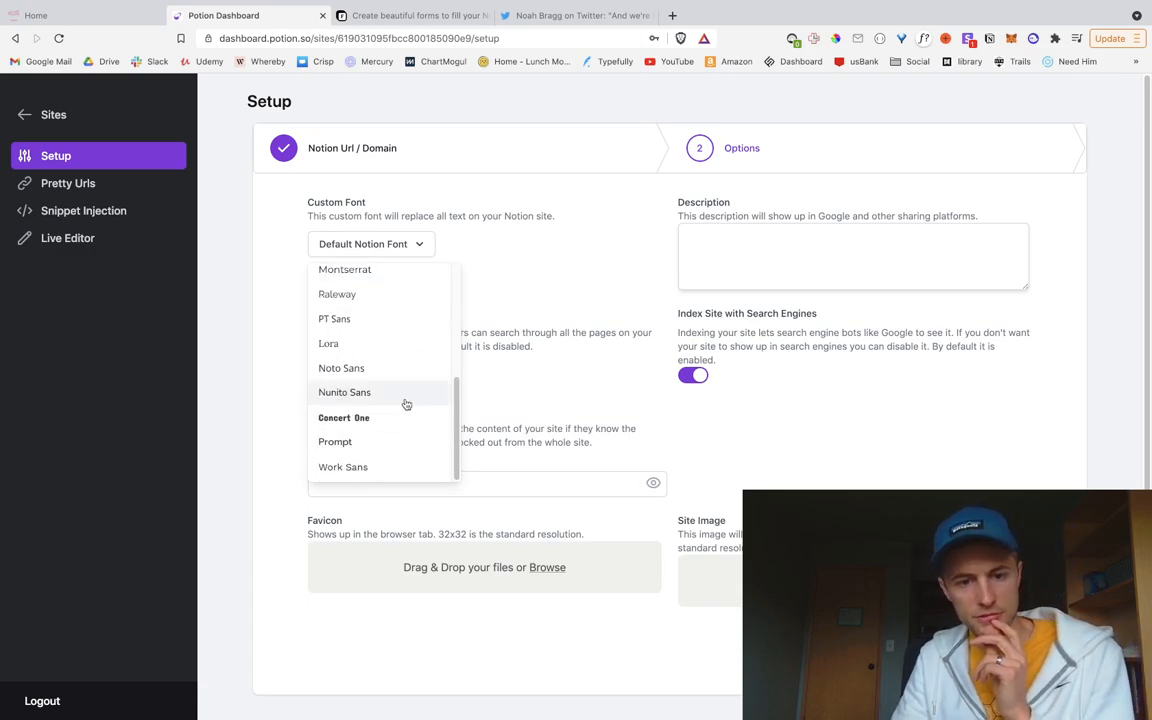
scroll(380, 440, "up", 4)
scroll(378, 447, "down", 4)
left_click(396, 443)
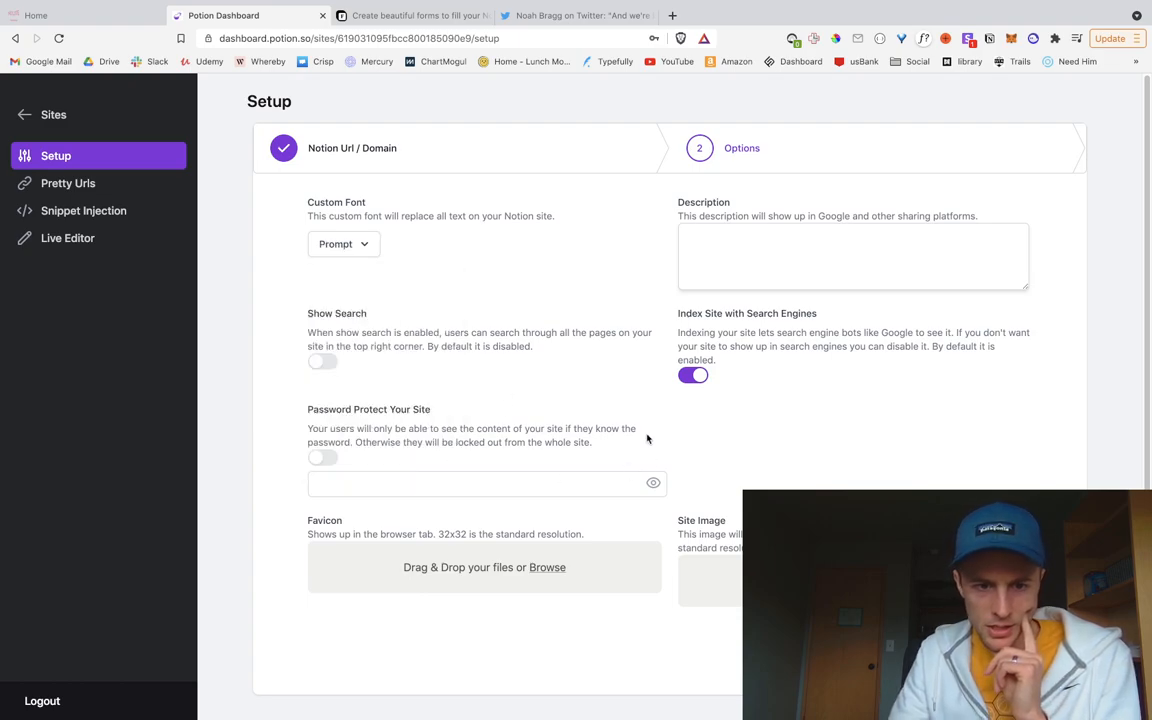
left_click(322, 361)
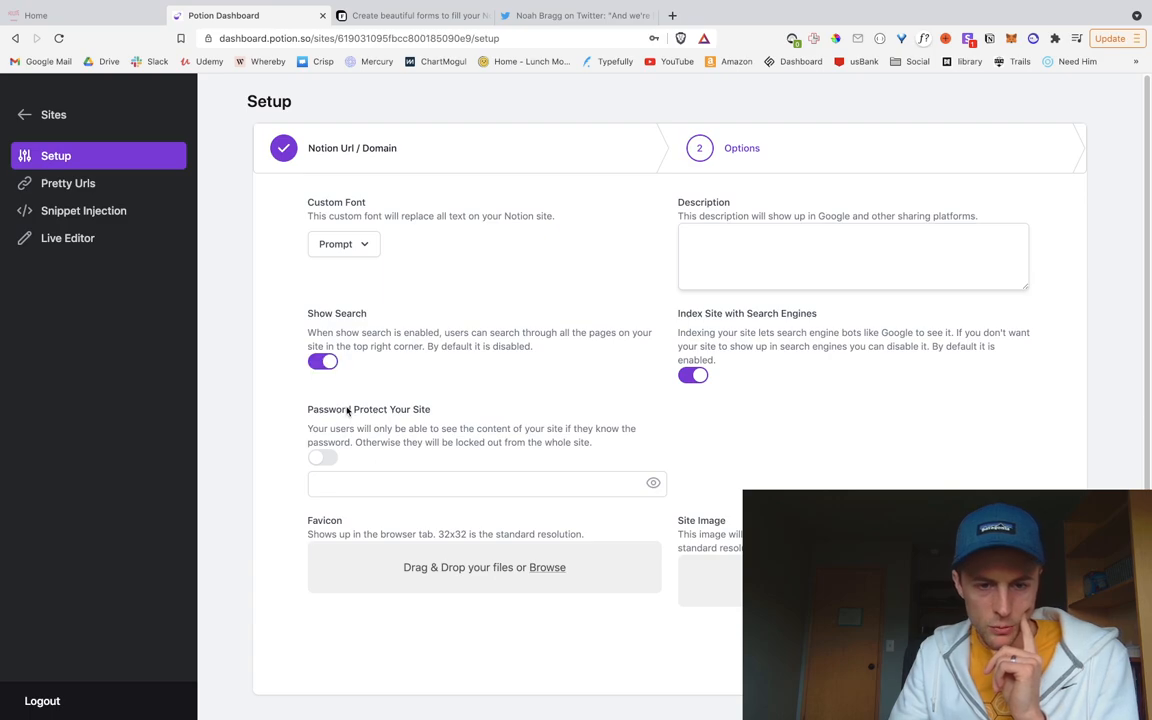
left_click(322, 361)
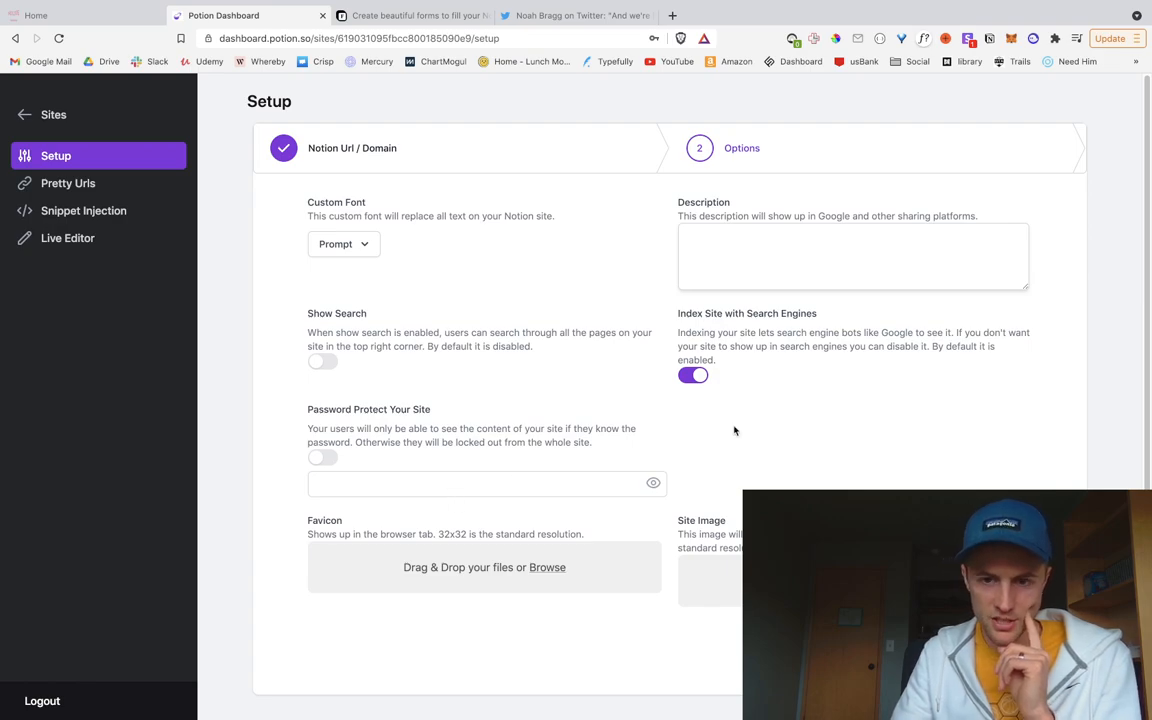
Step: Review the NoCode November site, then start writing the Potion site description
left_click(80, 20)
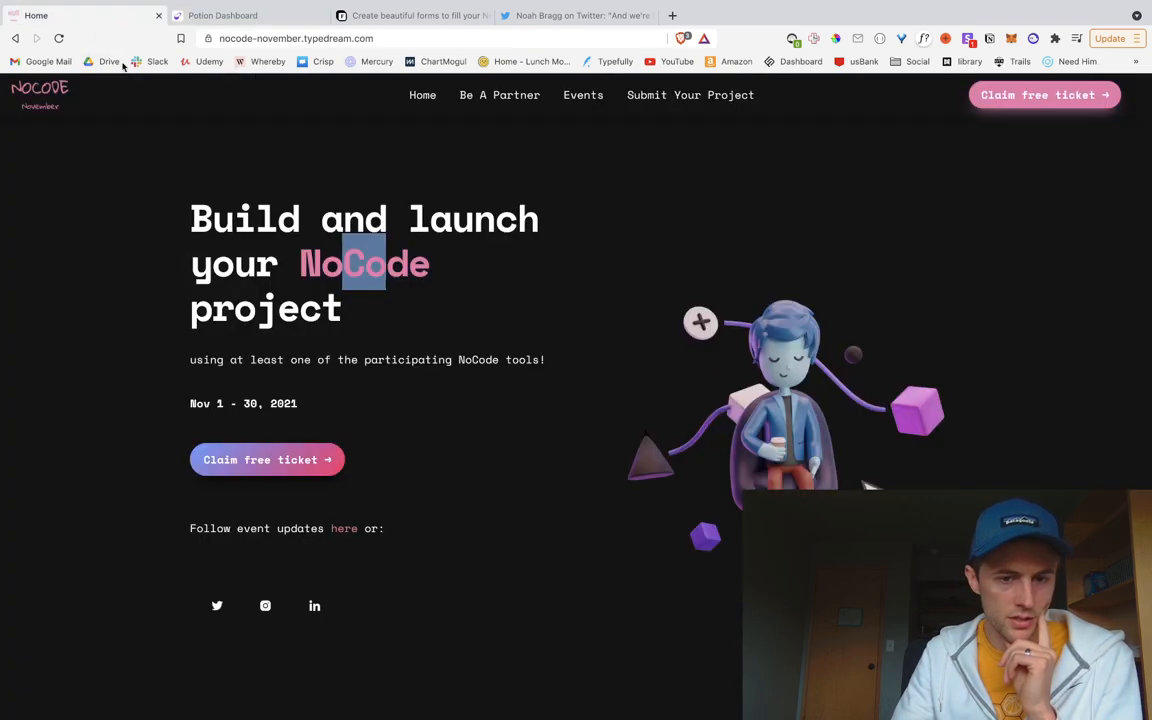
scroll(206, 329, "down", 2)
scroll(250, 400, "up", 2)
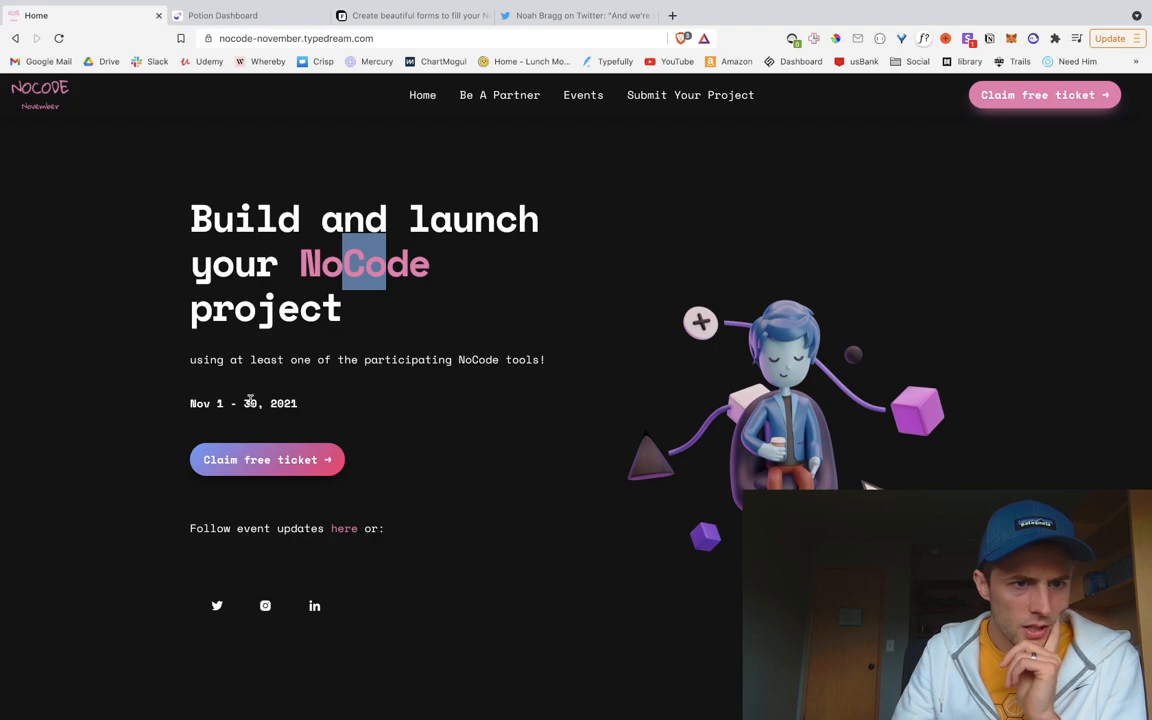
left_click(283, 13)
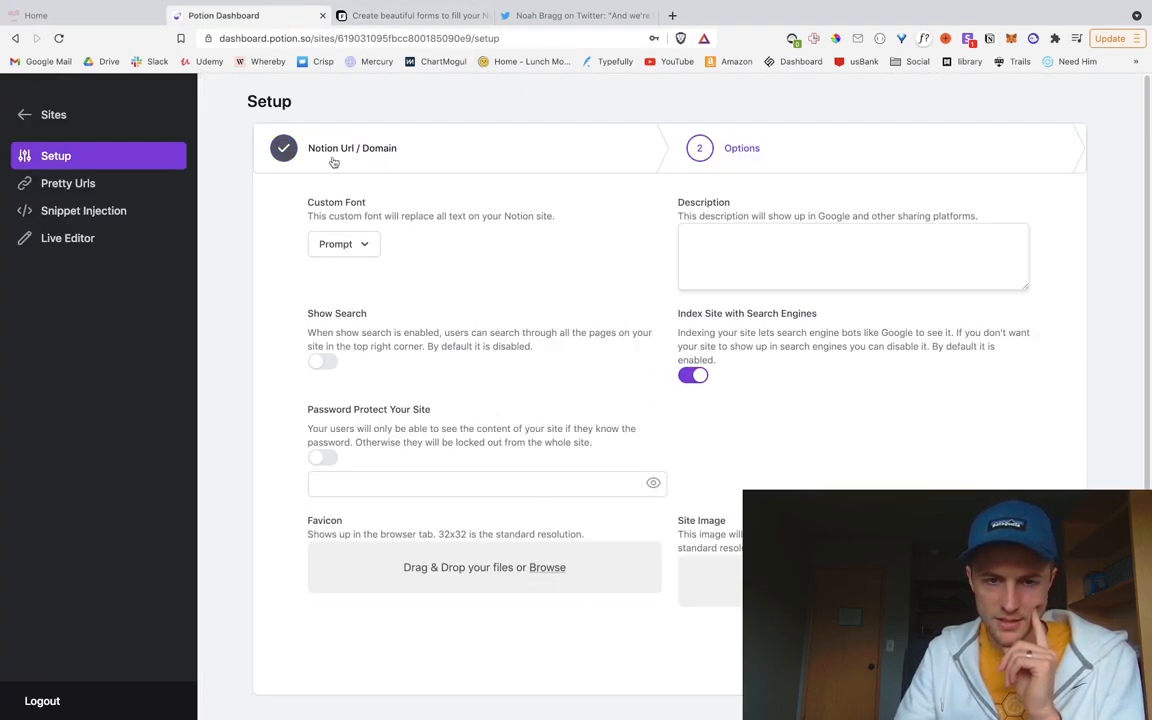
left_click(66, 20)
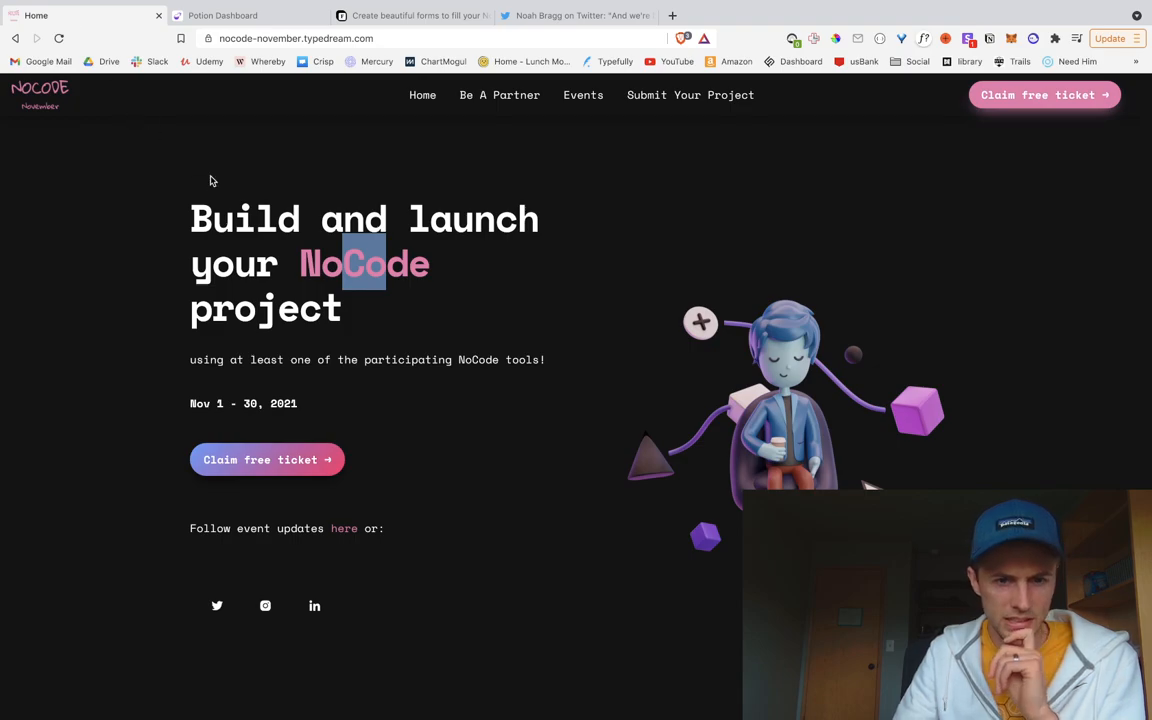
left_click(228, 10)
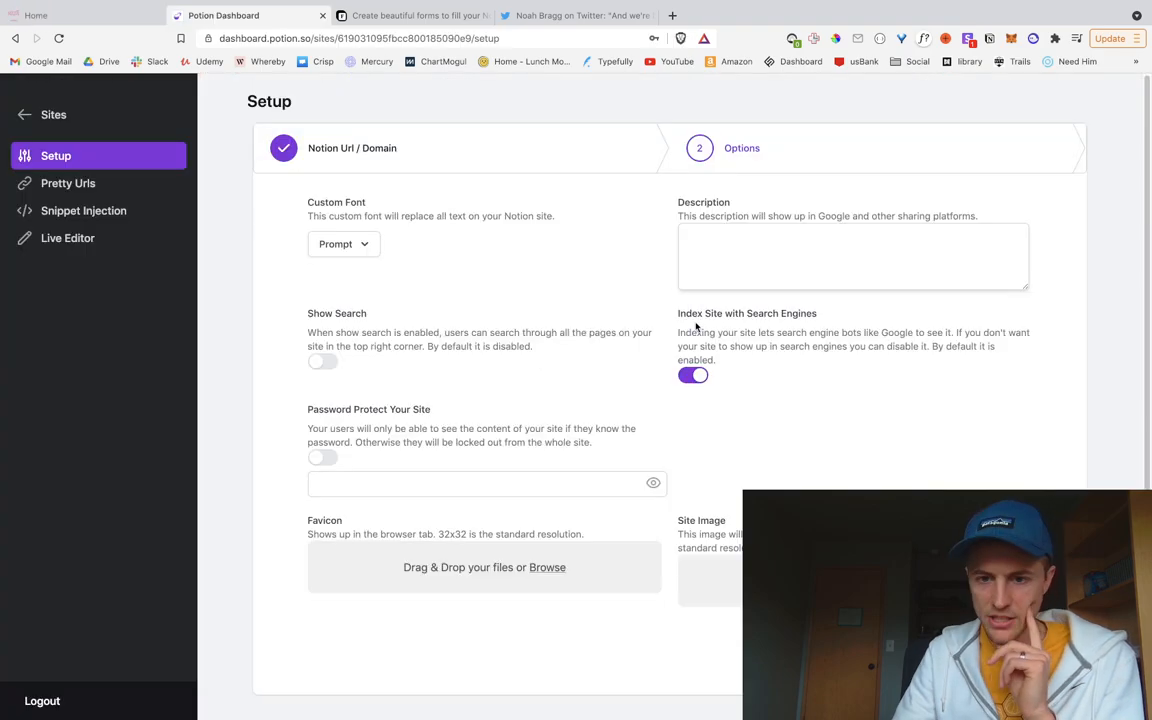
left_click(726, 266)
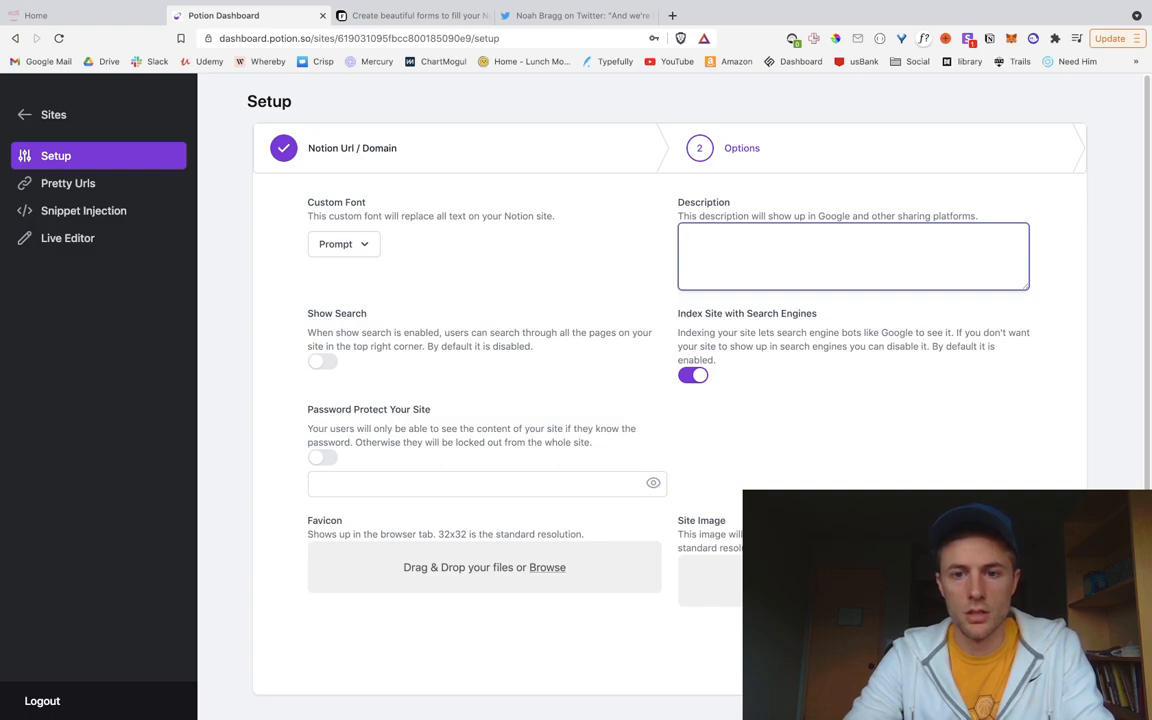
Step: Write the site description inviting visitors to see the cool NoCode November projects and submit theirs
type("lace where youo ca")
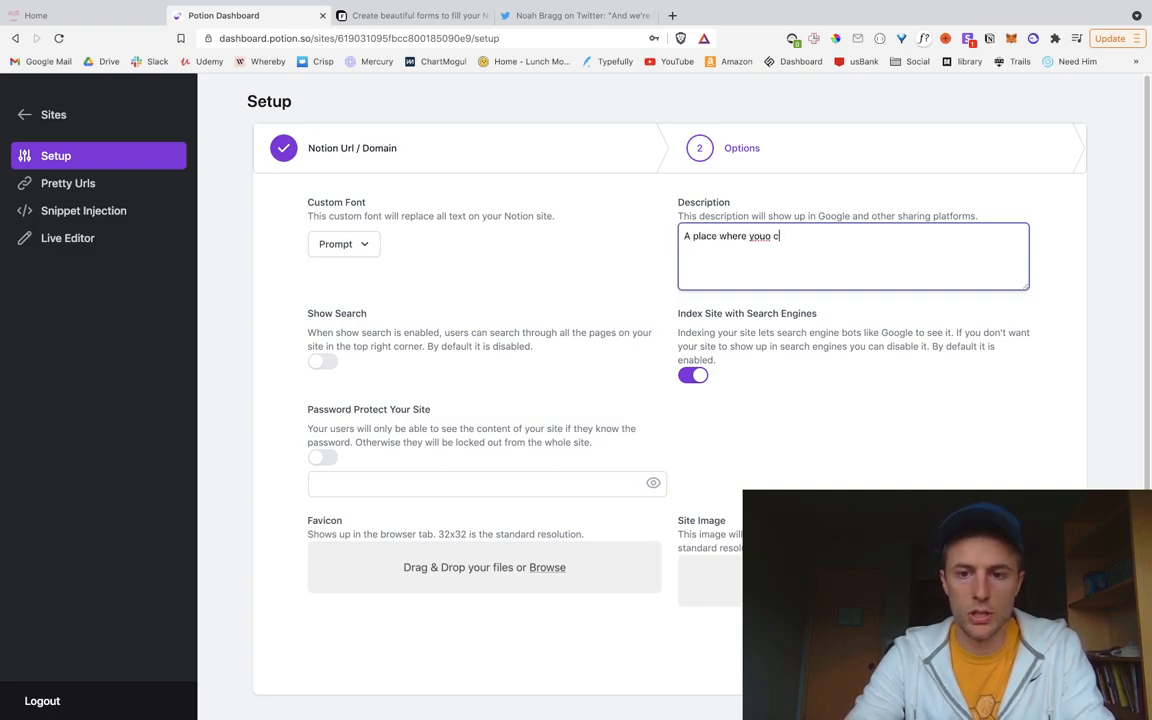
key("BackSpace")
key("BackSpace")
key("BackSpace")
key("BackSpace")
type("can")
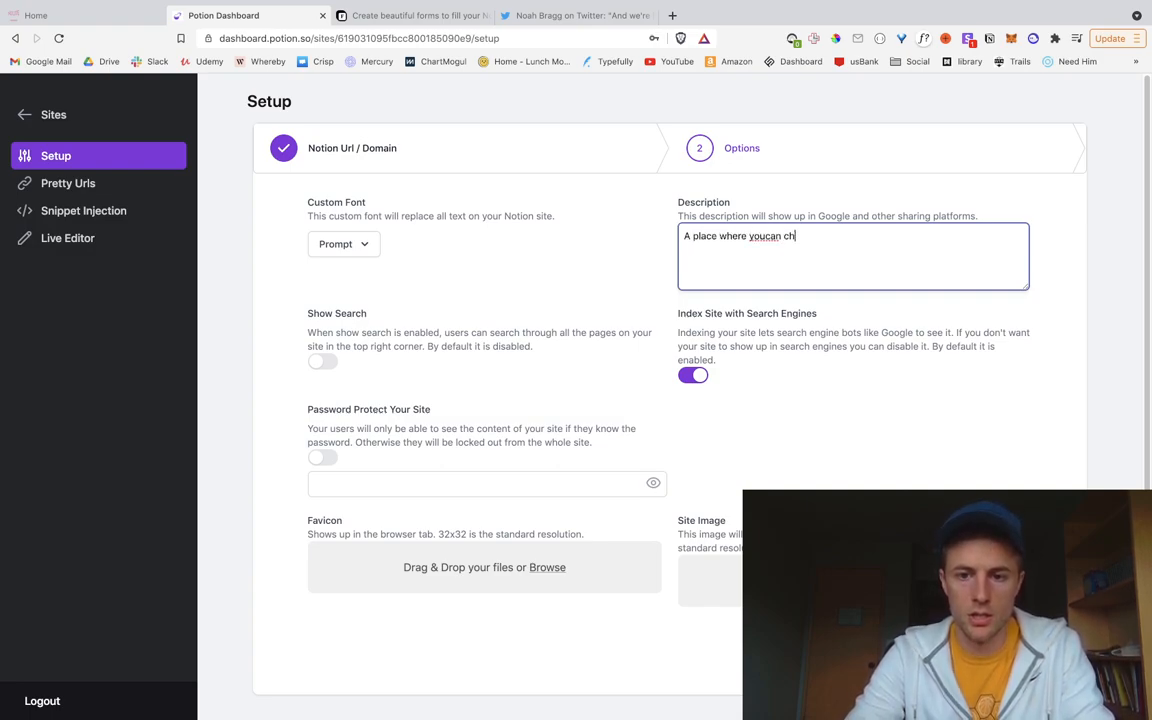
type(" can che")
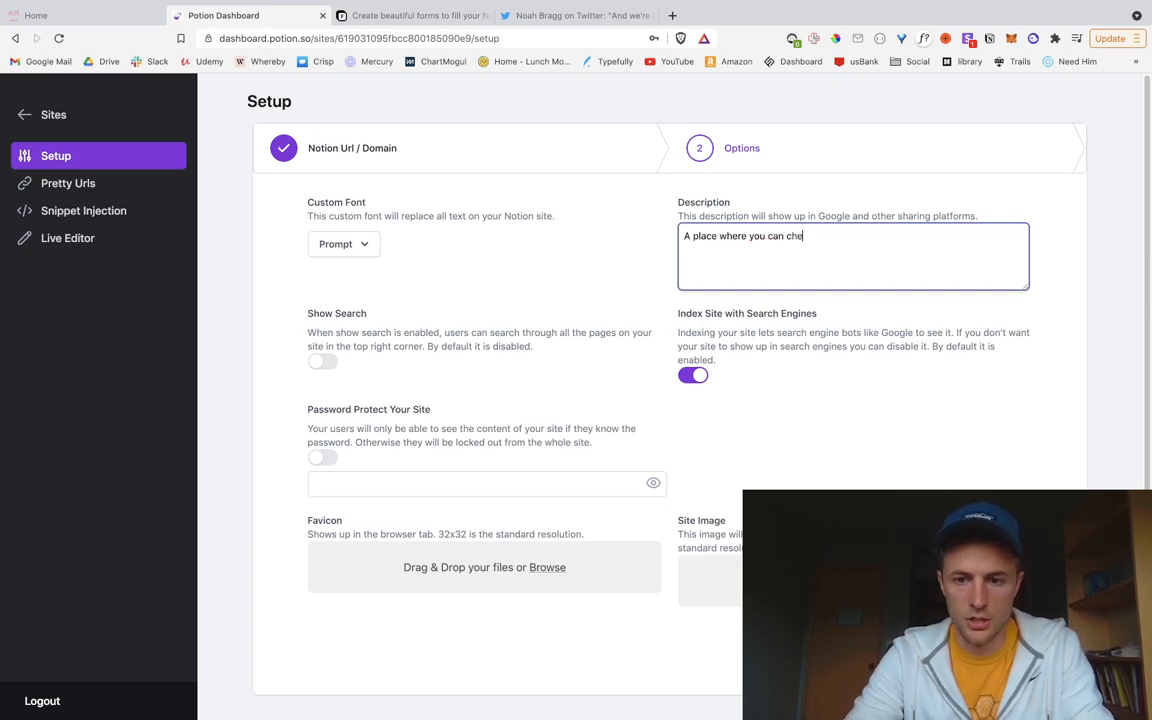
type("ck out all the c")
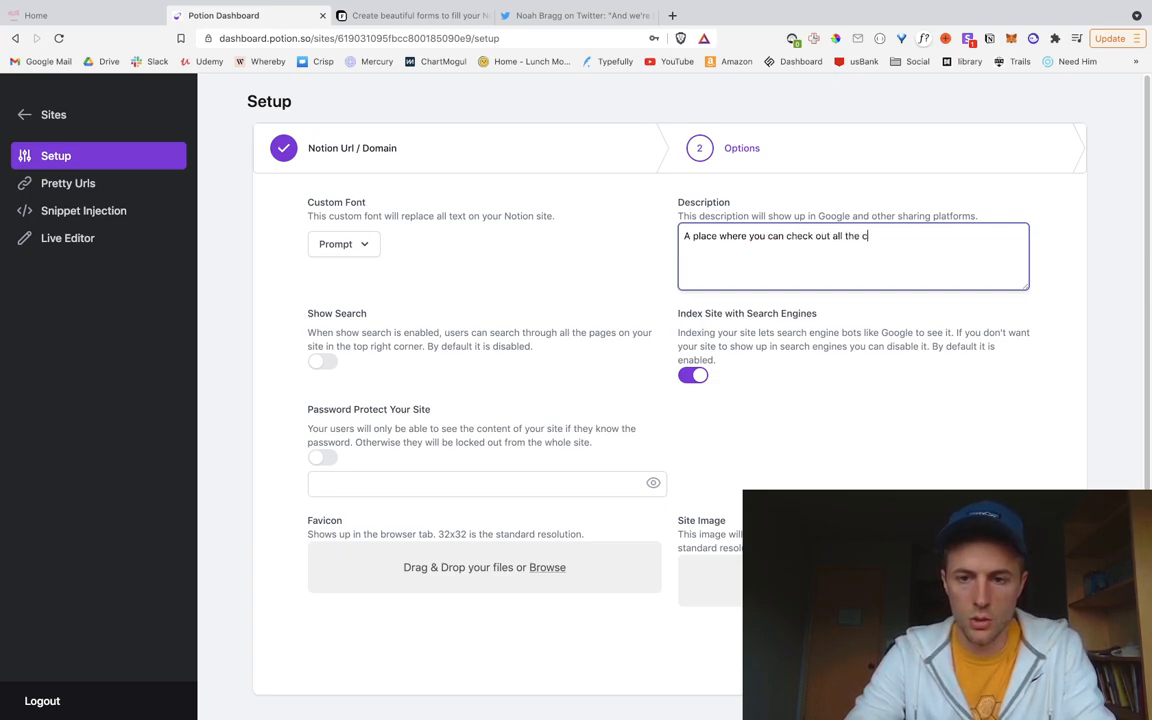
type("ool NoCode ")
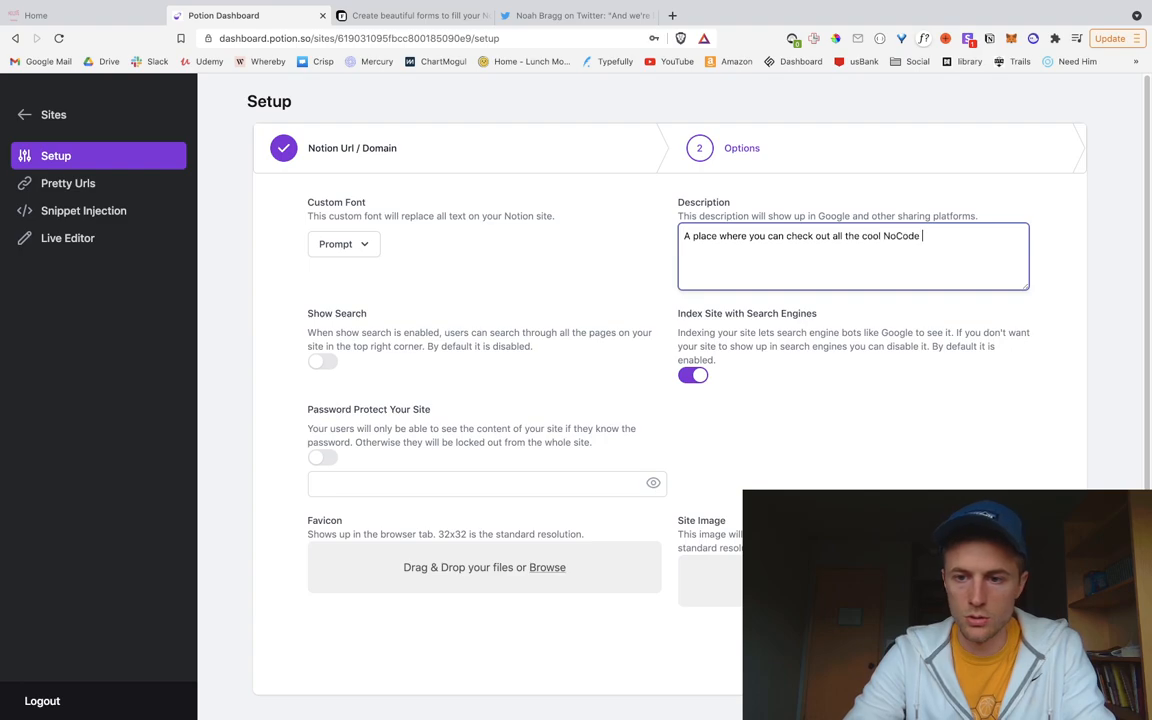
type("November ")
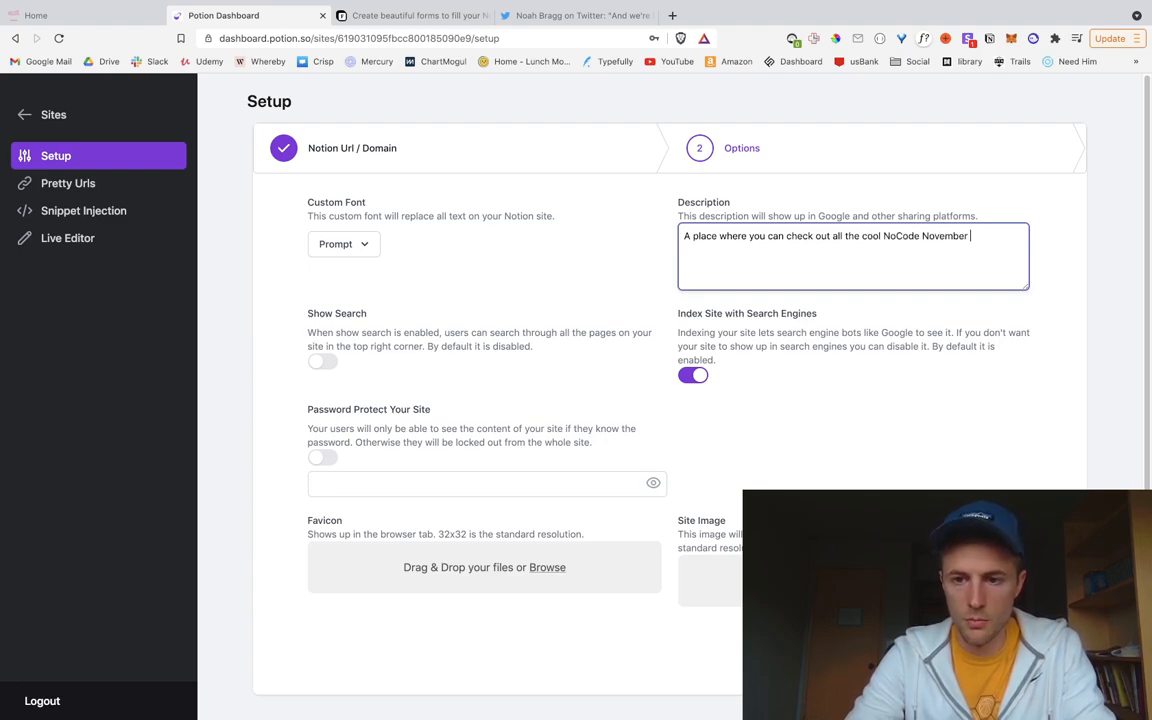
type("projects.")
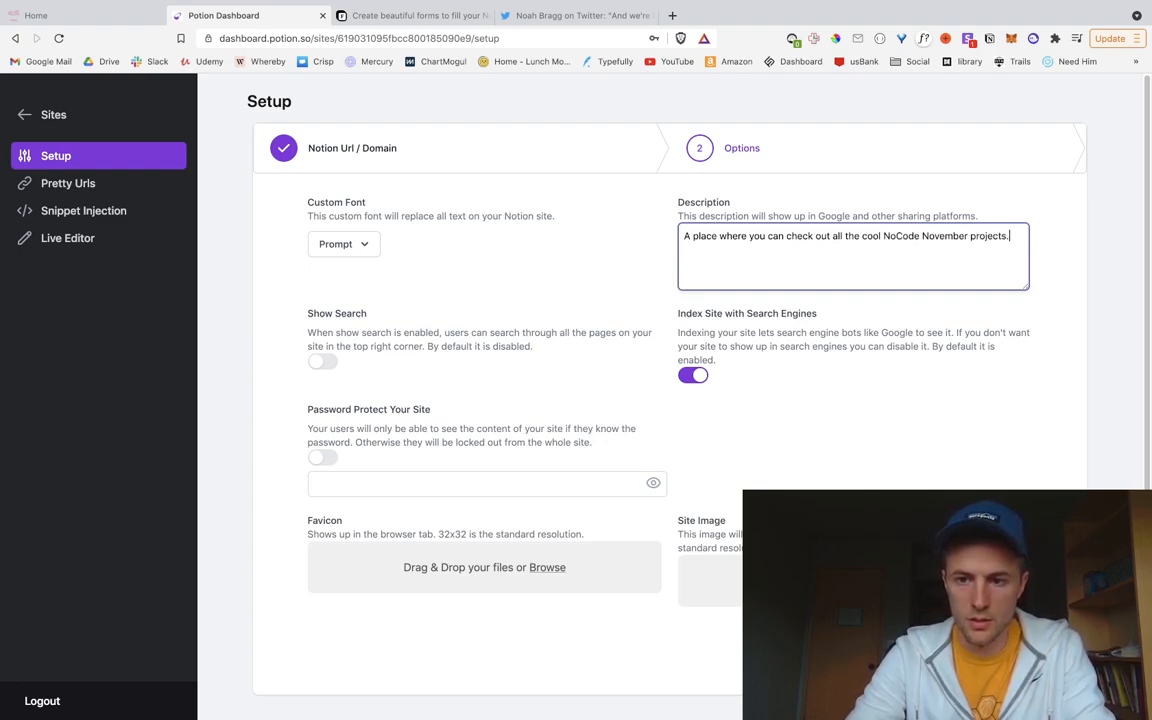
type(" Did you par")
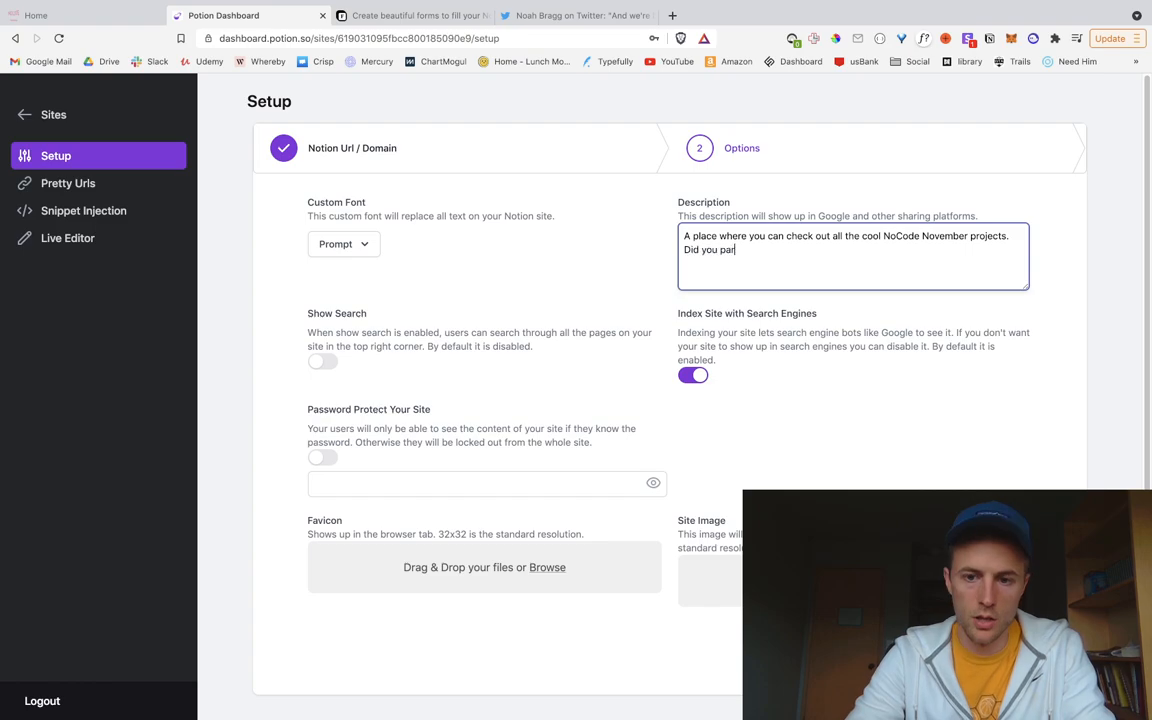
type("ticipate?")
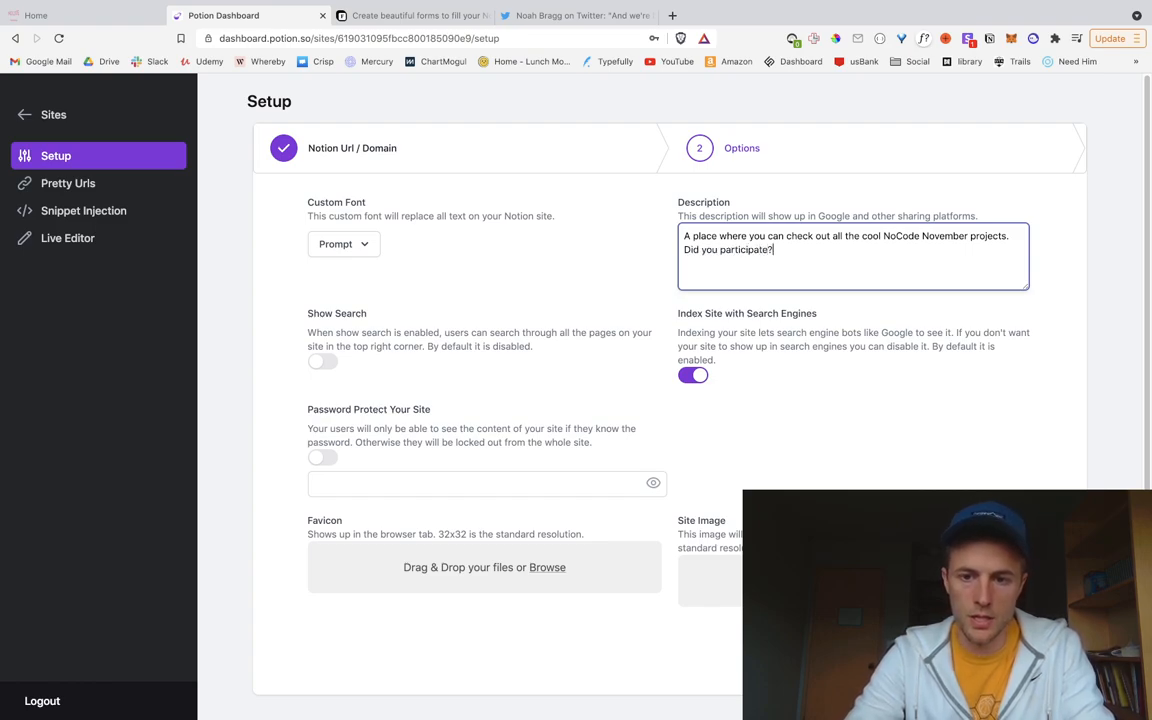
type("SSubmit yo")
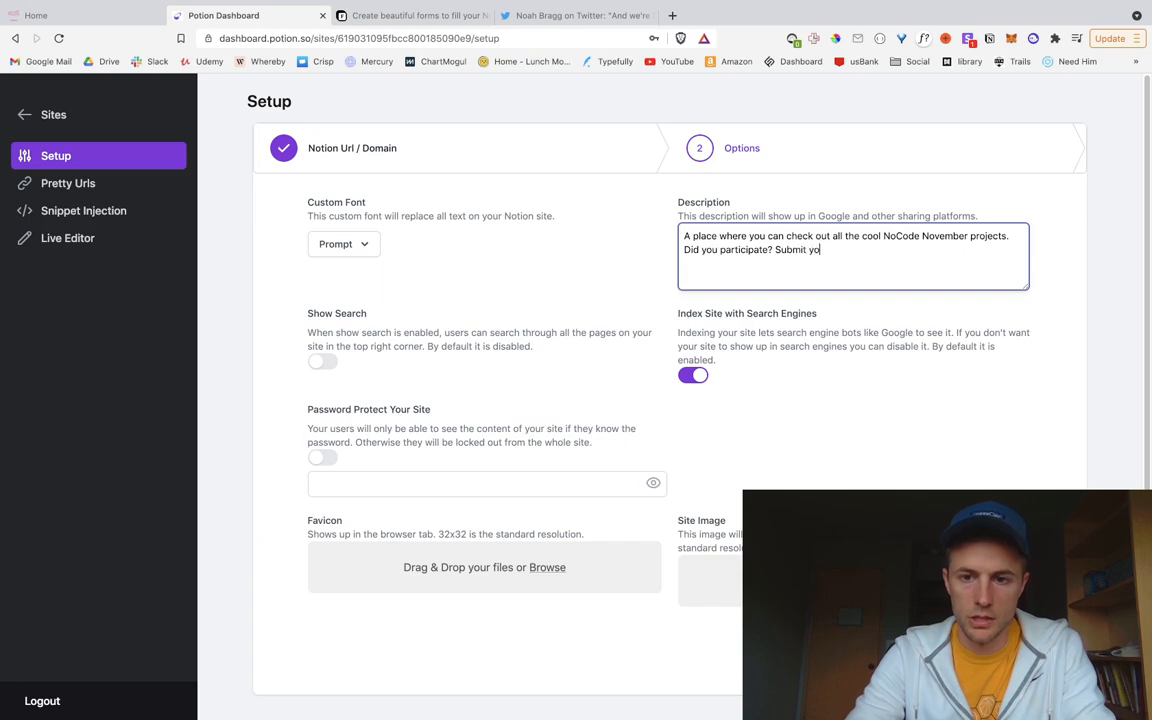
type("ur proj")
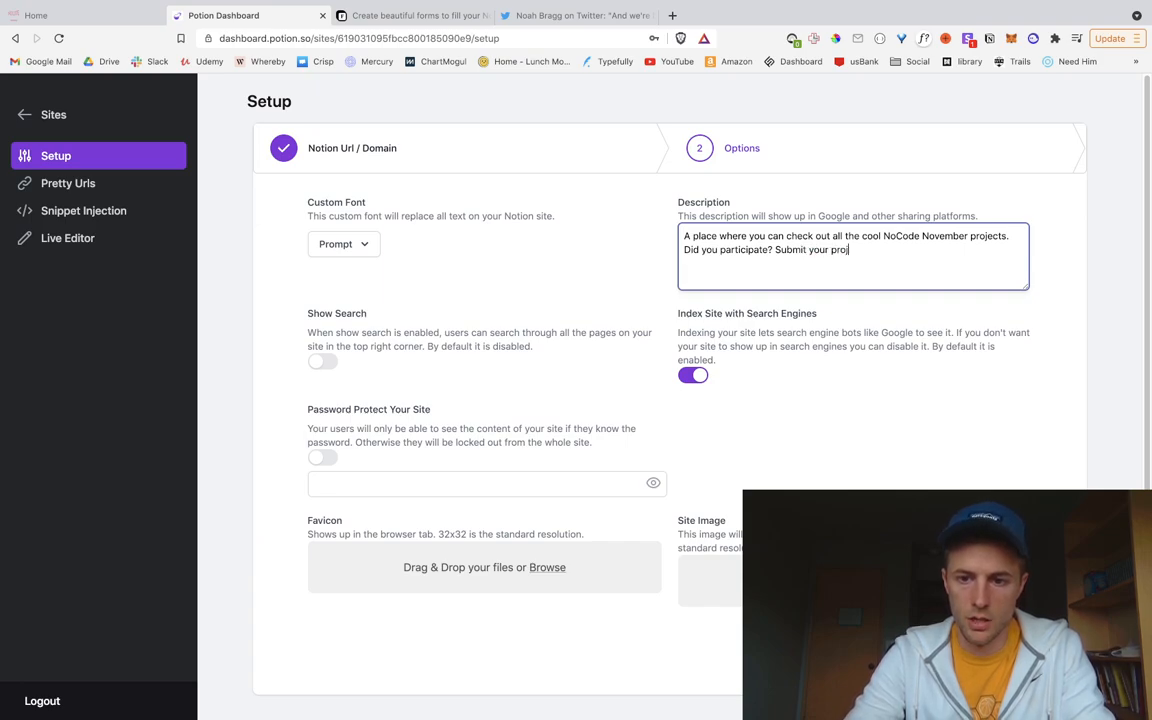
type("ect today!")
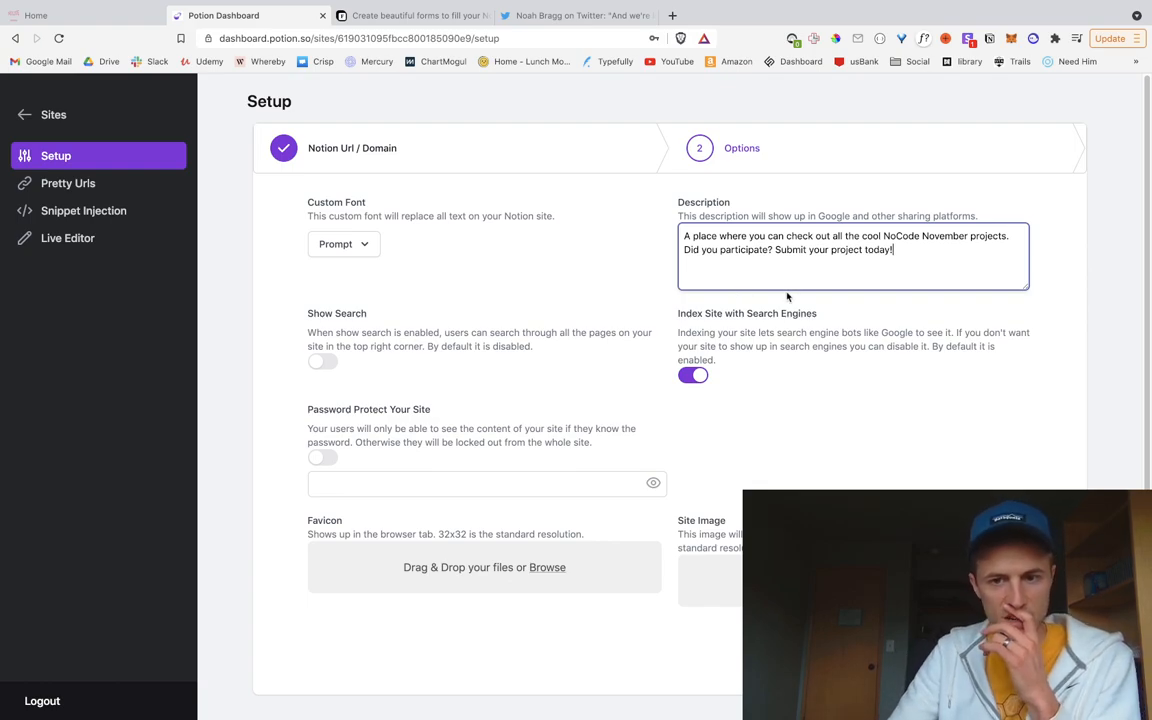
left_click(679, 598)
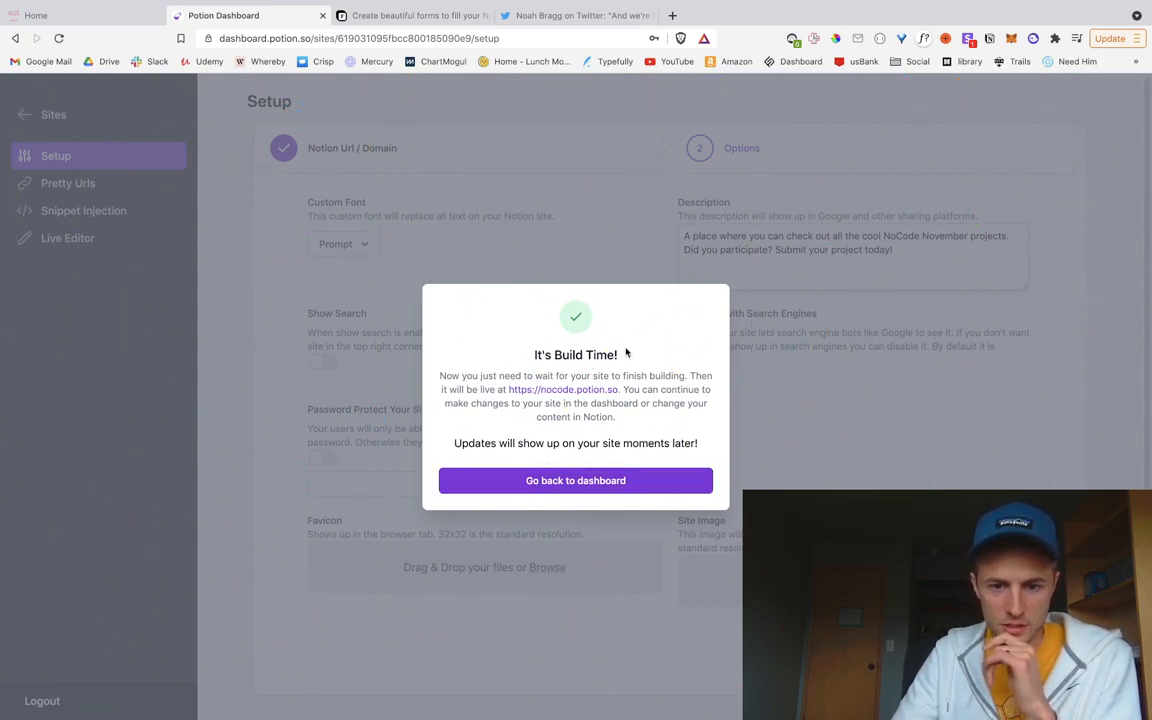
Step: Submit the site options, check nocode.potion.so in a new tab (404), then return to the dashboard
left_click_drag(528, 446, 671, 448)
left_click(682, 443)
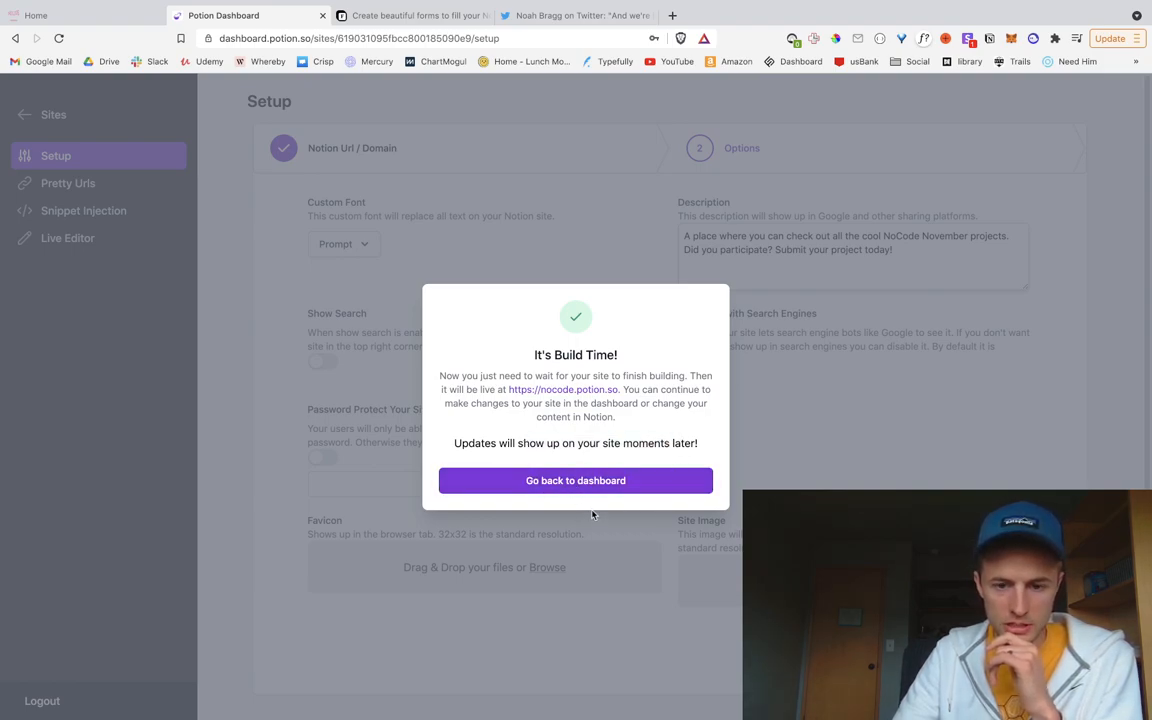
left_click(556, 391)
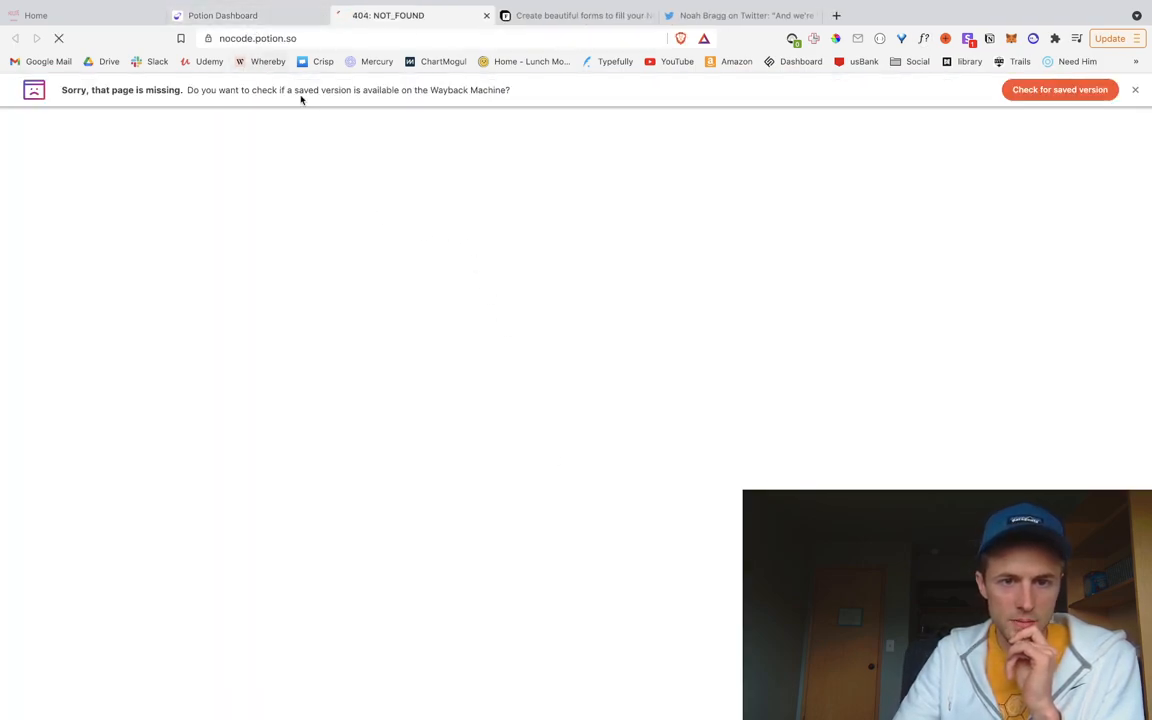
left_click(200, 17)
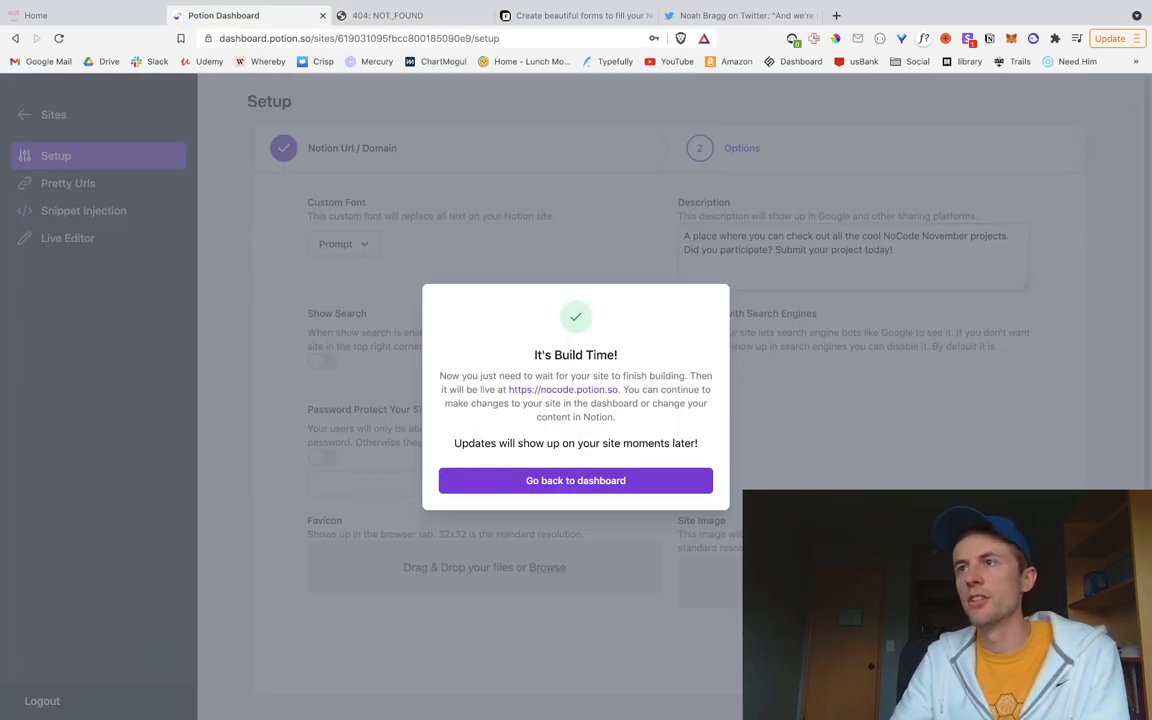
key("super+Tab")
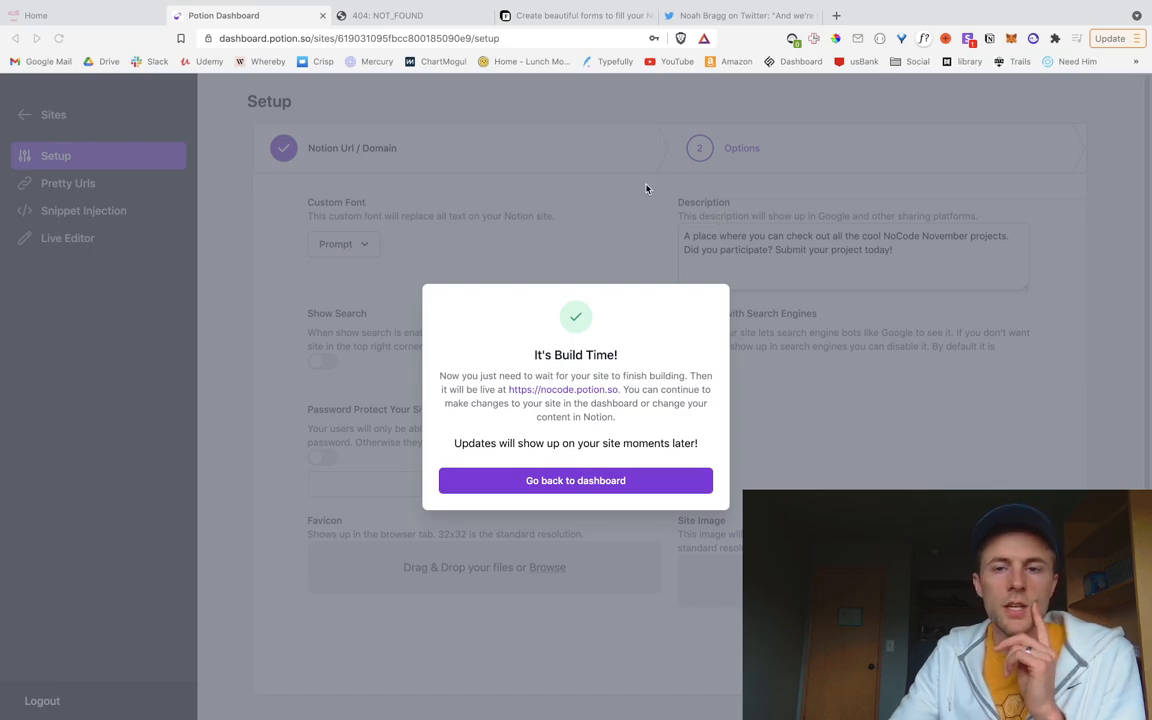
Step: Close the build notice, scroll to NoCode November Projects, then switch to its empty Notion page
left_click(578, 483)
scroll(398, 383, "down", 3)
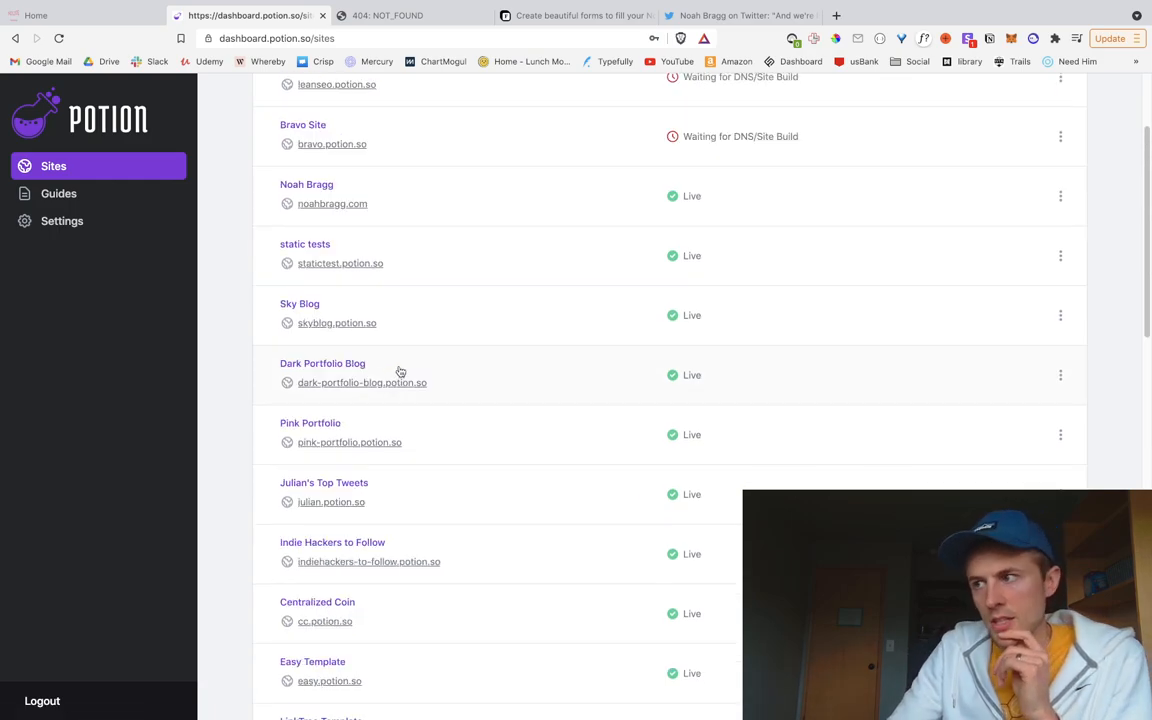
scroll(405, 385, "down", 10)
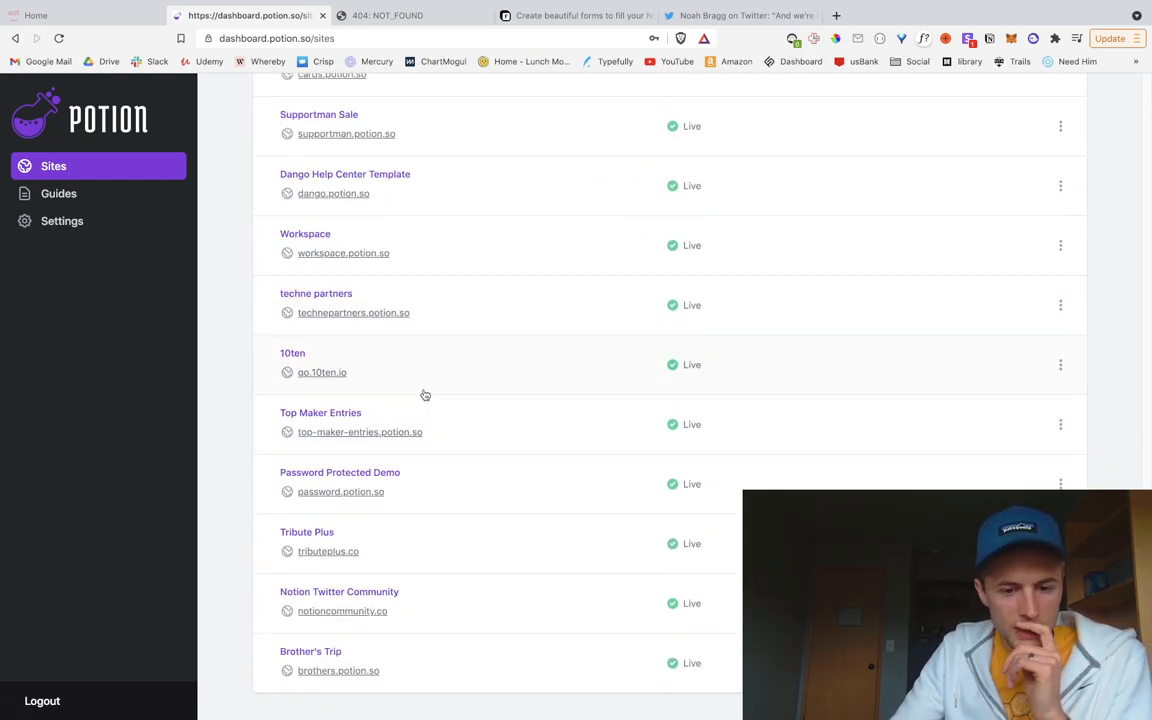
scroll(340, 500, "down", 2)
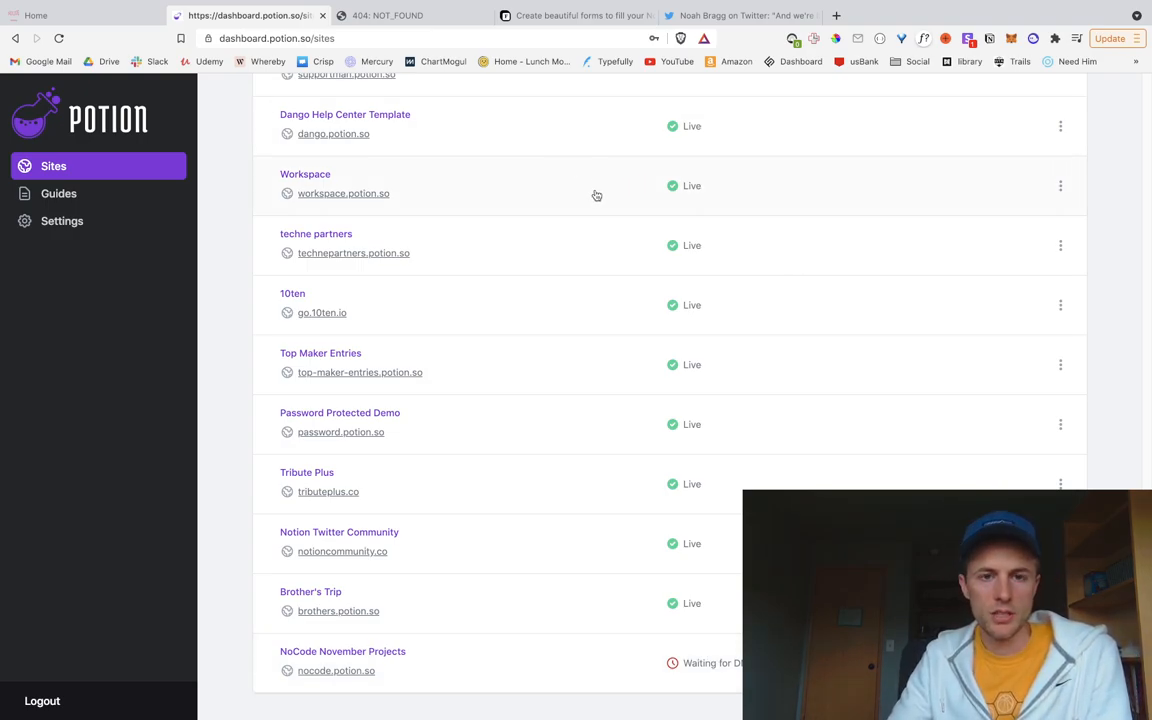
key("ctrl+Left")
left_click(771, 424)
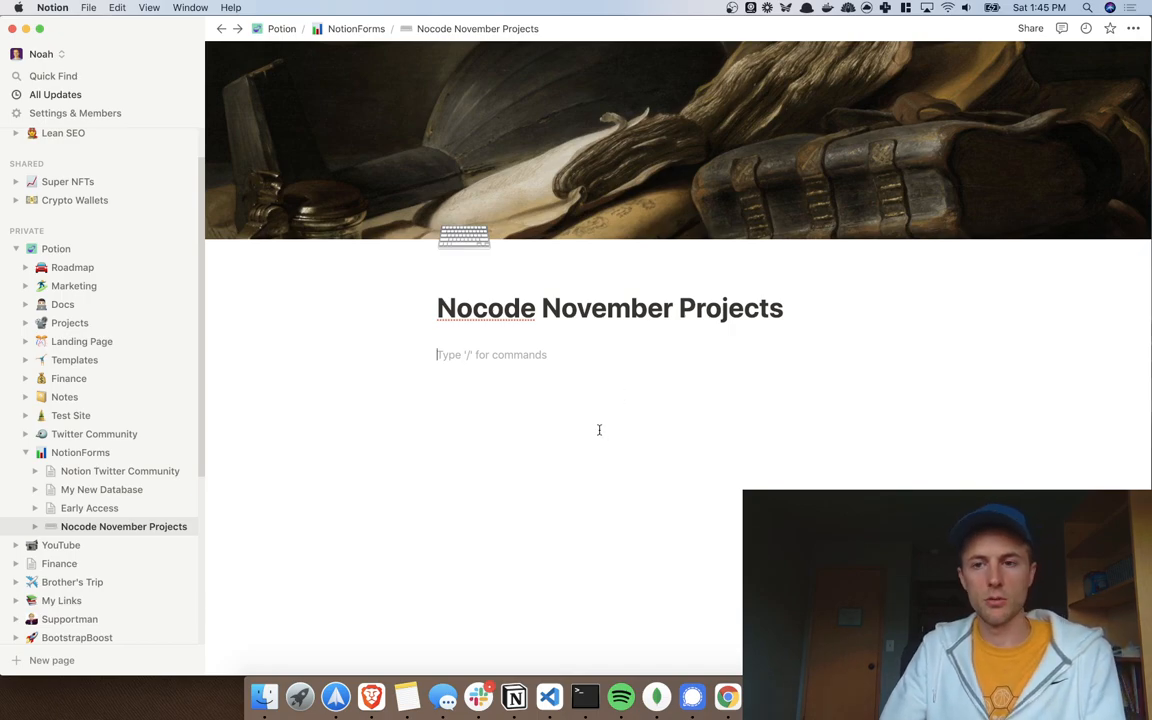
Step: Switch to the browser, open the NotionForms site and scroll through its landing page
key("ctrl+Right")
left_click(560, 15)
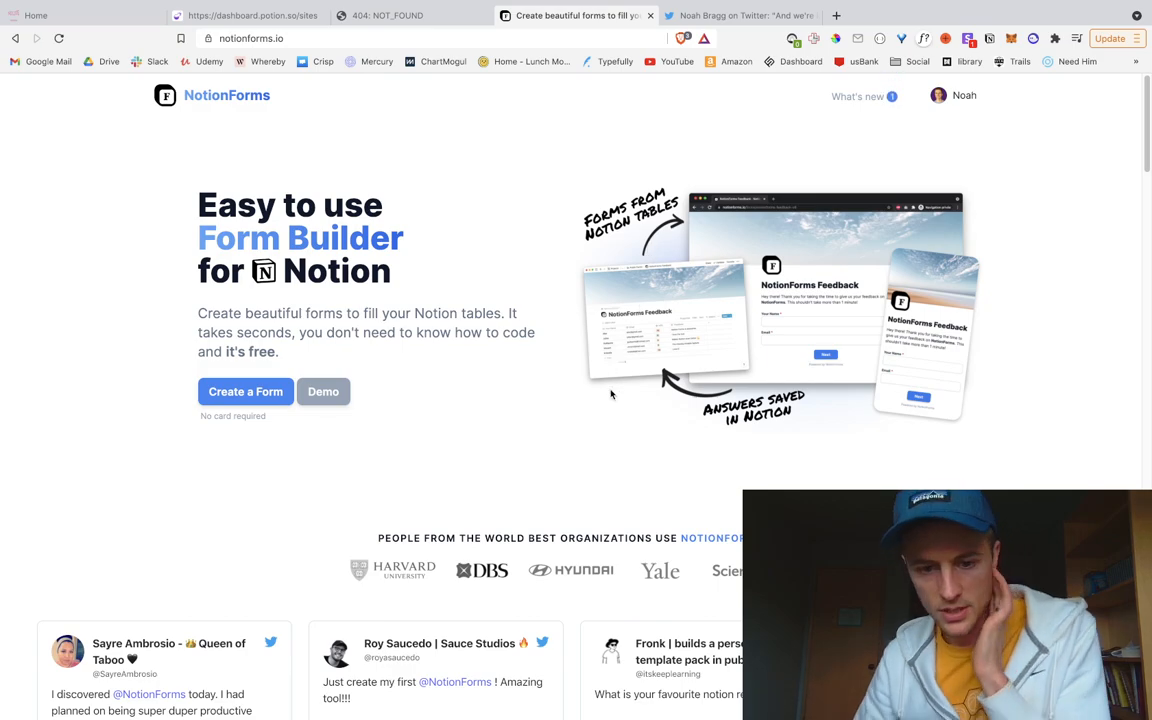
scroll(611, 393, "down", 5)
scroll(609, 391, "down", 10)
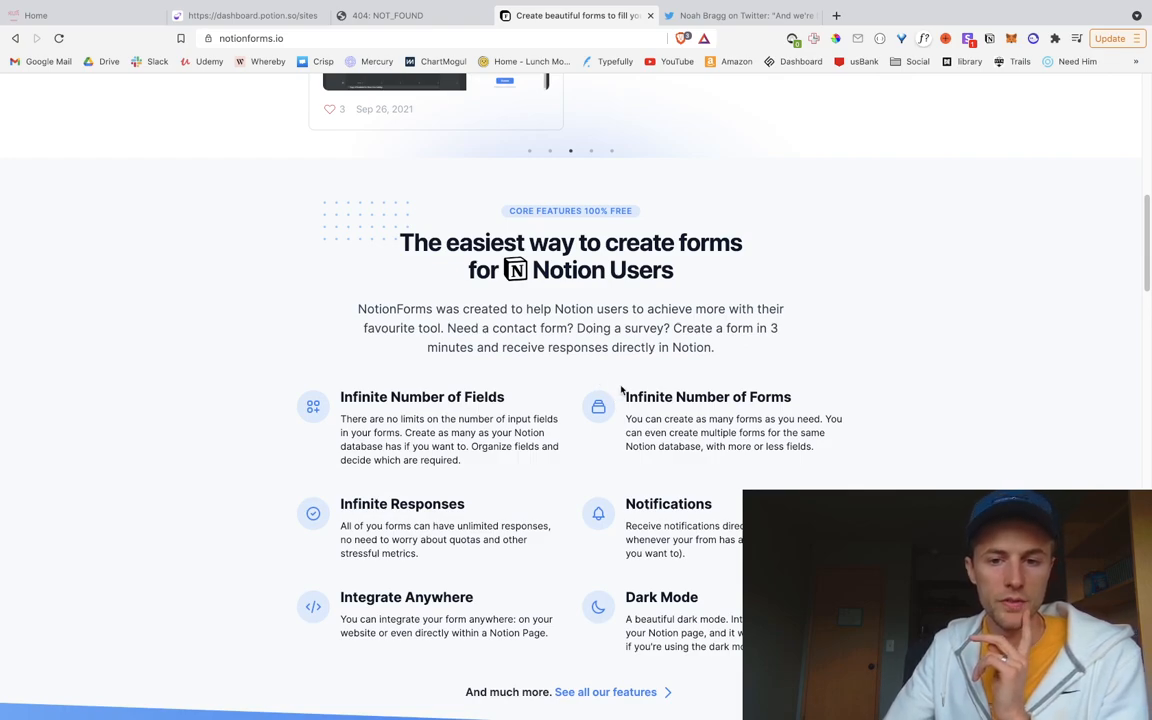
scroll(596, 388, "down", 1)
scroll(596, 390, "down", 1)
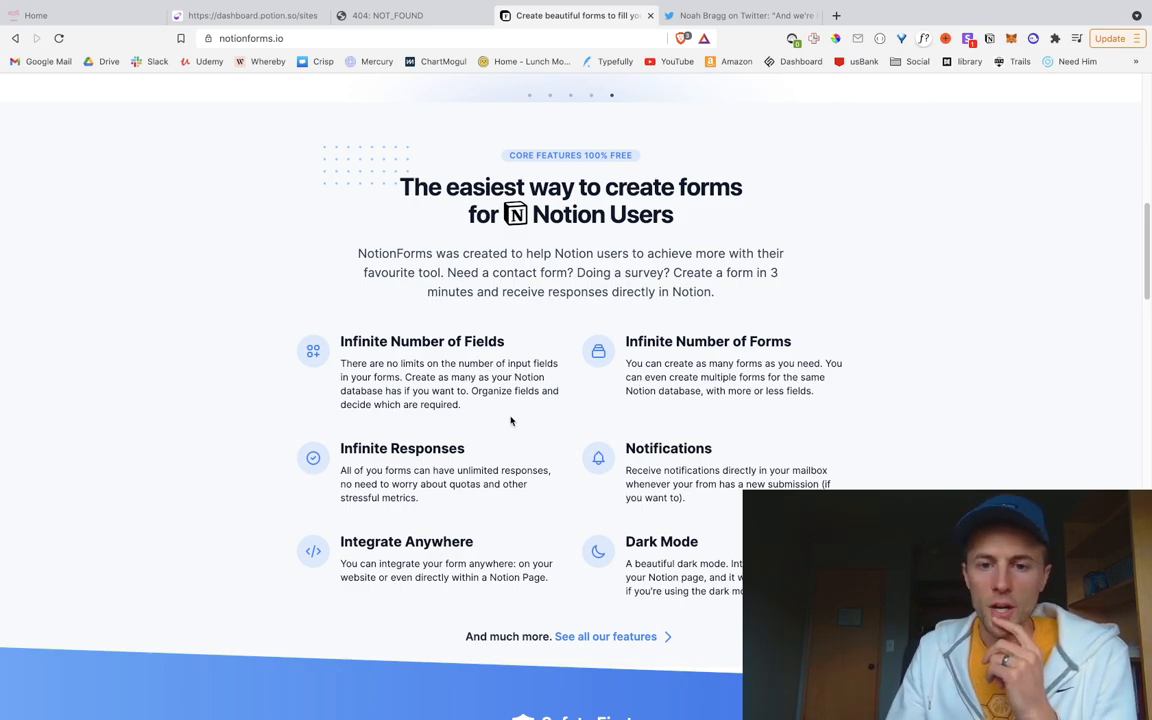
scroll(513, 414, "up", 10)
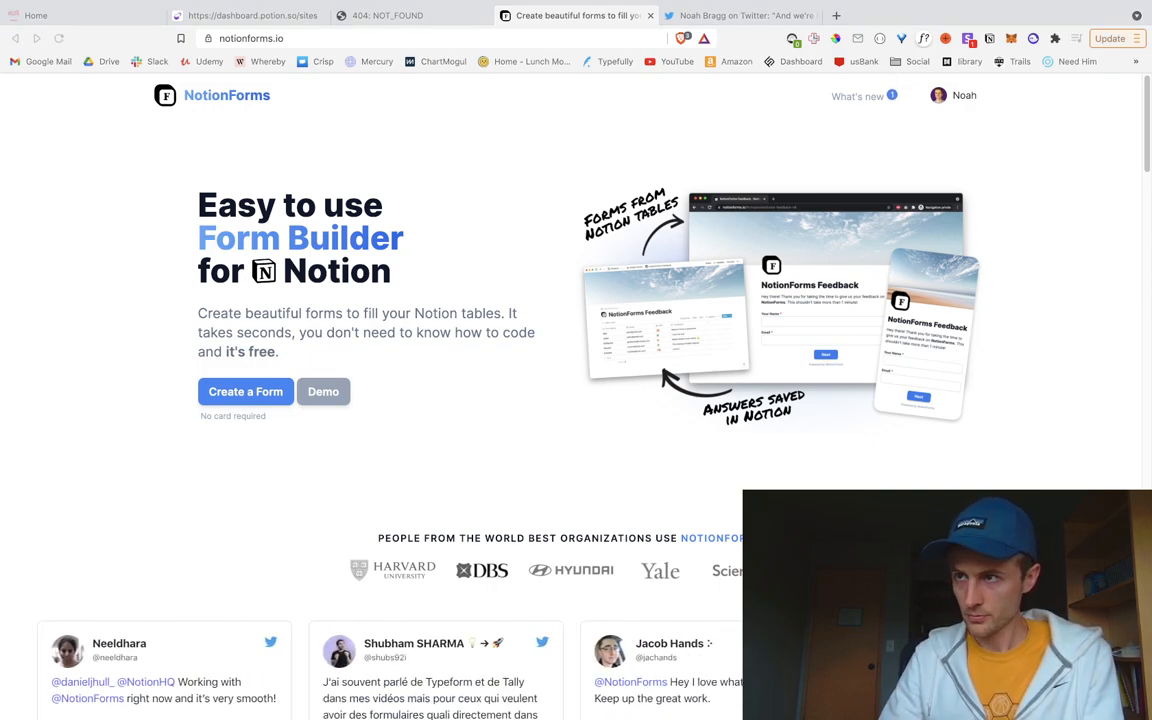
Step: Go to My Forms from the account menu, then return to the empty Notion page
left_click(975, 98)
left_click(874, 130)
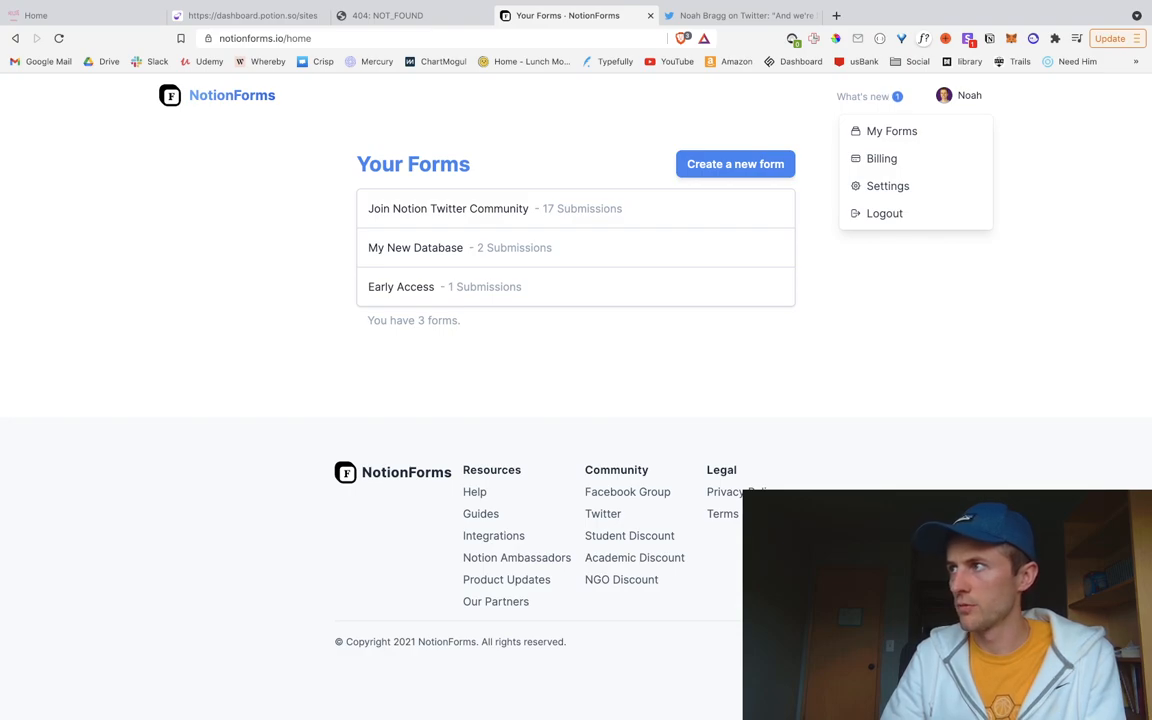
key("super+Tab")
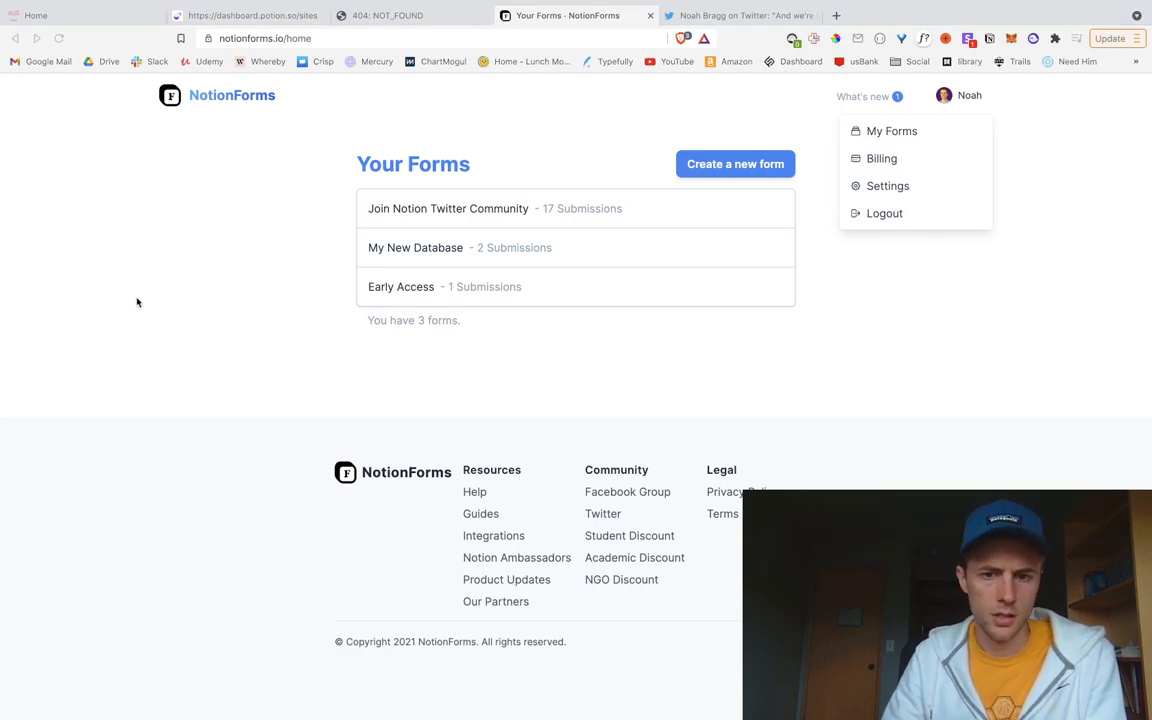
left_click(122, 276)
left_click(860, 404)
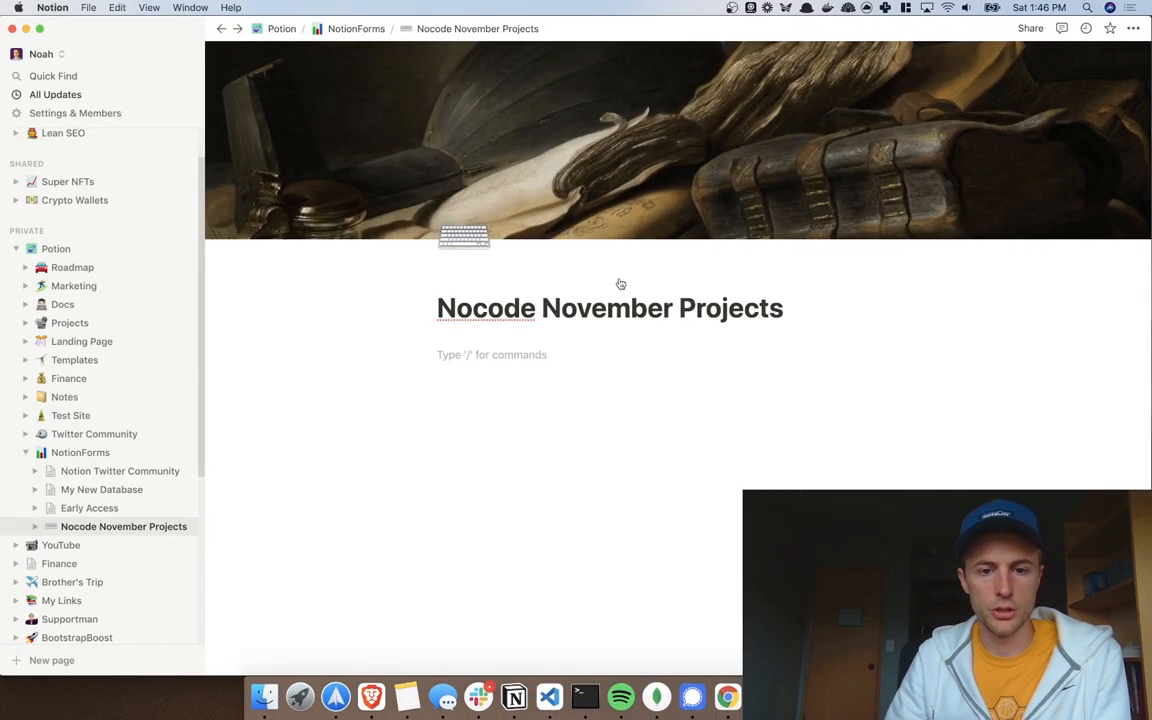
Step: Insert an inline list database named 'Projects' below the title via /inline and begin adding a view
key("Return")
key("Return")
key("Return")
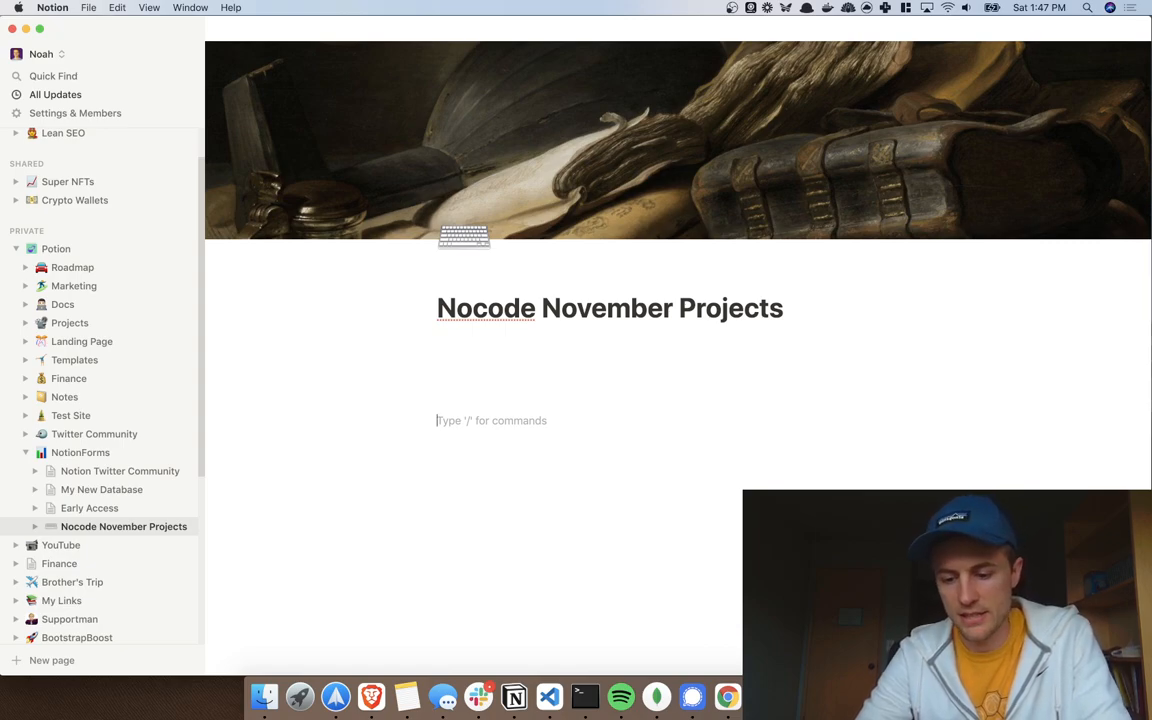
type("/inline")
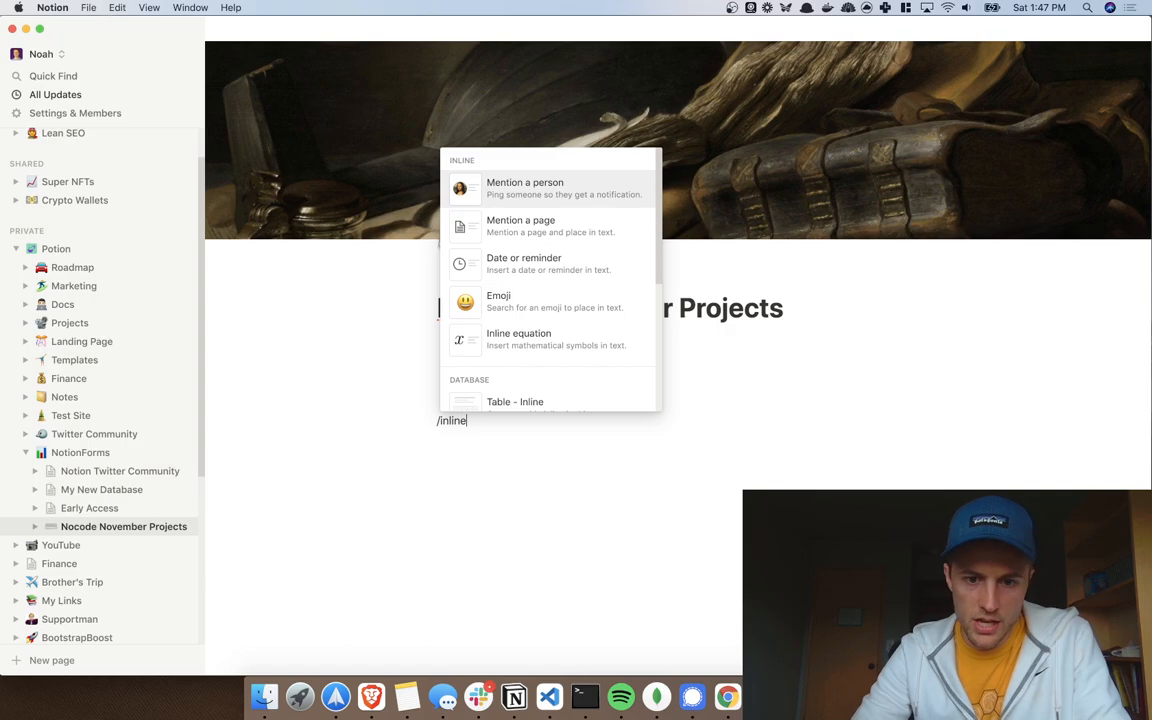
key("Down")
key("Down")
key("Down")
key("Down")
key("Down")
key("Down")
key("Down")
key("Down")
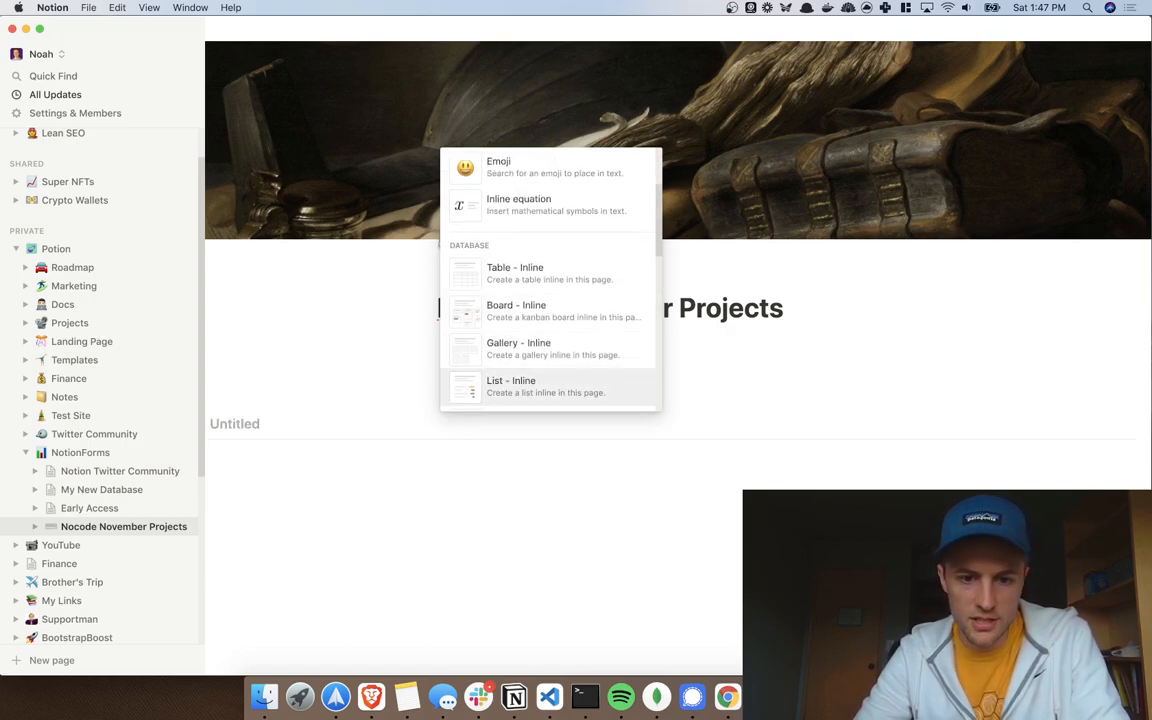
key("Return")
type("Projects")
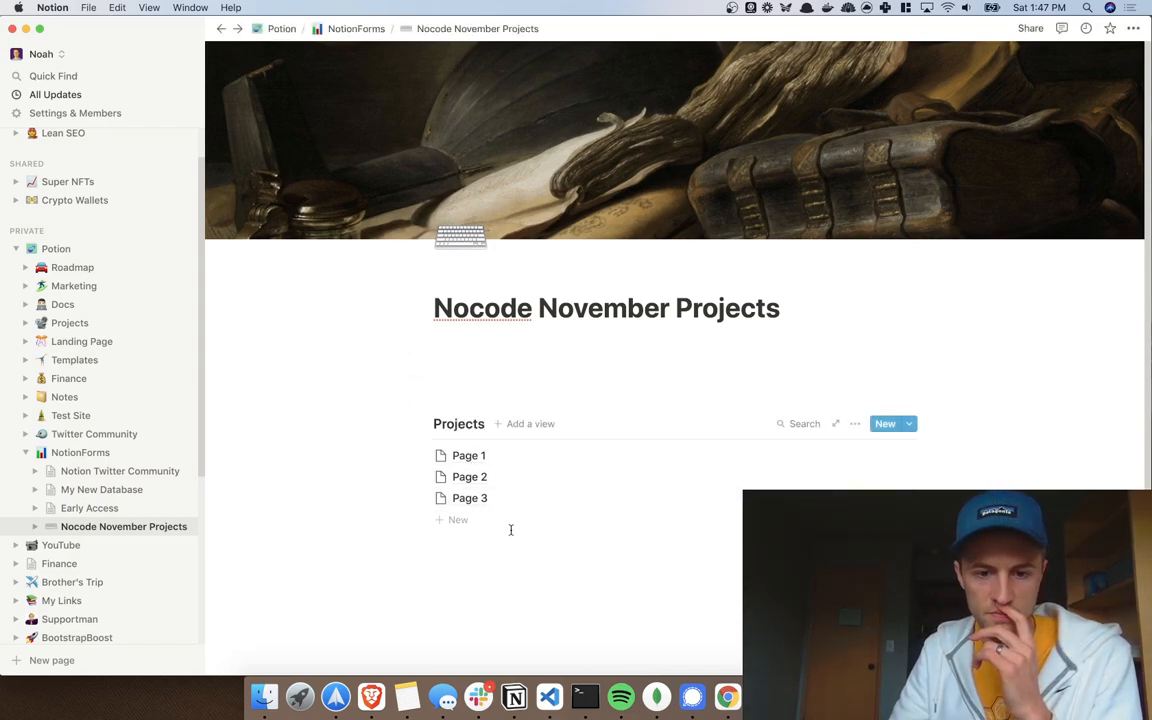
left_click(524, 424)
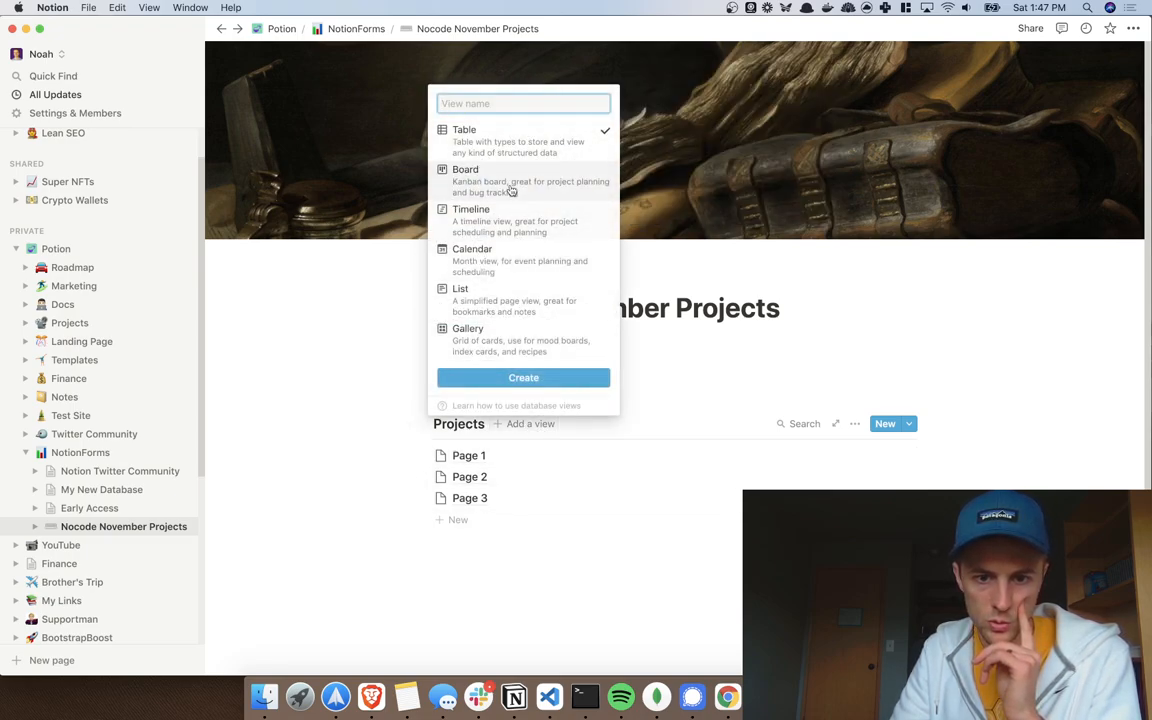
left_click(518, 379)
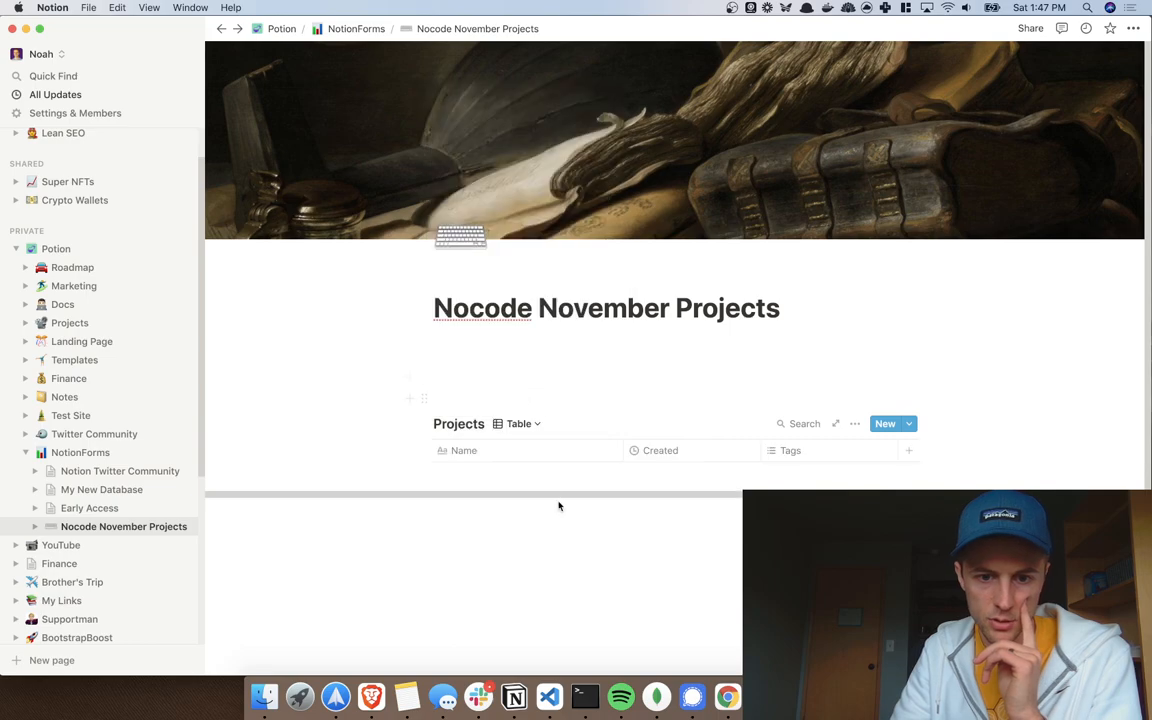
left_click(521, 425)
left_click(520, 430)
left_click(520, 430)
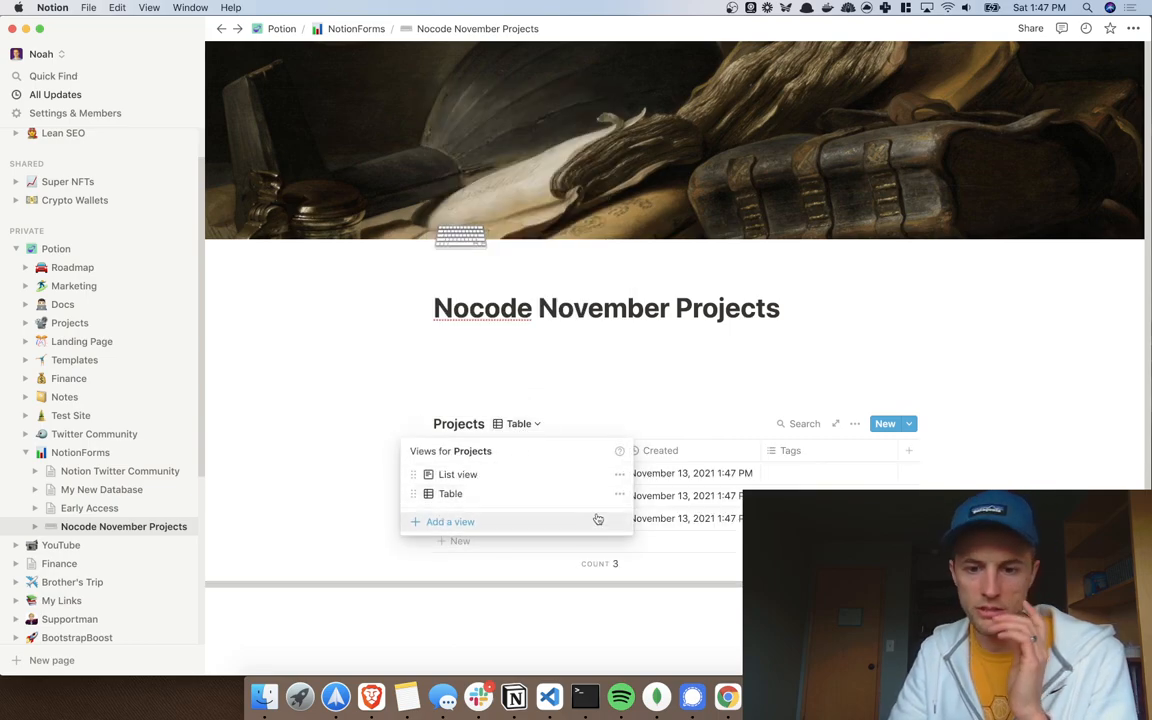
left_click(1033, 382)
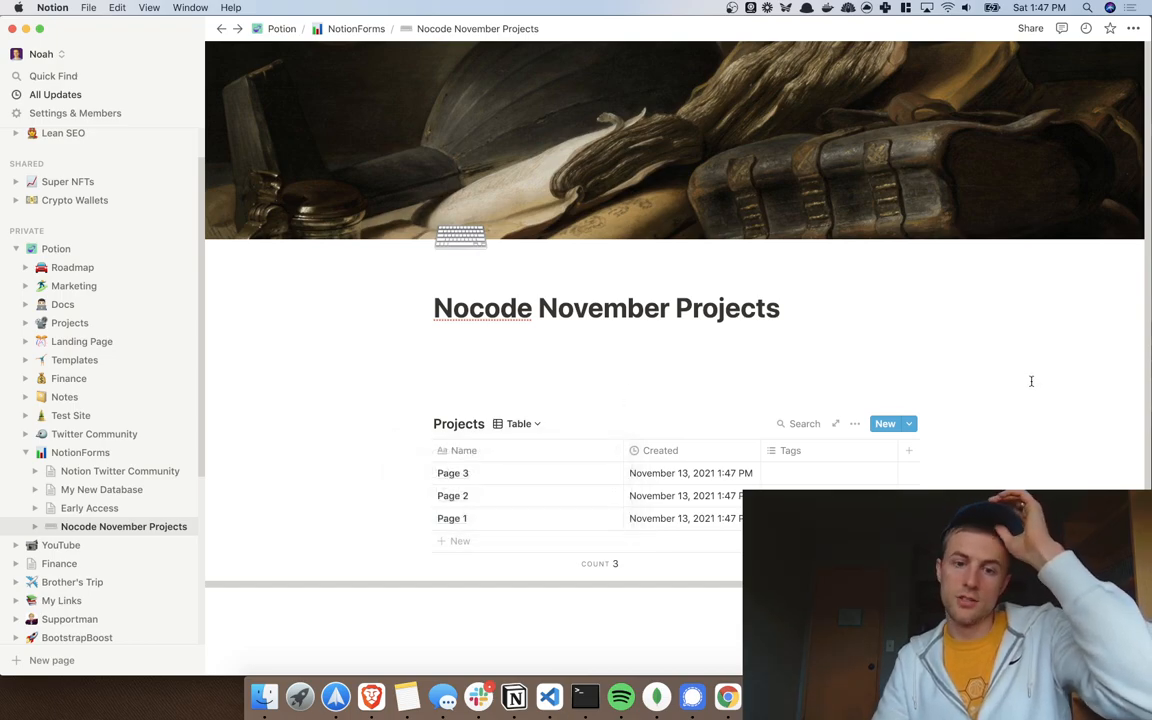
left_click(504, 430)
left_click(470, 474)
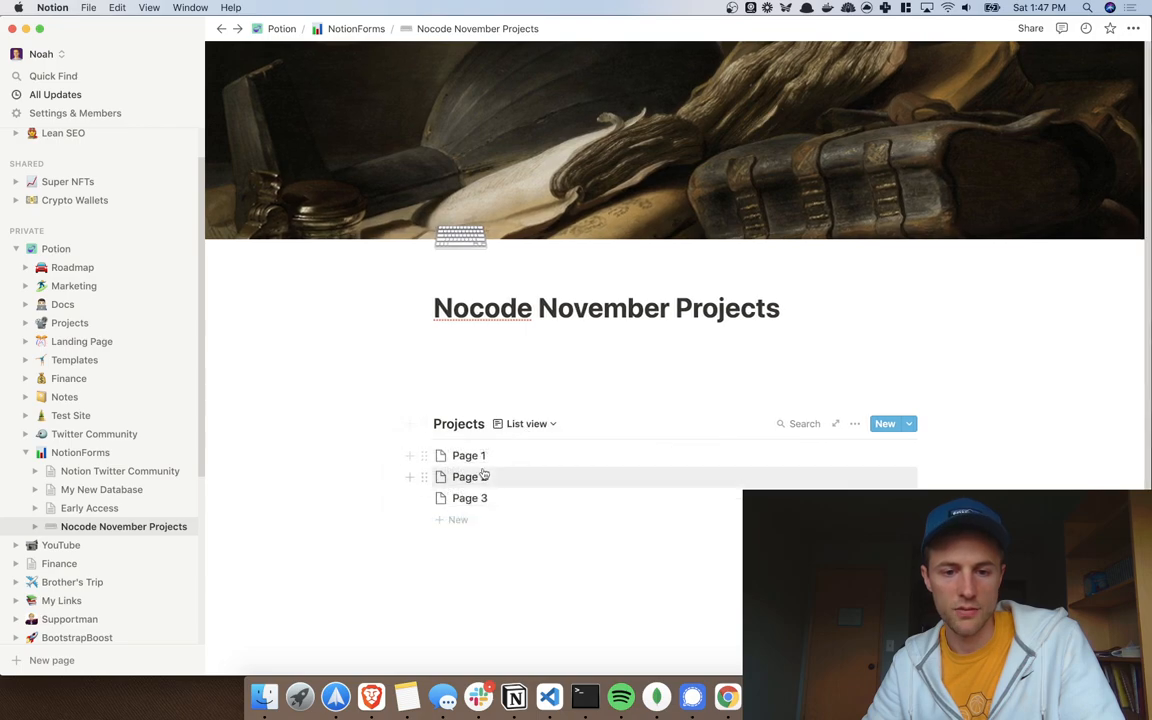
left_click(525, 423)
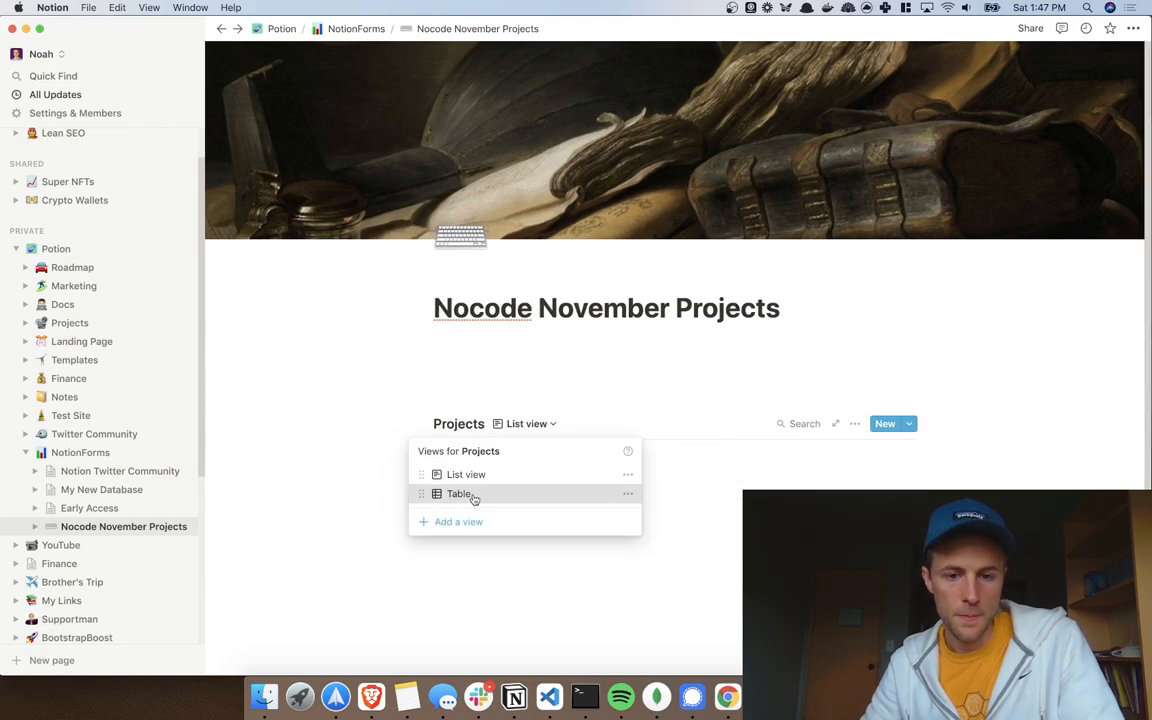
left_click(460, 494)
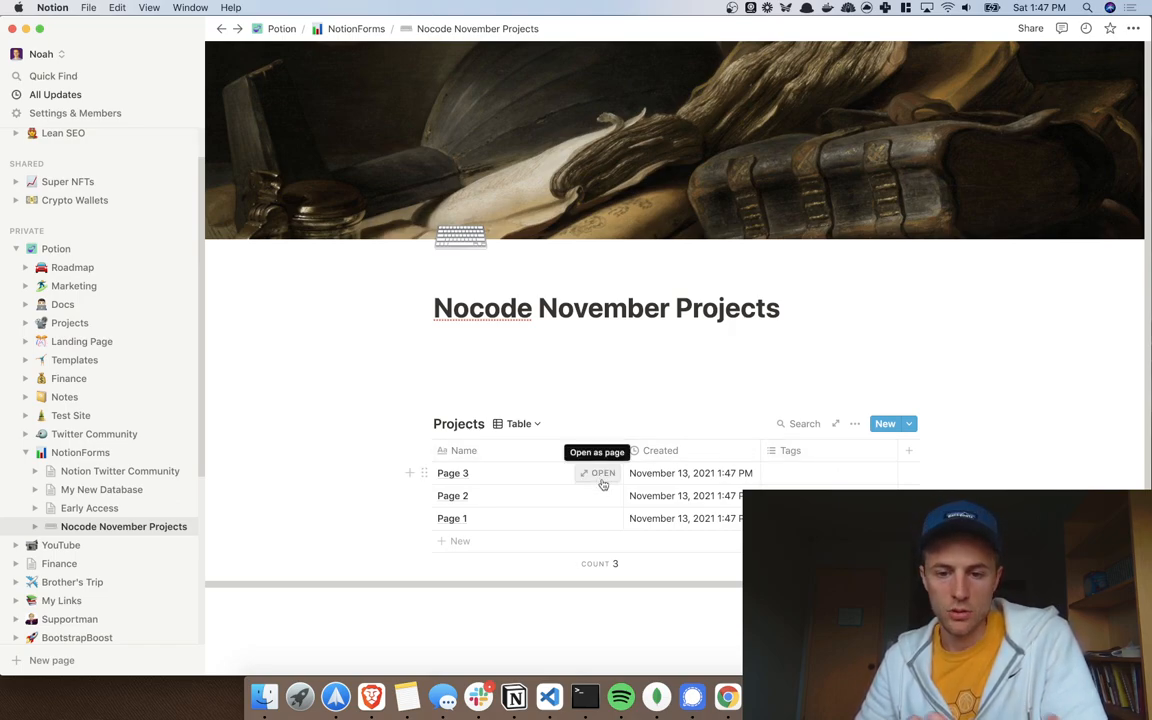
Step: Rename the Name column to 'Project Name'
left_click(544, 457)
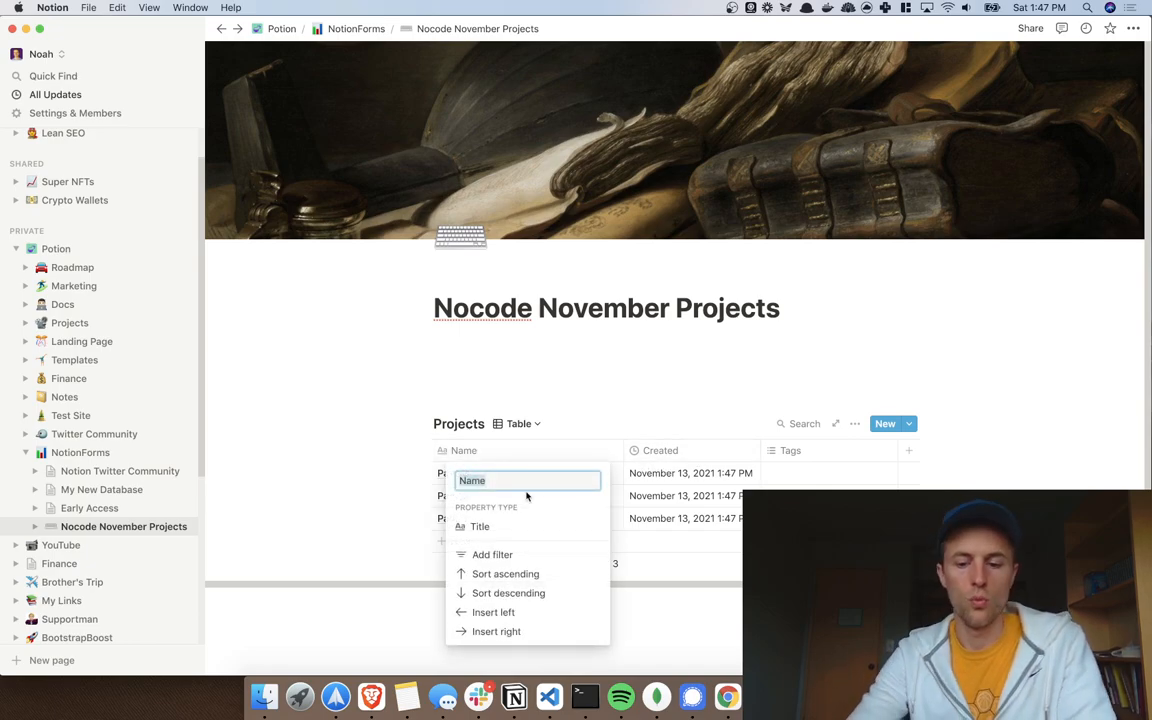
type("Project Name")
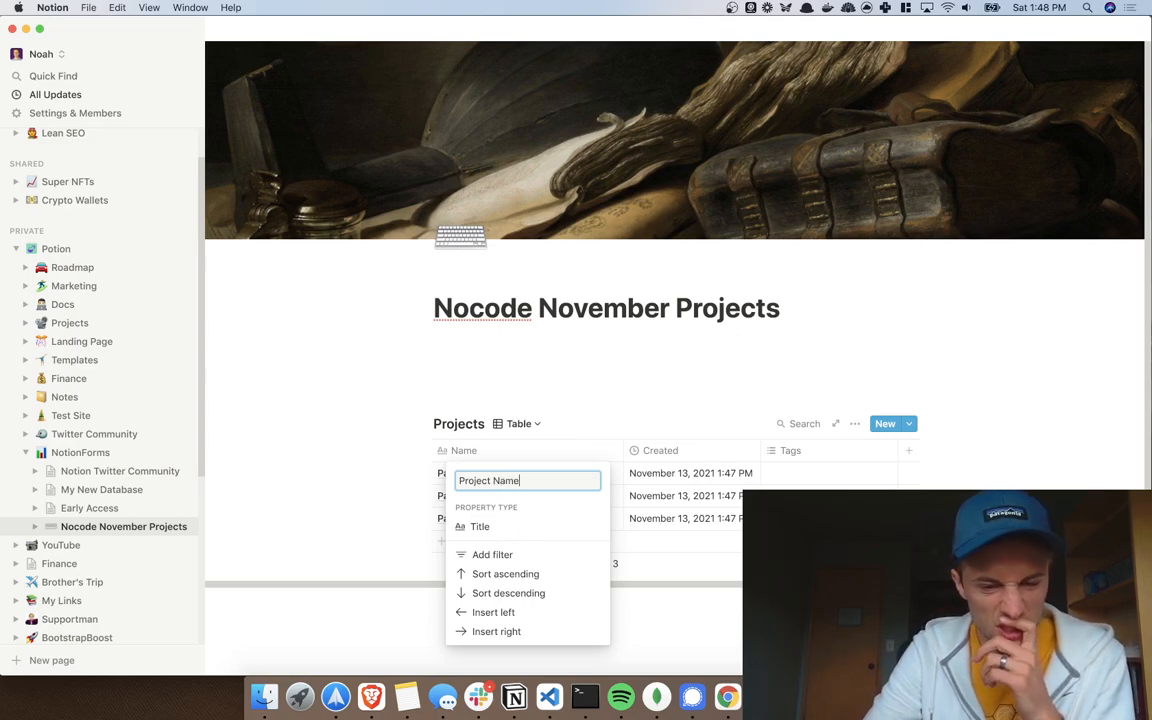
key("Return")
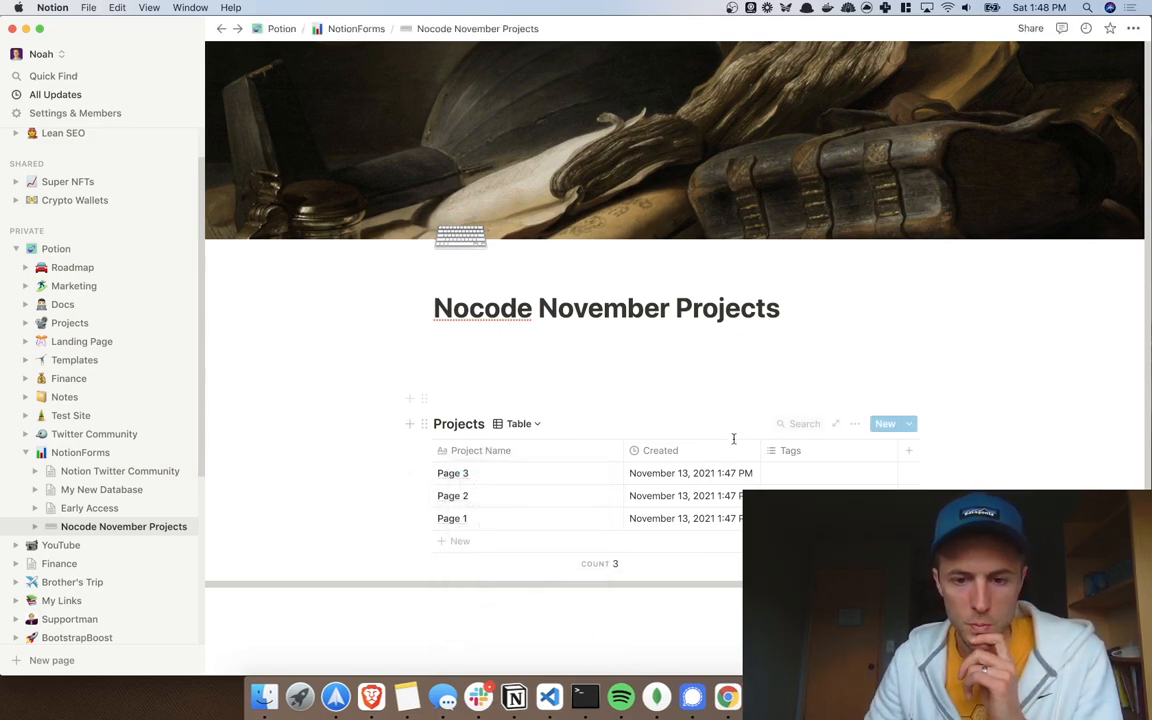
Step: Rename the Created column to 'Website', make it a URL property and move it before Tags
left_click(696, 452)
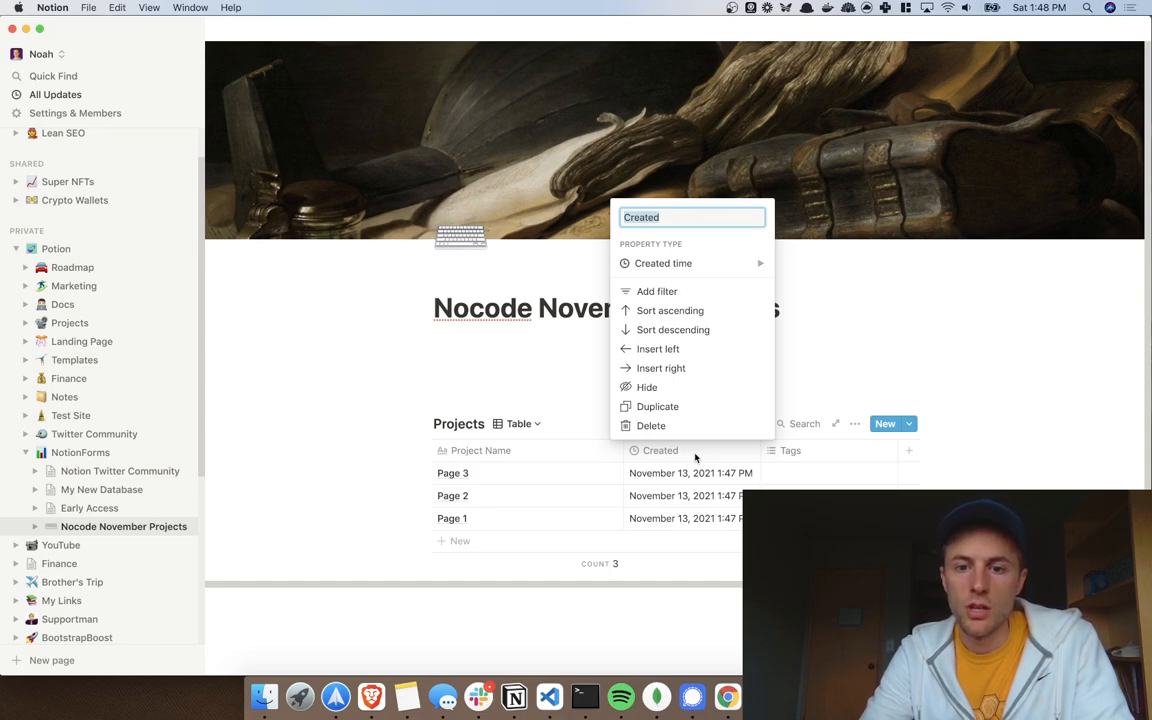
type("U")
key("BackSpace")
type("Project Link")
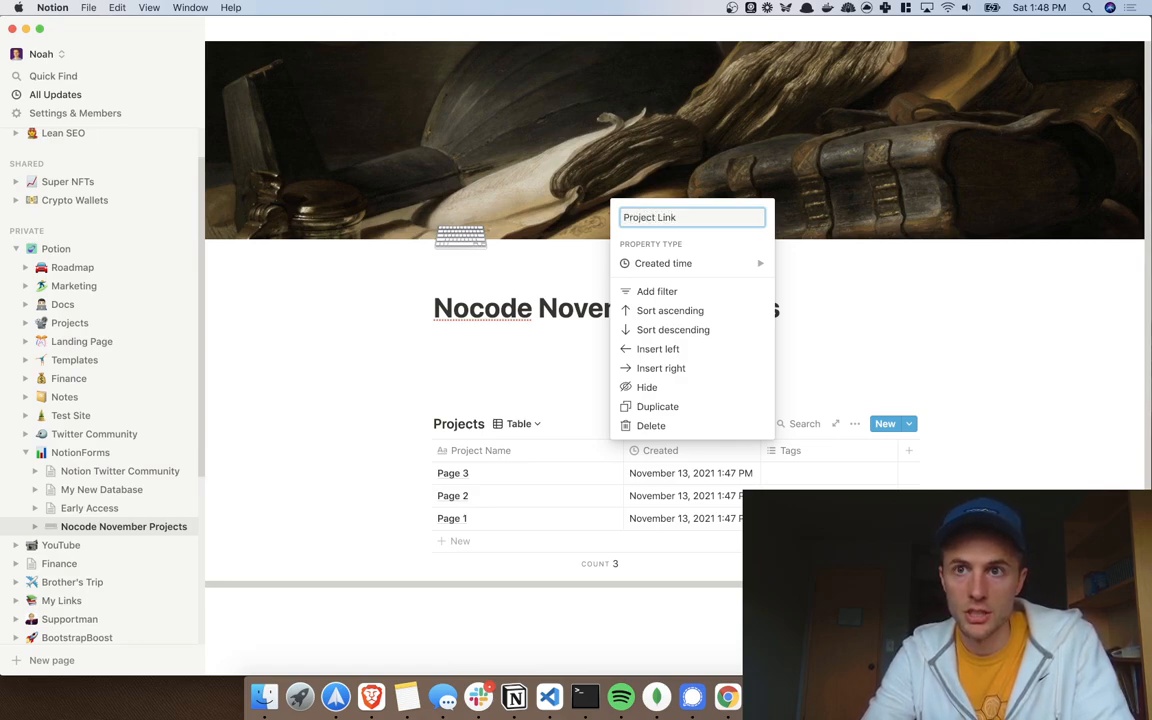
key("BackSpace")
key("BackSpace")
key("BackSpace")
key("BackSpace")
key("BackSpace")
type("St")
key("BackSpace")
key("BackSpace")
key("alt+BackSpace")
type("Website")
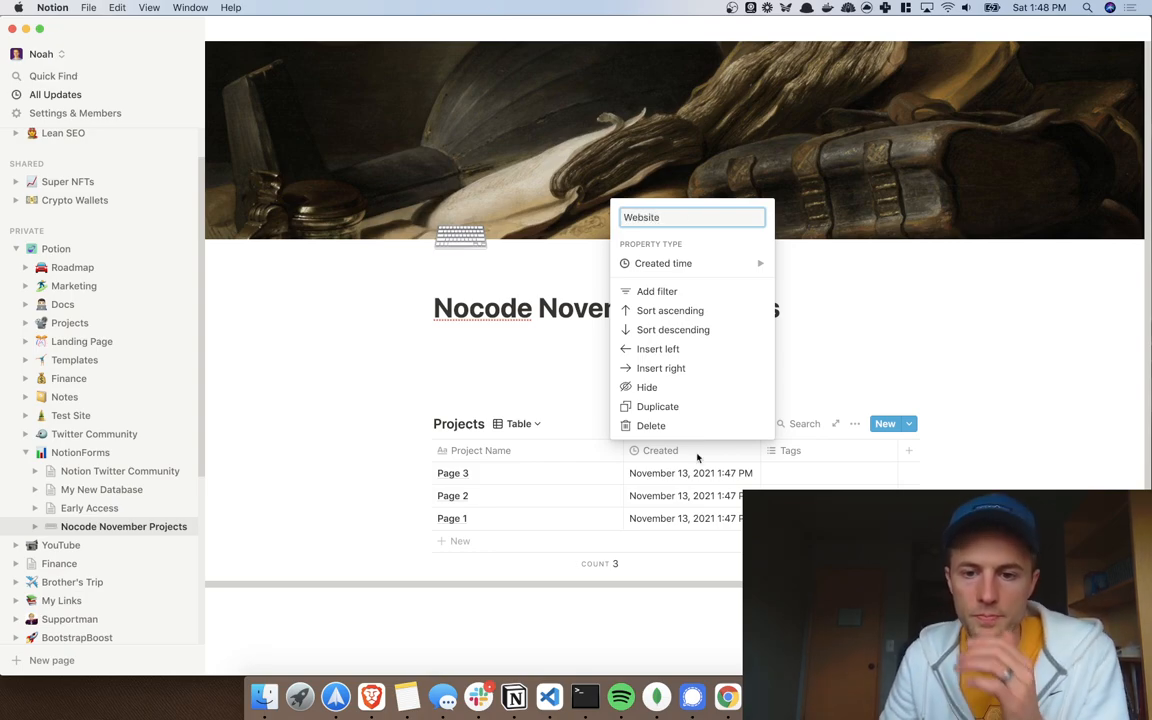
mouse_move(702, 267)
left_click(818, 292)
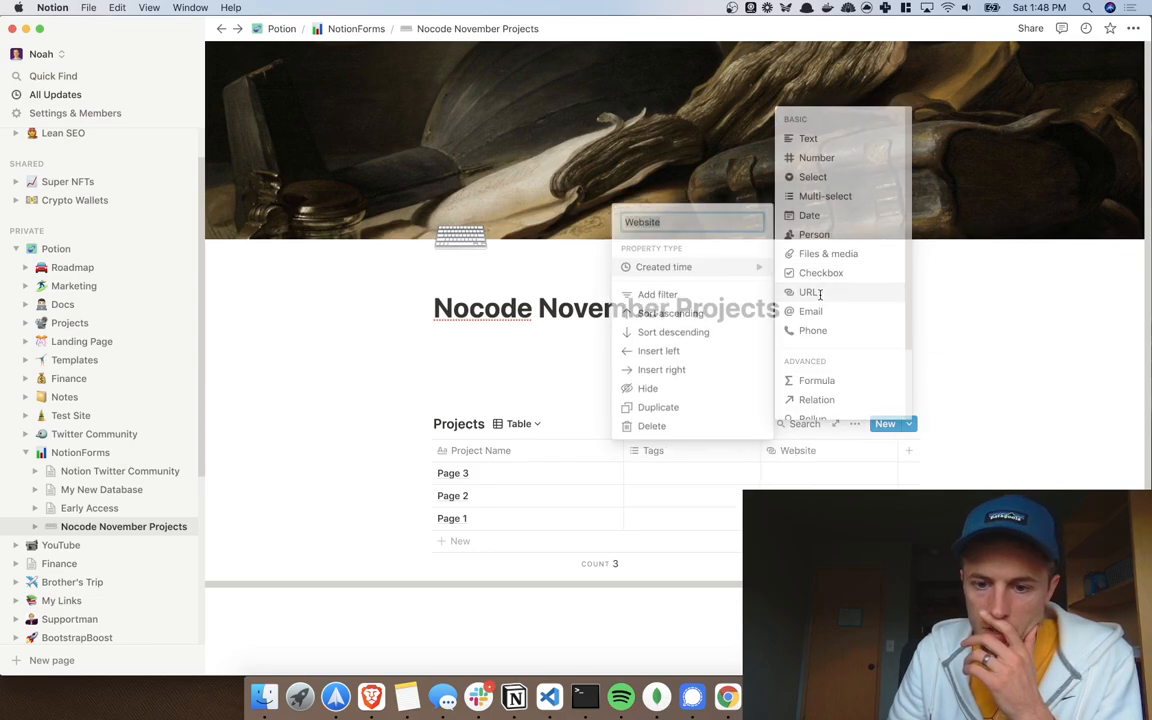
left_click_drag(797, 451, 679, 452)
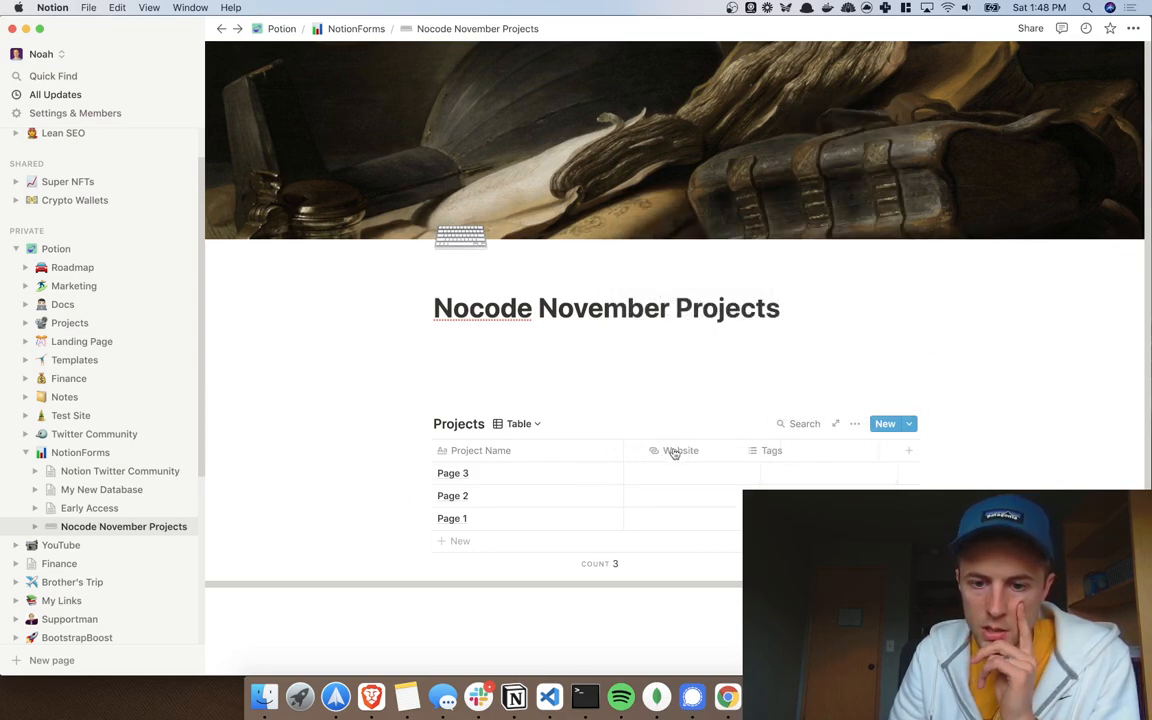
left_click(790, 451)
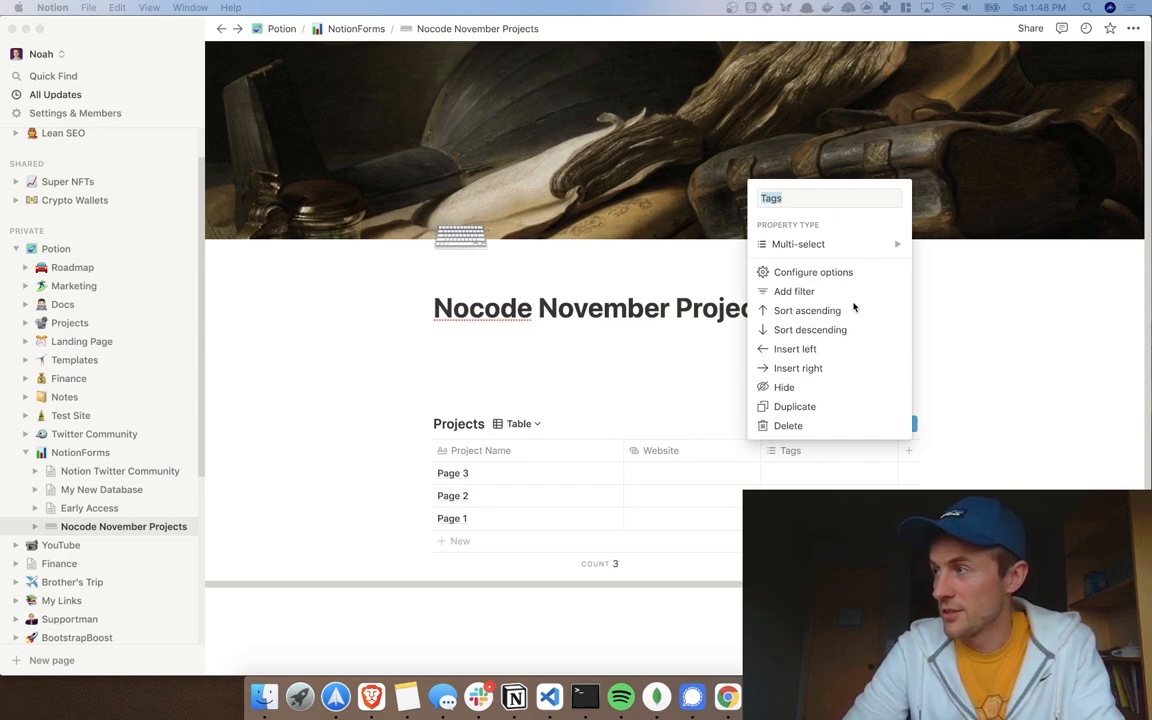
Step: Rename the Tags column to 'NoCode Tools'
left_click(839, 202)
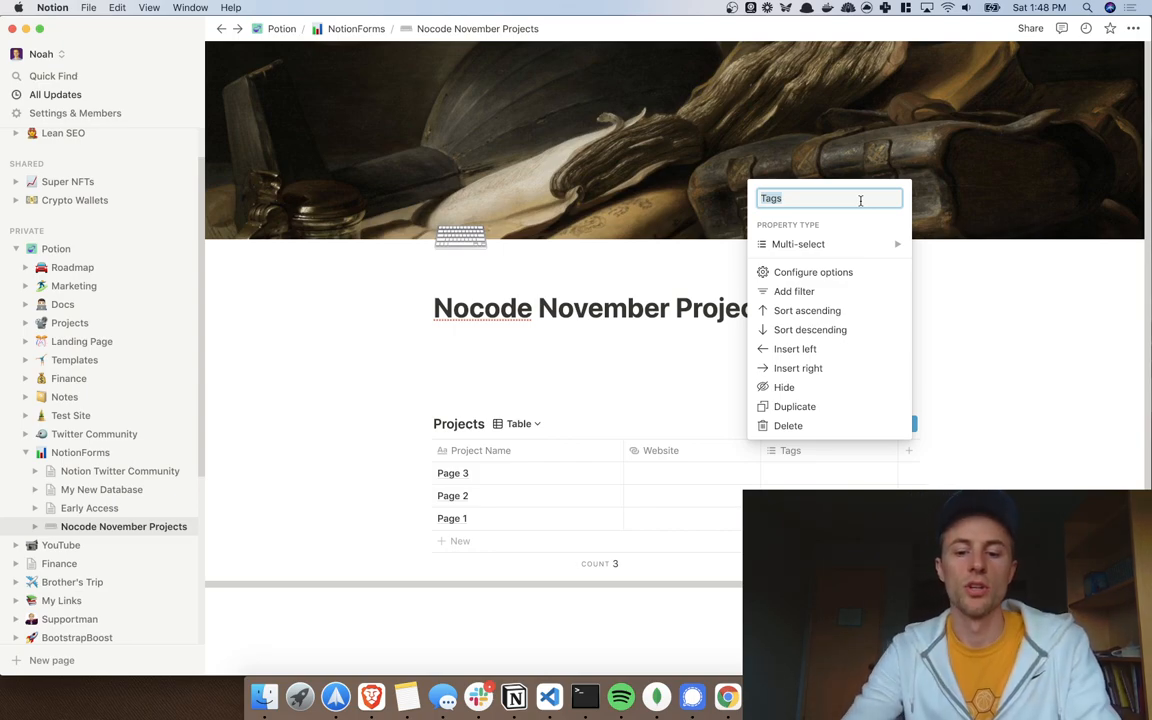
type("Nocode Tool")
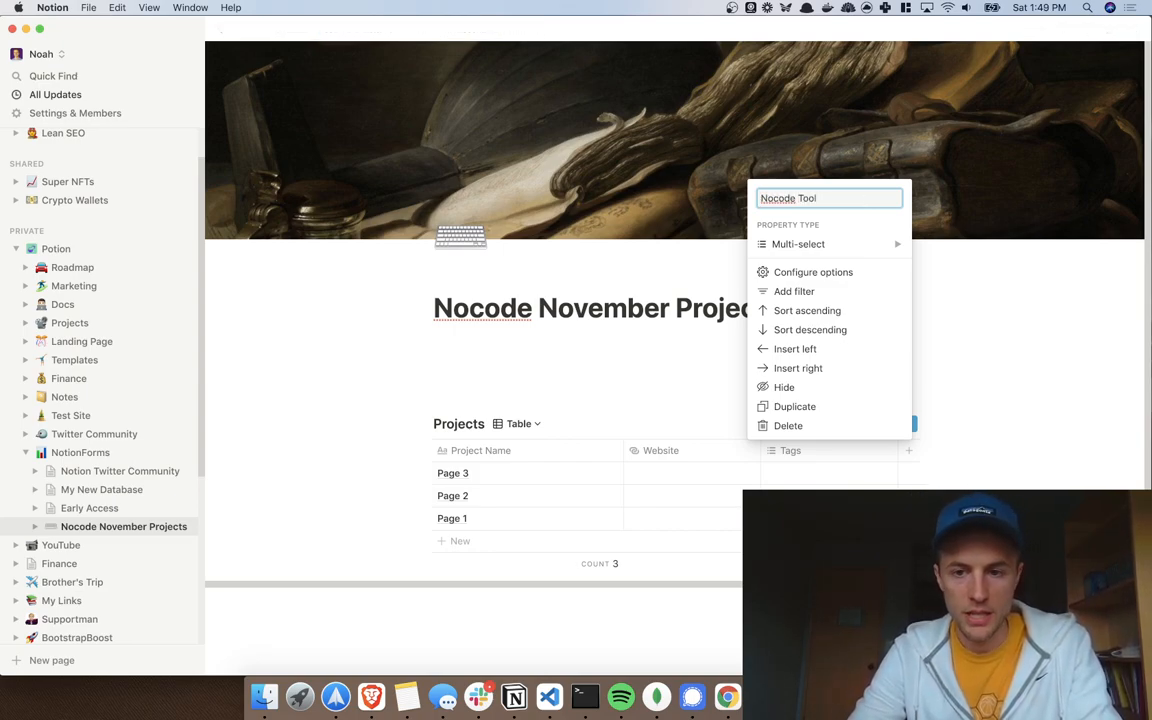
type("s")
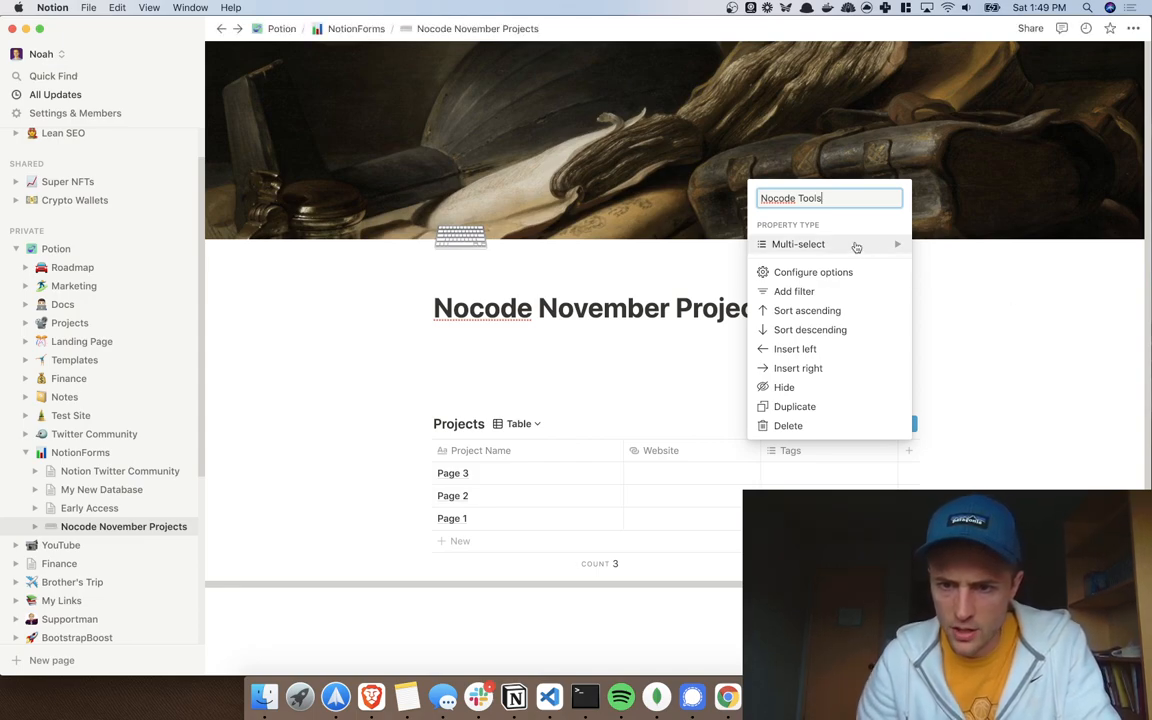
mouse_move(856, 247)
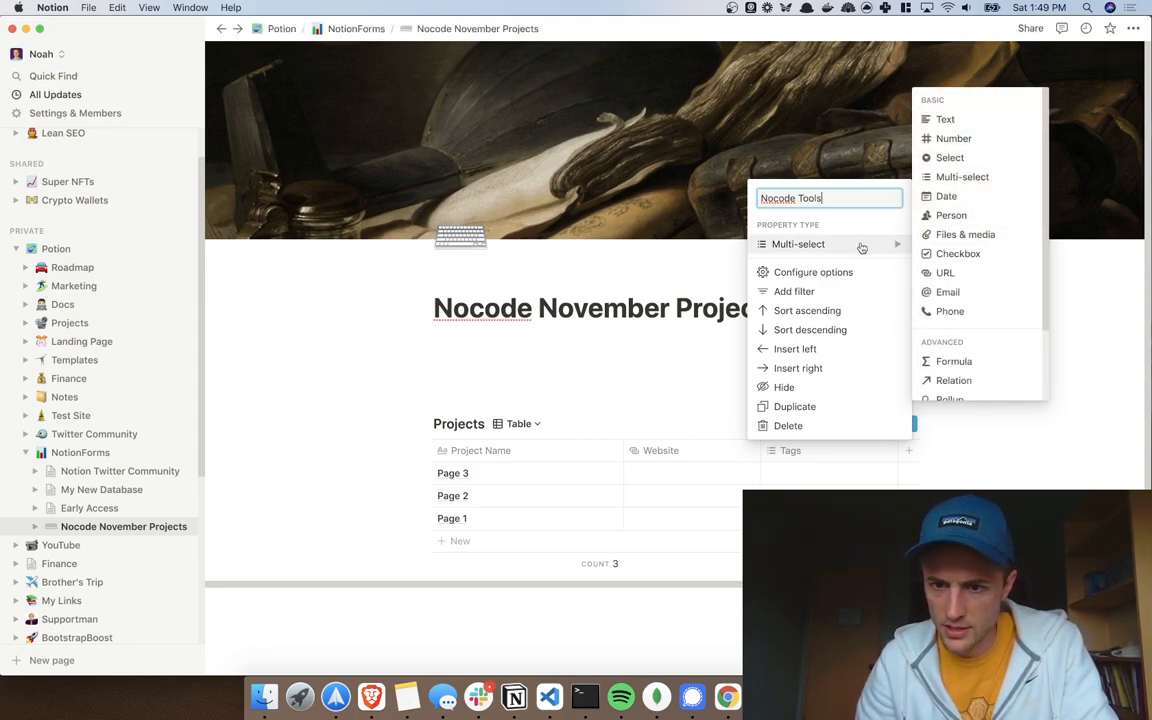
left_click(785, 204)
key("BackSpace")
type("C")
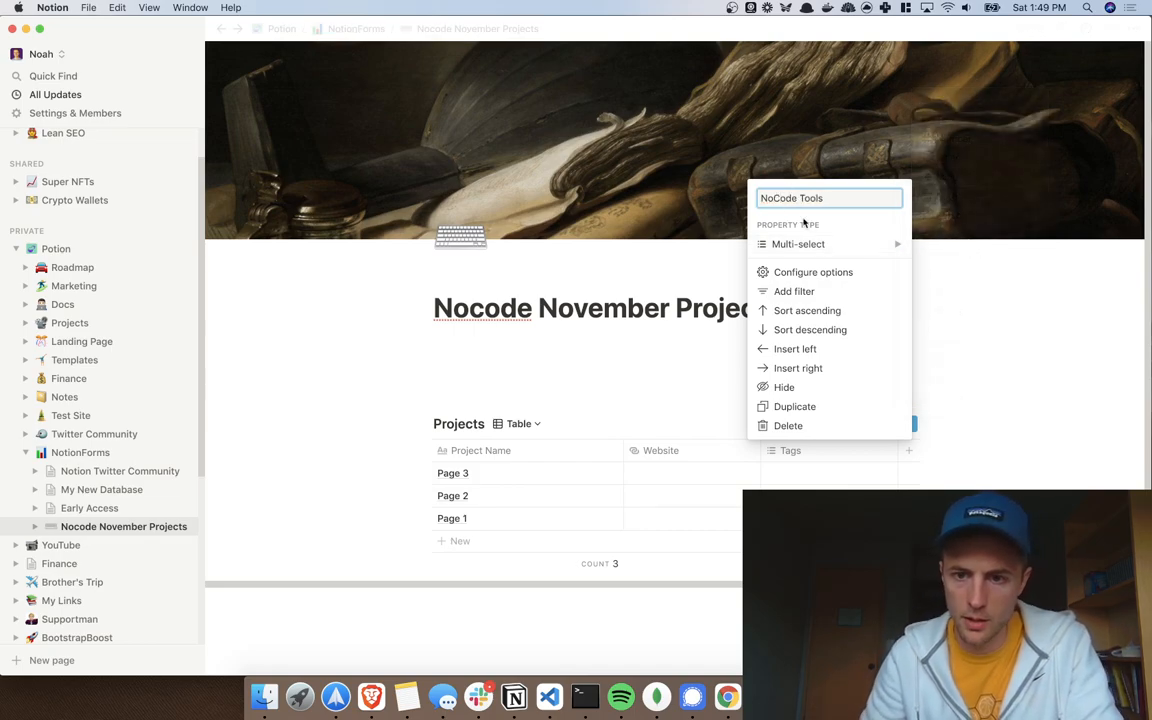
left_click(835, 247)
key("Escape")
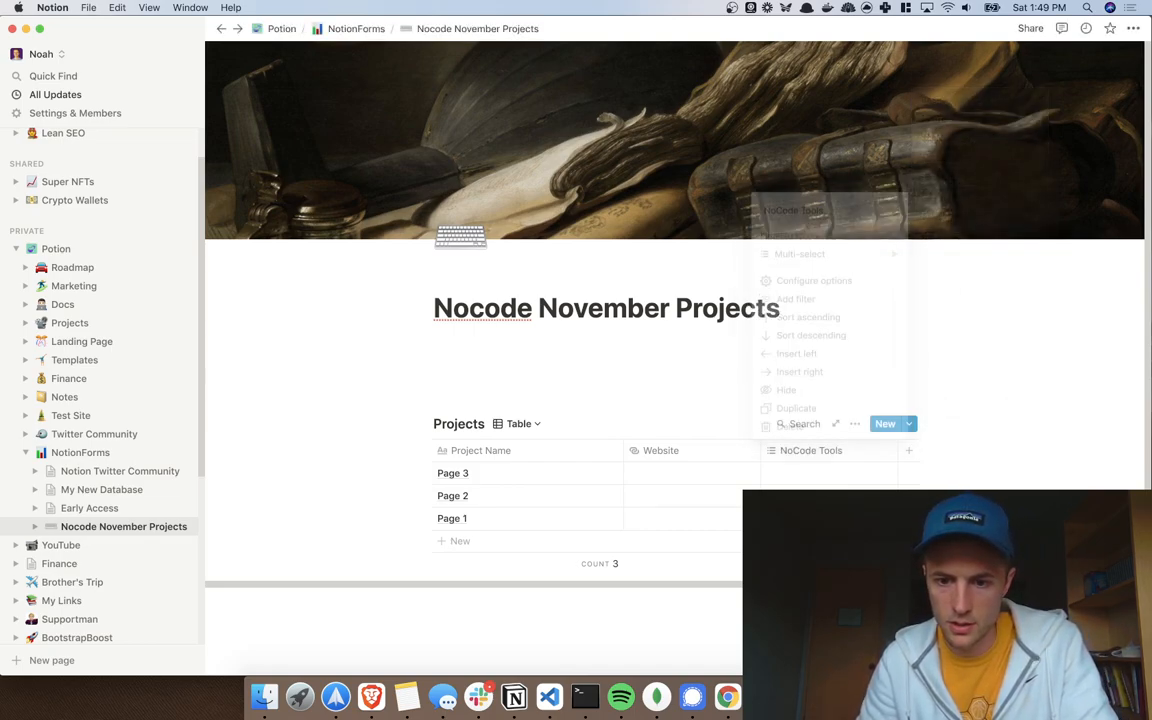
Step: Tag Page 3 with a new 'Potion' NoCode Tools option
left_click(796, 473)
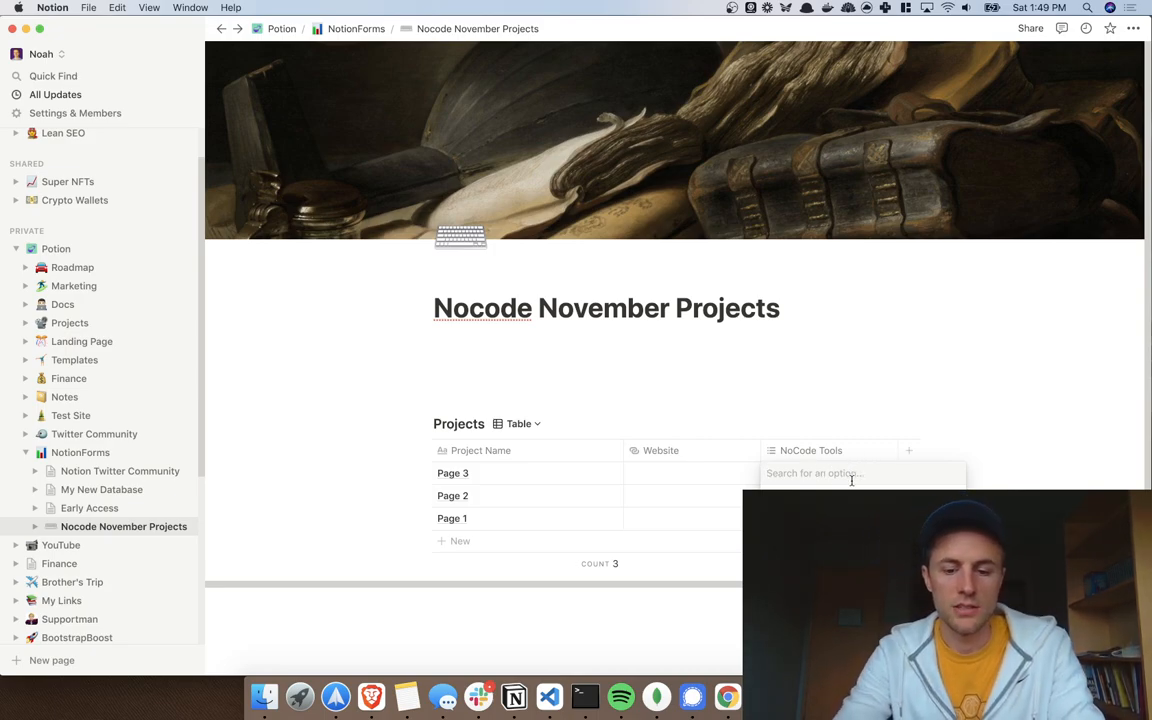
type("Potion")
key("Return")
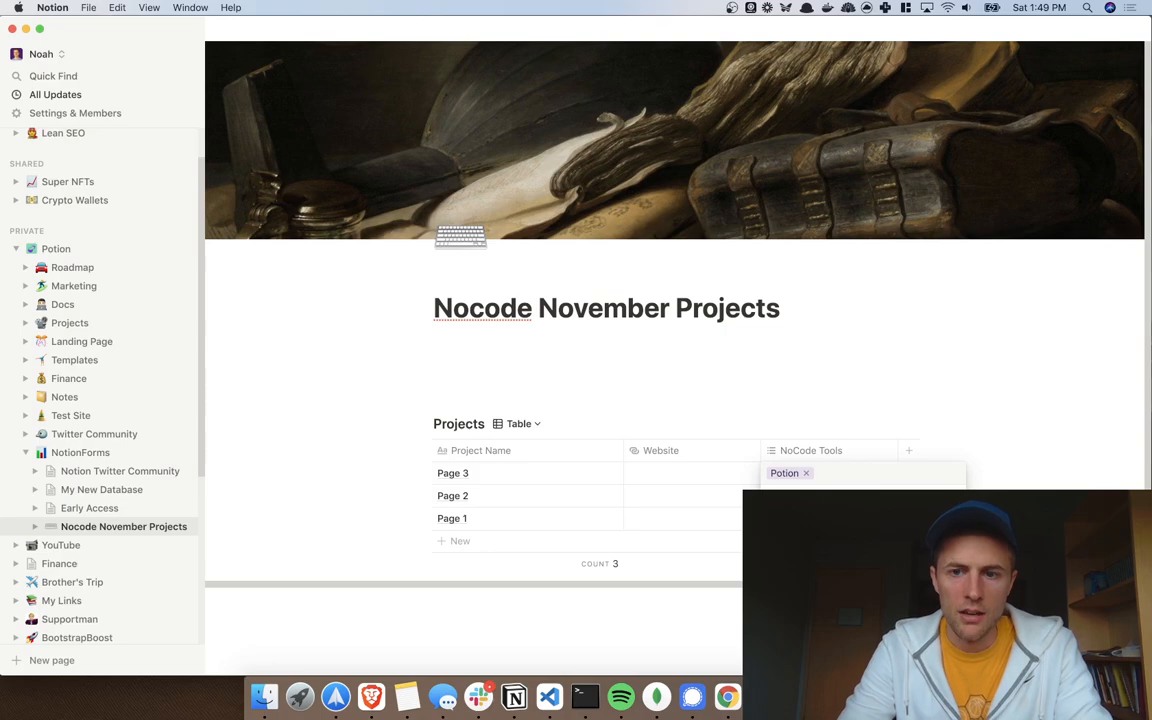
key("super+Tab")
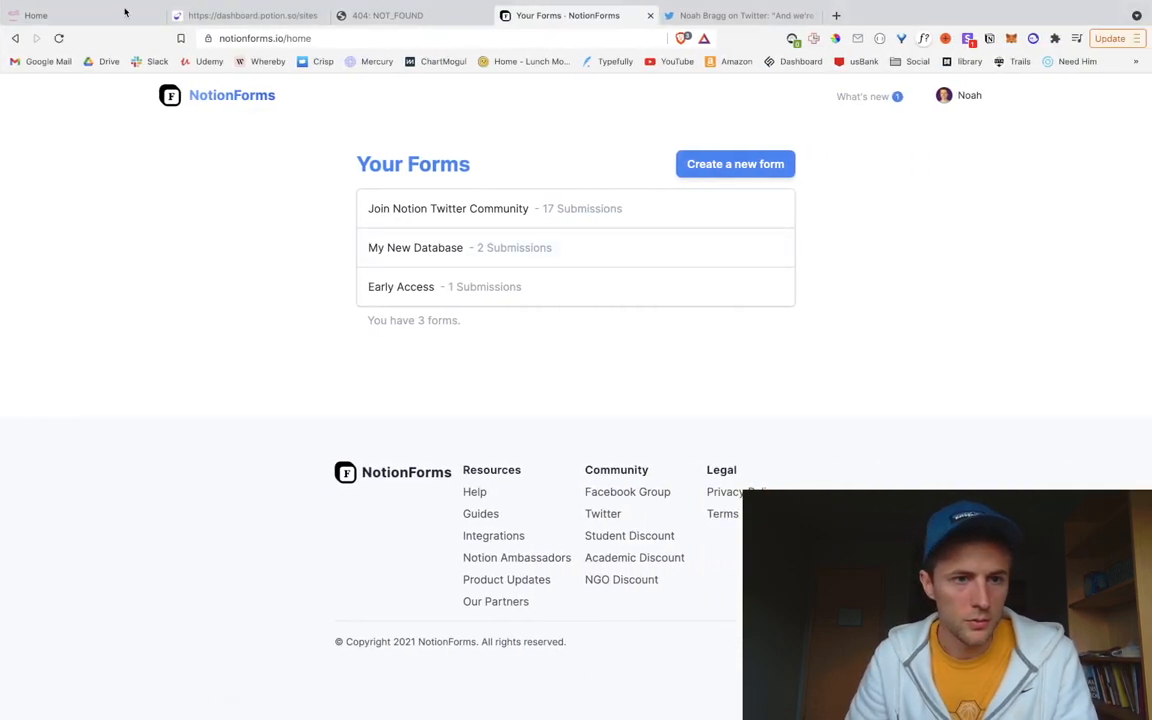
Step: Show the NoCode November page, exit browser full screen, and dock Notion on the left two-thirds
left_click(103, 46)
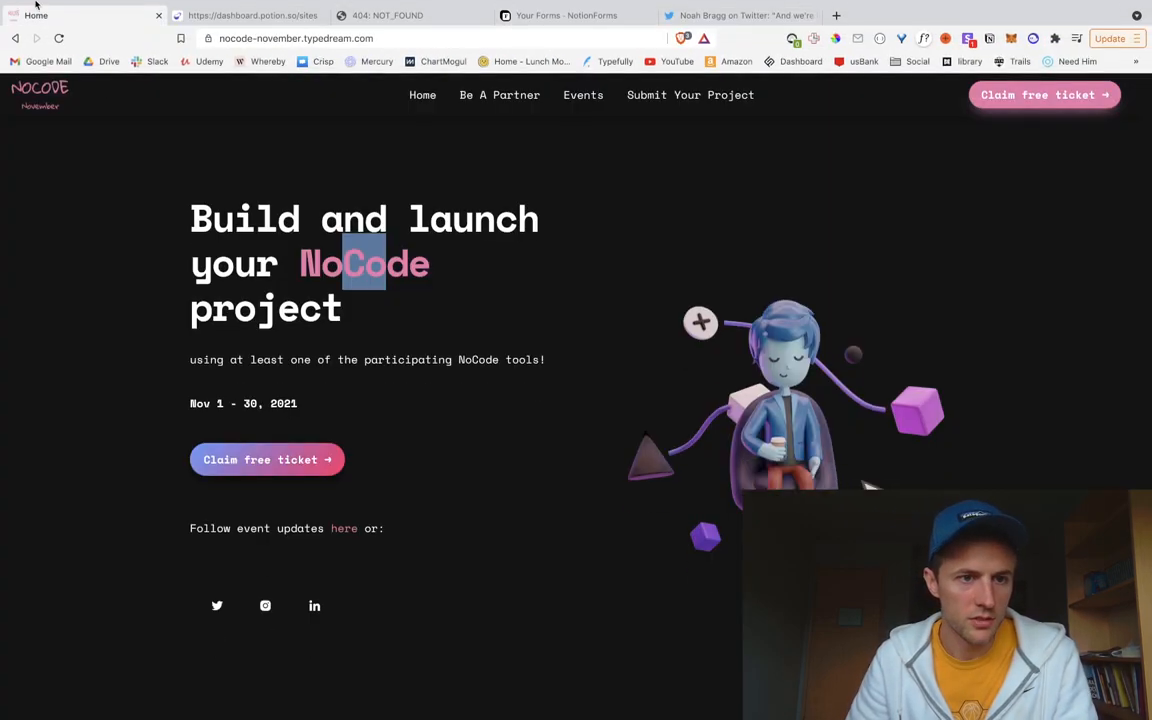
left_click(40, 22)
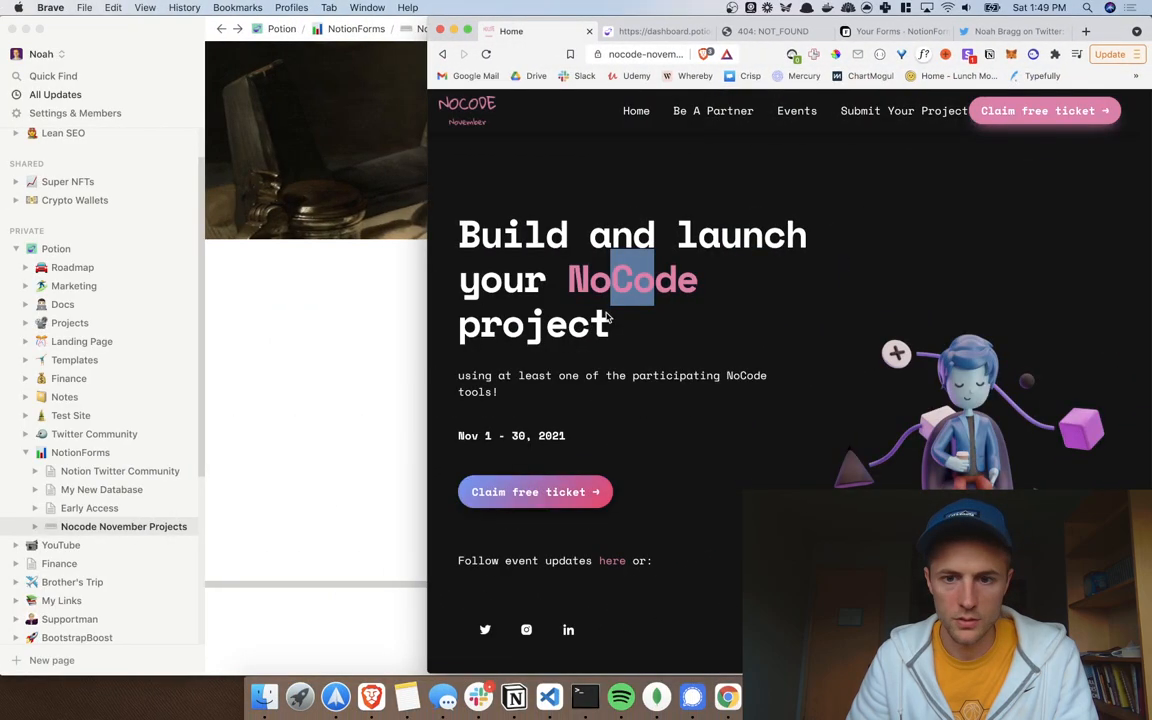
left_click(410, 350)
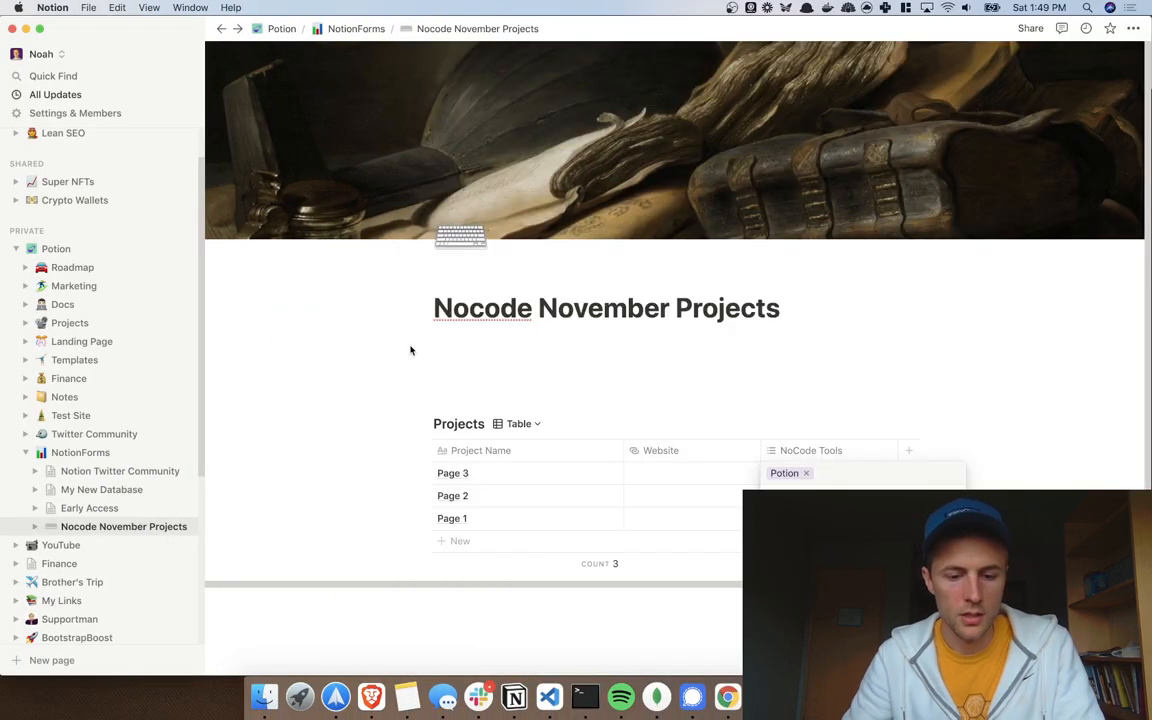
key("Escape")
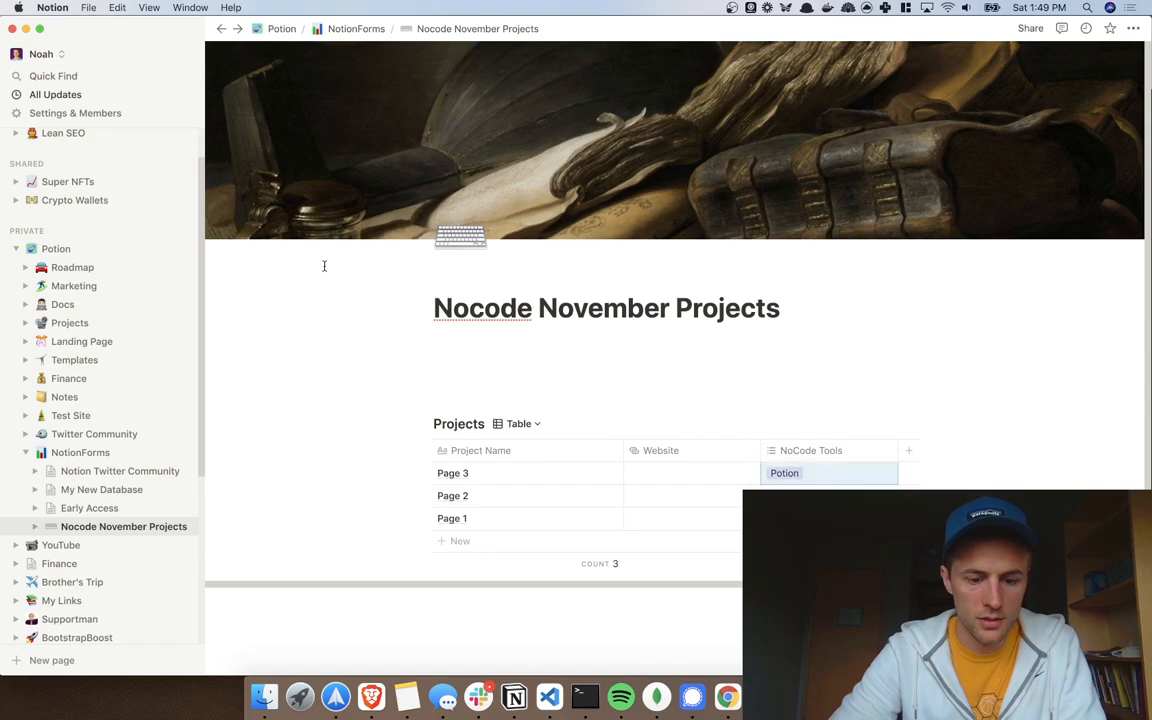
key("ctrl+alt+e")
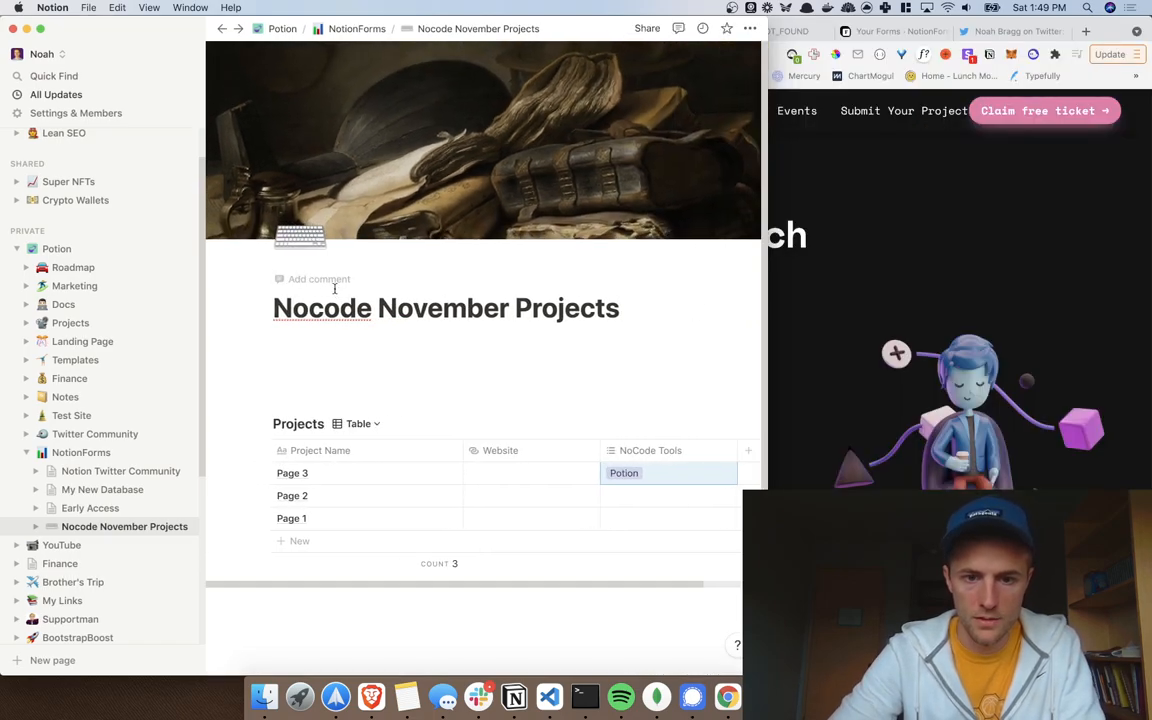
left_click(545, 260)
Step: Dock the browser on the right third and scroll to its participating tools list
left_click(856, 262)
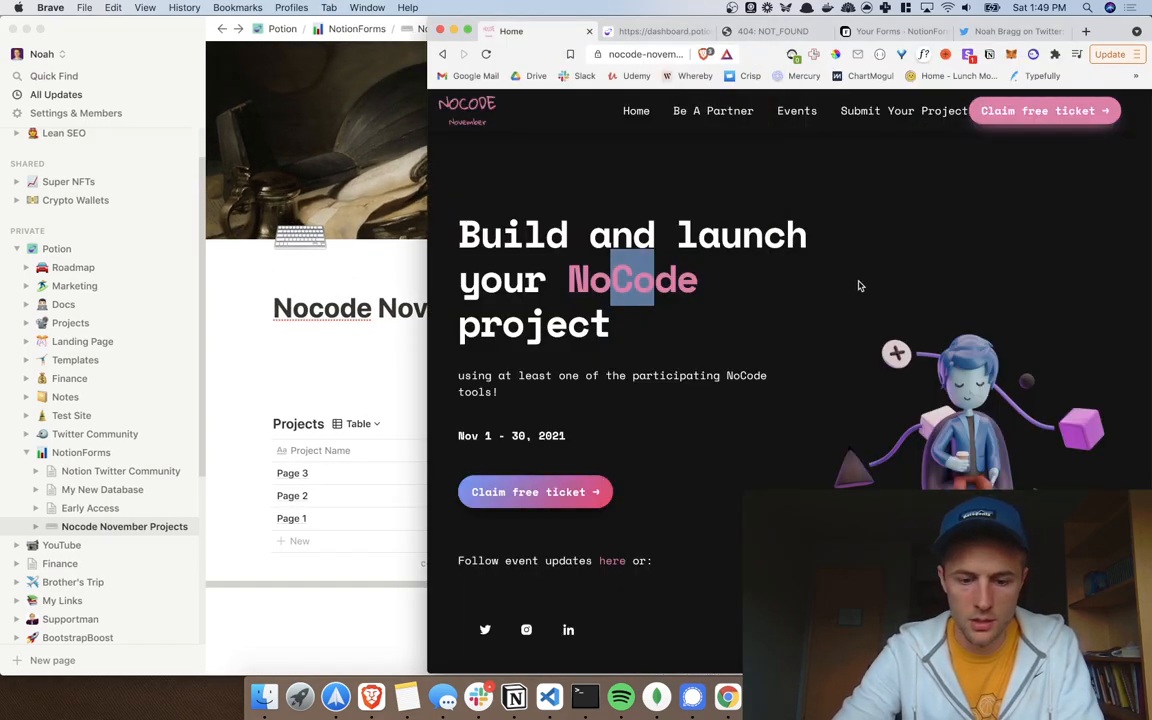
key("ctrl+alt+g")
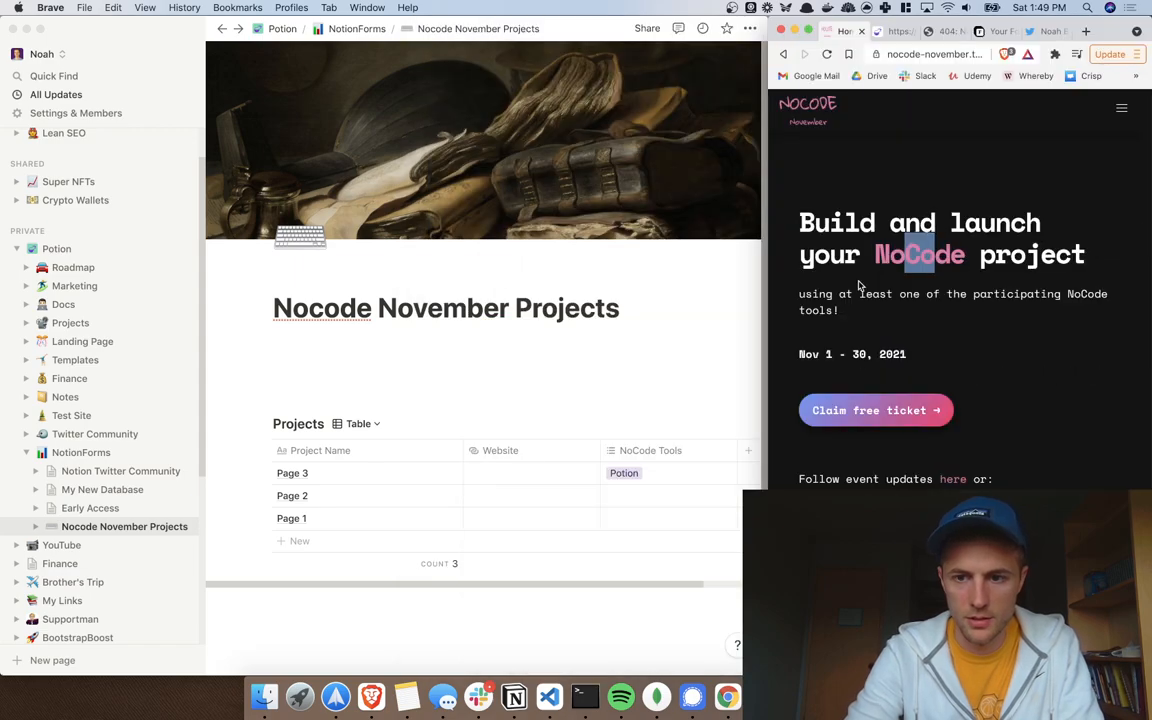
scroll(977, 391, "down", 15)
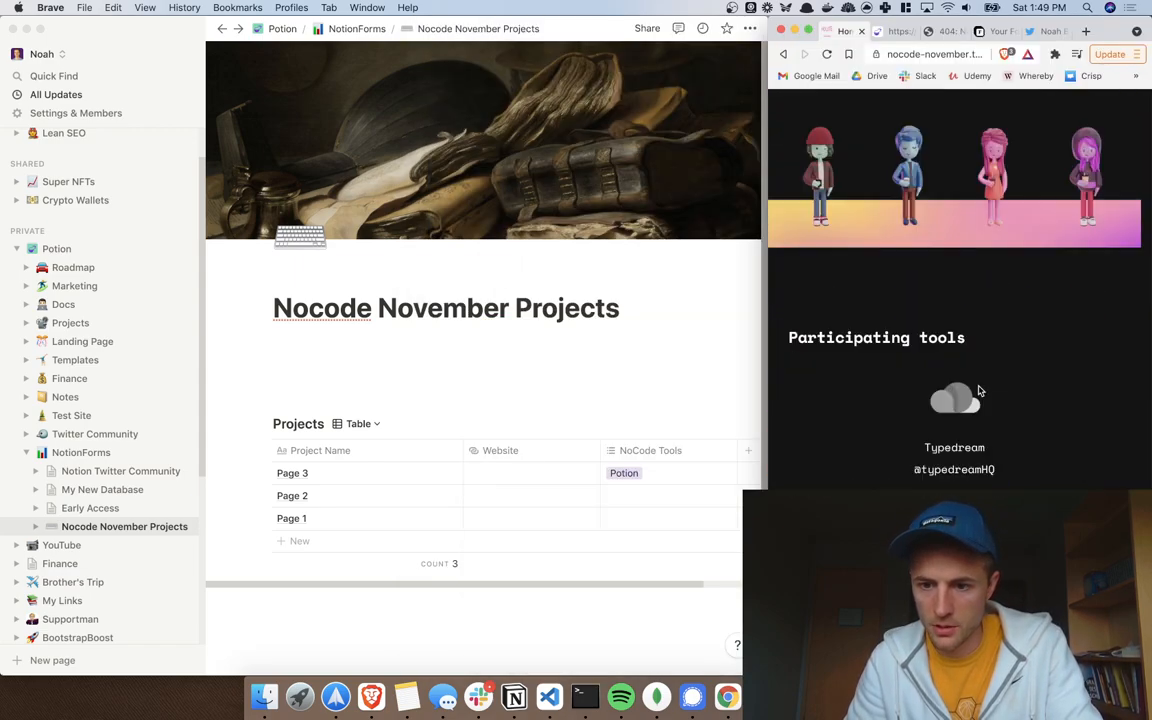
left_click(641, 420)
scroll(874, 419, "down", 5)
scroll(878, 423, "up", 10)
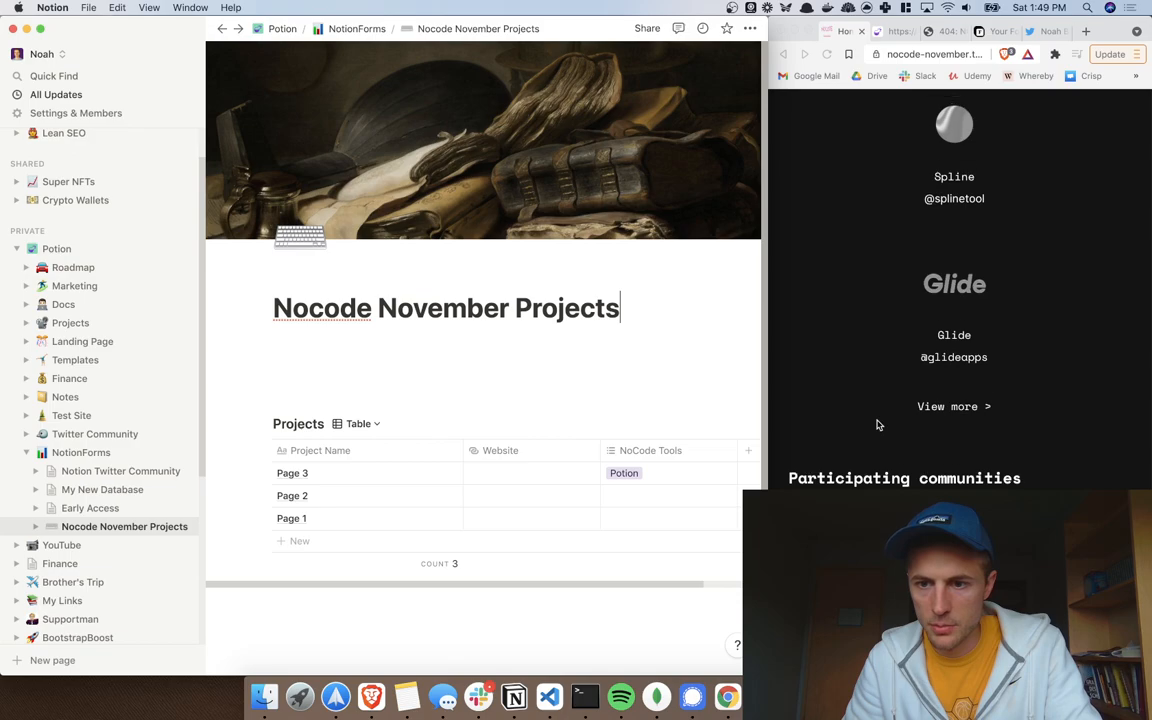
scroll(877, 420, "up", 3)
scroll(877, 420, "down", 3)
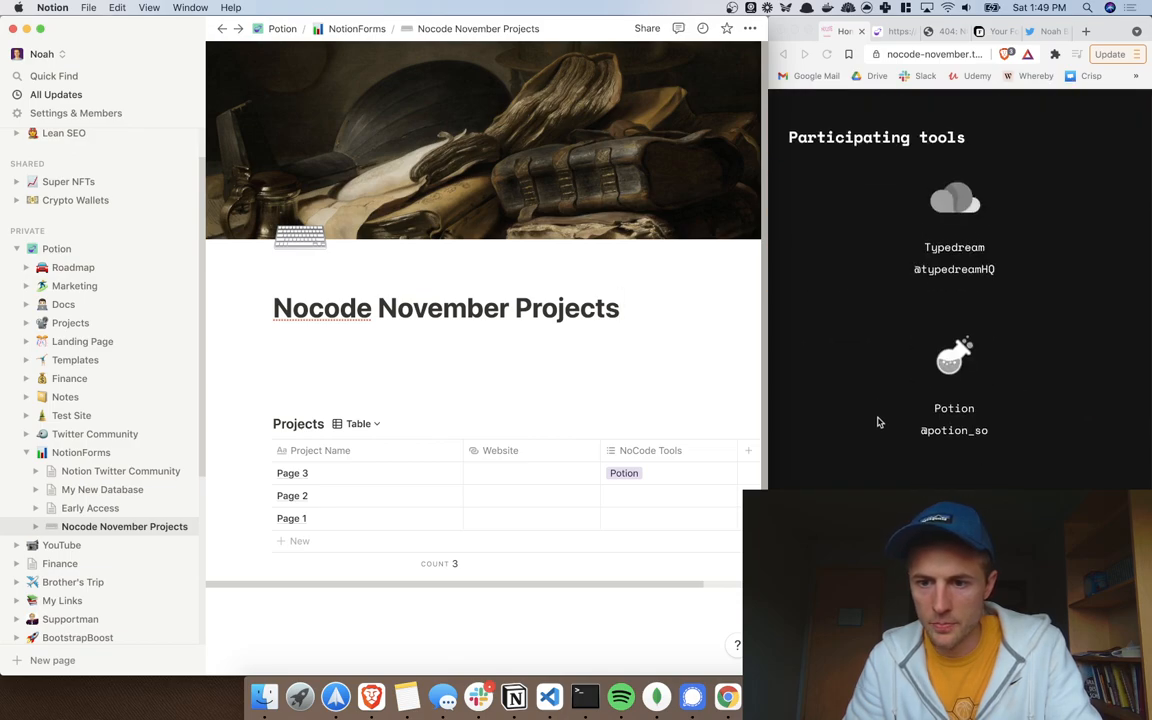
Step: Add Typedream, Spline and Glide tags to Page 3's NoCode Tools
left_click(665, 472)
type("Typedream")
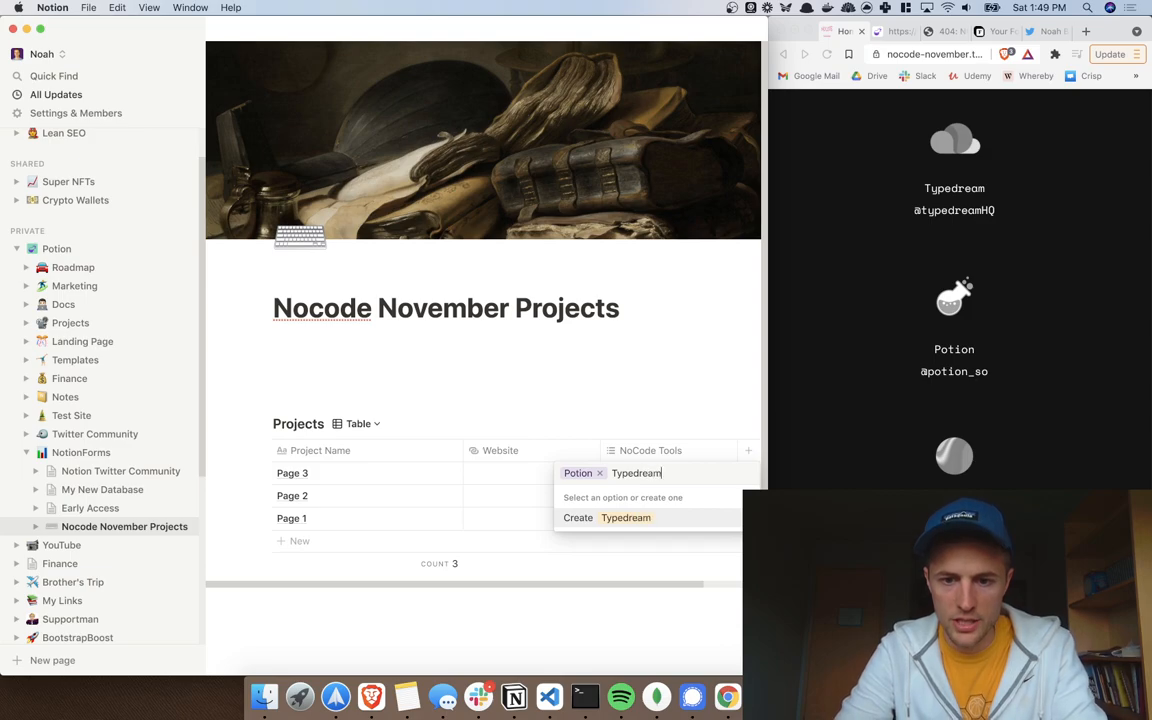
key("Return")
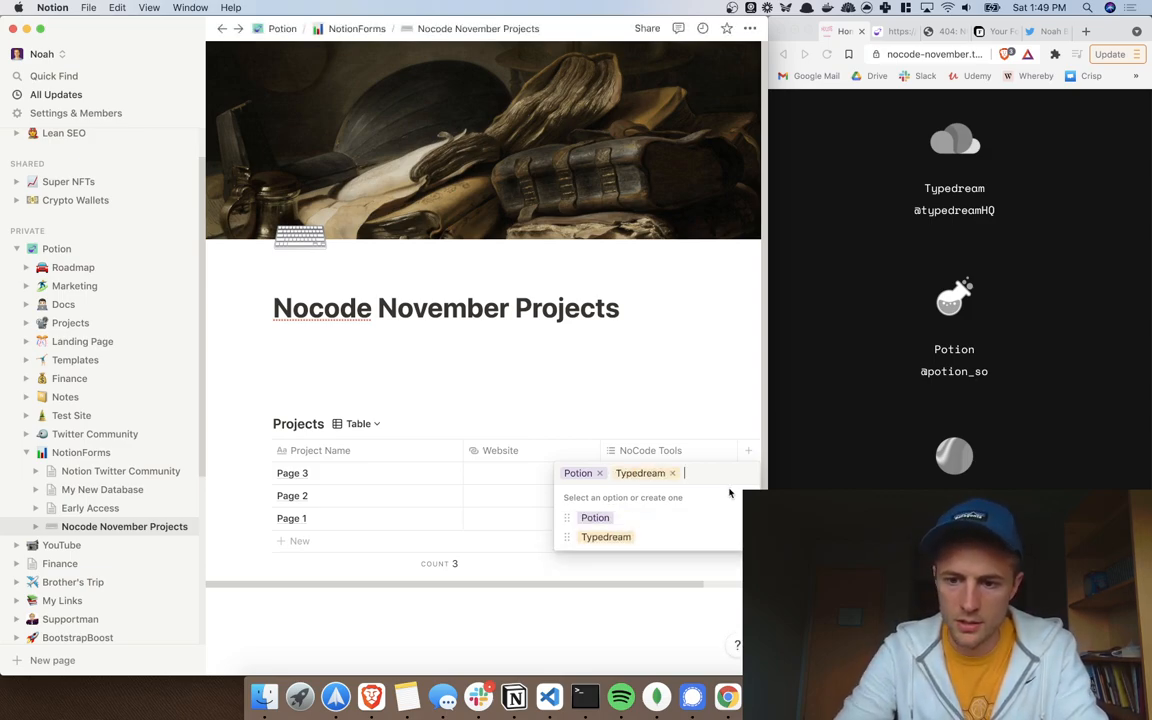
type("Spline")
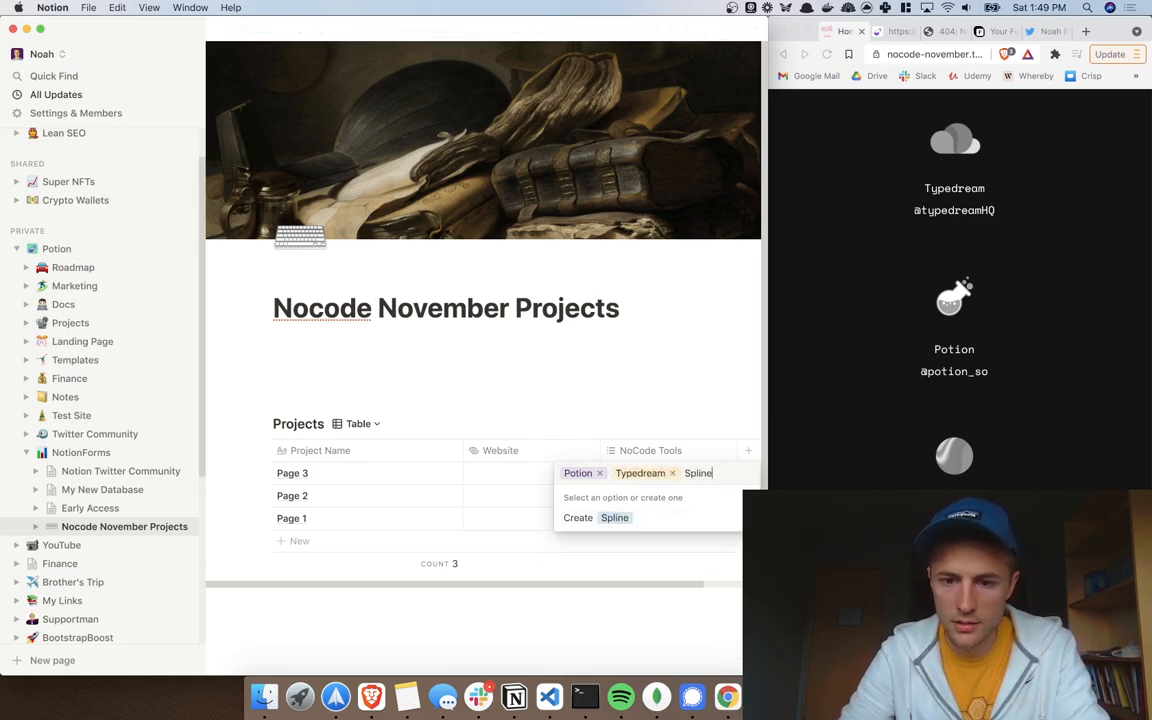
key("Escape")
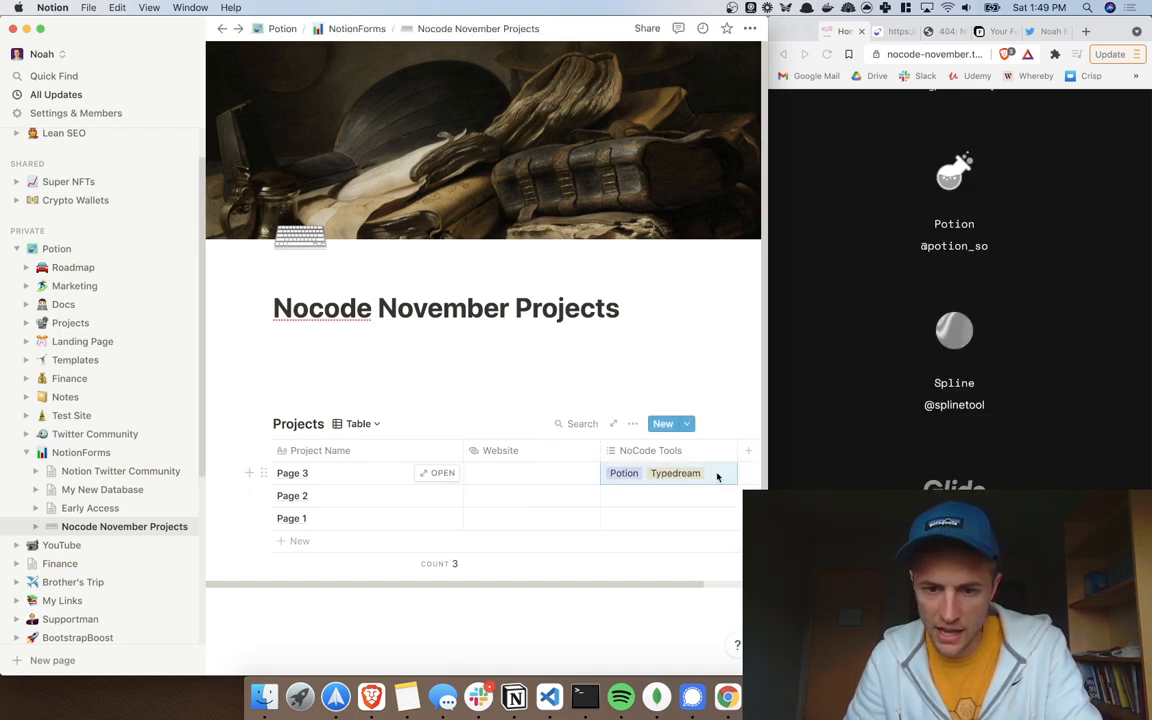
left_click(717, 477)
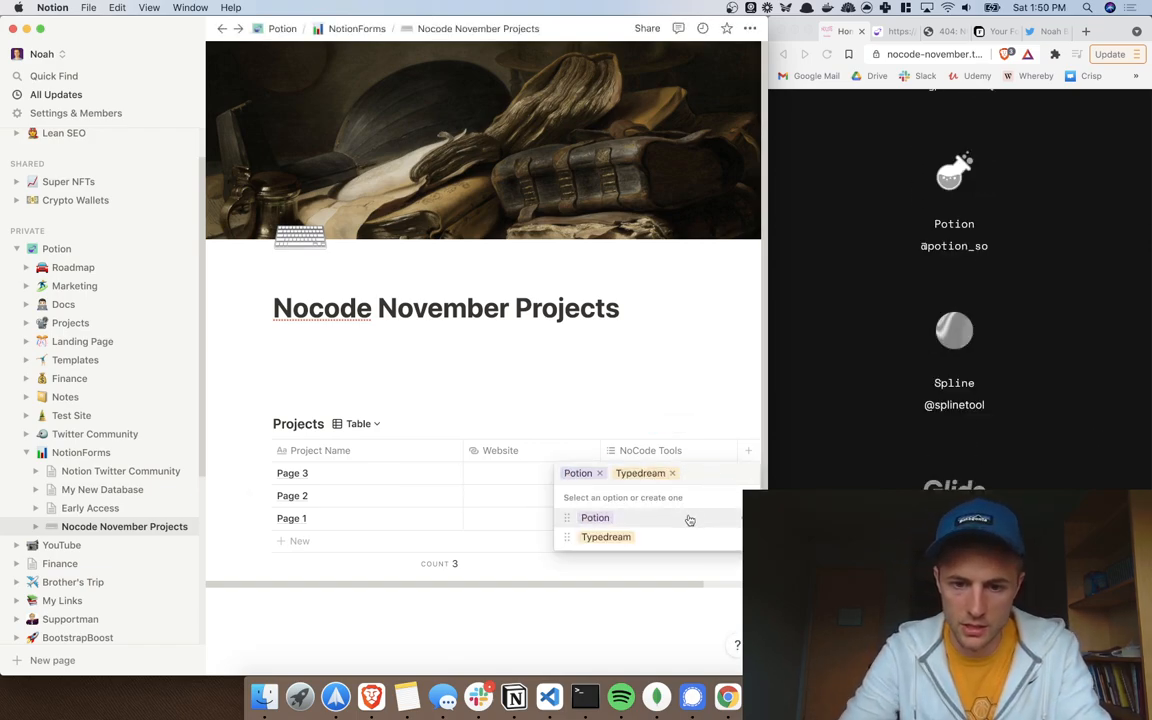
type("Spline")
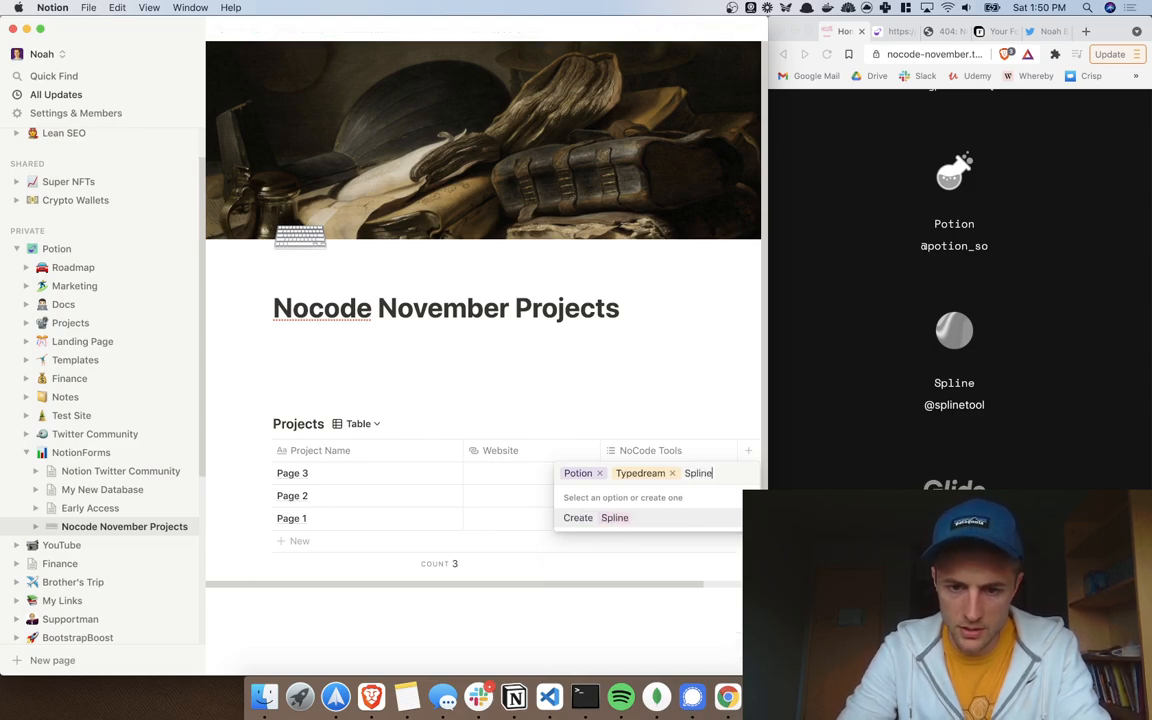
key("Escape")
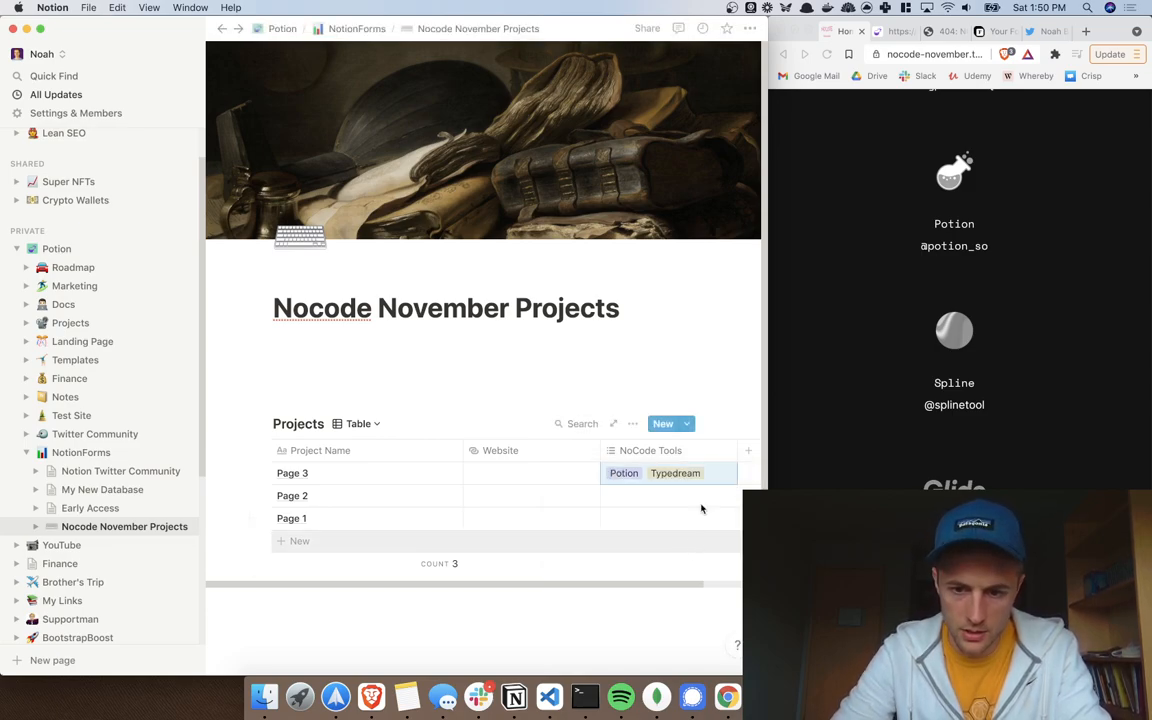
type("Spline")
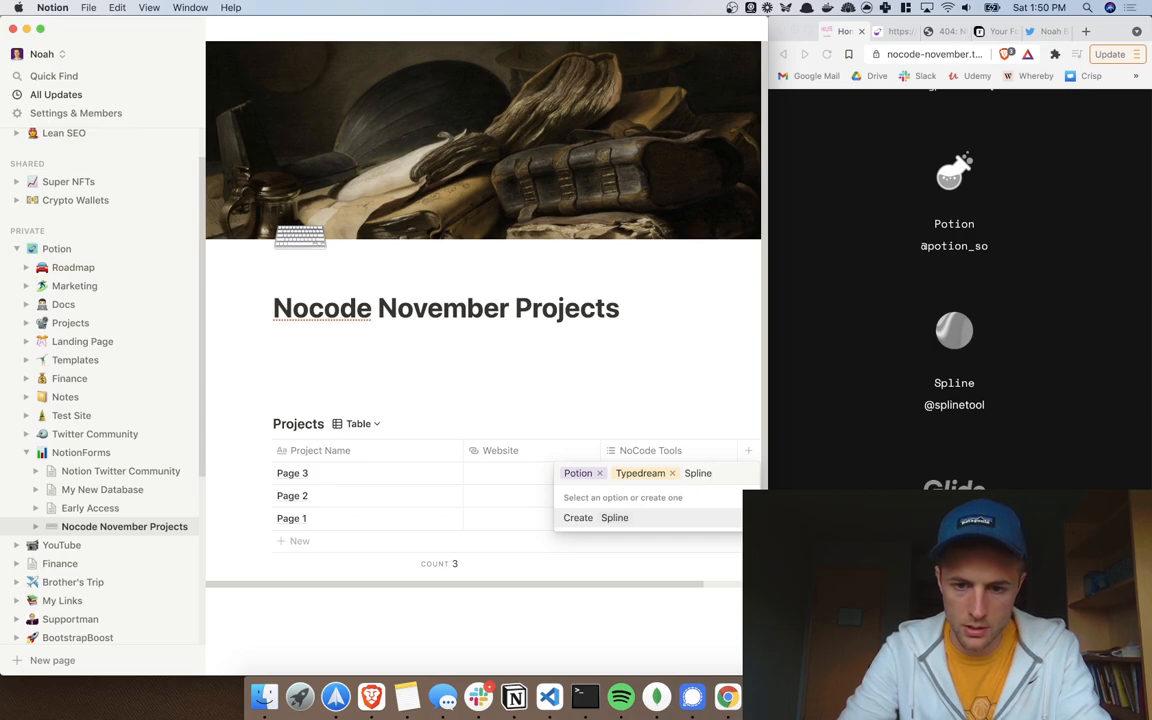
key("Return")
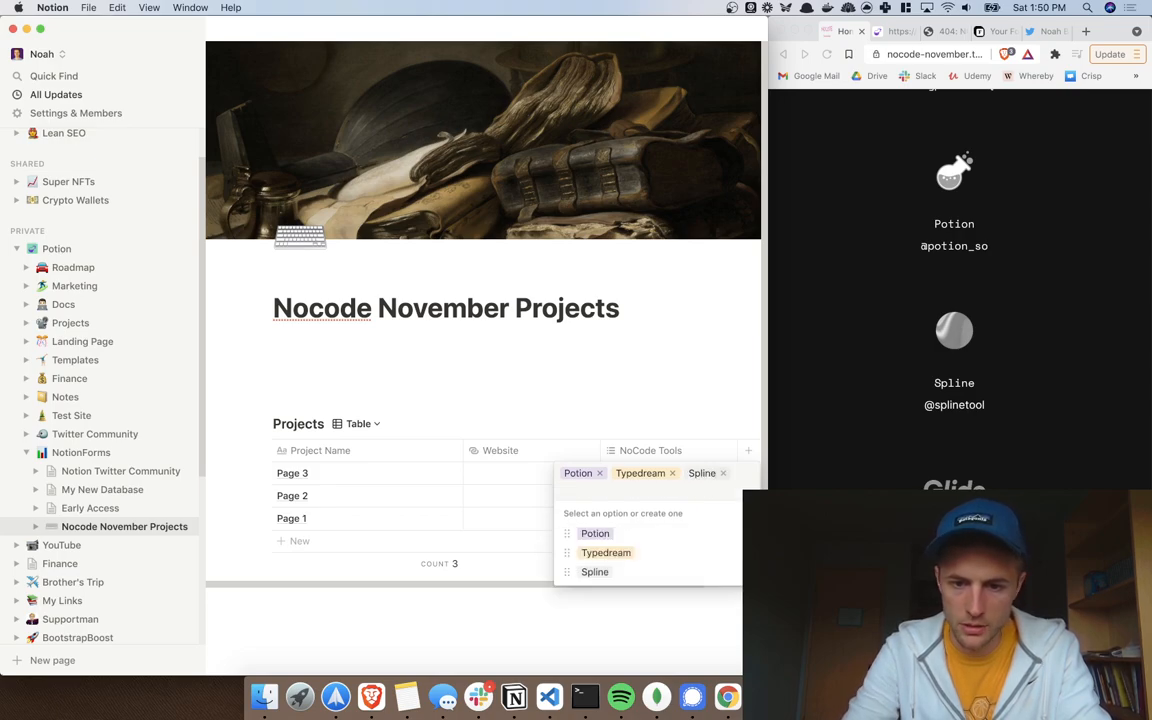
type("Glide")
key("Return")
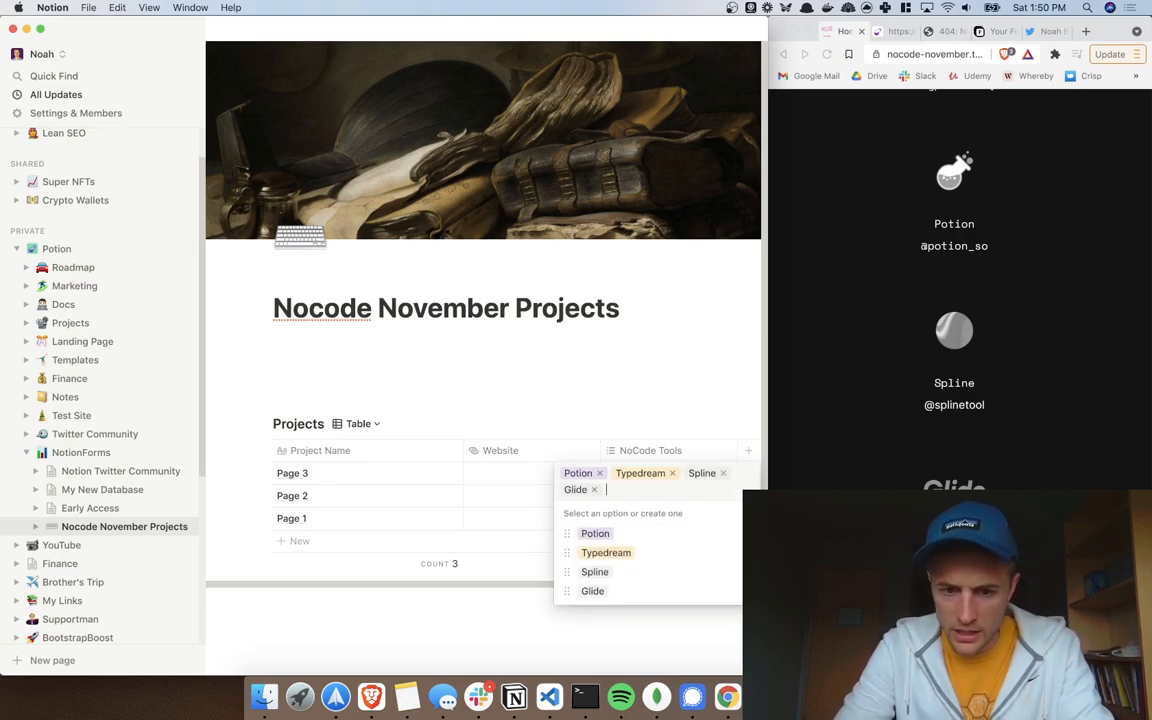
Step: Expand the full participating-tools list on the NoCode November page and scroll through it
scroll(954, 290, "down", 2)
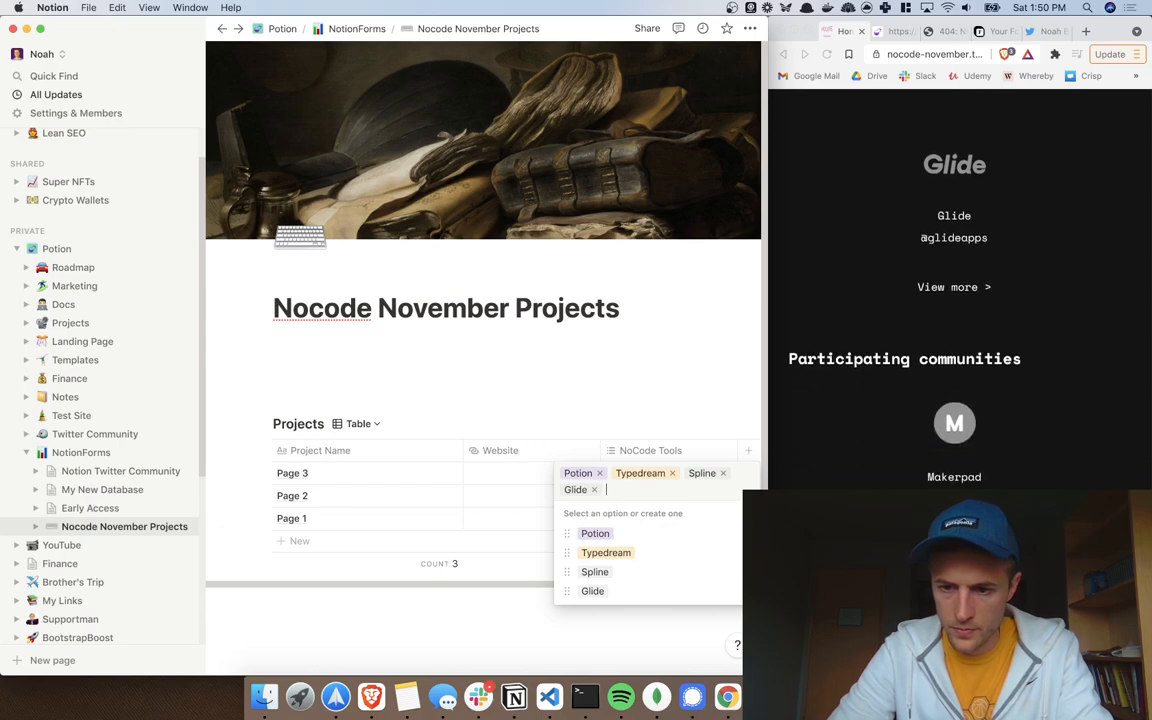
scroll(954, 378, "up", 1)
left_click(954, 378)
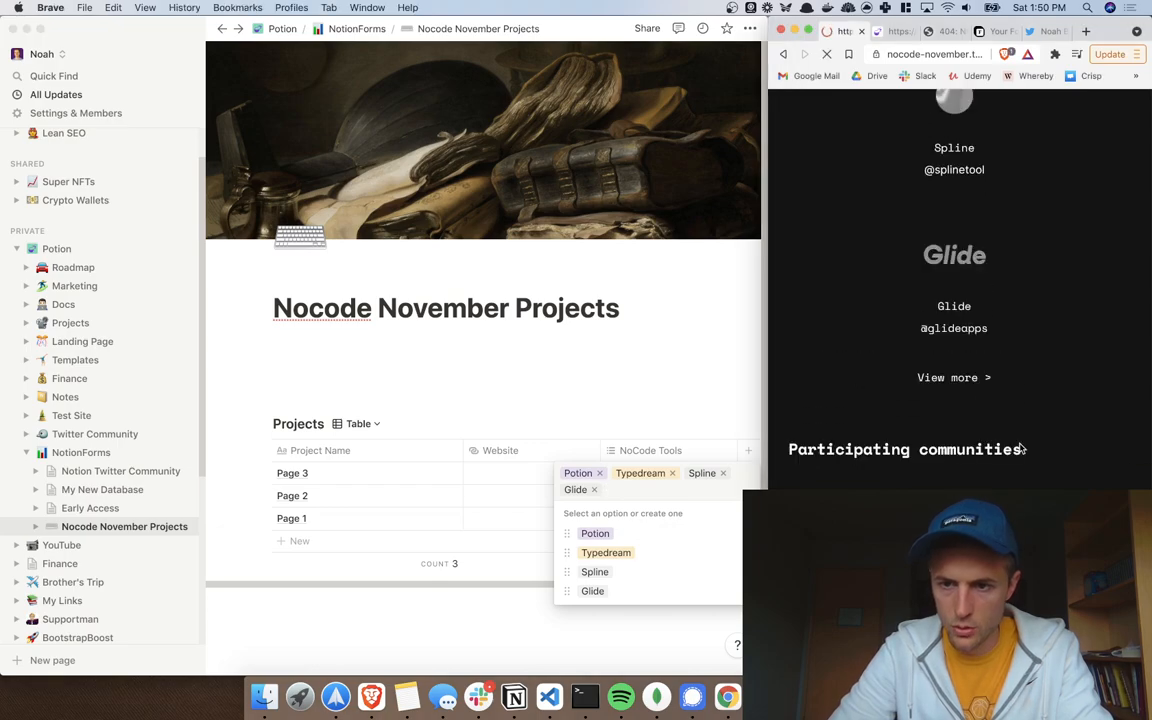
scroll(1041, 437, "down", 1)
scroll(1041, 437, "down", 6)
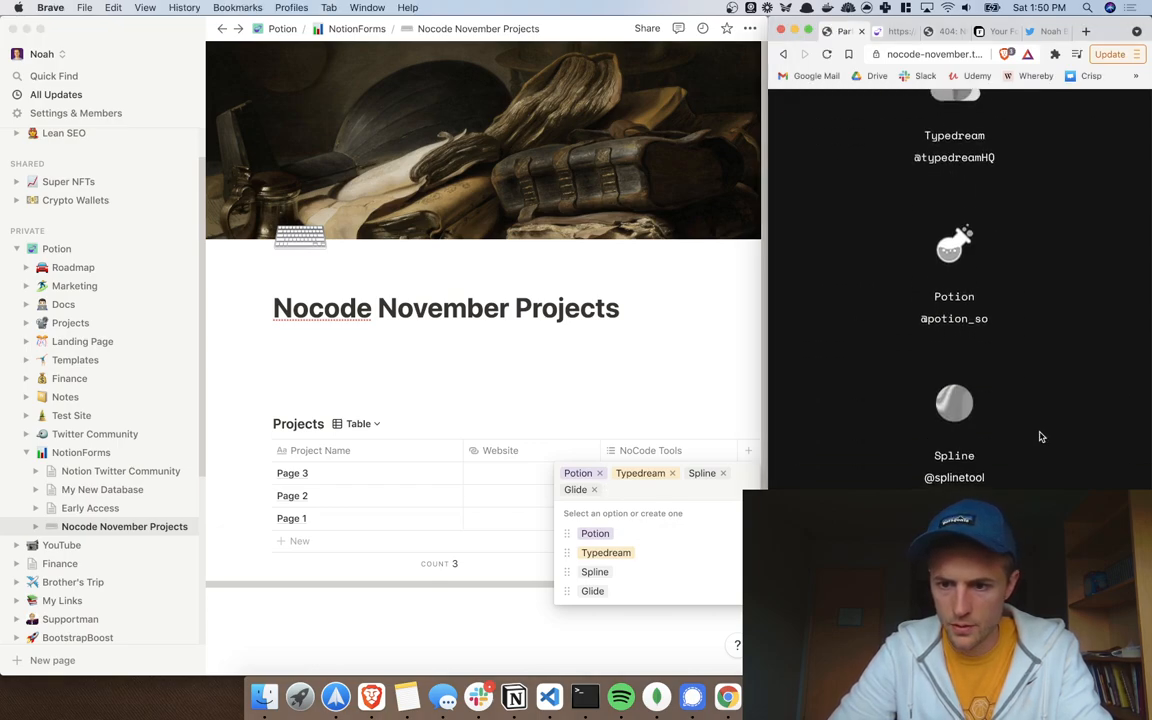
scroll(1041, 437, "down", 3)
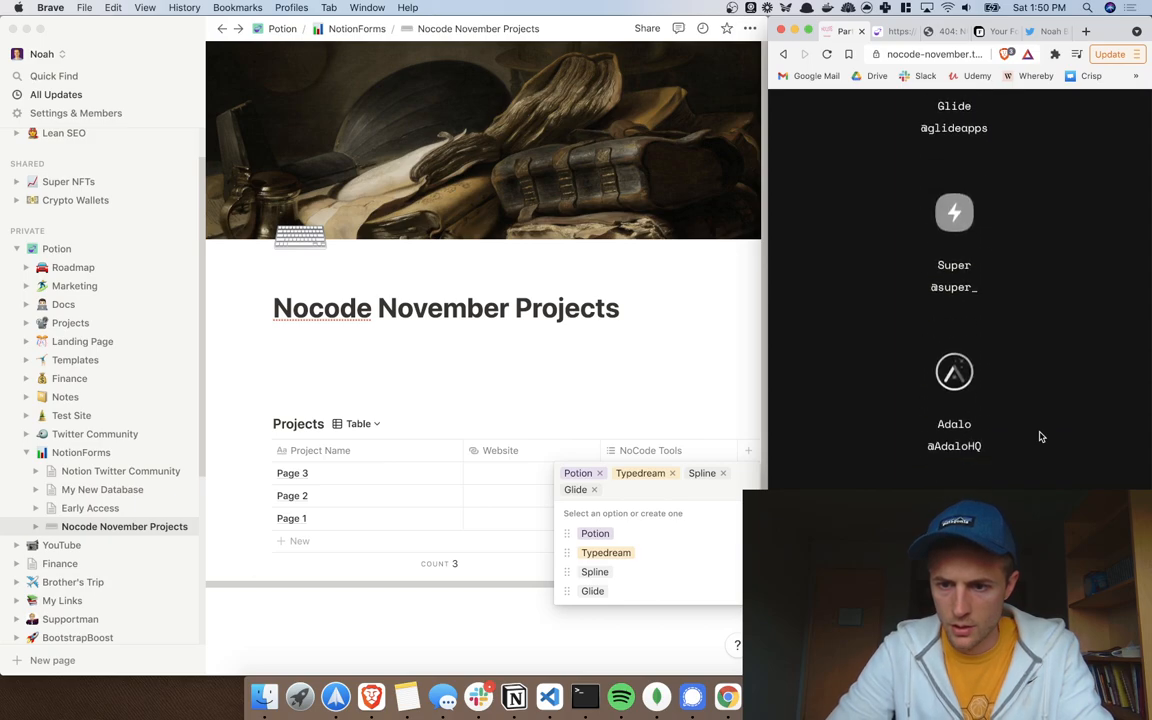
scroll(1041, 437, "down", 1)
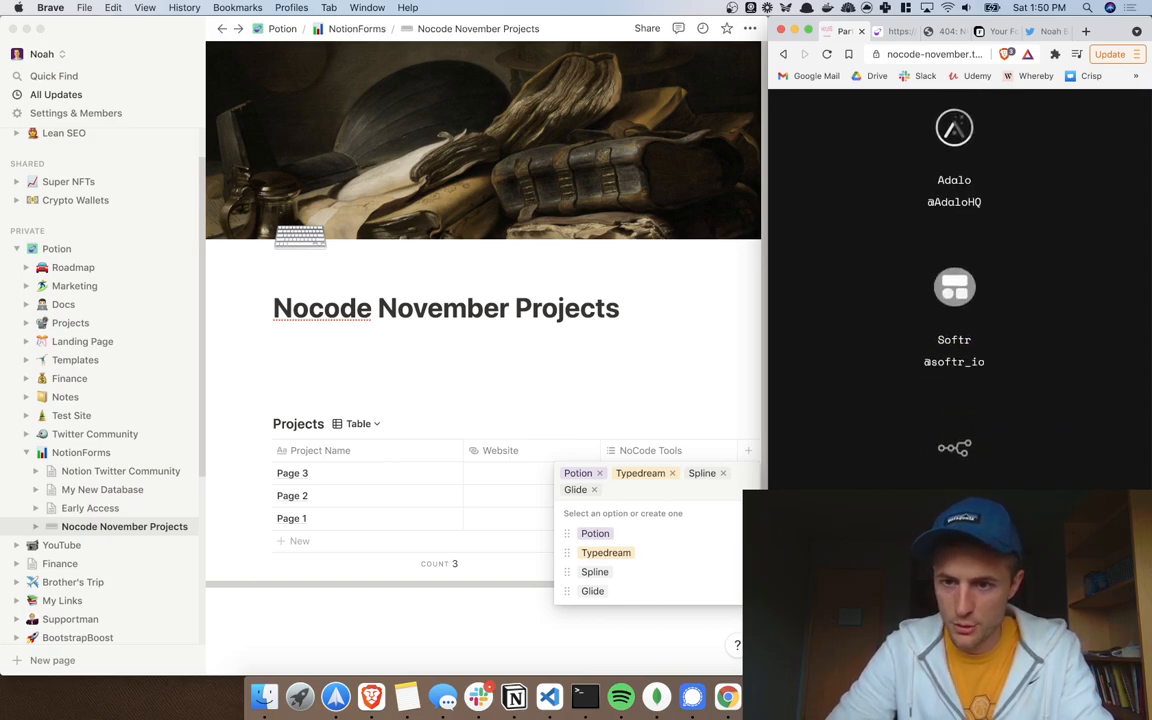
left_click(643, 489)
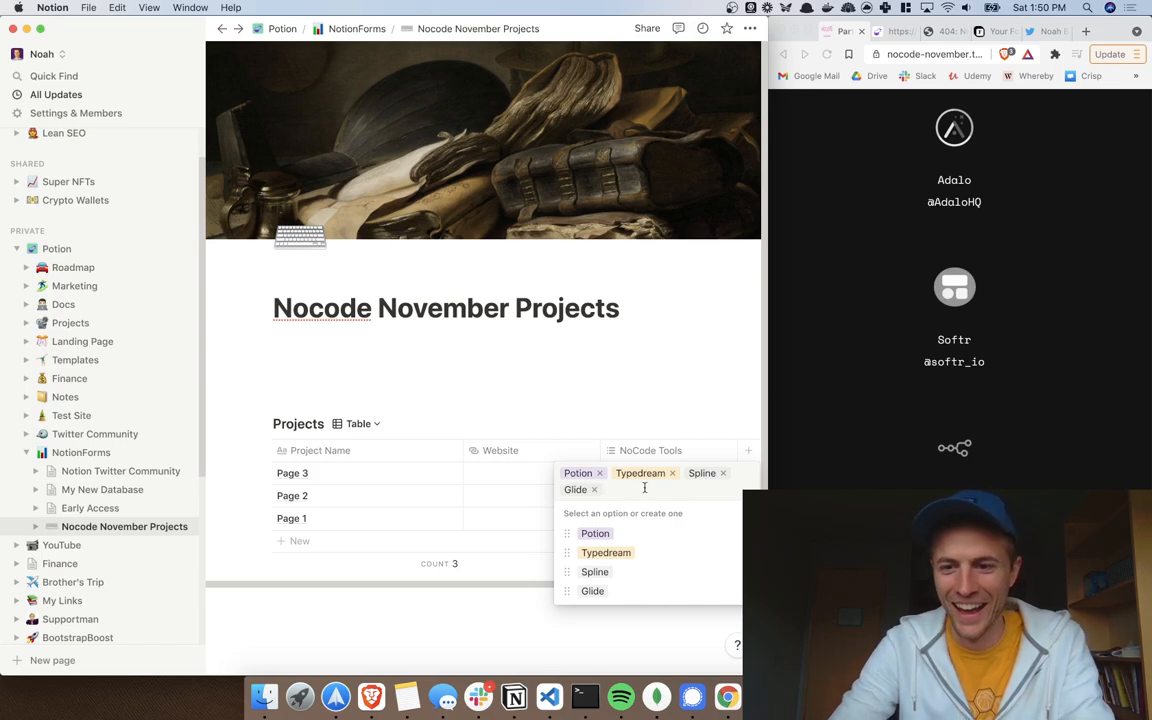
Step: Add Adalo, Softr and n8n.io tags to Page 3, then start and erase a Stacker entry
type("Adalo")
key("Return")
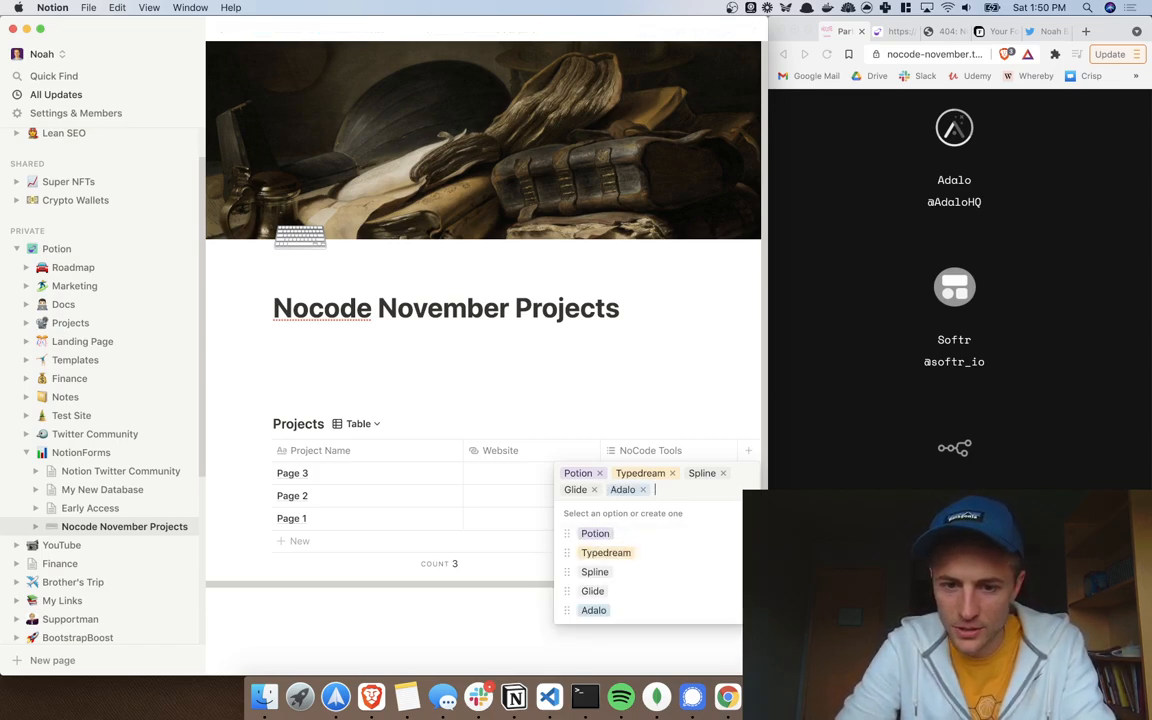
type("Softr")
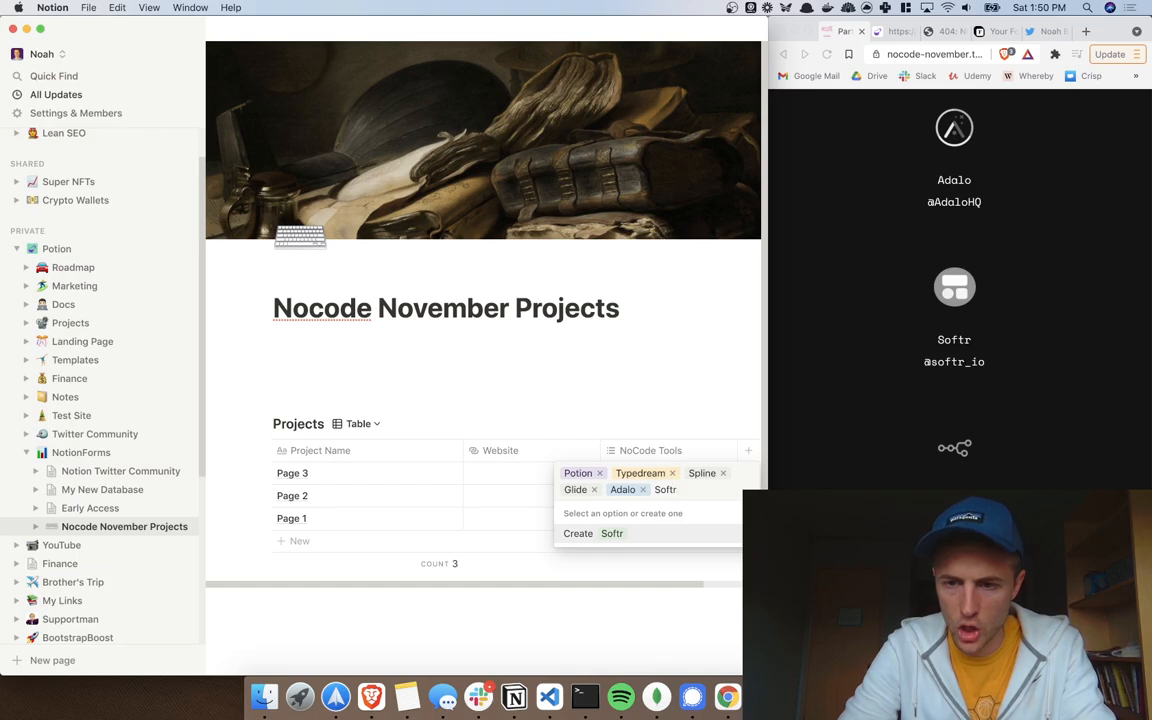
key("Return")
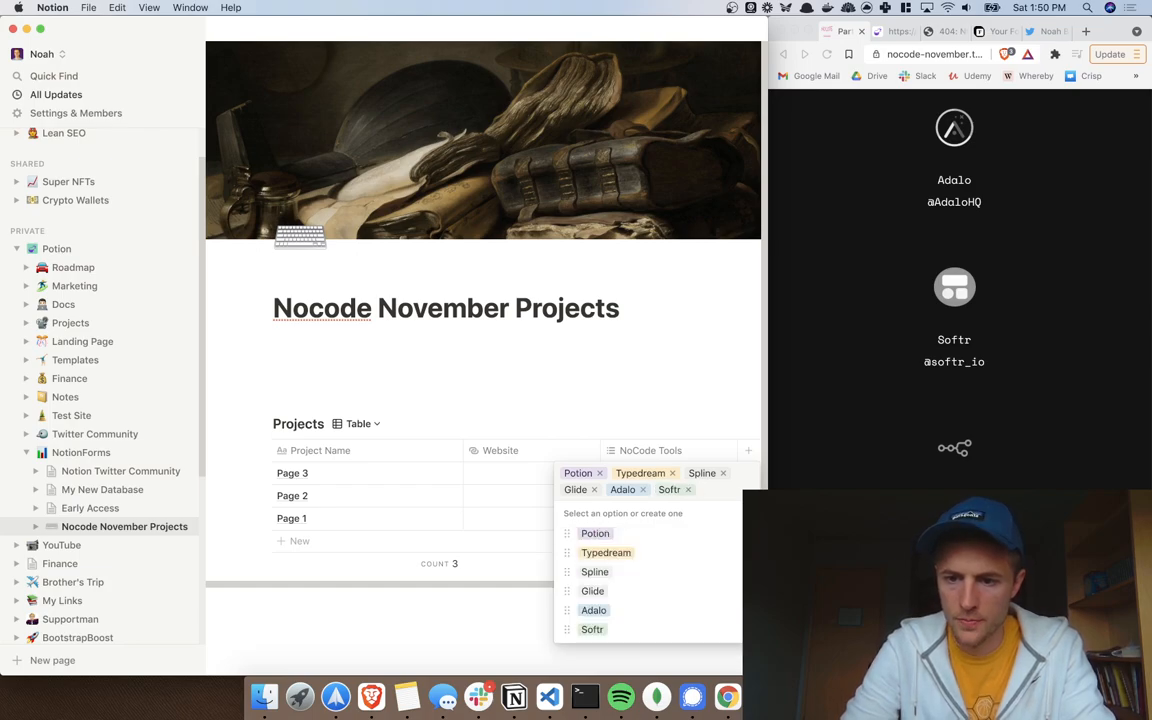
type("n")
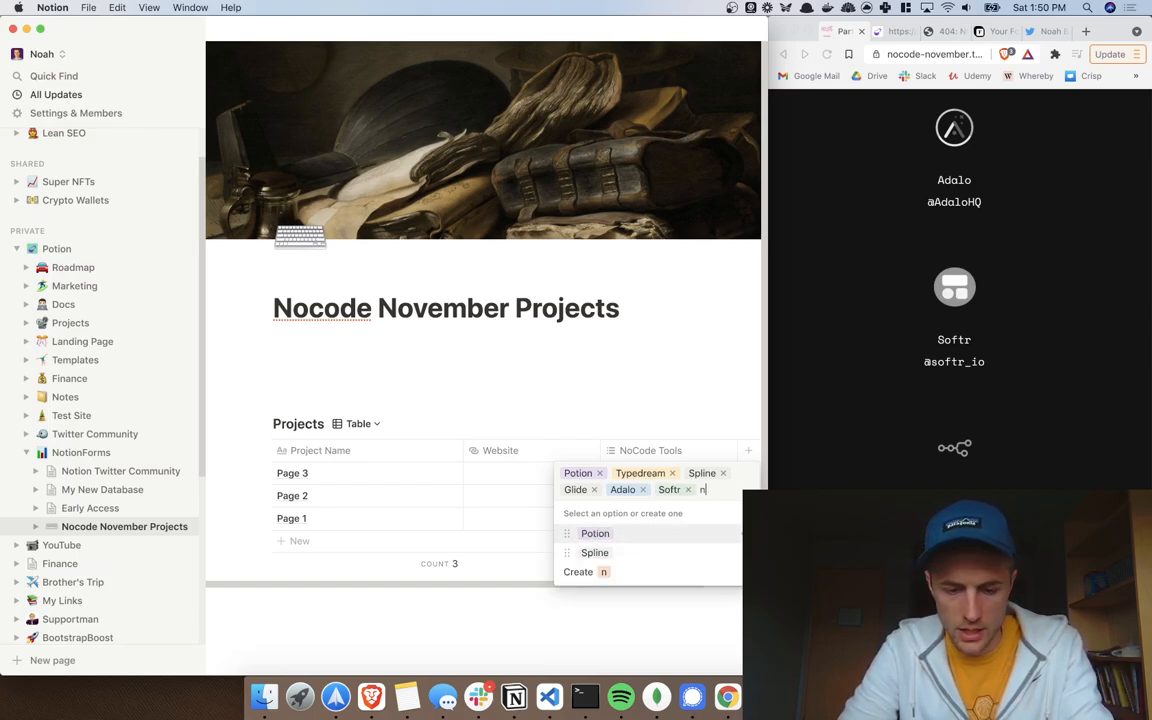
type("8n.io")
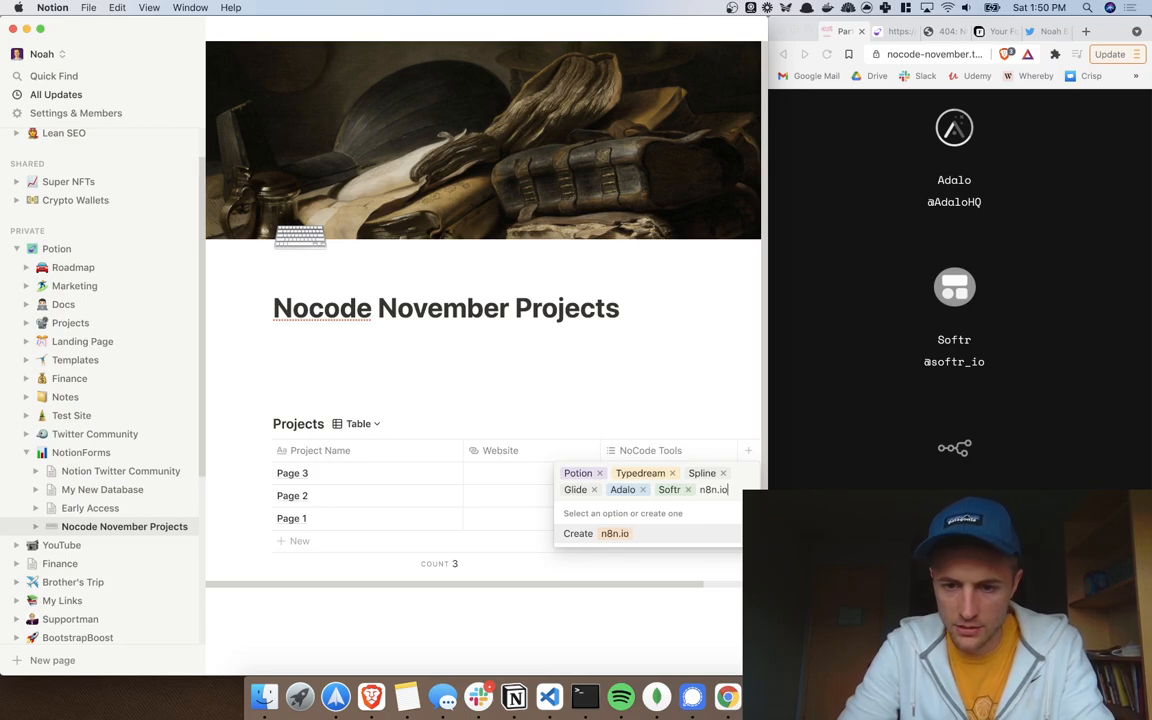
key("Return")
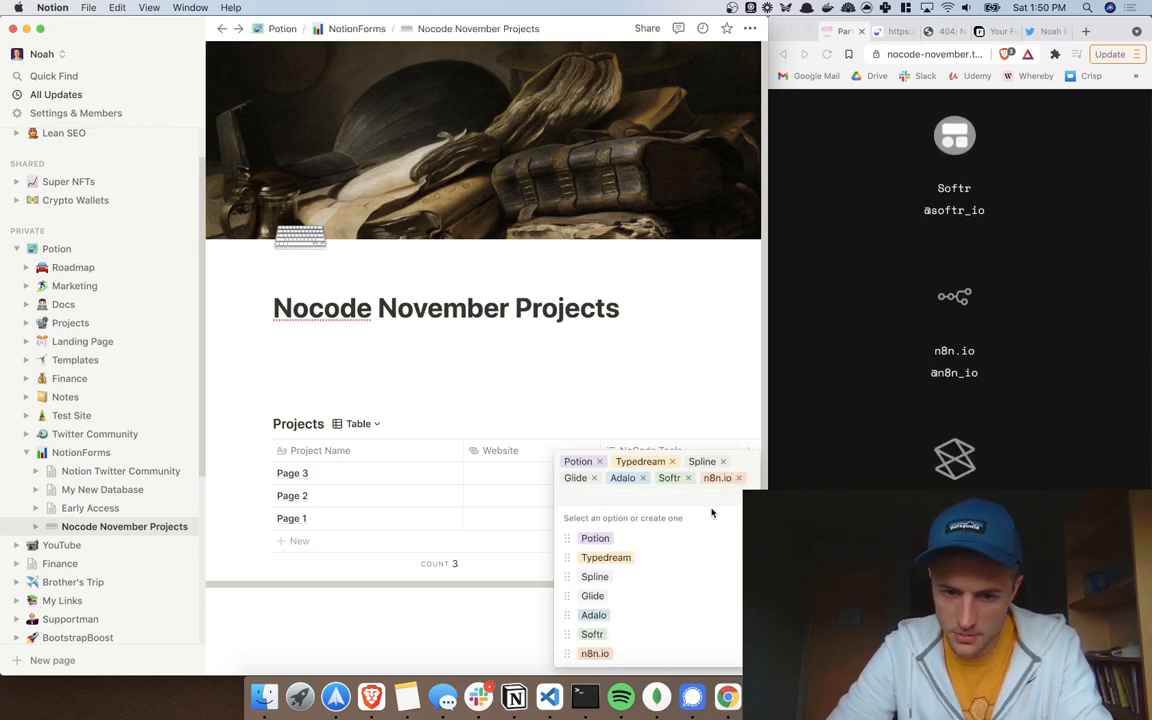
type("Stacker")
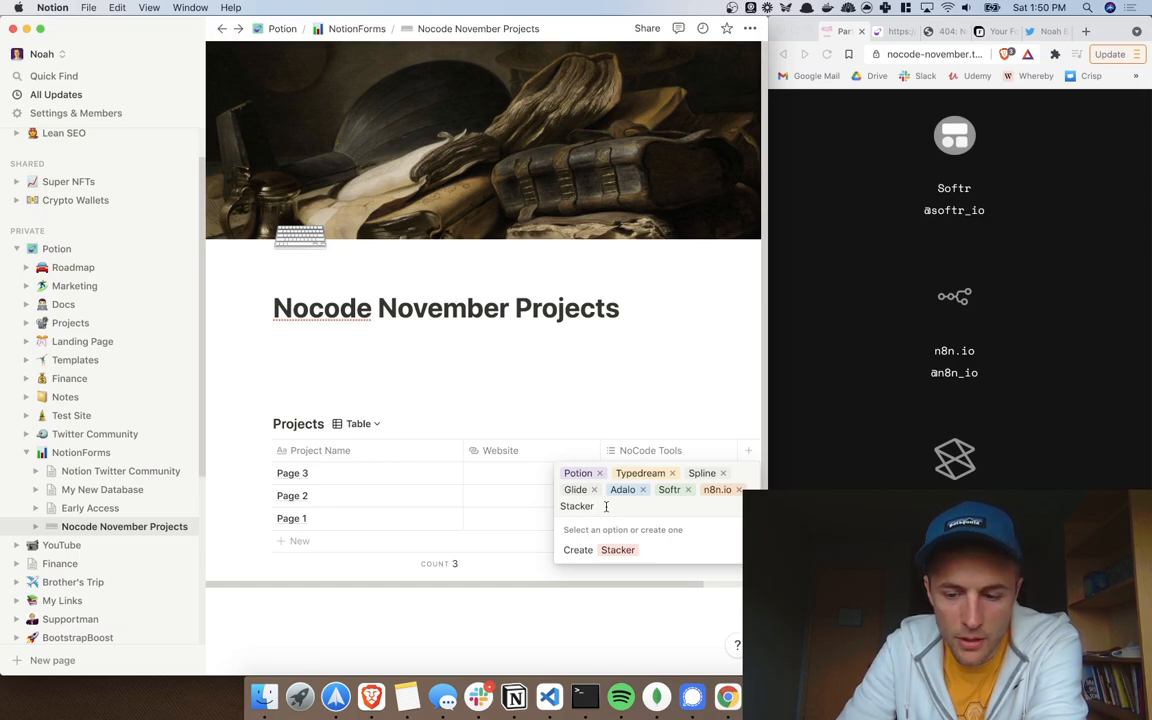
scroll(972, 490, "down", 5)
scroll(973, 489, "down", 8)
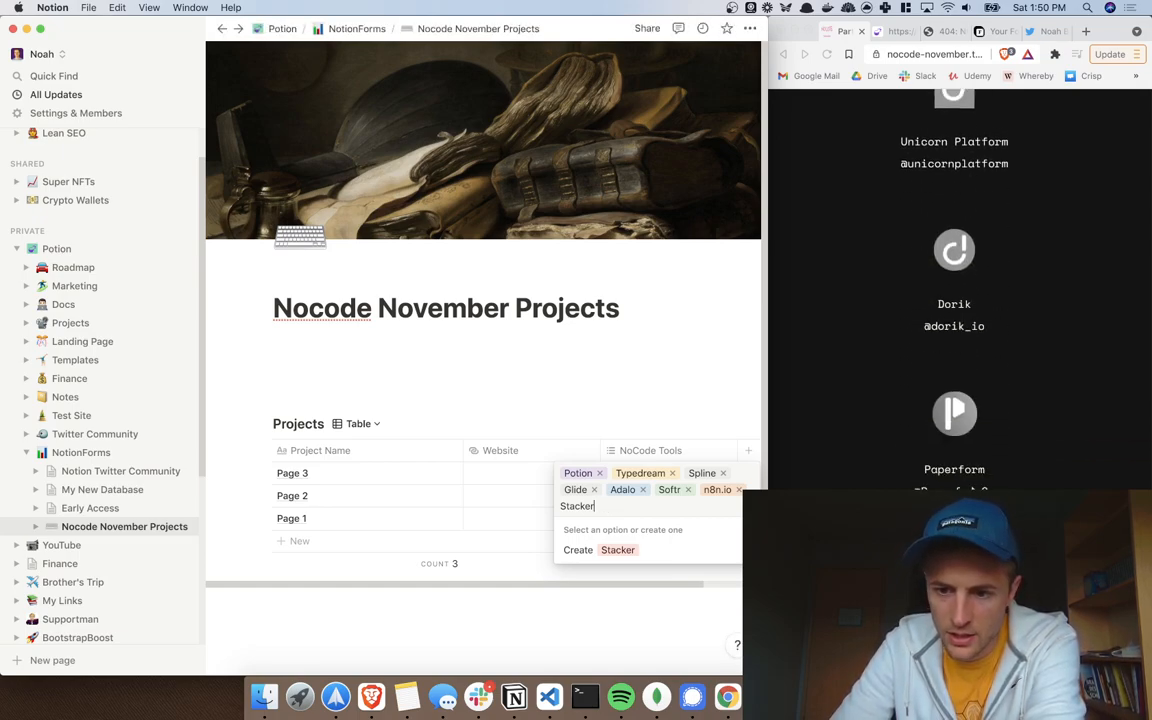
scroll(960, 380, "down", 6)
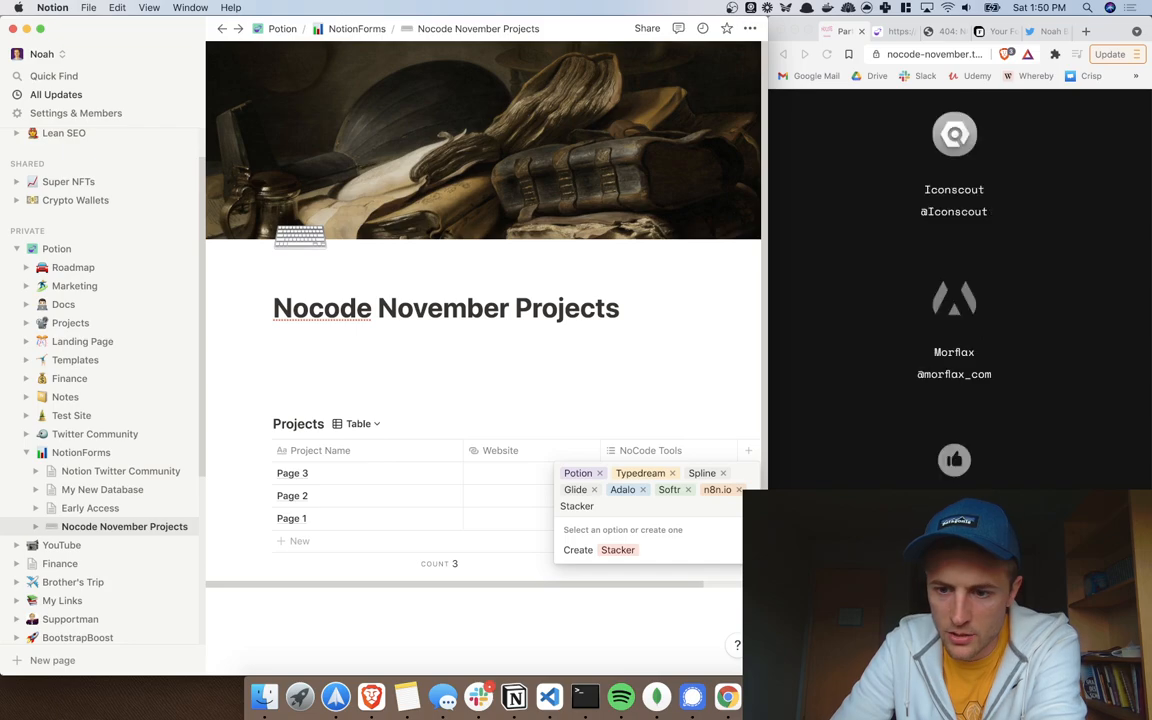
scroll(954, 300, "down", 5)
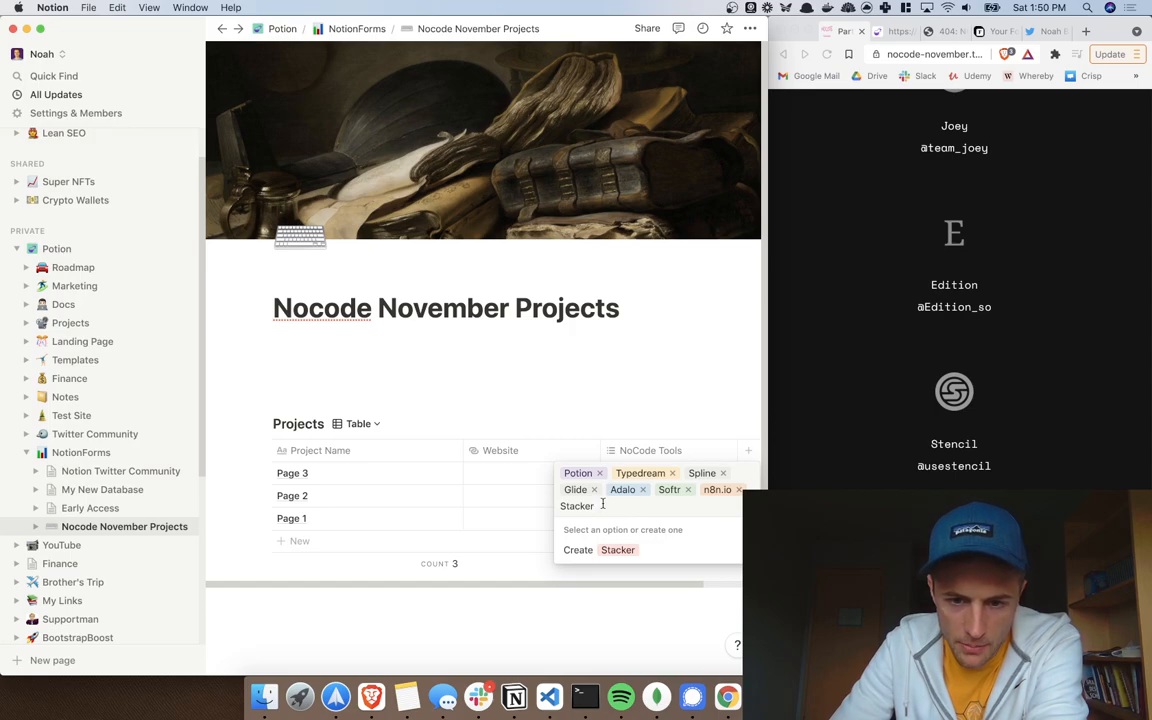
key("BackSpace")
key("BackSpace")
key("BackSpace")
key("BackSpace")
key("BackSpace")
key("BackSpace")
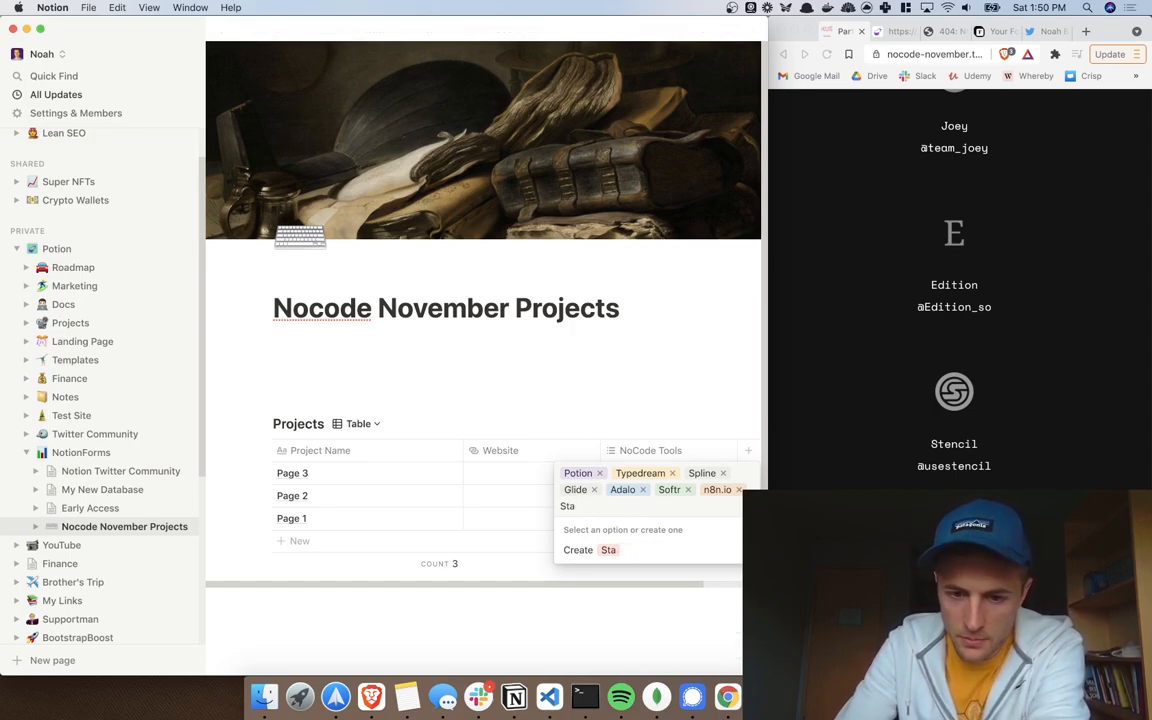
Step: Clear the unfinished entry, then create and remove a throwaway 'sdf' test tag
key("BackSpace")
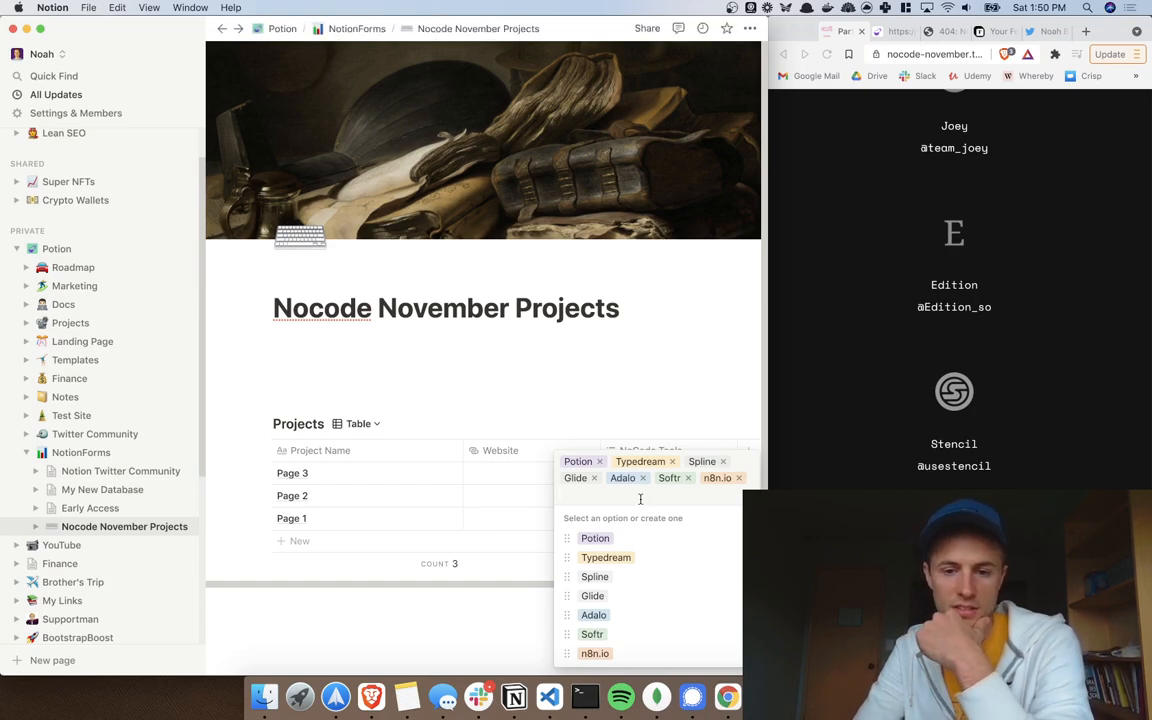
type("sdf")
key("Return")
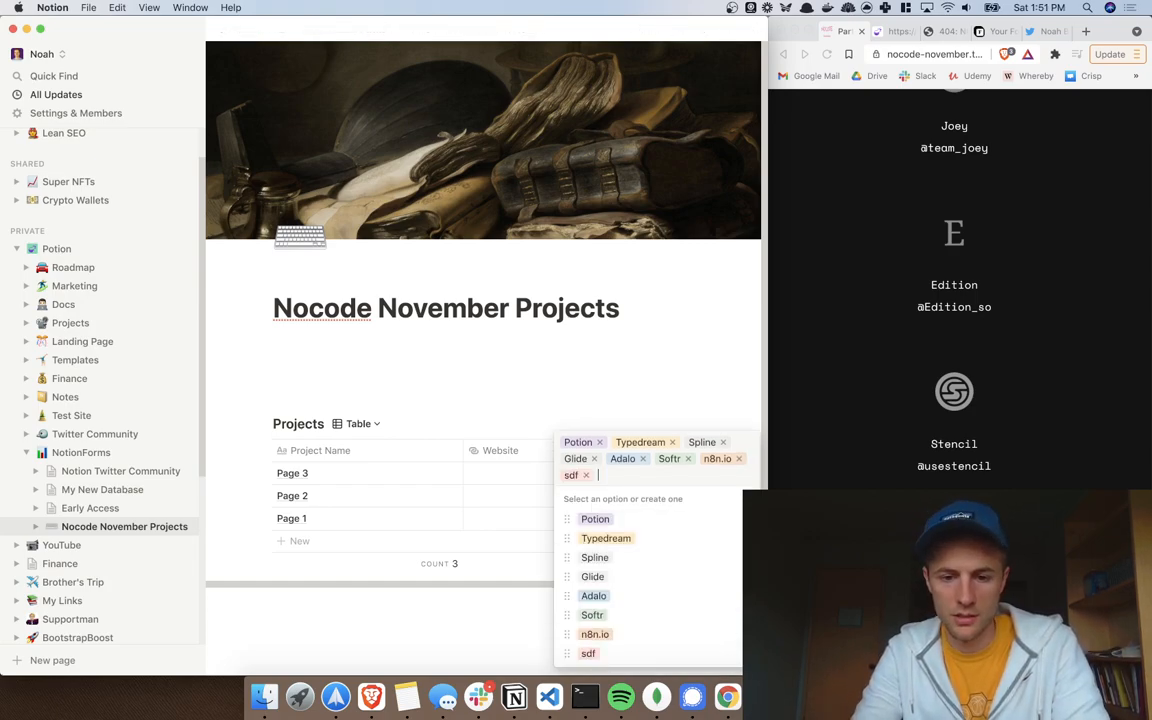
left_click(586, 476)
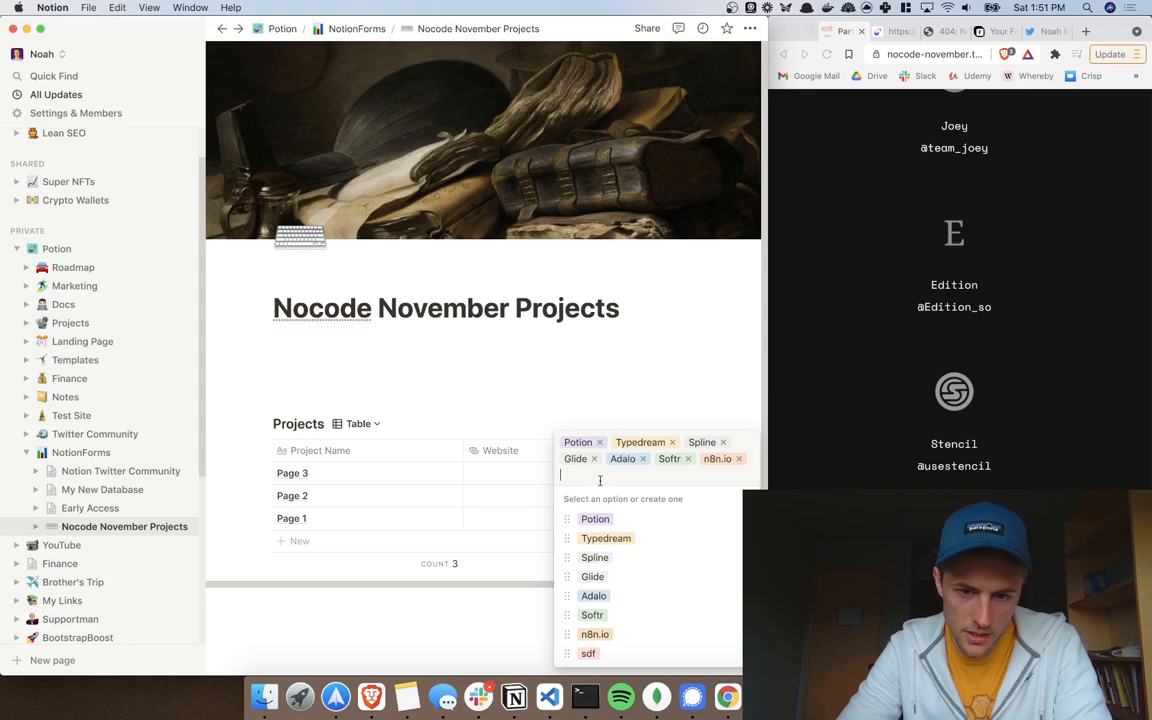
Step: Add Stacker, Alloy and Tally as NoCode Tools tags on Page 3
scroll(850, 347, "up", 15)
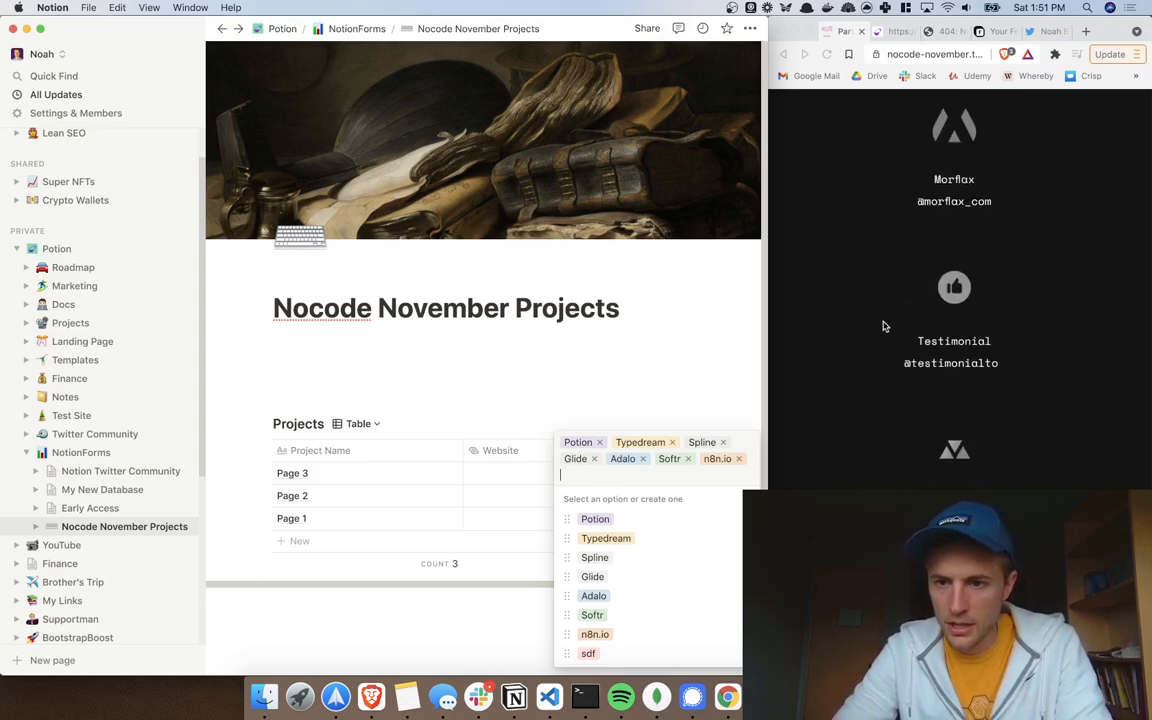
scroll(883, 326, "up", 10)
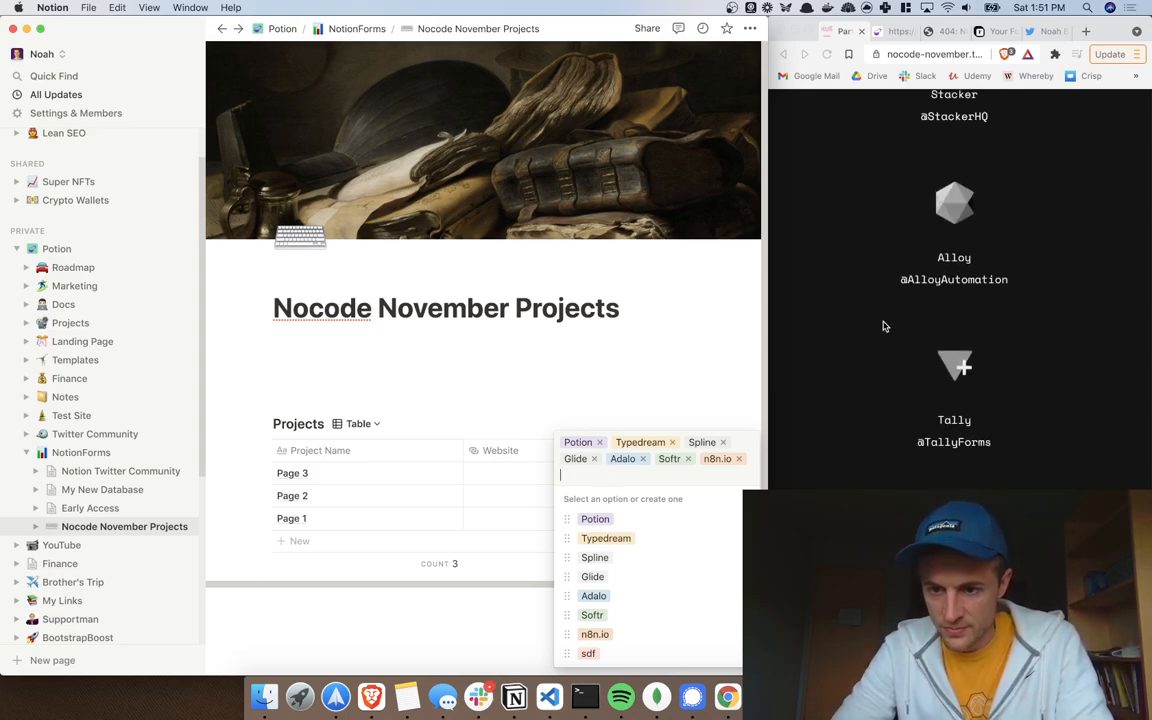
scroll(883, 326, "down", 3)
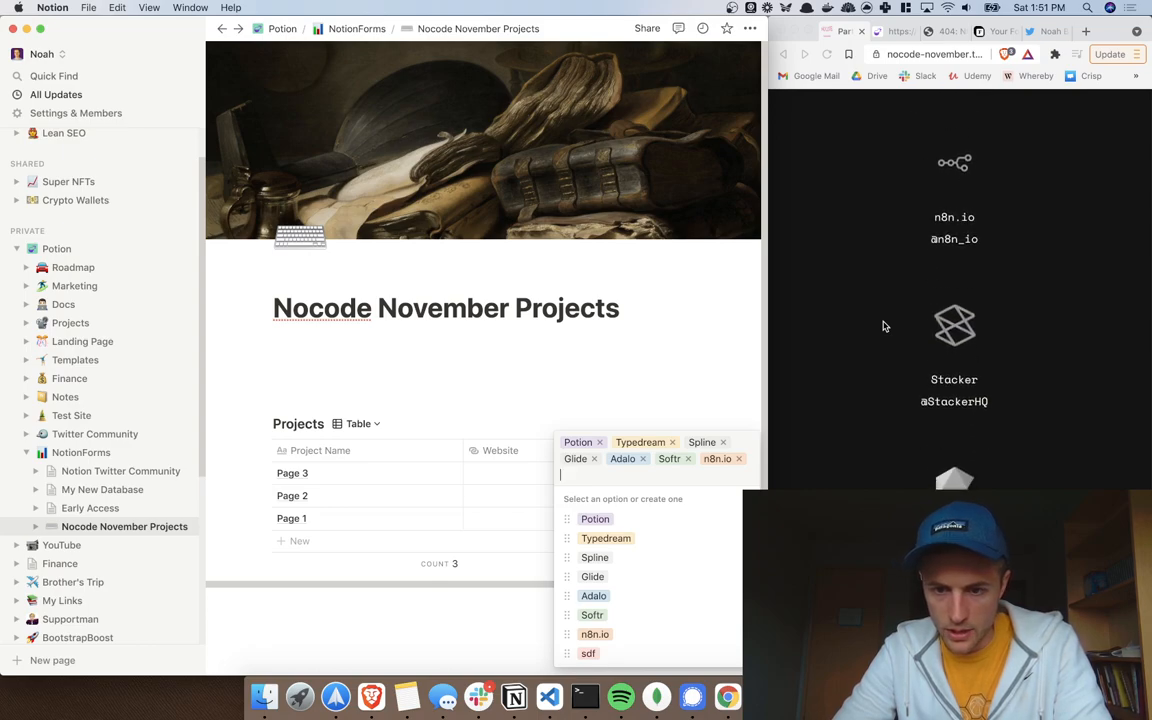
scroll(883, 326, "up", 3)
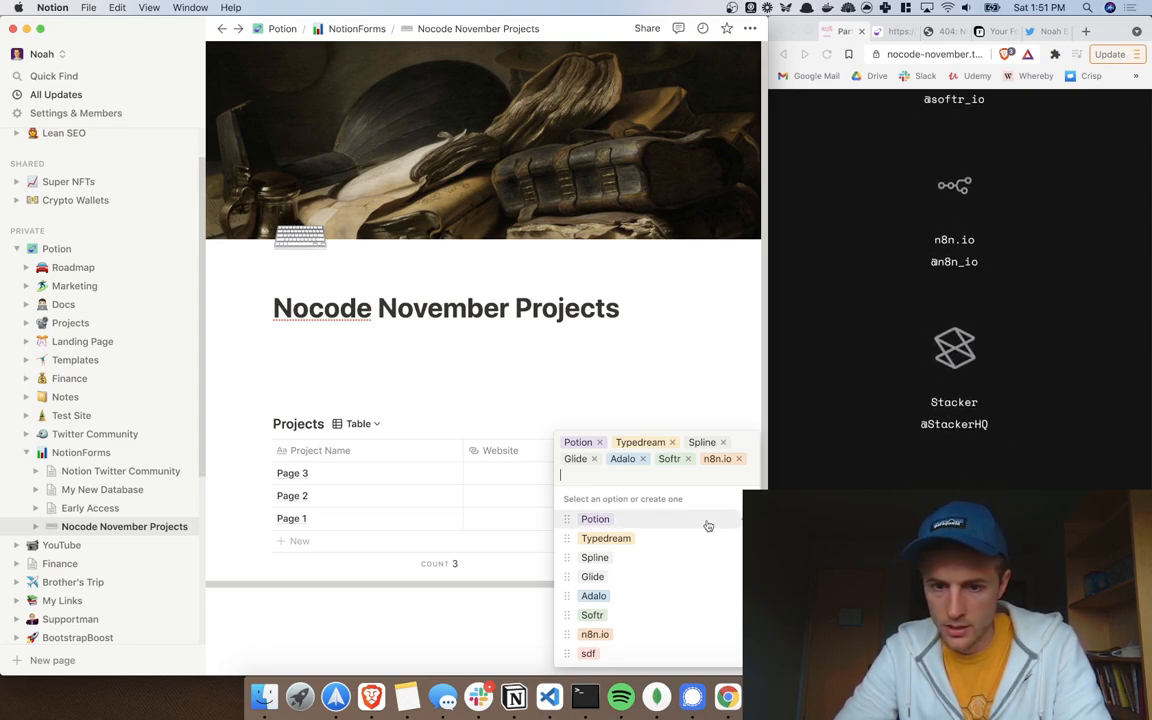
type("Stacker")
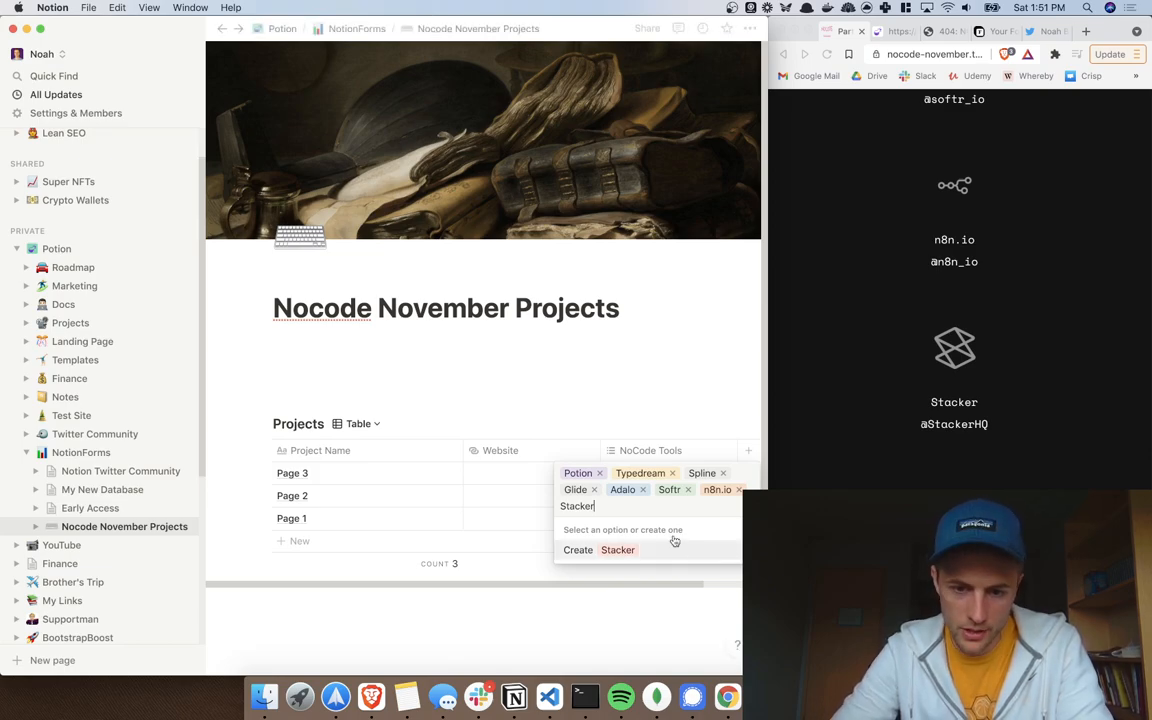
left_click(604, 550)
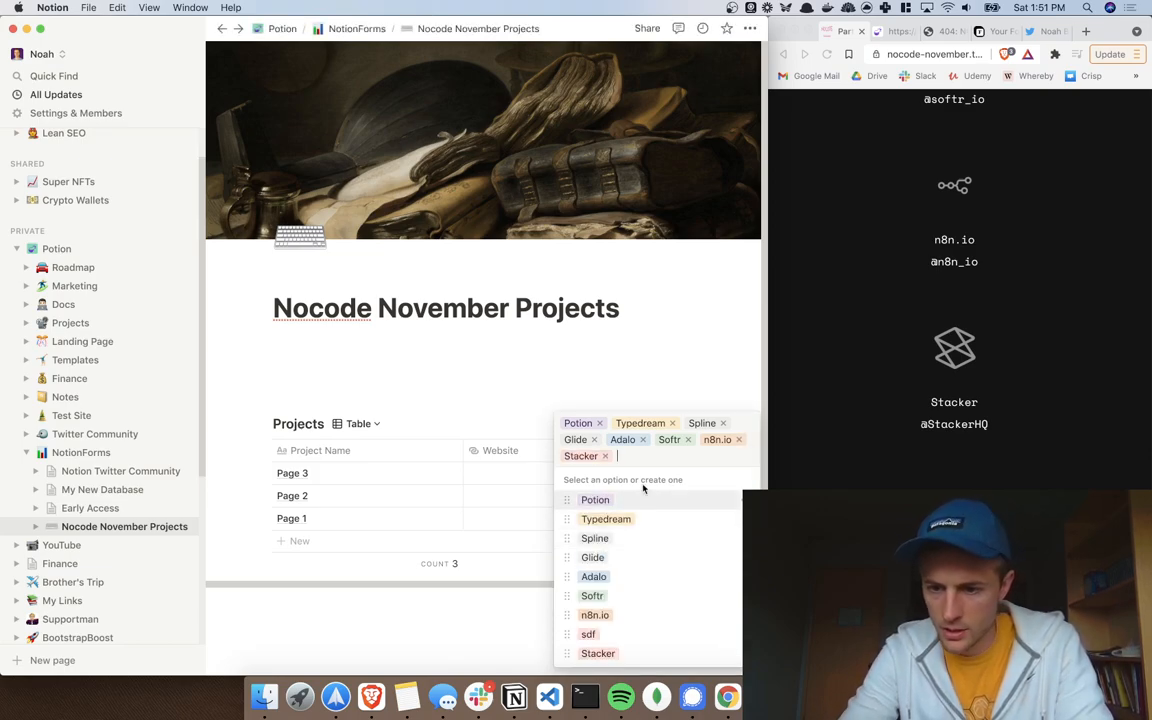
type("Ally")
type("y")
left_click(618, 550)
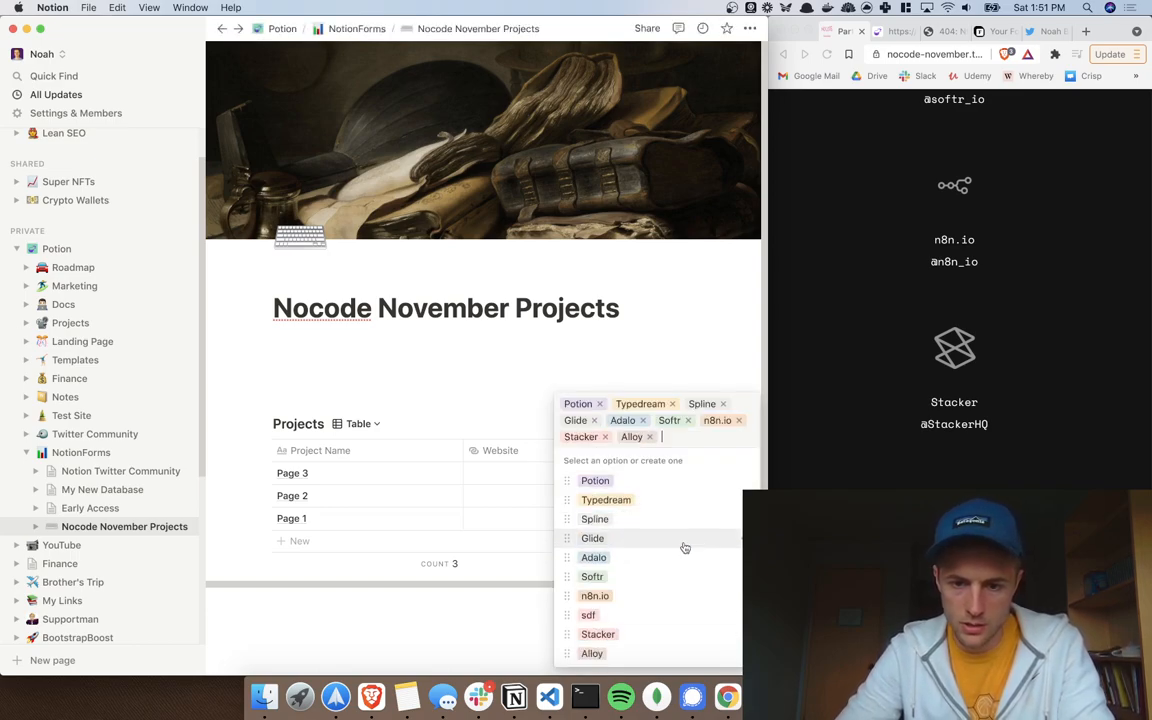
type("Tally")
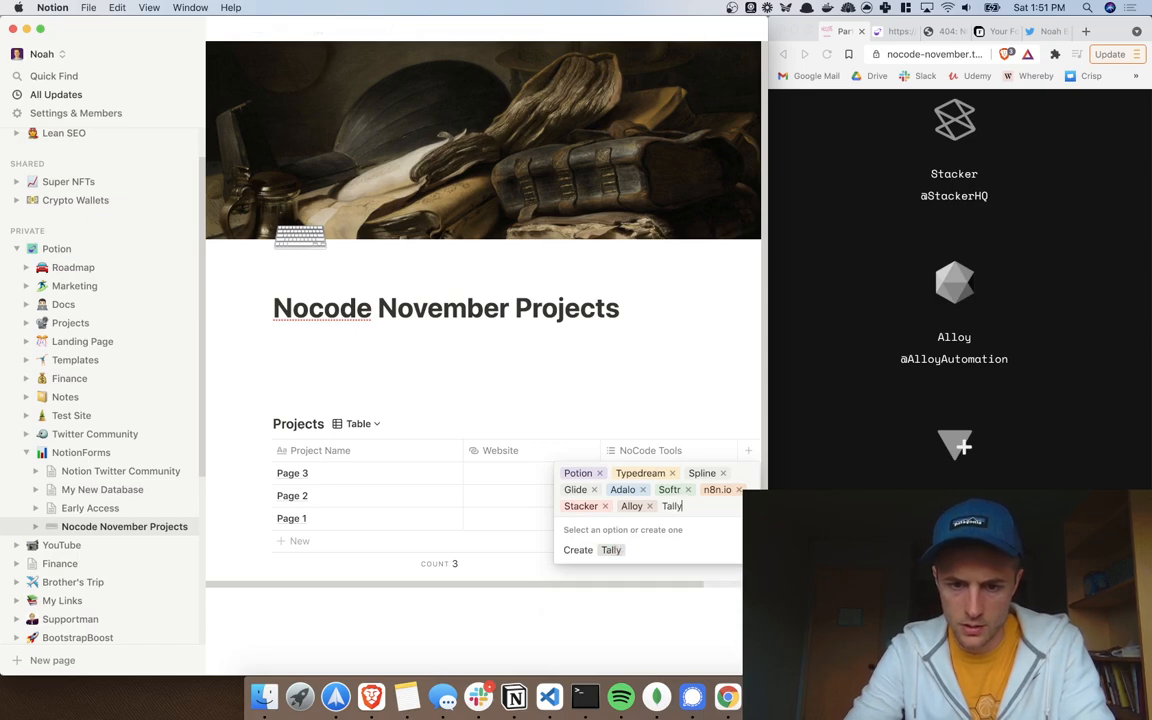
left_click(663, 552)
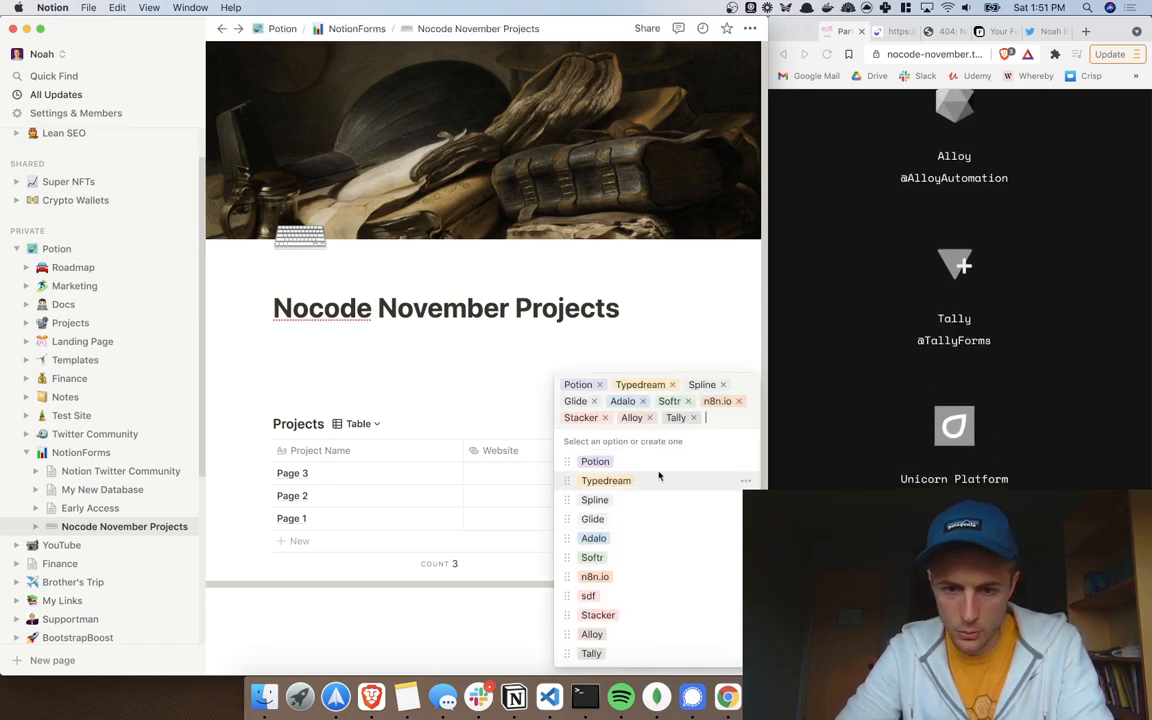
Step: Add Unicorn Platform, Dorik (replacing the misspelled Dorki) and Paperform as tags
type("Unic")
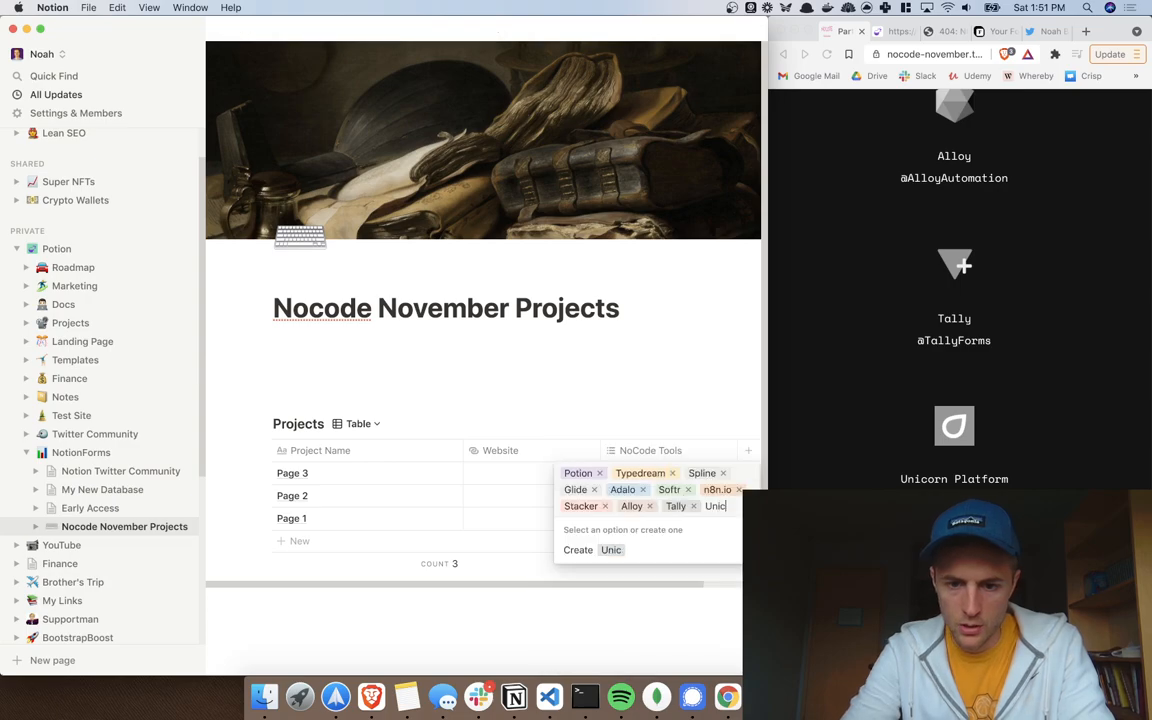
type("orn Platform")
key("Return")
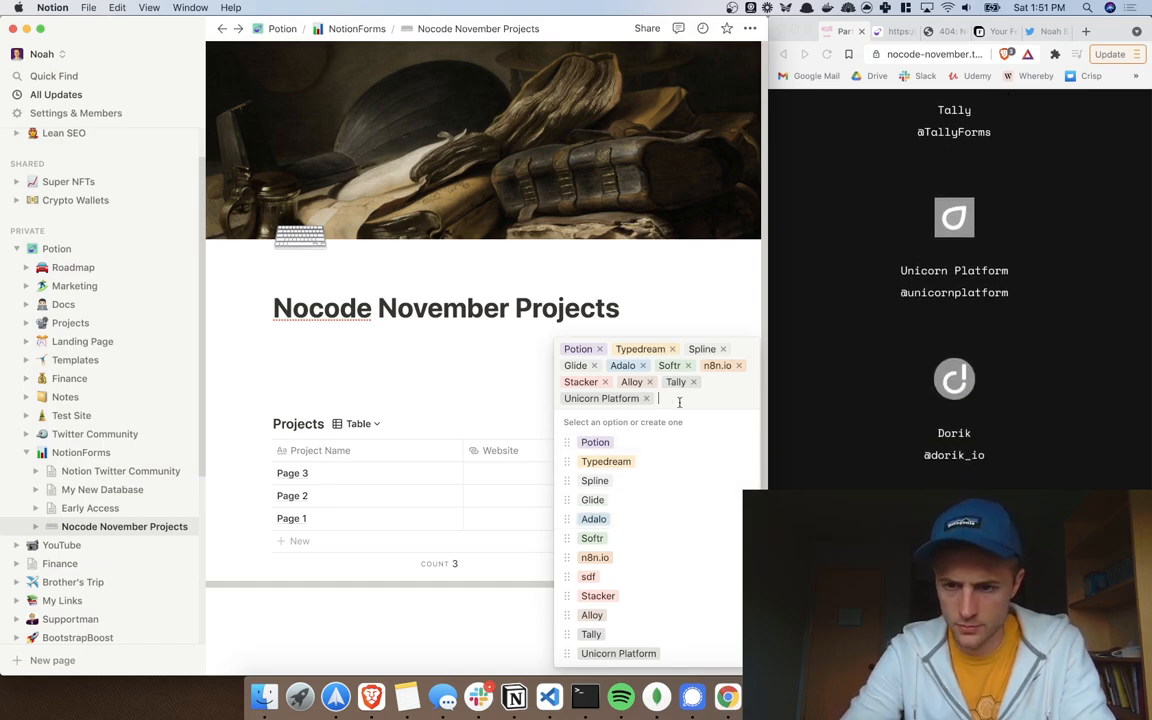
type("Dorki")
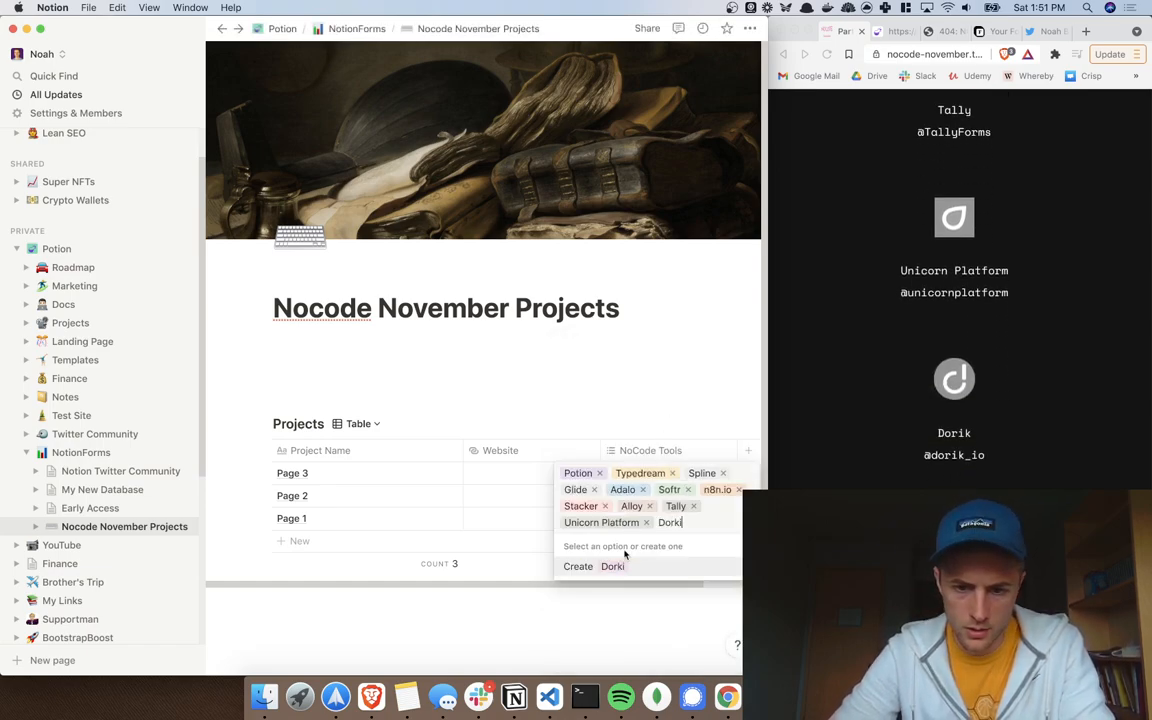
key("Return")
key("BackSpace")
type("Dorik")
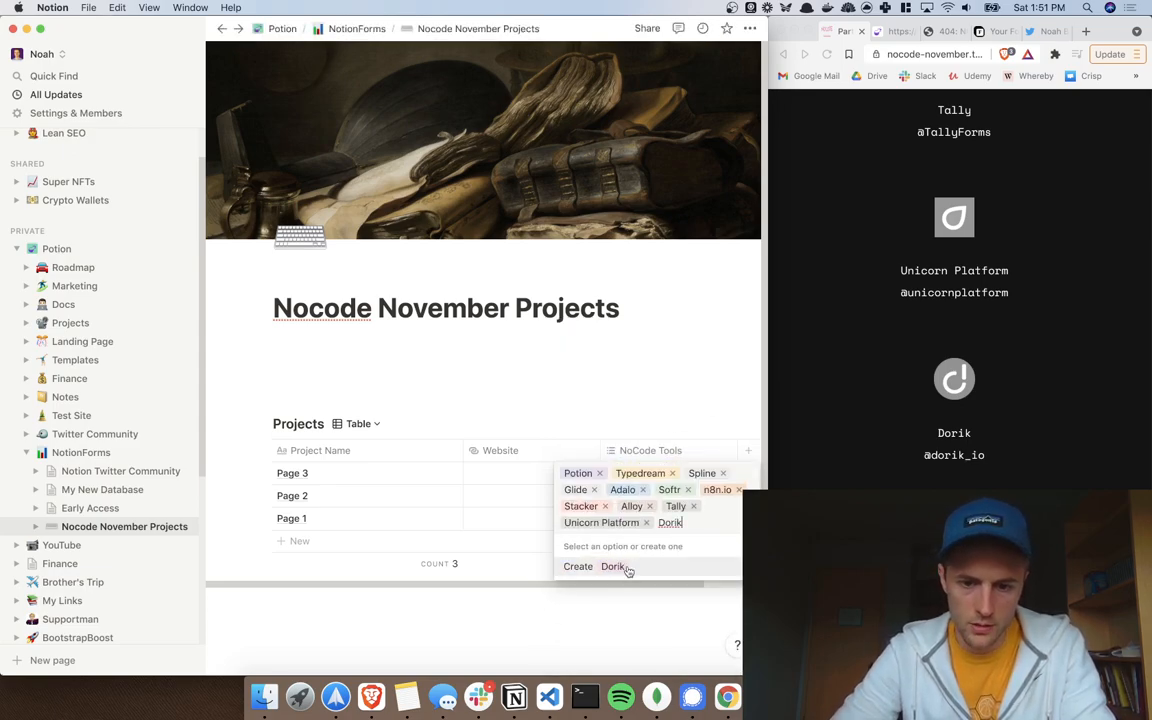
left_click(612, 567)
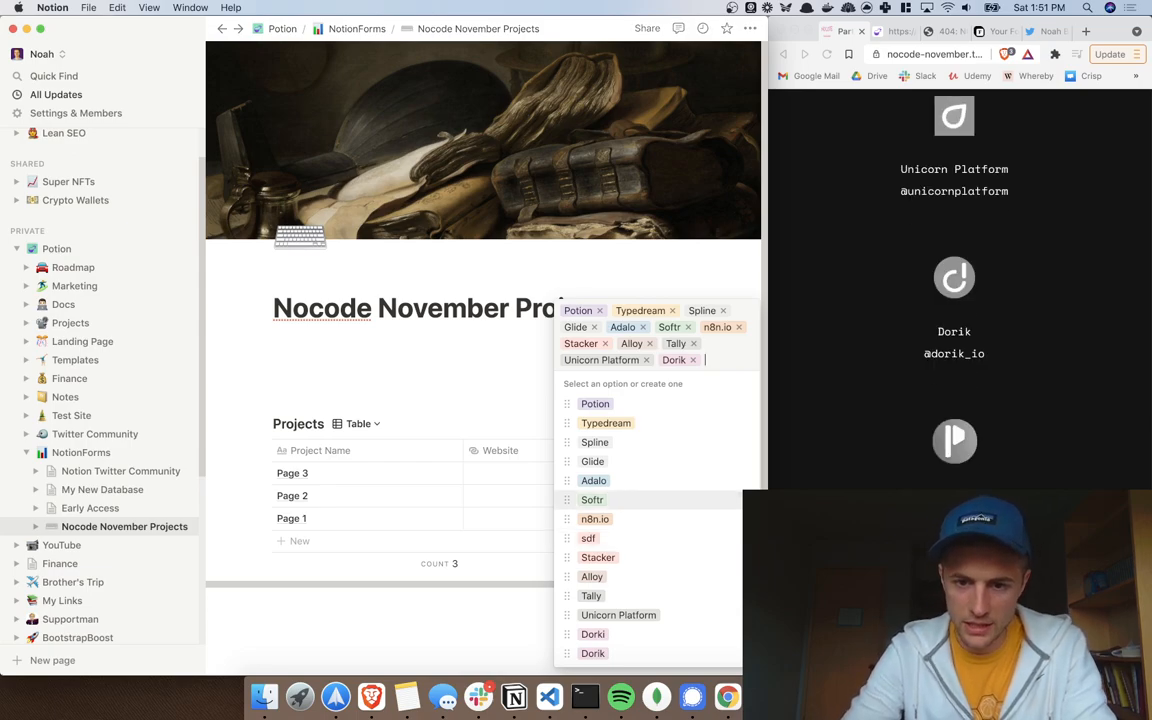
type("Paperform")
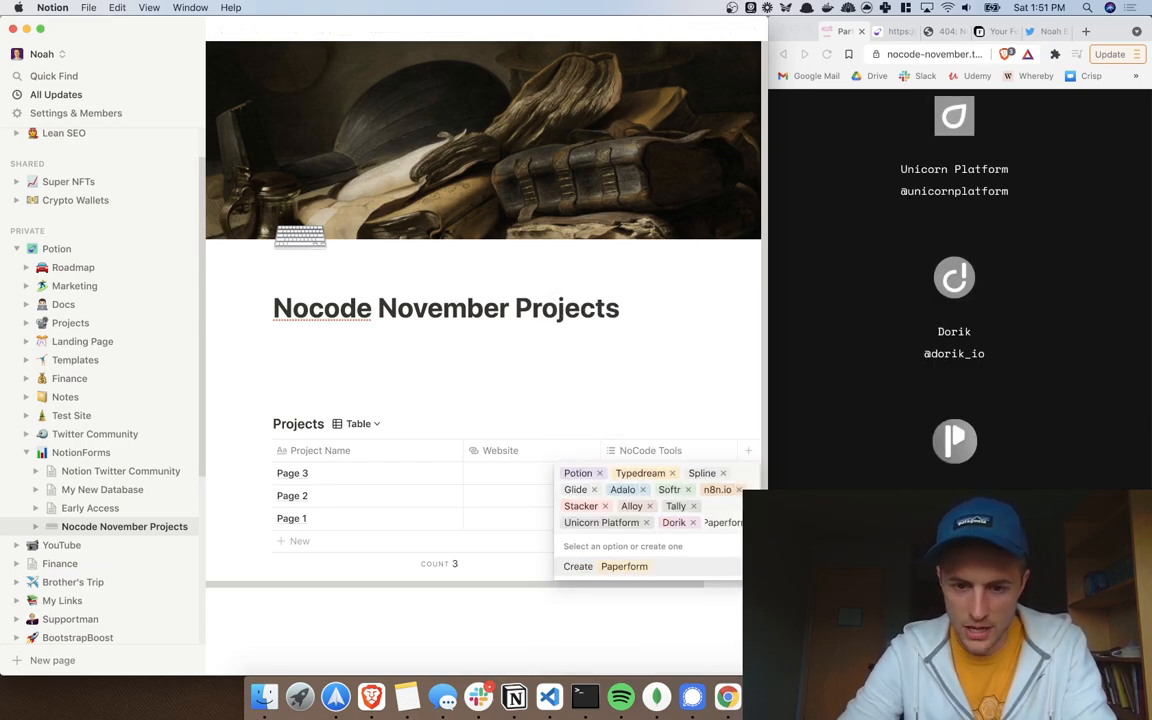
left_click(648, 568)
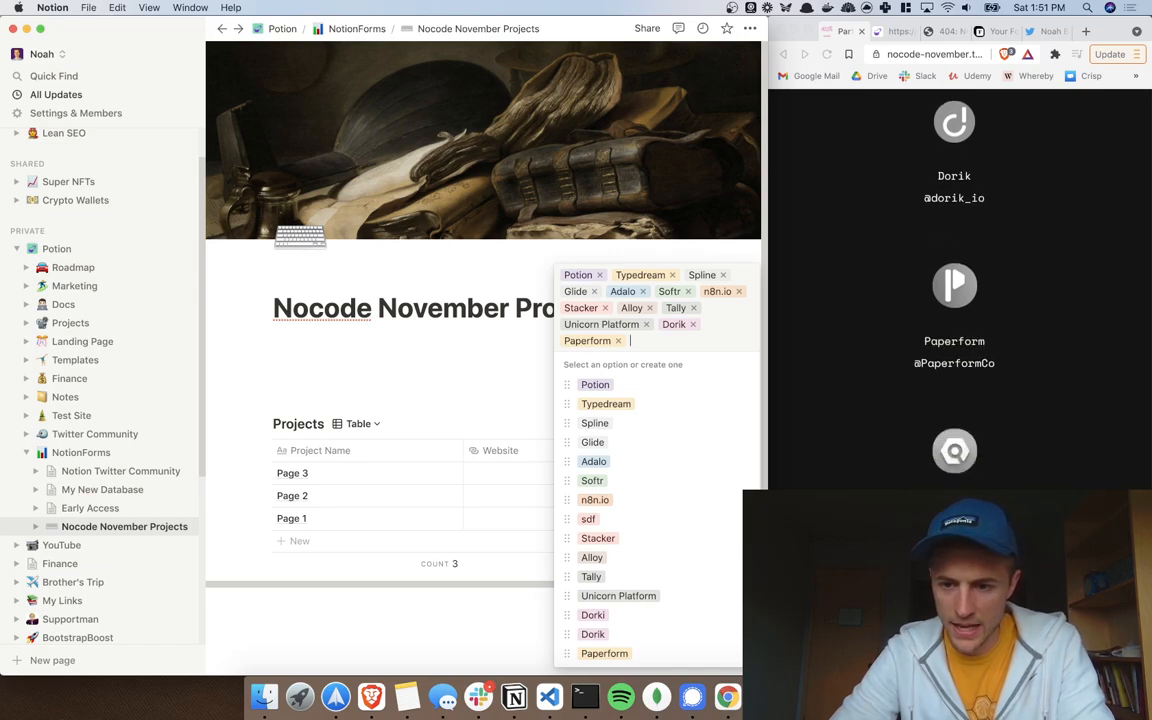
Step: Add Iconscout, Morflax, Testimonial and MDX.one as NoCode Tools tags
type("Icon")
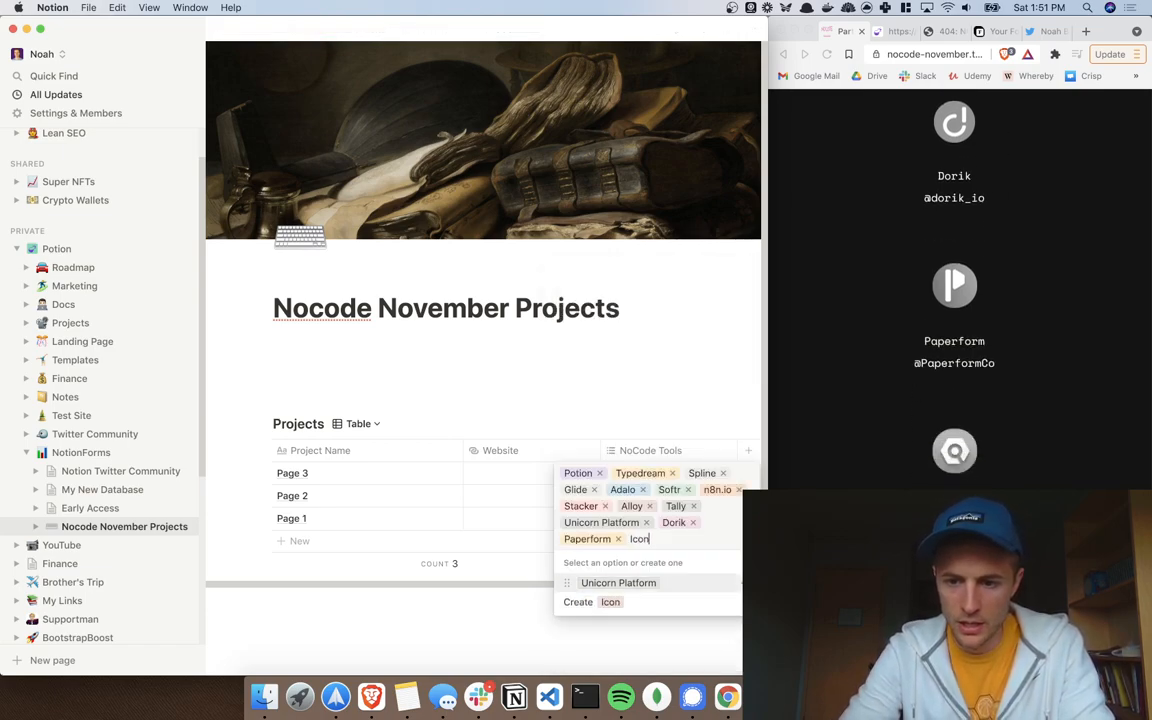
type("scout")
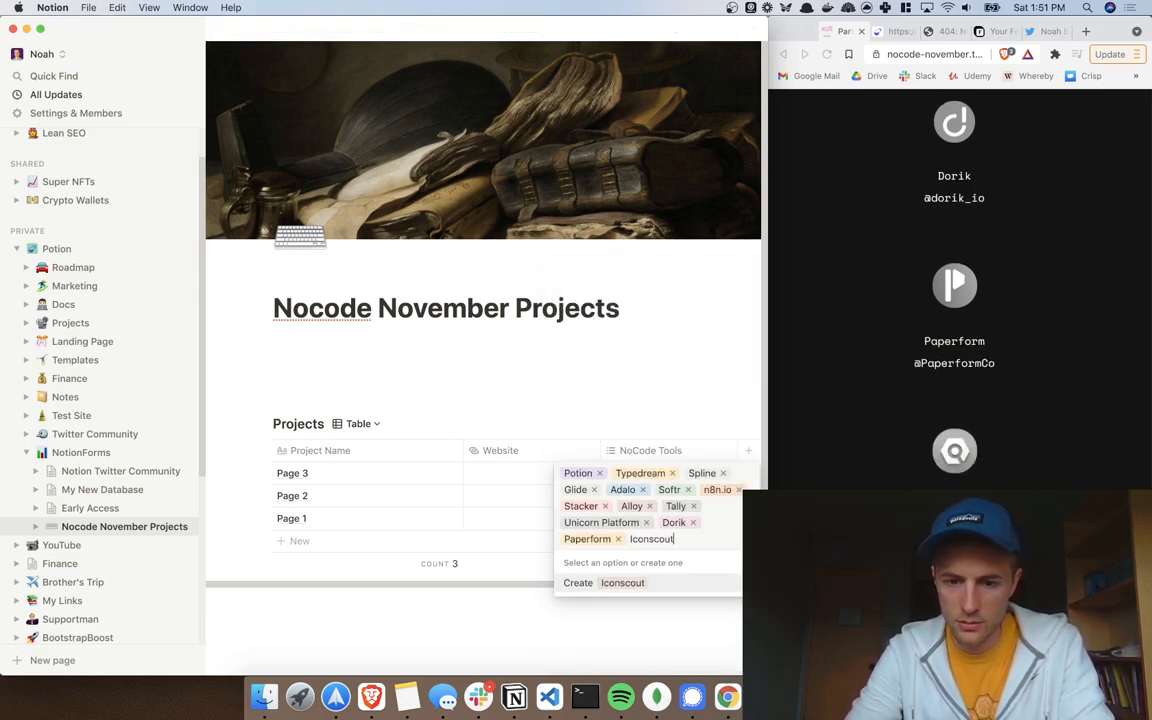
left_click(645, 584)
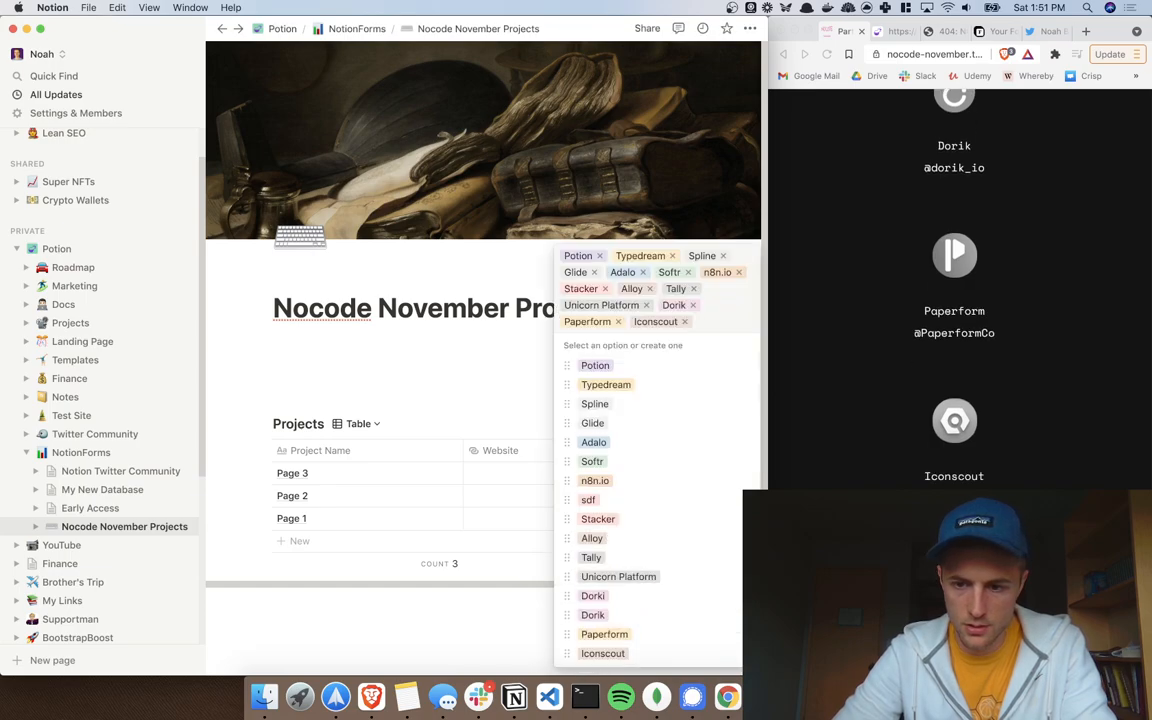
type("Morflax")
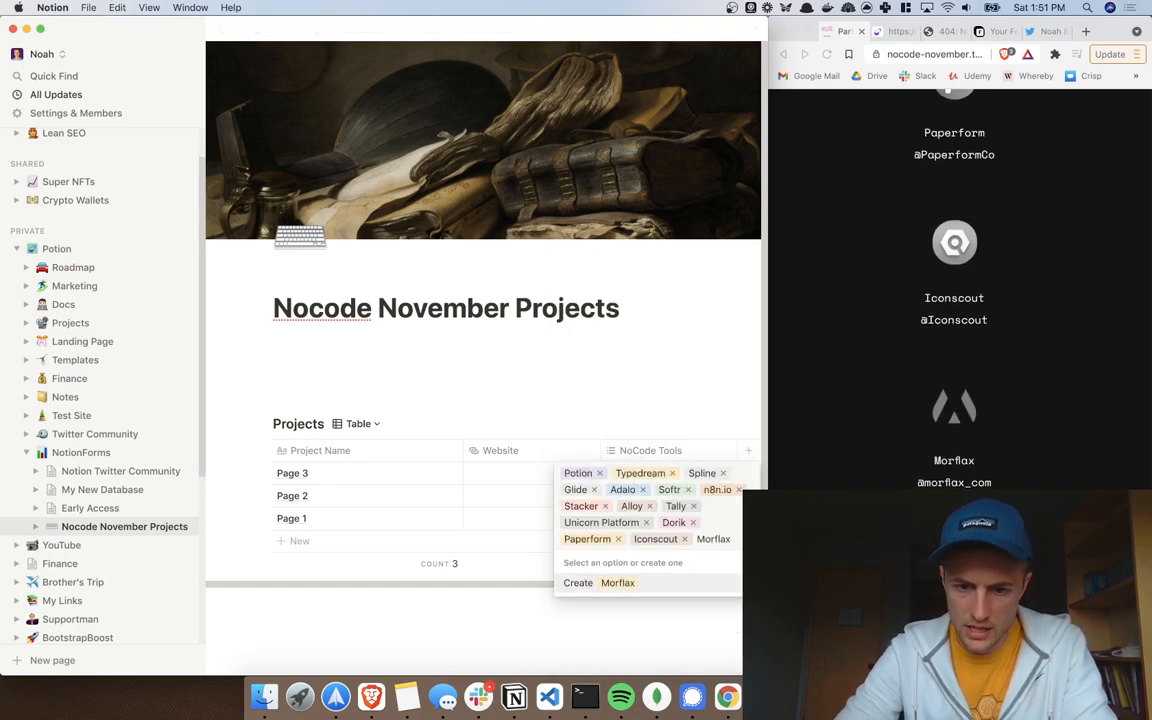
left_click(694, 583)
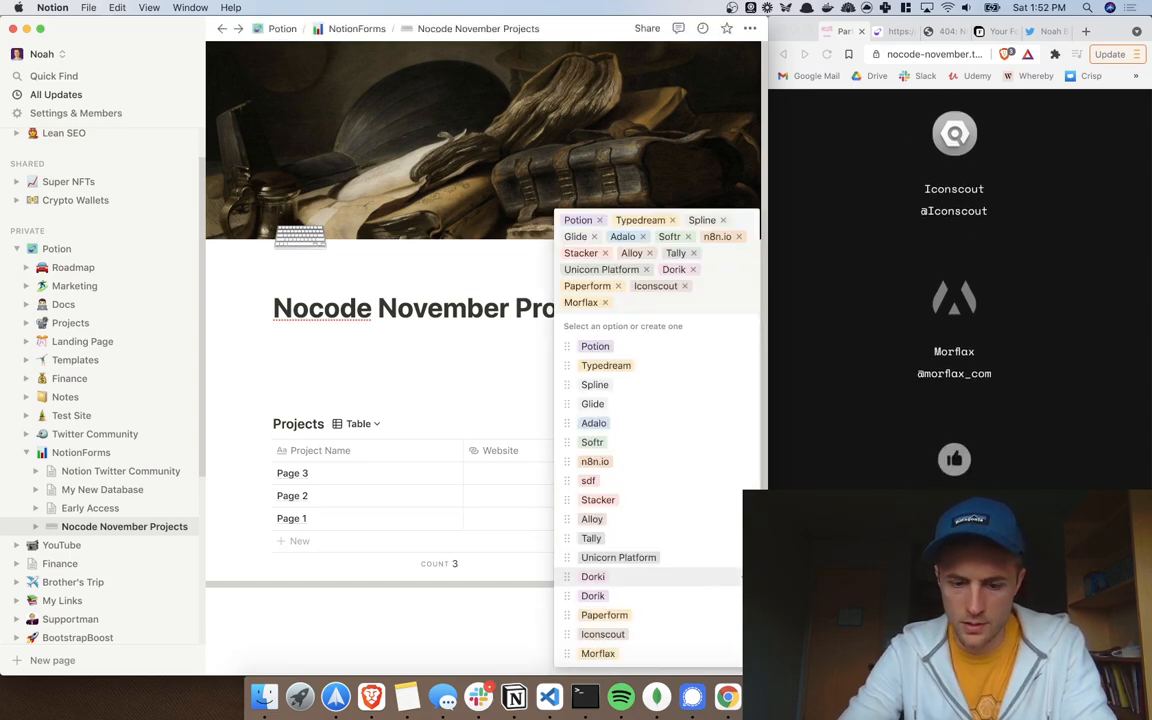
type("Testimoin")
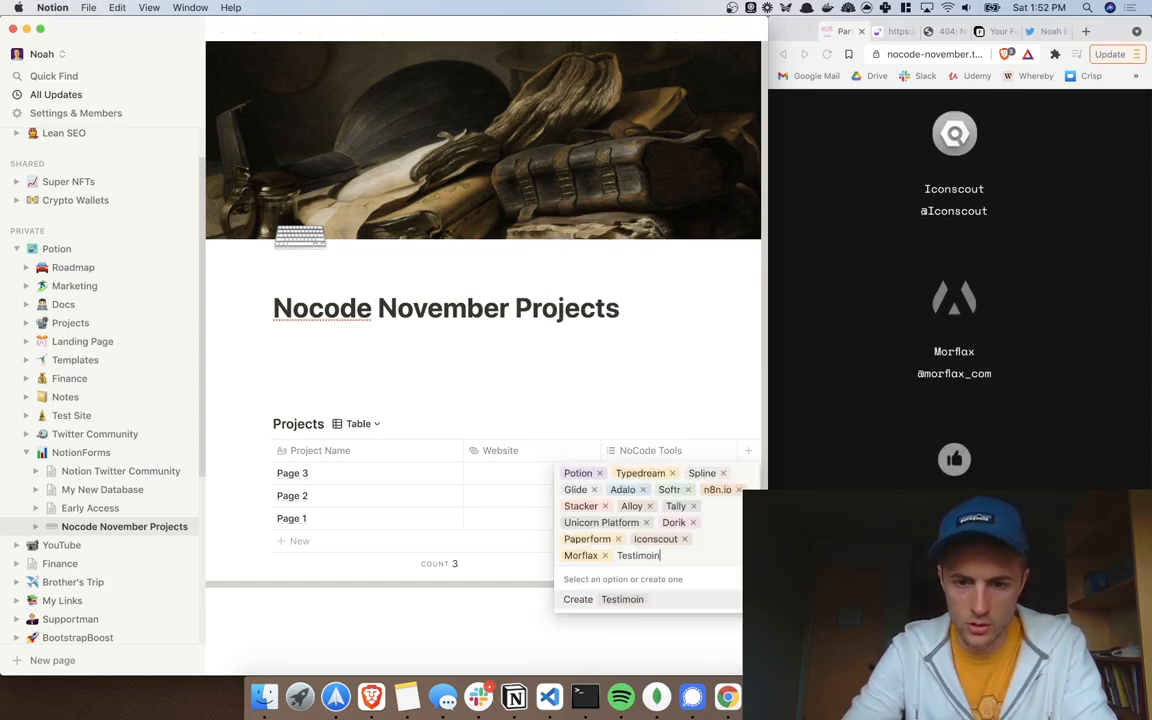
key("BackSpace")
key("BackSpace")
type("nia")
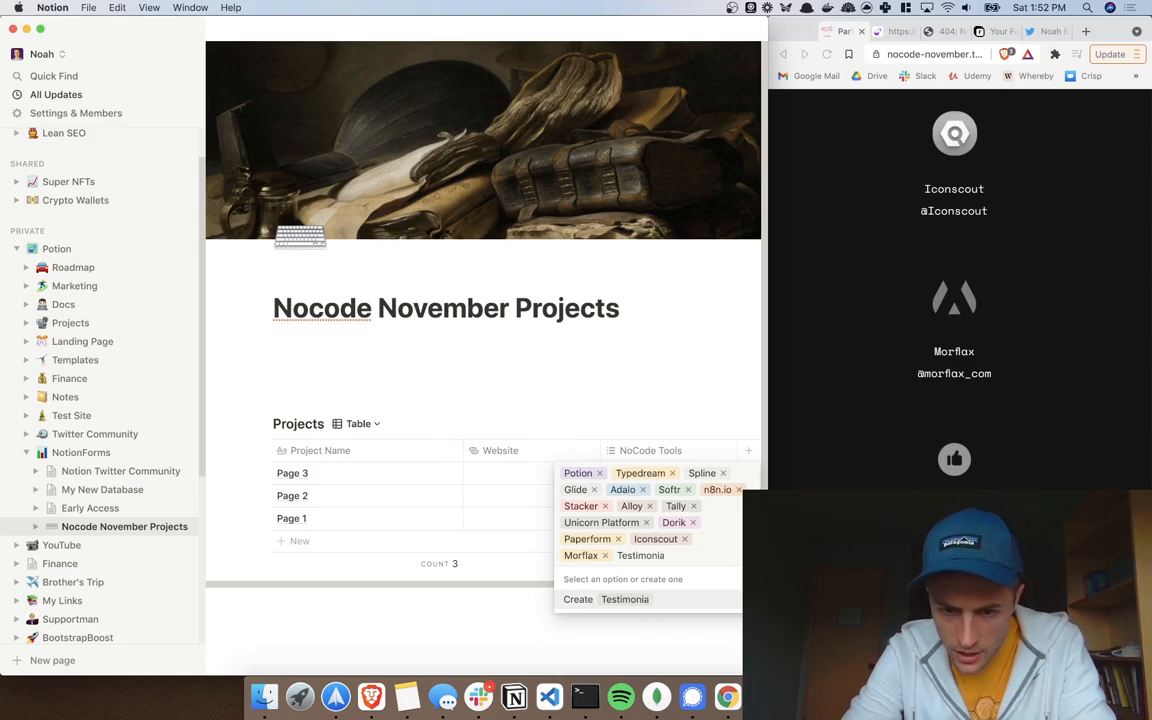
type("ial")
key("Return")
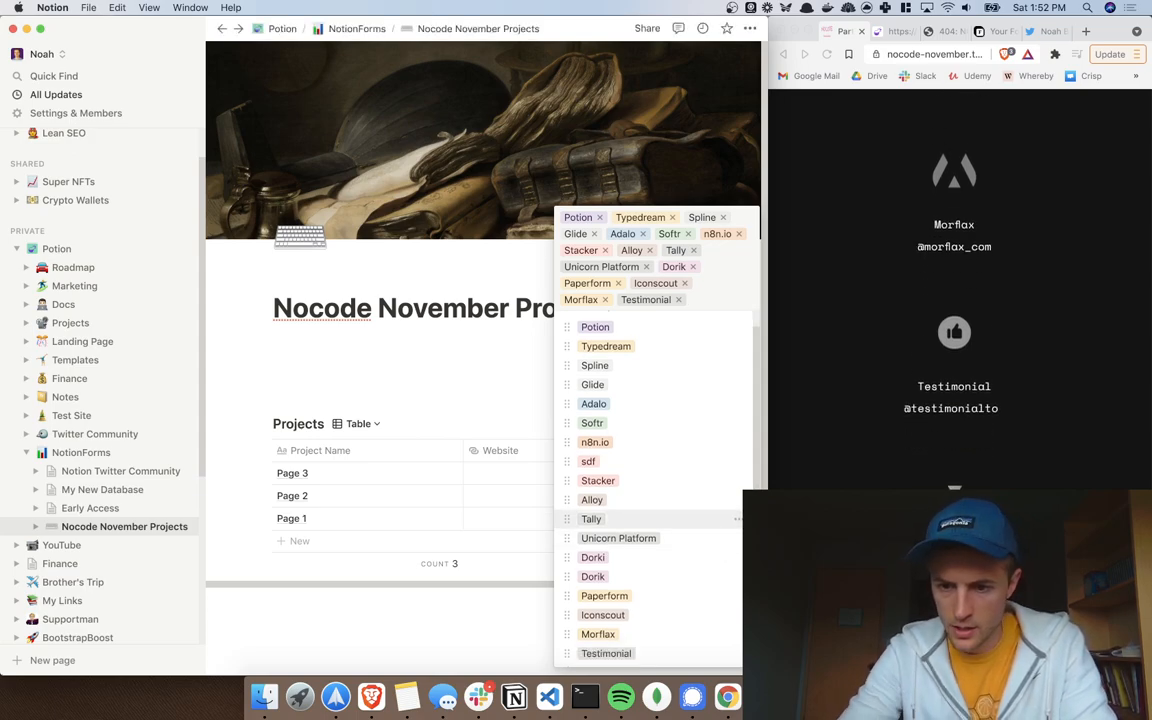
type("MDX.one")
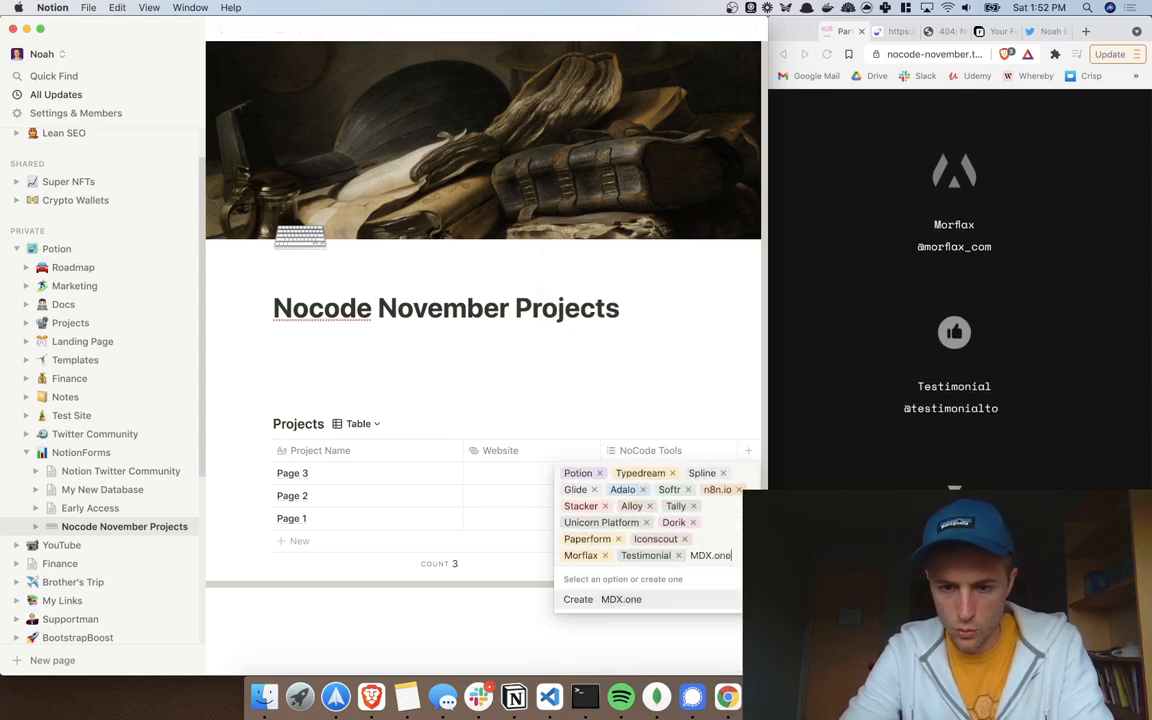
key("Return")
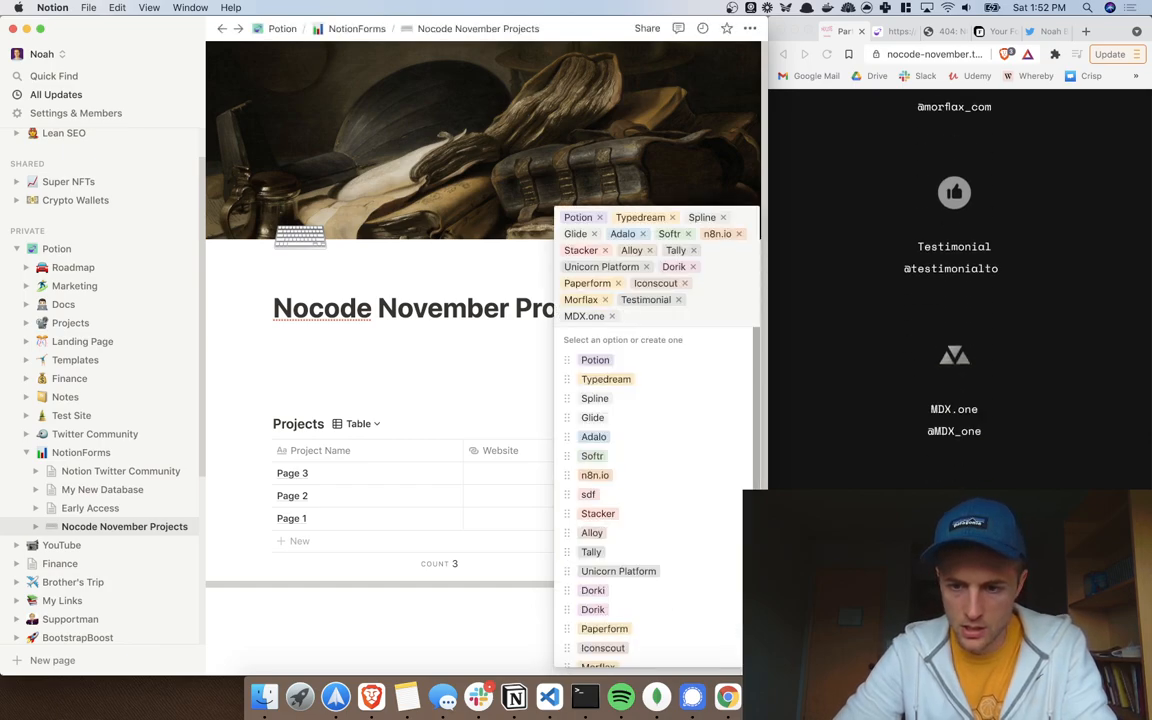
Step: Add Joey, Edition, Stencil and Founders' Book as NoCode Tools tags
type("Joey")
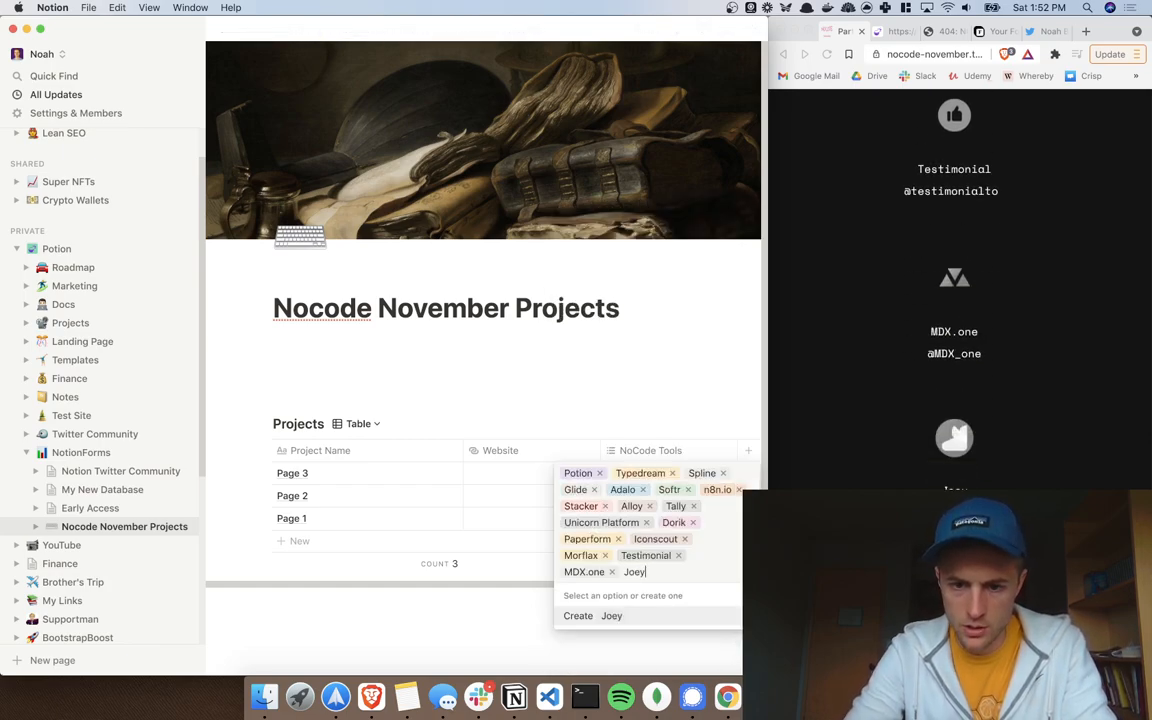
left_click(610, 616)
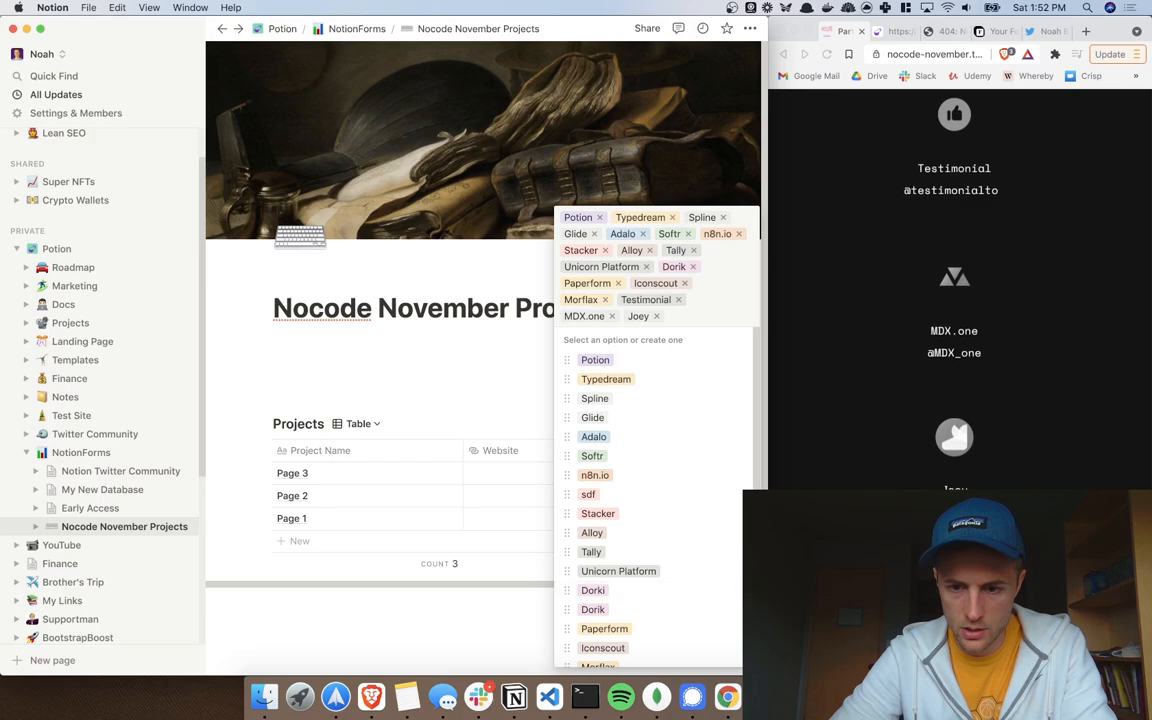
type("Ed")
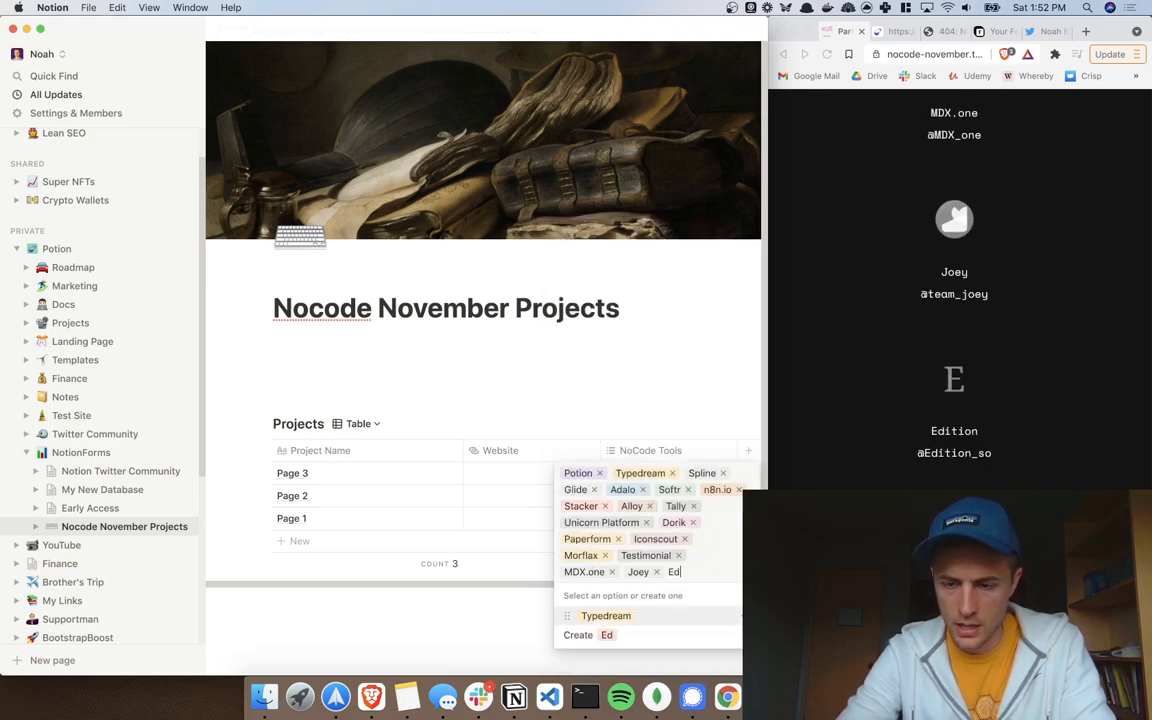
type("ition")
key("Return")
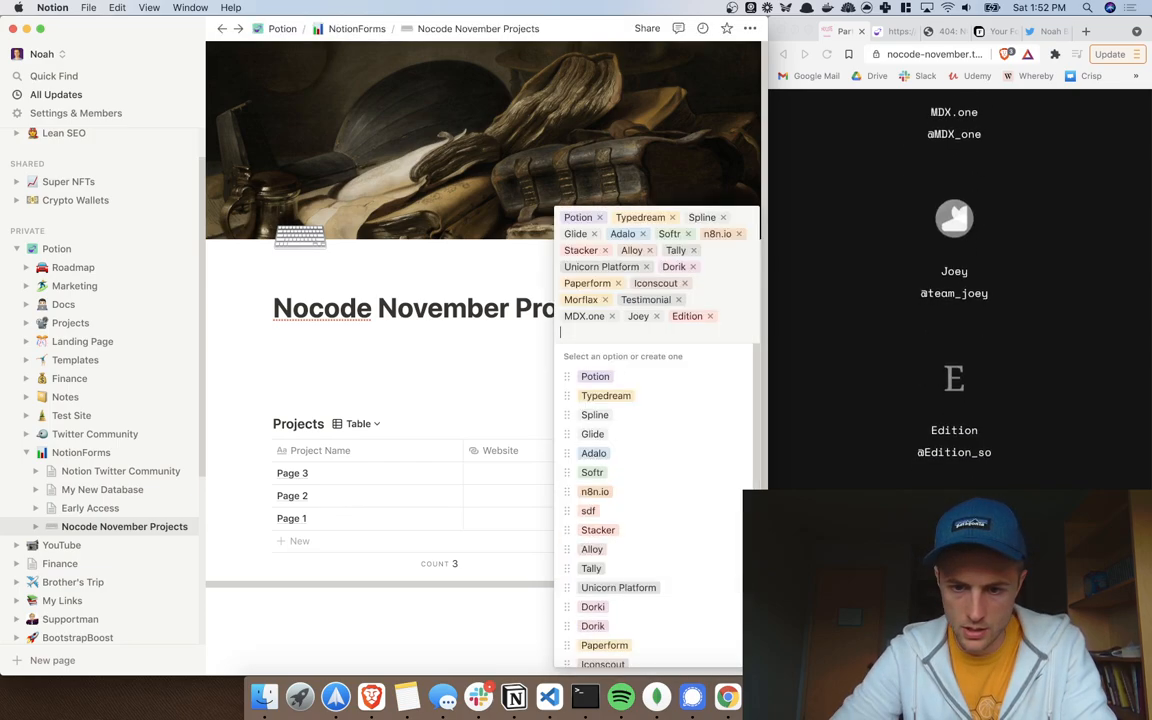
type("Stencil")
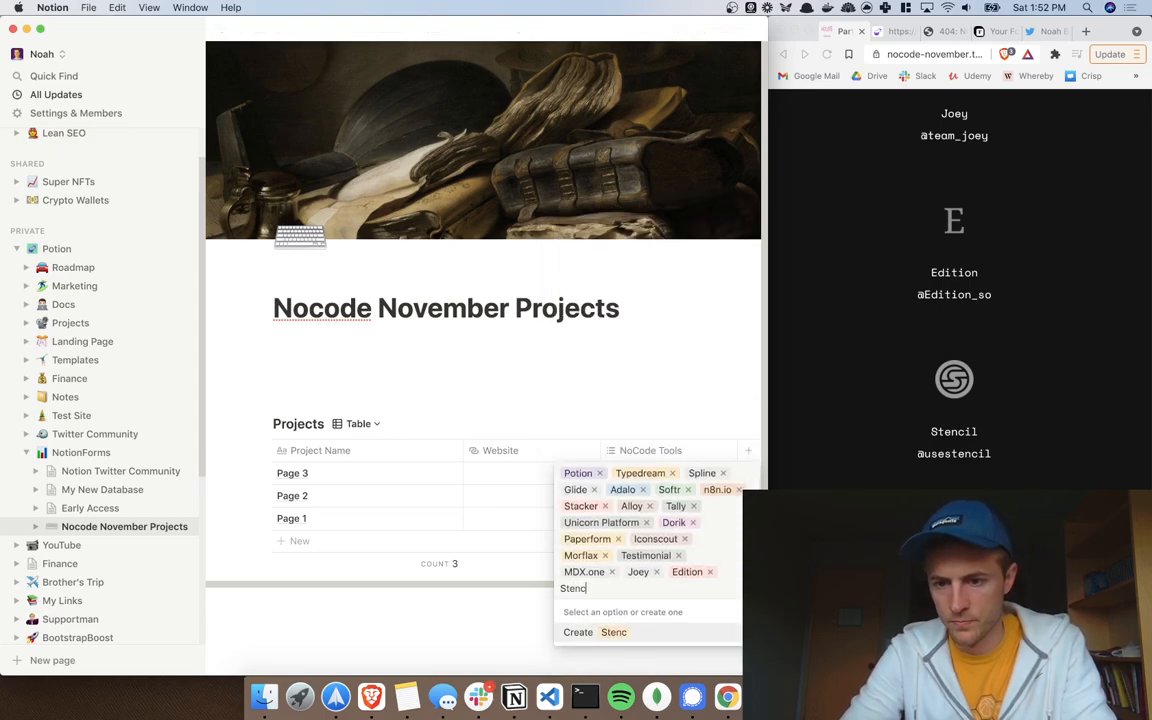
left_click(694, 633)
scroll(956, 300, "down", 2)
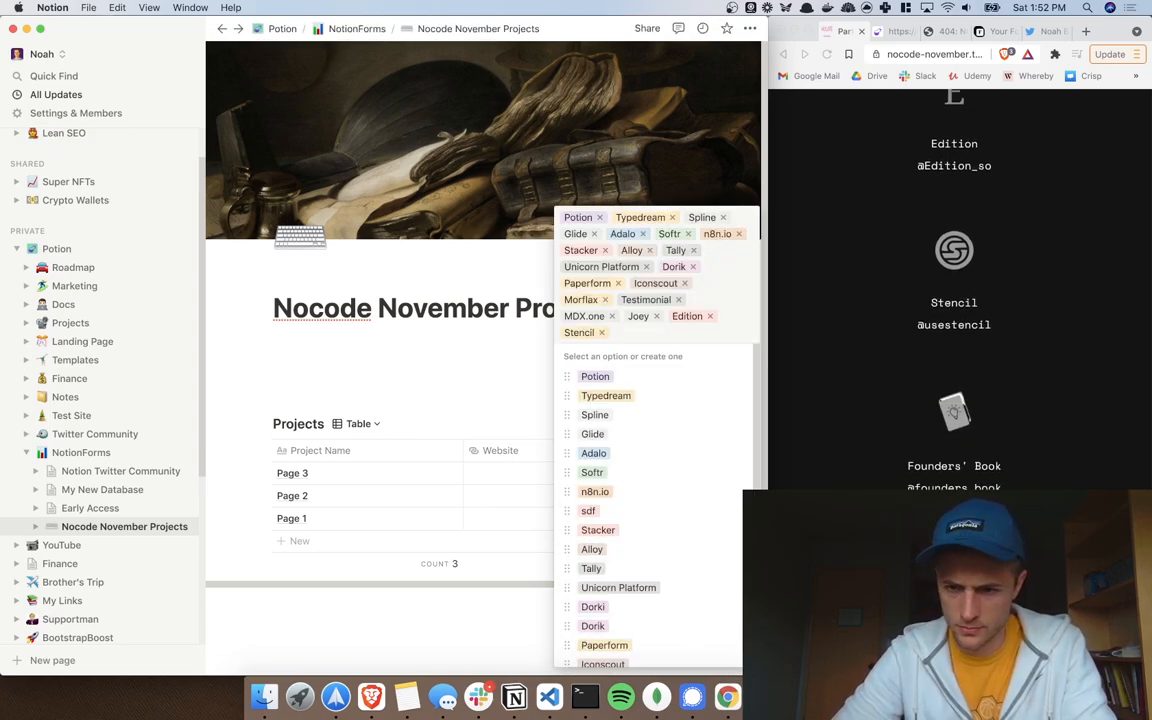
scroll(700, 450, "down", 3)
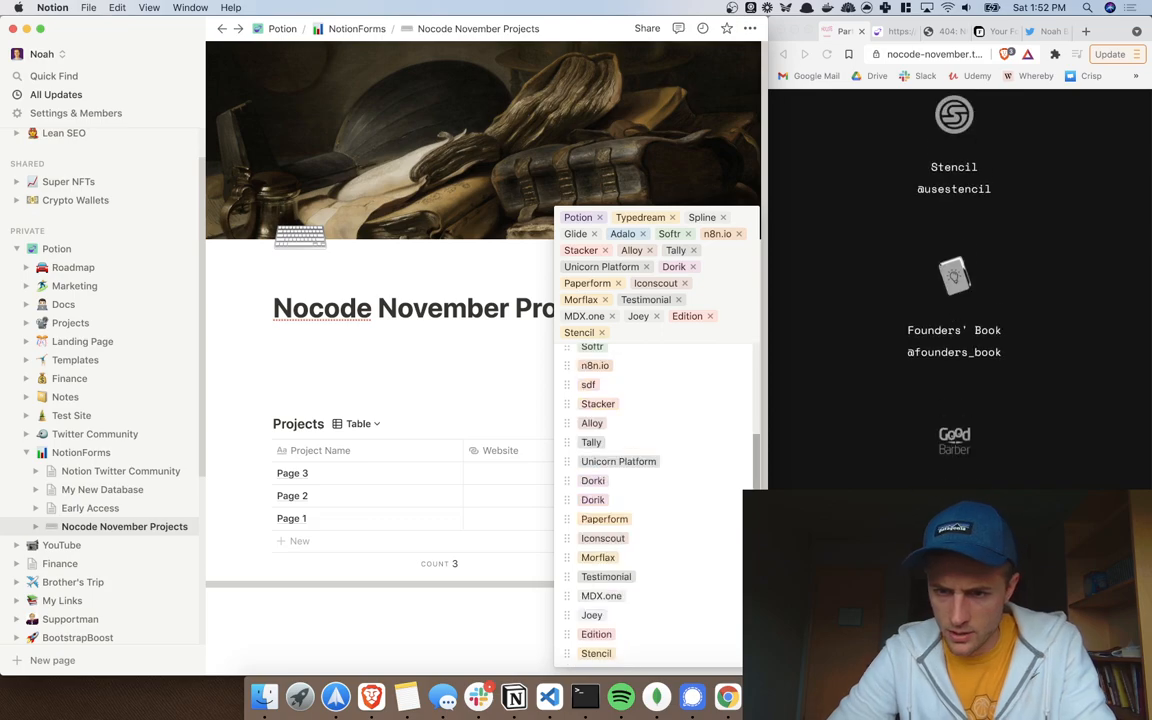
type("Found")
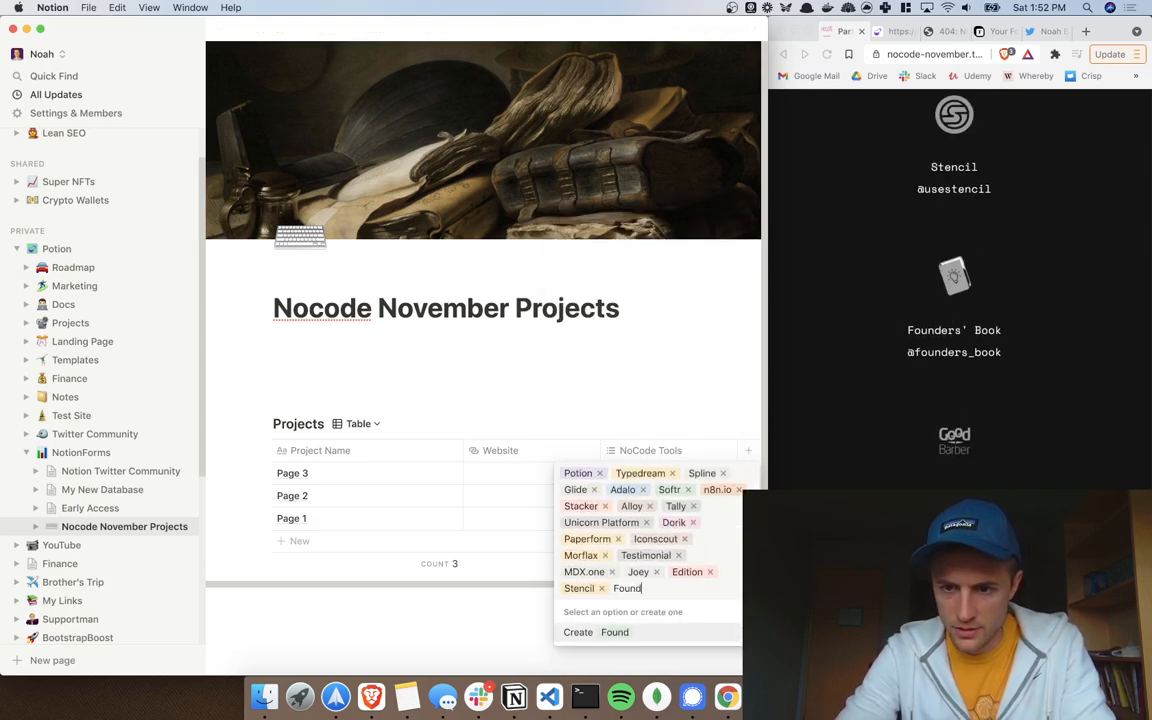
type("ers' Book")
key("Return")
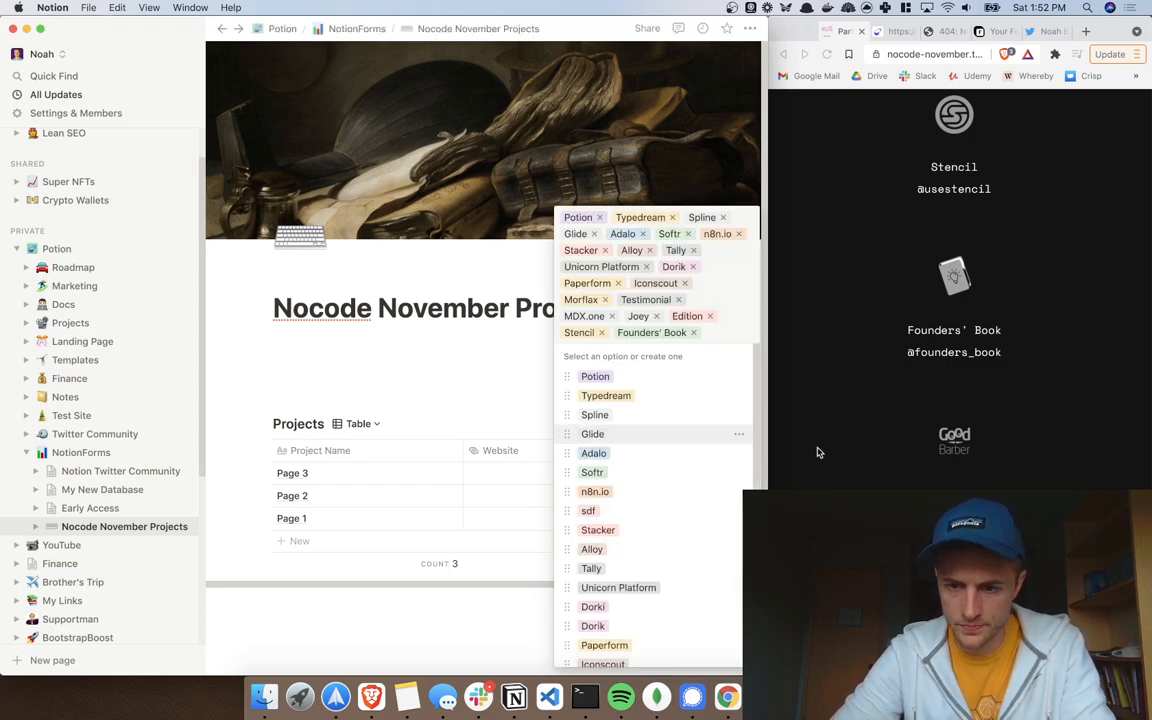
Step: Create GoodBarber as a new NoCode Tools tag on Page 3
scroll(816, 461, "down", 3)
scroll(816, 461, "down", 5)
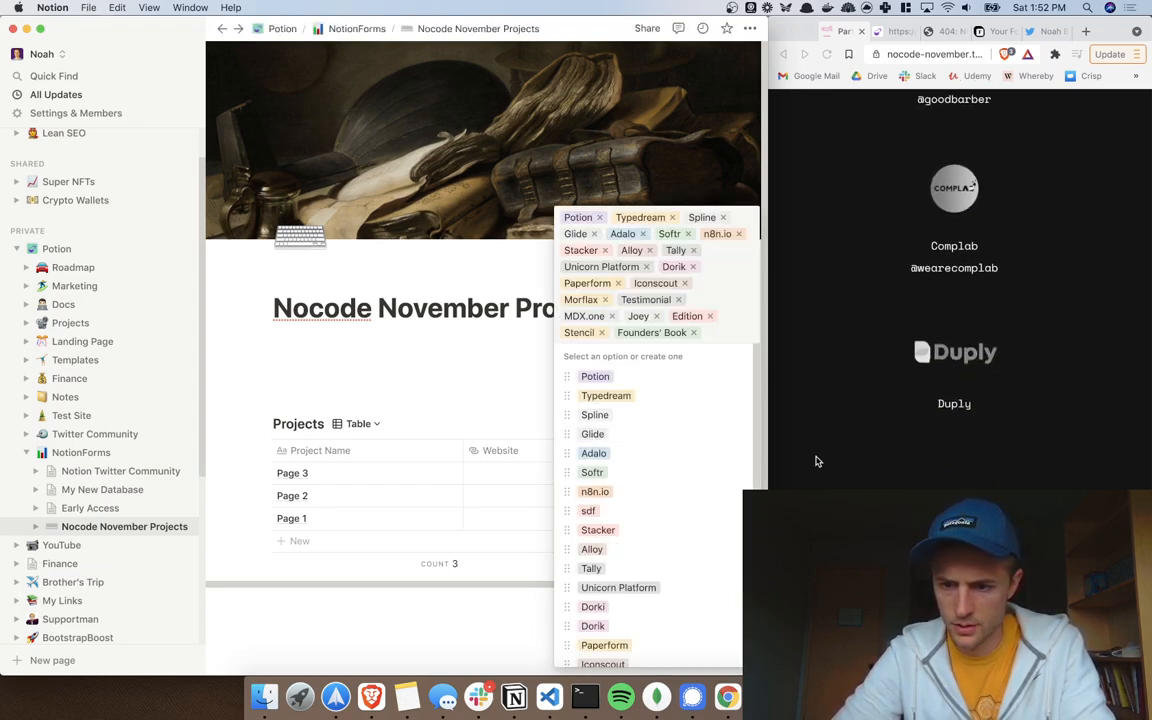
scroll(816, 461, "up", 3)
scroll(816, 461, "up", 5)
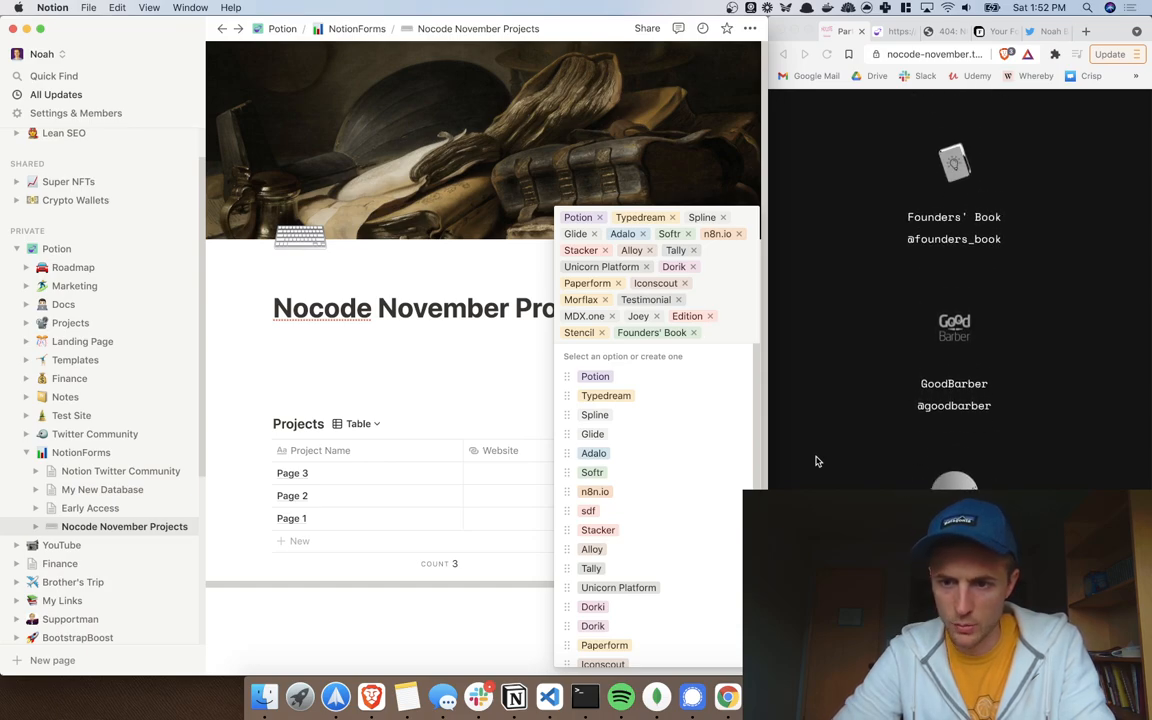
type("f")
key("BackSpace")
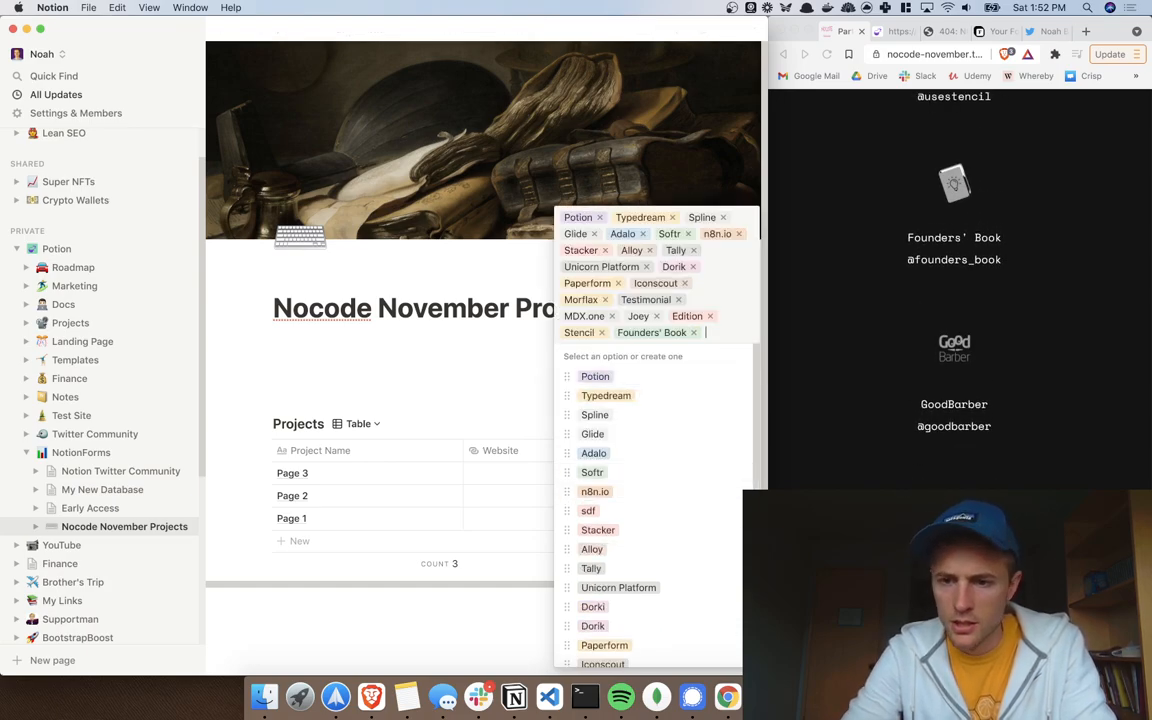
type("GoodBarber")
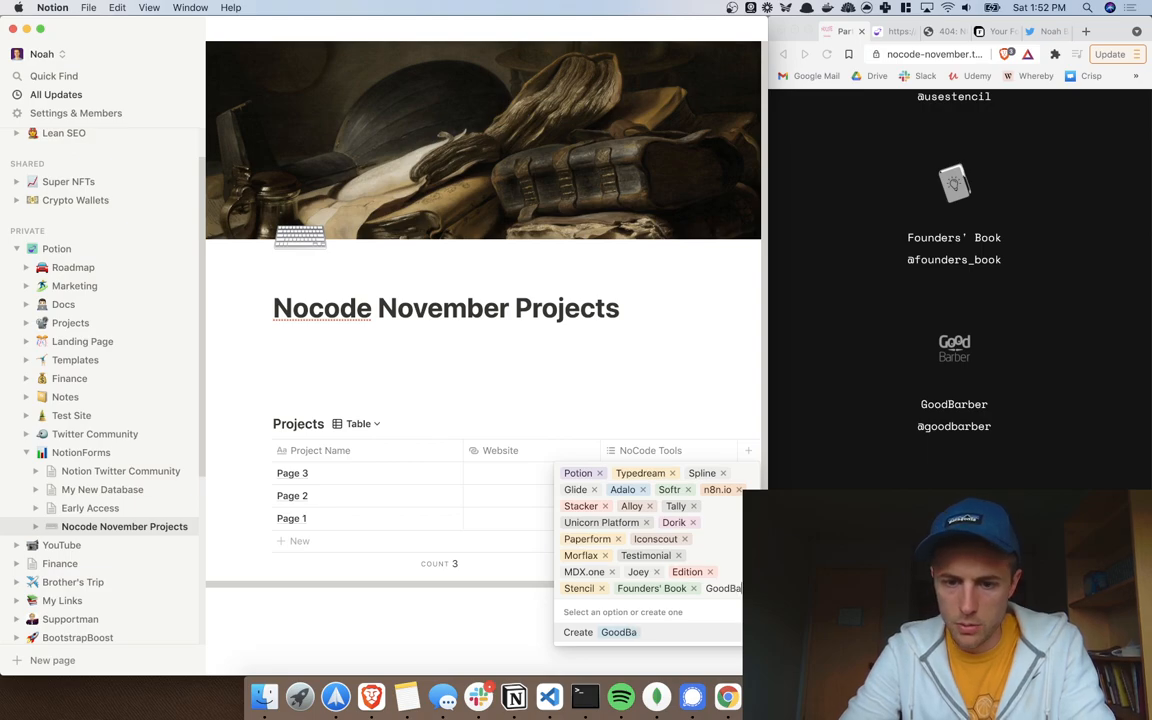
key("Return")
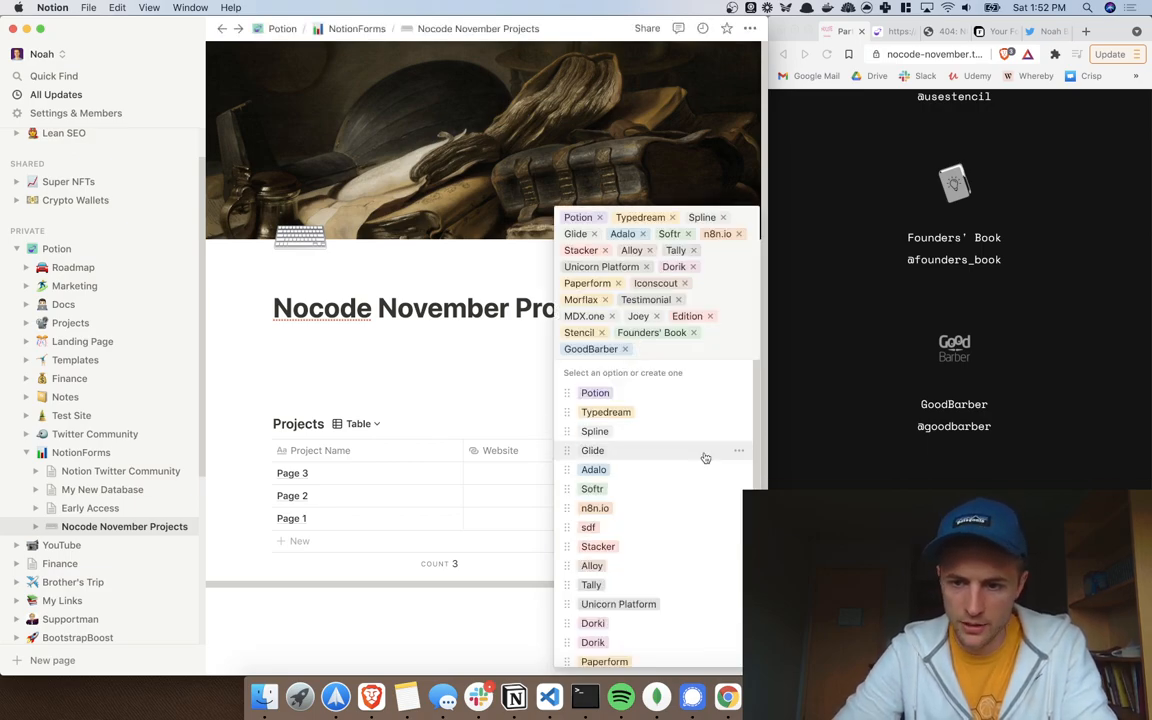
scroll(703, 458, "down", 3)
scroll(688, 384, "up", 1)
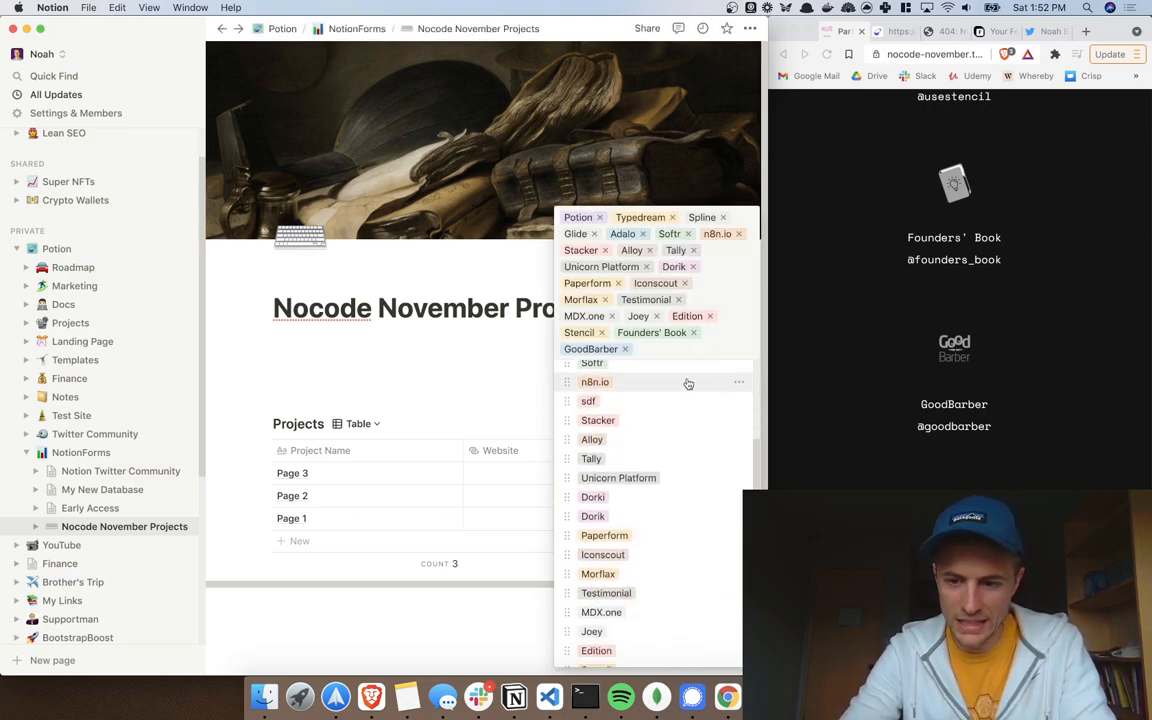
Step: Create Complab, Duply and MockRocket tags, then close the tag picker
type("complab")
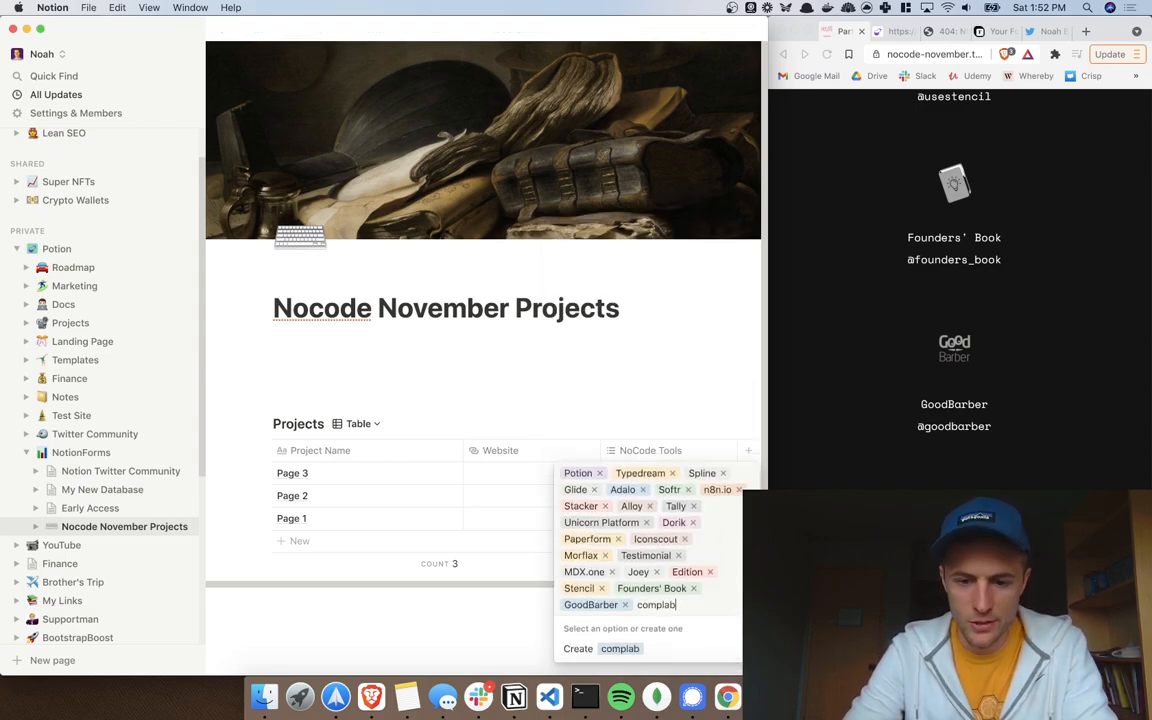
key("BackSpace")
type("C")
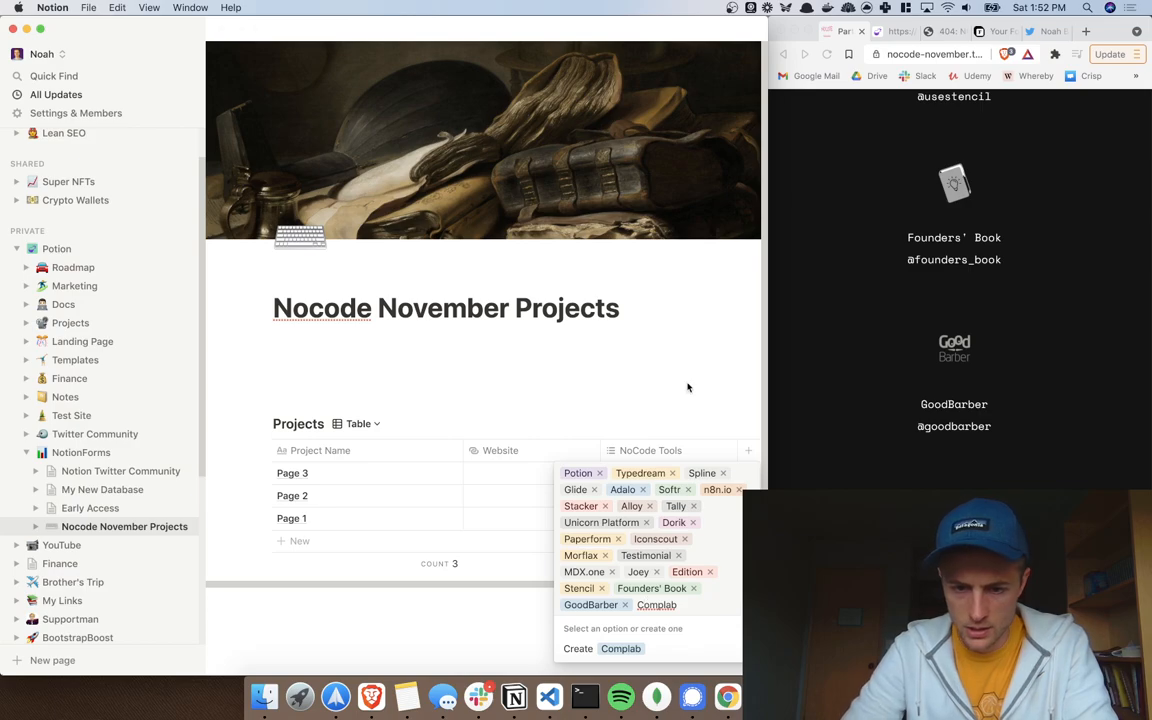
left_click(625, 648)
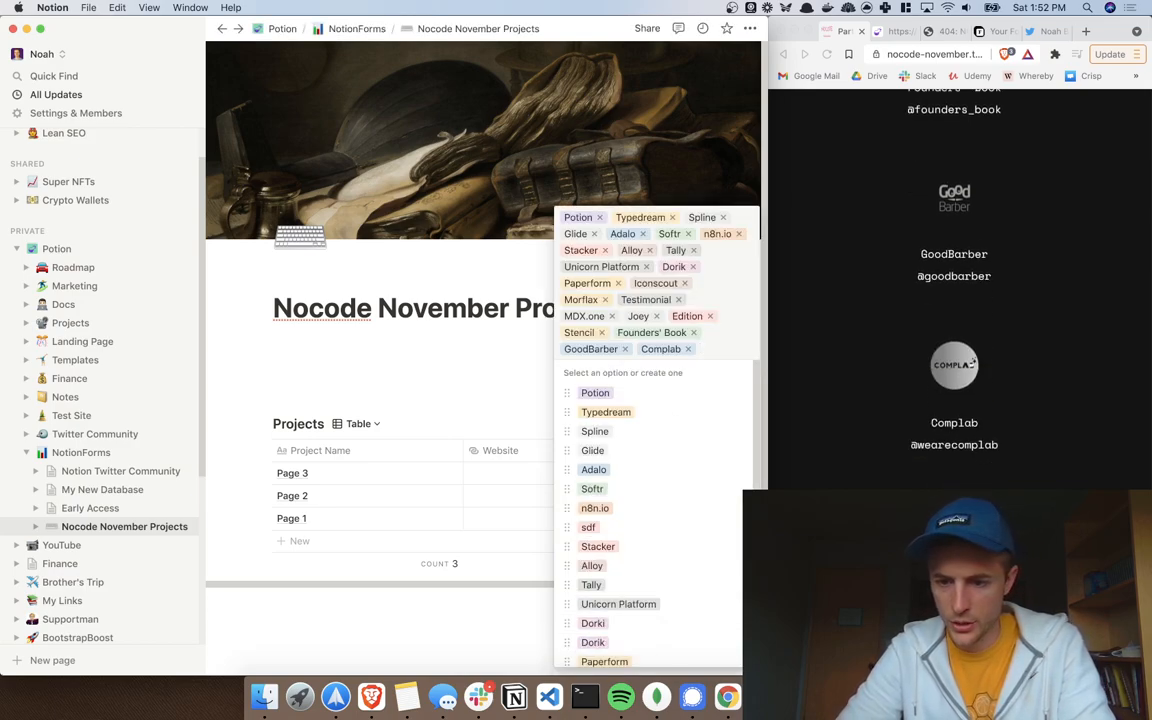
scroll(730, 450, "down", 2)
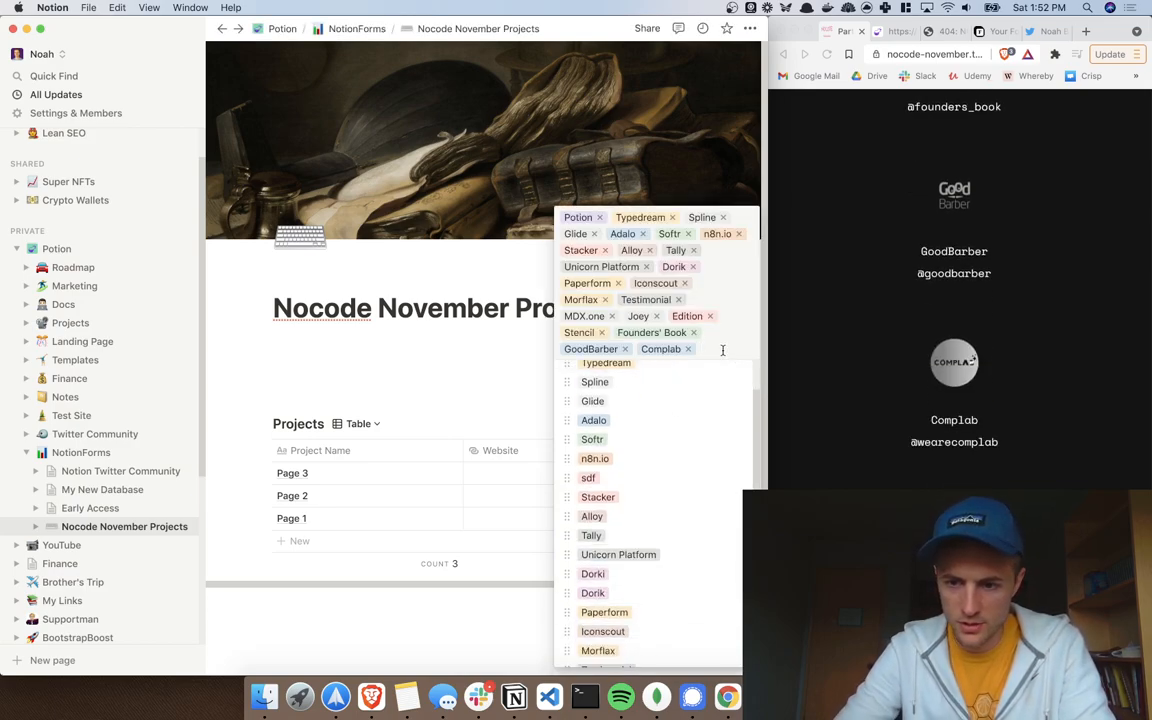
type("Duply")
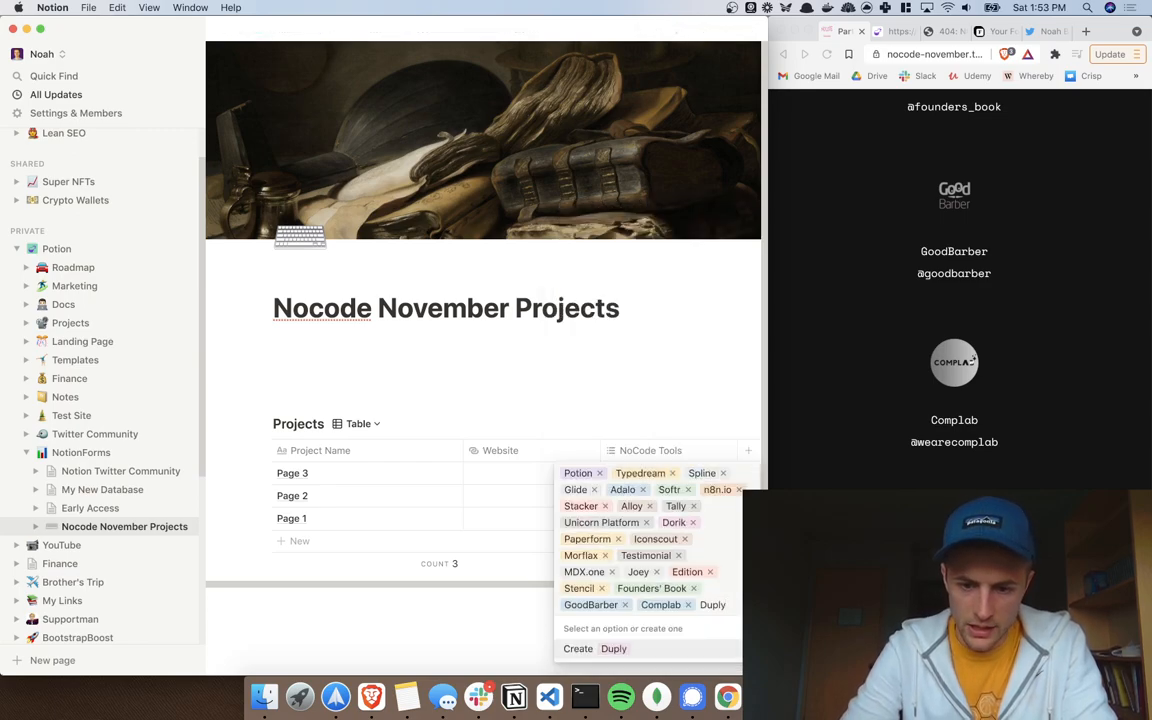
left_click(615, 648)
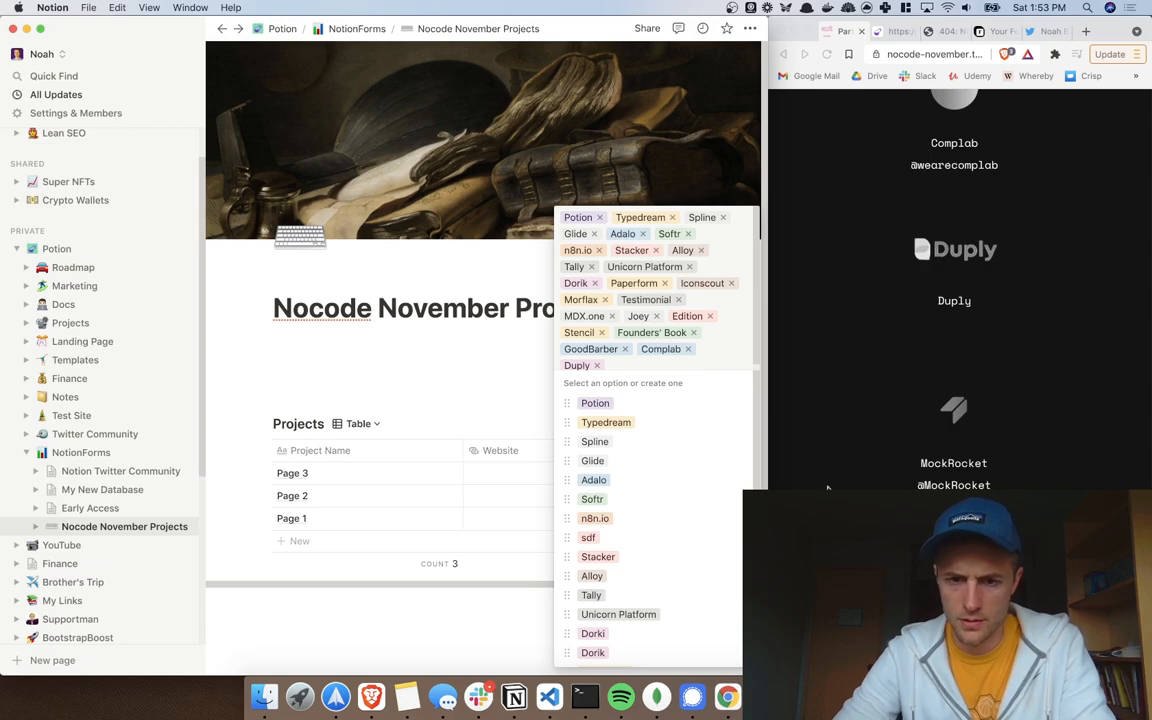
type("MockRocket")
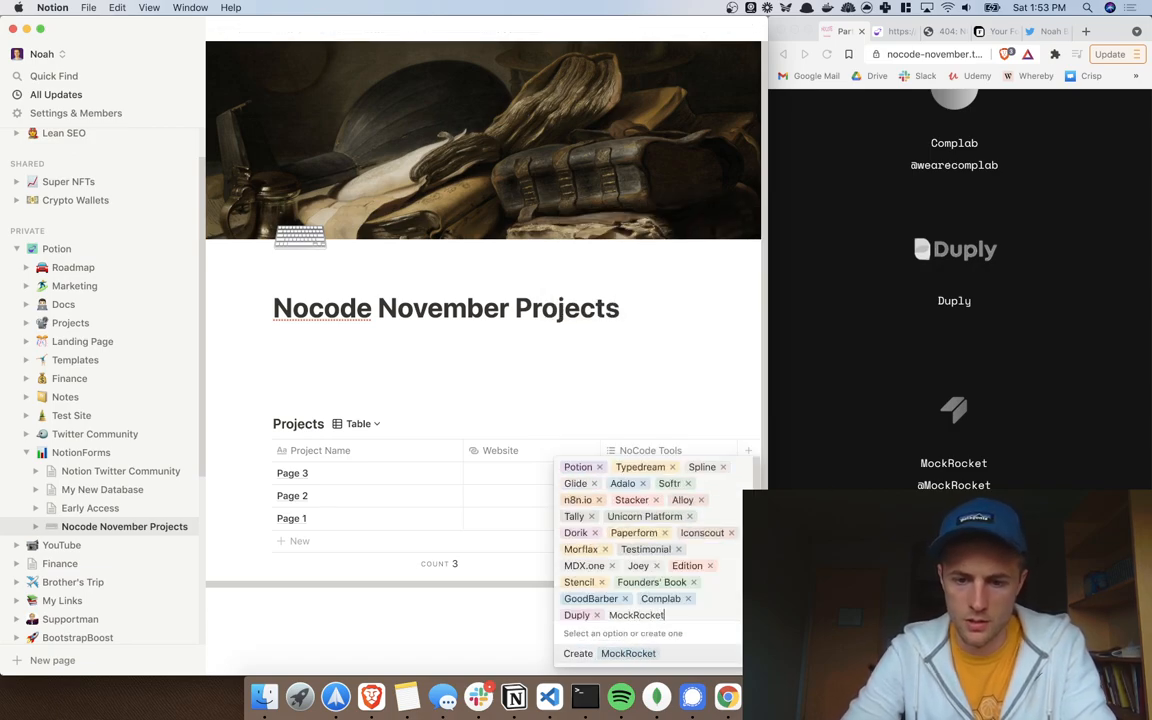
left_click(689, 653)
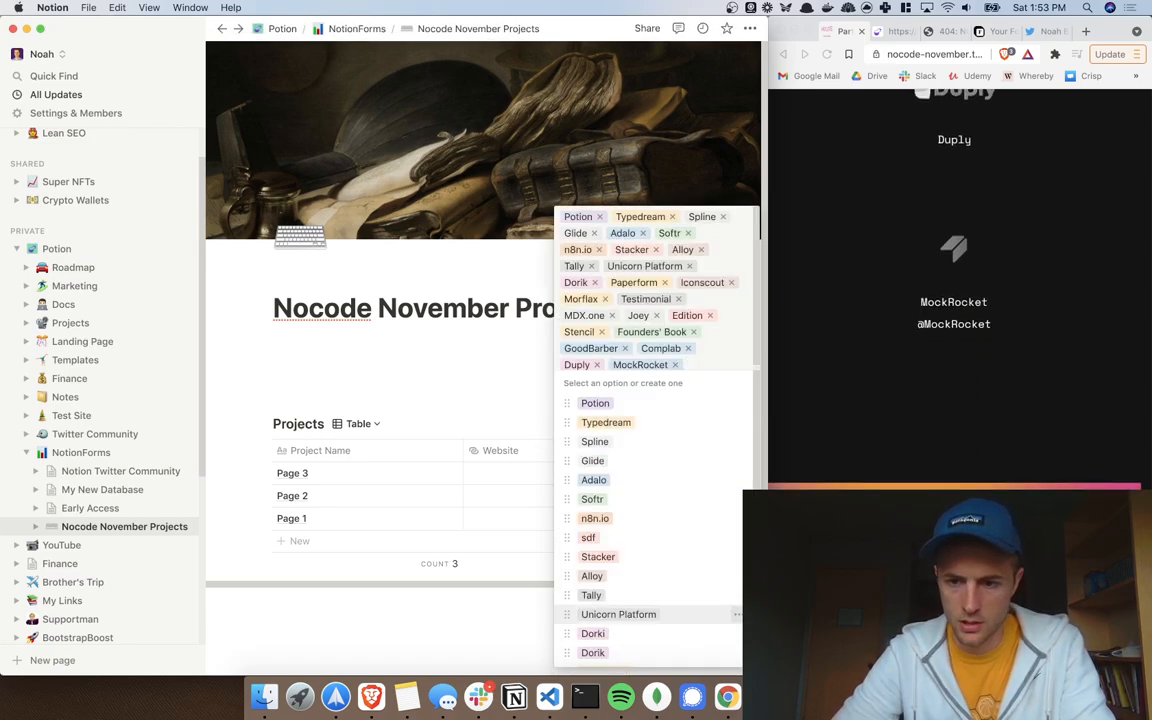
left_click(419, 348)
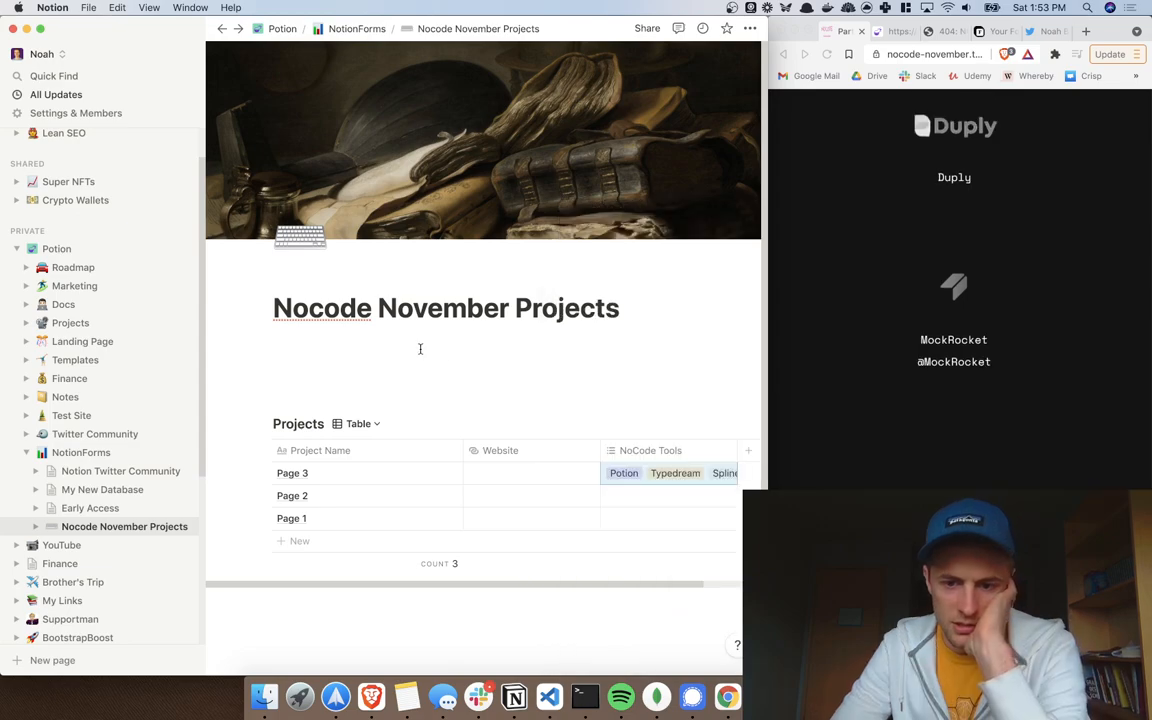
Step: Maximize Brave separately and return Notion to fill the entire screen
scroll(612, 481, "right", 1)
scroll(609, 481, "left", 2)
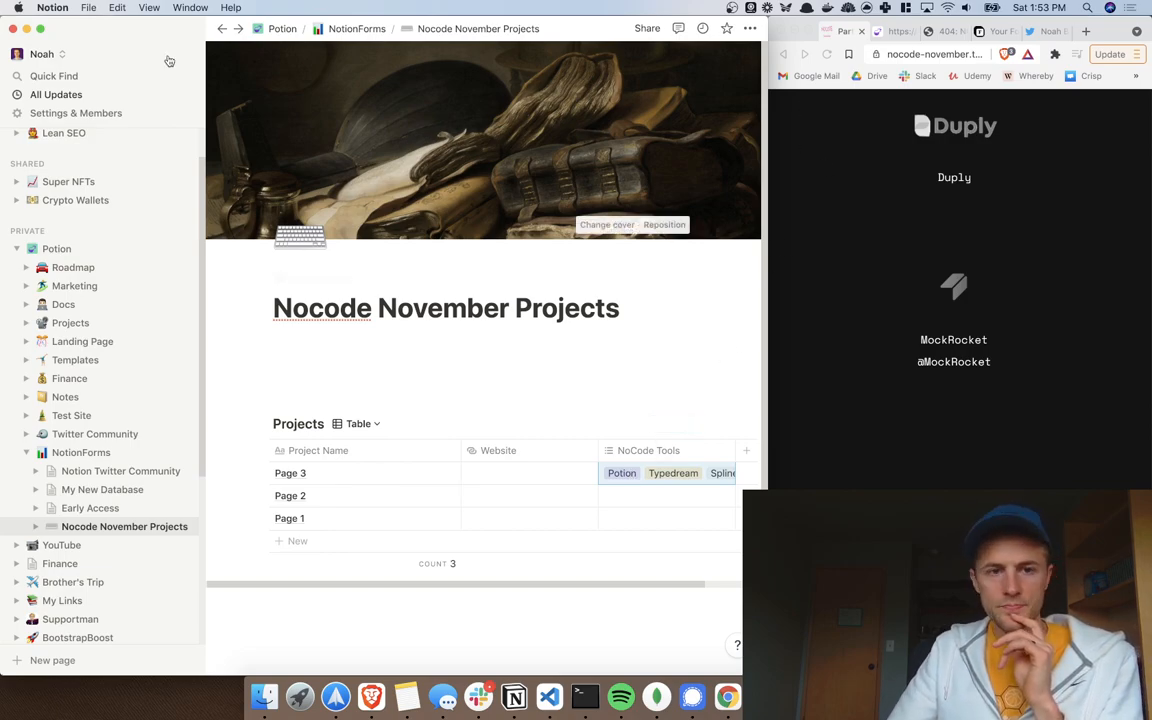
left_click(686, 299)
key("ctrl+alt+Return")
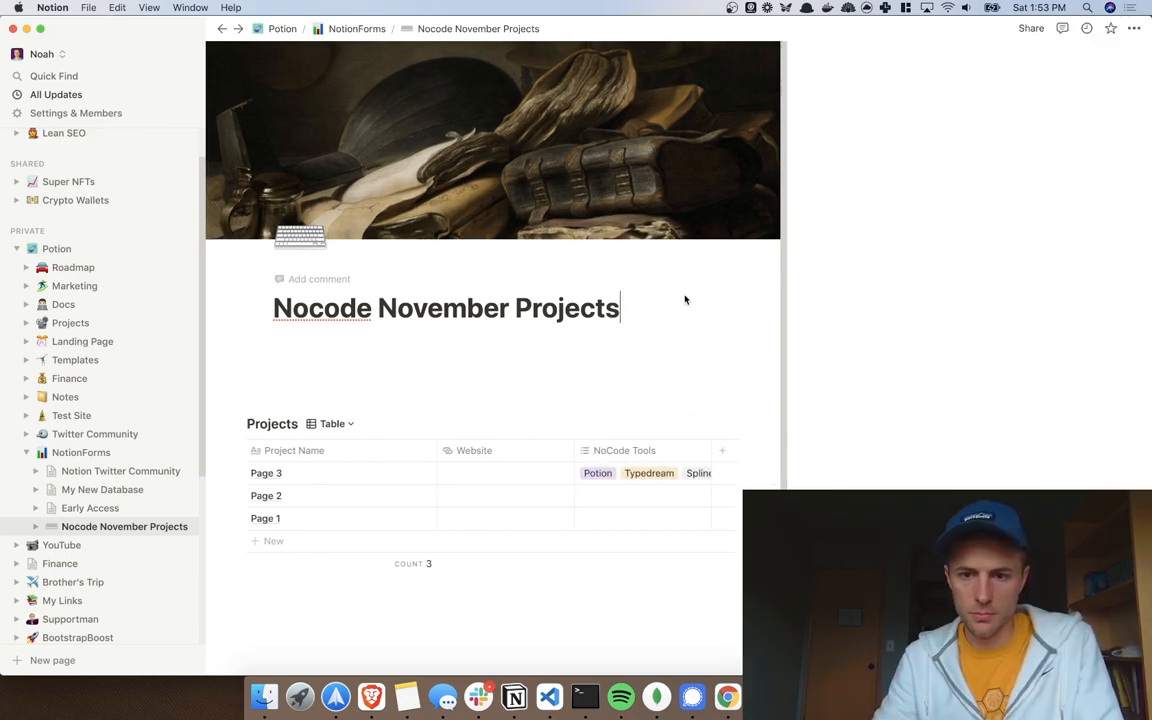
key("ctrl+Up")
left_click(1014, 269)
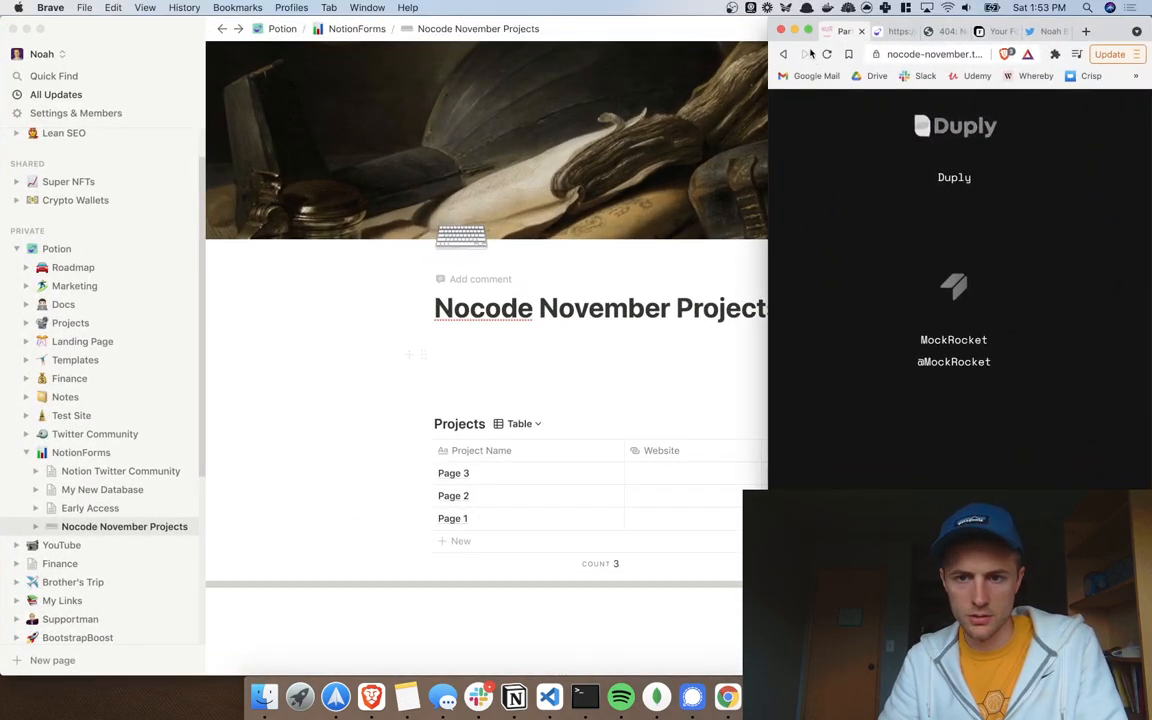
key("ctrl+alt+Return")
key("super+Tab")
key("ctrl+alt+Return")
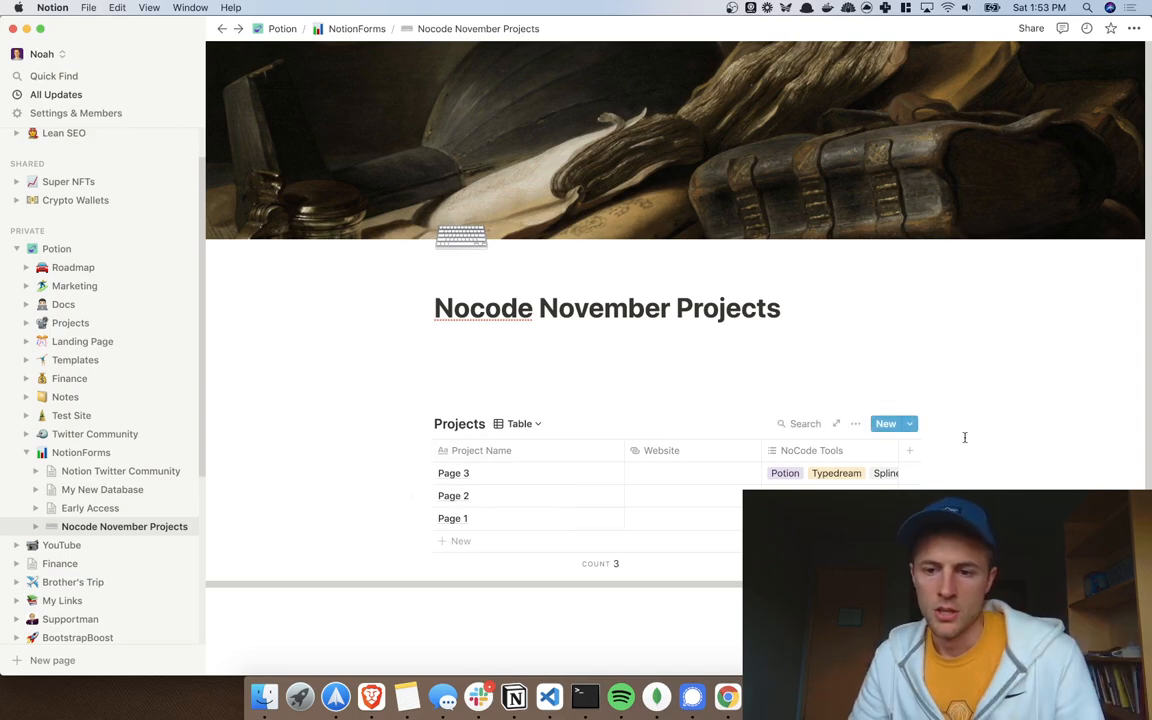
Step: Add a Description column after NoCode Tools and show its property-type choices
left_click(908, 451)
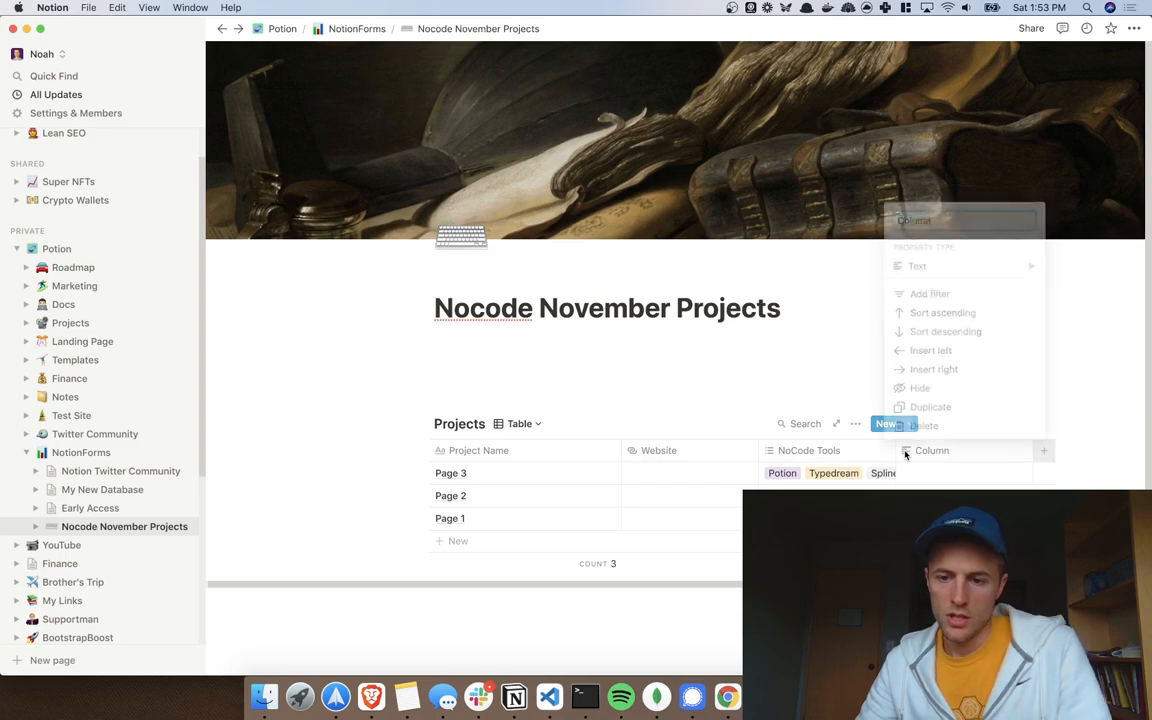
type("Description")
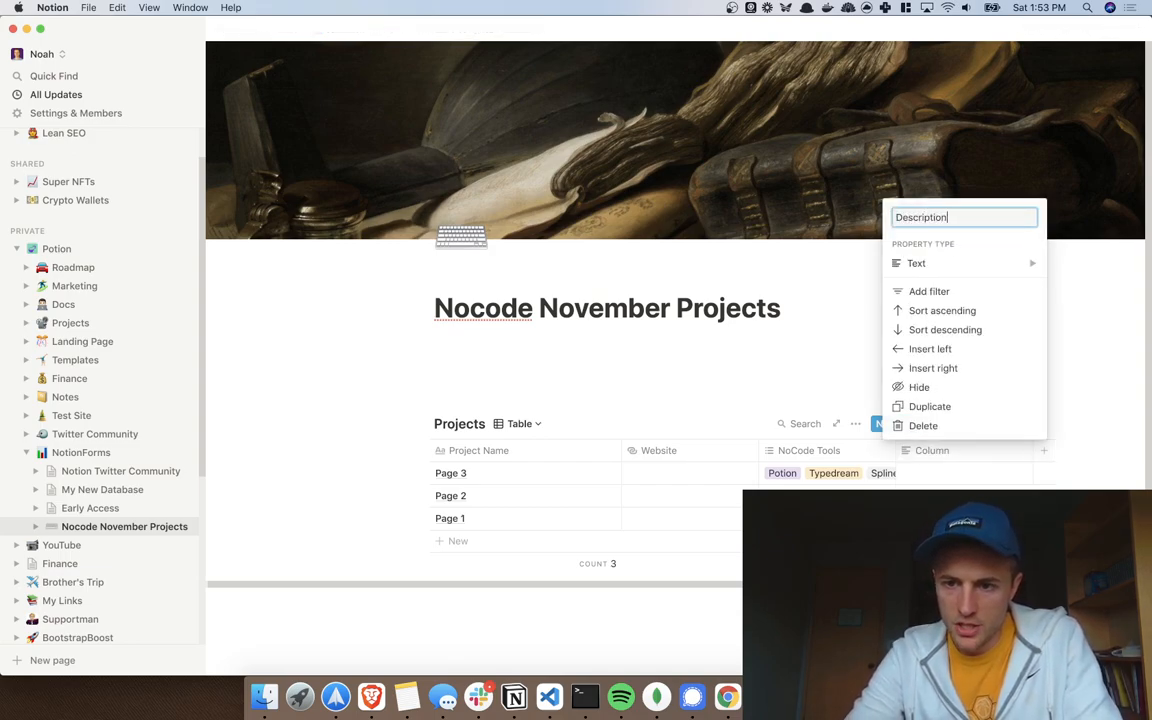
key("Return")
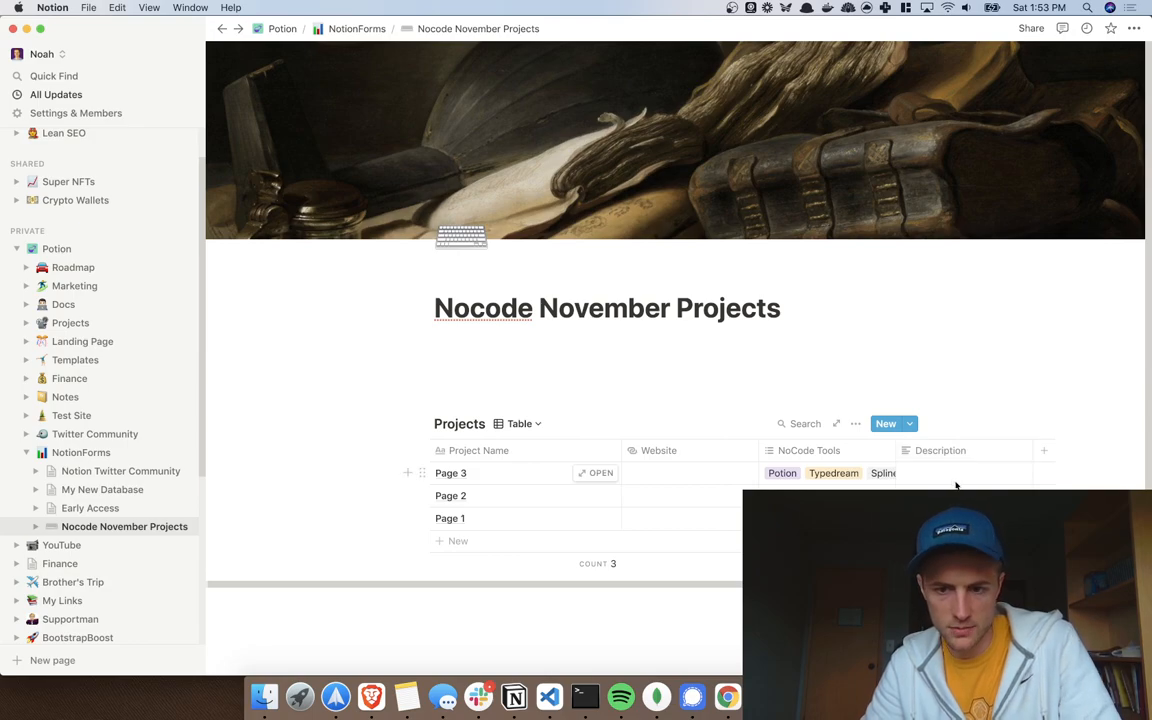
left_click(945, 450)
left_click(920, 263)
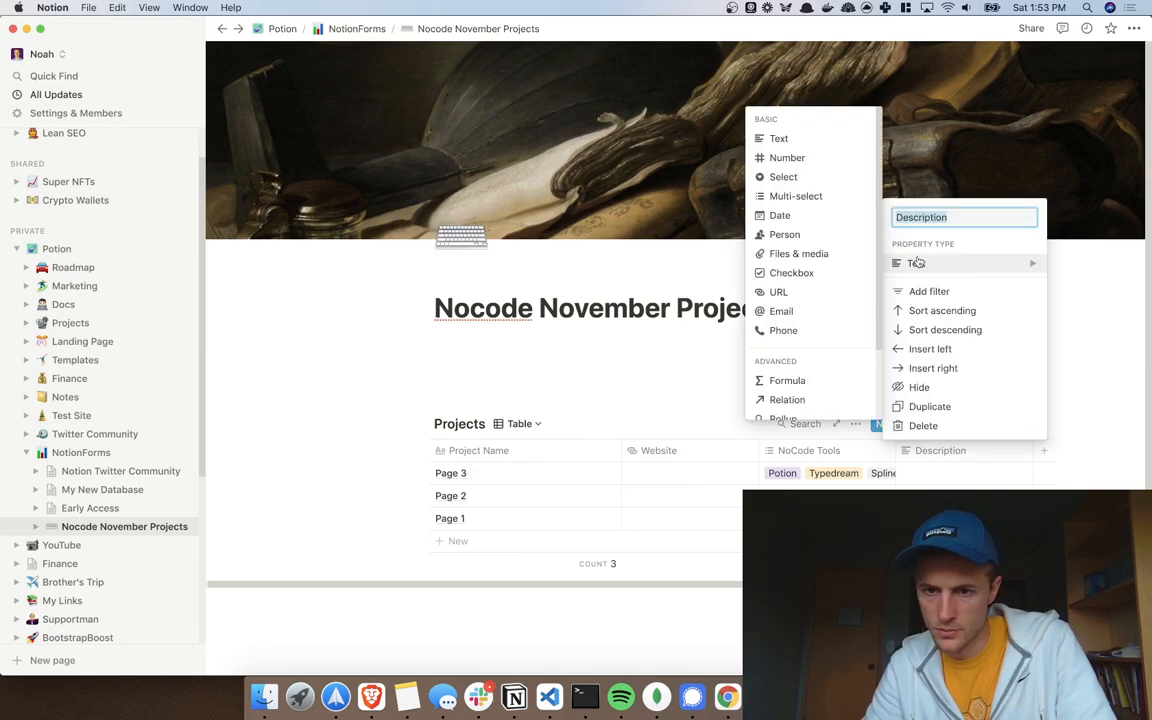
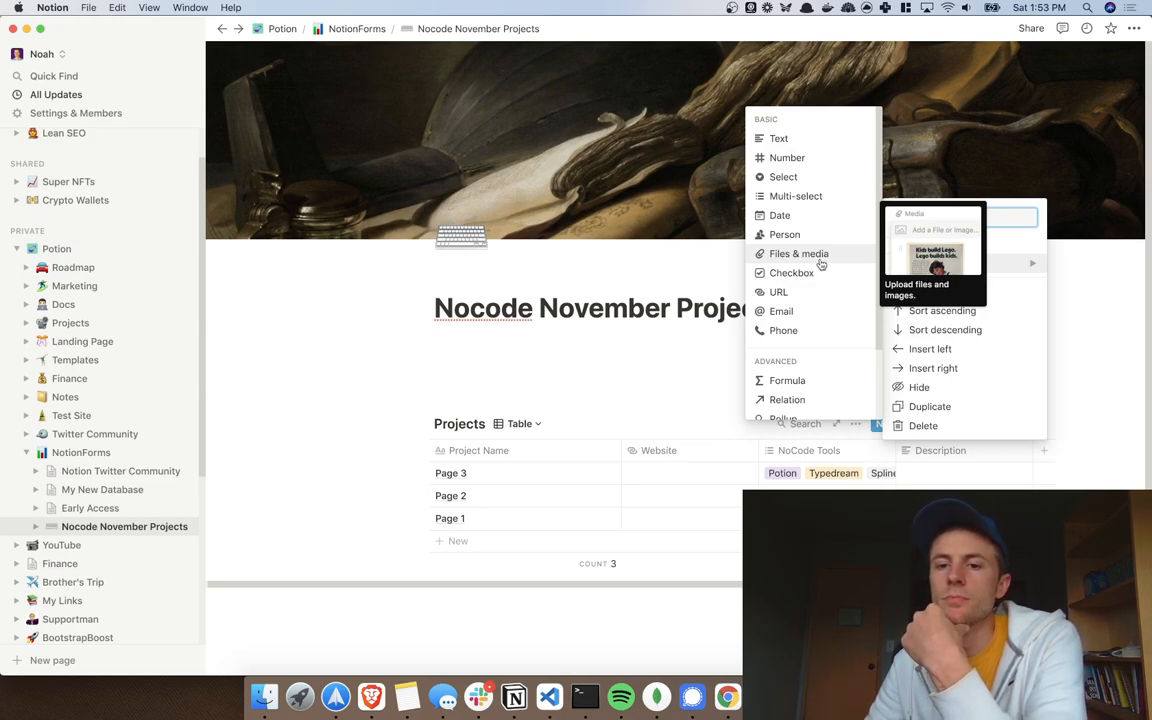
Step: Change the Description column's property type from Email back to Text
left_click(812, 311)
scroll(830, 472, "right", 5)
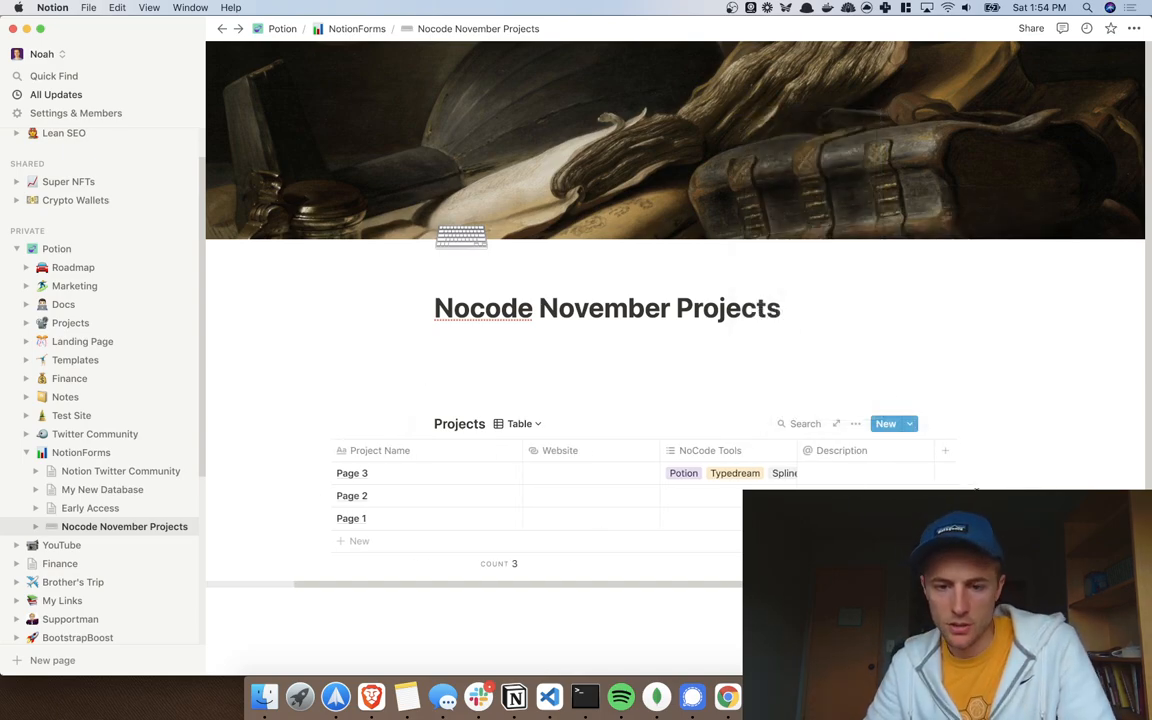
left_click(812, 452)
mouse_move(800, 257)
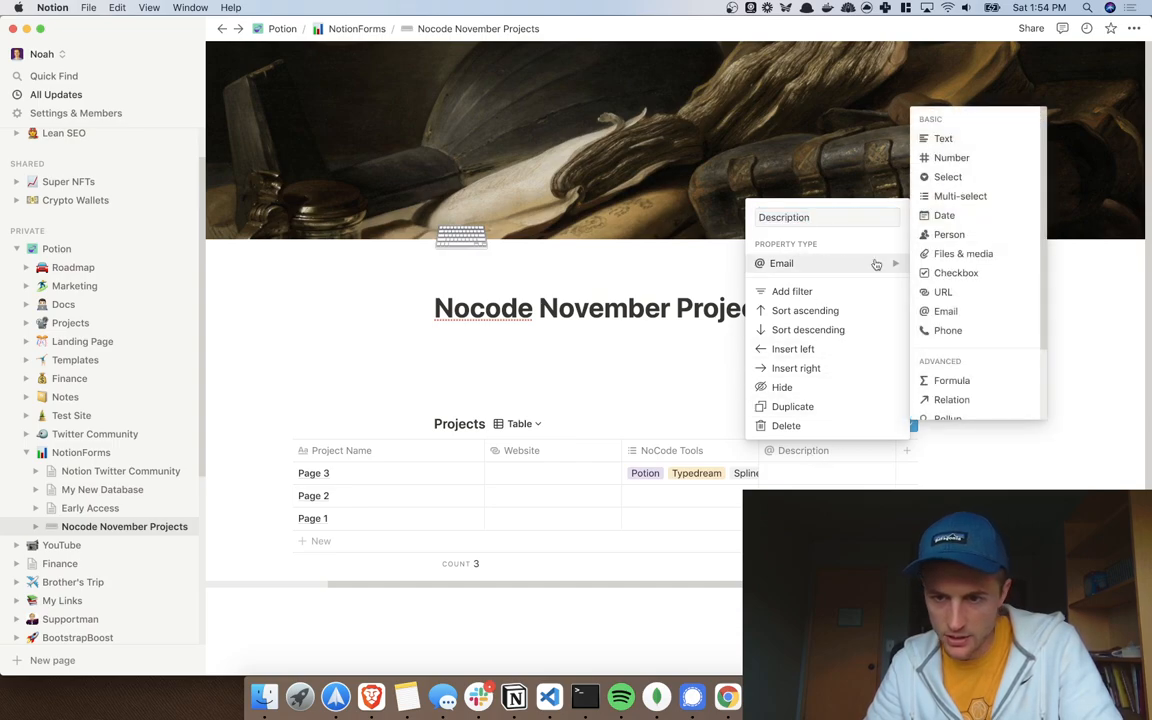
left_click(950, 139)
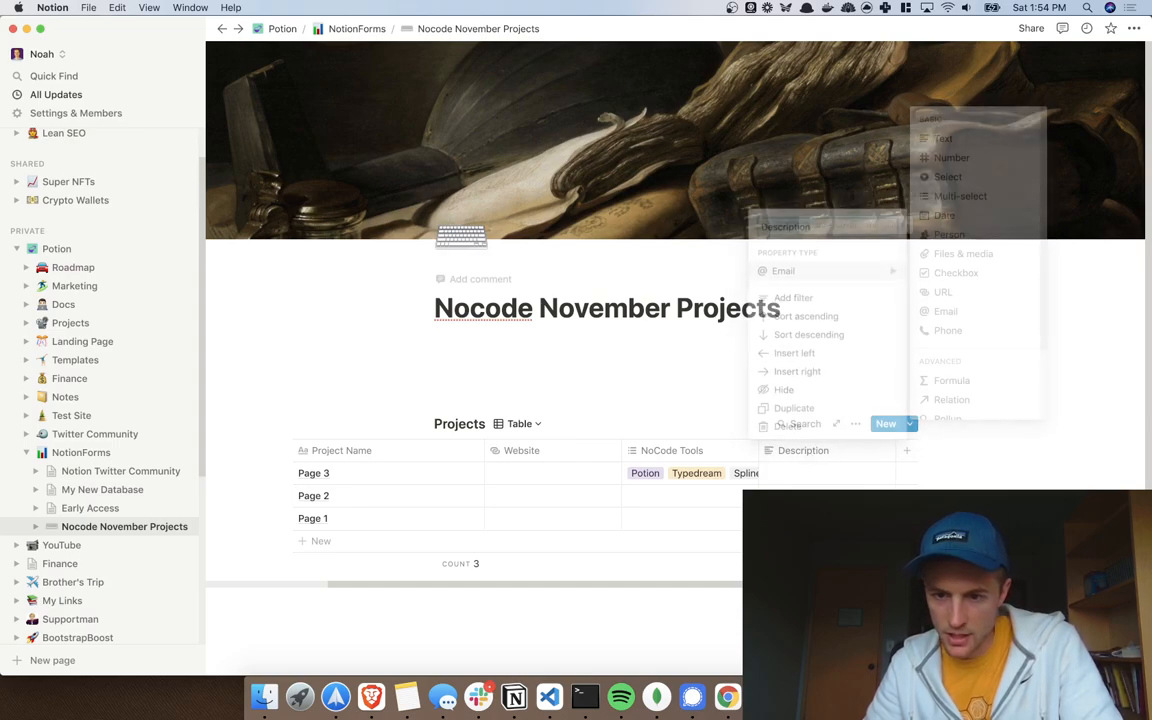
Step: Add an Email column of type Email to the Projects table
left_click(910, 456)
type("Email")
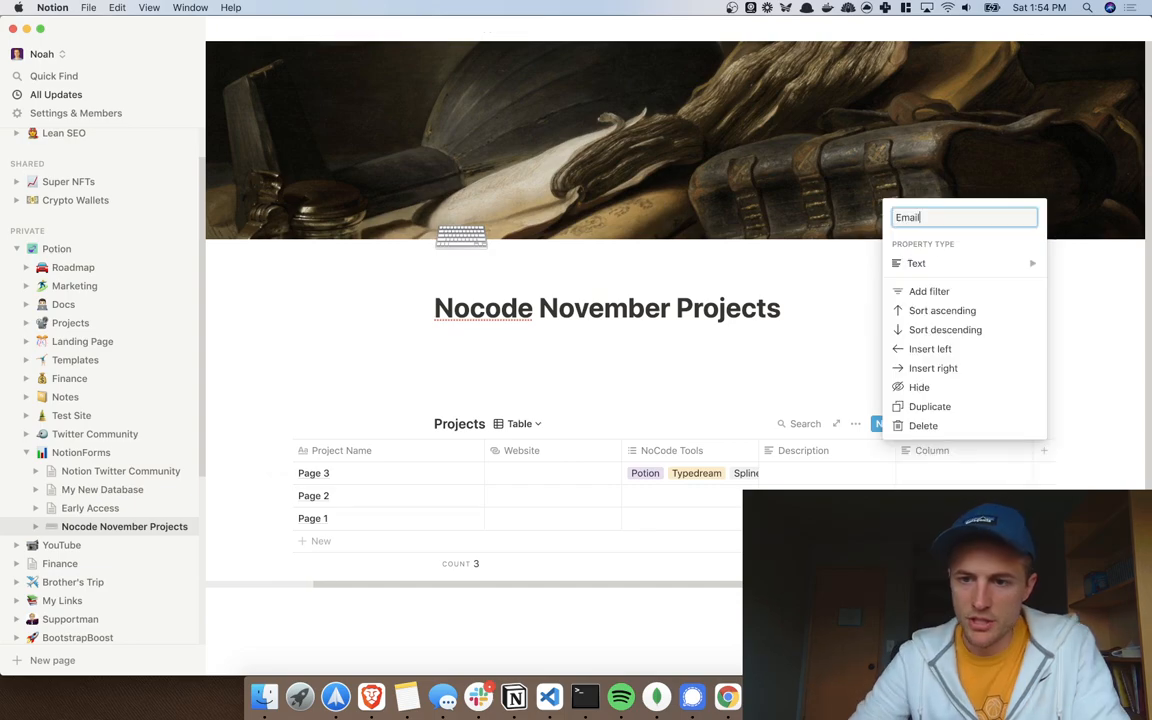
mouse_move(940, 270)
left_click(800, 311)
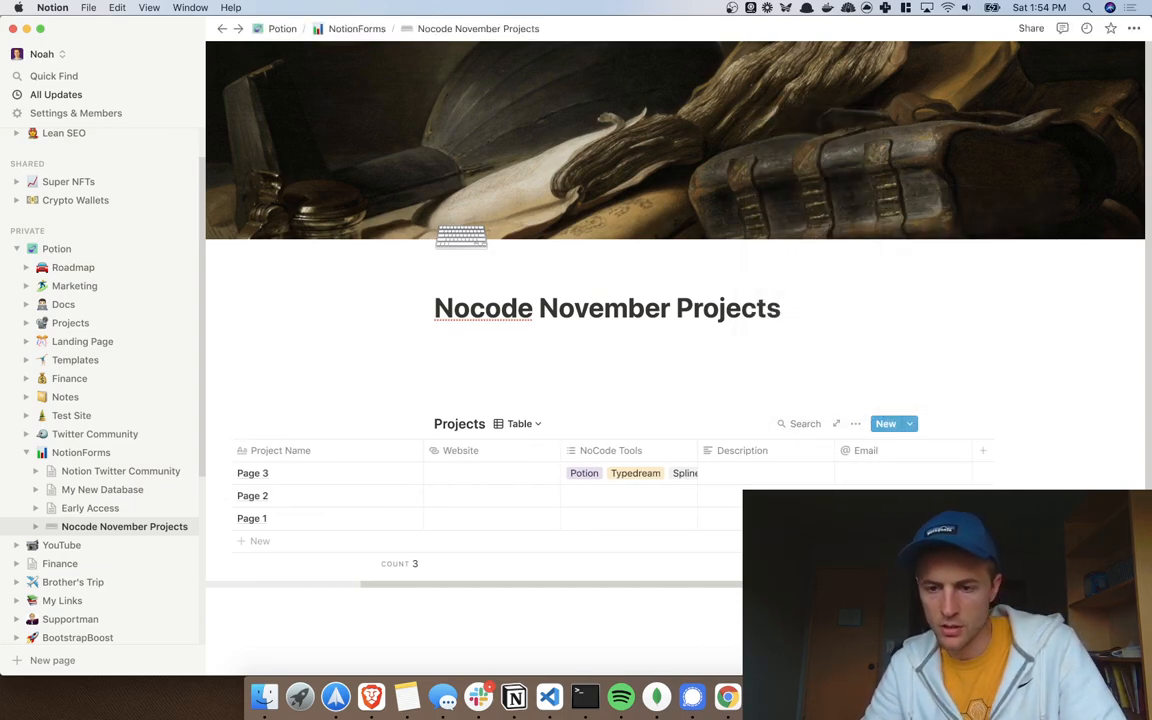
Step: Add a Created time column and rename it Added Time
left_click(983, 450)
mouse_move(1005, 264)
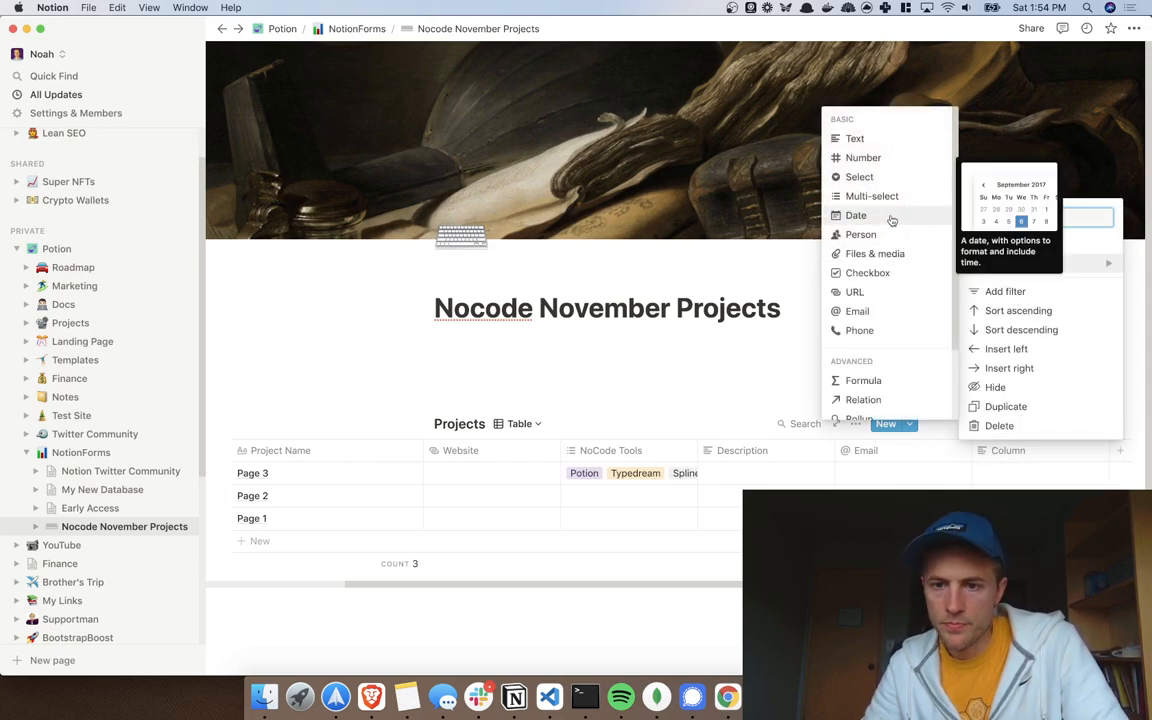
scroll(887, 329, "down", 3)
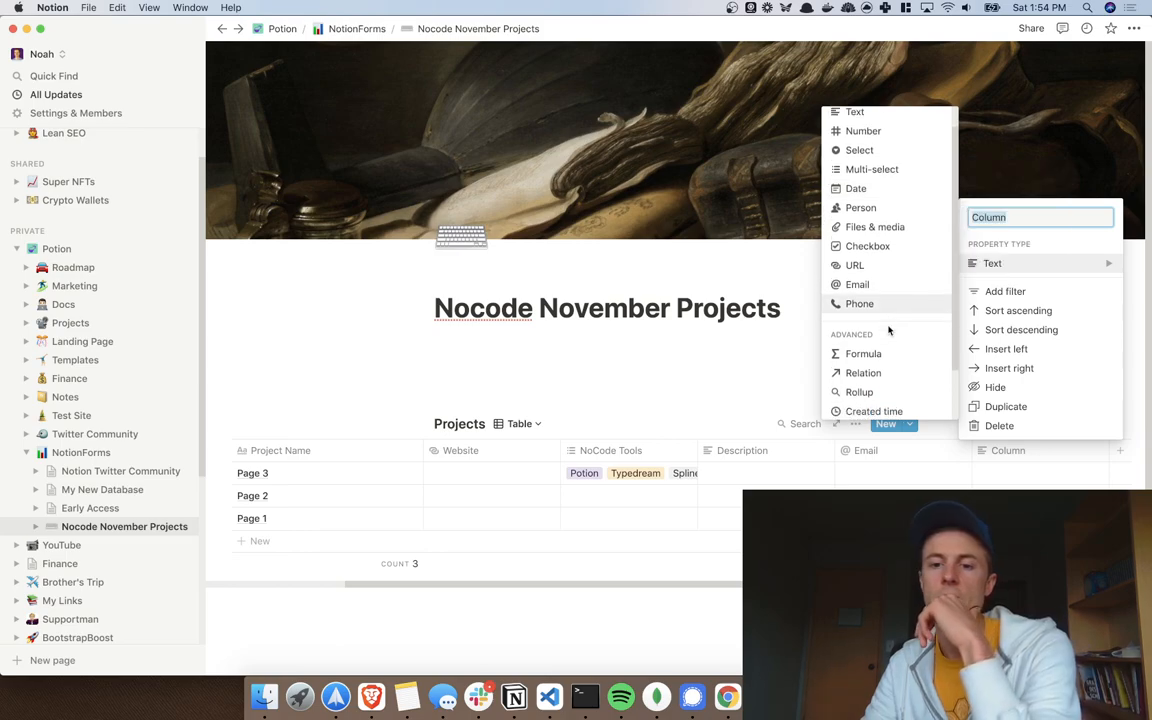
scroll(880, 354, "down", 1)
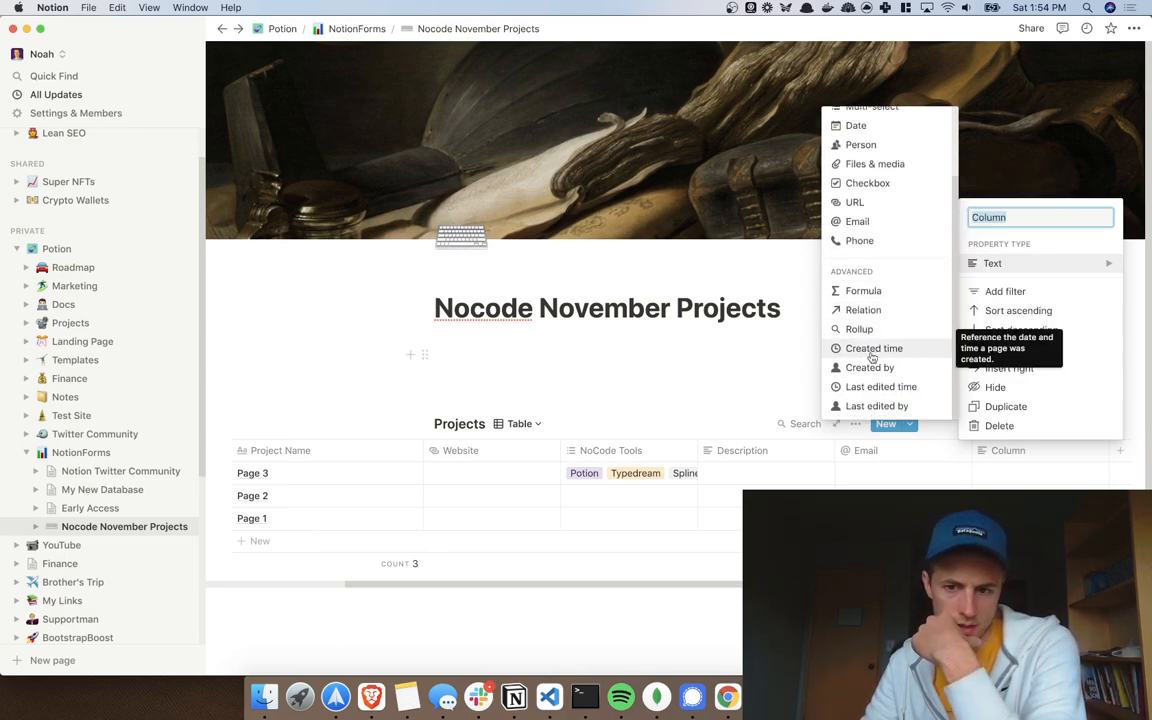
left_click(872, 350)
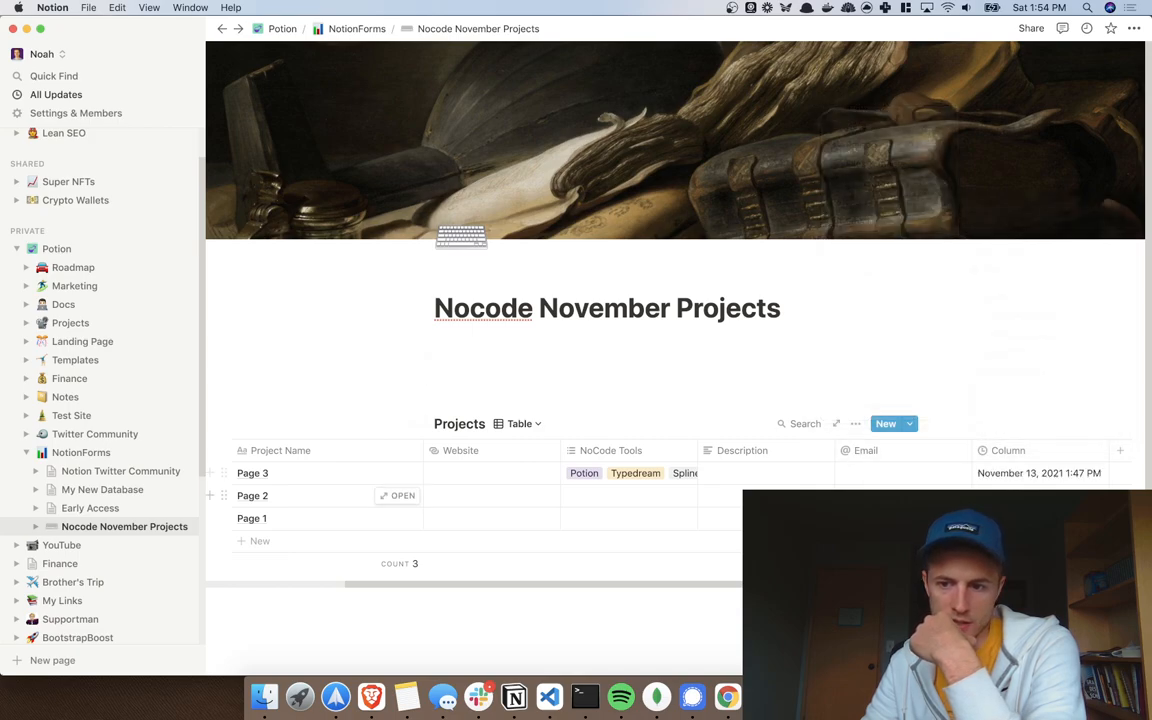
left_click(1020, 451)
type("A")
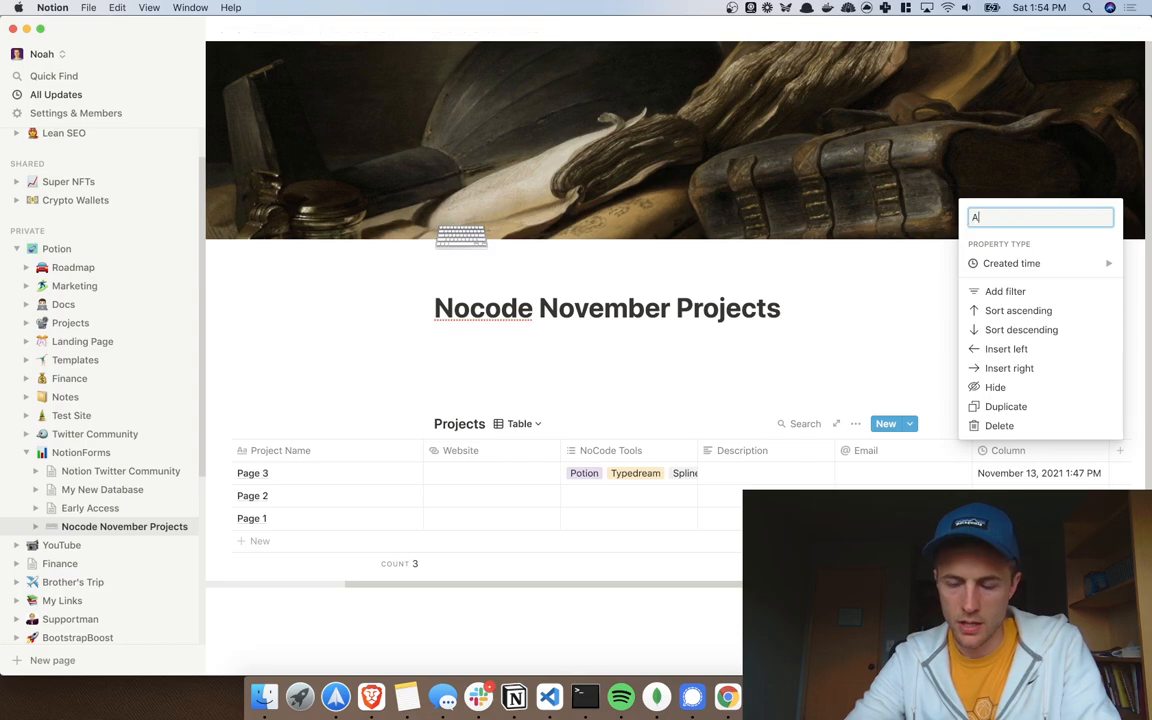
type("dded Time")
key("Return")
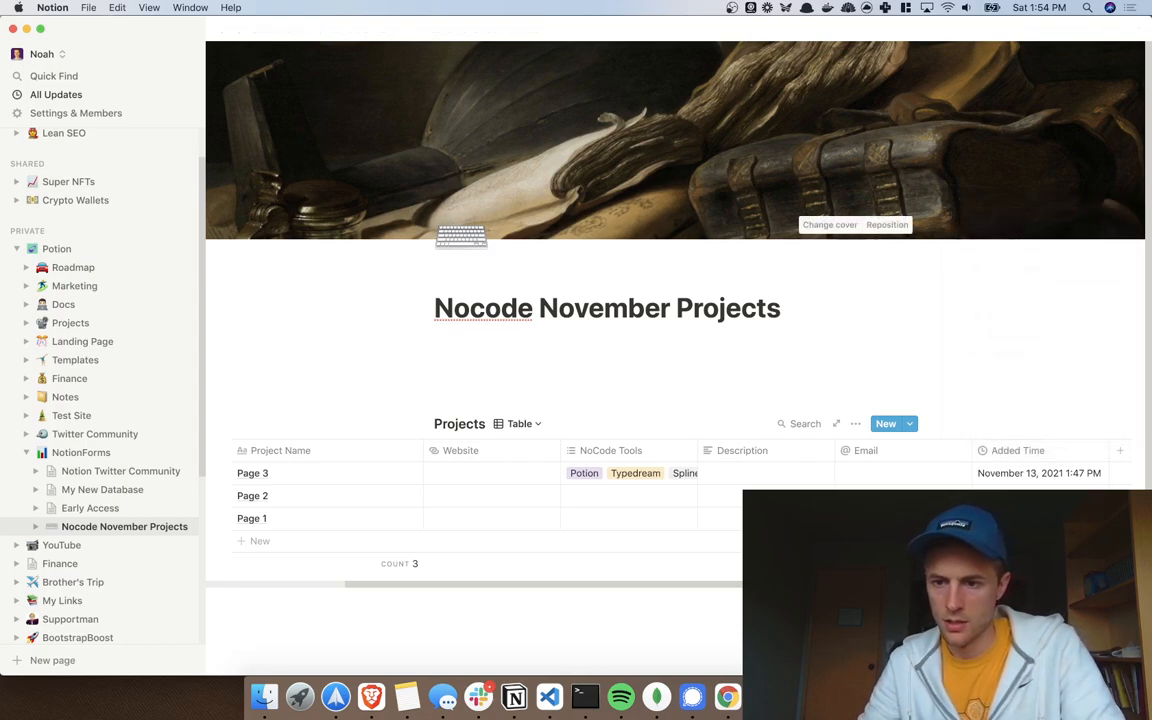
left_click(1120, 451)
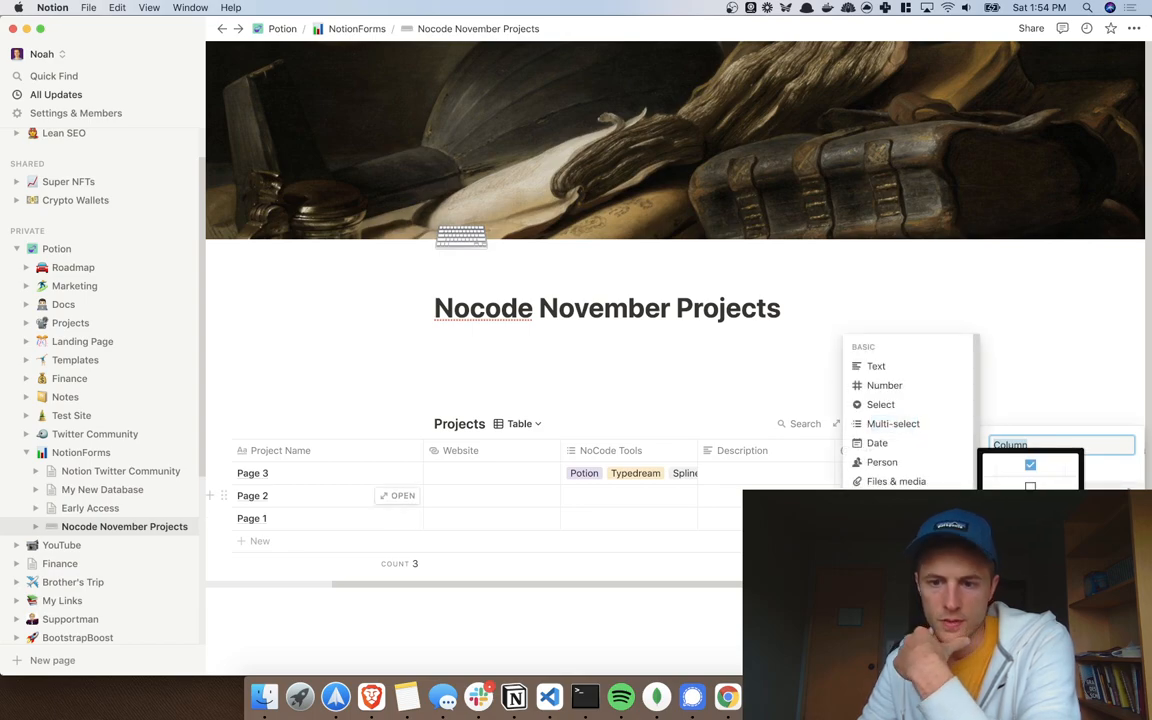
Step: Make the new column Files & media, move it before Email, and name it Project Preview Image
left_click(918, 484)
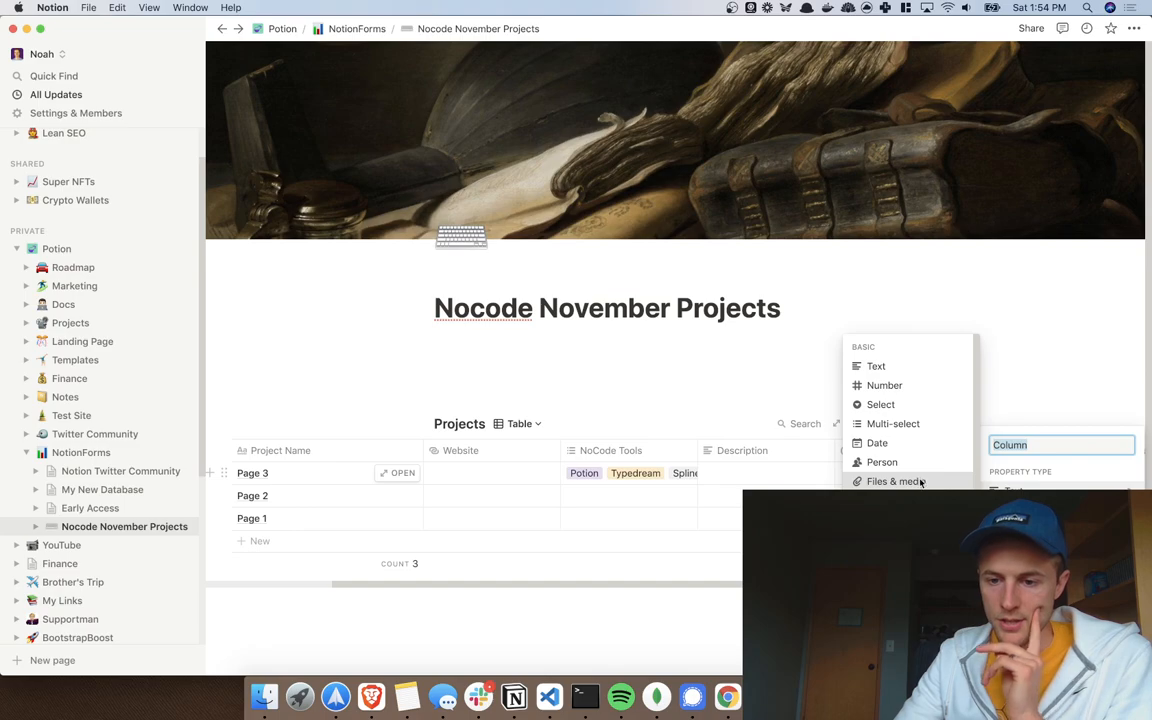
scroll(1053, 483, "right", 5)
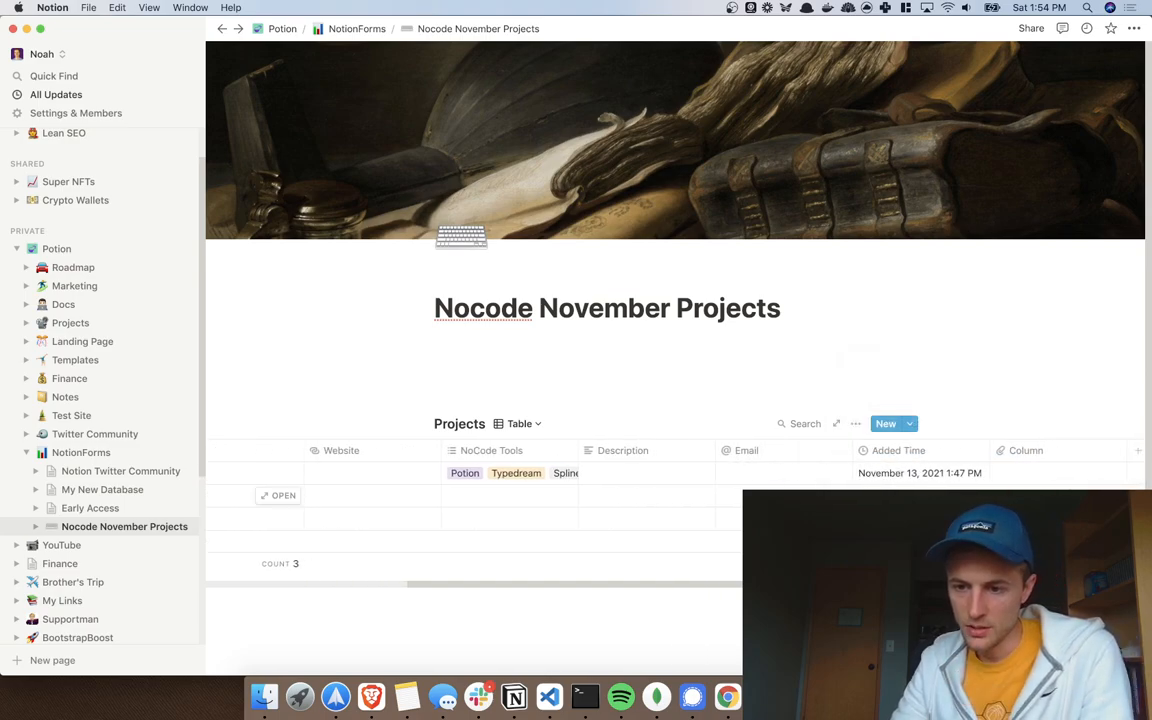
left_click_drag(1067, 458, 740, 468)
left_click(766, 452)
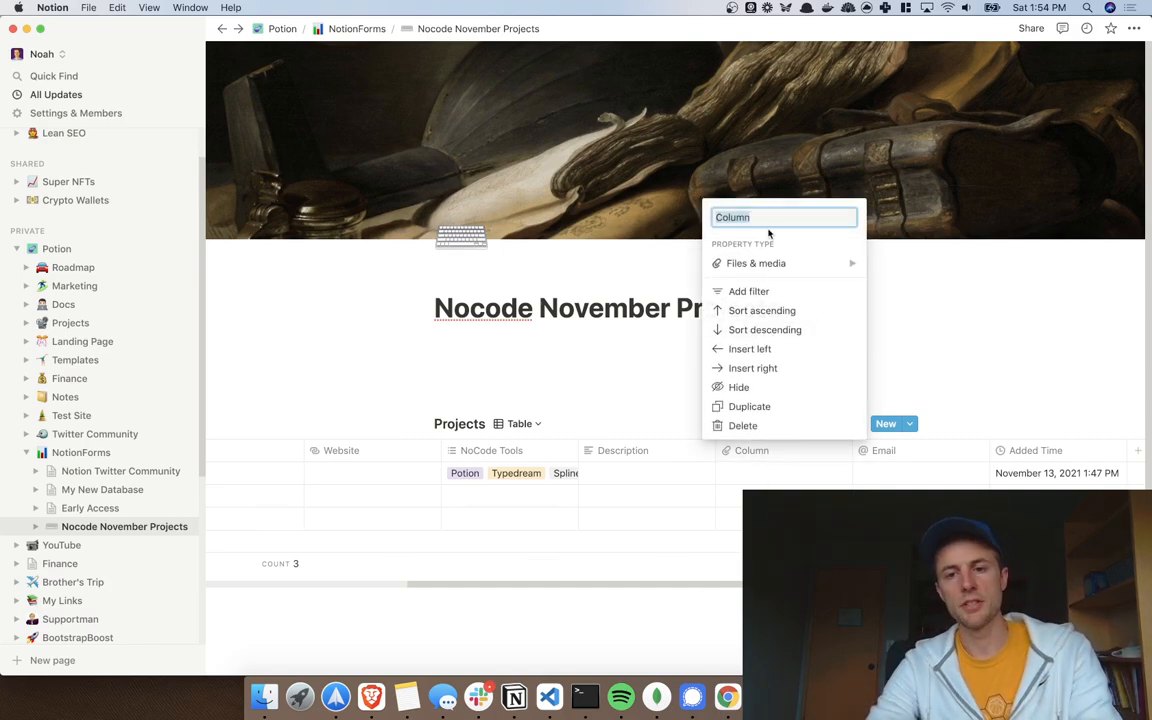
type("Project")
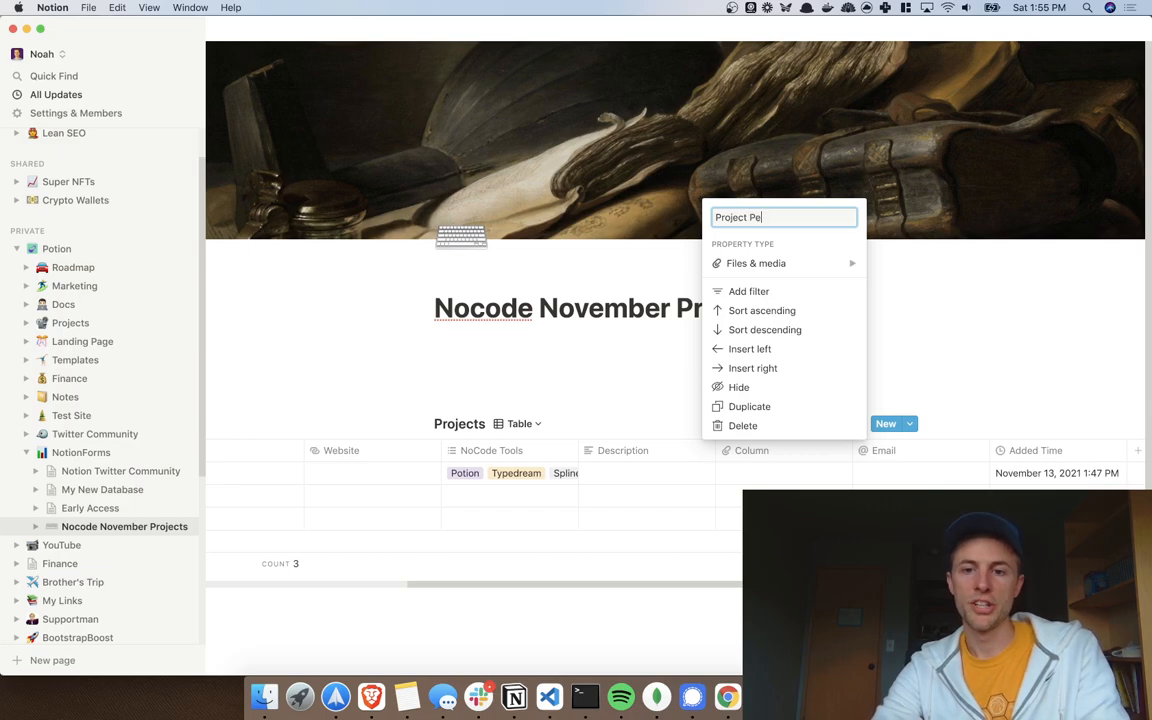
type("Preview Ima")
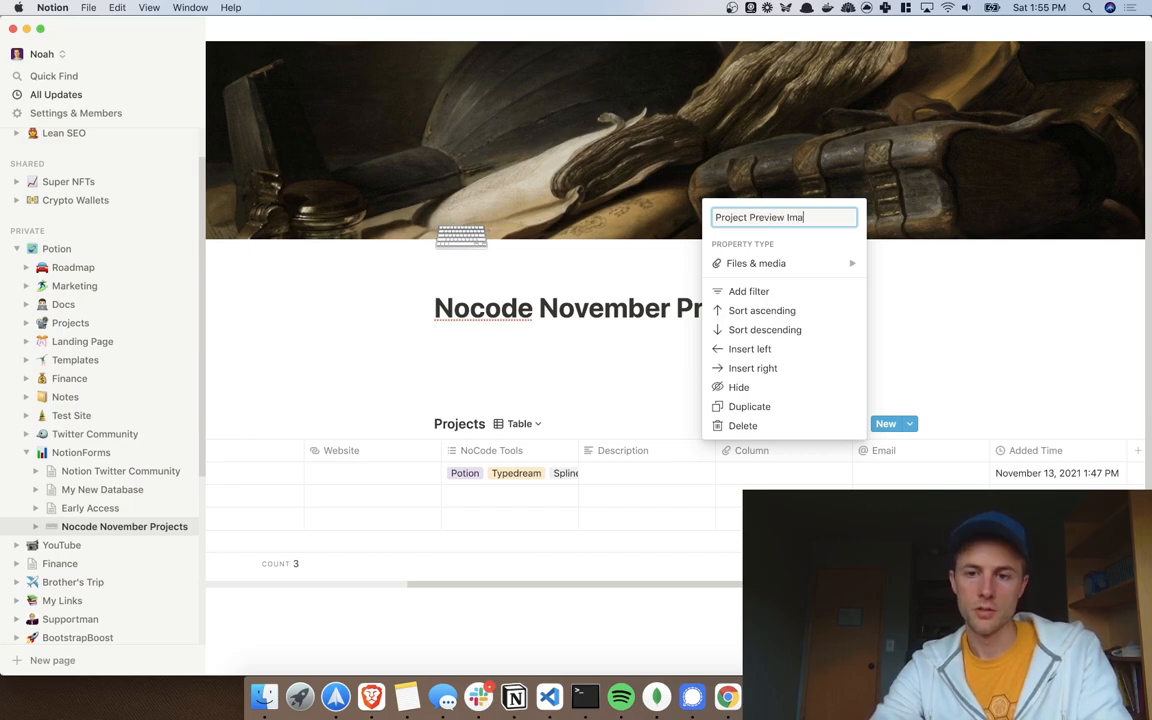
type("ge")
key("Return")
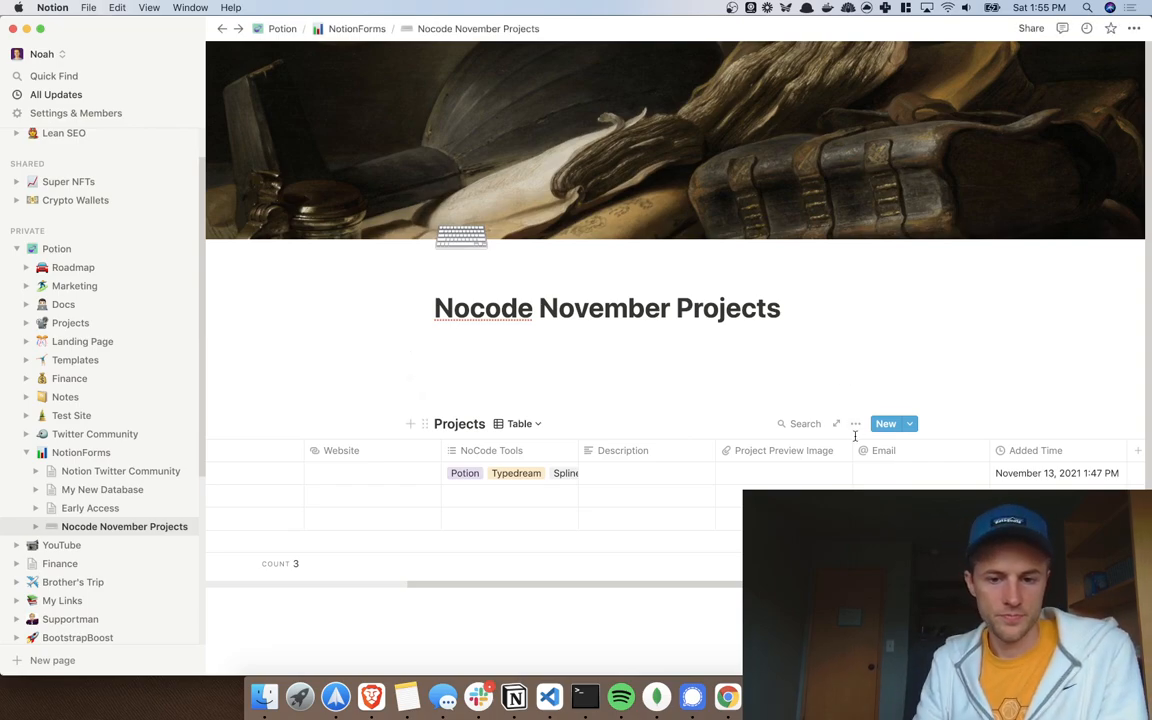
scroll(805, 463, "left", 5)
scroll(570, 495, "right", 8)
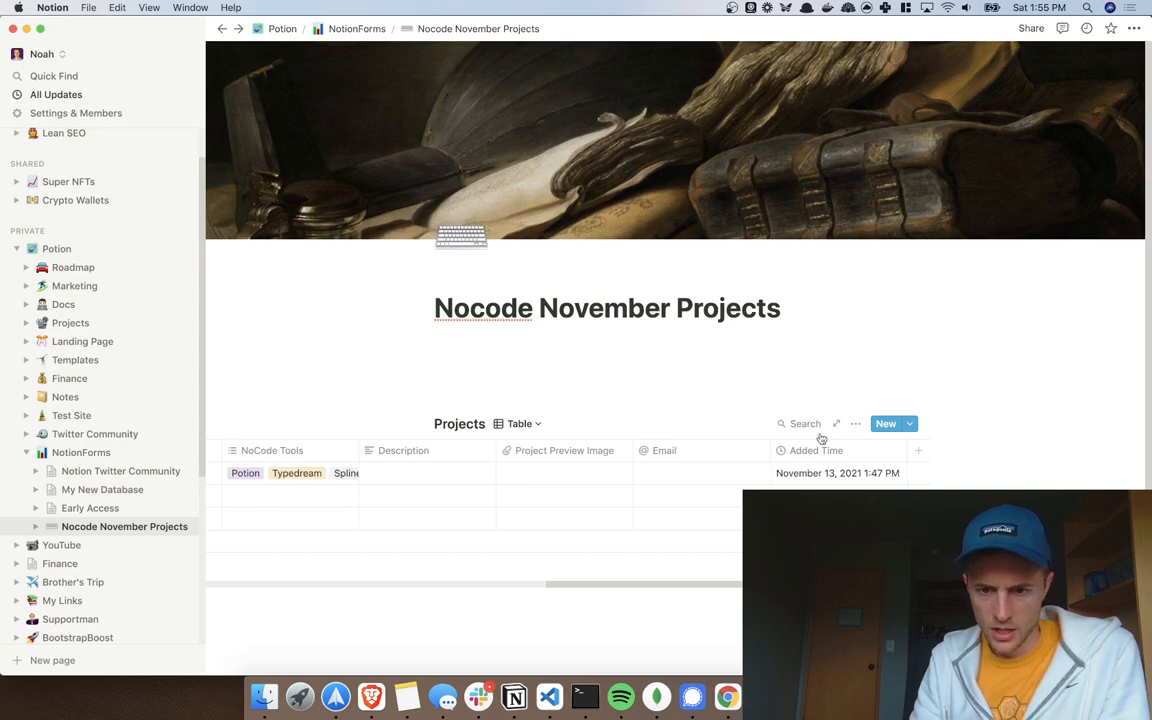
Step: Add a text column named Sentence Summary after Added Time
left_click(440, 457)
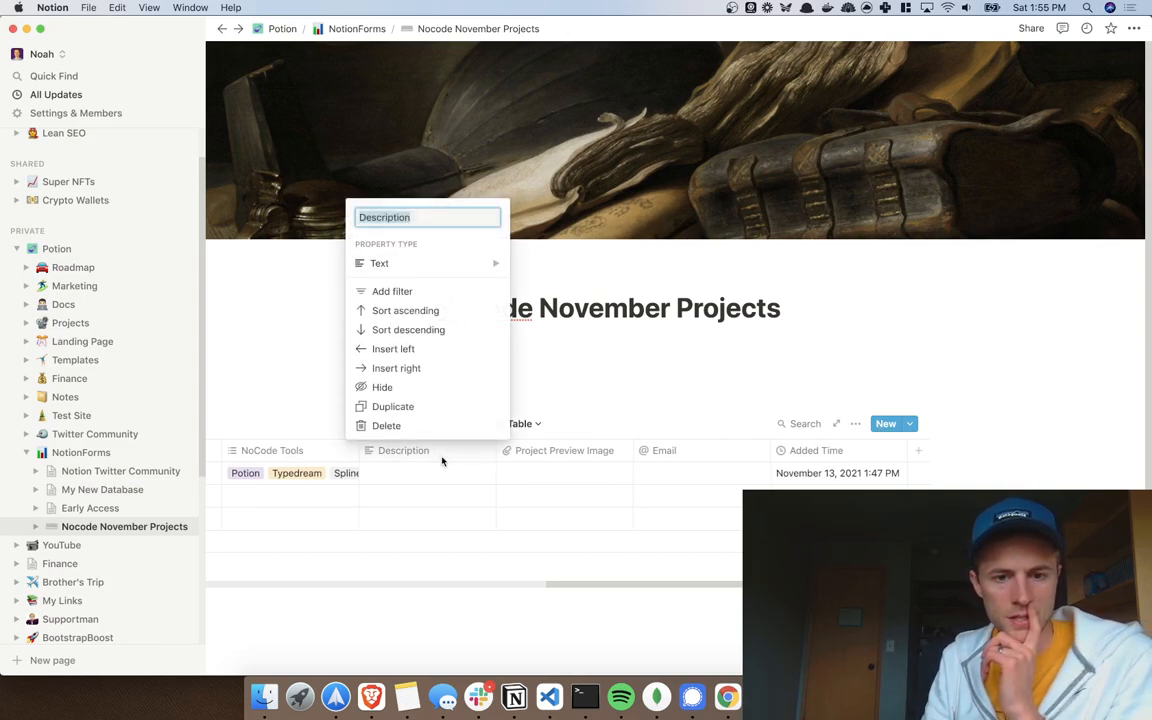
key("Escape")
scroll(435, 470, "left", 5)
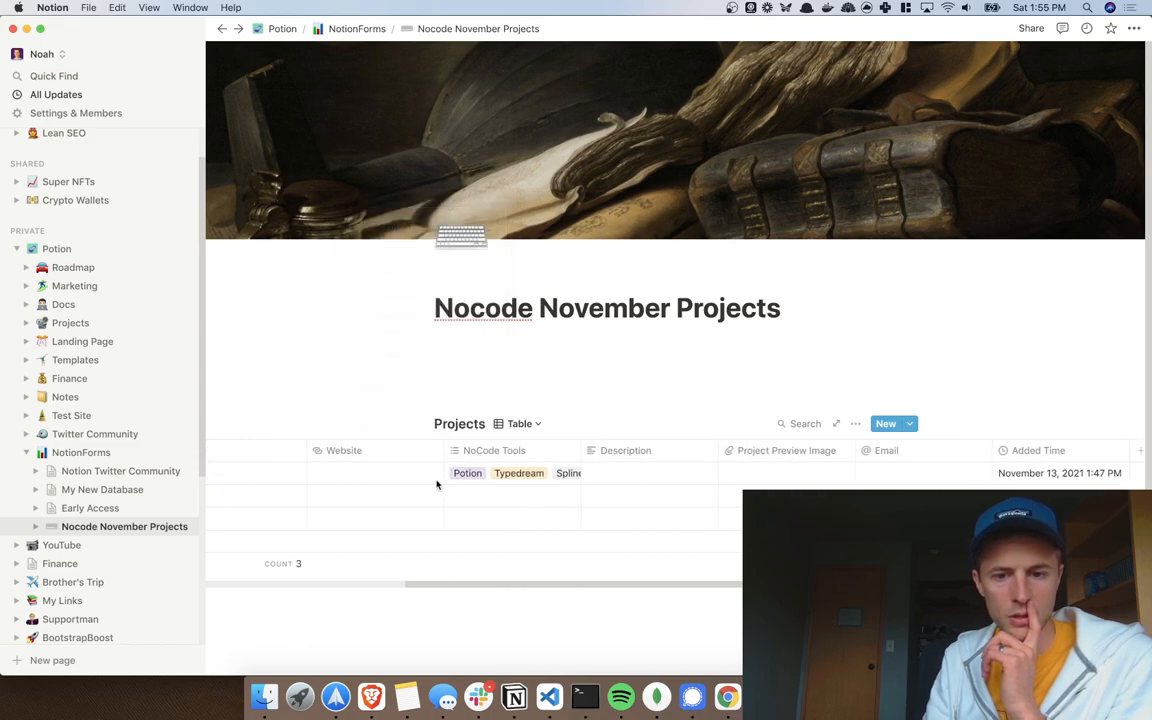
scroll(495, 497, "left", 4)
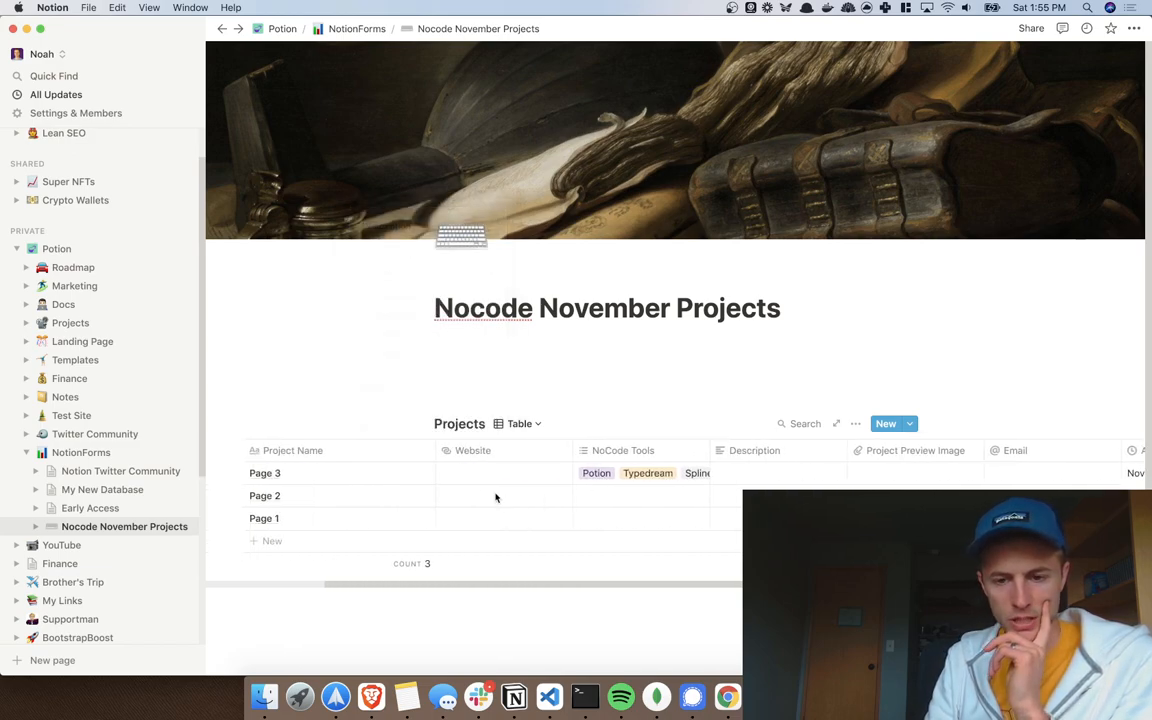
scroll(495, 497, "left", 1)
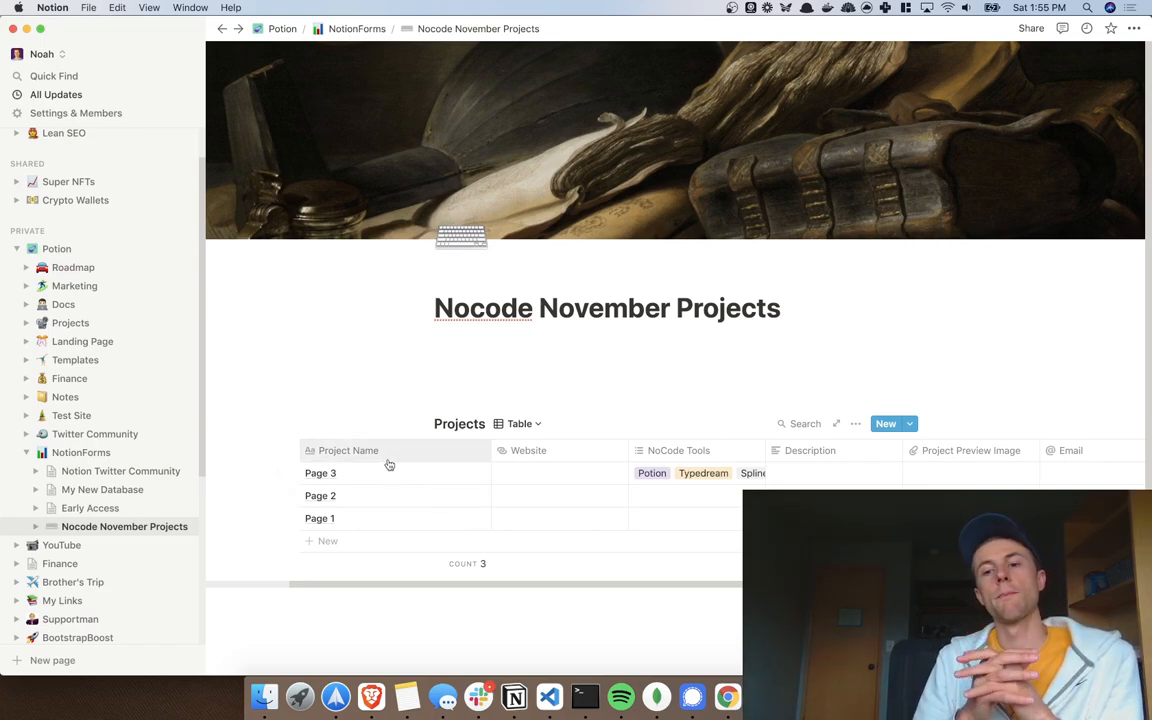
scroll(389, 464, "right", 8)
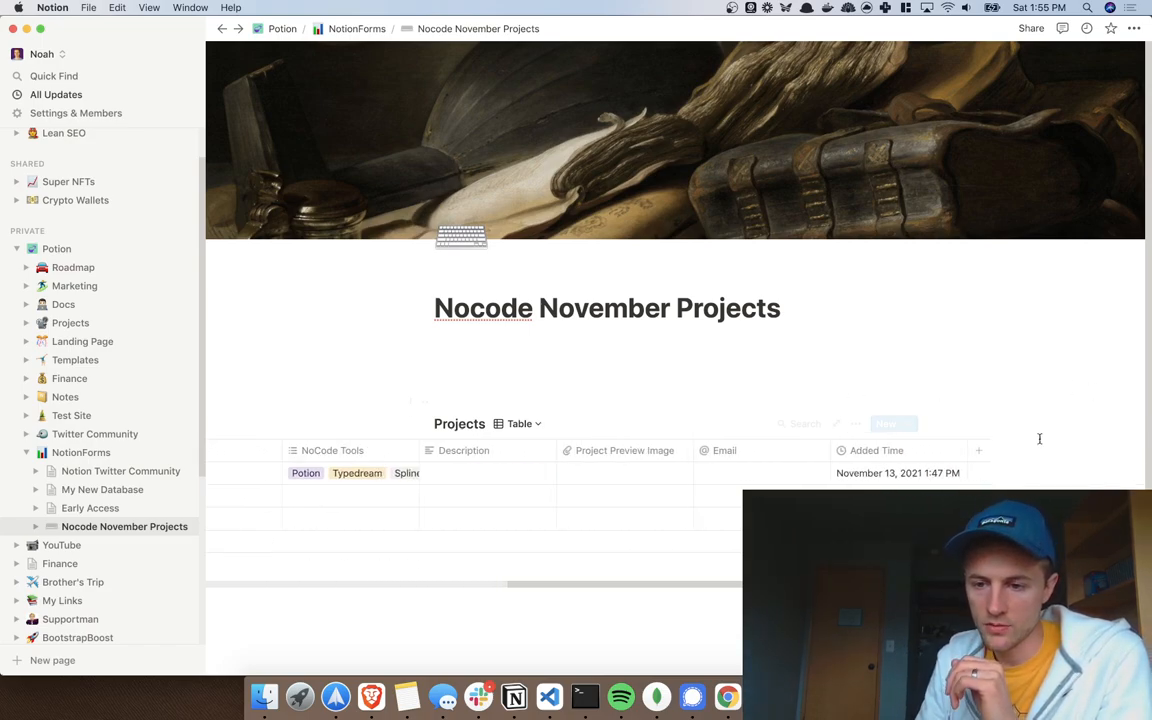
left_click(983, 457)
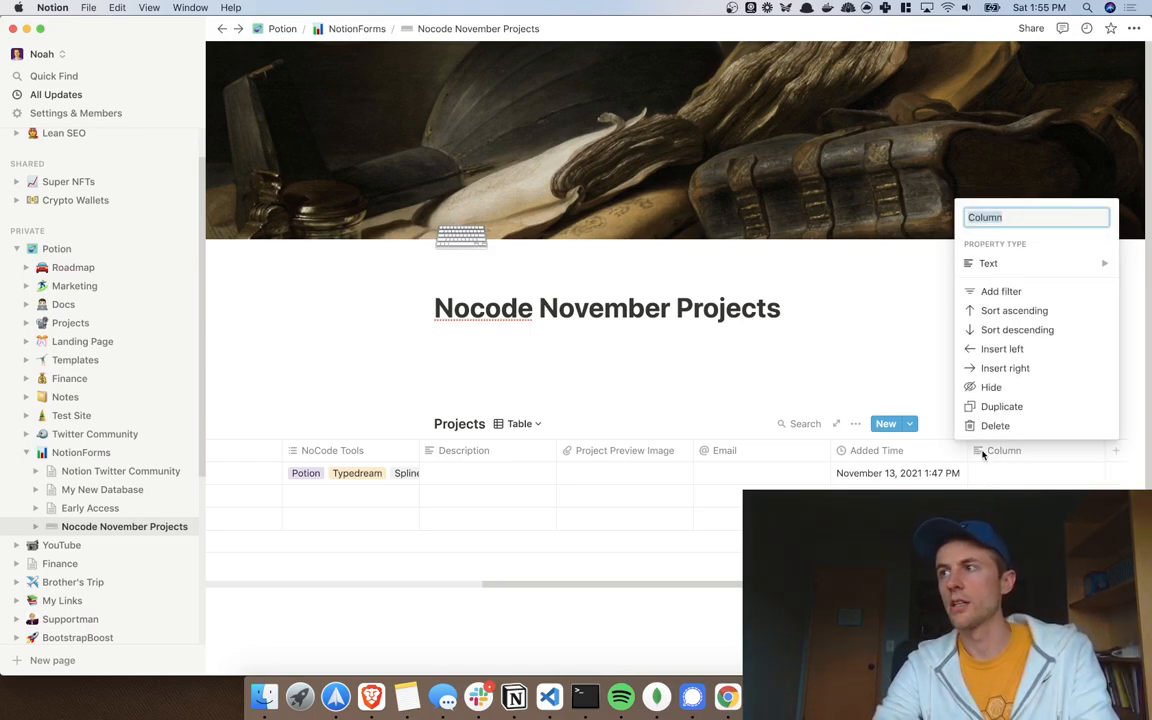
key("BackSpace")
type("SEnt")
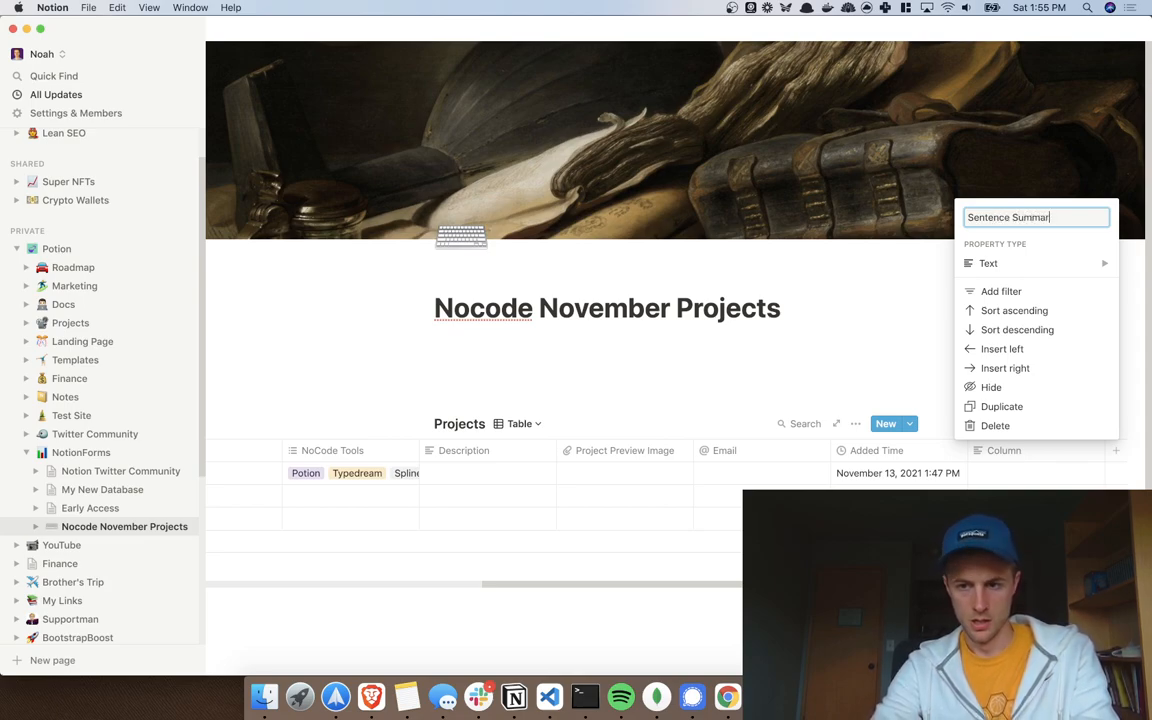
key("Return")
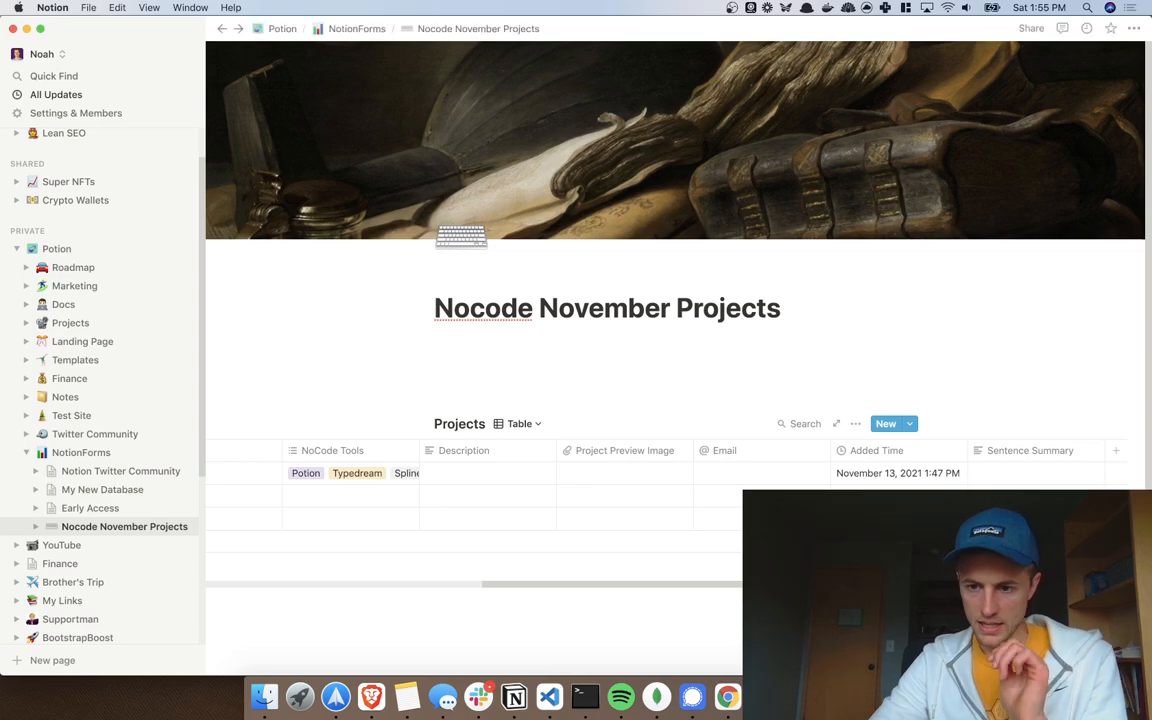
scroll(597, 483, "left", 8)
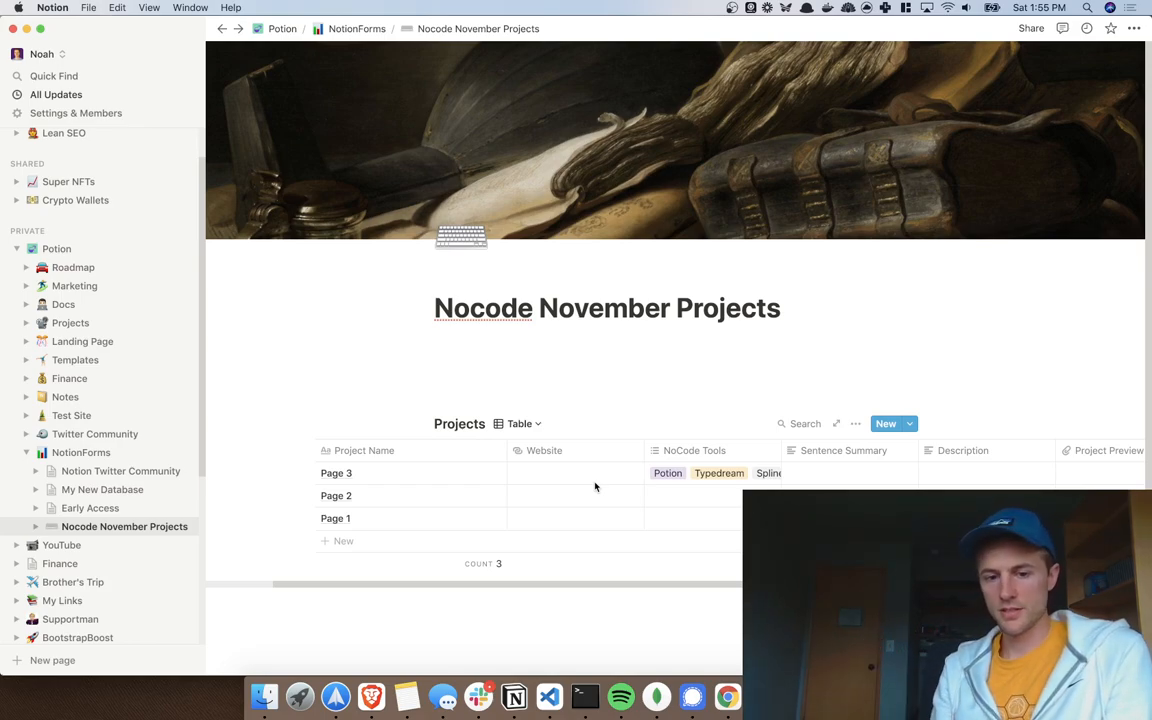
Step: Show Projects as a list with Project Preview Image and Sentence Summary visible, then preview Page 3
left_click(516, 425)
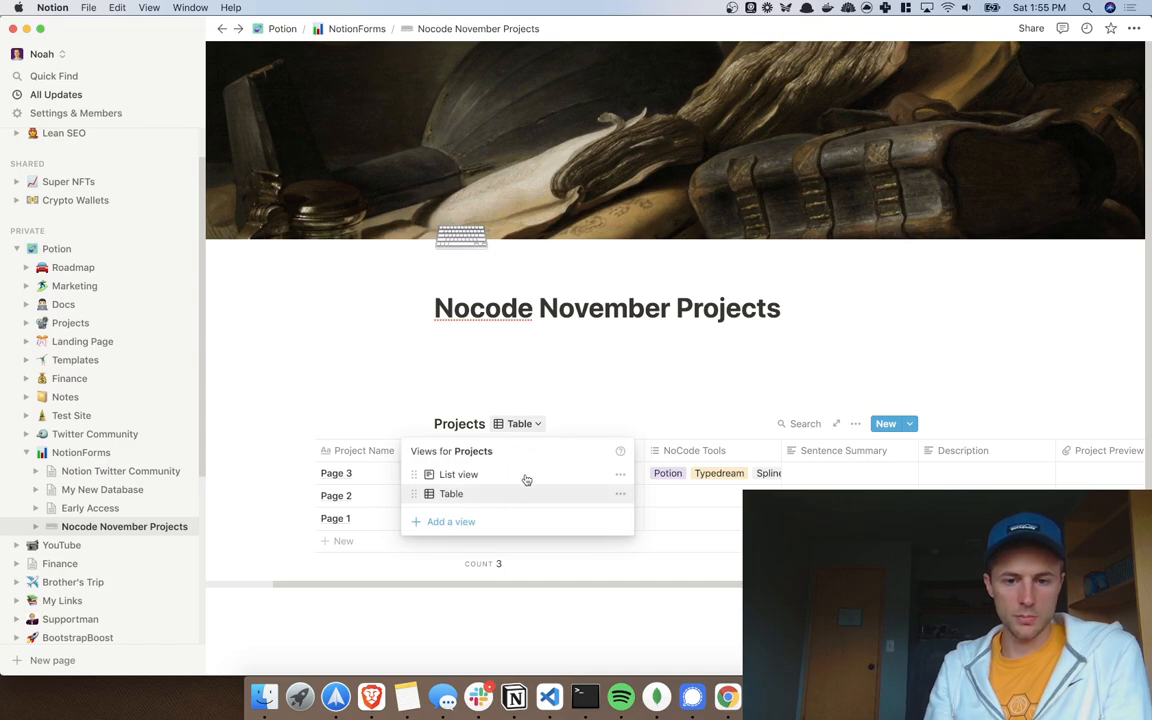
left_click(458, 476)
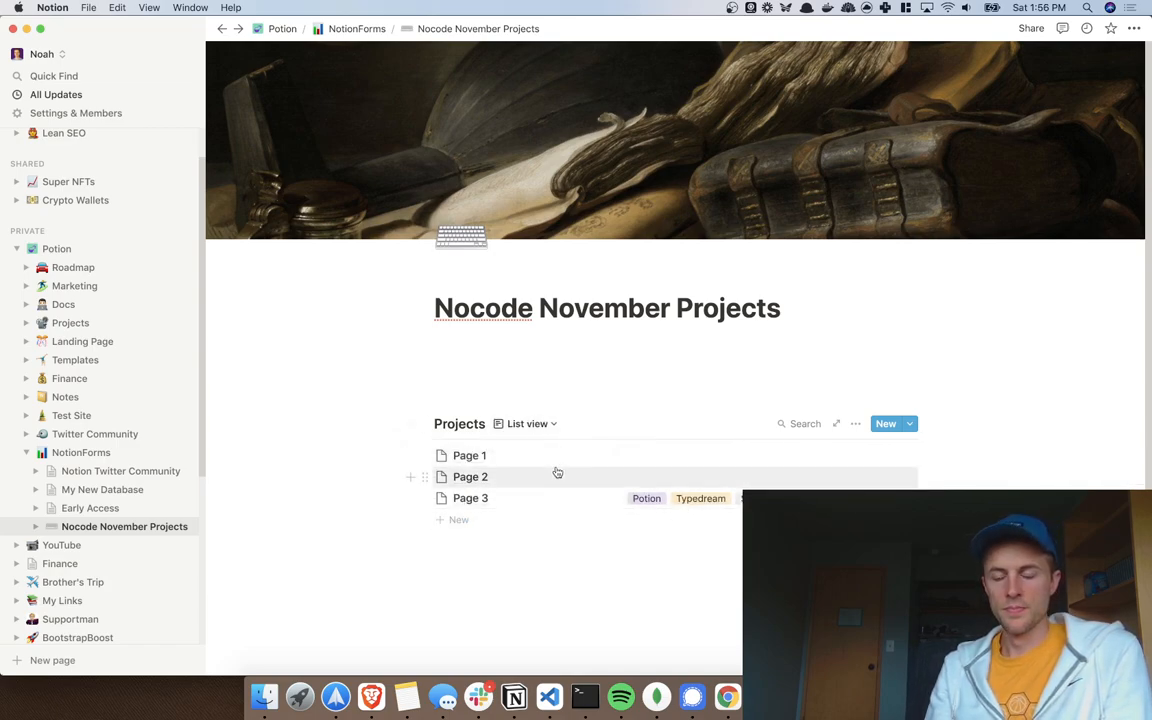
left_click(855, 423)
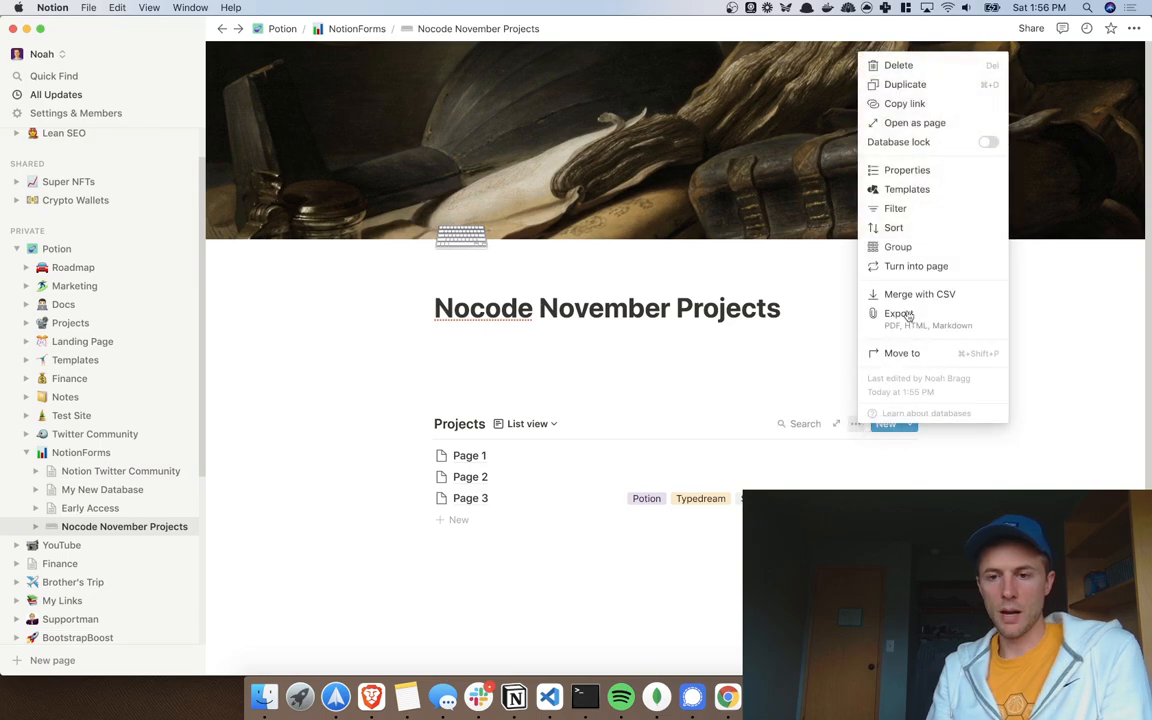
left_click(907, 171)
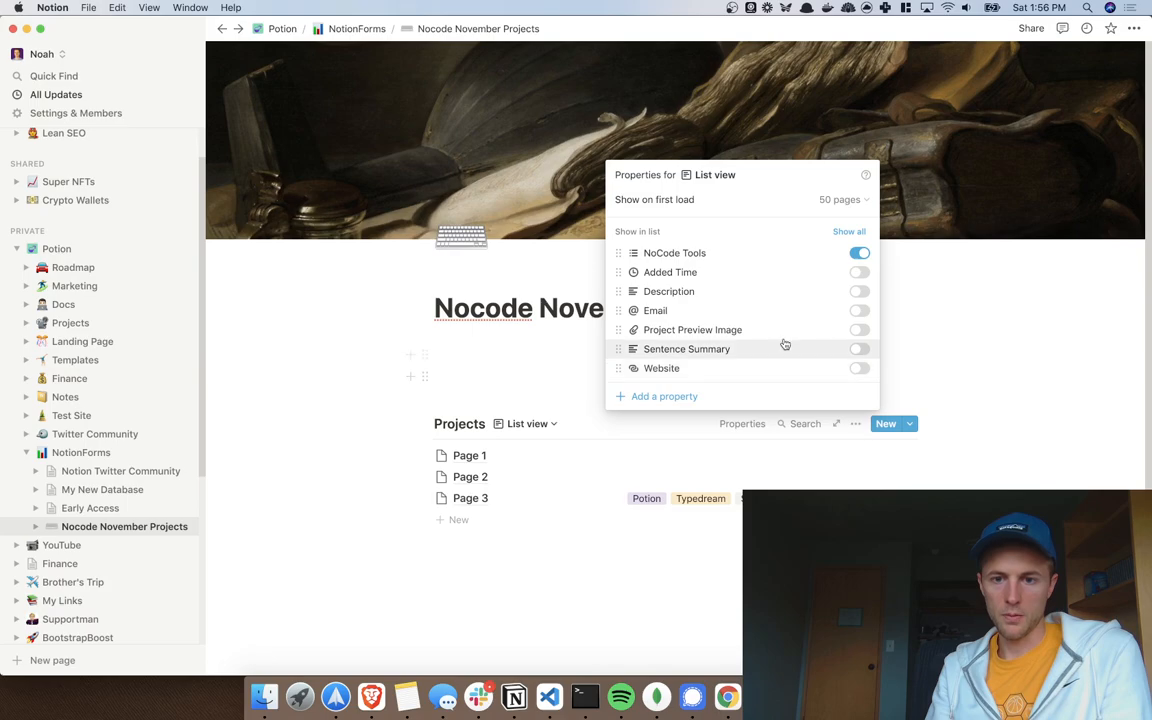
left_click(860, 330)
left_click(860, 349)
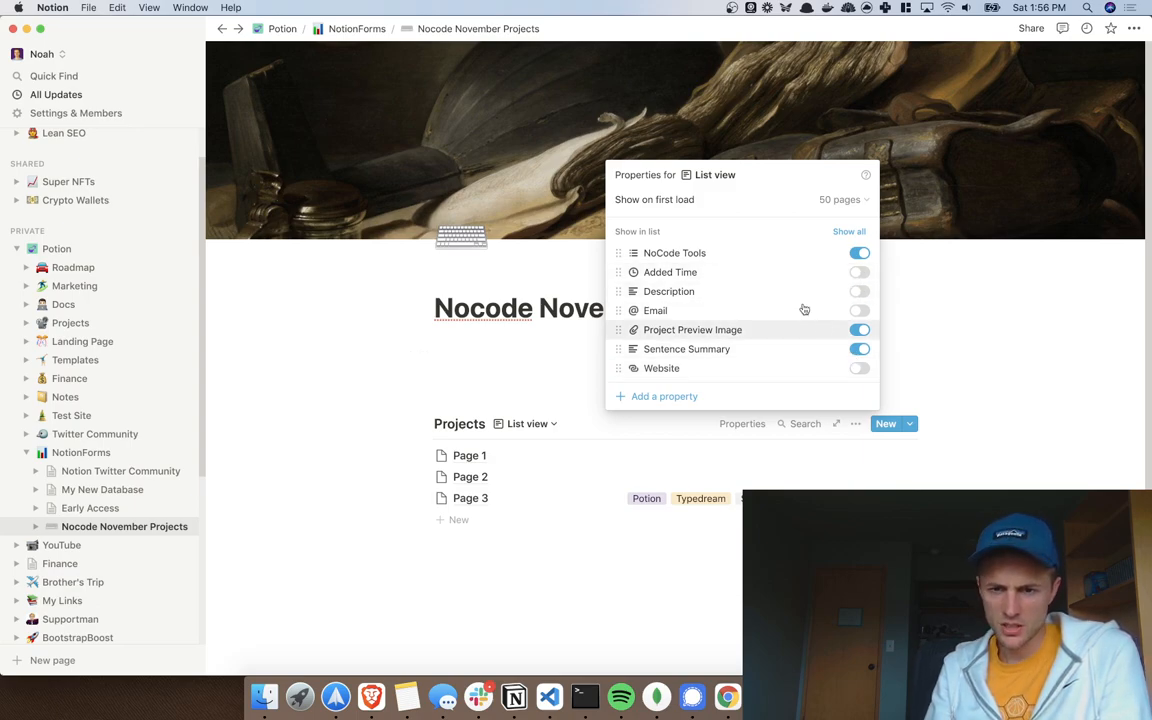
left_click(1020, 352)
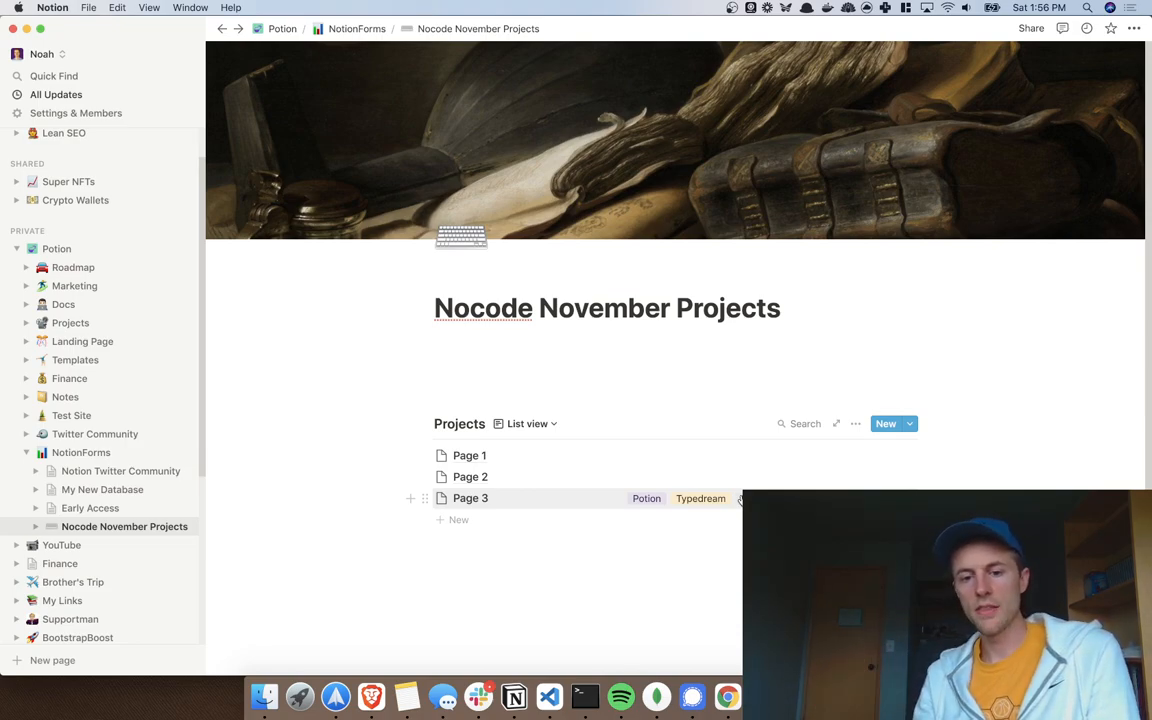
left_click(515, 501)
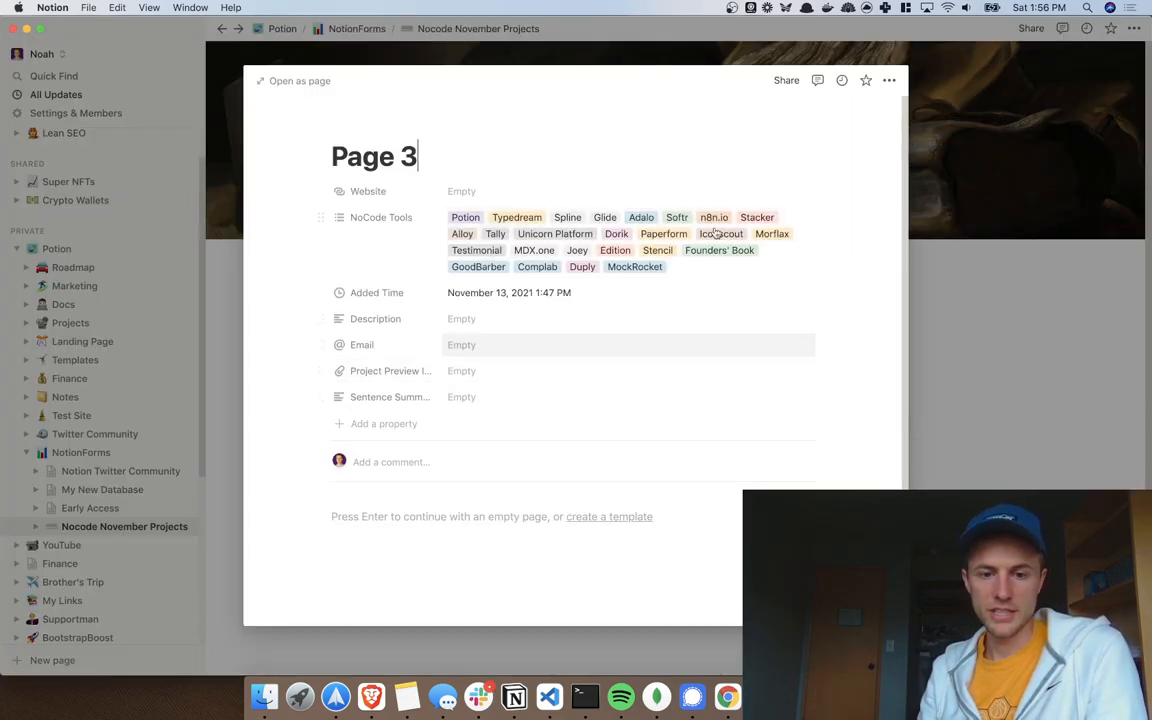
left_click(1019, 305)
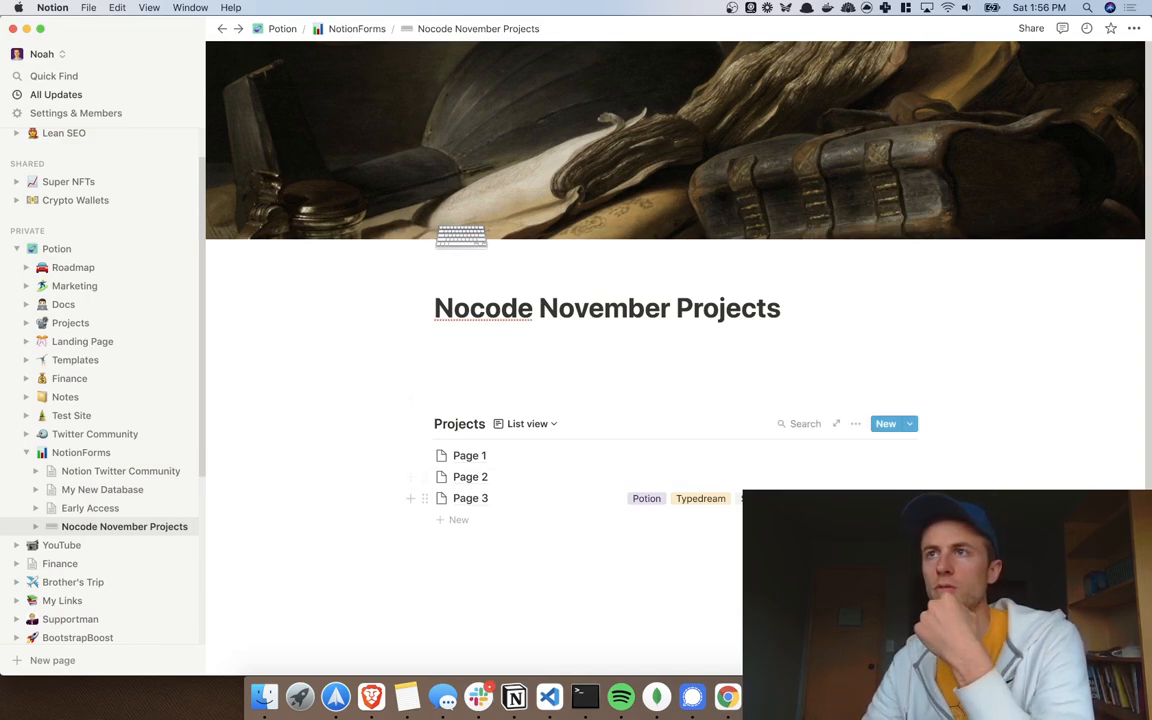
Step: Look over the launch thread in the browser's Twitter tab
key("ctrl+Right")
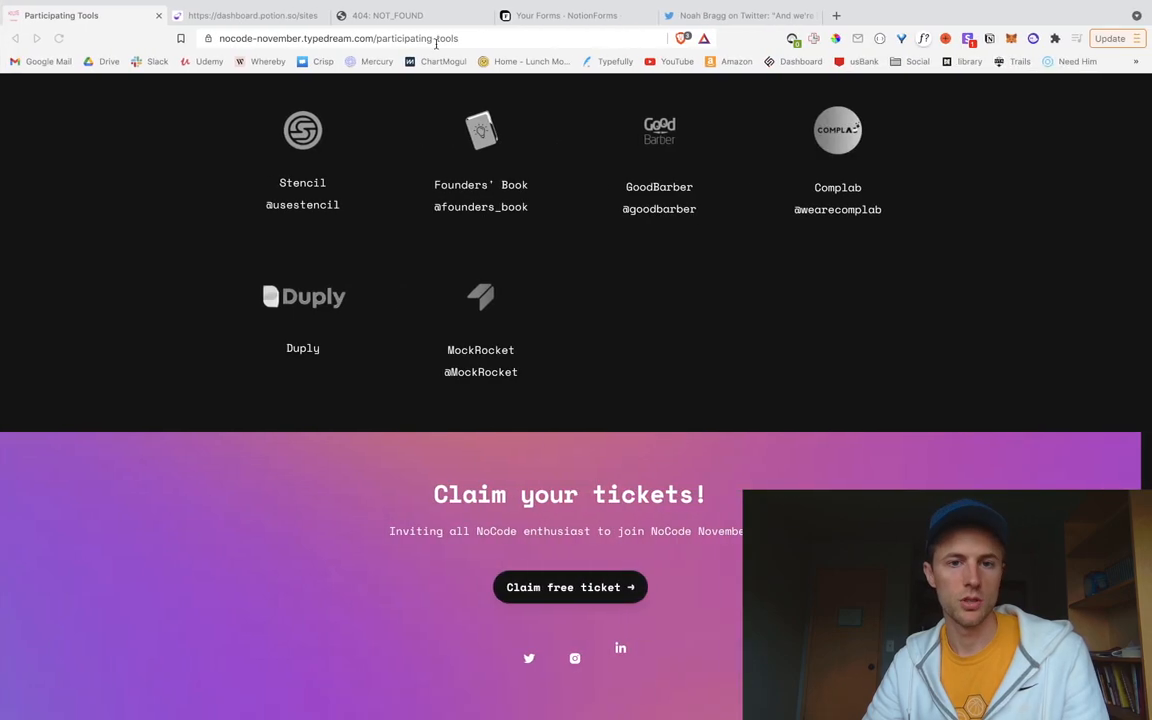
key("ctrl+shift+Tab")
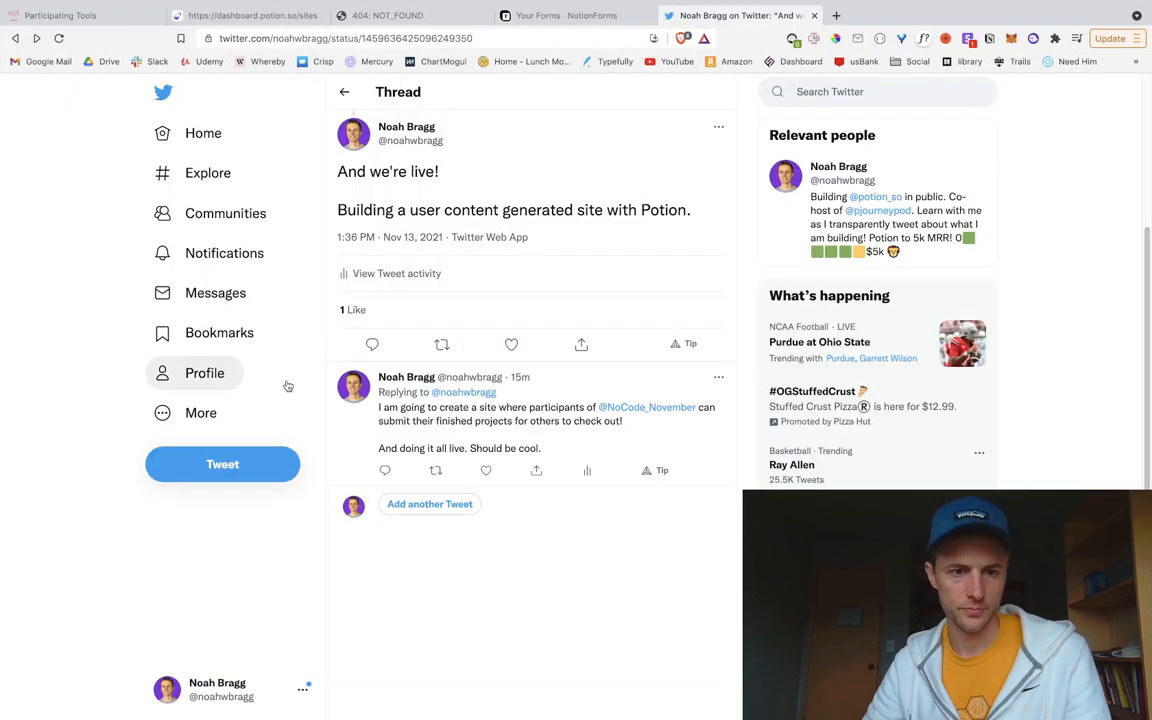
scroll(458, 370, "up", 1)
scroll(458, 370, "up", 2)
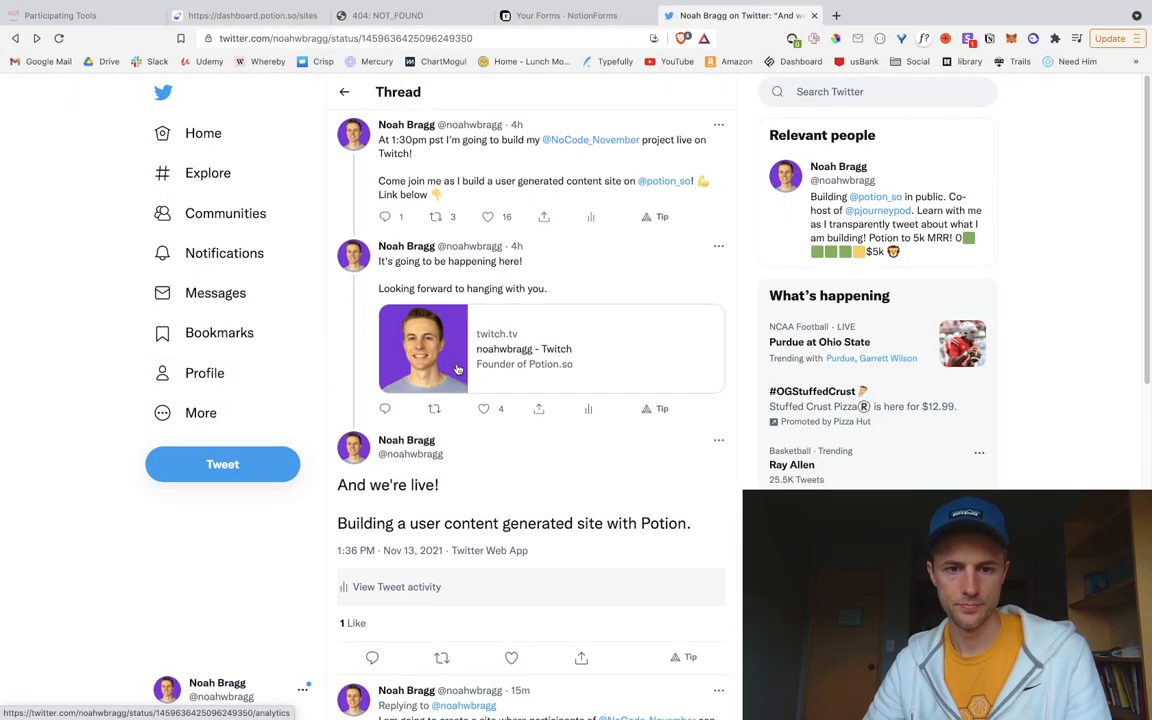
scroll(537, 440, "down", 10)
Step: Put the Notion Projects database back in Table view, then bring up the nocode.potion.so tab
key("ctrl+Left")
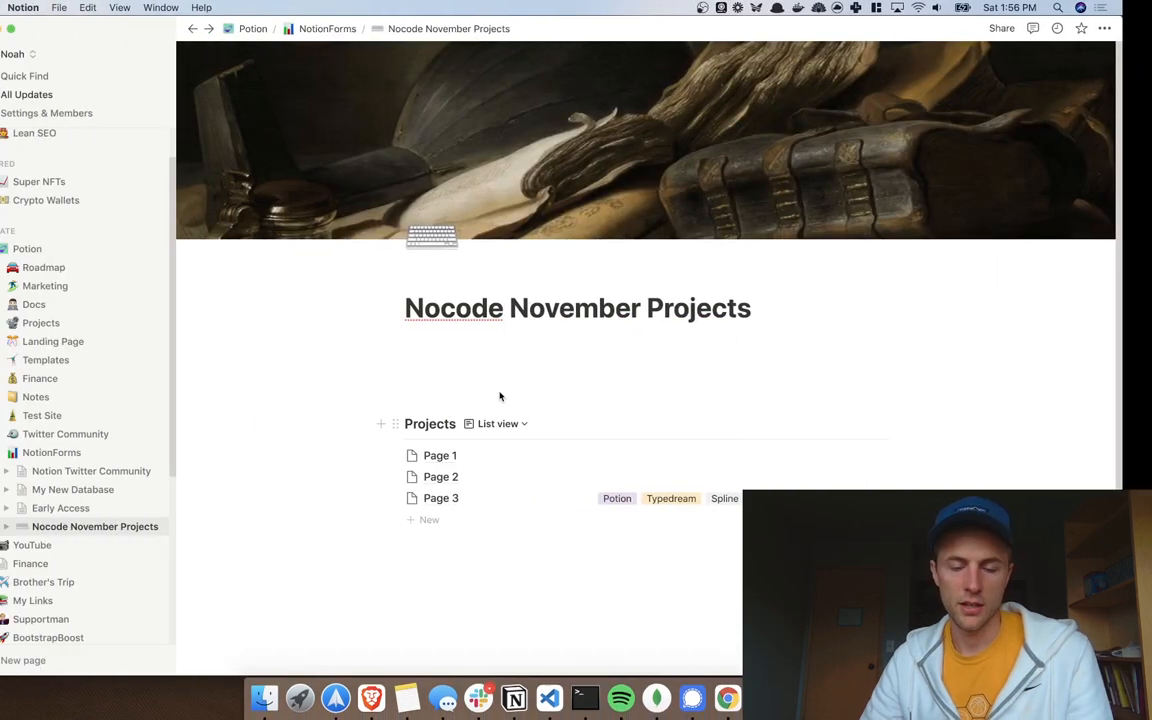
left_click(562, 425)
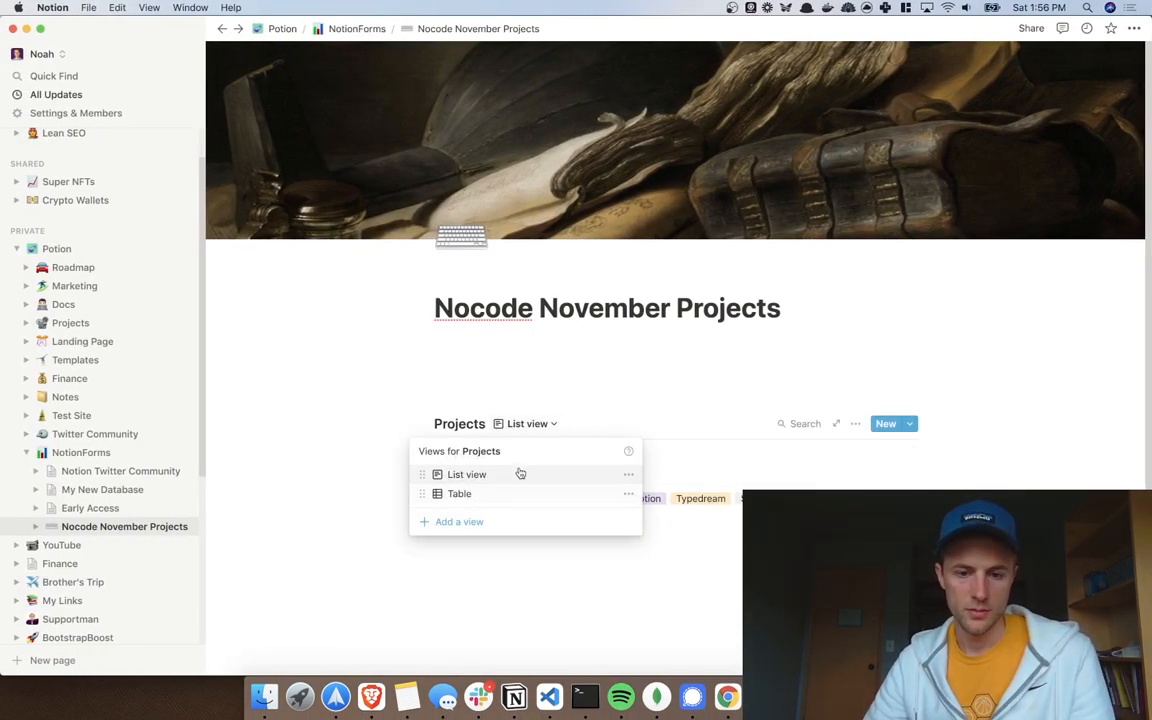
left_click(505, 491)
scroll(720, 500, "right", 8)
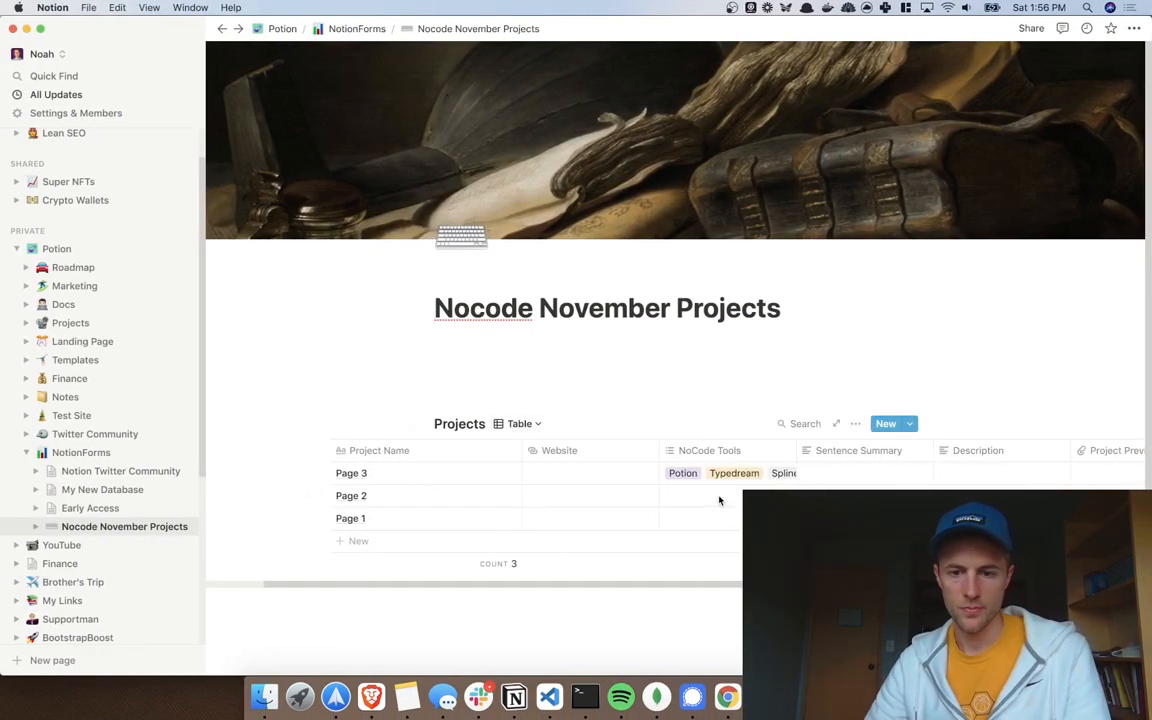
key("ctrl+Right")
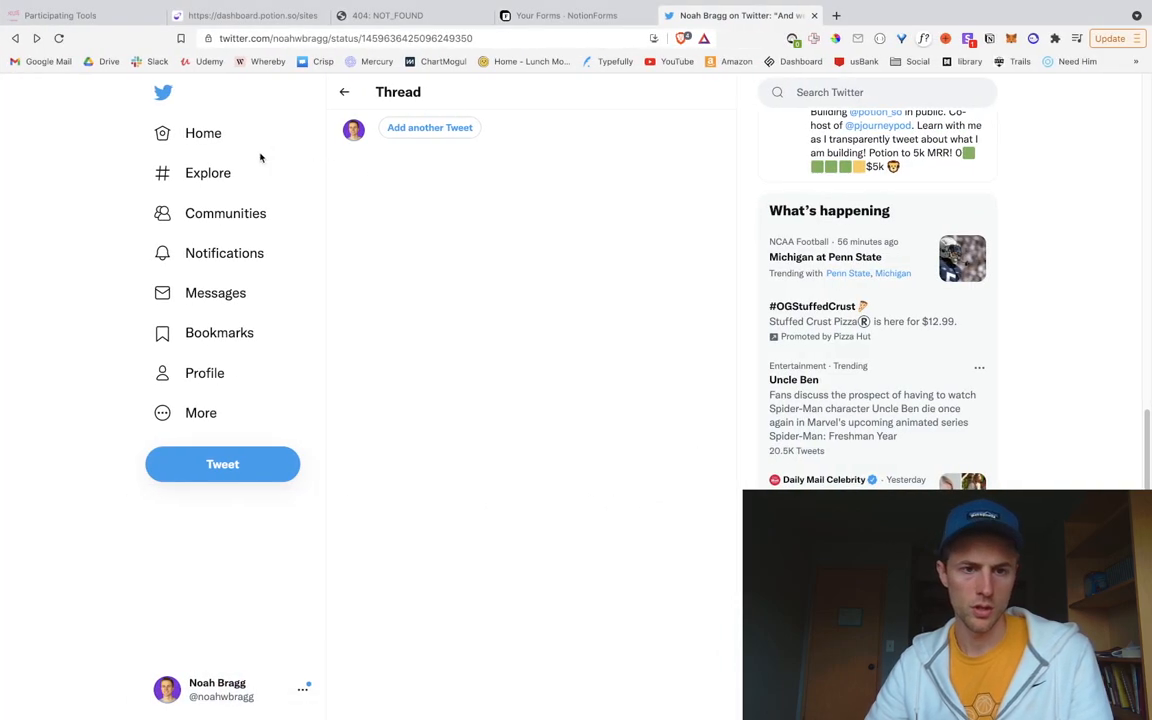
left_click(393, 20)
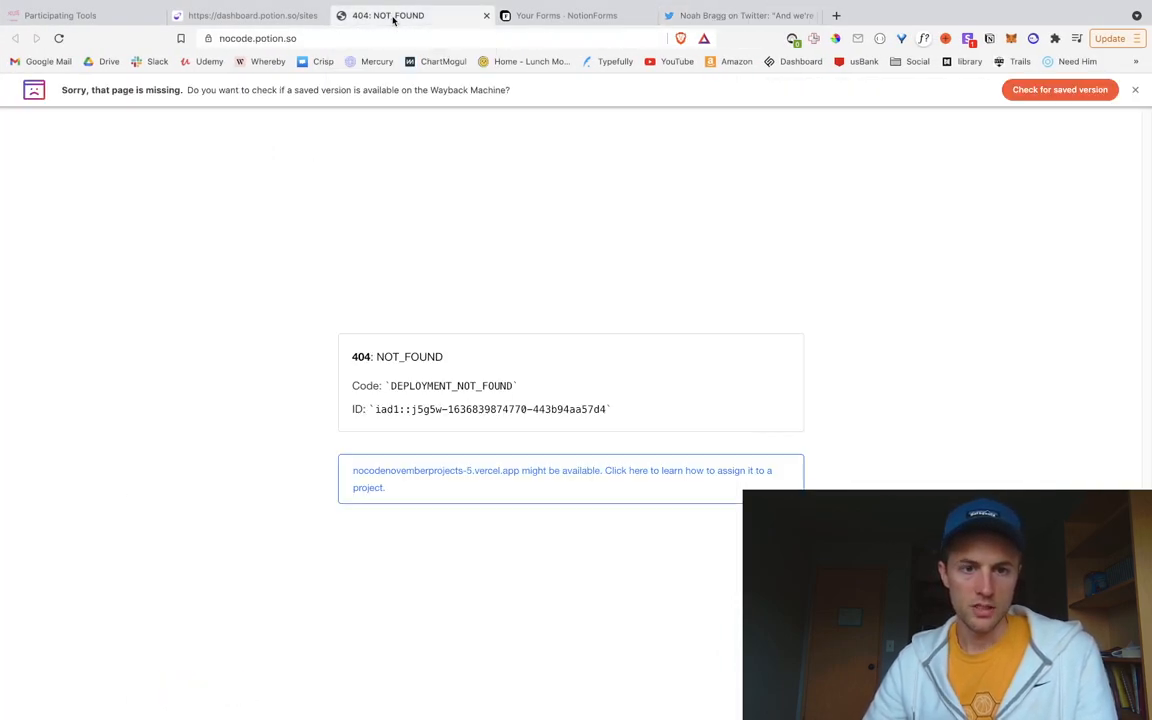
Step: Reload nocode.potion.so to load the Nocode November Projects site, then switch to 'Your Forms - NotionForms'
left_click(61, 40)
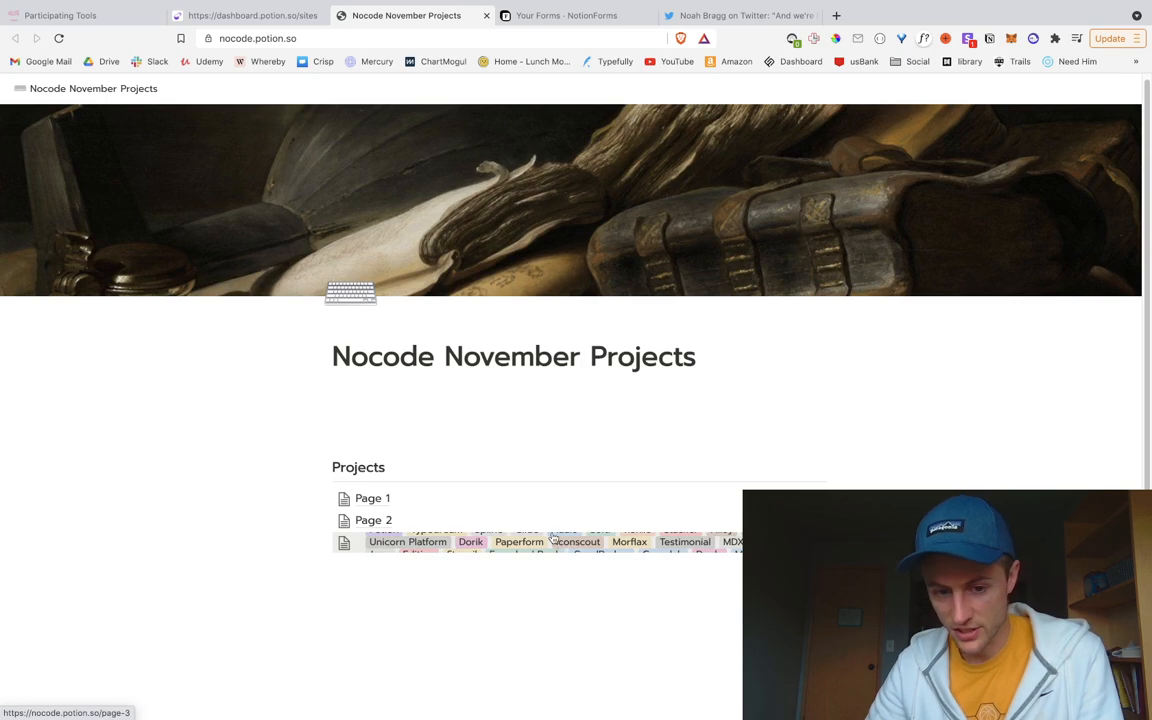
left_click(542, 16)
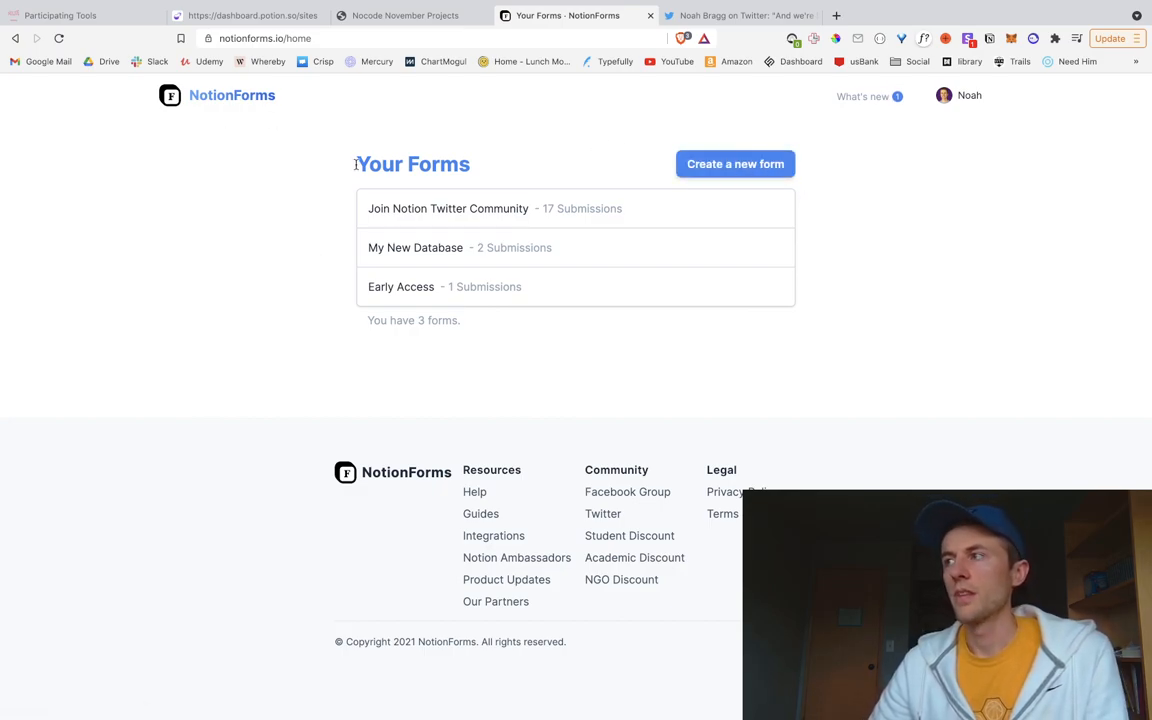
Step: Create a new form linked to the Projects Notion table, checking the table in Notion
left_click(735, 164)
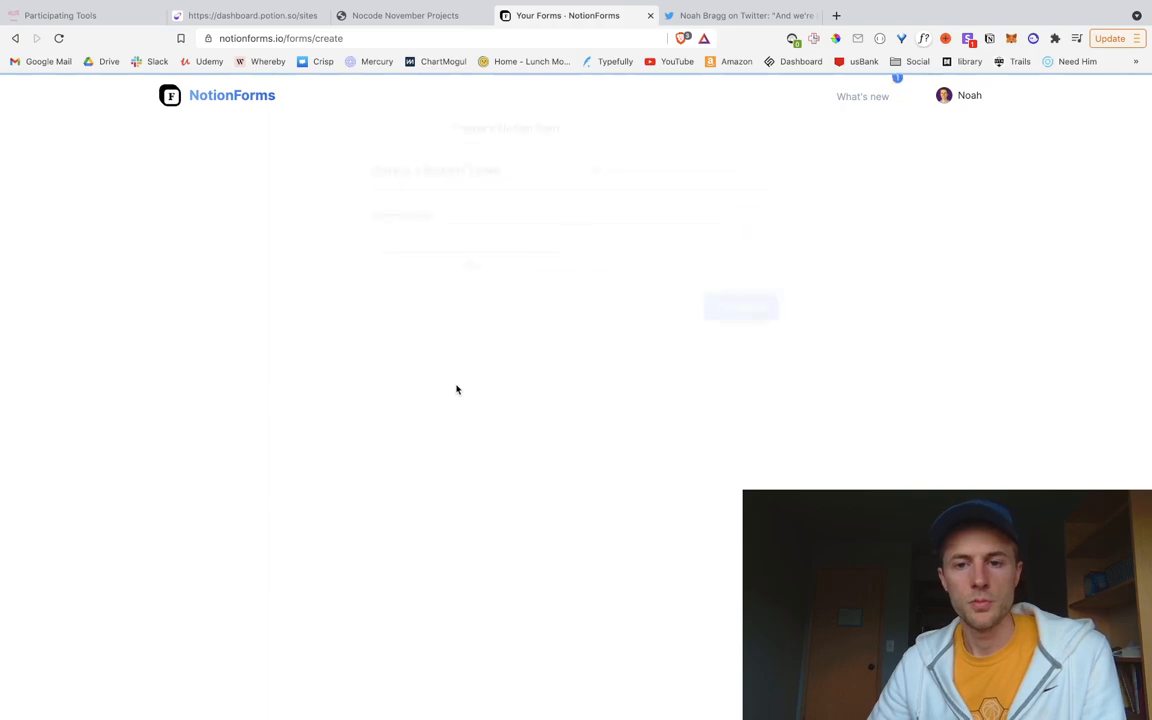
left_click(505, 240)
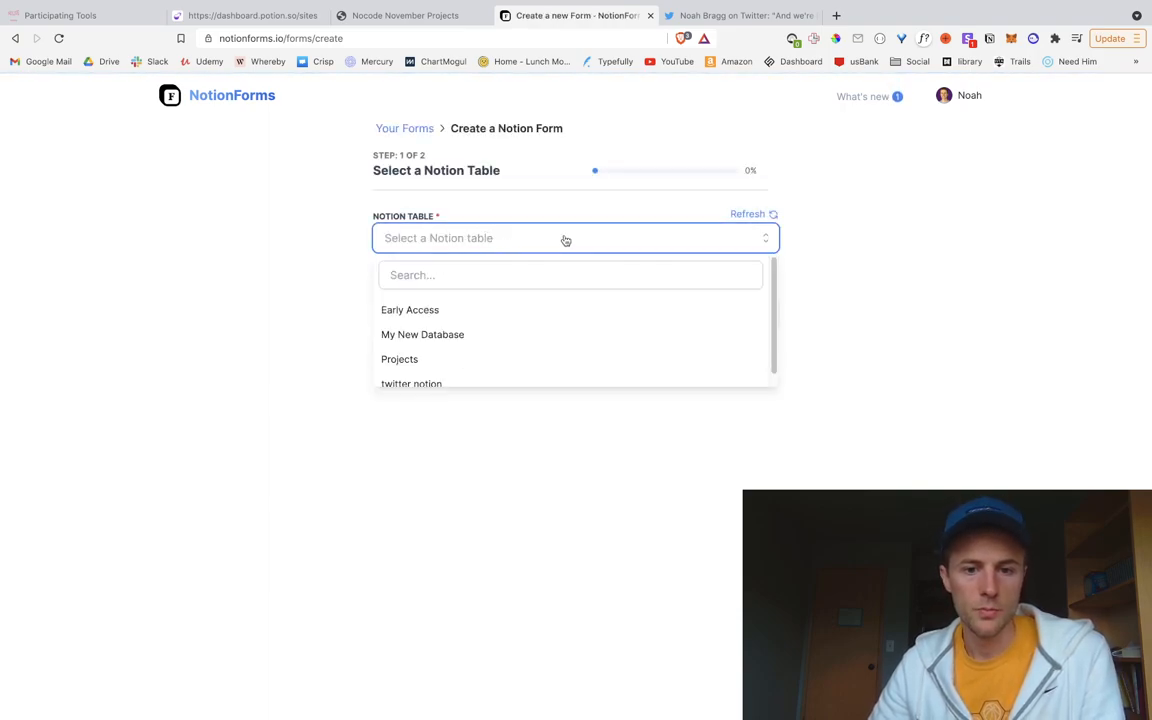
scroll(517, 325, "up", 1)
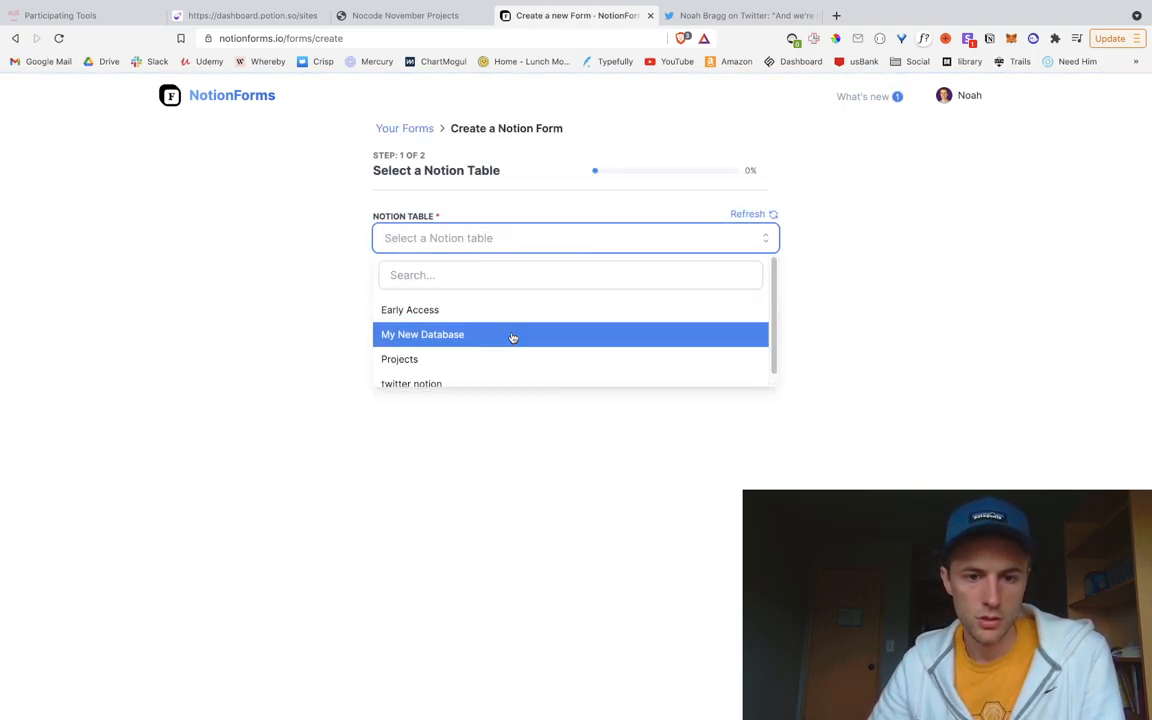
left_click(471, 362)
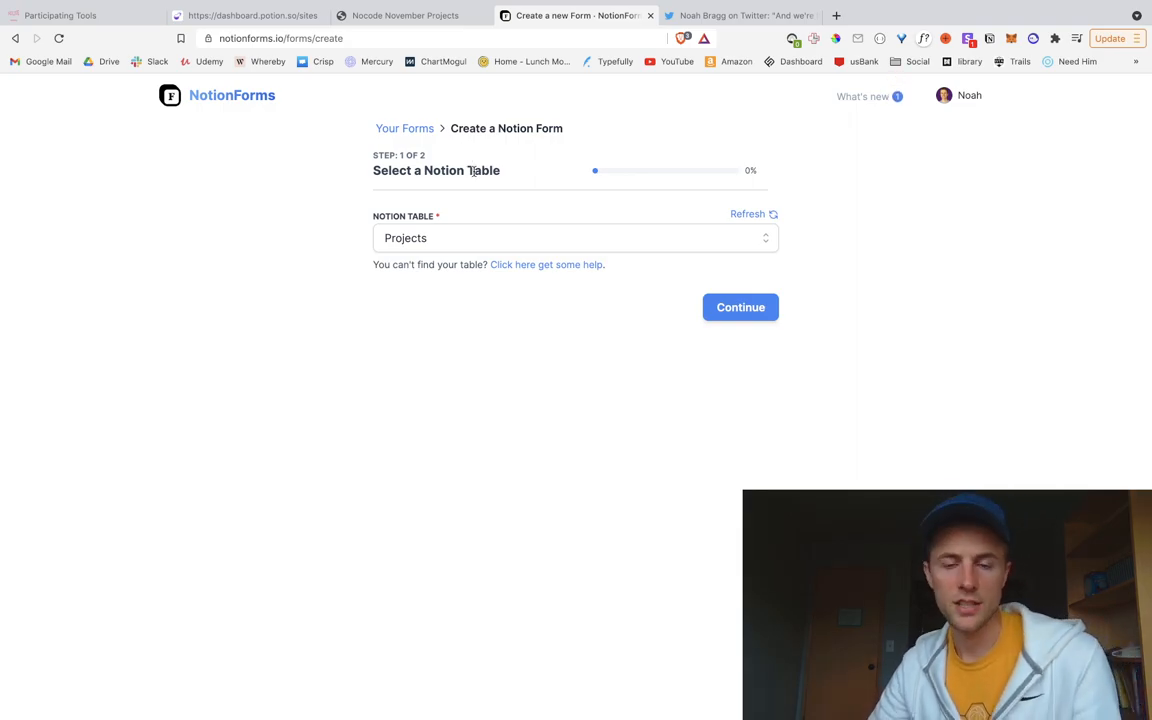
key("ctrl+Left")
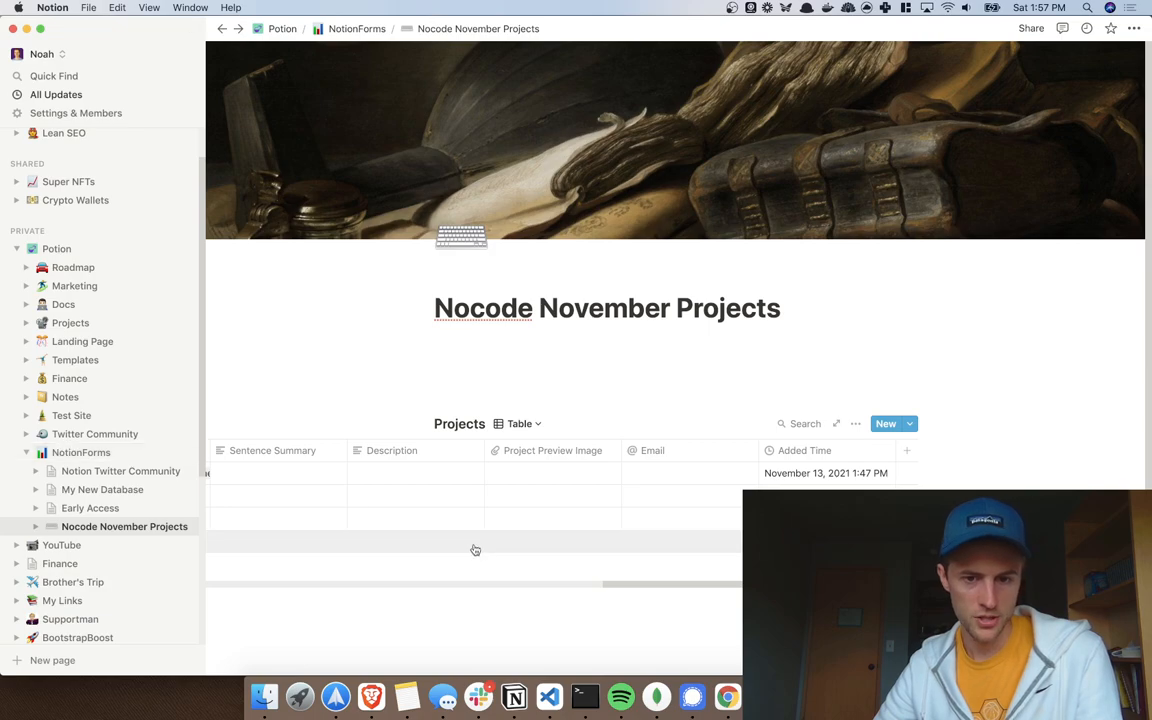
scroll(471, 475, "left", 5)
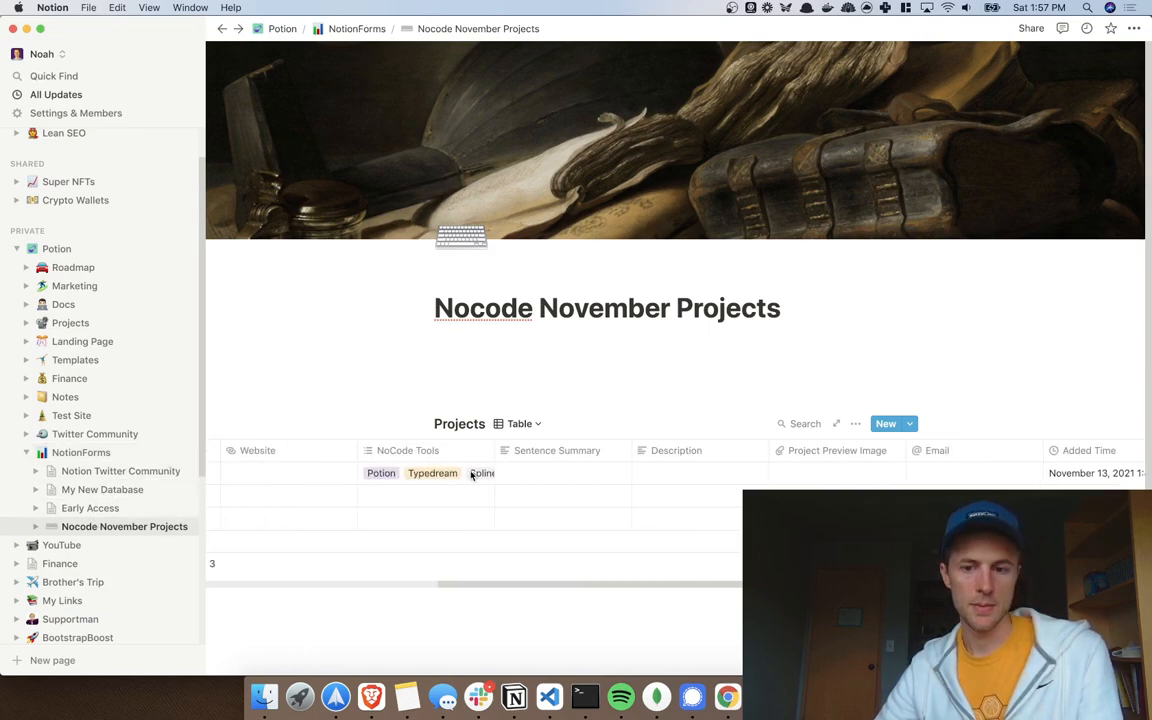
key("ctrl+Right")
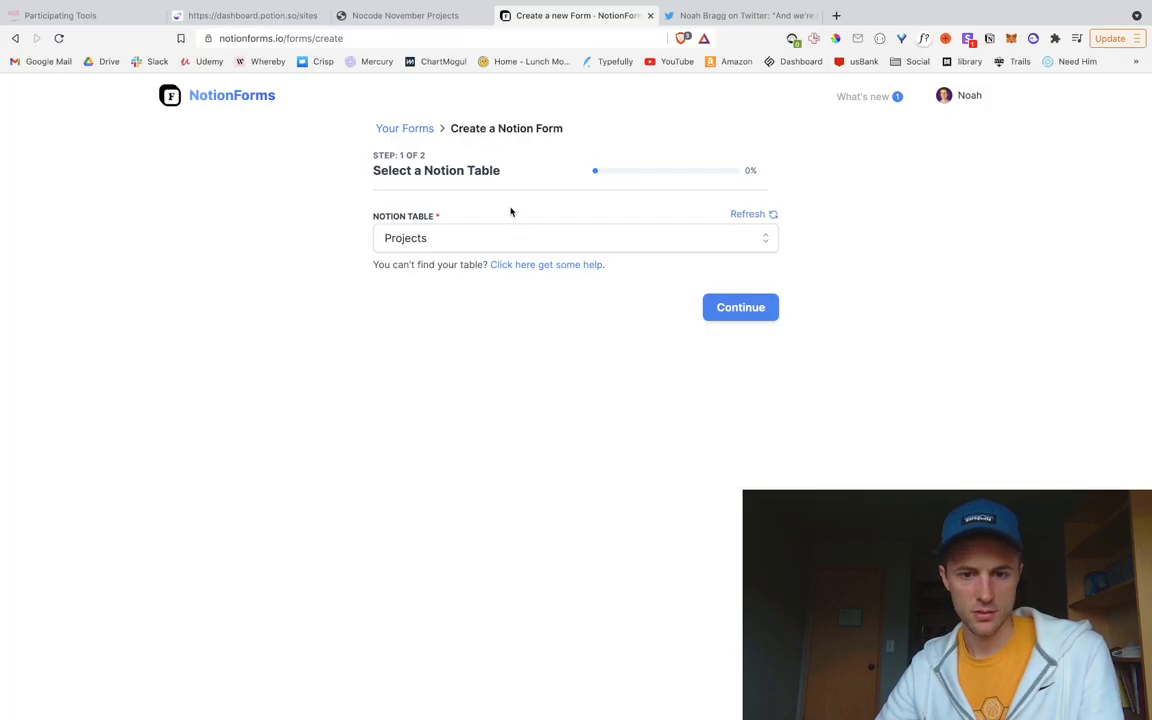
Step: Continue to the Customize Form step and review the form fields in the embed preview
left_click(752, 311)
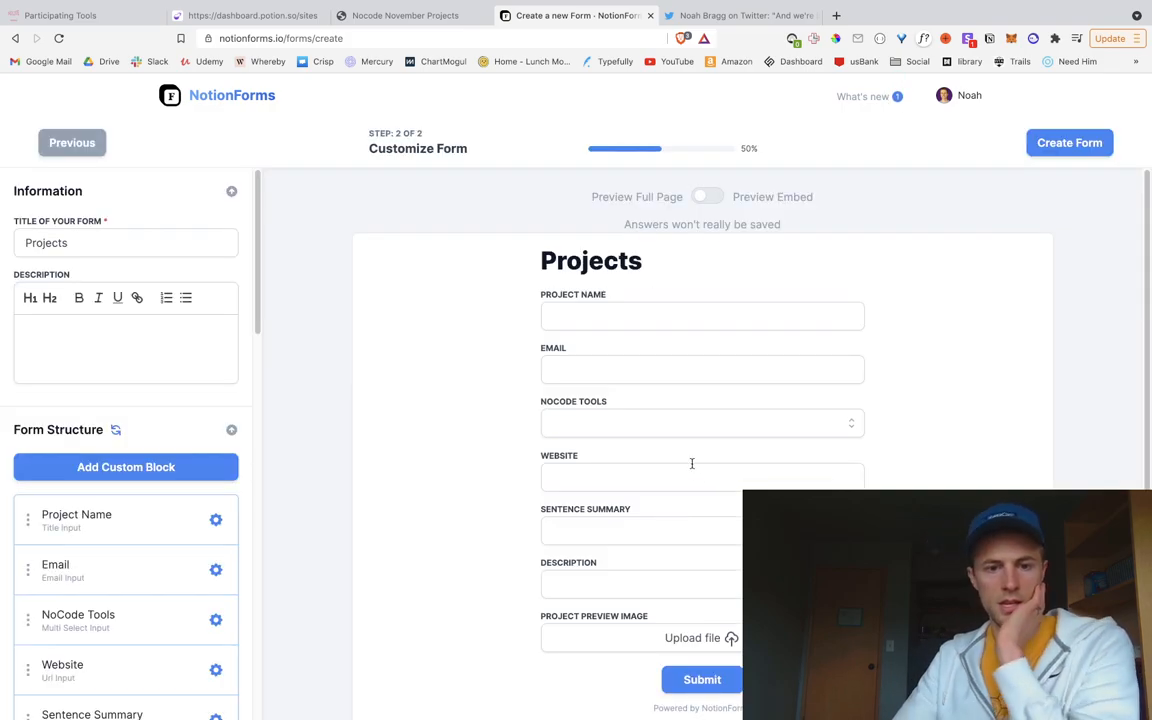
scroll(610, 460, "down", 1)
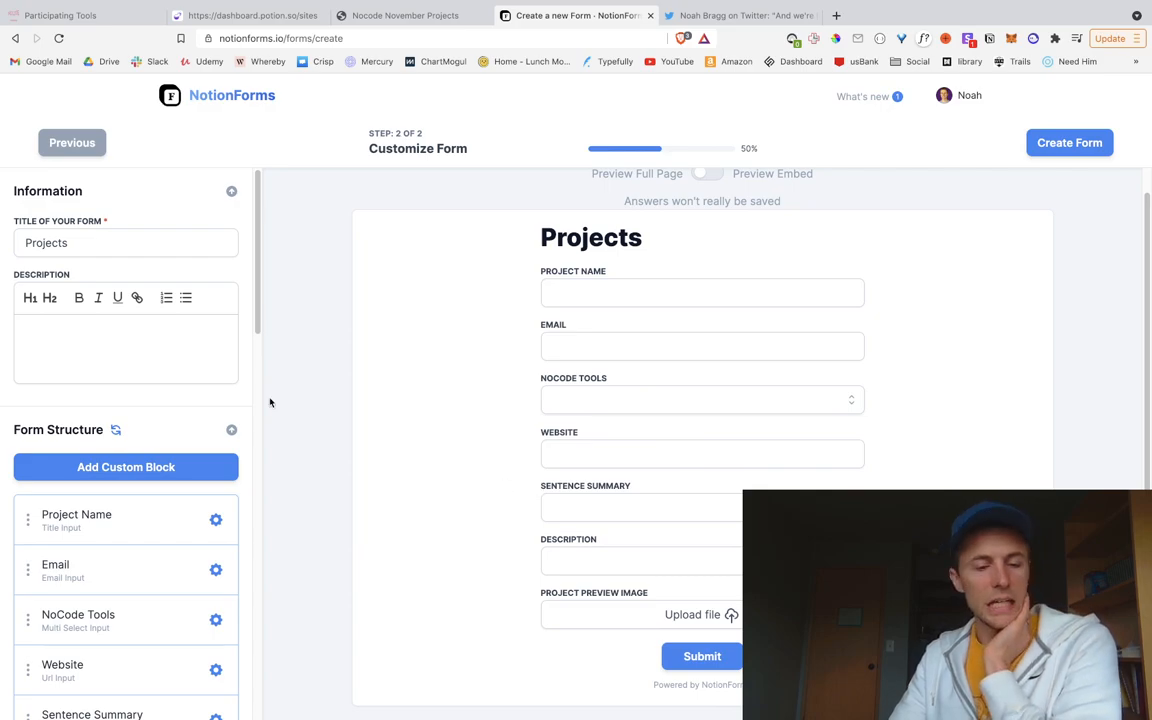
scroll(233, 440, "down", 3)
scroll(230, 448, "down", 1)
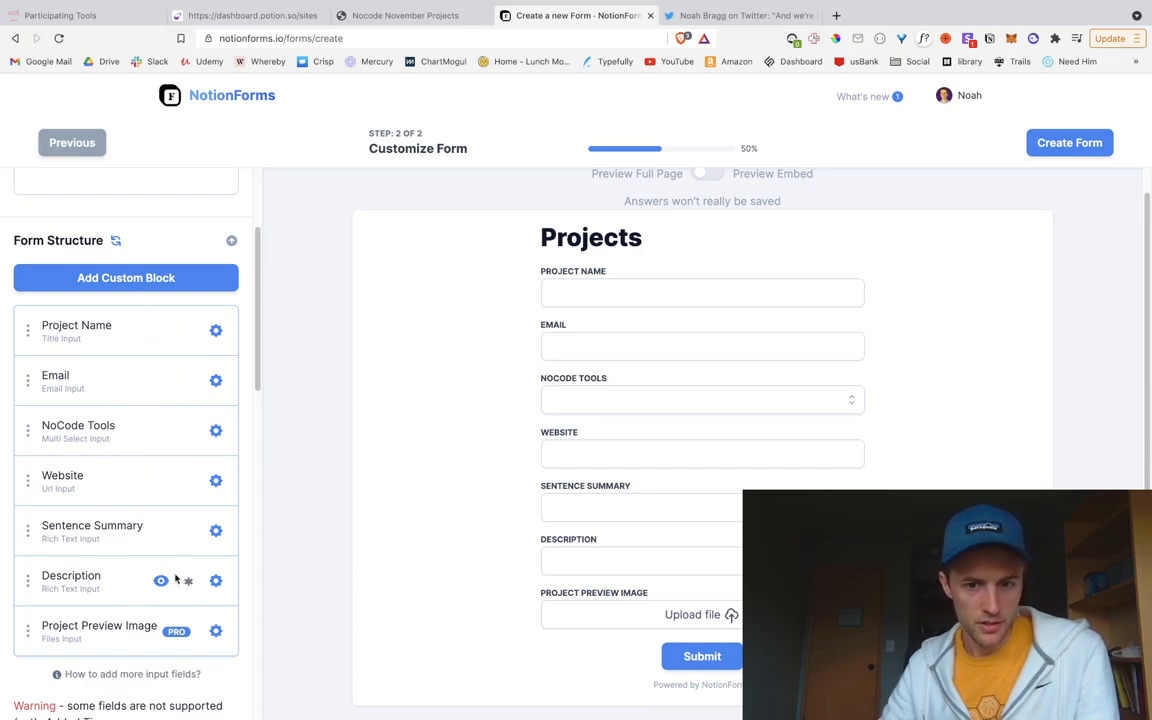
scroll(545, 510, "up", 1)
scroll(602, 348, "down", 1)
scroll(602, 348, "up", 1)
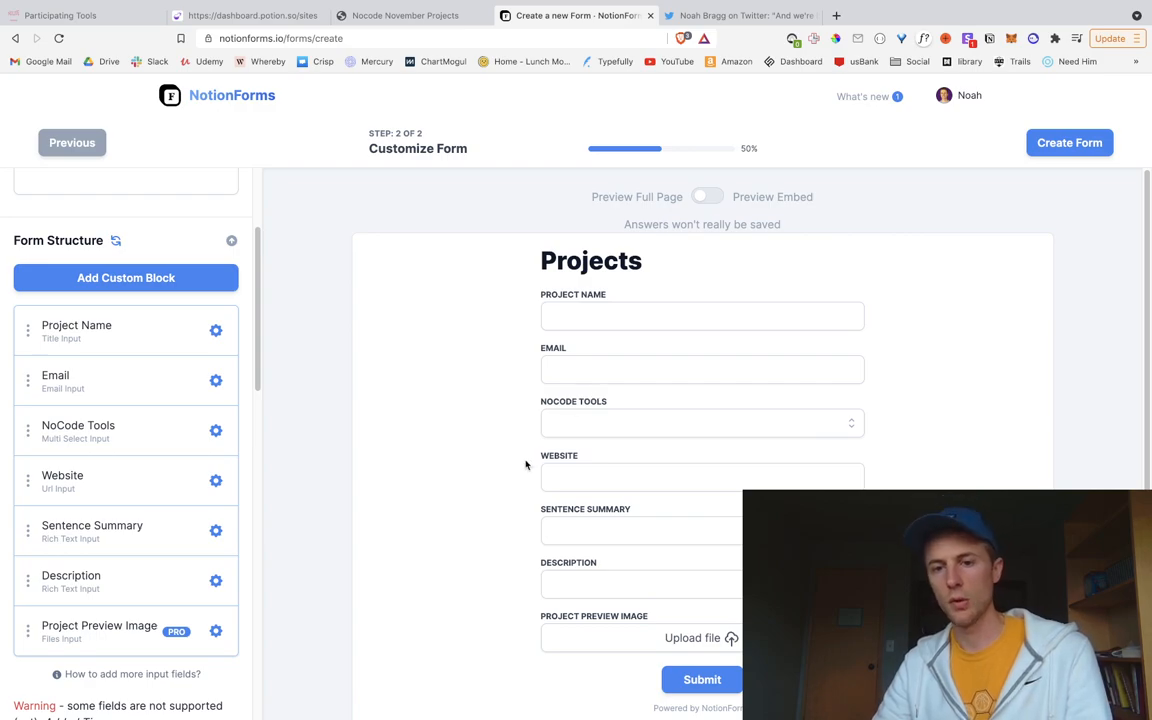
left_click(703, 197)
scroll(643, 388, "down", 1)
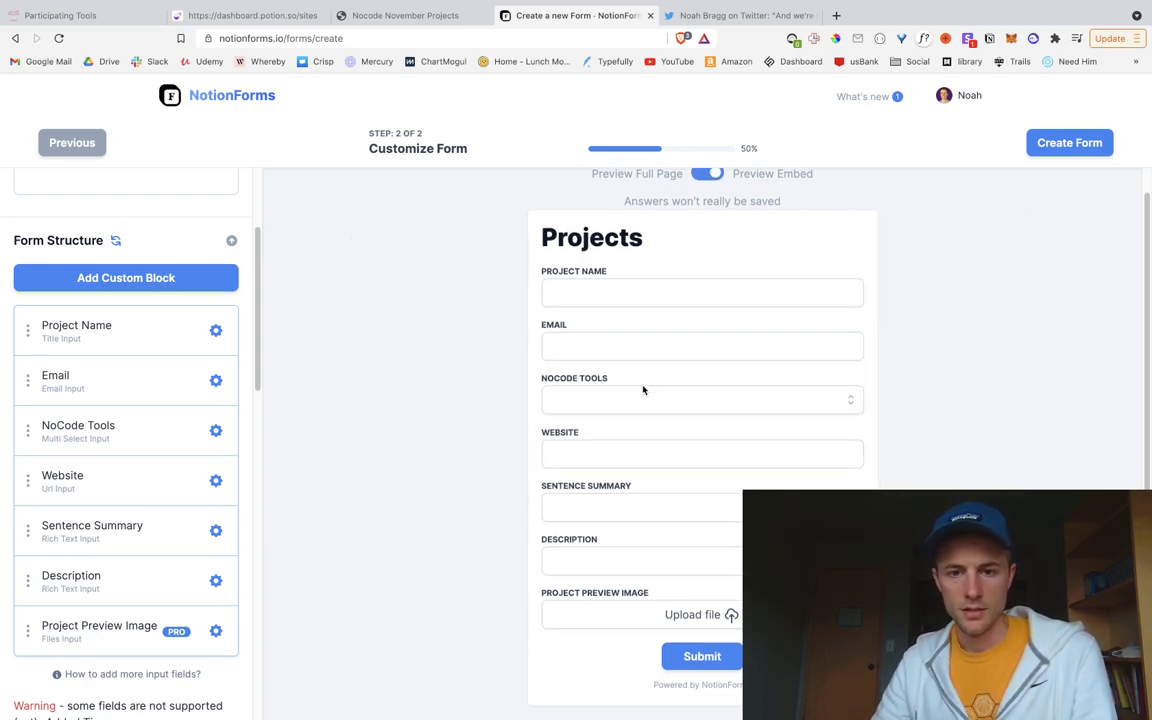
scroll(185, 338, "up", 1)
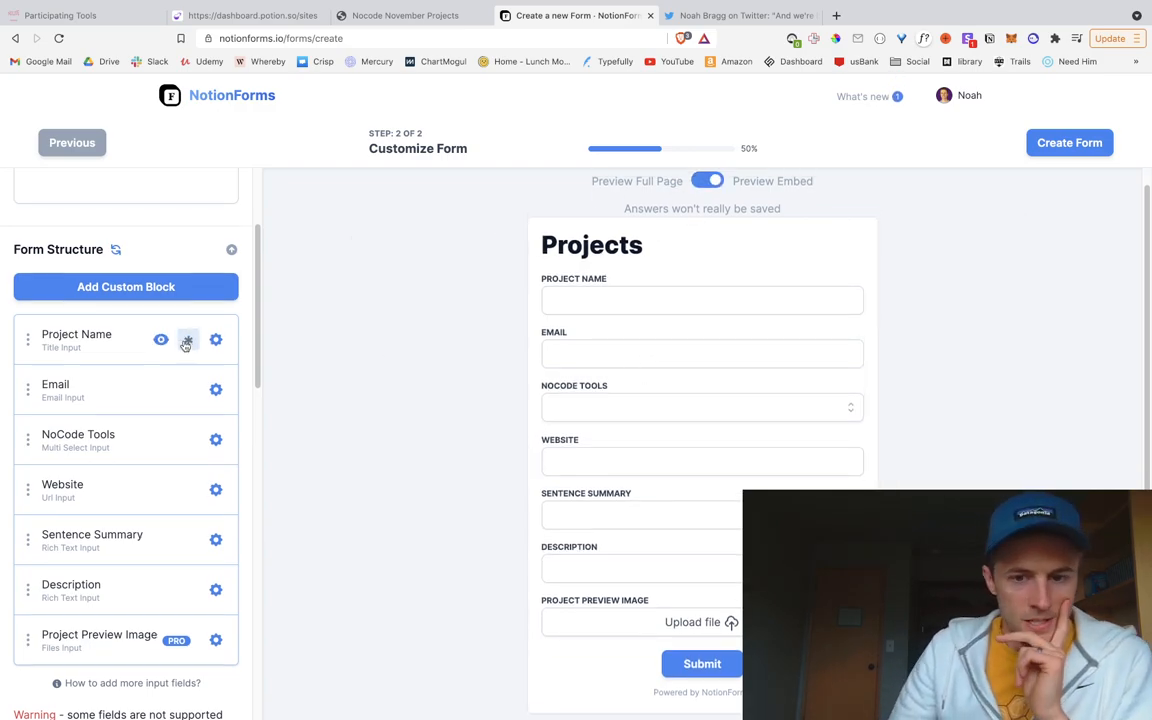
scroll(684, 459, "down", 1)
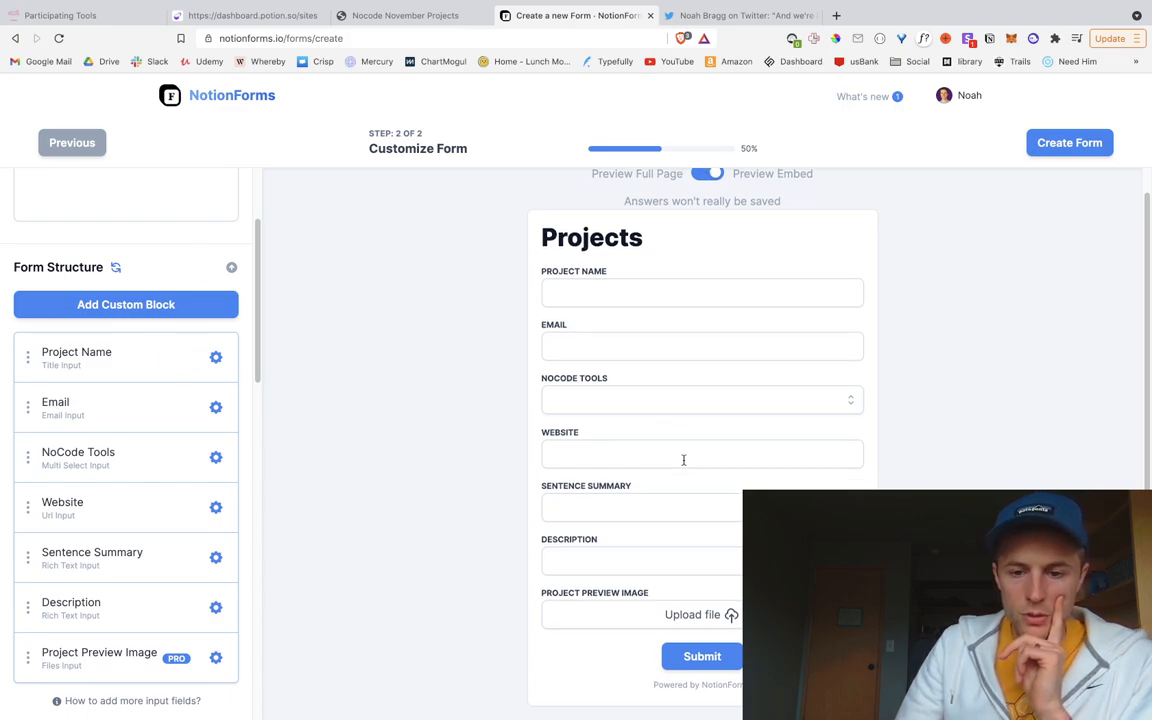
scroll(149, 632, "down", 2)
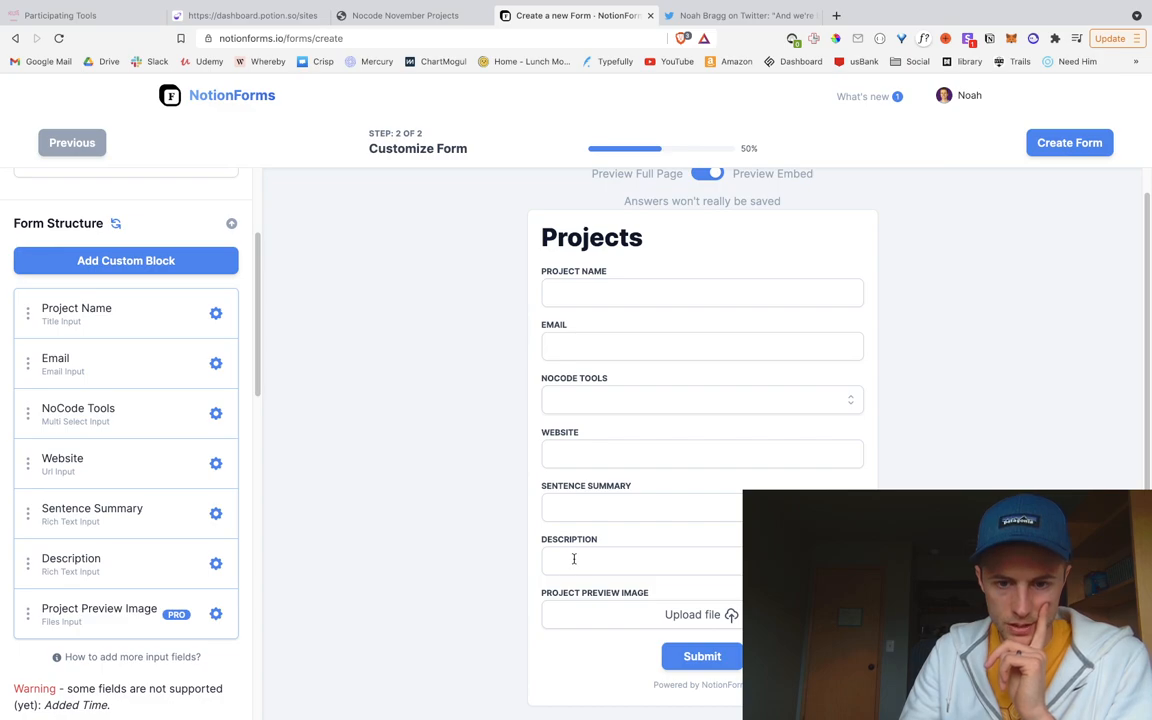
Step: Reorder fields to Email, Project Name, Website, Sentence Summary, Description, Project Preview Image, NoCode Tools
left_click_drag(28, 563, 33, 460)
left_click_drag(24, 363, 32, 311)
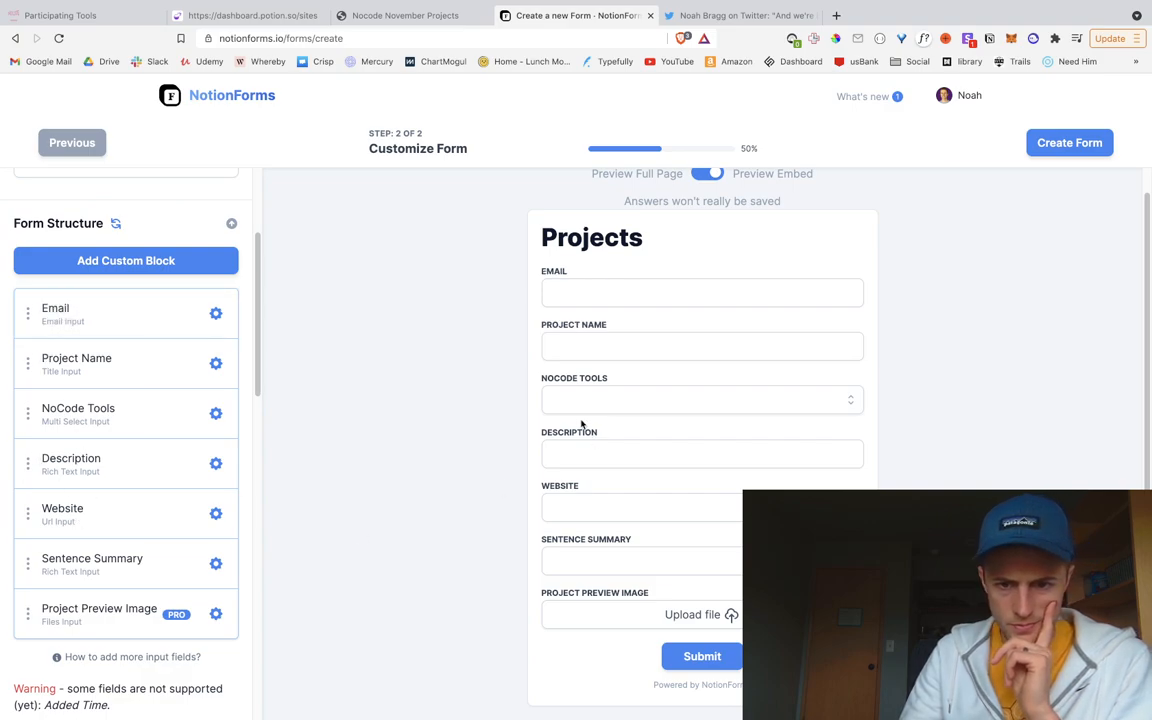
left_click_drag(27, 413, 38, 610)
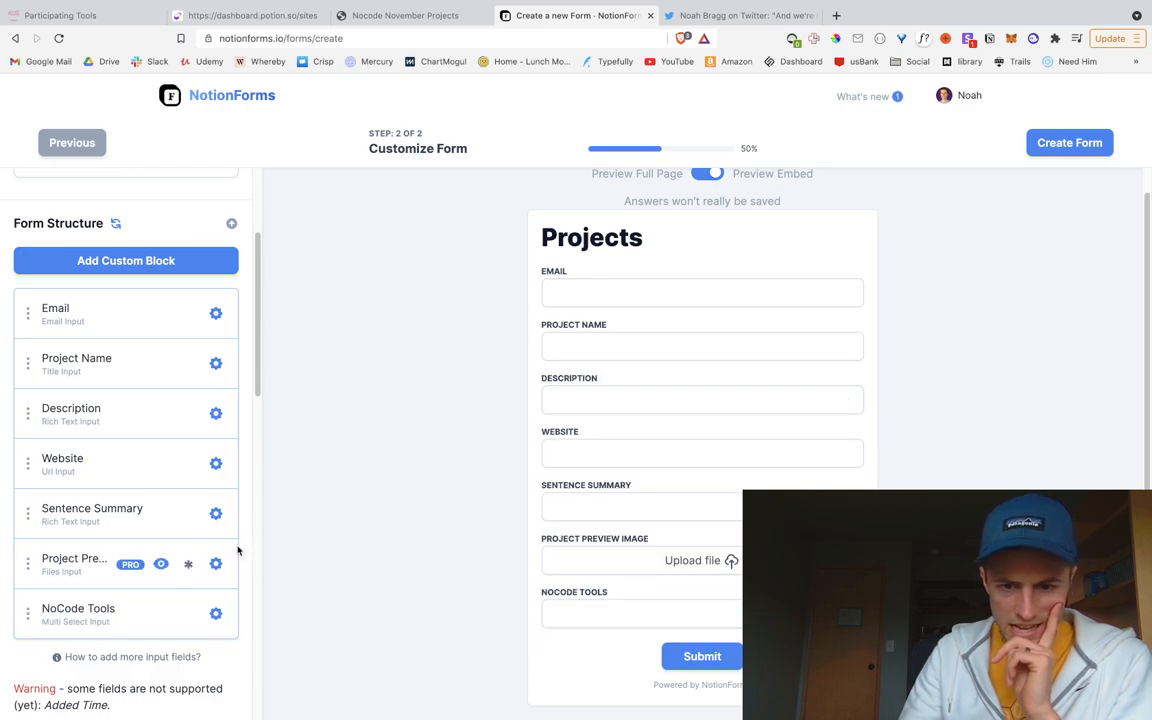
left_click_drag(26, 461, 36, 408)
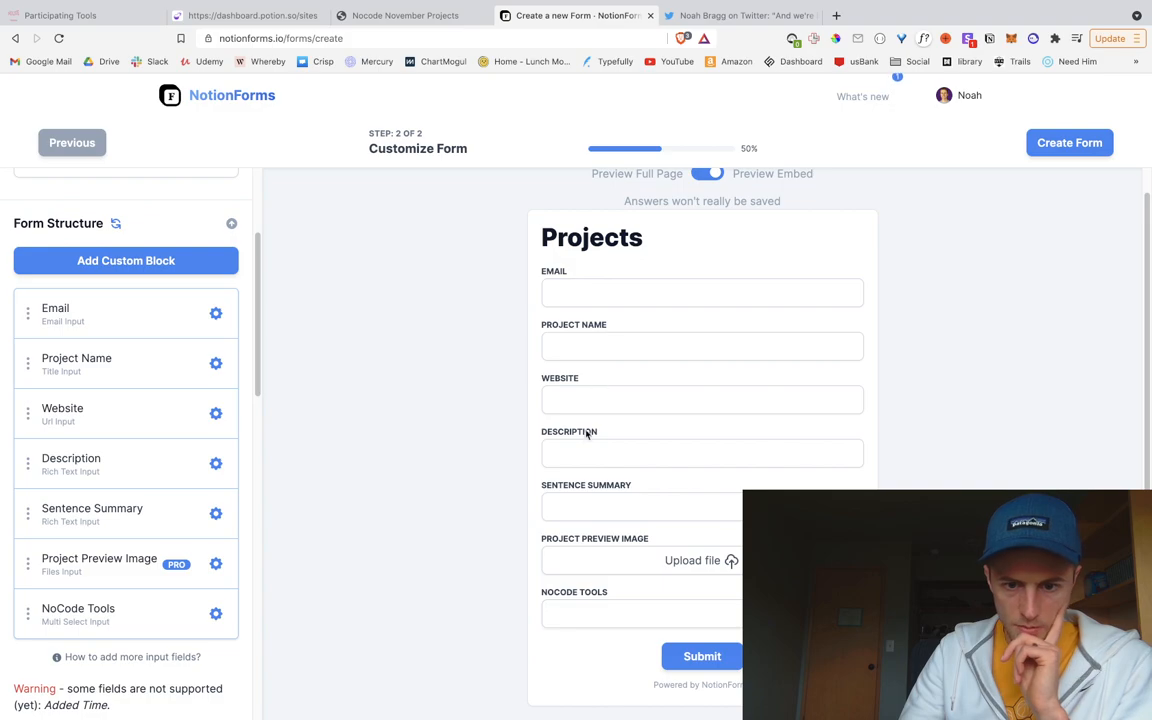
left_click_drag(29, 514, 46, 463)
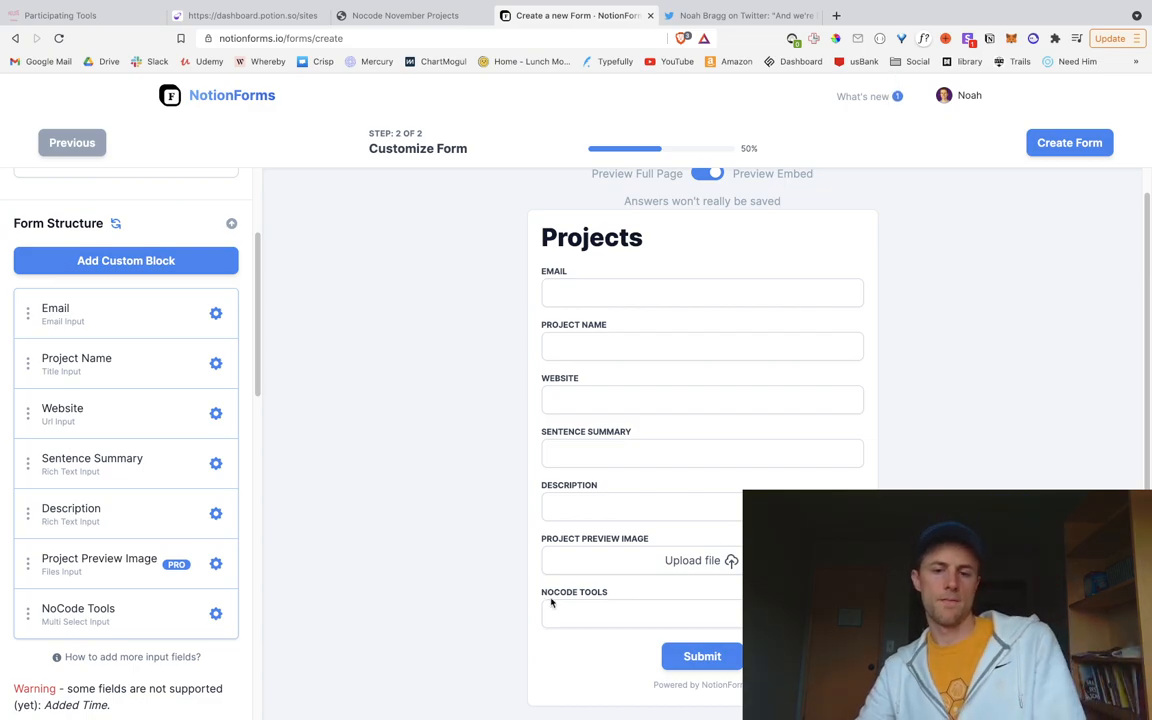
Step: Rename the Notion NoCode Tools column to NoCode Tools Used
key("ctrl+Left")
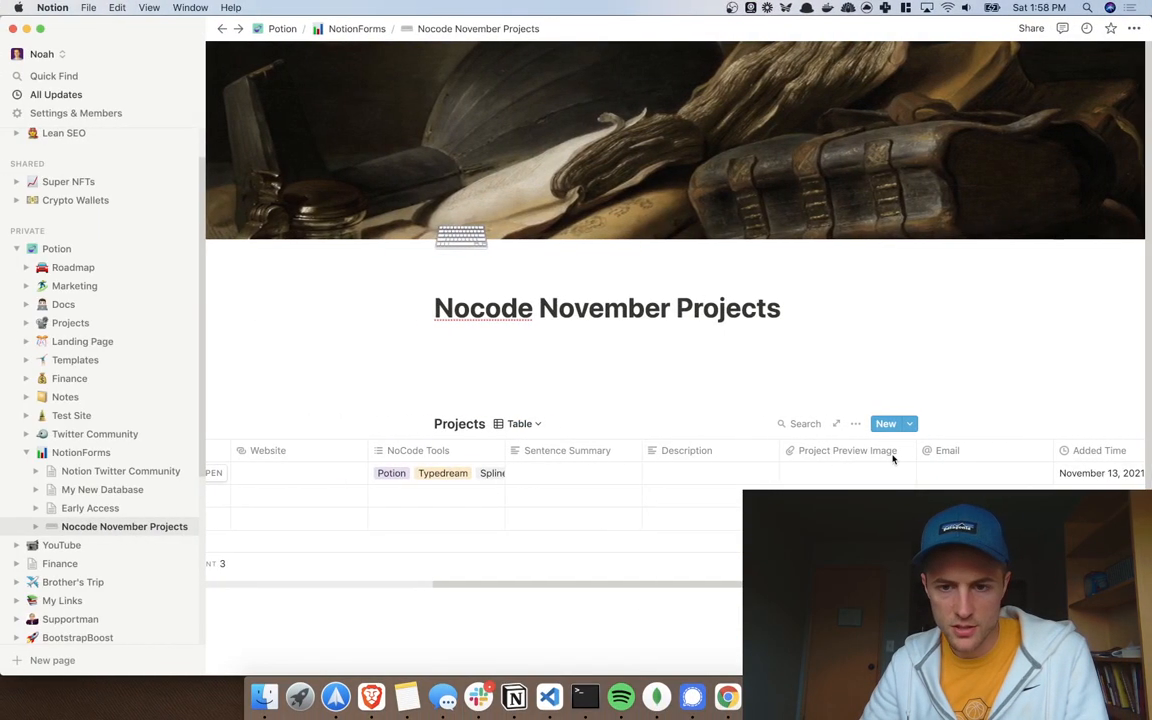
left_click(460, 451)
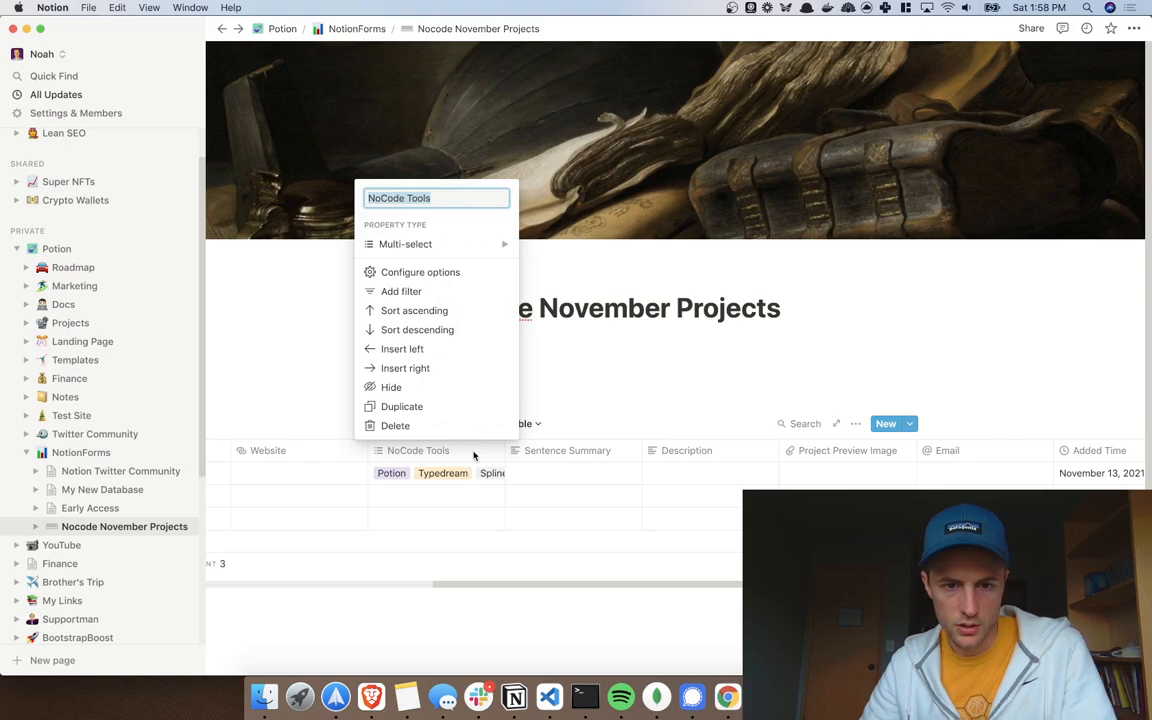
mouse_move(455, 245)
type("Used")
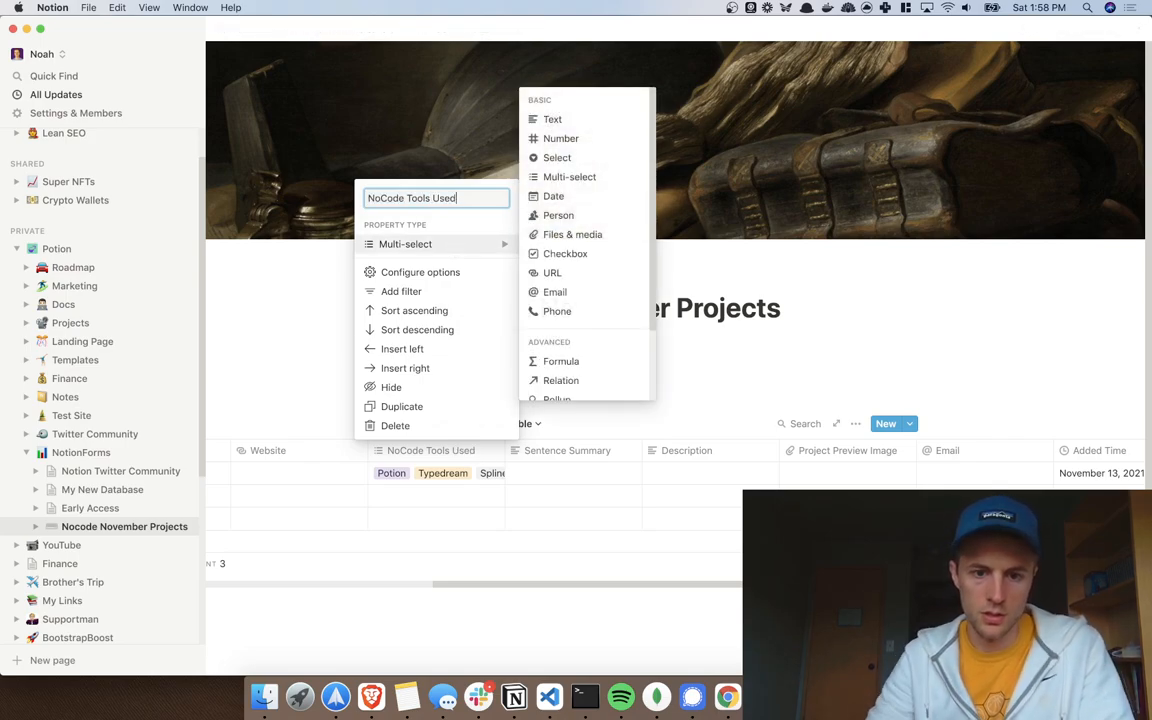
key("Return")
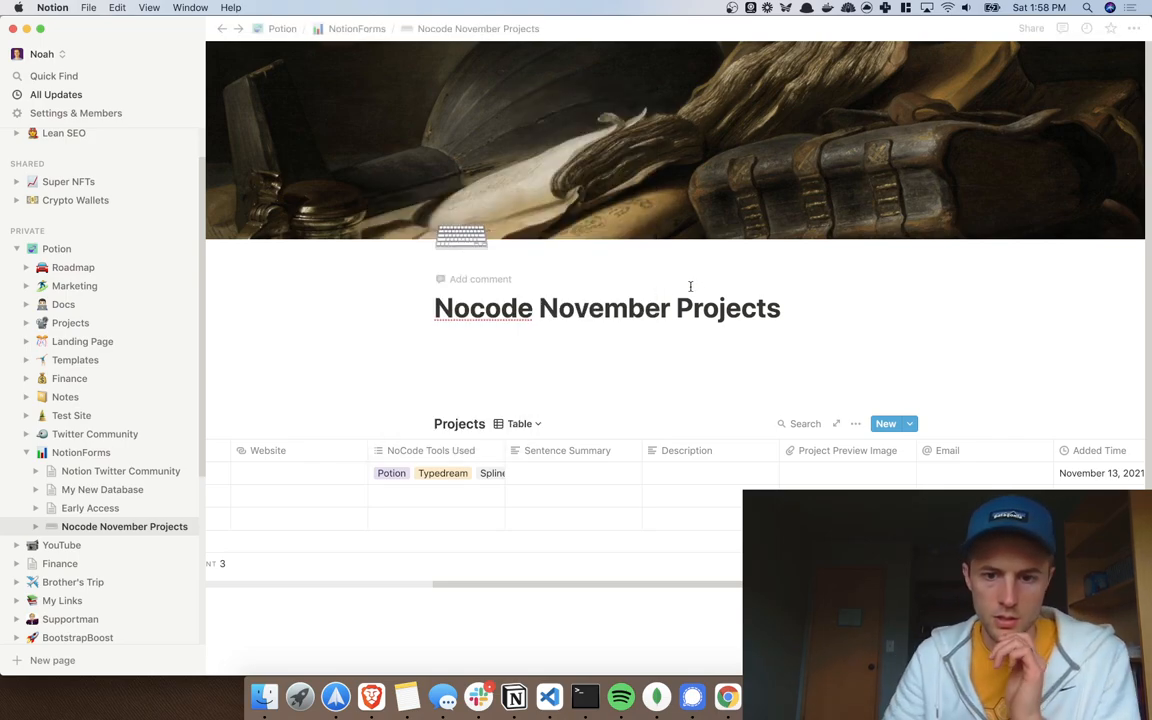
Step: Refresh NotionForms' table list, reselect Projects and continue so the form picks up the new name
key("ctrl+Right")
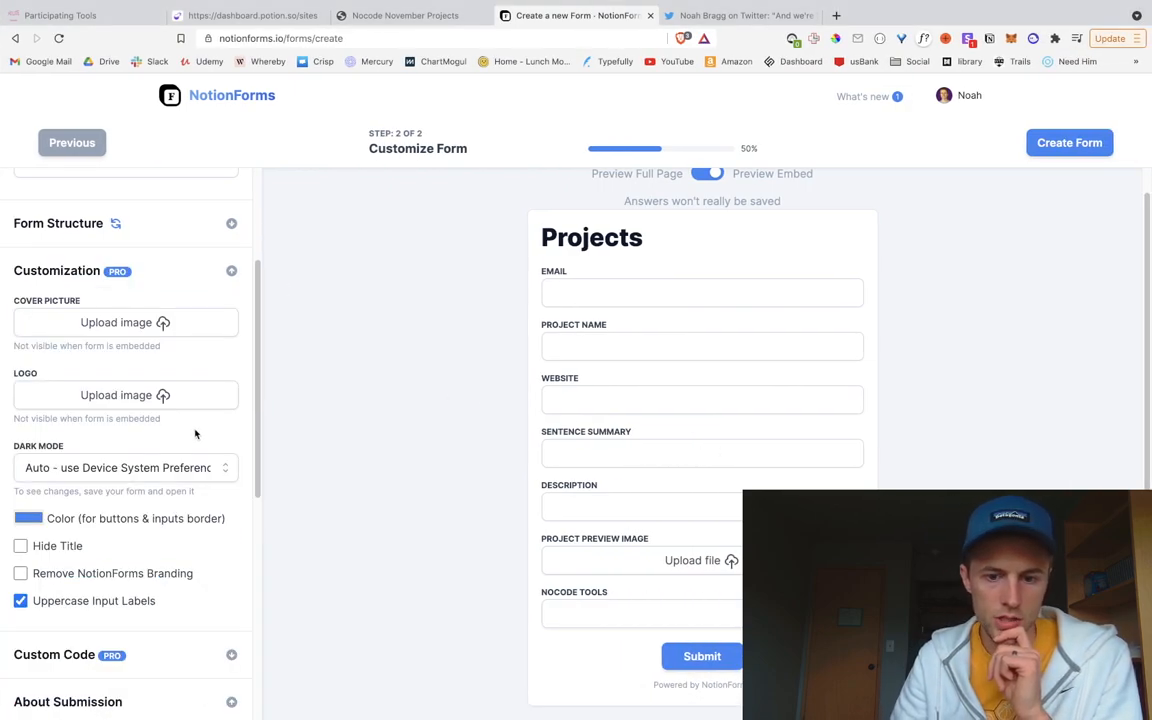
left_click(116, 224)
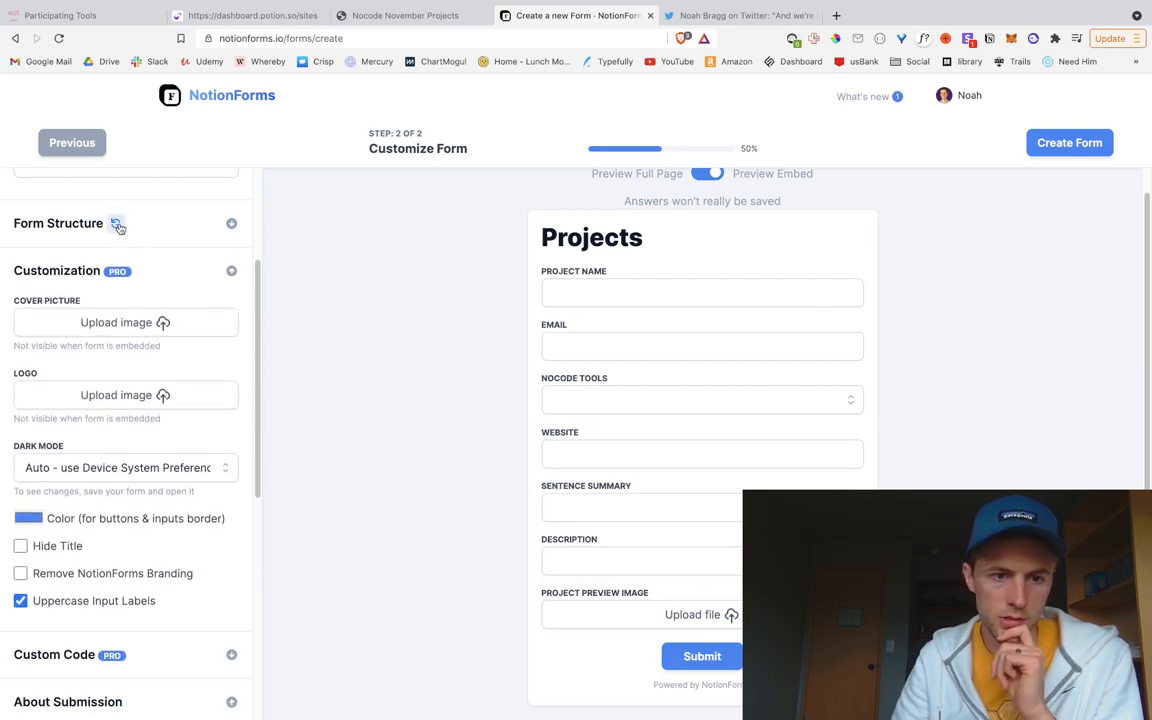
left_click(117, 230)
left_click(113, 222)
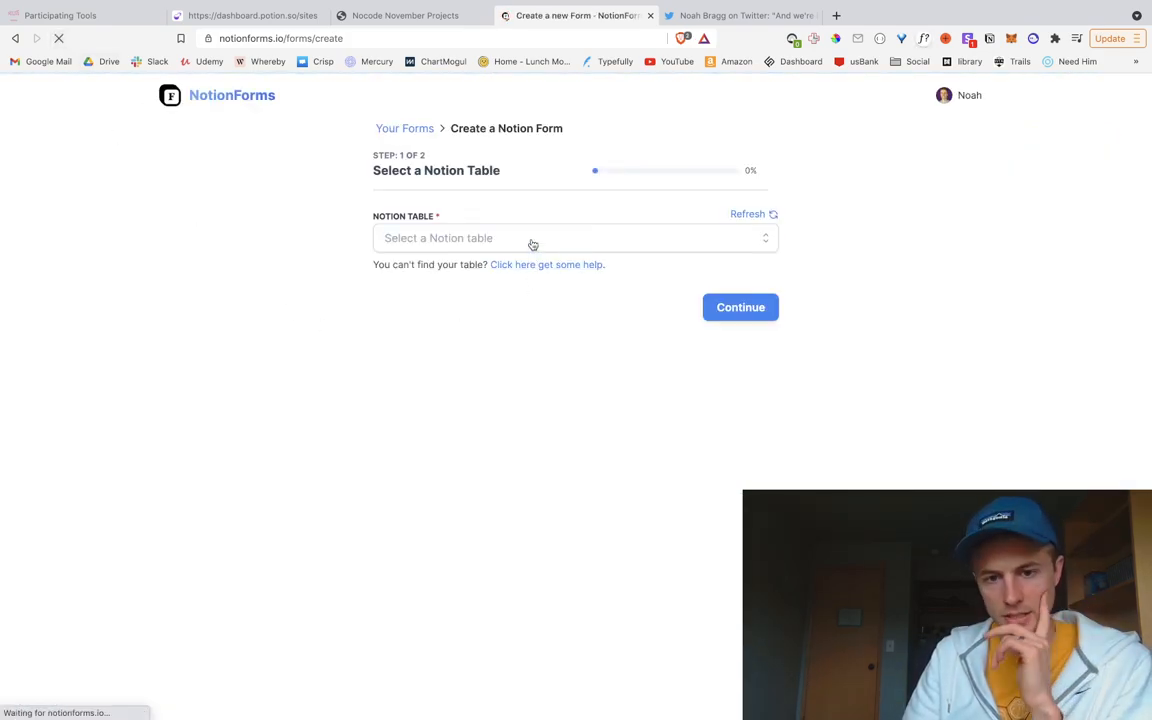
left_click(532, 240)
scroll(528, 329, "down", 1)
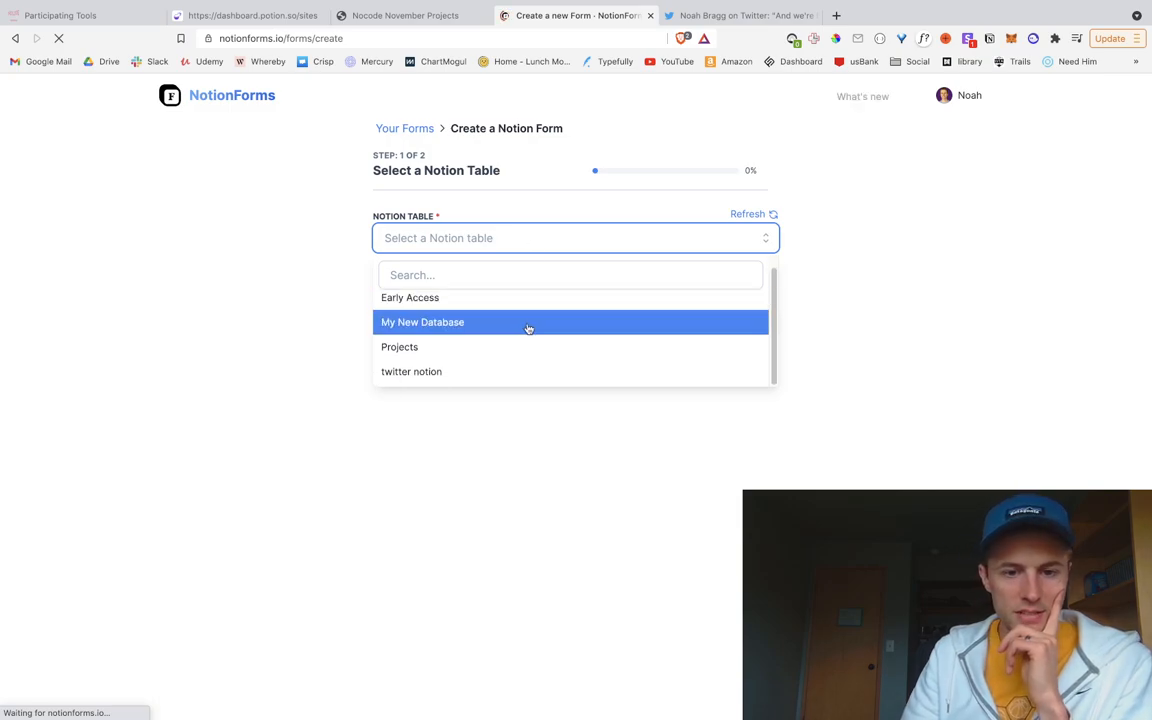
left_click(467, 350)
left_click(731, 313)
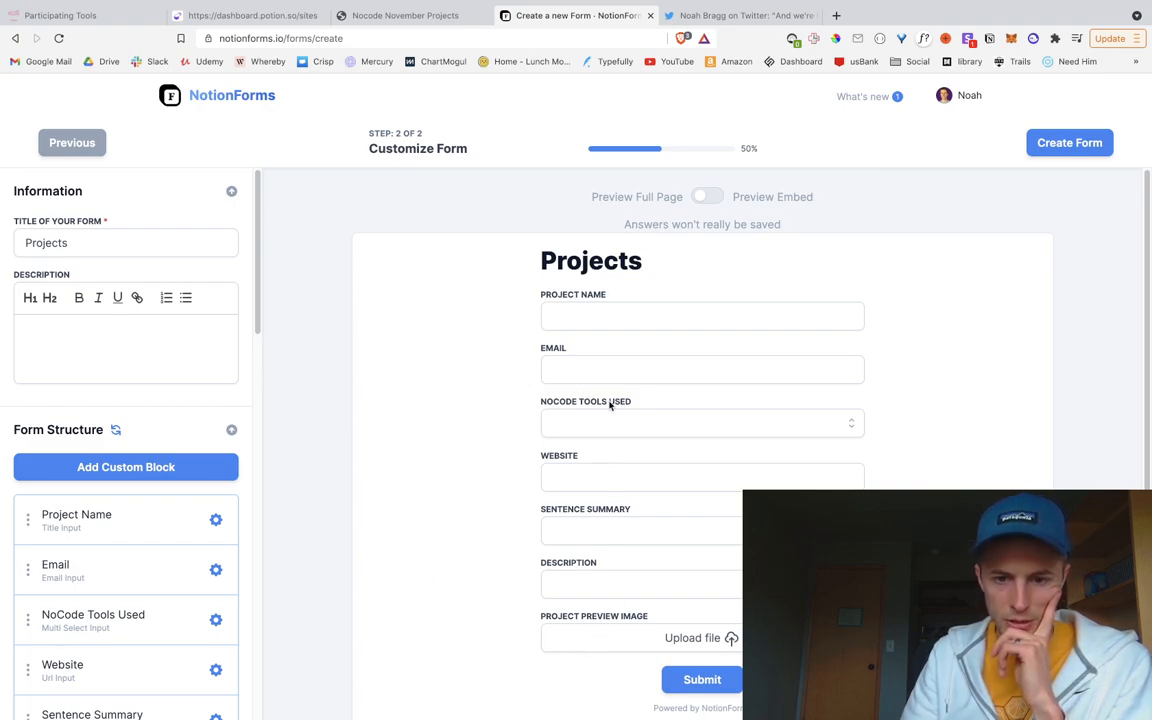
Step: Move Website and Sentence Summary up and drag NoCode Tools Used to the end of the field list
scroll(202, 464, "down", 2)
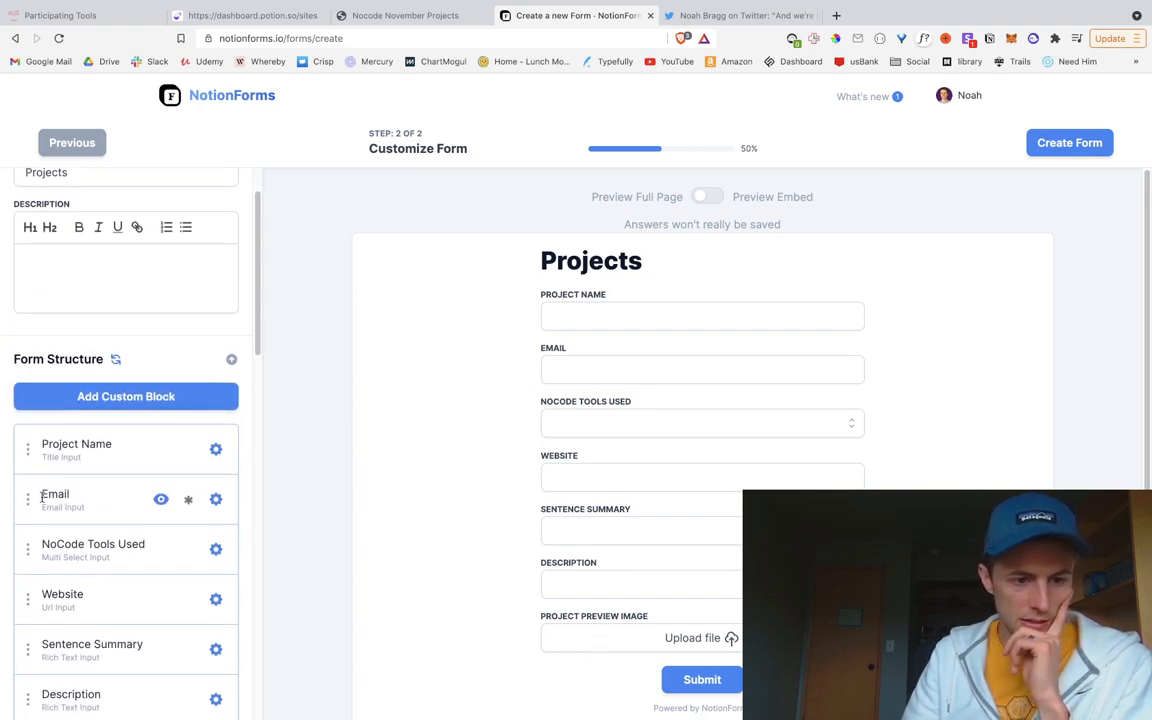
left_click_drag(29, 485, 29, 440)
scroll(65, 515, "down", 2)
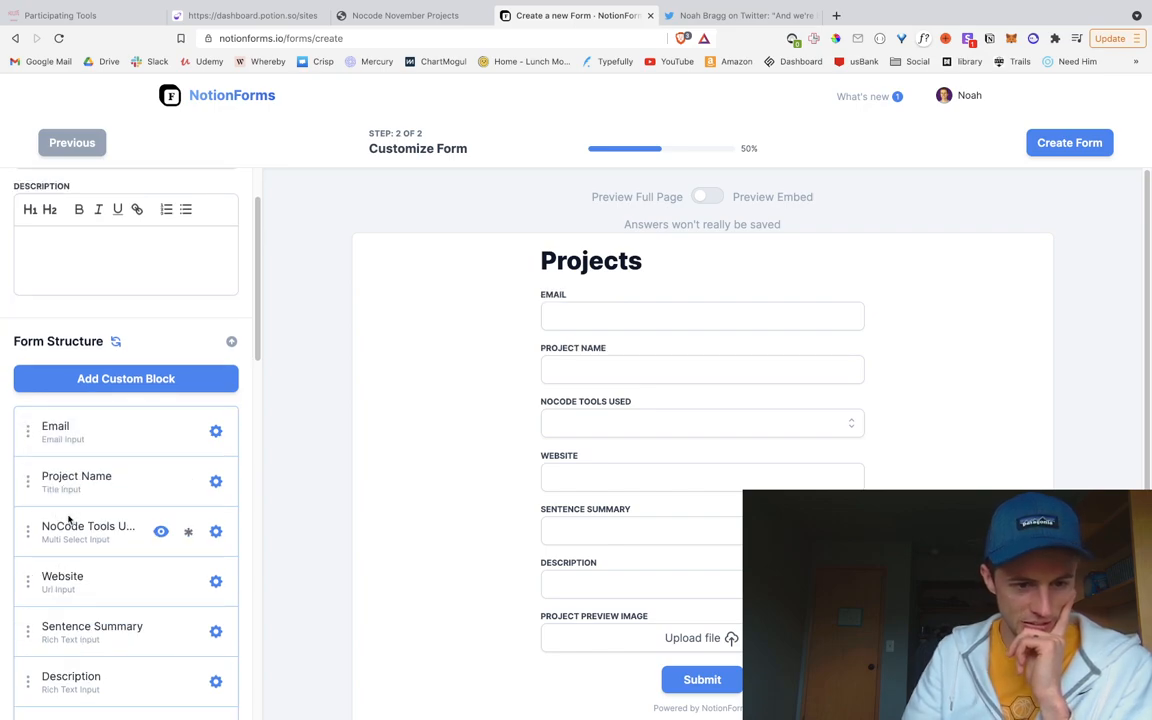
scroll(31, 512, "down", 5)
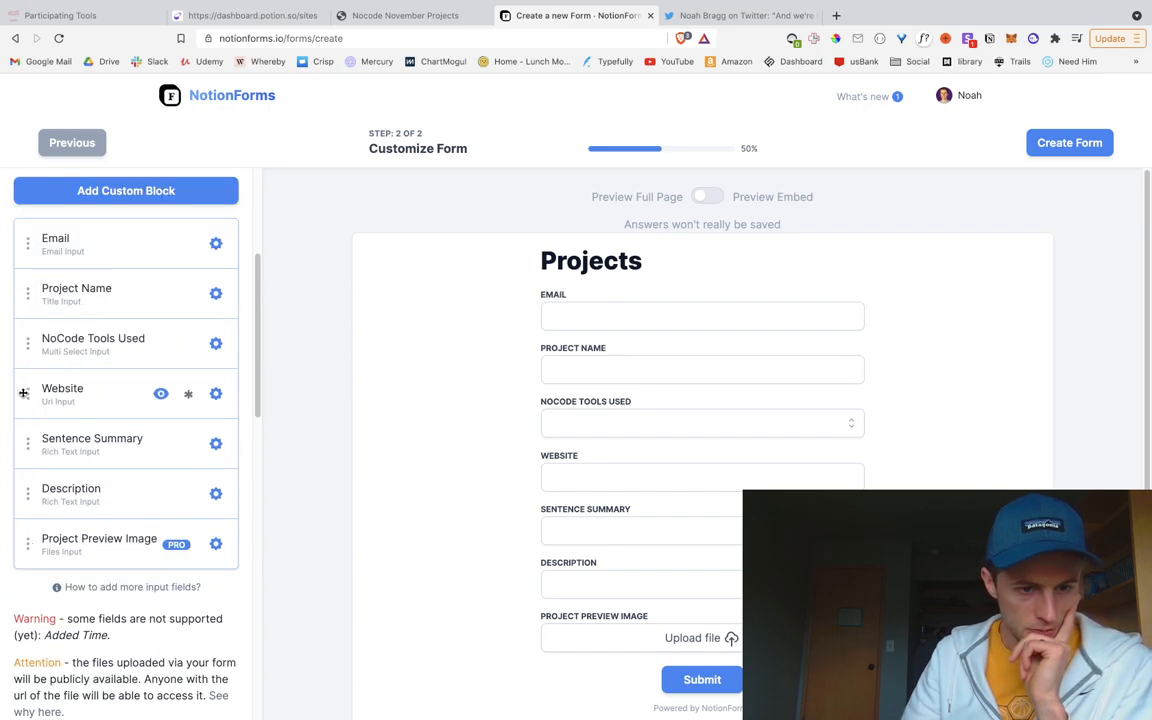
left_click_drag(24, 389, 29, 344)
left_click_drag(29, 444, 36, 392)
left_click_drag(29, 447, 31, 542)
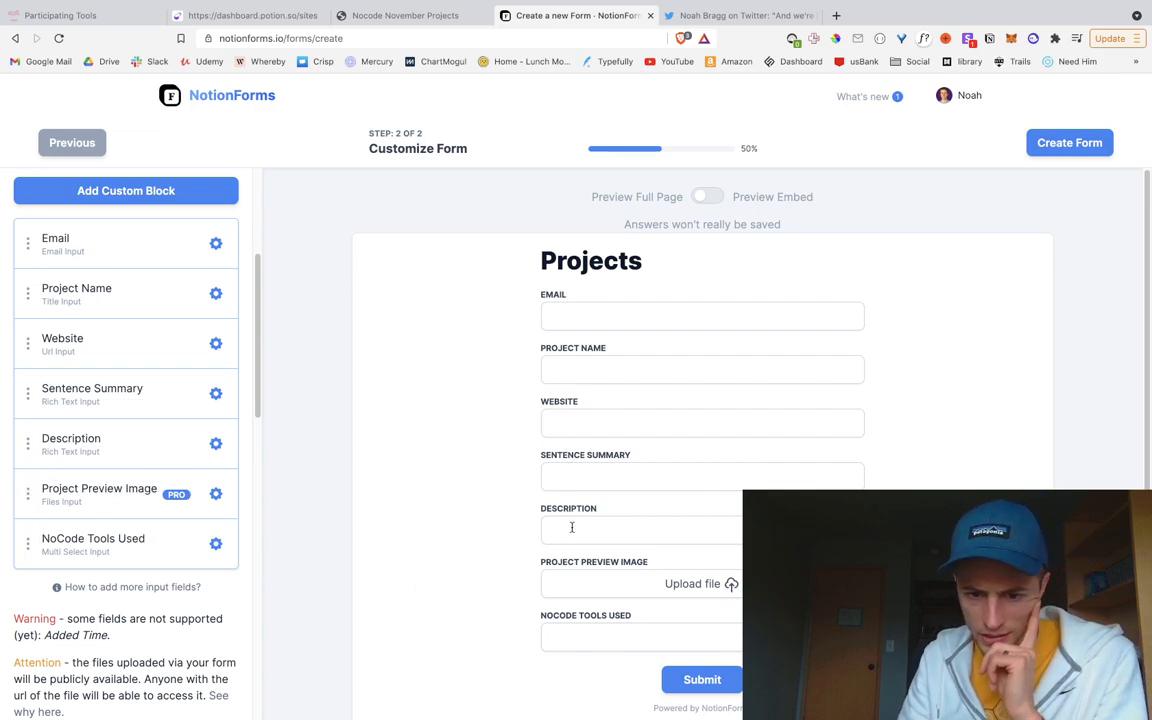
Step: Scroll through the form settings and read why uploaded files are publicly accessible
scroll(612, 420, "down", 1)
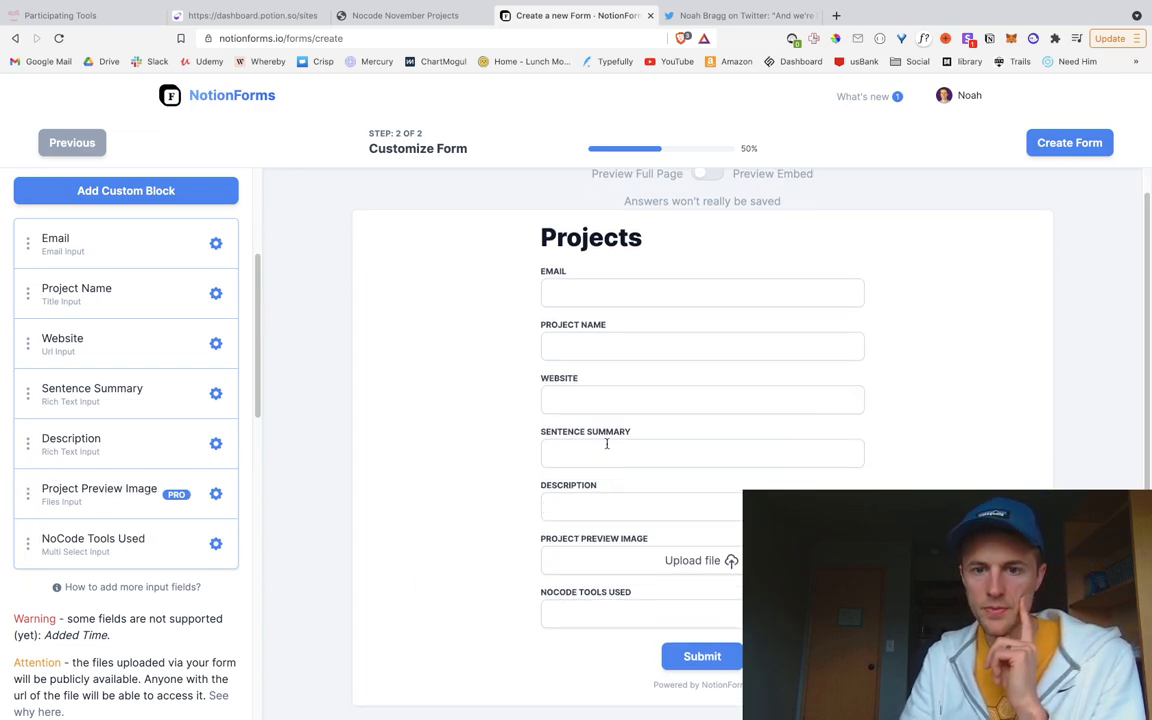
scroll(110, 445, "down", 2)
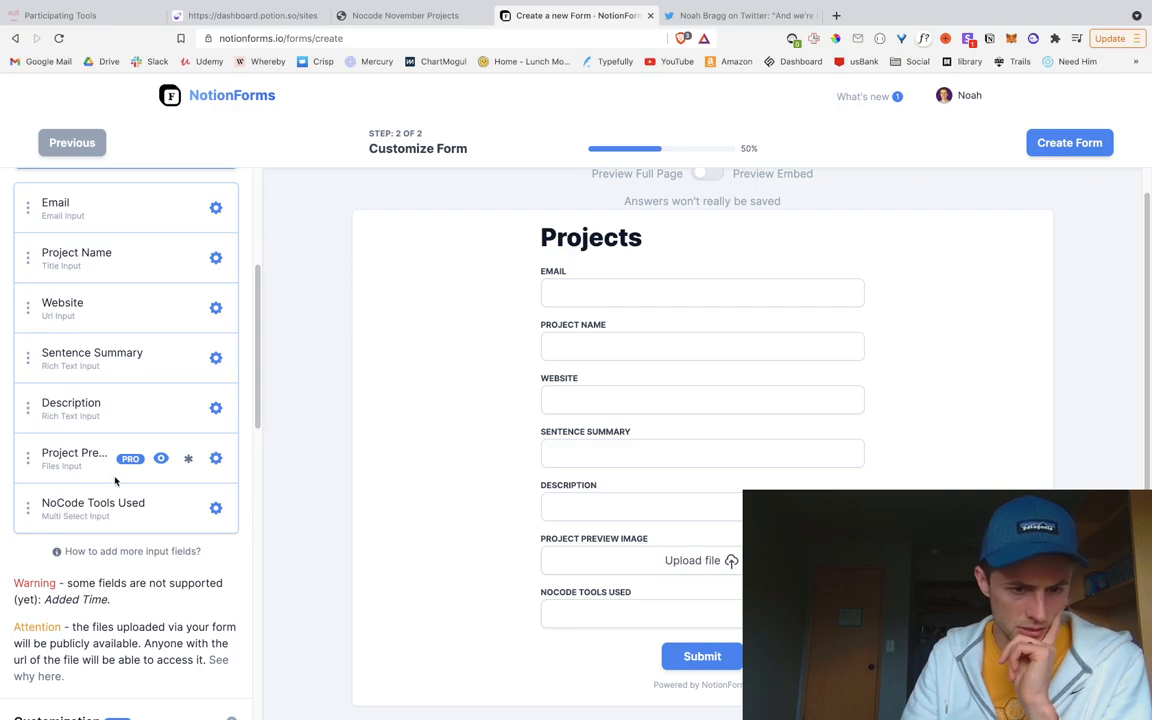
scroll(77, 490, "down", 2)
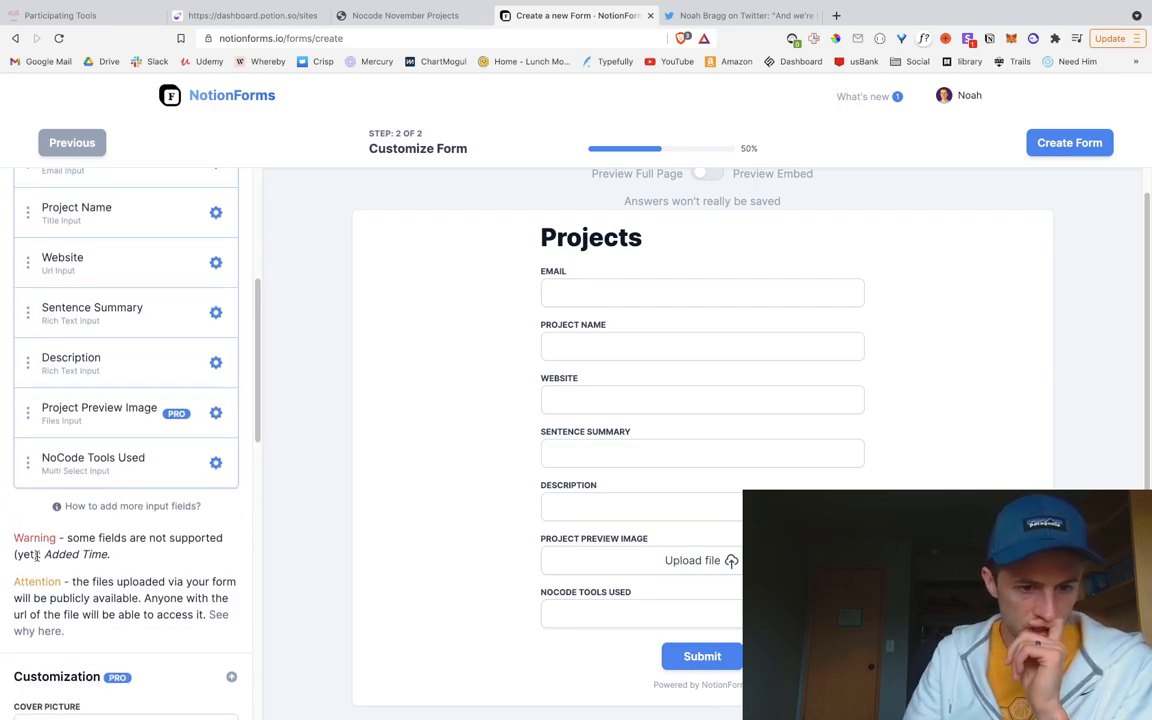
scroll(115, 530, "up", 3)
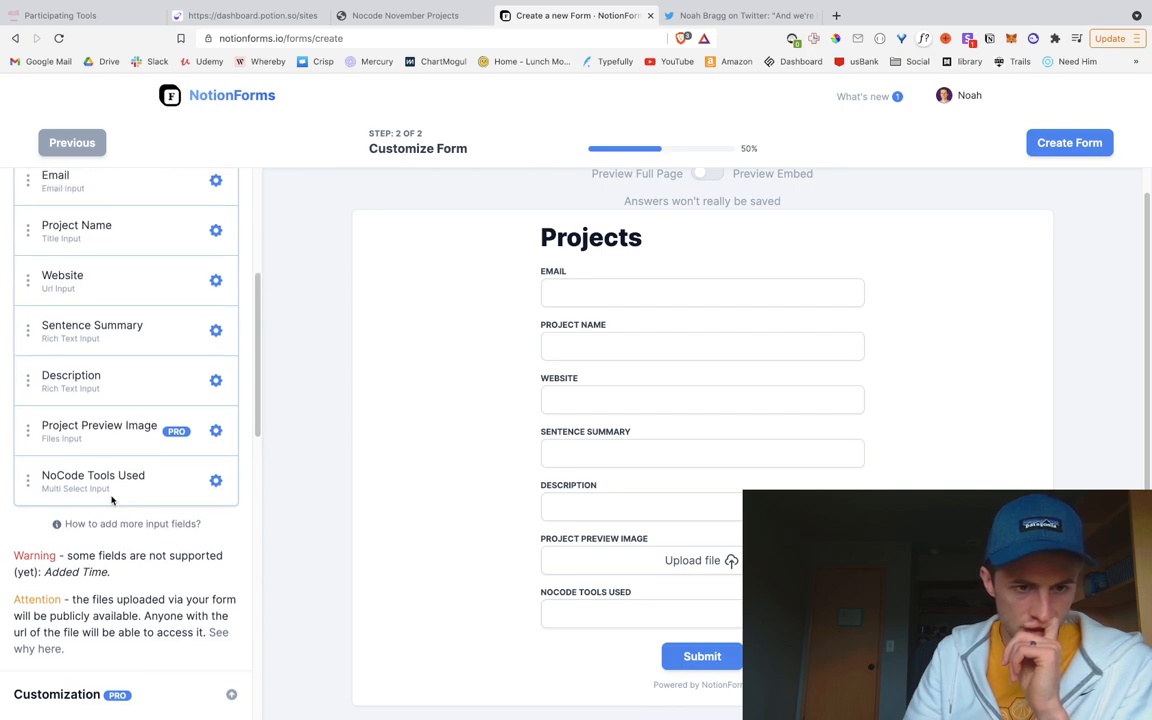
scroll(113, 502, "down", 1)
scroll(113, 502, "down", 1)
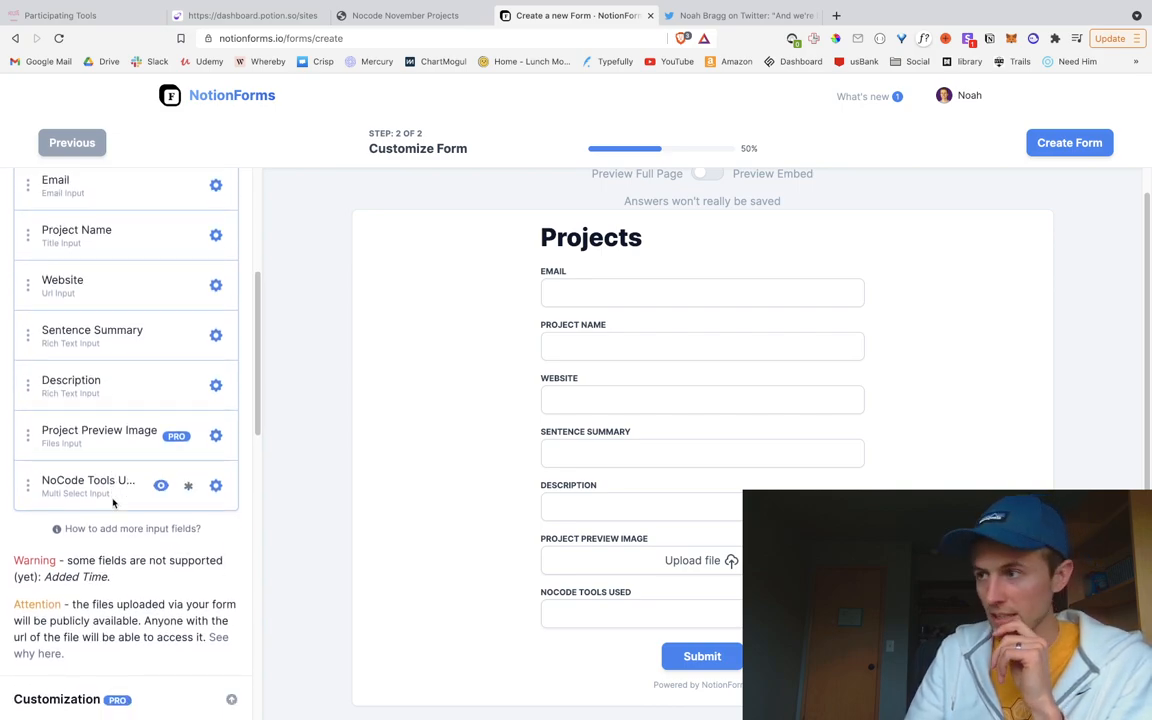
scroll(113, 504, "down", 1)
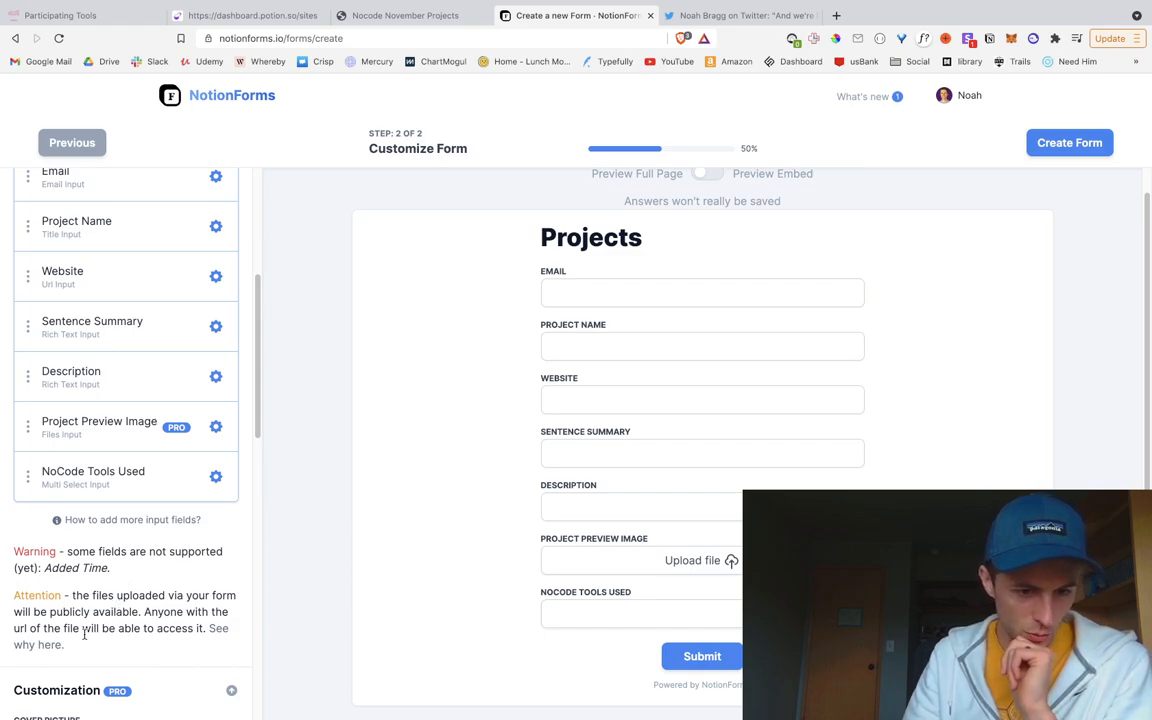
scroll(84, 632, "down", 1)
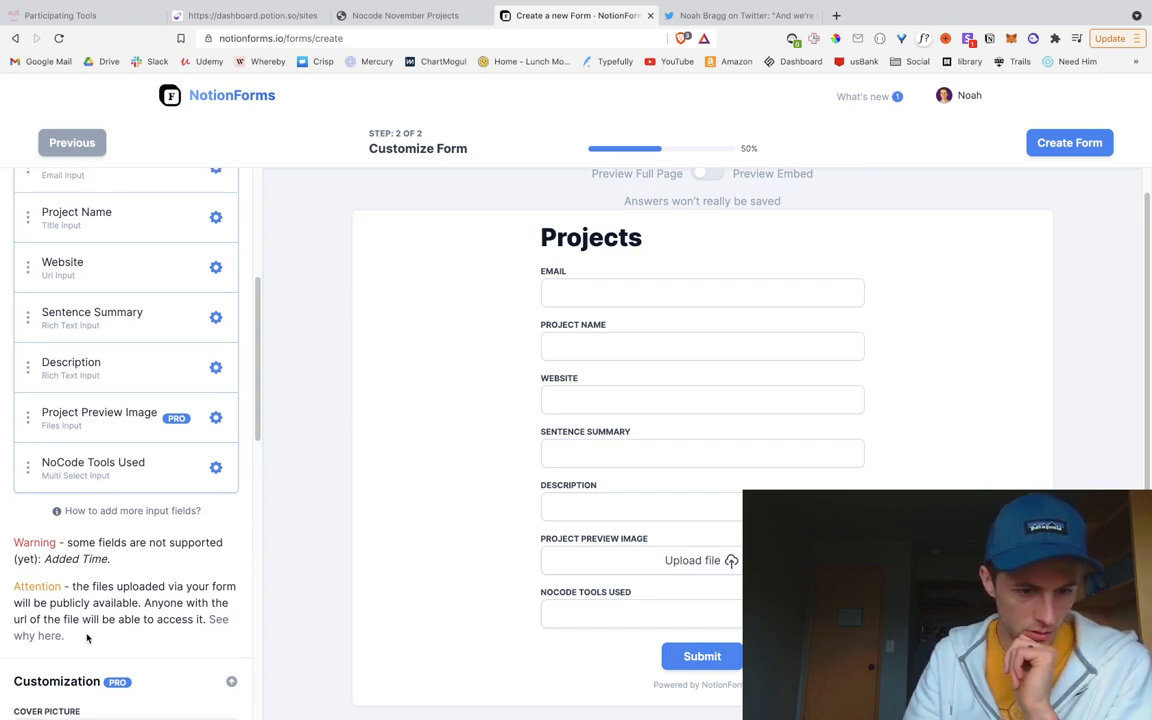
left_click(218, 620)
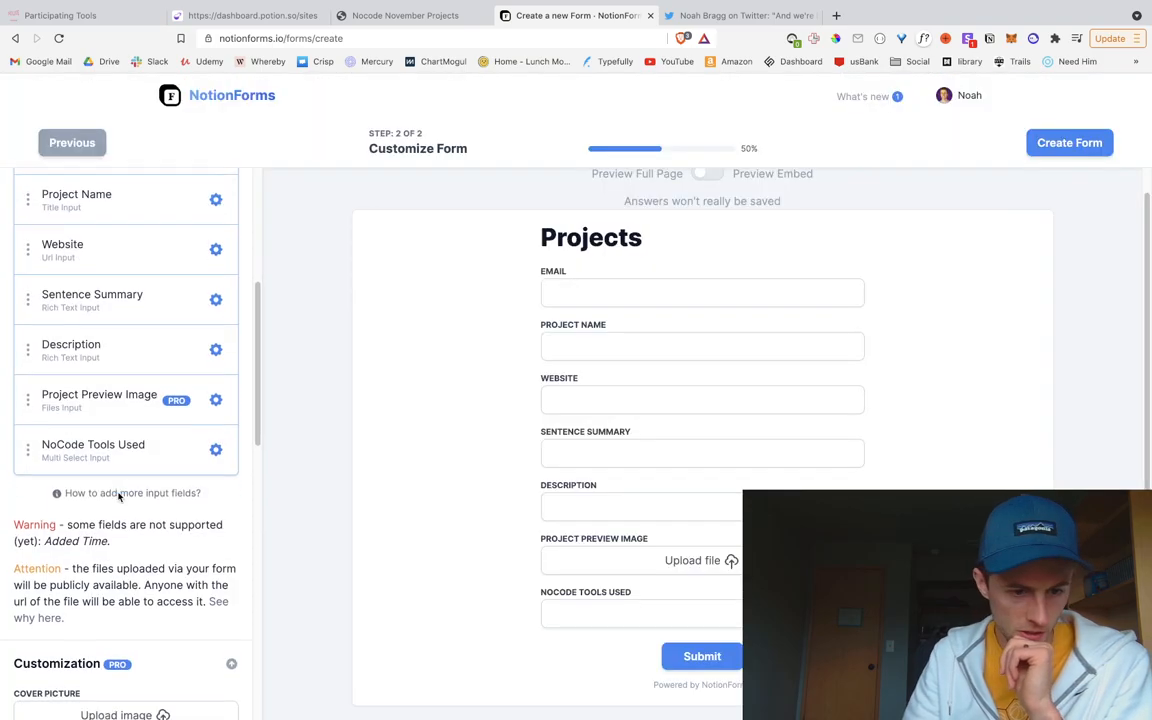
scroll(120, 497, "down", 2)
scroll(120, 498, "down", 1)
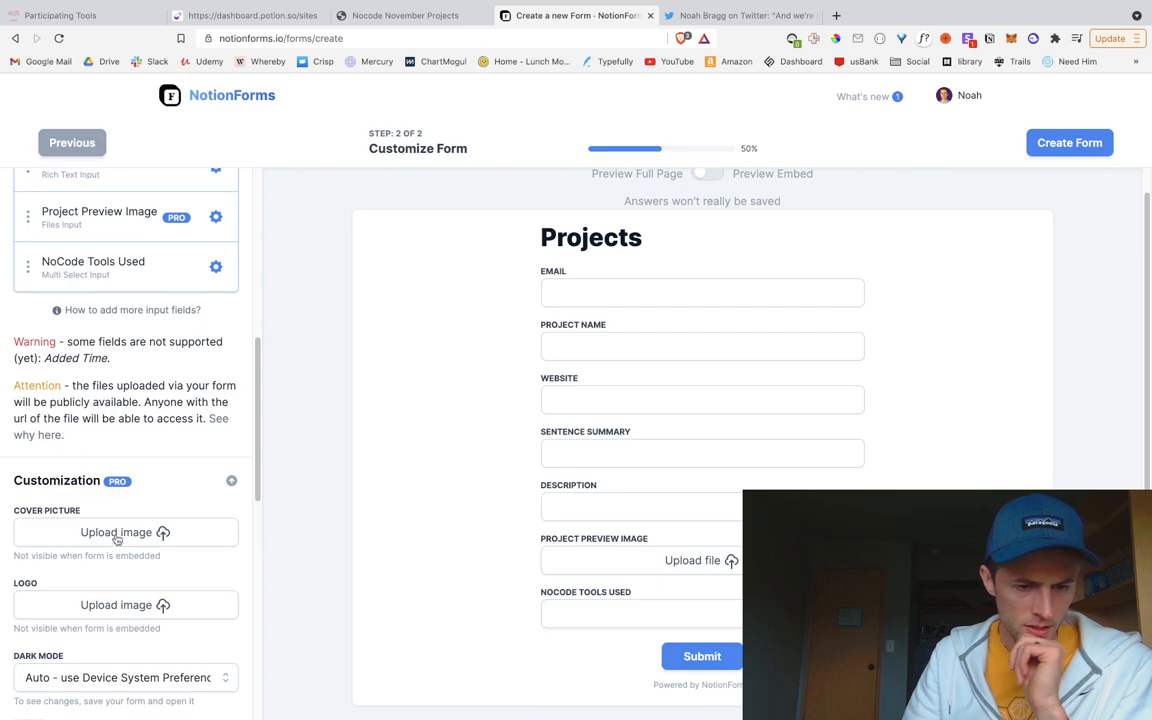
scroll(155, 650, "down", 3)
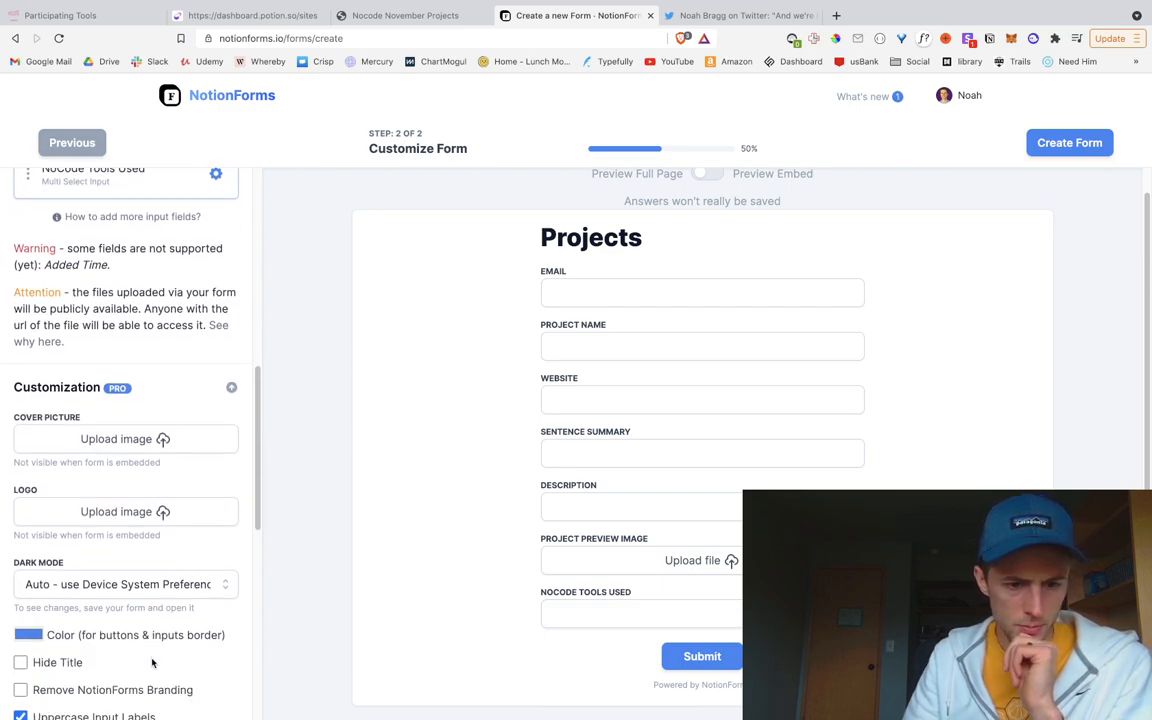
scroll(153, 661, "down", 1)
scroll(148, 651, "down", 1)
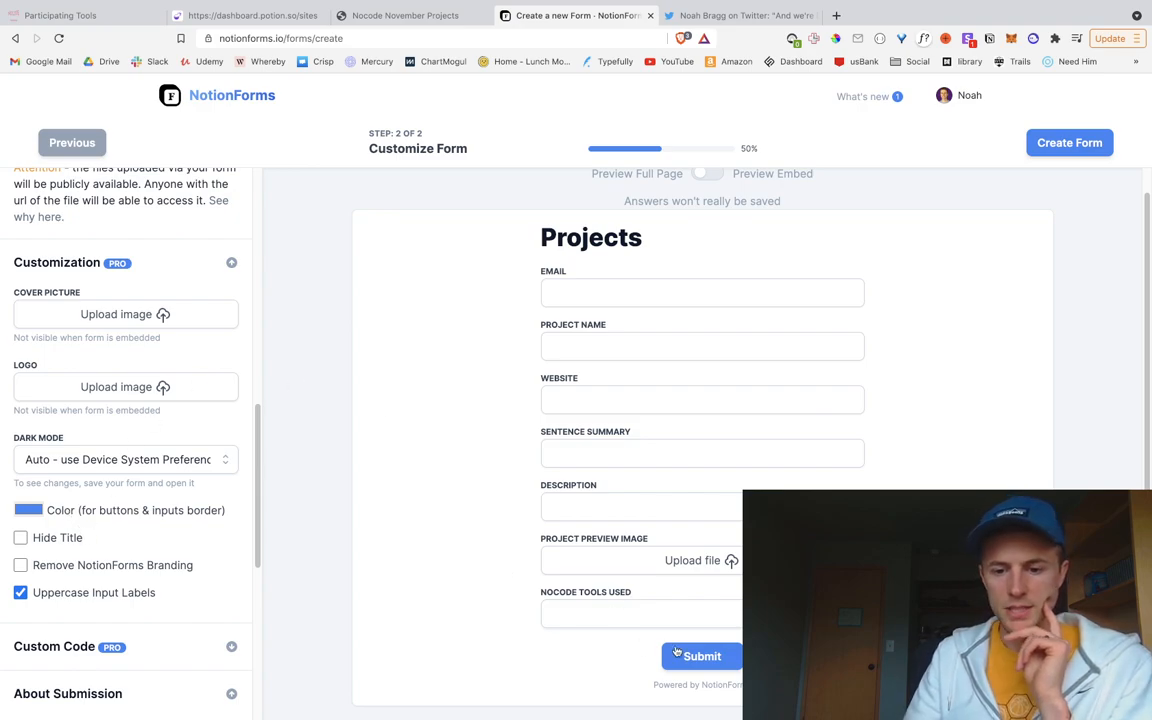
Step: Remove the NotionForms branding and hide the form's Projects title
left_click(22, 566)
left_click(21, 537)
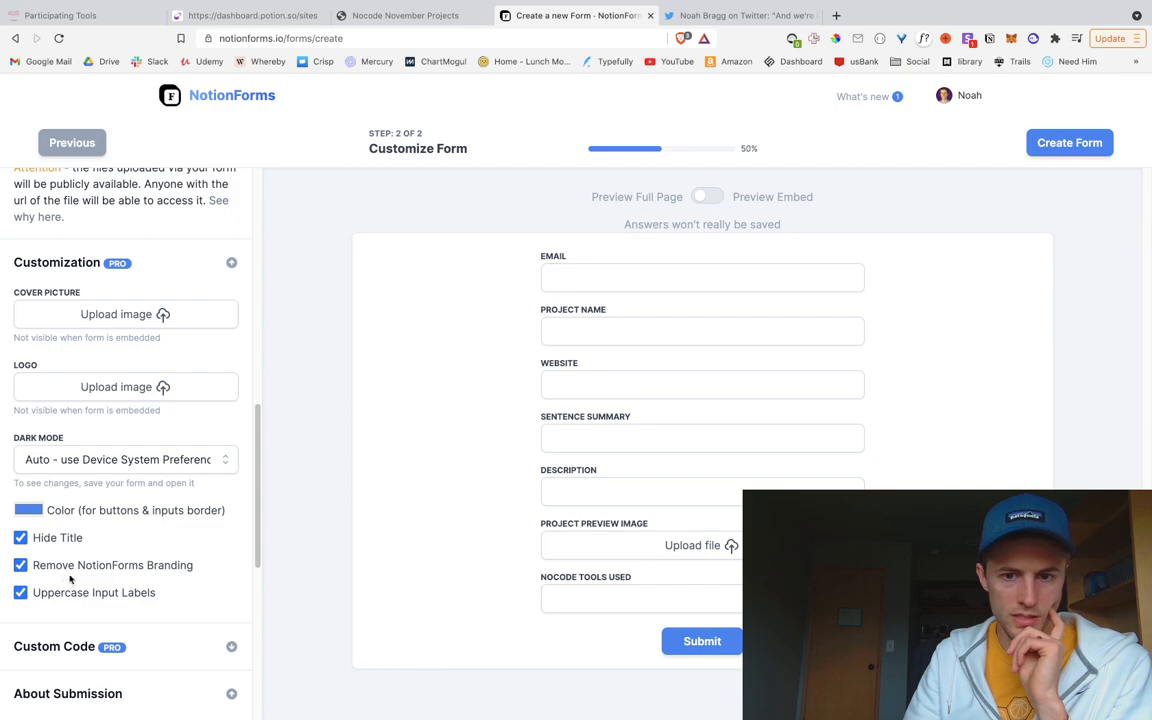
scroll(116, 600, "up", 1)
scroll(130, 610, "down", 3)
scroll(136, 616, "down", 1)
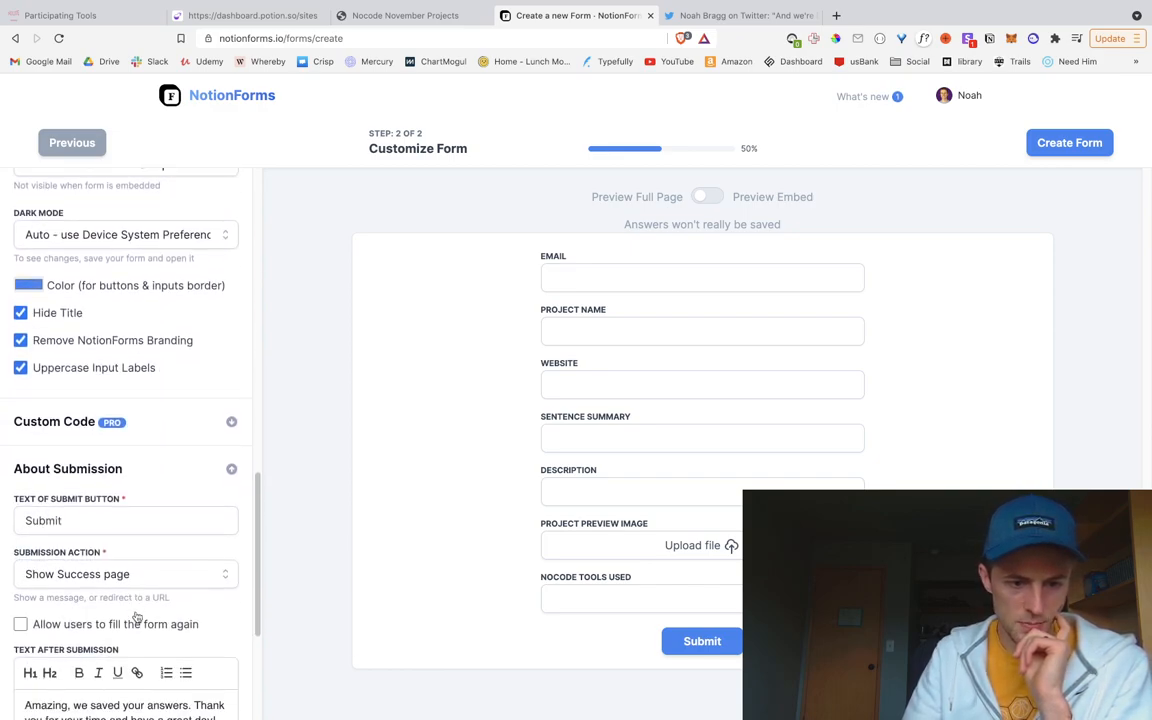
scroll(137, 617, "down", 2)
Step: Keep showing a success page after the form is submitted
left_click(180, 502)
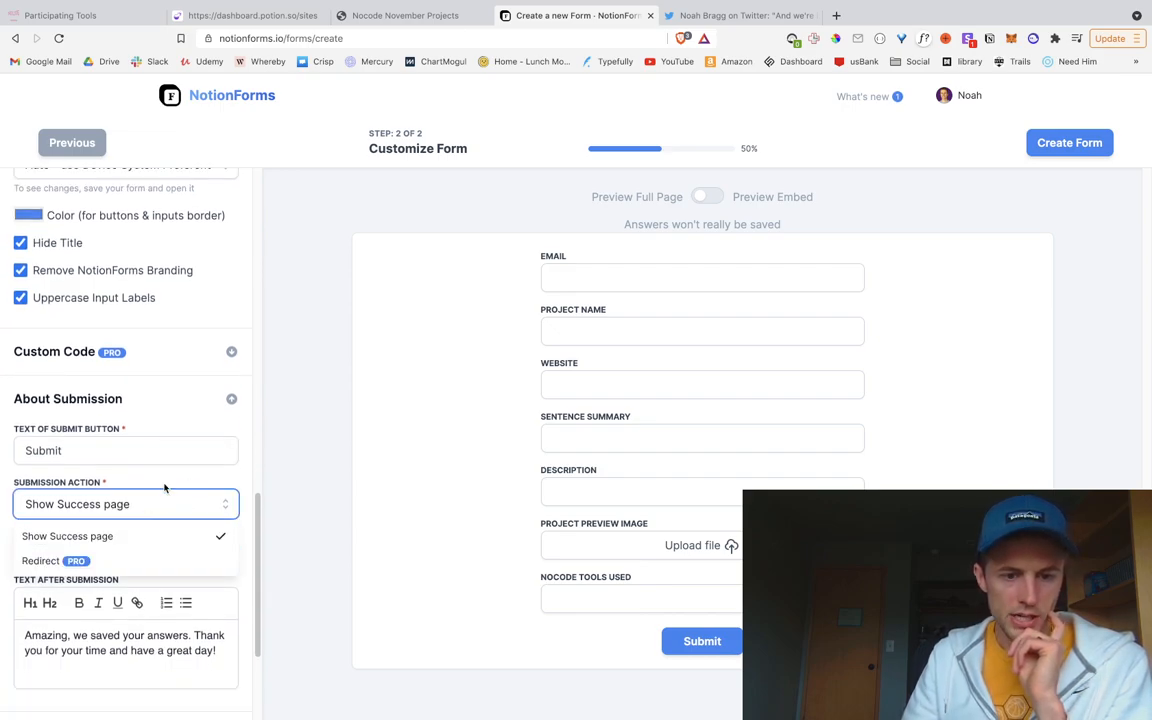
left_click(163, 490)
scroll(172, 590, "down", 5)
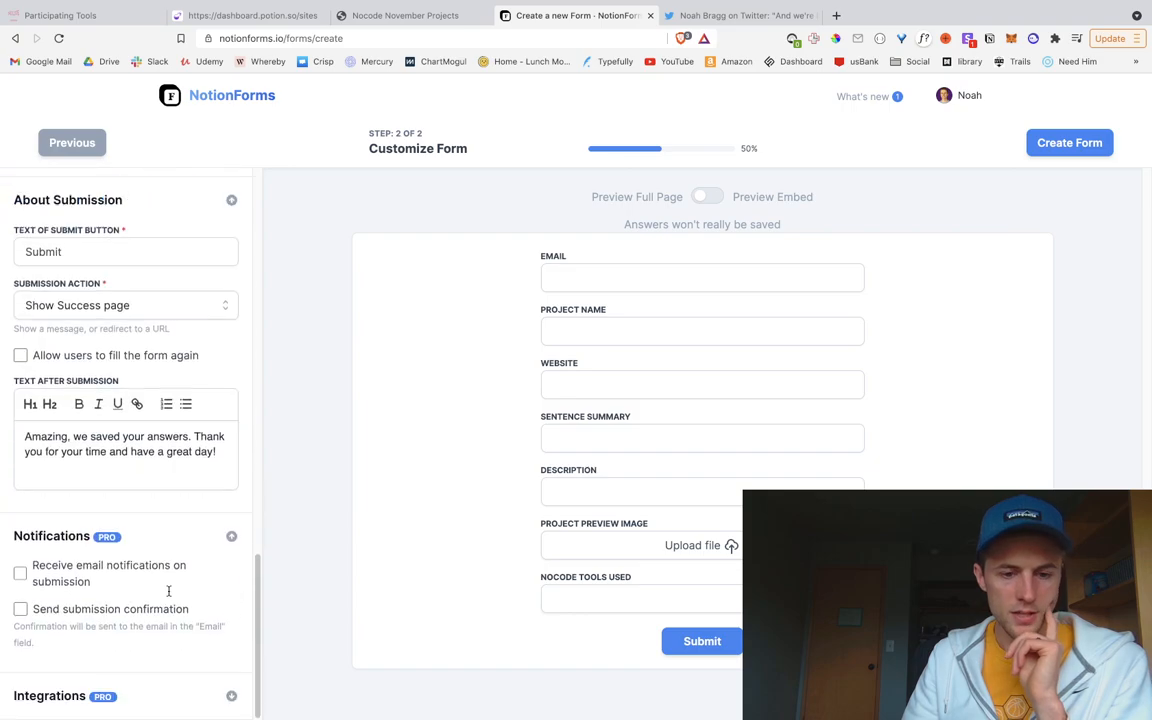
scroll(168, 597, "up", 5)
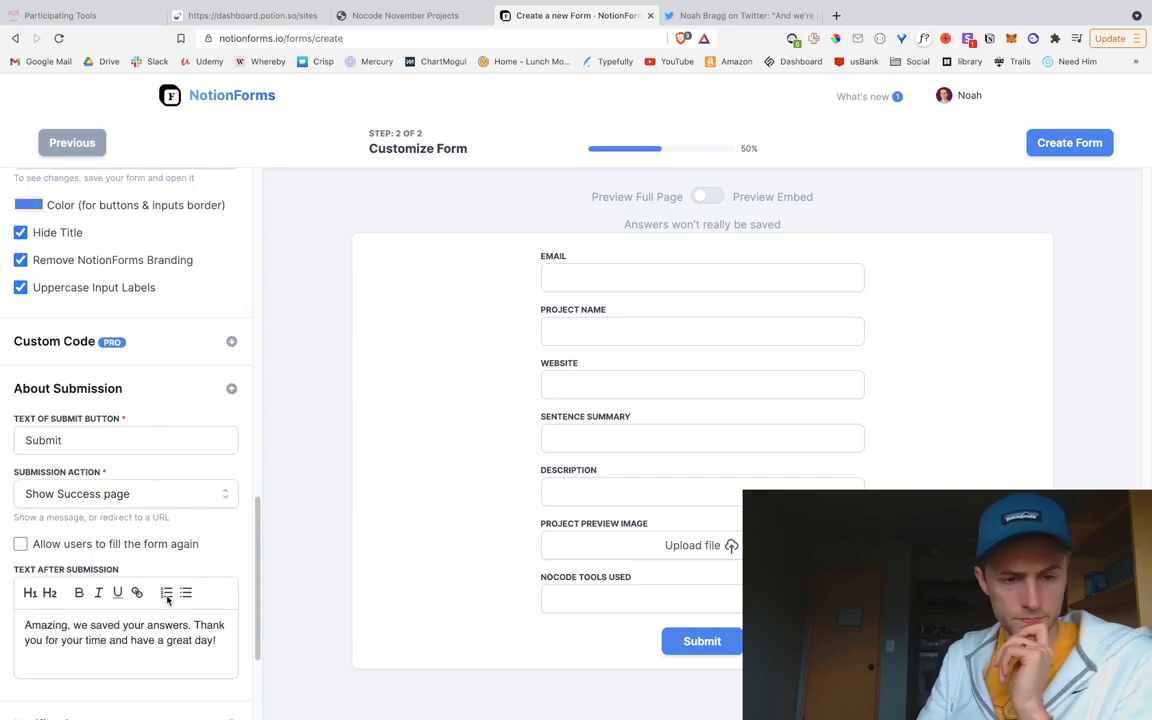
scroll(167, 600, "up", 7)
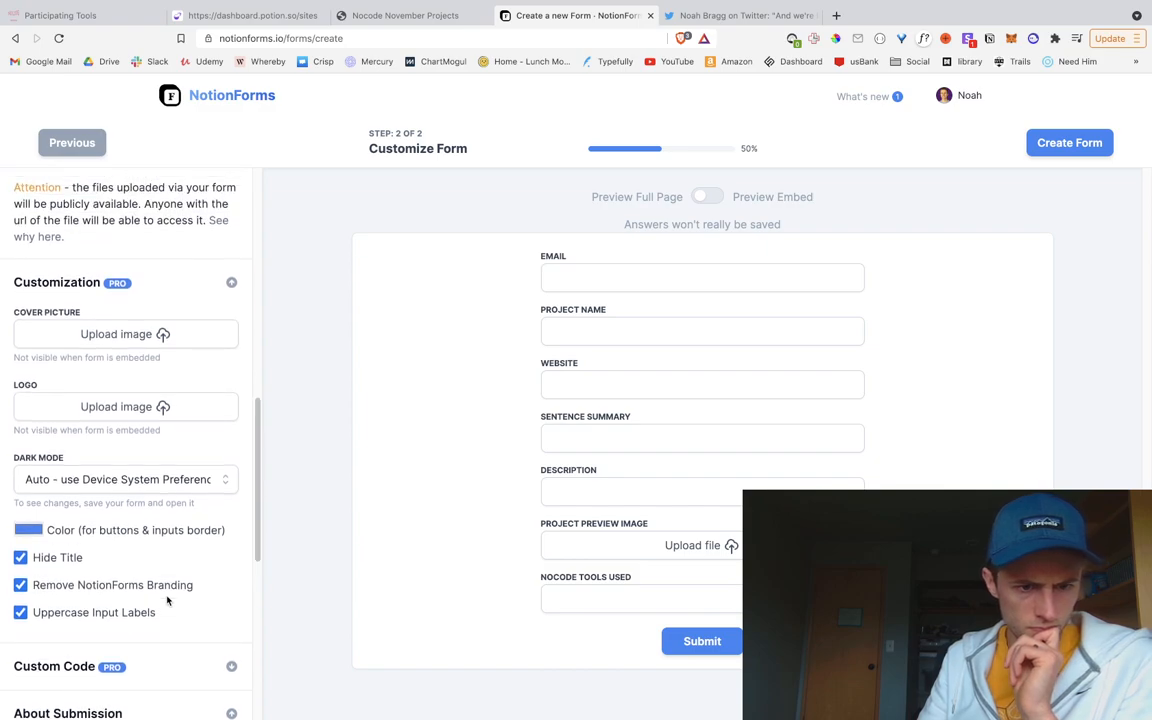
scroll(167, 600, "up", 1)
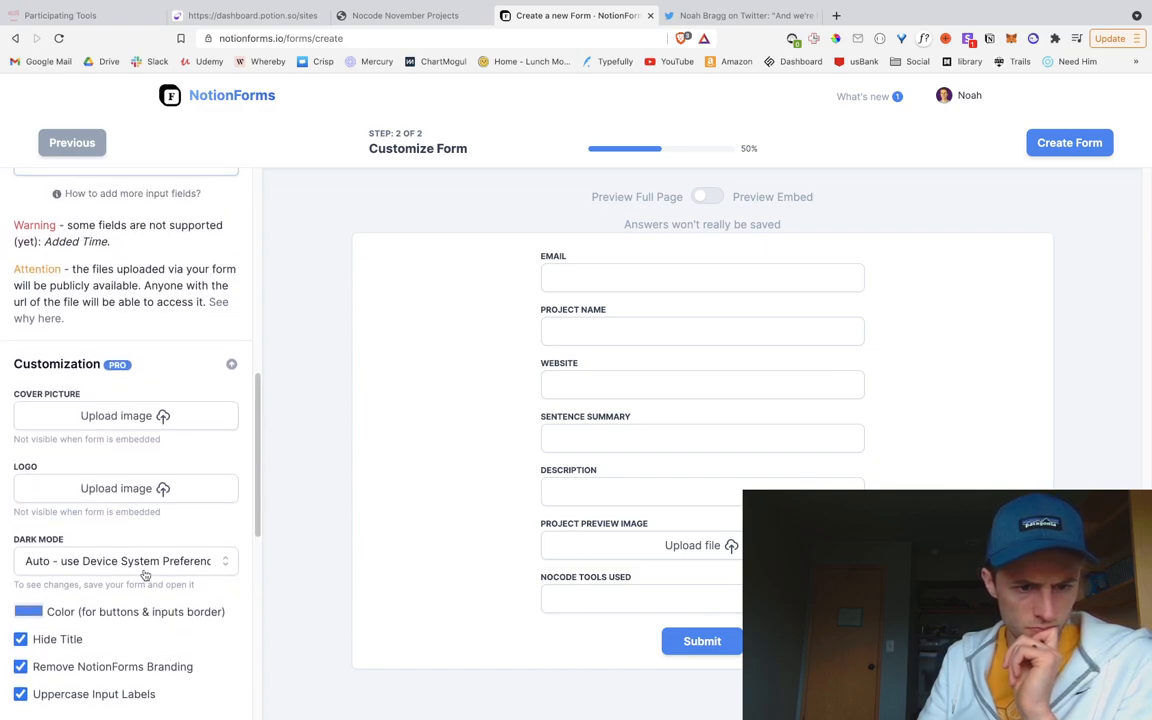
Step: Set Dark Mode to Light Mode and create the Projects form
left_click(150, 565)
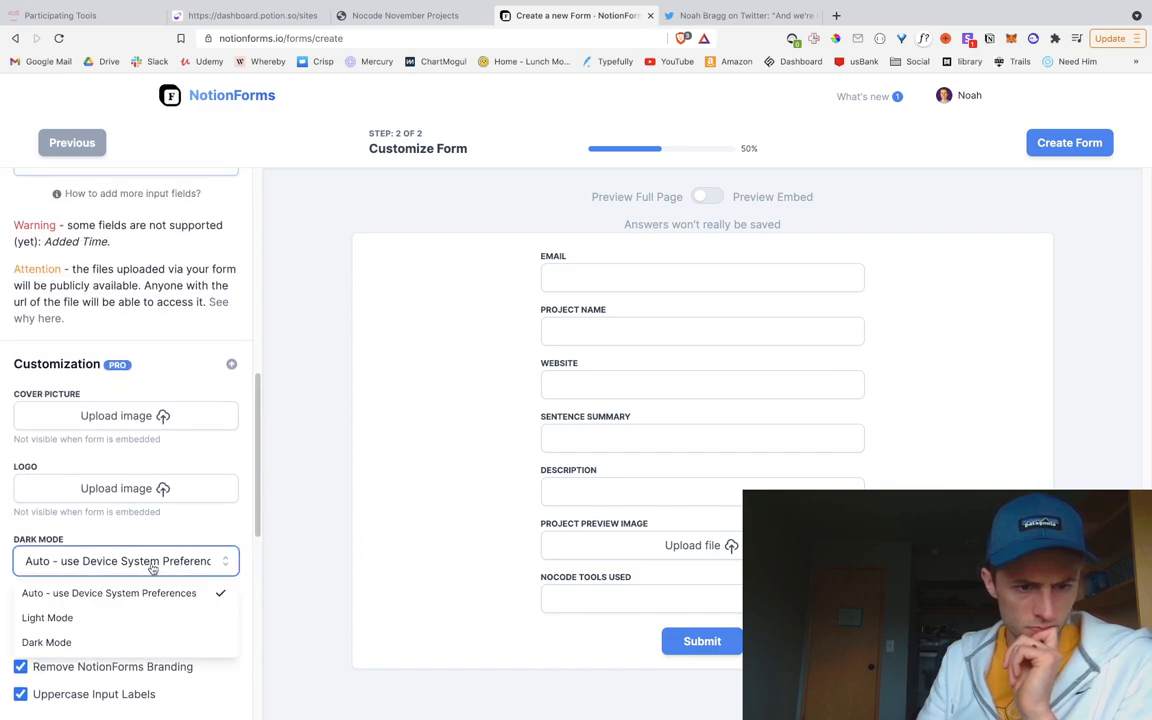
left_click(131, 619)
scroll(118, 580, "up", 4)
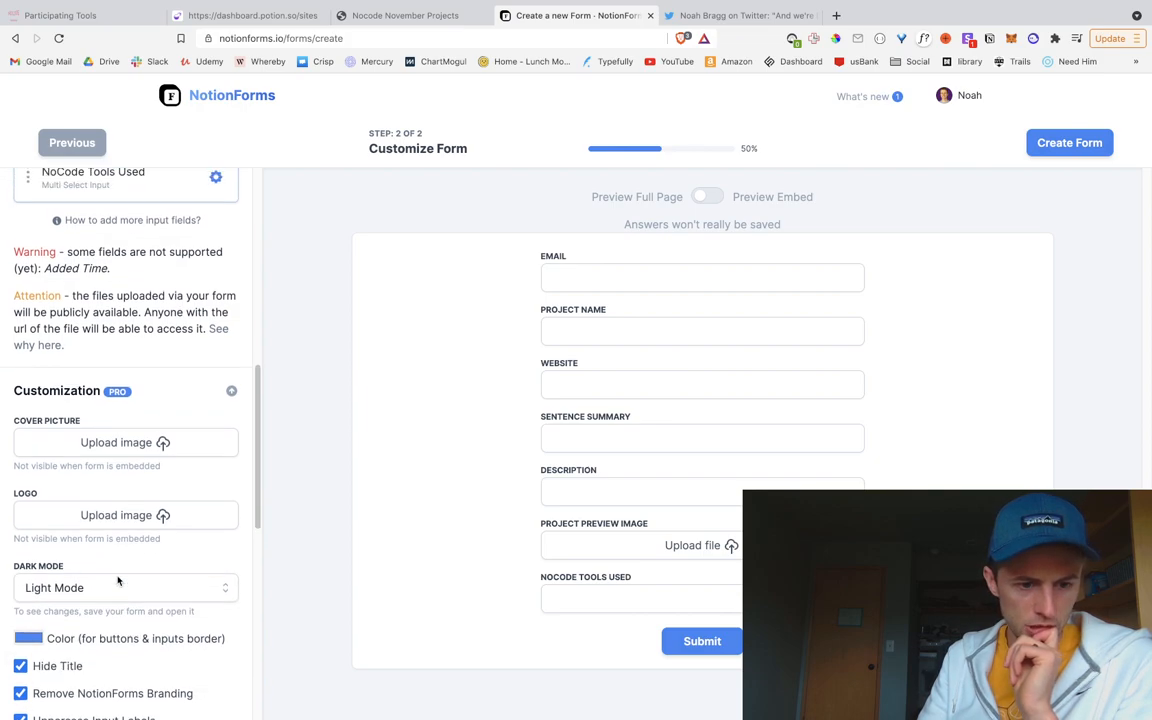
scroll(116, 574, "up", 3)
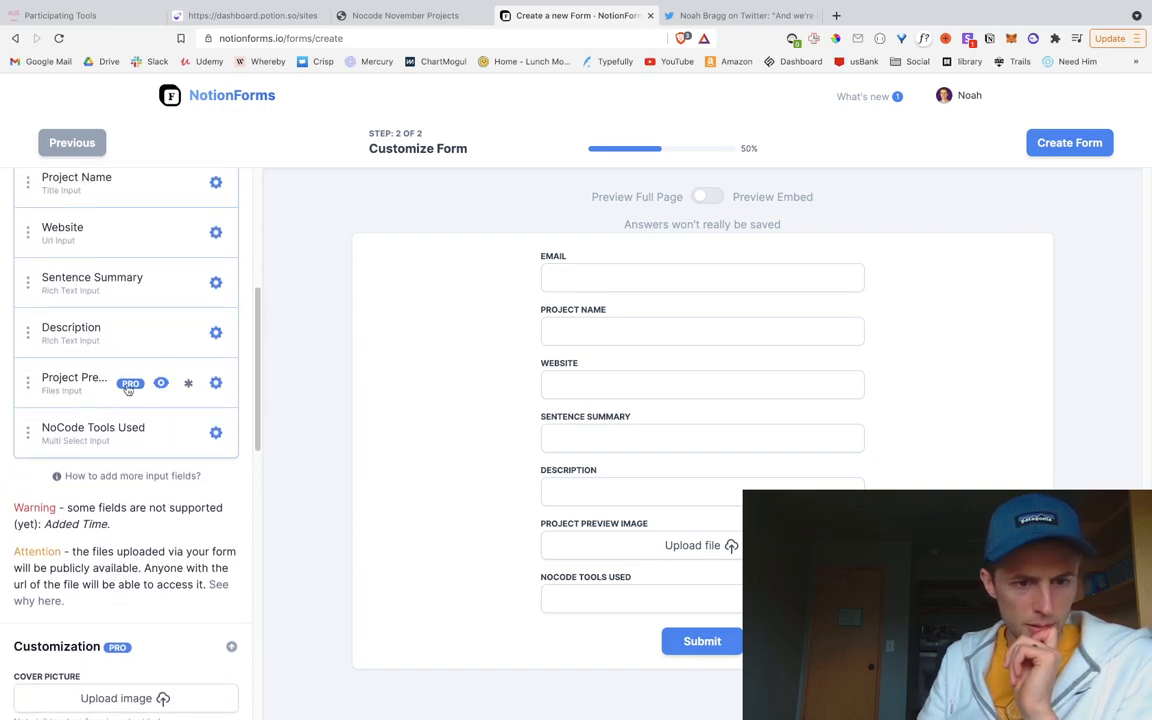
scroll(142, 410, "up", 2)
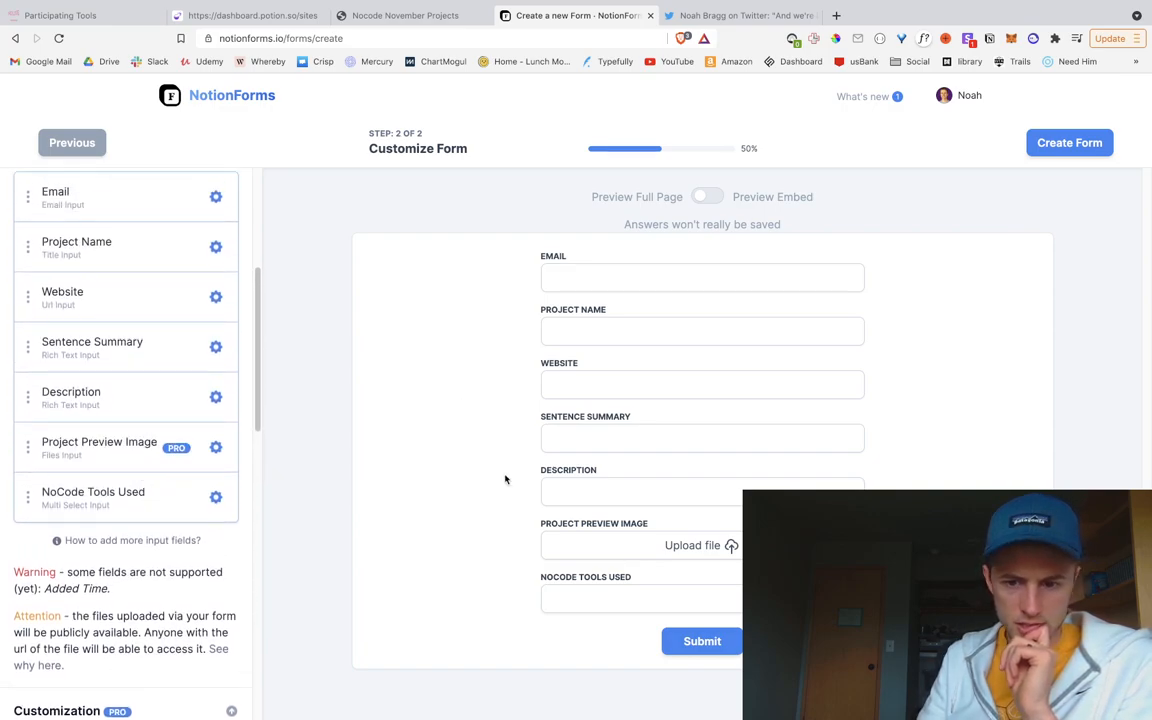
scroll(143, 428, "up", 1)
scroll(143, 428, "up", 2)
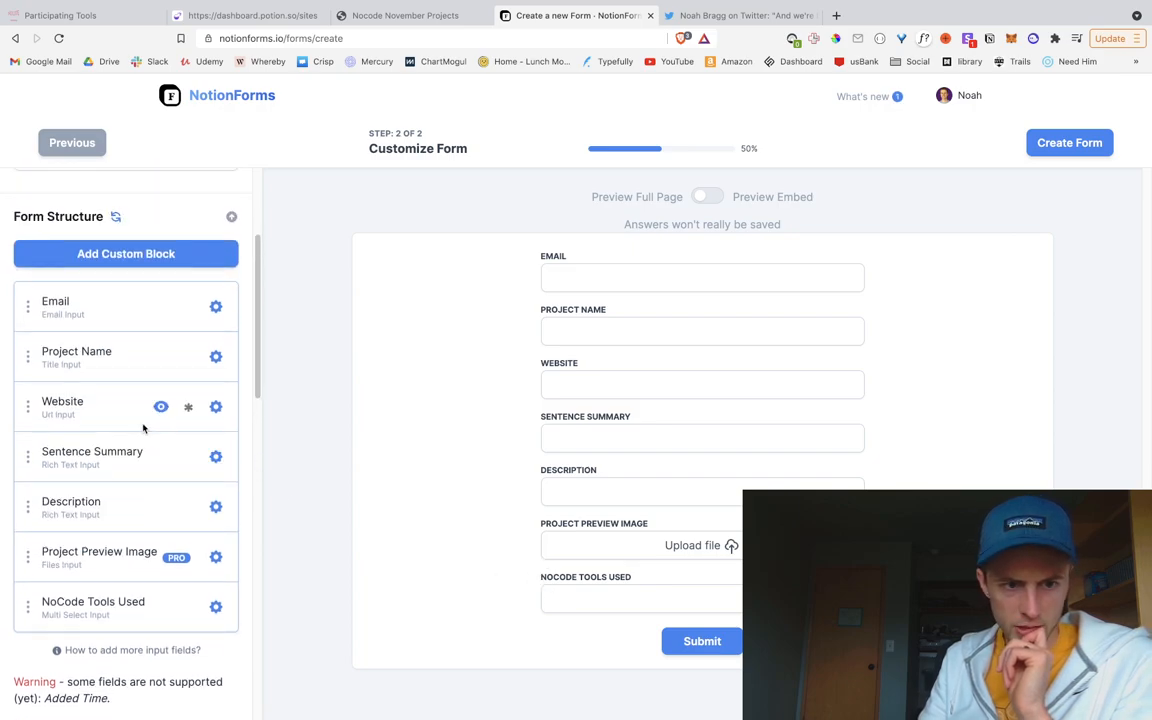
scroll(142, 430, "down", 1)
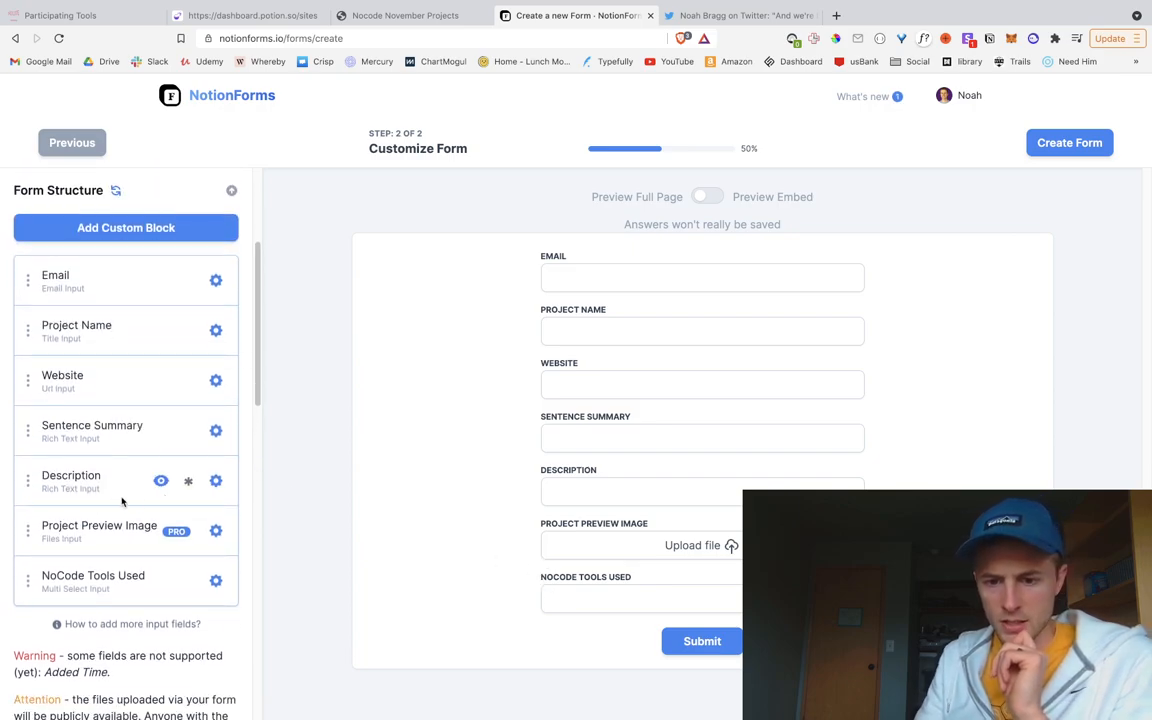
left_click(1071, 154)
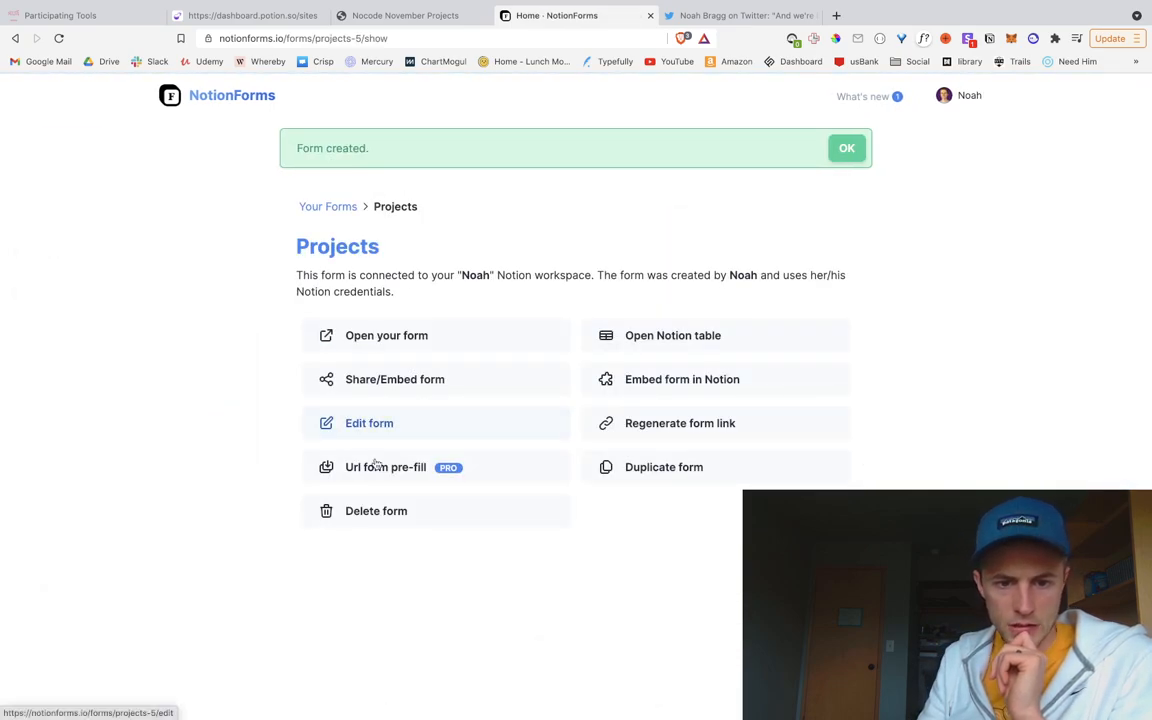
Step: Open the Projects form in the editor and inspect the Project Name field settings without changing them
left_click(369, 422)
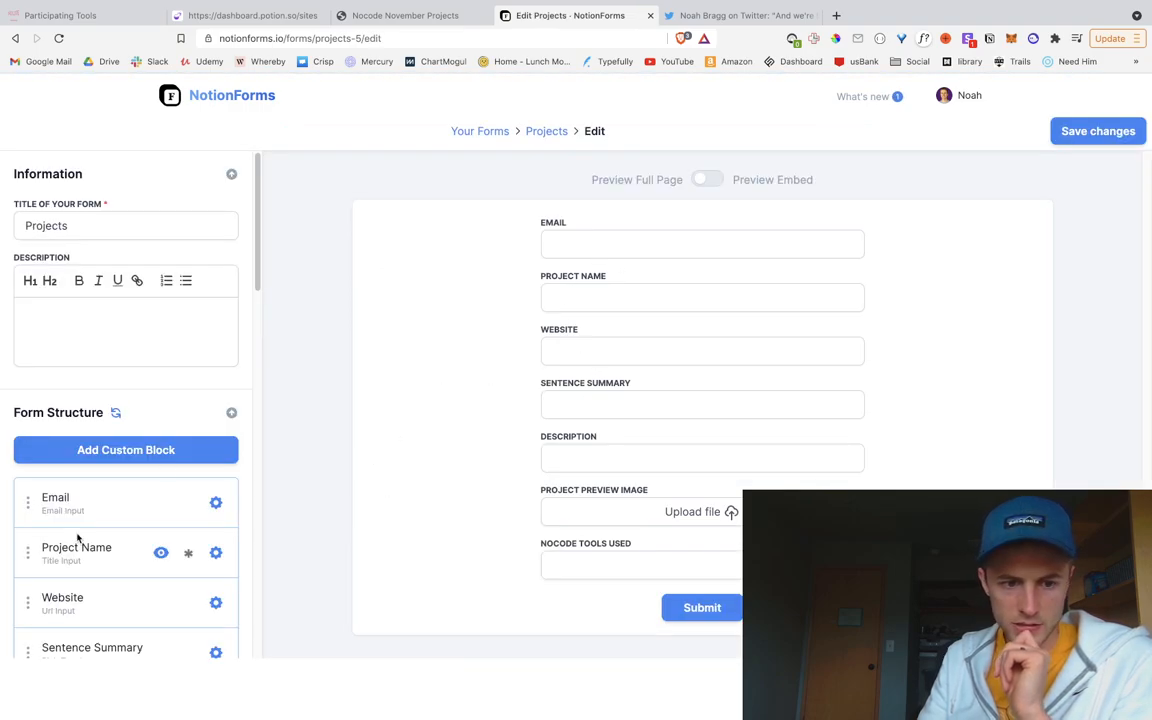
scroll(160, 560, "down", 1)
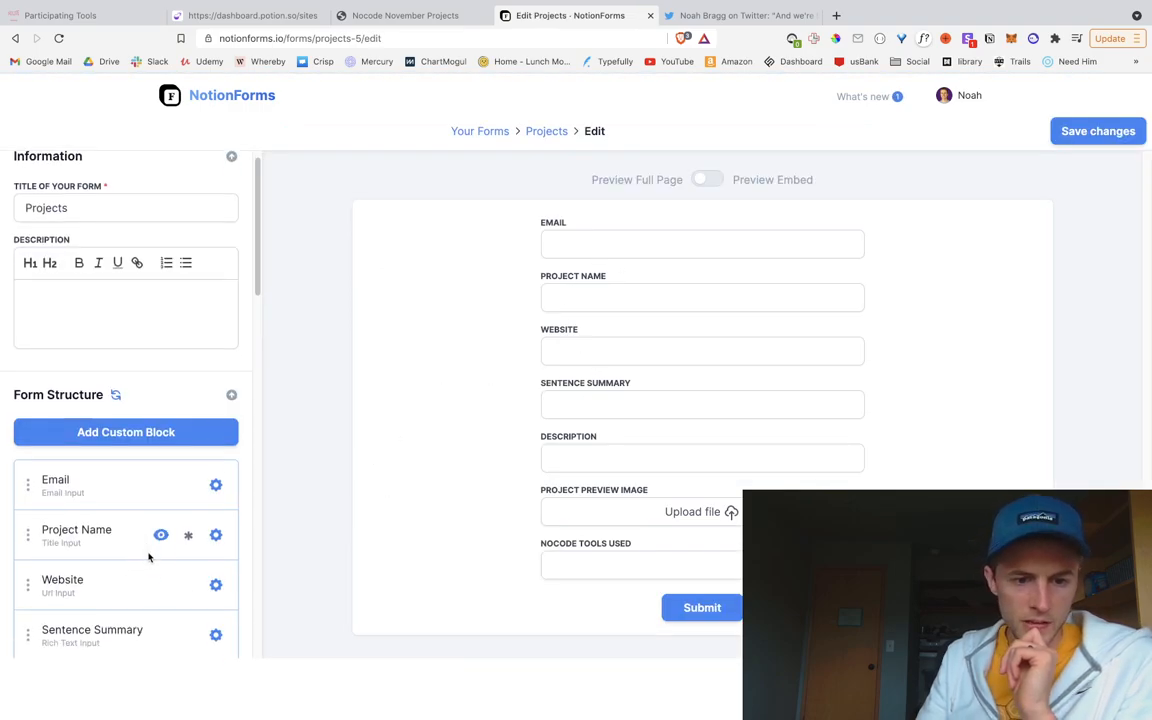
left_click(213, 538)
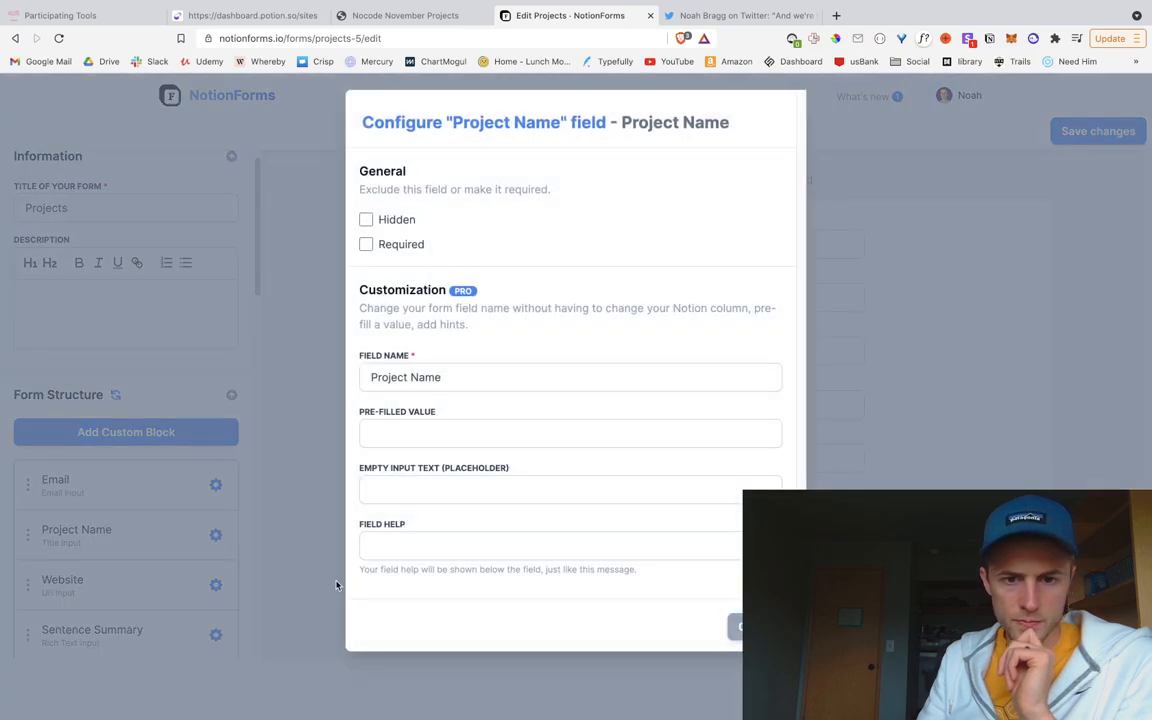
left_click(482, 377)
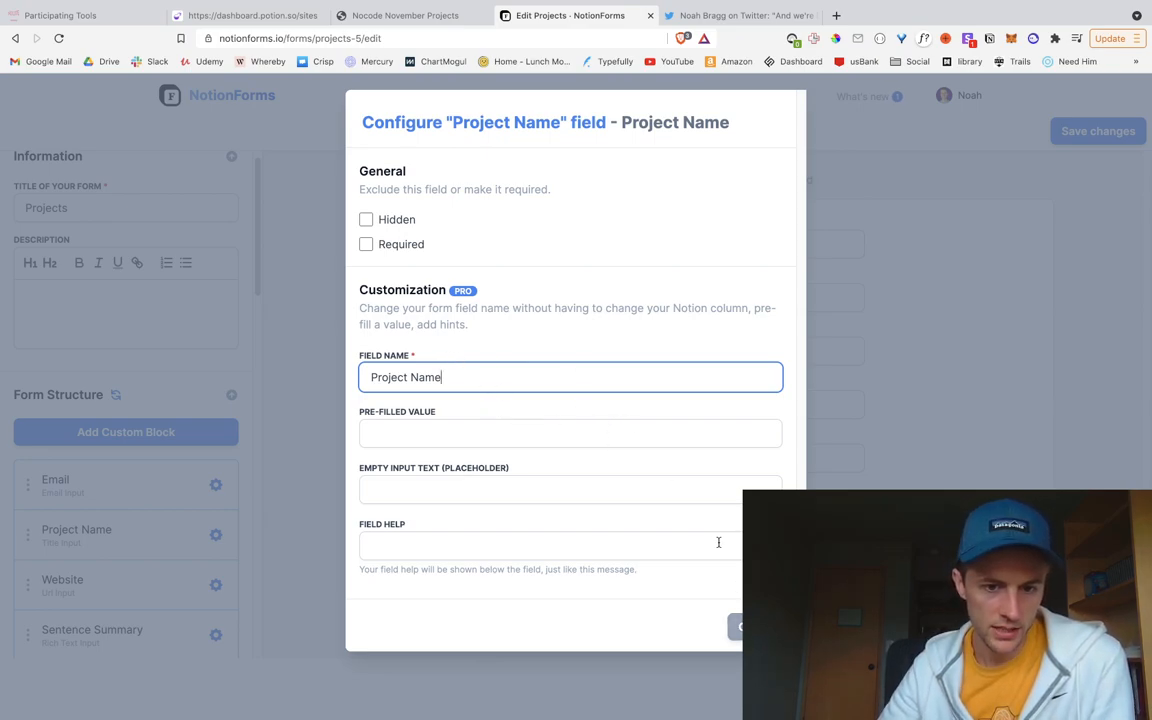
left_click(487, 432)
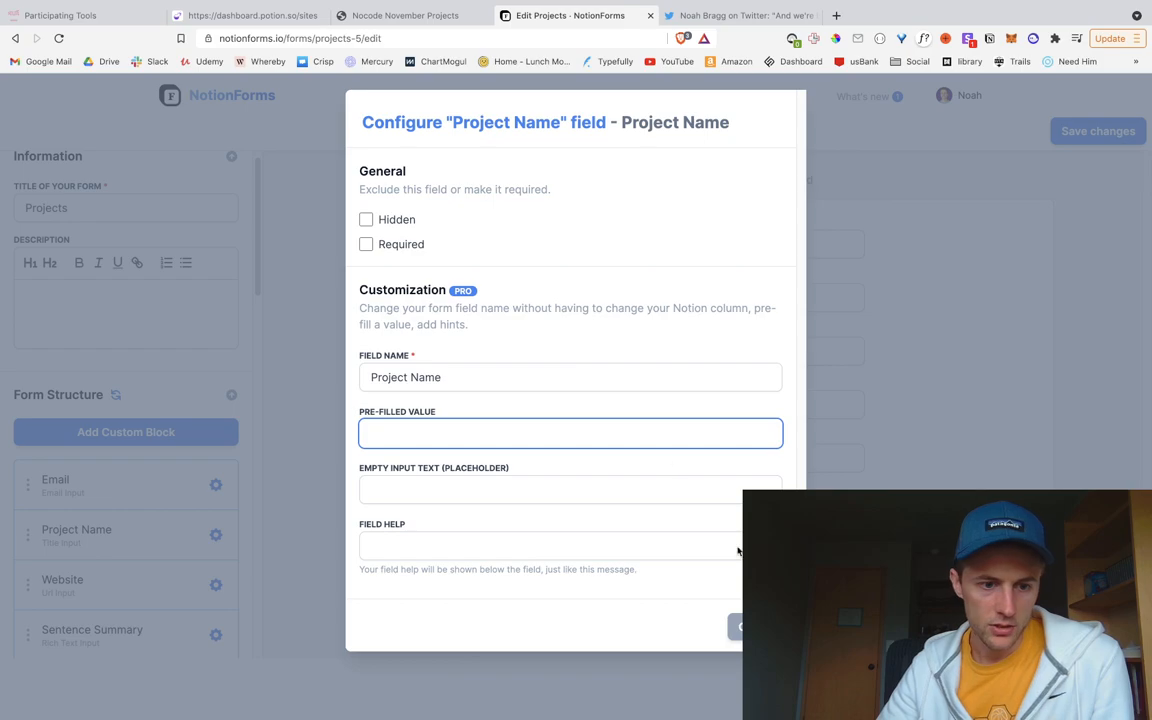
left_click(333, 385)
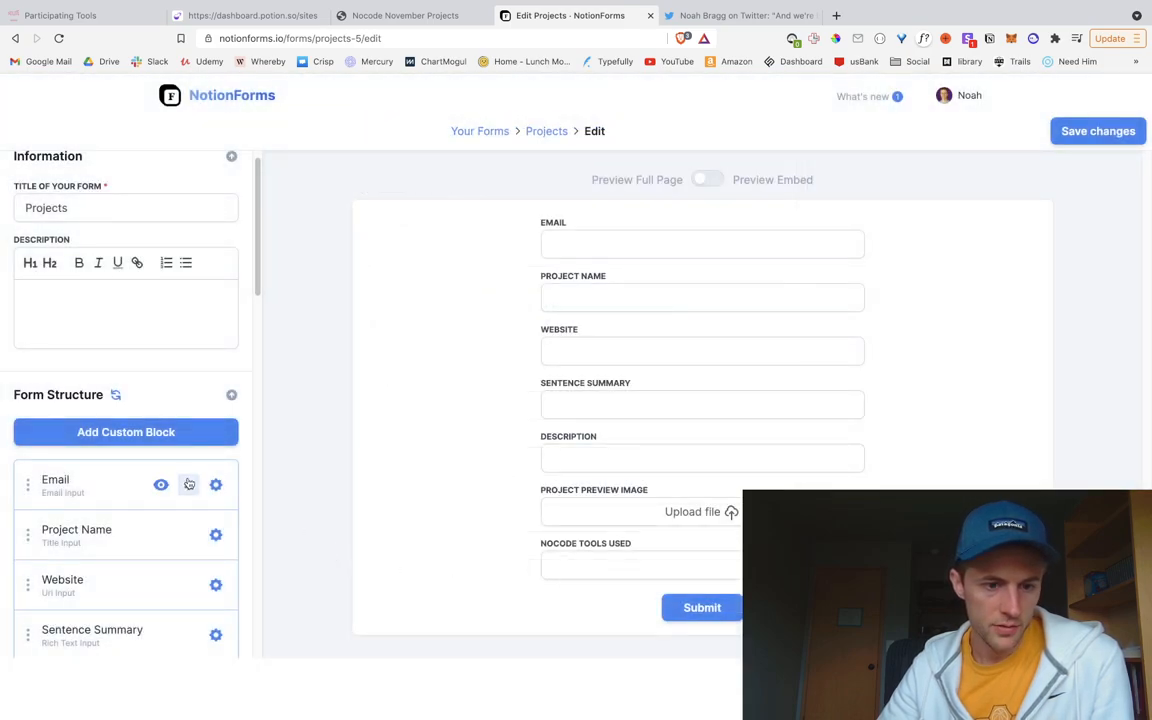
Step: Give the Email field a sample e-mail as pre-filled value and turn on Preview Embed
left_click(215, 485)
left_click(446, 434)
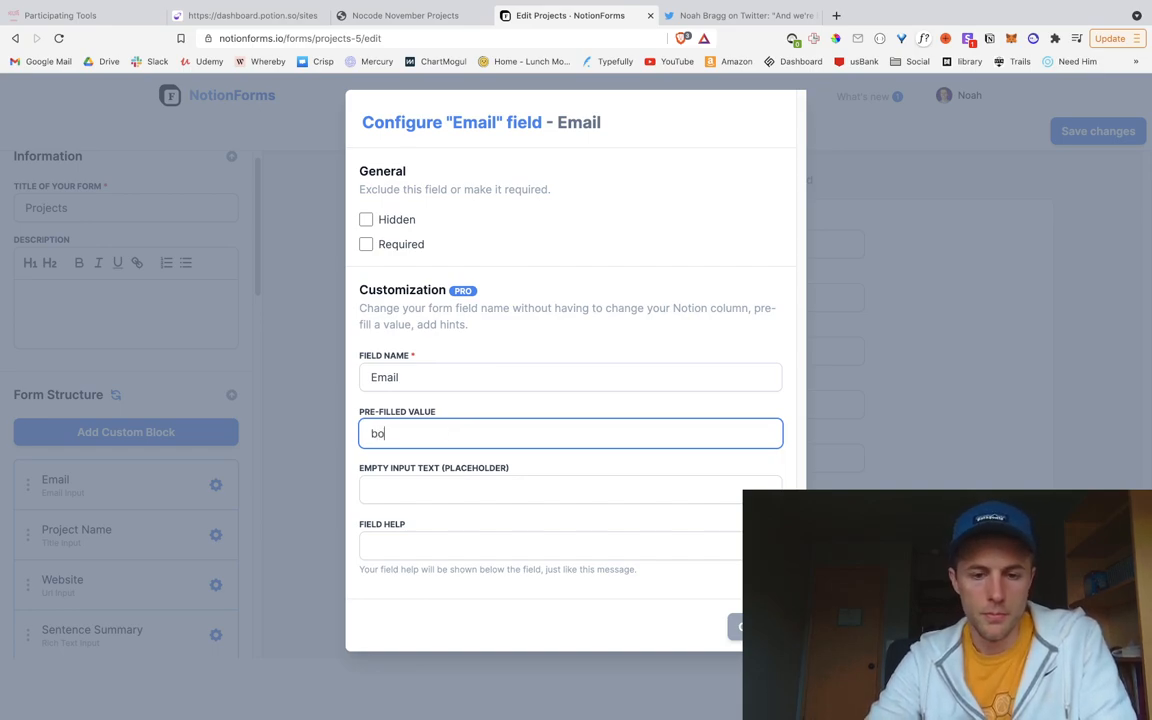
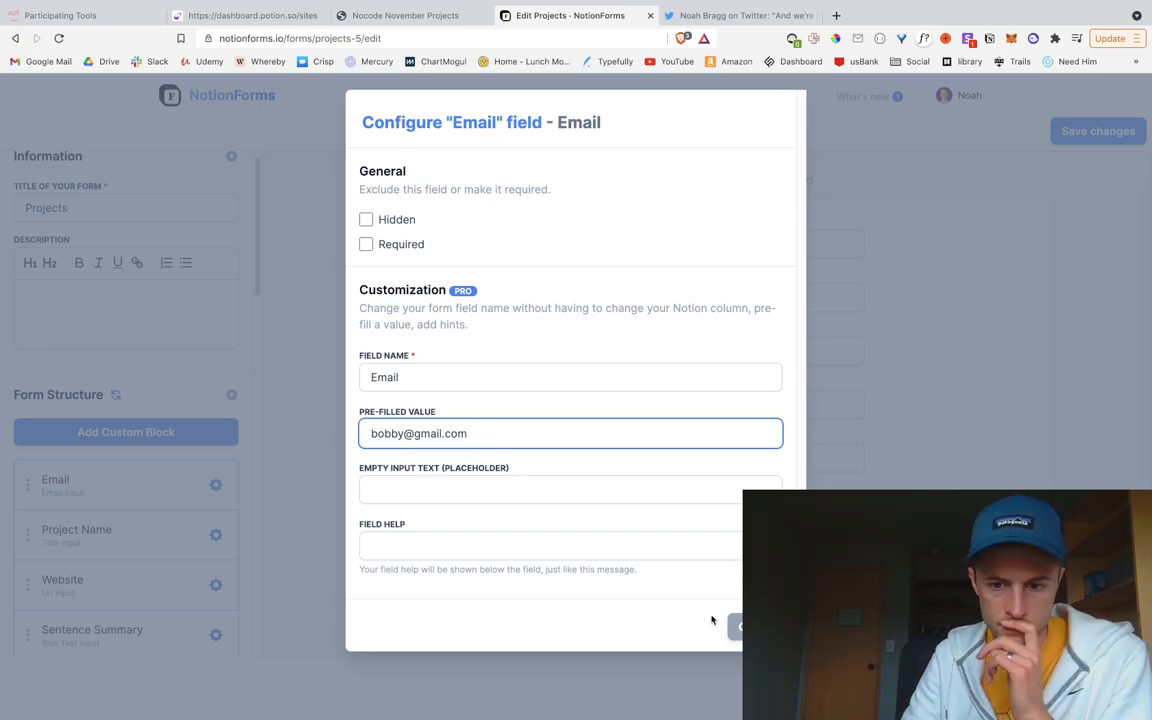
left_click(758, 627)
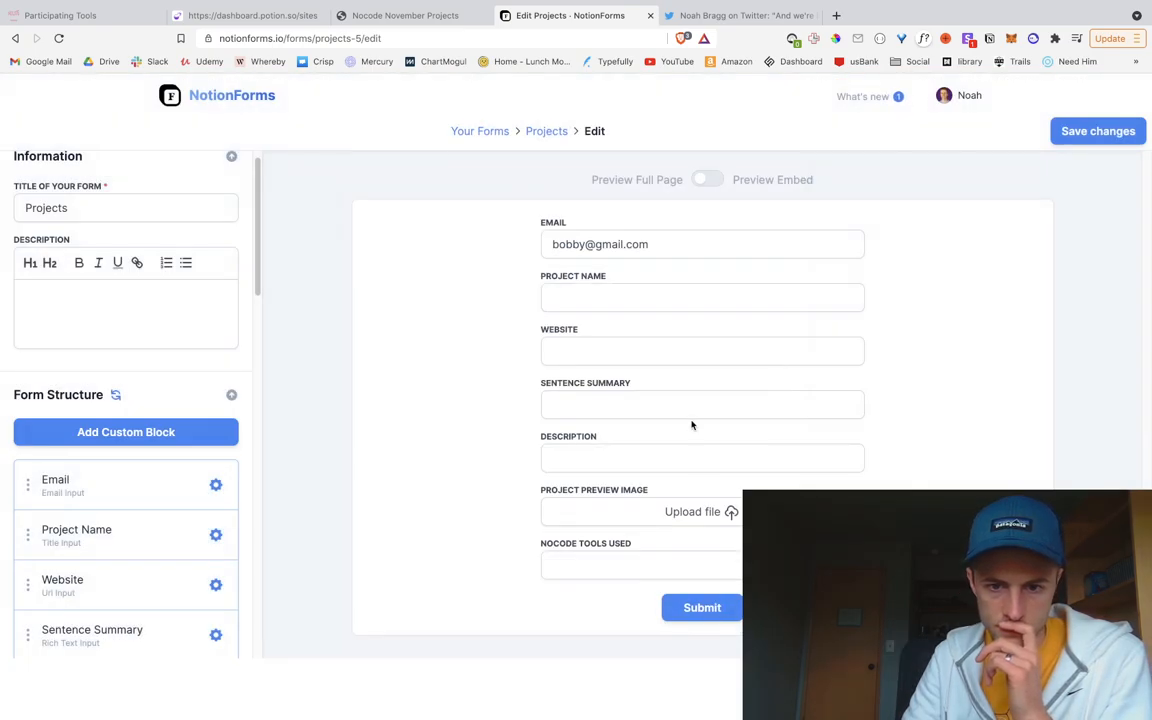
left_click(706, 181)
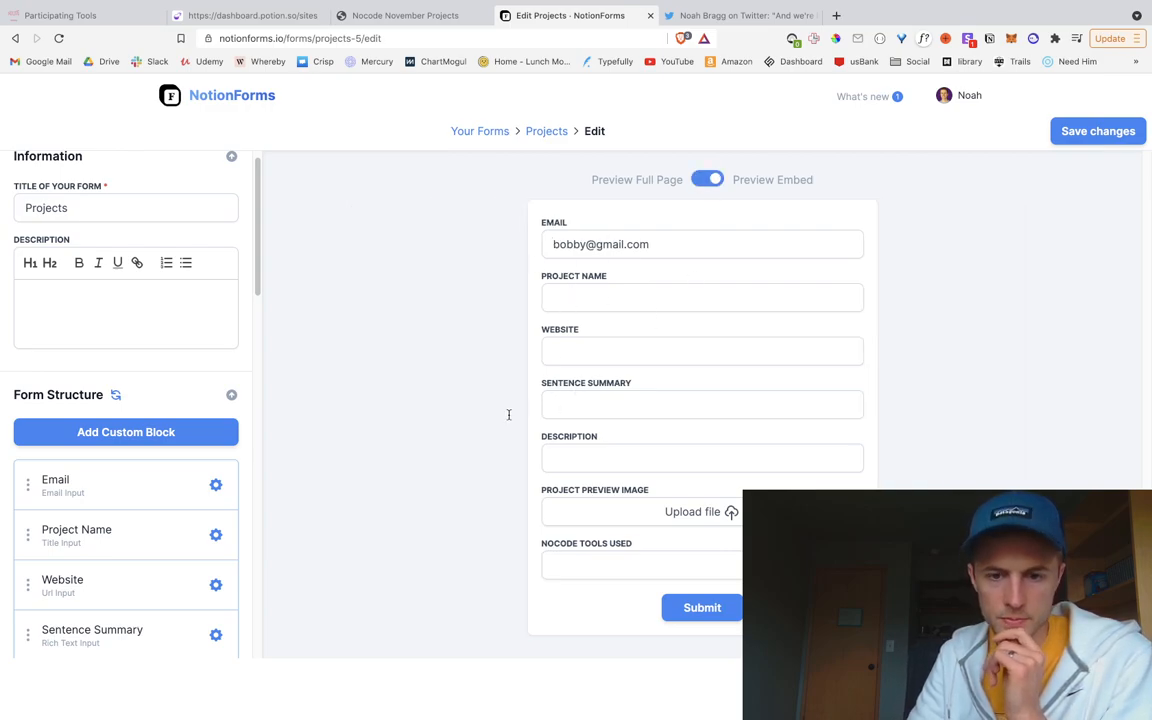
mouse_move(170, 487)
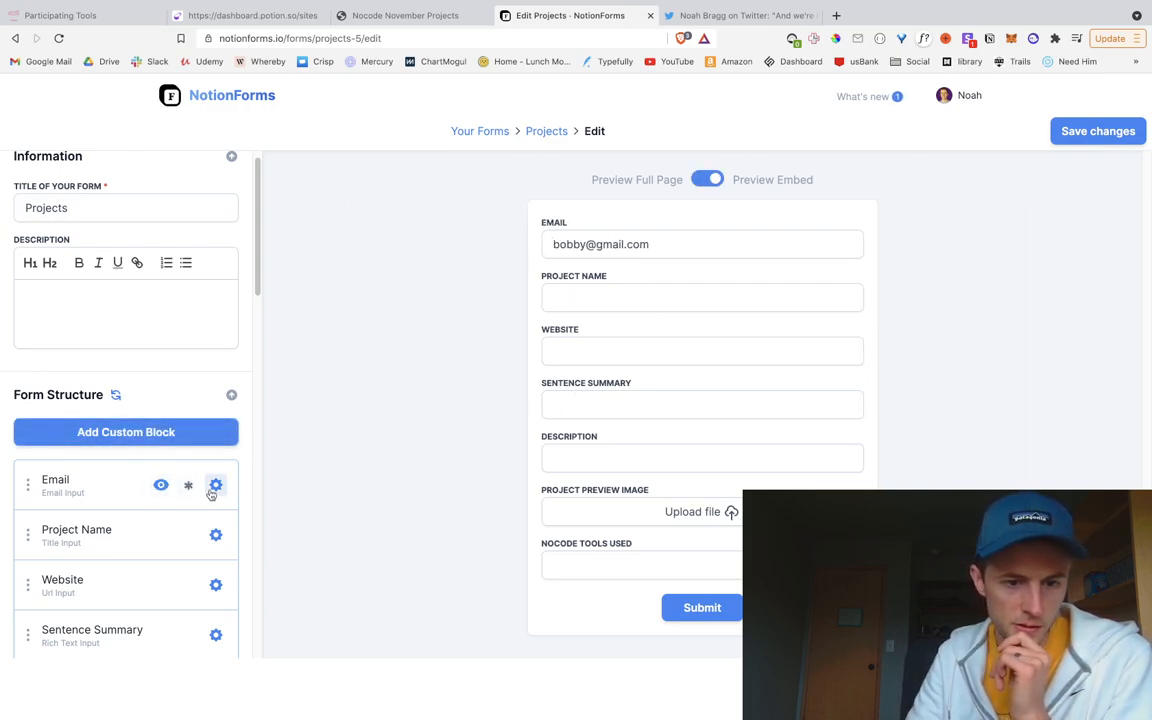
Step: Move the sample e-mail from the Email pre-filled value into its Placeholder
left_click(214, 486)
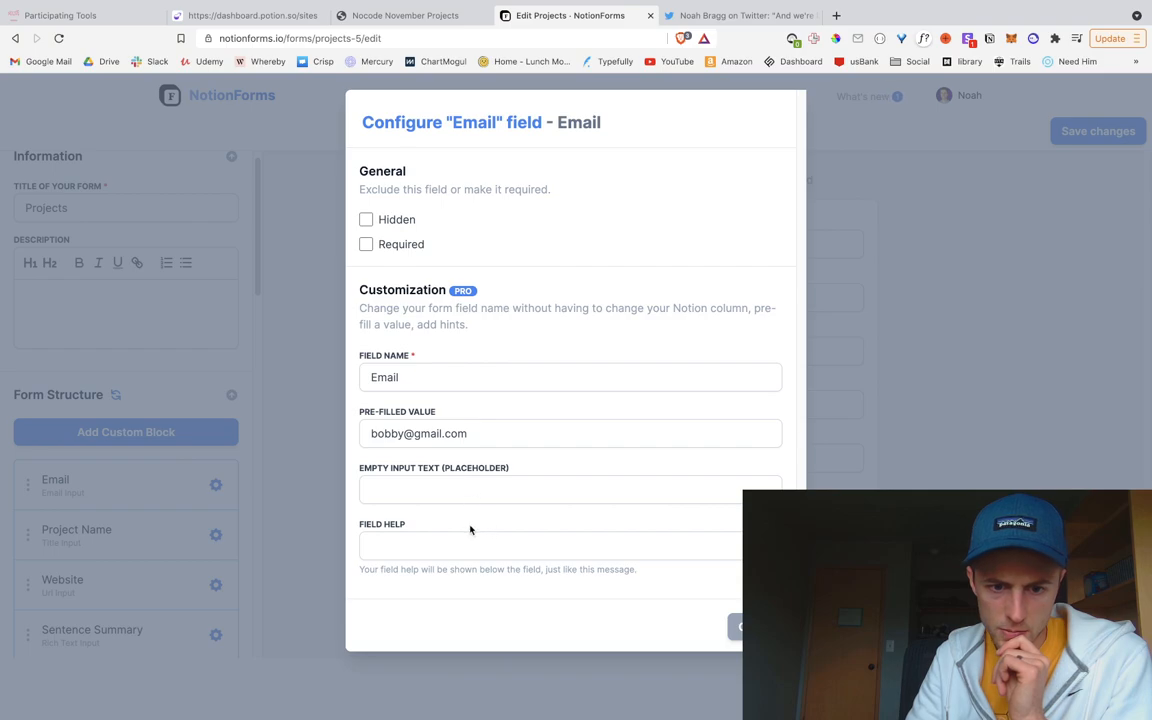
triple_click(494, 434)
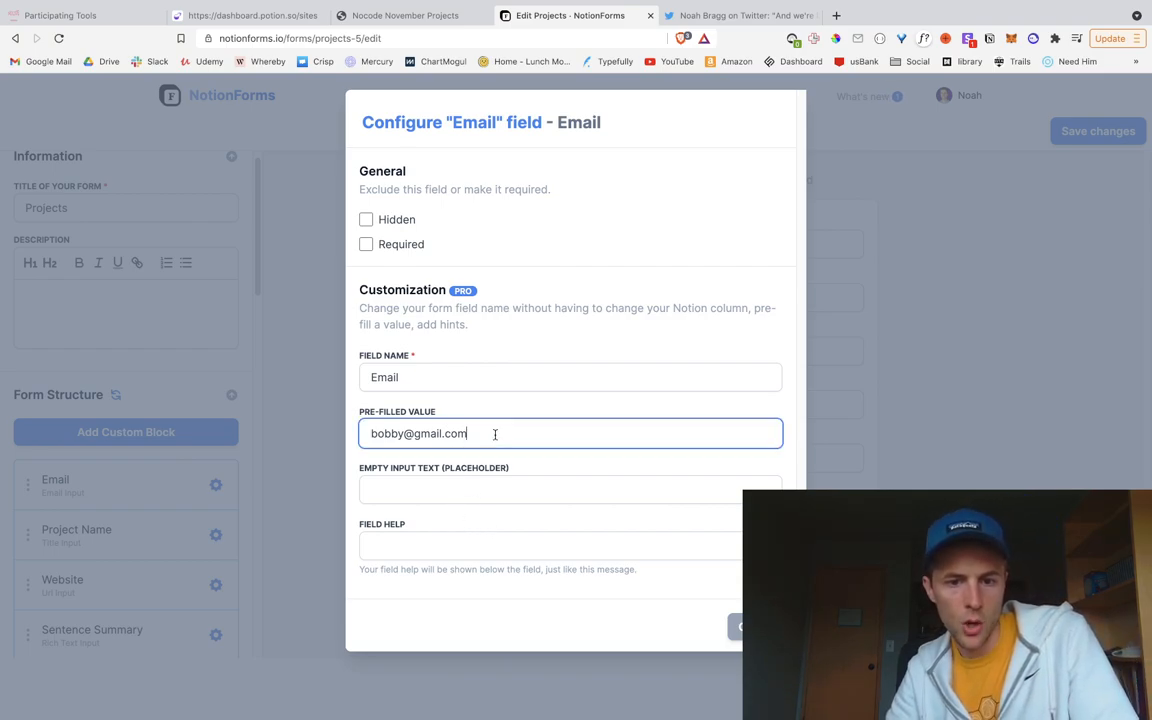
key("ctrl+x")
left_click(481, 494)
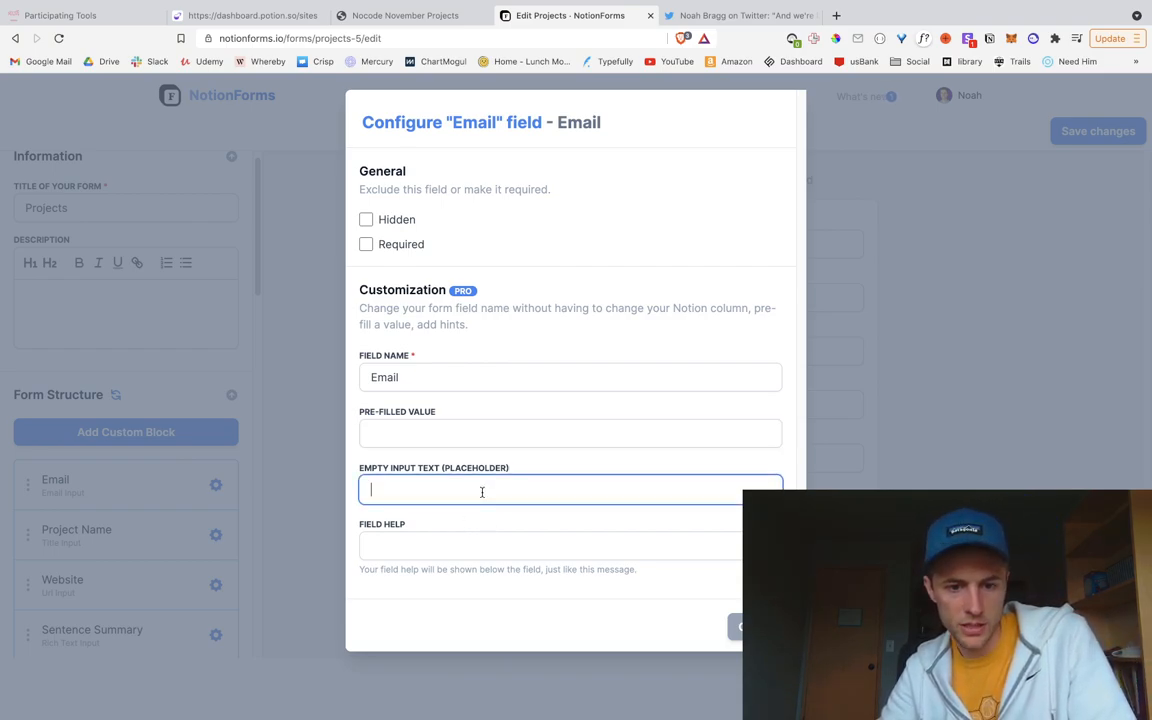
key("ctrl+v")
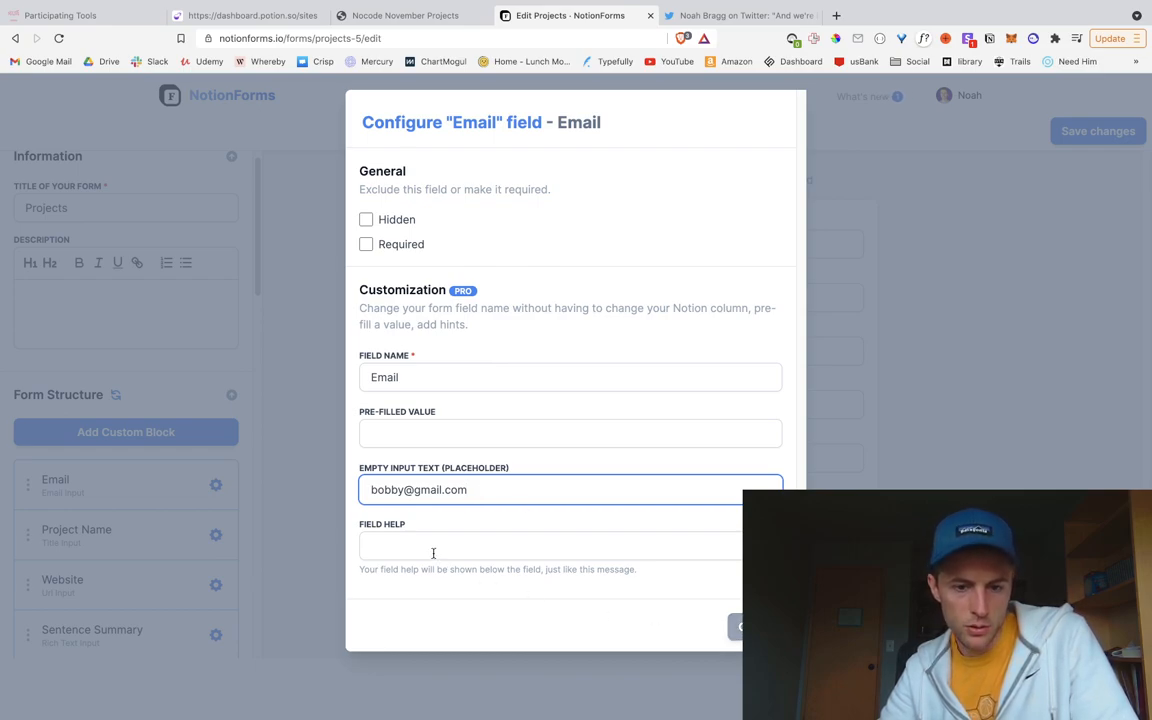
left_click(740, 625)
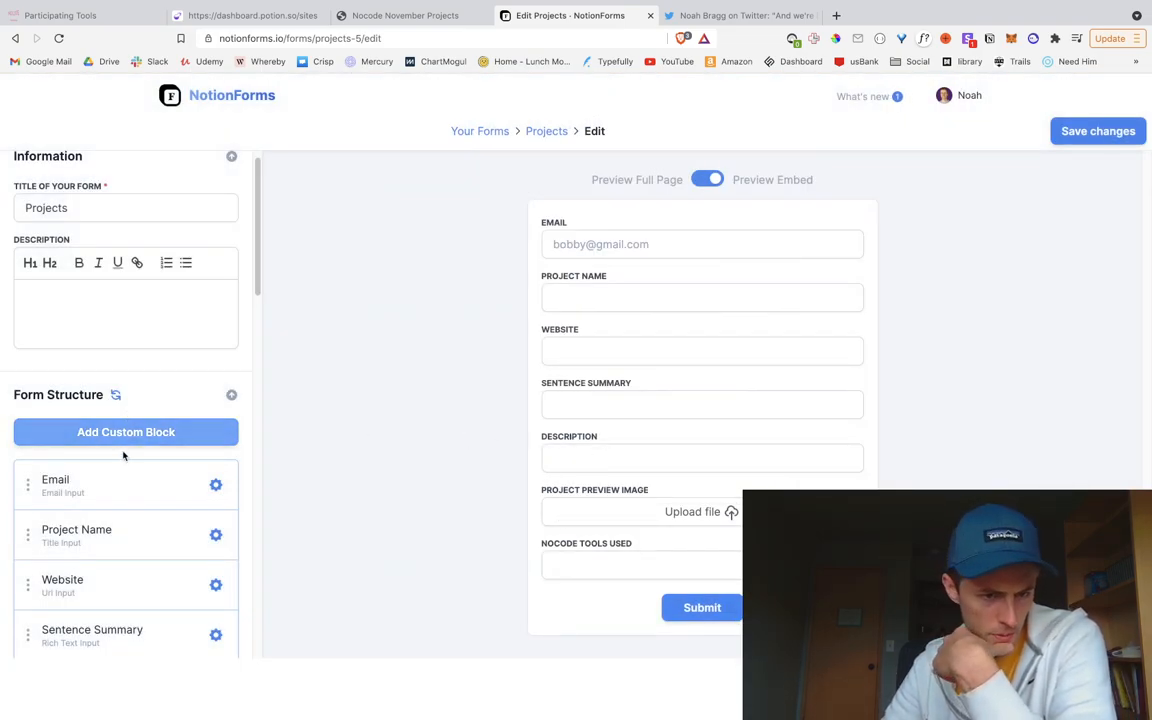
scroll(185, 500, "down", 3)
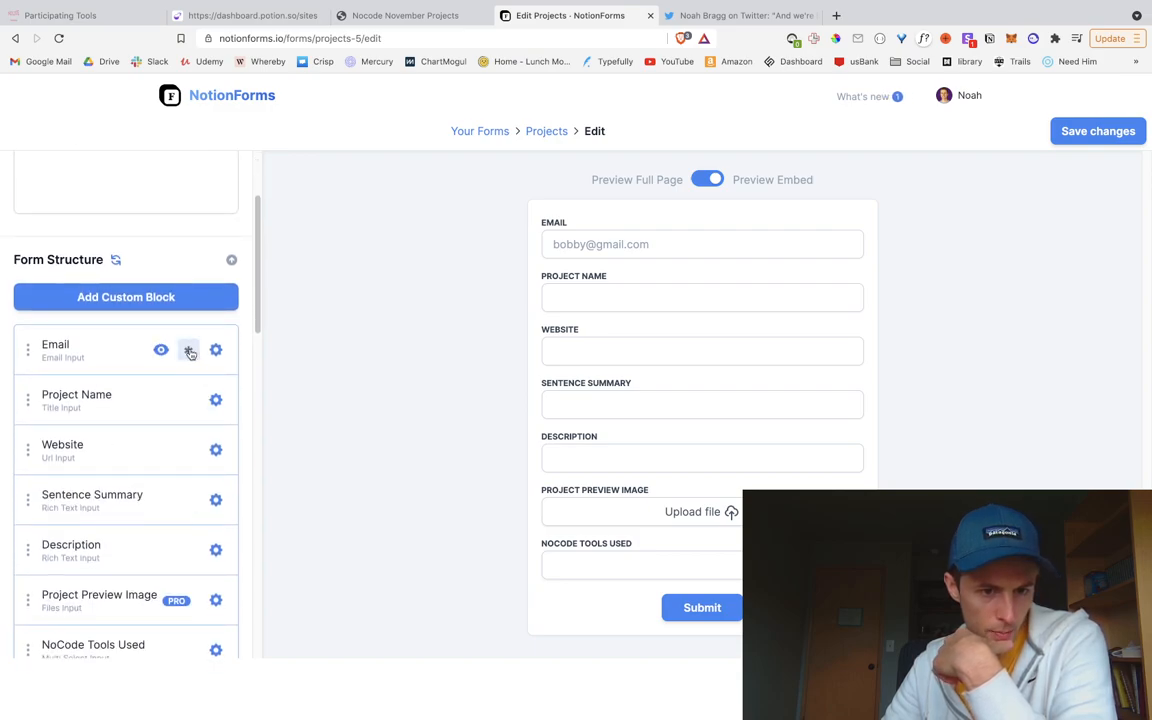
Step: Mark Project Name, Website, Sentence Summary, Description, Project Preview Image and NoCode Tools Used required
left_click(188, 402)
left_click(188, 441)
left_click(188, 491)
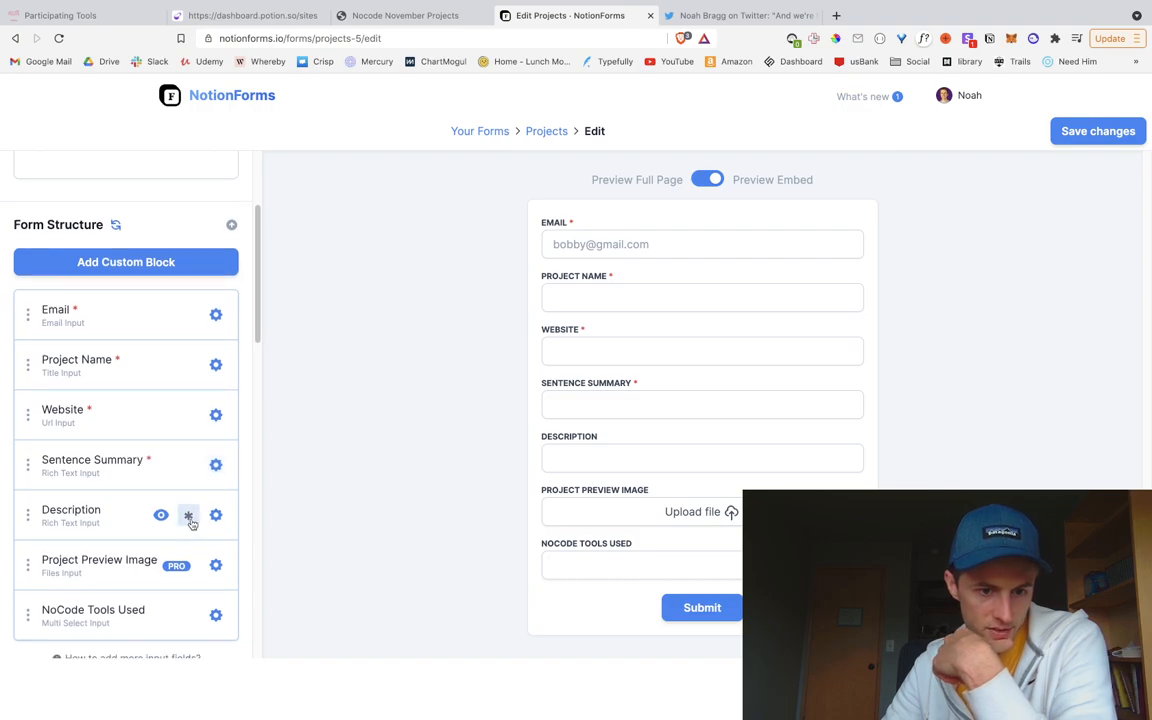
left_click(188, 510)
left_click(187, 540)
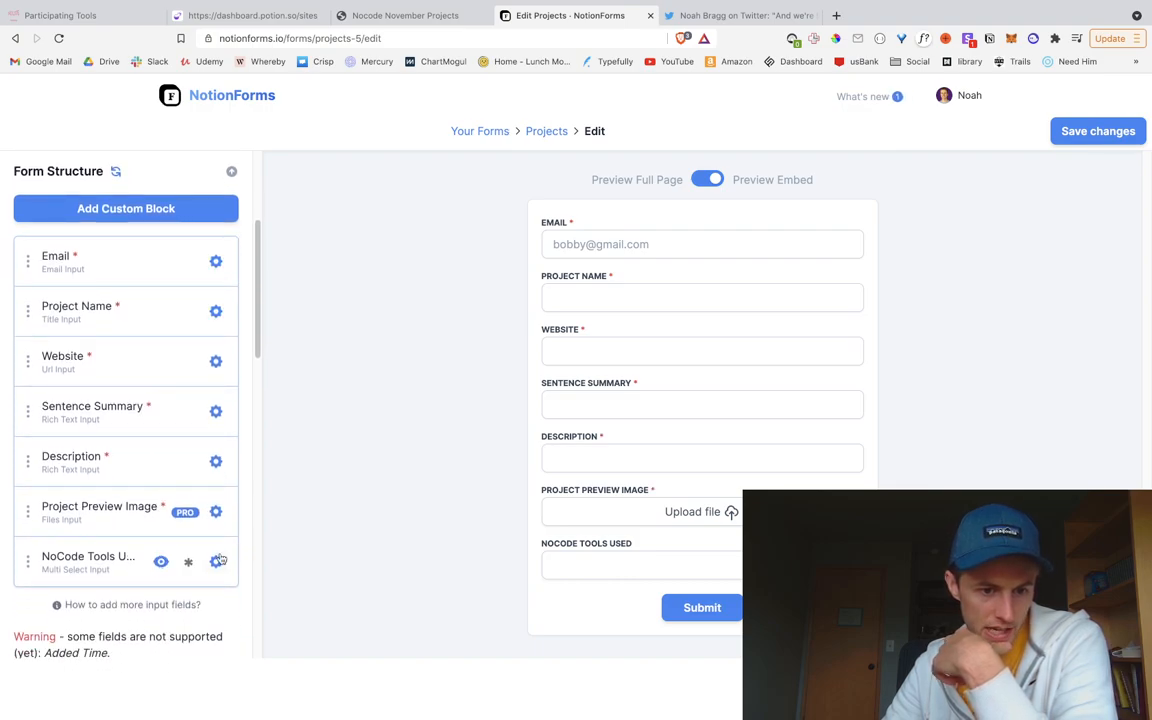
left_click(188, 565)
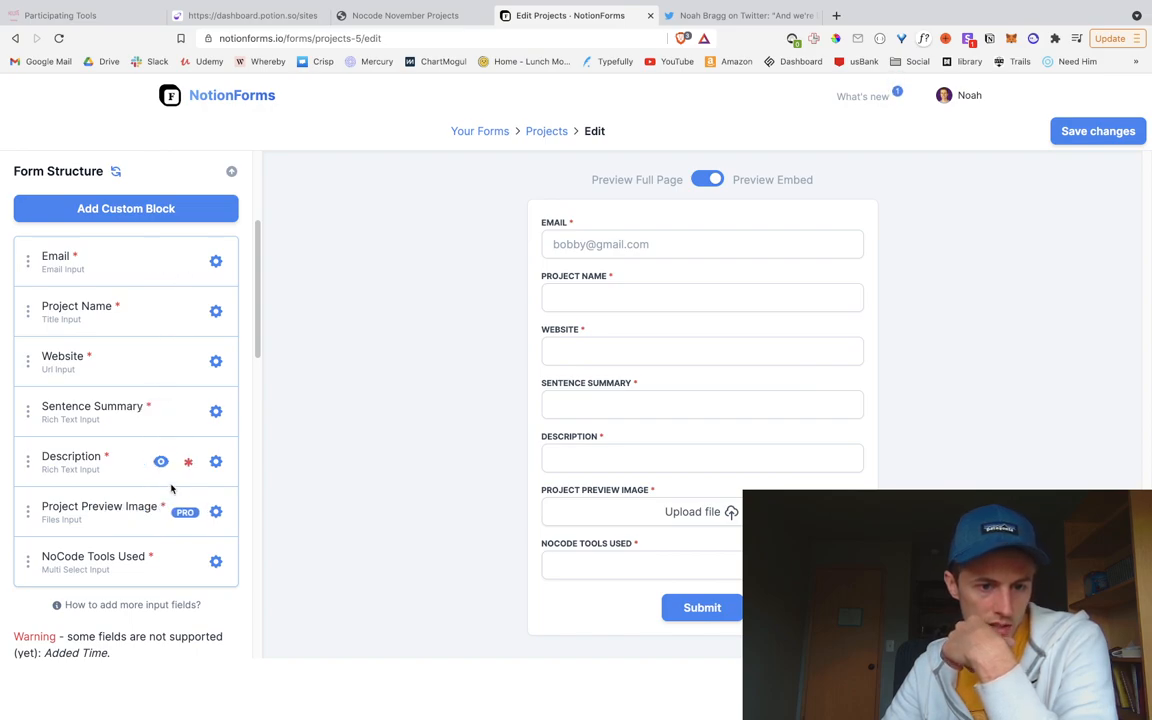
Step: Give the Description field help text 'Add a couple sentence description of what y…'
left_click(215, 461)
scroll(483, 625, "down", 1)
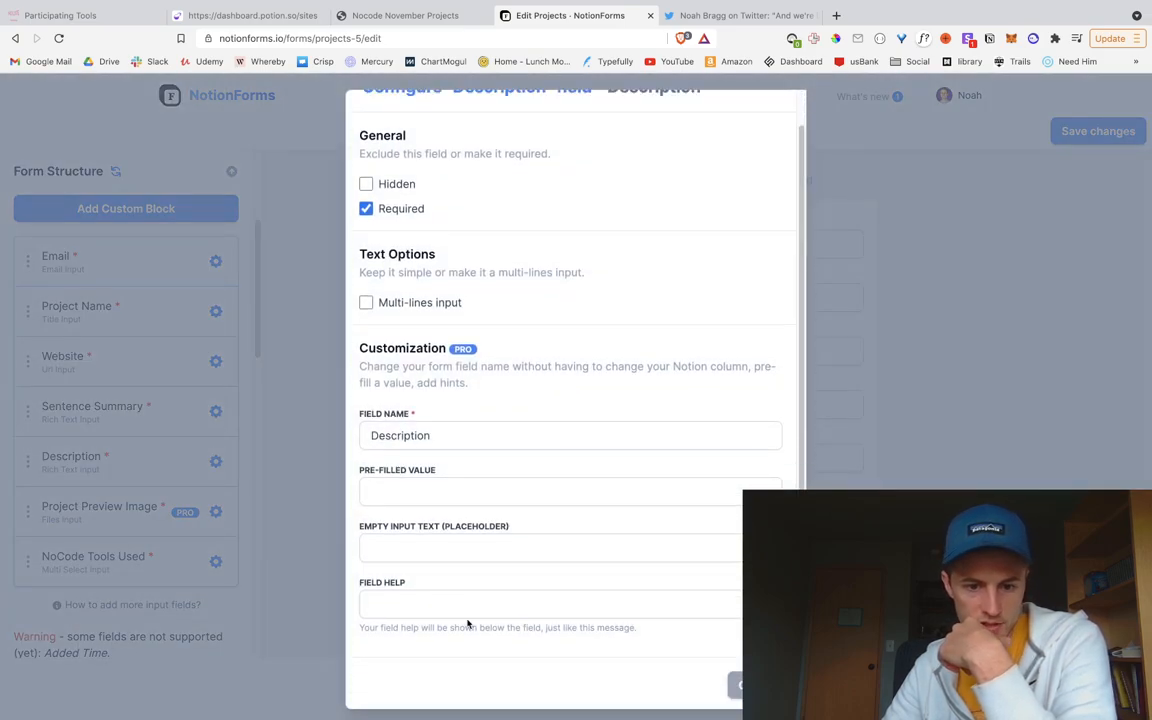
left_click(420, 597)
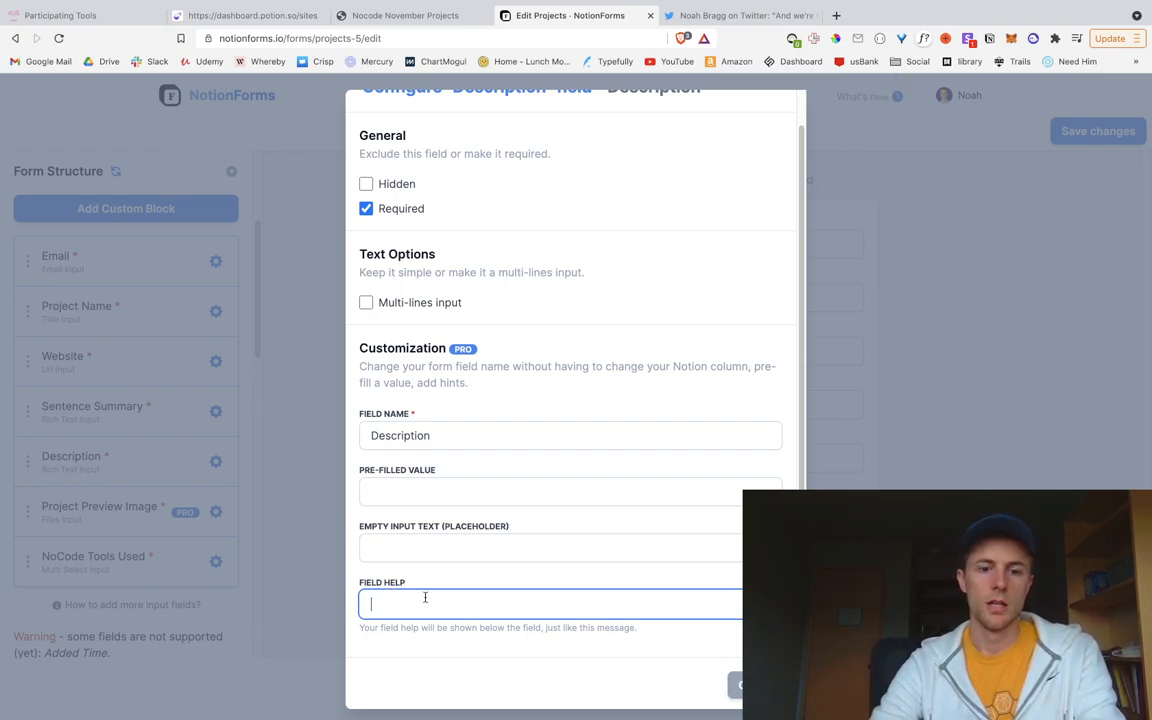
type("Add a cou")
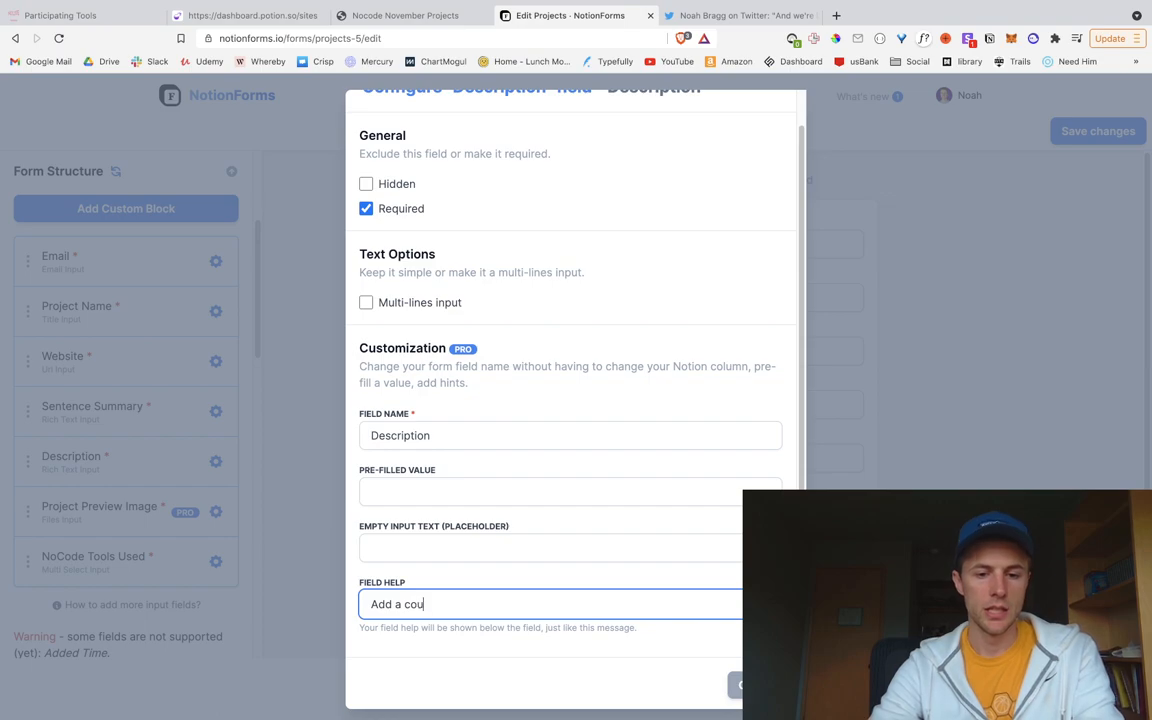
type("ple sentence description of what your project is.")
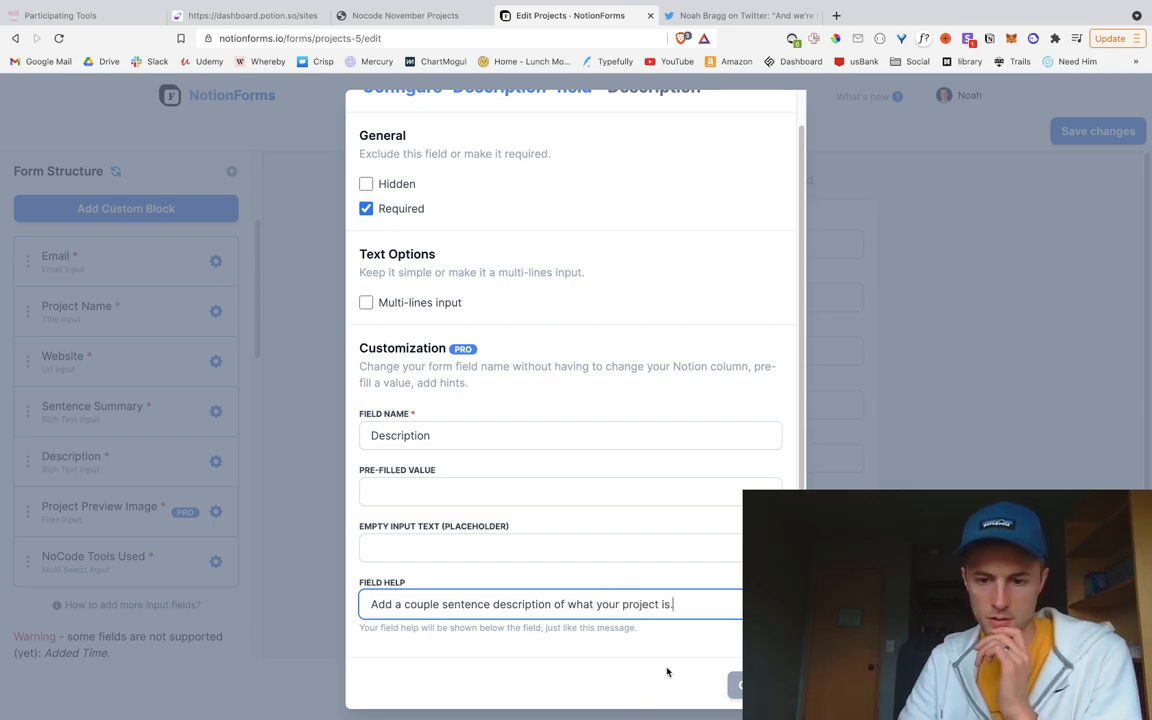
left_click(740, 685)
left_click_drag(552, 479, 723, 483)
left_click(838, 484)
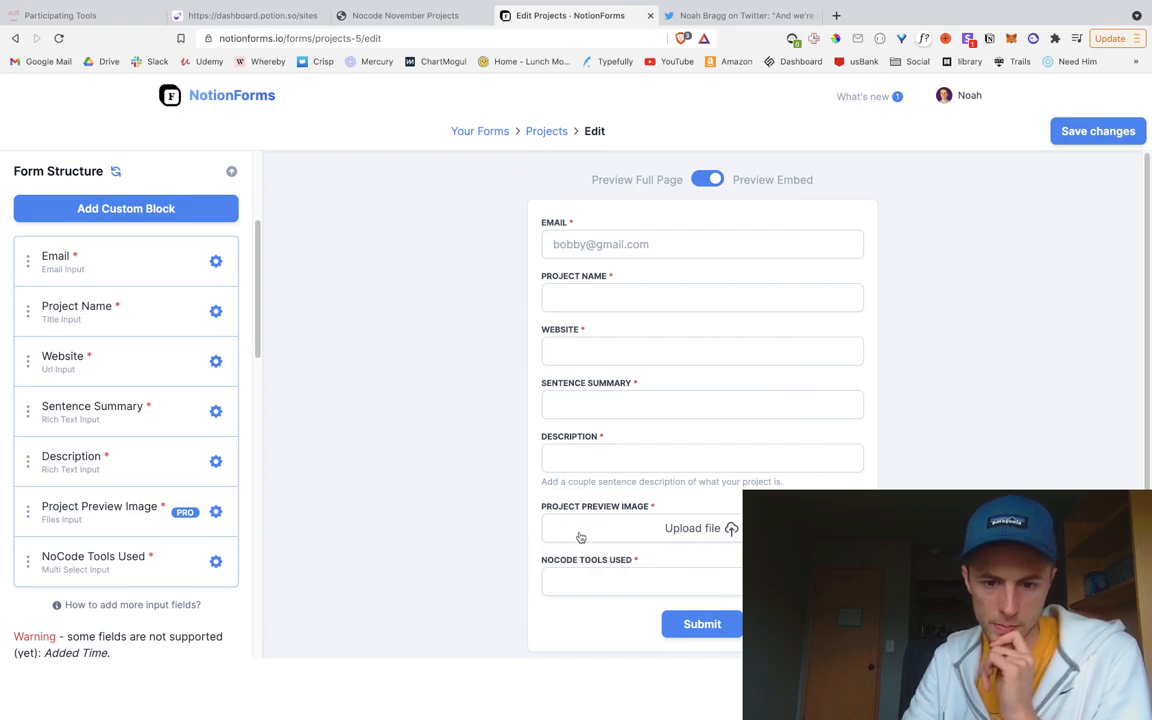
Step: Set Project Preview Image's help text to 'A screenshot previewing your project.'
left_click(215, 511)
left_click(459, 436)
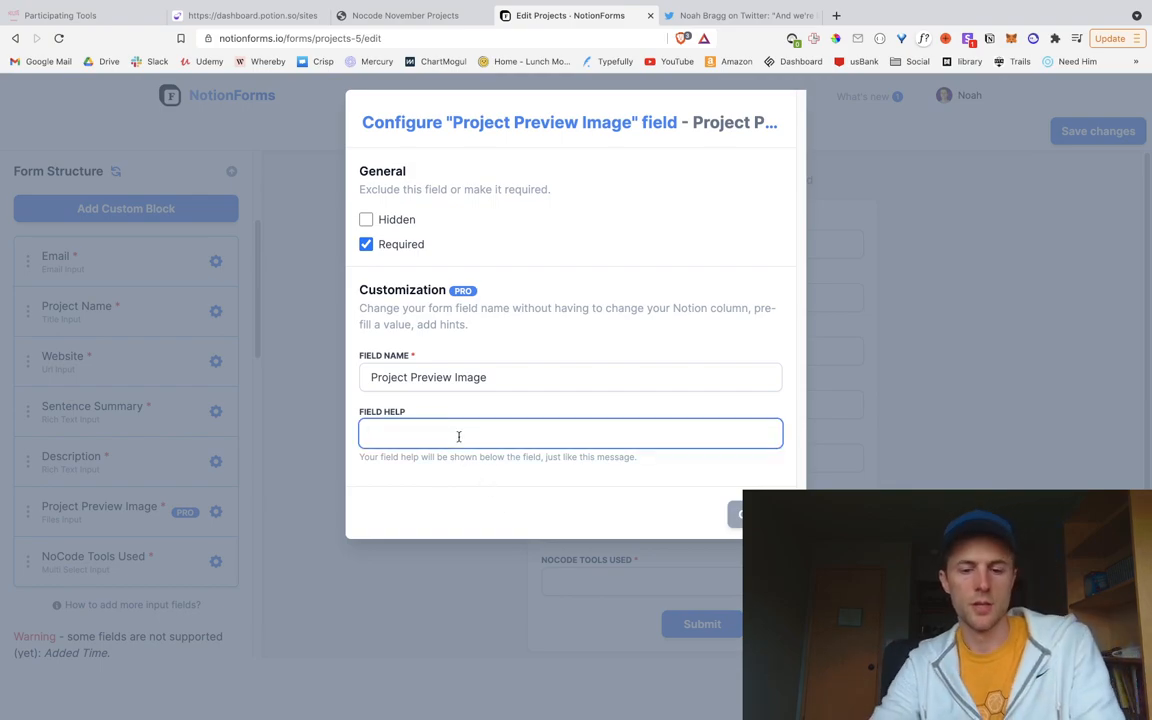
type("A ")
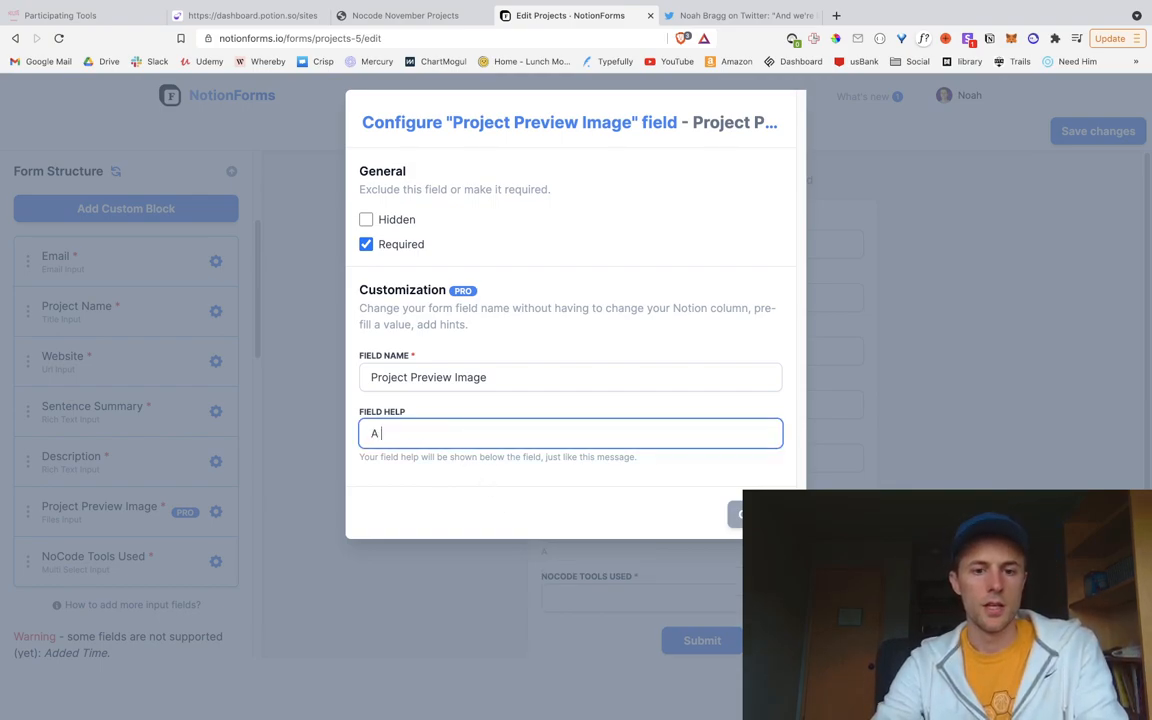
type("screenshot of ")
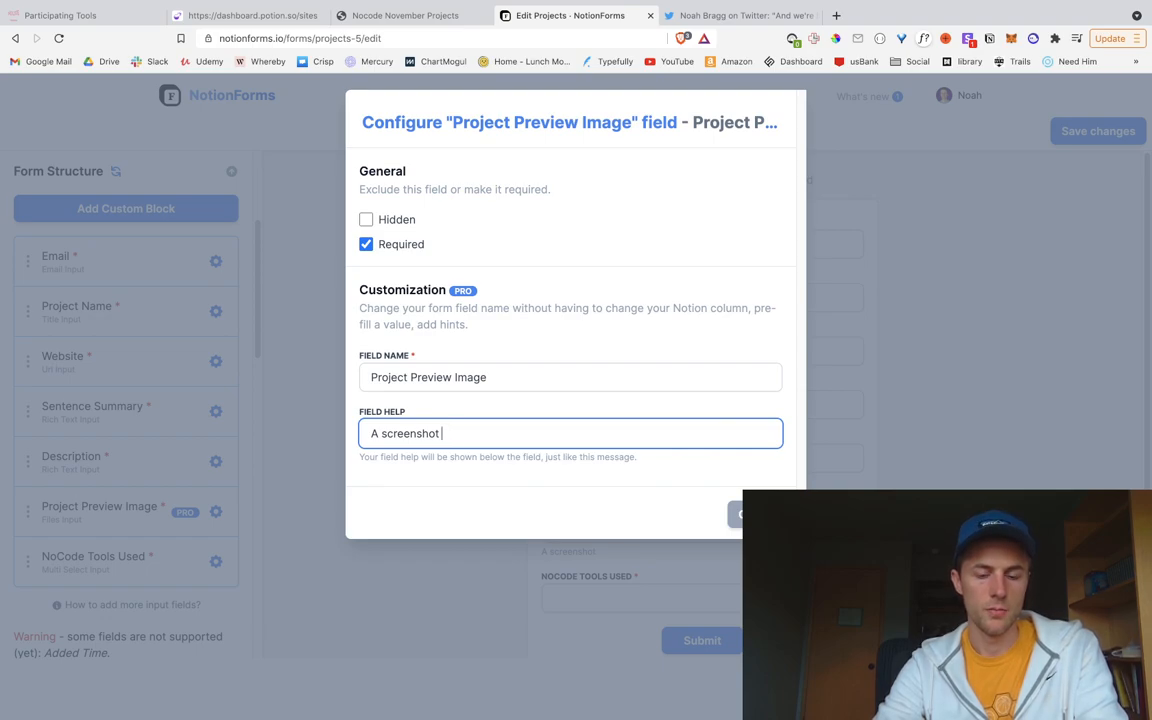
type("ing your project.")
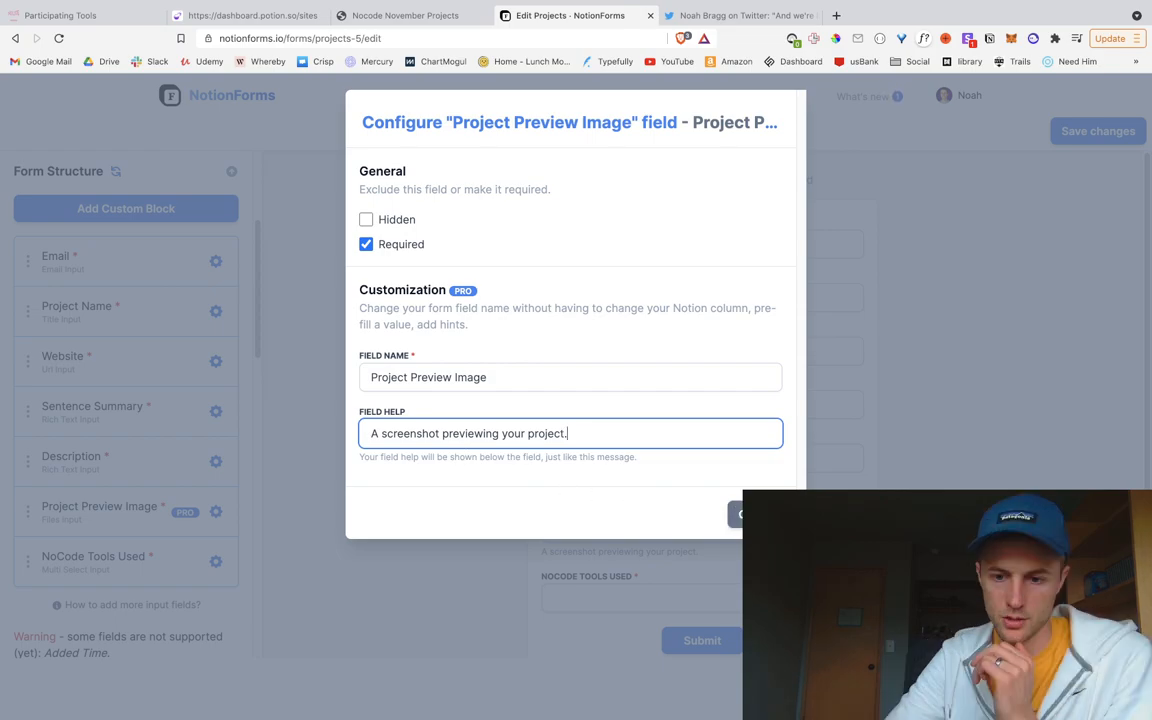
left_click(755, 514)
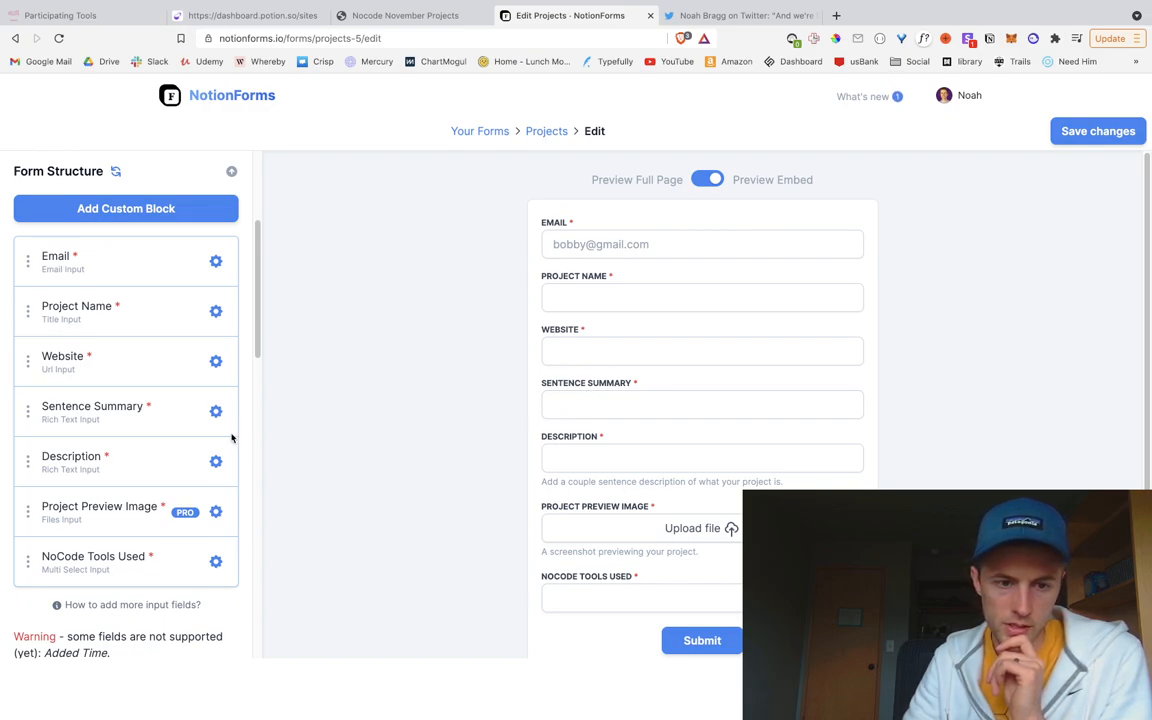
Step: Save the Projects form changes and try the Email field on the live form
mouse_move(185, 412)
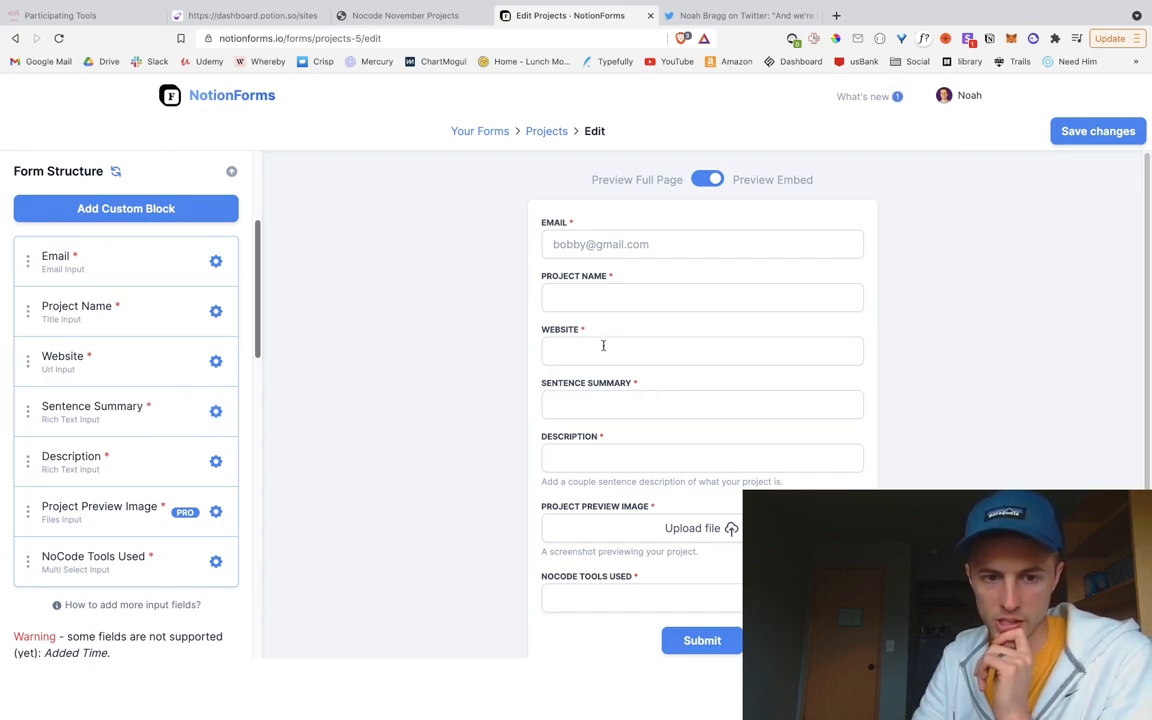
scroll(175, 432, "down", 1)
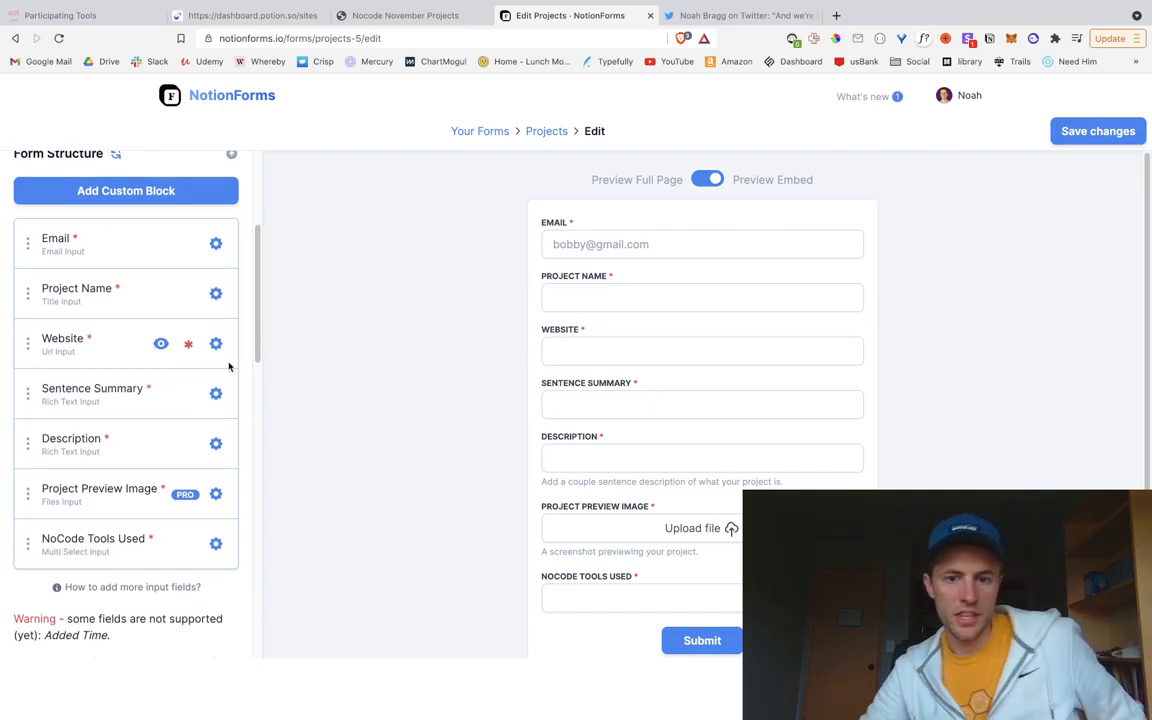
left_click(1098, 131)
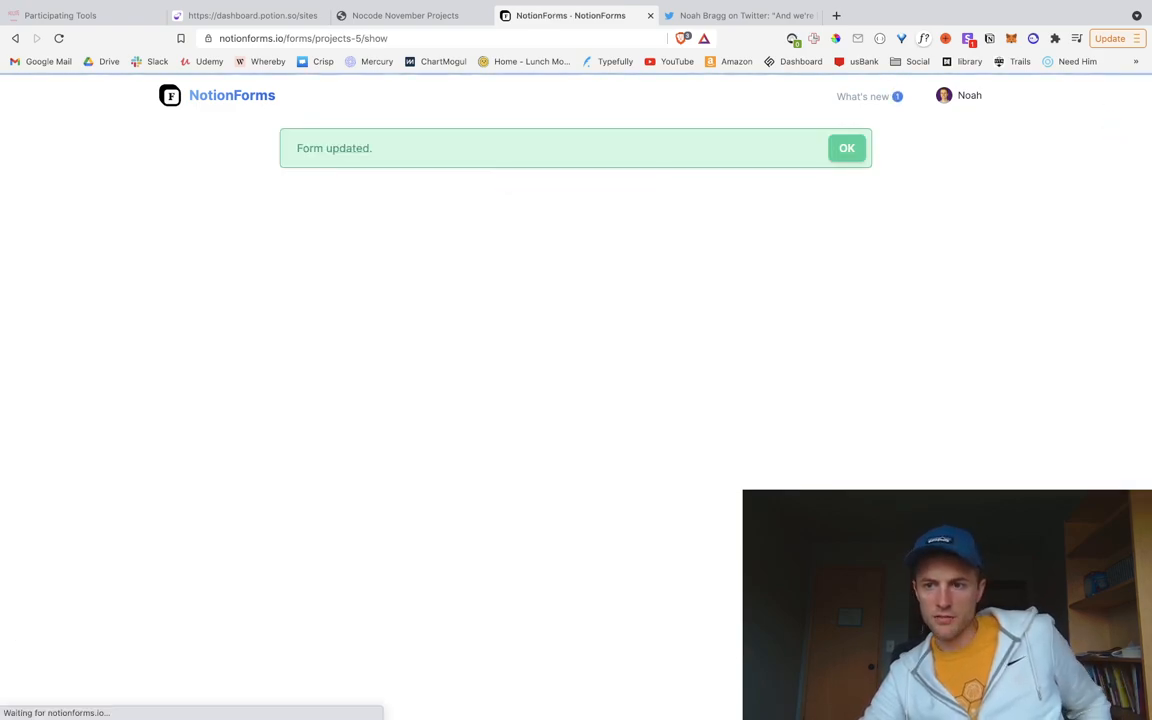
left_click(378, 333)
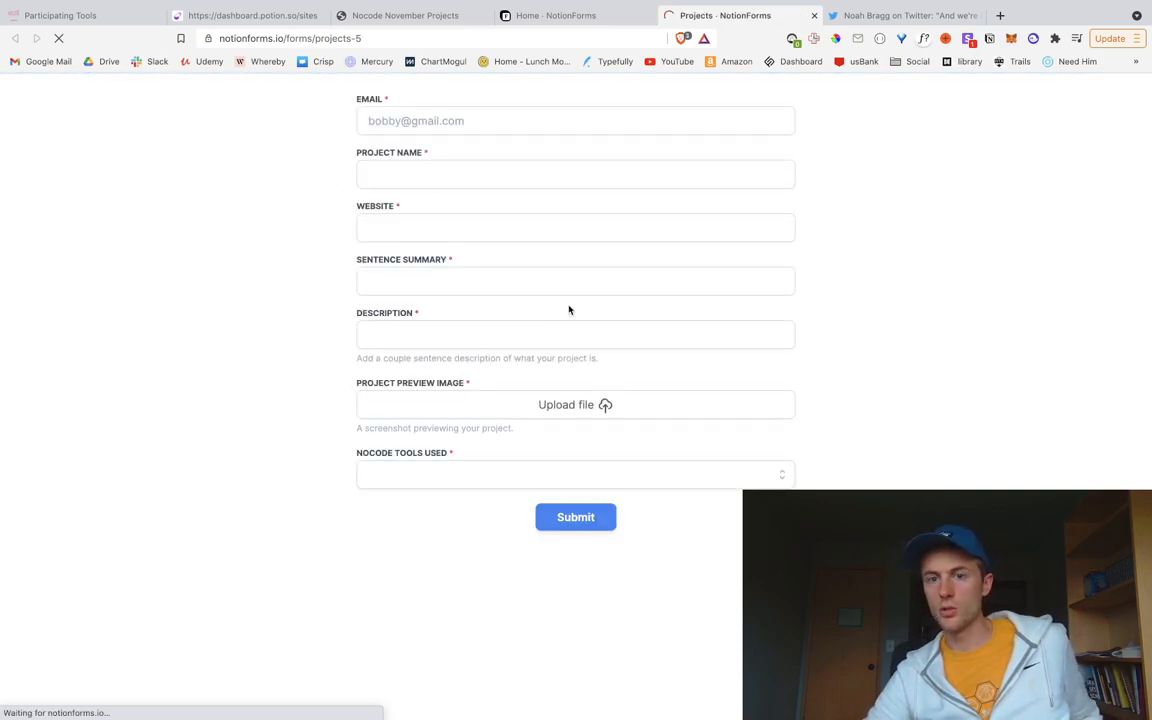
left_click(432, 123)
left_click(839, 284)
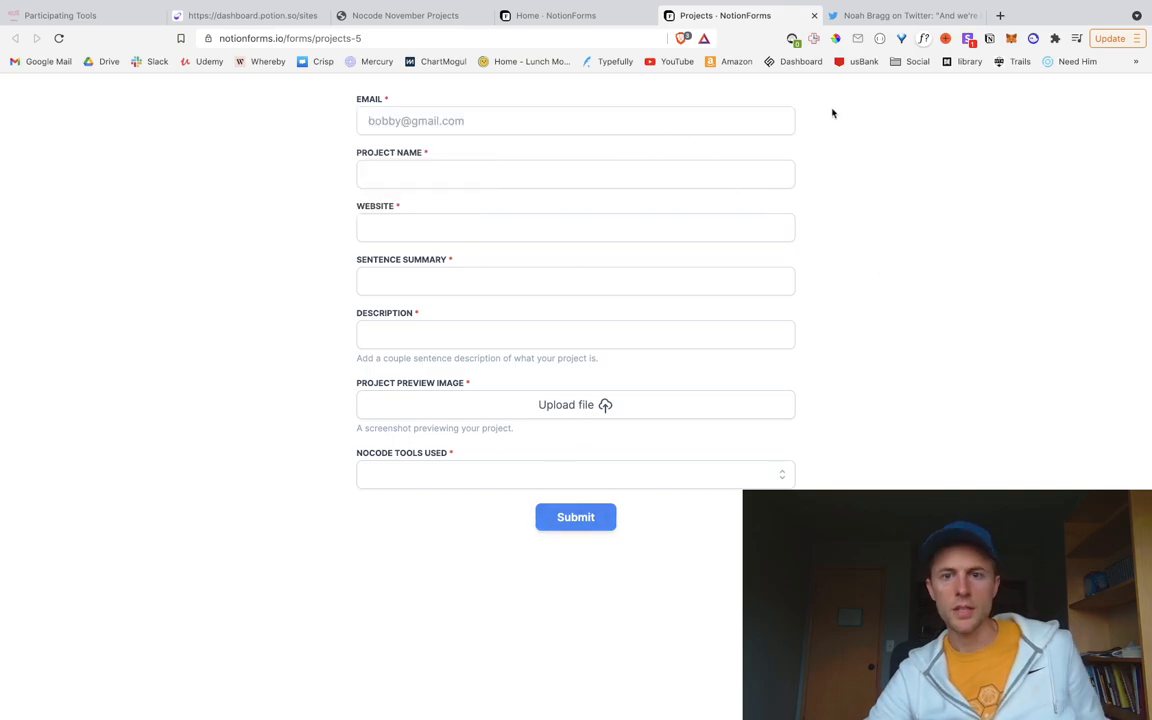
Step: Check Twitter notifications, then return to the NotionForms Projects page
left_click(871, 17)
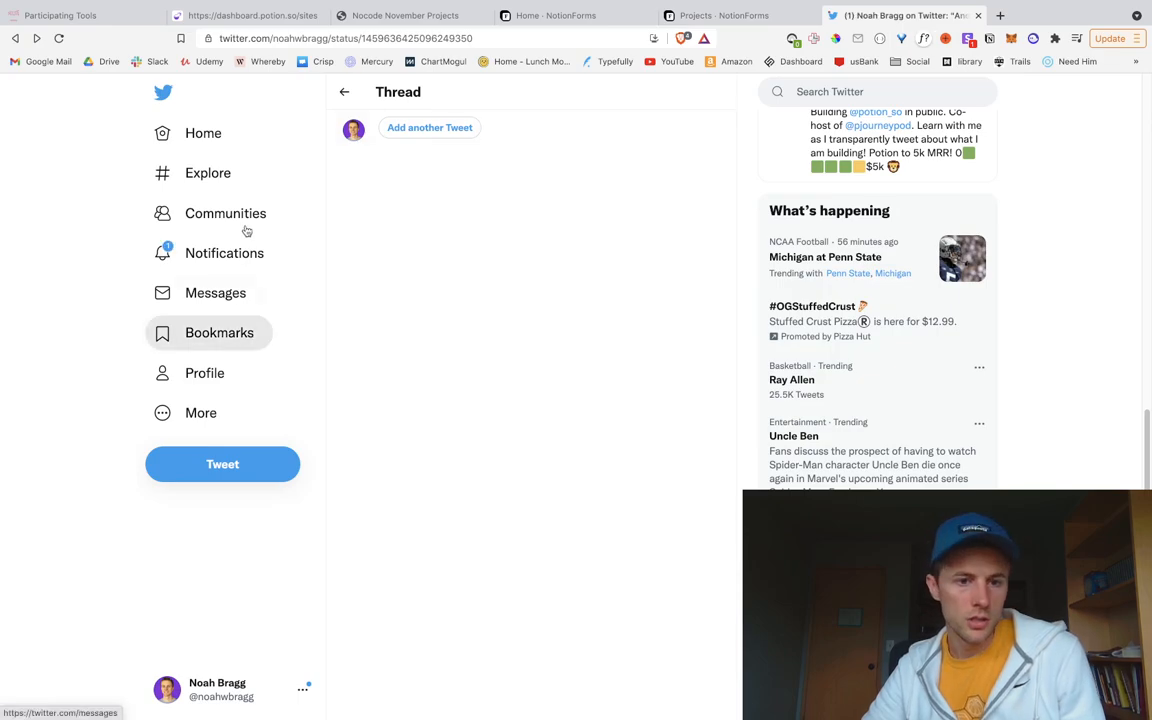
left_click(201, 253)
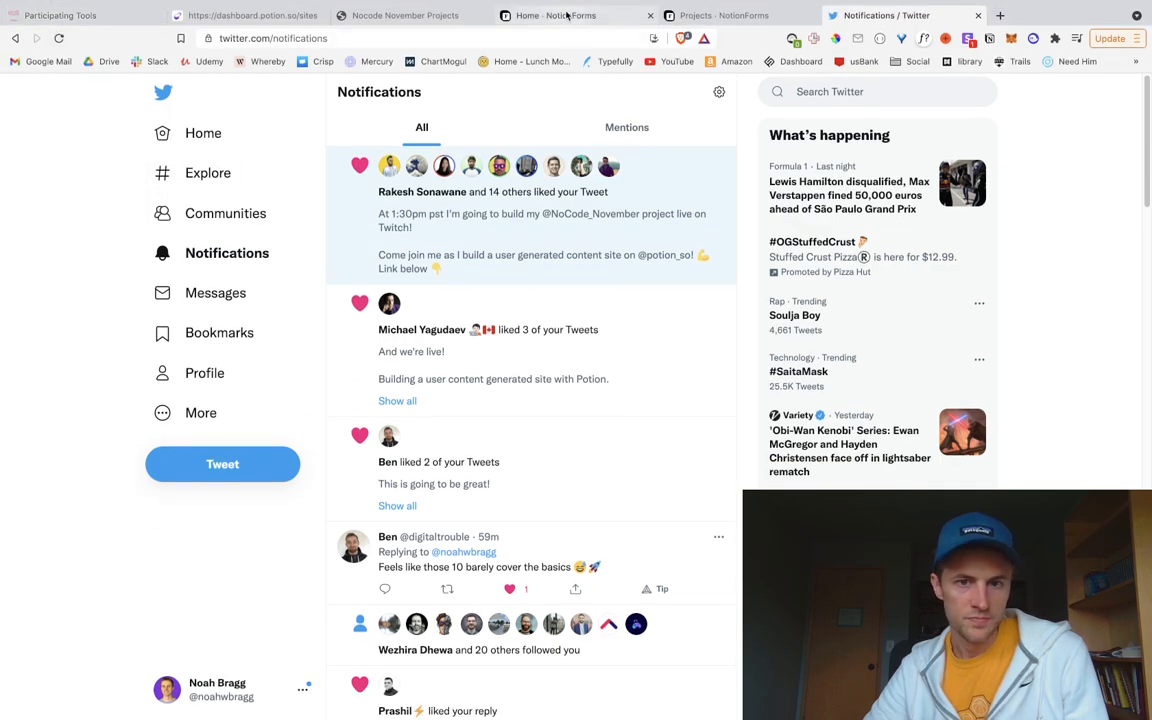
left_click(612, 17)
Step: Close the live form tab and show the Projects form's share and embed links
left_click(698, 17)
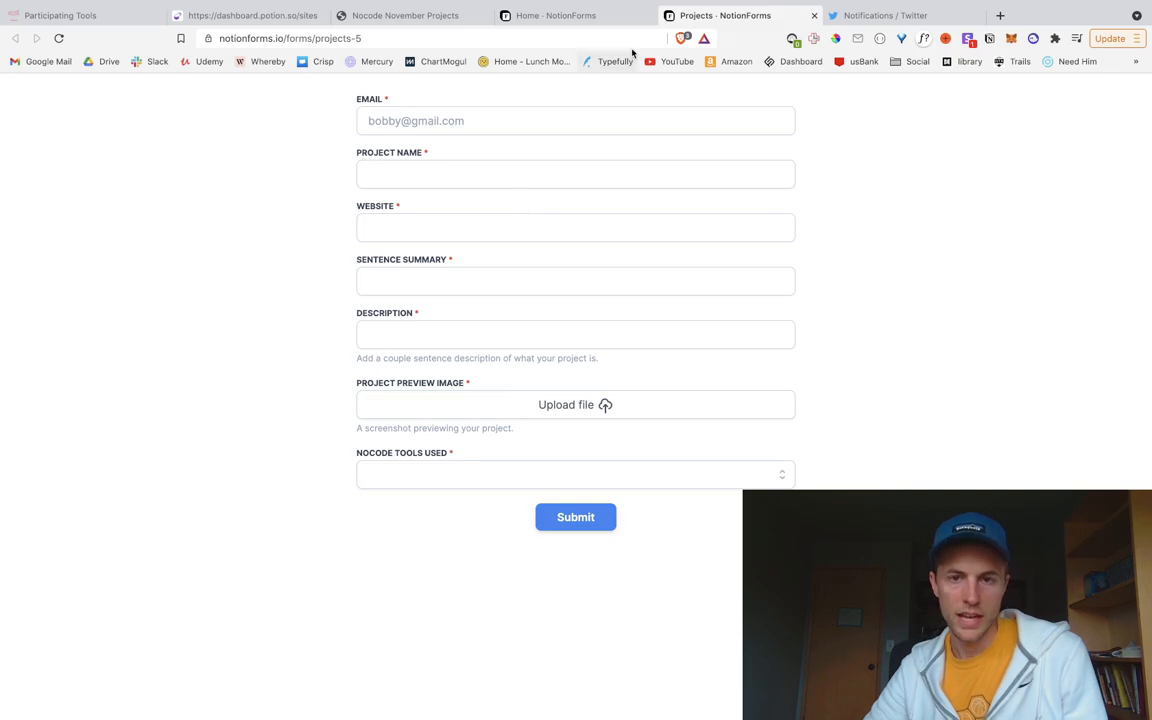
left_click(814, 15)
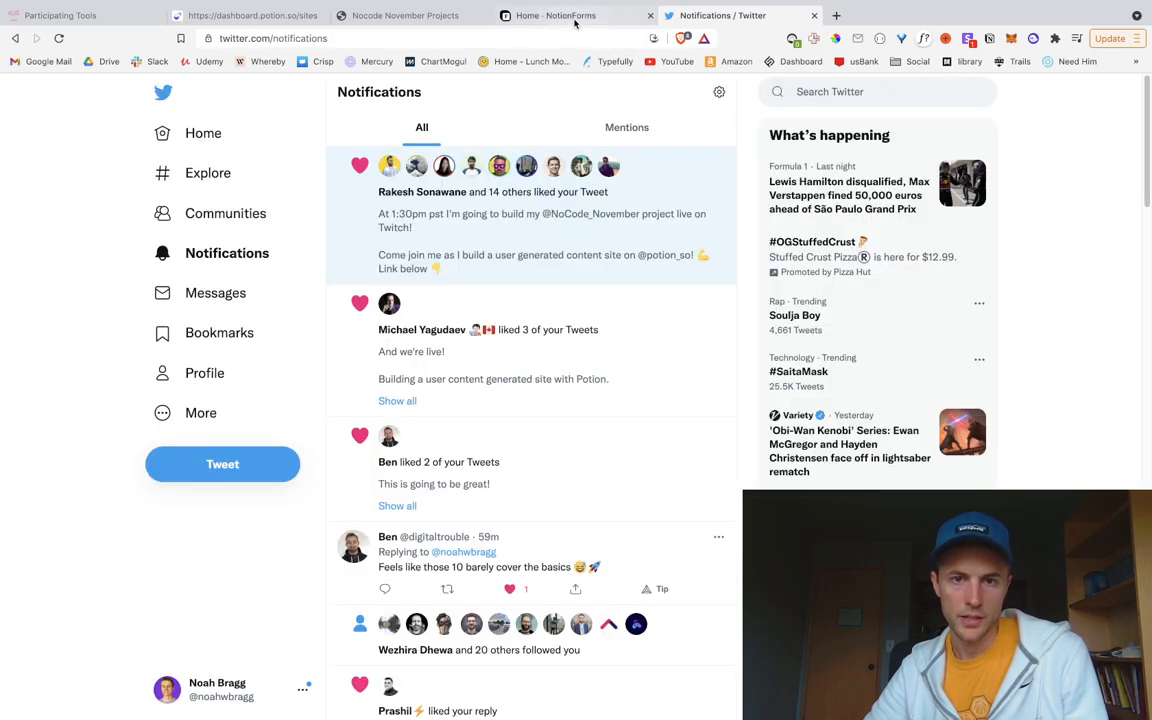
left_click(573, 18)
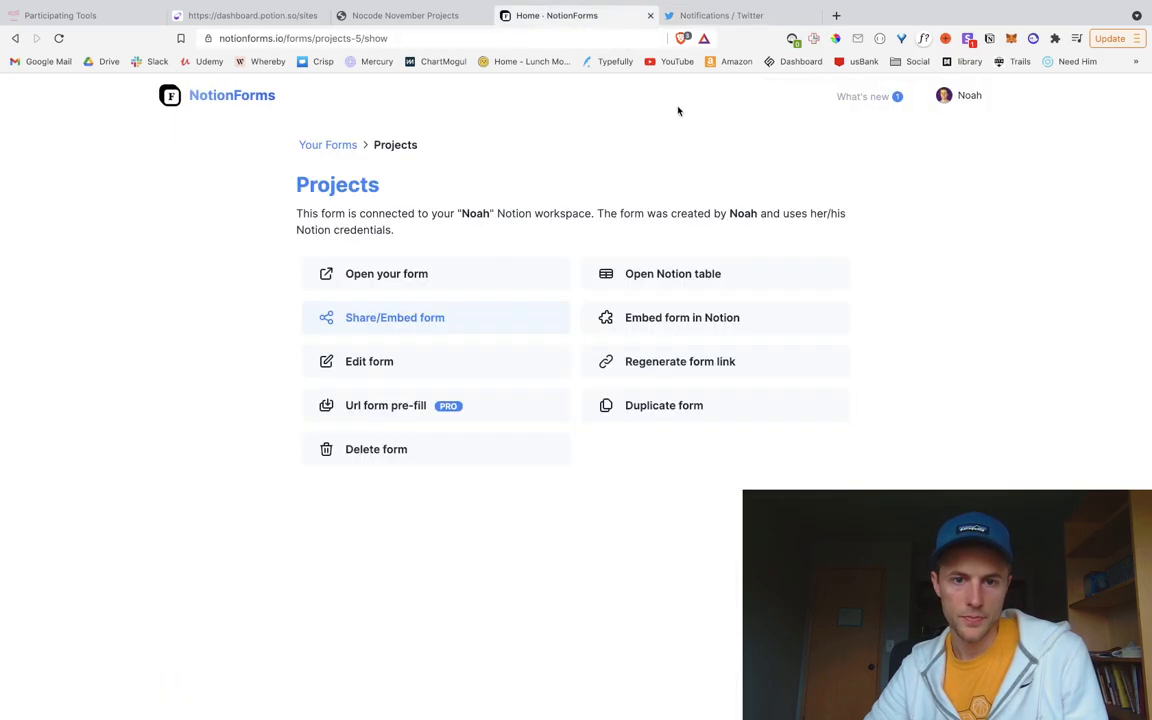
left_click(393, 319)
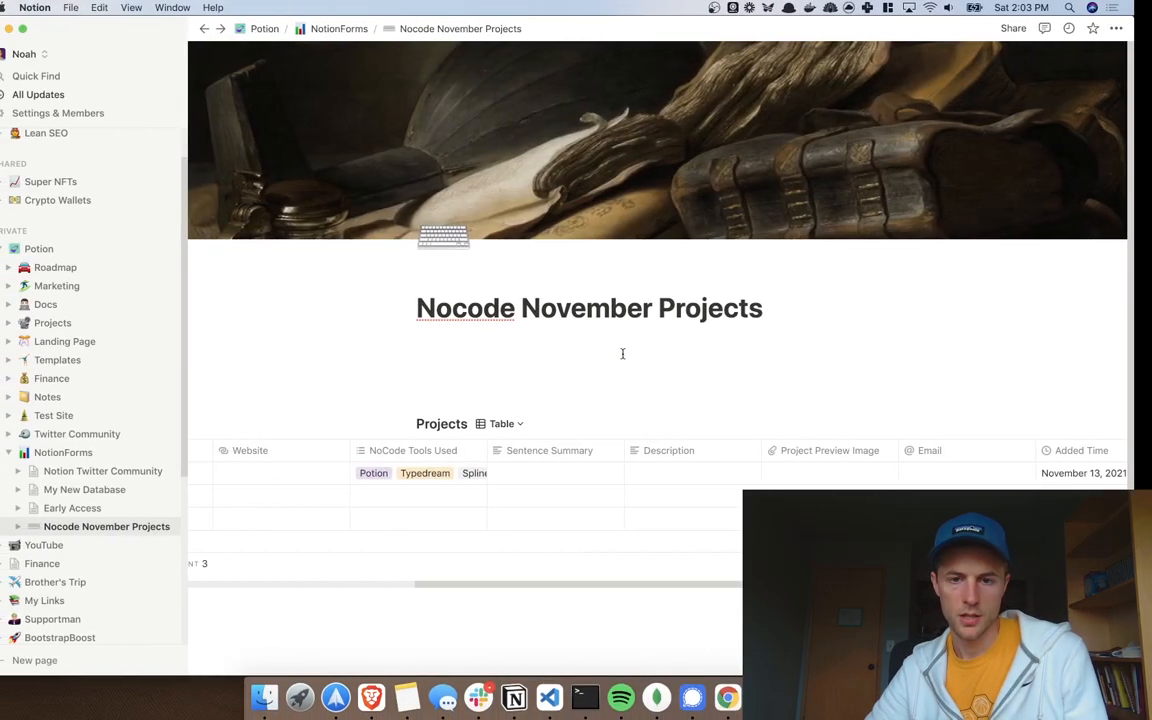
Step: Insert a sub-page below the Projects table titled 'Submit NoCode Project'
left_click_drag(560, 585, 327, 553)
scroll(507, 494, "down", 3)
left_click(595, 524)
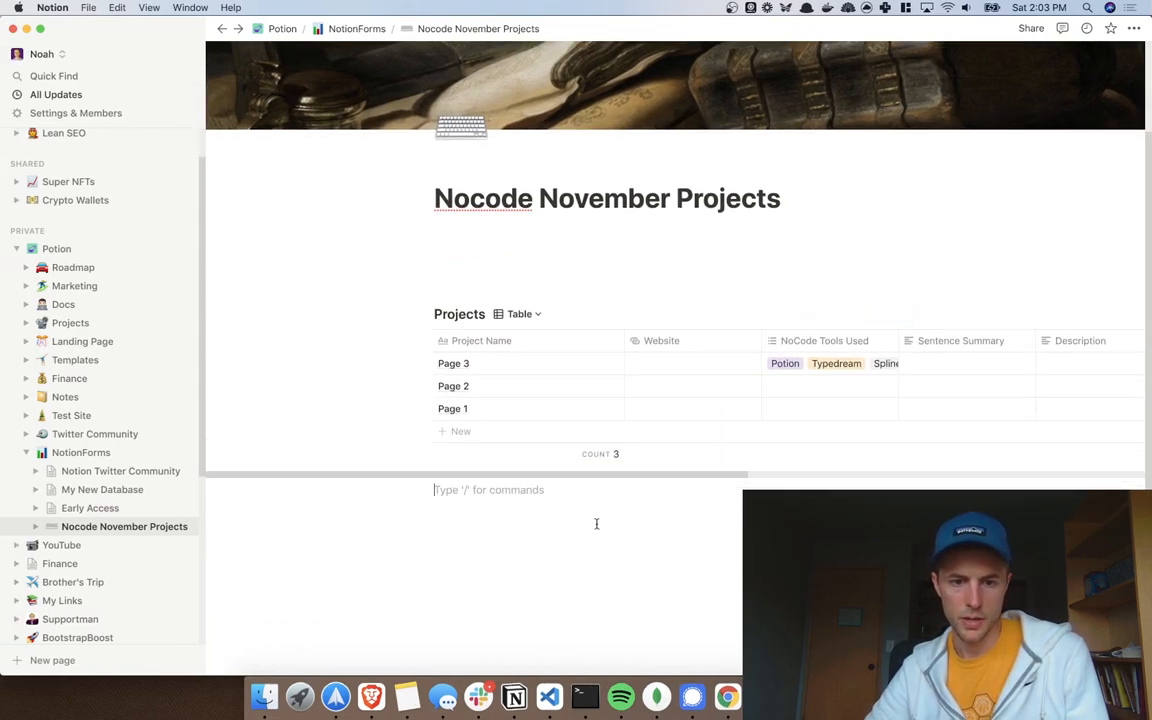
type("/")
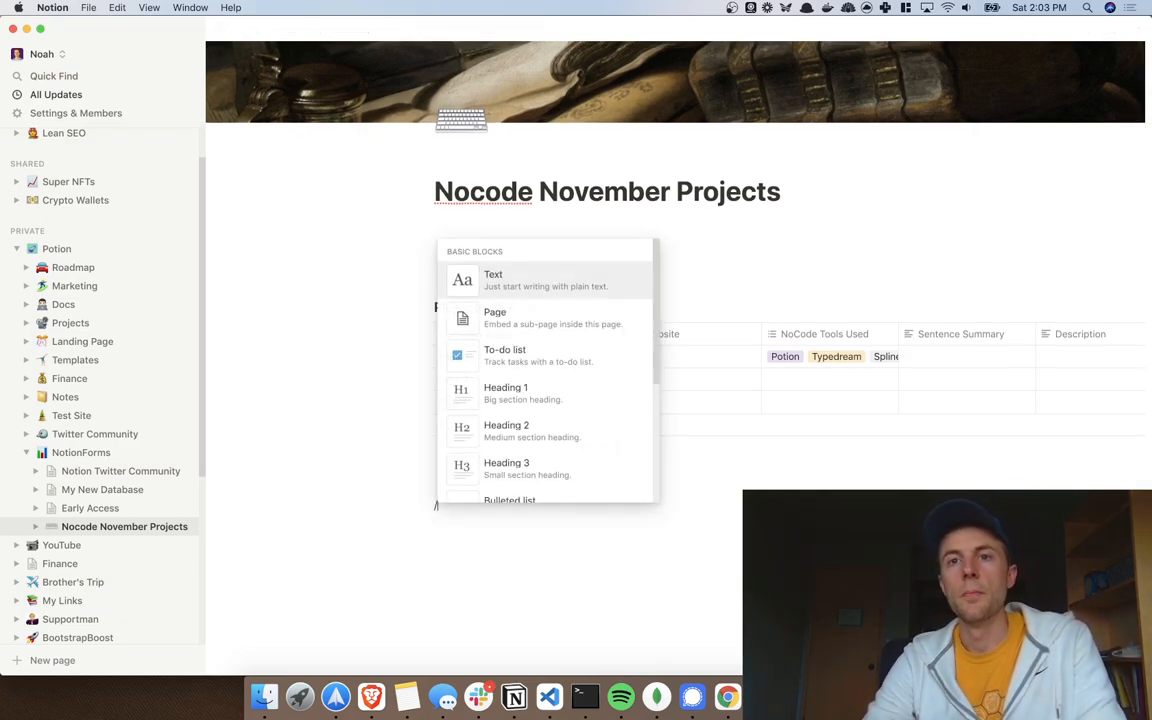
key("Down")
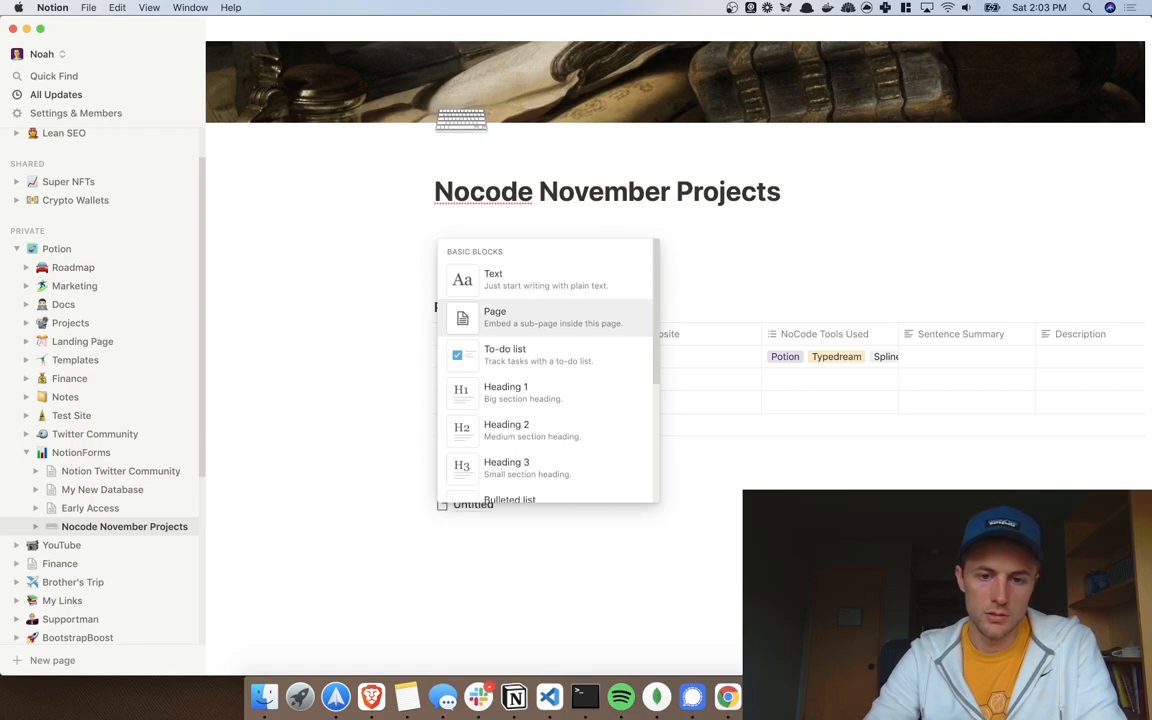
key("Return")
type("Submi")
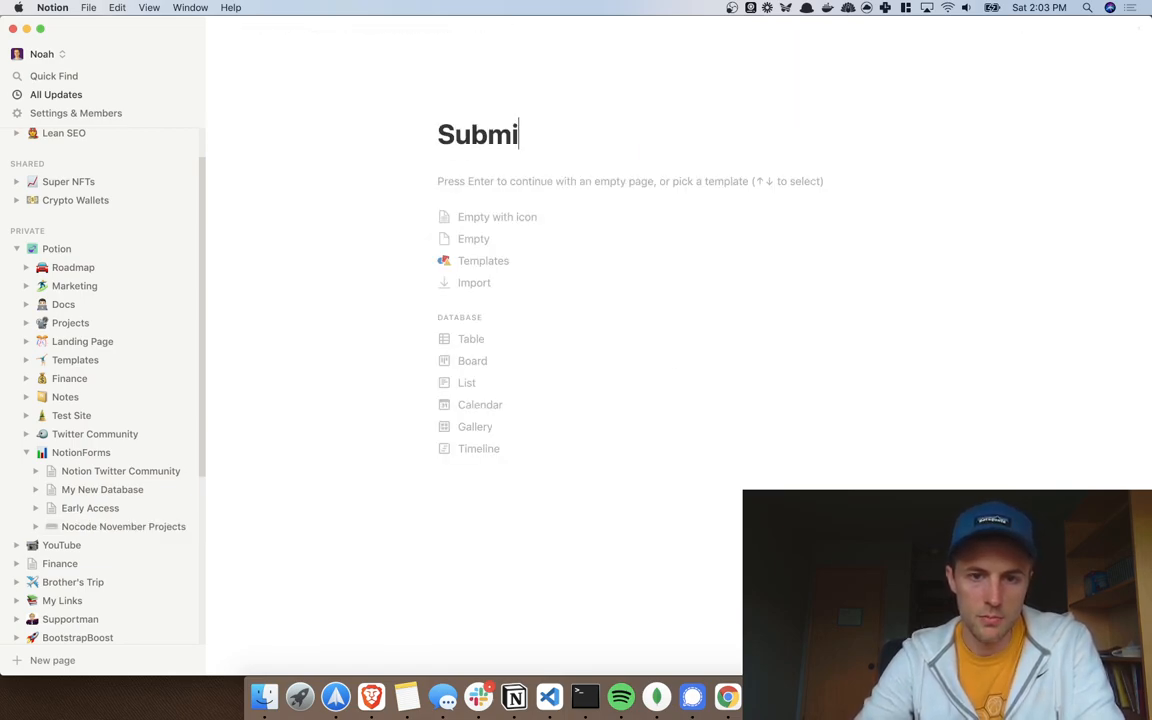
type("t Project")
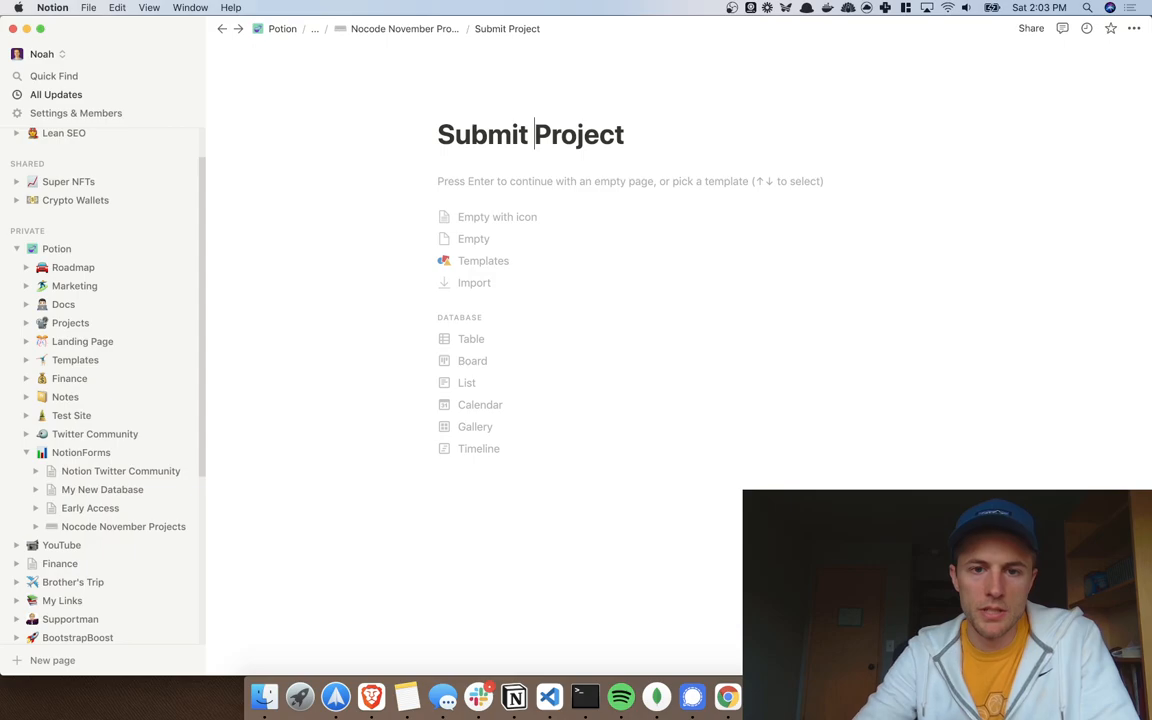
type("NoCode")
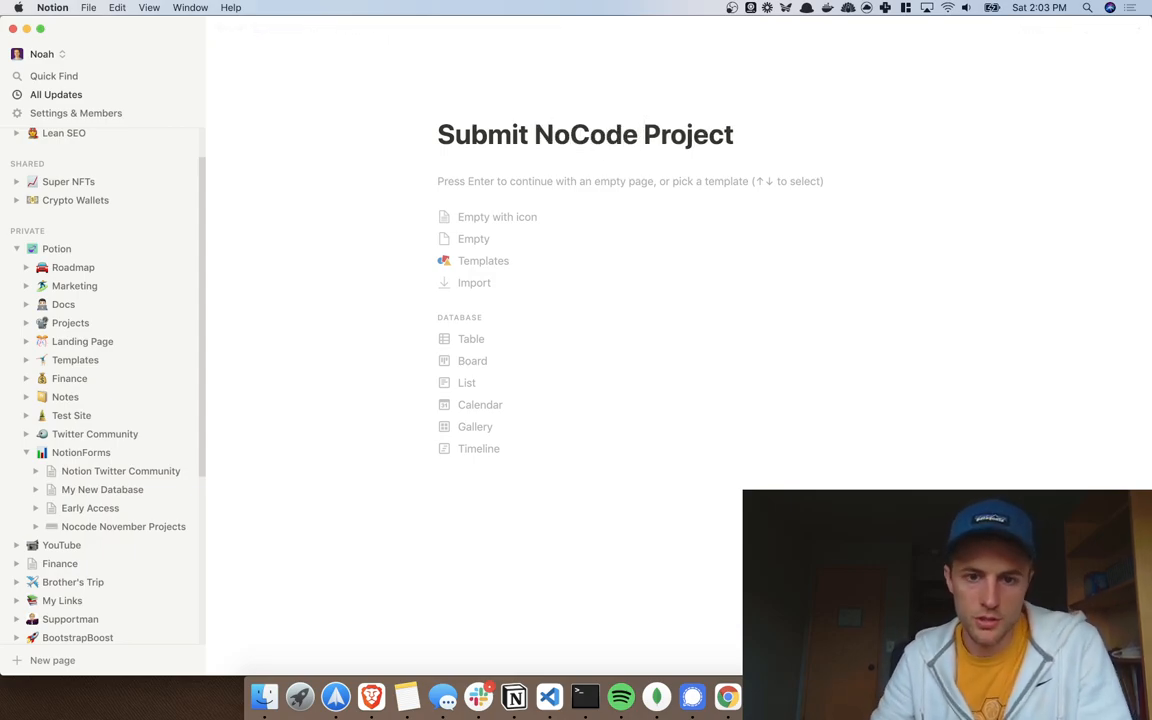
Step: Start the sub-page empty and give it a gear icon and a cover image
left_click(470, 239)
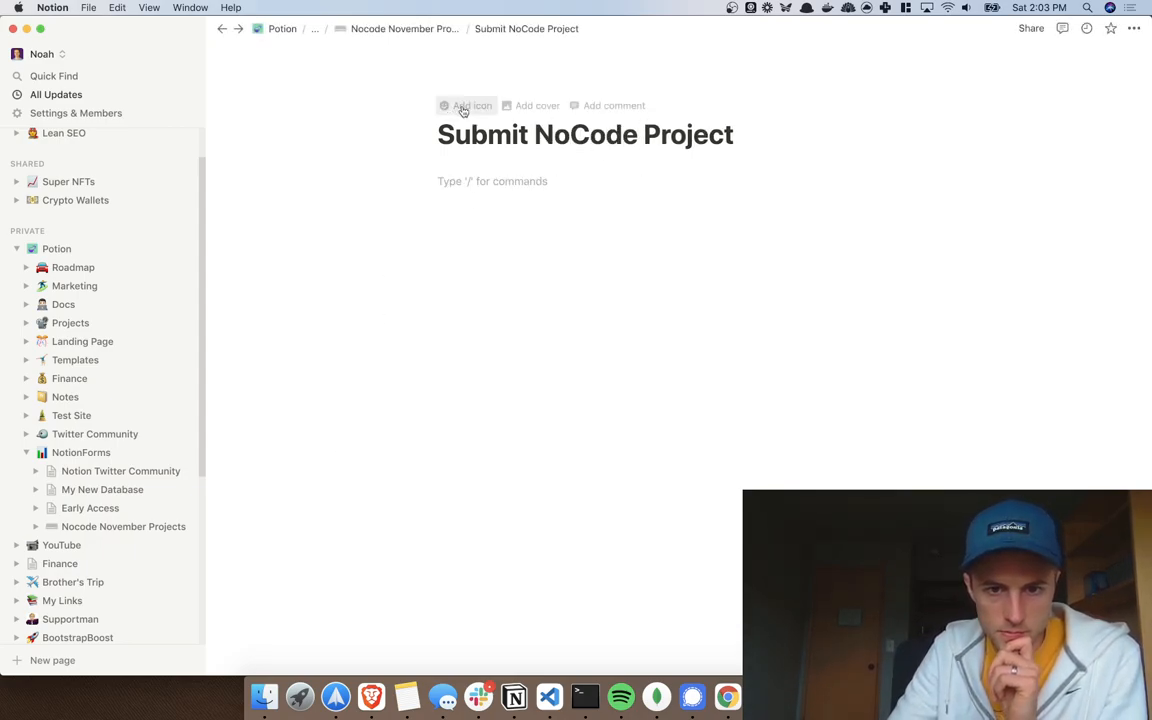
left_click(463, 108)
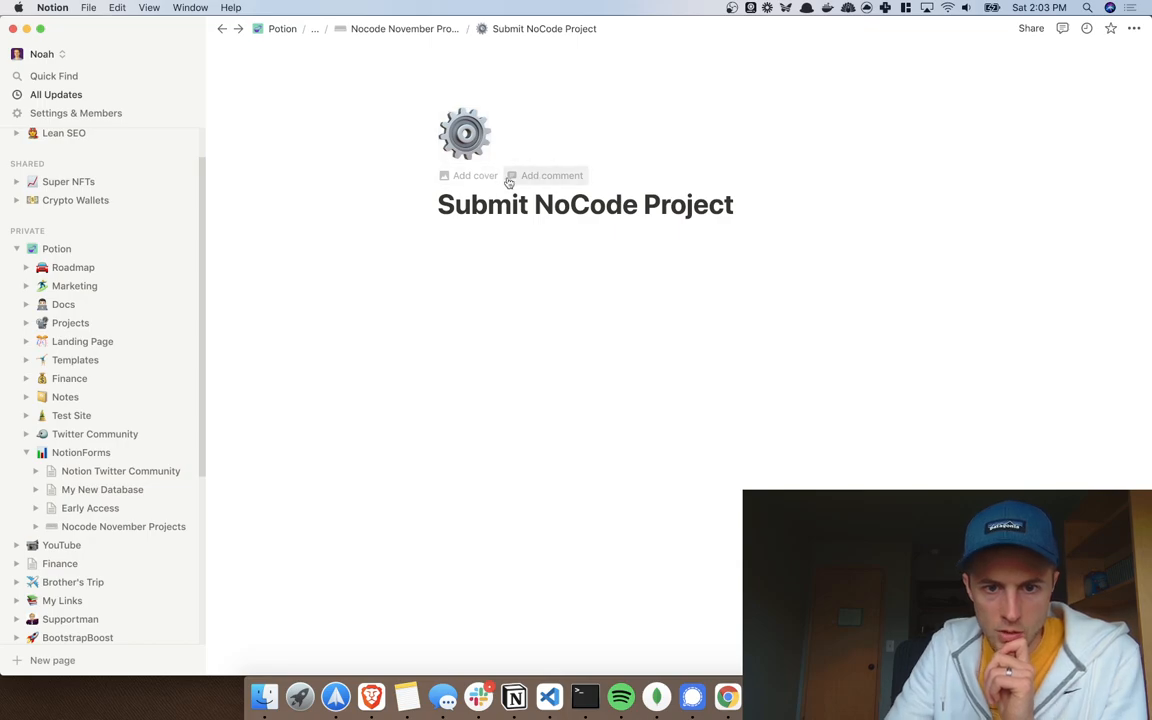
left_click(474, 176)
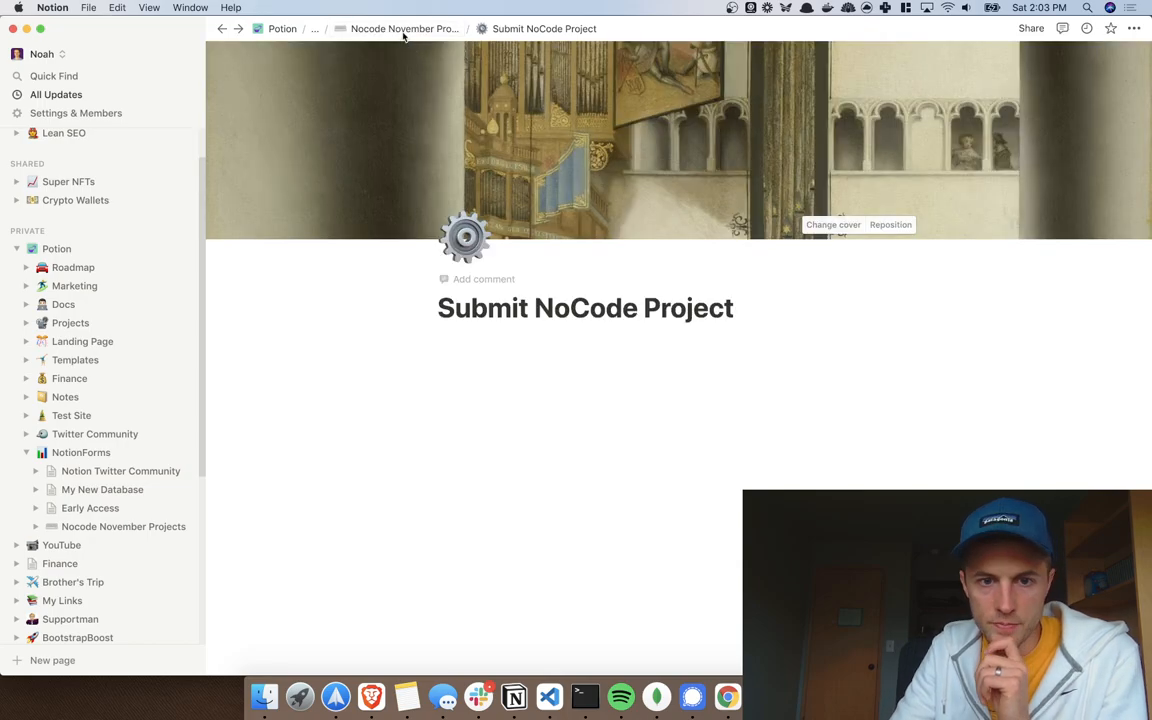
Step: Embed the NotionForms Projects form link below the page title with /embed
left_click(561, 360)
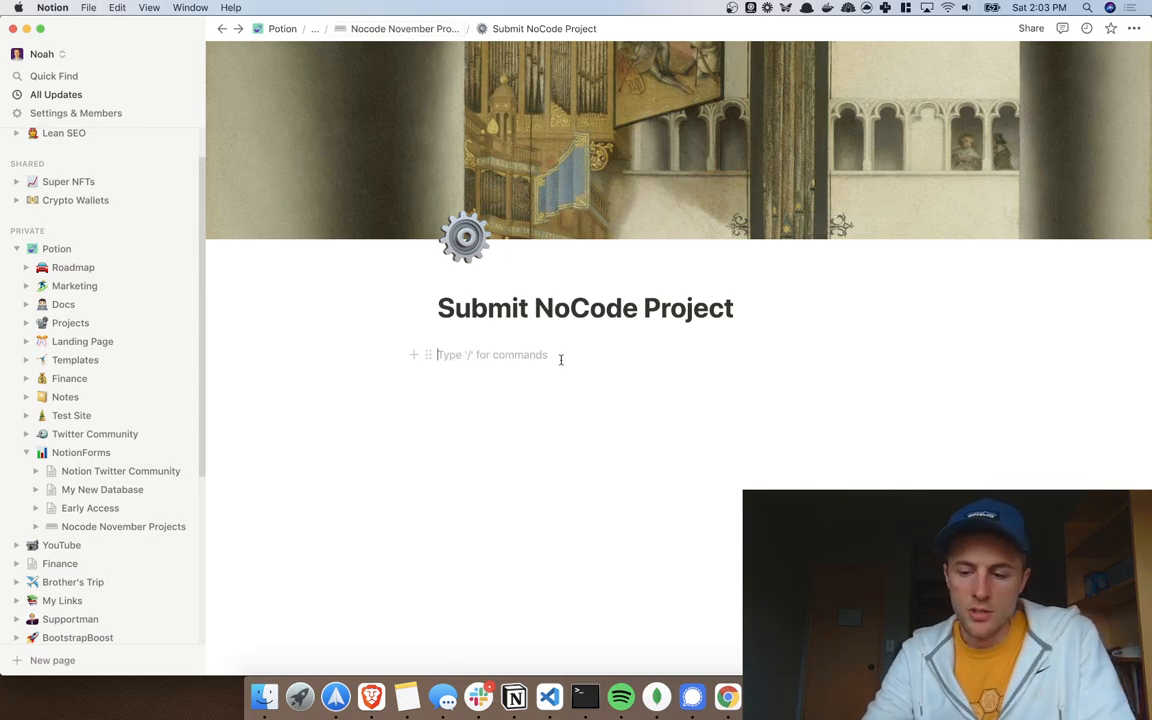
type("/em")
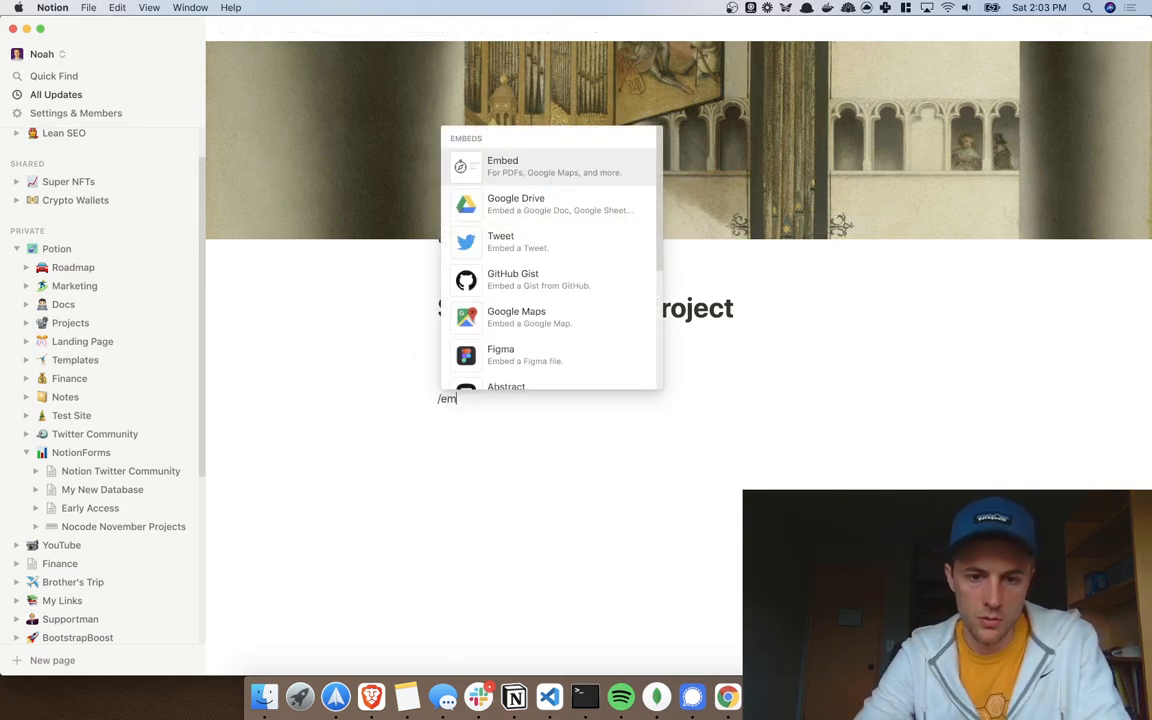
key("Return")
key("super+v")
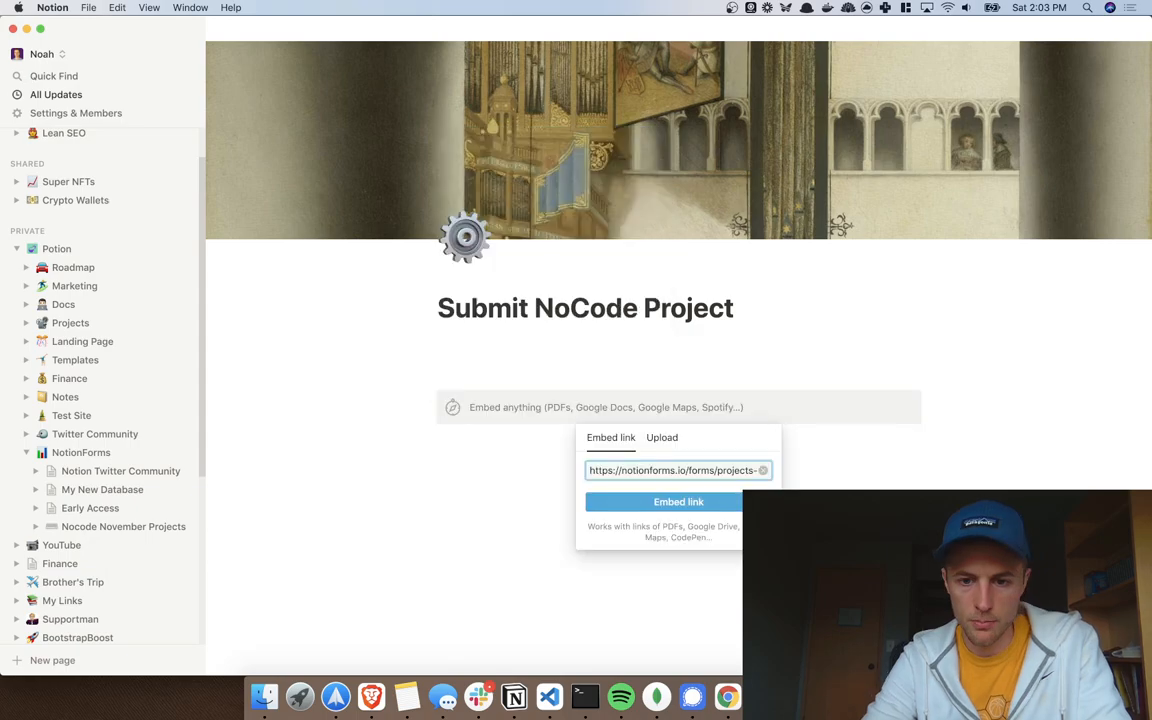
key("Return")
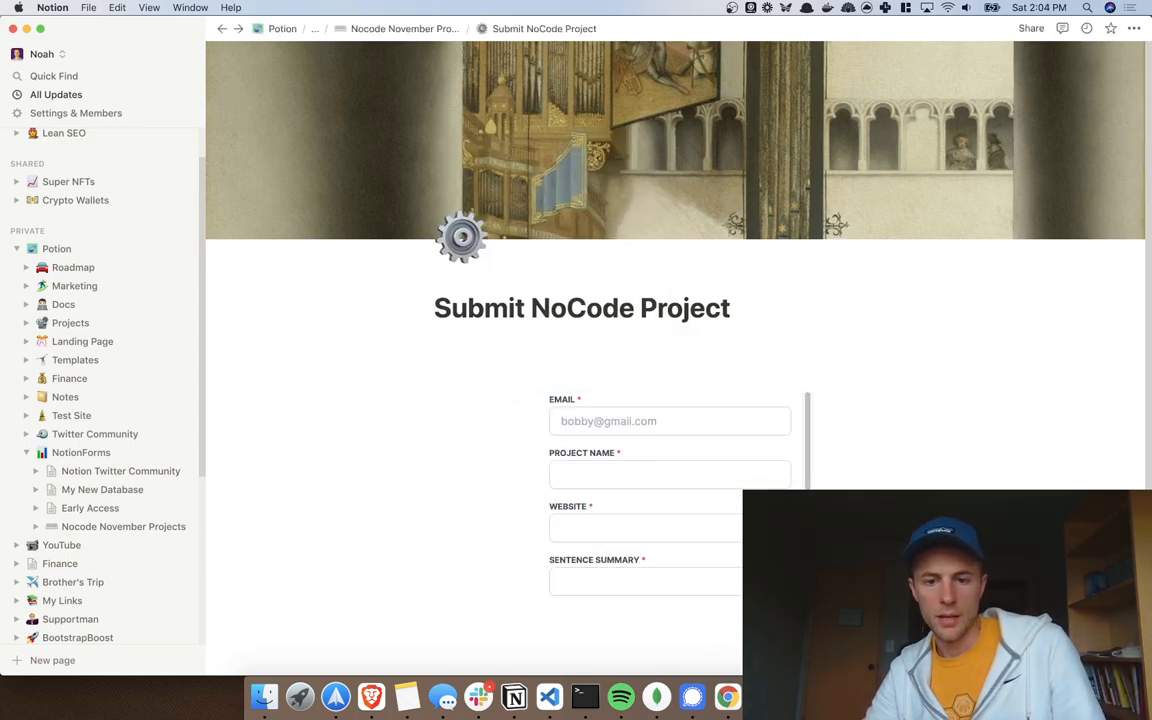
Step: Drag the embed's side handles to narrow the embedded submission form
scroll(750, 487, "down", 3)
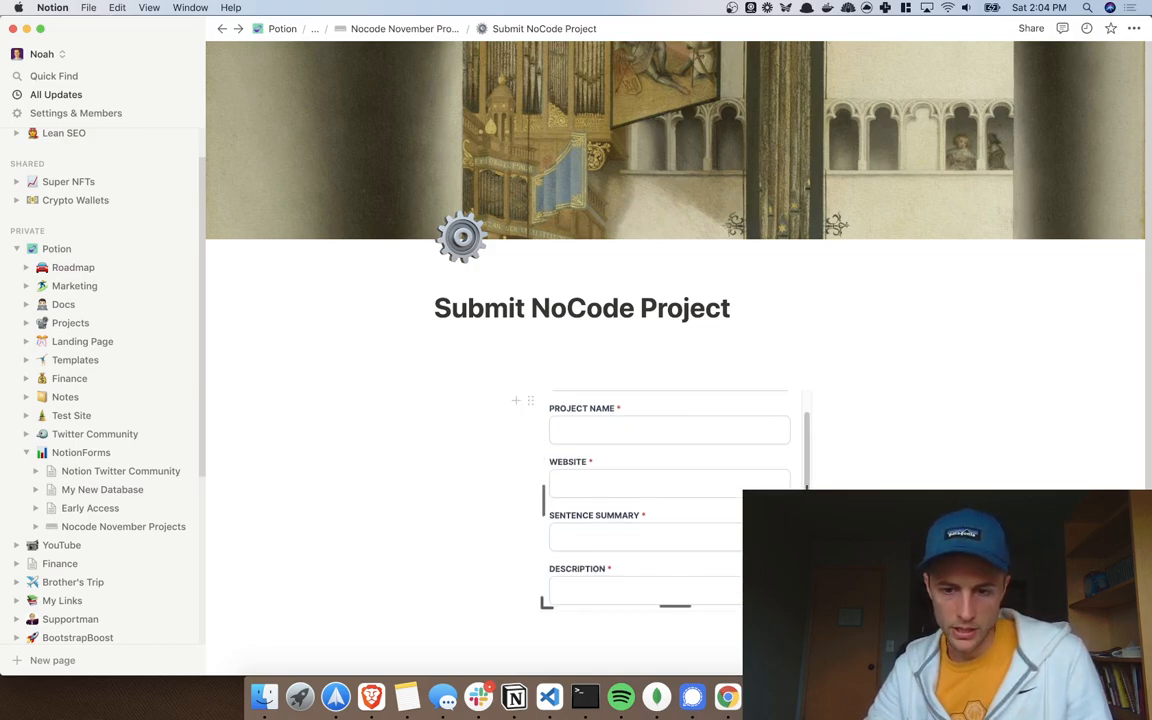
left_click_drag(836, 600, 949, 612)
scroll(675, 400, "down", 1)
left_click_drag(955, 479, 1003, 610)
scroll(1003, 610, "down", 2)
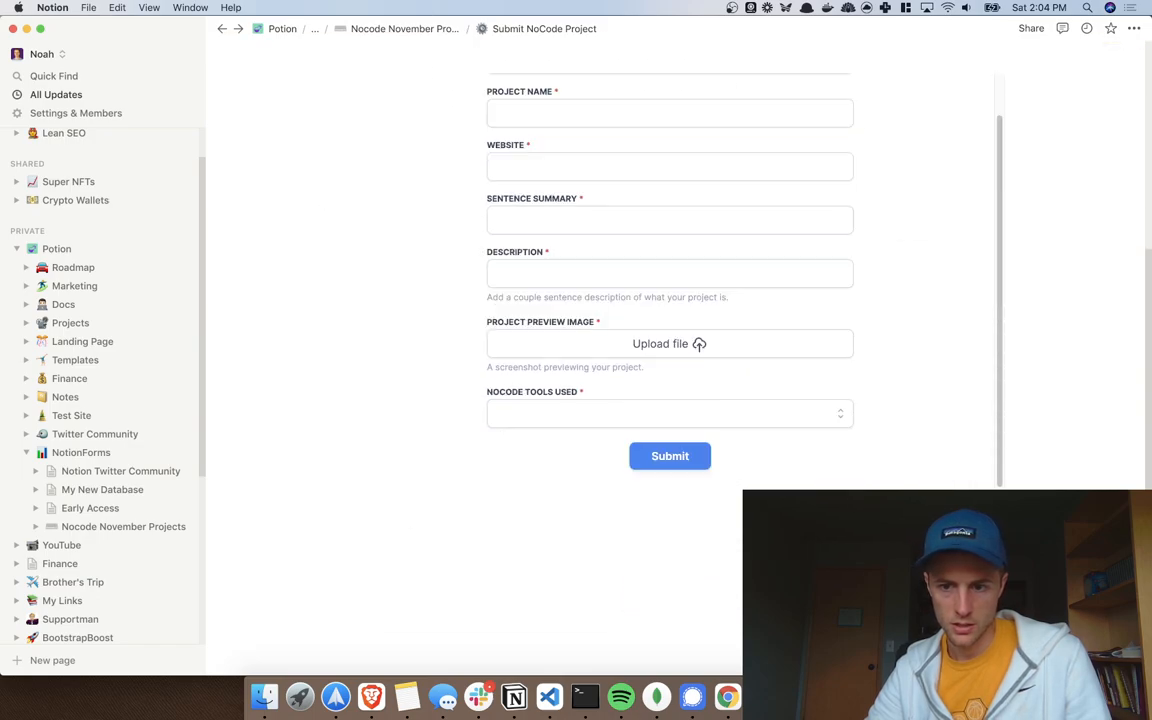
left_click_drag(997, 484, 1016, 585)
scroll(1016, 585, "up", 3)
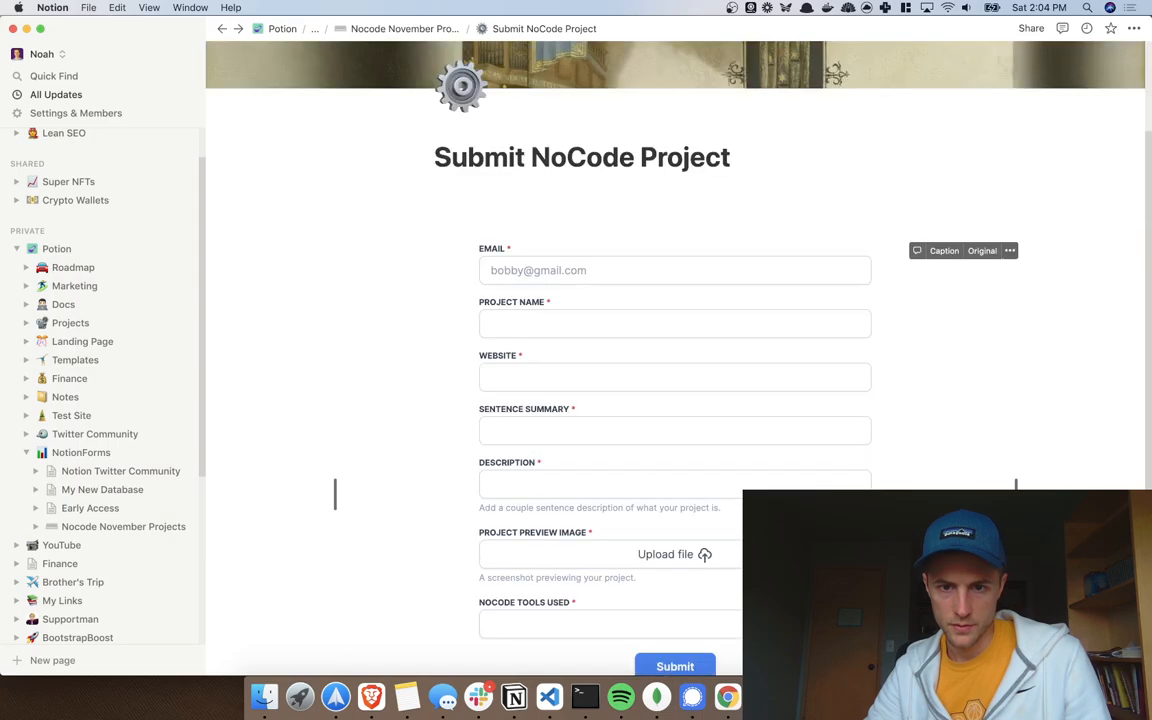
scroll(1016, 585, "down", 2)
left_click_drag(1014, 630, 995, 605)
left_click_drag(993, 470, 909, 470)
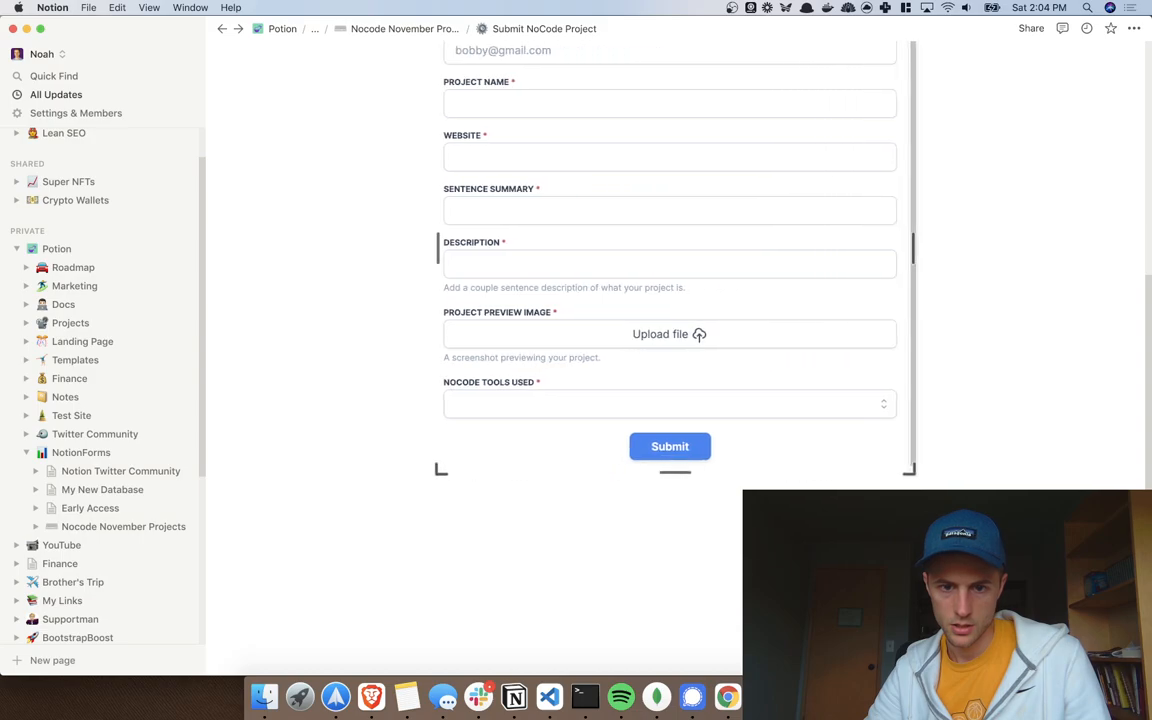
Step: Drag the embed's bottom handle down to lengthen the form
scroll(675, 472, "up", 1)
left_click_drag(675, 499, 675, 541)
scroll(675, 530, "down", 1)
scroll(847, 436, "up", 3)
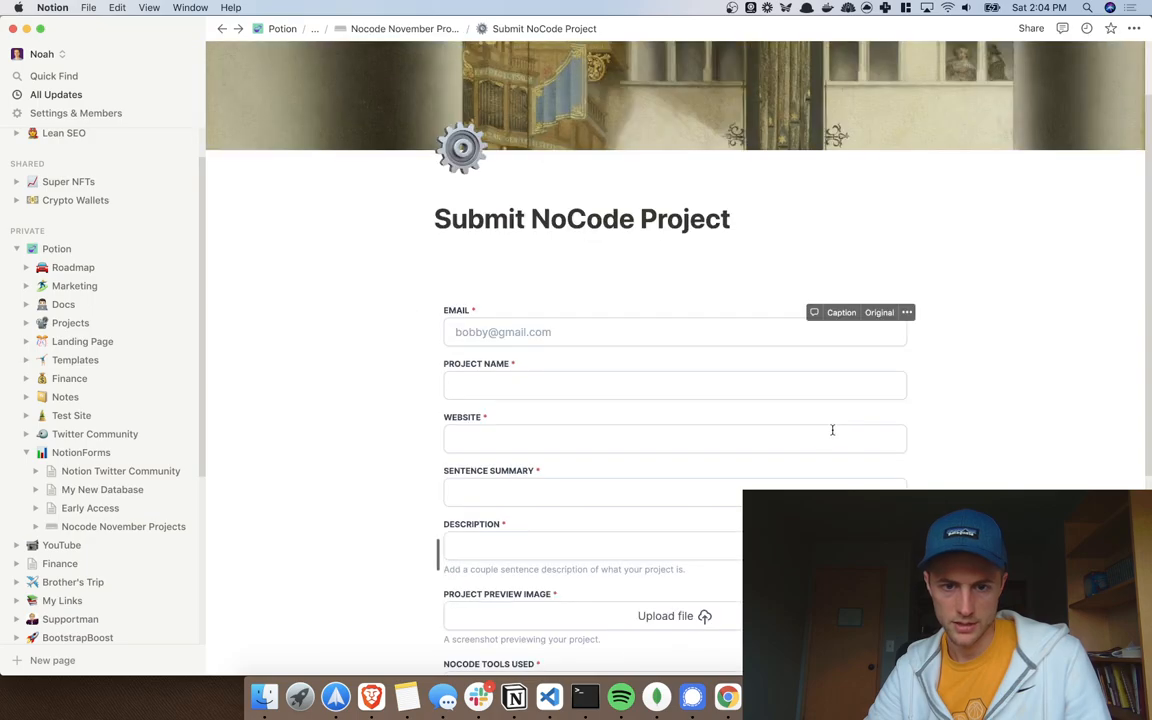
scroll(800, 438, "down", 3)
scroll(783, 454, "up", 5)
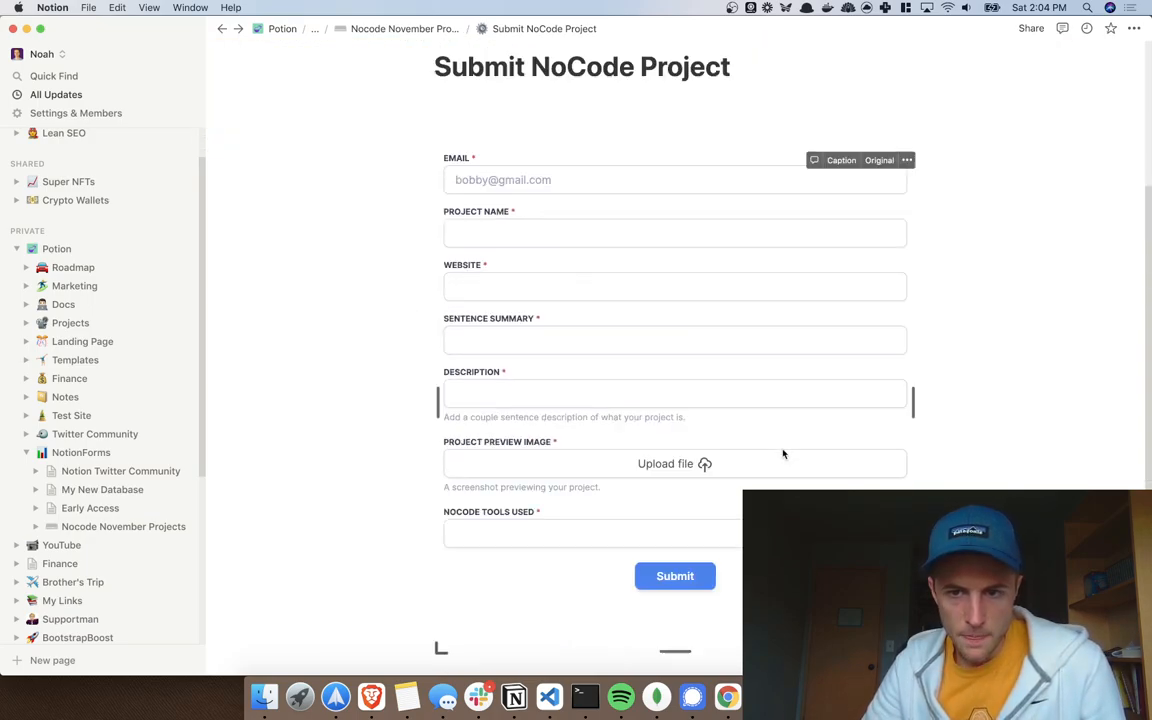
Step: Review the resized embed, then go back to the Nocode November Projects page
left_click(489, 266)
scroll(592, 380, "down", 2)
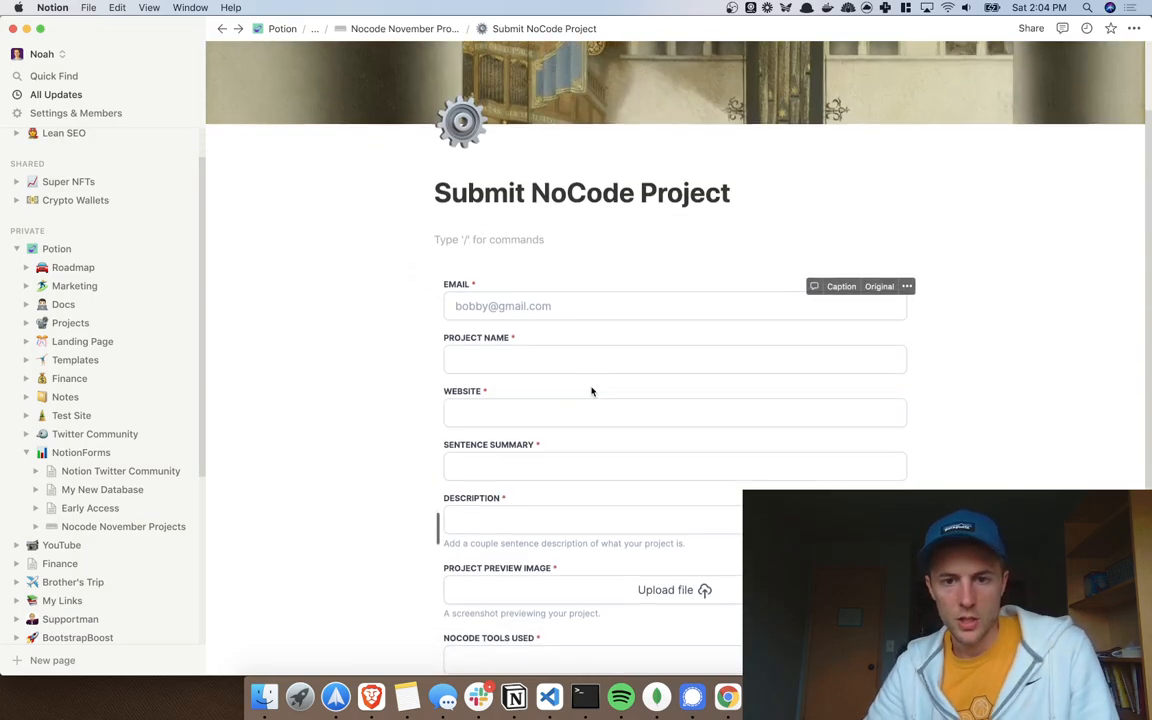
scroll(585, 440, "down", 3)
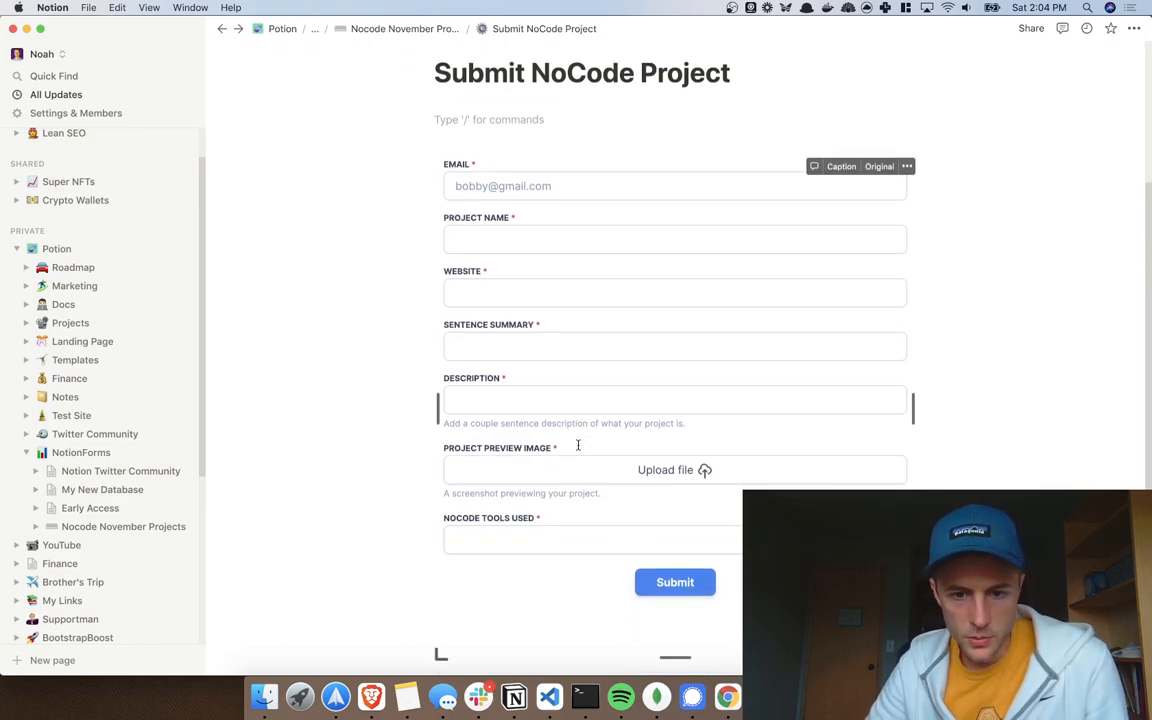
scroll(668, 535, "down", 4)
scroll(668, 535, "up", 4)
scroll(660, 559, "up", 5)
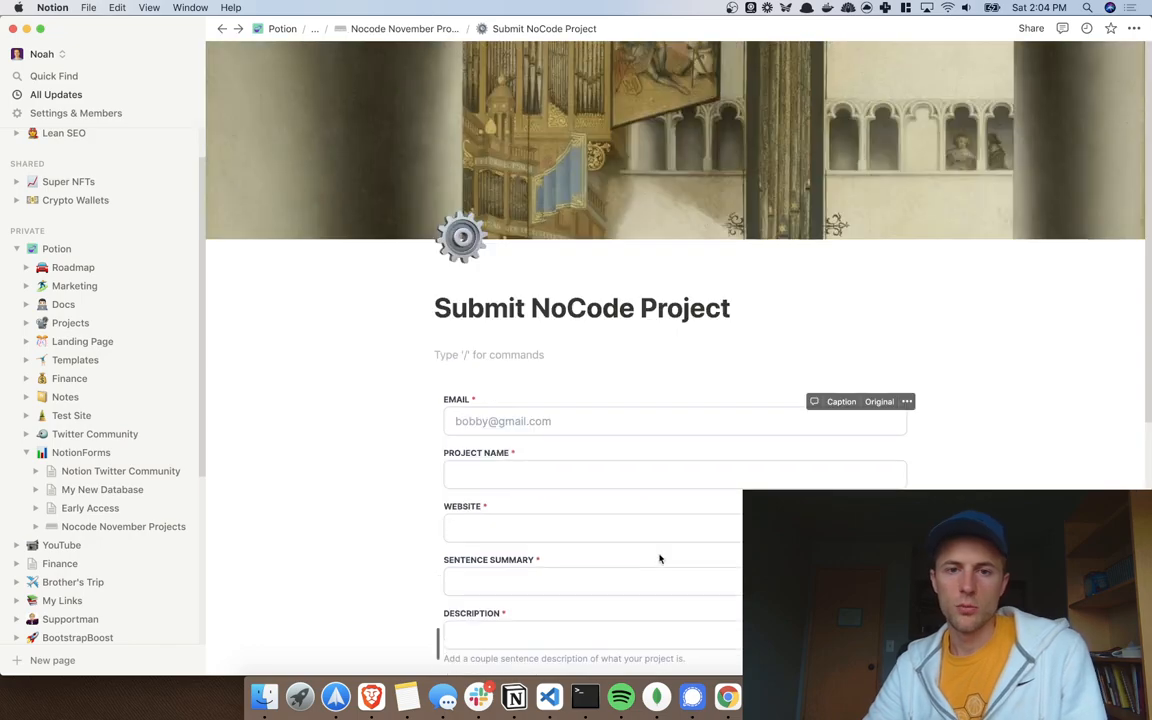
scroll(680, 553, "down", 6)
scroll(640, 500, "up", 6)
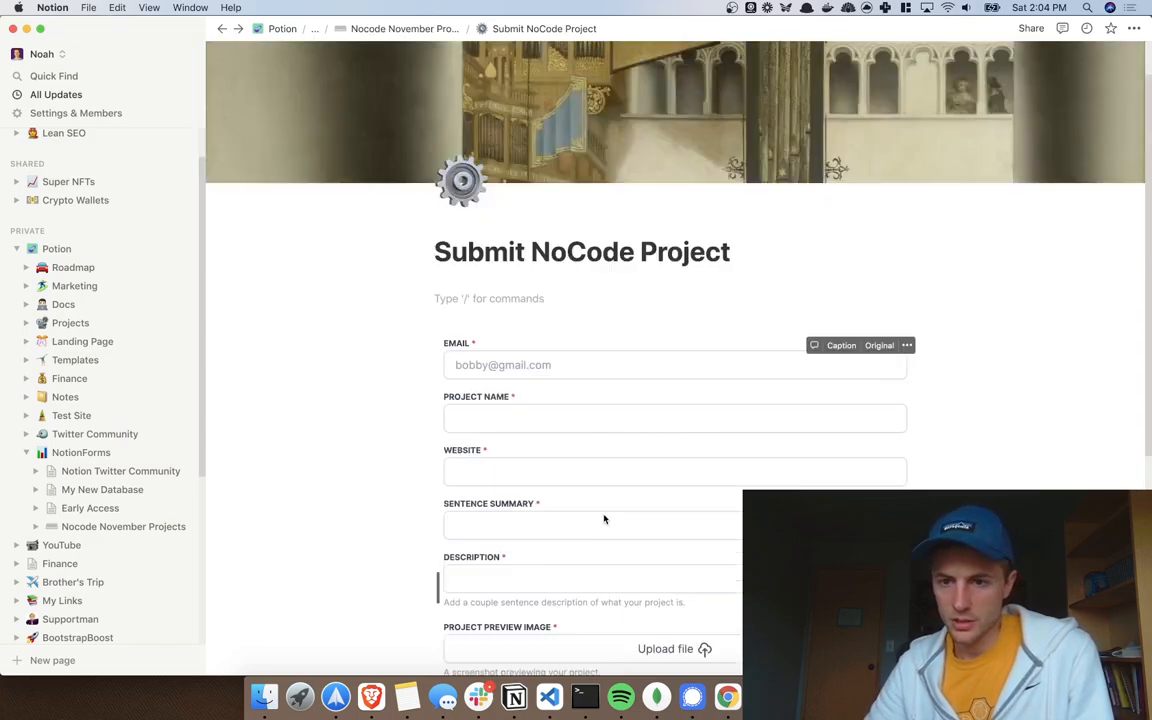
left_click(405, 30)
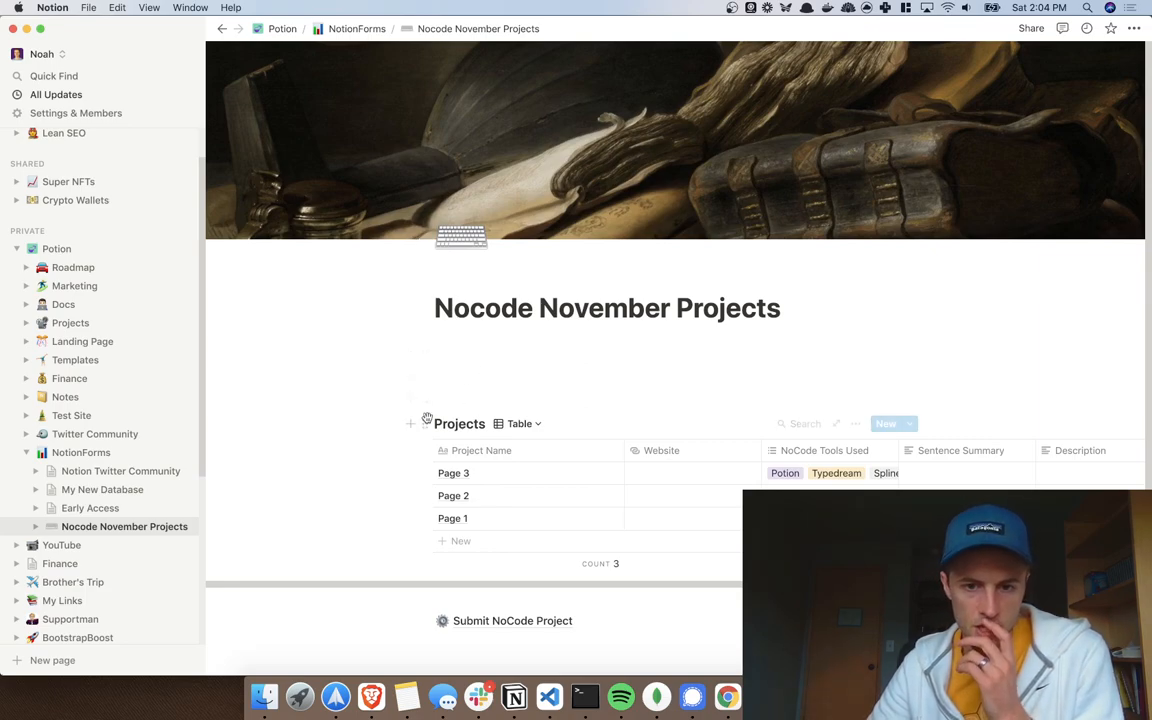
Step: Switch to NotionForms and close the Share/Embed details
key("ctrl+Right")
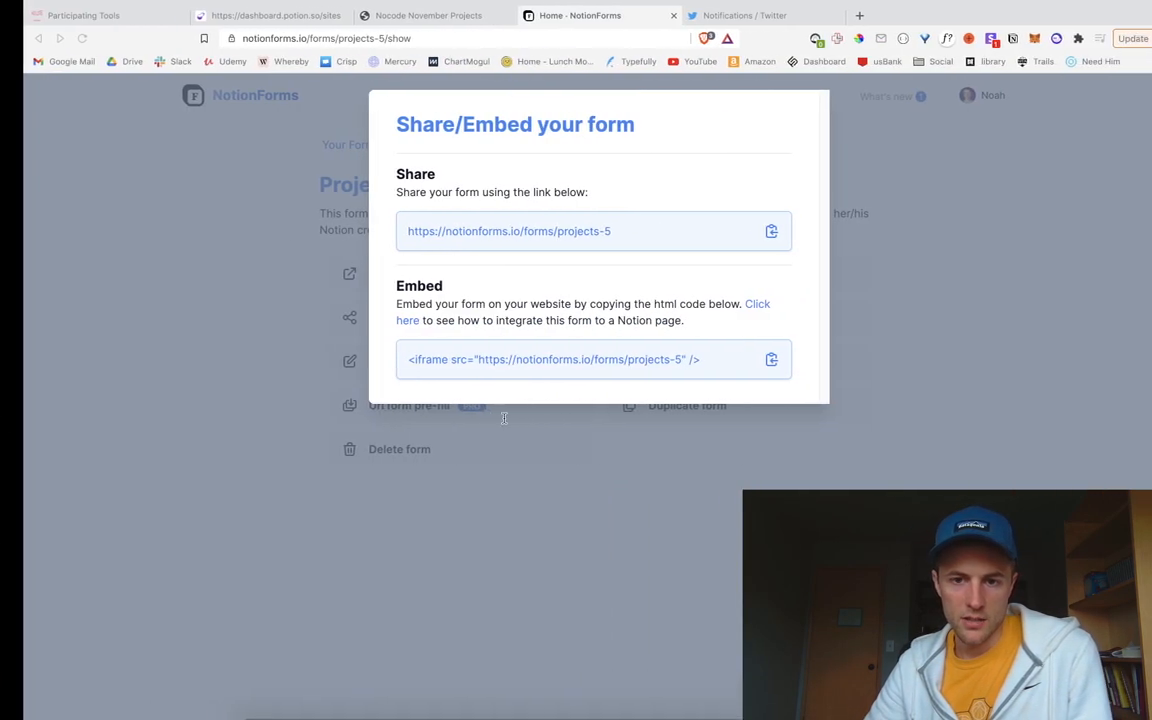
key("ctrl+Left")
key("ctrl+Right")
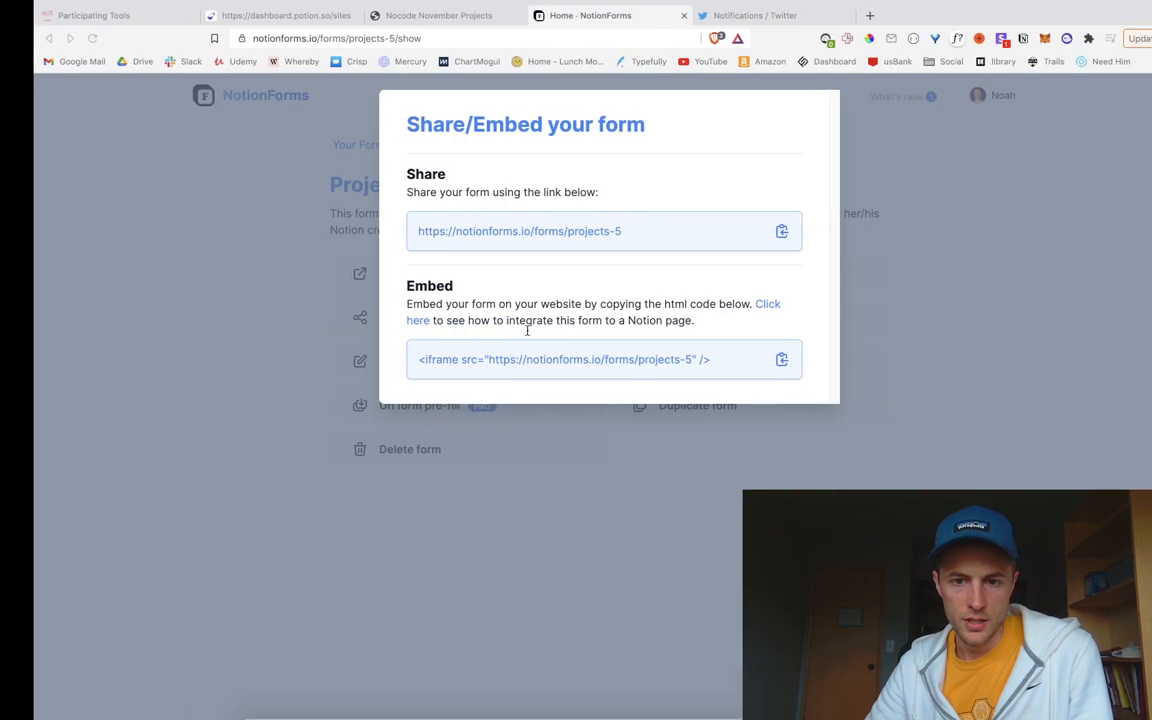
key("Escape")
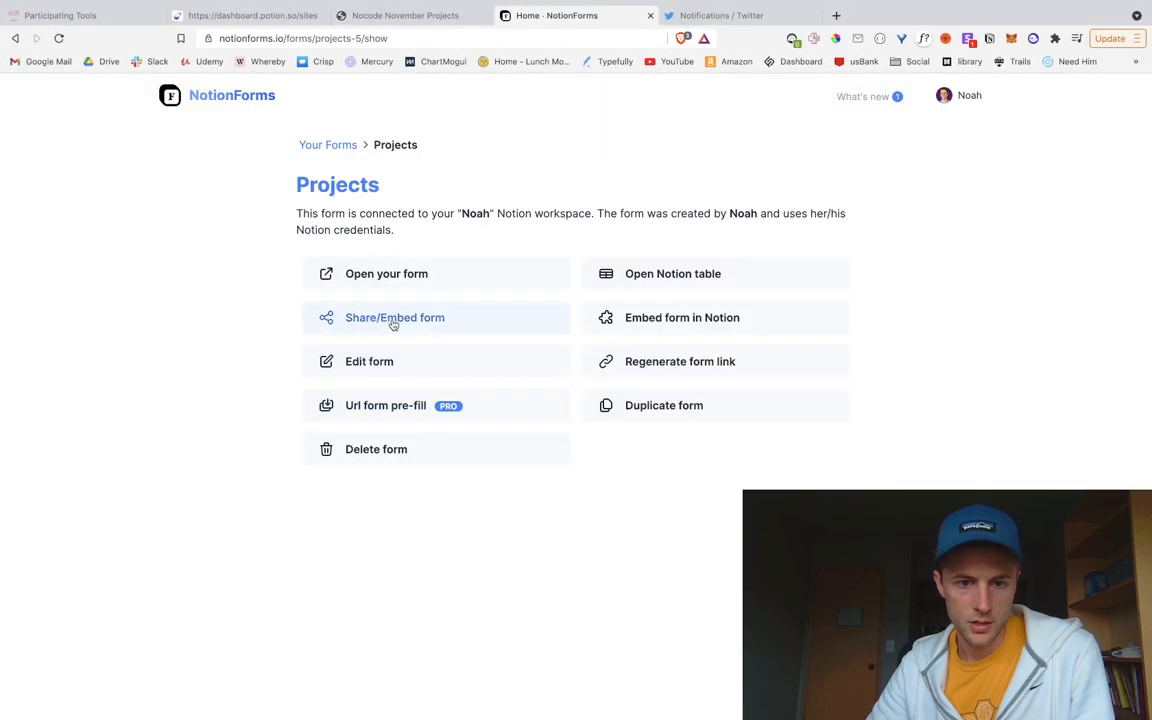
Step: Open the Projects form editor and review the NoCode Tools Used field settings
left_click(370, 365)
scroll(190, 465, "down", 3)
scroll(160, 497, "down", 1)
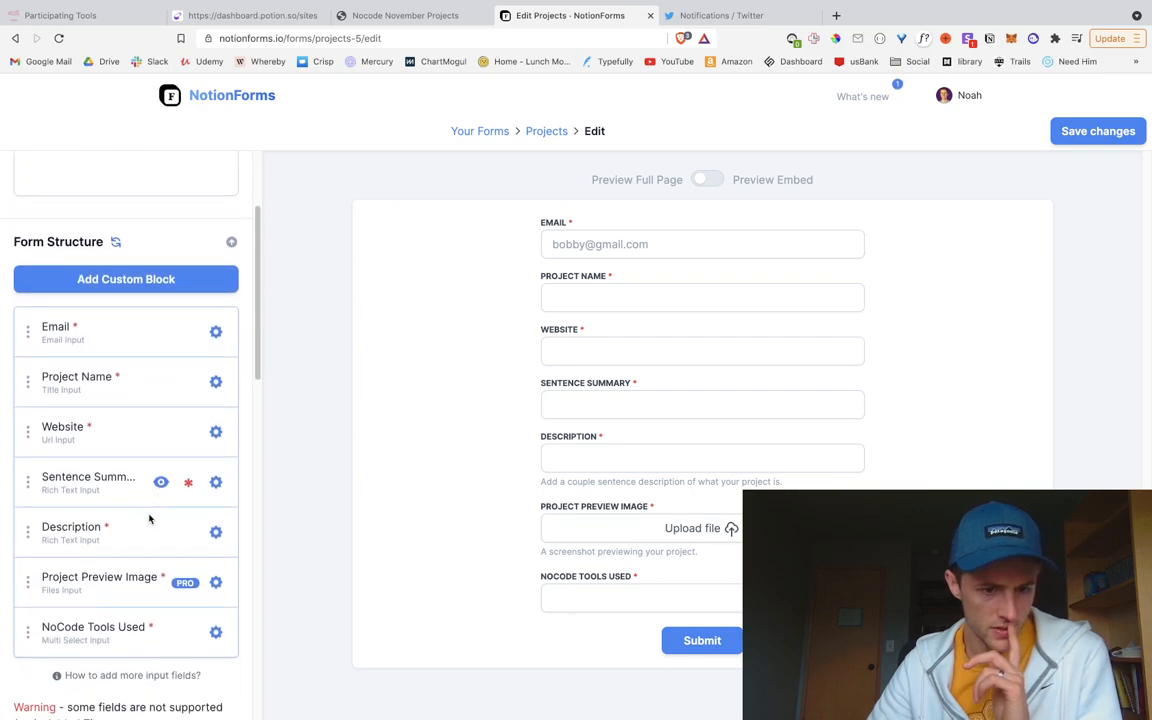
left_click(215, 622)
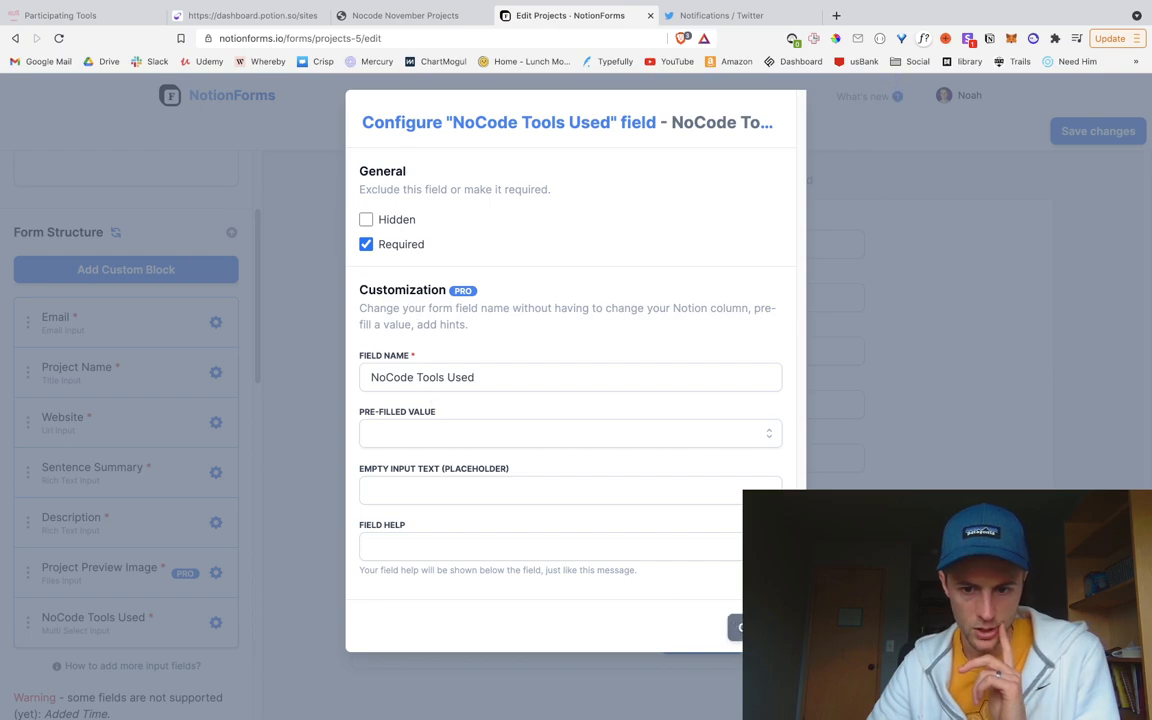
left_click(742, 627)
Step: Save the Projects form and open the live form in a new page
left_click(1098, 131)
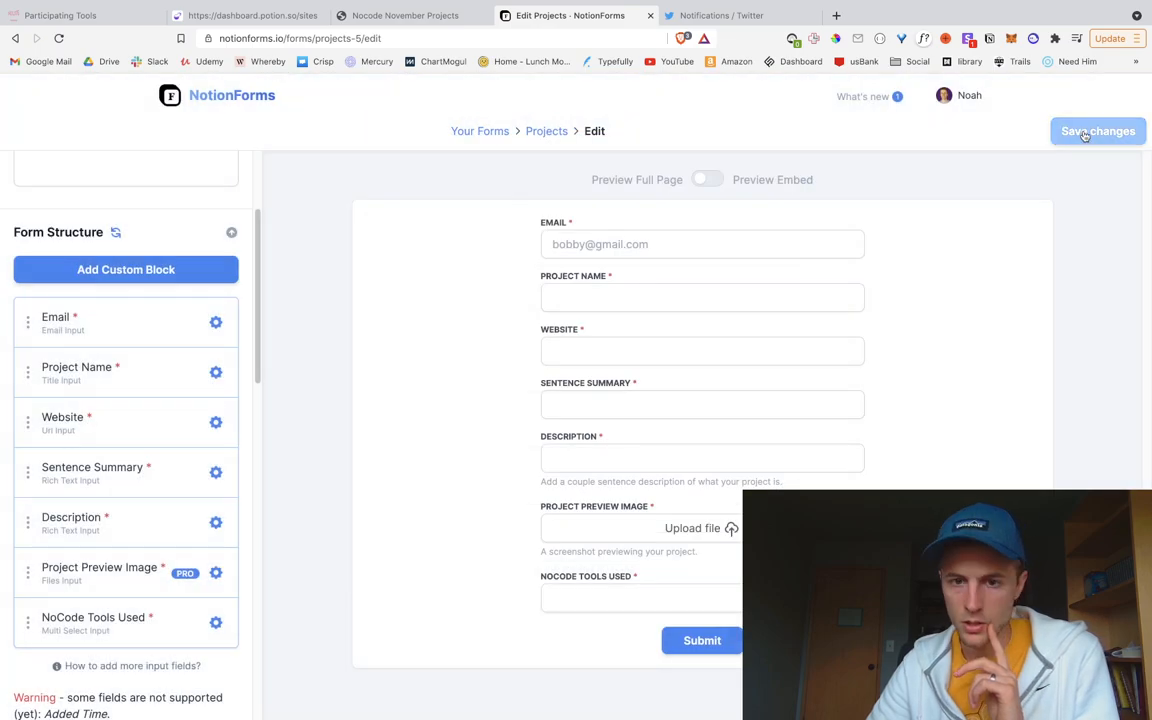
left_click(546, 131)
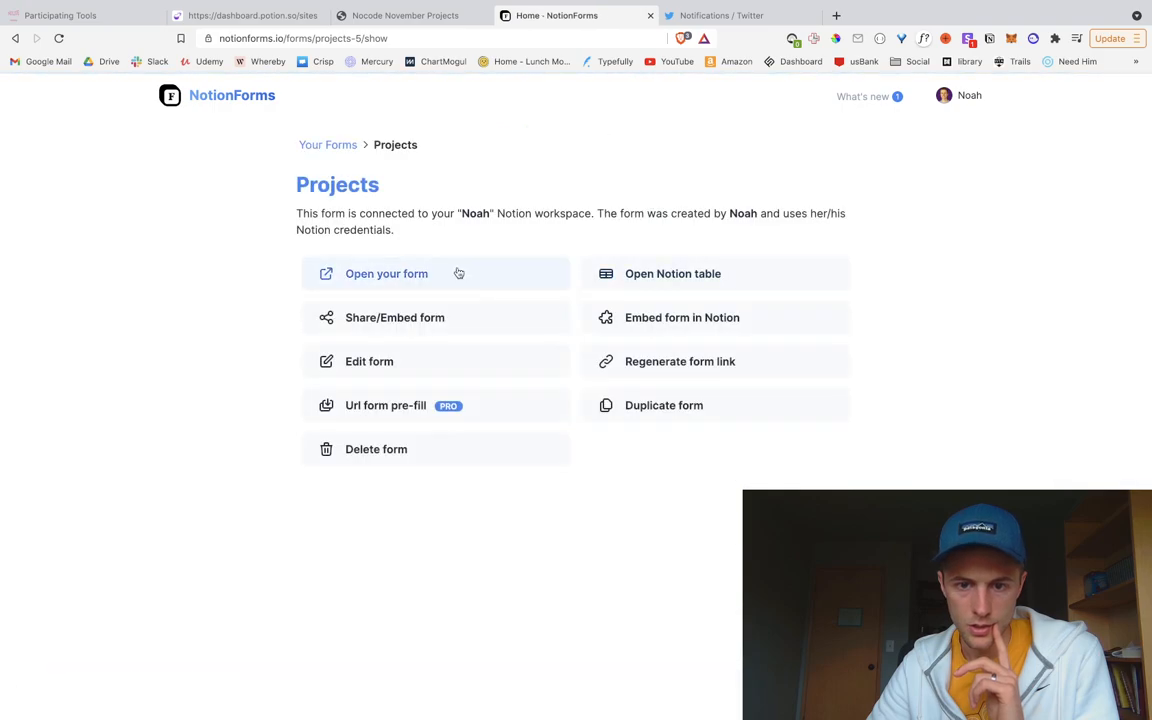
left_click(388, 286)
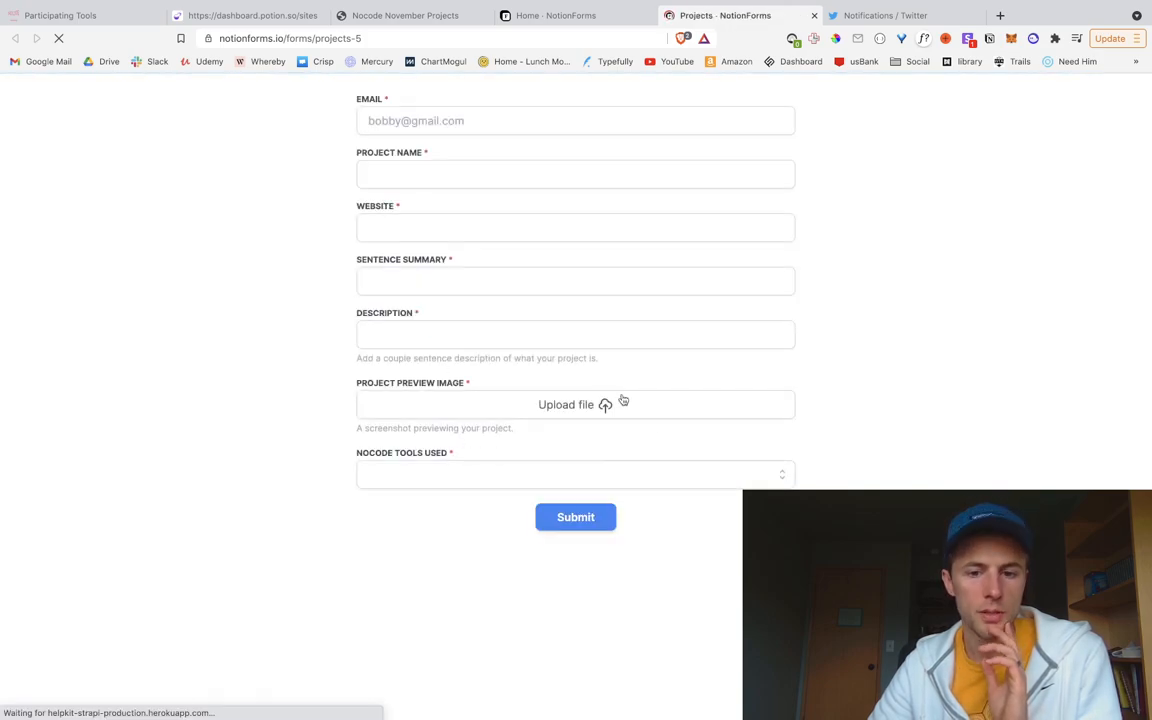
Step: Select Potion, Adalo, Dorik and Joey in the live form's NoCode Tools Used dropdown
left_click(577, 471)
scroll(589, 560, "down", 5)
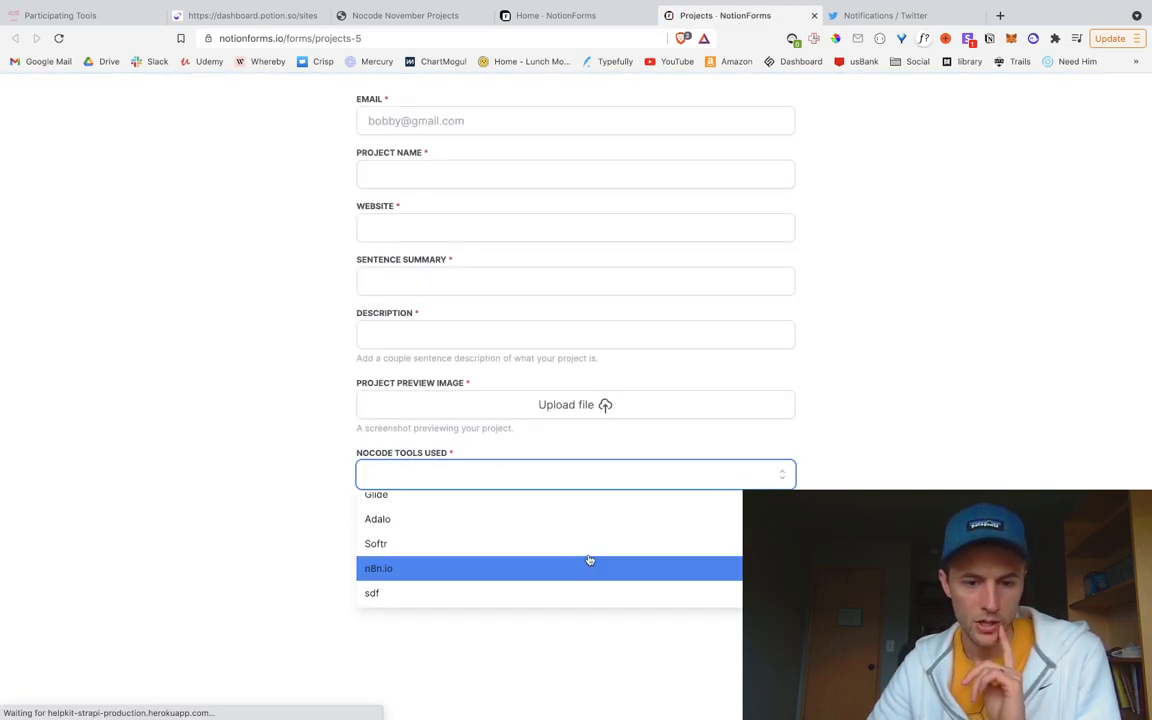
scroll(589, 560, "up", 6)
left_click(430, 508)
scroll(505, 570, "down", 1)
left_click(494, 569)
scroll(563, 566, "down", 4)
left_click(504, 560)
scroll(500, 555, "down", 4)
left_click(548, 558)
scroll(548, 559, "down", 4)
left_click(832, 596)
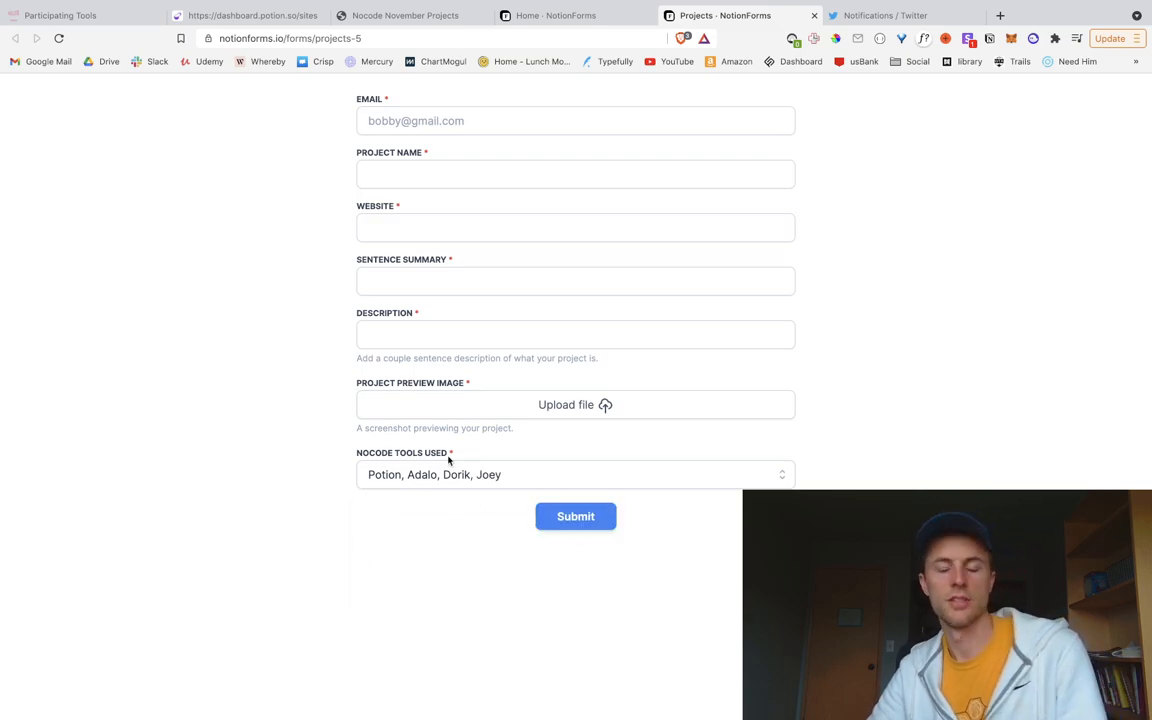
left_click(505, 487)
scroll(494, 522, "up", 10)
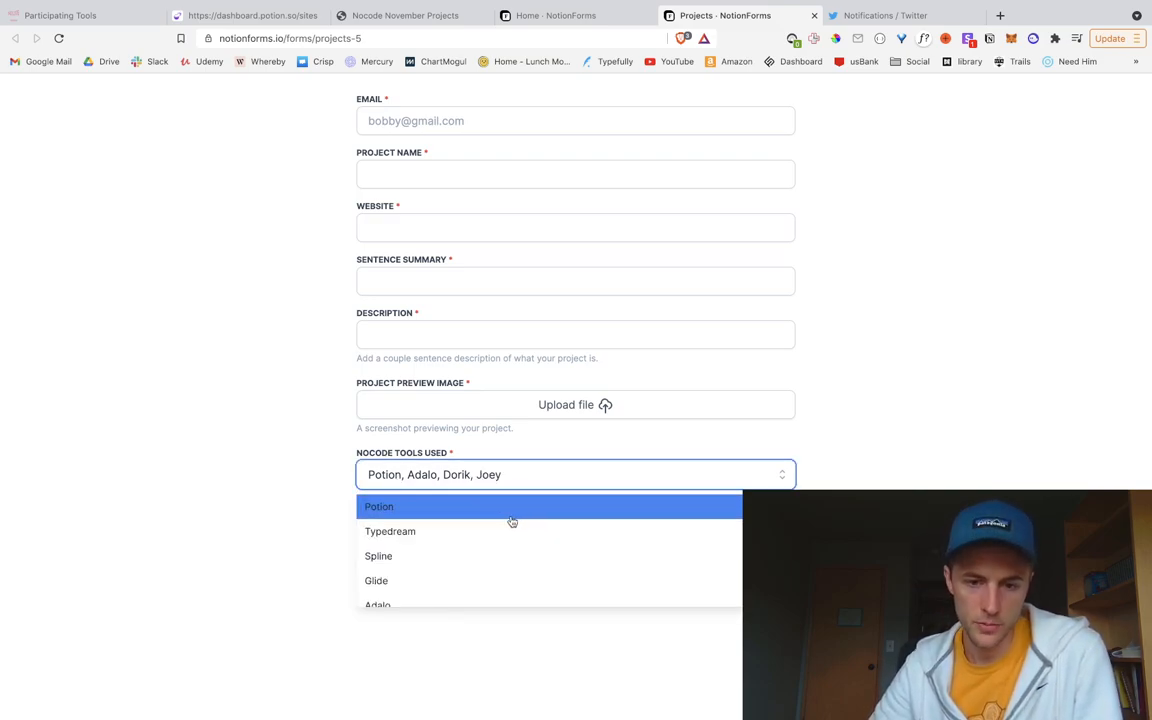
left_click(948, 477)
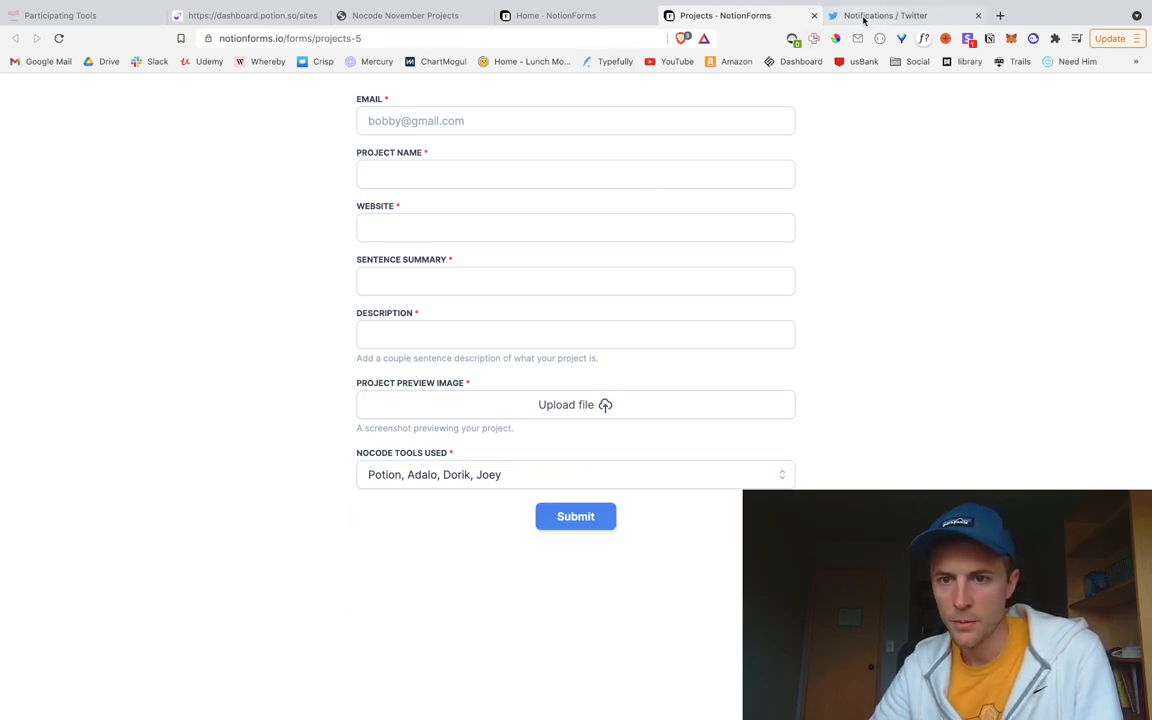
Step: Reload the nocode.potion.so site and open its Submit NoCode Project page
left_click(353, 14)
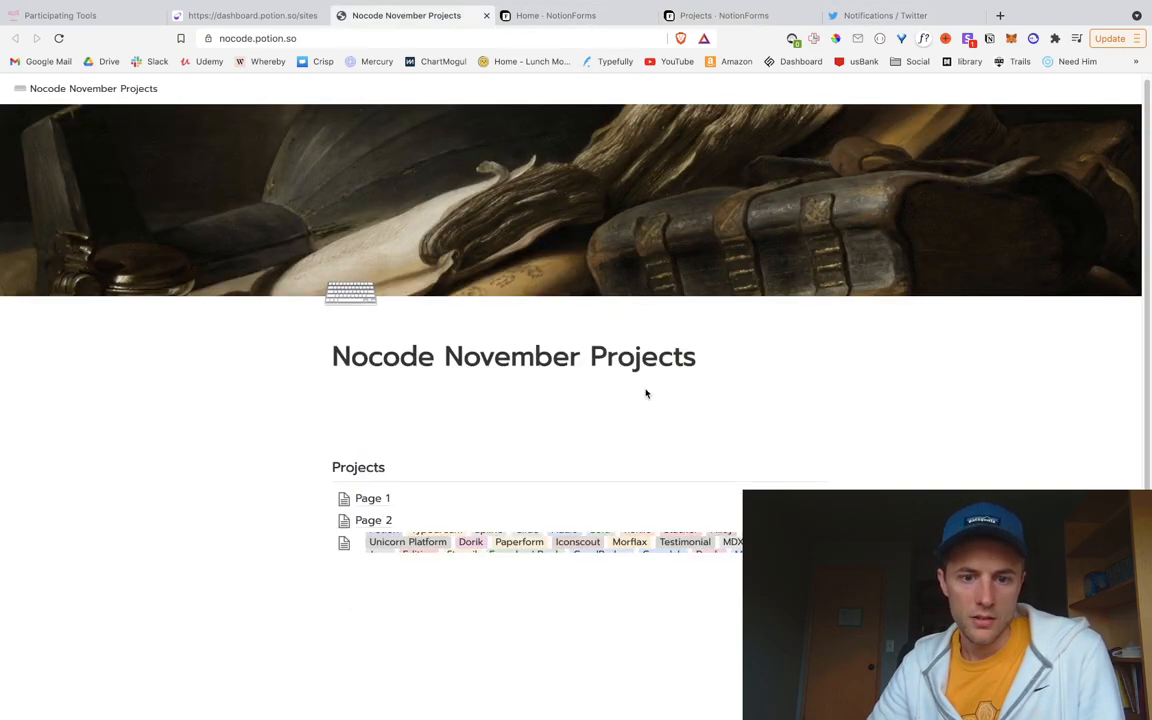
left_click(58, 38)
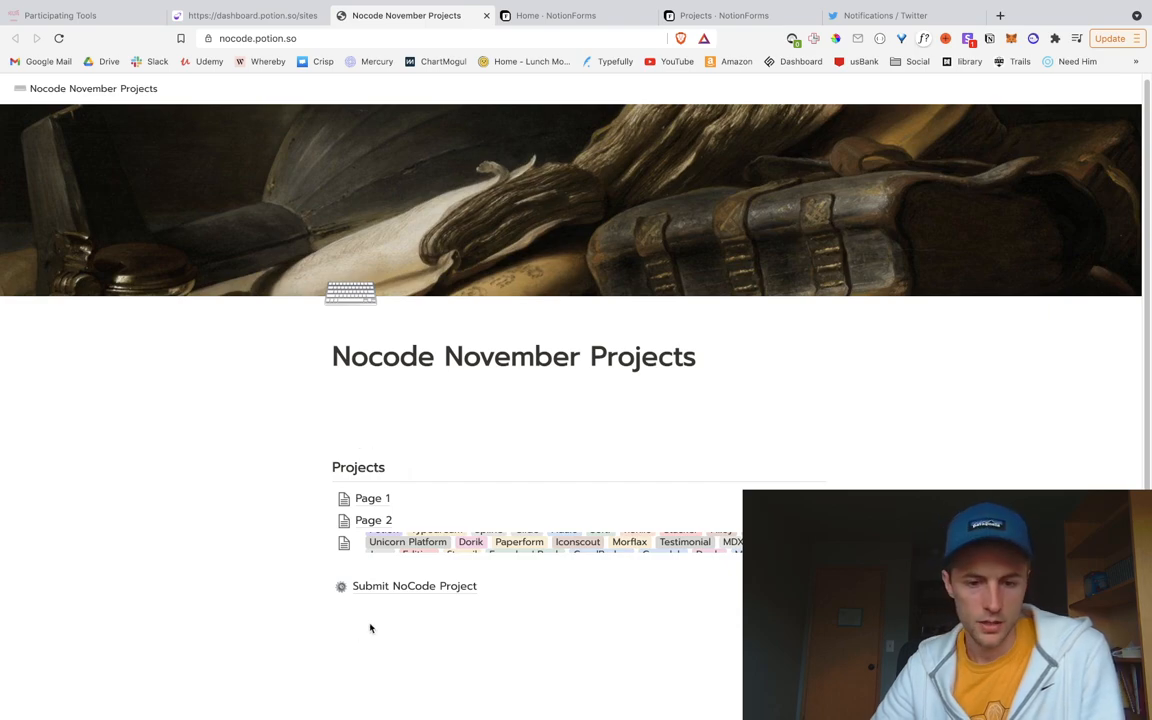
left_click(392, 586)
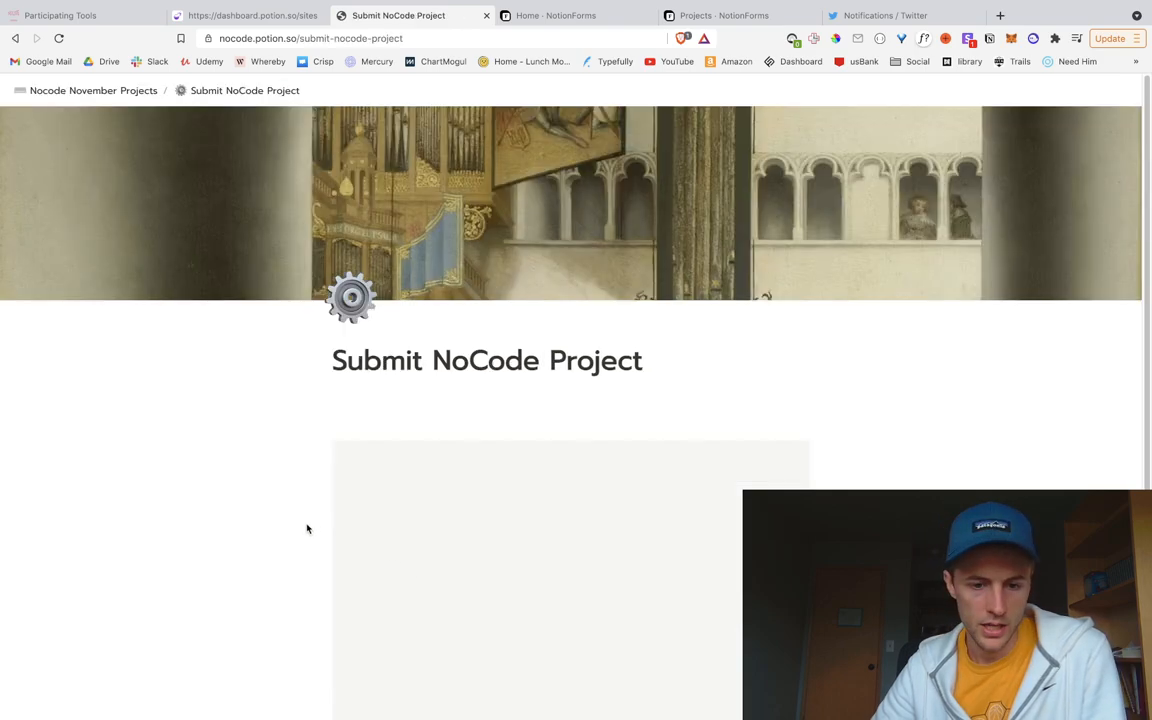
scroll(224, 499, "down", 3)
scroll(240, 500, "down", 2)
scroll(216, 496, "up", 4)
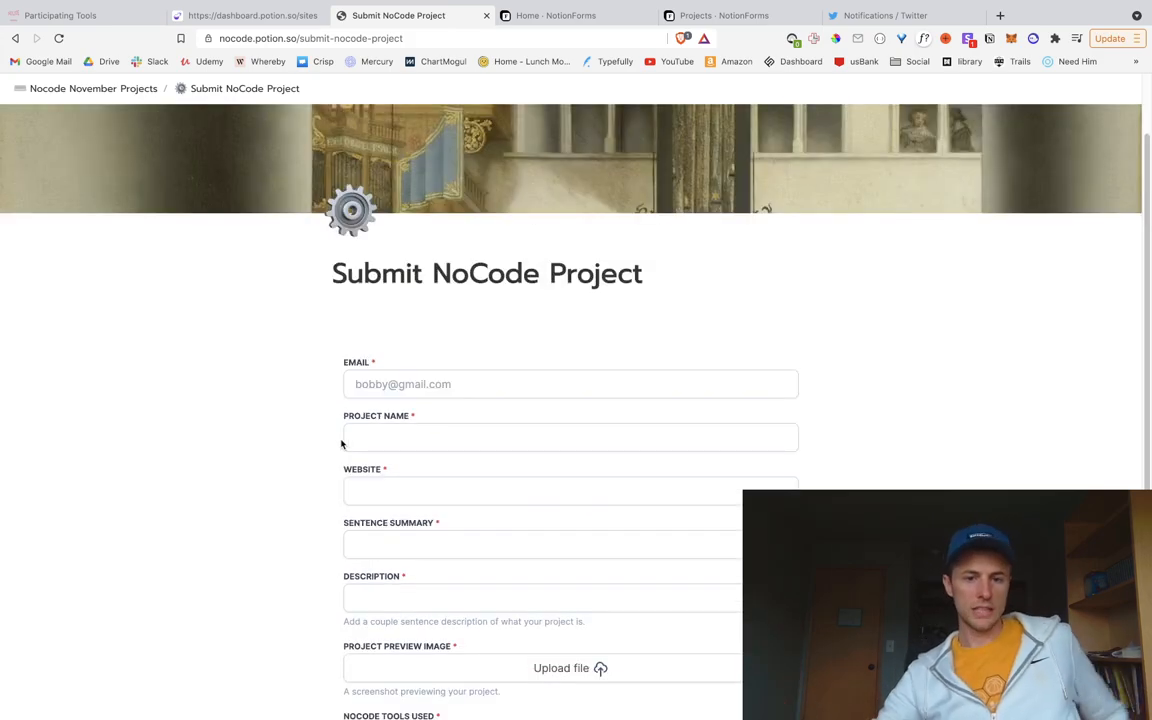
scroll(450, 489, "down", 3)
scroll(451, 523, "up", 1)
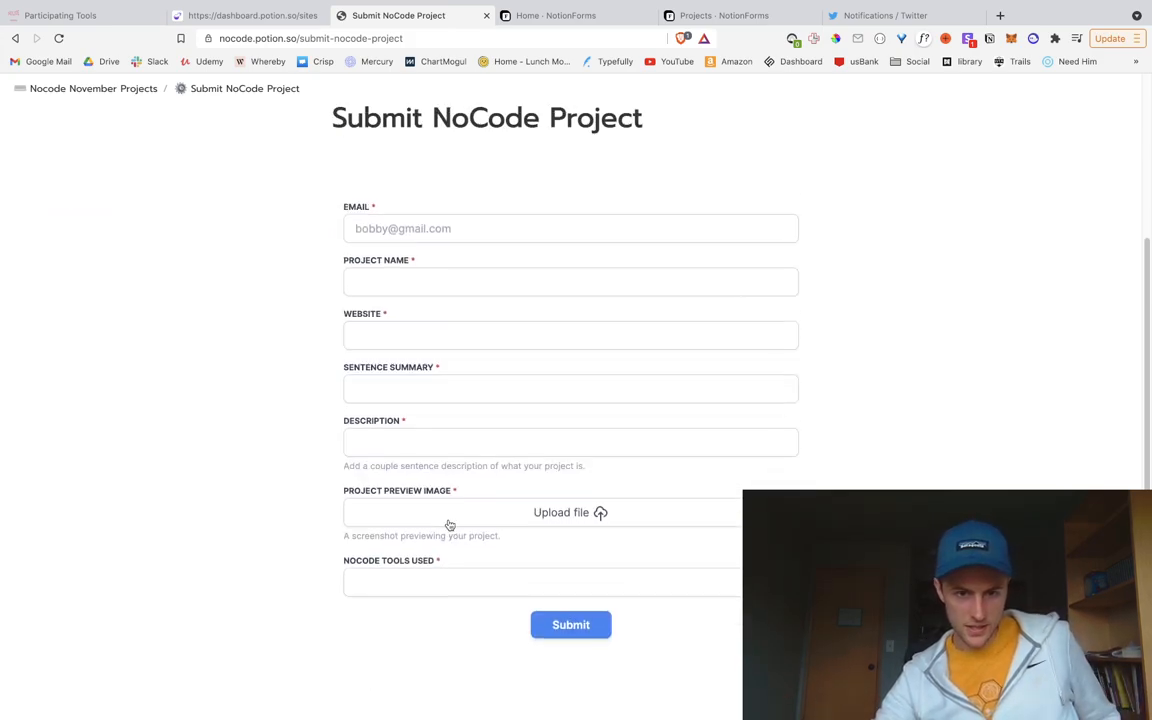
Step: Try the Email, Project Name, Sentence Summary and Website fields on the embedded form
left_click(580, 223)
left_click(549, 278)
left_click(897, 385)
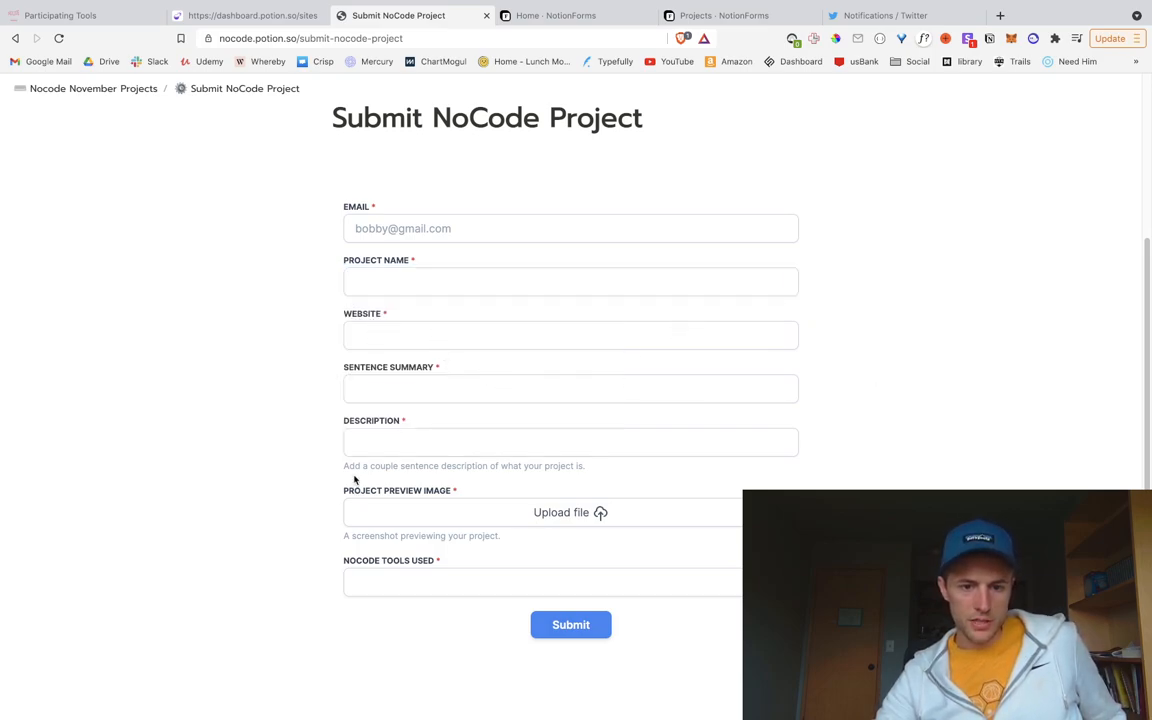
left_click_drag(354, 481, 515, 480)
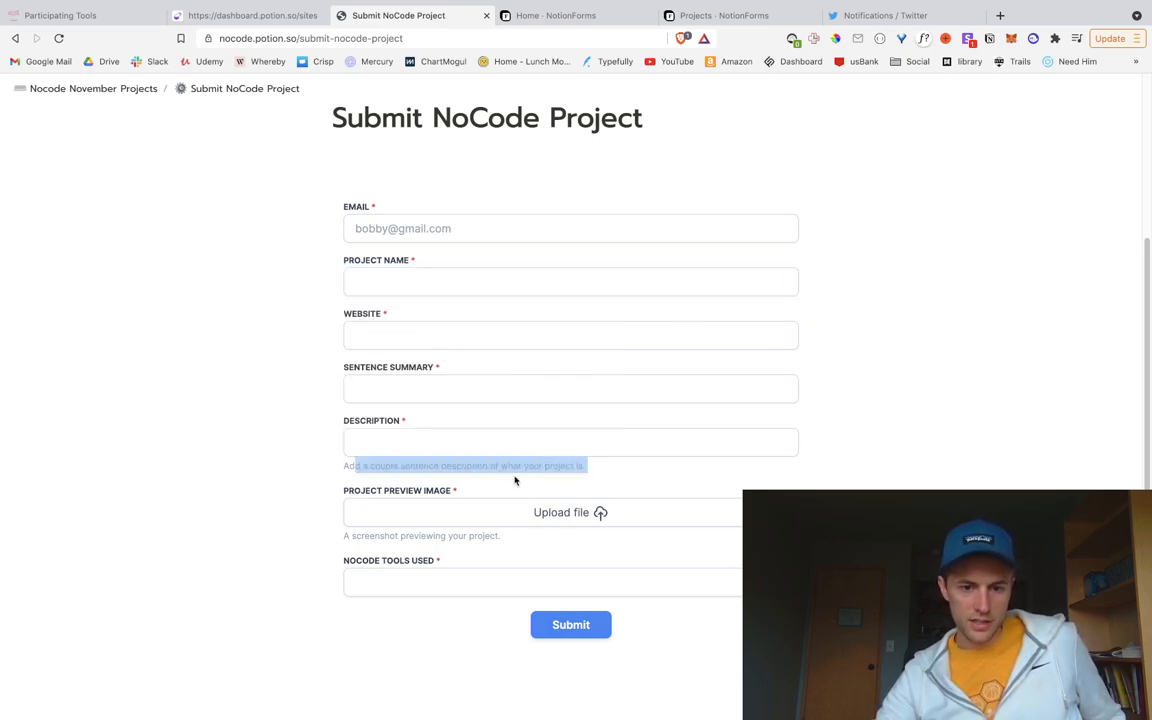
left_click(414, 387)
left_click(397, 333)
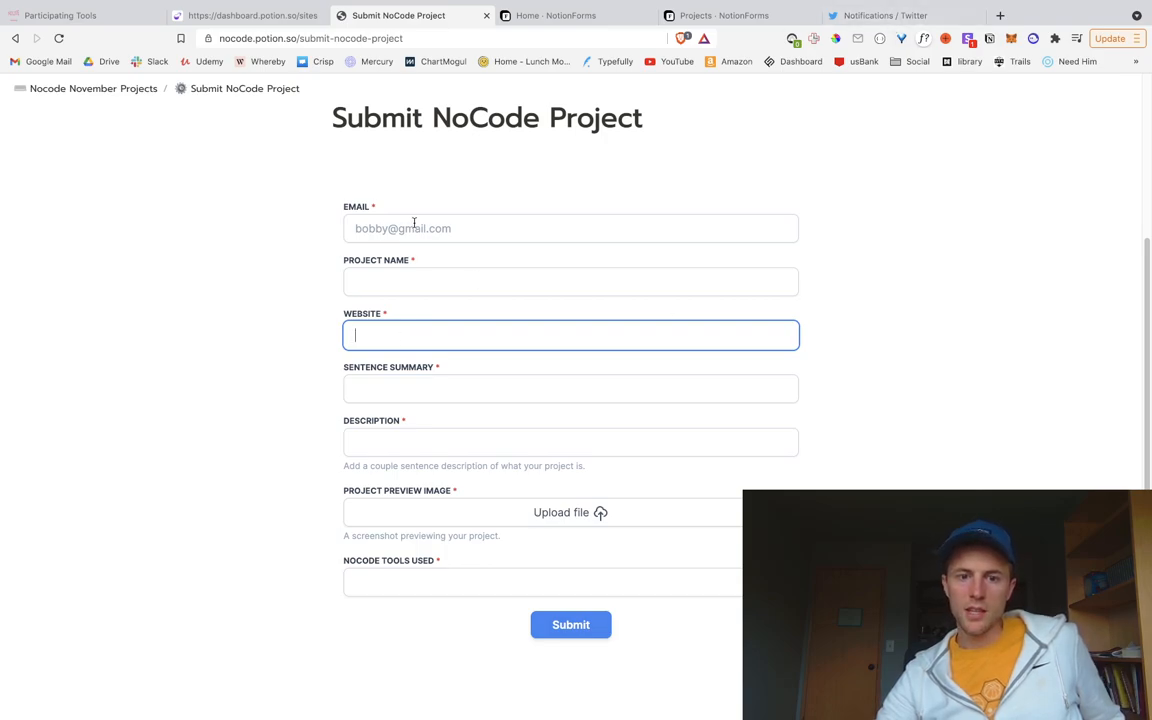
Step: Open the Sentence Summary field settings in the NotionForms Projects editor
left_click(600, 17)
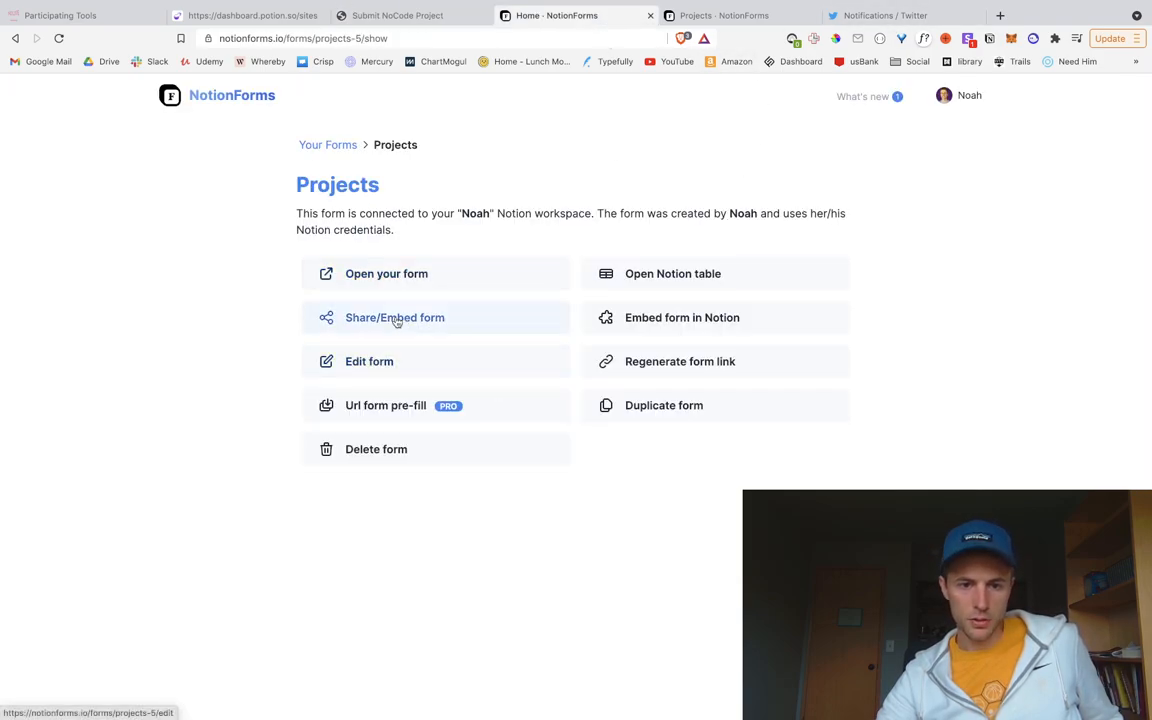
left_click(369, 361)
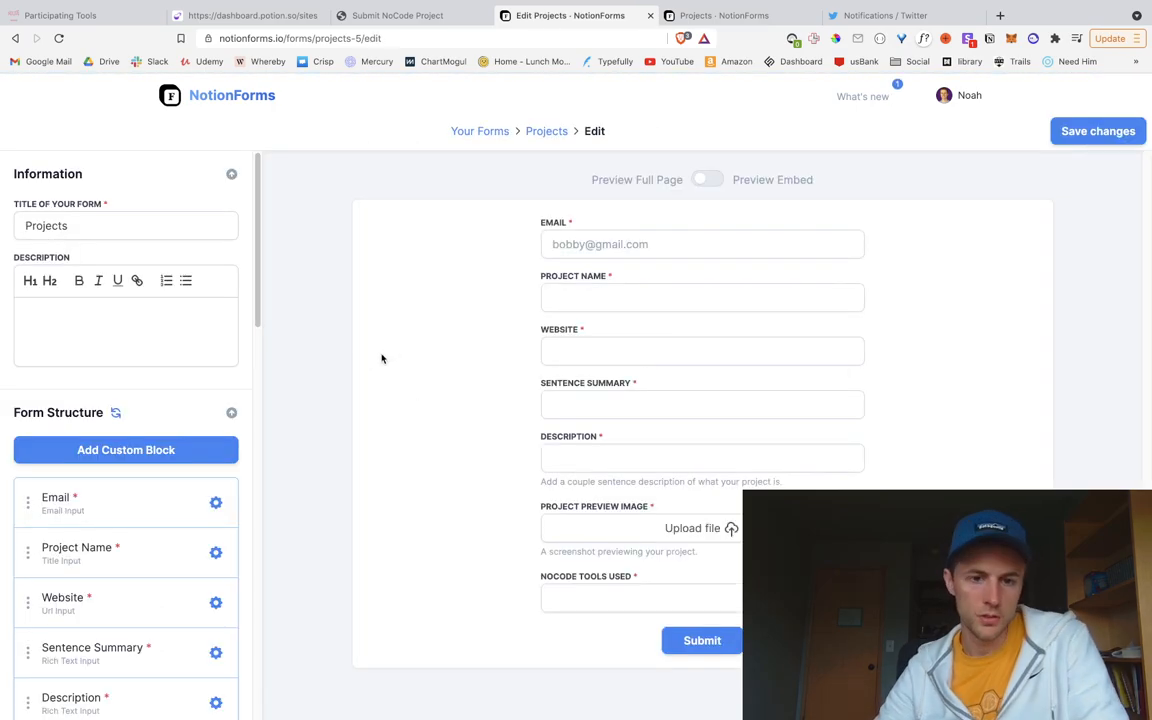
scroll(180, 504, "down", 2)
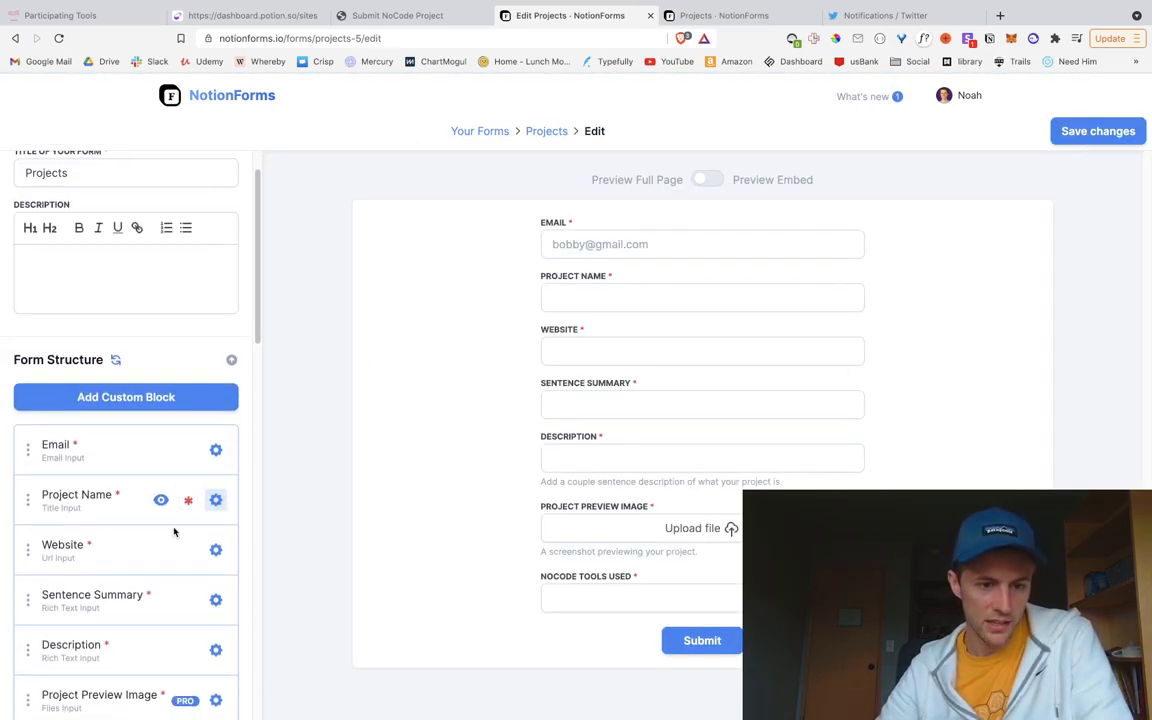
left_click(215, 573)
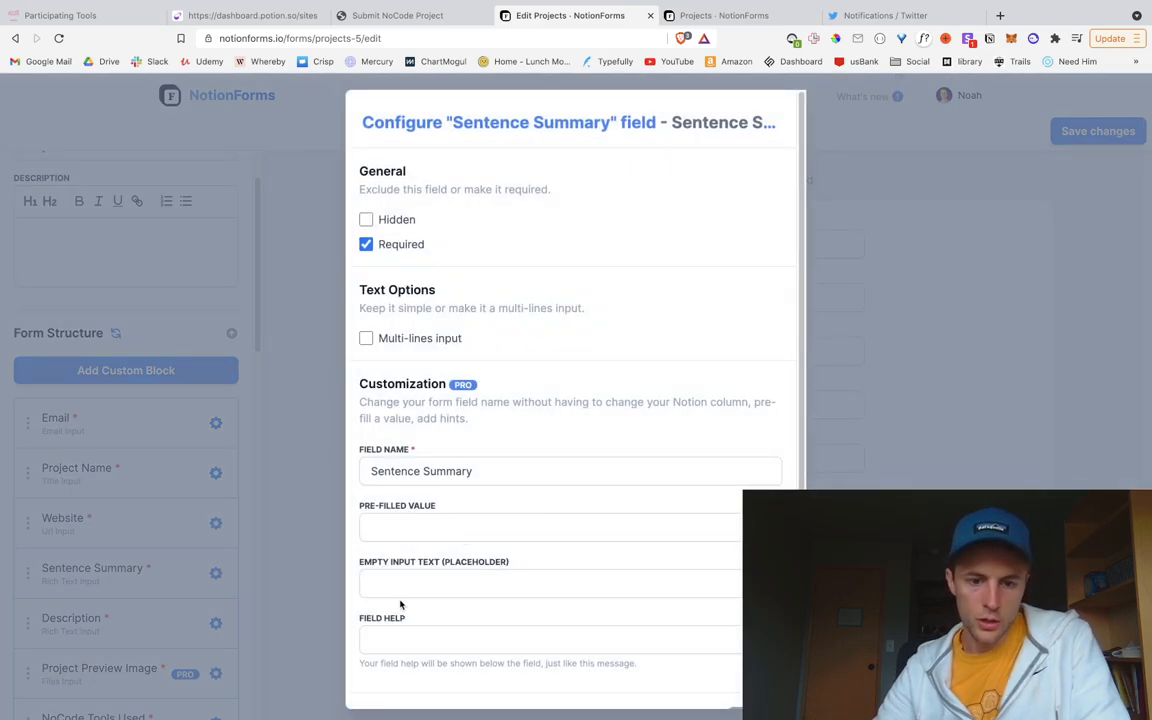
Step: Set the Sentence Summary placeholder to "Pitch your project!"
left_click(401, 585)
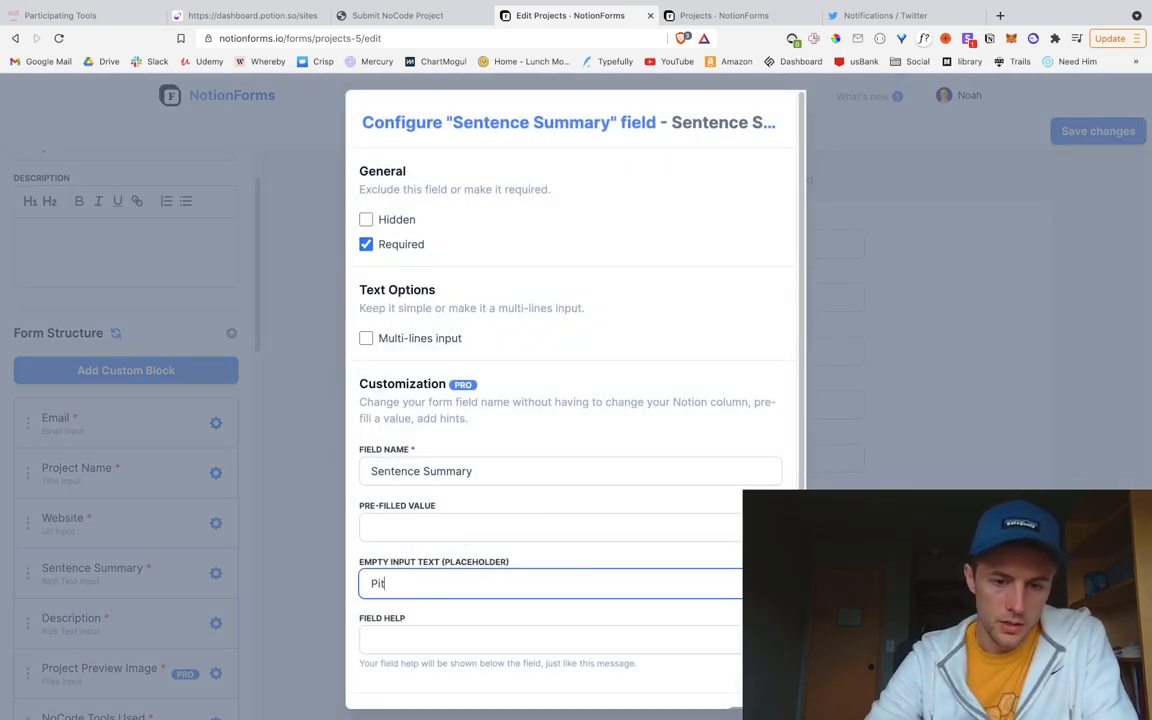
type("Pitch your product!")
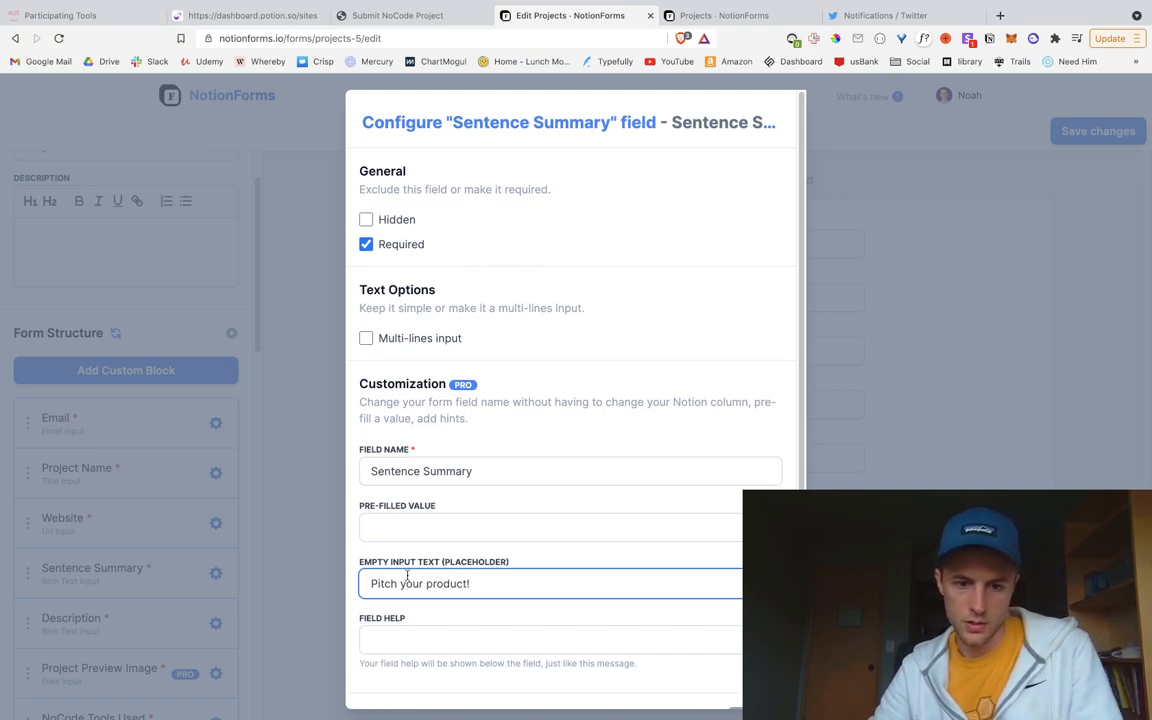
scroll(421, 581, "down", 1)
double_click(452, 557)
type("p")
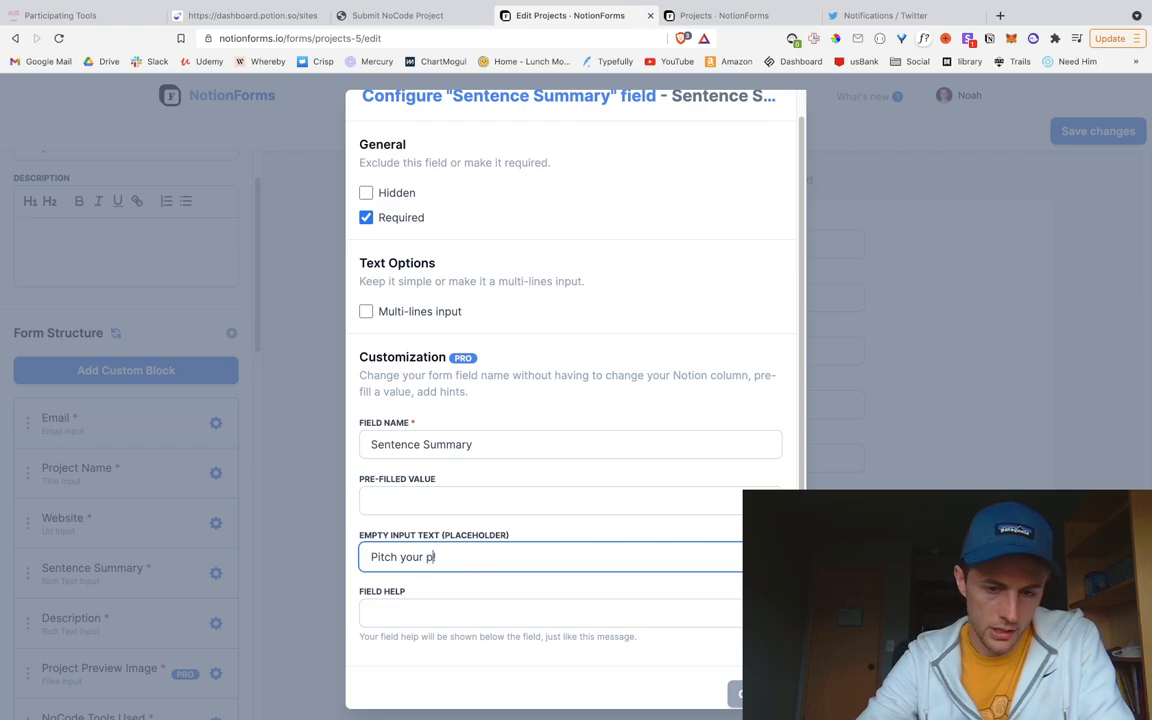
type("roject")
scroll(458, 550, "down", 1)
type("!")
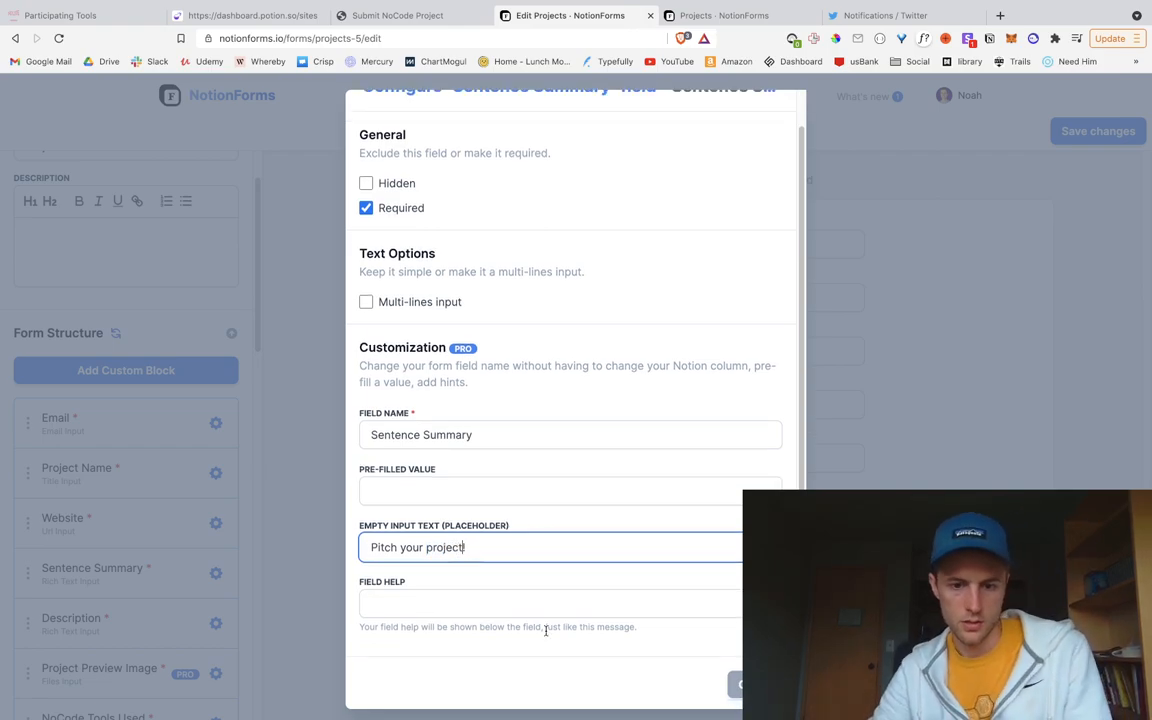
left_click(224, 476)
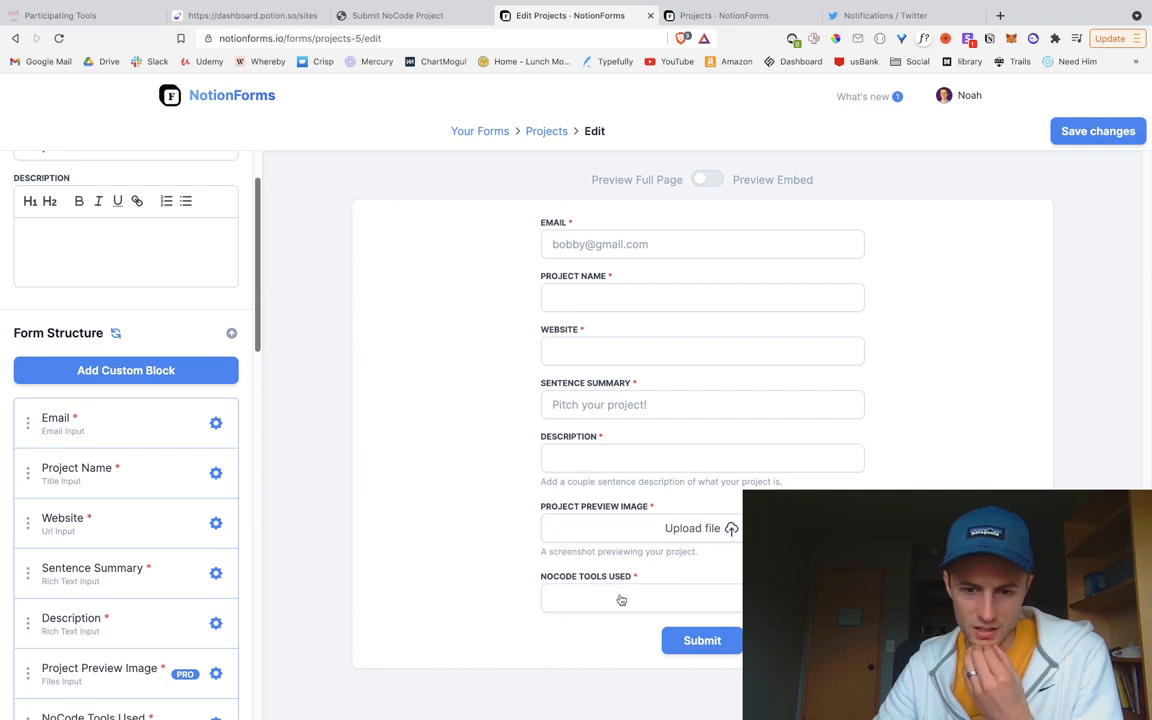
Step: Set the Website placeholder to your-awesome-nocode-project.com and save the form
left_click(576, 348)
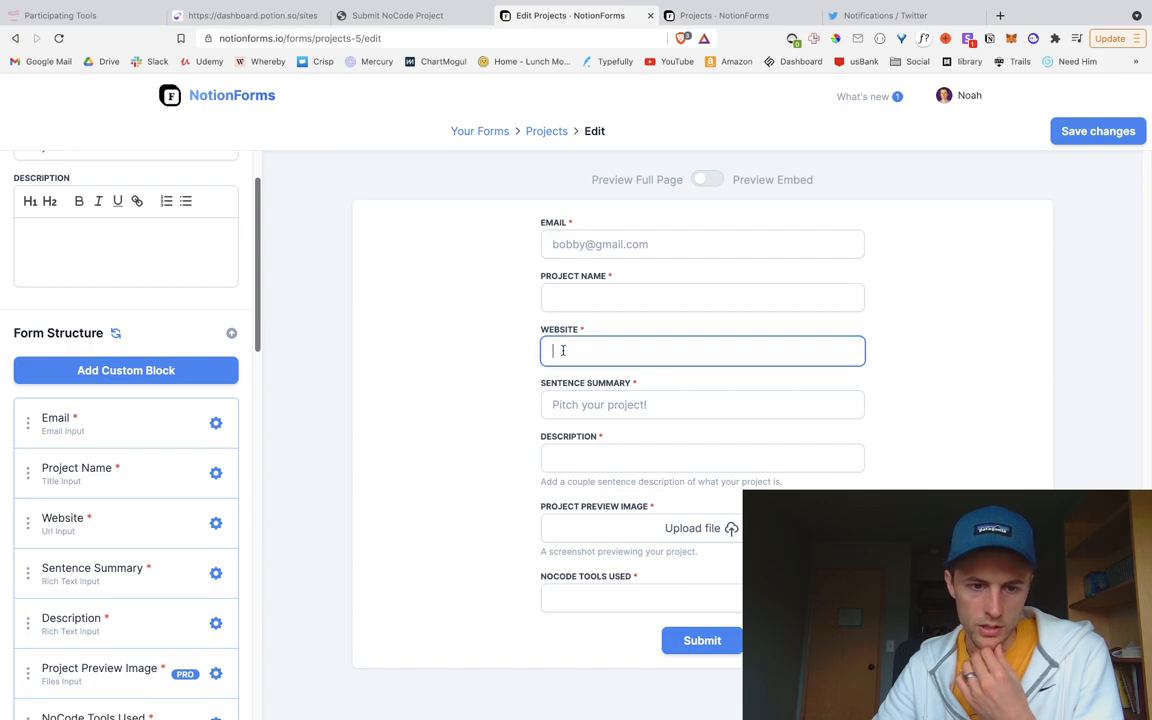
left_click(215, 523)
left_click(423, 616)
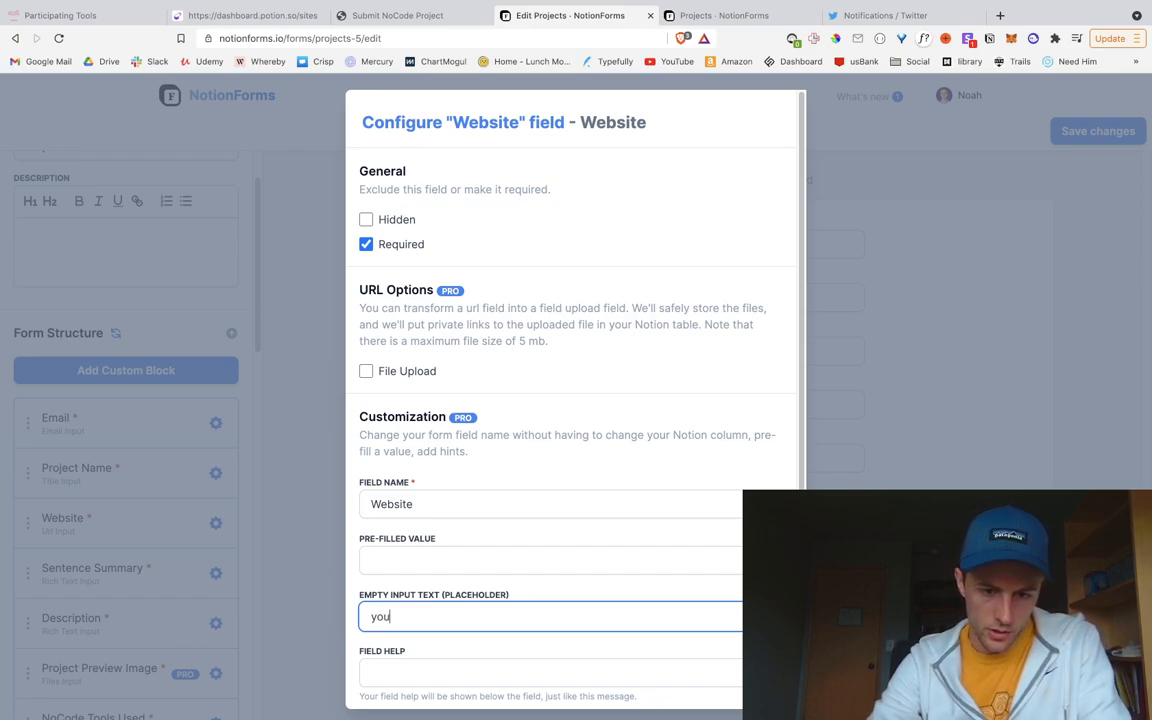
type("your-awesome")
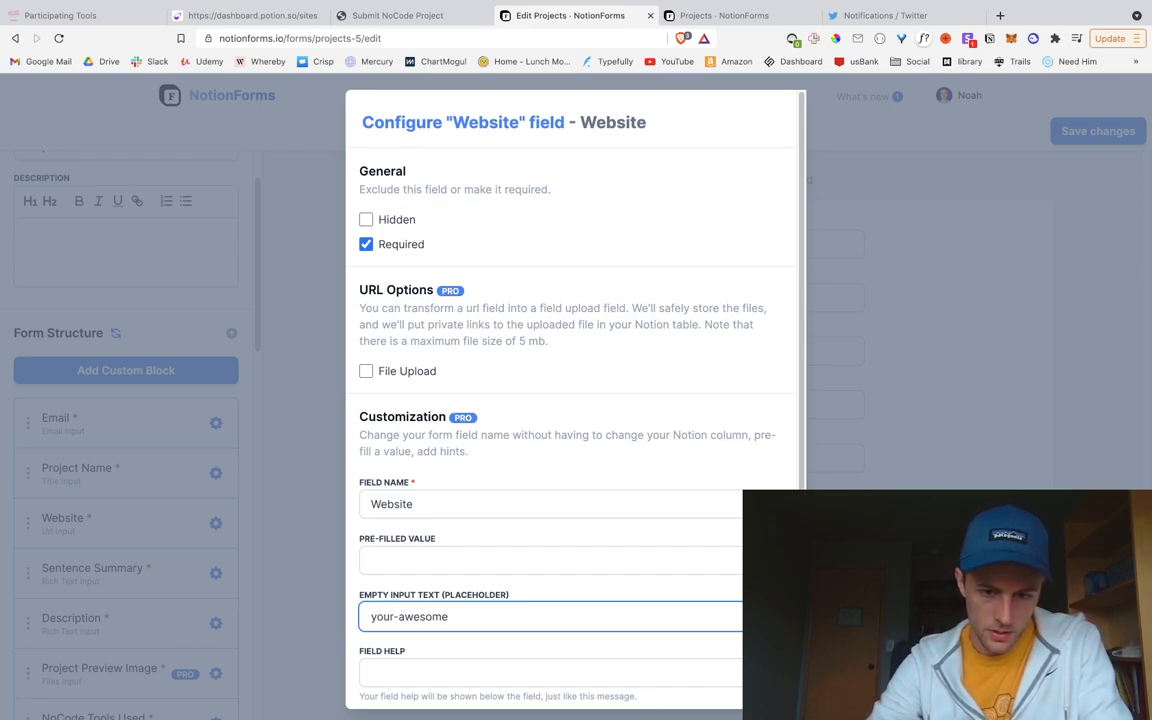
type("om")
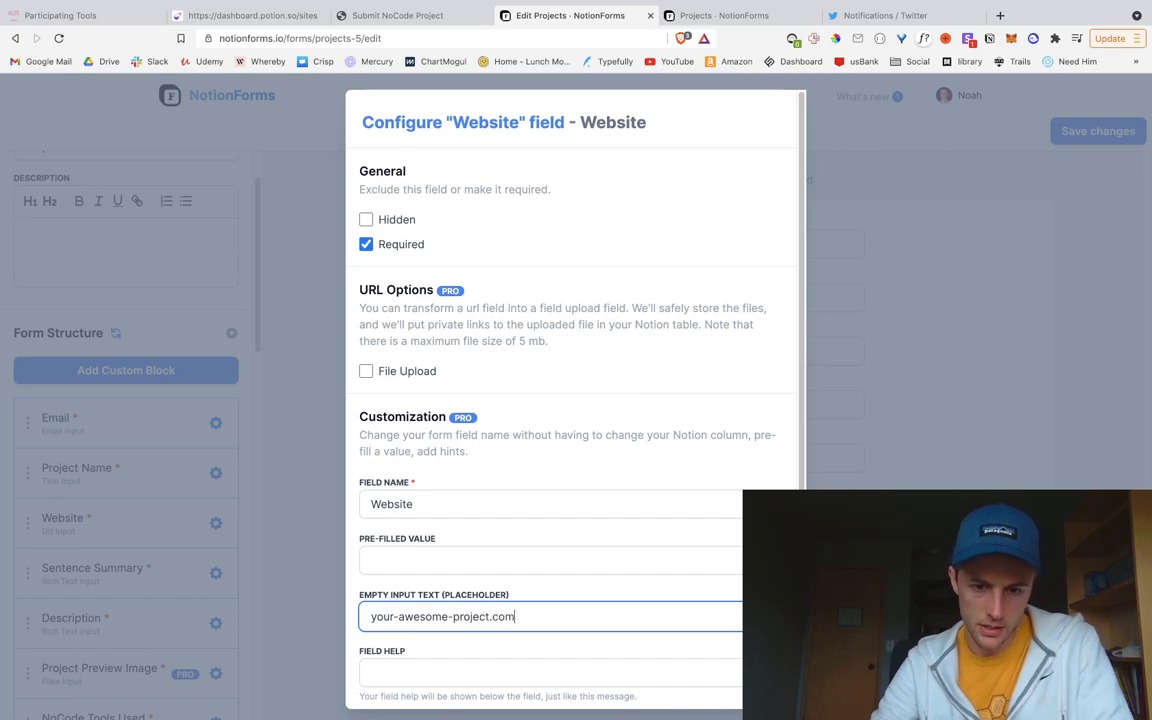
scroll(548, 645, "down", 2)
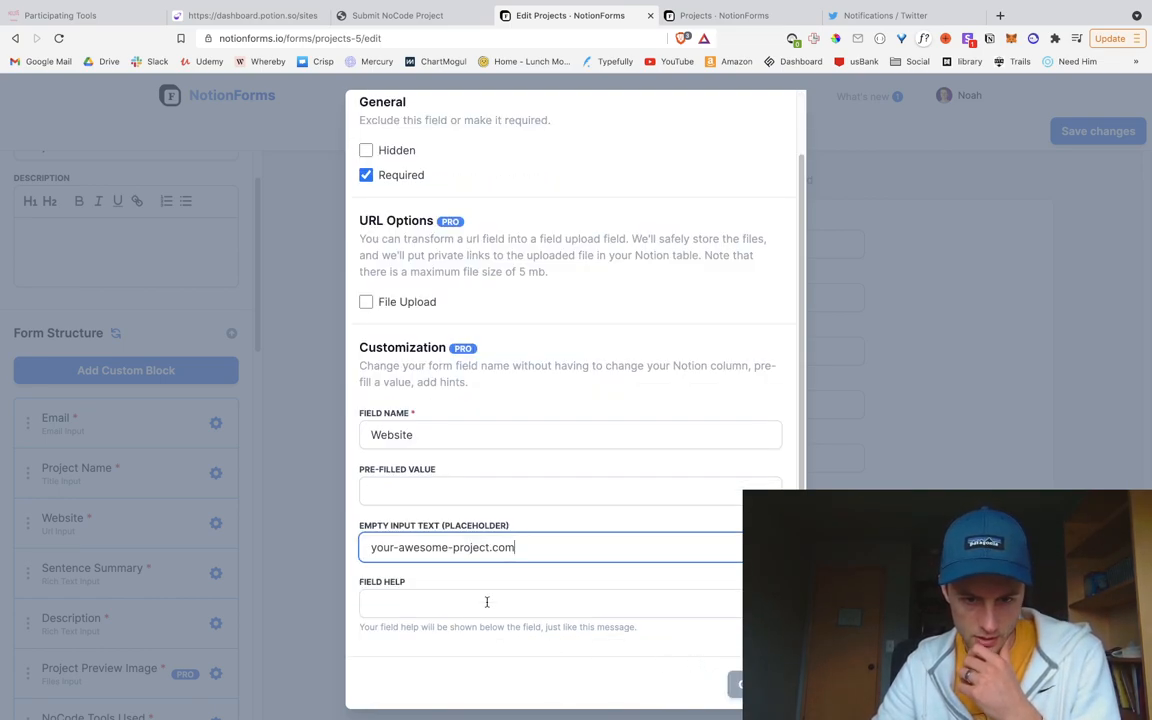
double_click(425, 548)
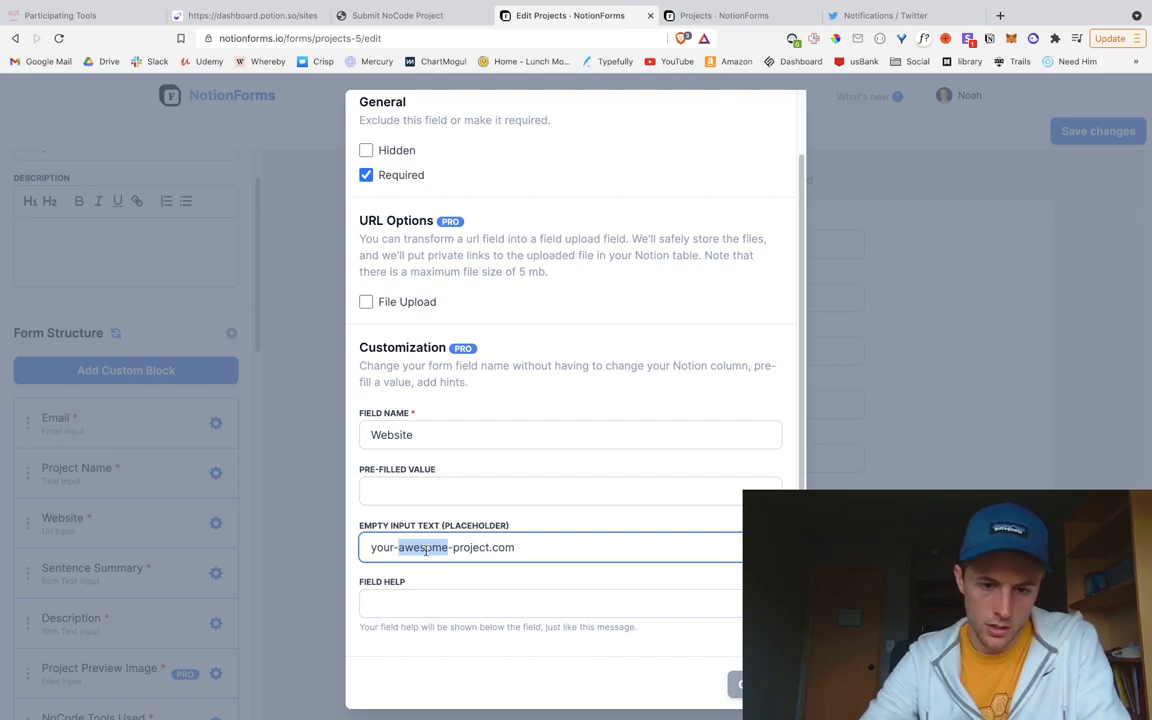
key("Right")
type("-nocode")
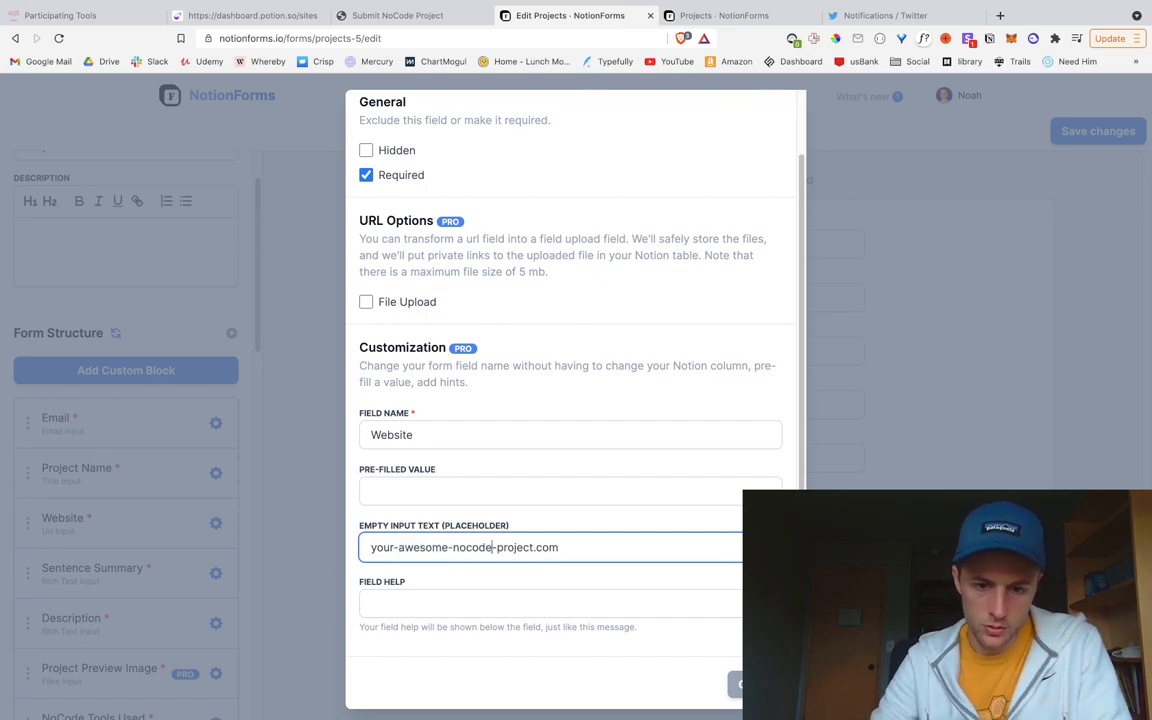
left_click(752, 685)
left_click(1087, 132)
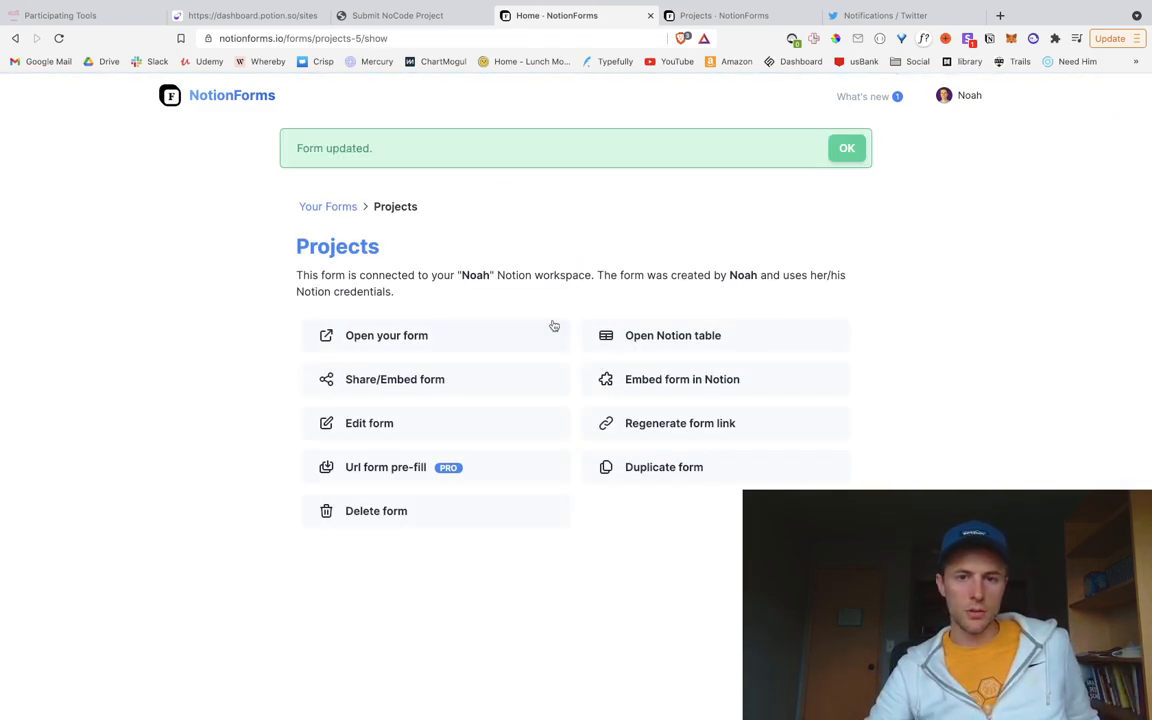
Step: Reload the live Submit NoCode Project page, check the placeholders, then open Nocode November Projects
left_click(378, 15)
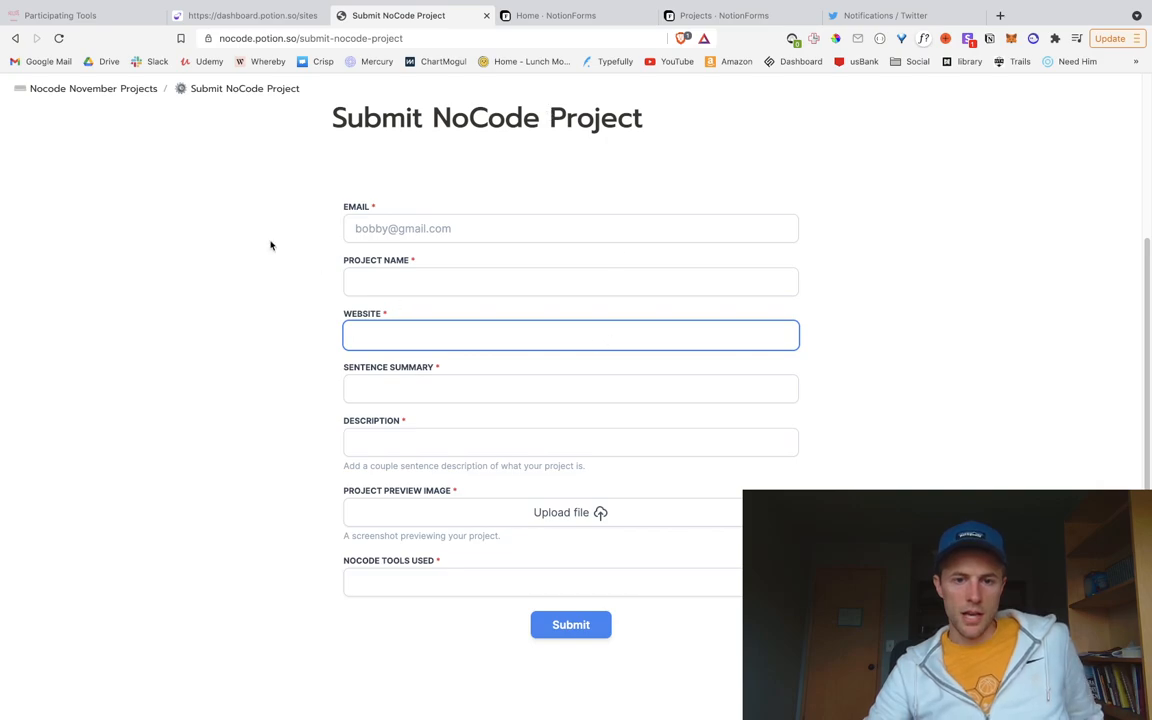
left_click(55, 39)
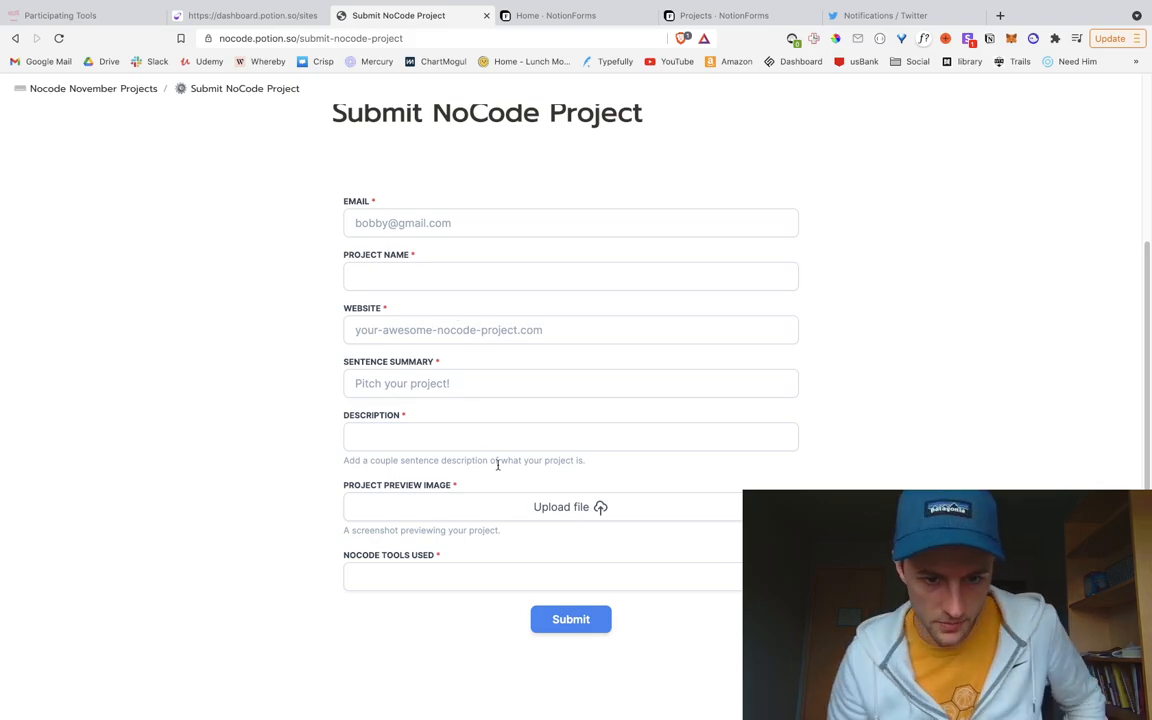
scroll(440, 400, "up", 3)
scroll(533, 506, "down", 3)
scroll(534, 506, "up", 3)
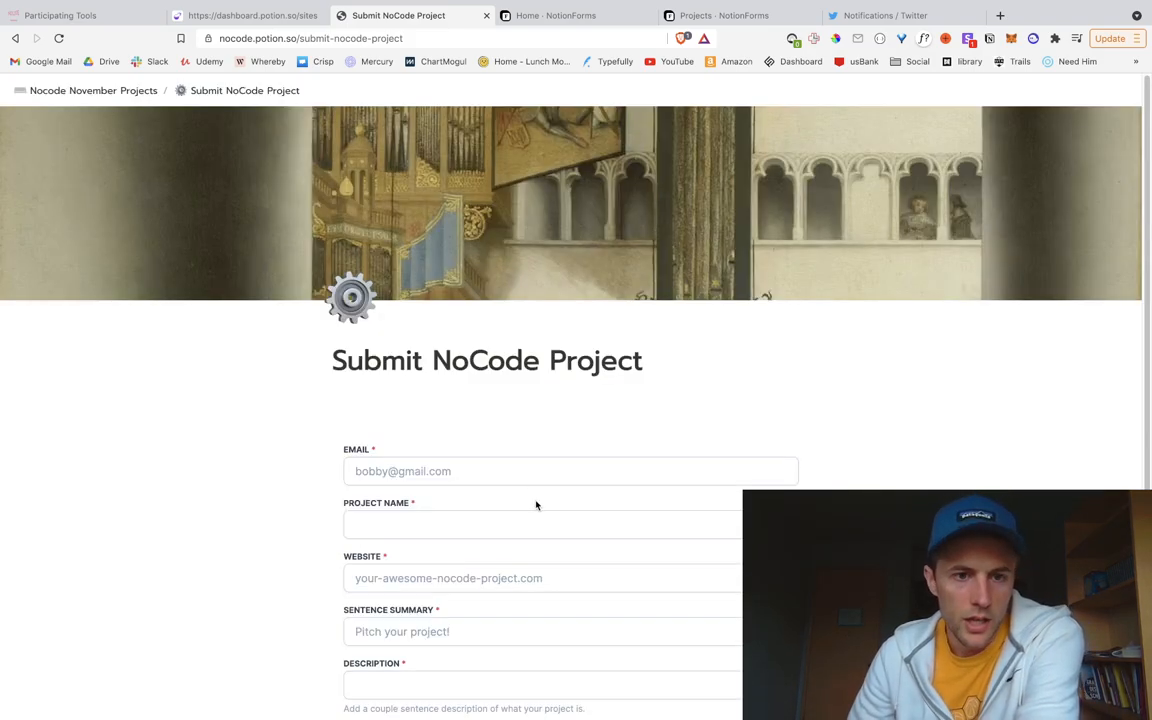
left_click(124, 90)
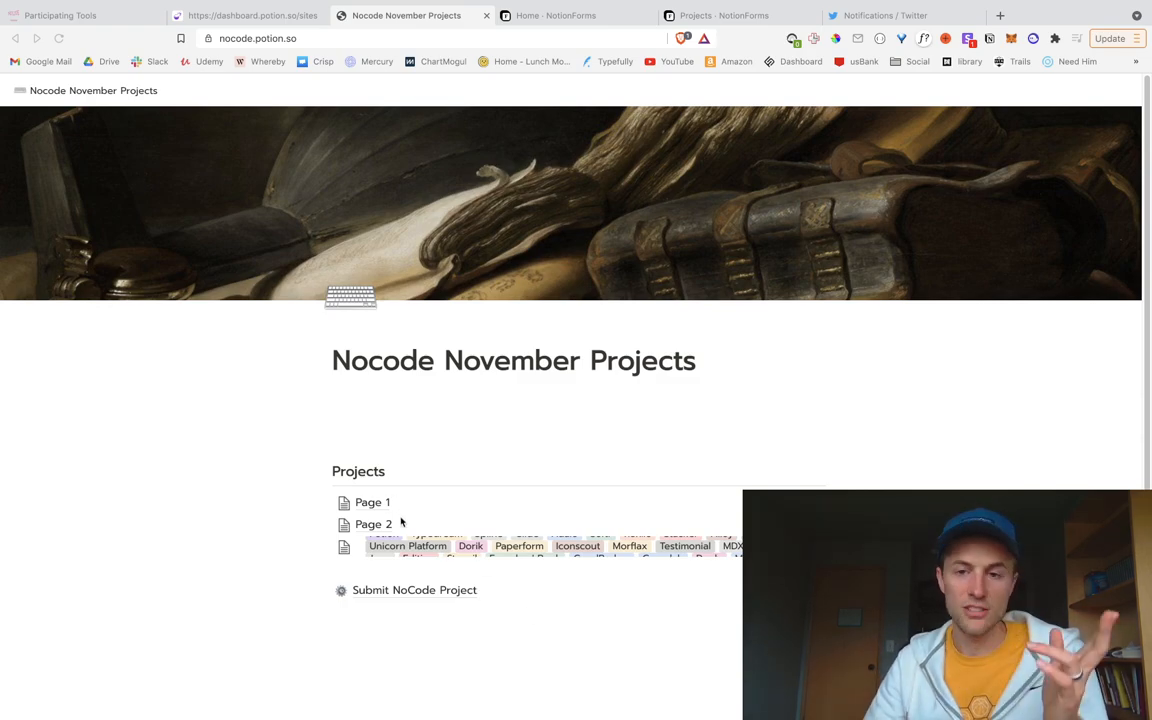
Step: Delete the Page 1 and Page 2 rows from the Projects table in Notion
key("ctrl+Left")
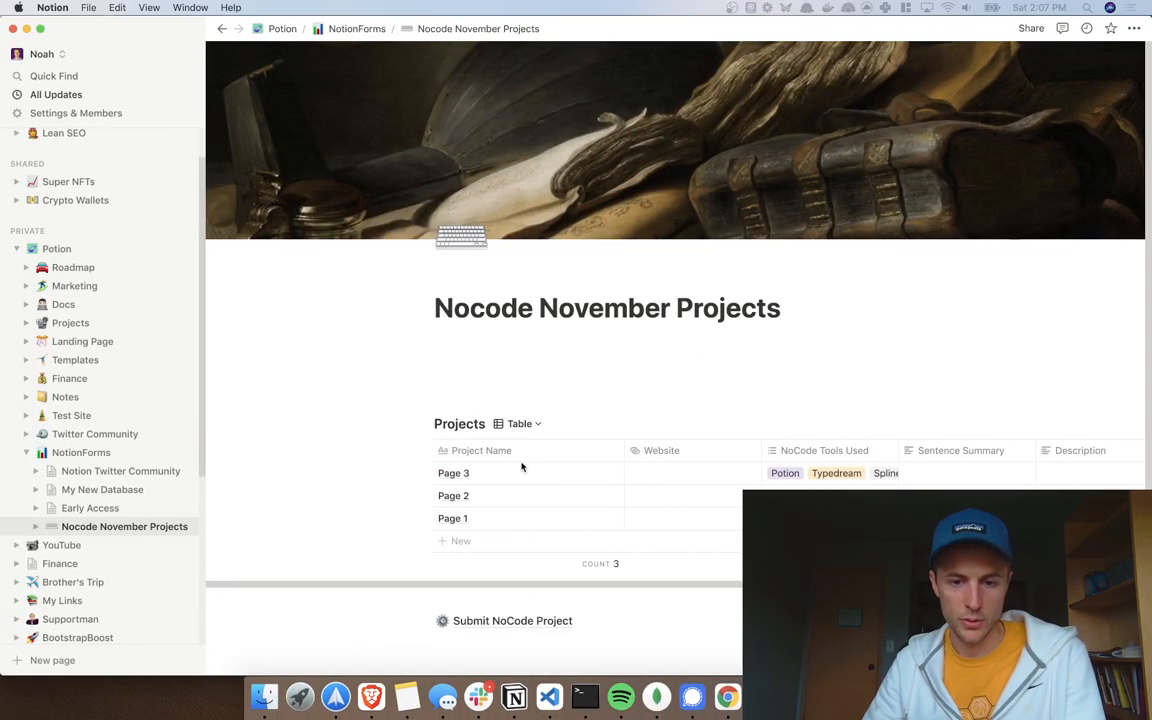
left_click(424, 518)
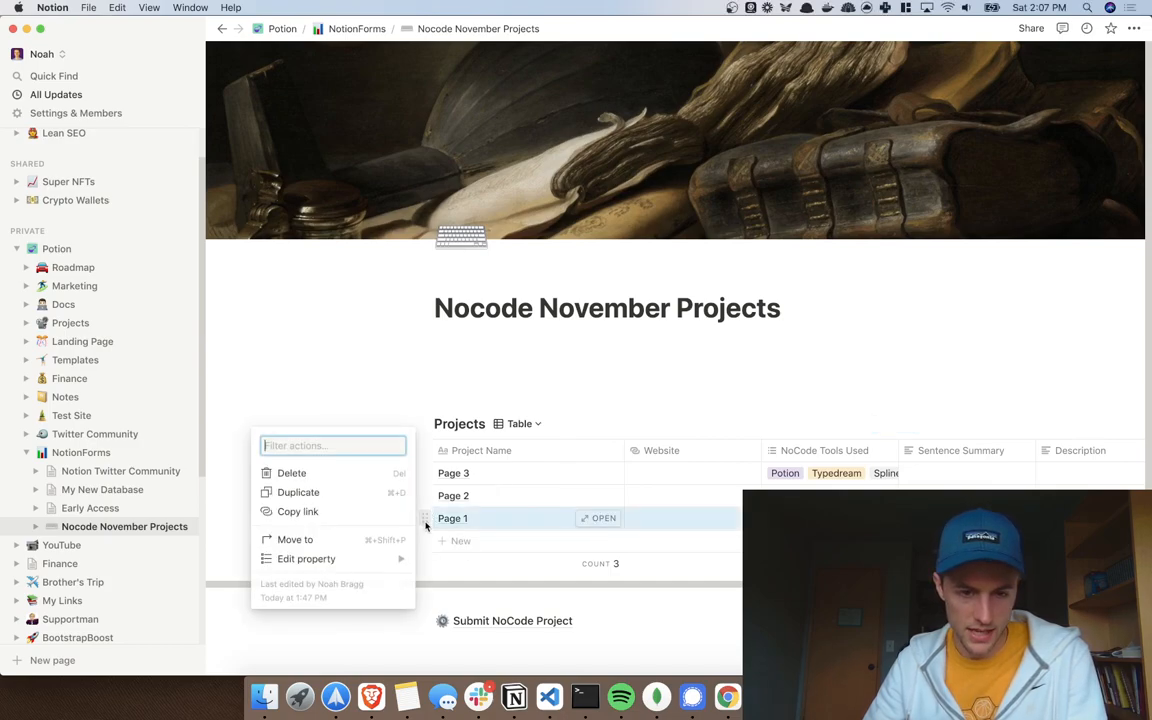
left_click(292, 474)
left_click(424, 495)
left_click(312, 451)
Step: Inspect the NoCode Tools Used tags on the Page 3 row
left_click(424, 473)
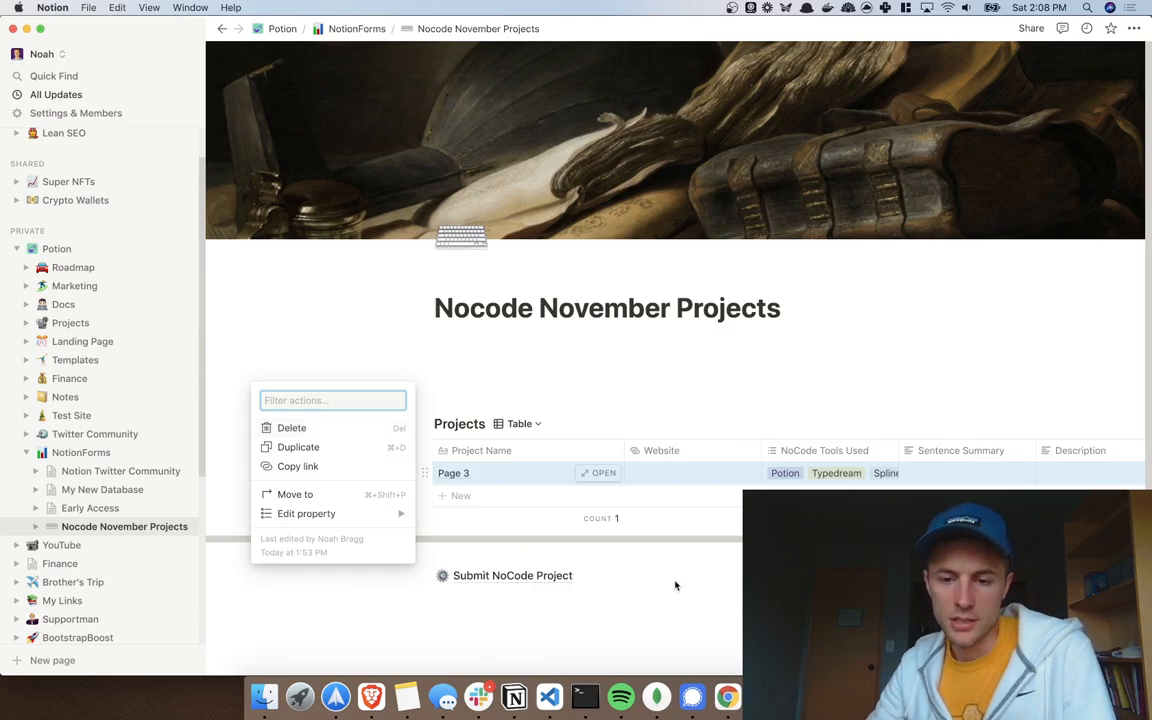
left_click(808, 477)
left_click(805, 475)
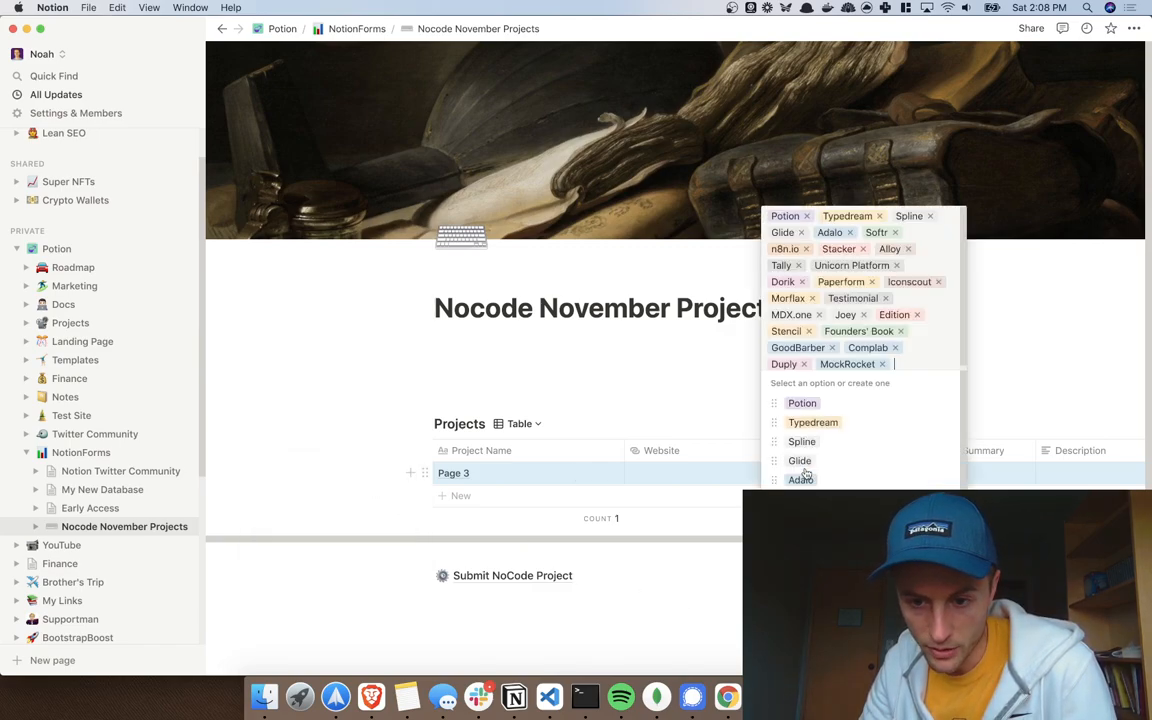
scroll(820, 430, "down", 5)
scroll(820, 421, "up", 3)
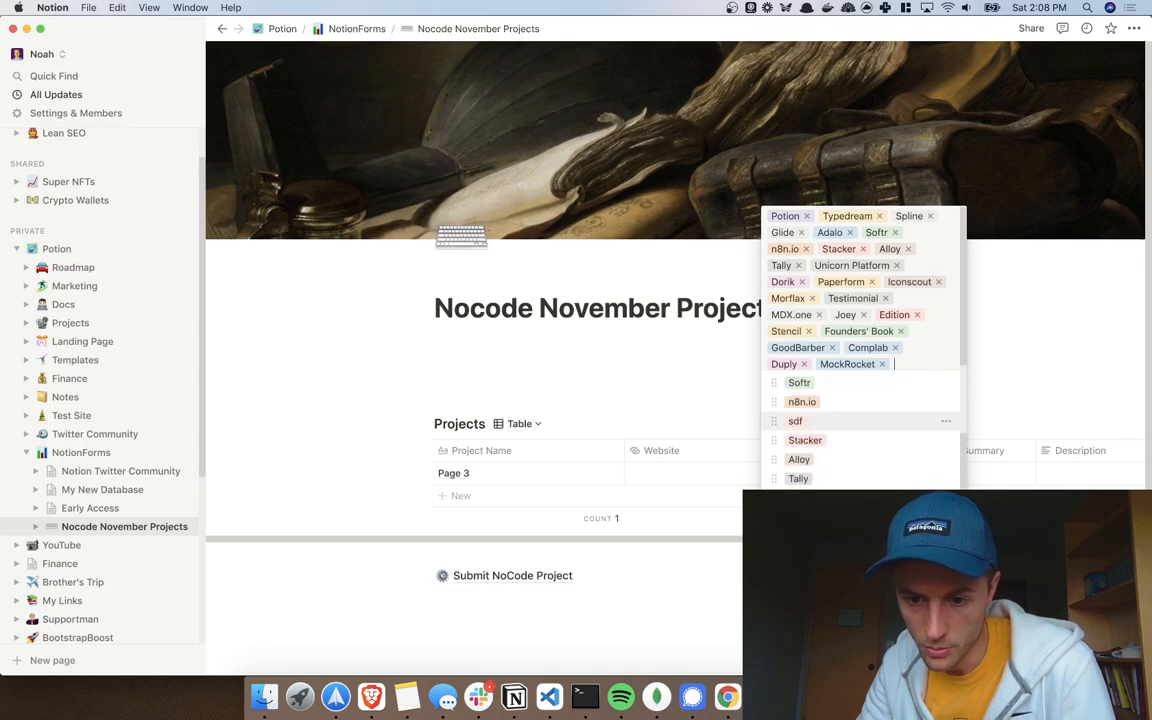
scroll(860, 430, "up", 3)
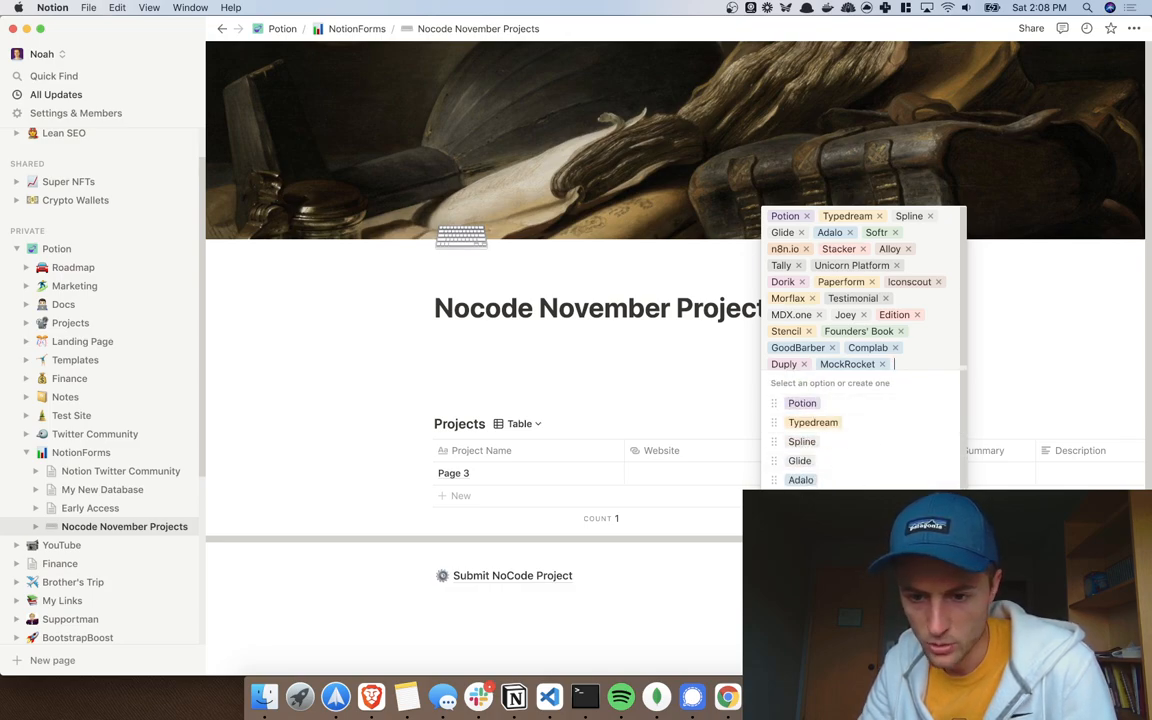
scroll(860, 430, "down", 5)
scroll(860, 430, "up", 5)
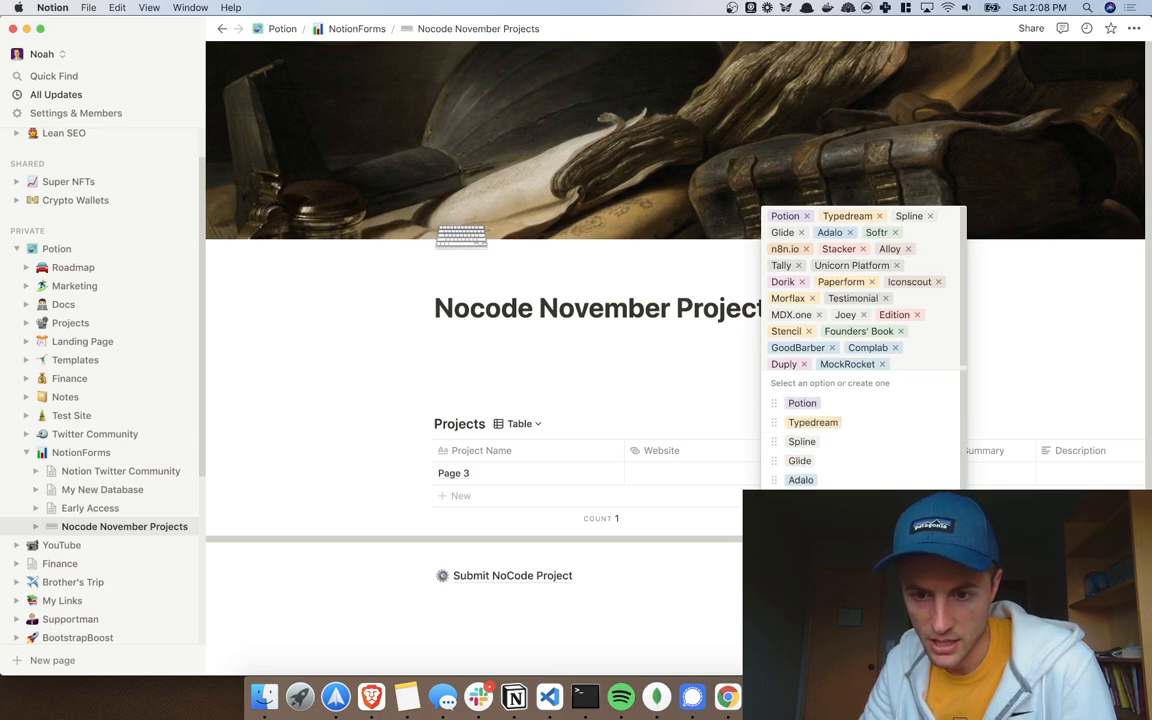
left_click(714, 368)
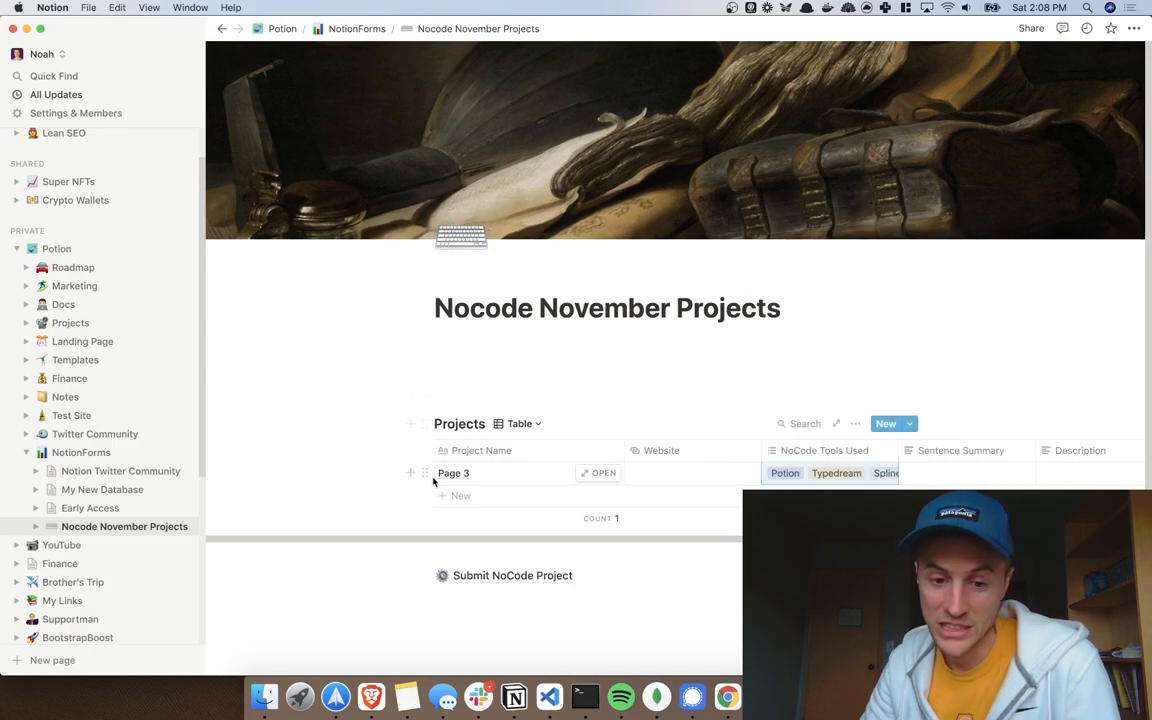
Step: Delete the Page 3 row and return to the NotionForms form page
left_click(425, 473)
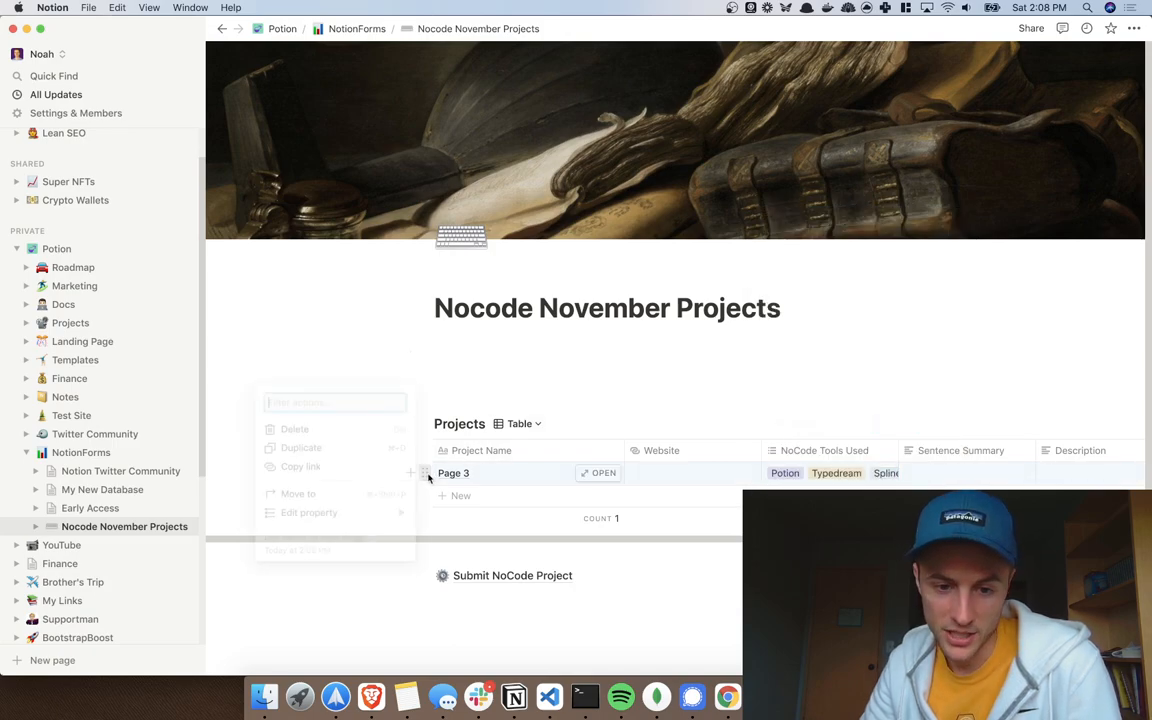
left_click(292, 428)
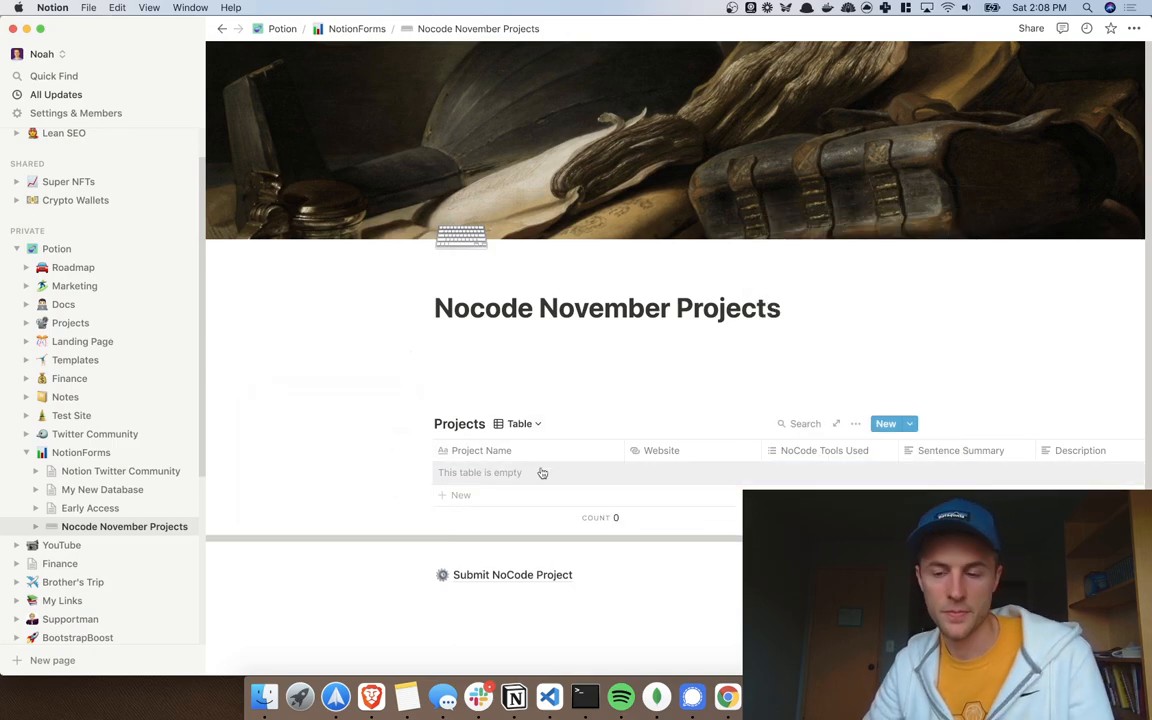
key("ctrl+Right")
left_click(585, 16)
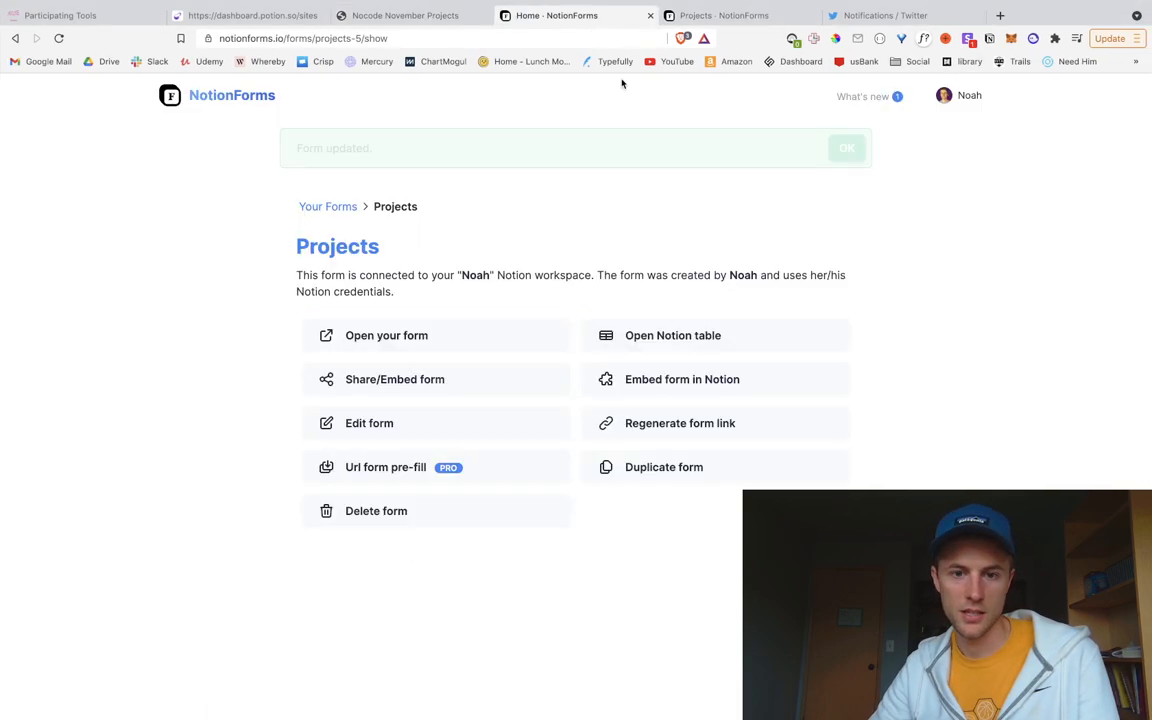
Step: In Notion's Submit NoCode Project page, drag the embed taller so the Submit button fits
left_click(400, 15)
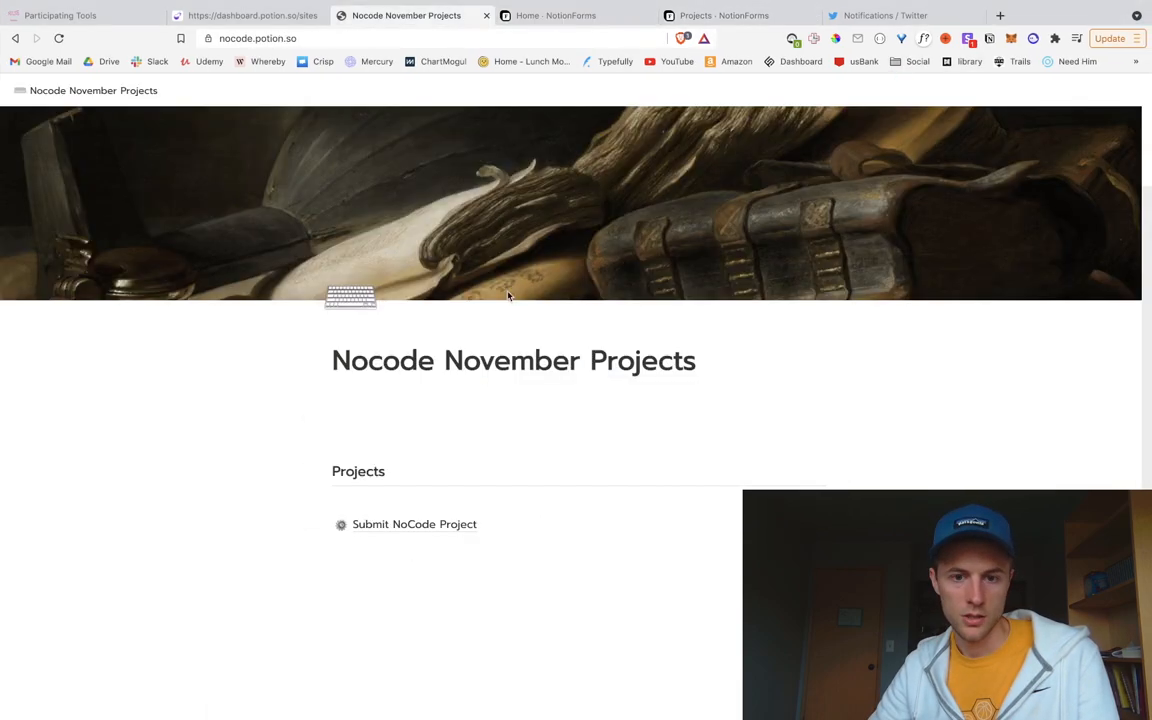
left_click(400, 530)
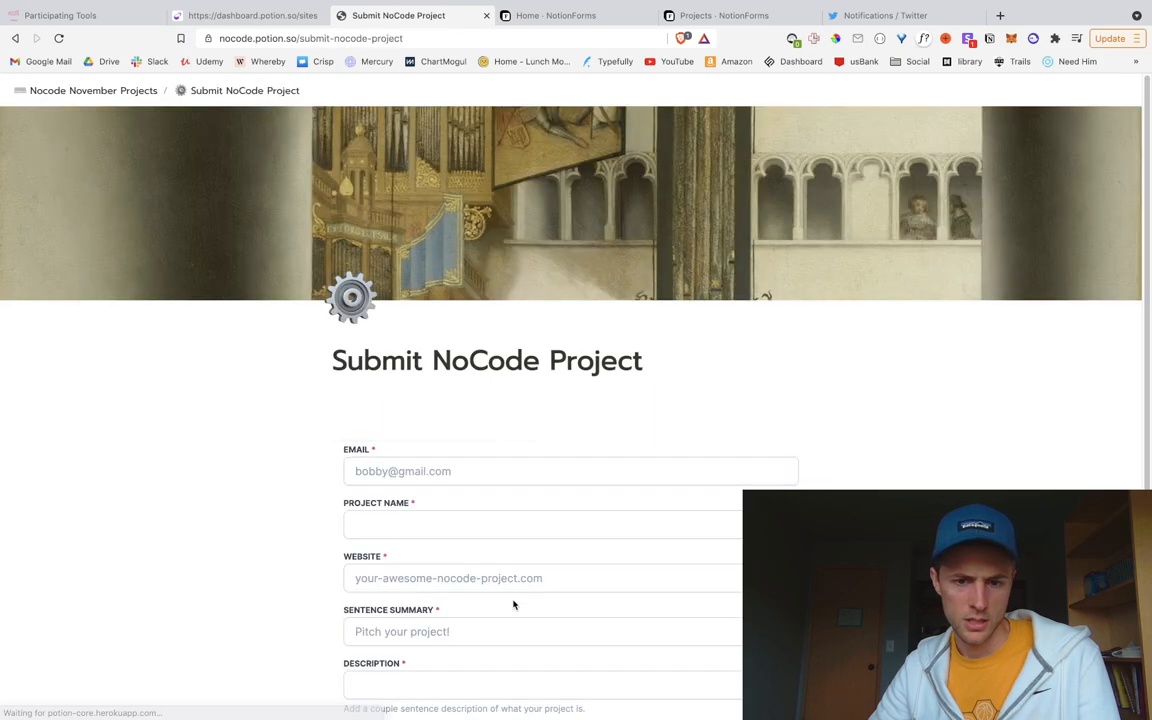
scroll(514, 604, "down", 5)
left_click(500, 500)
scroll(490, 560, "down", 5)
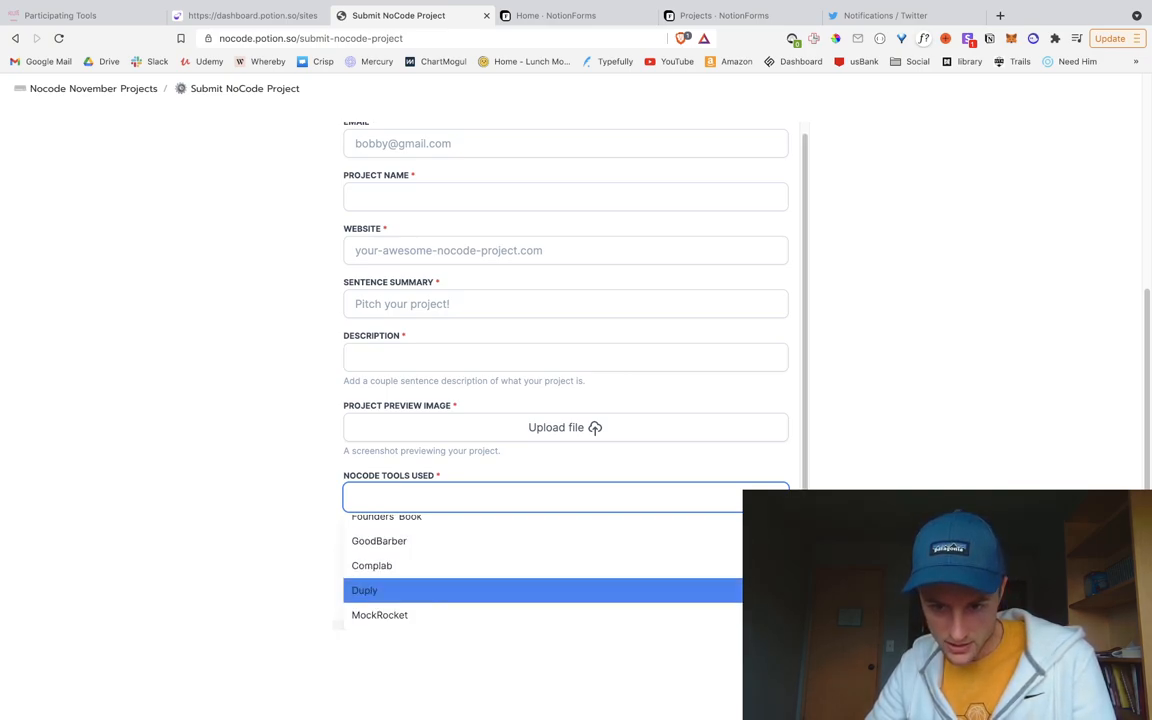
left_click(849, 445)
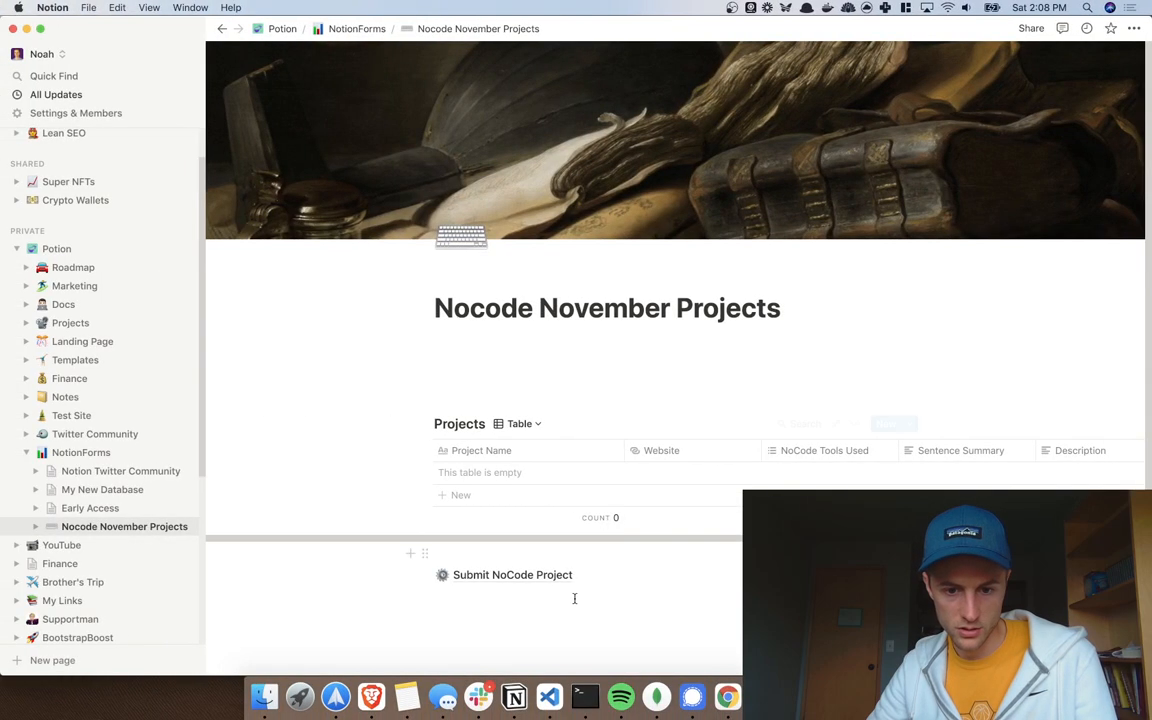
left_click(620, 576)
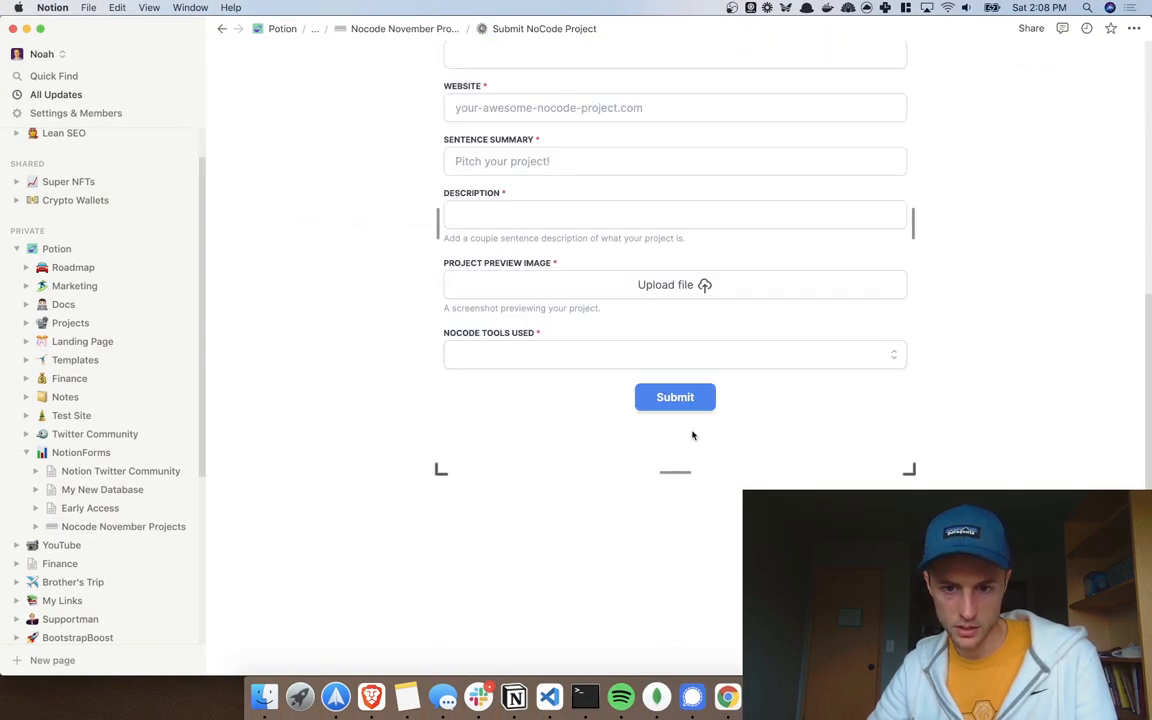
left_click_drag(675, 470, 678, 601)
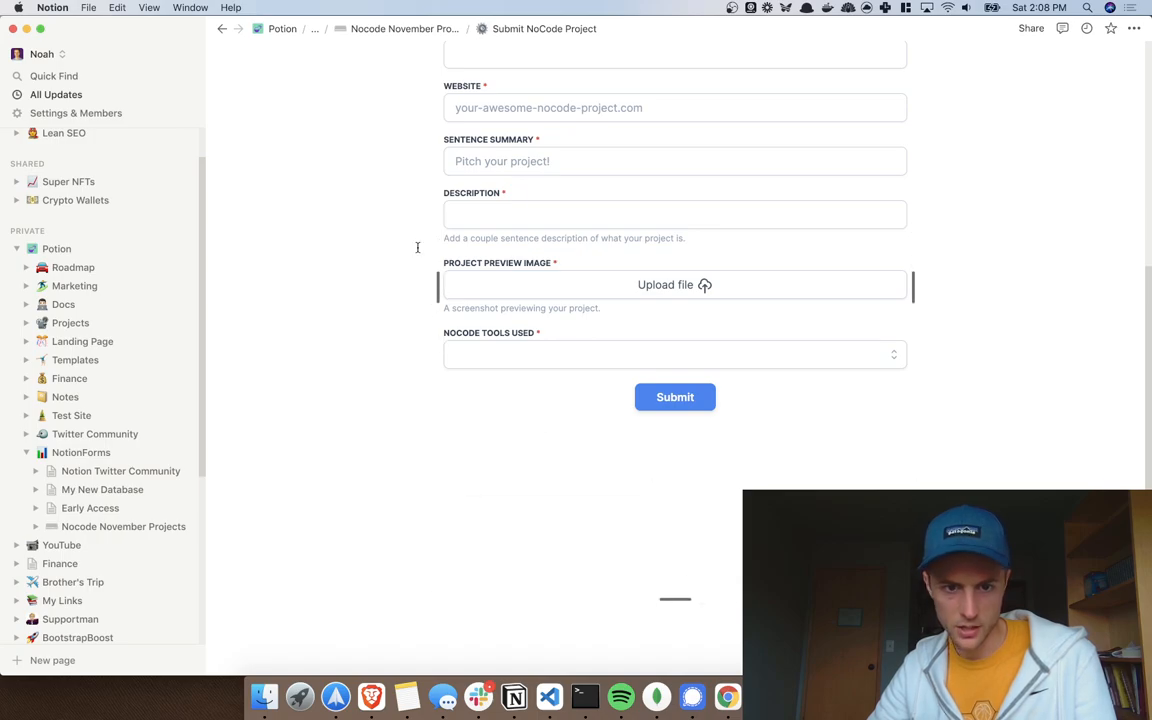
scroll(386, 290, "up", 5)
Step: Reload the live Potion form page and check its NoCode Tools Used choices
key("ctrl+Right")
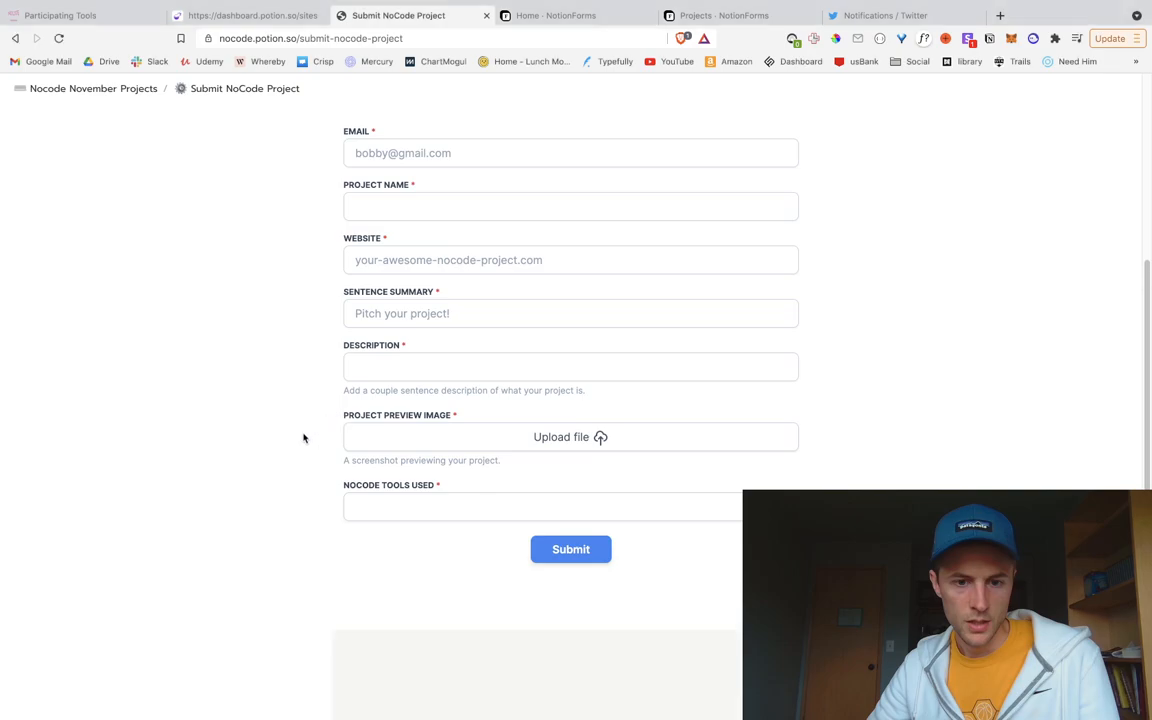
left_click(59, 38)
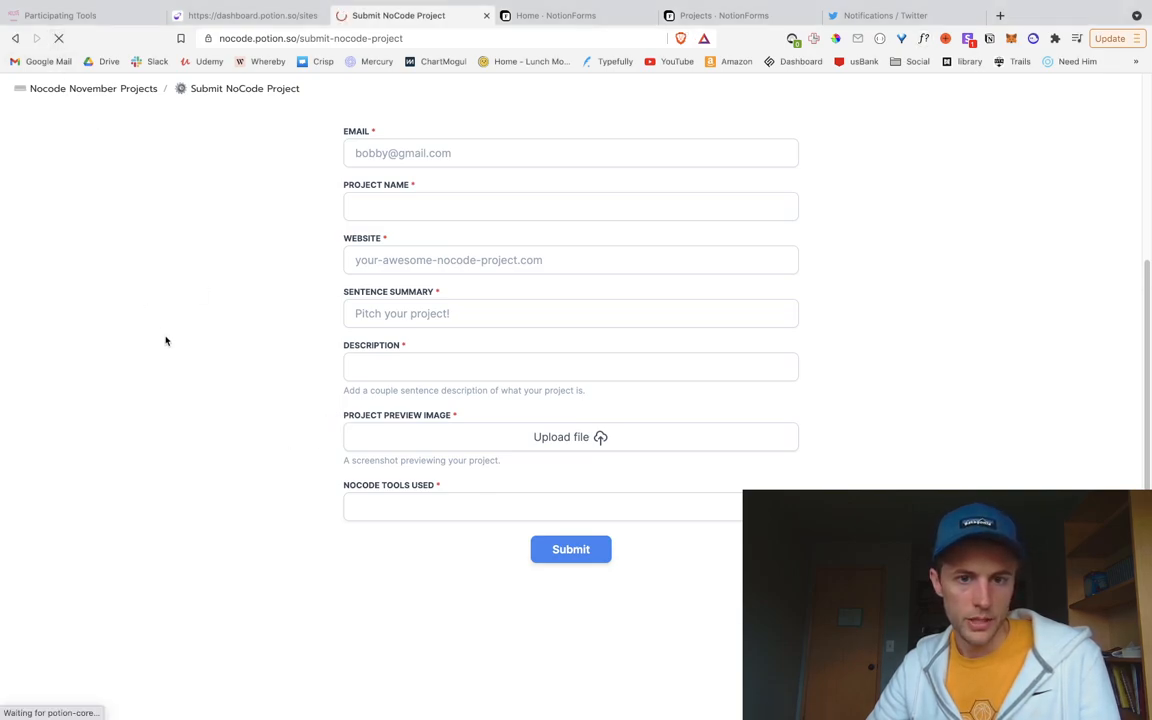
scroll(561, 530, "down", 2)
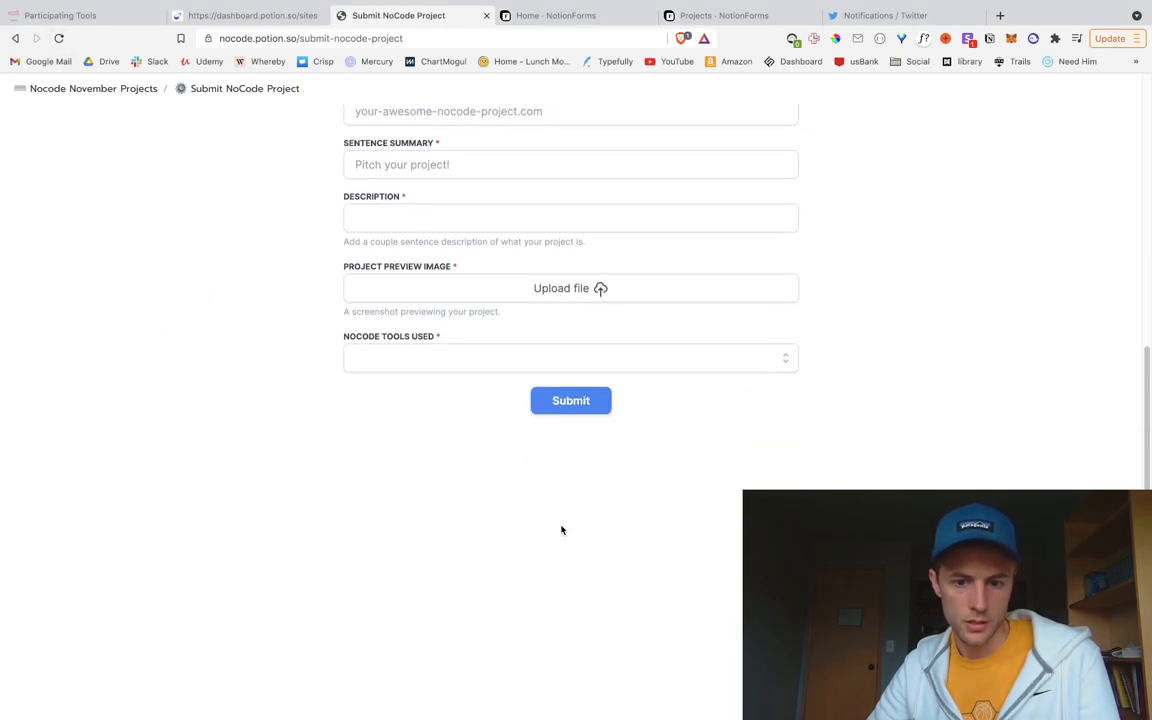
left_click(620, 364)
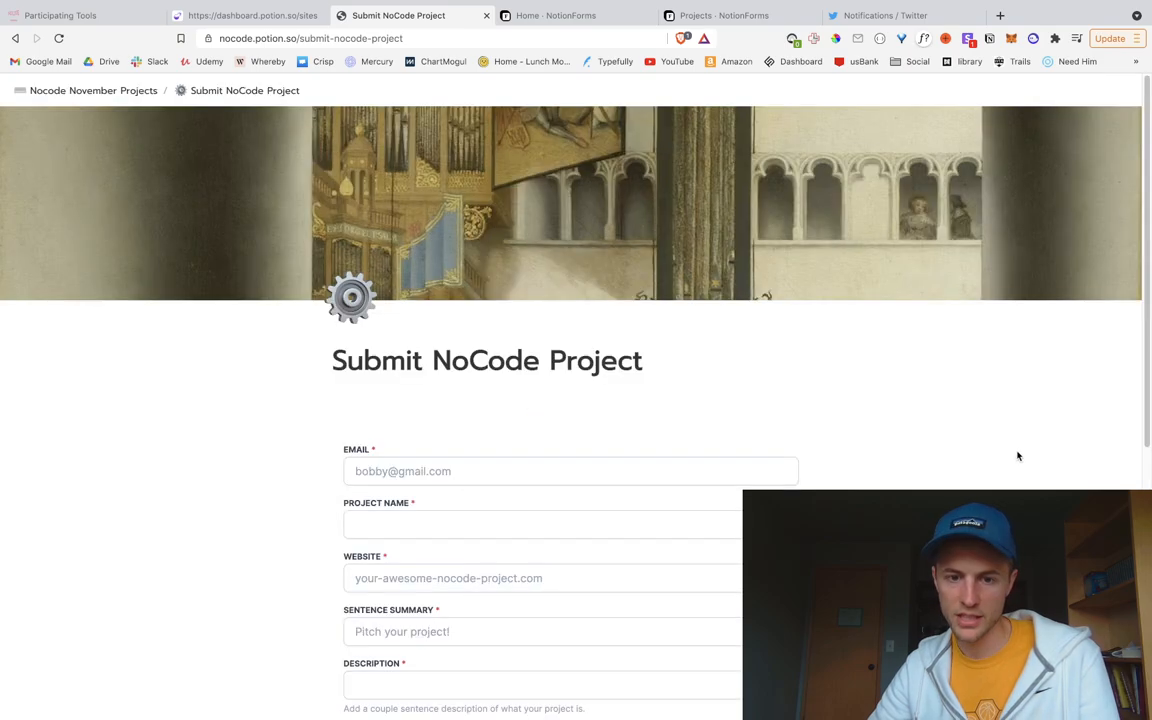
key("super+Tab")
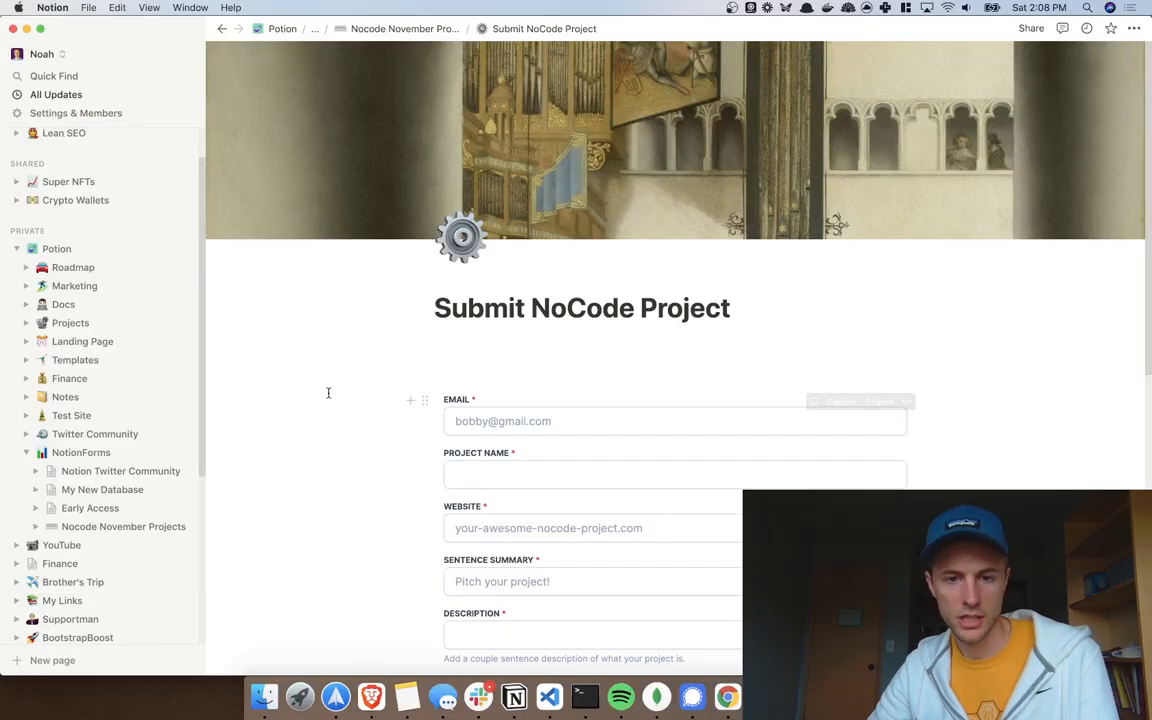
left_click(398, 28)
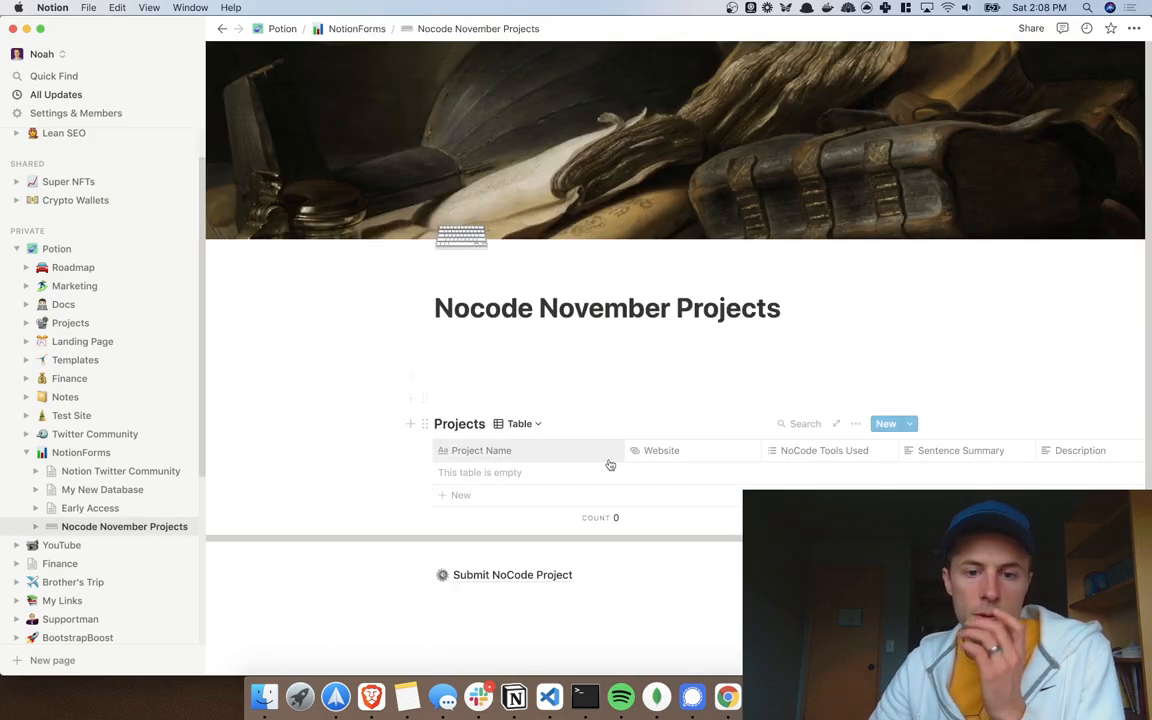
key("super+Tab")
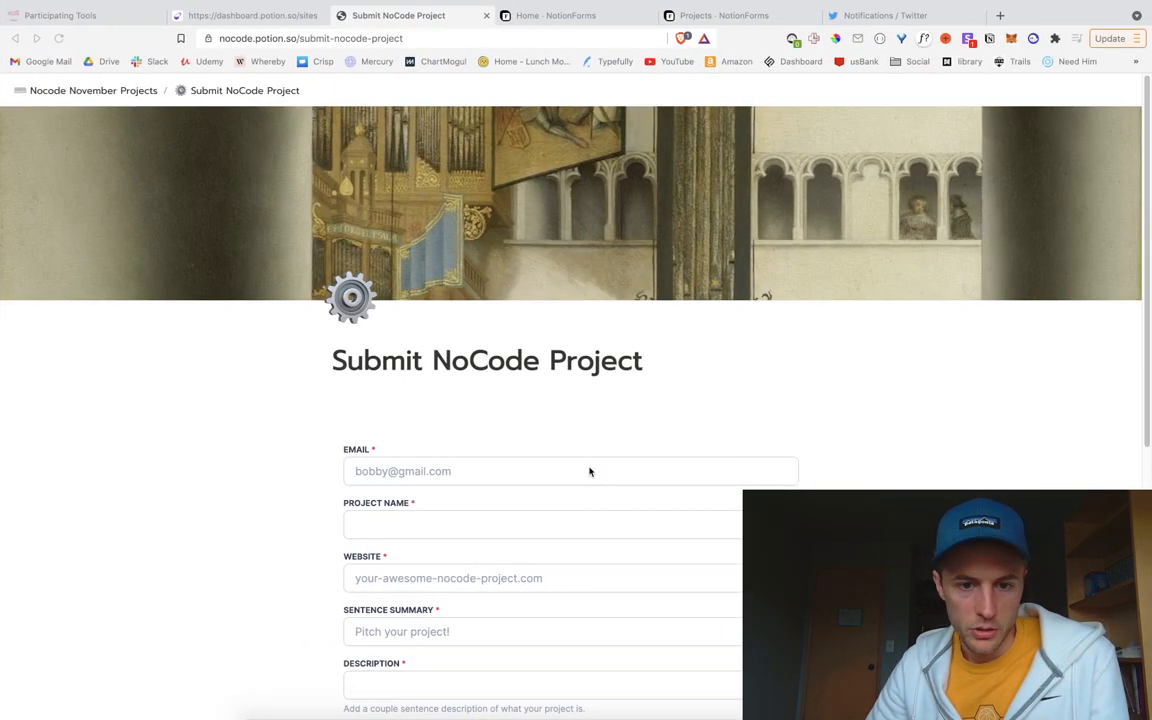
Step: Enter a test email address, project name 'My NoCode Project' and website 'nocode.poio'
left_click(590, 471)
scroll(590, 471, "down", 1)
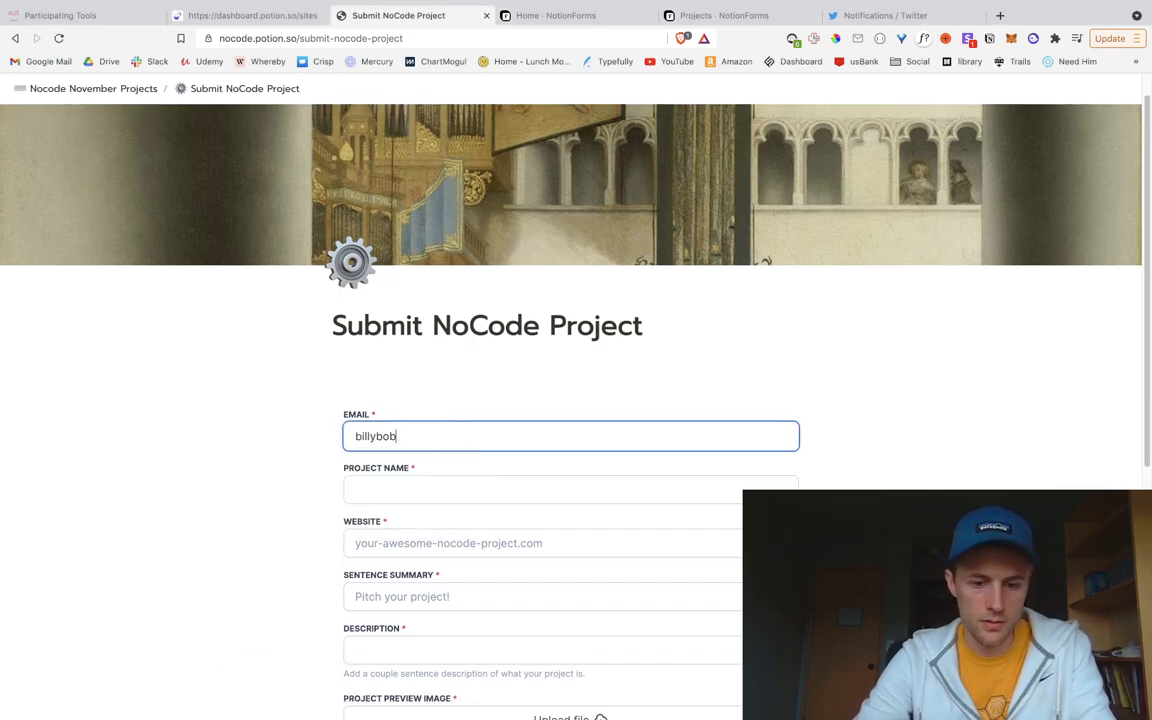
key("Tab")
scroll(570, 400, "down", 2)
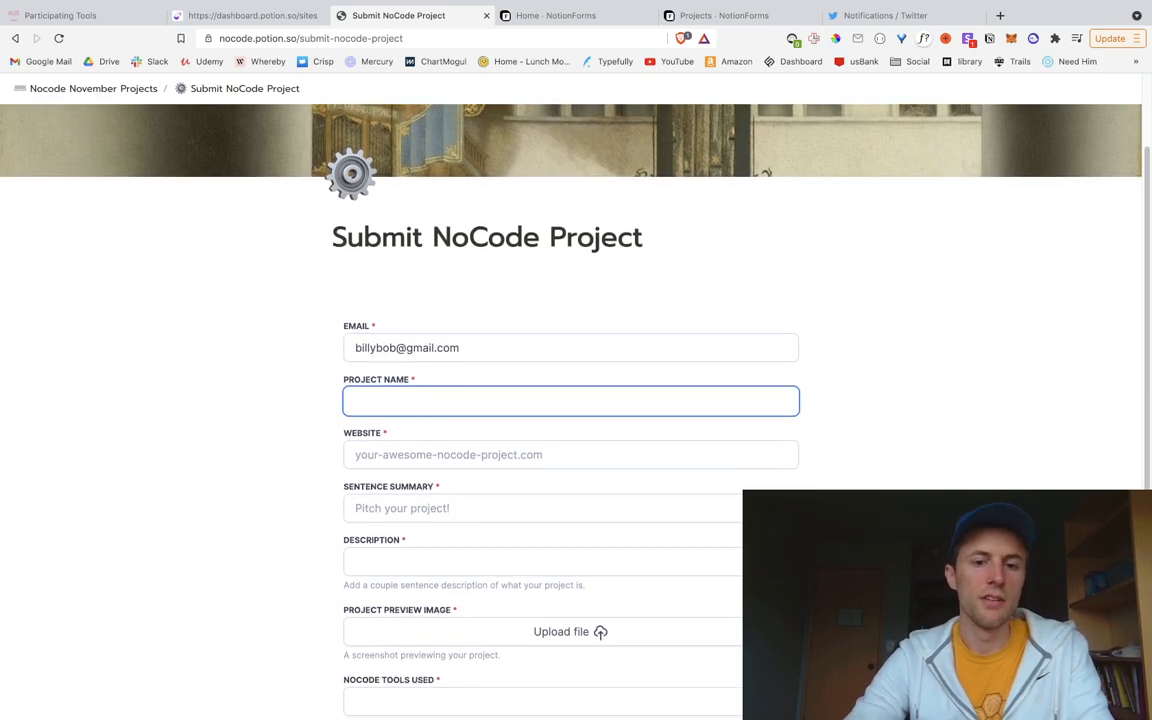
type("My ")
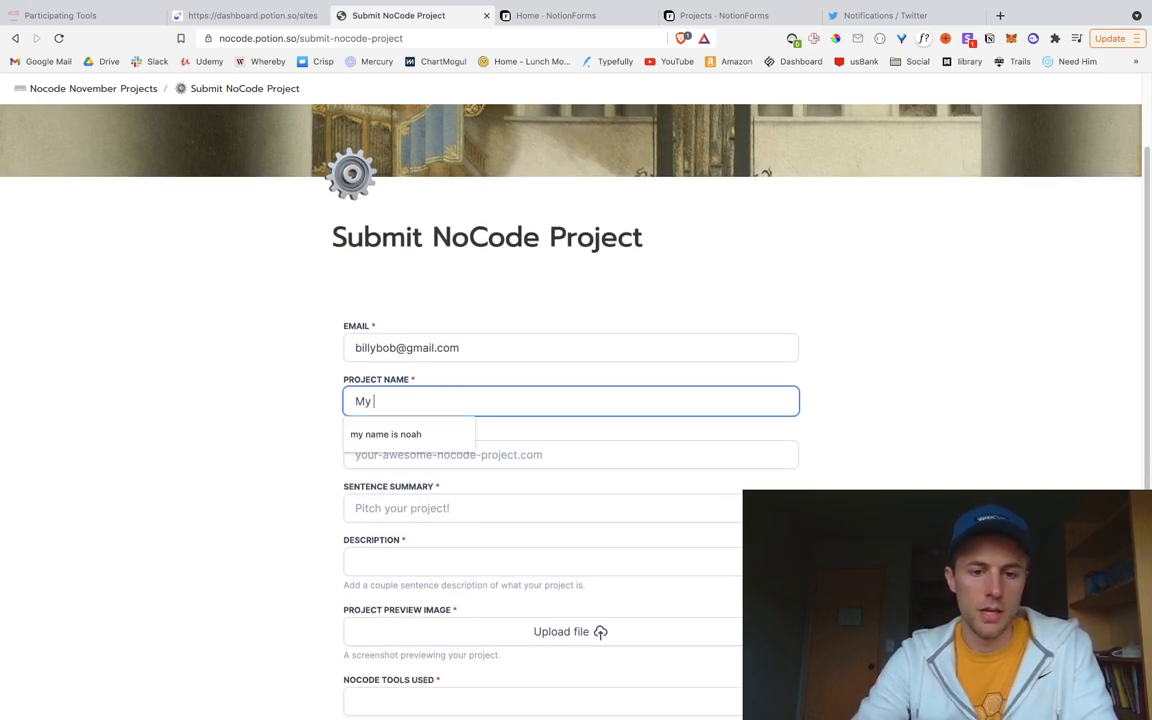
type("NoCode Project")
key("Tab")
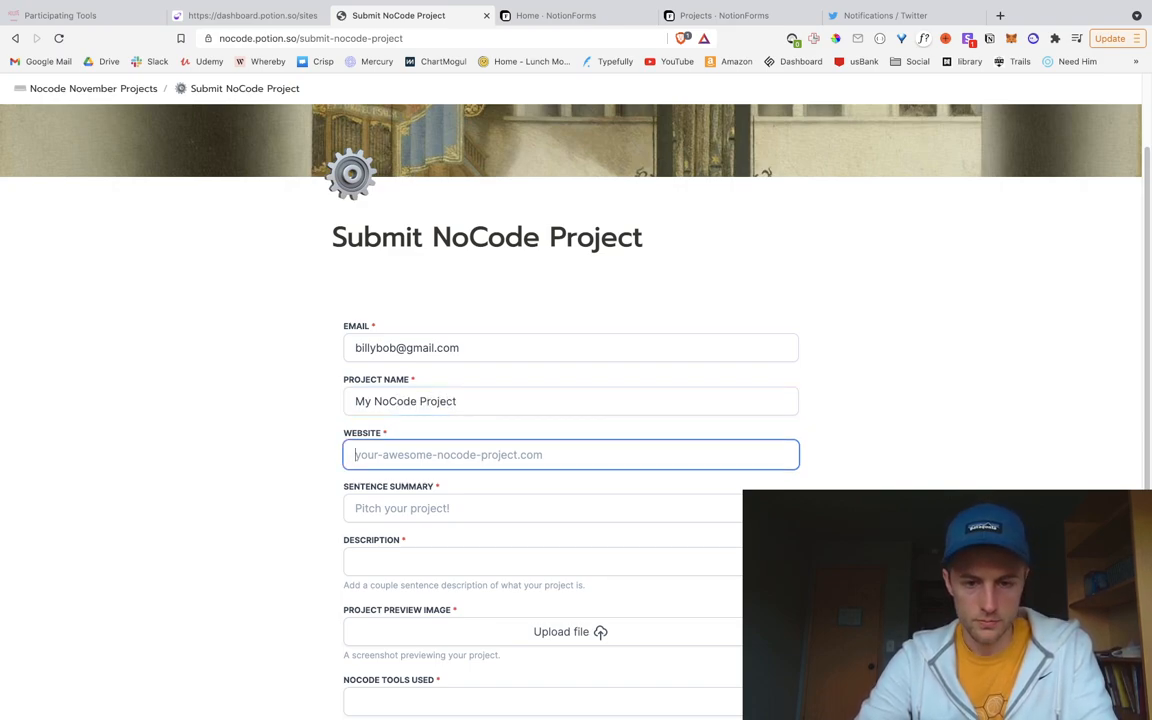
type("n")
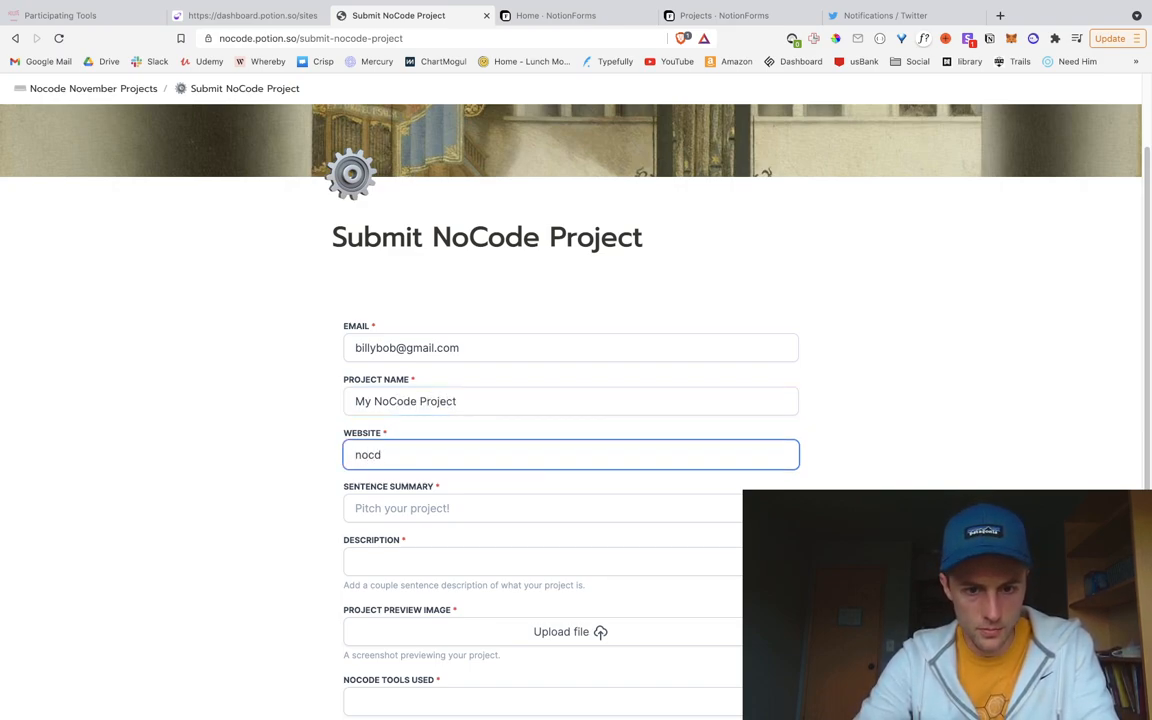
type("ocode.poion.so")
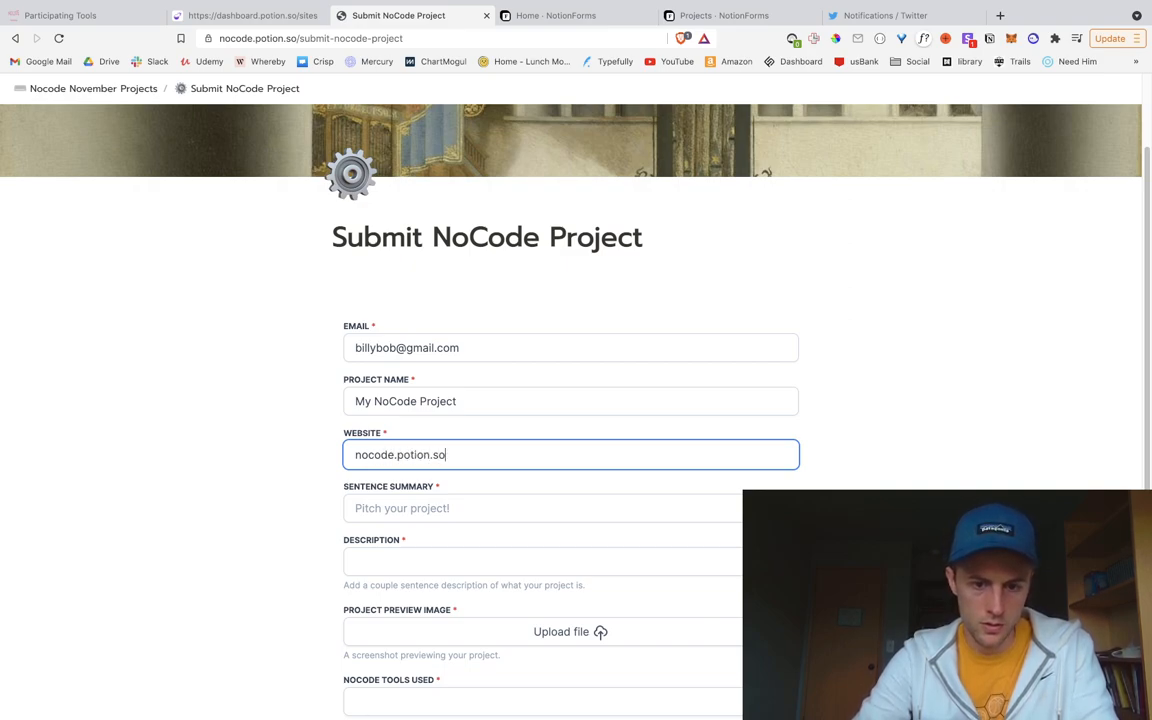
key("super+Left")
type("https:/")
key("super+BackSpace")
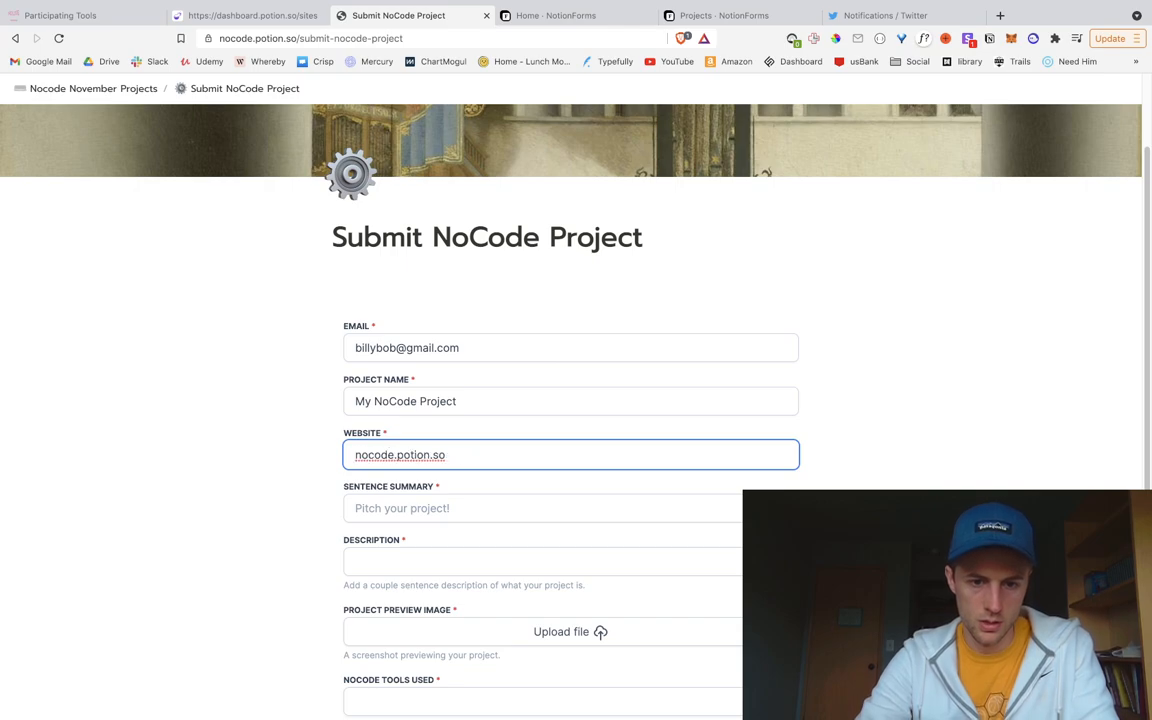
Step: Fill the summary 'The First Project' and a short description, then open the preview image file picker
key("Tab")
scroll(507, 481, "down", 2)
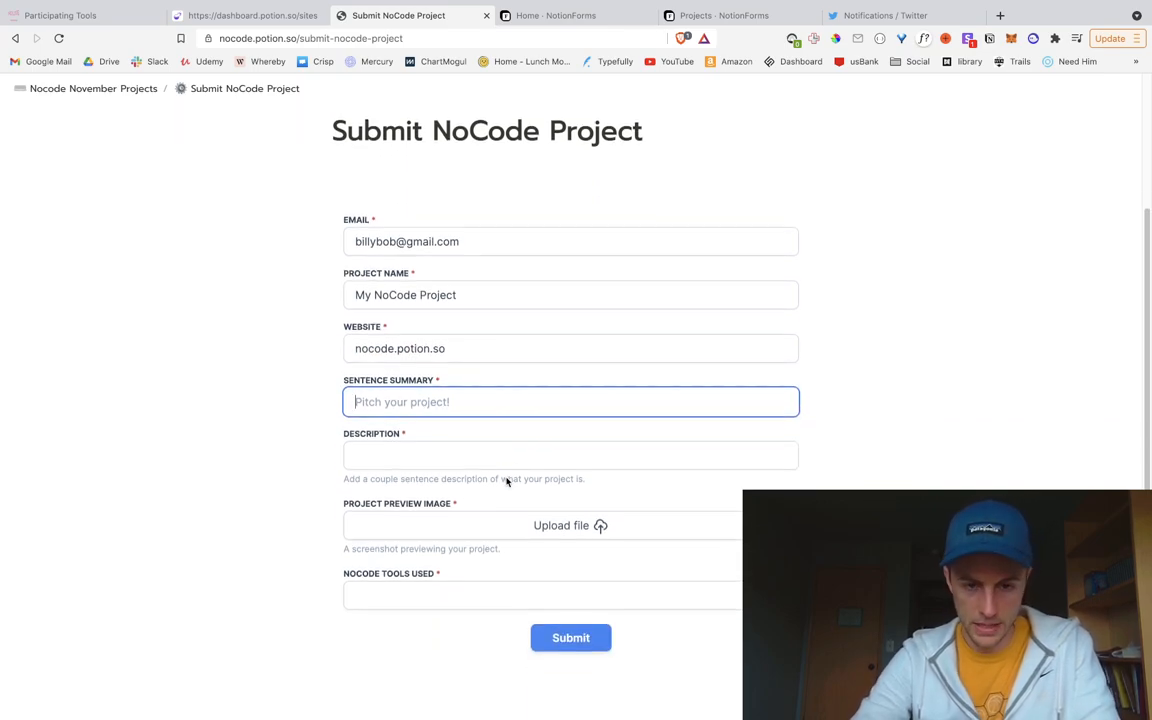
type("The ")
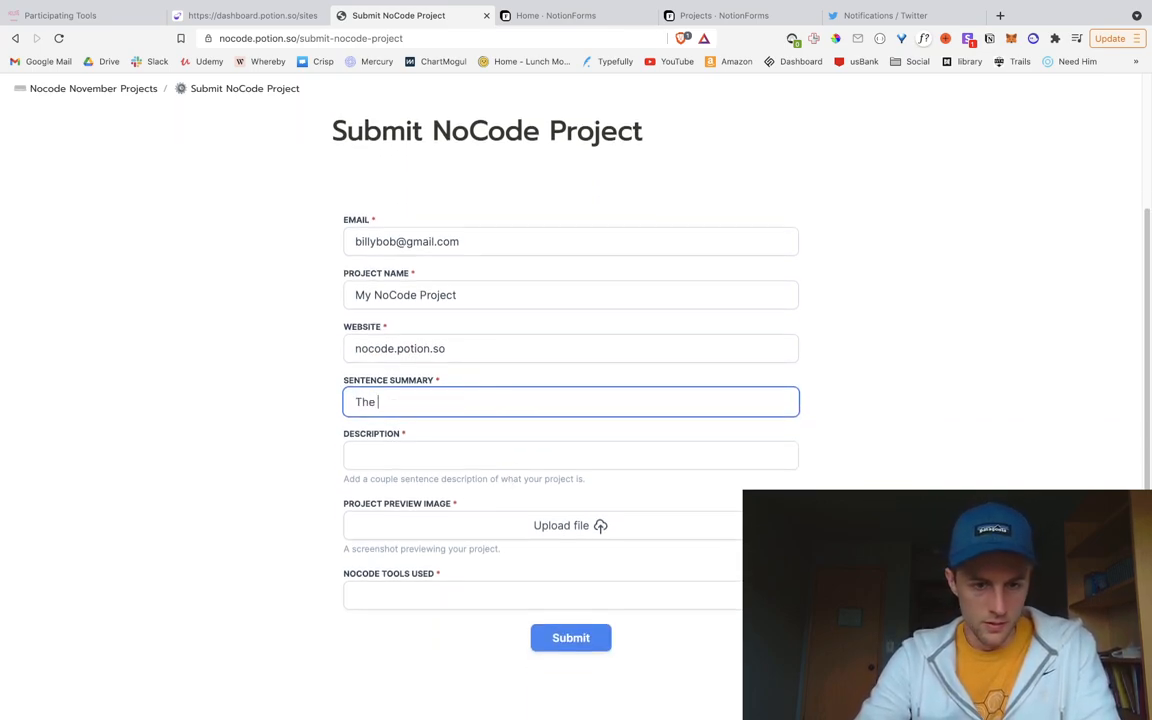
type("First Project")
key("Tab")
type("The best project you have ever ")
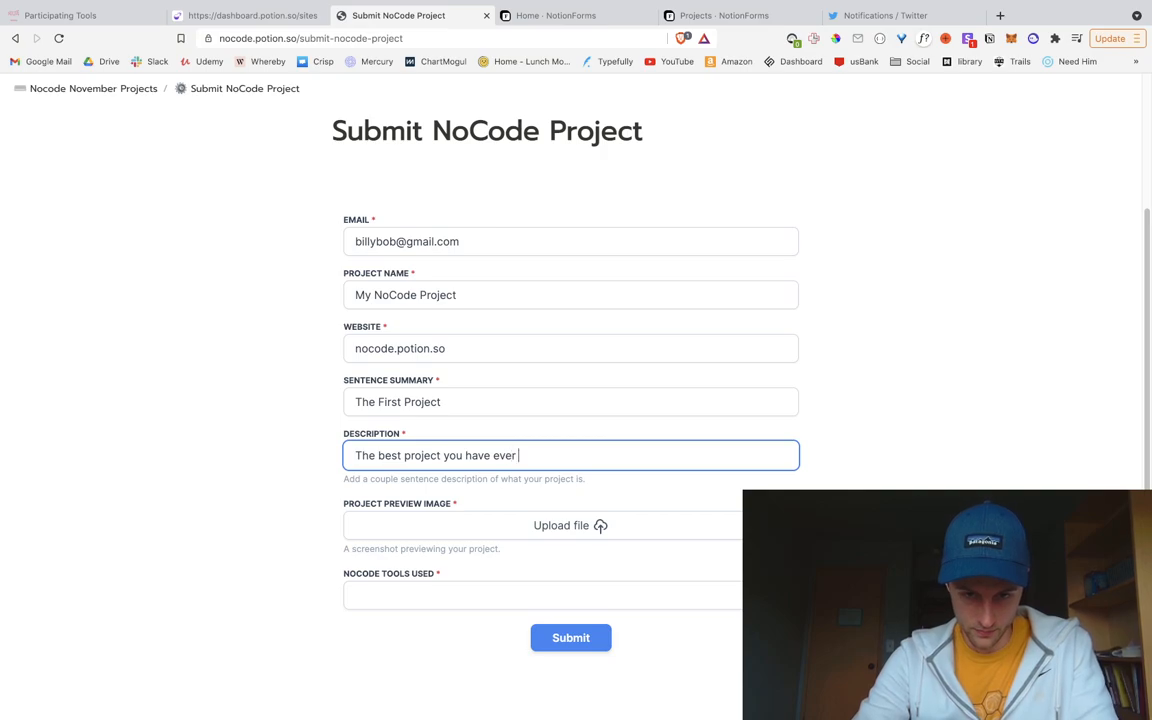
type("seen. RE")
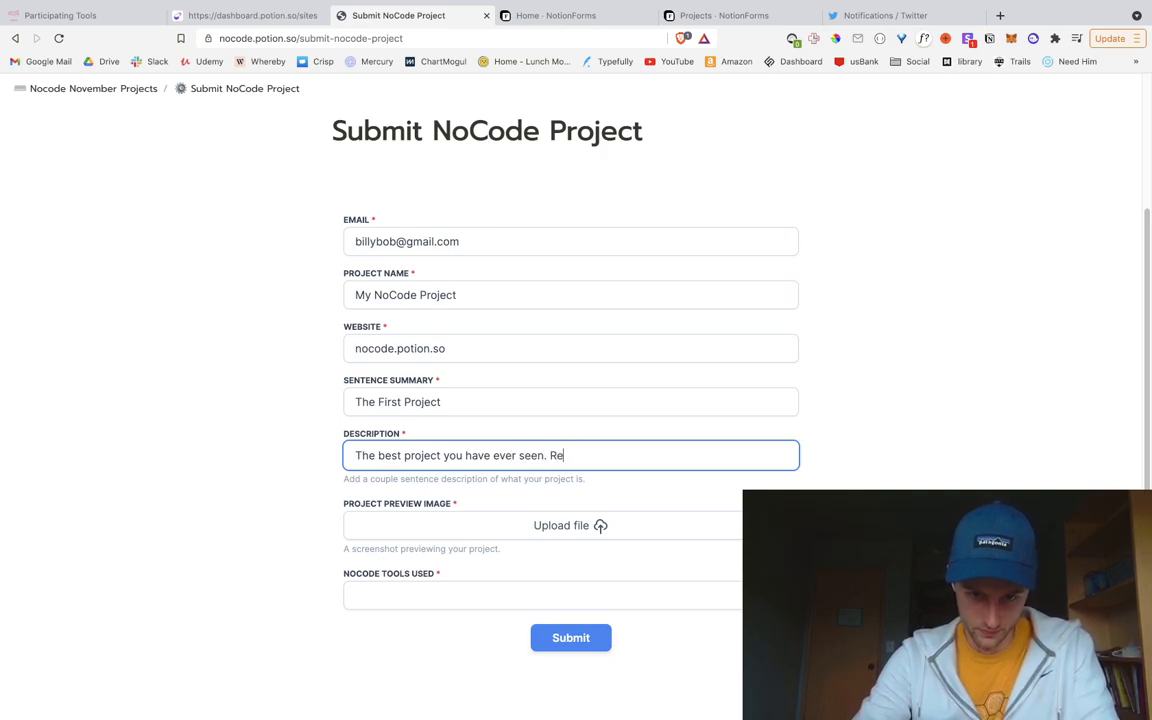
key("Tab")
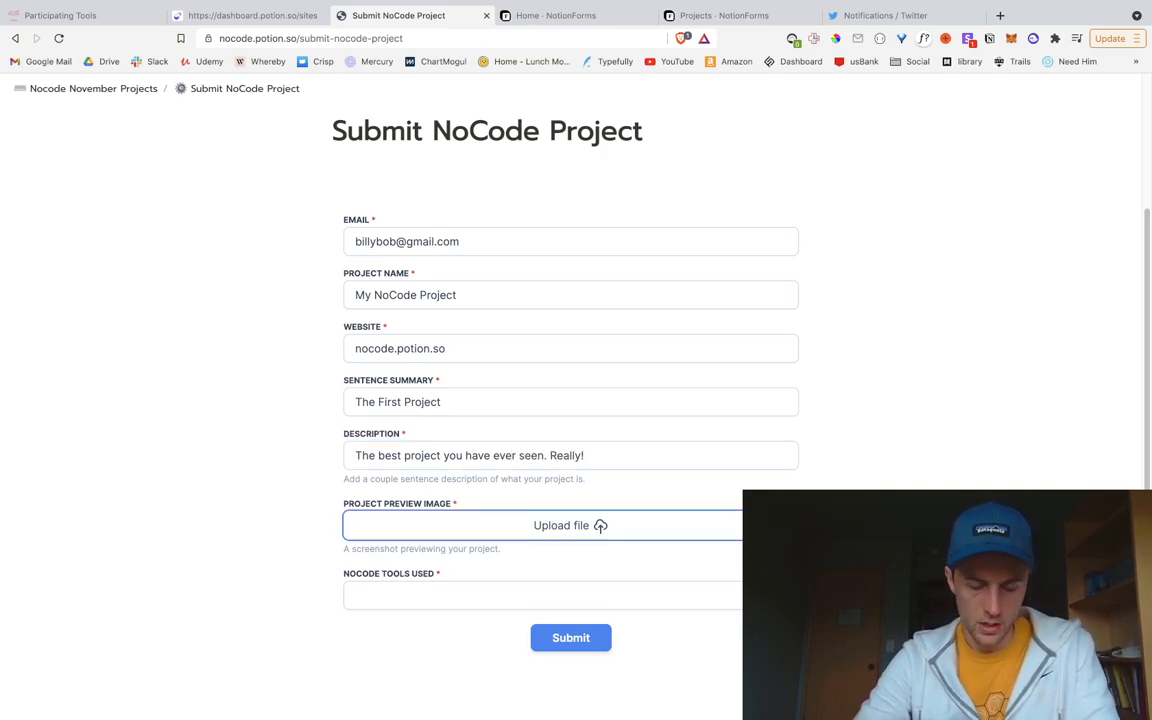
key("Return")
scroll(505, 367, "down", 2)
scroll(505, 367, "up", 2)
left_click(527, 363)
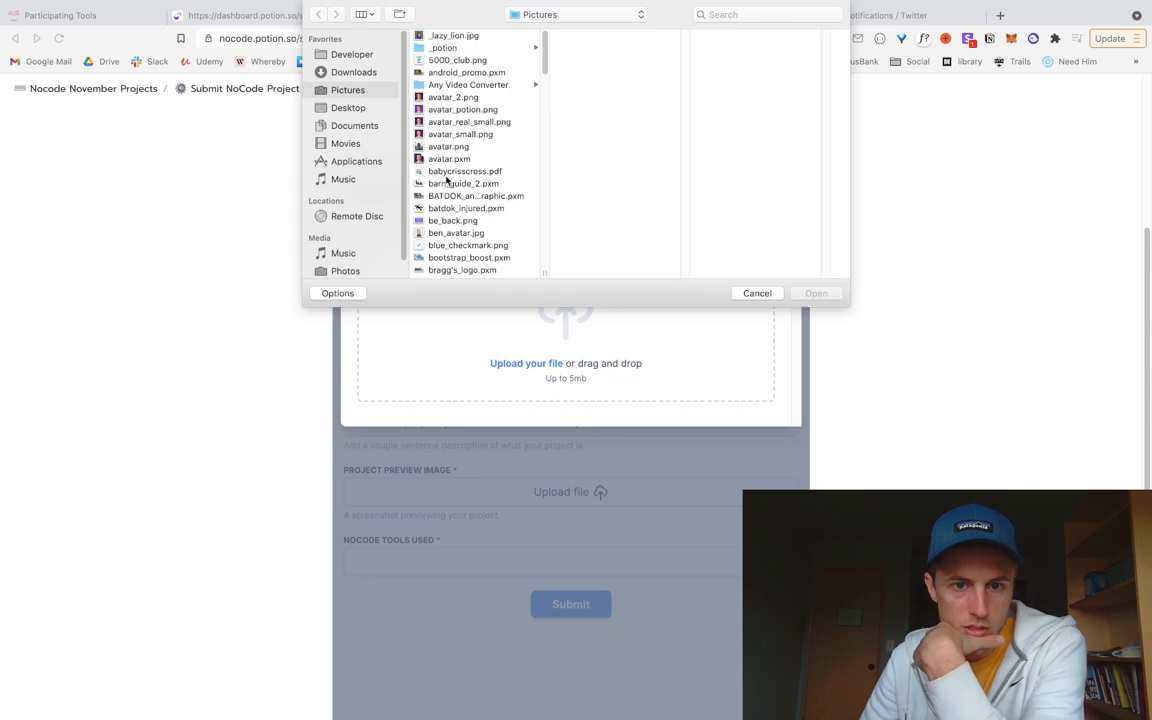
Step: Attach ben_avatar.jpg as the preview image
scroll(455, 205, "down", 2)
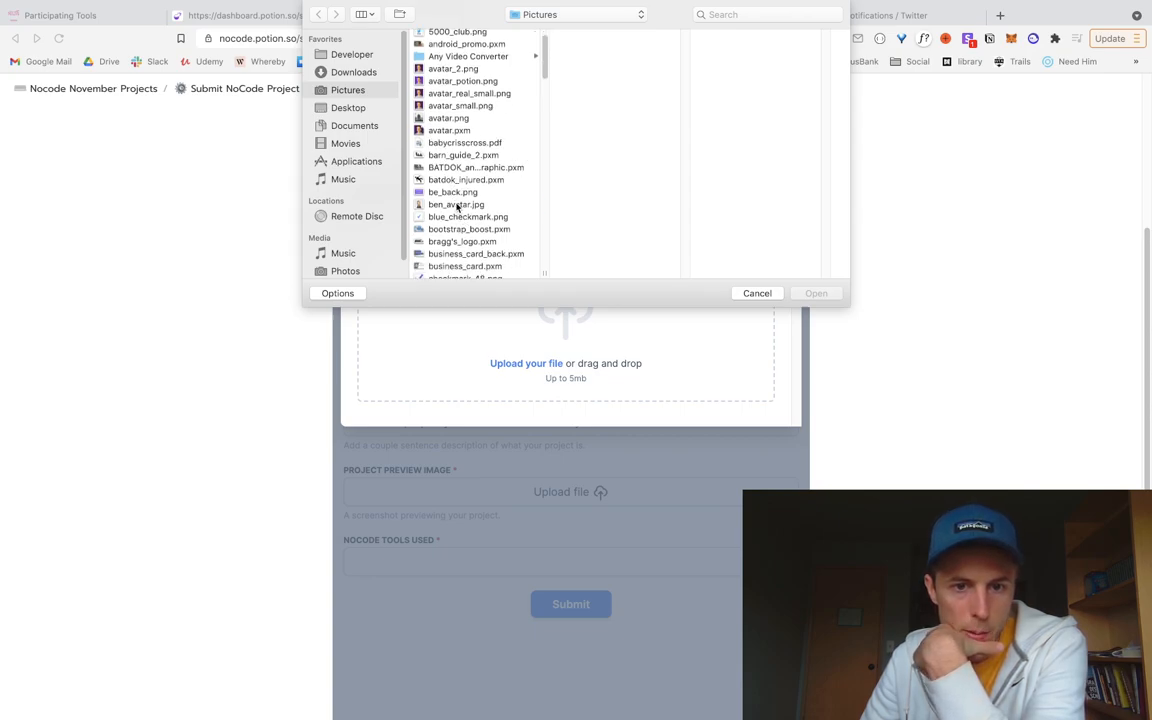
double_click(456, 205)
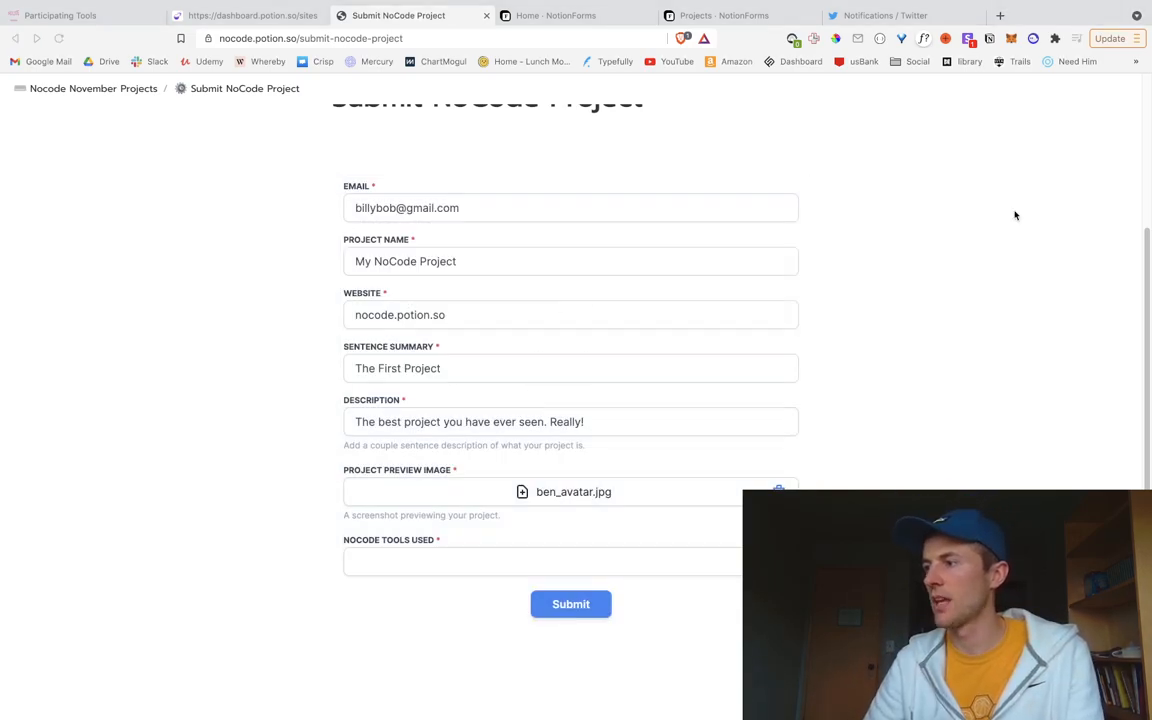
scroll(500, 530, "down", 1)
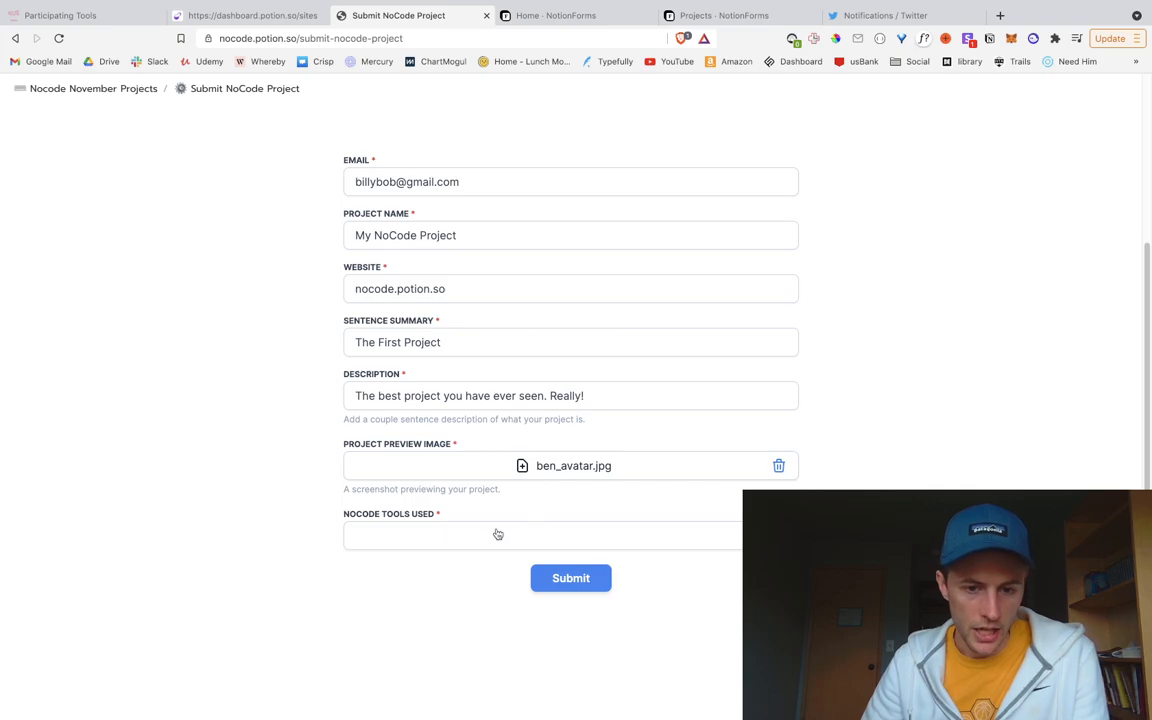
Step: Choose Potion and Spline as Nocode Tools Used and submit the form
left_click(497, 534)
left_click(437, 558)
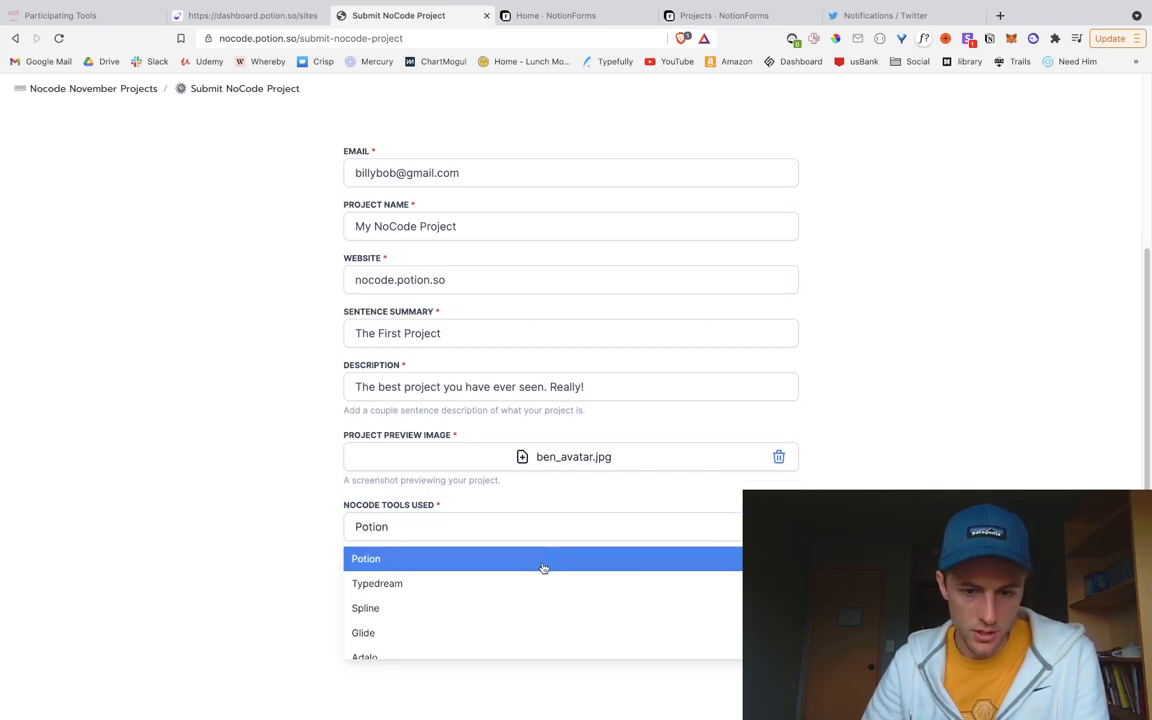
left_click(497, 608)
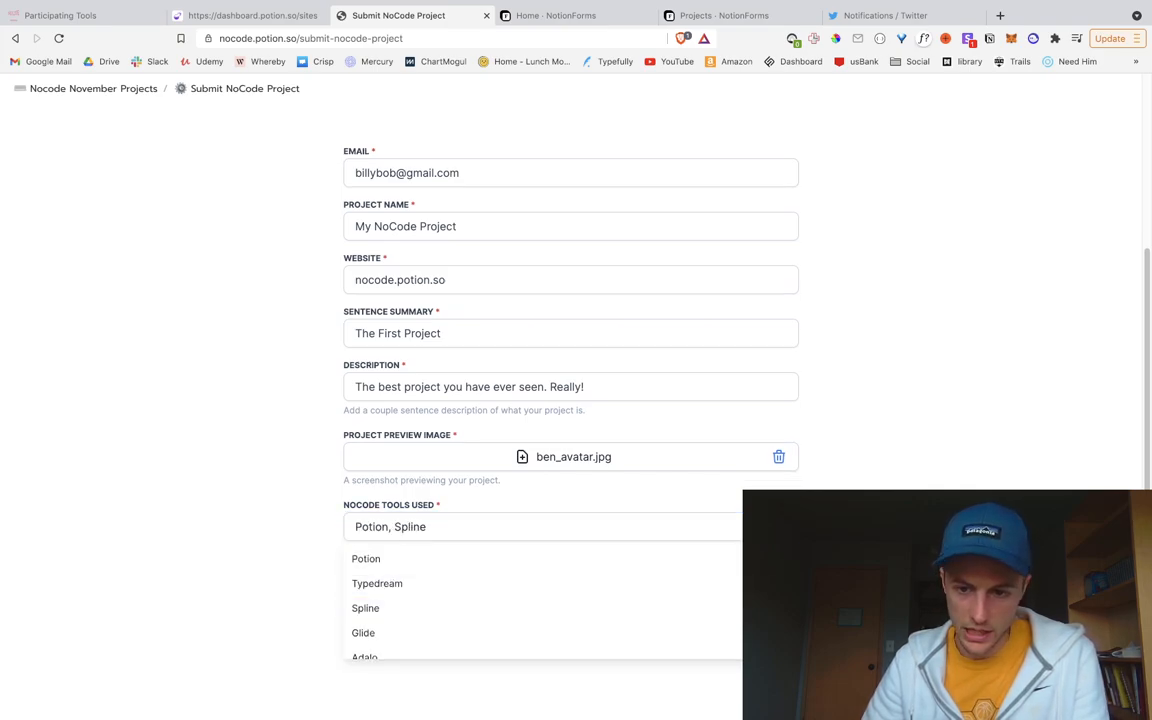
key("Escape")
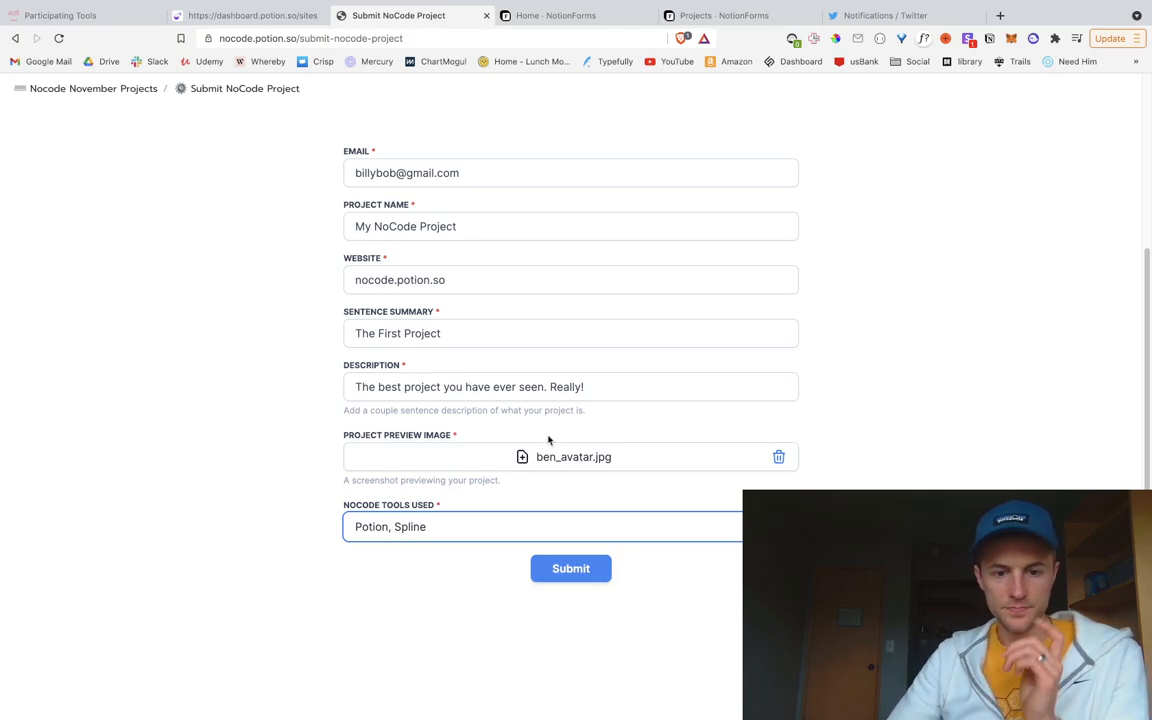
left_click(589, 590)
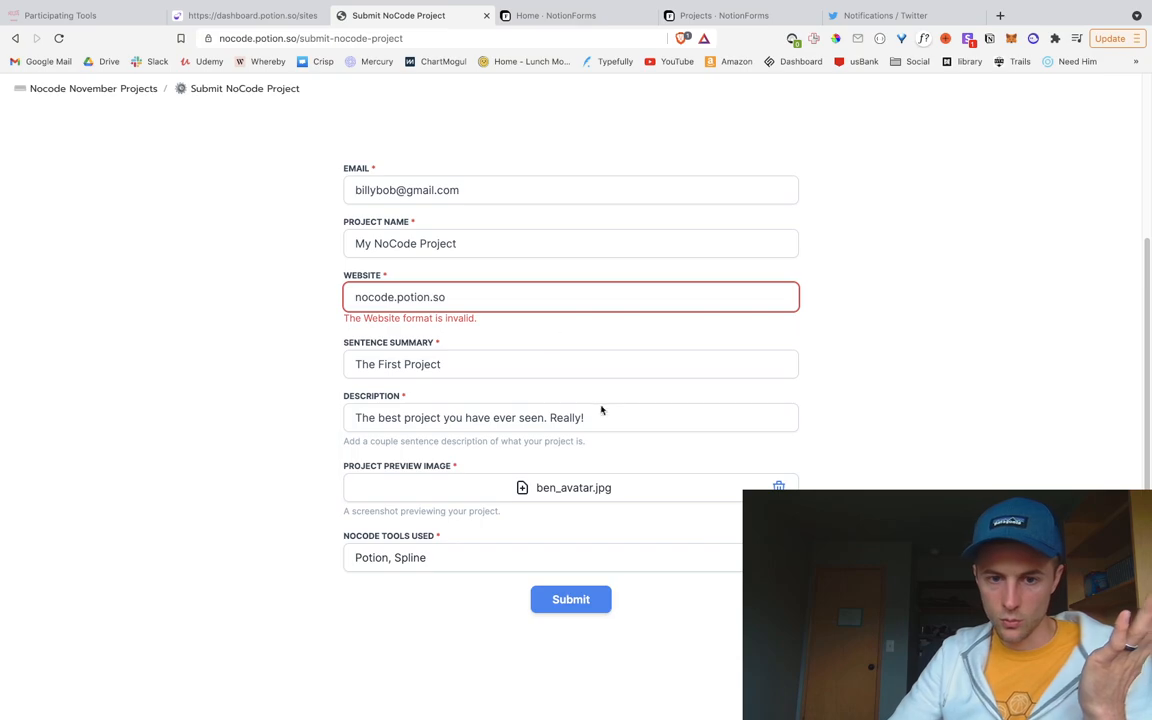
left_click(493, 298)
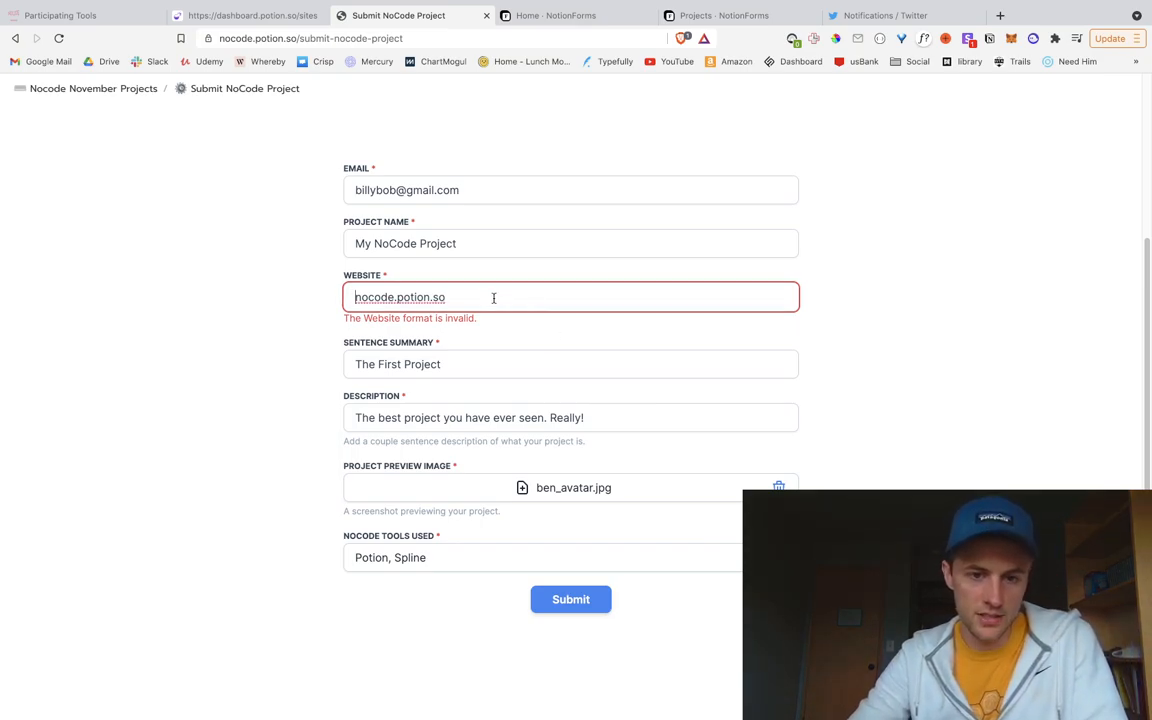
type("https://")
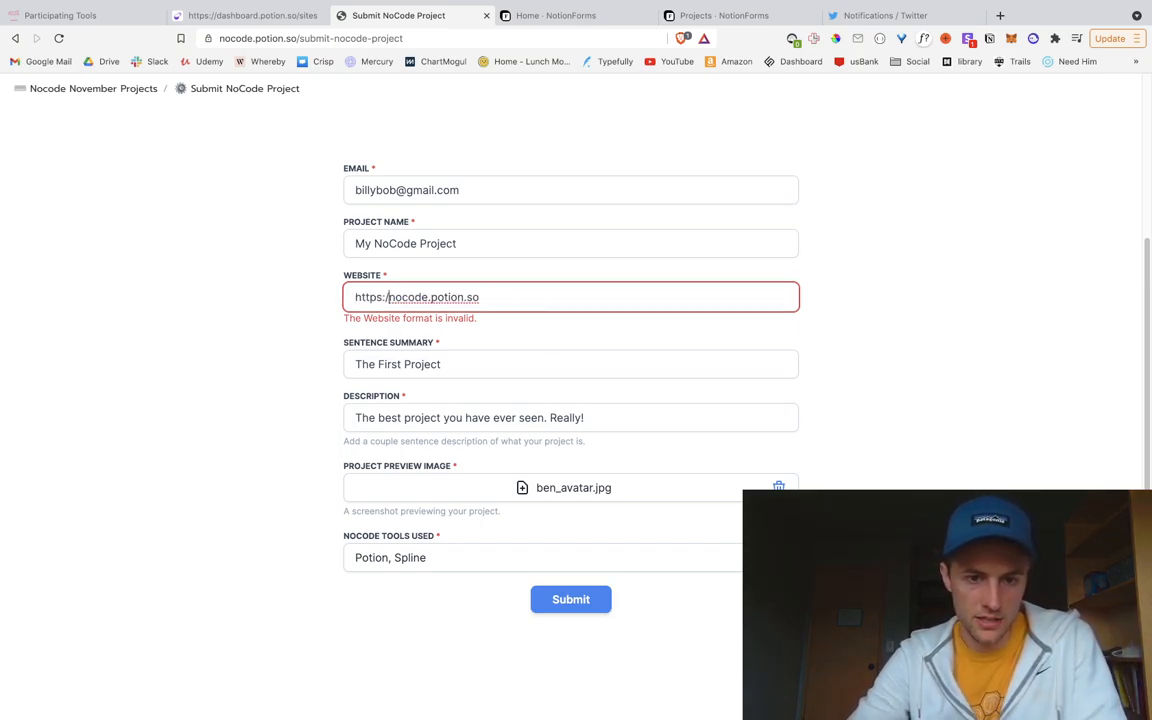
left_click(568, 599)
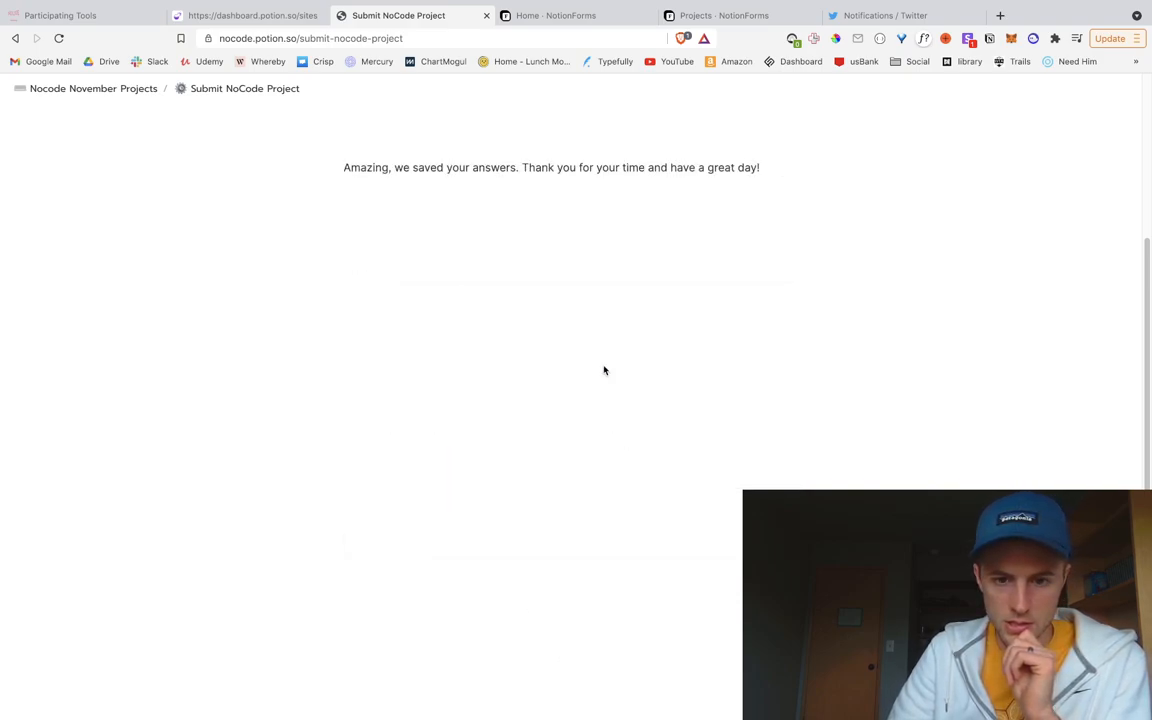
Step: Review the thank-you confirmation, then switch to the Notion app
scroll(605, 337, "up", 3)
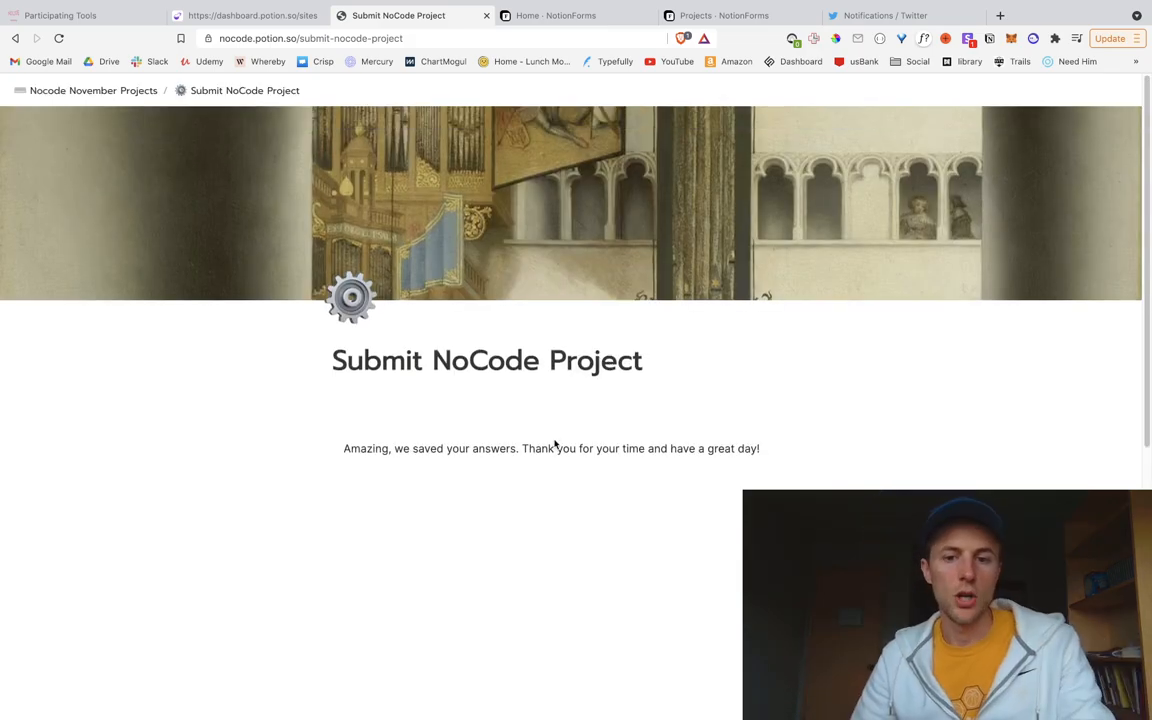
left_click_drag(519, 449, 843, 457)
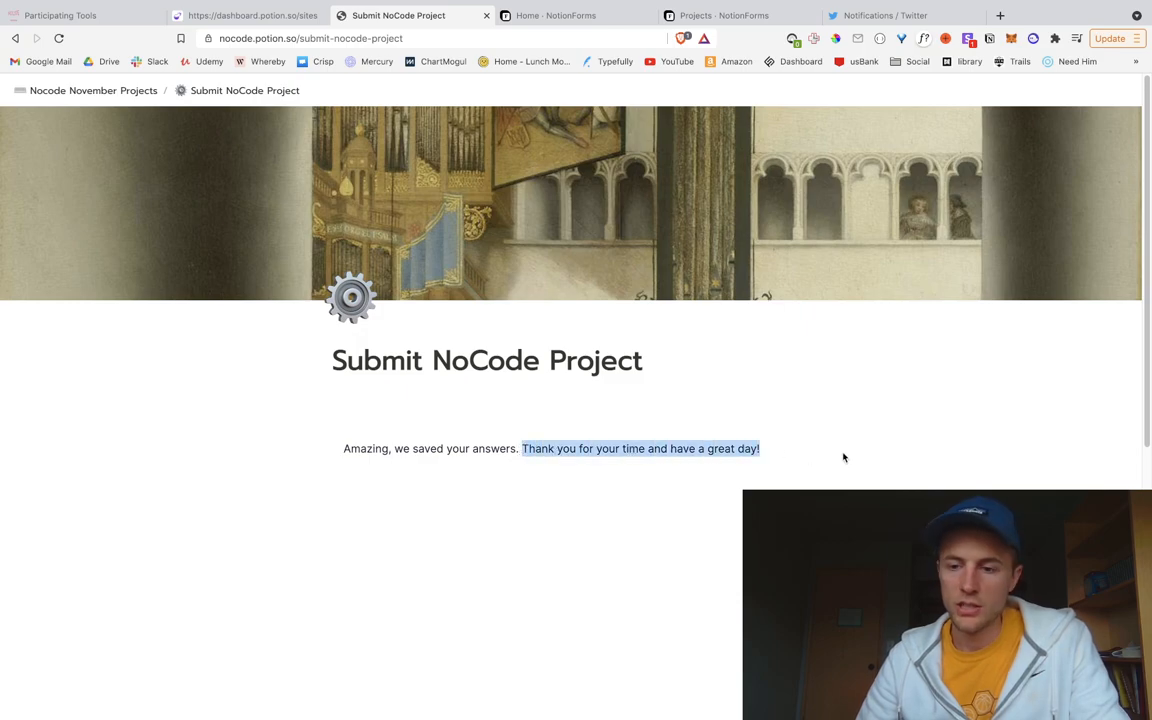
left_click(836, 457)
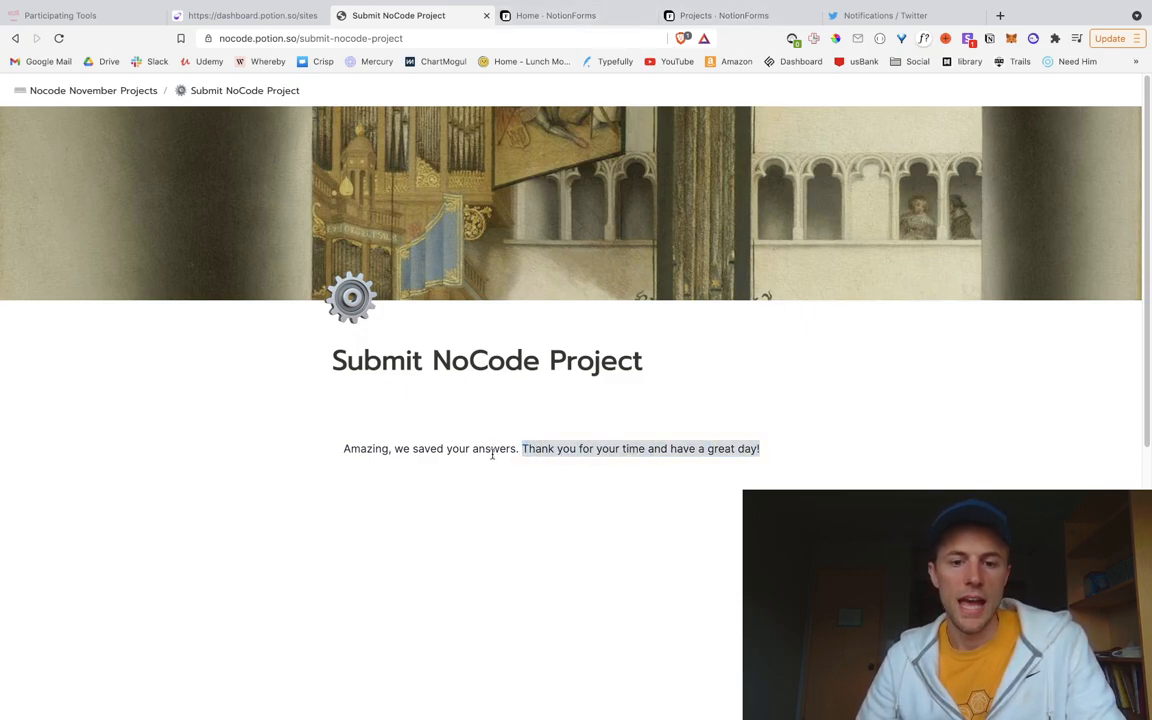
key("super+Tab")
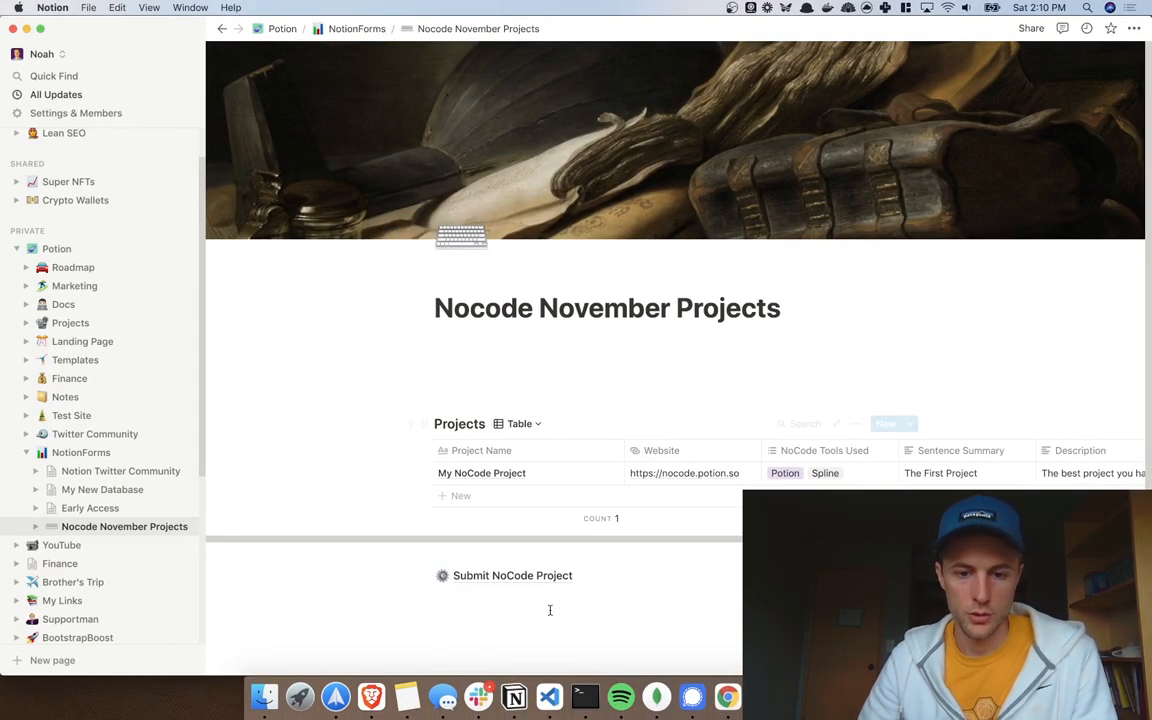
Step: Insert a new sub-page block below Submit NoCode Project
left_click(606, 593)
type("/")
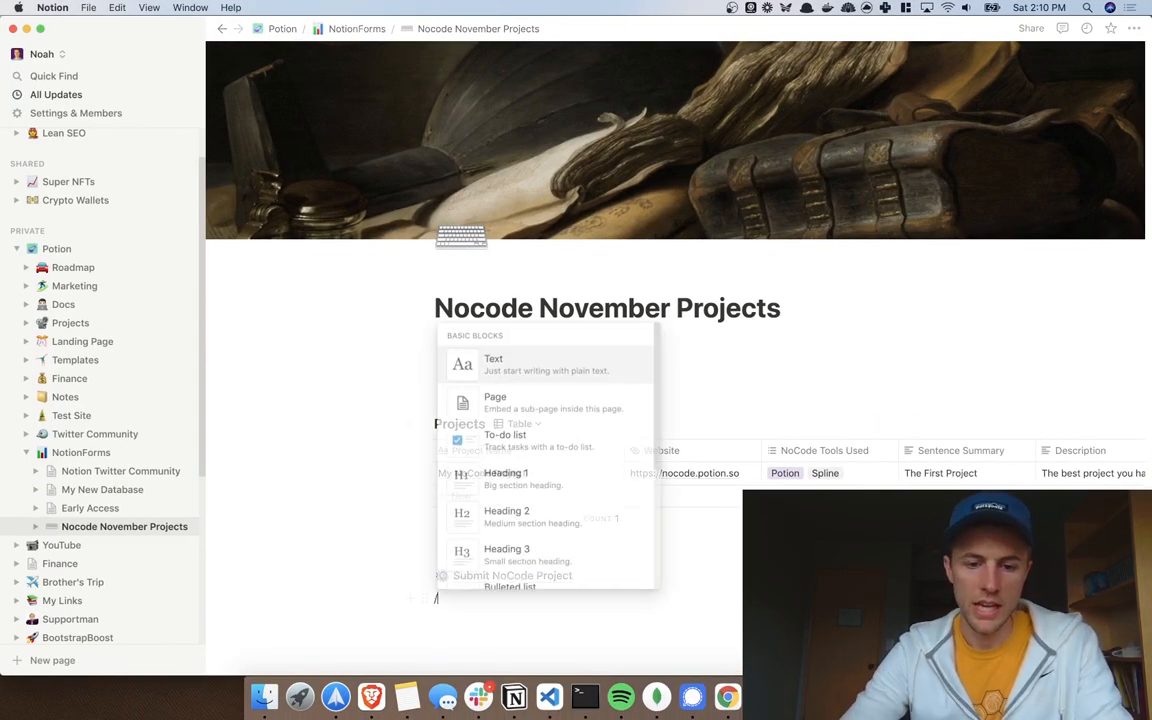
key("Down")
key("Return")
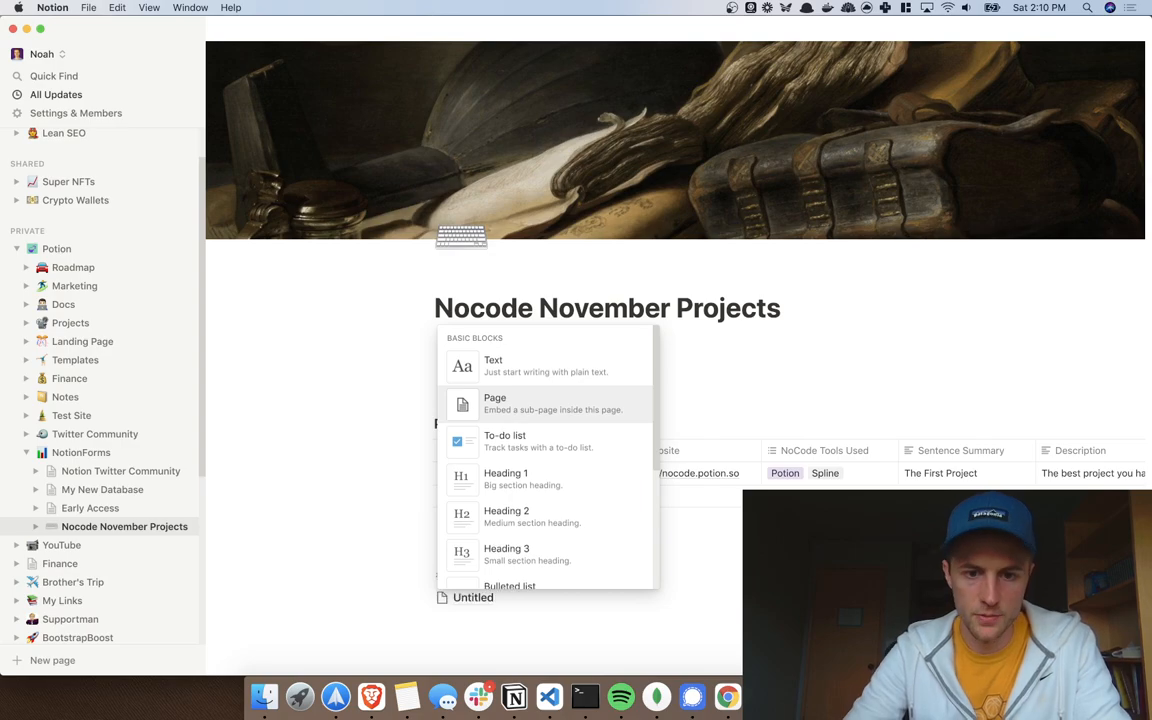
Step: Title the new page 'Submission Success!'
type("Project")
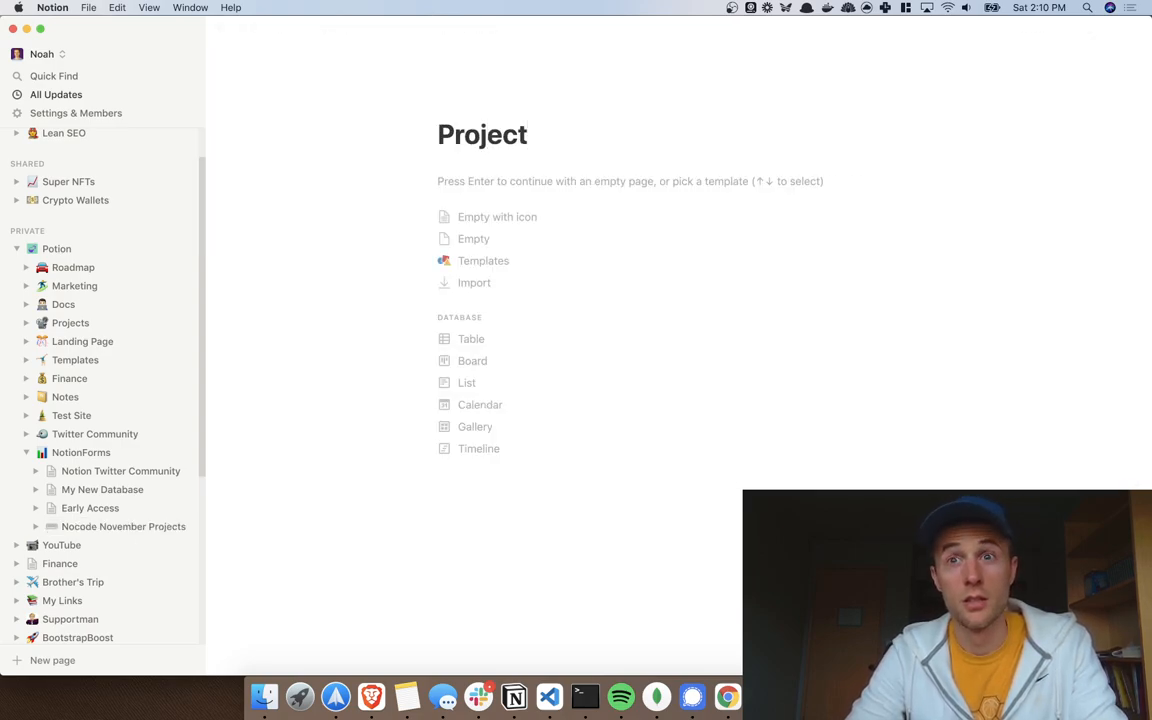
key("BackSpace")
key("BackSpace")
key("BackSpace")
key("BackSpace")
key("BackSpace")
key("BackSpace")
key("BackSpace")
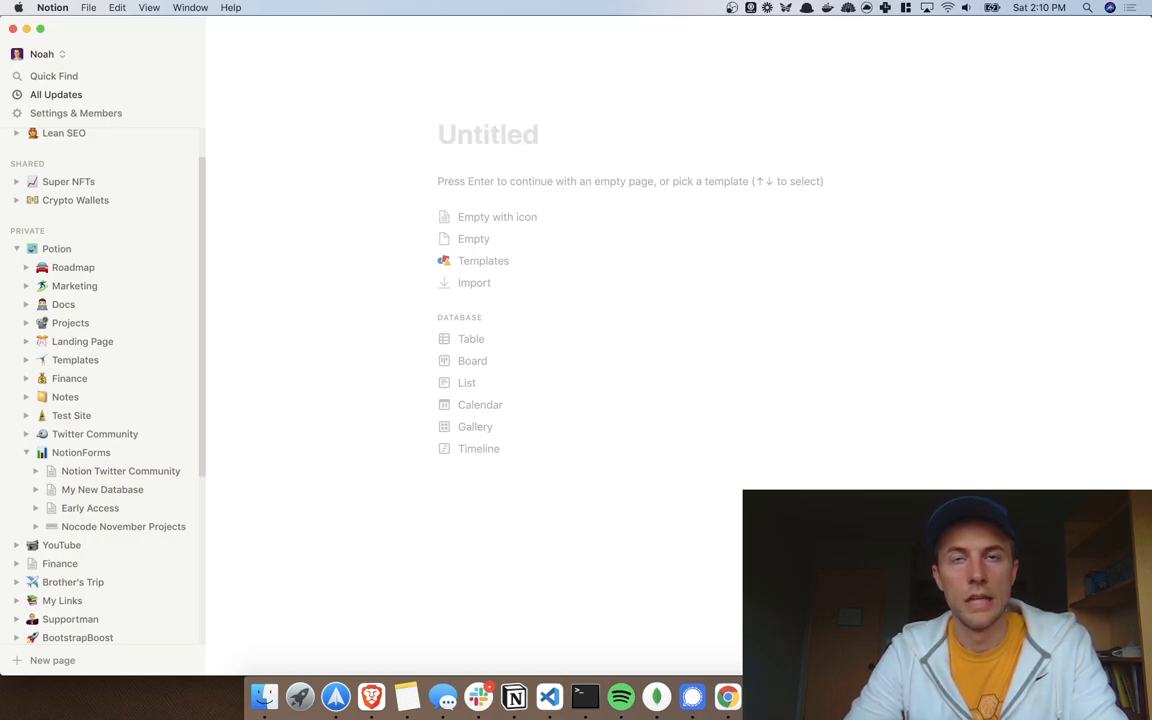
type("Submission")
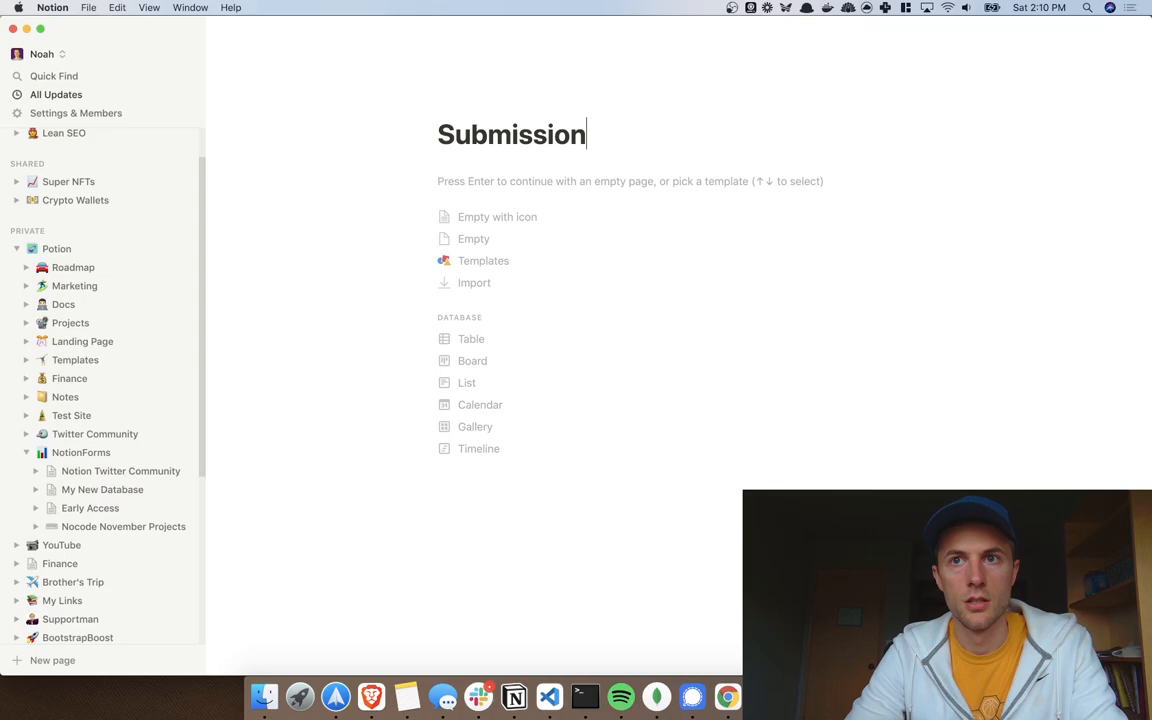
key("alt+BackSpace")
type("Thanks")
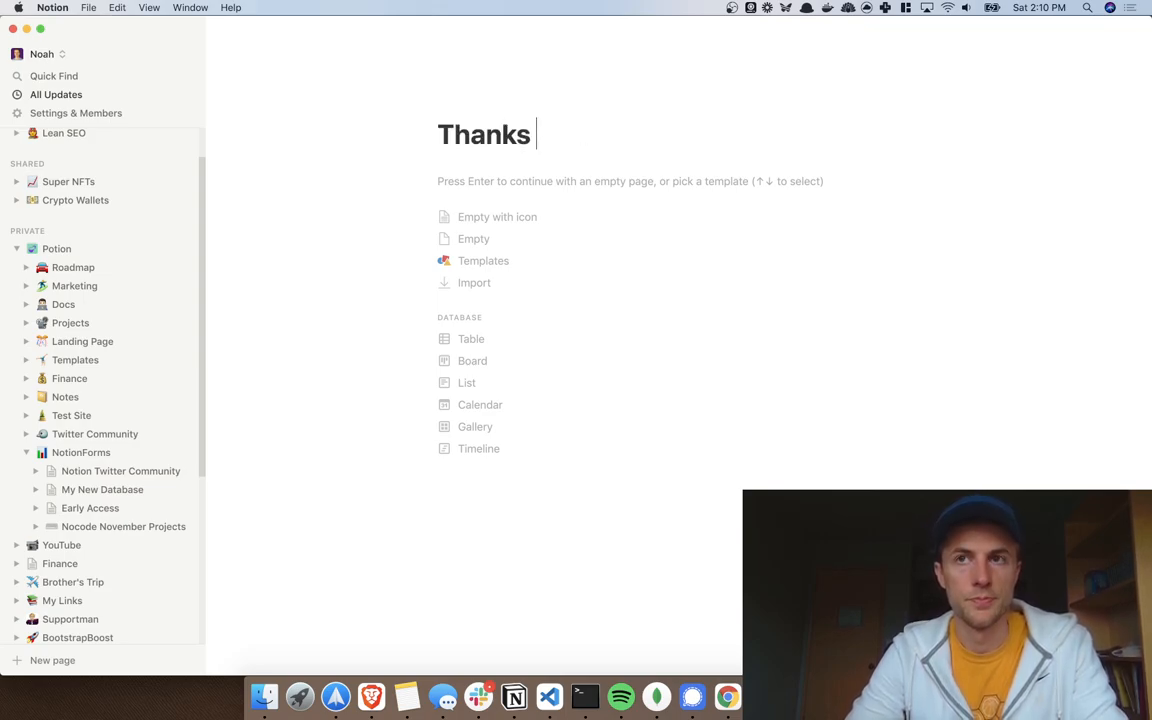
key("alt+BackSpace")
type("Submissiono")
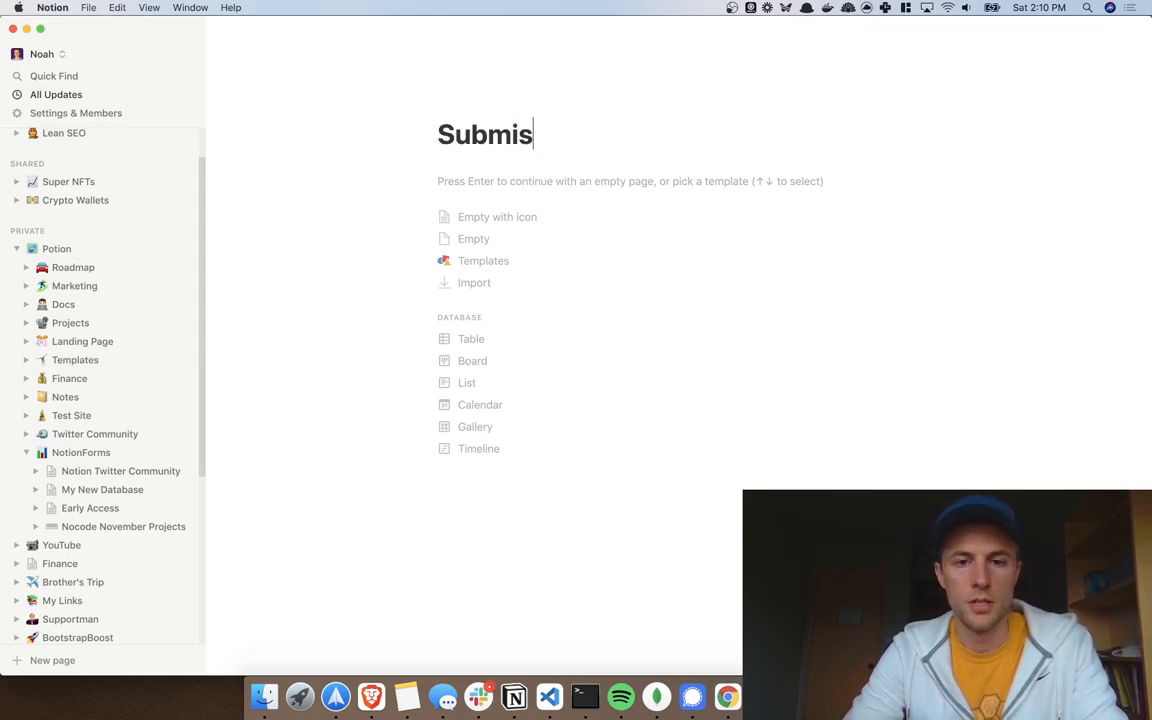
key("BackSpace")
key("BackSpace")
type("Suc")
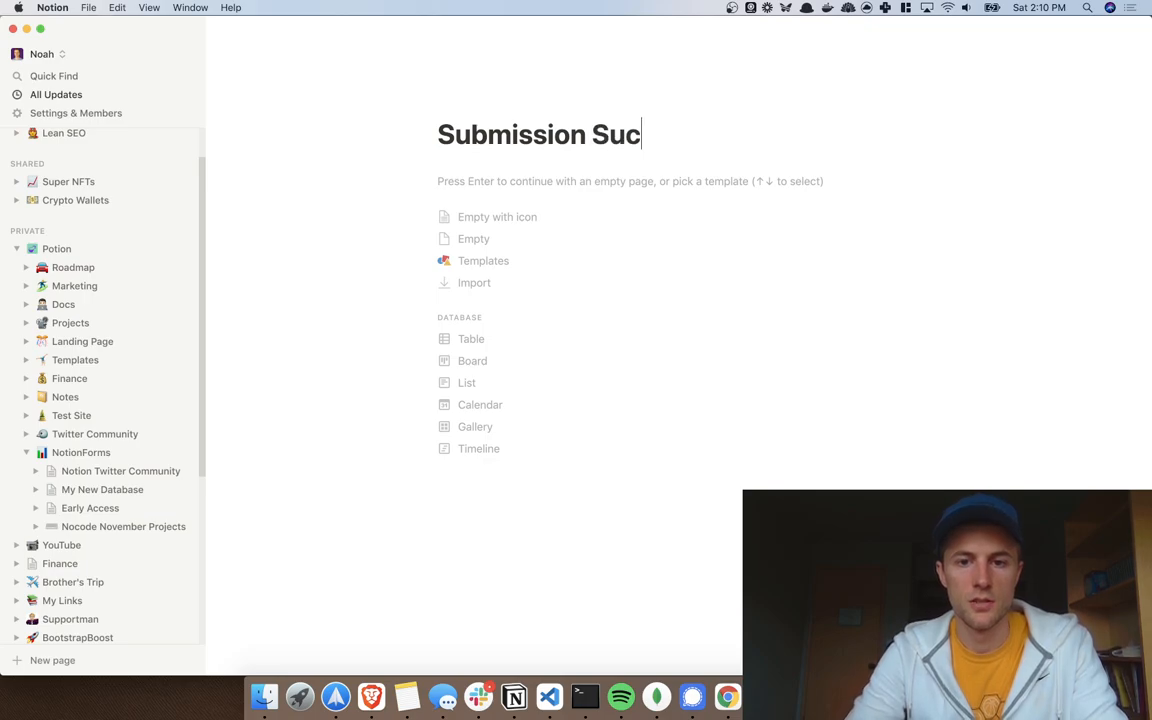
type("cess!")
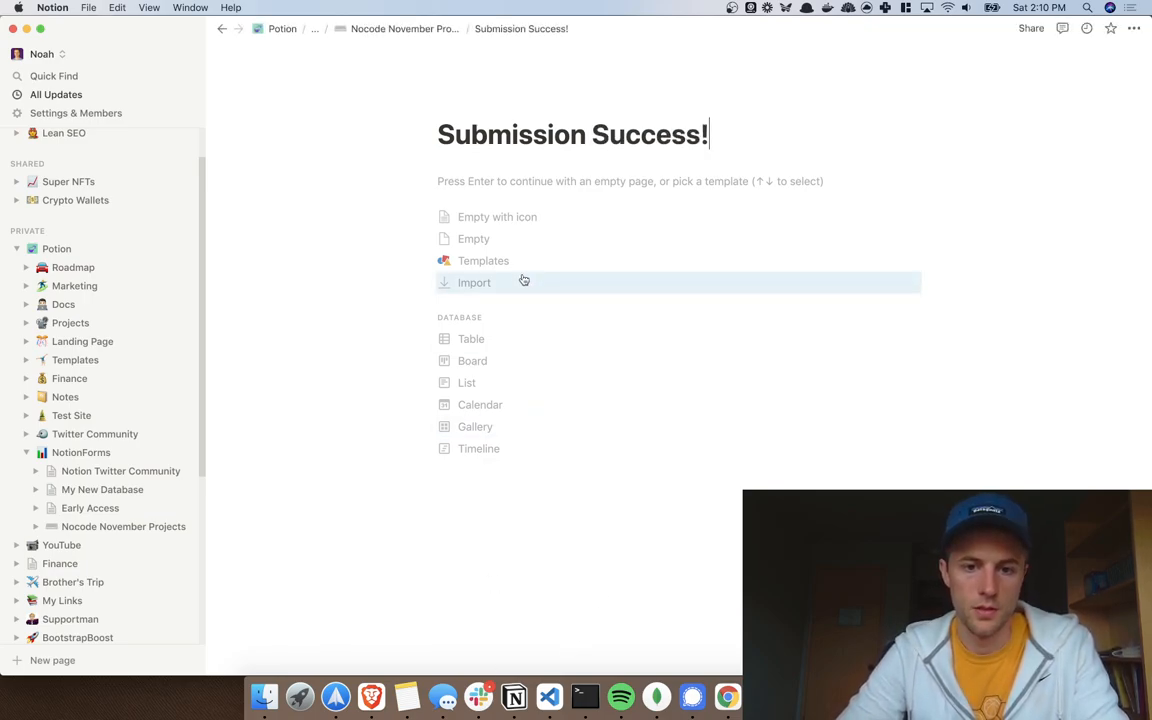
left_click(505, 244)
Step: Add a Heading 2 thank-you message saying the project was added, pending guideline review
type("/")
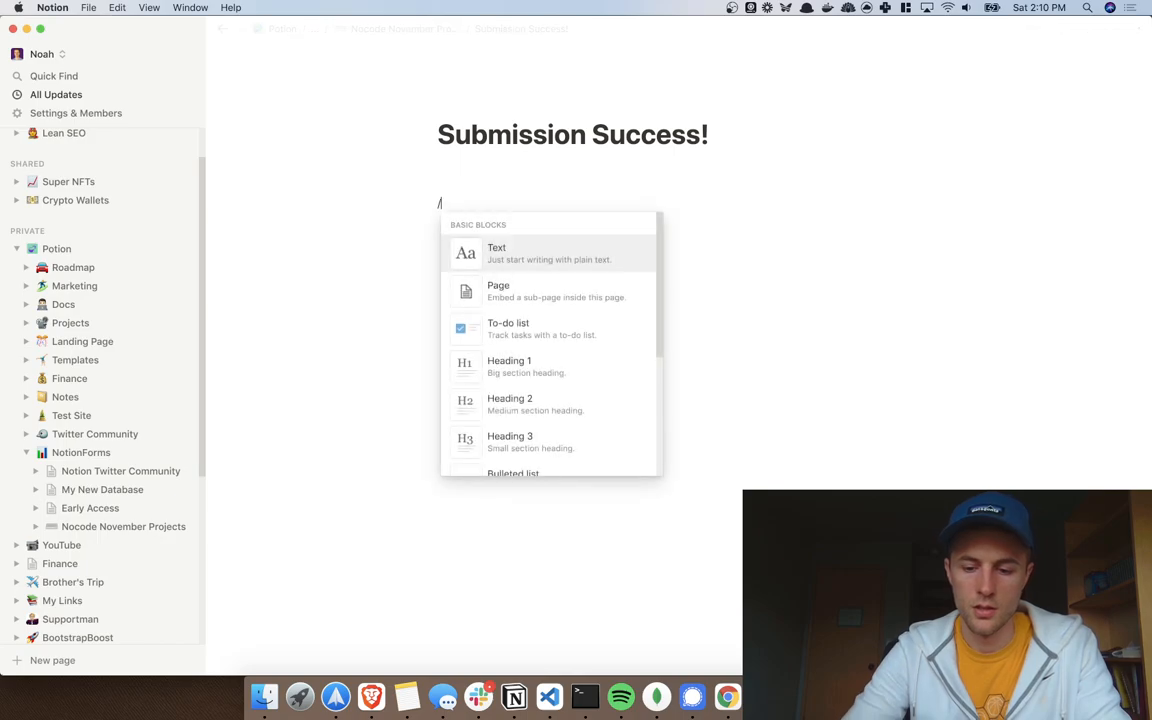
type("h2")
key("Return")
type("Than")
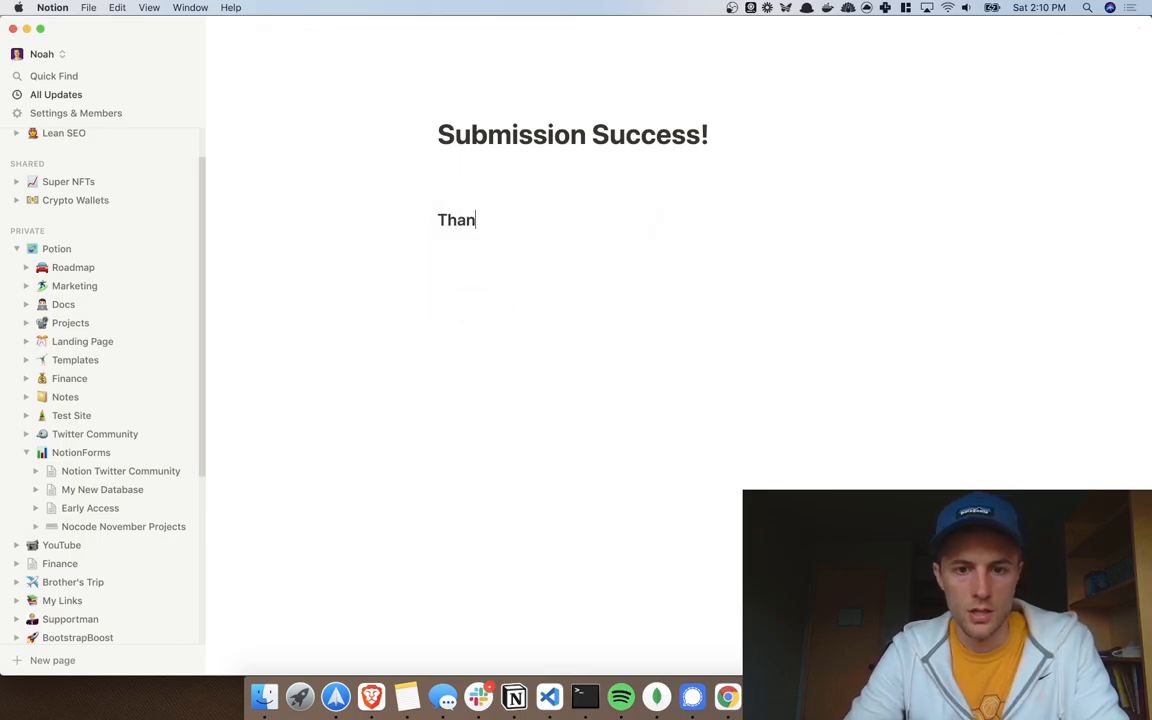
type("ks for submittin")
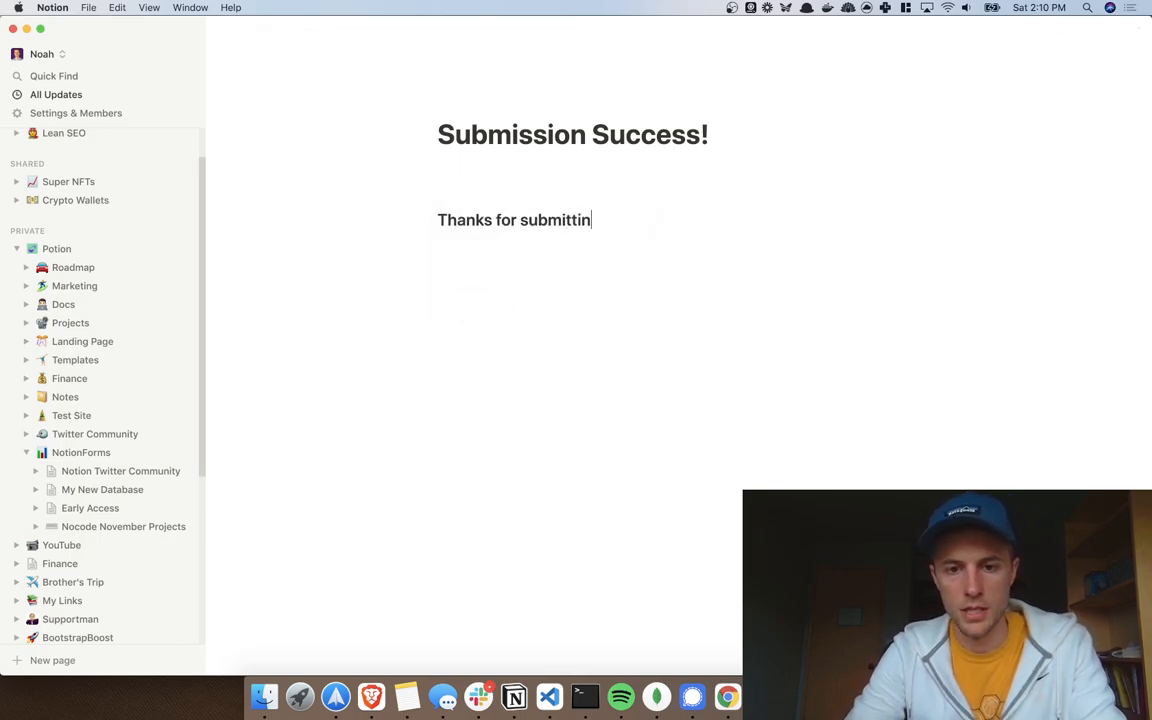
type("g your prroject")
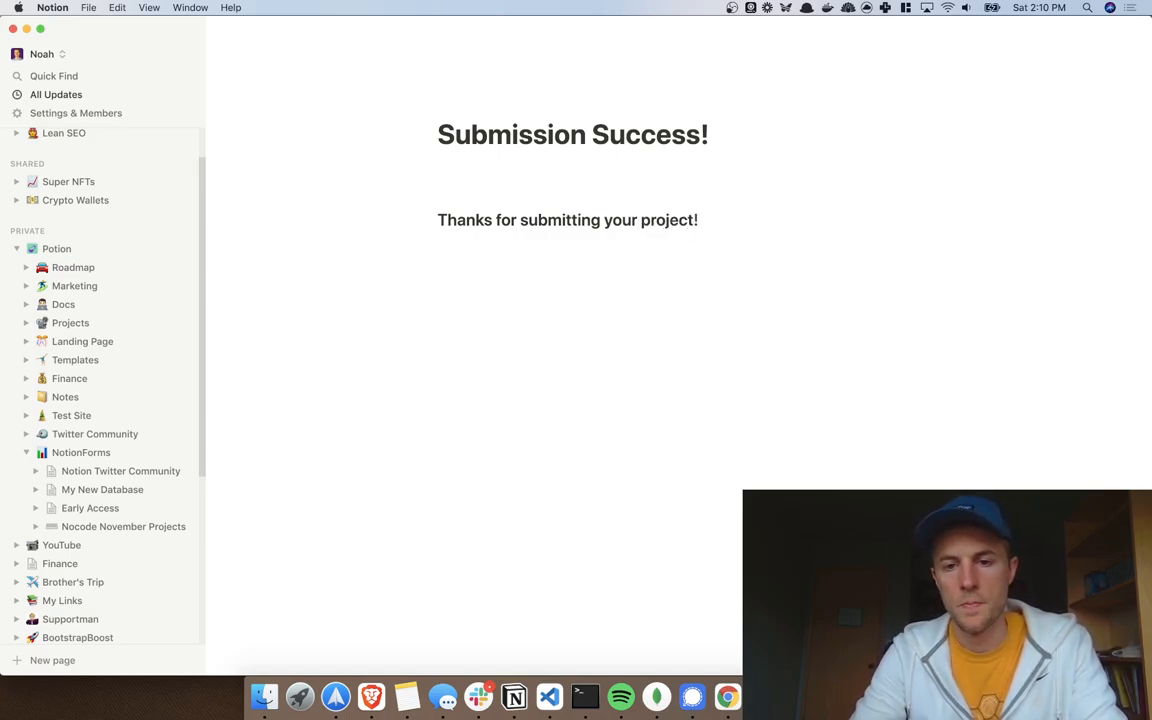
type("! It")
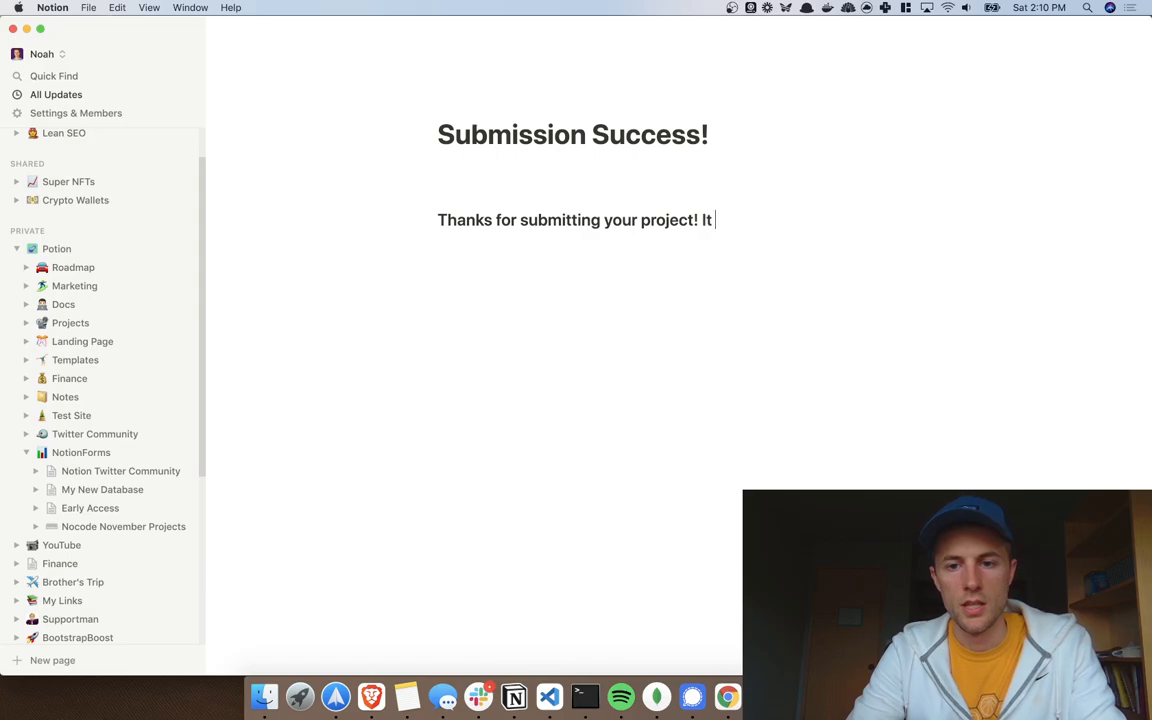
type(" has been added to the list")
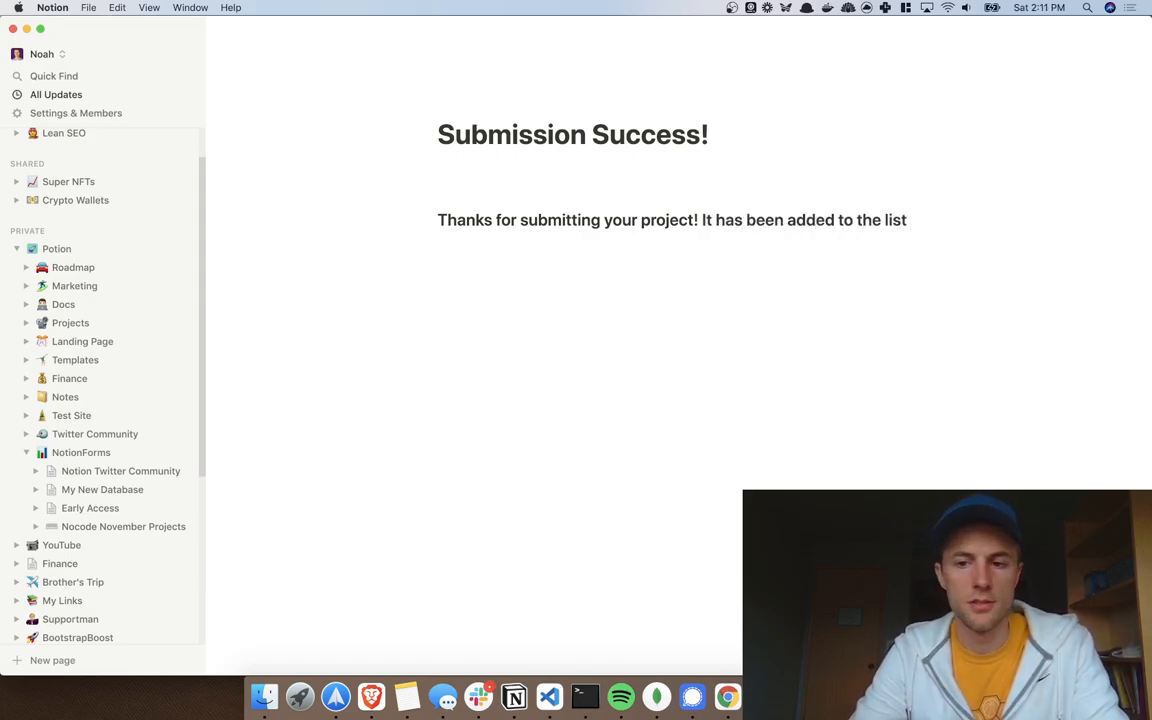
type(" of NoCode Proje")
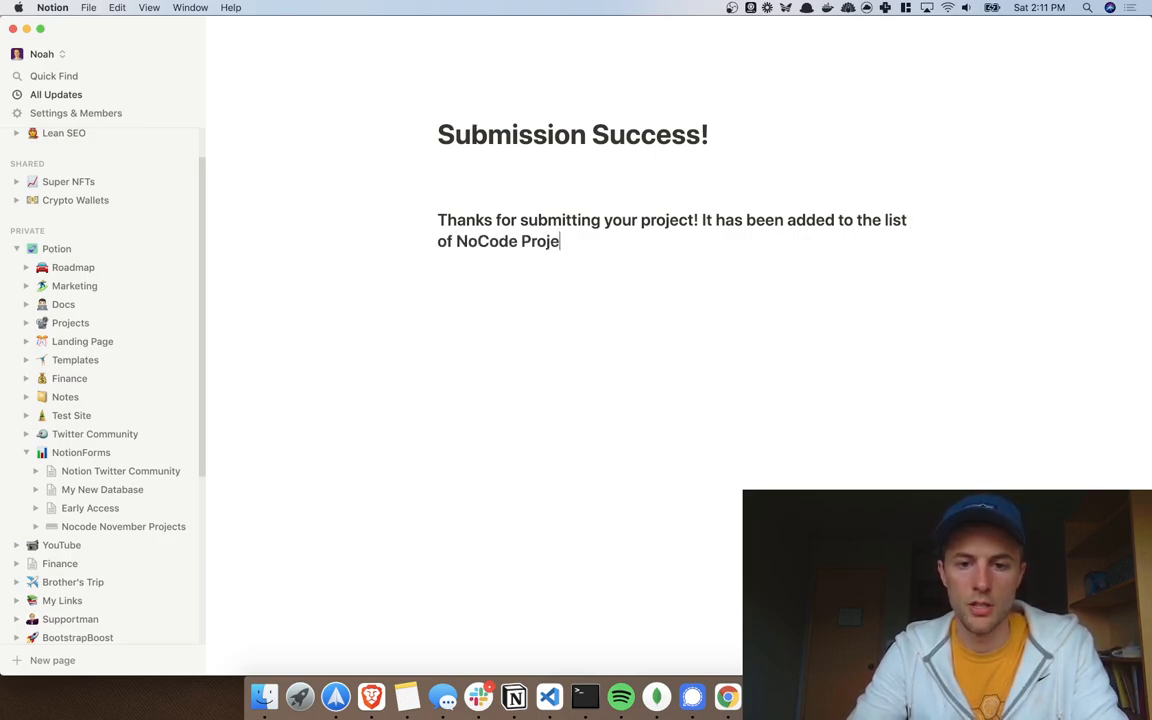
type("cts. We wil")
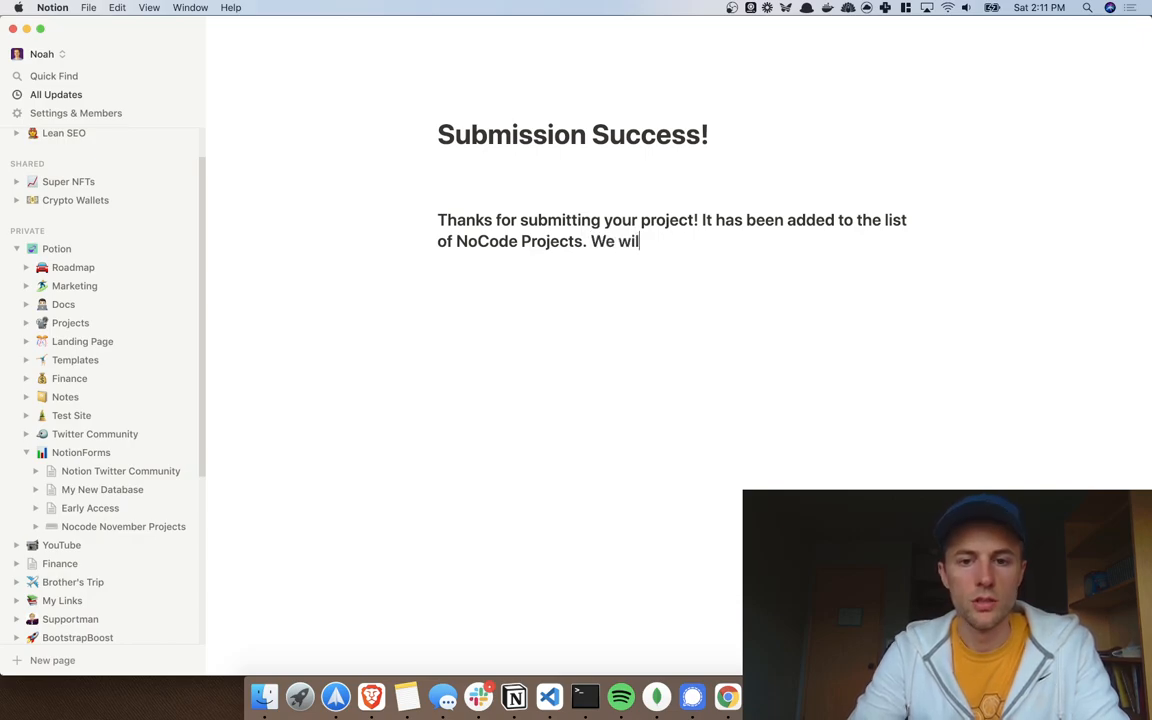
type("l be reviewing it too make")
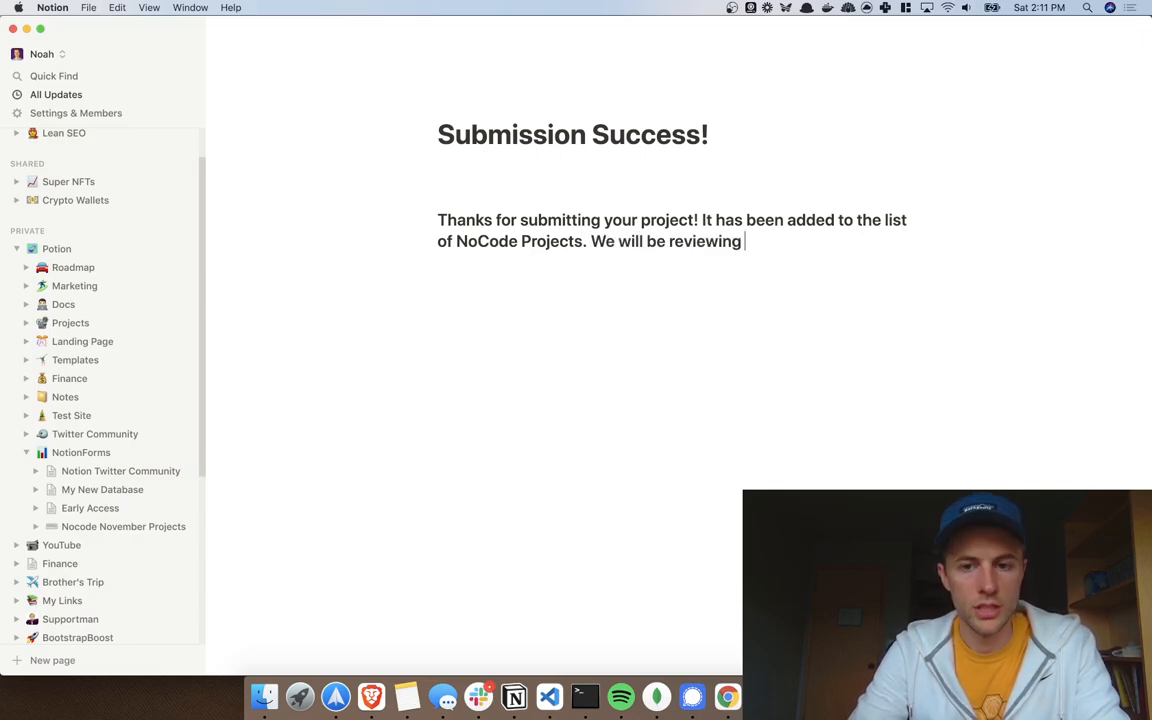
key("BackSpace")
key("BackSpace")
key("BackSpace")
key("BackSpace")
key("BackSpace")
key("BackSpace")
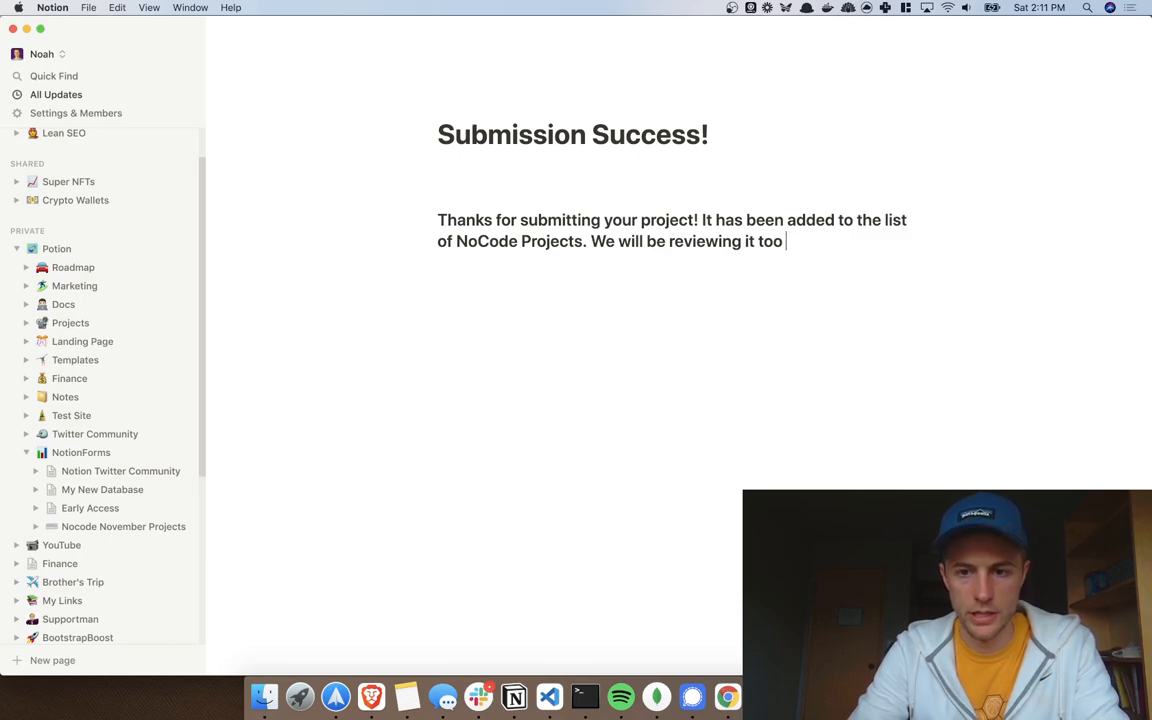
type("make sure it ")
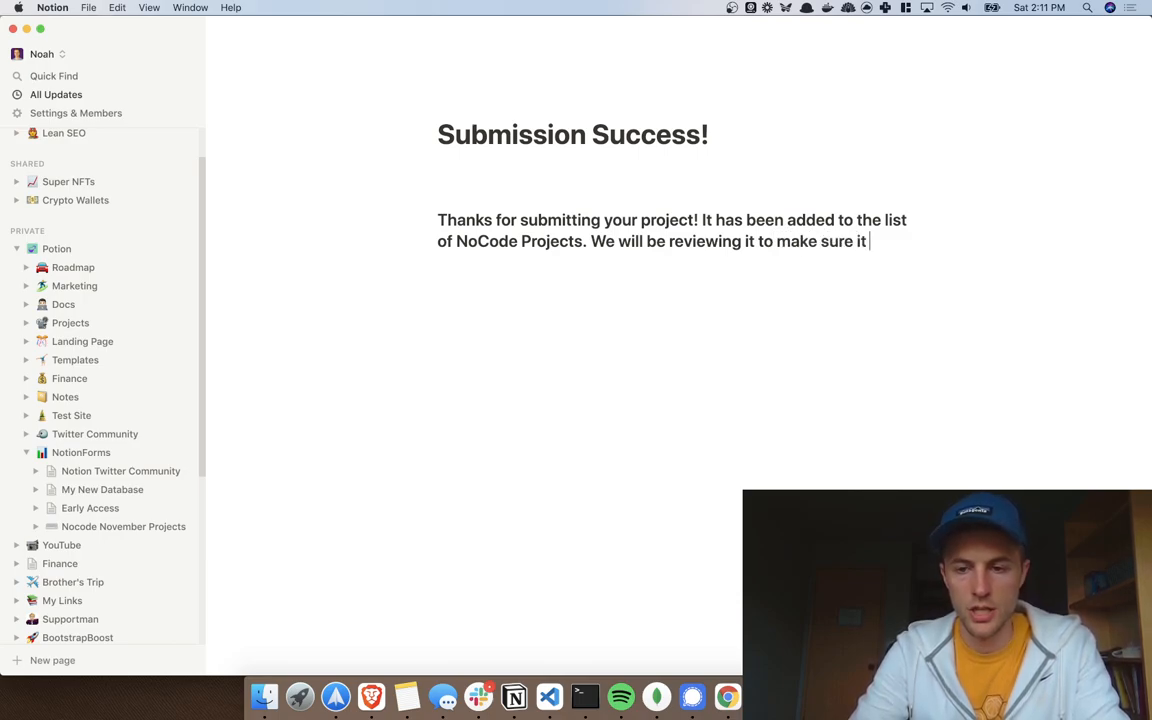
type("follows gu")
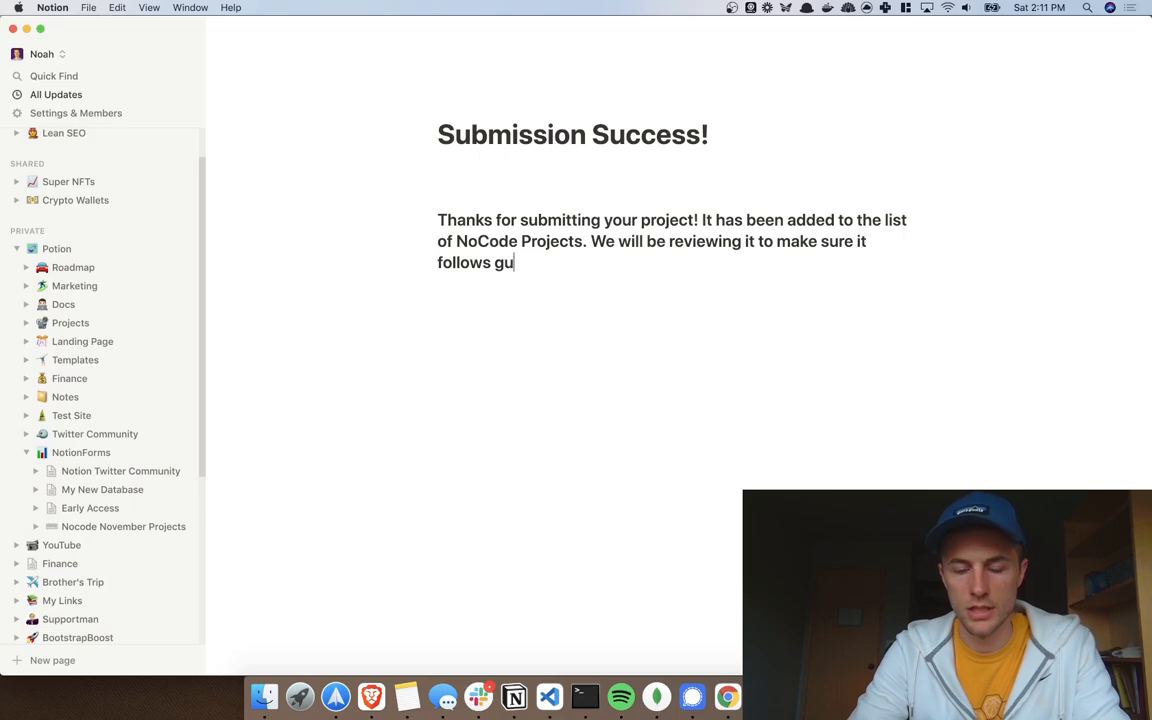
type("idelines.")
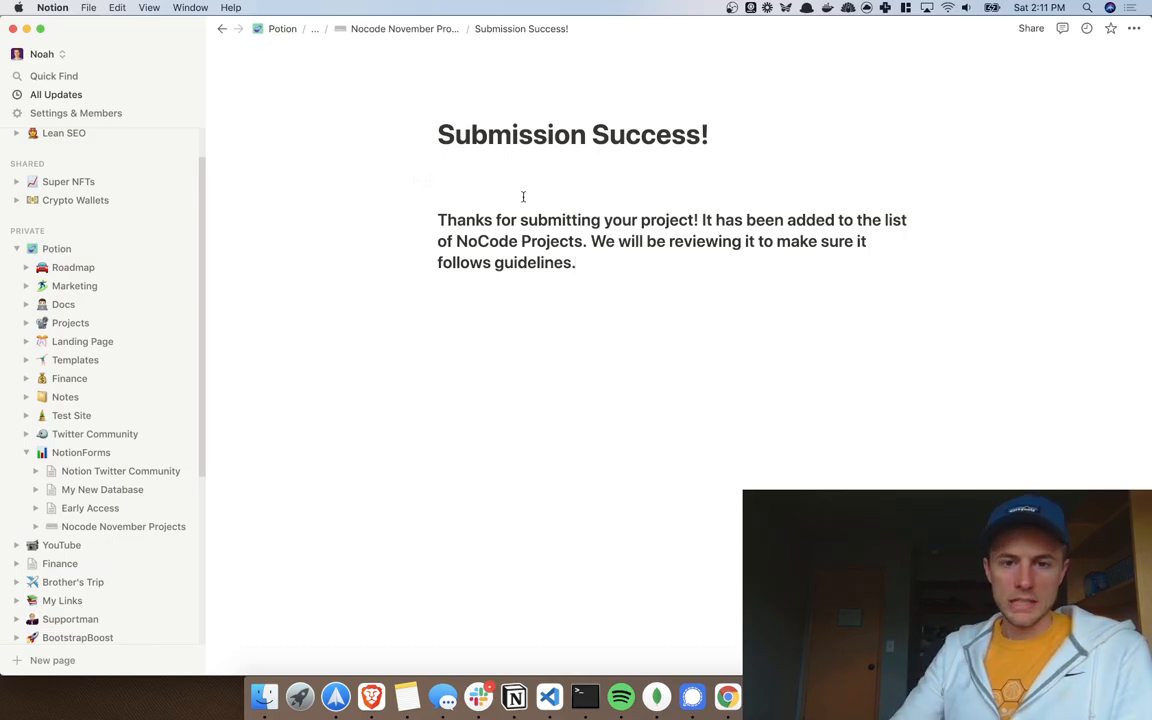
Step: Return to Nocode November Projects and scroll the Projects table right
left_click(352, 29)
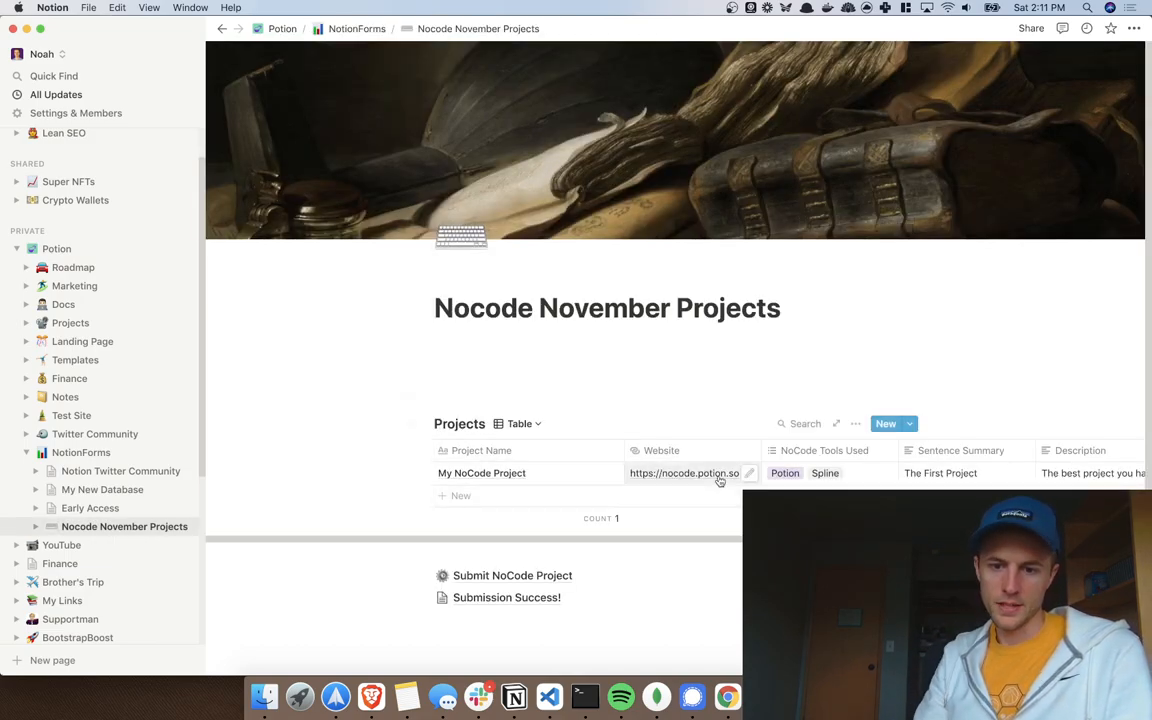
scroll(720, 476, "right", 5)
scroll(720, 480, "right", 6)
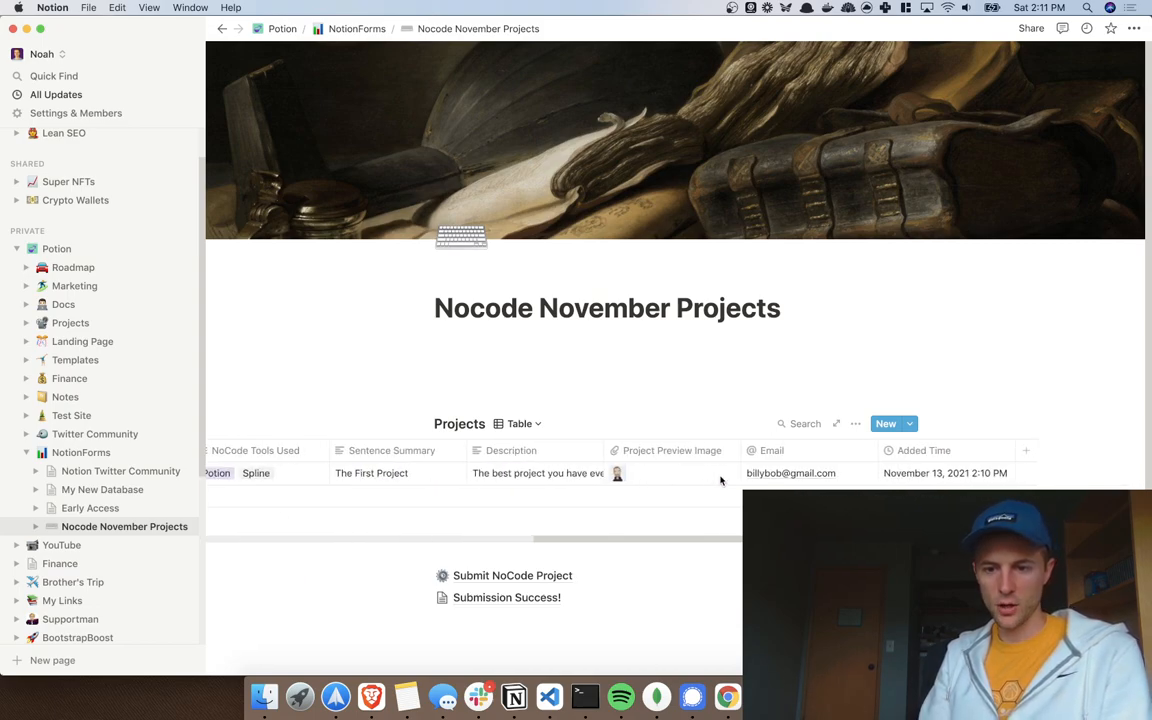
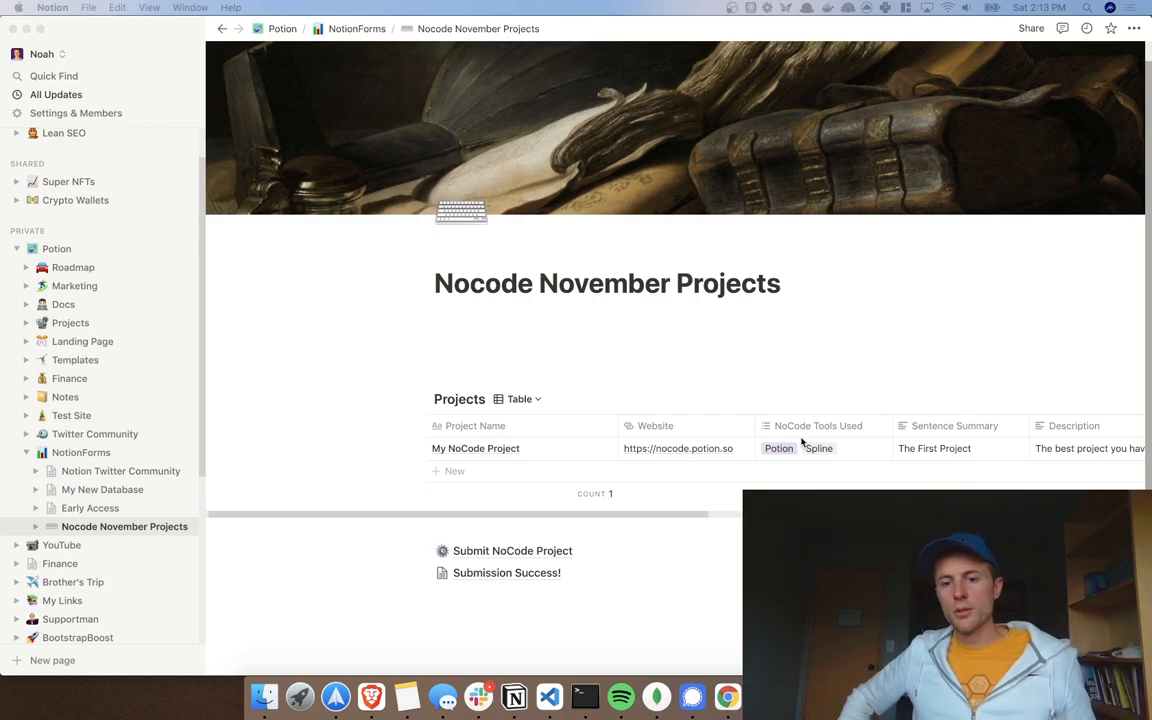
Step: Delete the empty Column property from the Projects table
scroll(801, 442, "right", 10)
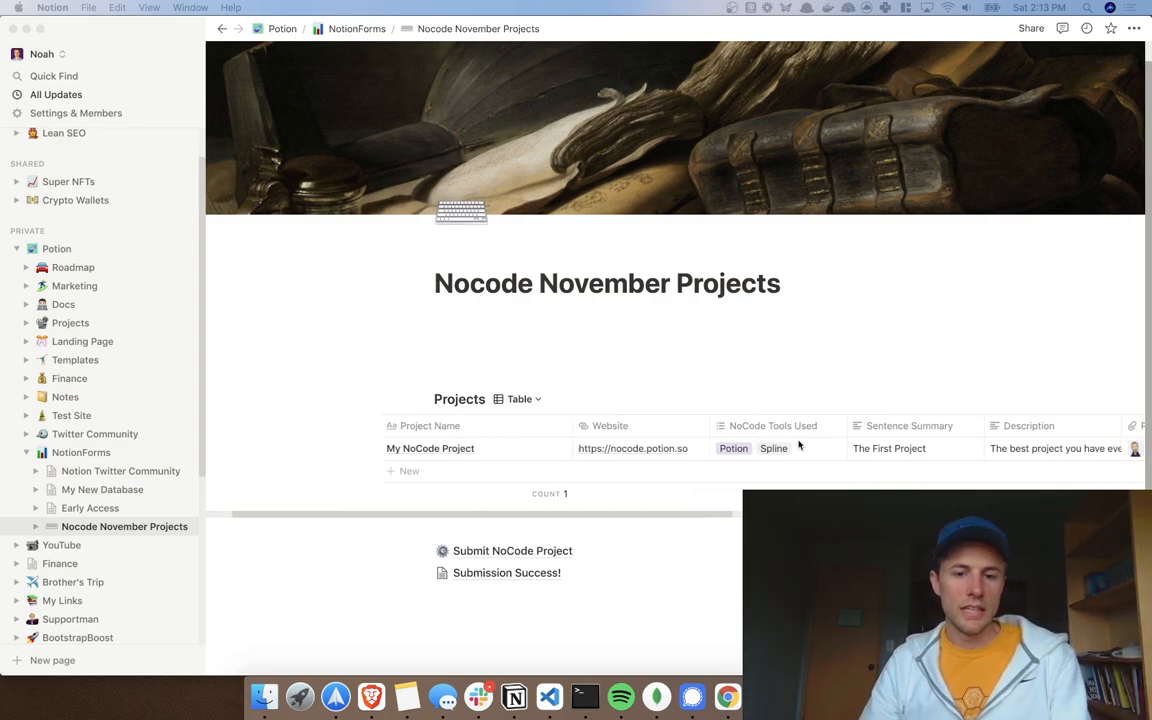
scroll(799, 446, "right", 1)
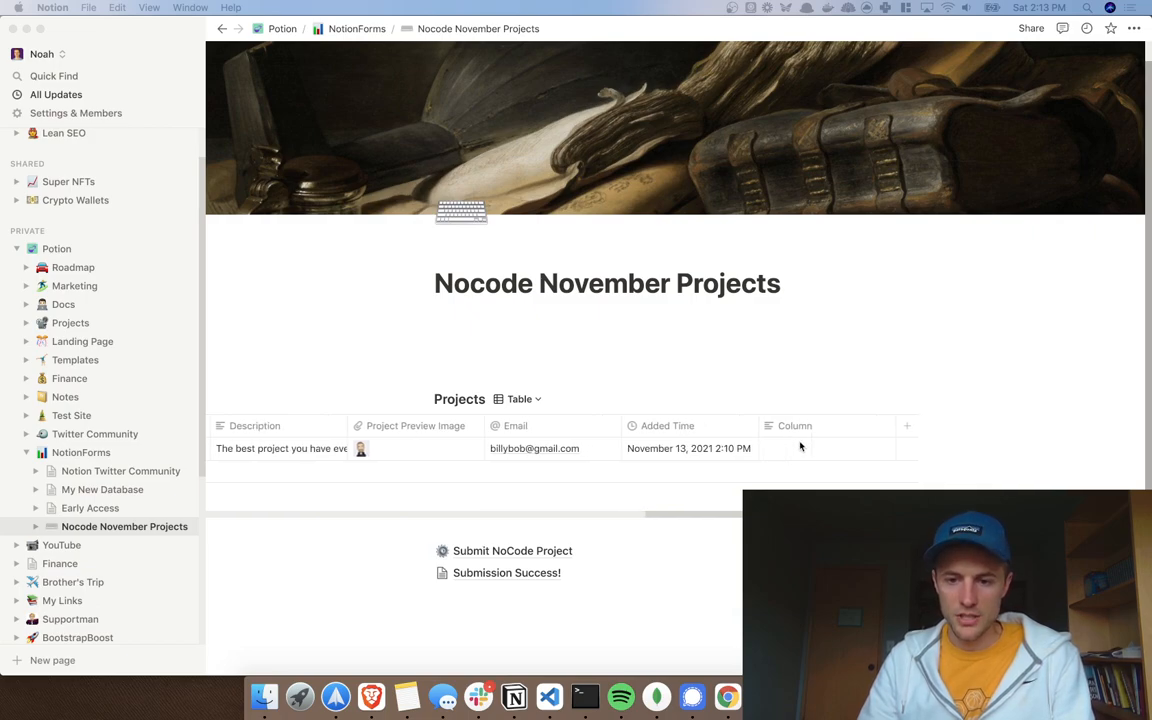
left_click(824, 436)
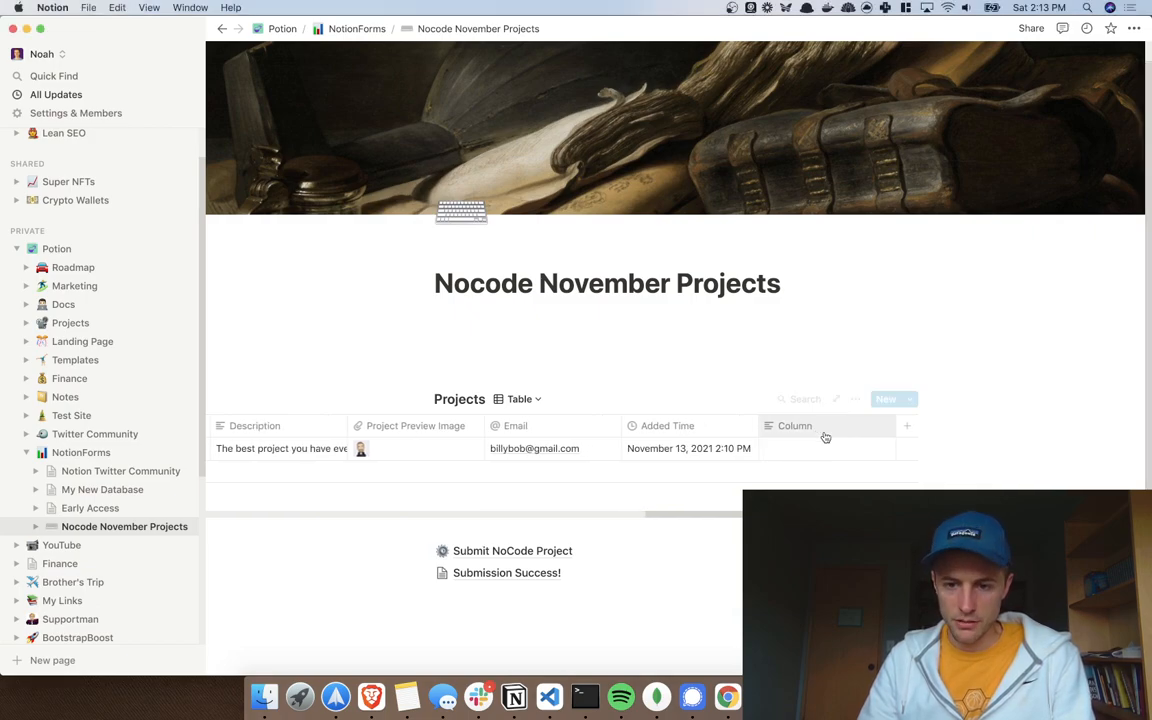
left_click(875, 431)
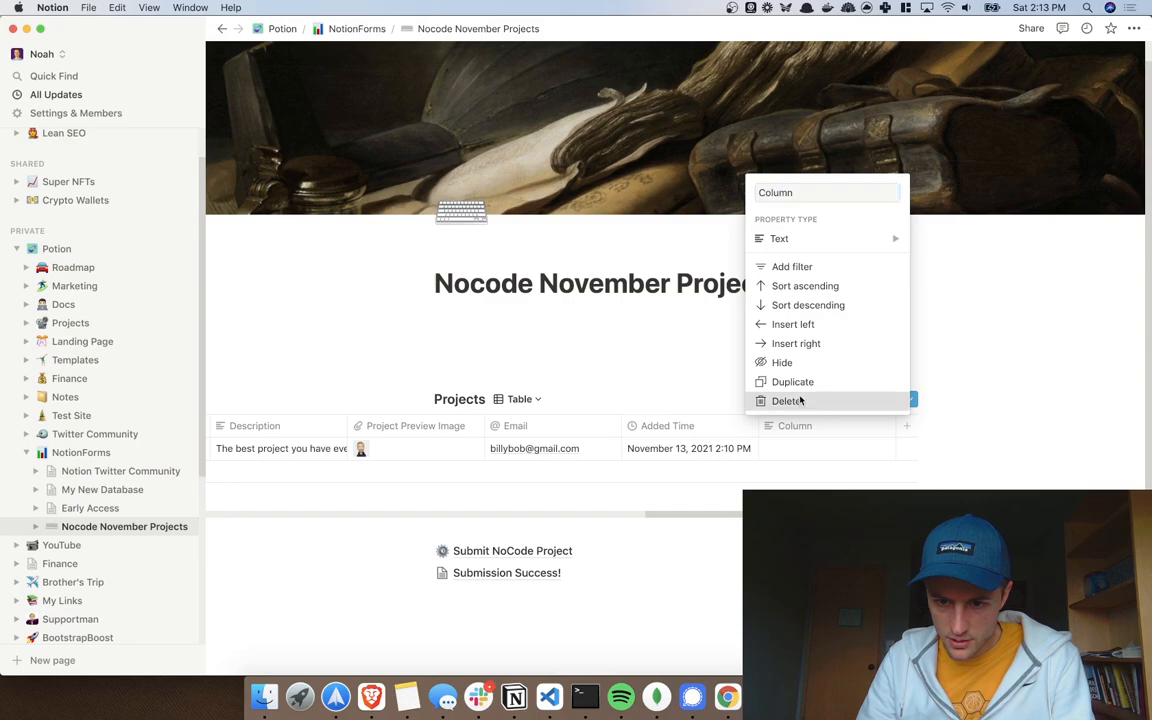
left_click(798, 401)
left_click(593, 357)
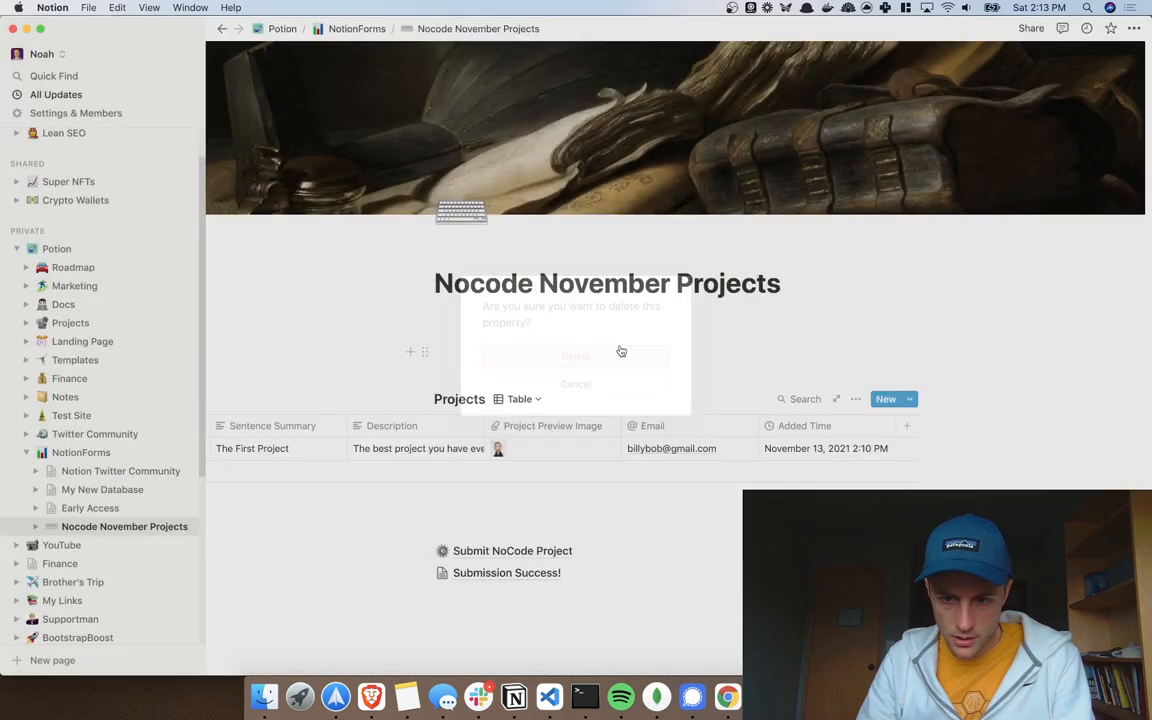
scroll(700, 448, "left", 7)
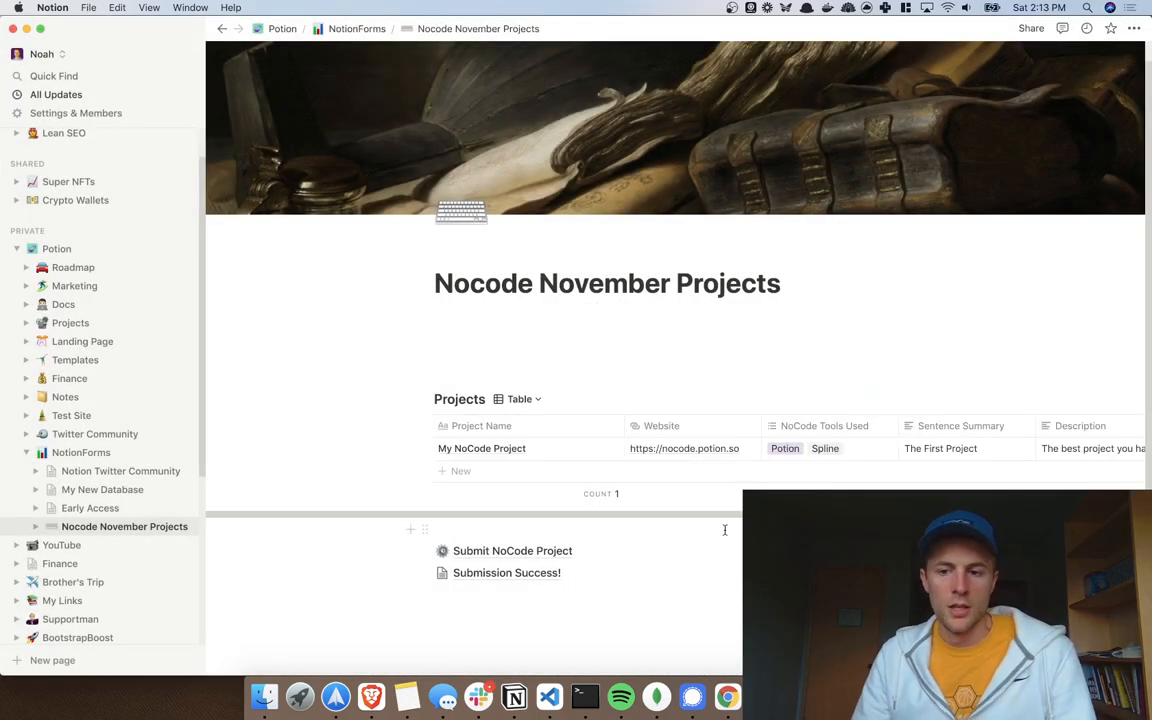
scroll(700, 460, "right", 5)
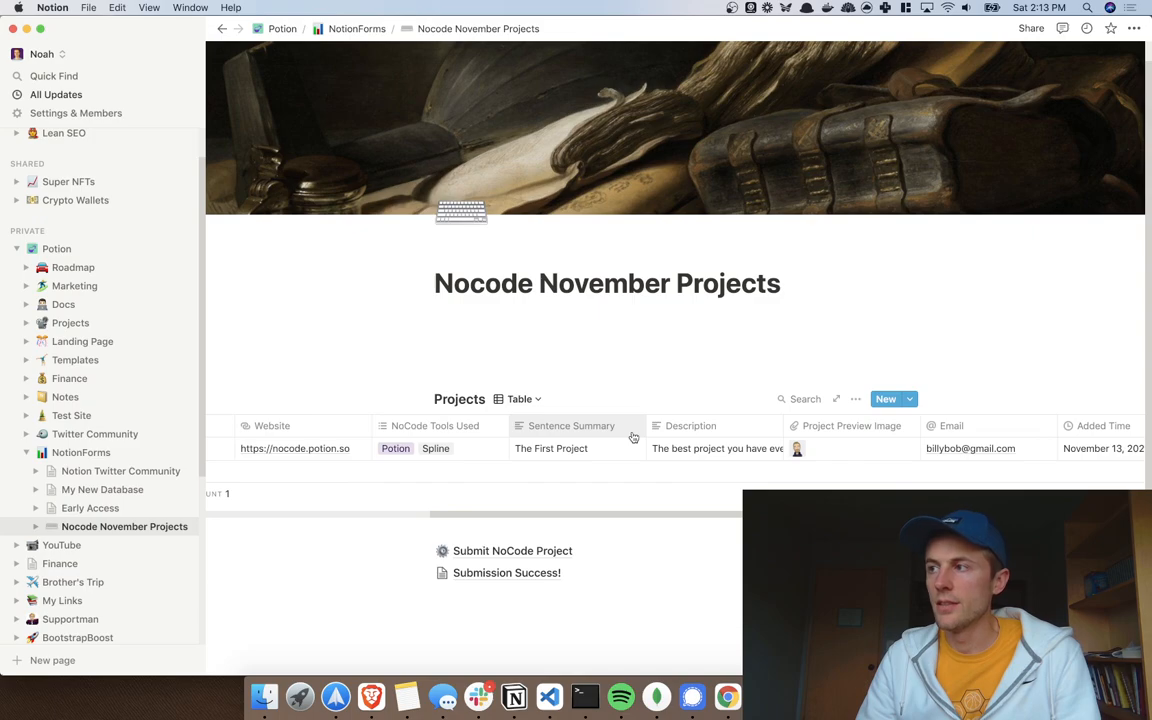
Step: Give the Submission Success! page a green check emoji icon
left_click(511, 576)
left_click(470, 105)
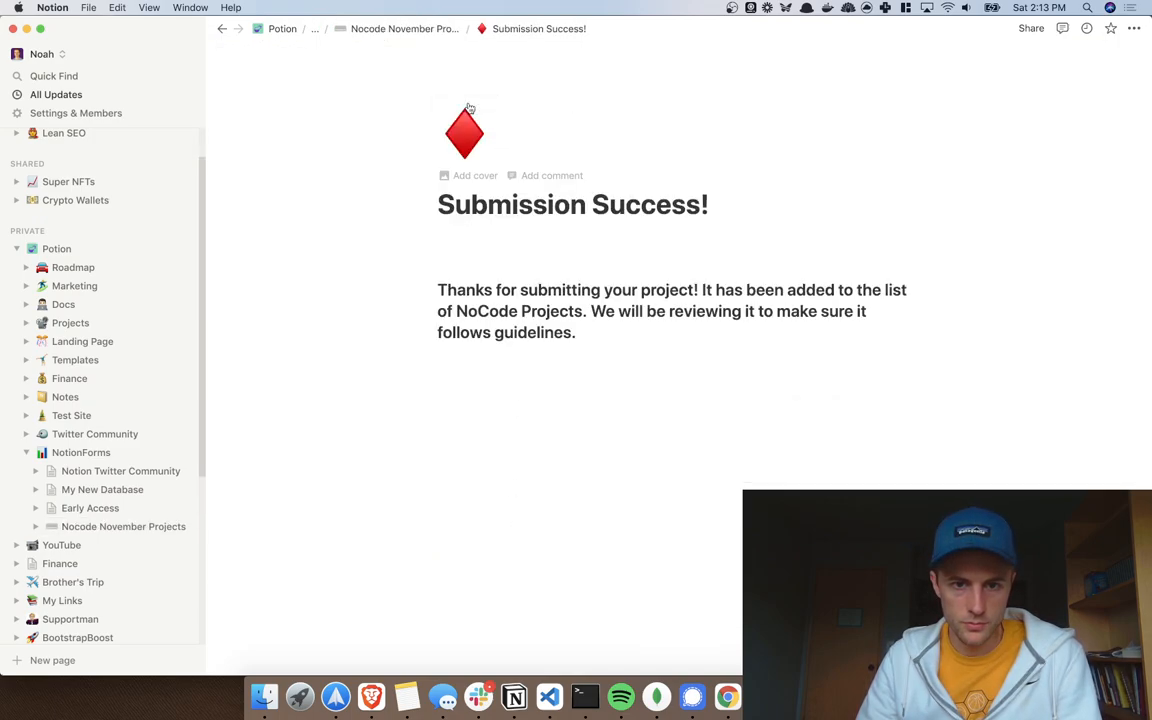
left_click(466, 128)
type("c")
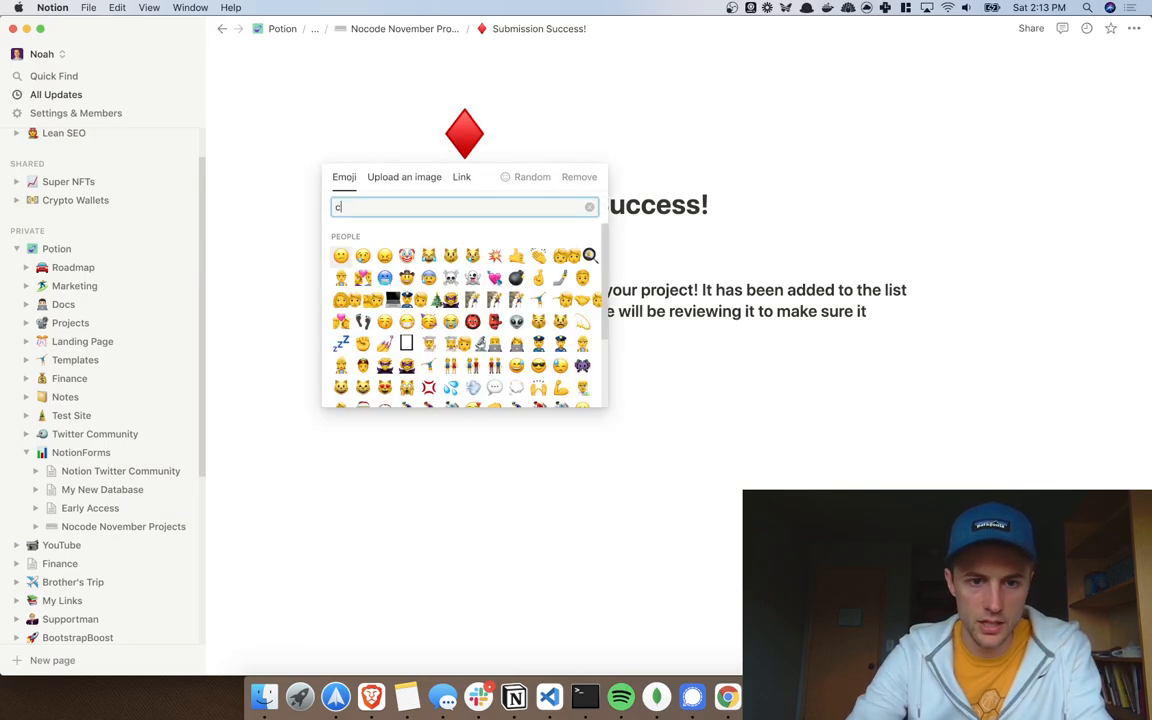
type("heck")
left_click(381, 238)
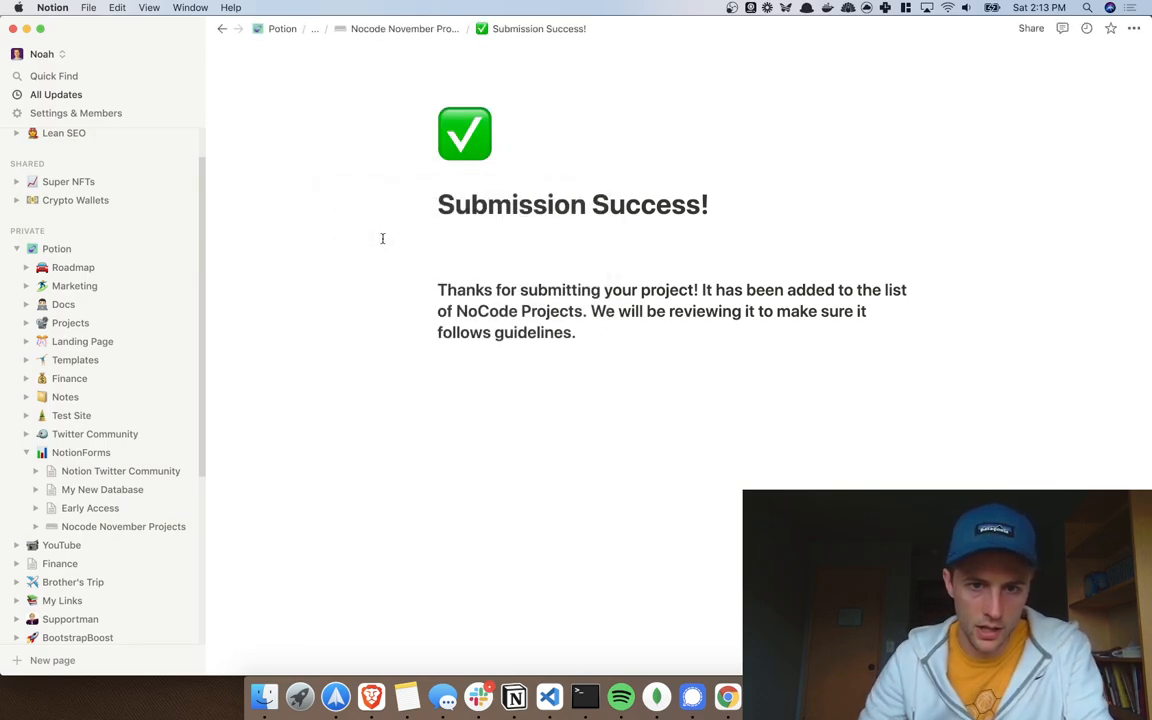
left_click(406, 29)
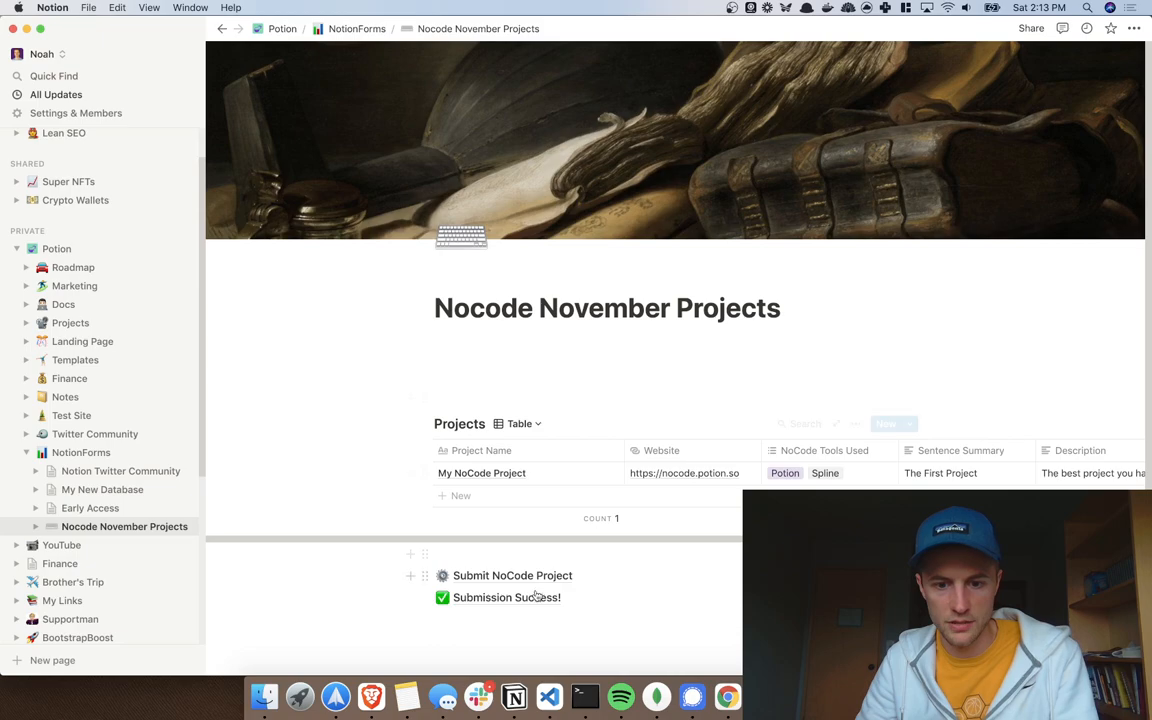
key("ctrl+Right")
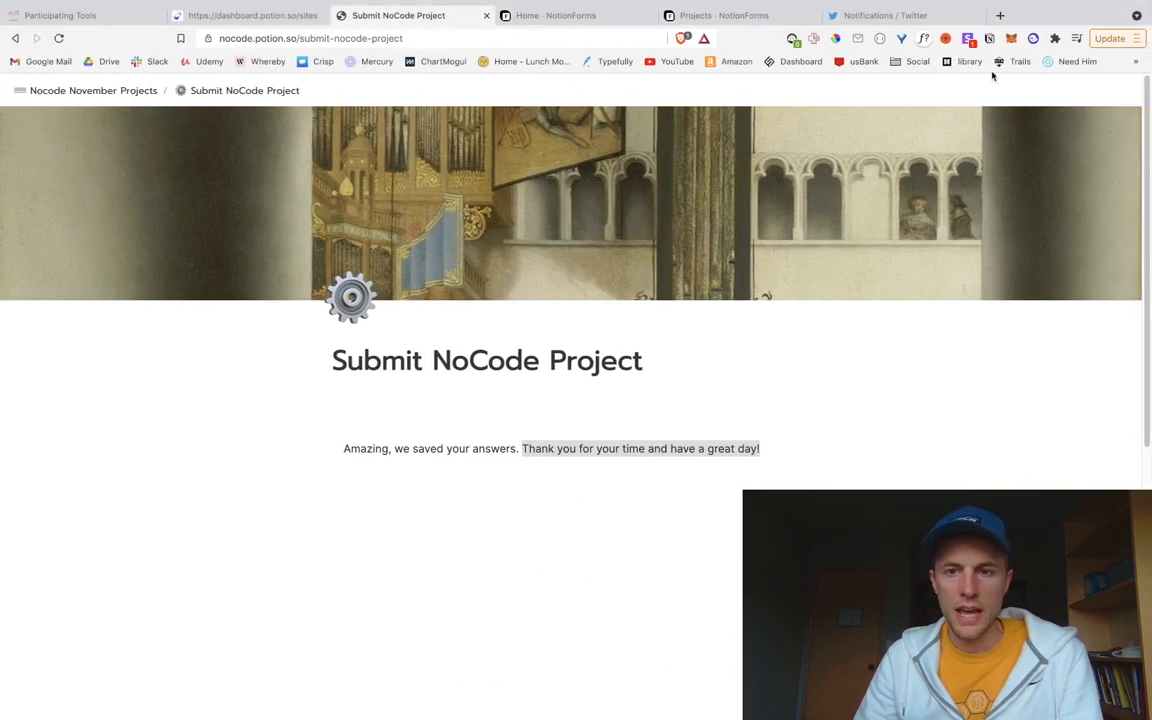
Step: Edit the Projects form and set its Submission Action to Redirect
left_click(556, 15)
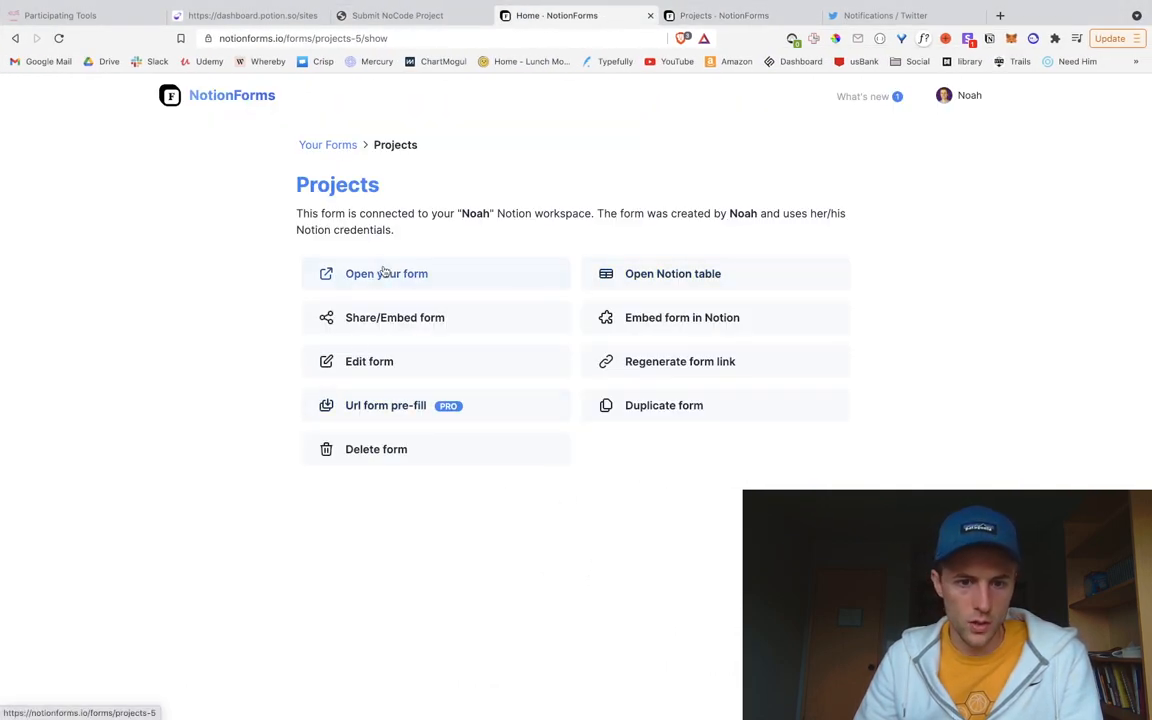
left_click(375, 361)
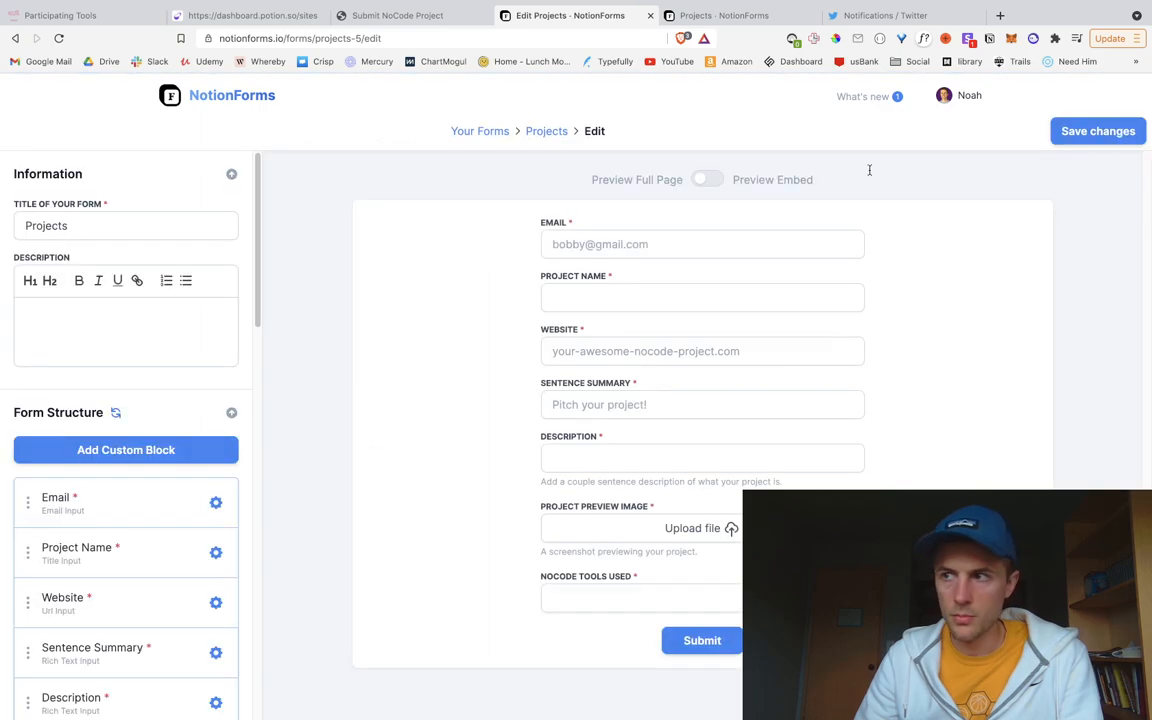
scroll(136, 460, "down", 1)
scroll(136, 460, "down", 5)
scroll(136, 462, "down", 5)
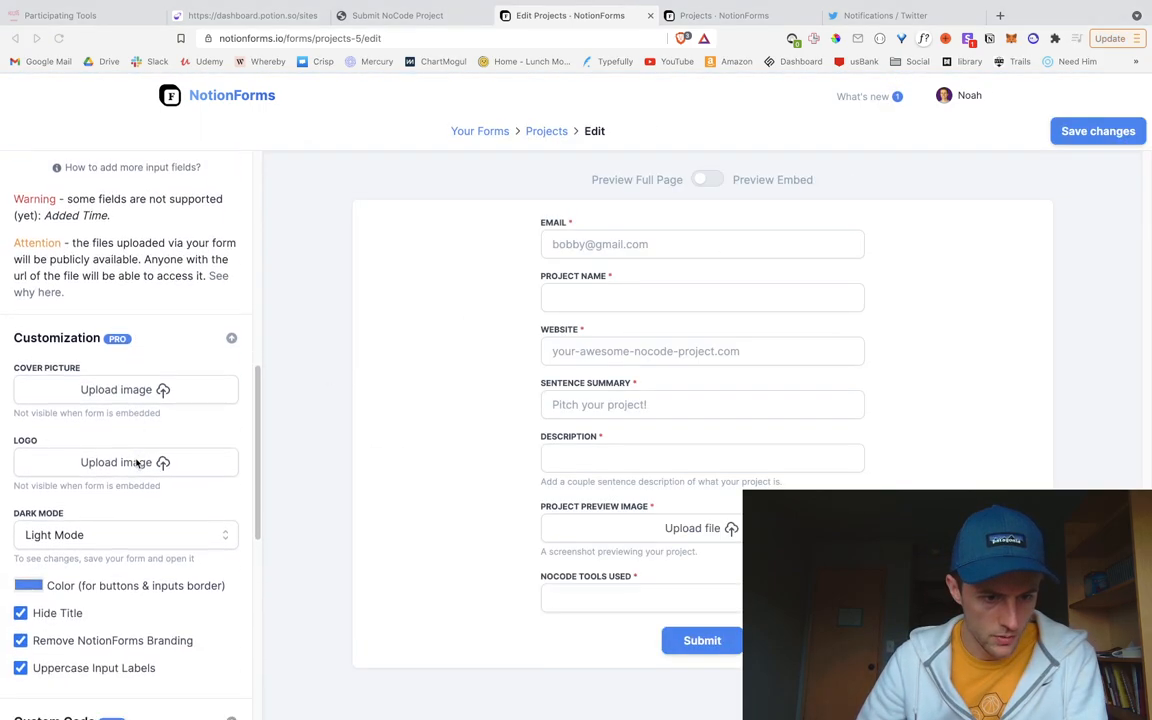
scroll(136, 462, "down", 1)
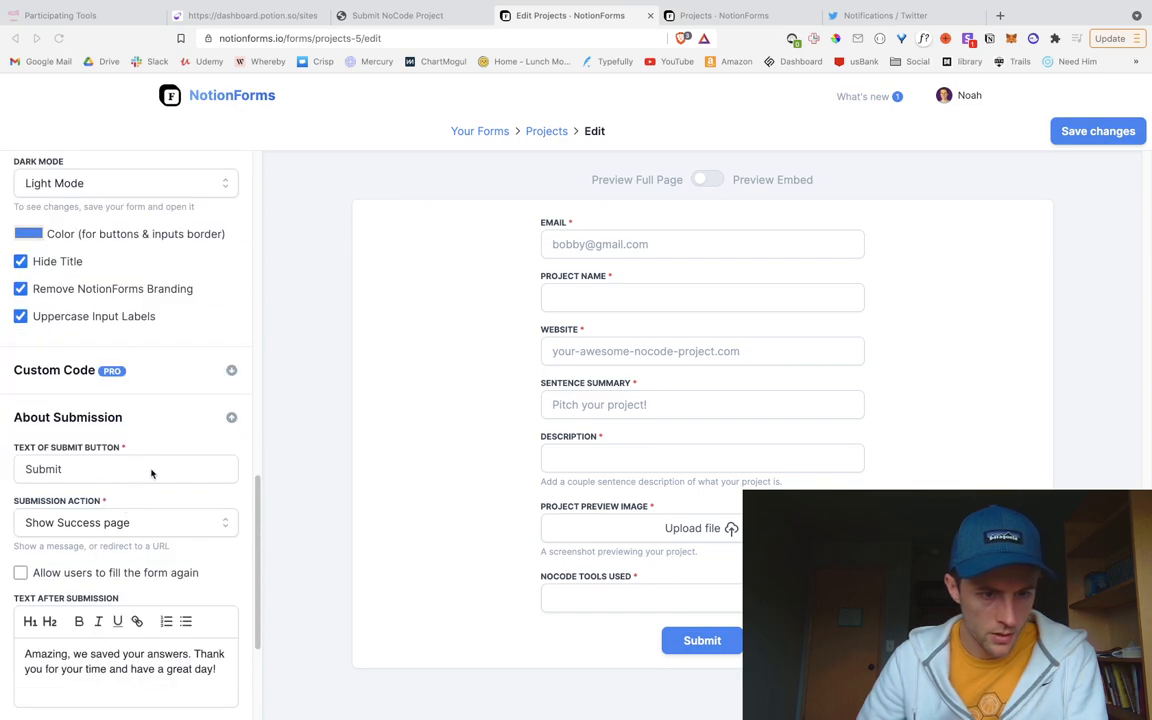
scroll(148, 471, "down", 1)
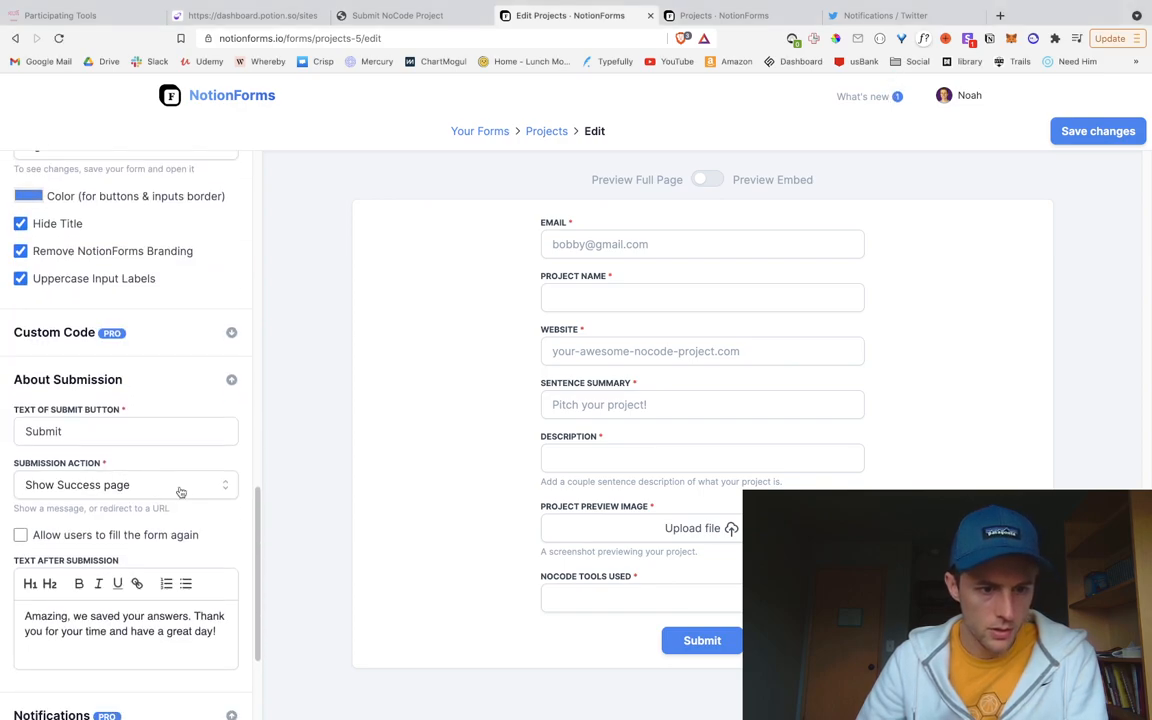
left_click(176, 485)
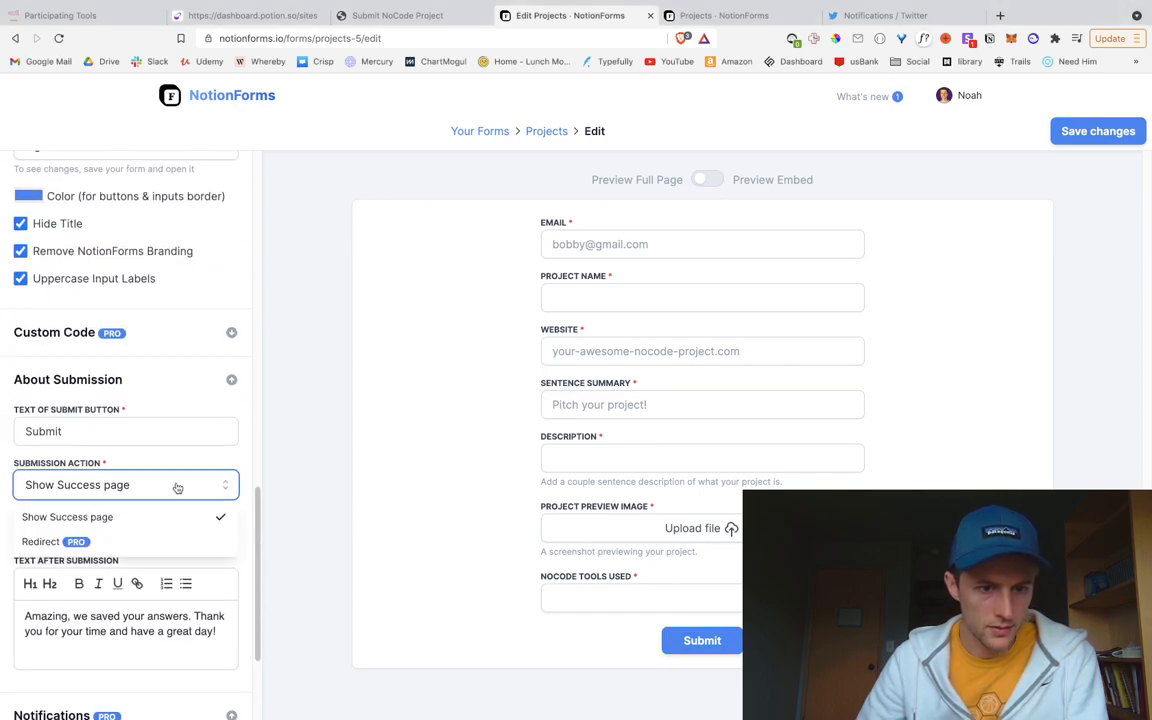
left_click(135, 544)
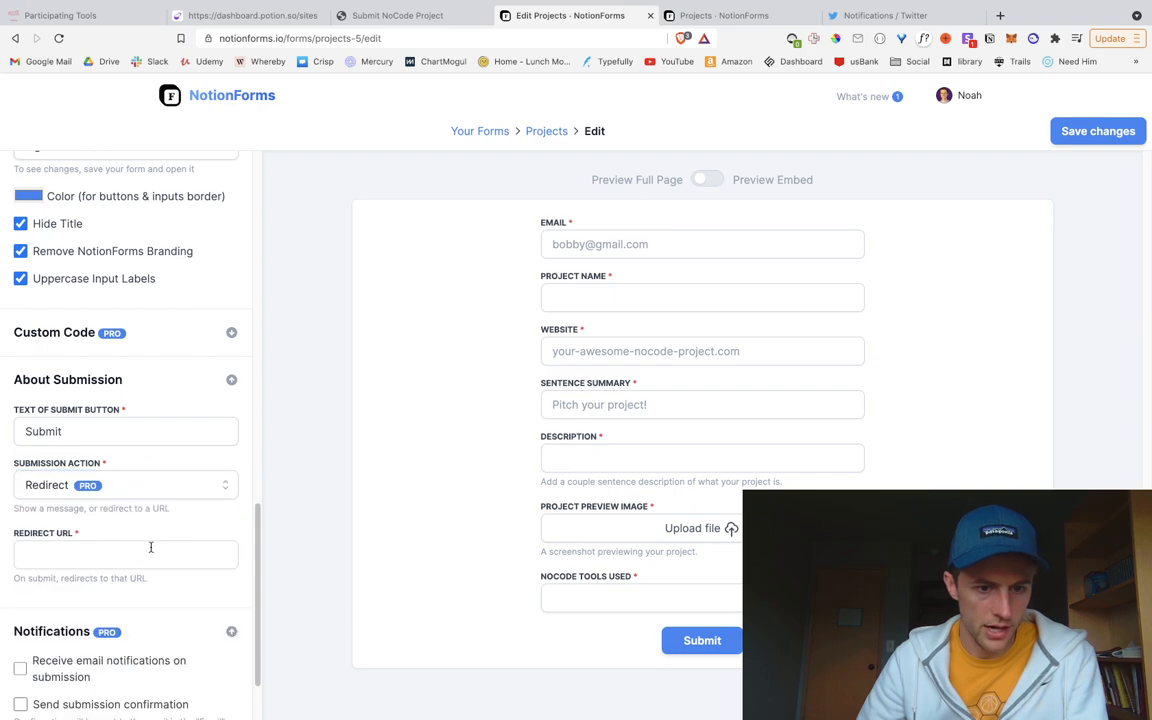
left_click(87, 566)
type("https://")
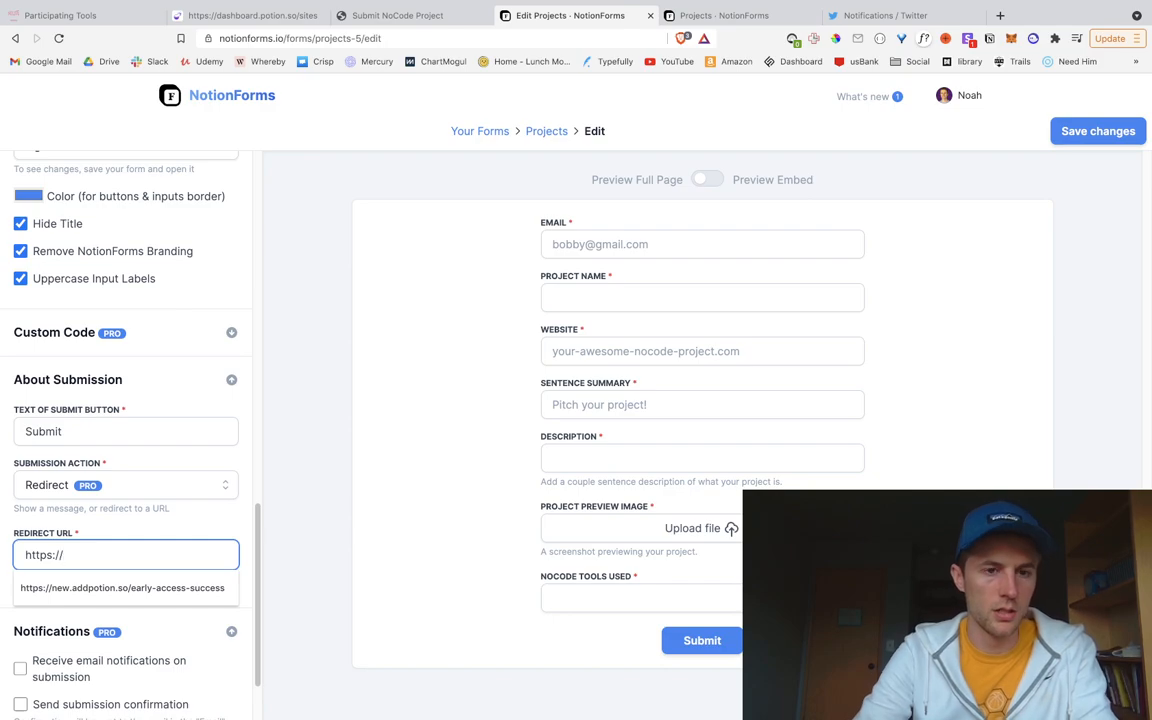
type("nocode.potion.so/")
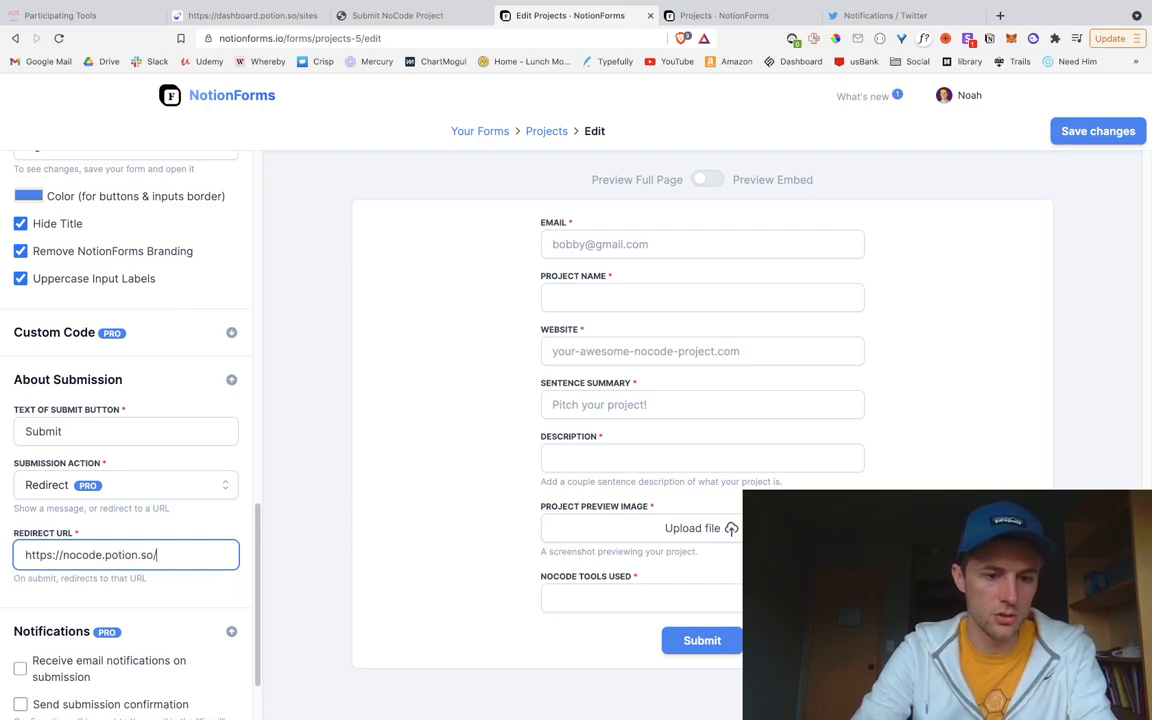
key("ctrl+Left")
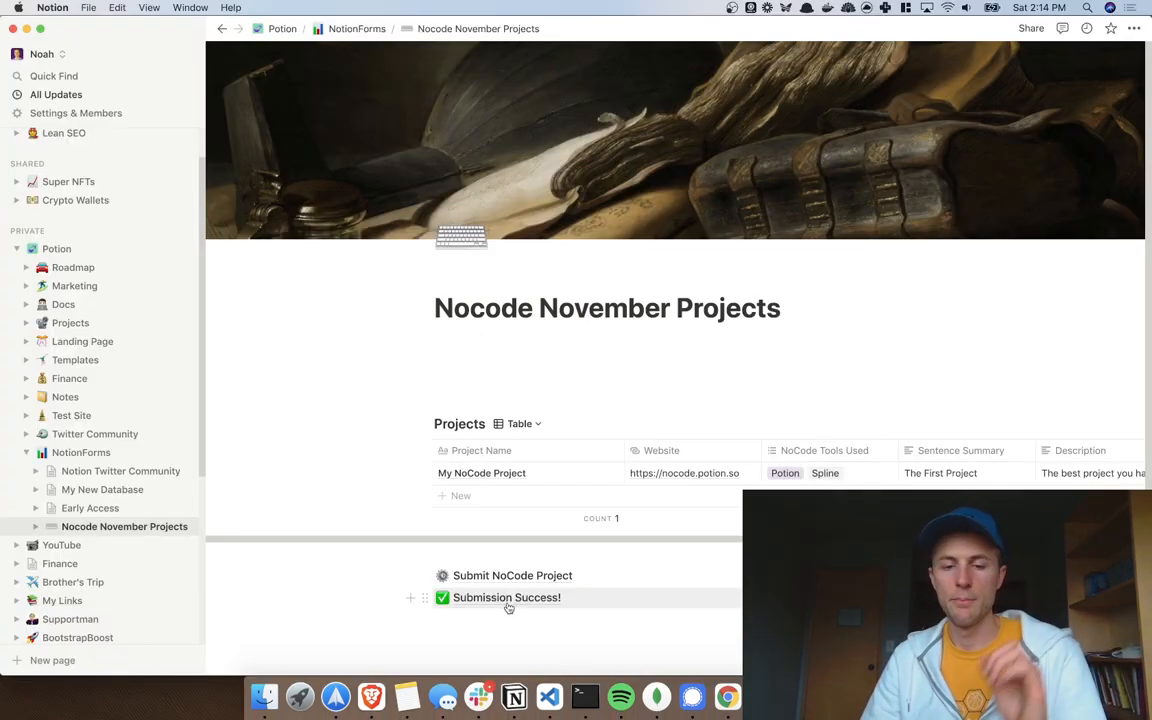
key("ctrl+Right")
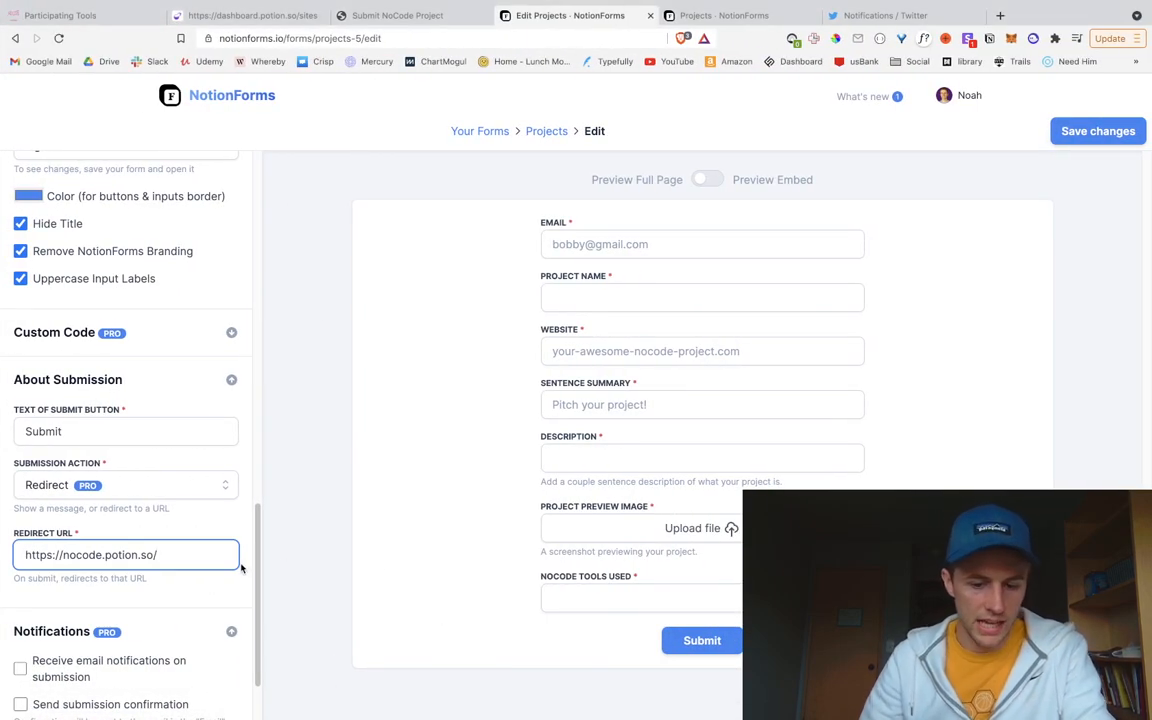
type("submission-success")
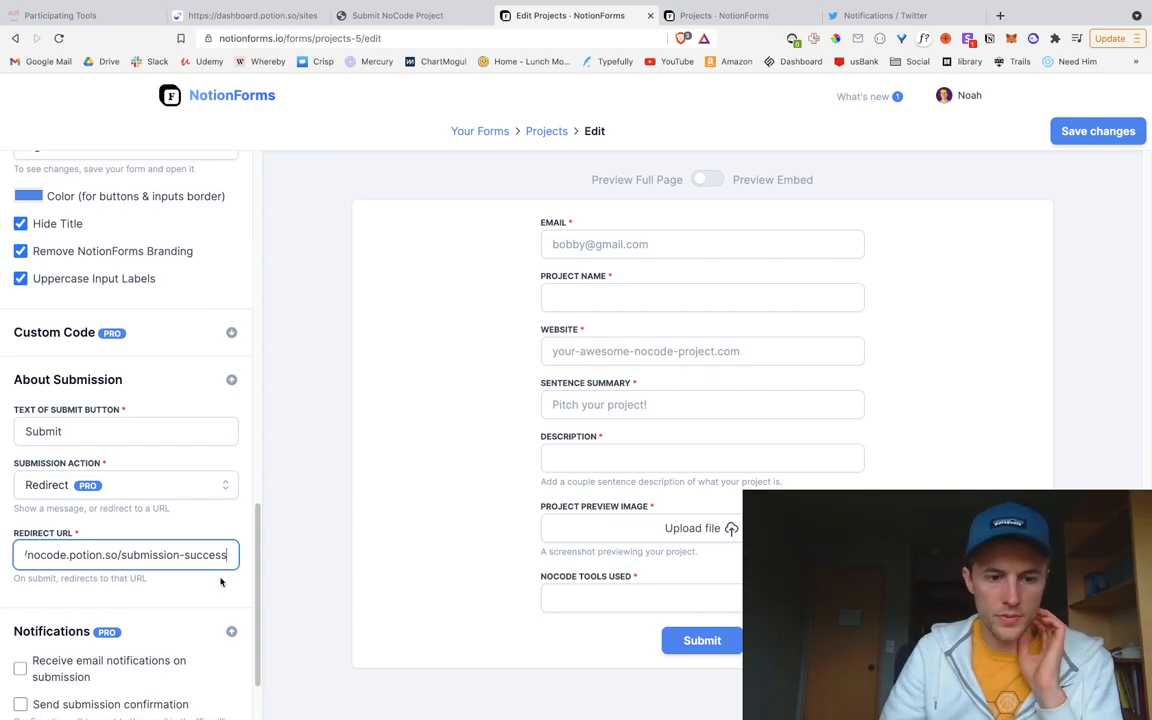
key("ctrl+Left")
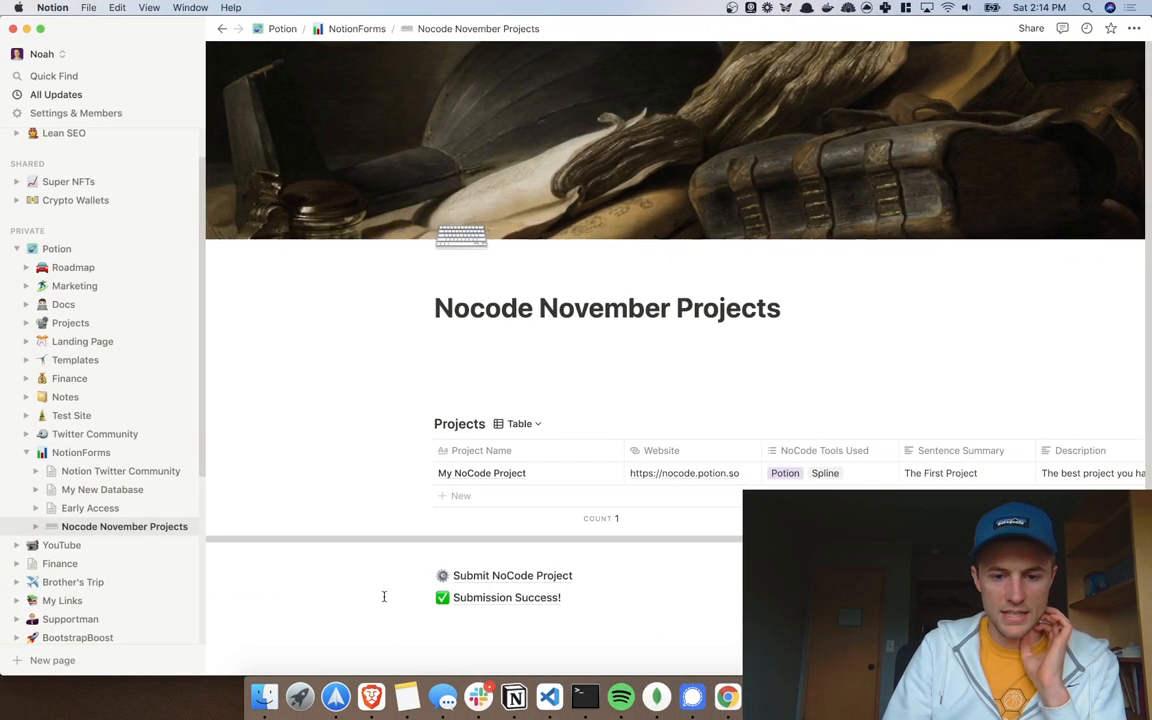
key("ctrl+Right")
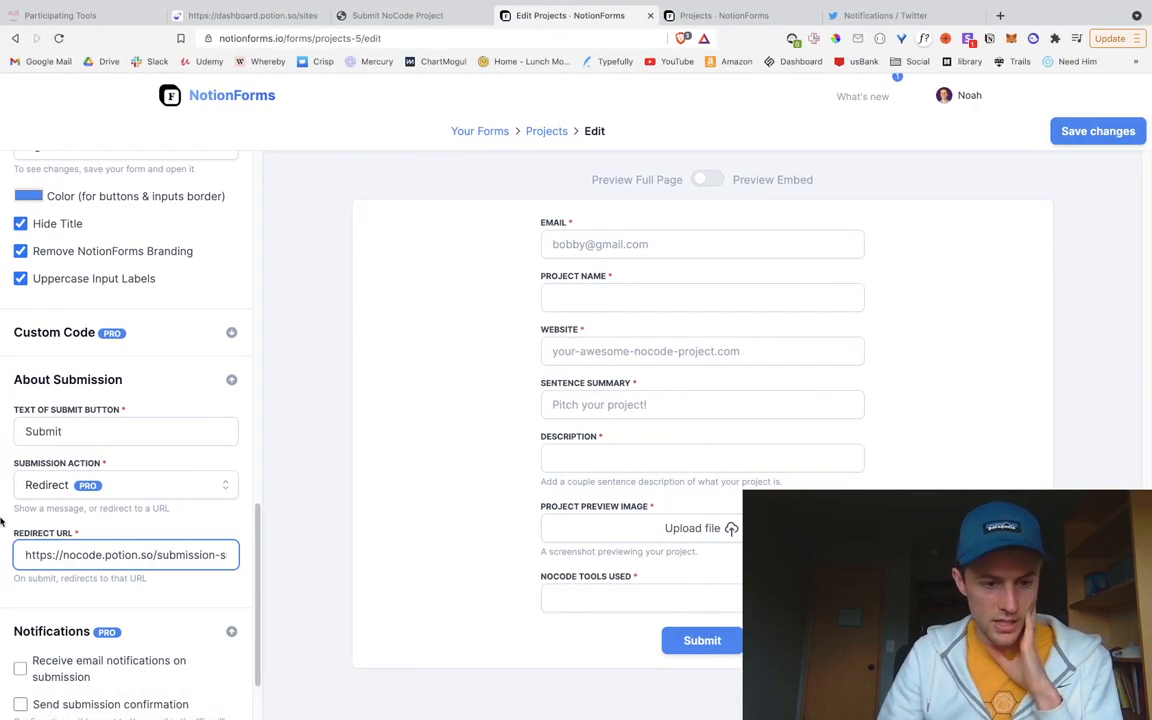
scroll(141, 591, "down", 2)
scroll(142, 597, "down", 1)
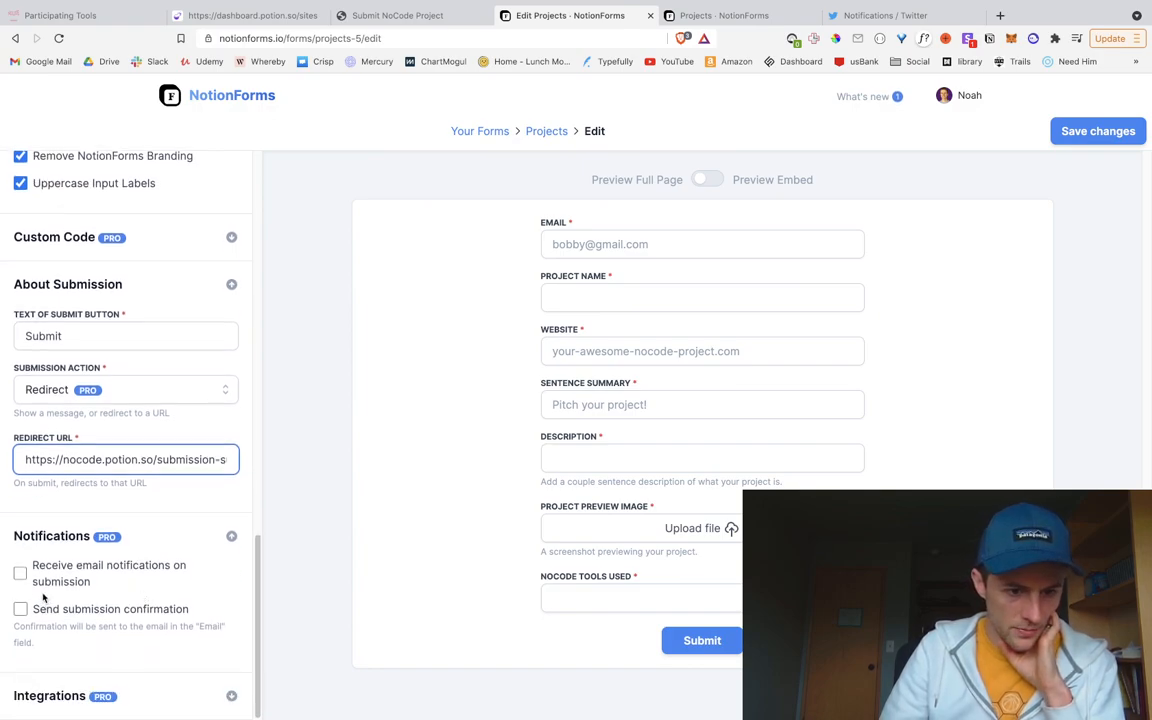
left_click(20, 573)
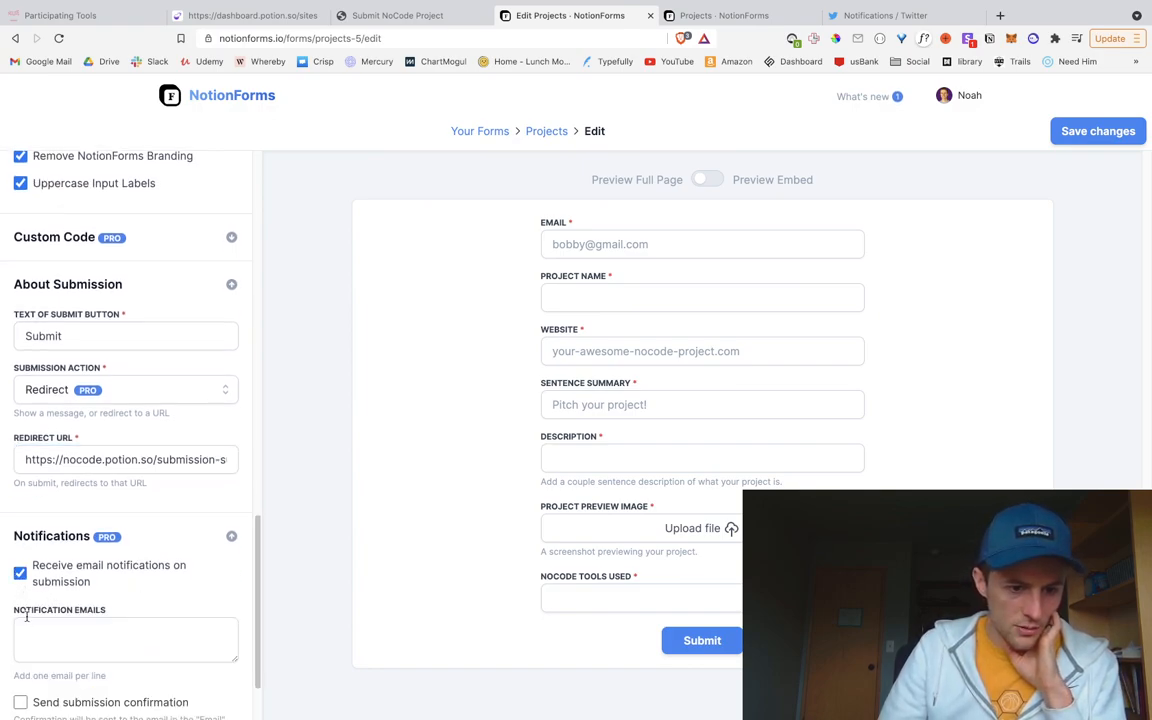
scroll(80, 580, "down", 1)
left_click(119, 602)
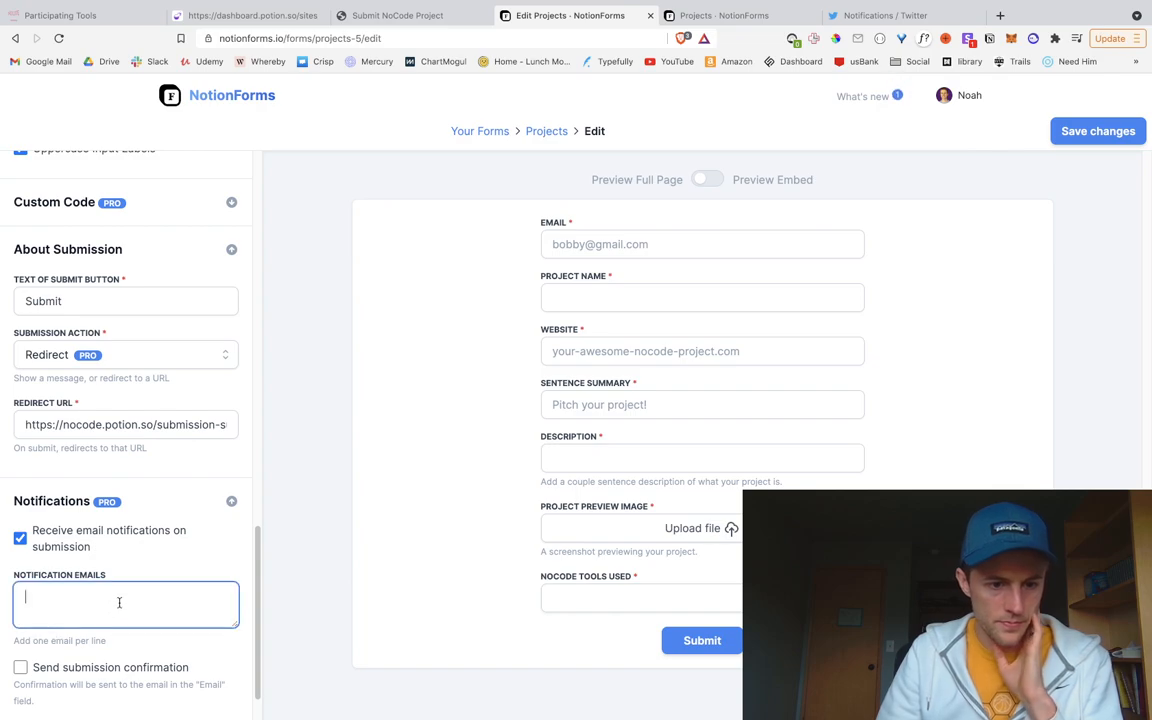
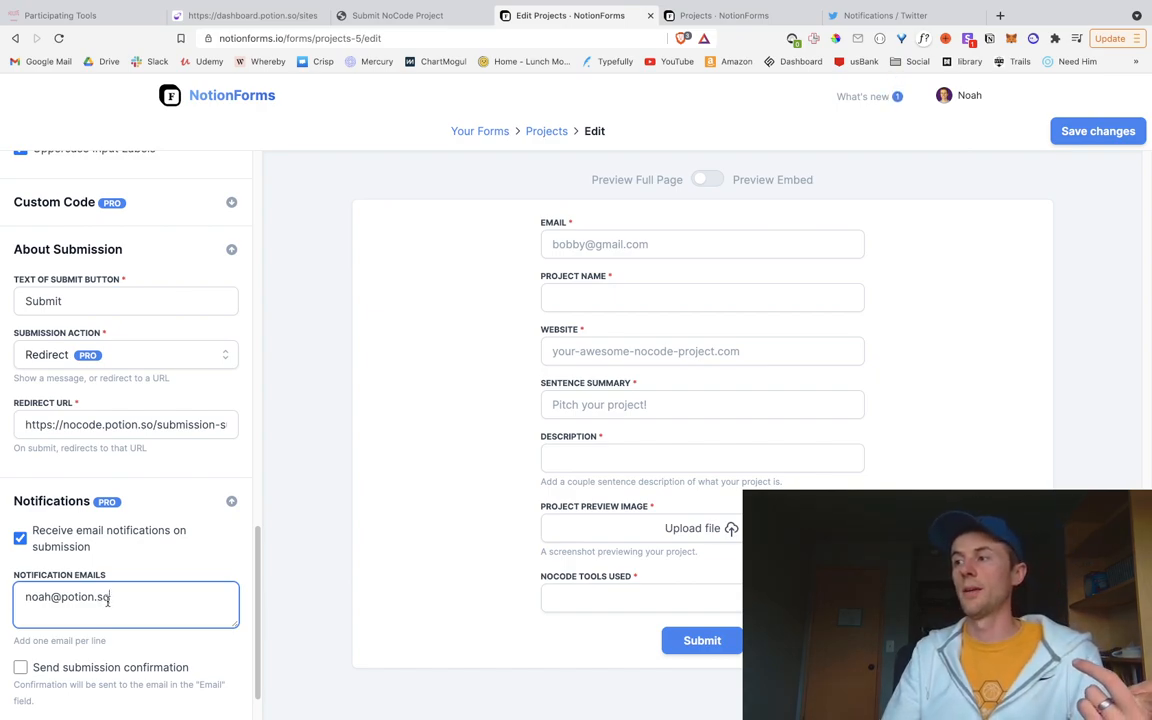
scroll(108, 600, "down", 2)
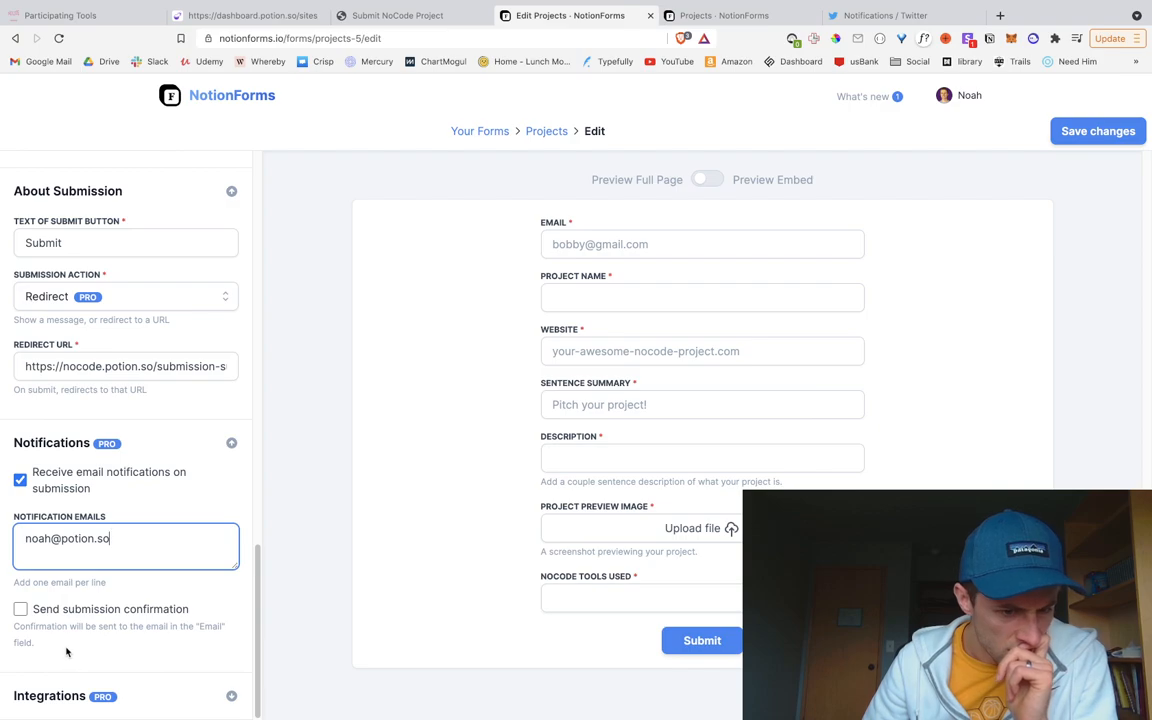
left_click(20, 609)
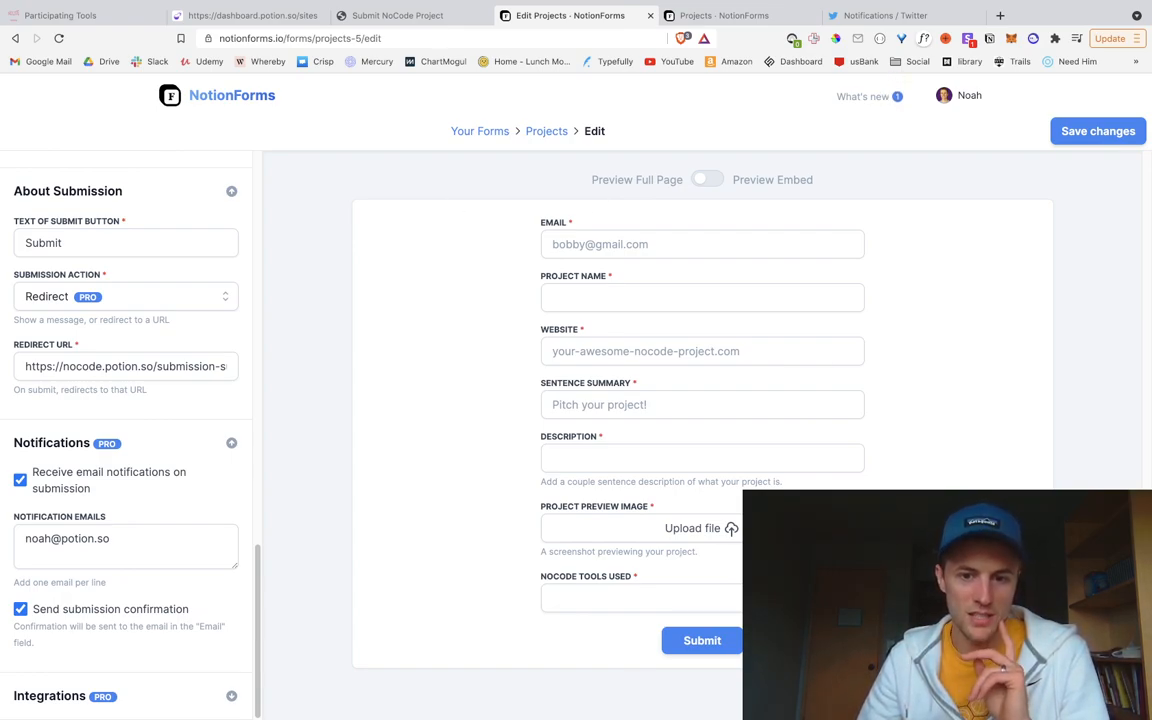
key("ctrl+Left")
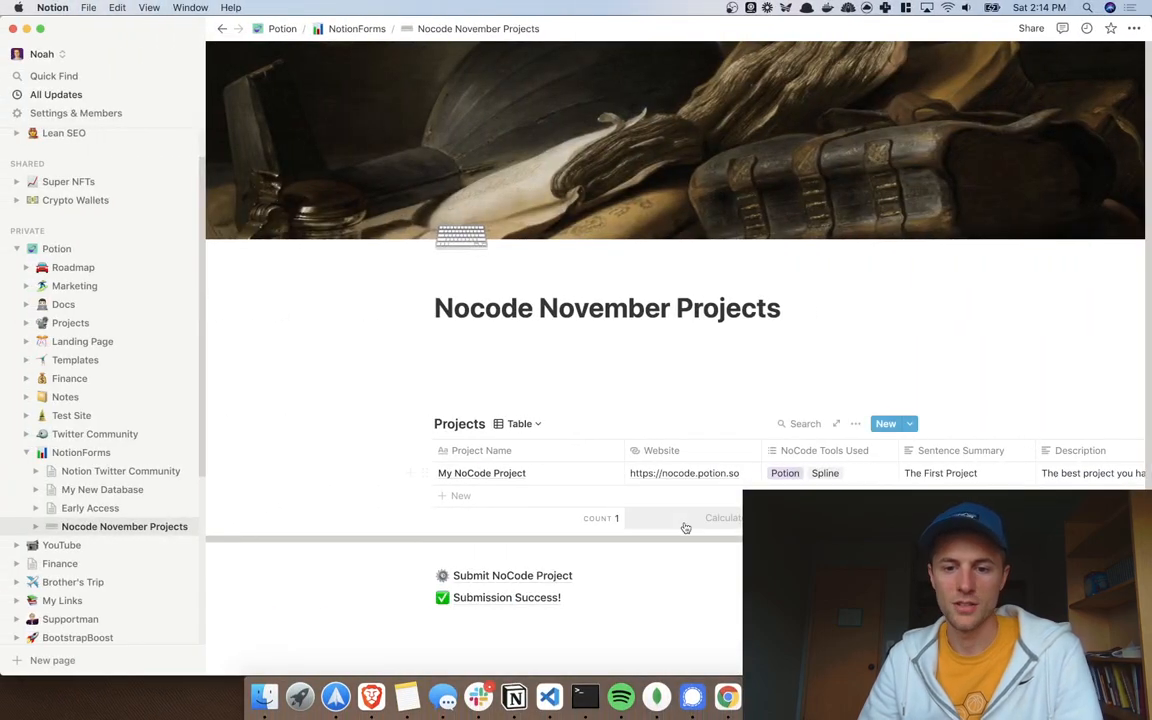
scroll(677, 540, "right", 5)
scroll(643, 540, "left", 5)
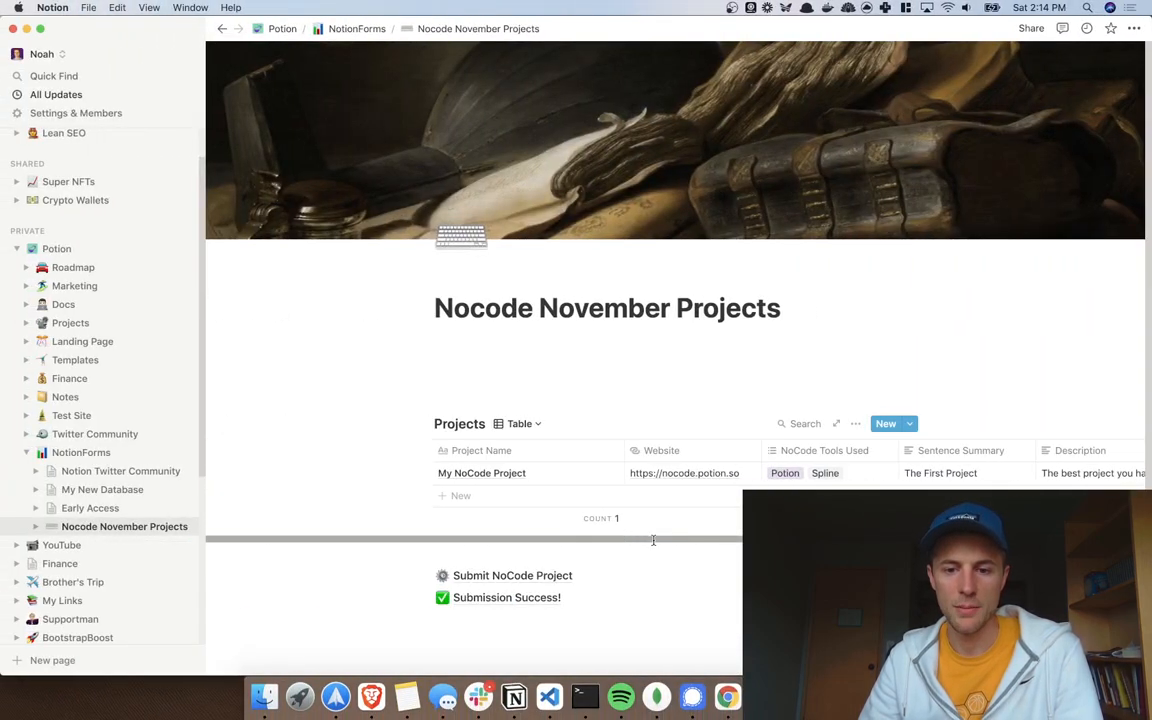
key("ctrl+Right")
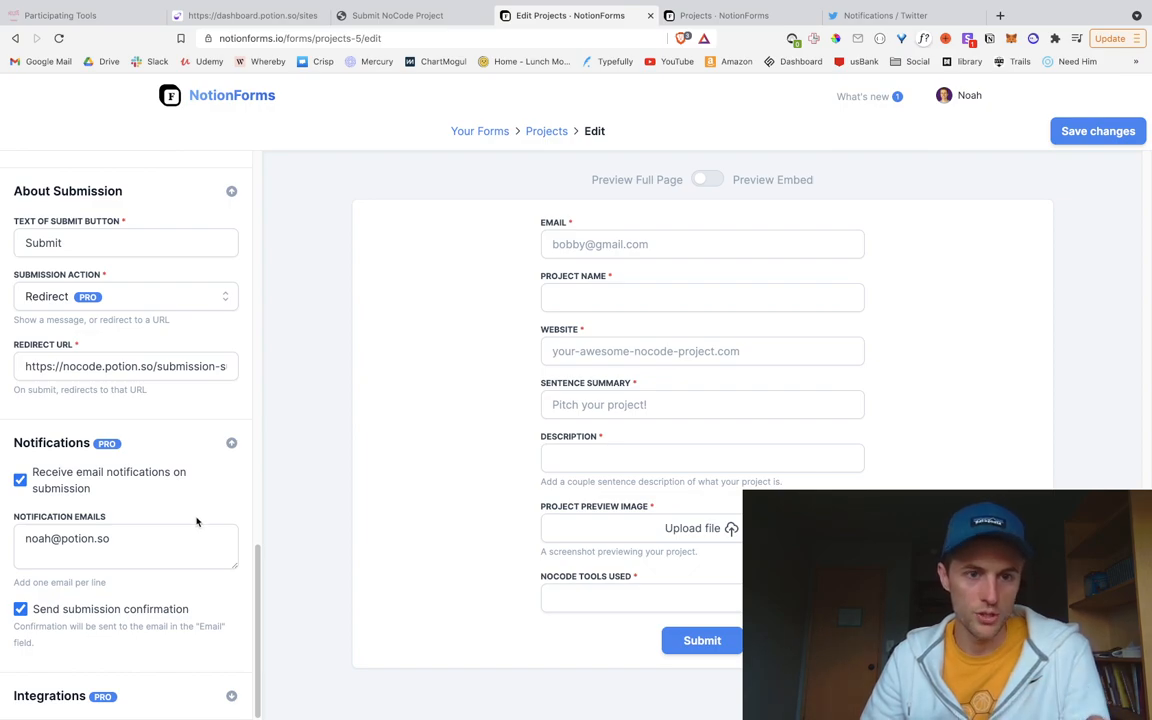
left_click(108, 18)
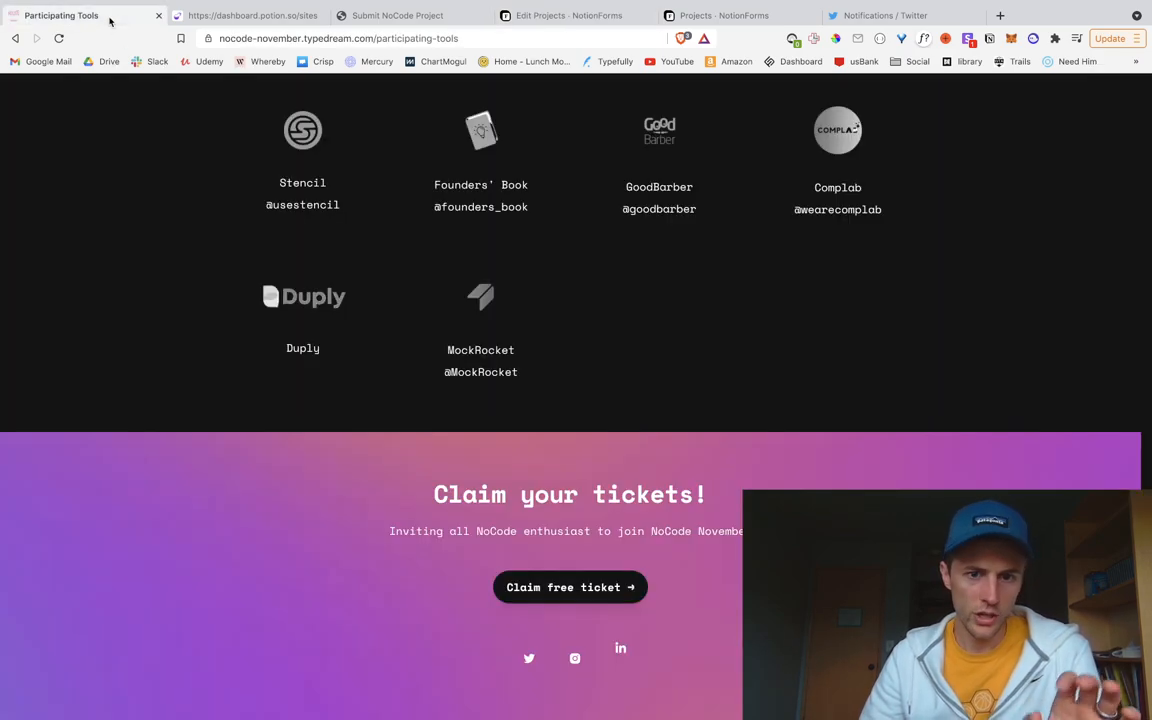
scroll(255, 419, "up", 10)
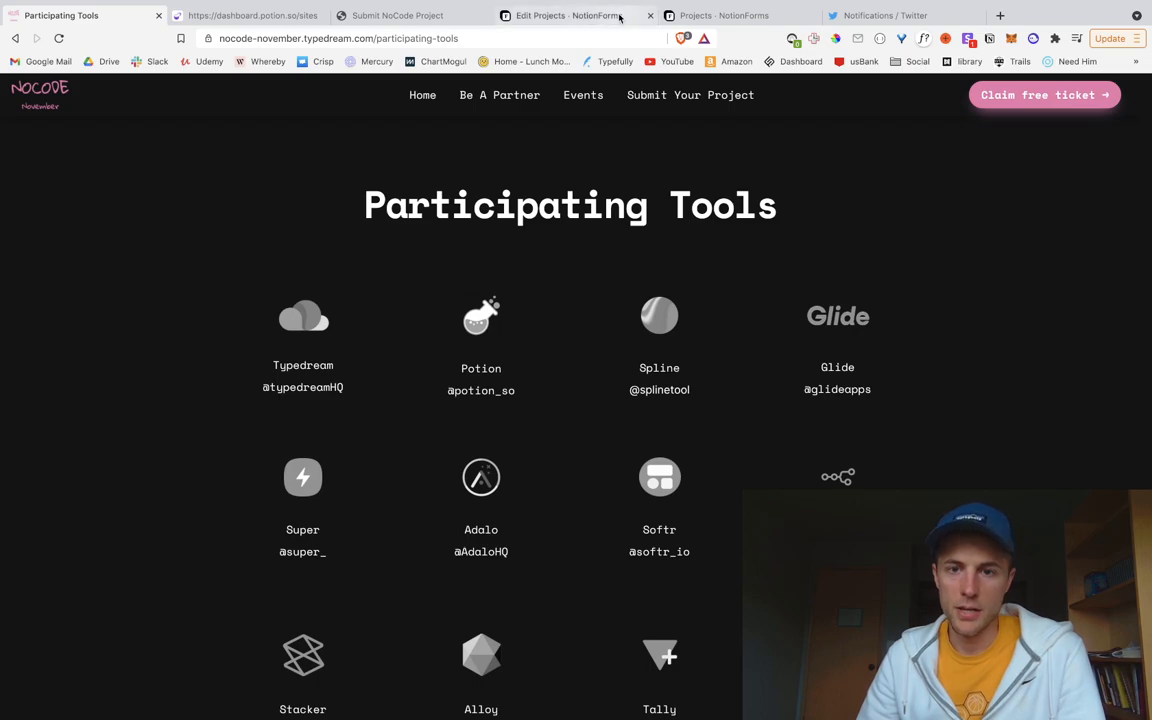
left_click(570, 15)
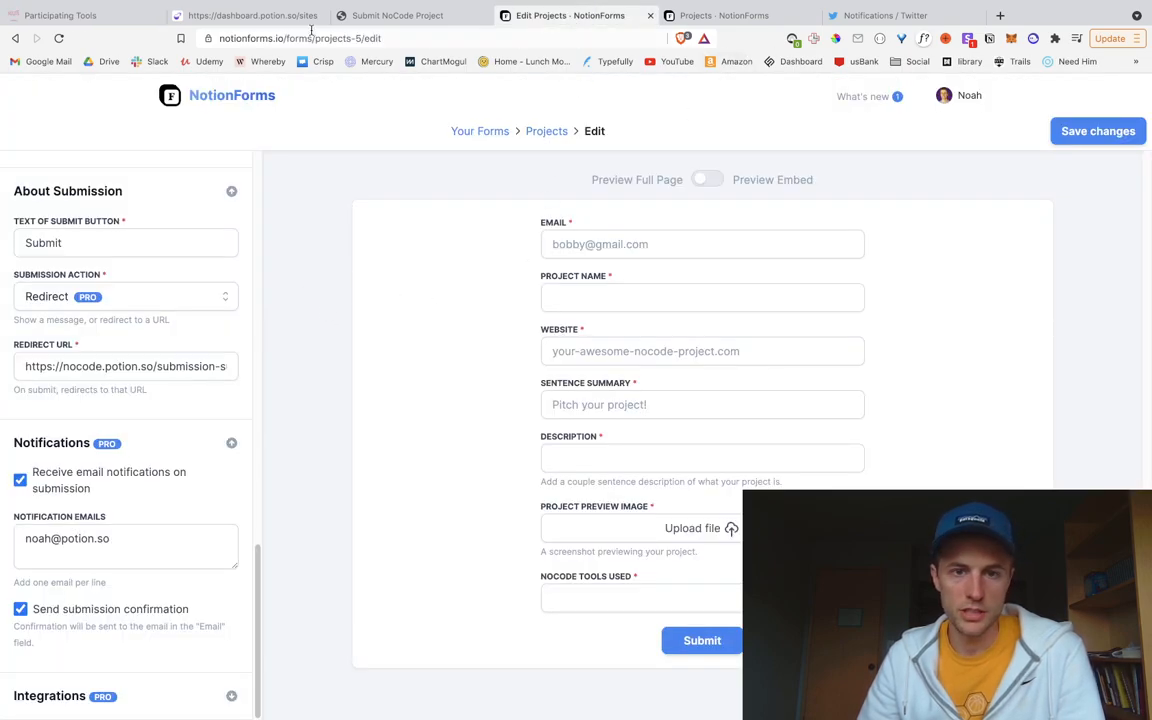
Step: Review the published site's Submit NoCode Project page
left_click(390, 16)
left_click(108, 93)
left_click(391, 546)
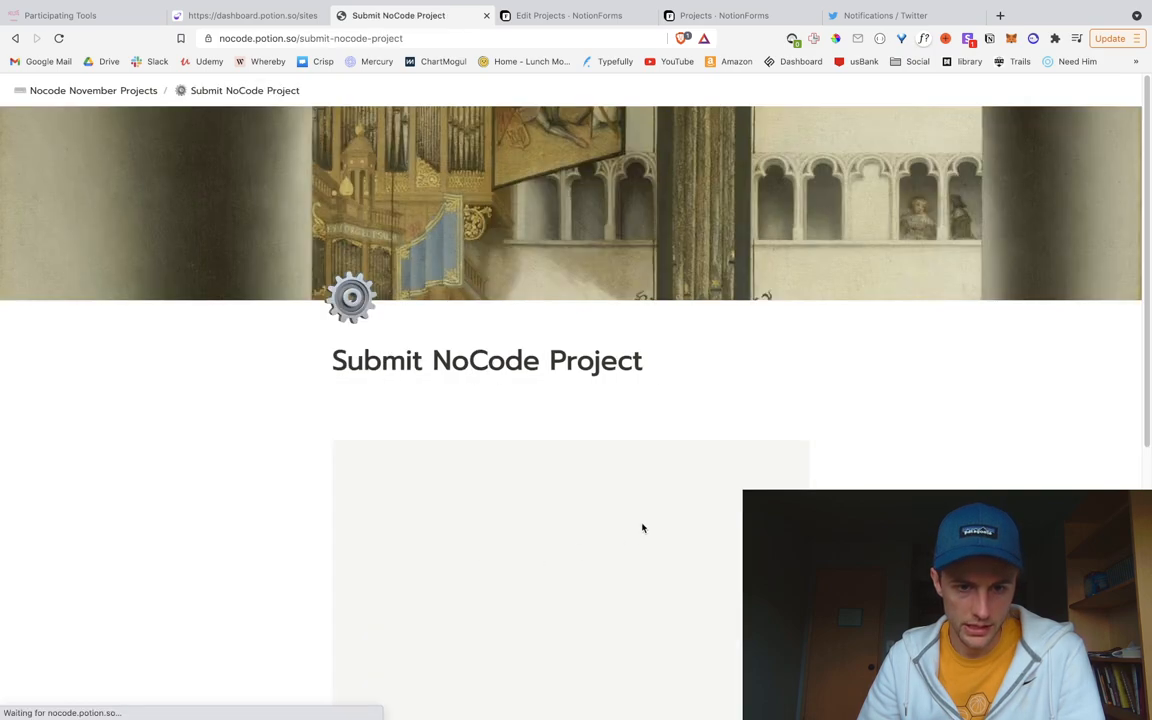
scroll(460, 450, "down", 4)
scroll(490, 430, "down", 2)
scroll(499, 393, "up", 5)
scroll(505, 530, "down", 3)
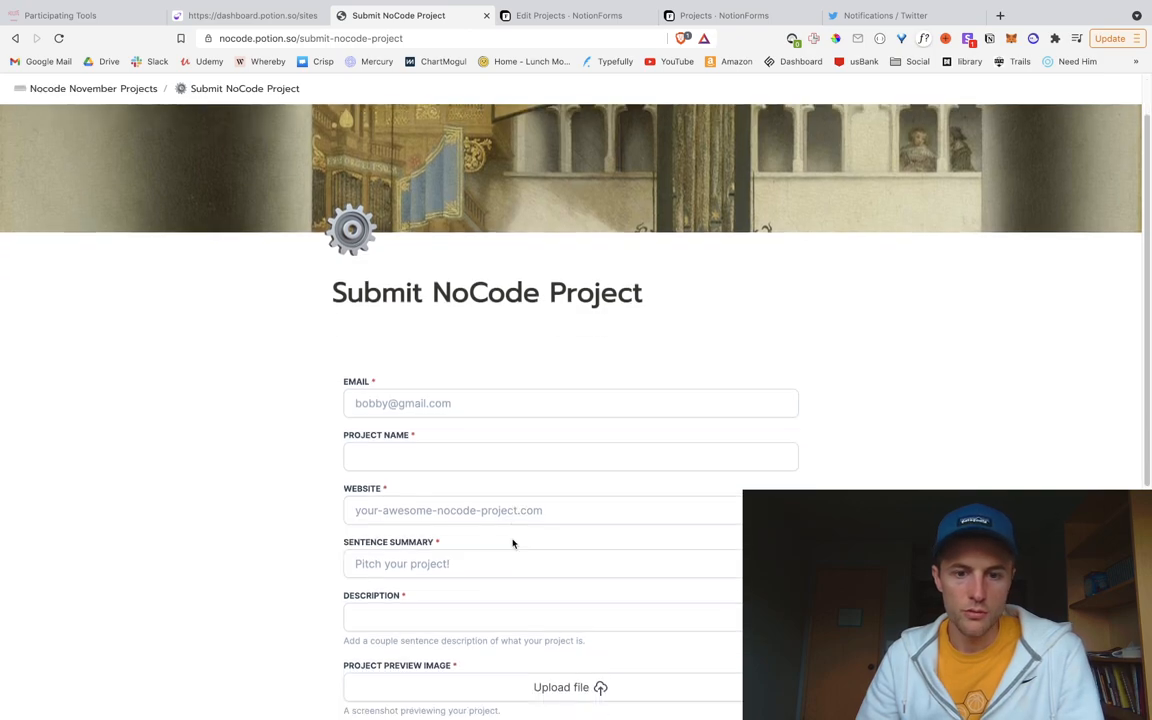
scroll(510, 535, "up", 3)
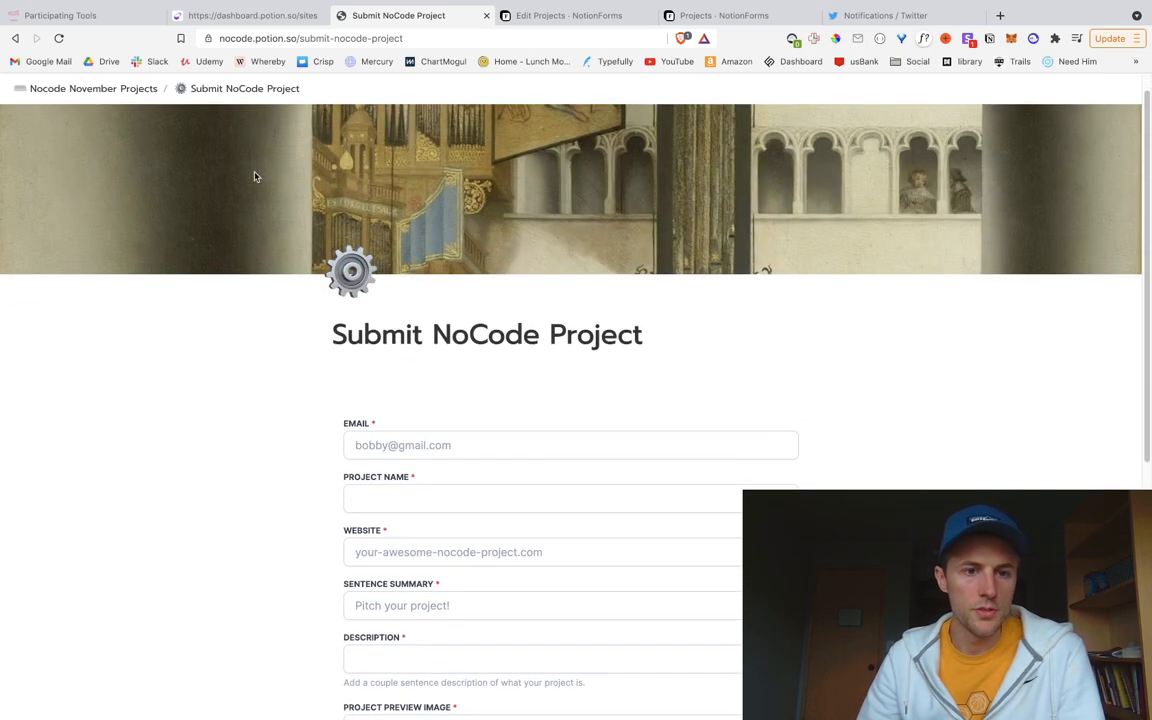
left_click(128, 92)
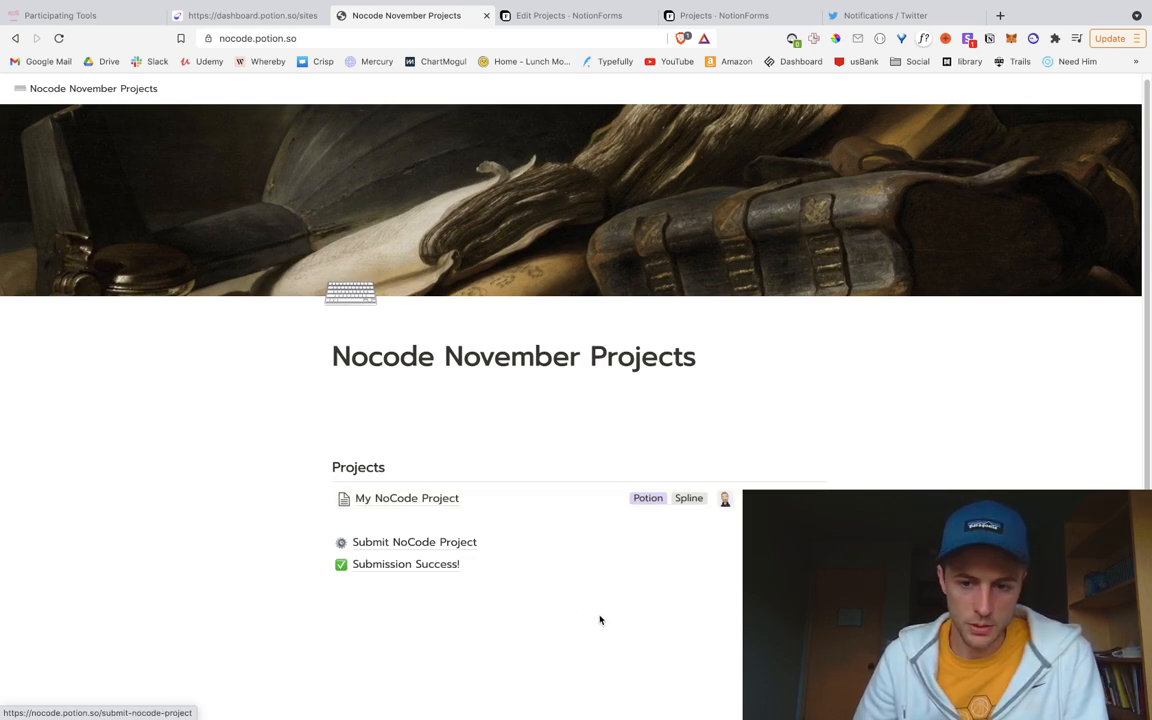
Step: Check the My NoCode Project entry on the published Nocode November Projects page
left_click(578, 500)
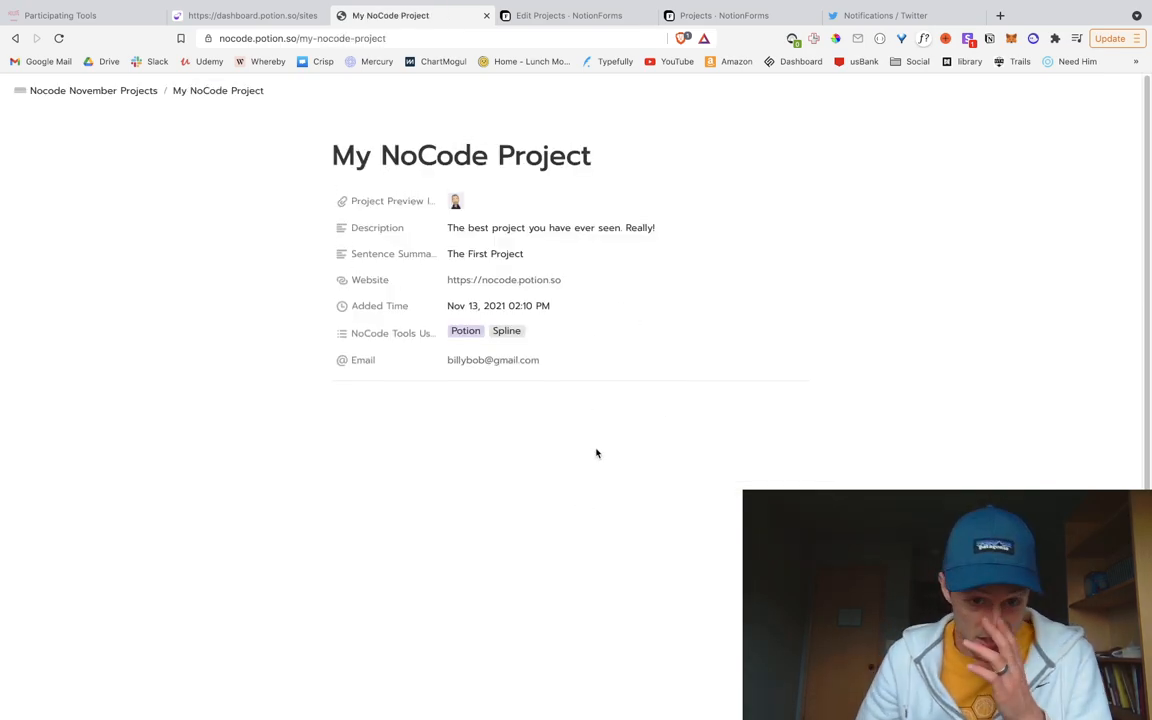
left_click(121, 90)
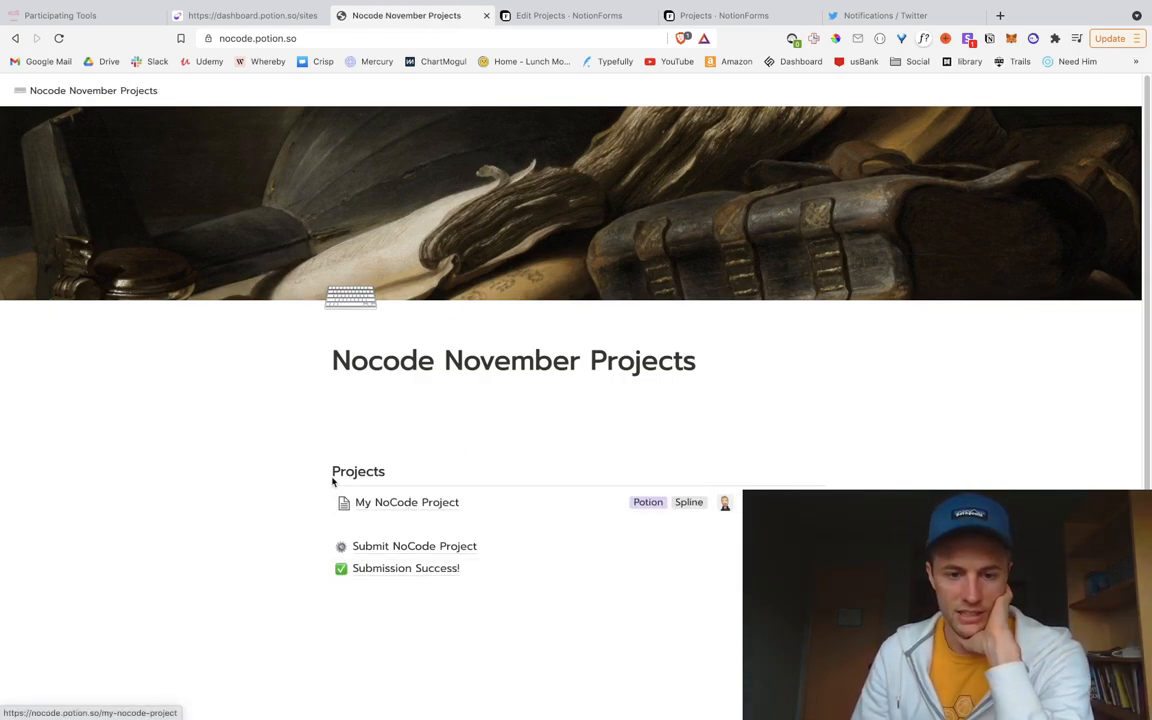
left_click(578, 509)
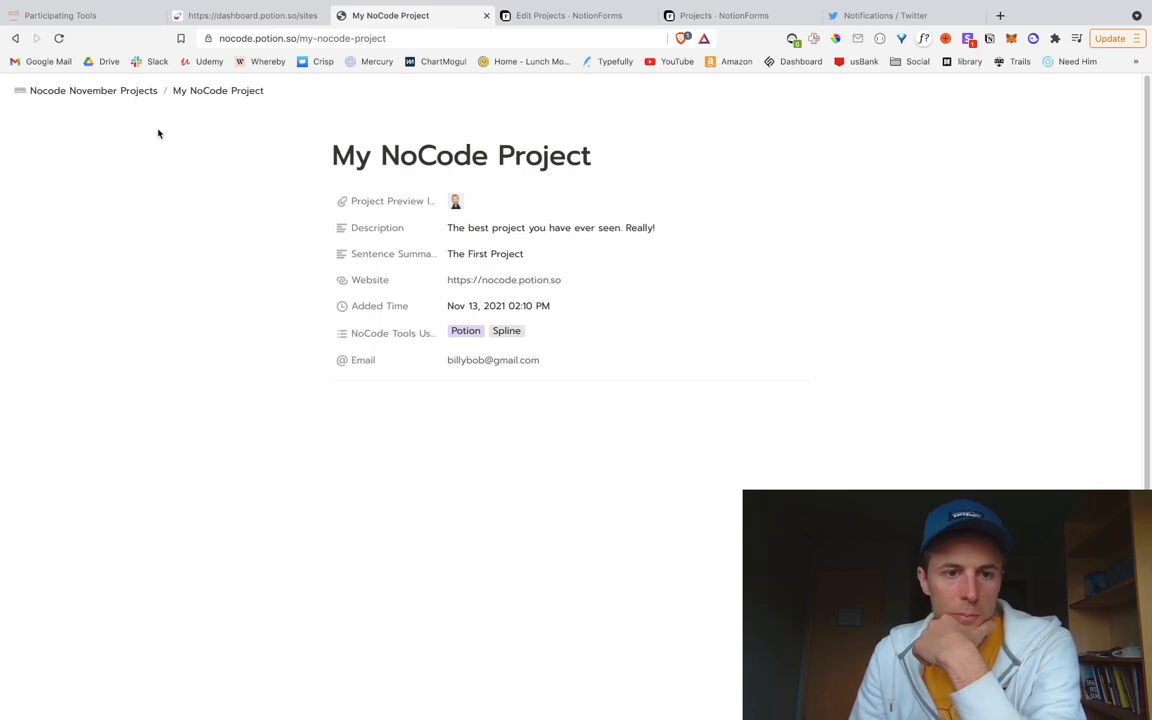
left_click(105, 94)
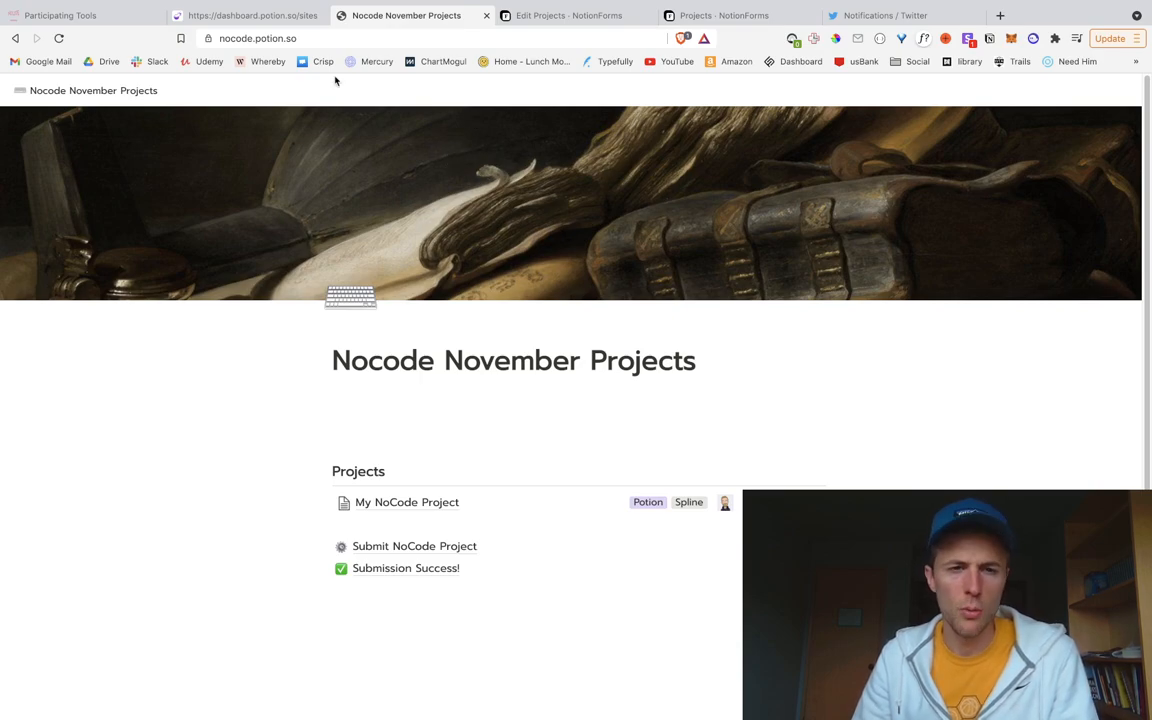
Step: Open the Live Editor for the NoCode November Projects site from the Potion dashboard
left_click(255, 15)
scroll(347, 395, "up", 10)
scroll(347, 395, "up", 5)
scroll(357, 391, "down", 20)
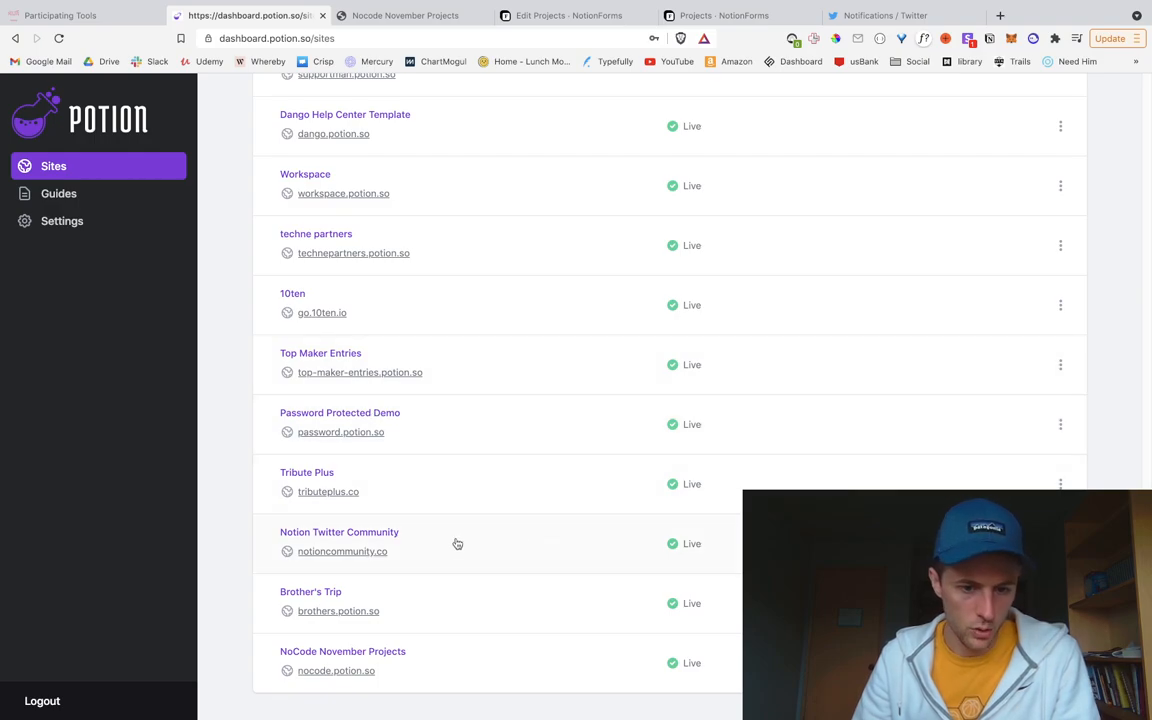
left_click(466, 651)
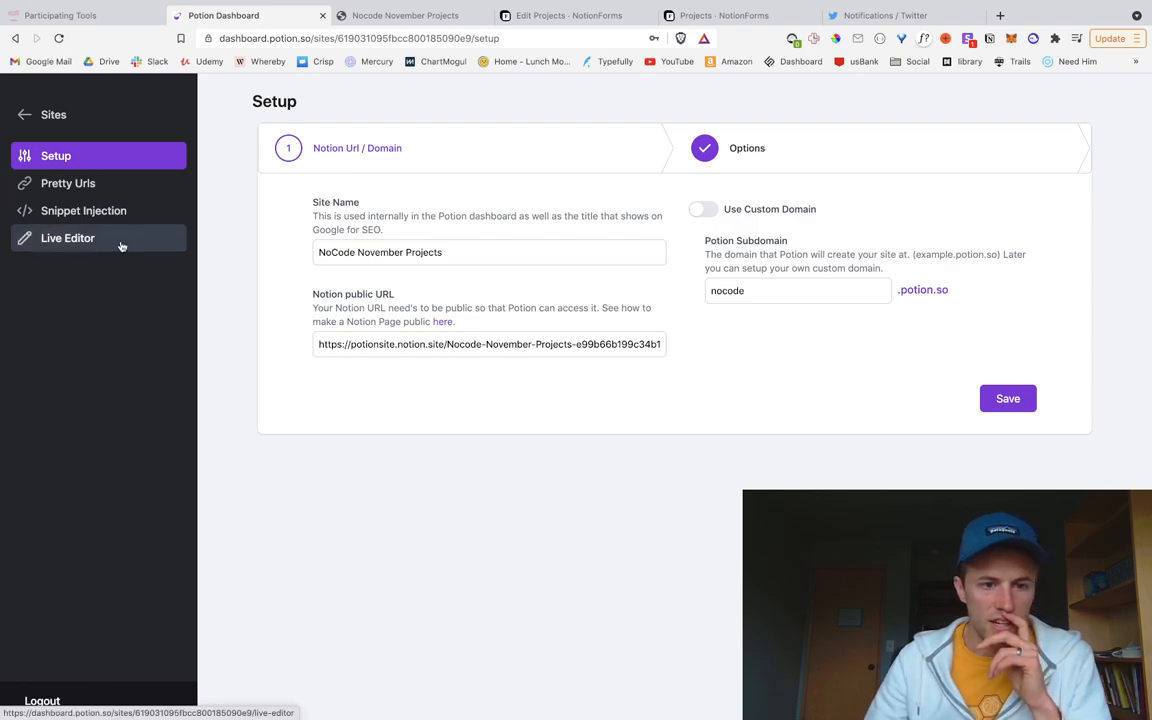
left_click(178, 230)
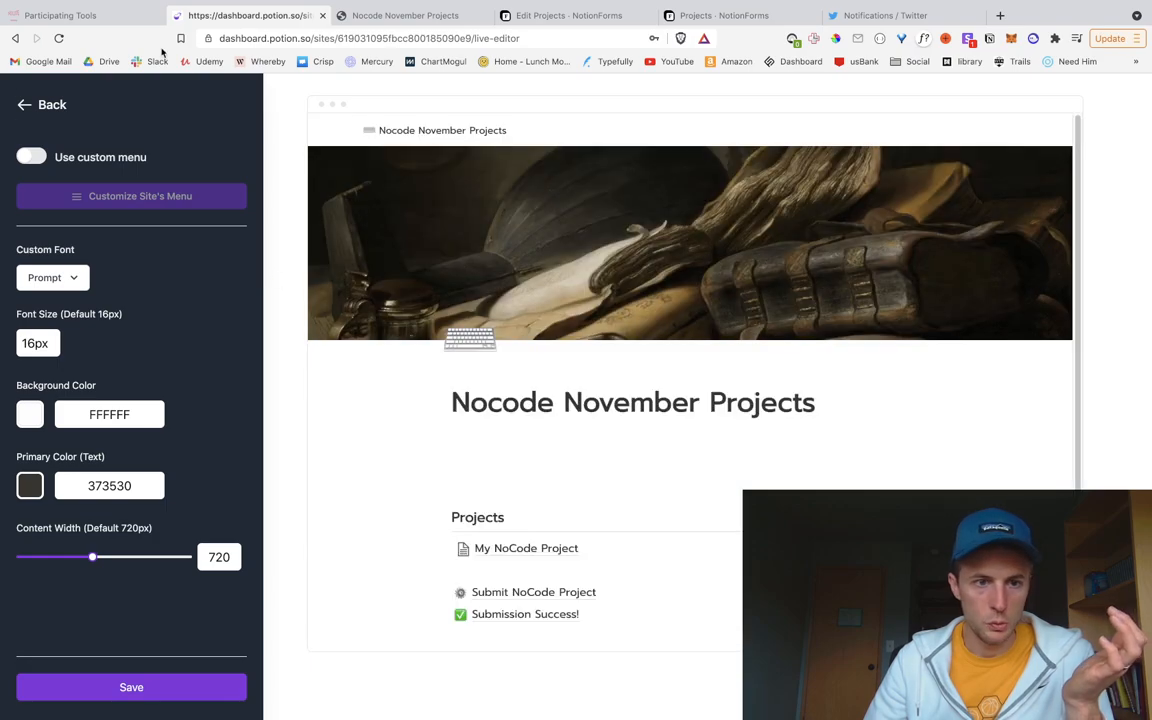
left_click(106, 20)
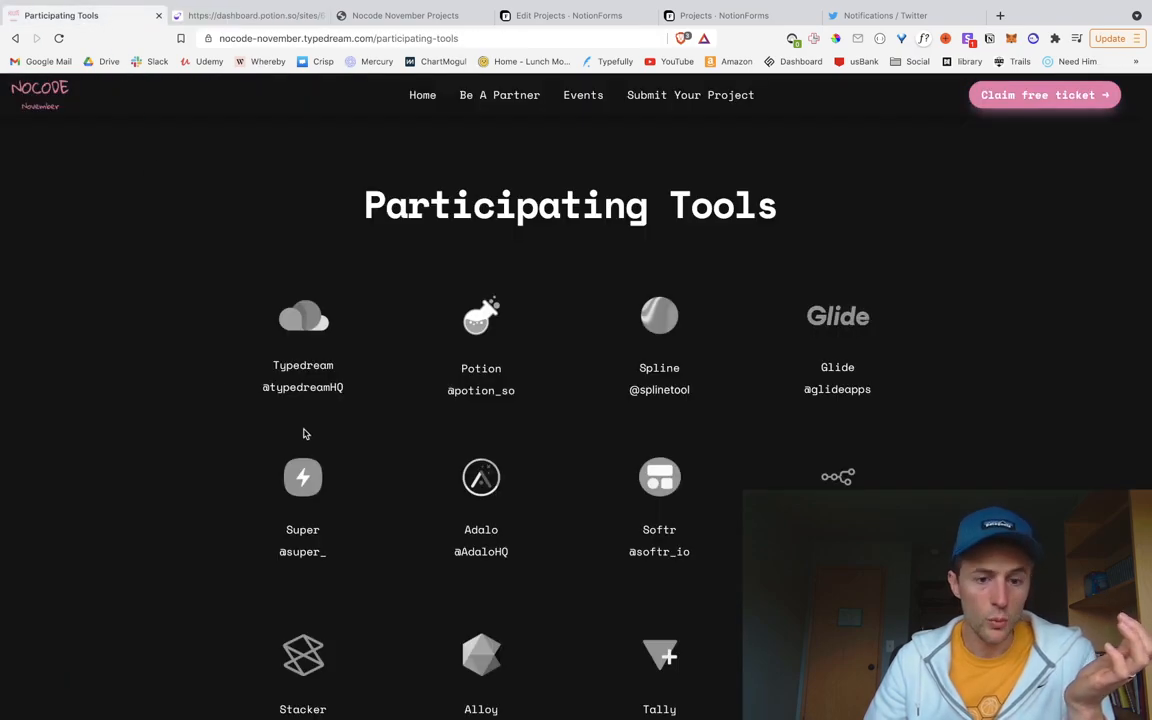
Step: Go to the NoCode November home page on the Typedream site
scroll(226, 427, "down", 10)
scroll(231, 426, "up", 10)
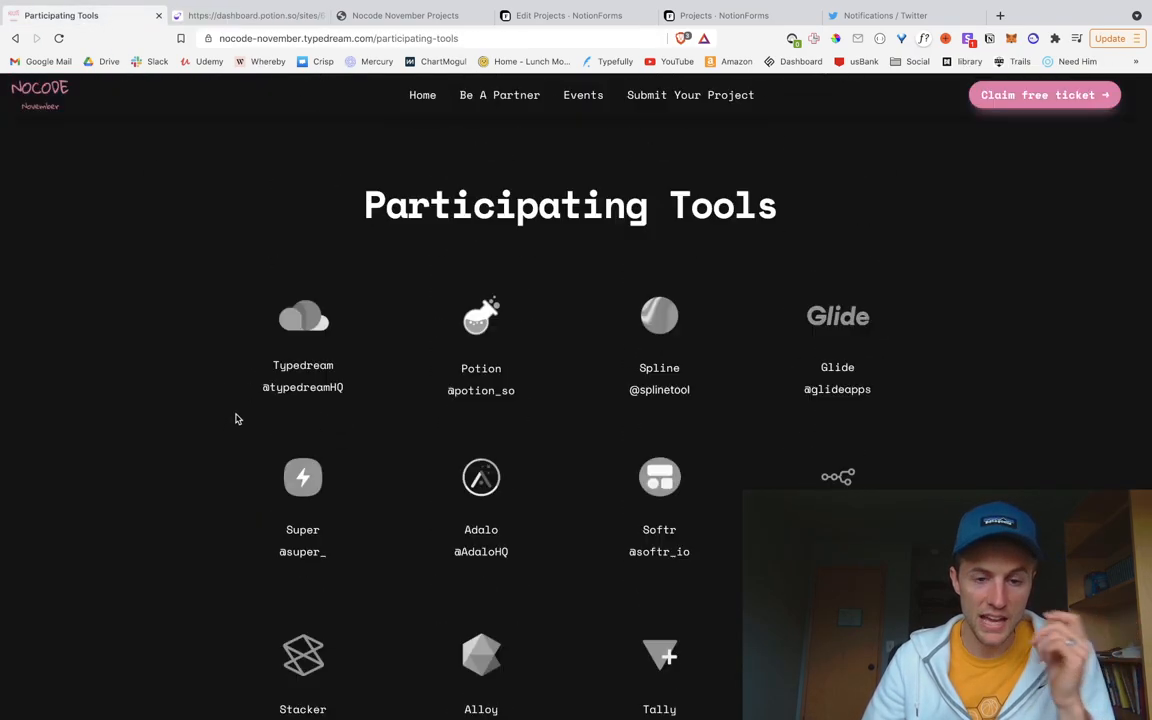
scroll(237, 428, "down", 10)
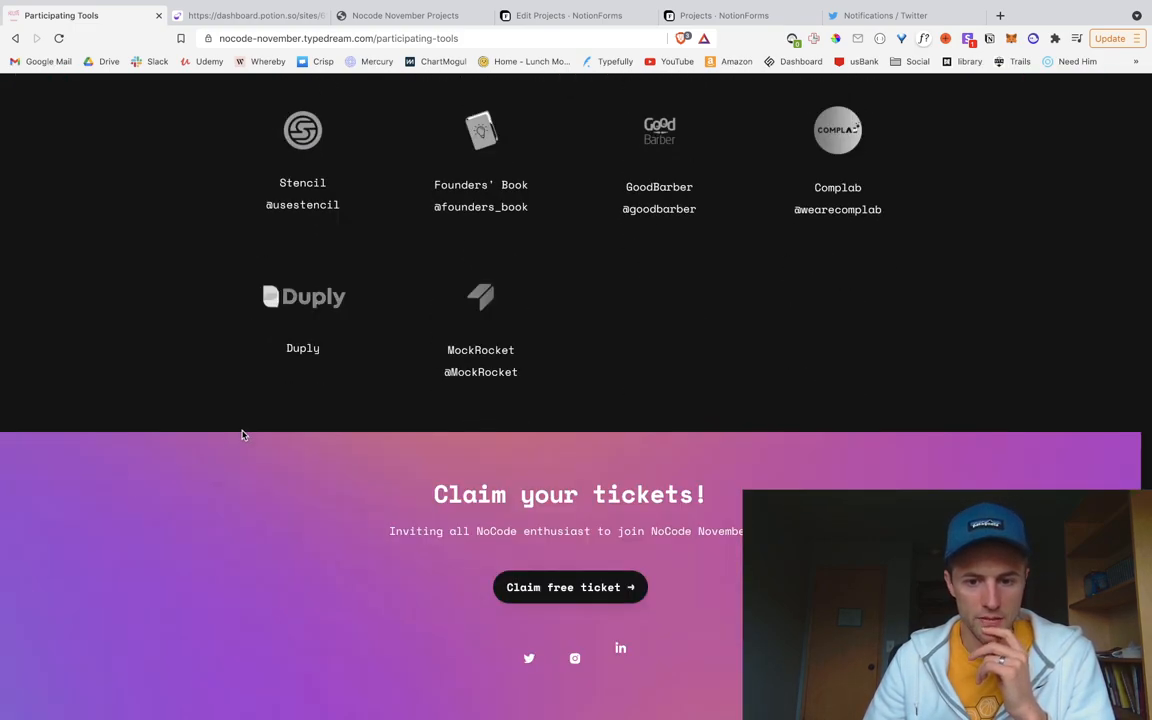
scroll(241, 433, "up", 6)
scroll(242, 431, "up", 5)
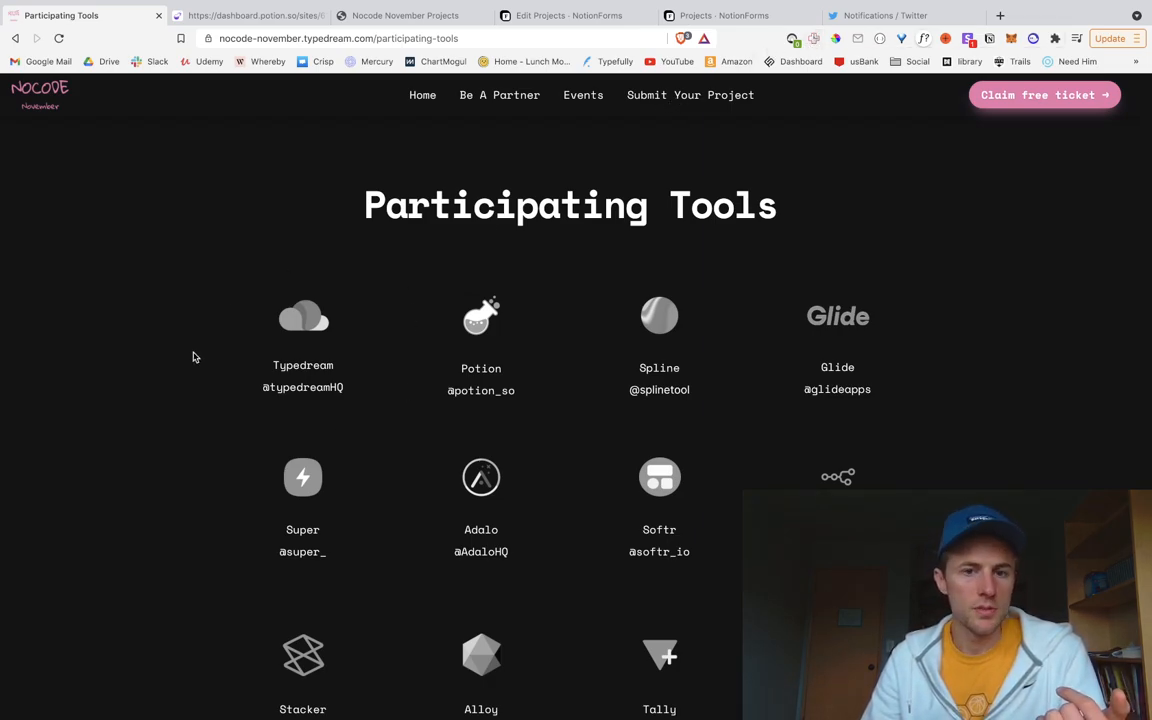
left_click(44, 95)
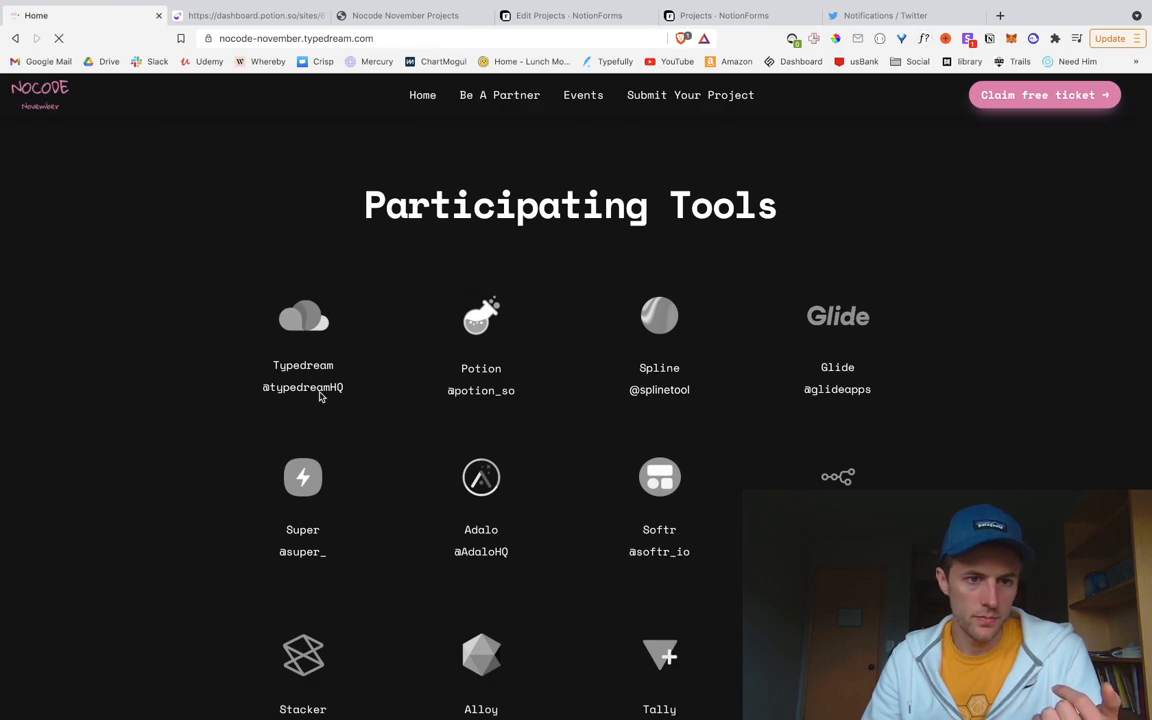
Step: Sample the home page's dark background colour, 141515, with the colour picker
scroll(293, 483, "down", 7)
scroll(300, 473, "up", 7)
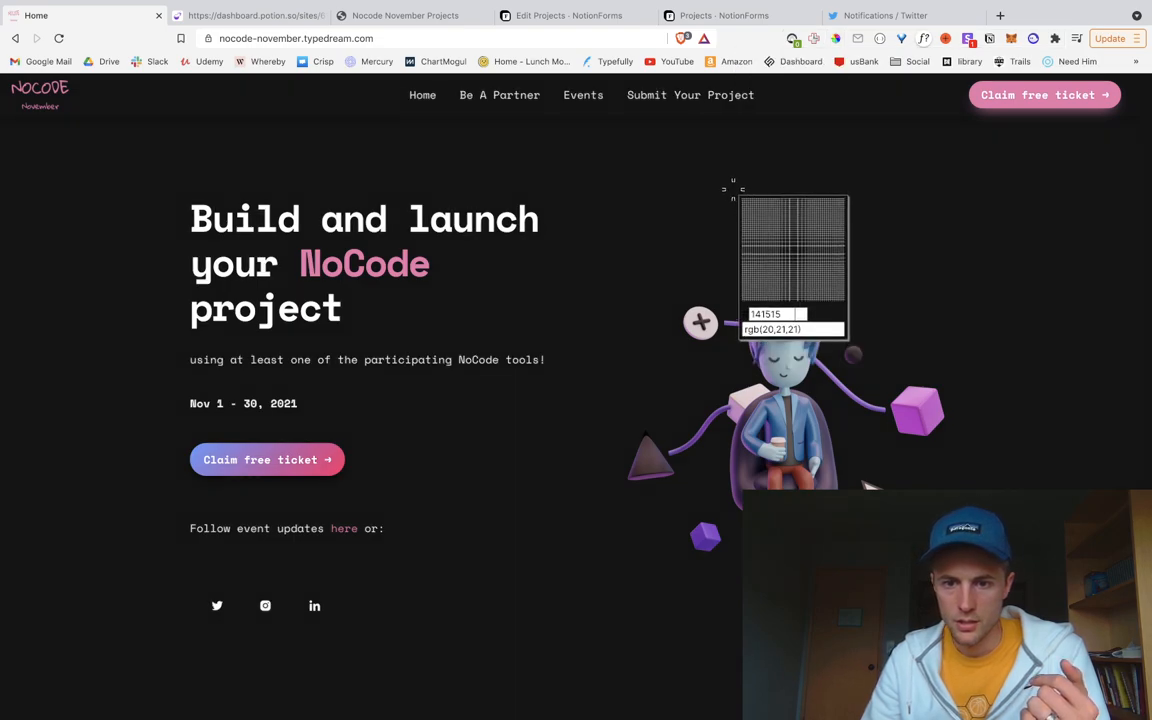
left_click(733, 191)
key("super+c")
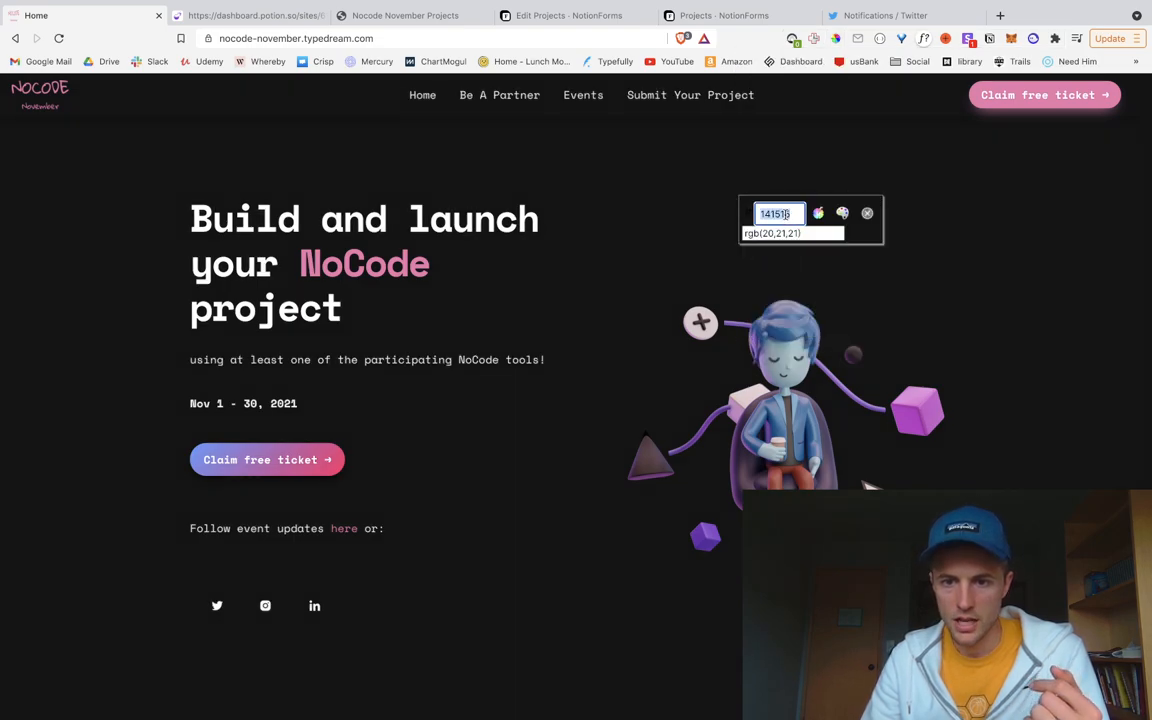
key("Tab")
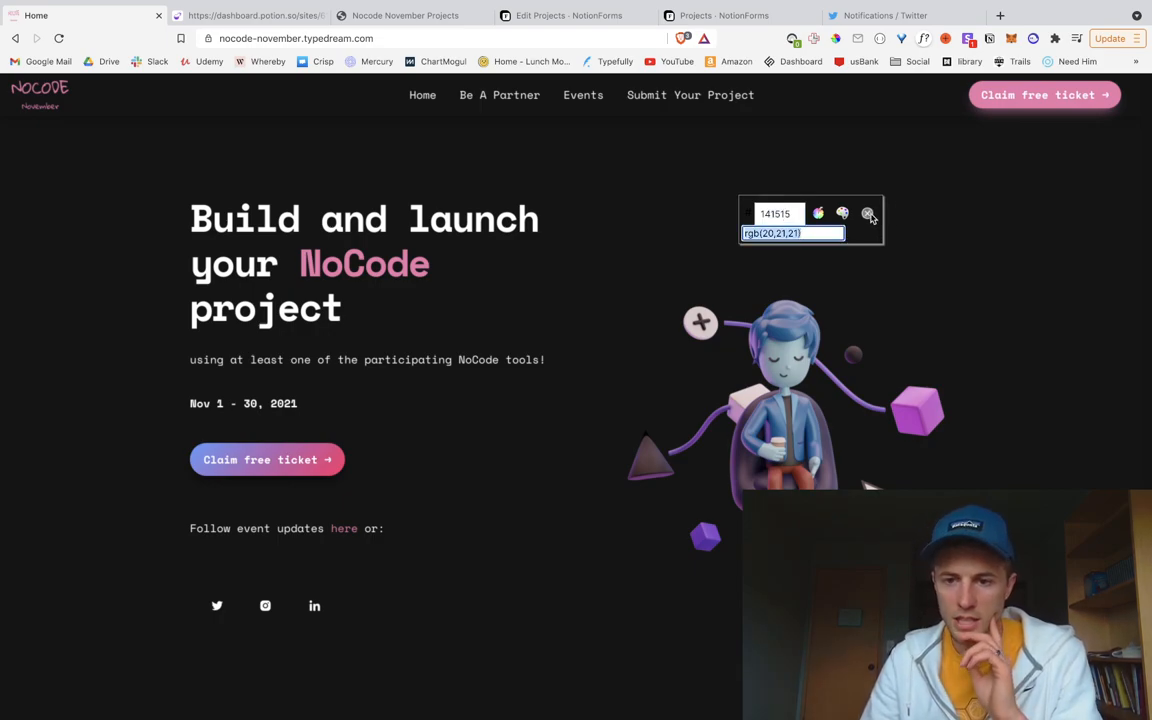
left_click(868, 214)
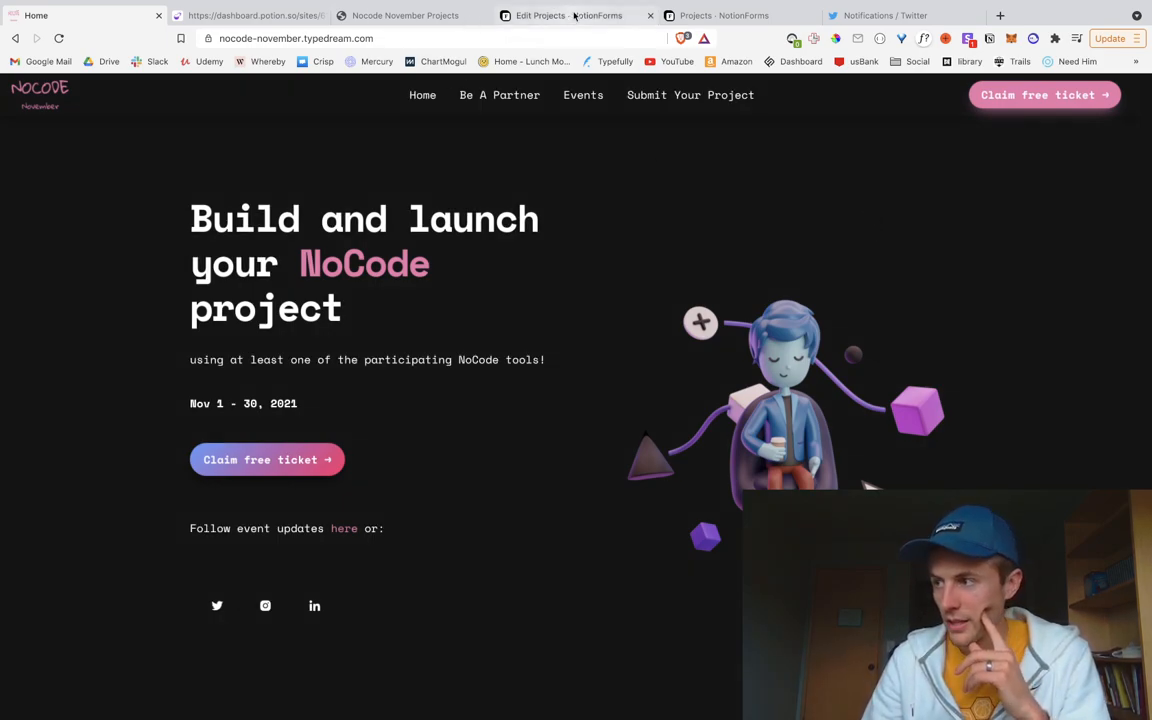
left_click(262, 15)
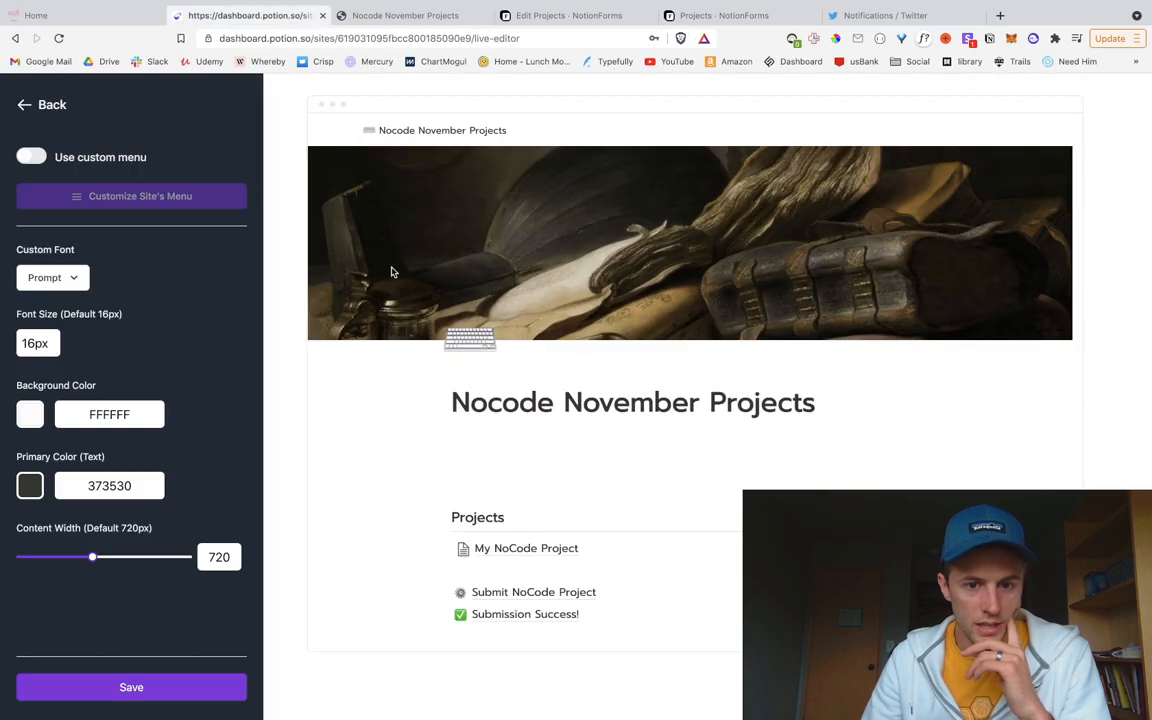
Step: Set the site background to 141515 and lighten the text colour to FFF8E6
double_click(101, 410)
key("super+v")
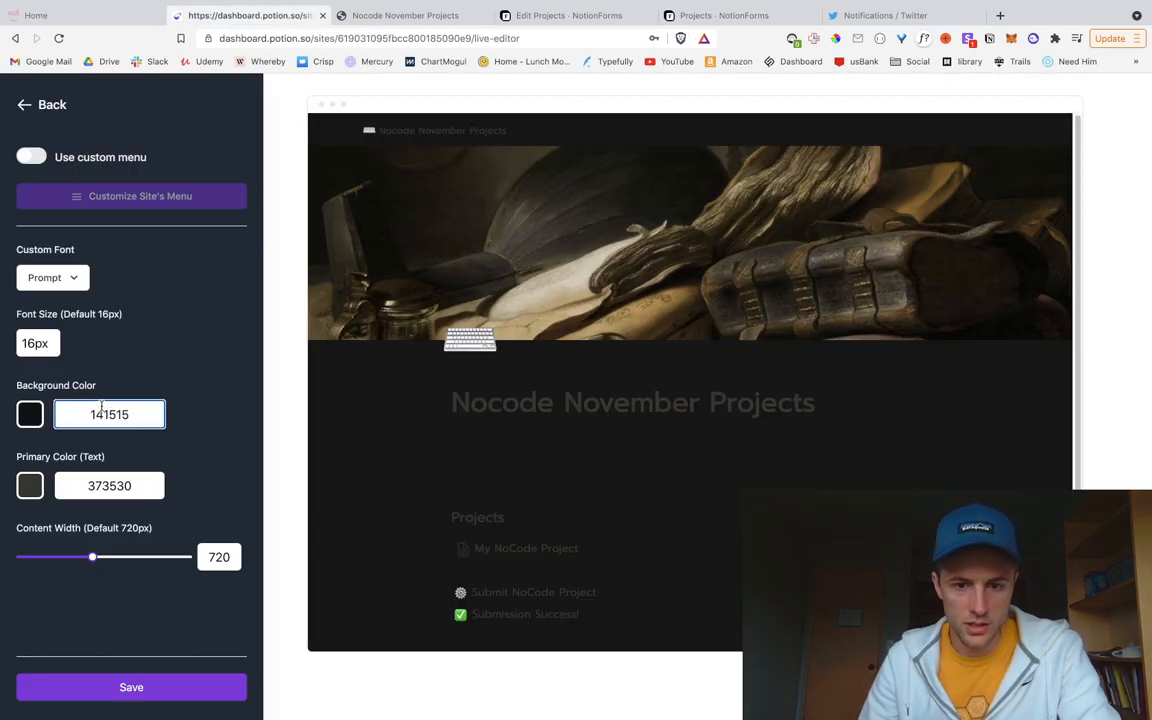
scroll(340, 439, "down", 2)
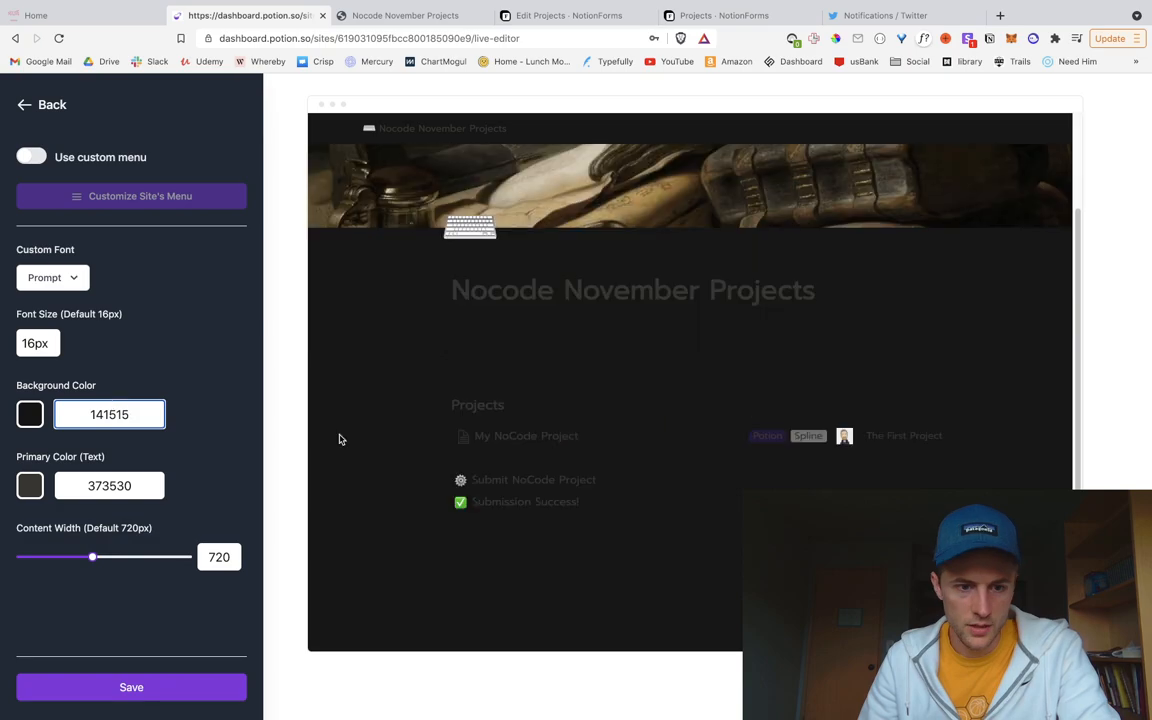
left_click(30, 485)
left_click_drag(44, 514, 47, 480)
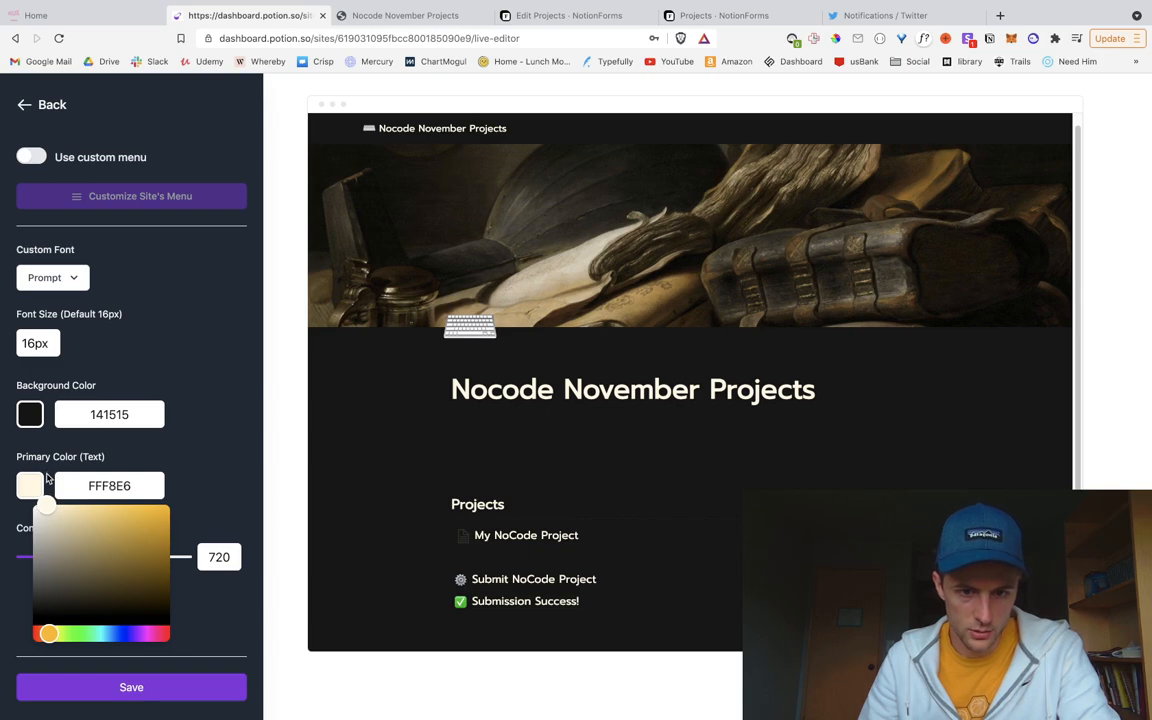
left_click(63, 379)
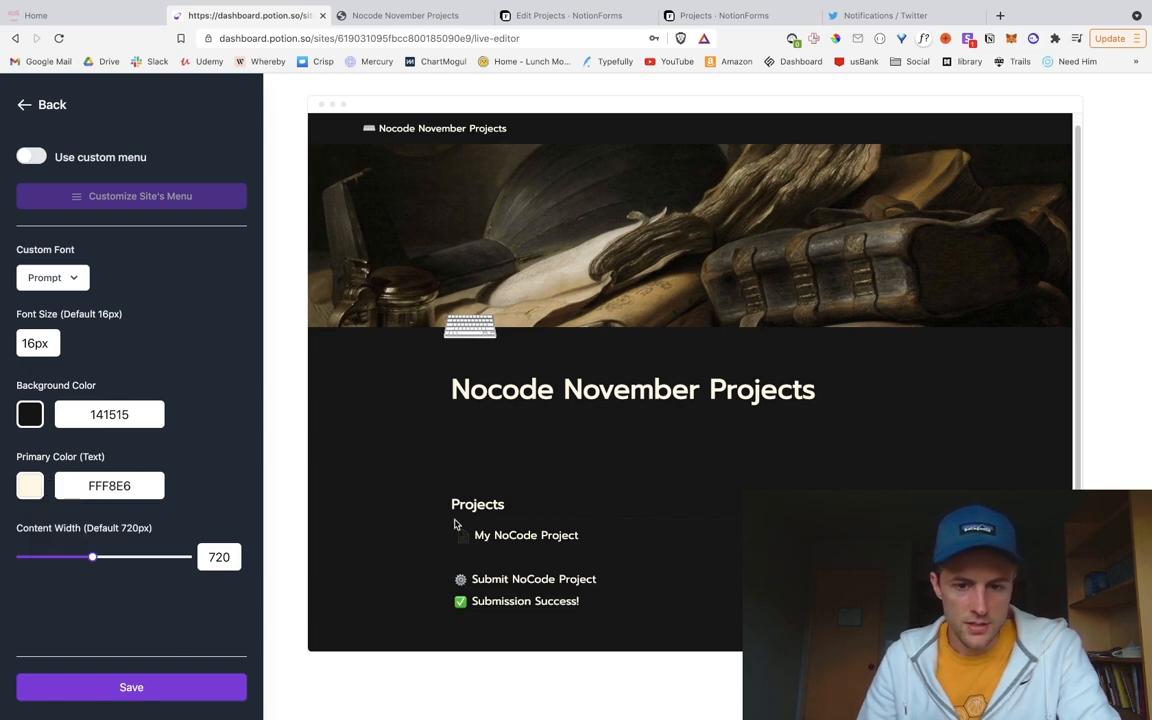
Step: Raise the site's base font size to 18px and save
scroll(428, 513, "down", 2)
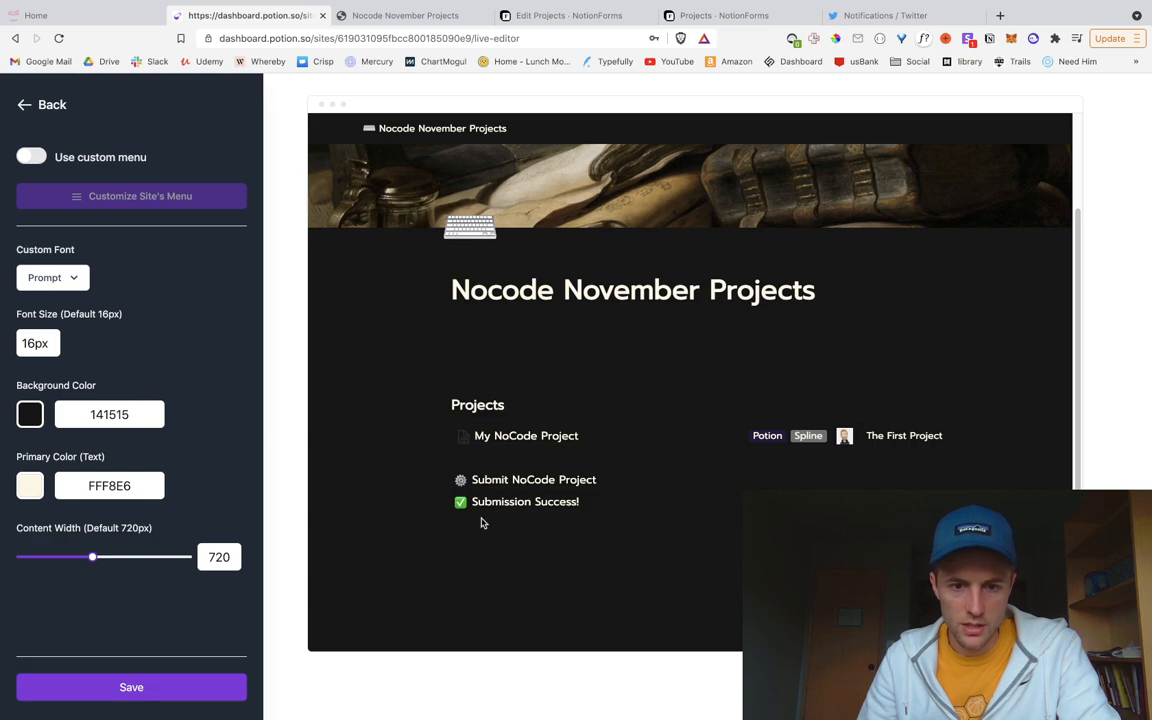
scroll(477, 523, "up", 1)
left_click(35, 344)
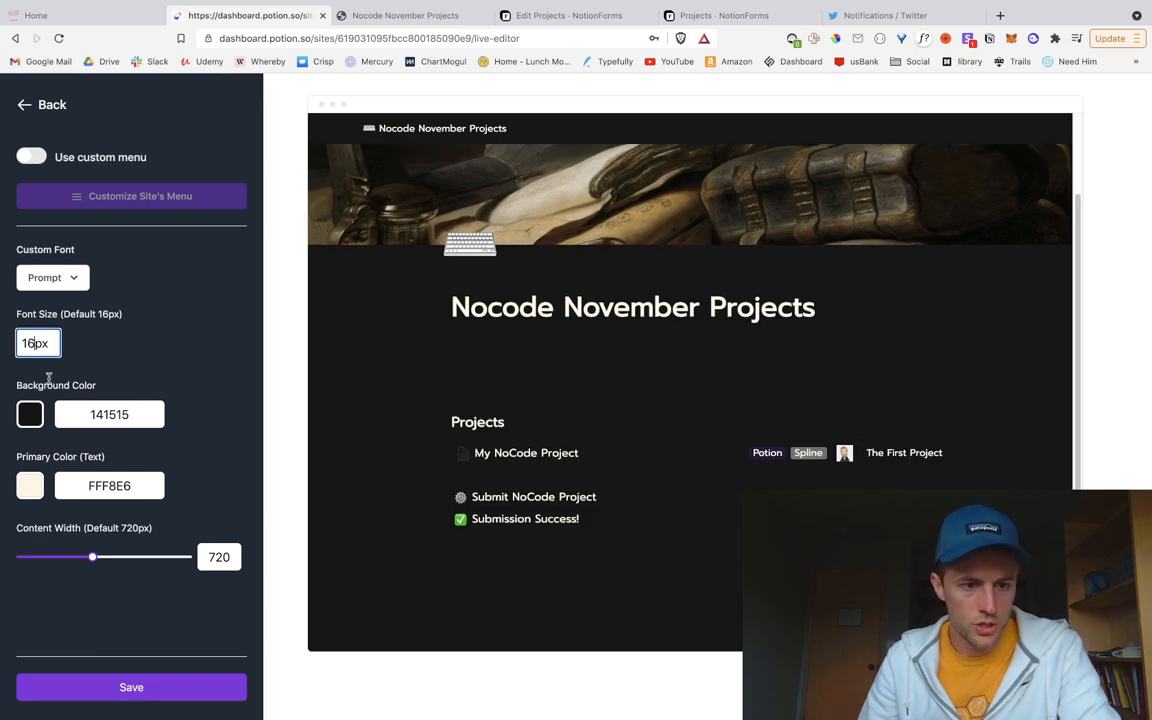
key("BackSpace")
type("8")
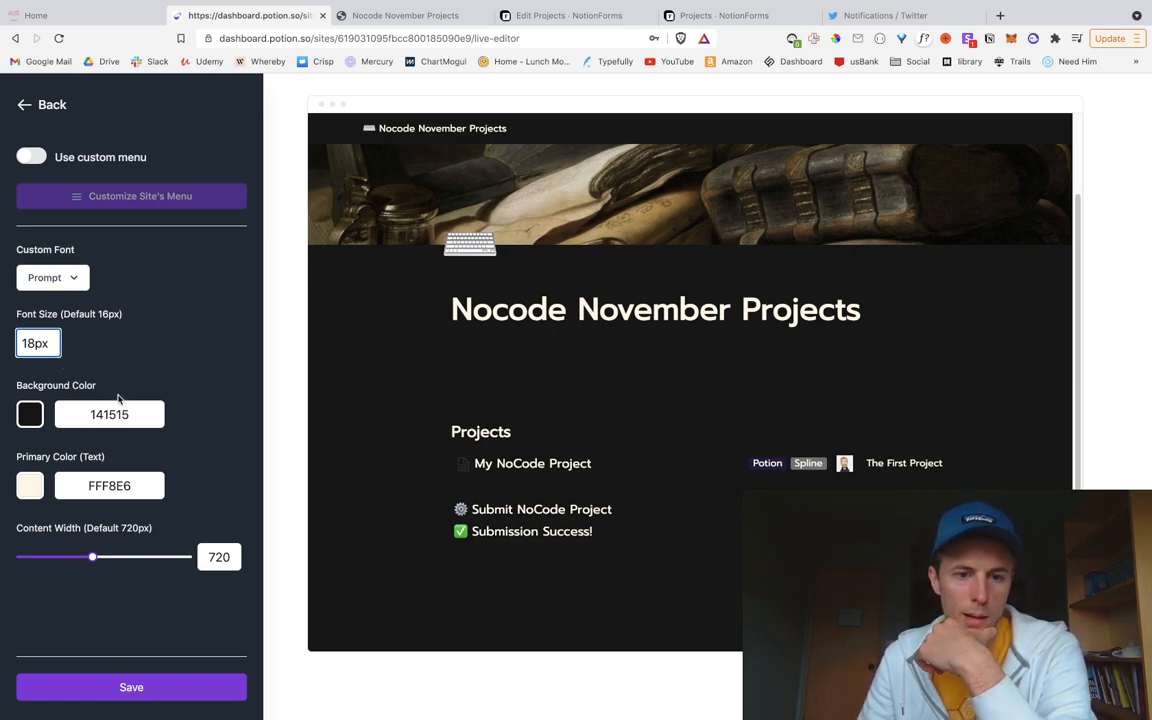
left_click(160, 685)
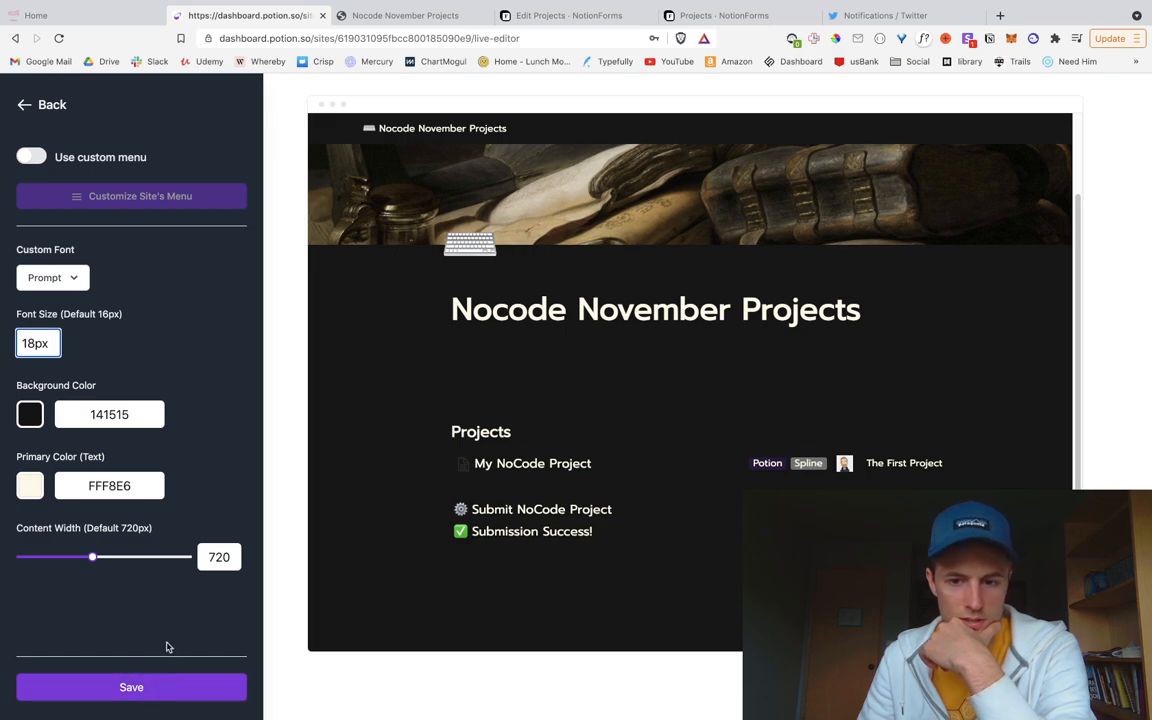
Step: Adjust the Content Width slider and turn on 'Use custom menu'
left_click_drag(92, 558, 121, 589)
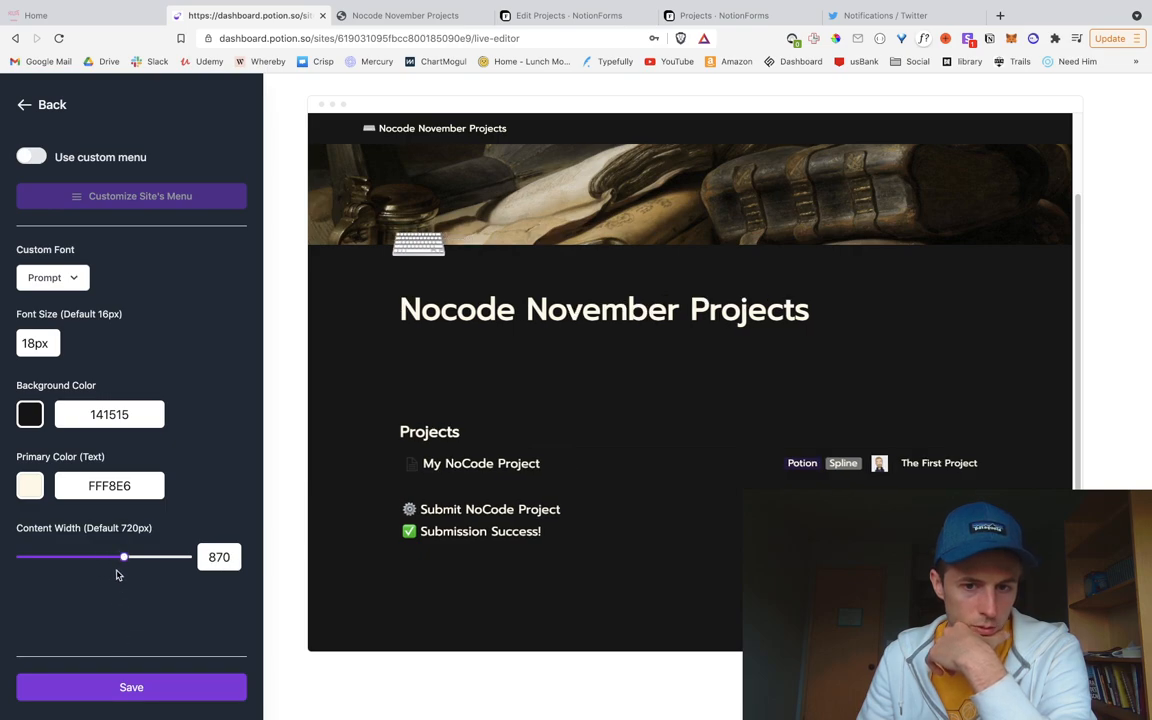
left_click_drag(126, 557, 92, 557)
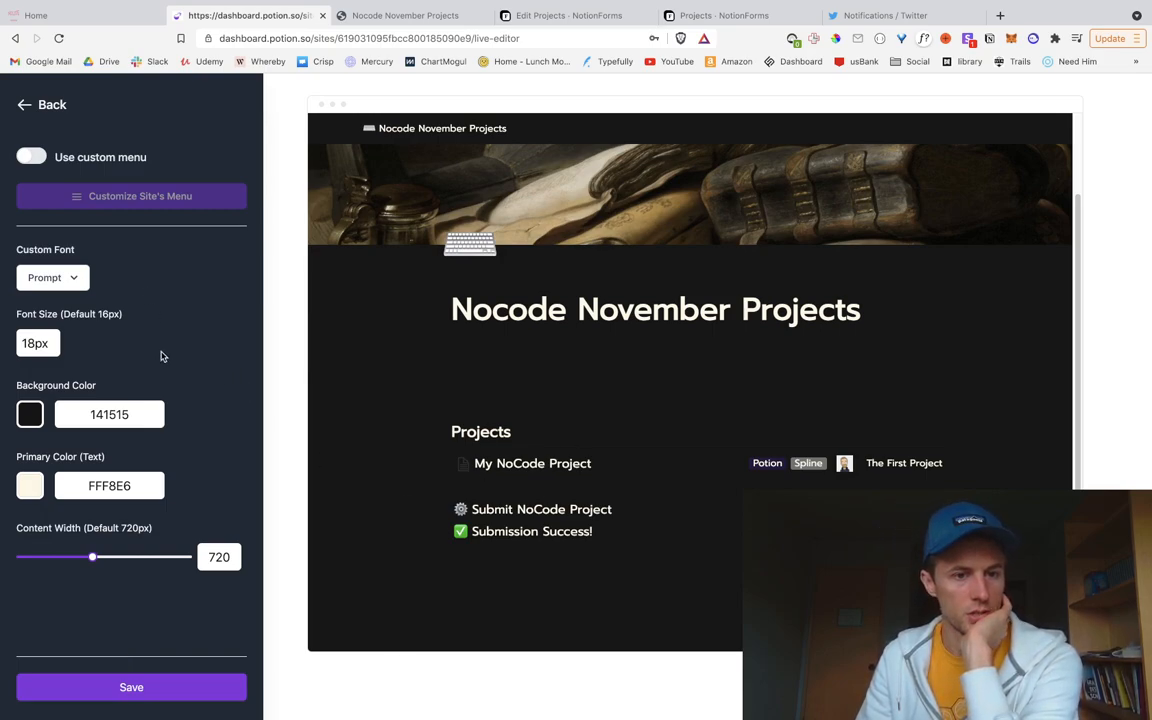
left_click(31, 156)
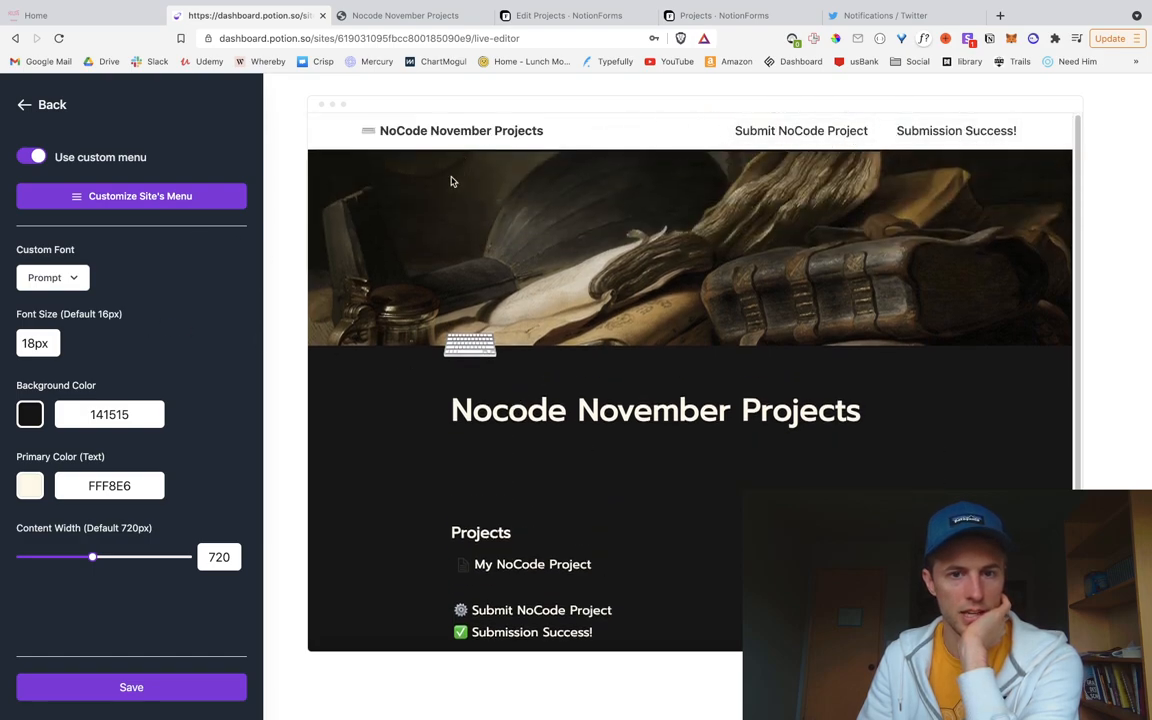
Step: Save the site styles and remove Submission Success! from the site menu
left_click(116, 688)
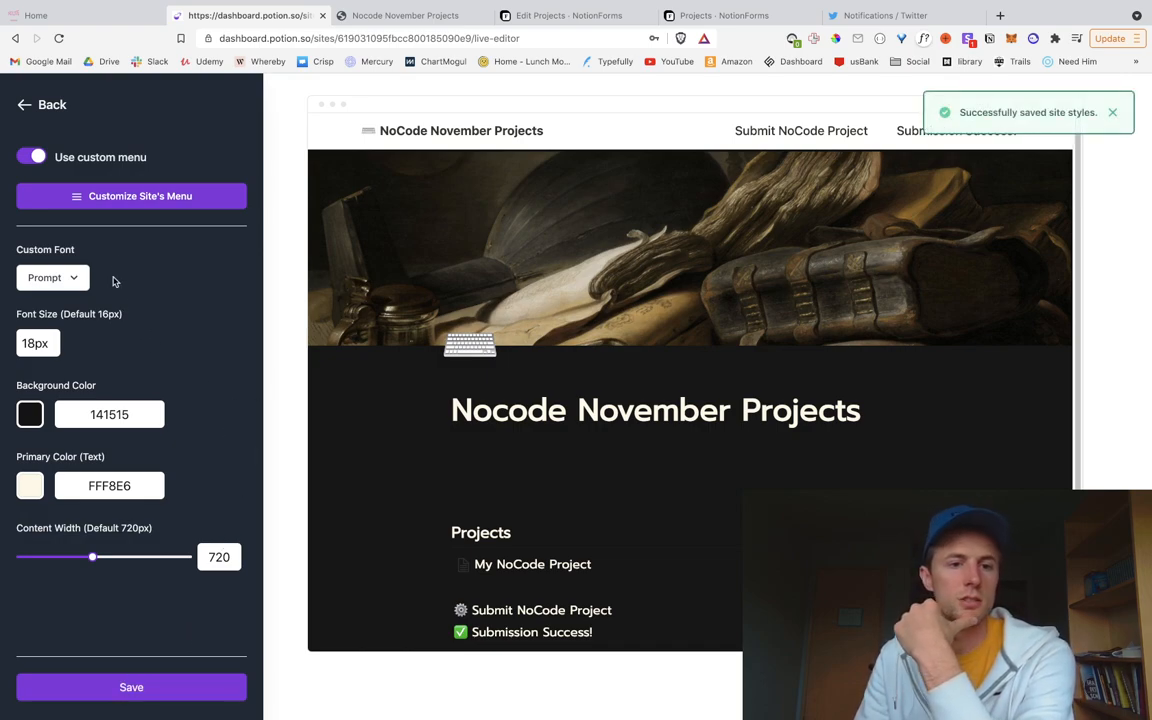
left_click(126, 200)
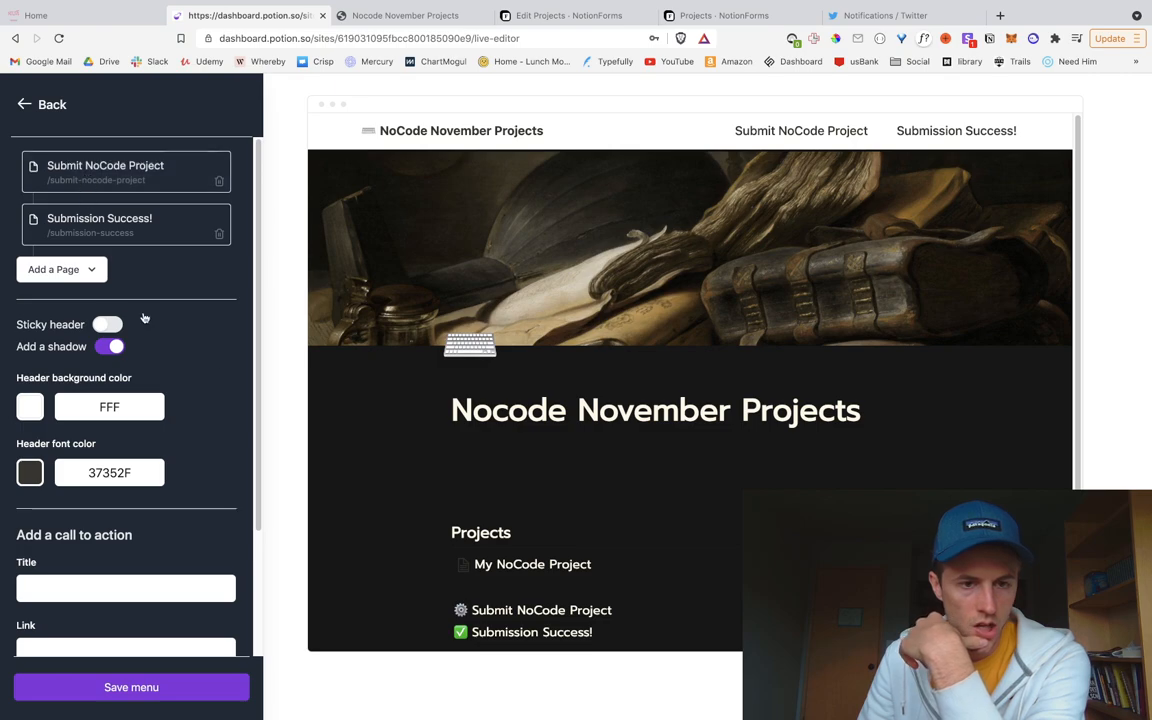
left_click(221, 237)
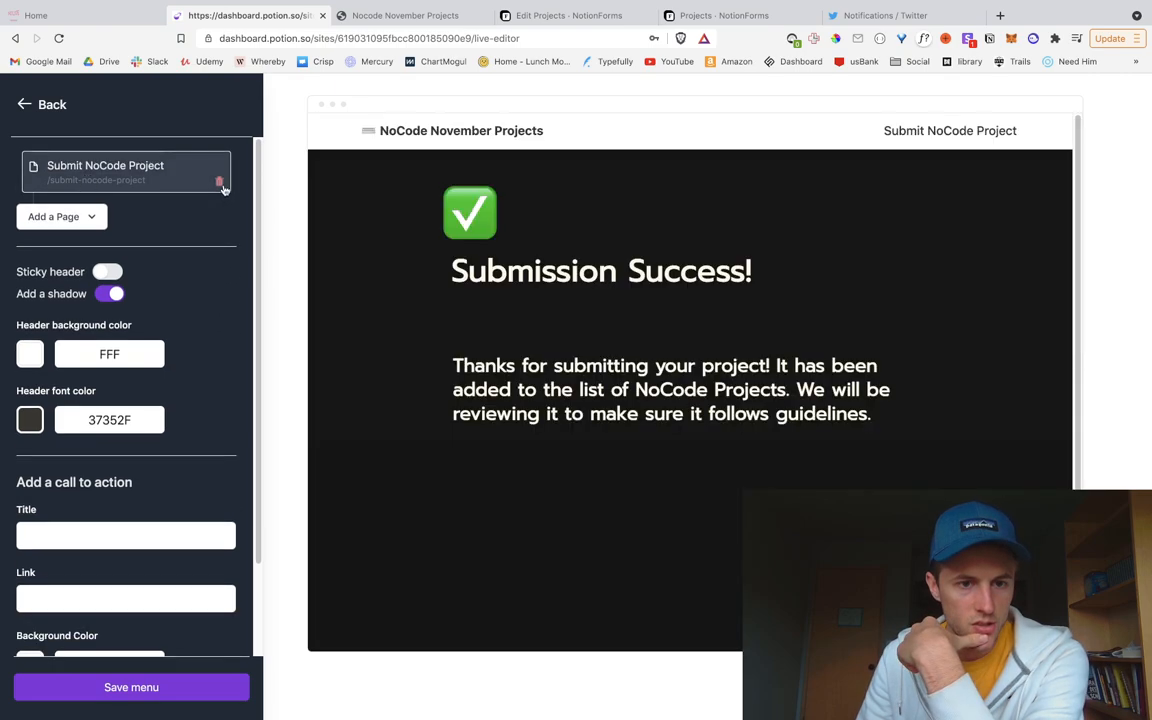
Step: Title the call-to-action button 'Submit your Project'
scroll(213, 221, "down", 2)
scroll(119, 398, "down", 1)
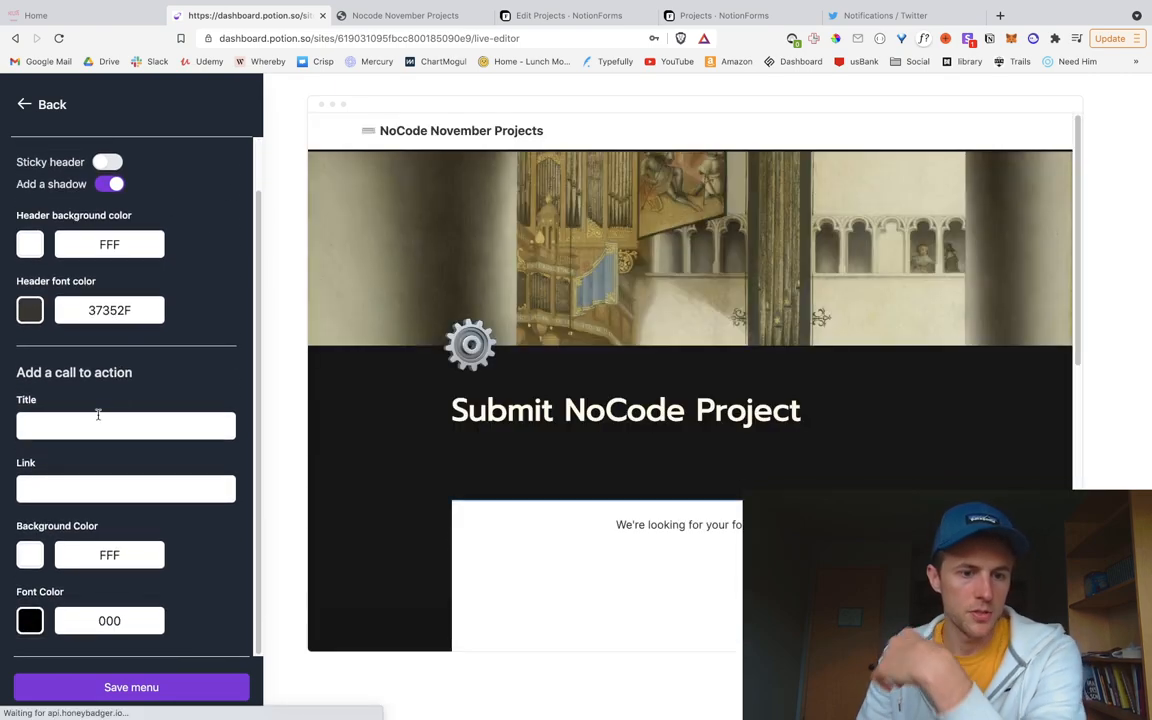
left_click(95, 420)
type("Su")
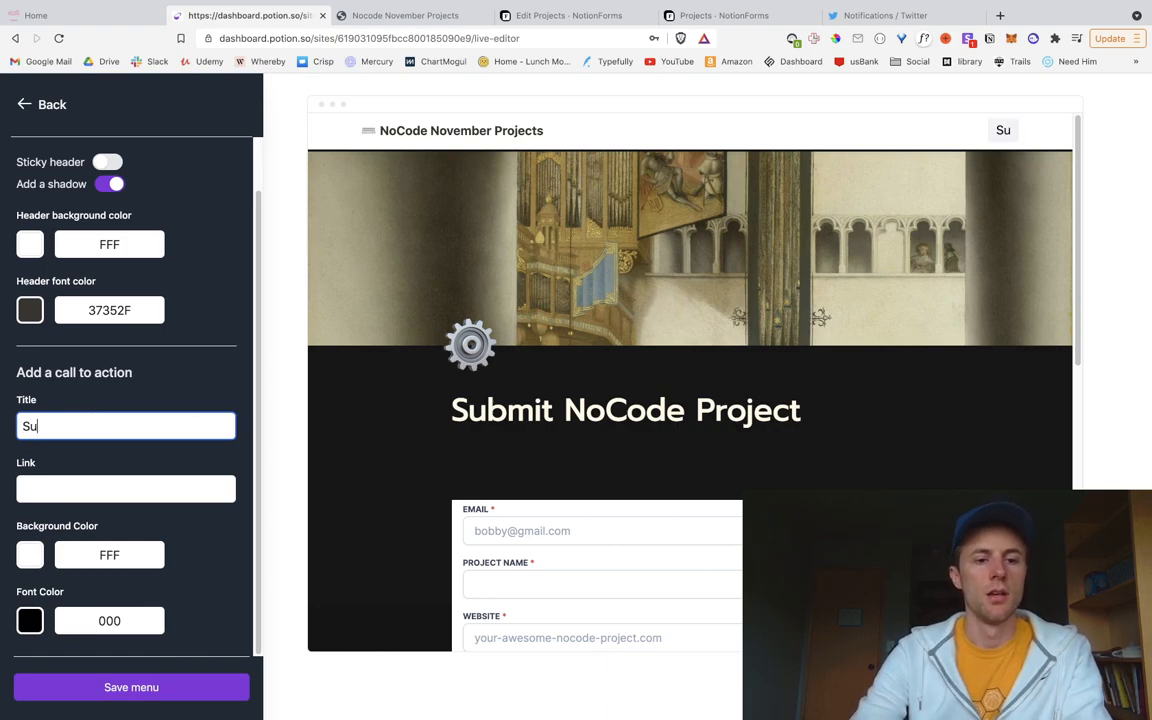
type("bmit your Project")
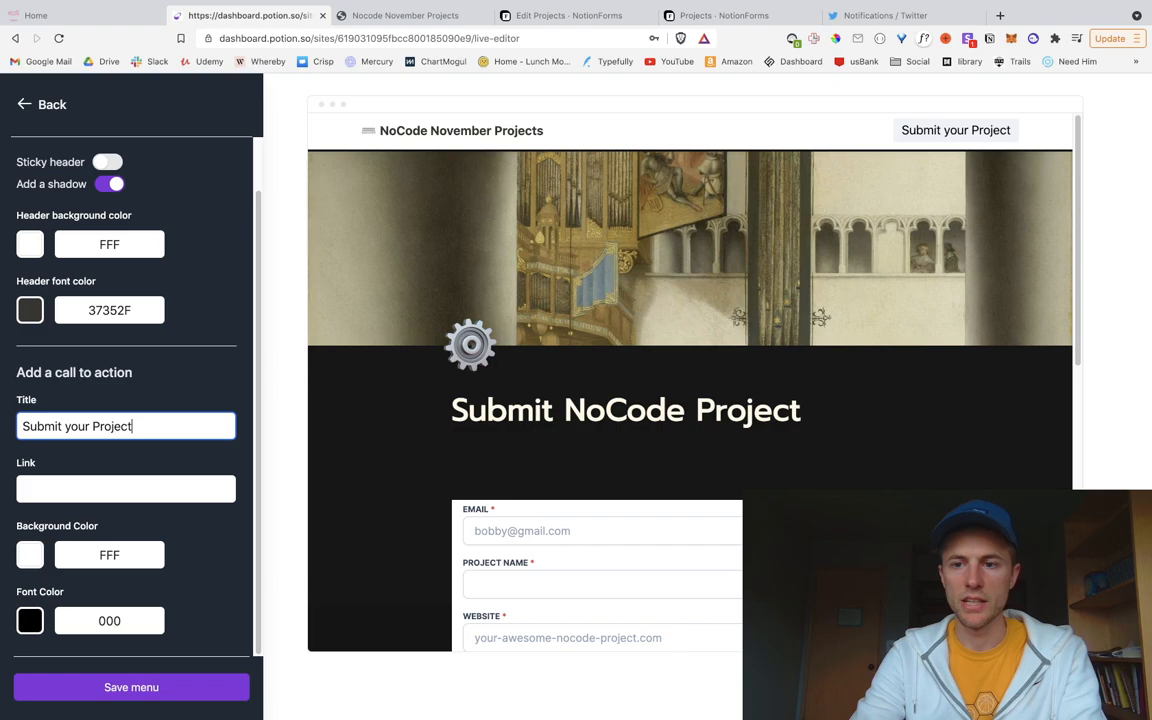
key("Tab")
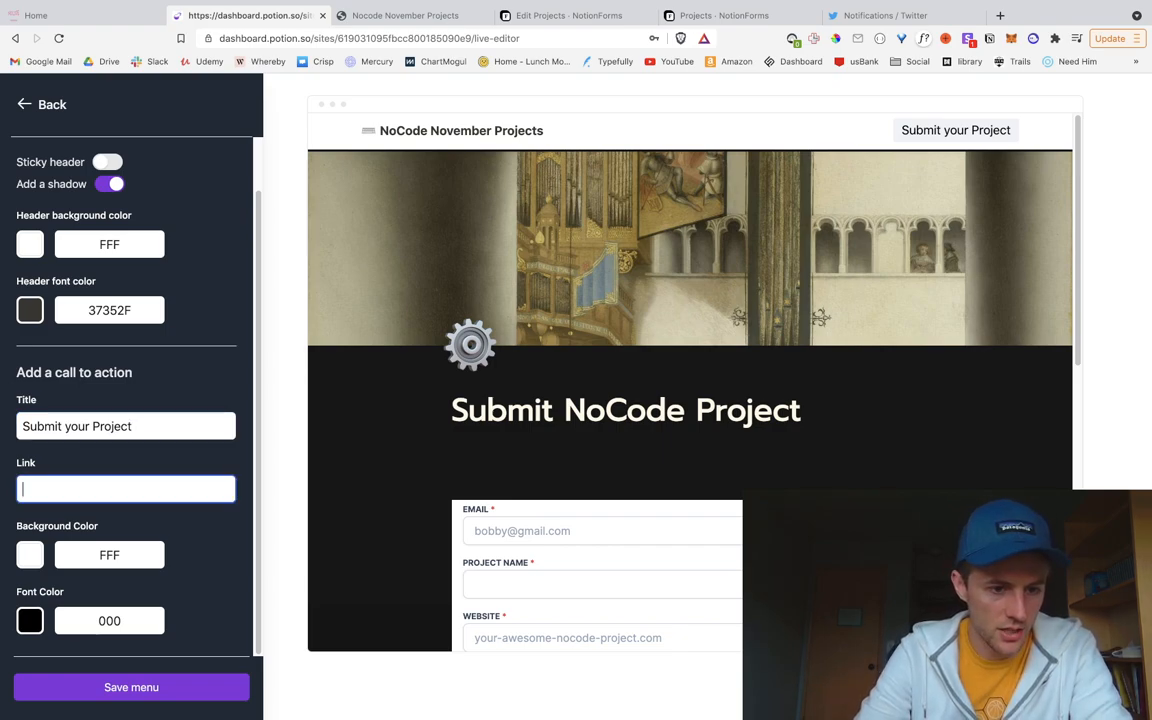
left_click(90, 425)
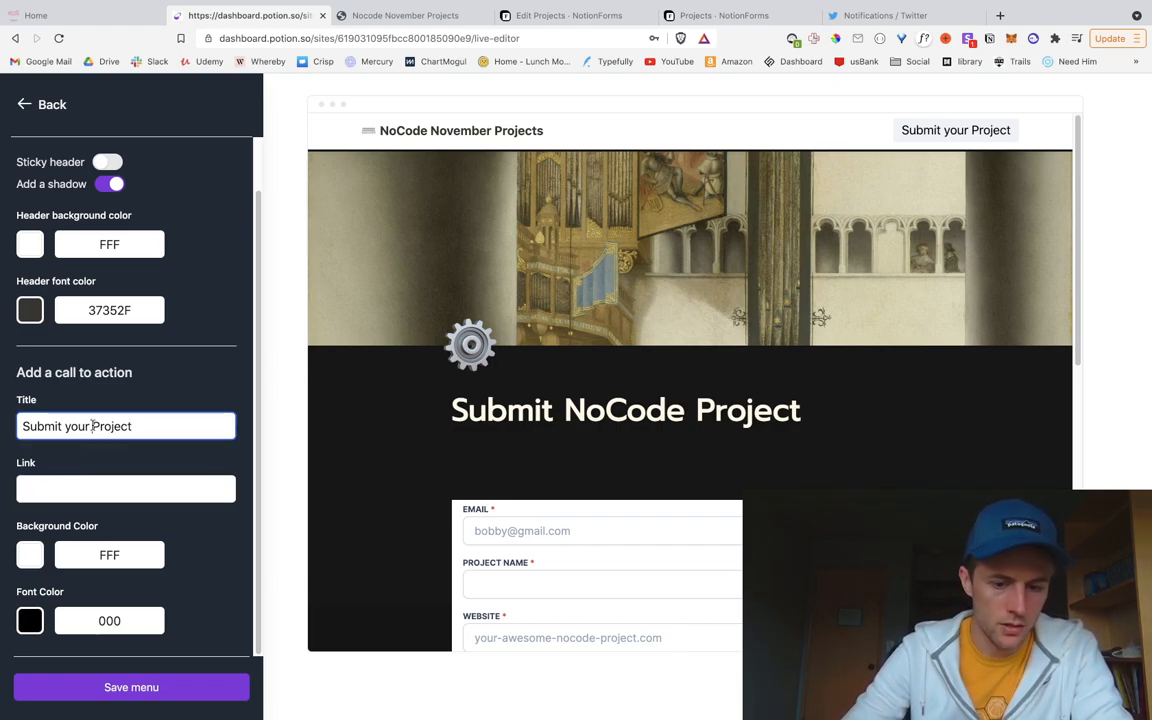
type("NoCode")
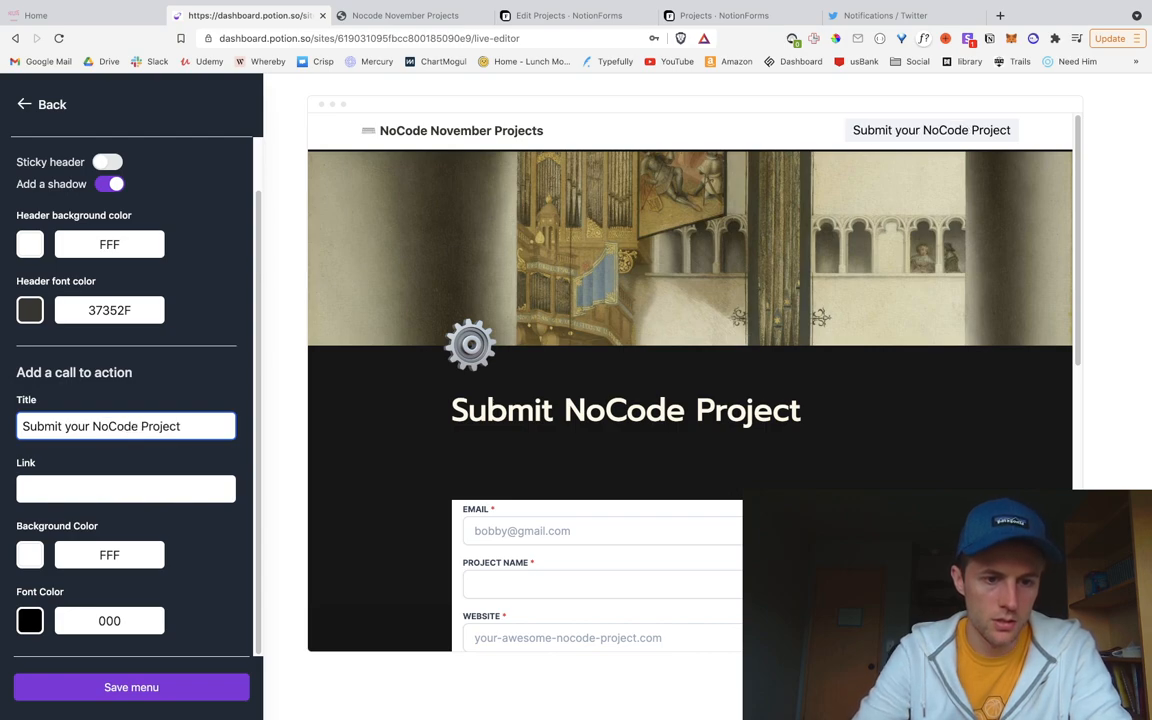
key("BackSpace")
key("BackSpace")
key("BackSpace")
key("BackSpace")
key("BackSpace")
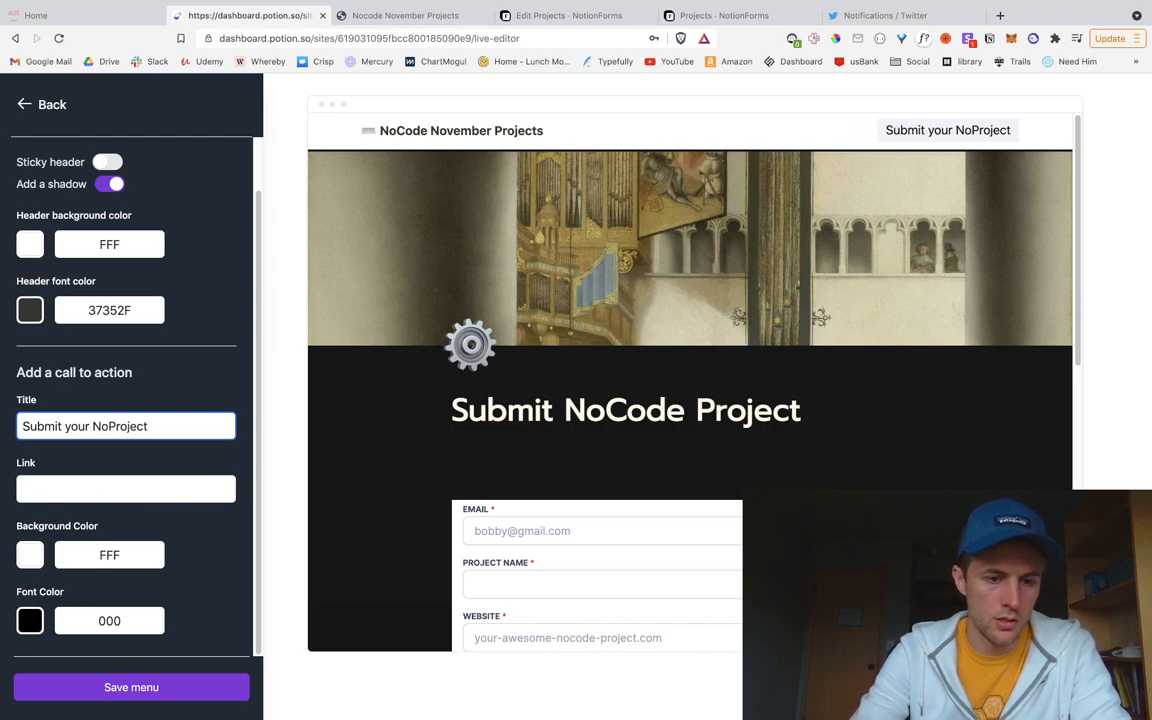
key("BackSpace")
key("BackSpace")
left_click(48, 490)
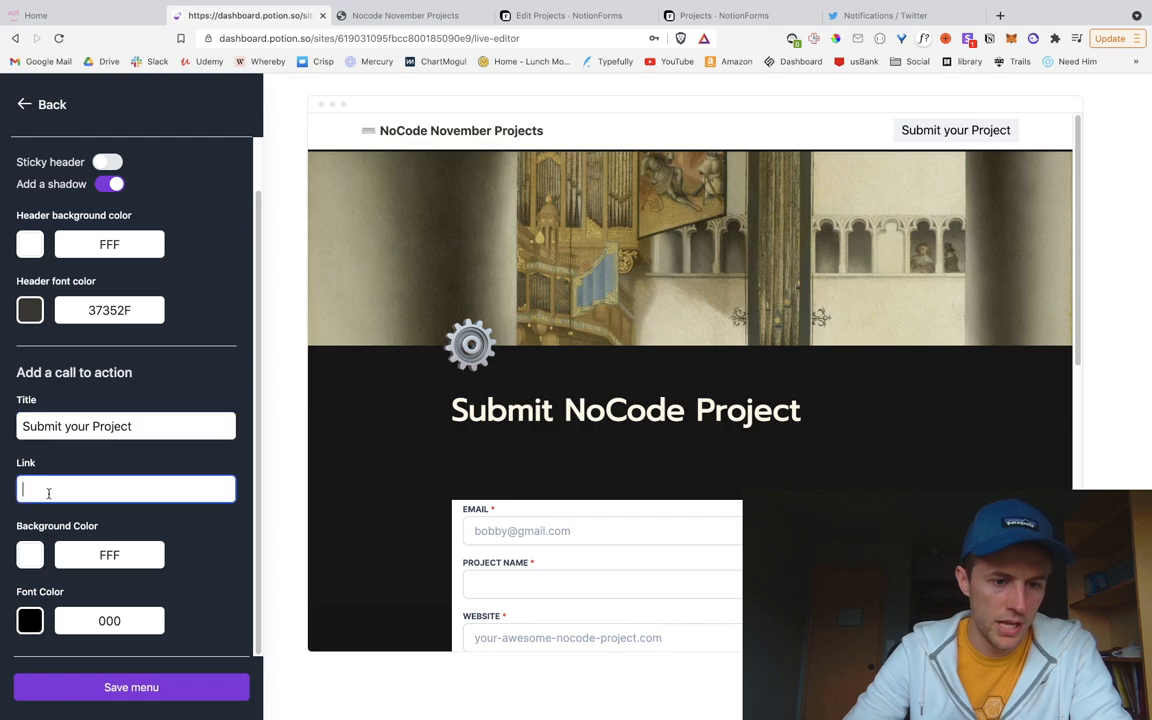
scroll(414, 442, "down", 3)
type("https://")
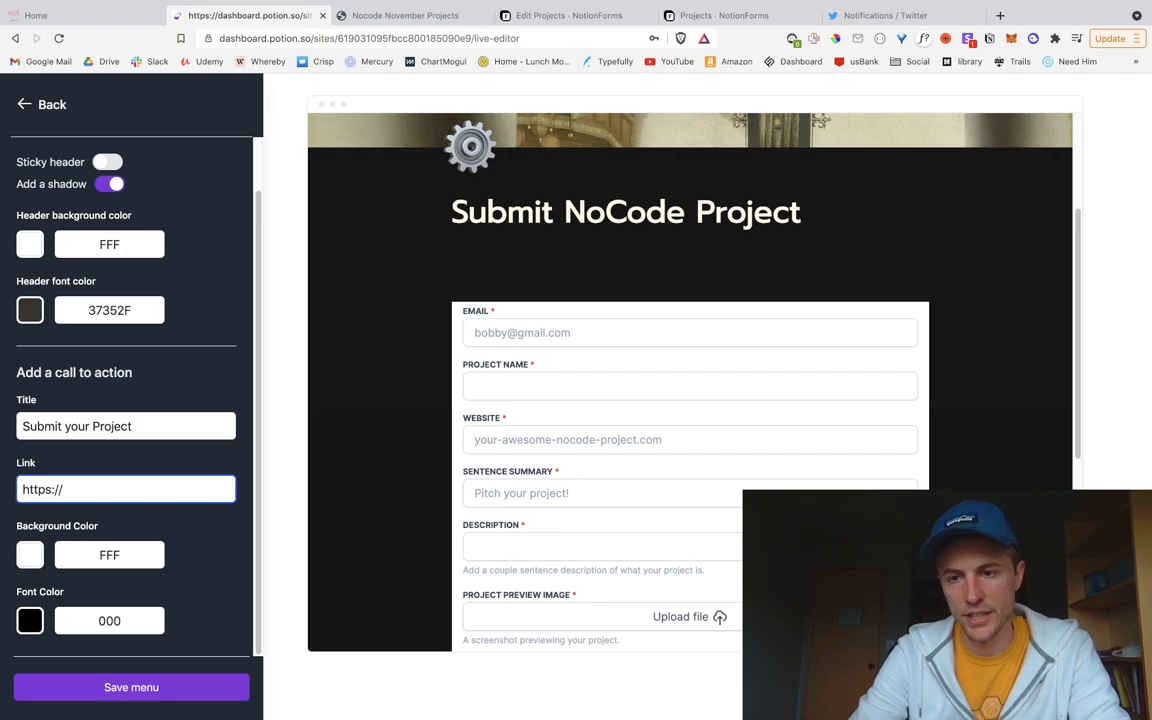
type("nocode.potion.so/")
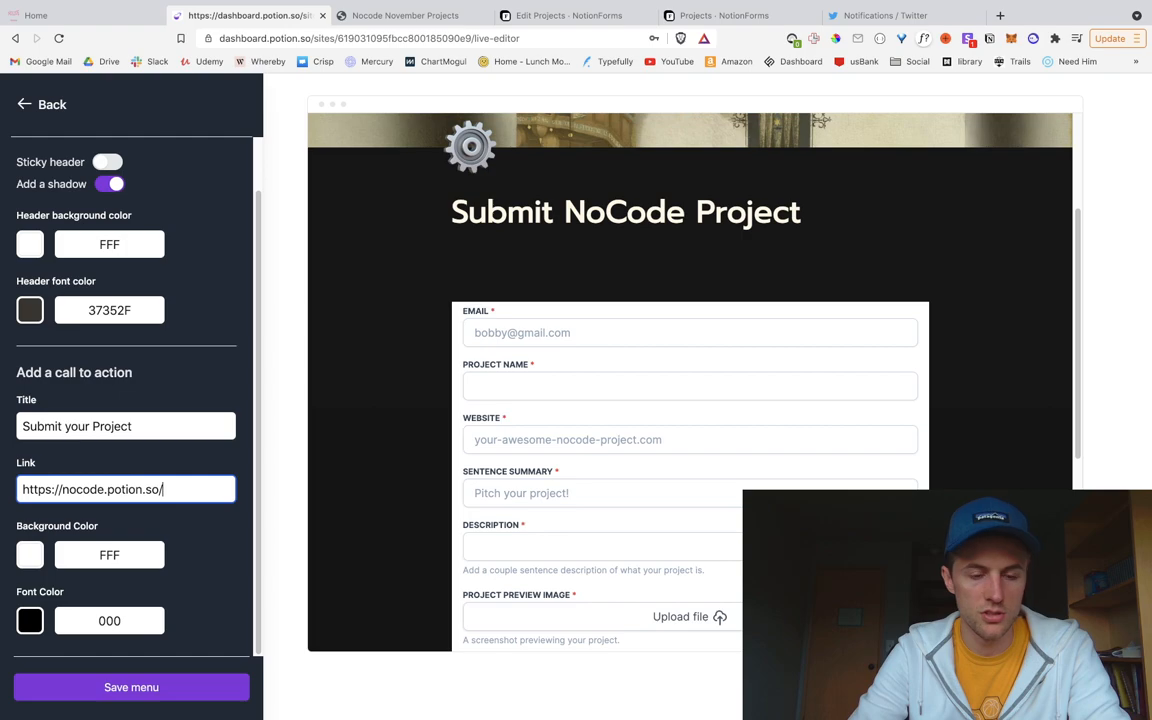
key("ctrl+Left")
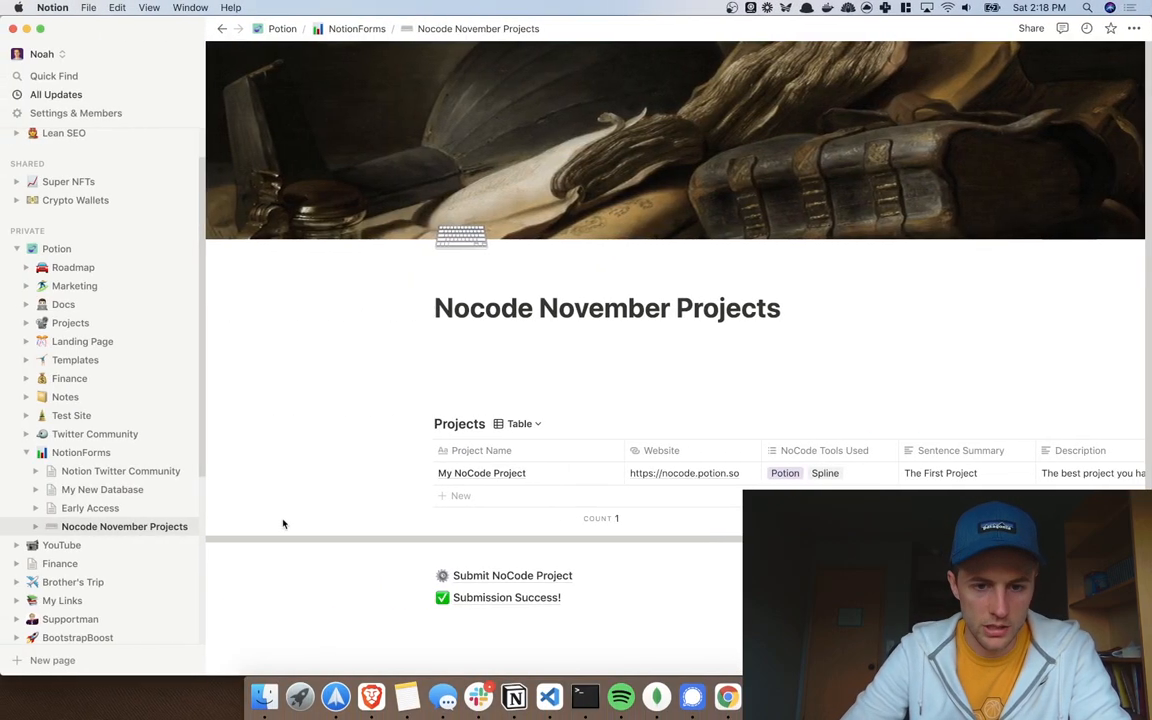
key("ctrl+Right")
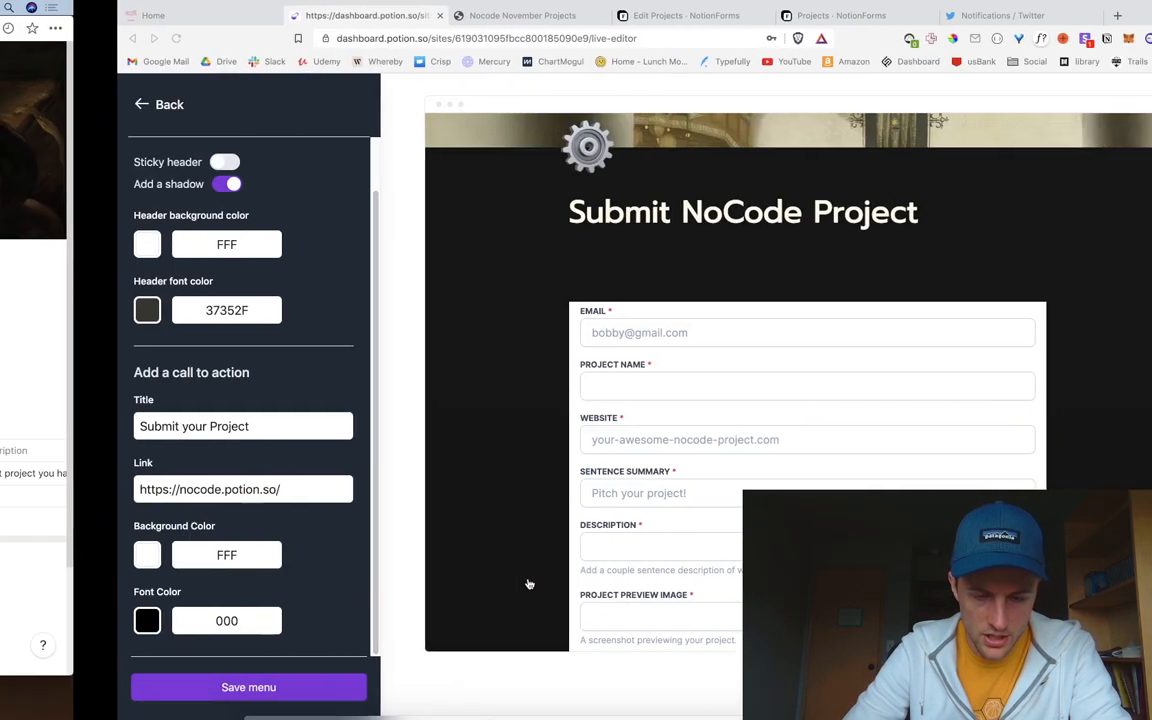
type("potion.so/subm")
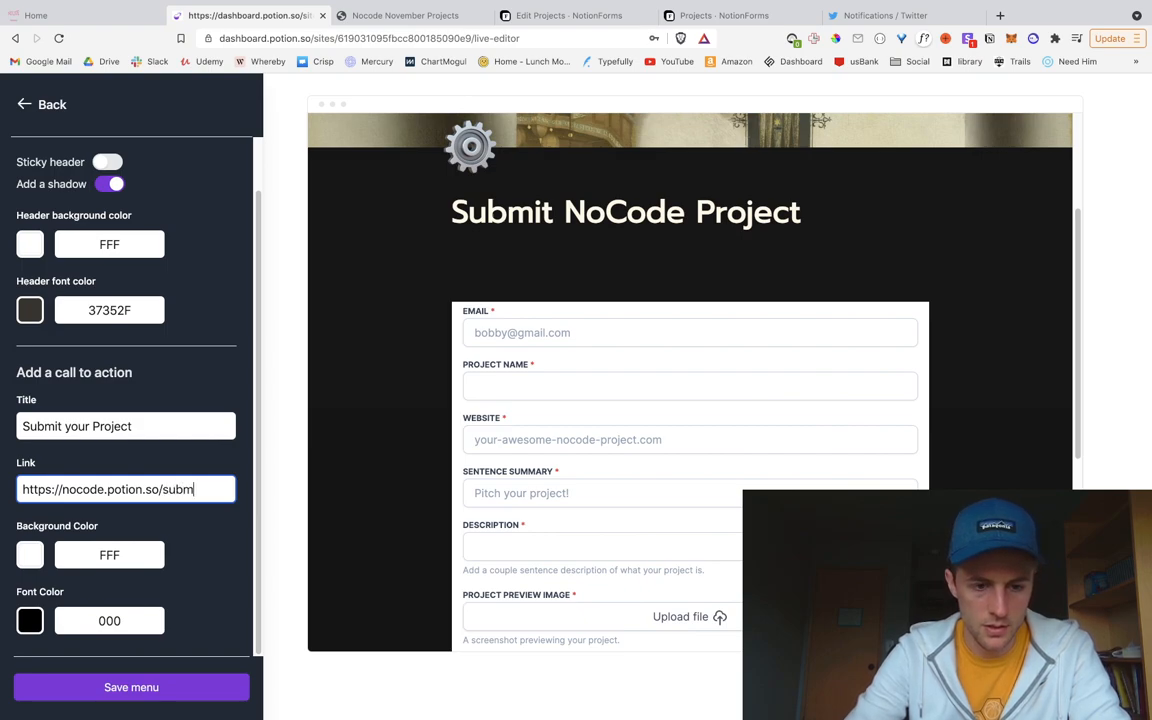
type("it-nocod")
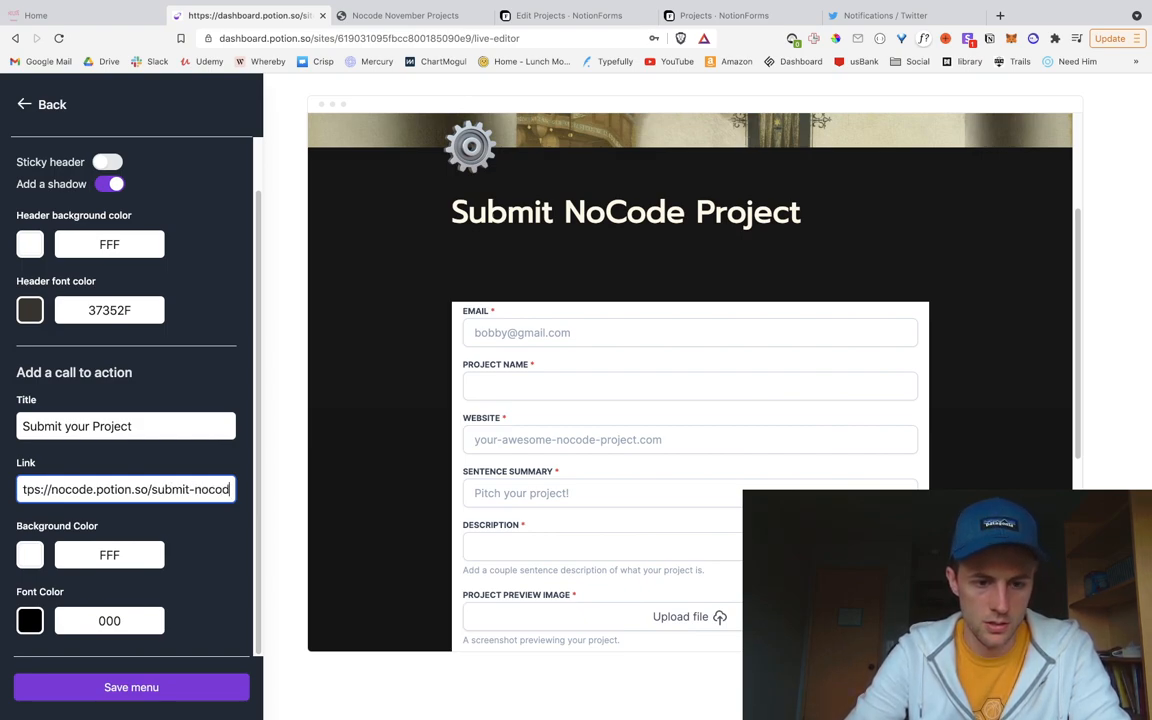
type("e-project")
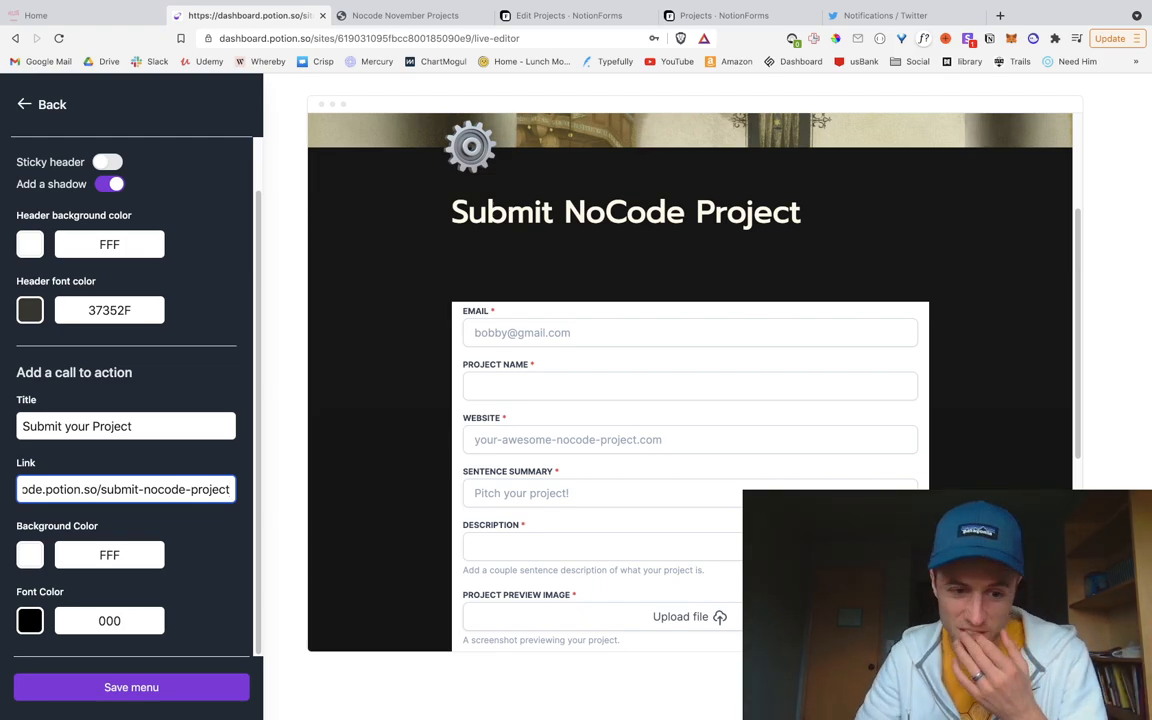
key("ctrl+Left")
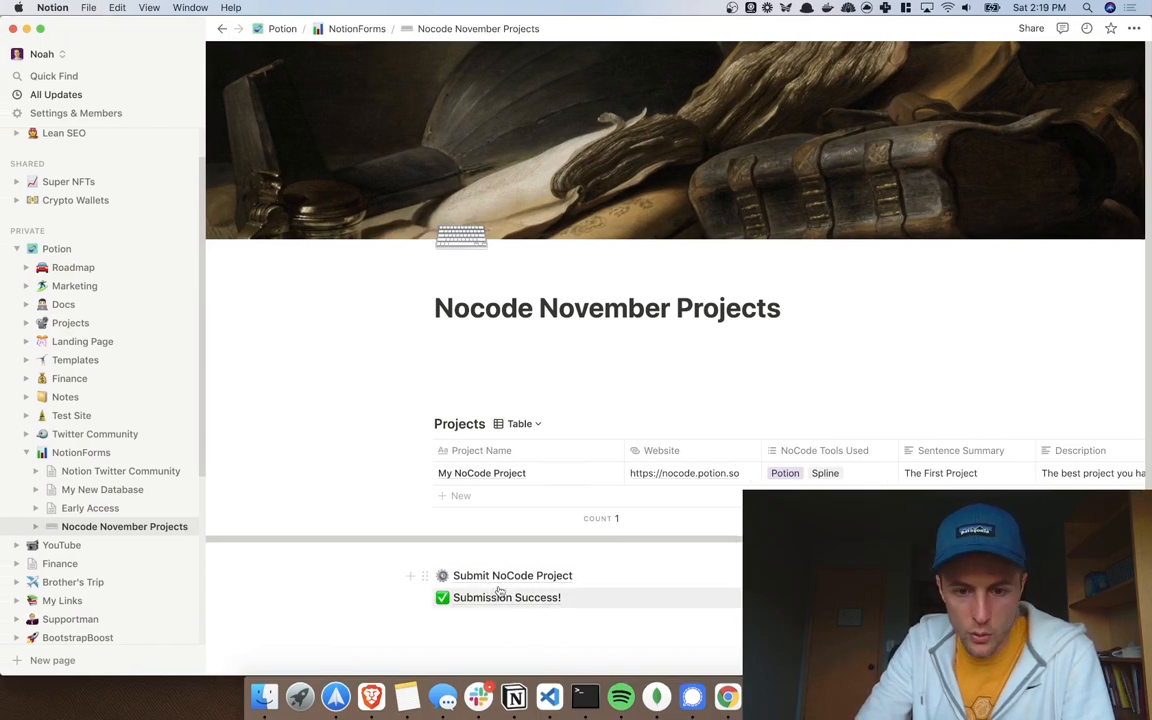
key("ctrl+Right")
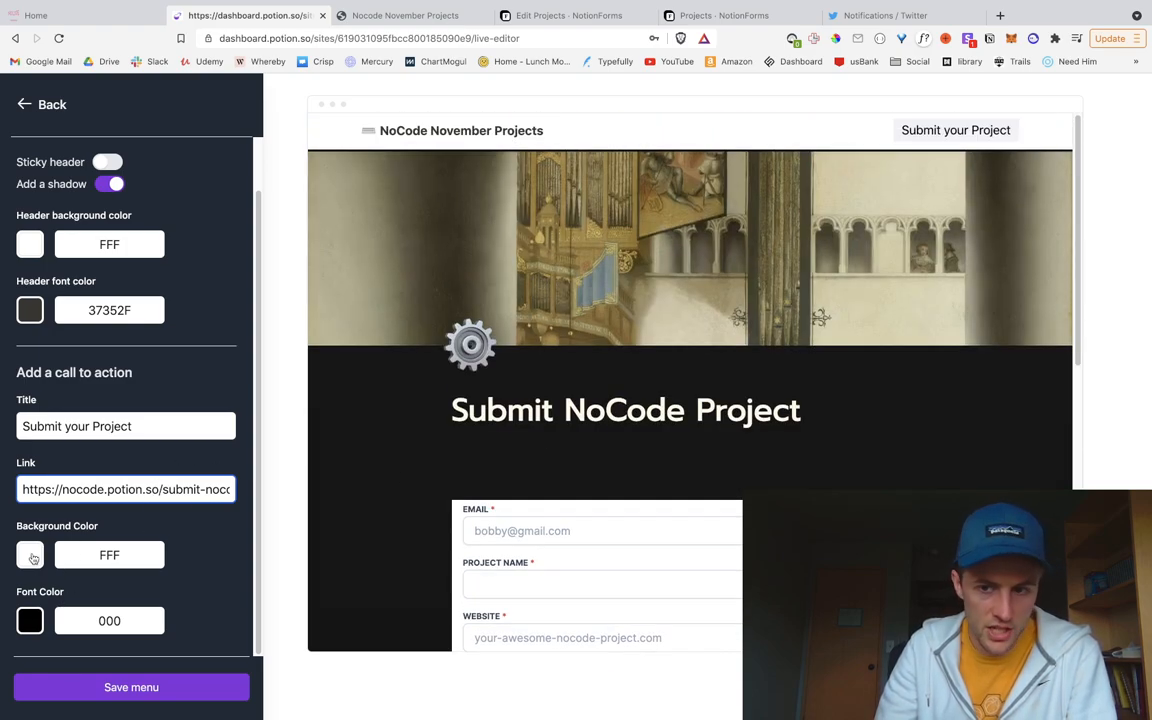
Step: Make the site header sticky with a dark background
scroll(38, 420, "up", 2)
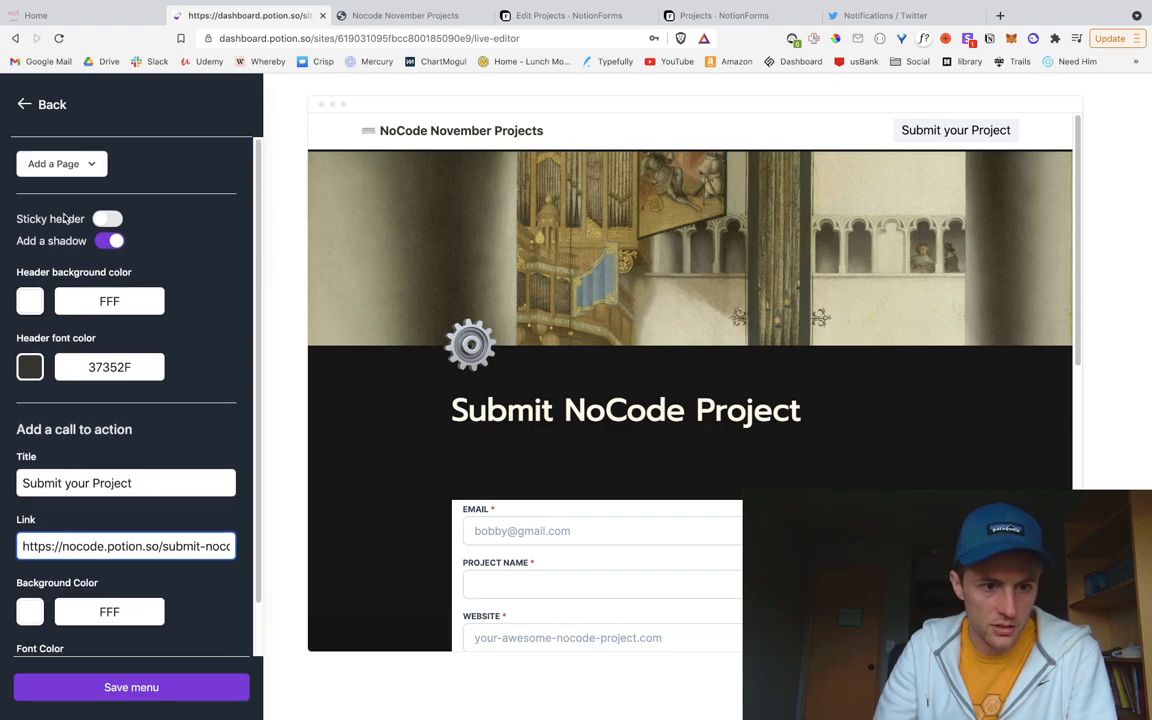
left_click(102, 222)
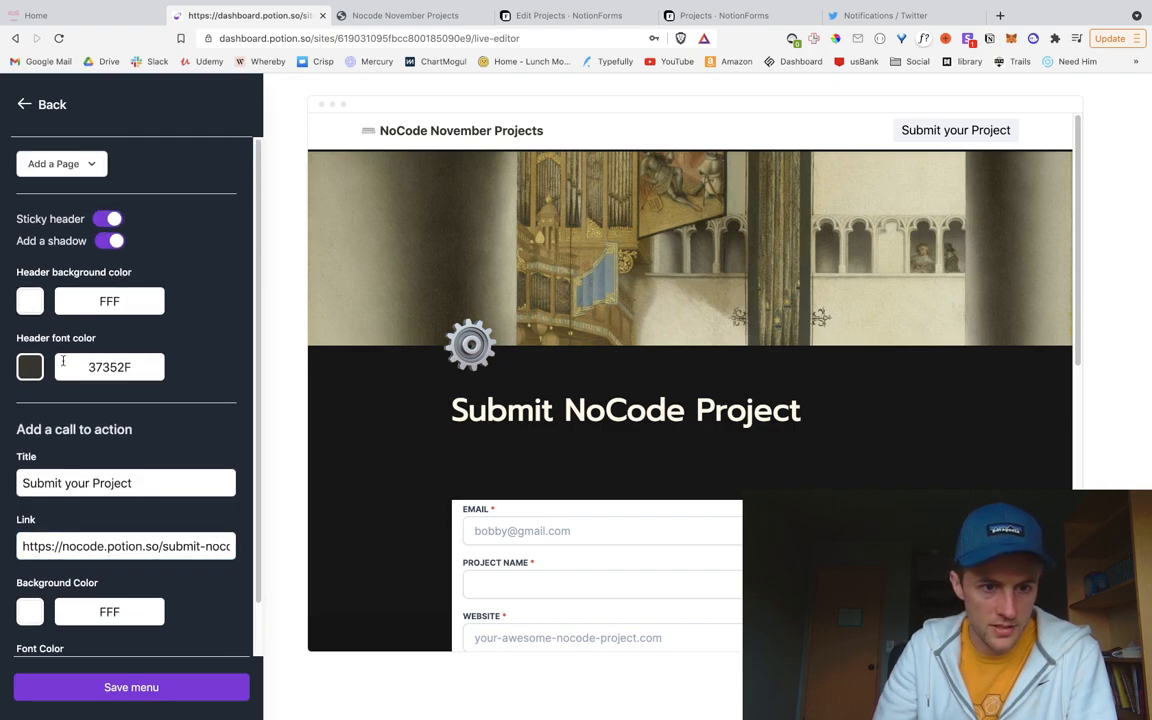
left_click(36, 304)
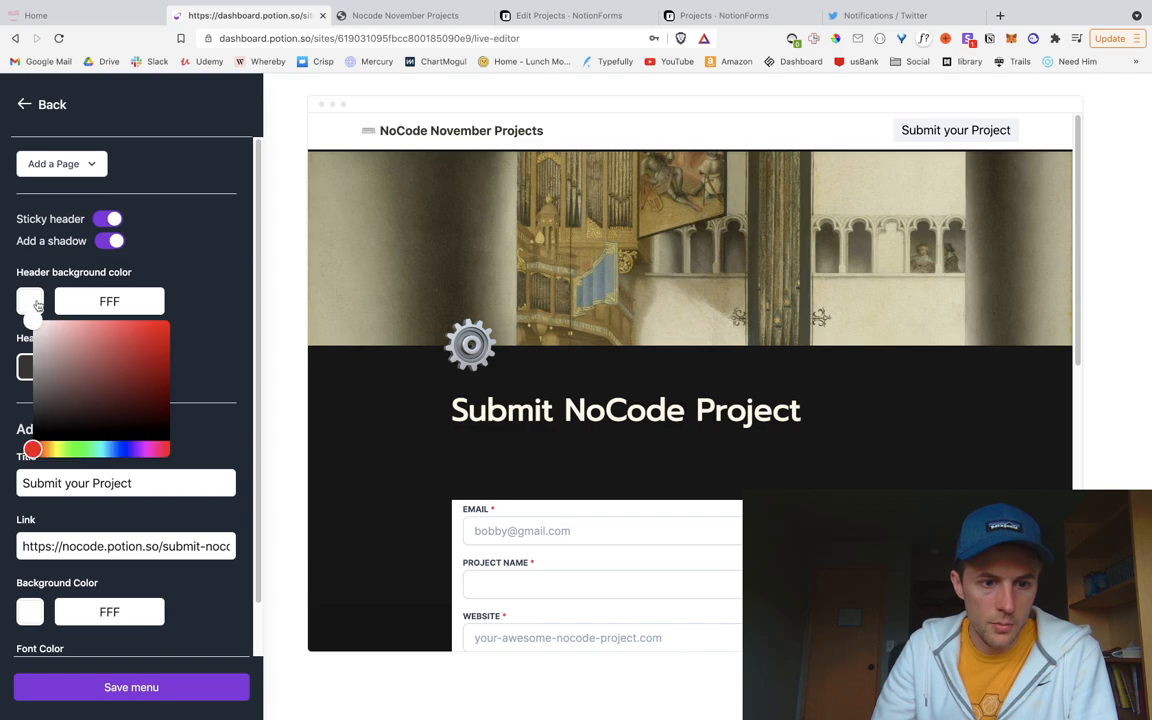
left_click_drag(54, 342, 76, 457)
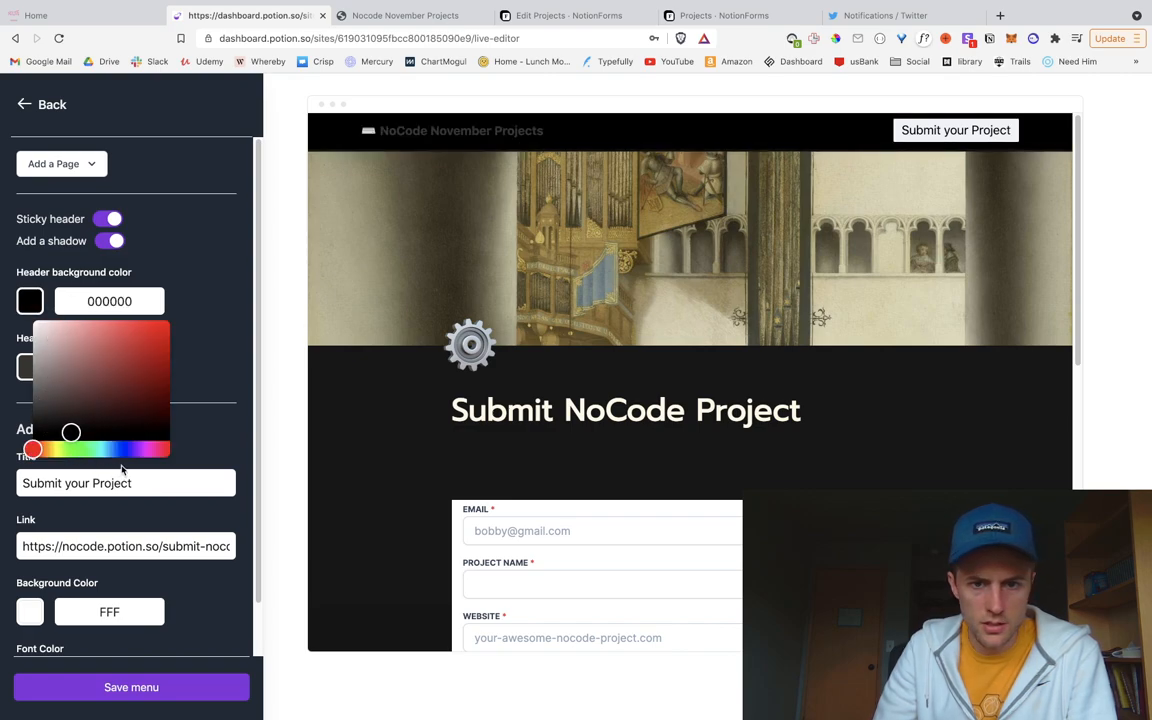
left_click(176, 269)
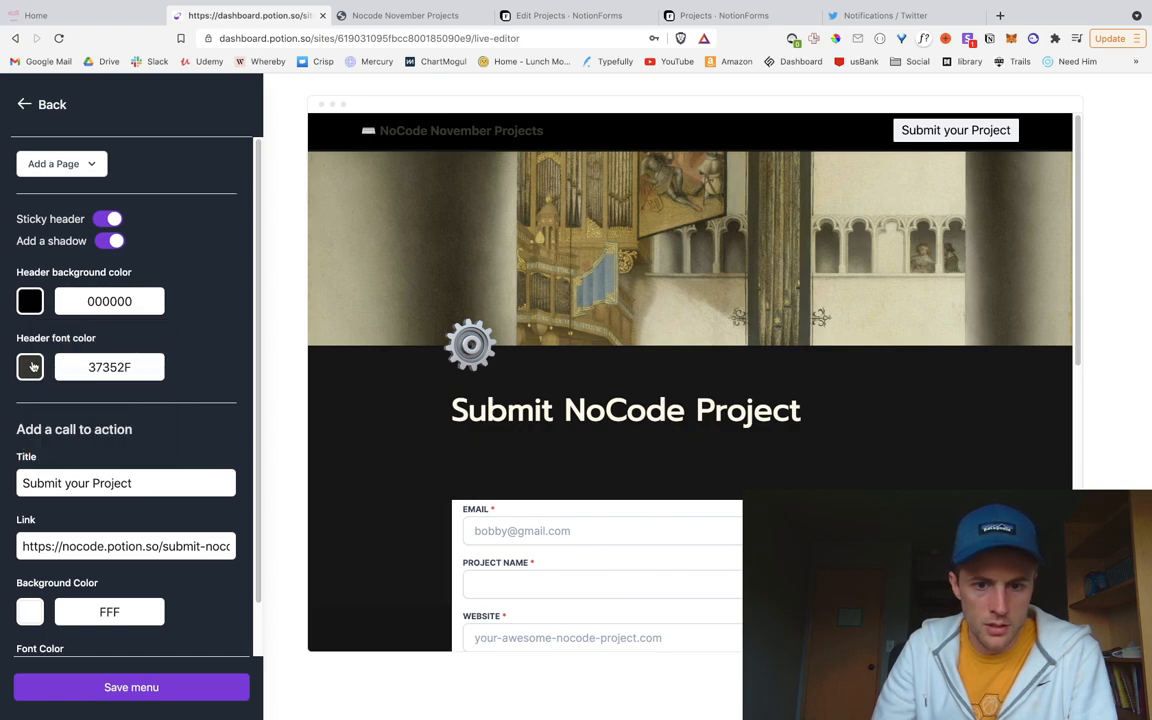
Step: Set the header font colour to cream FFF9E6
left_click(31, 381)
left_click_drag(41, 445, 60, 389)
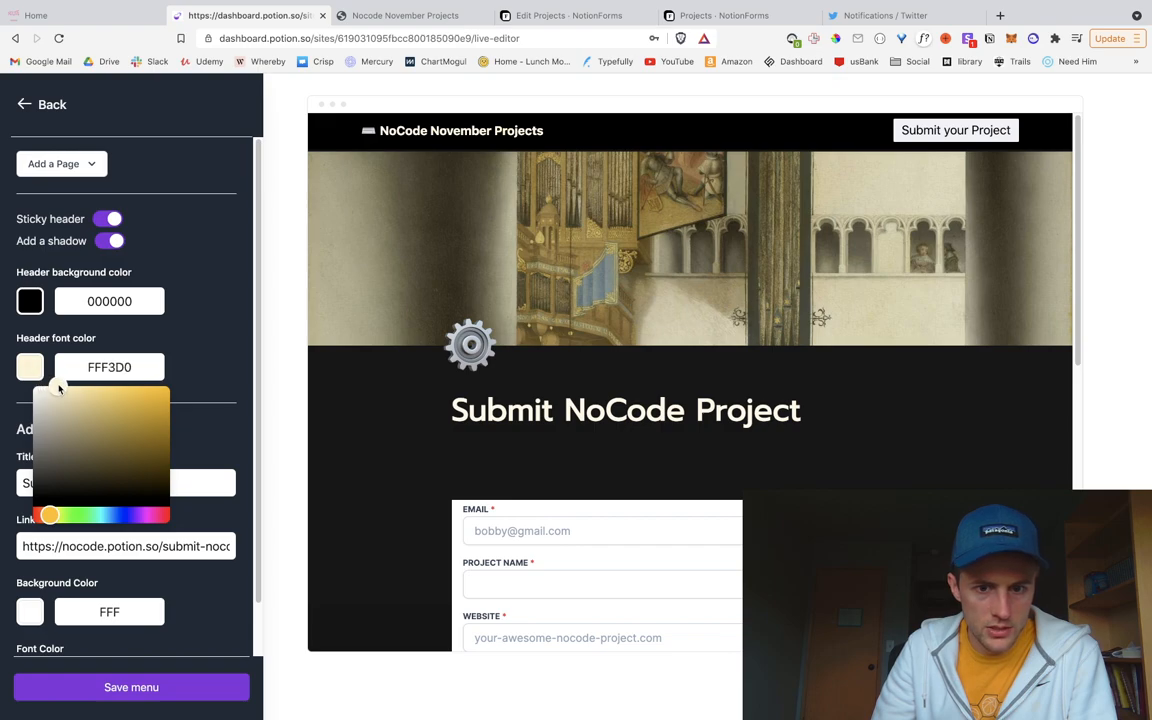
left_click_drag(59, 389, 46, 386)
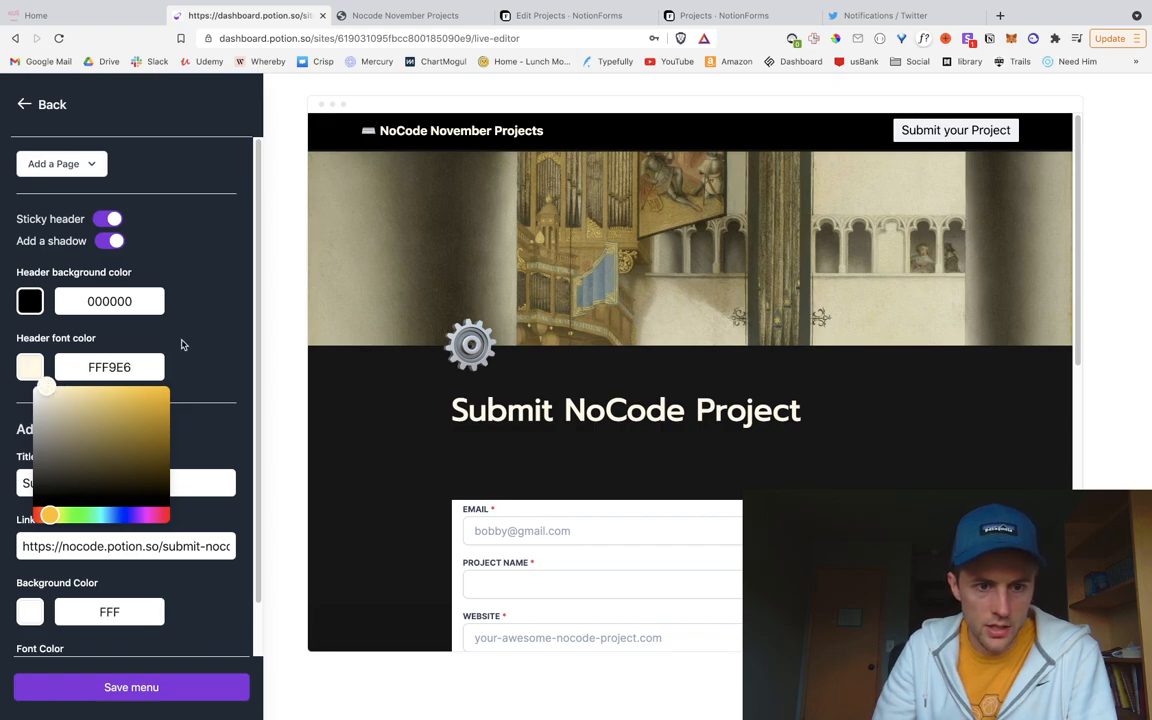
left_click(198, 373)
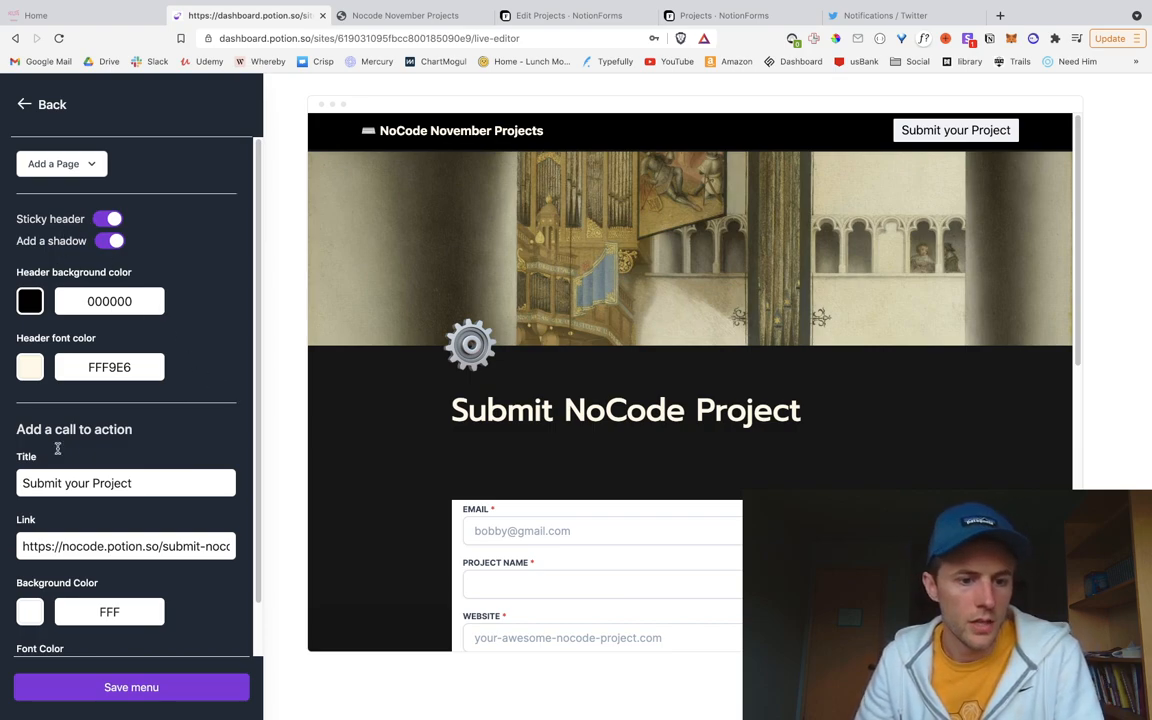
Step: Give the Submit your Project button a light peach FFEDC4 background
scroll(64, 458, "down", 2)
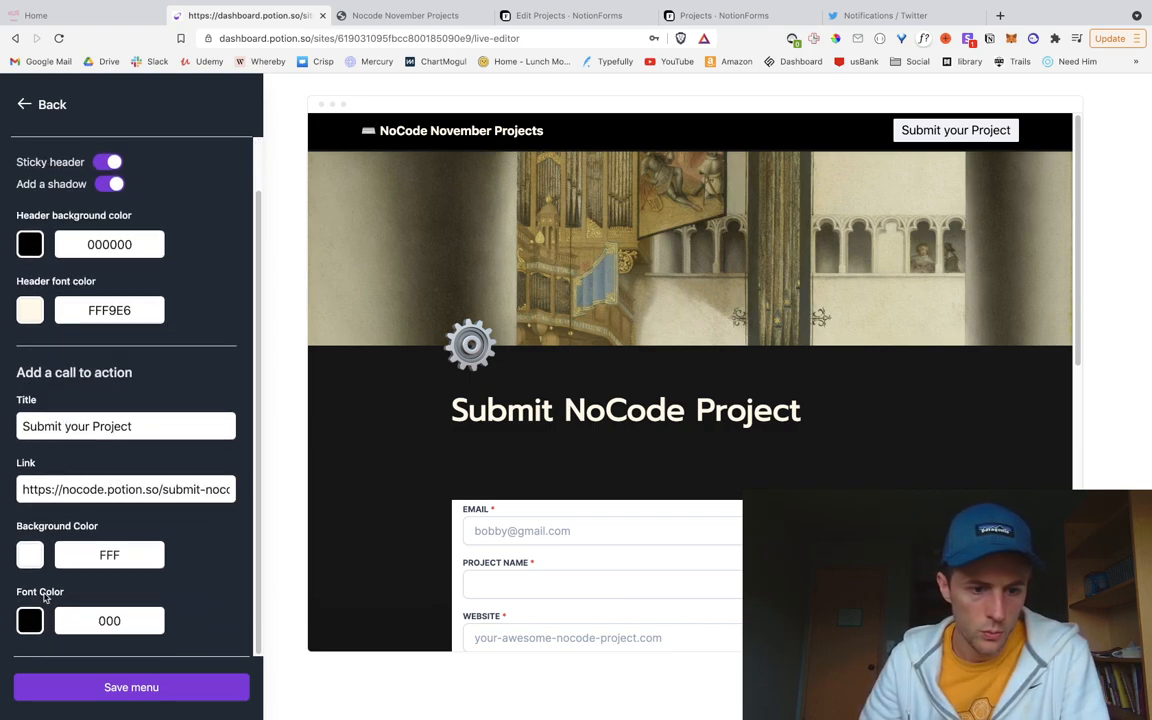
left_click(30, 555)
scroll(130, 585, "down", 2)
mouse_move(51, 645)
left_mouse_down()
mouse_move(33, 645)
mouse_move(47, 647)
left_mouse_up()
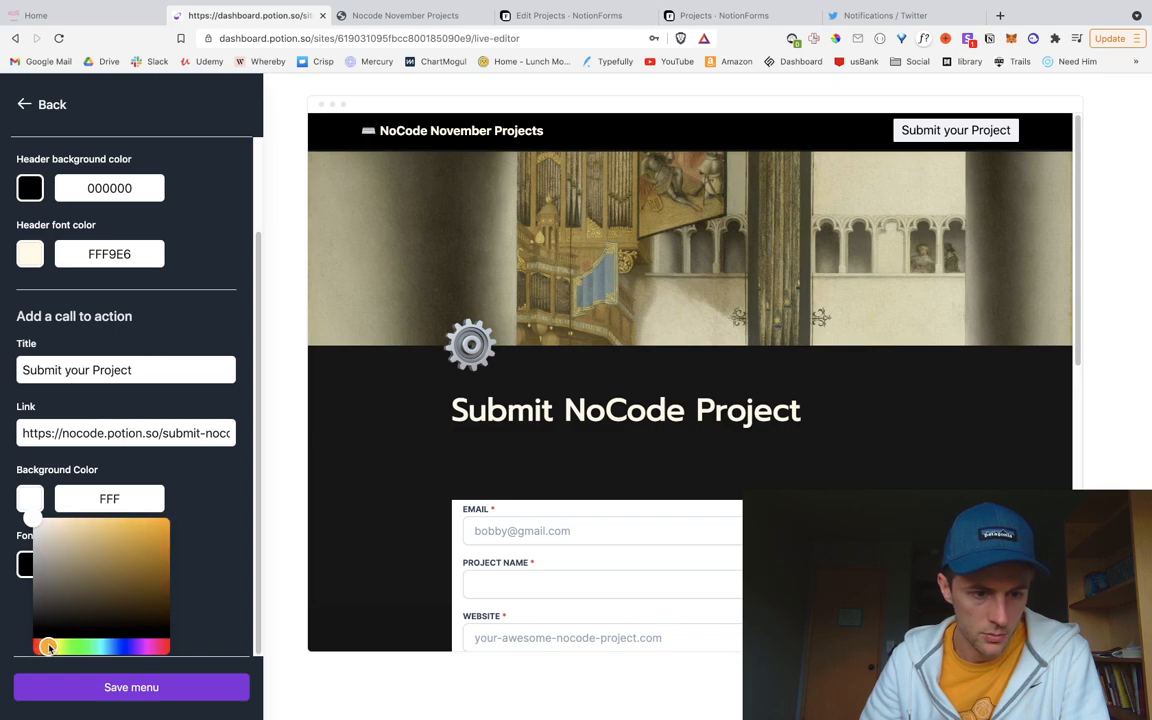
left_click_drag(46, 520, 73, 519)
mouse_move(71, 518)
left_mouse_down()
mouse_move(56, 518)
mouse_move(66, 518)
left_mouse_up()
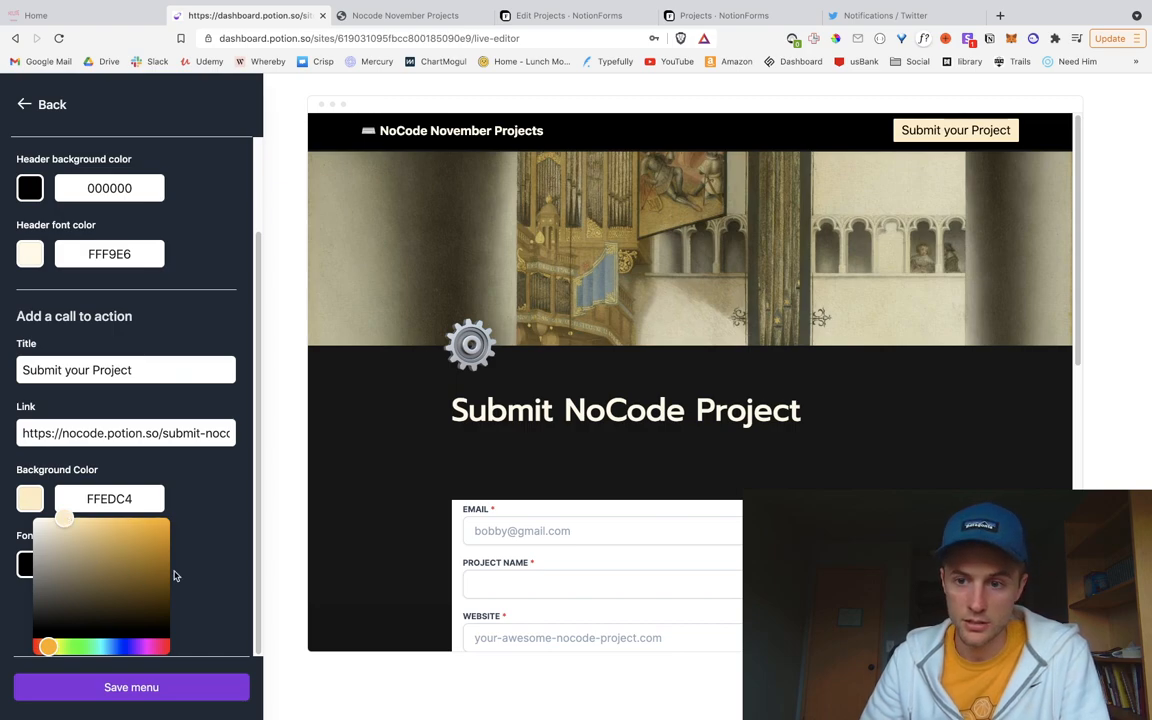
left_click(215, 416)
Step: Save the site menu changes and dismiss the confirmation
left_click(160, 687)
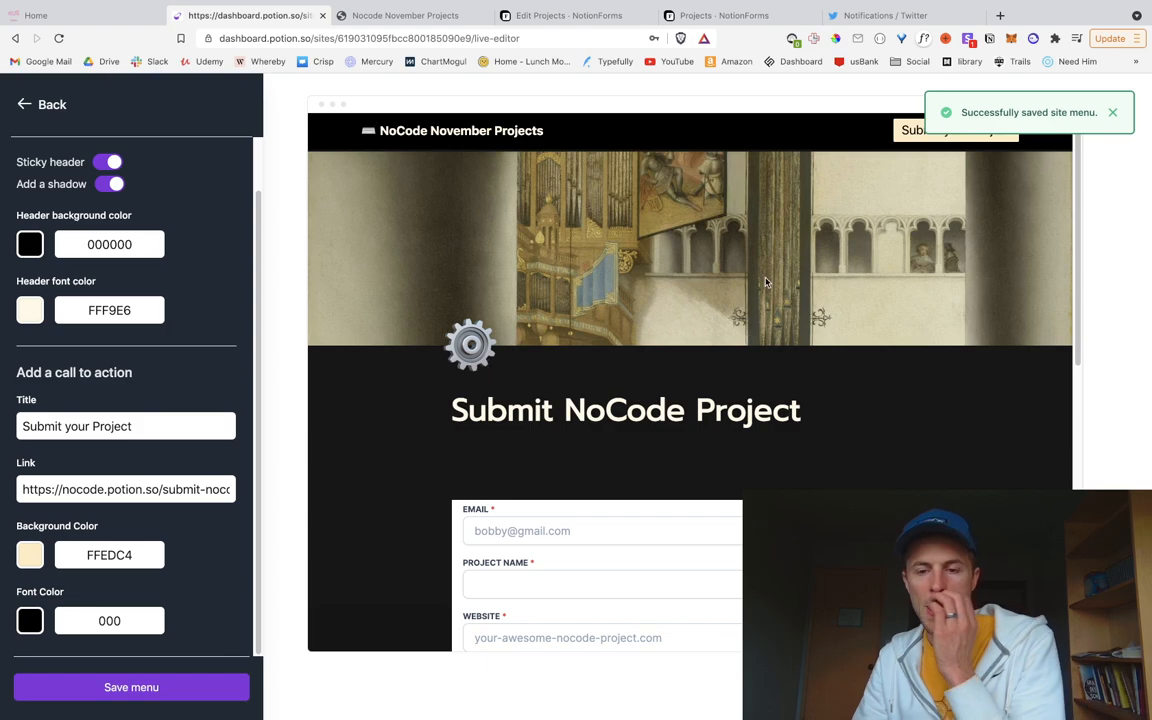
left_click_drag(994, 112, 1128, 130)
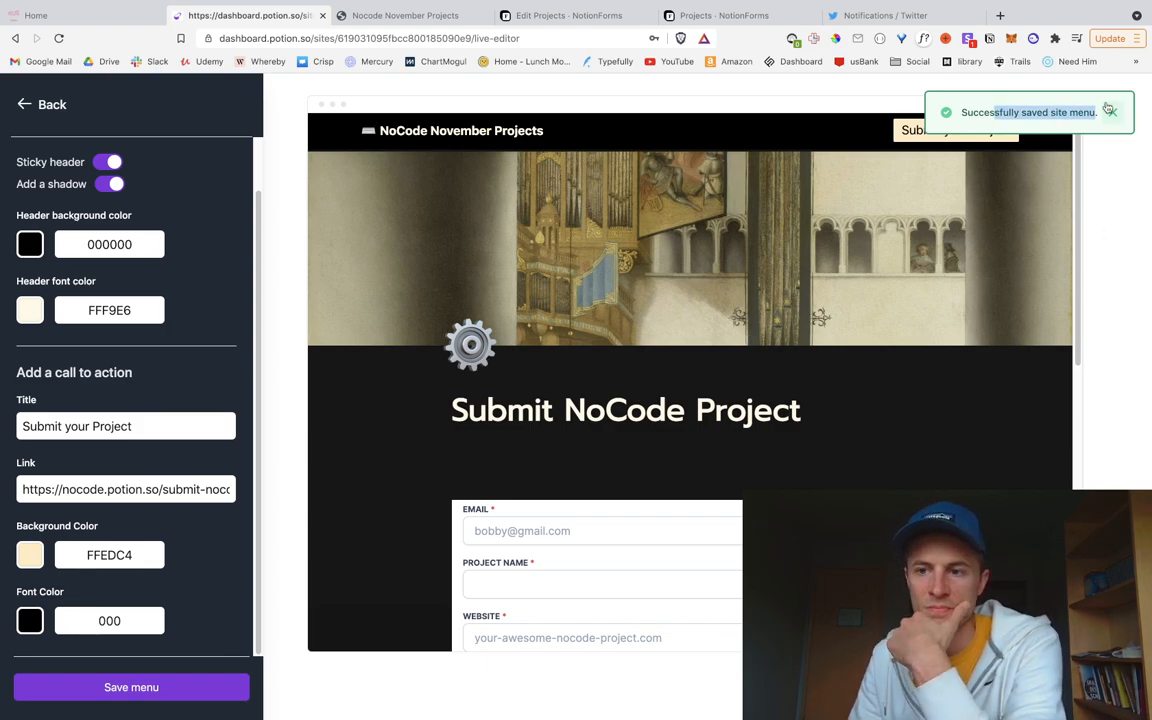
left_click(1110, 112)
scroll(811, 396, "down", 10)
scroll(780, 411, "up", 10)
scroll(792, 360, "down", 5)
scroll(500, 270, "up", 1)
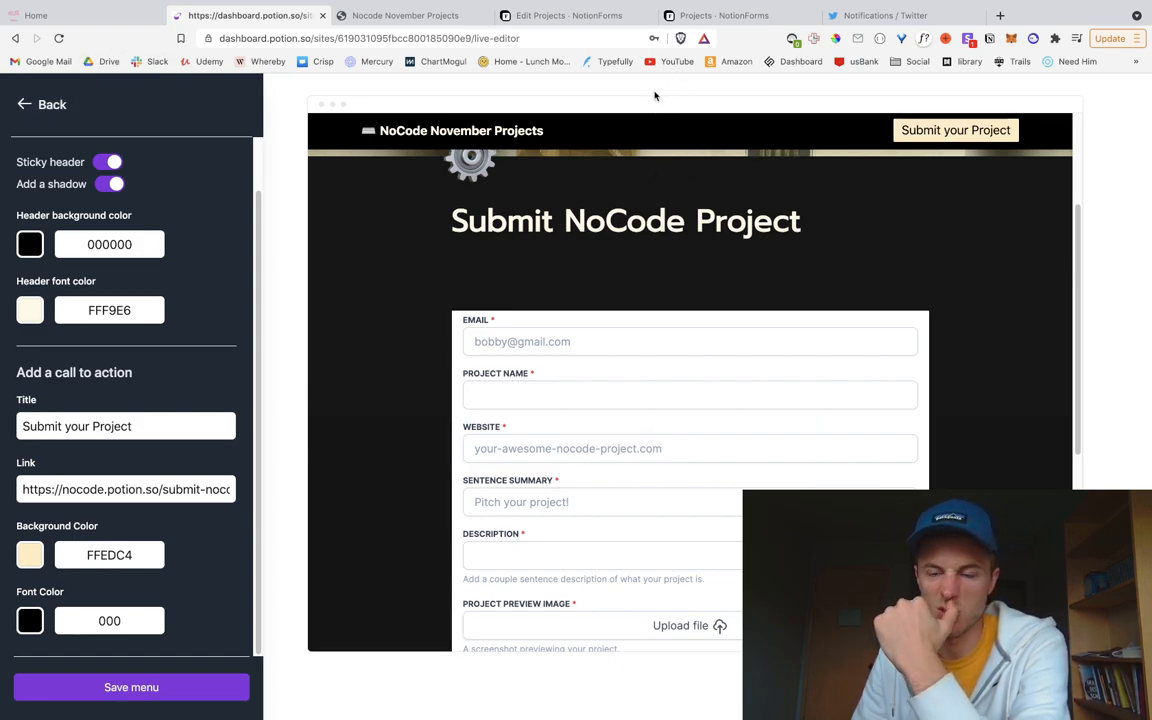
Step: Open the live Submit NoCode Project page via the header's Submit your Project button
left_click(358, 8)
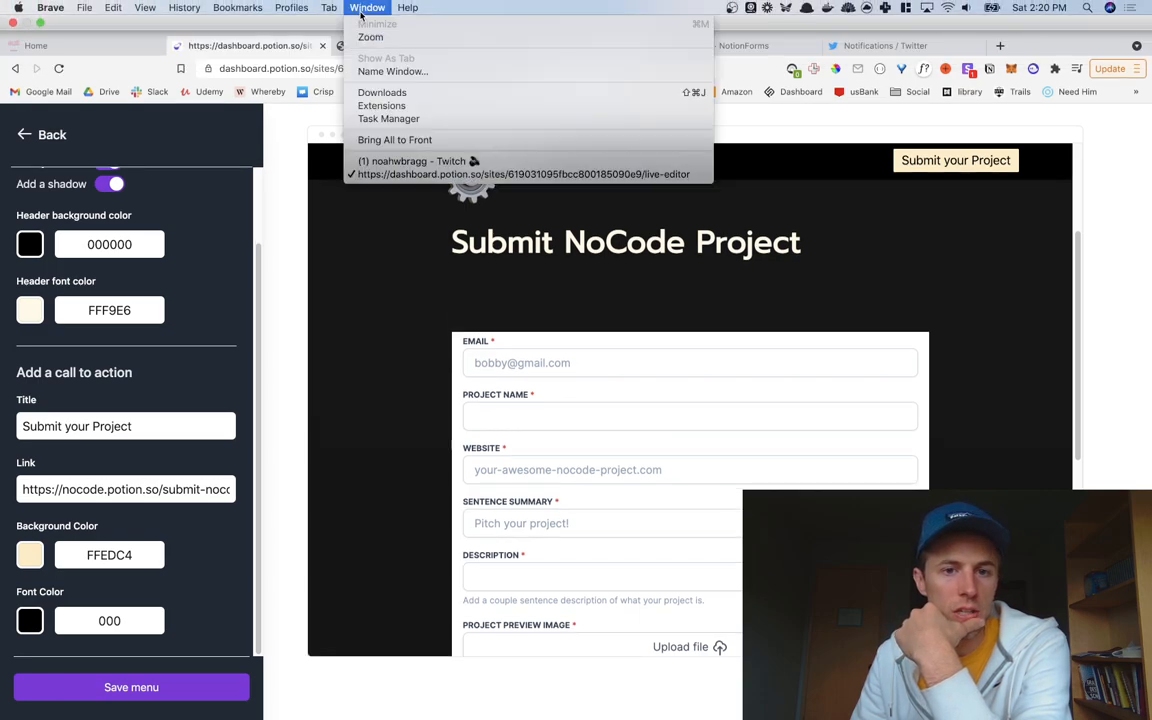
left_click(291, 9)
left_click(415, 15)
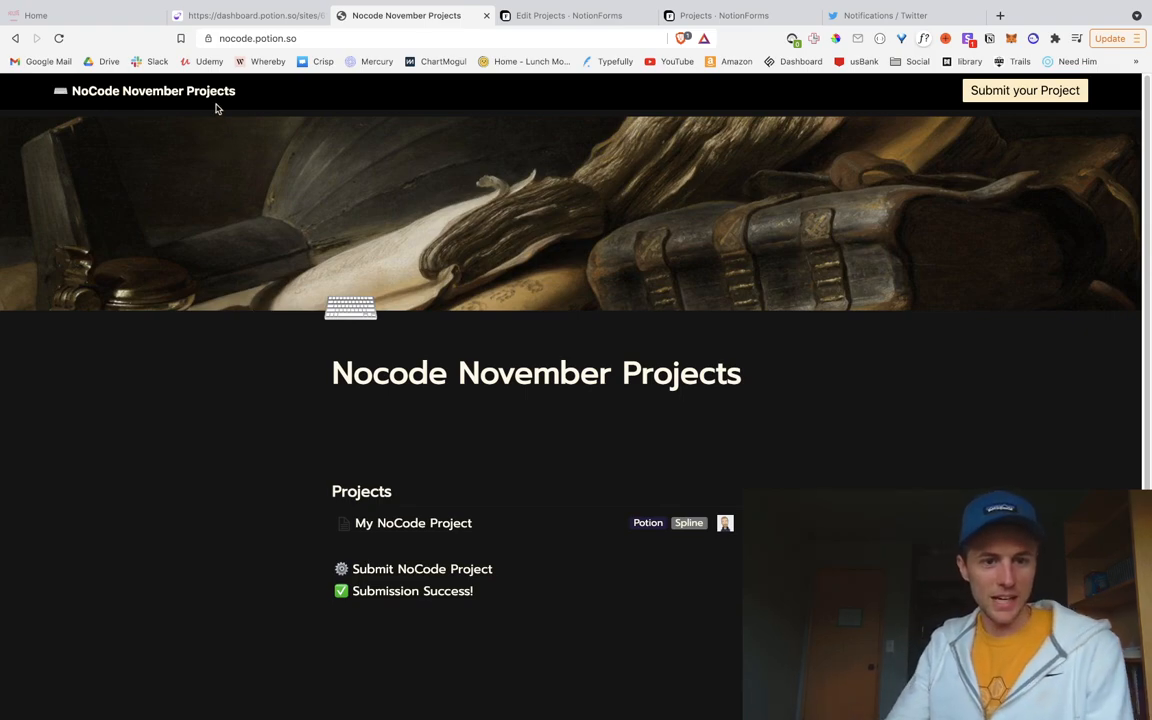
scroll(763, 330, "down", 1)
scroll(758, 346, "up", 1)
scroll(752, 350, "down", 1)
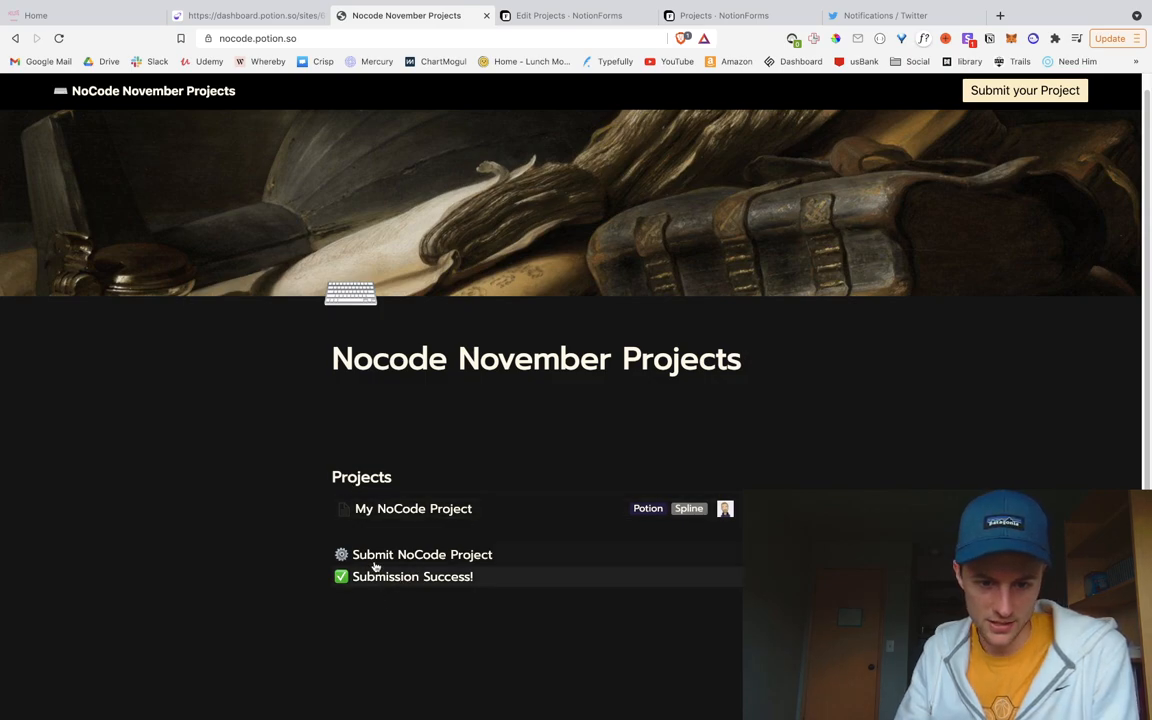
left_click(1015, 91)
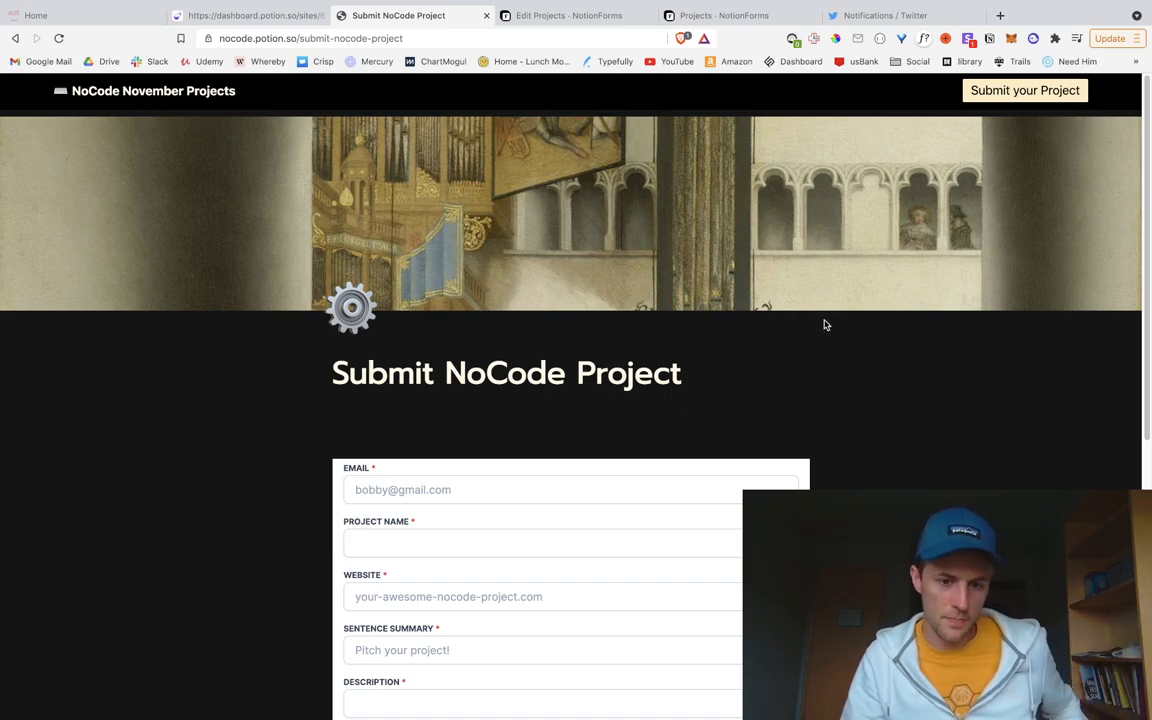
scroll(933, 381, "down", 5)
scroll(933, 381, "up", 5)
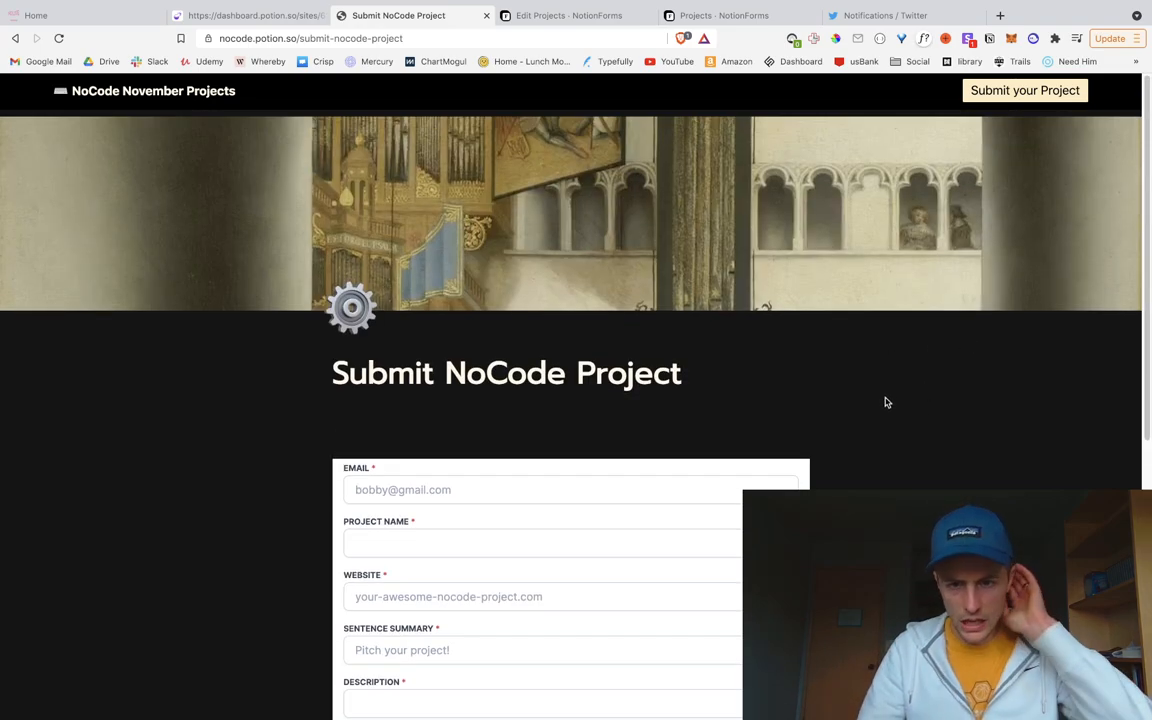
Step: Set the Projects form's button colour to pale cream, RGB 255/245/219
left_click(547, 16)
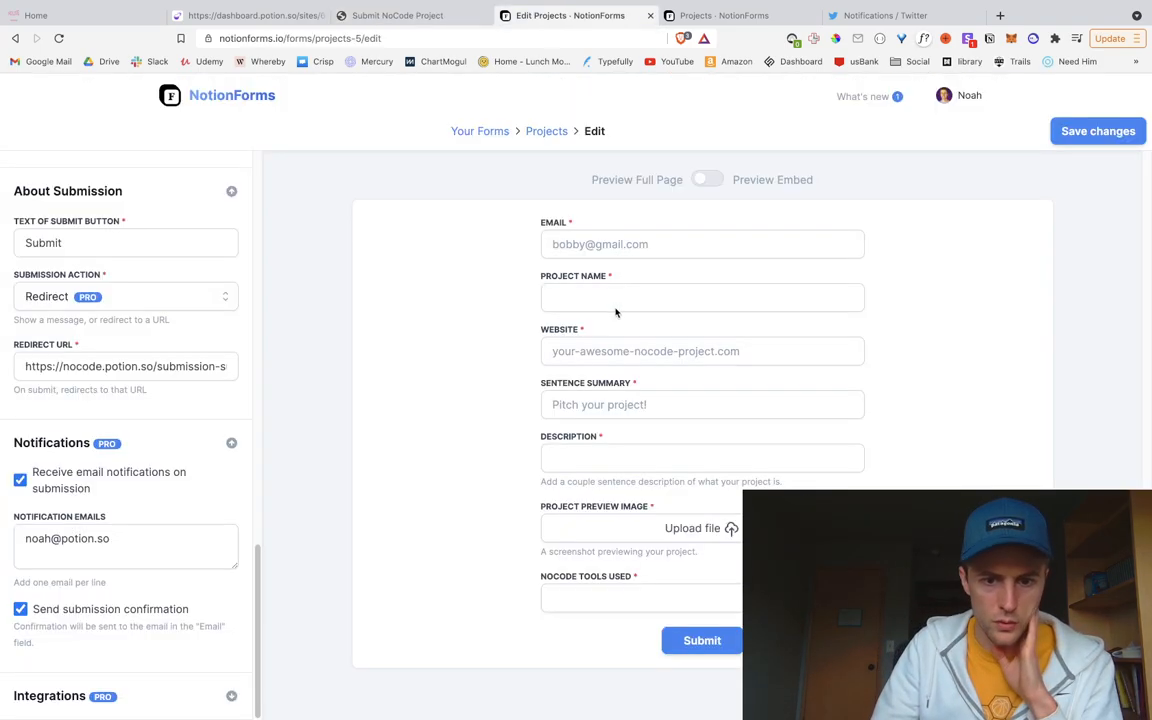
scroll(150, 512, "up", 6)
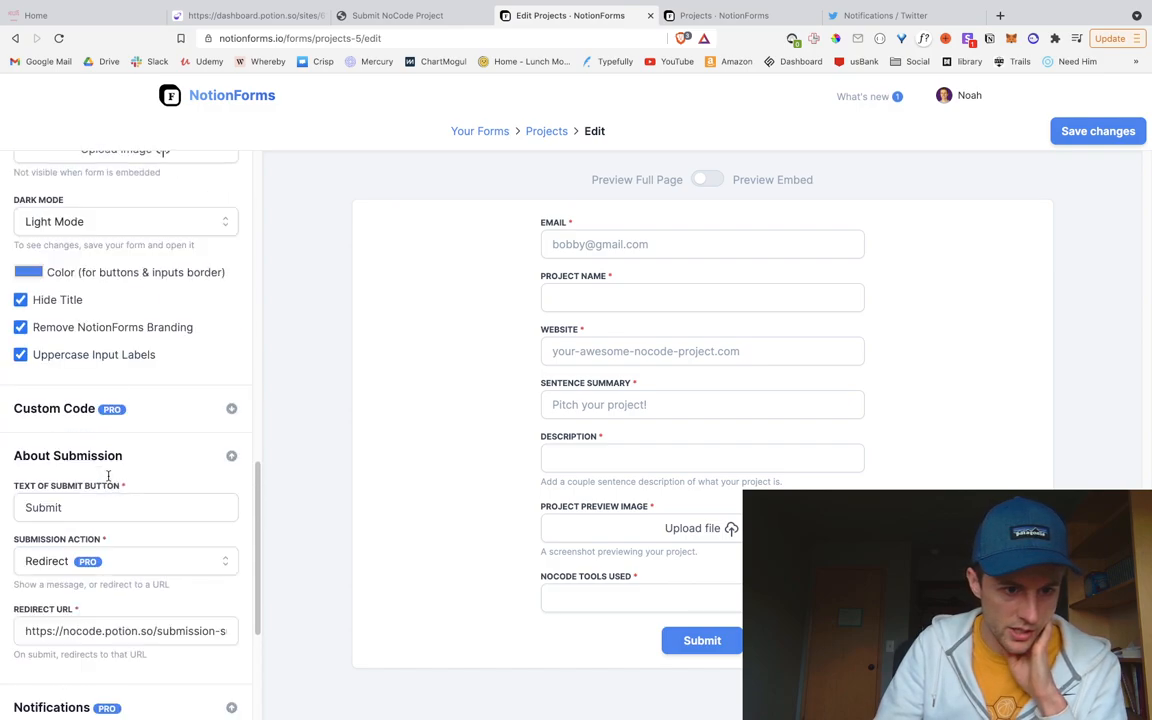
scroll(112, 481, "up", 2)
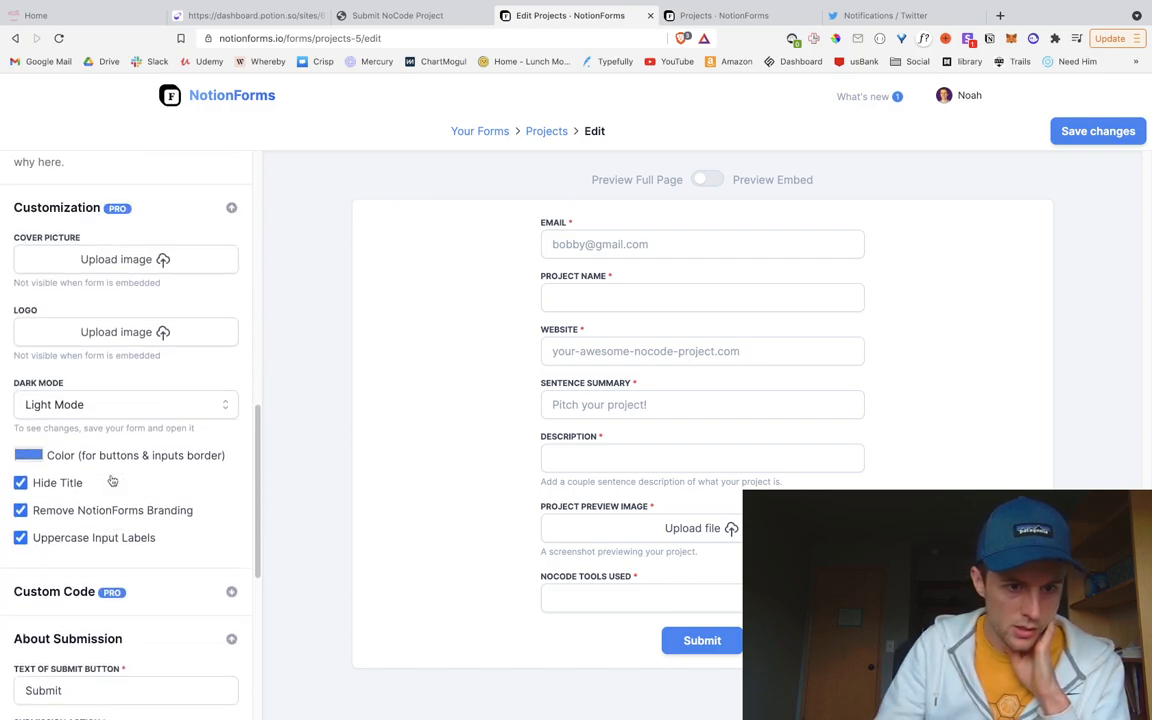
left_click(51, 457)
left_click_drag(109, 572, 152, 573)
left_click_drag(57, 507, 35, 463)
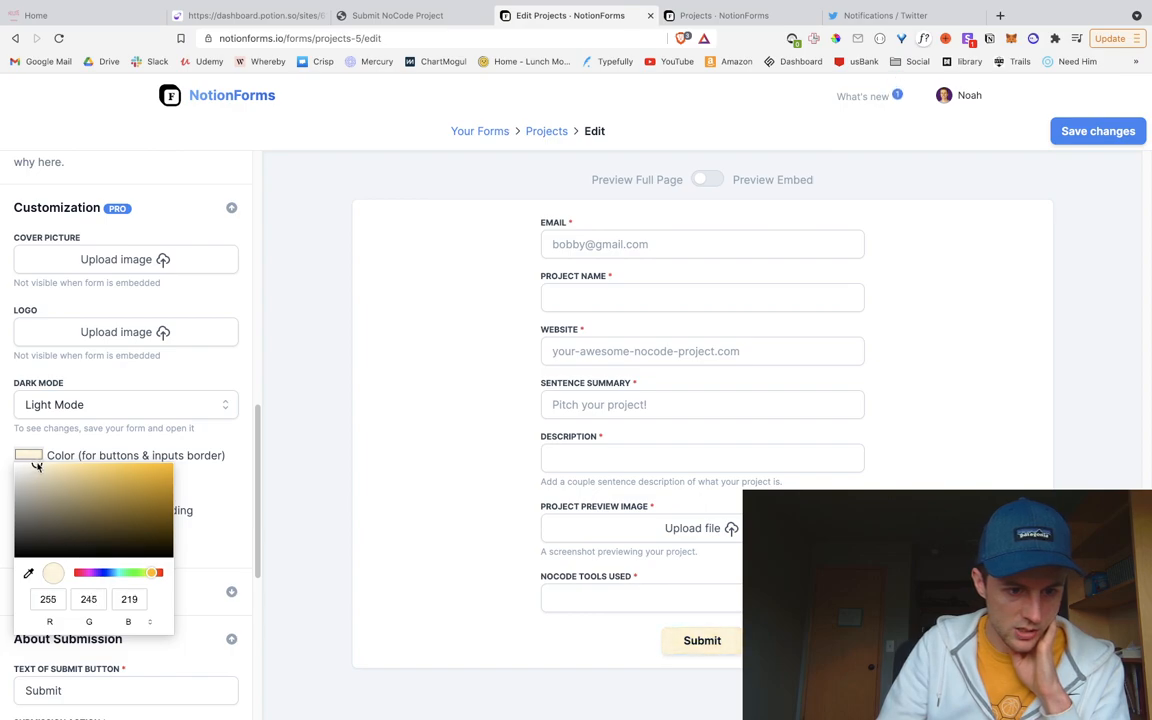
left_click(212, 527)
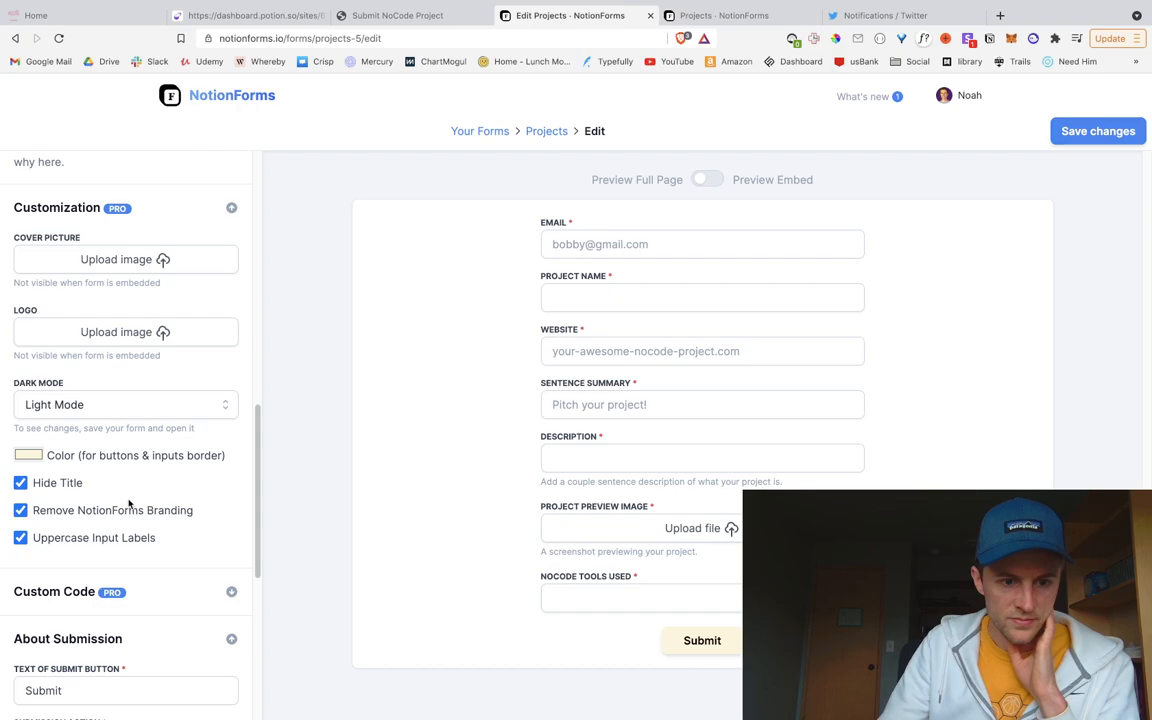
Step: Switch the form's appearance to Dark Mode, save the changes, and reopen the form for editing
scroll(159, 463, "up", 1)
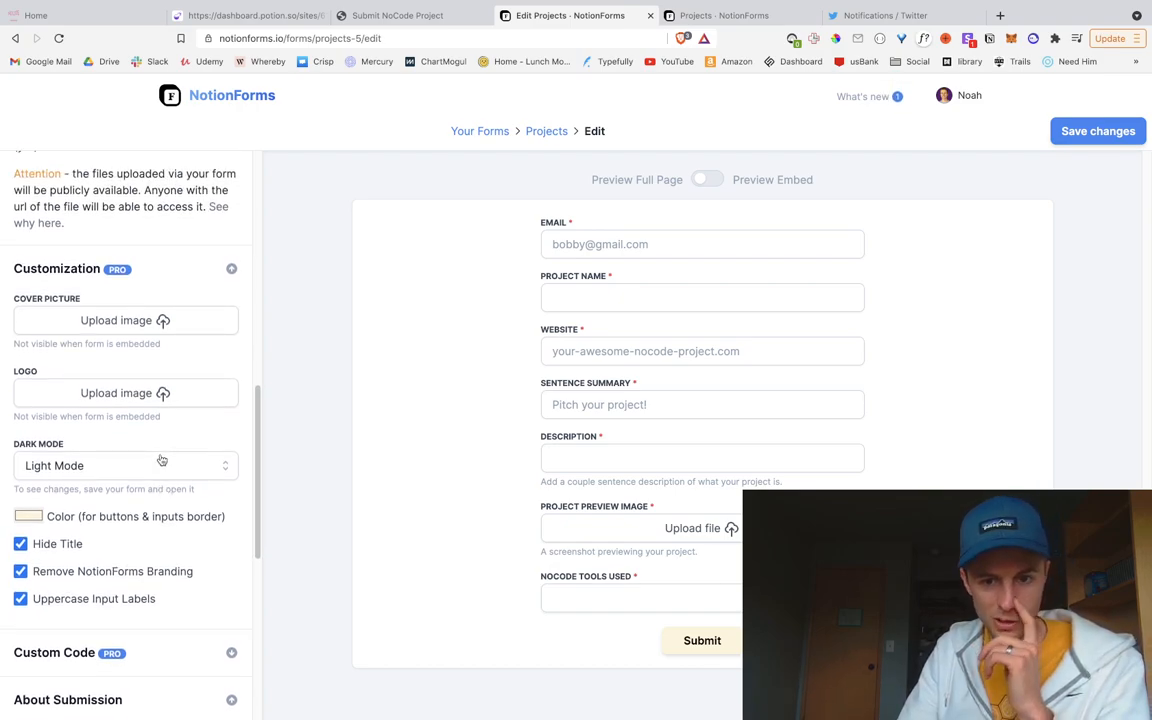
scroll(159, 463, "up", 1)
left_click(124, 484)
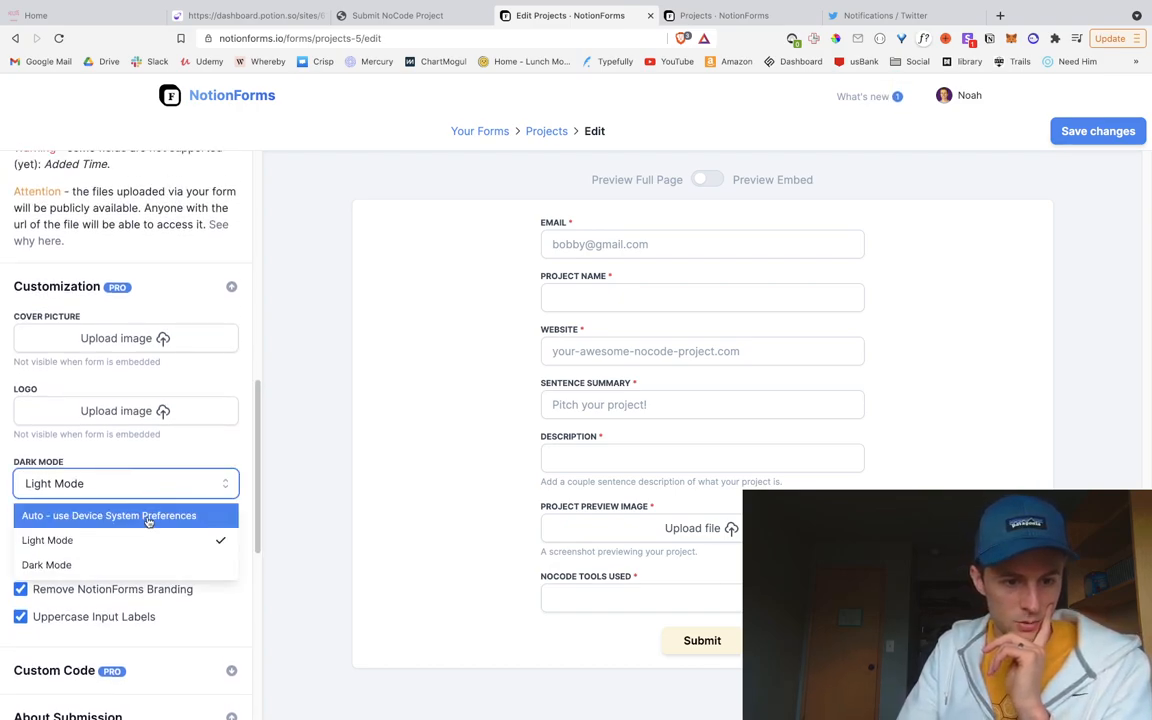
left_click(161, 566)
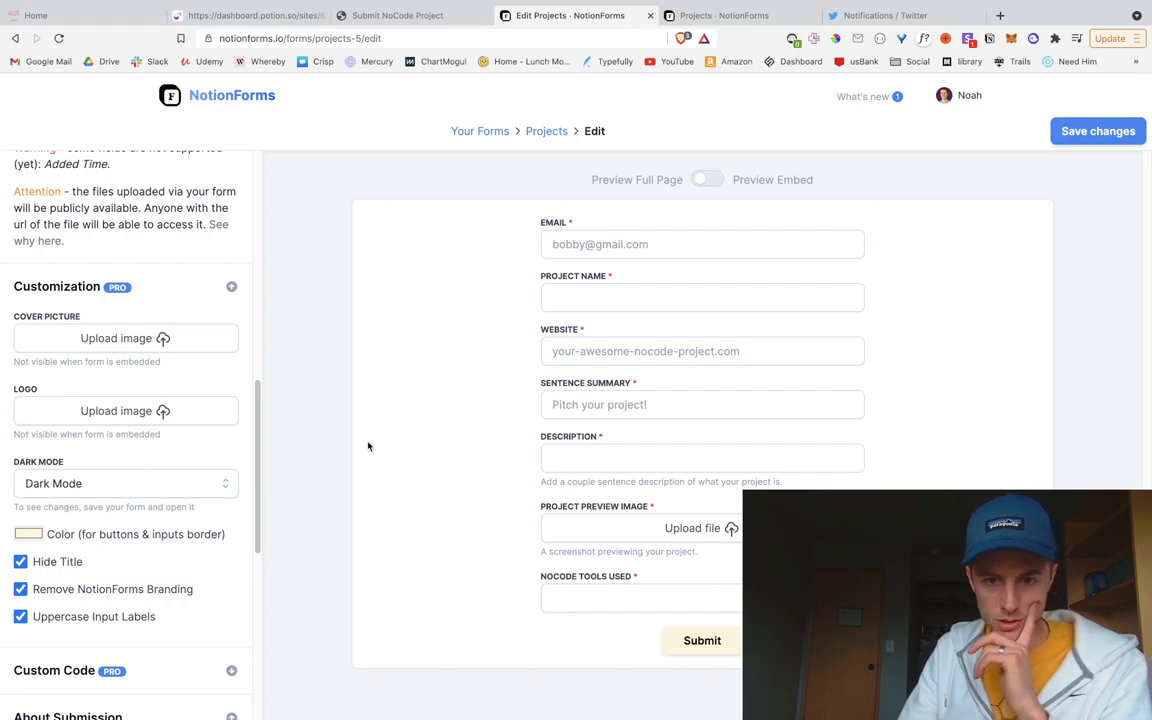
left_click(708, 180)
left_click(1102, 131)
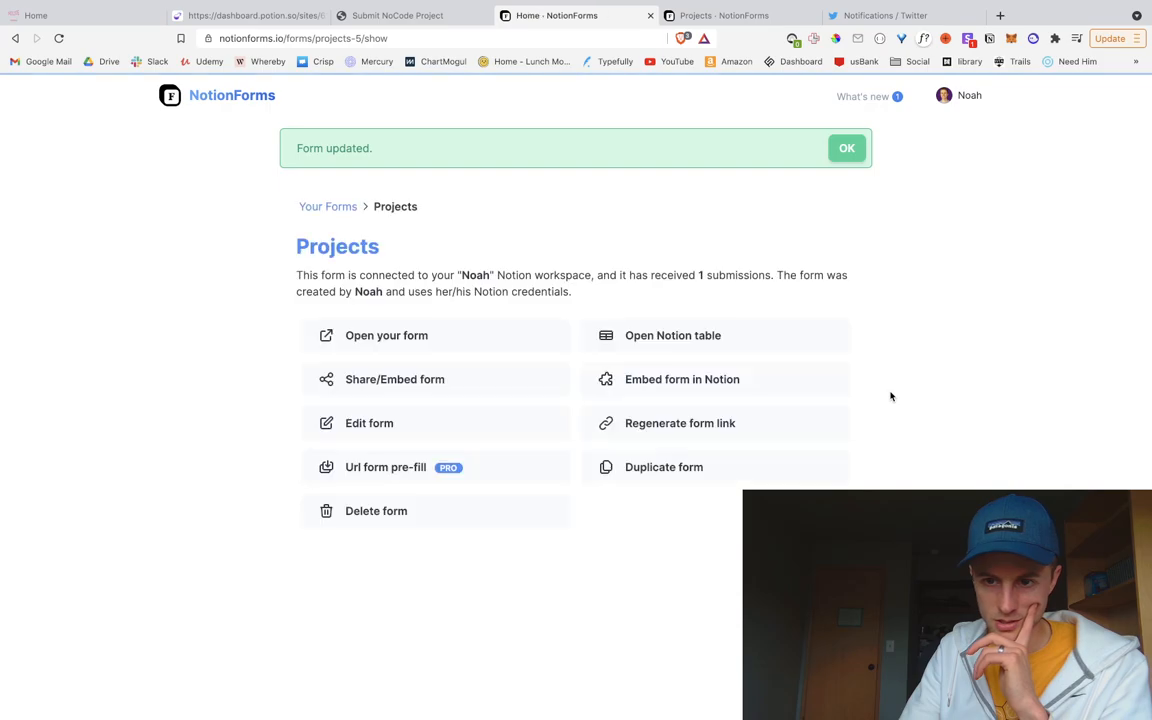
left_click(391, 433)
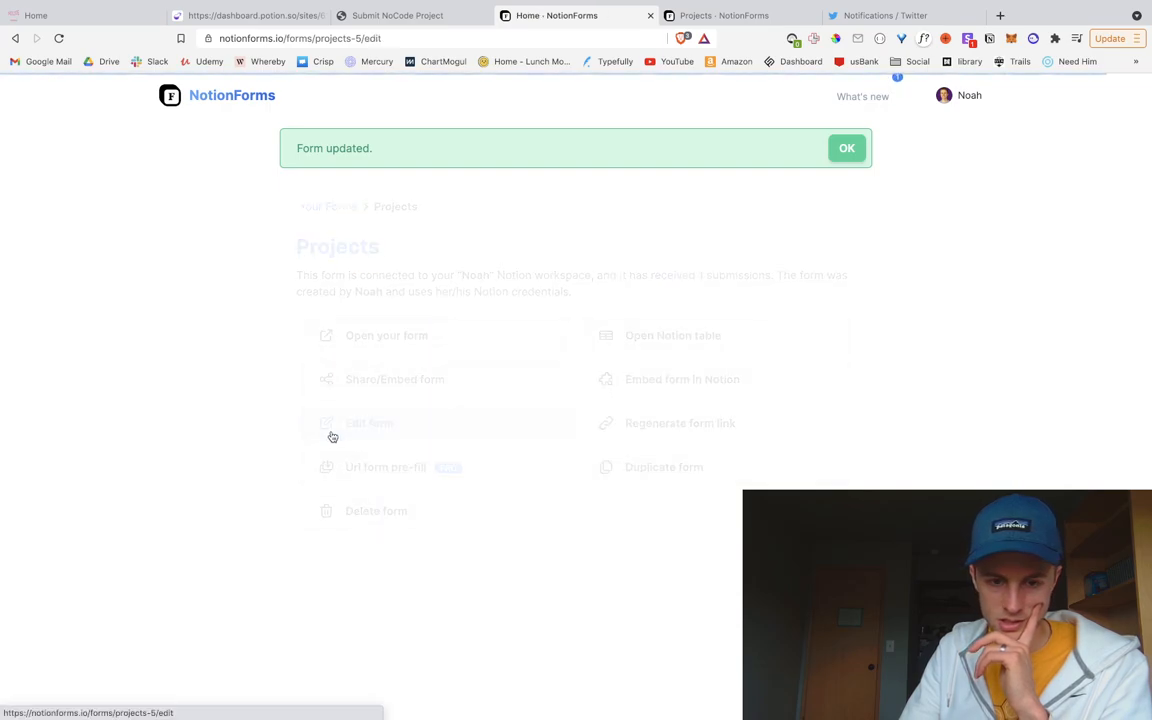
Step: Reload the live Submit NoCode Project page and review the dark embedded form, trying its Email field
left_click(400, 15)
scroll(262, 416, "down", 1)
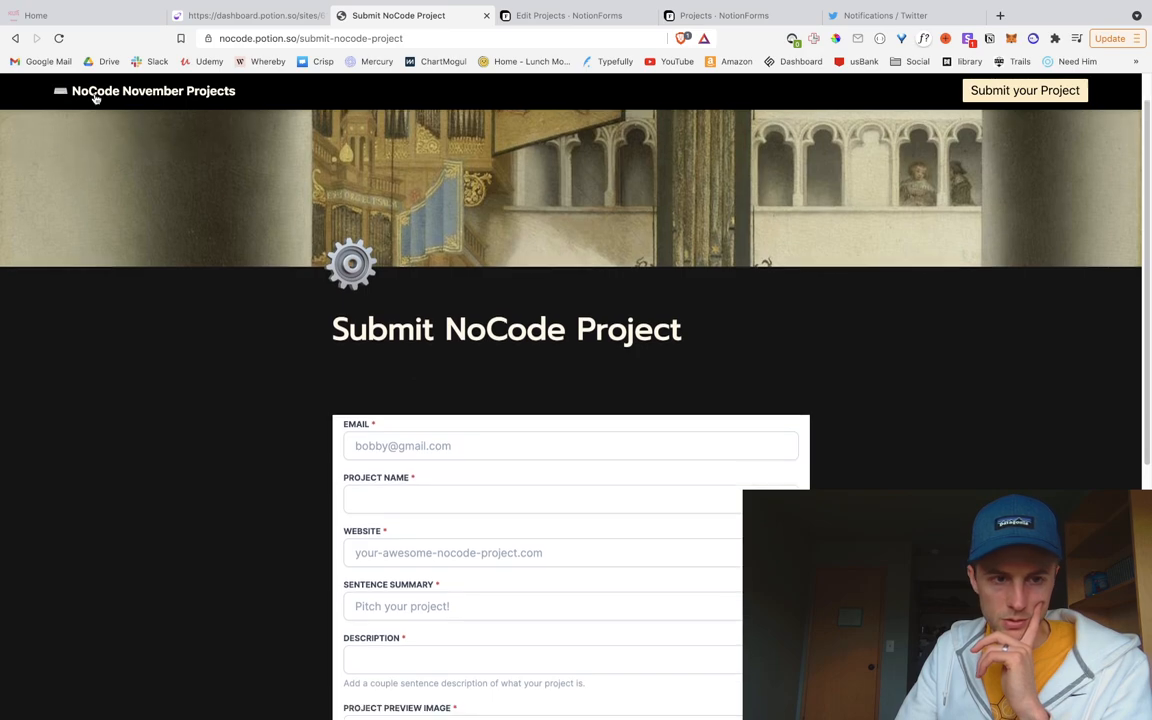
left_click(58, 38)
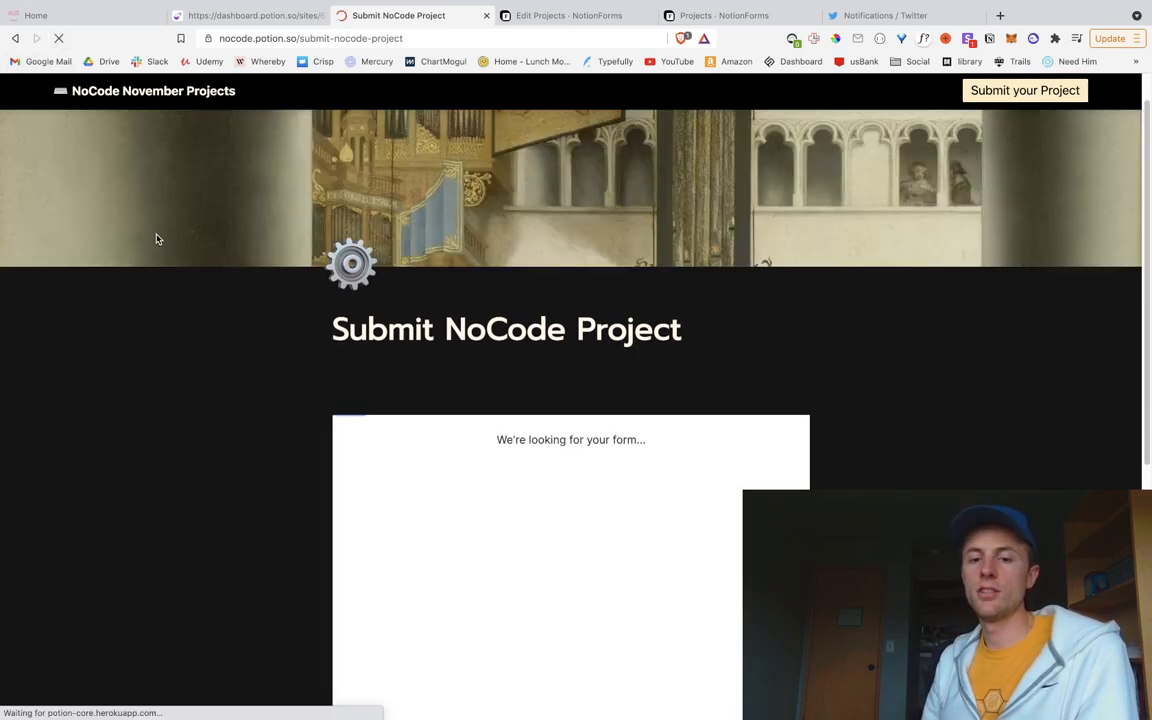
scroll(166, 214, "down", 5)
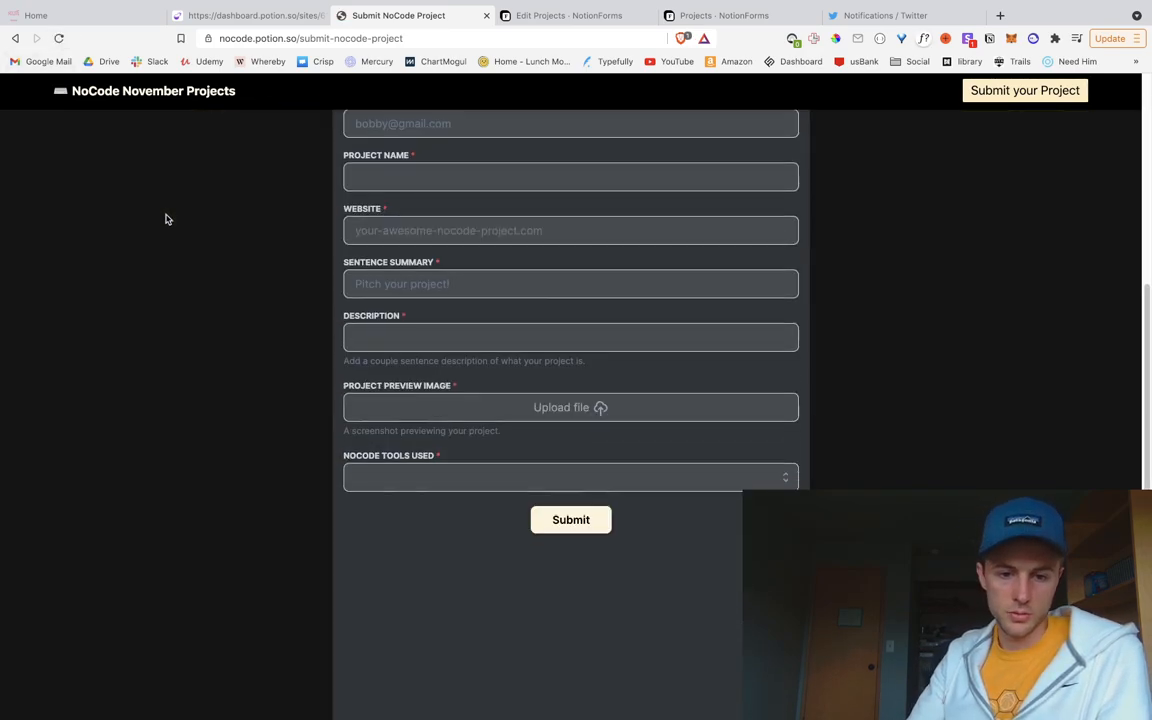
scroll(443, 341, "up", 3)
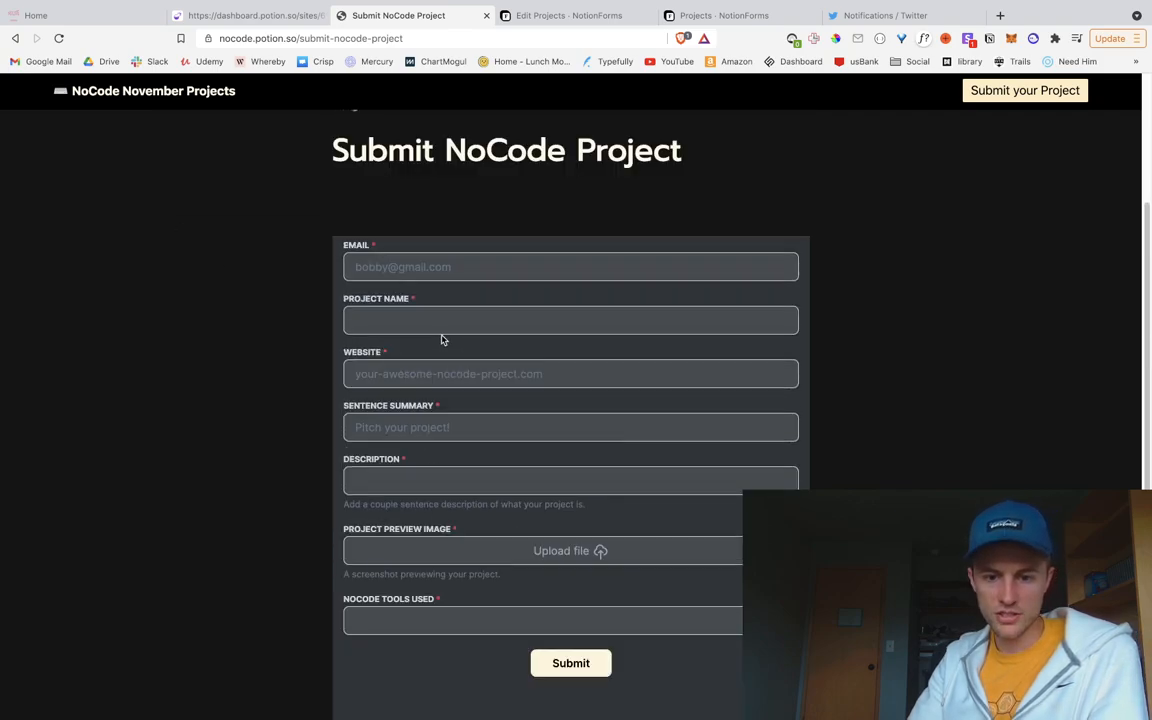
scroll(440, 337, "down", 3)
scroll(455, 406, "up", 5)
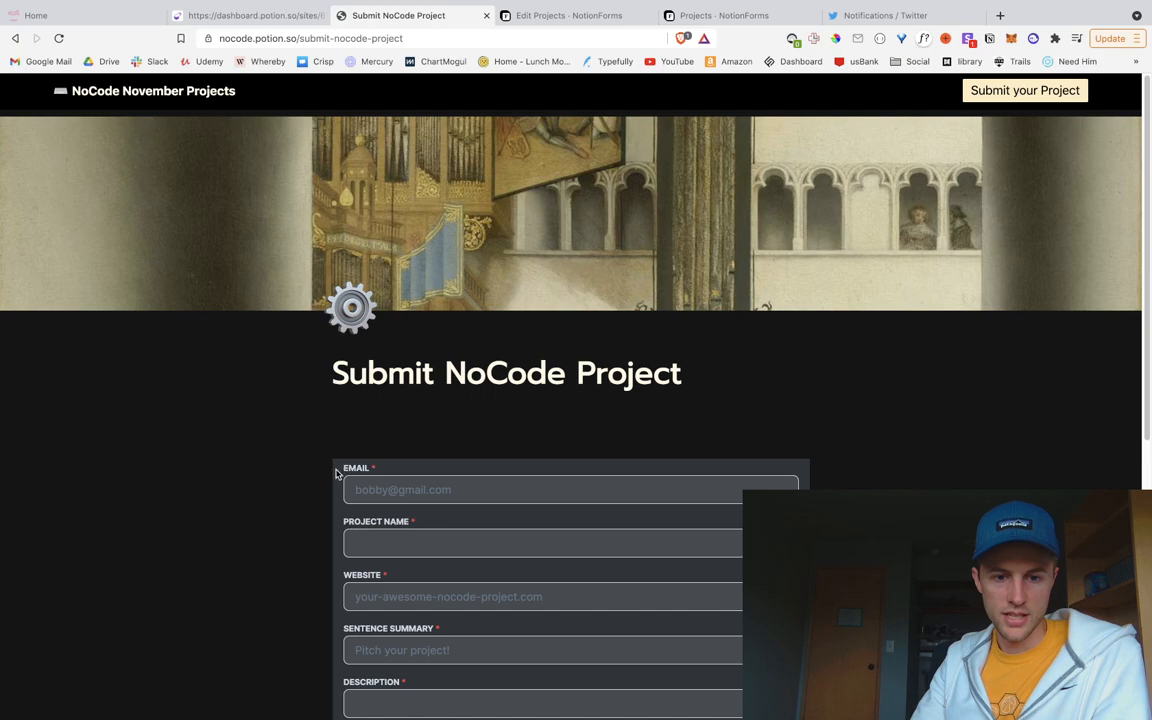
scroll(445, 517, "down", 4)
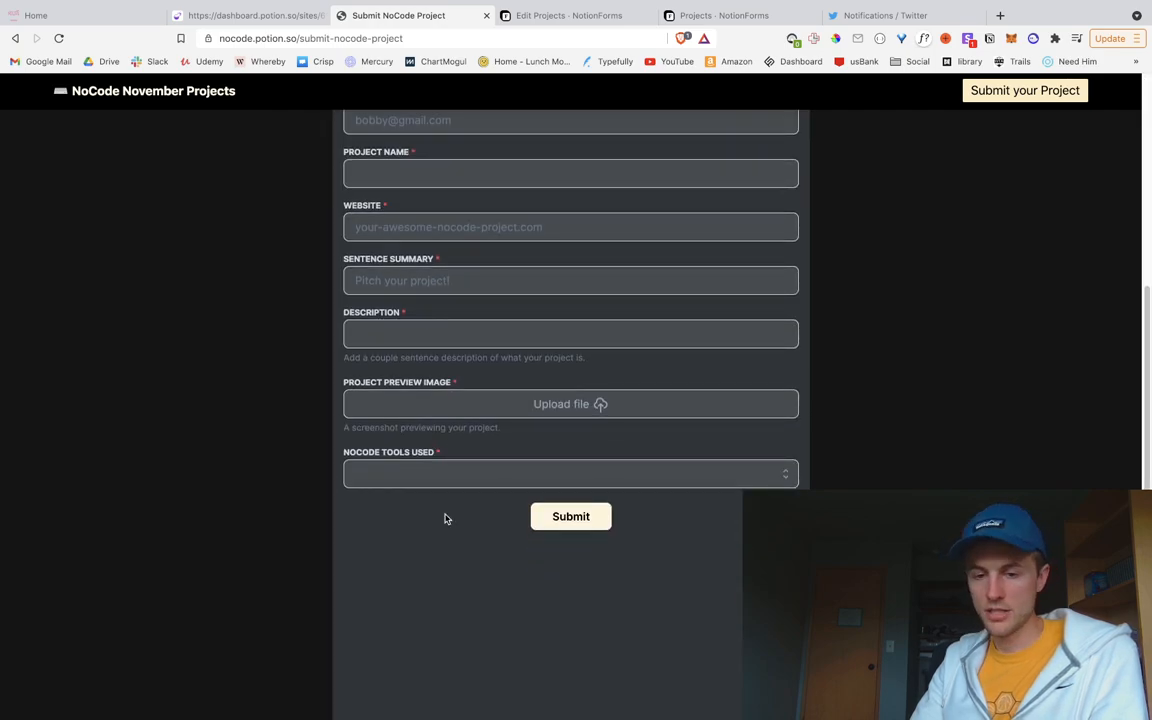
scroll(347, 440, "up", 3)
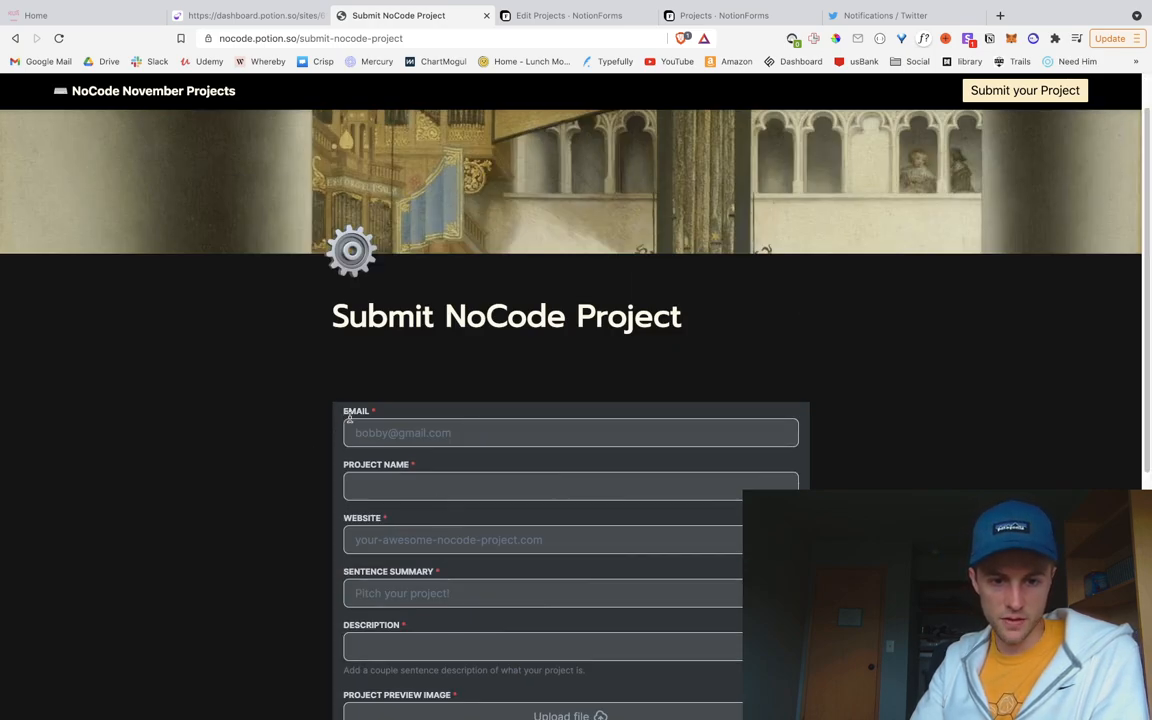
scroll(650, 522, "down", 3)
scroll(640, 558, "up", 2)
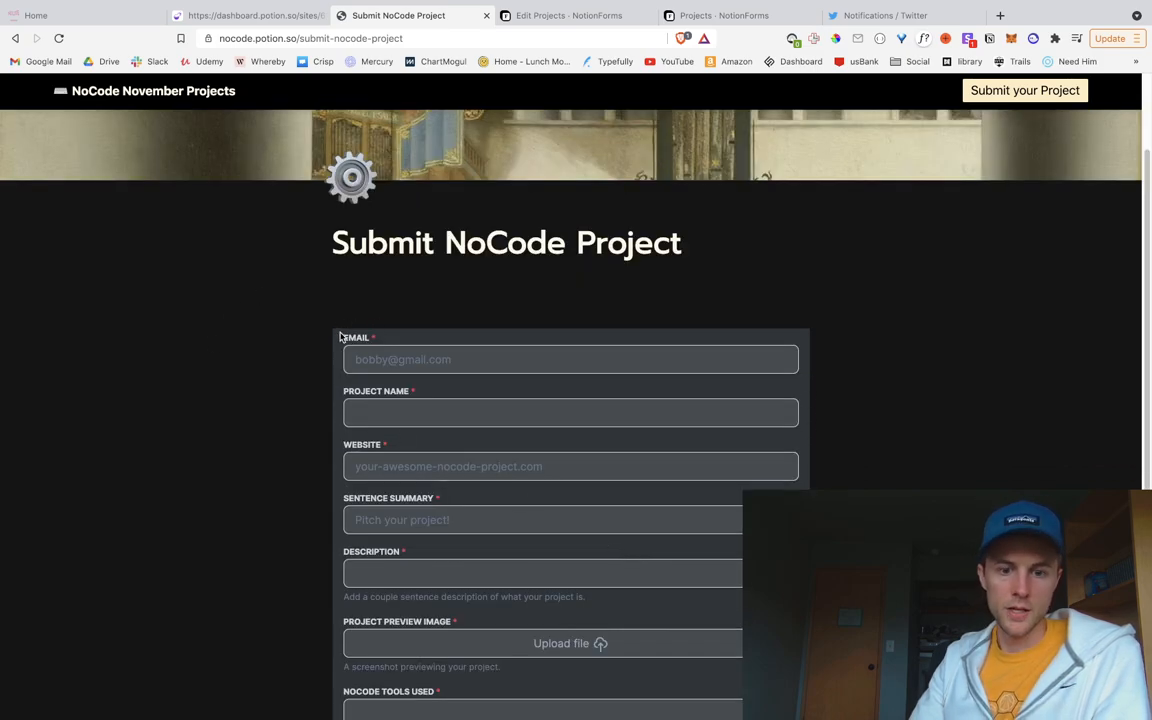
left_click(418, 366)
left_click(283, 347)
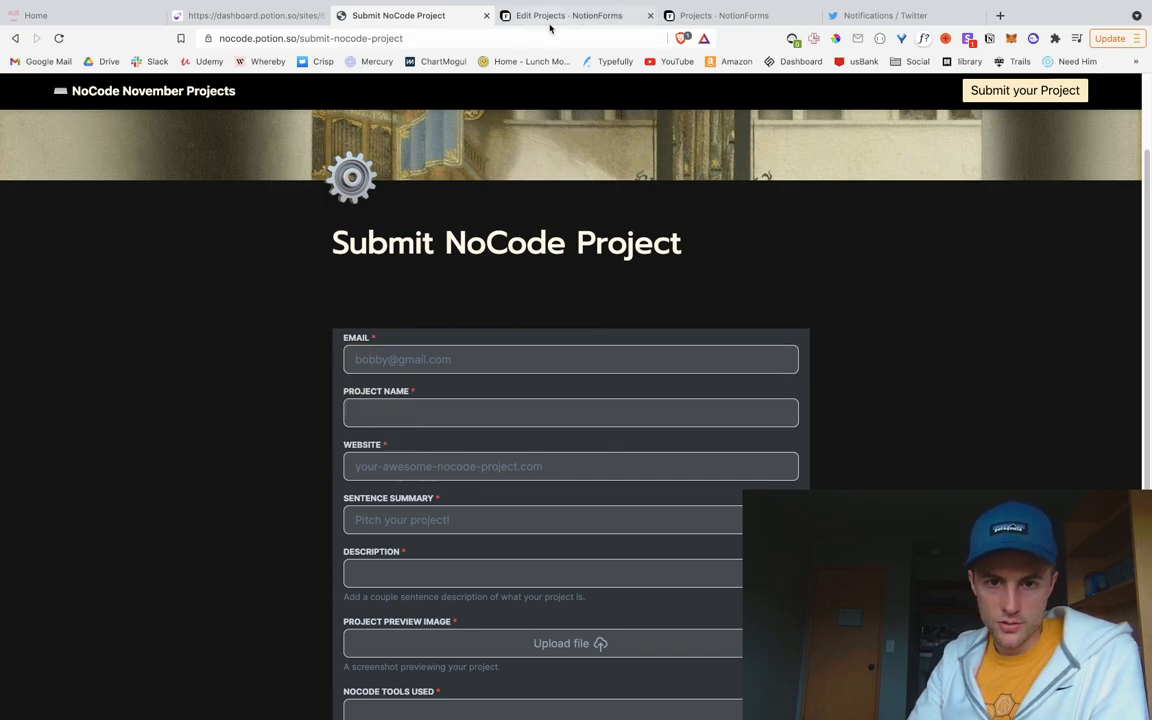
Step: Open DevTools and pick the embedded Projects form with the element picker
right_click(808, 330)
key("Escape")
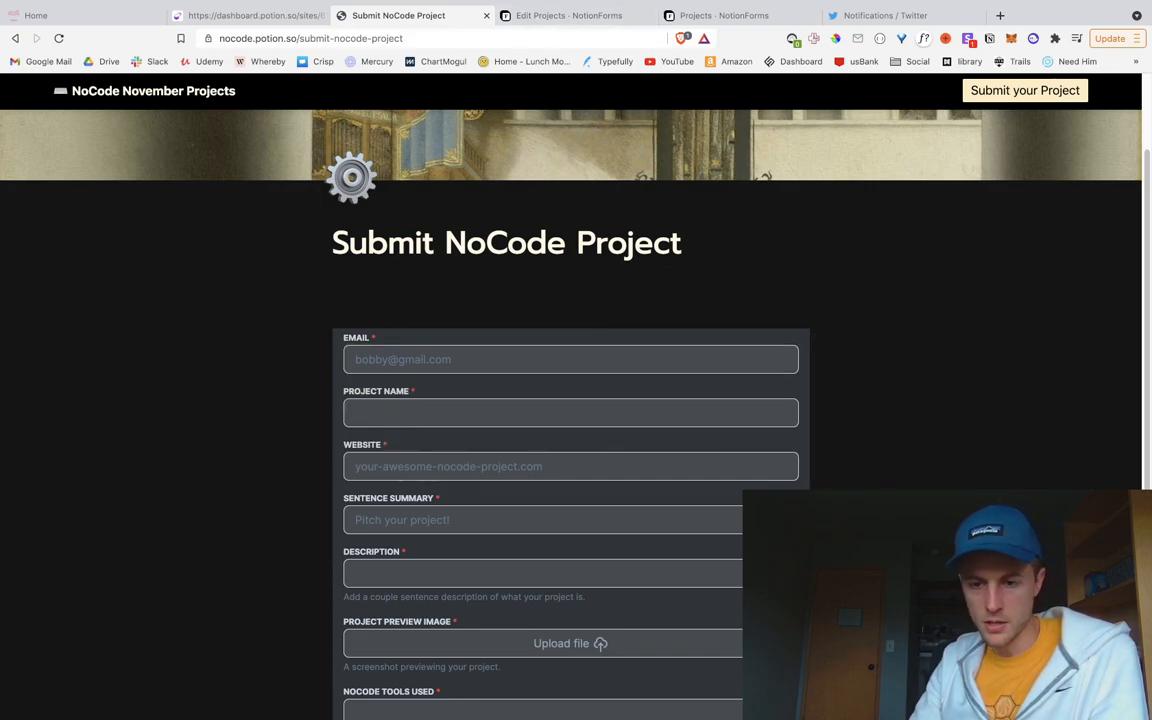
key("super+shift+c")
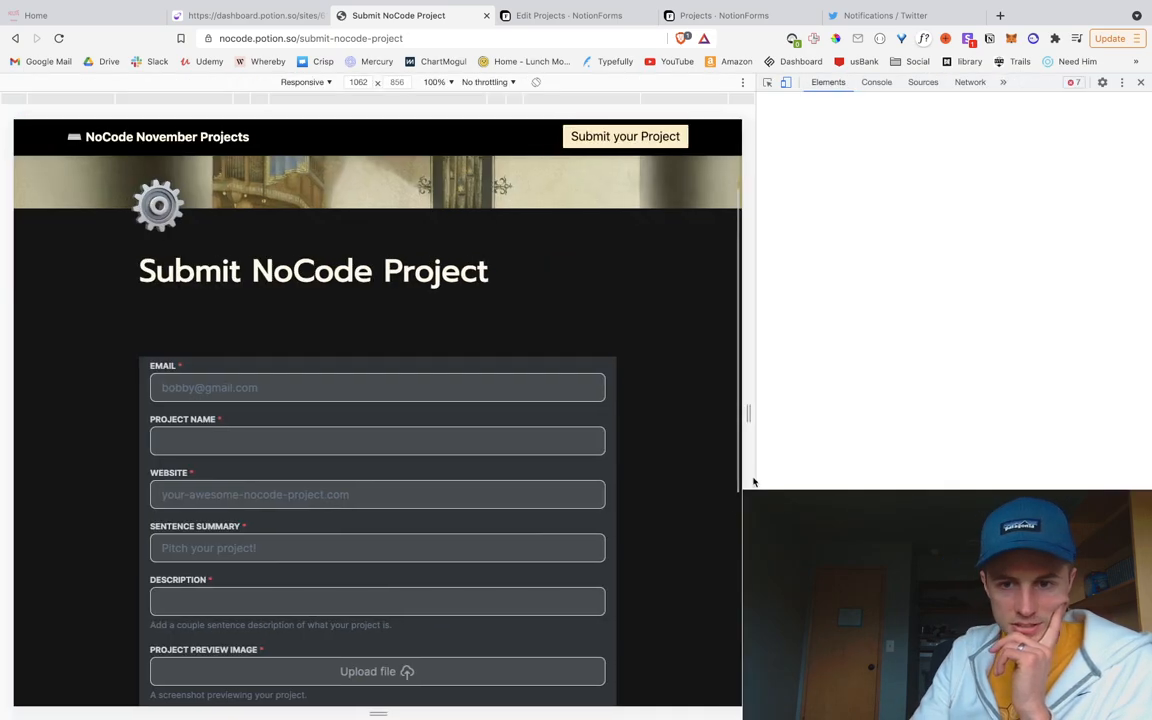
left_click(659, 482)
Step: Select the div#app container inside the iframe document, whose body uses class dark
scroll(656, 490, "down", 2)
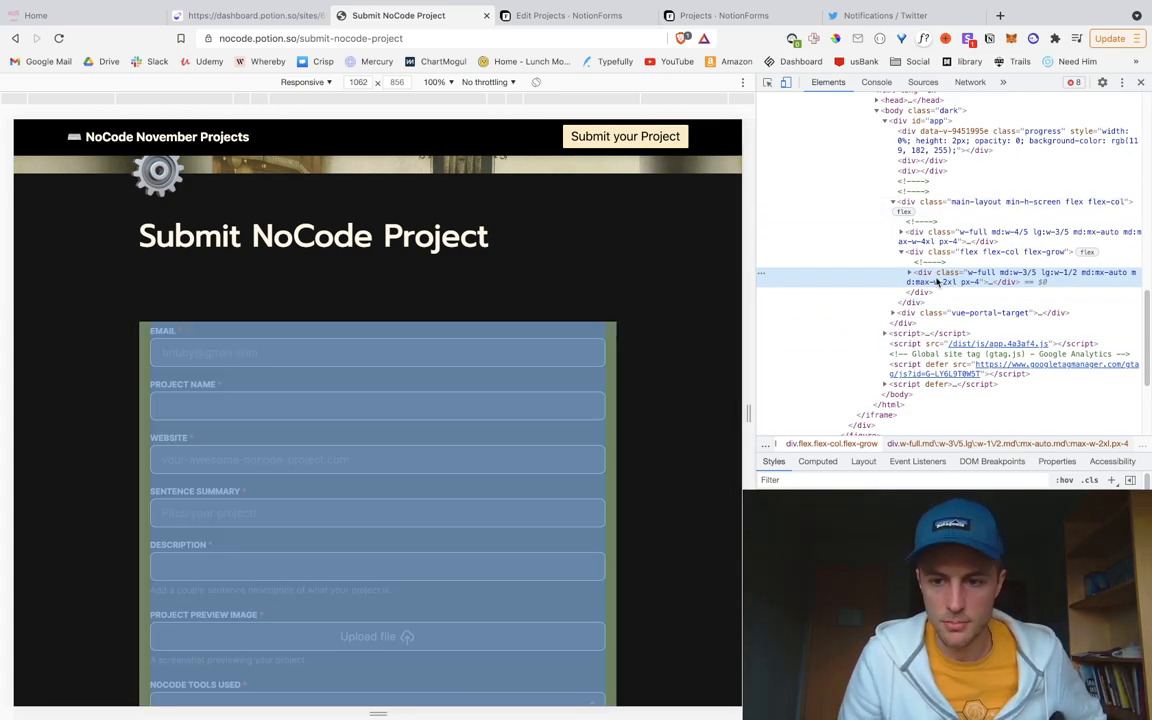
scroll(940, 282, "up", 2)
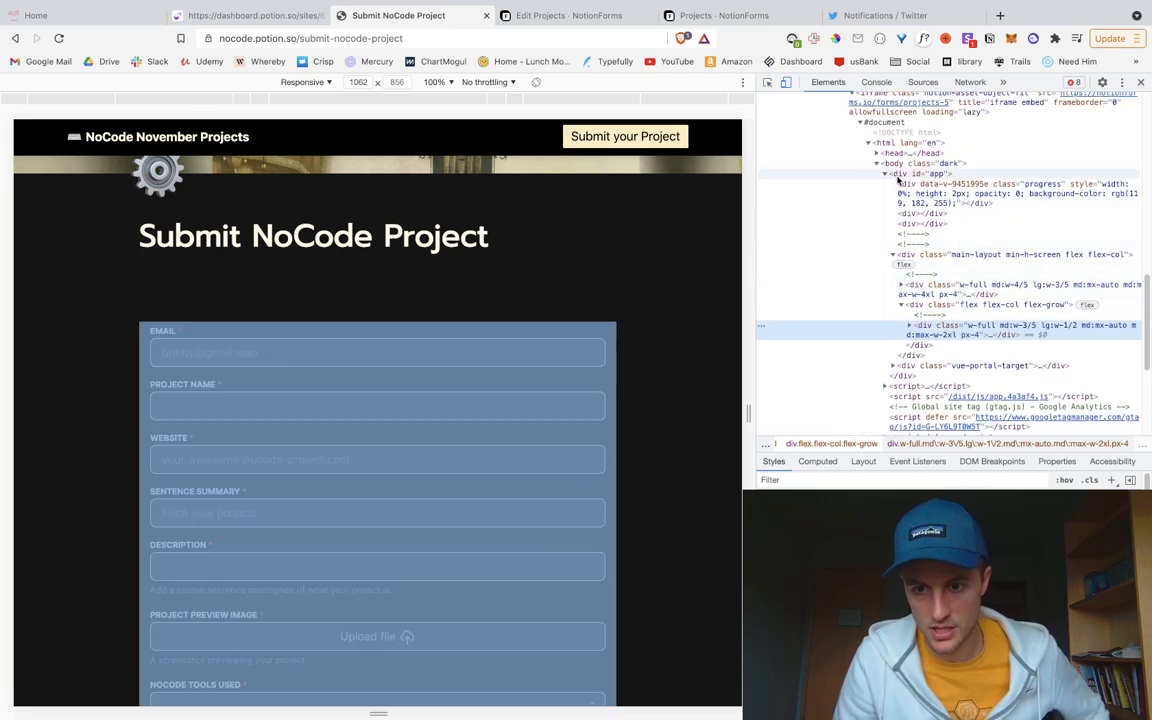
scroll(935, 180, "up", 2)
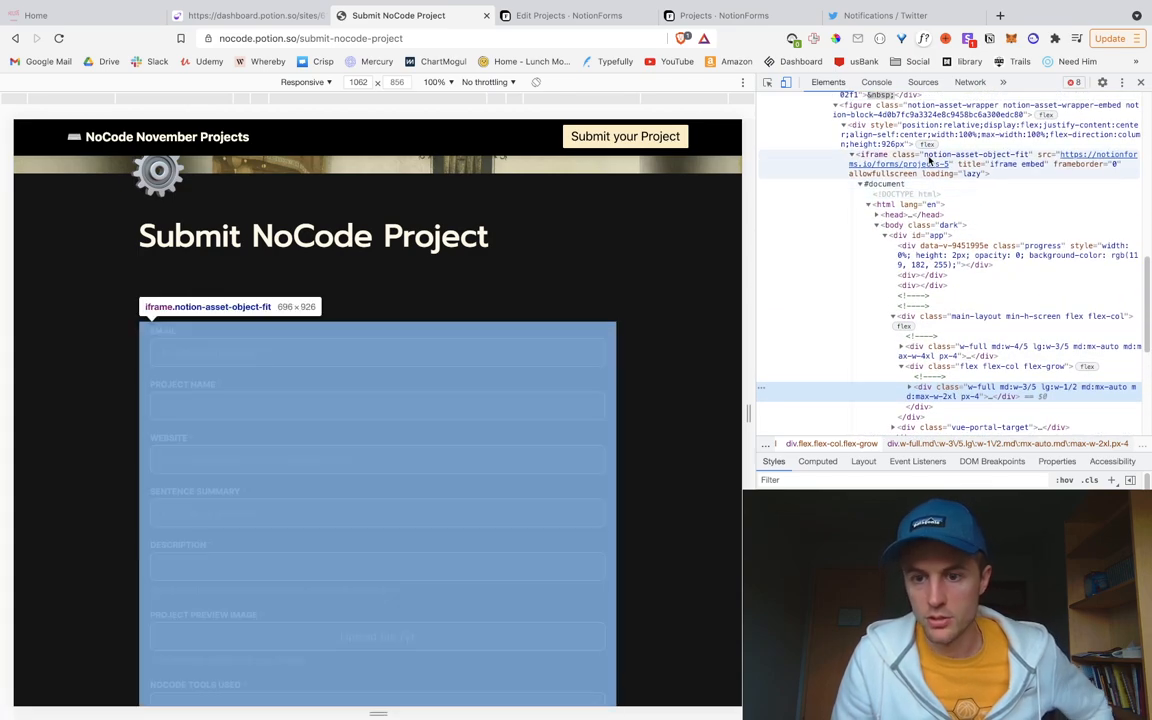
scroll(900, 172, "up", 2)
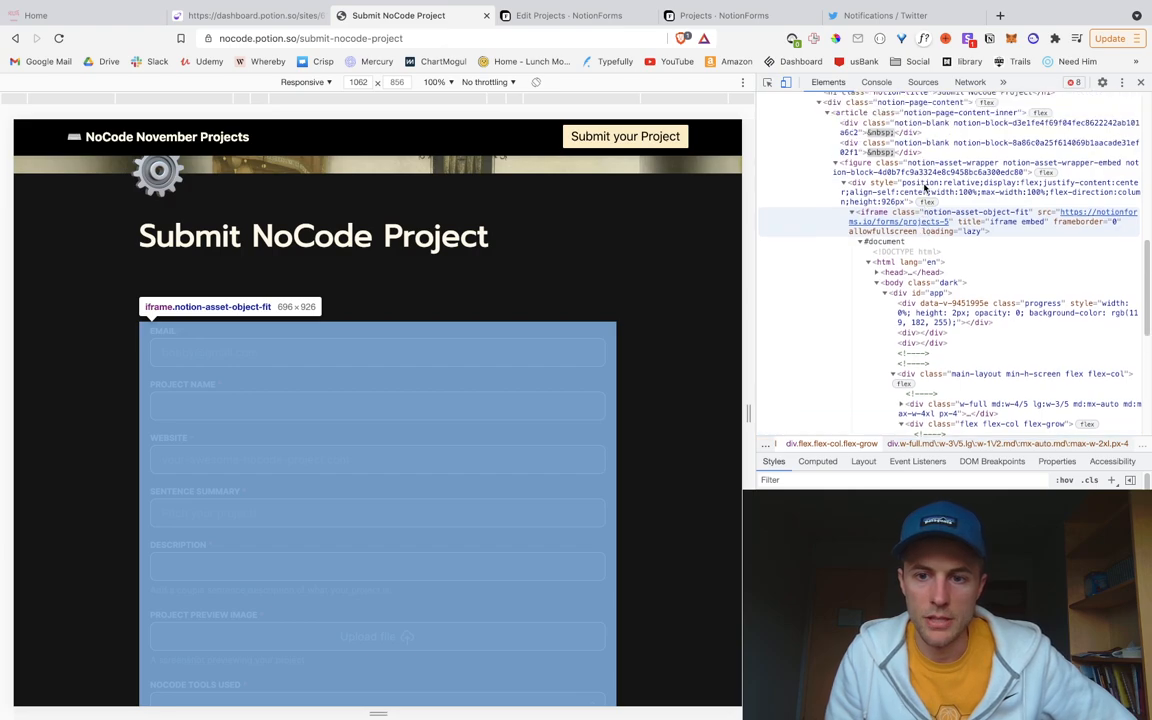
scroll(885, 205, "up", 1)
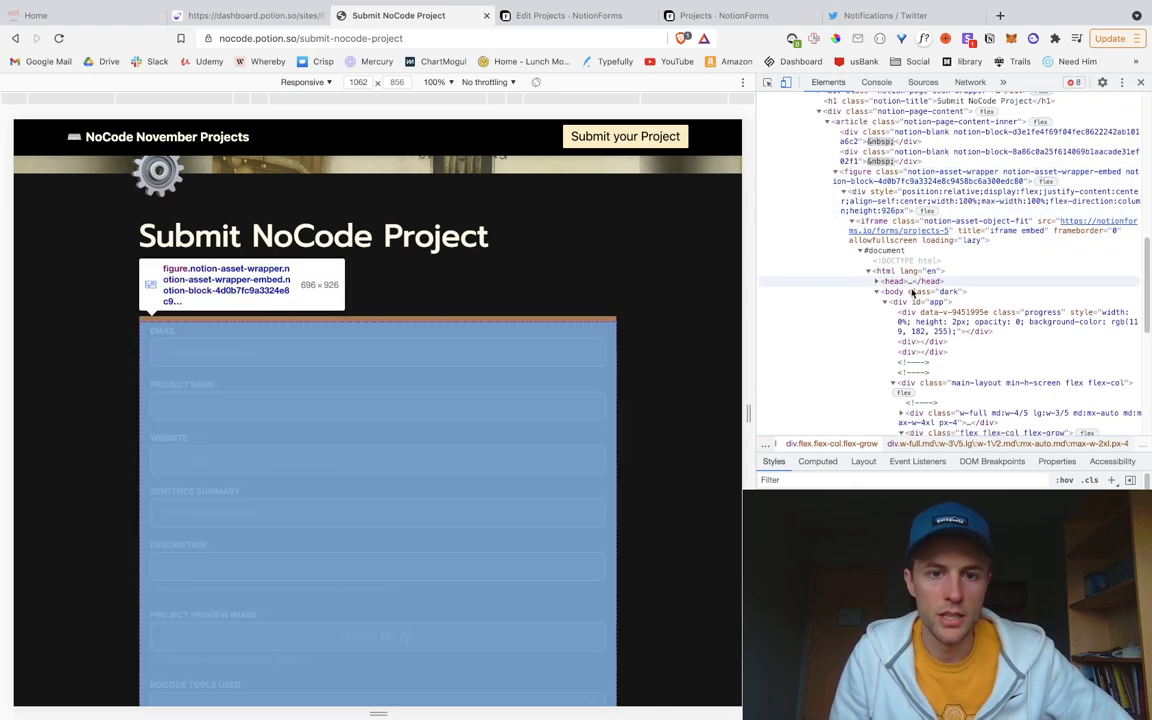
scroll(912, 295, "up", 5)
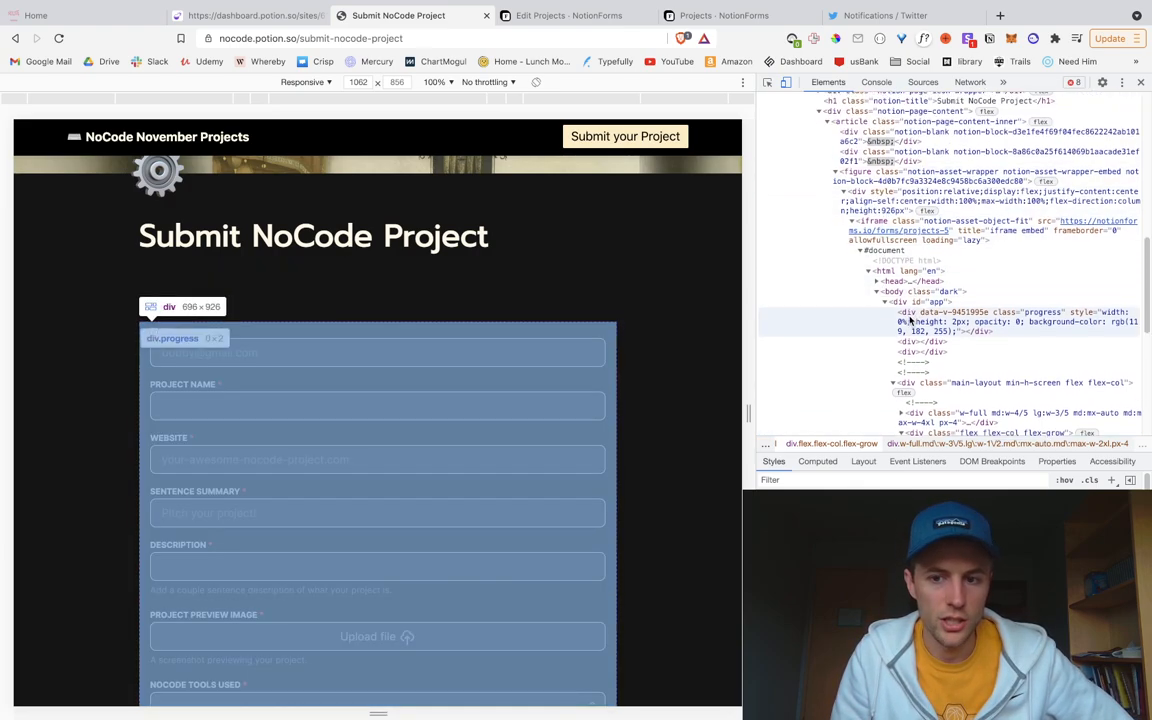
scroll(909, 345, "down", 1)
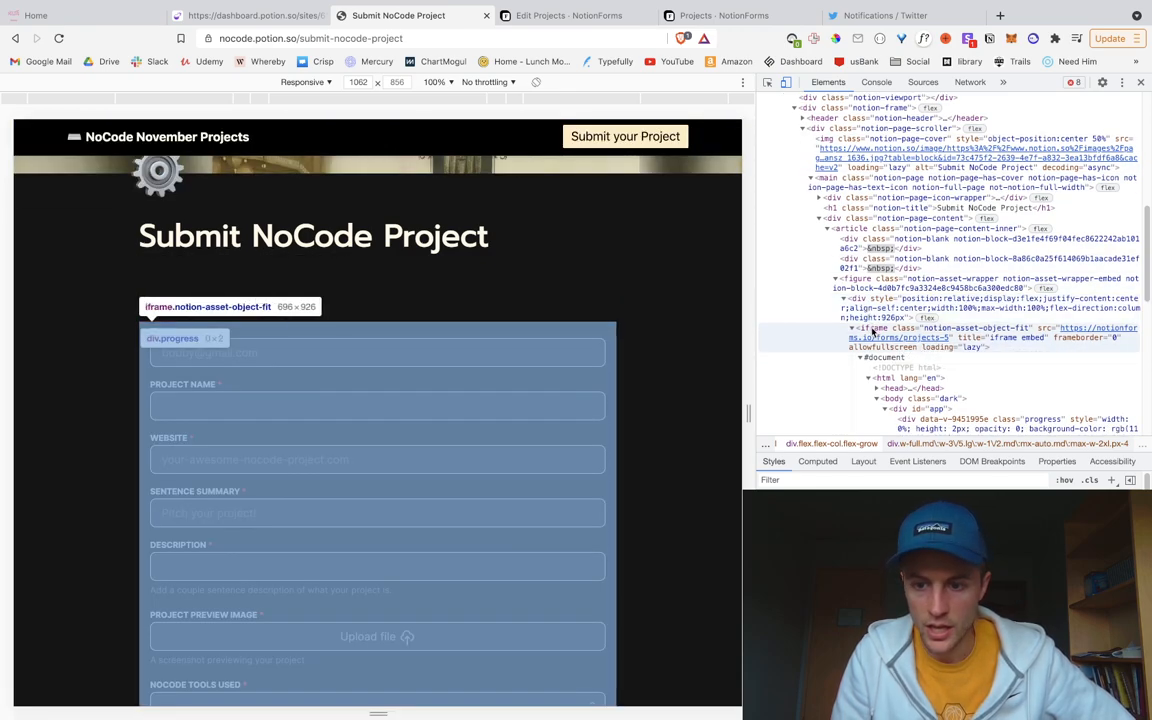
scroll(935, 365, "down", 3)
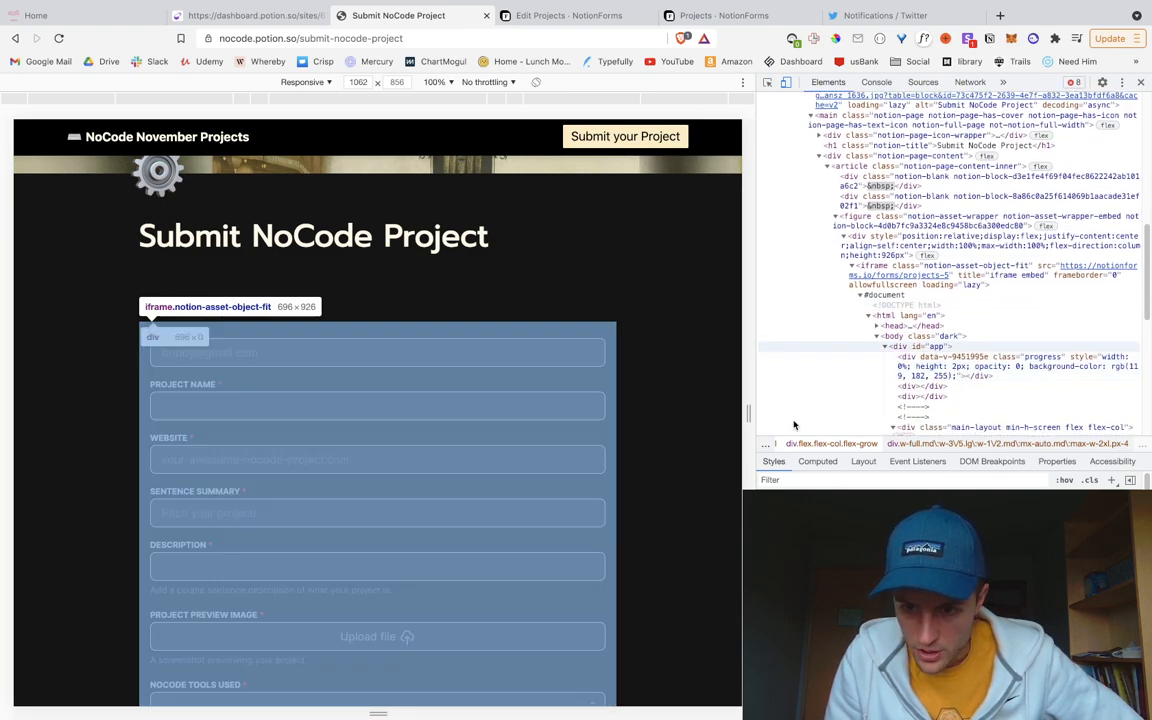
left_click(958, 347)
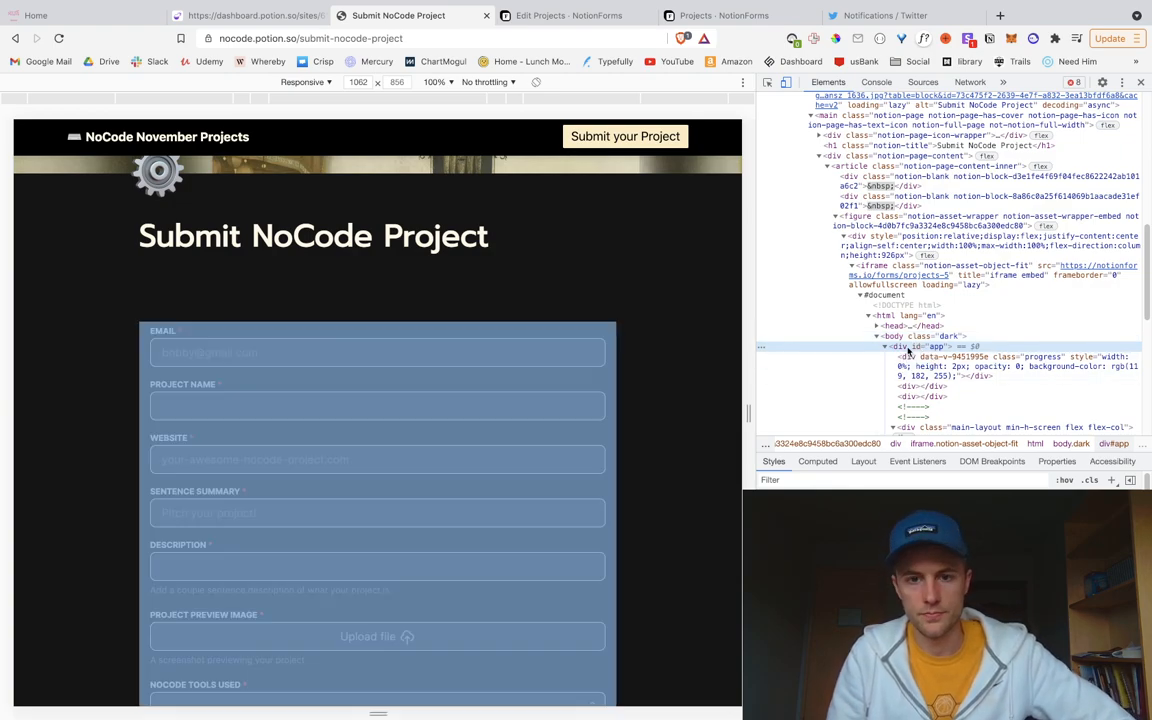
Step: Return to the Projects form editor, expand Custom Code, and focus its field
left_click(621, 8)
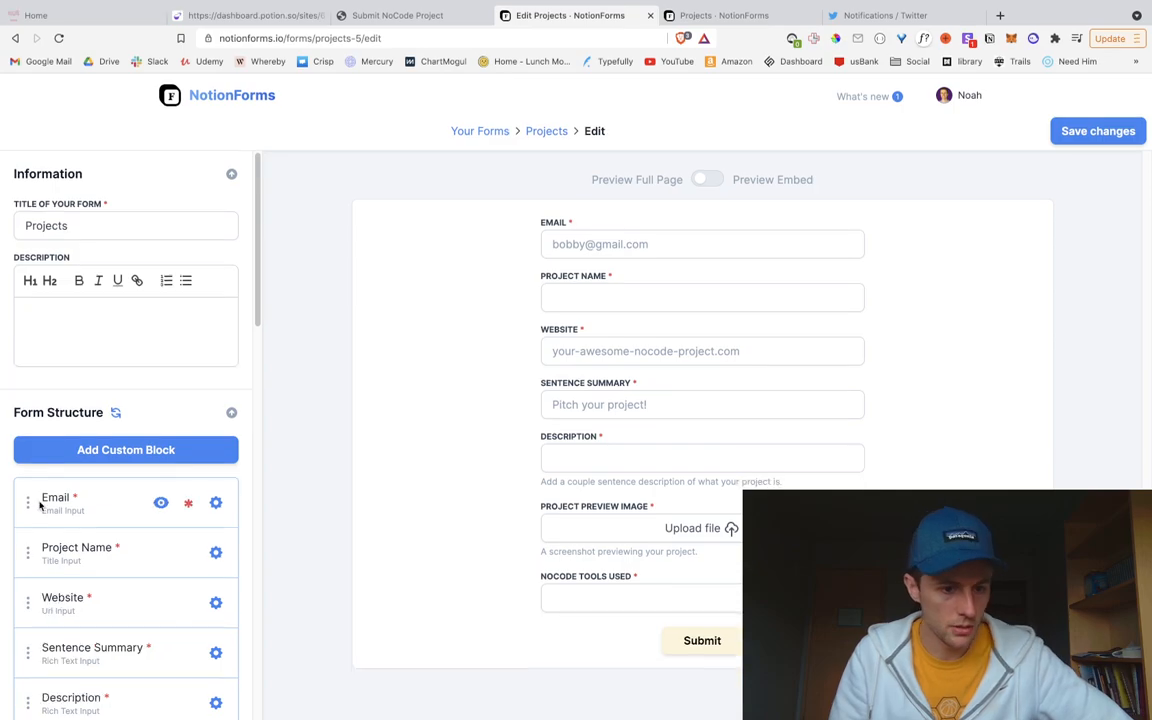
scroll(60, 511, "down", 15)
scroll(82, 483, "down", 3)
scroll(83, 484, "up", 8)
scroll(90, 470, "up", 1)
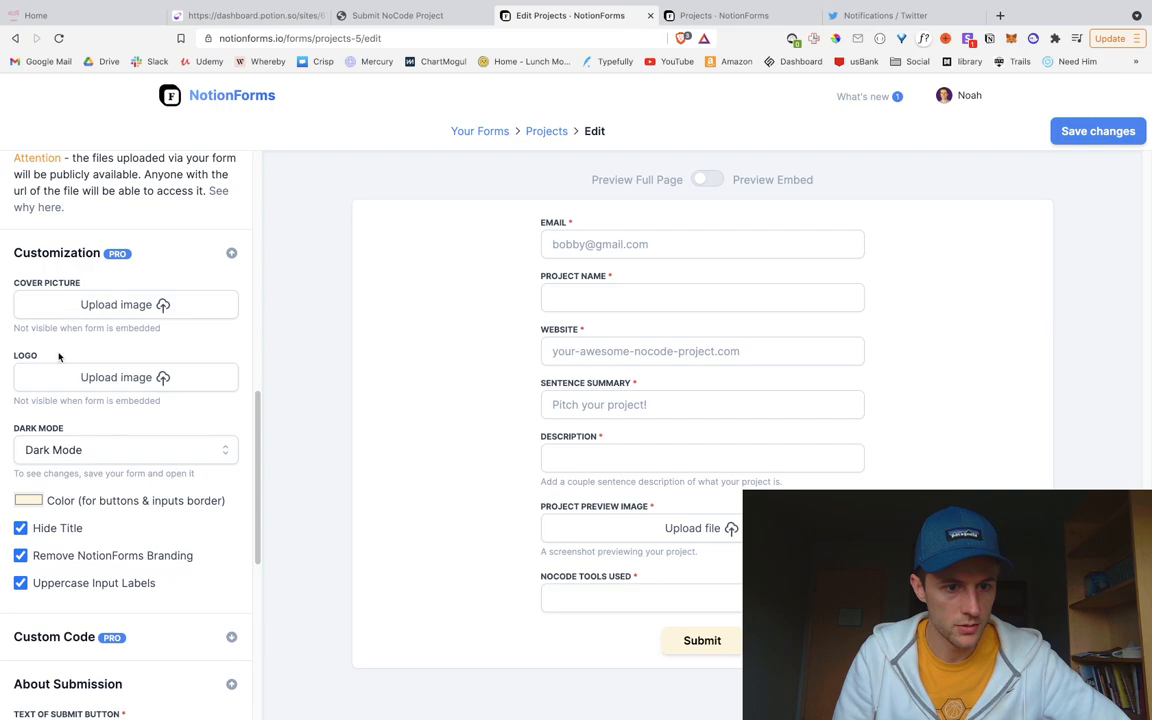
scroll(40, 356, "up", 10)
scroll(69, 420, "down", 8)
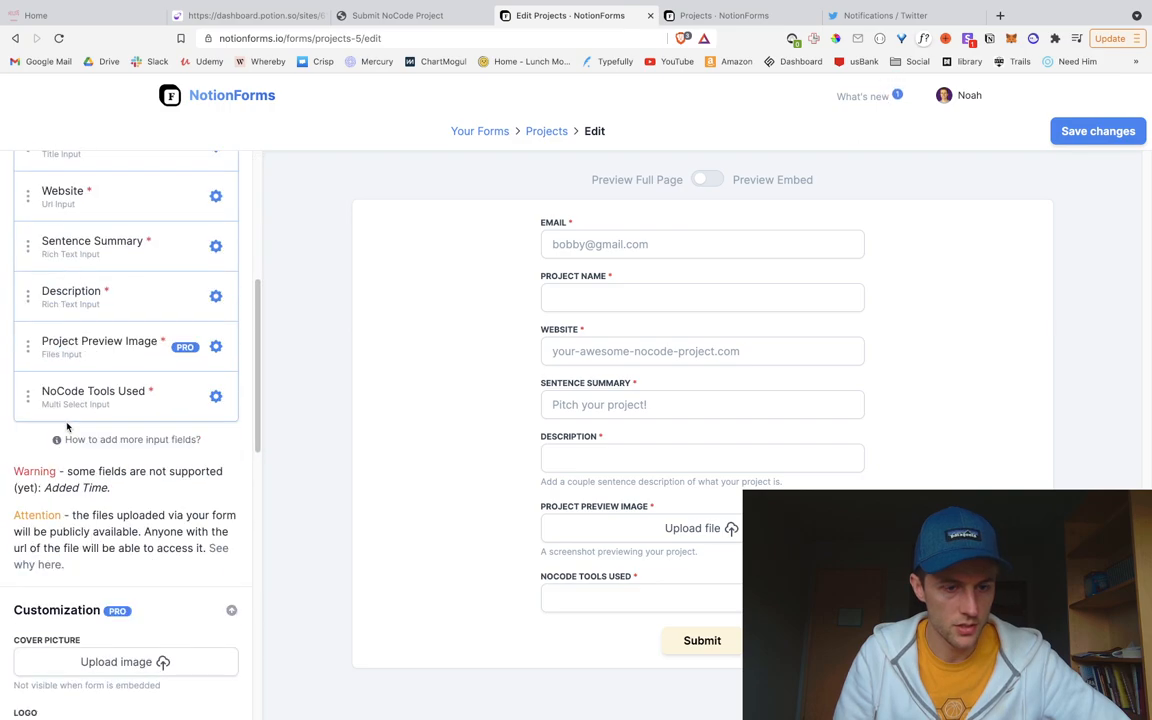
scroll(67, 428, "down", 1)
scroll(115, 467, "down", 4)
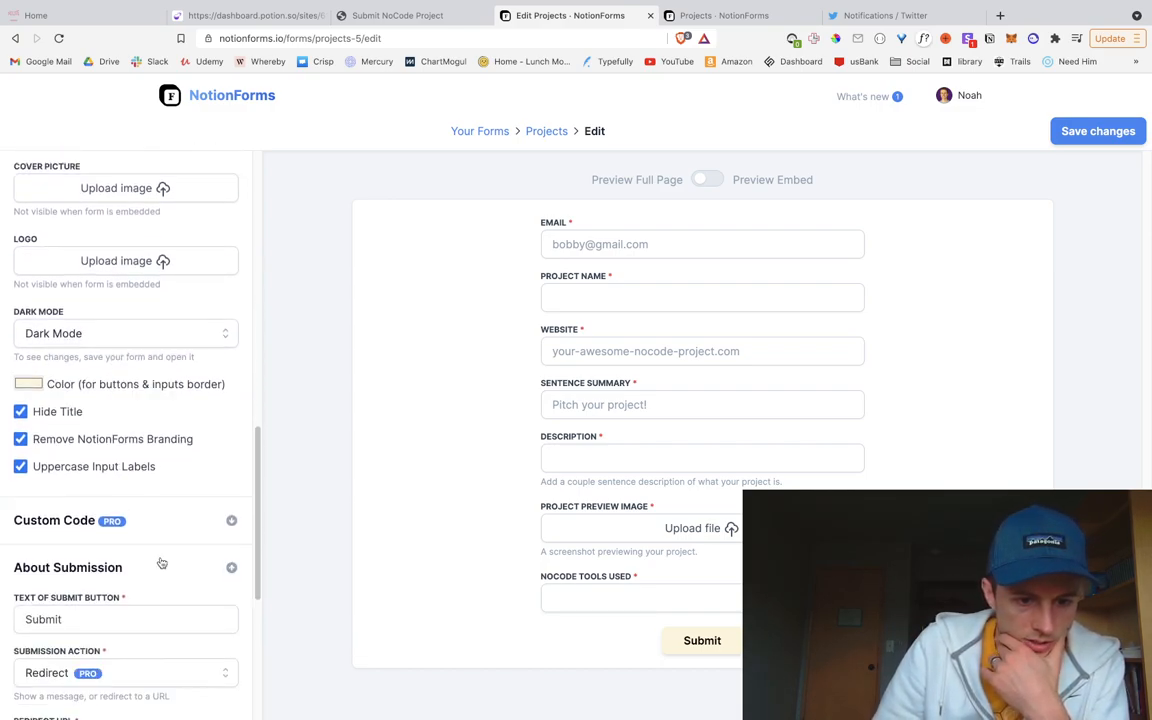
left_click(165, 521)
scroll(160, 510, "down", 1)
left_click(123, 568)
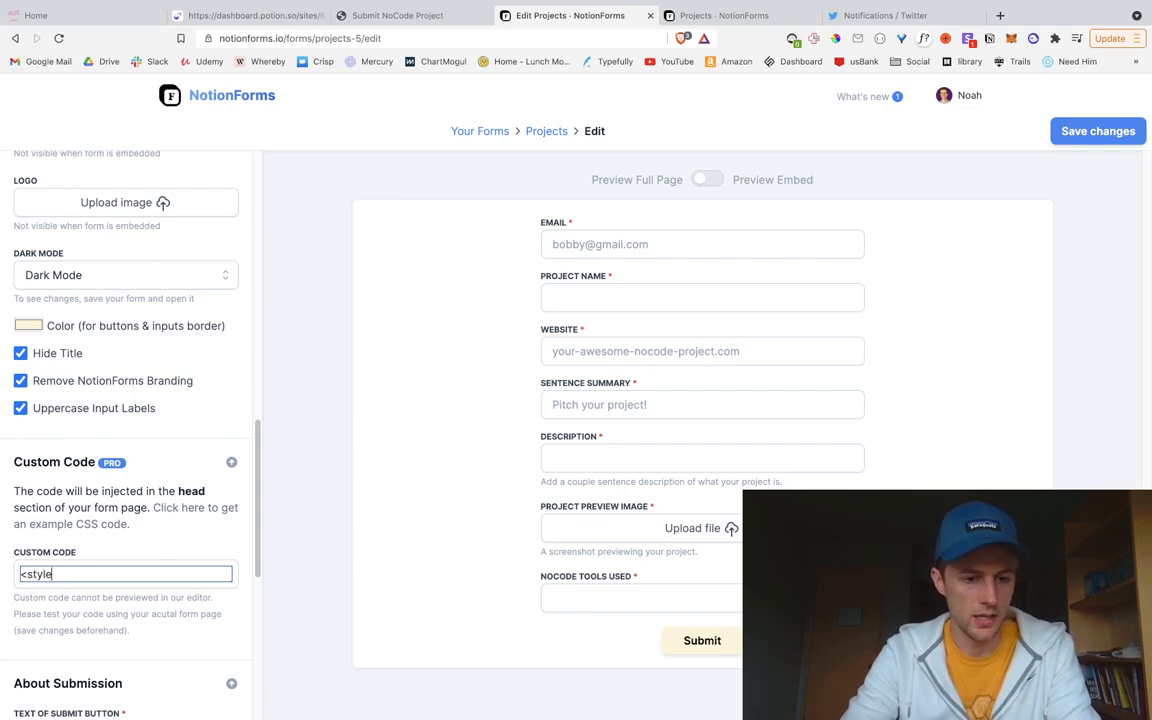
Step: Add custom CSS <style>#app { border-radius: 10px; }</style> to the form and save it
type("<style>")
key("Return")
key("Return")
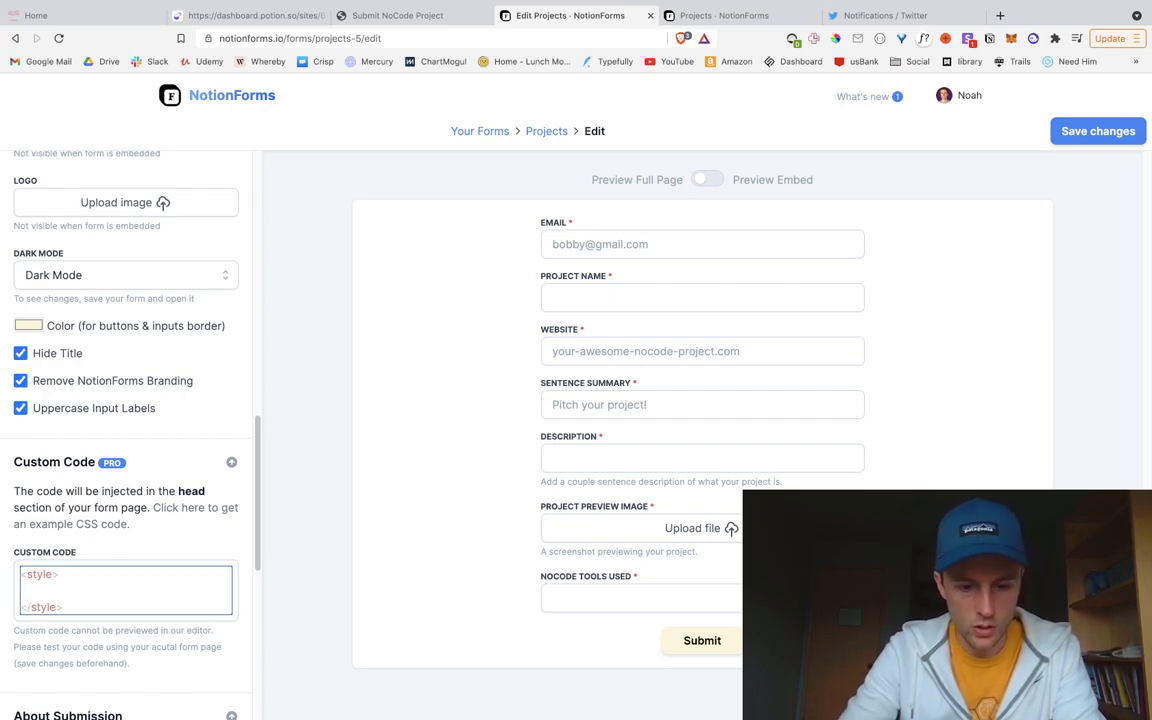
type("{")
key("Return")
key("Return")
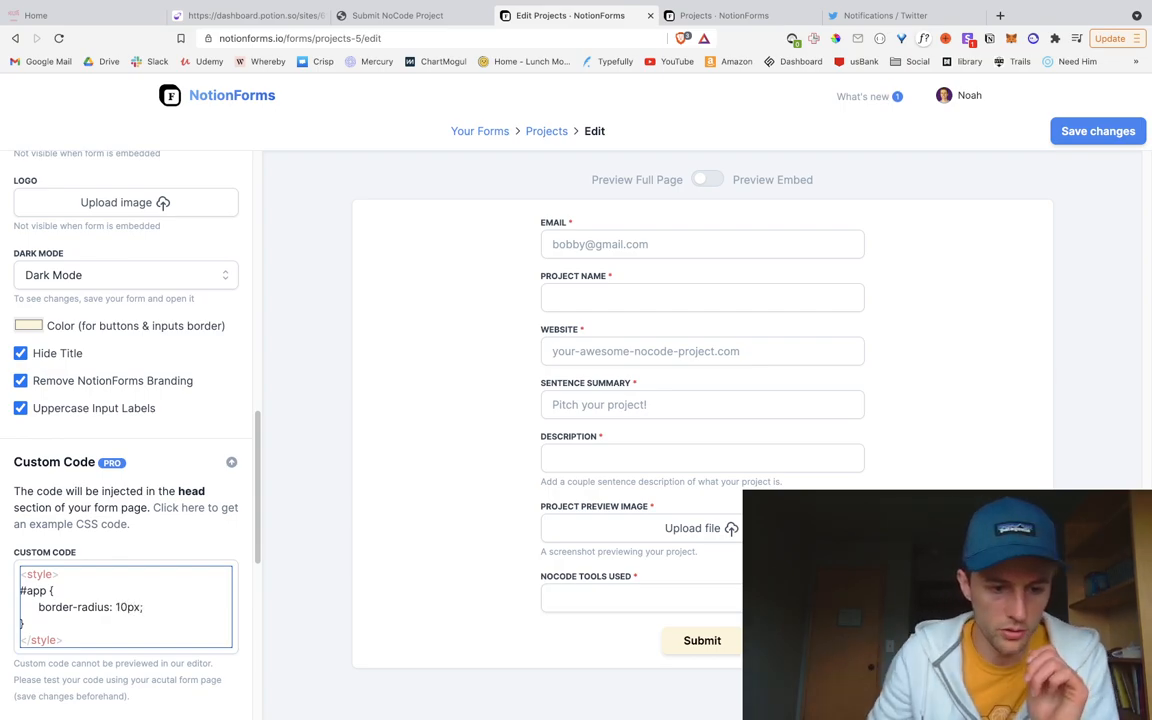
scroll(123, 586, "down", 2)
scroll(150, 630, "down", 1)
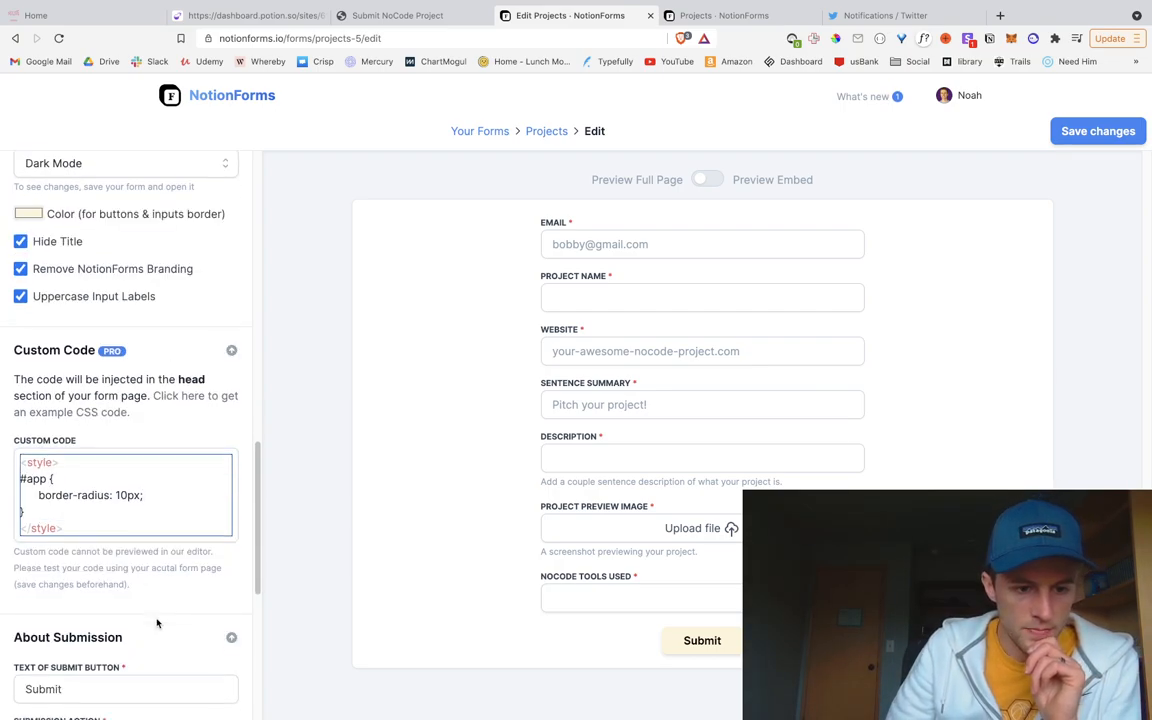
left_click(1098, 131)
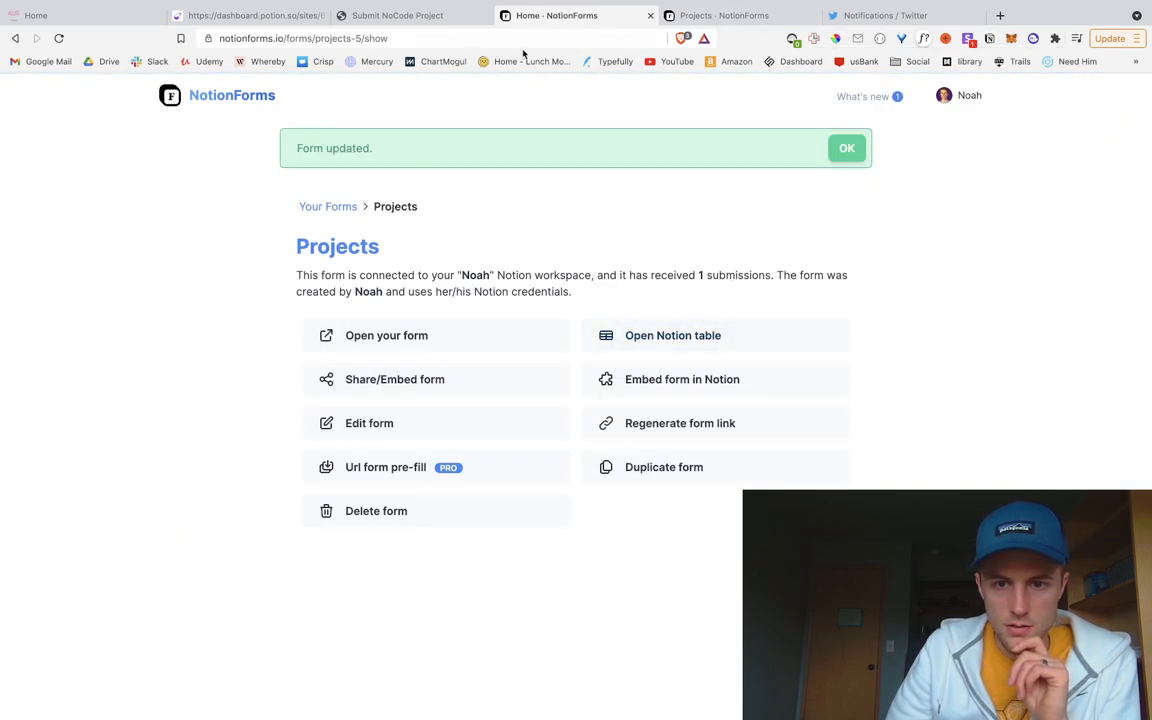
Step: Reload the Submit NoCode Project page and scroll through the updated dark form
left_click(393, 16)
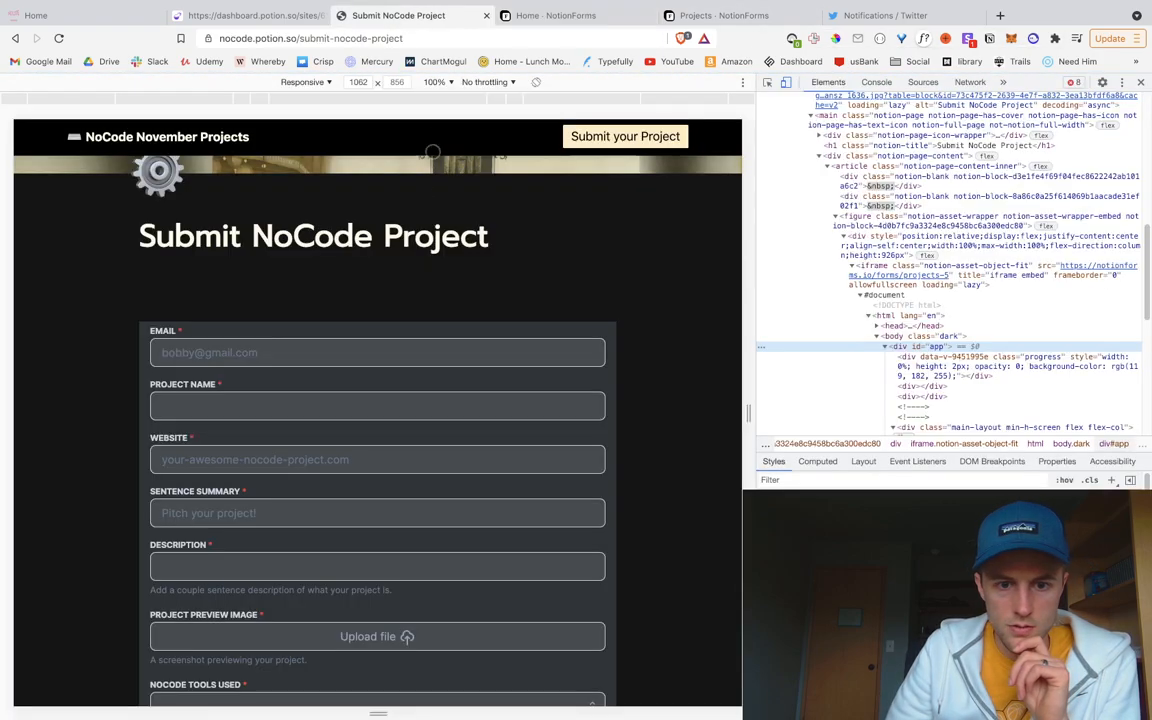
left_click(58, 38)
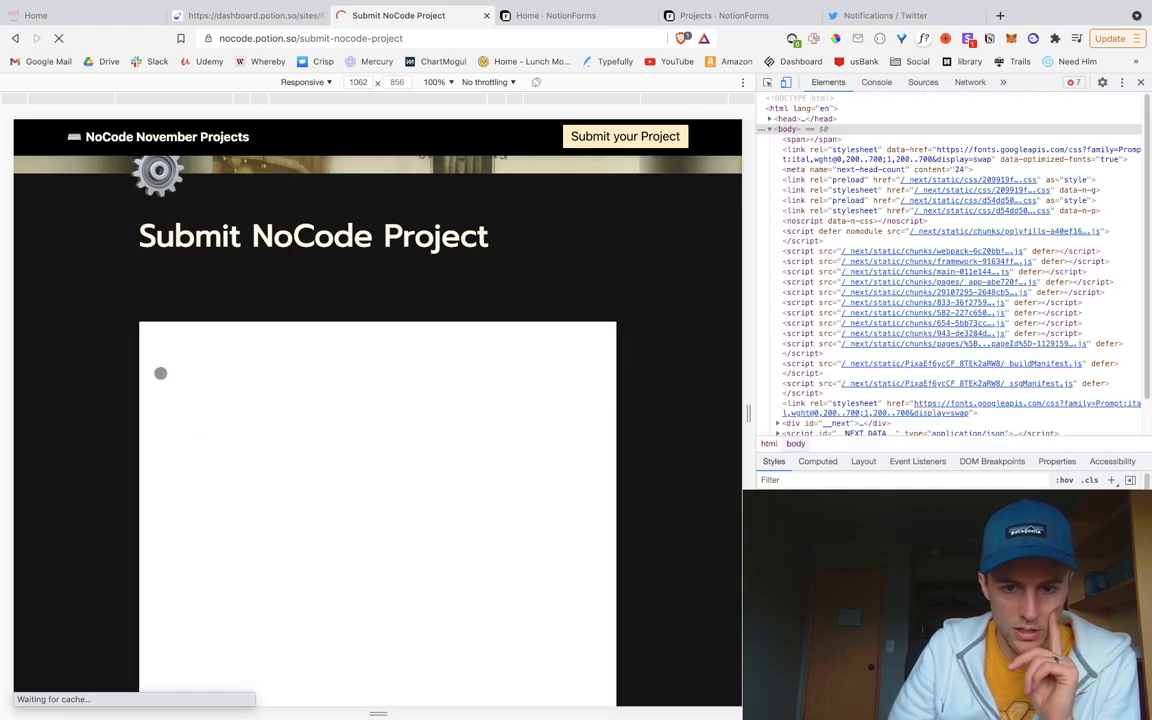
scroll(170, 413, "down", 3)
scroll(224, 450, "up", 2)
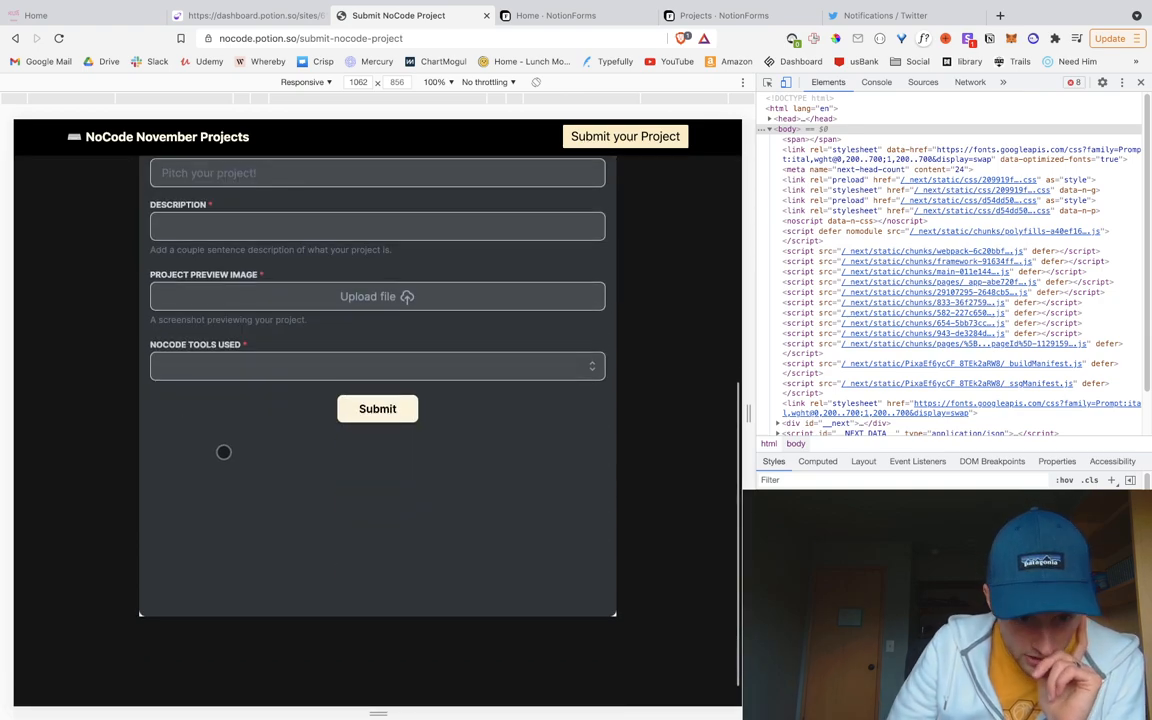
scroll(200, 342, "up", 1)
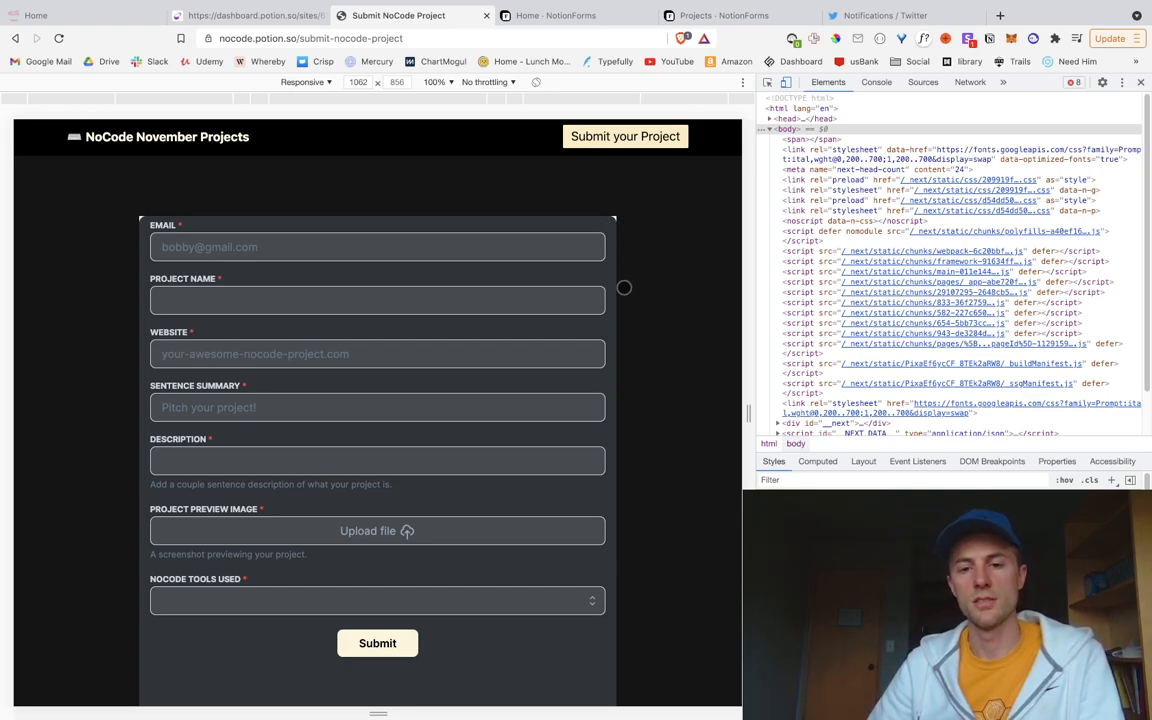
Step: Inspect the page element beside the embedded form from the context menu
right_click(630, 241)
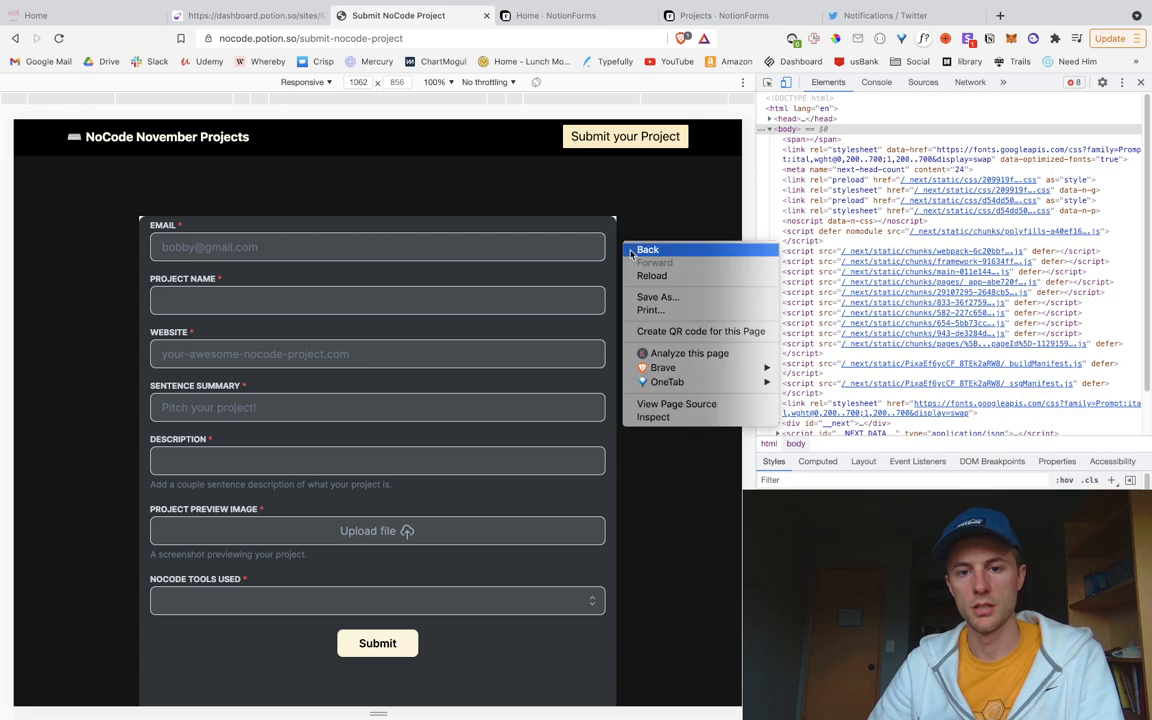
left_click(660, 222)
right_click(652, 231)
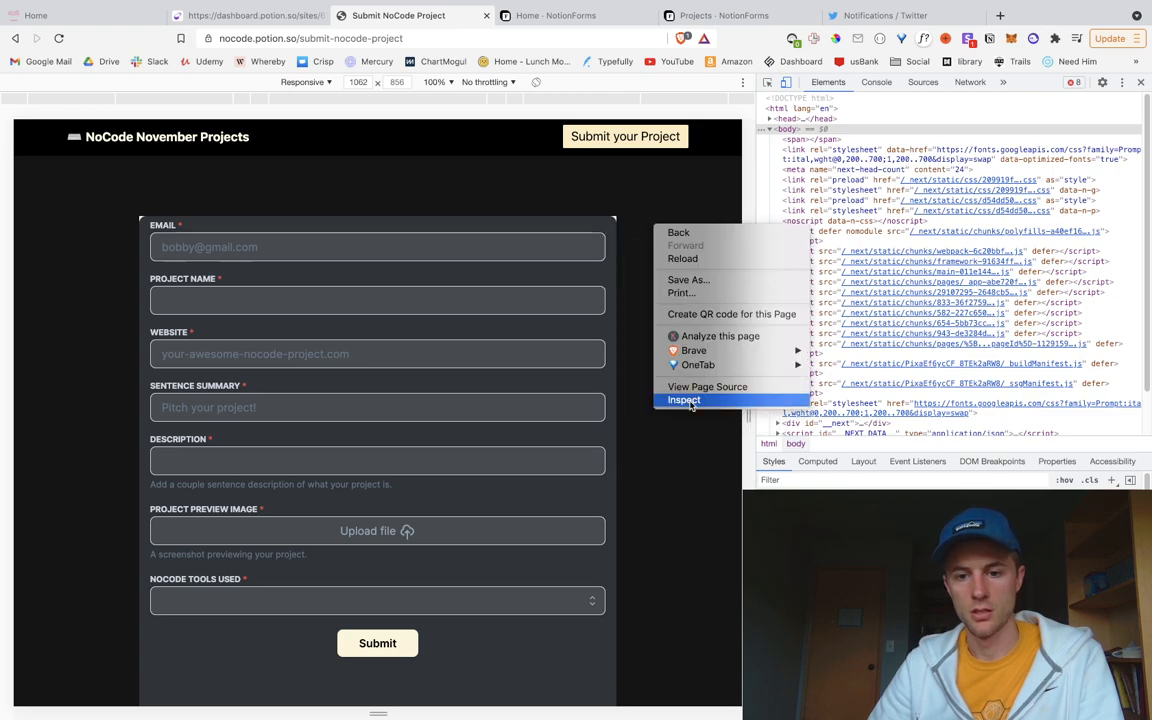
left_click(676, 397)
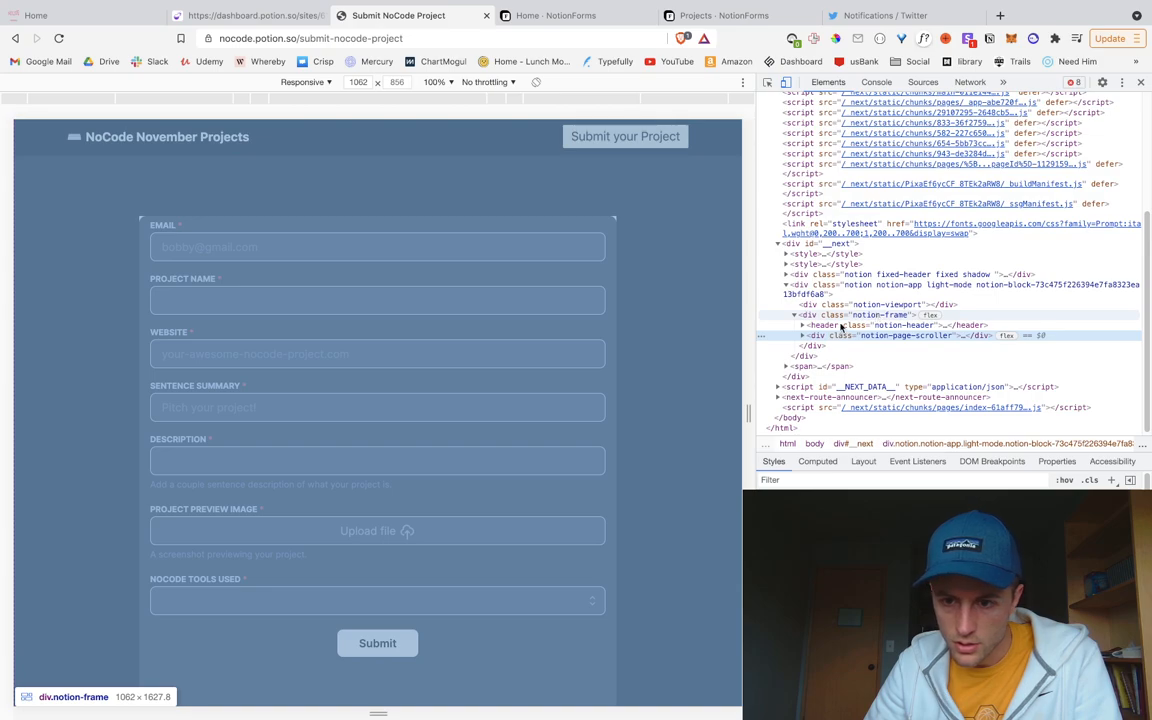
Step: Expand the element tree down to the form's figure.notion-asset-wrapper (696 × 926) and select it
left_click(803, 336)
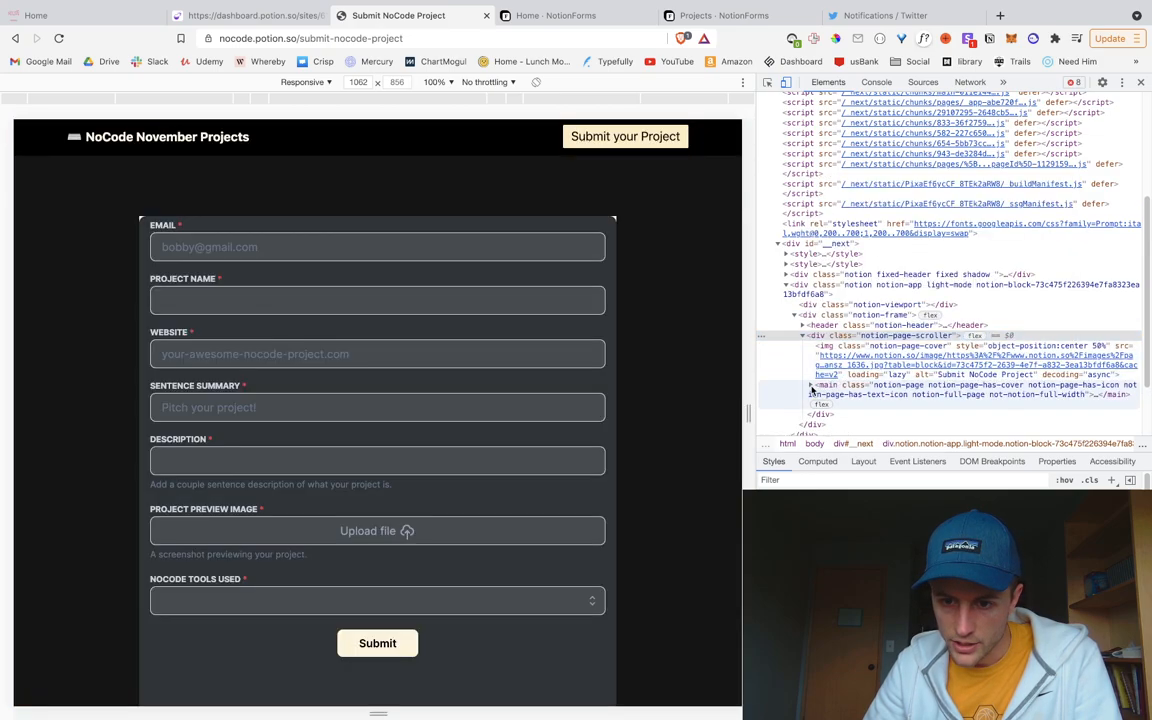
left_click(812, 385)
scroll(843, 400, "down", 1)
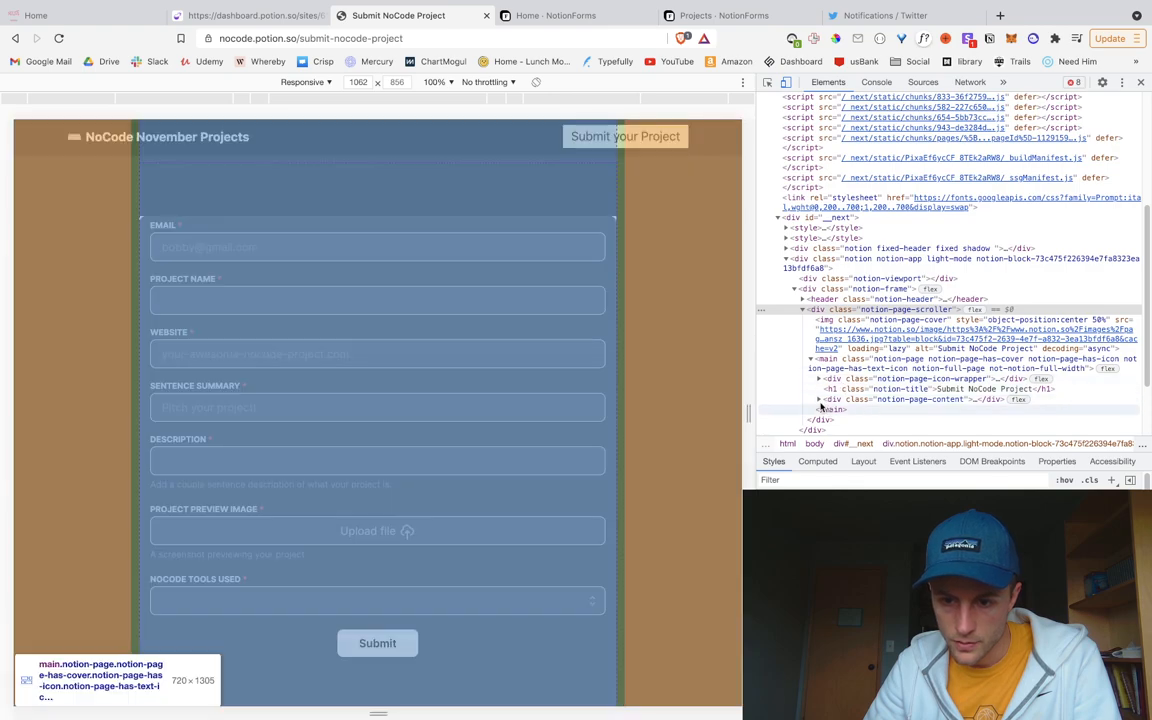
left_click(820, 399)
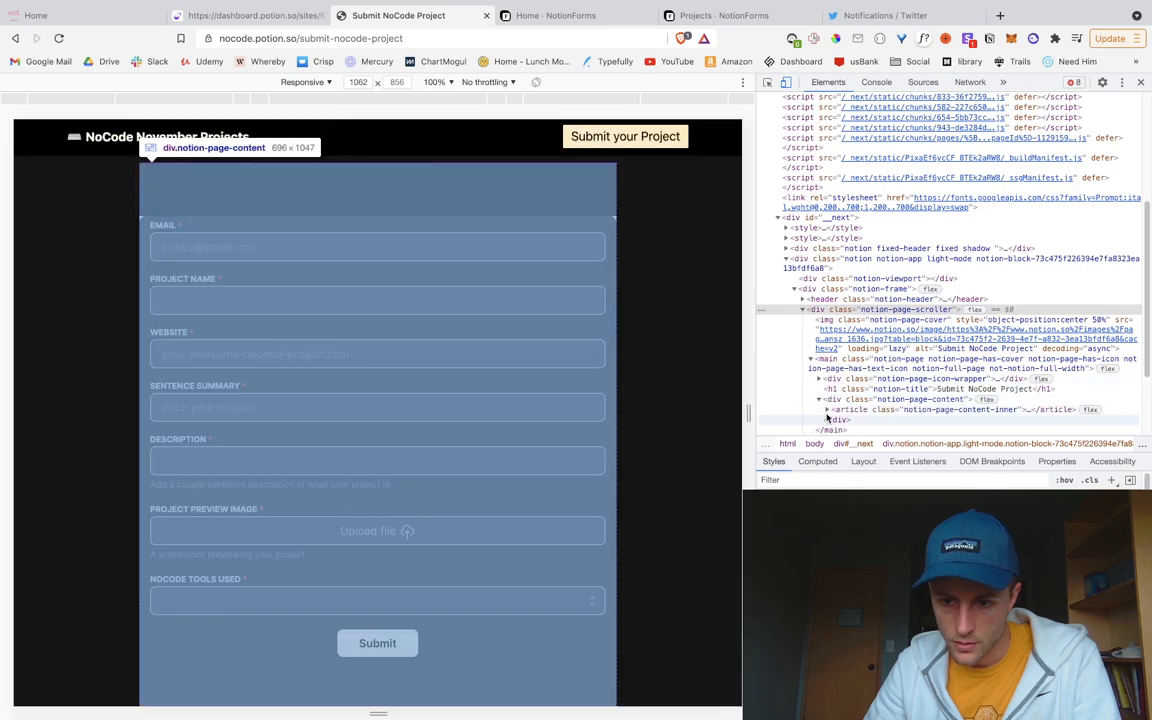
left_click(826, 410)
scroll(850, 410, "down", 2)
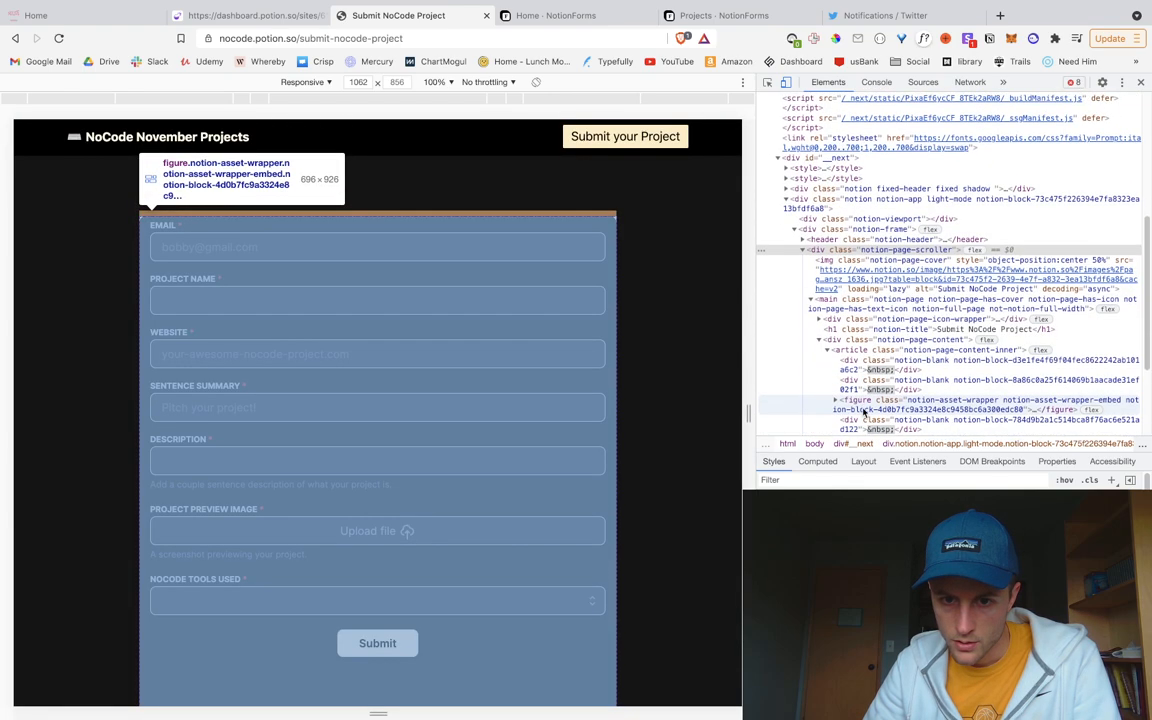
scroll(868, 402, "down", 1)
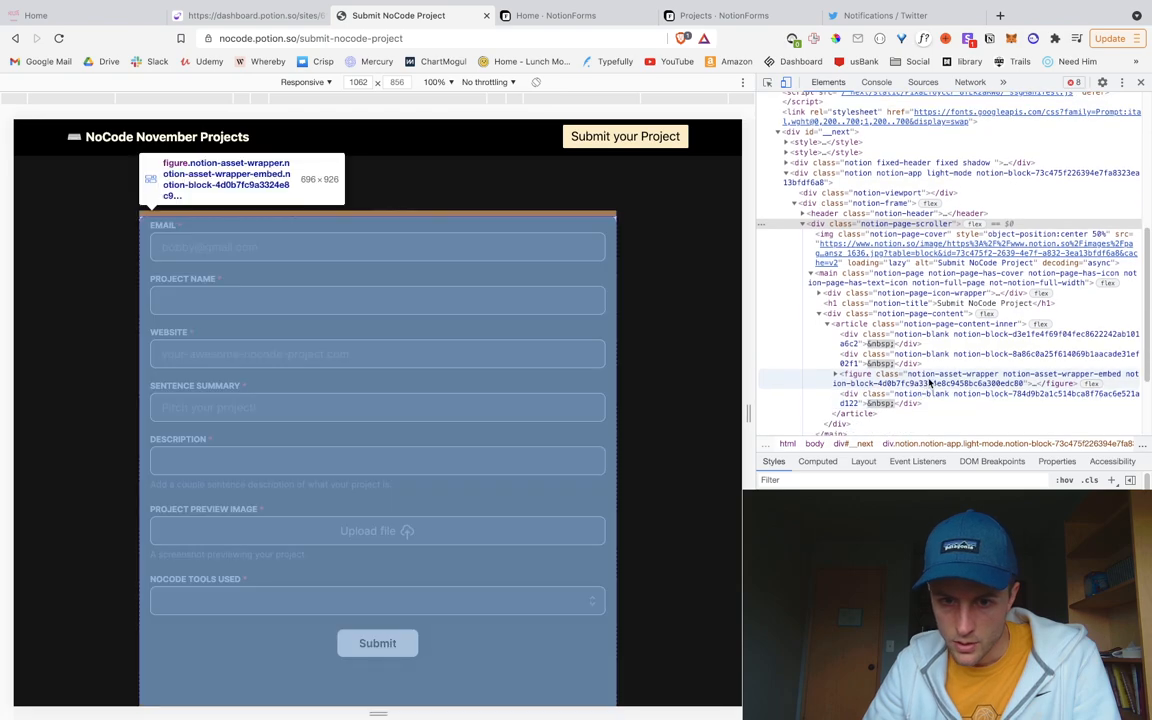
scroll(930, 383, "down", 1)
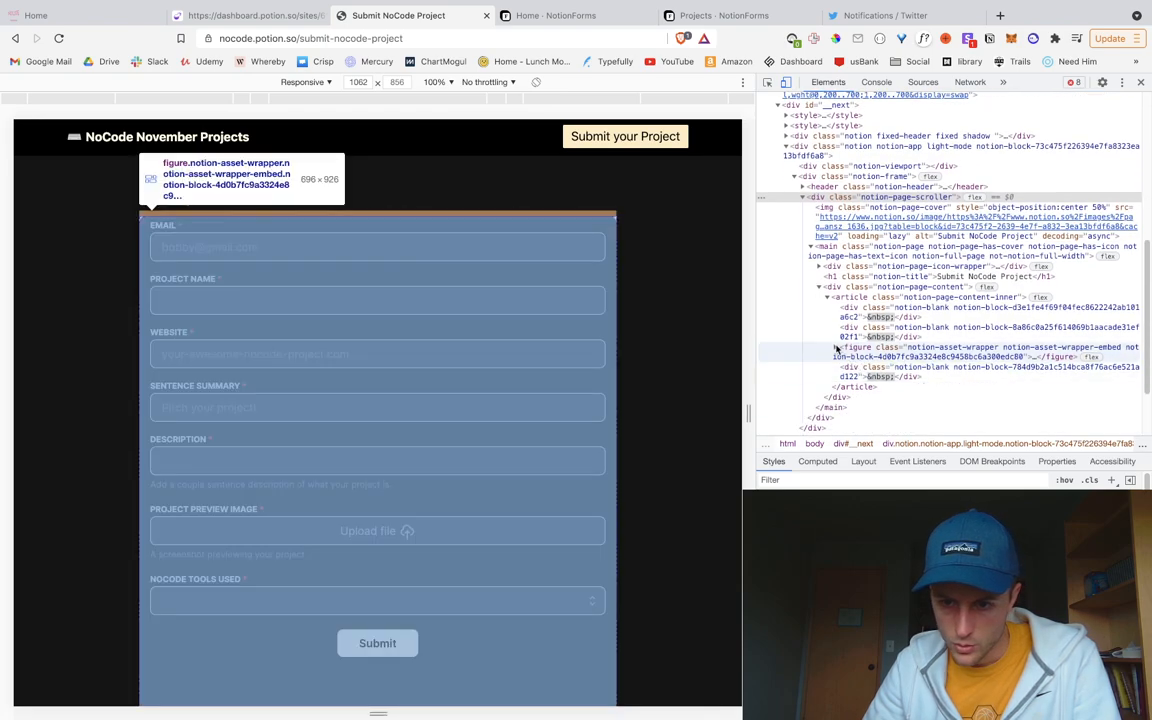
left_click(836, 349)
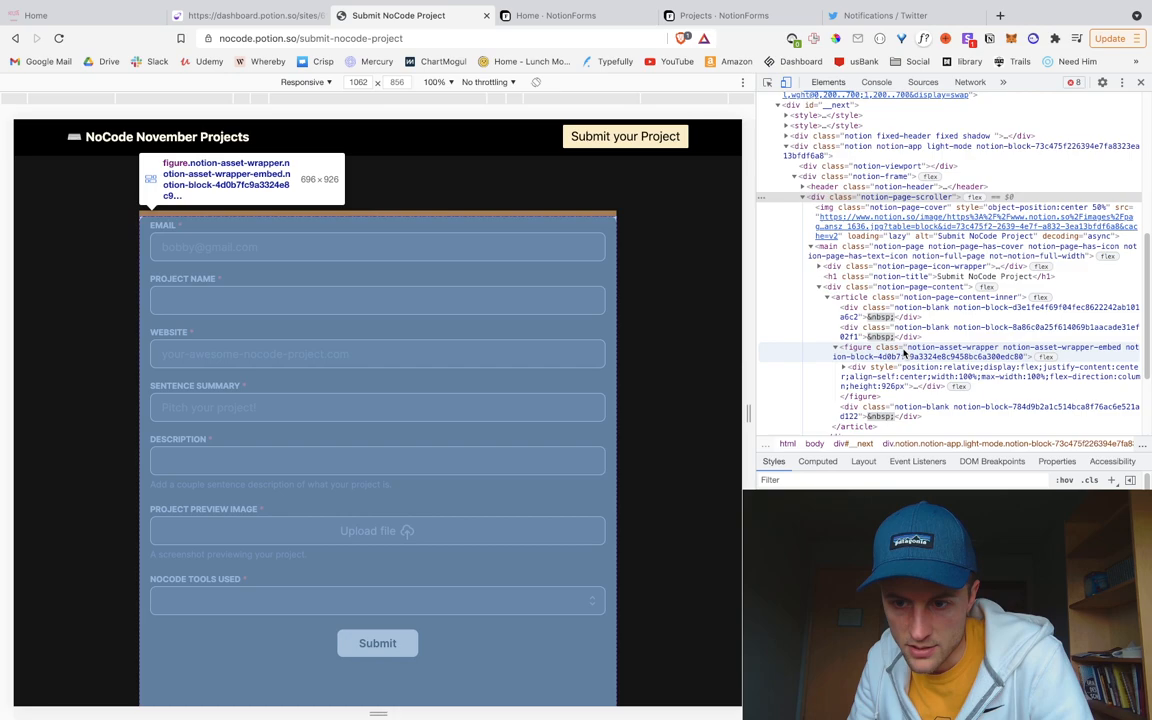
left_click(903, 350)
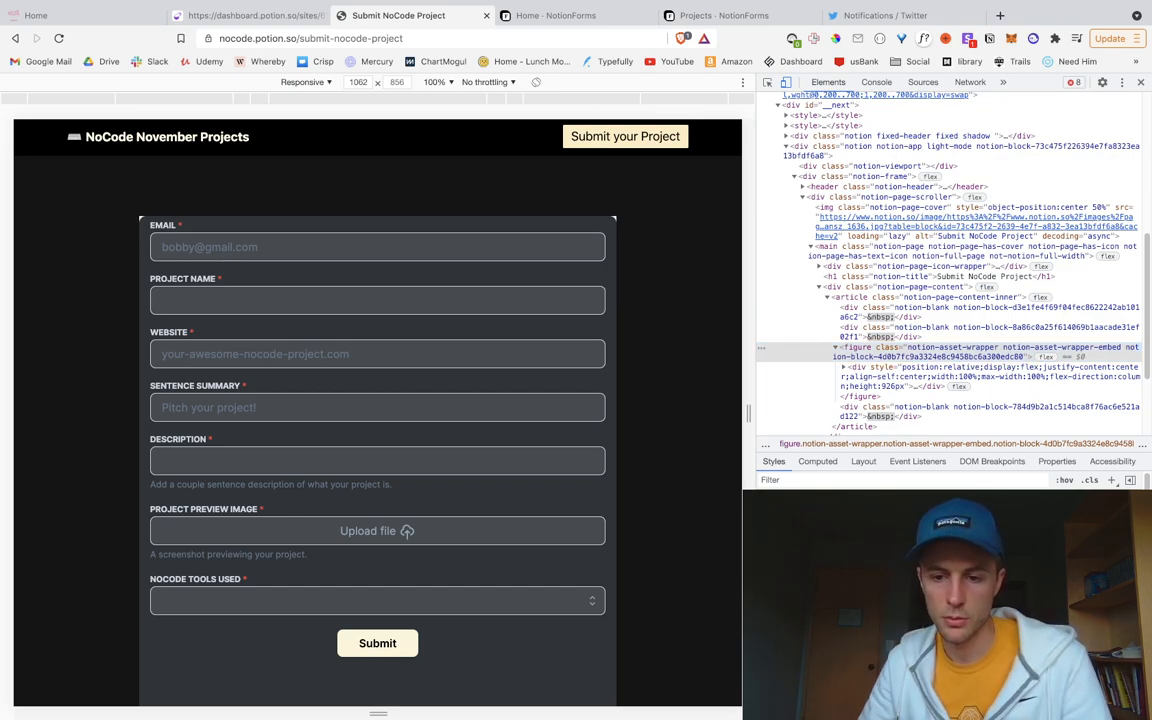
Step: Add background-color: black to the figure wrapper's style
type("bac")
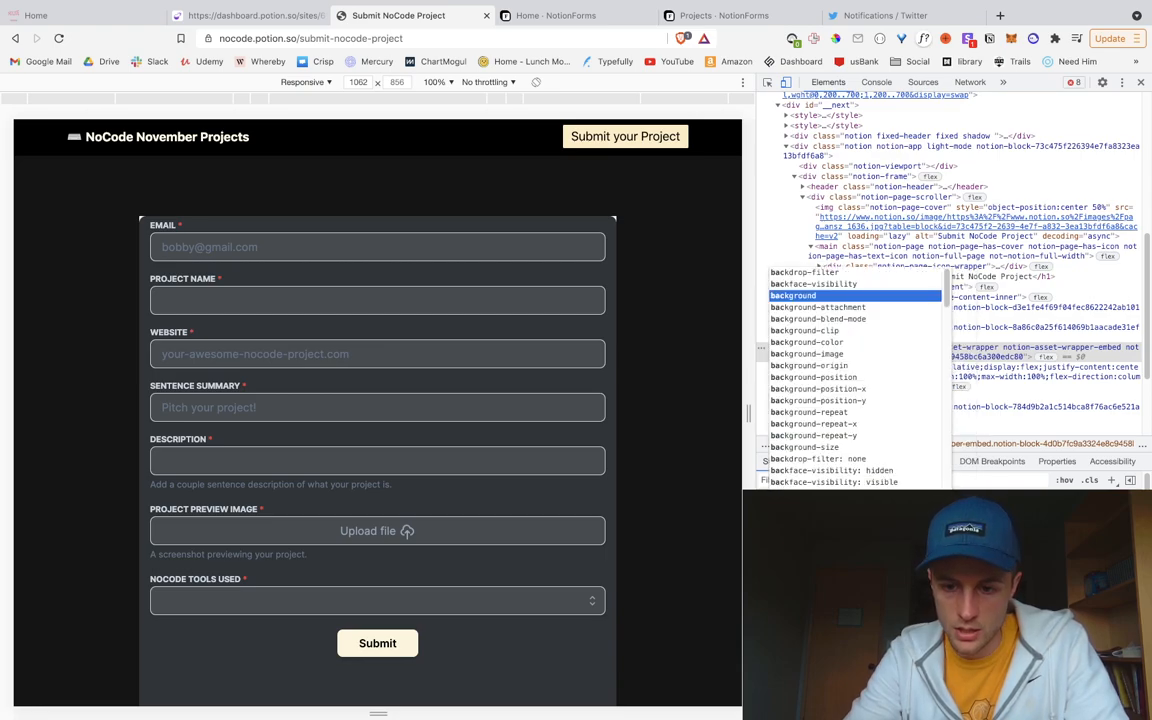
type("kground-color")
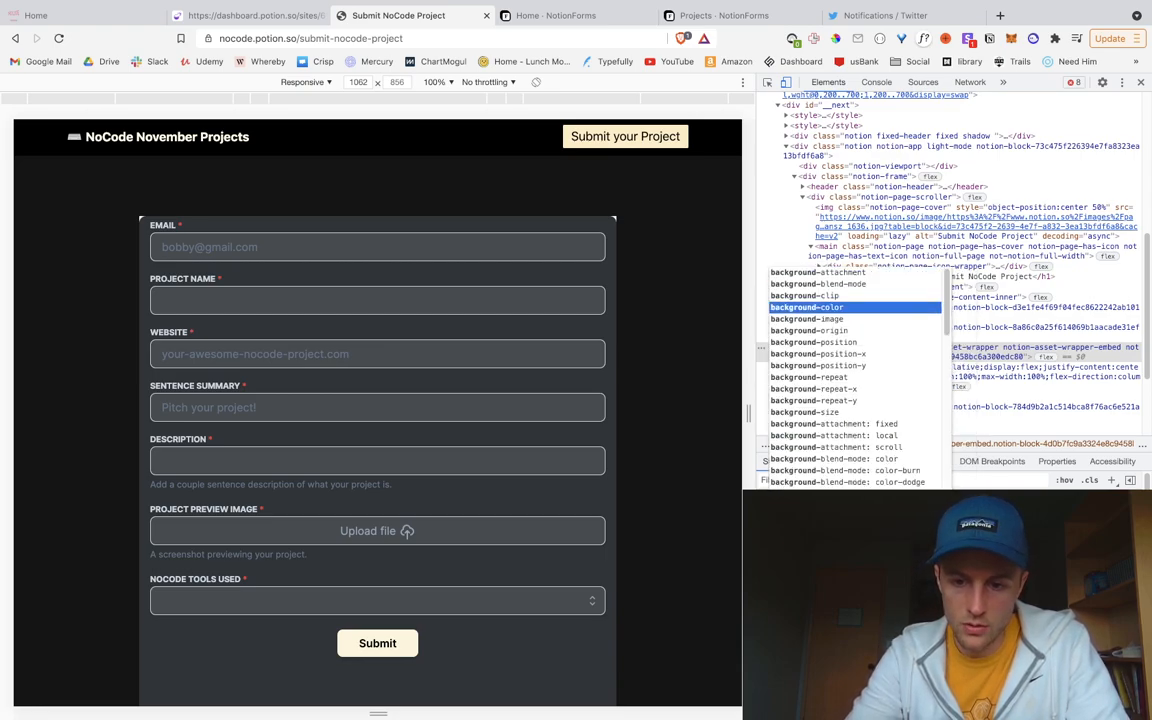
key("Tab")
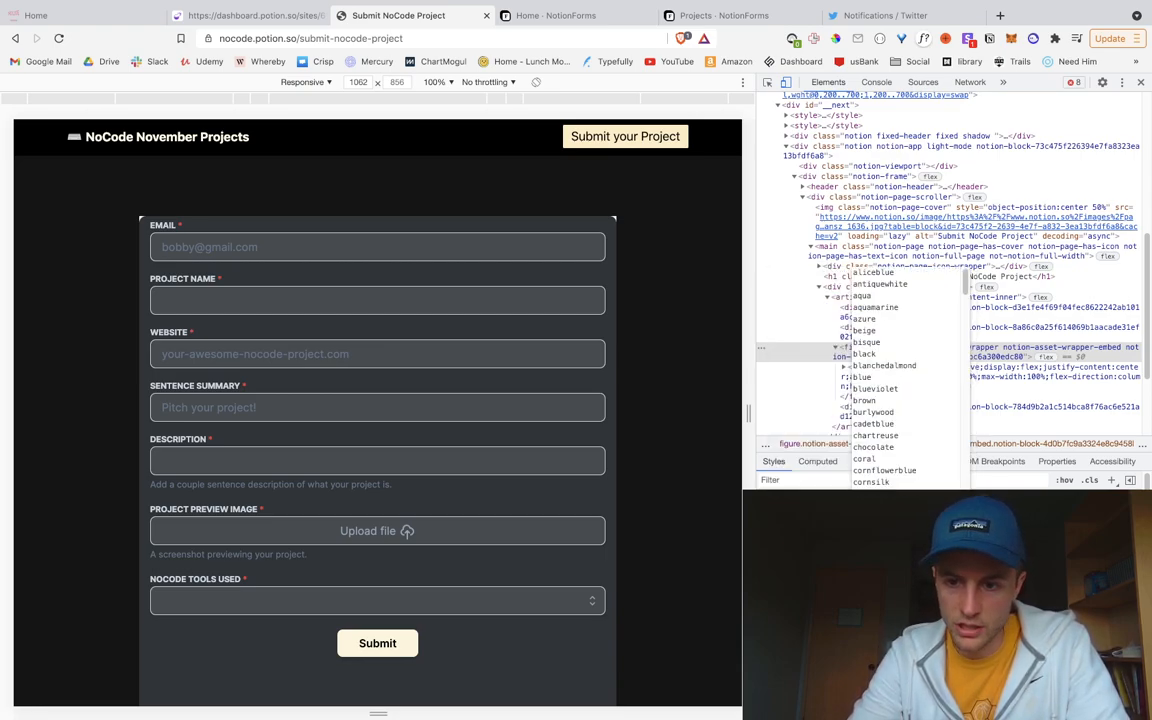
type("black")
key("Return")
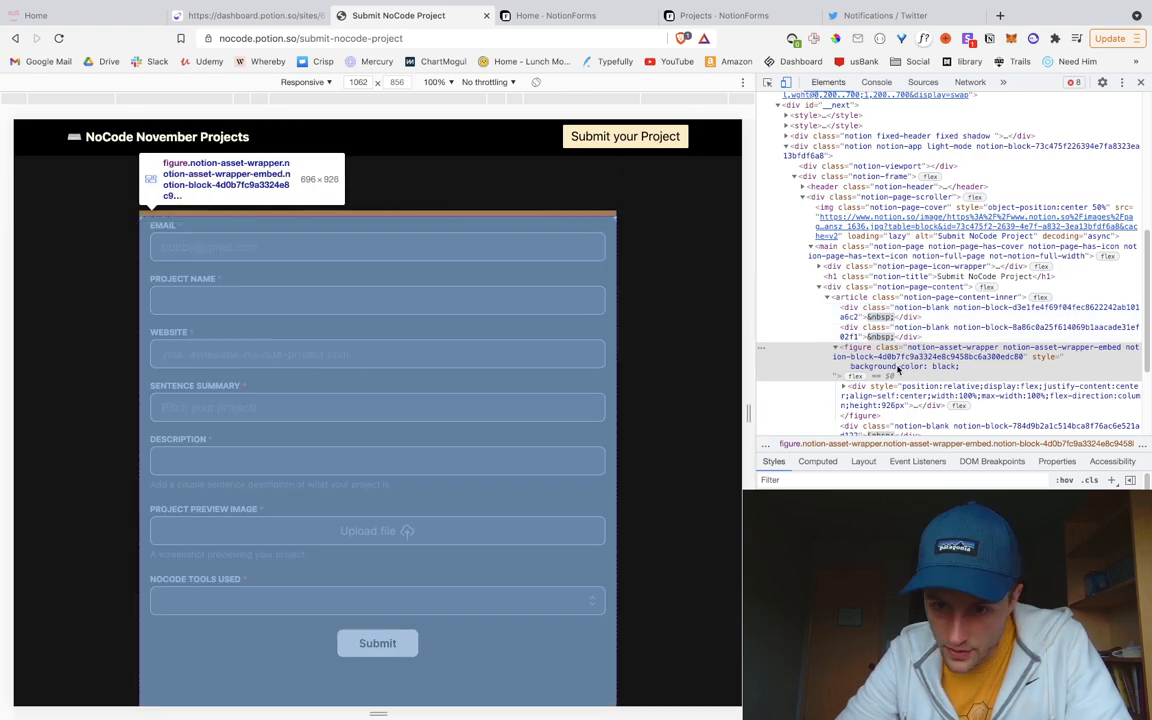
Step: Give the figure's inner container div background-color: black as well
left_click(920, 397)
scroll(920, 398, "down", 1)
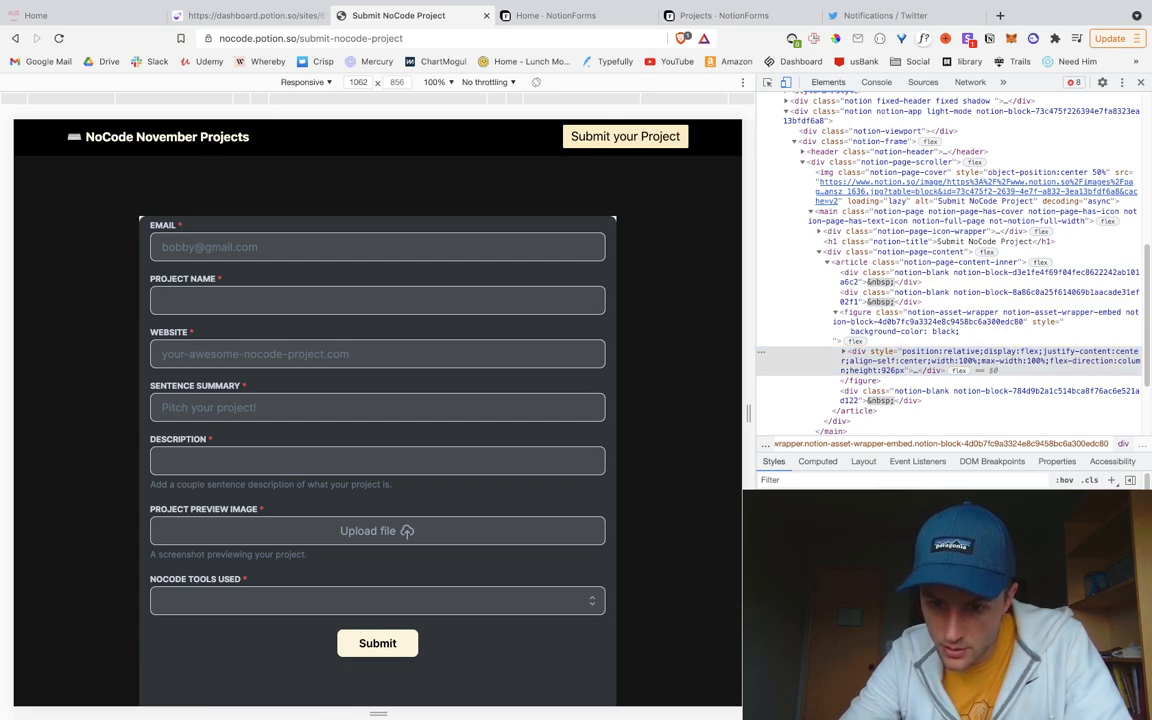
type("back")
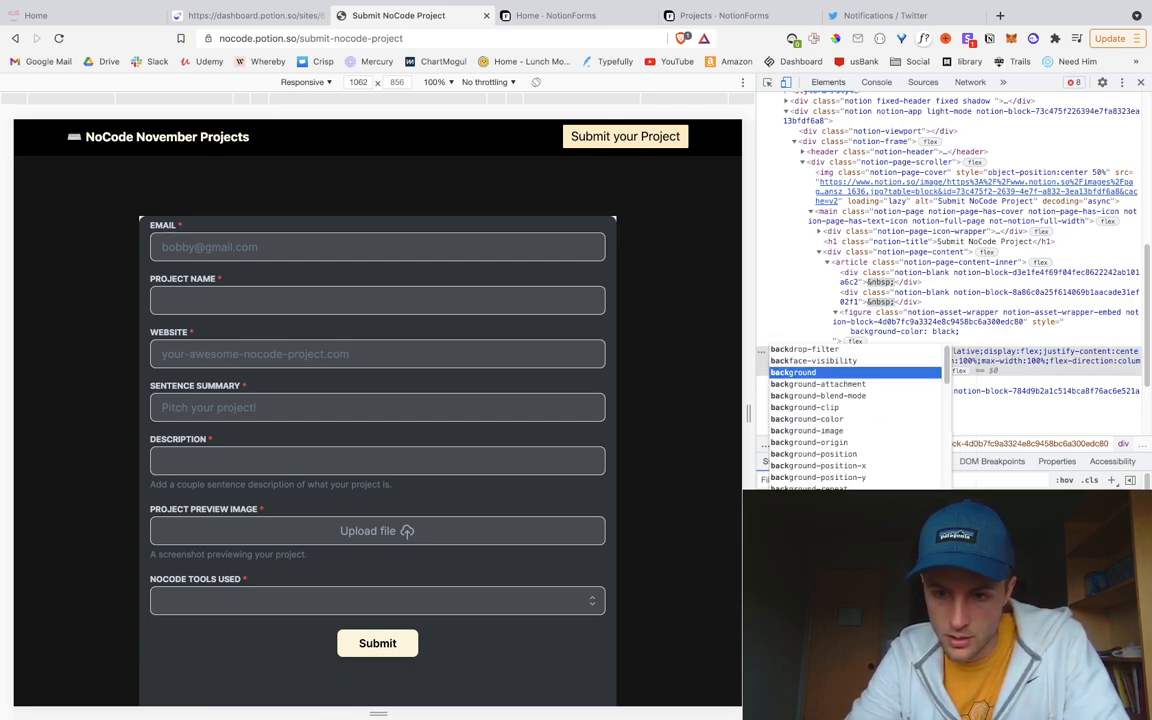
type("ground-color")
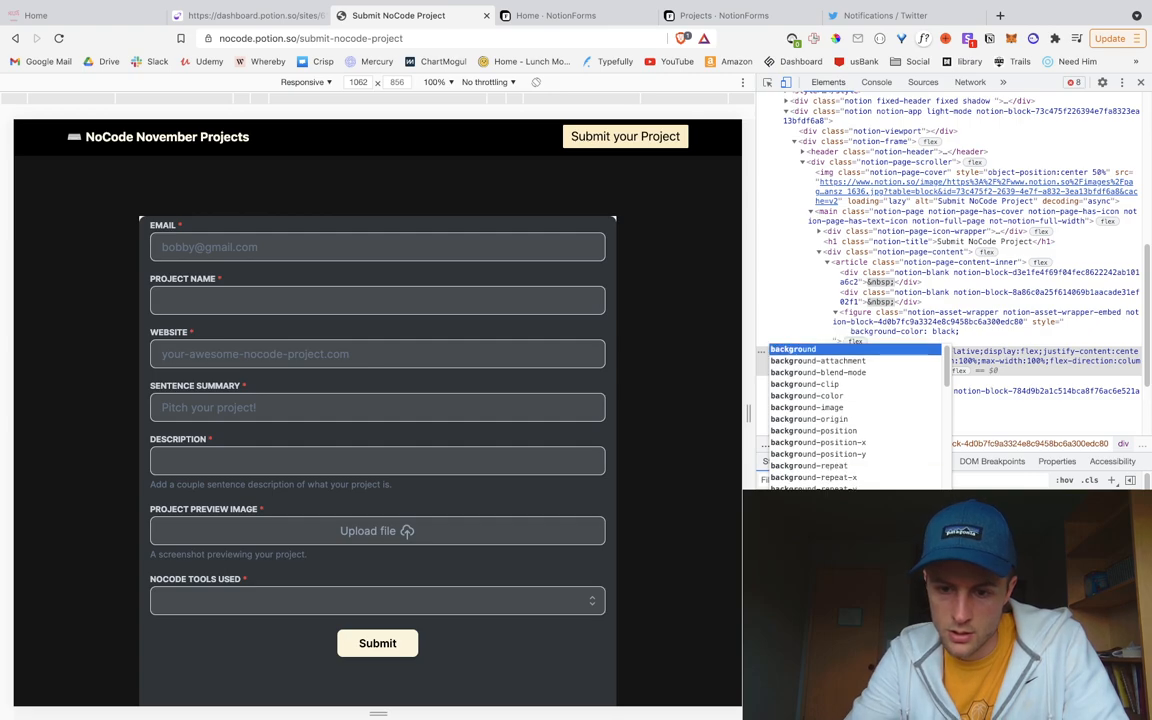
key("Return")
type("black")
key("Return")
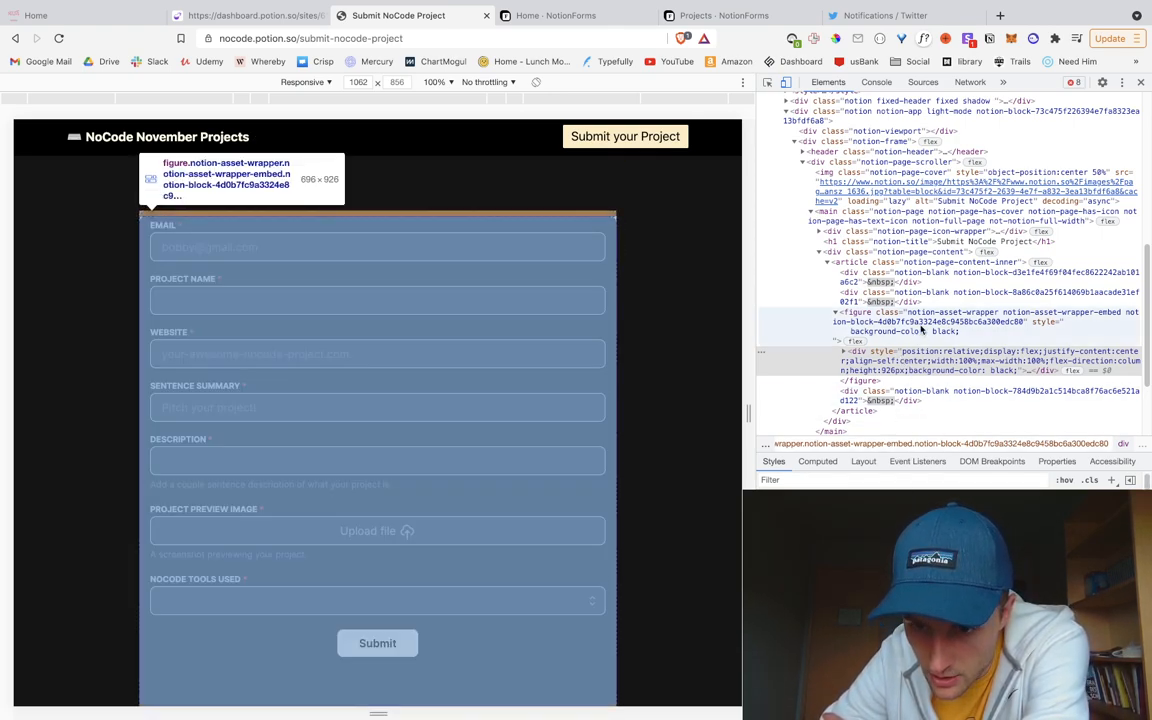
Step: Expand the inner container to the NotionForms iframe and start, then cancel, a colour edit on it
left_click(922, 330)
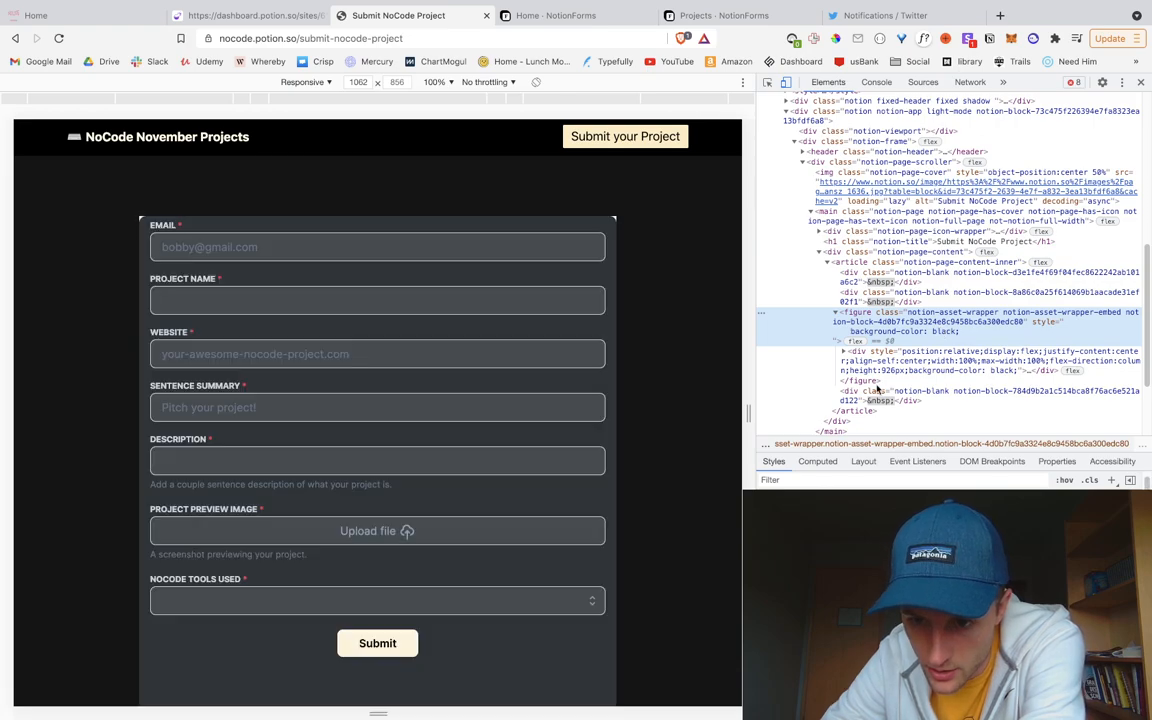
left_click(930, 360)
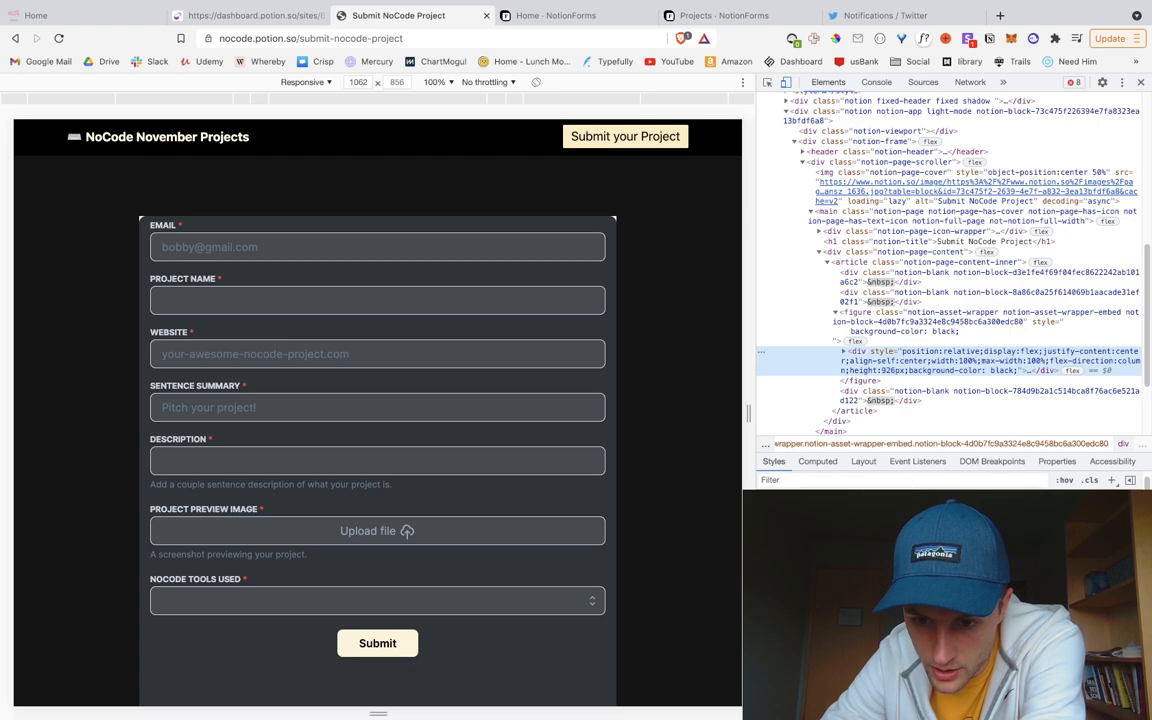
left_click(844, 352)
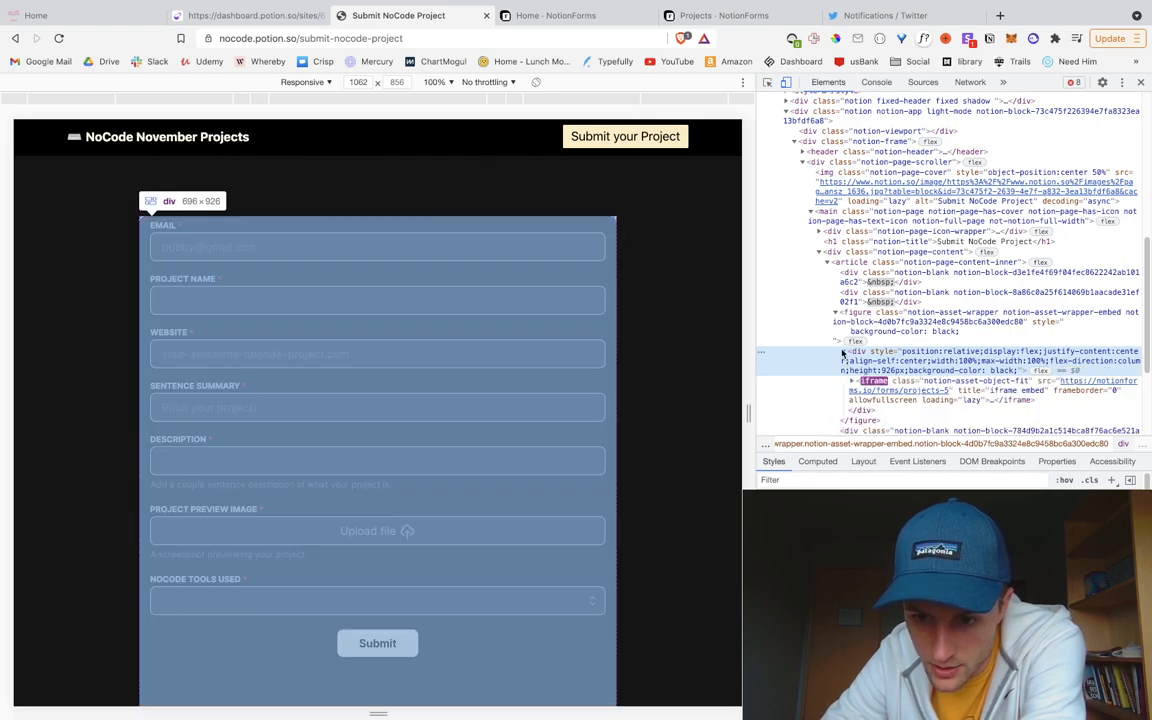
left_click(910, 381)
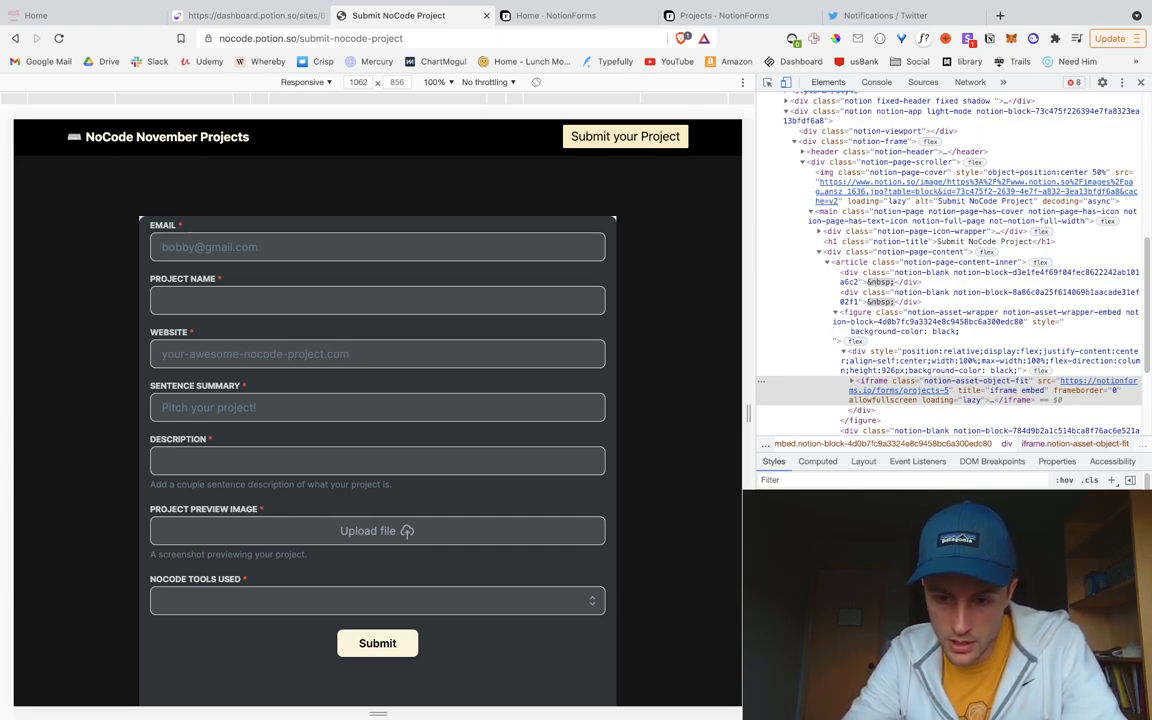
type("i")
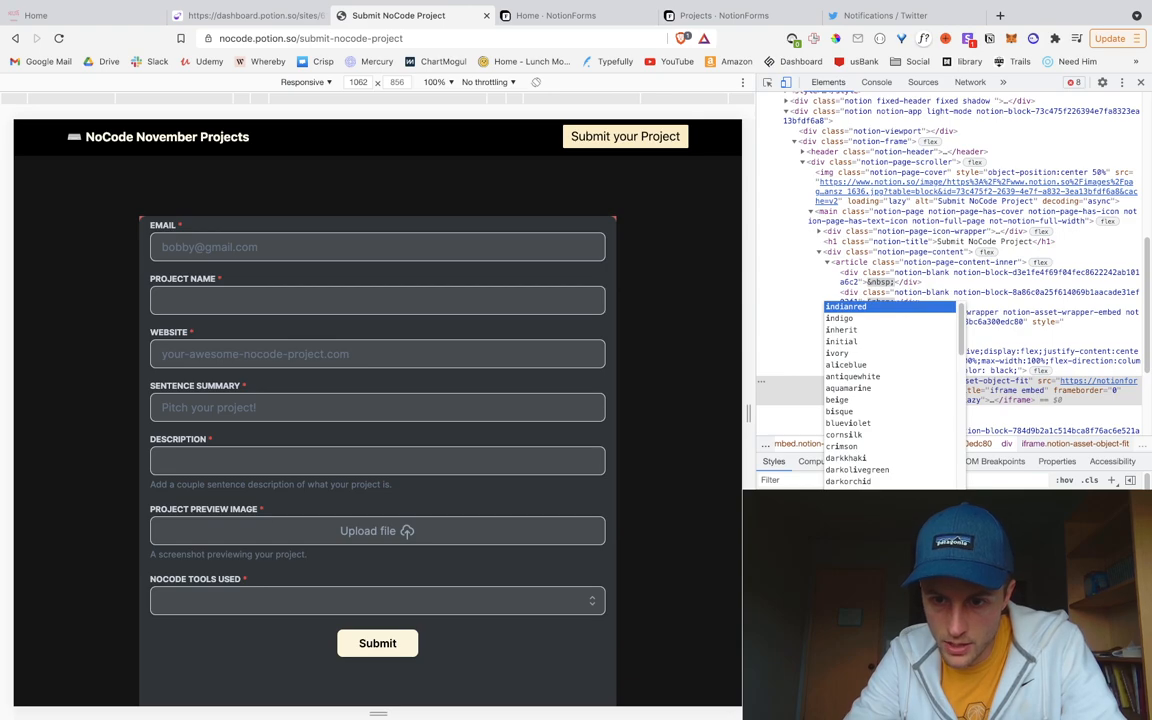
key("Escape")
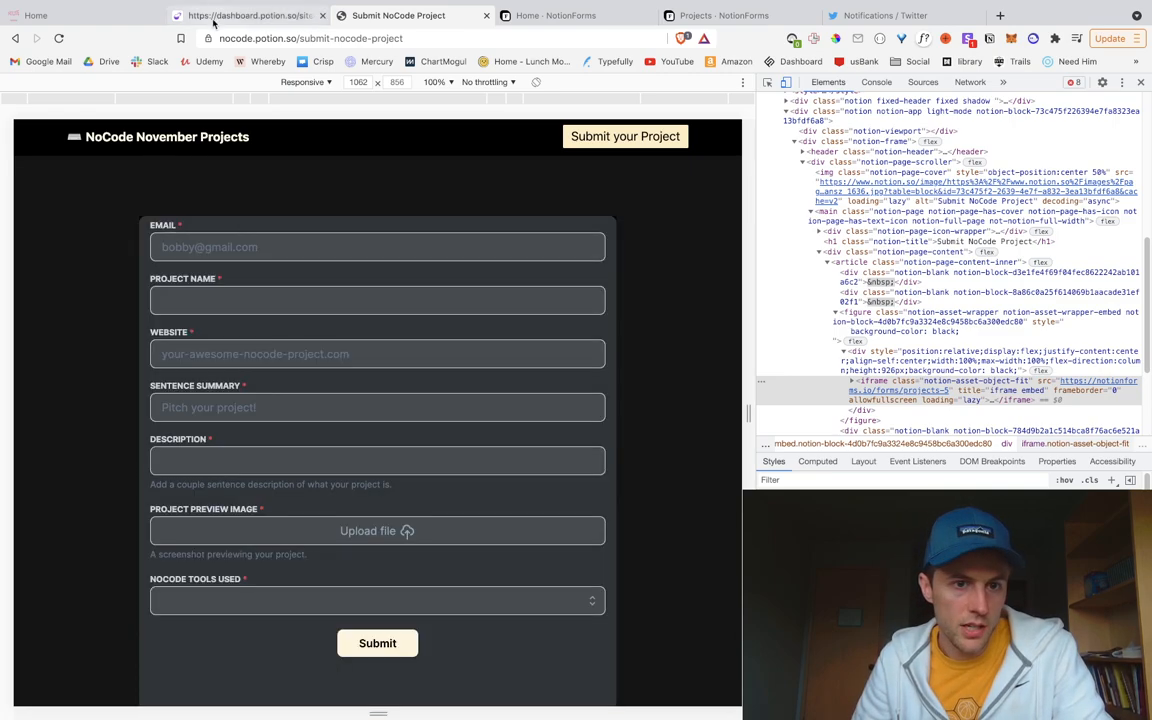
Step: Open the Potion site's Snippet Injection page from the dashboard
left_click(200, 16)
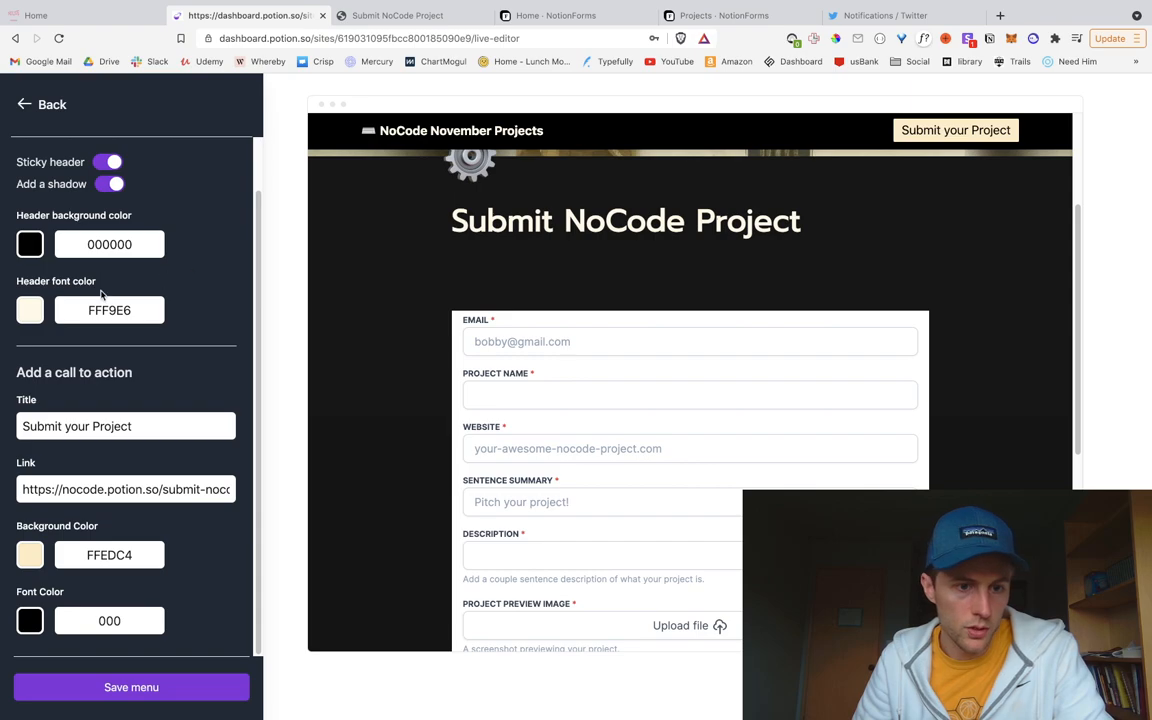
left_click(45, 104)
left_click(45, 104)
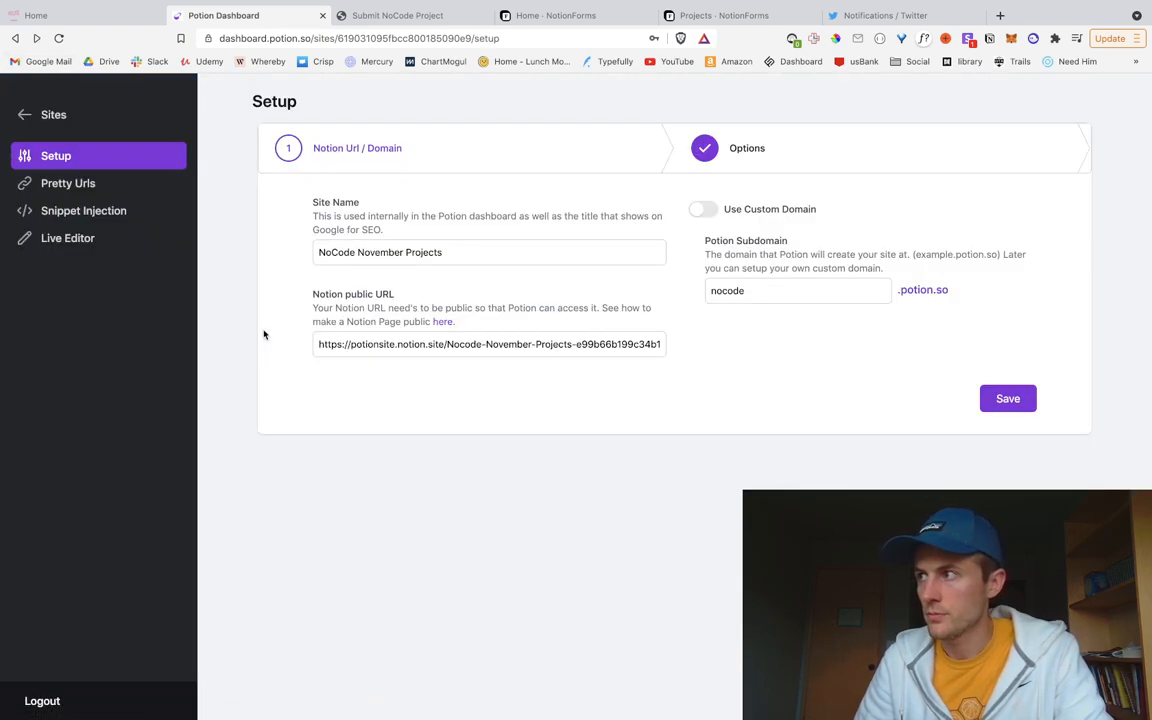
left_click(83, 210)
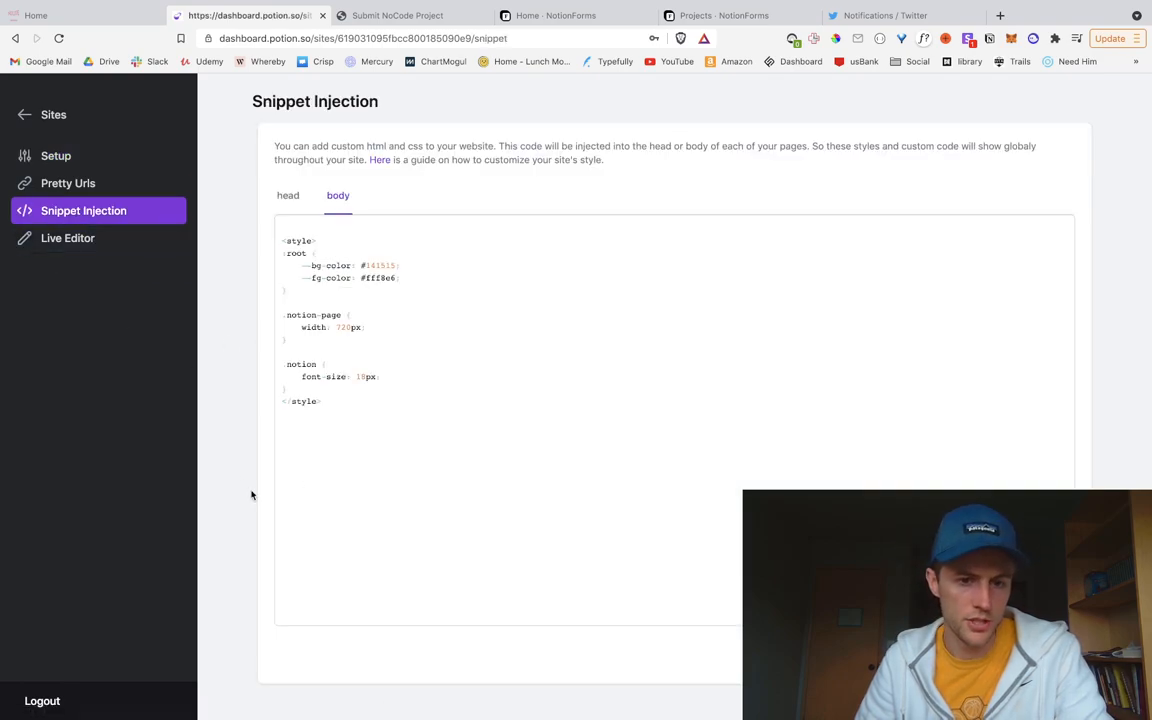
Step: Add a .notion-asset-wrapper iframe { background: initial; } rule to the body snippet and save it
left_click(313, 388)
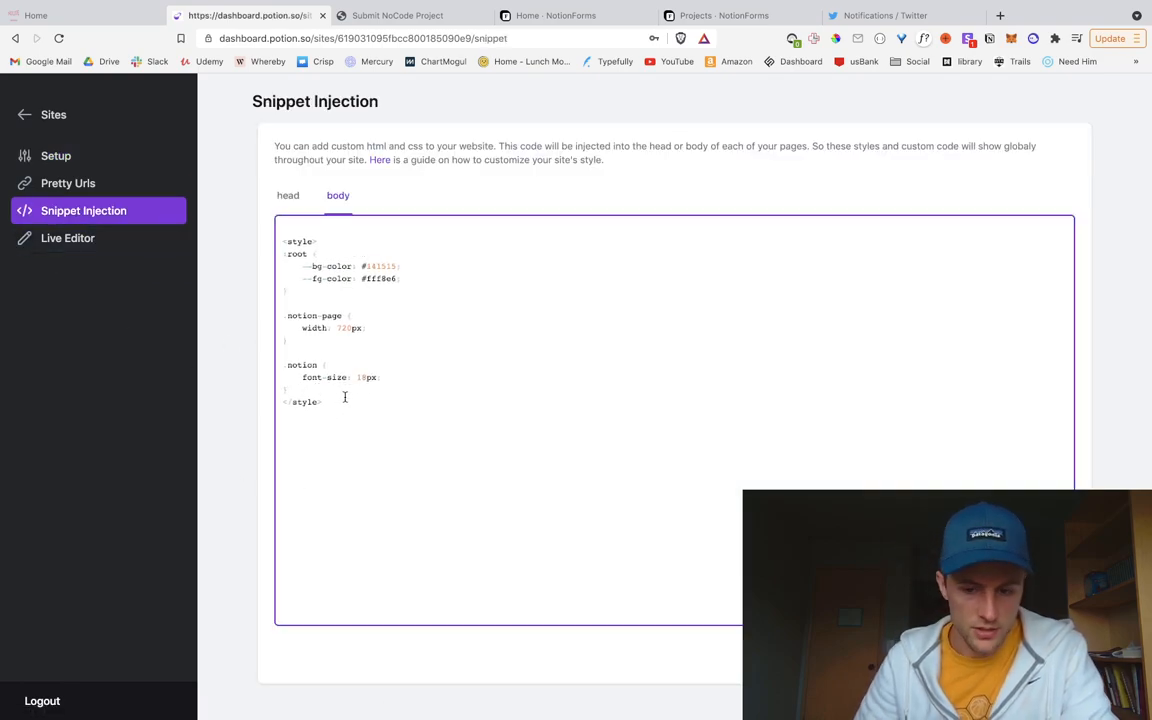
key("Return")
type(".notion-asset-wrapper iframe")
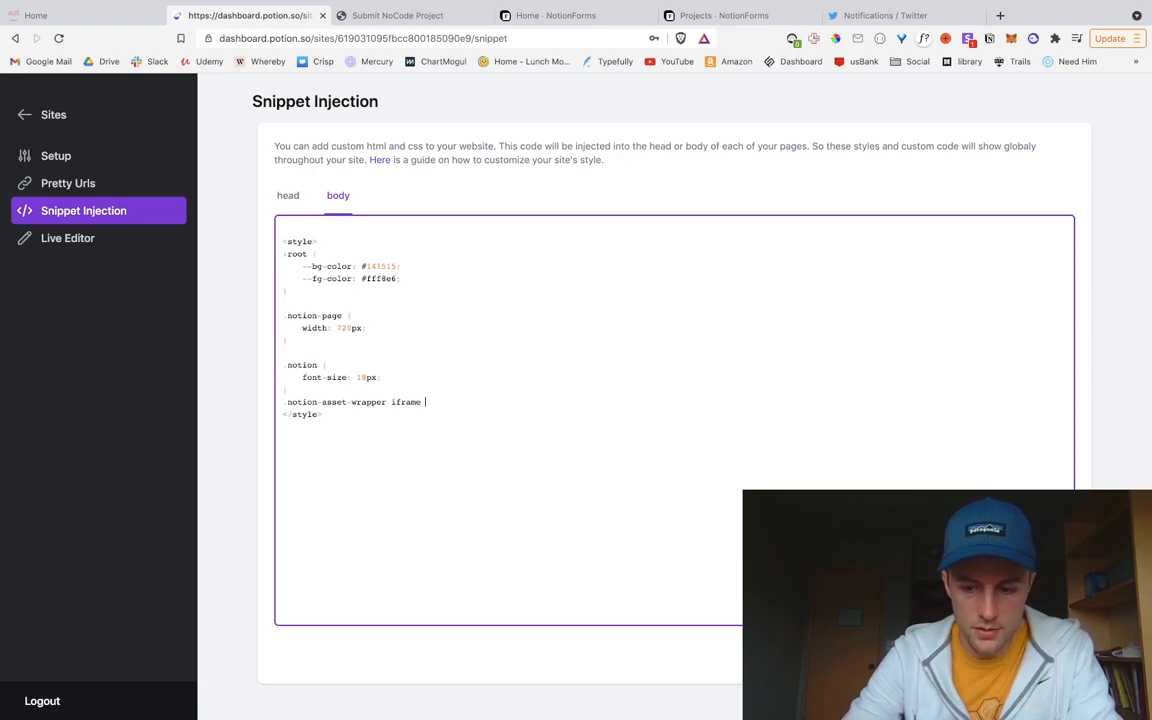
type("{")
key("Return")
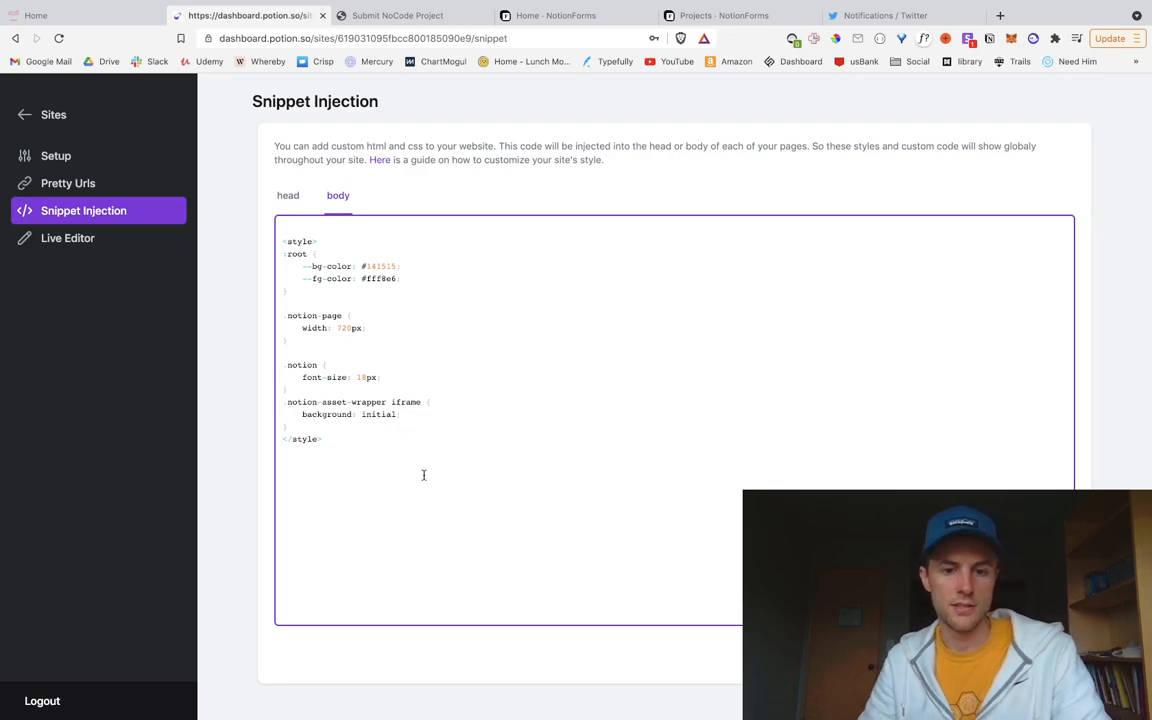
left_click(1042, 654)
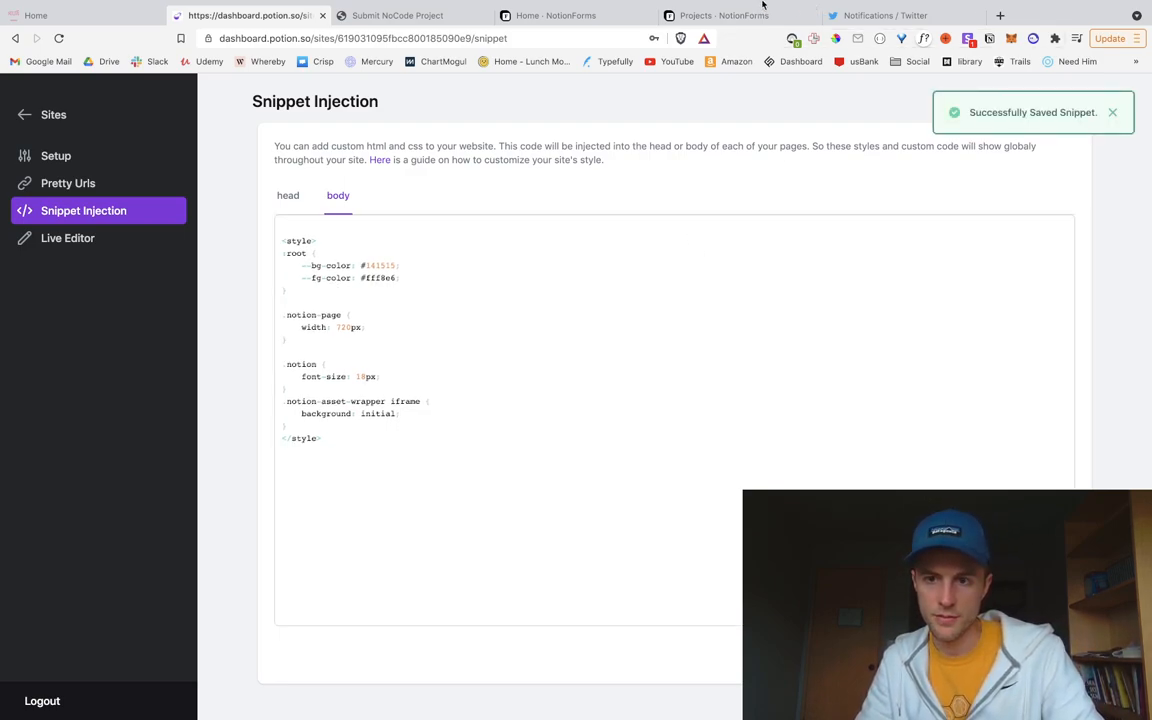
Step: Reload the live submission page to check the dark form styling
key("ctrl+Tab")
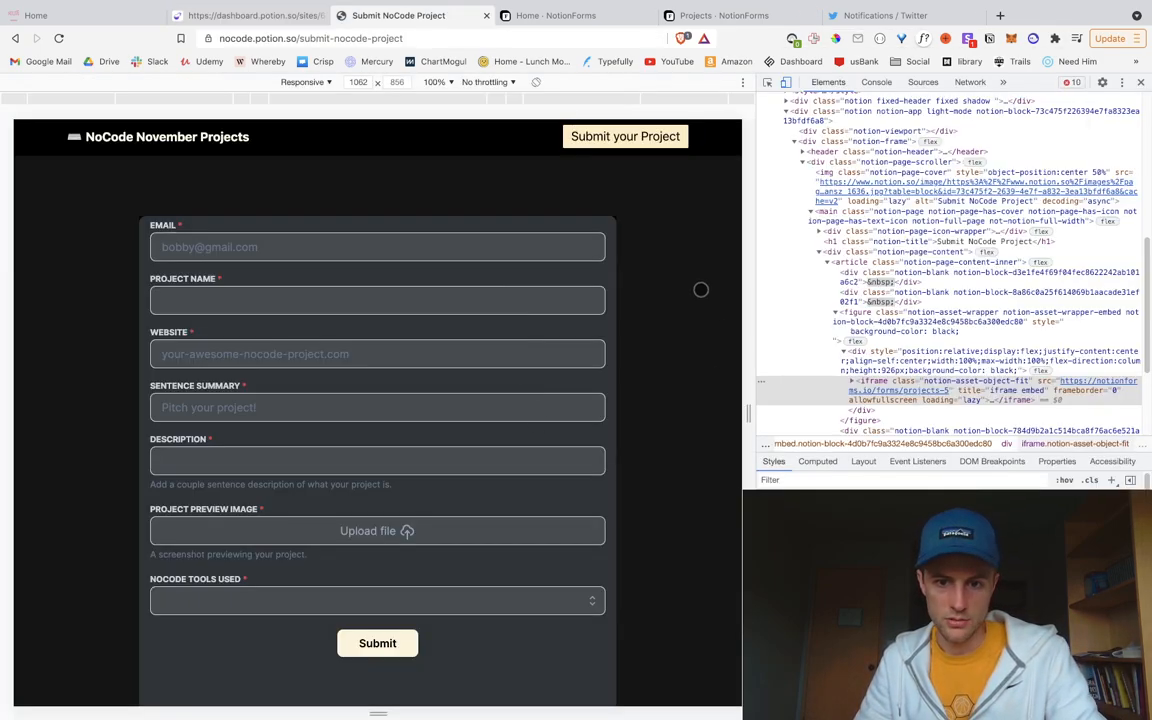
key("ctrl+r")
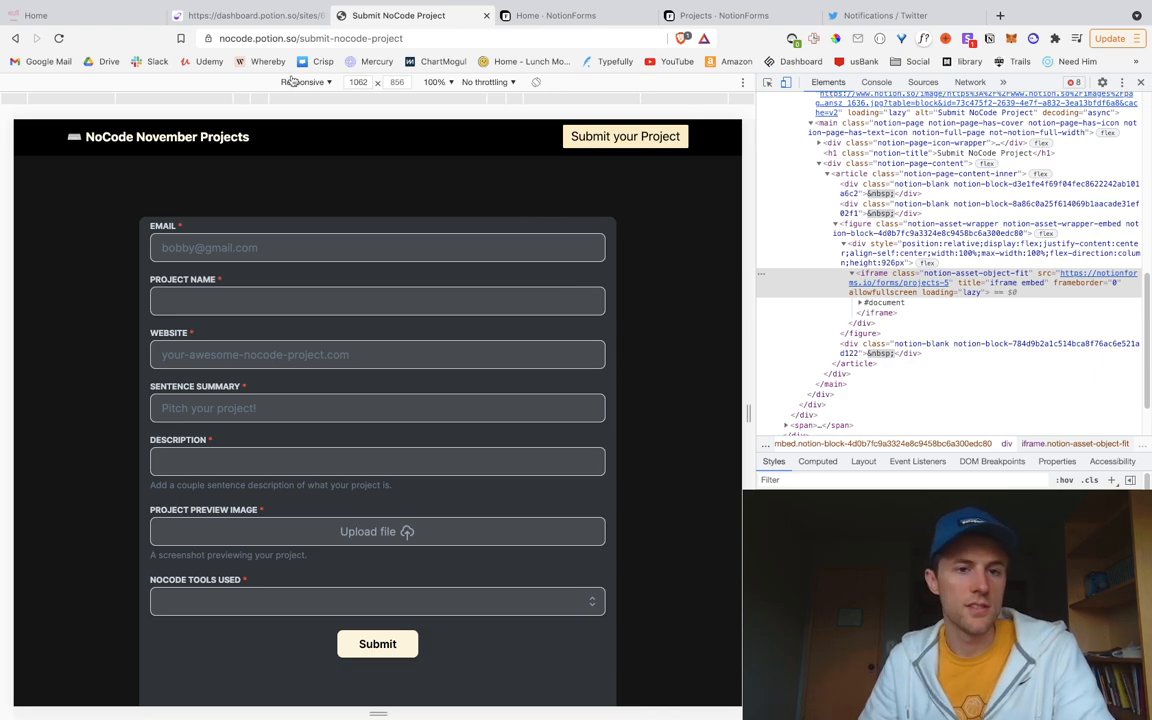
left_click(250, 15)
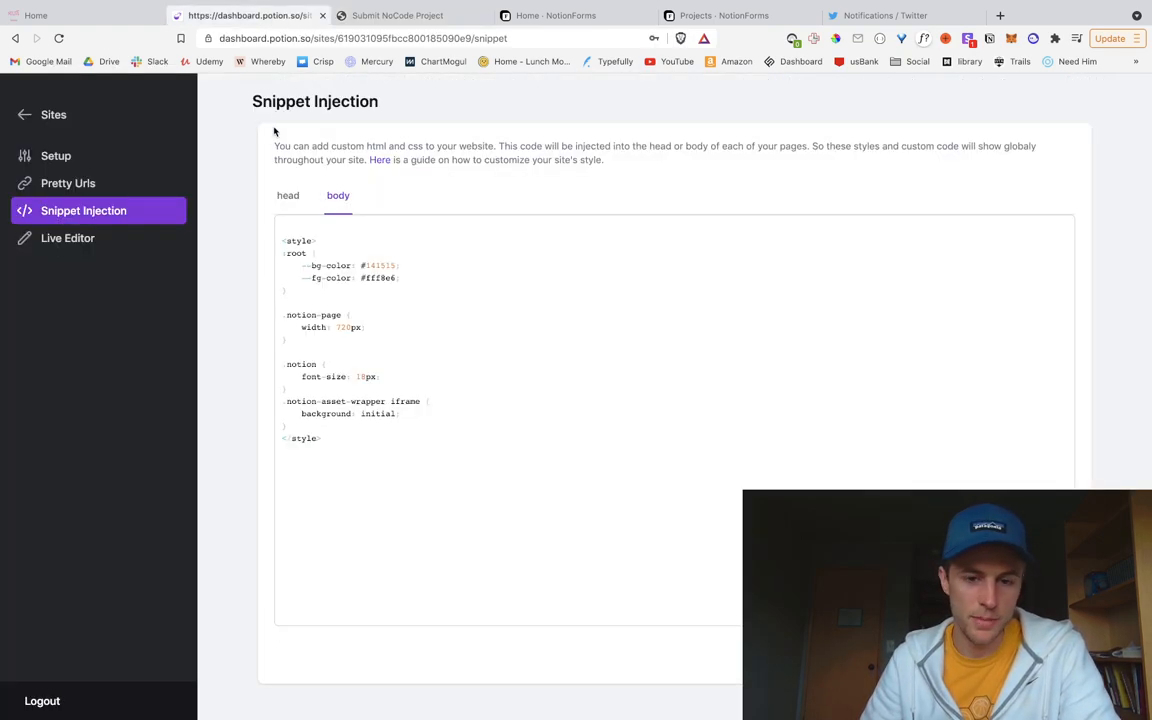
Step: Reopen the Projects form editor and scroll down to the Custom Code settings
left_click(555, 15)
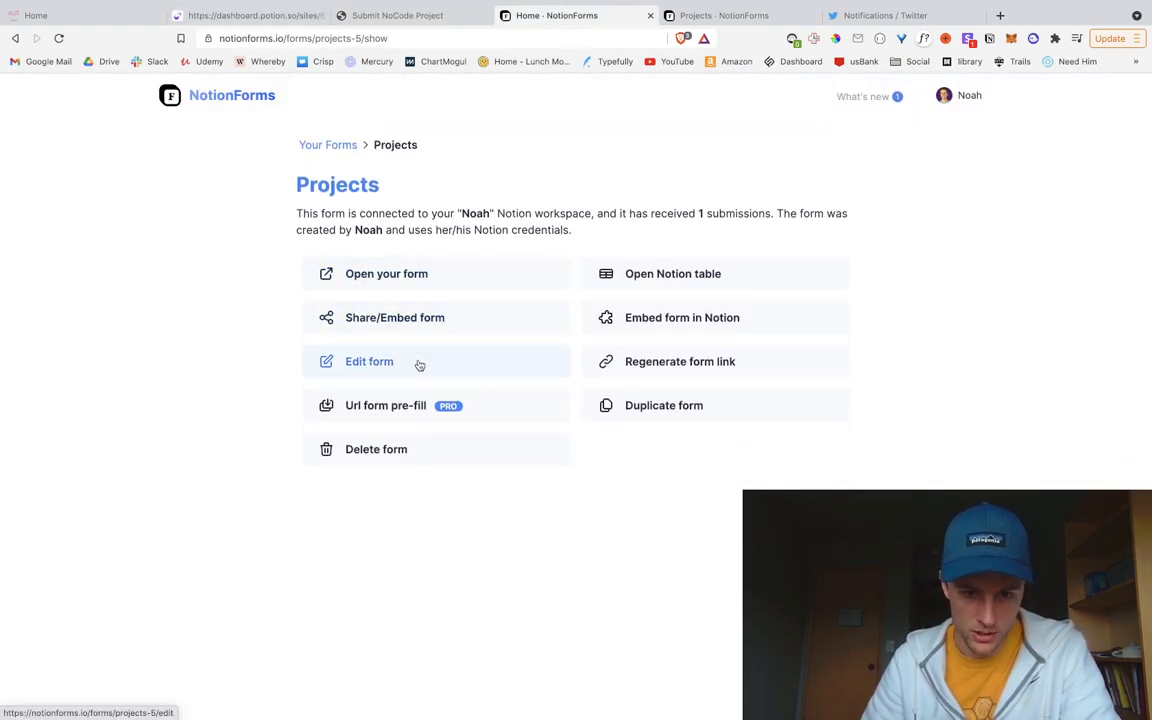
left_click(419, 363)
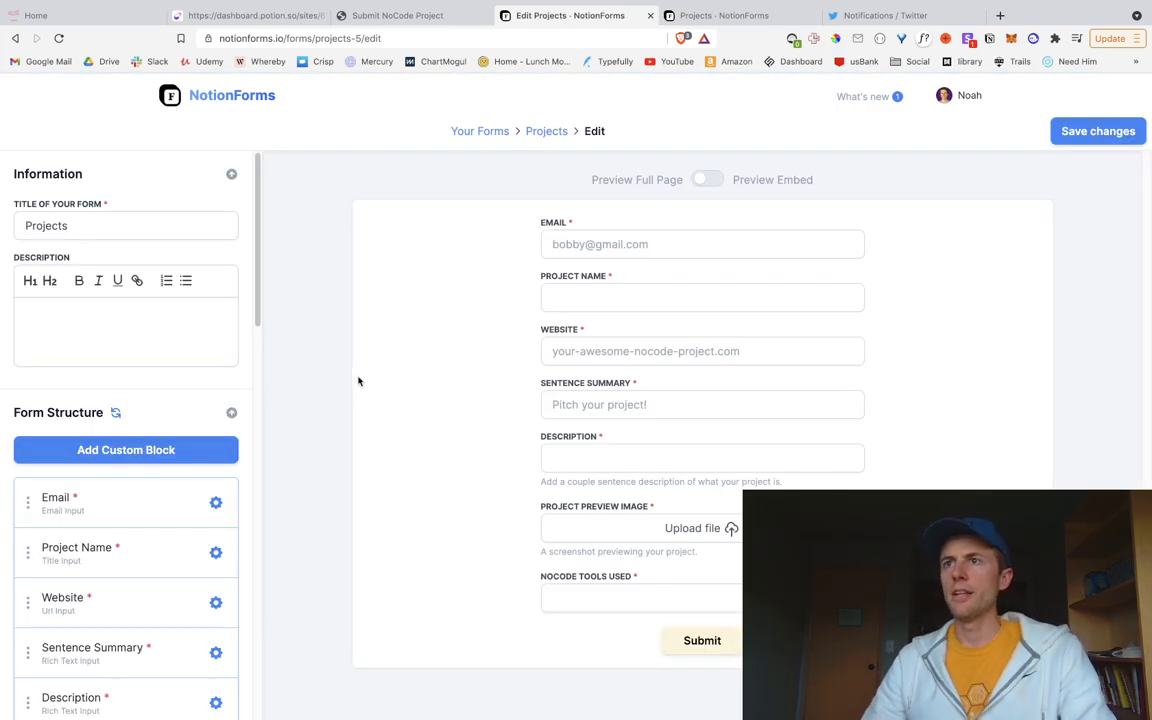
scroll(131, 556, "down", 3)
scroll(131, 557, "down", 3)
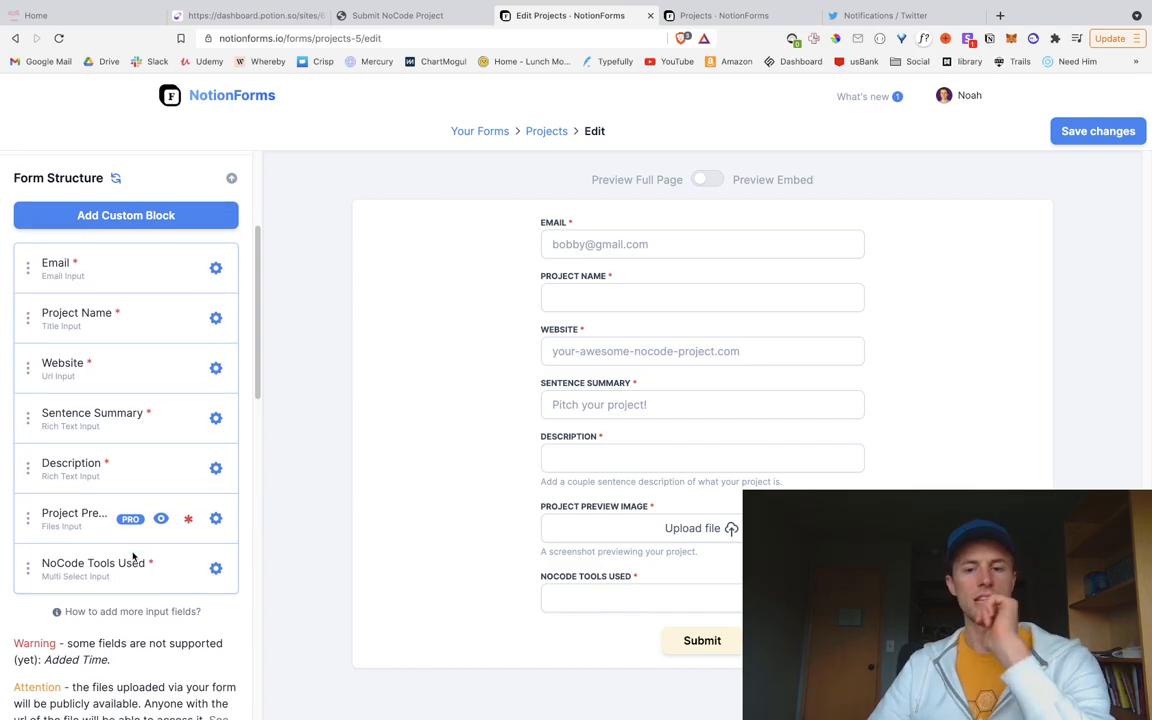
scroll(131, 557, "down", 6)
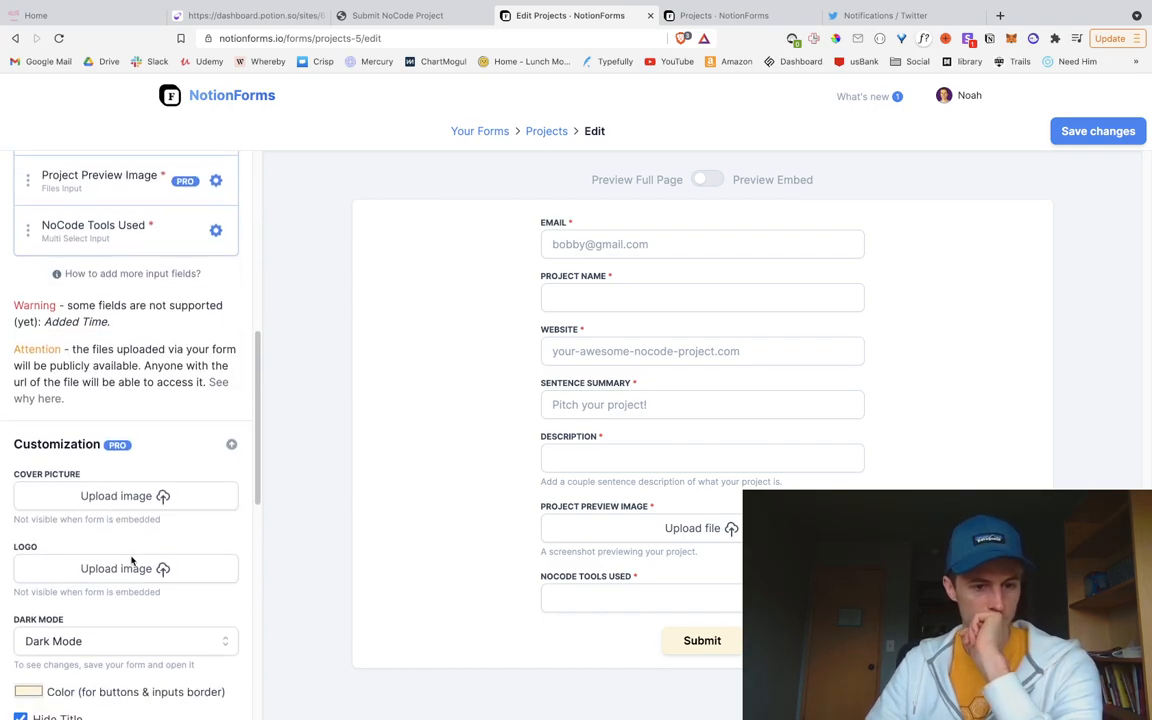
scroll(133, 563, "down", 1)
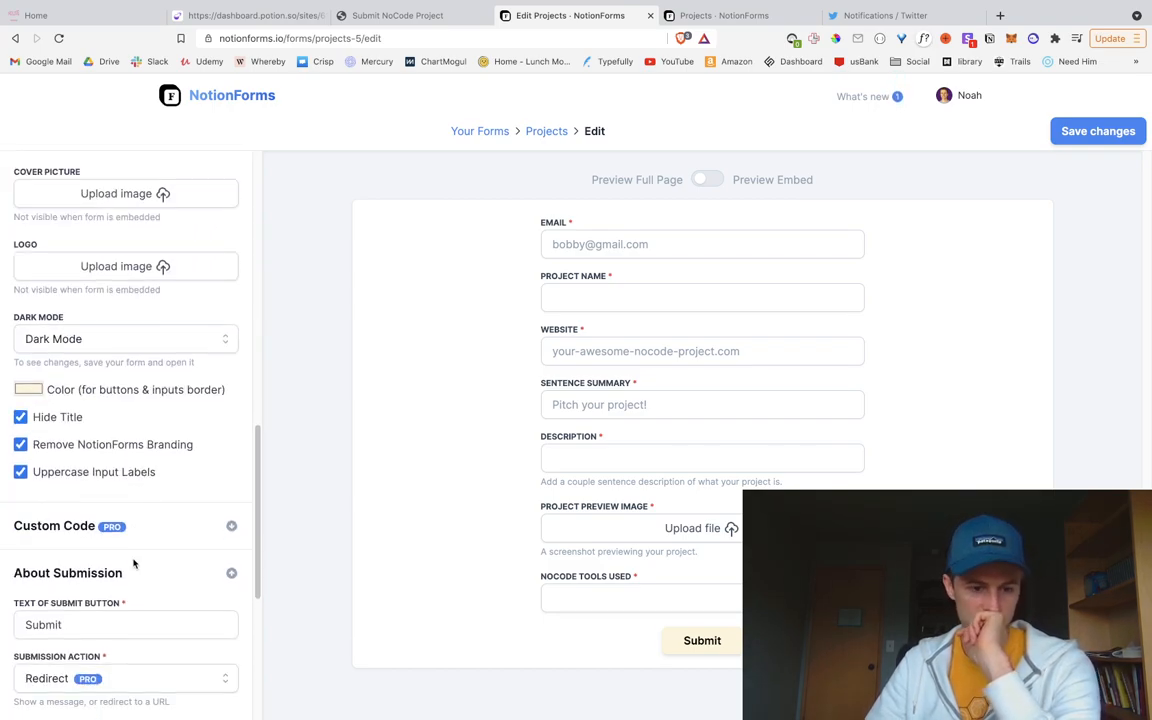
scroll(133, 563, "down", 1)
scroll(116, 607, "down", 2)
scroll(131, 607, "down", 4)
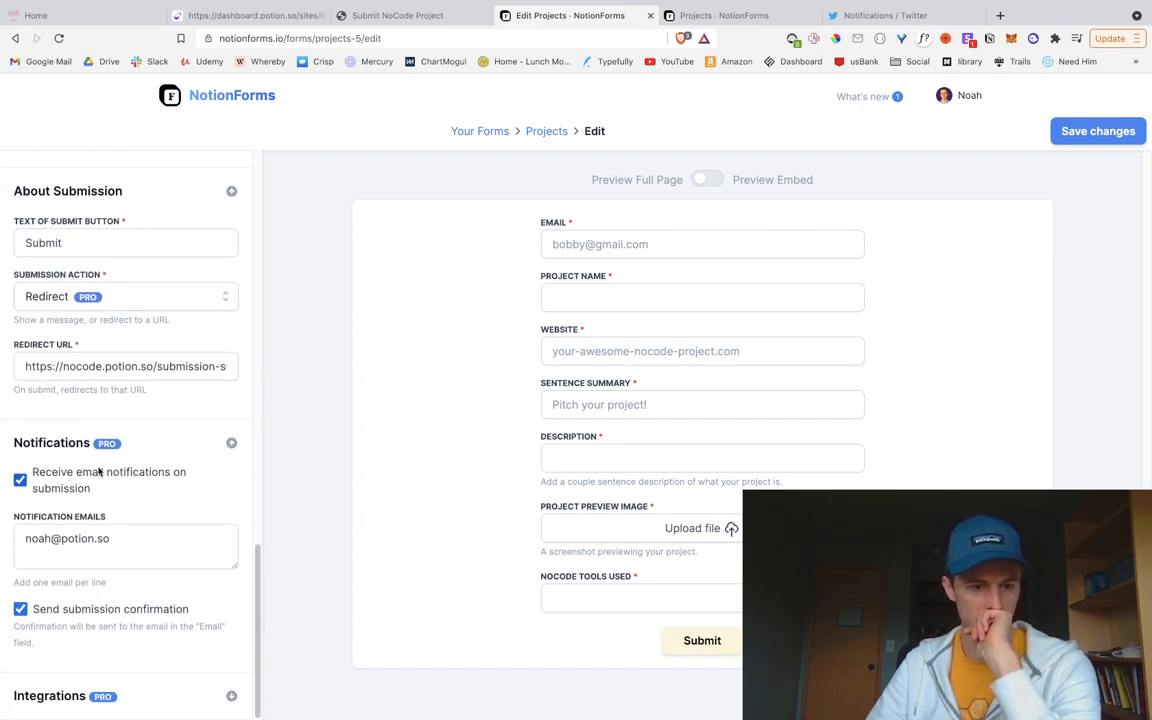
scroll(127, 531, "up", 3)
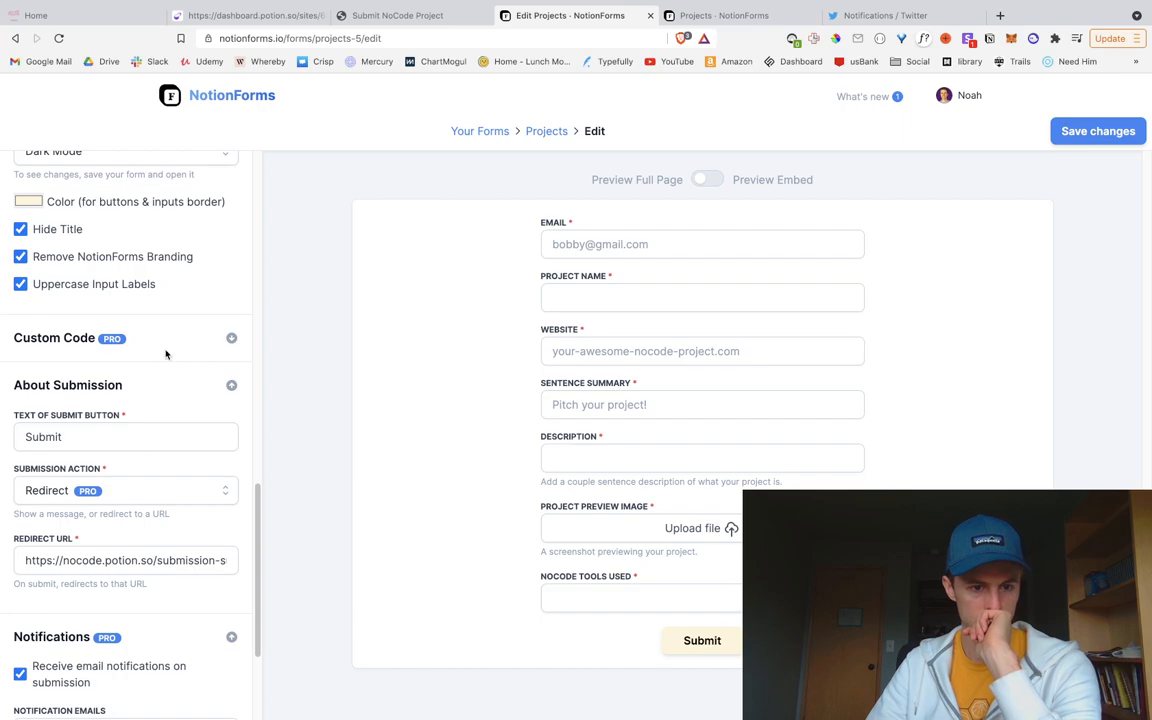
Step: Add padding: 10px under border-radius in the #app rule and save the form
left_click(85, 349)
left_click(161, 492)
key("Return")
type("padding: 10px;")
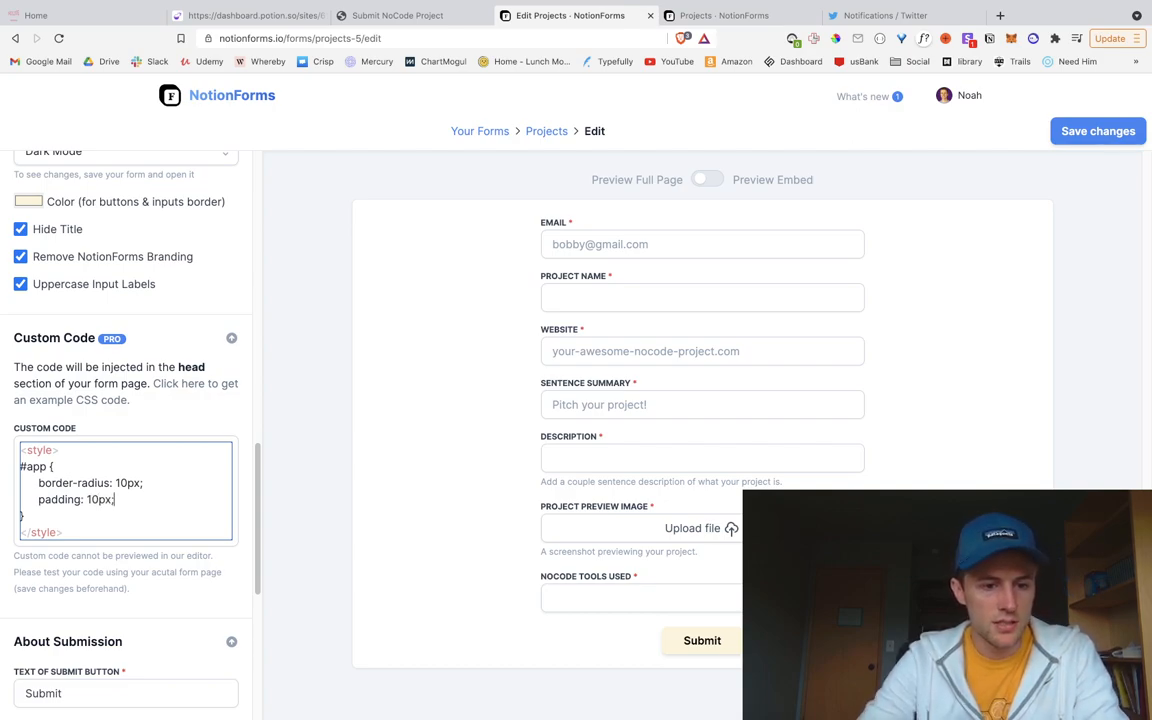
left_click(1098, 131)
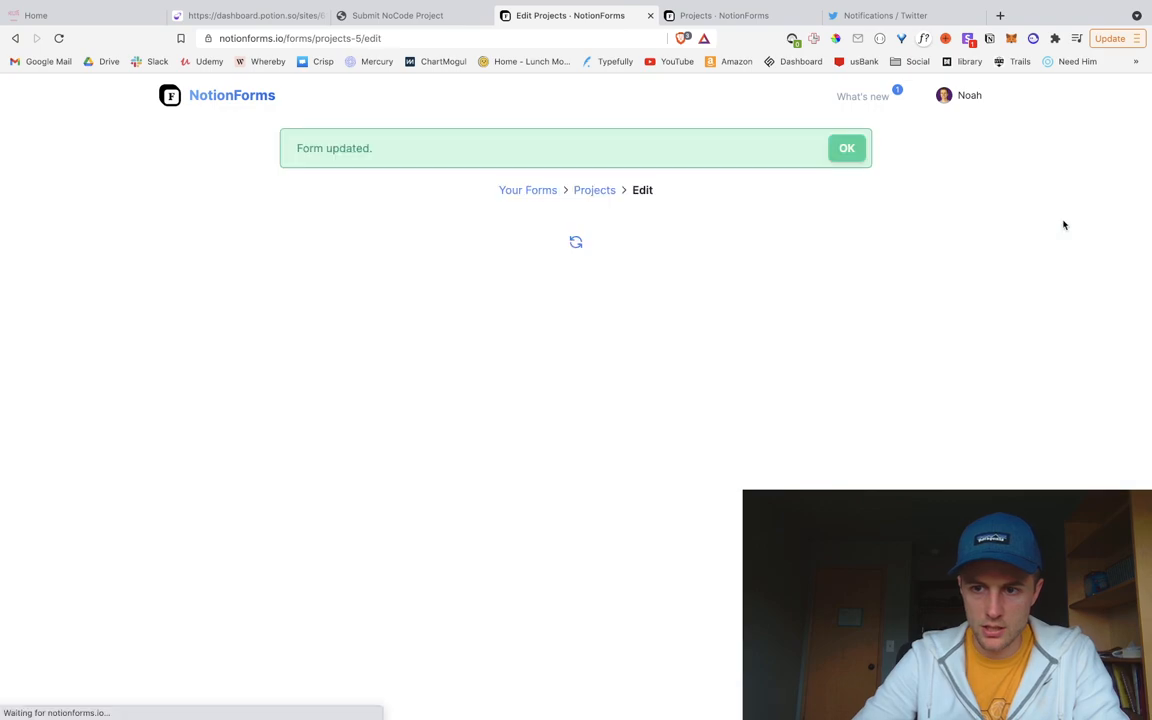
Step: Reload the Submit NoCode Project page and scroll through the embedded form
left_click(397, 15)
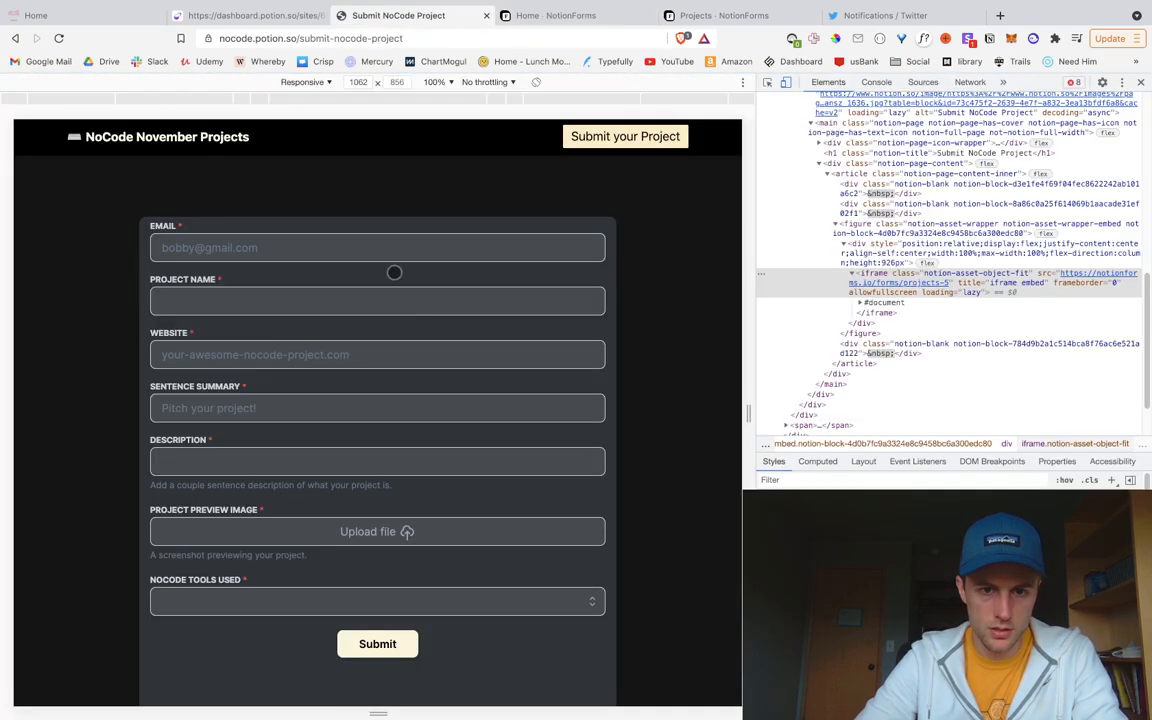
key("super+r")
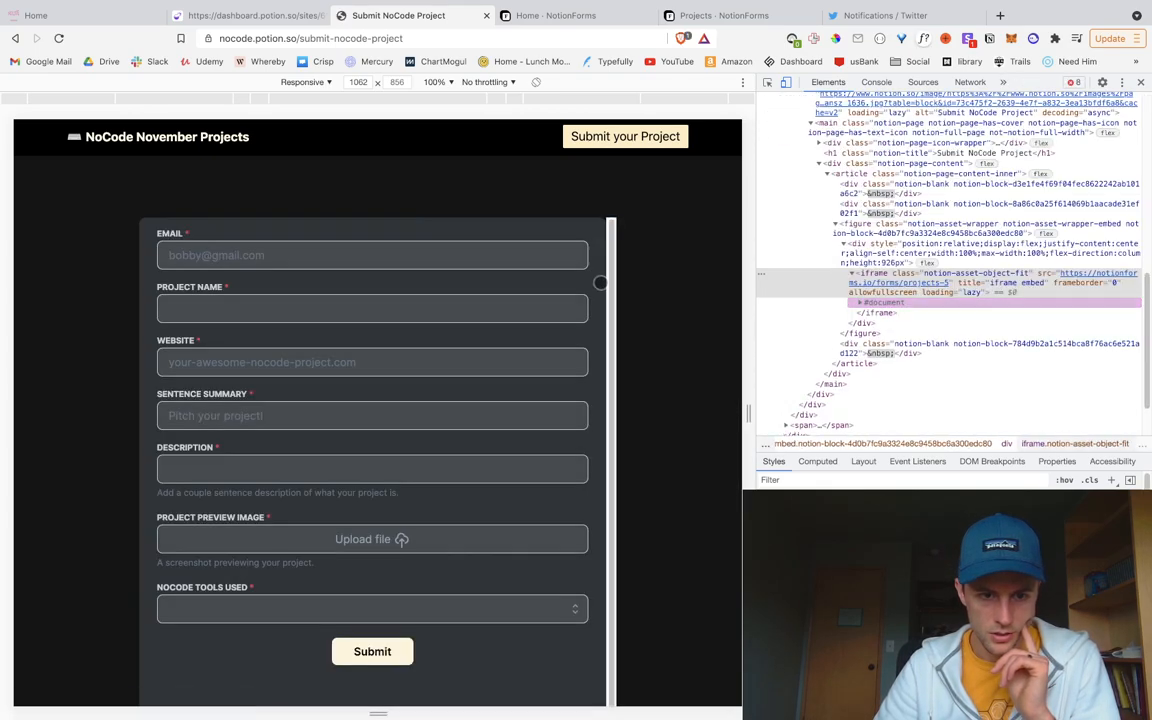
scroll(522, 411, "down", 5)
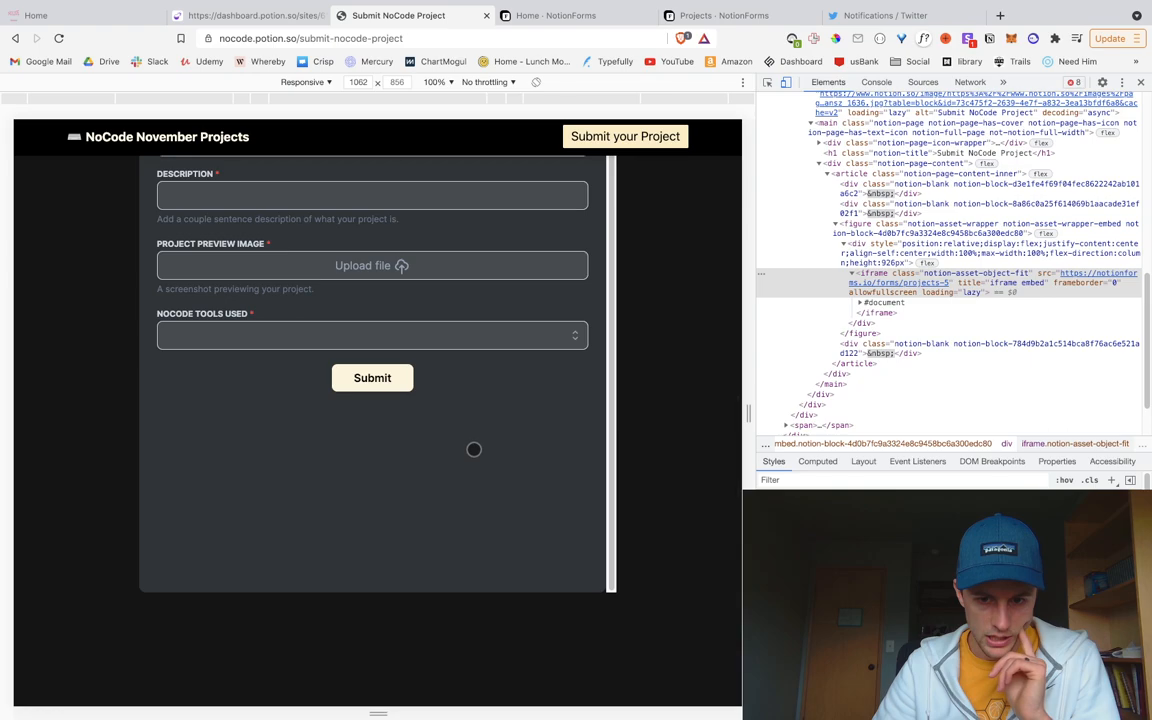
scroll(475, 445, "up", 1)
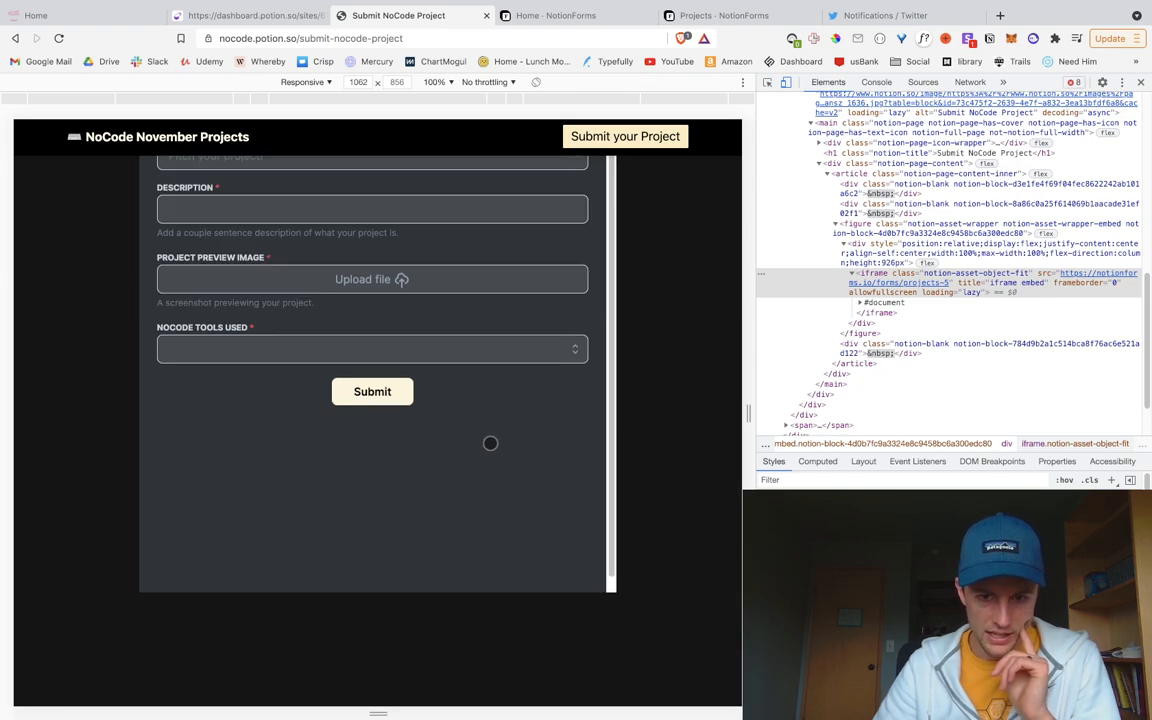
scroll(479, 444, "up", 10)
scroll(565, 526, "up", 1)
scroll(586, 508, "down", 1)
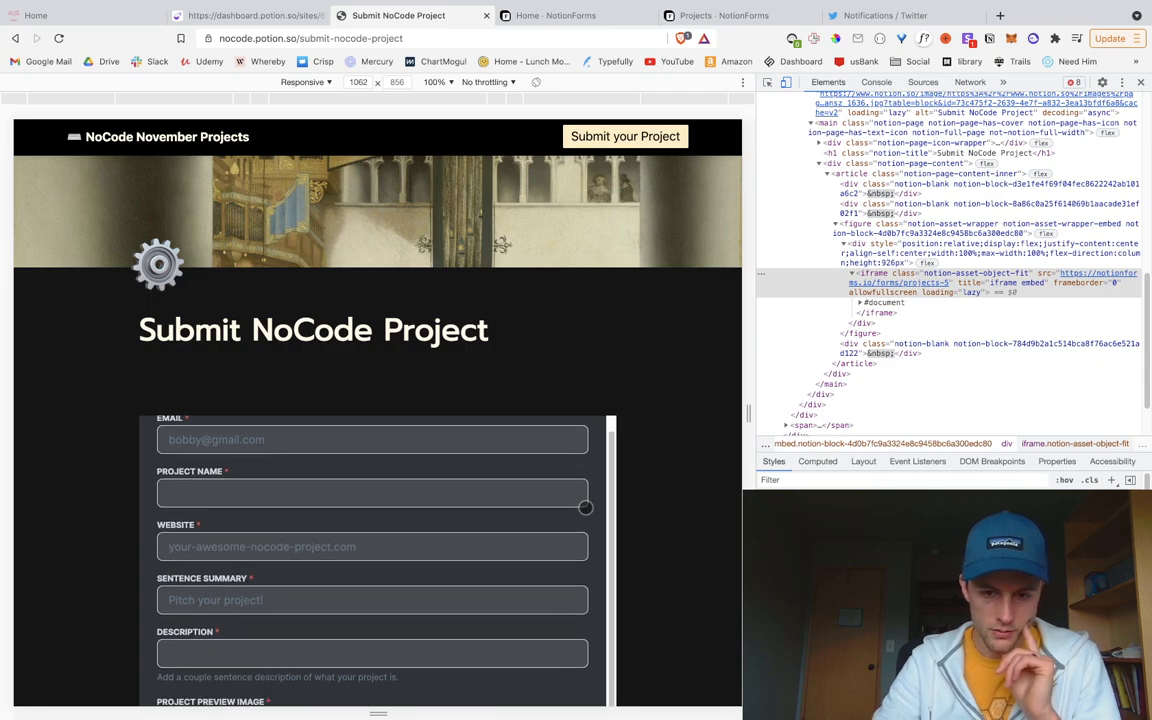
scroll(689, 473, "down", 10)
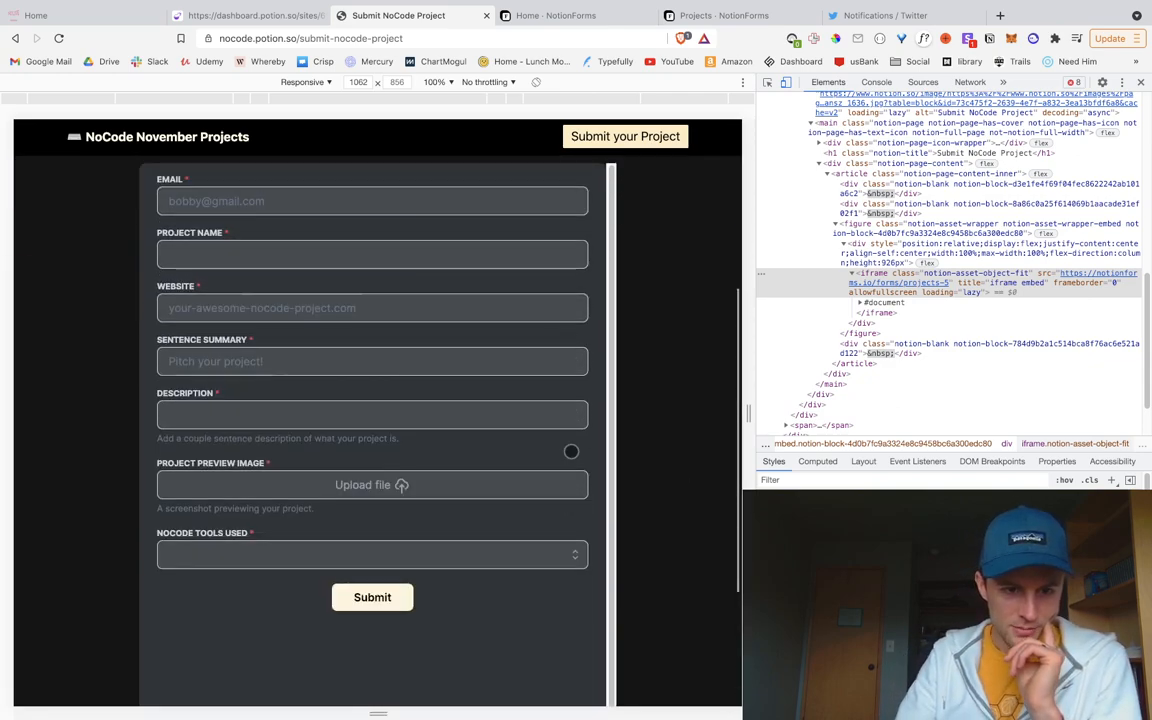
scroll(571, 451, "up", 2)
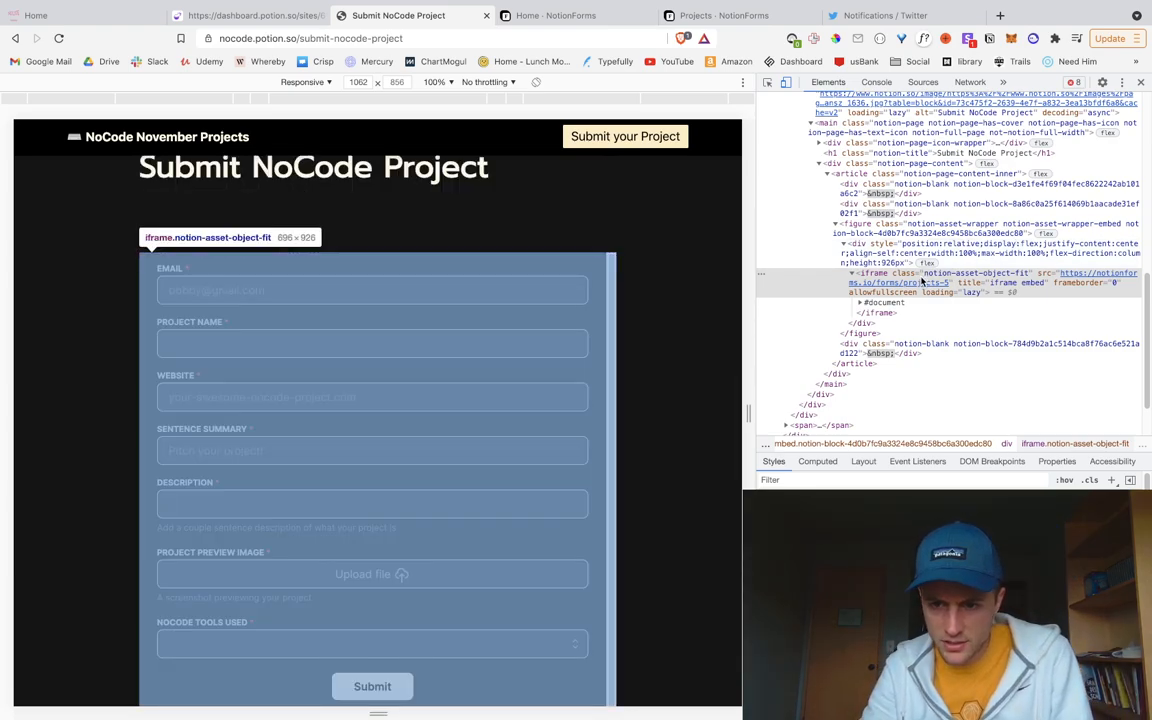
Step: In DevTools Elements, expand the form iframe's #document, body and div#app container
left_click(856, 302)
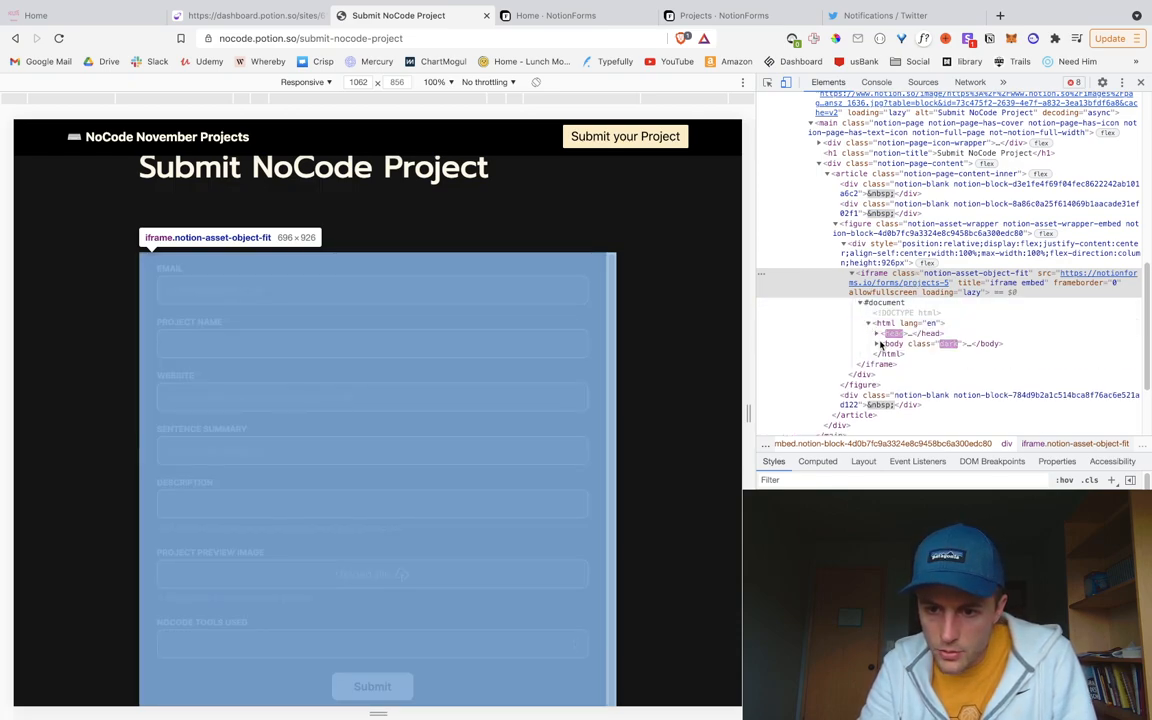
left_click(877, 343)
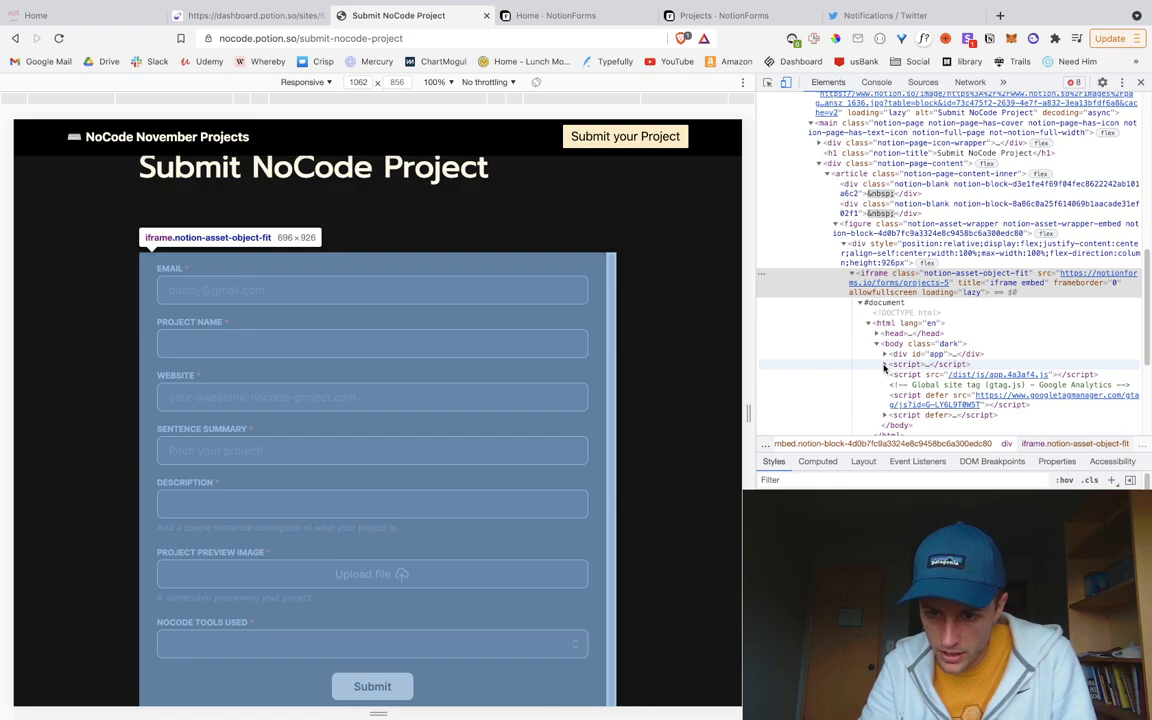
left_click(884, 365)
left_click(885, 258)
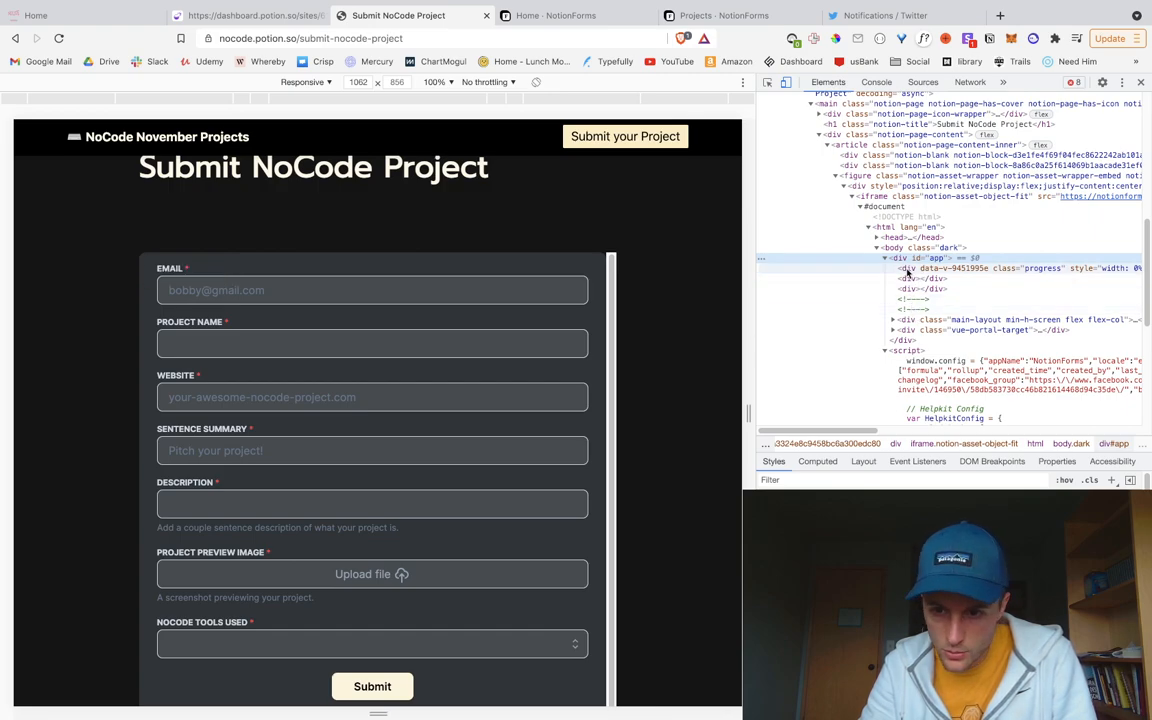
Step: Give the main-layout div an inline margin, trying 10px, 15px and 18px before settling on 15px
left_click(916, 320)
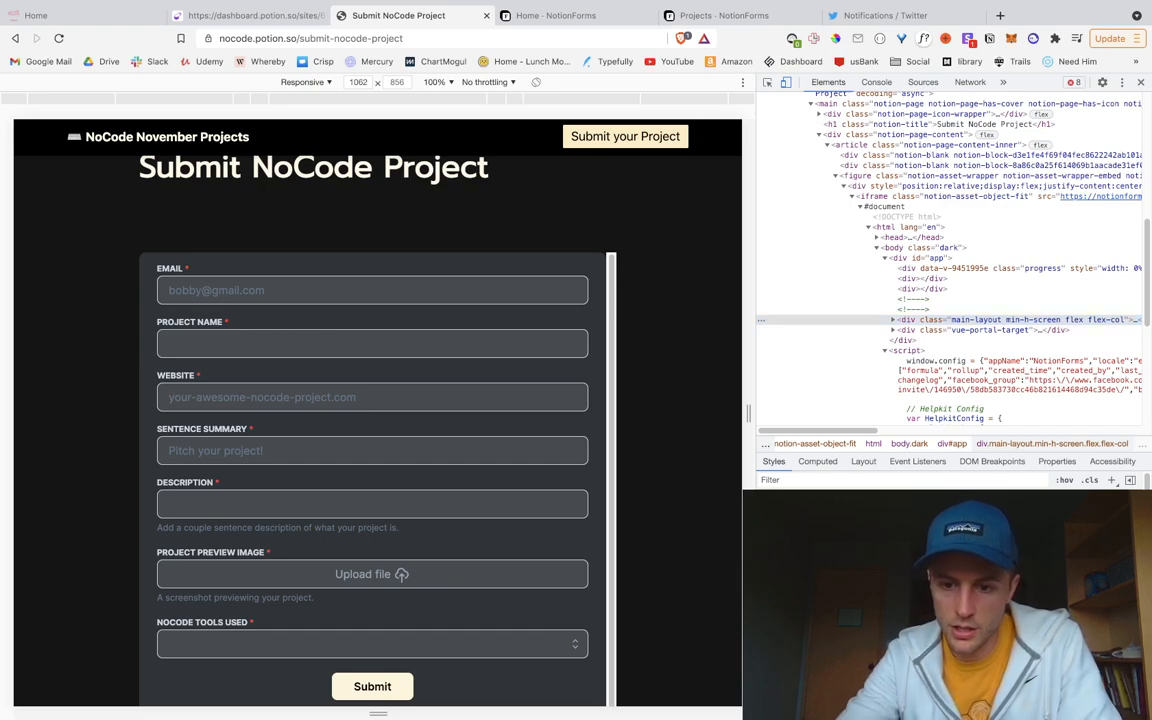
type("max")
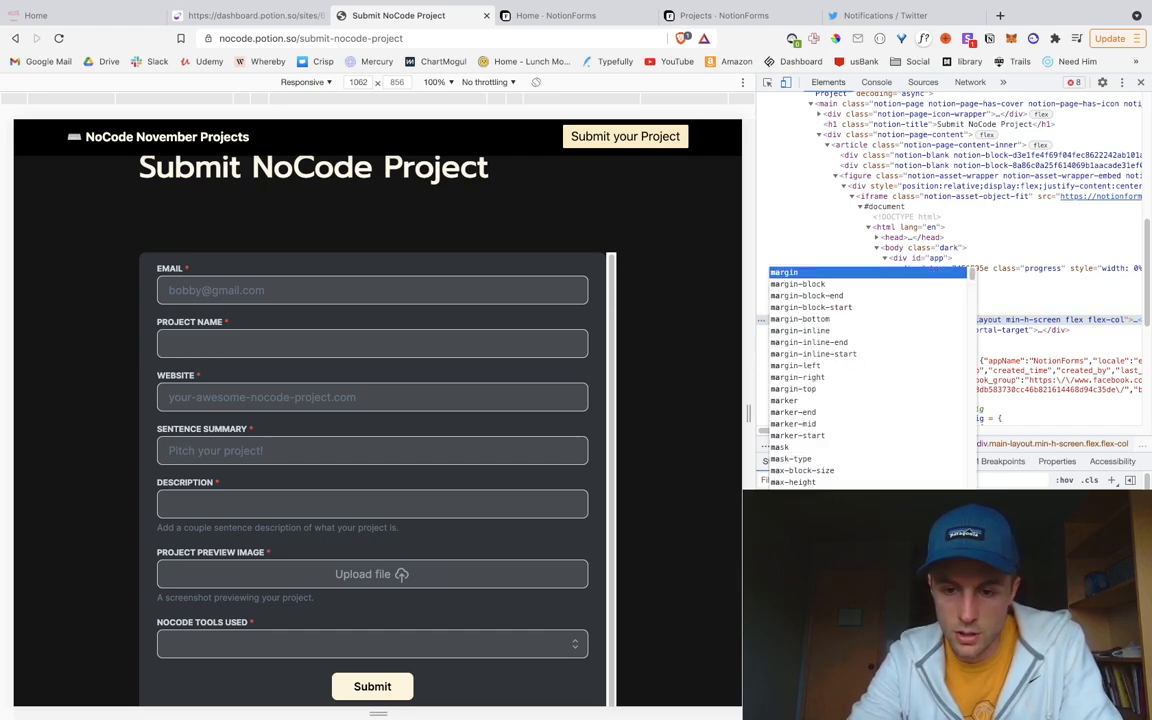
type("10px;")
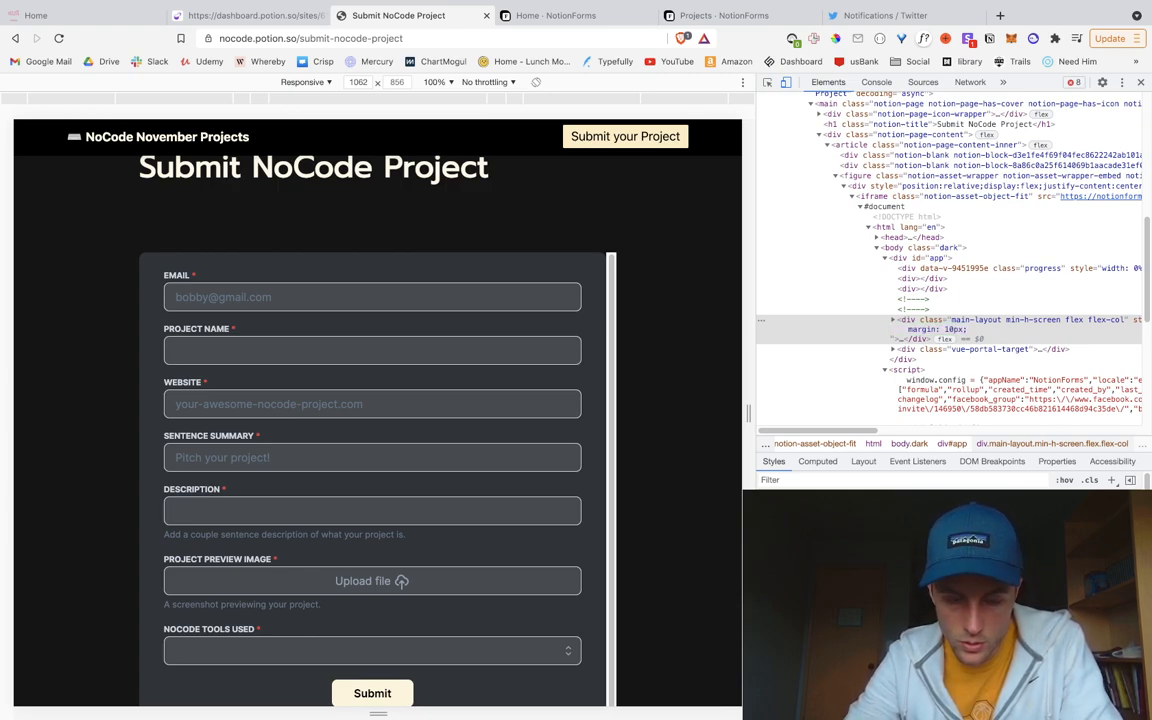
key("BackSpace")
type("5")
key("BackSpace")
type("8")
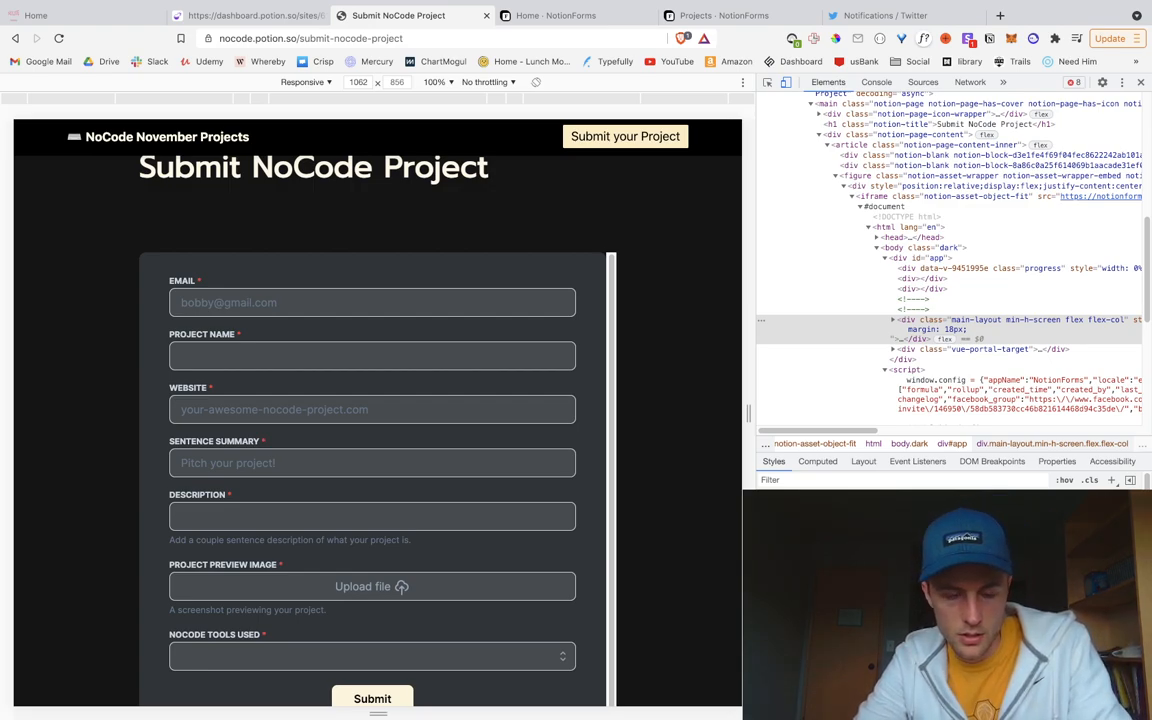
key("BackSpace")
type("5")
Step: Check the result on the page and return to the NotionForms Projects form
scroll(585, 451, "down", 1)
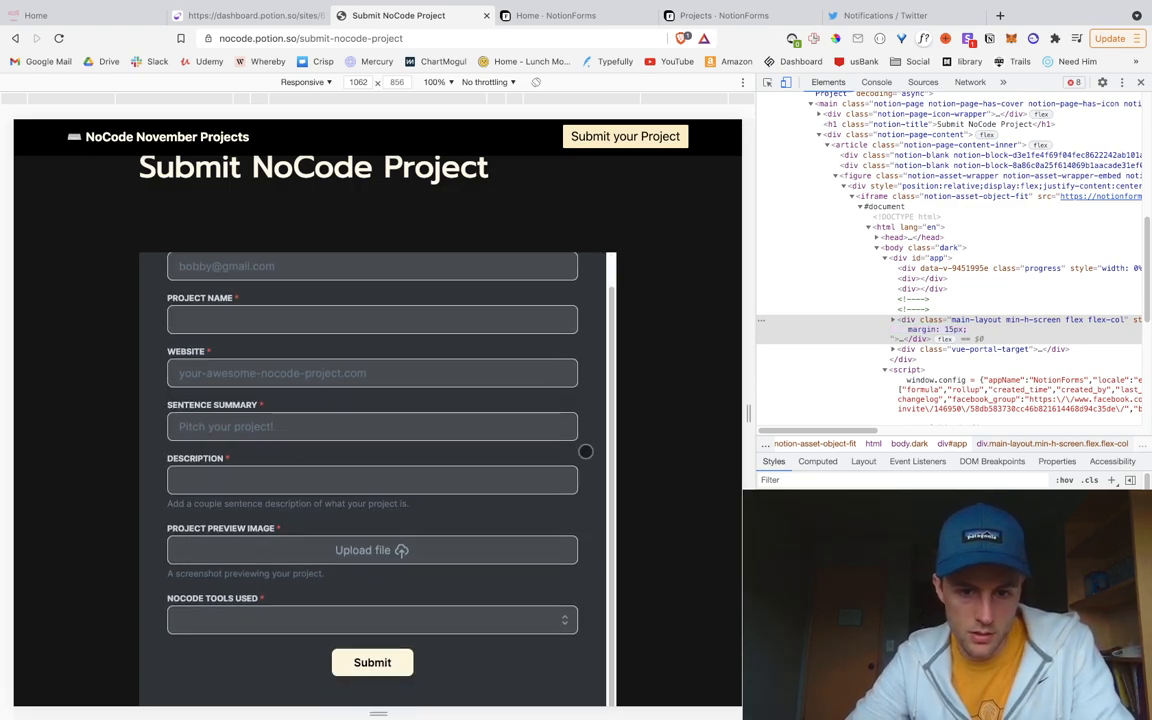
scroll(585, 451, "down", 5)
scroll(585, 451, "up", 4)
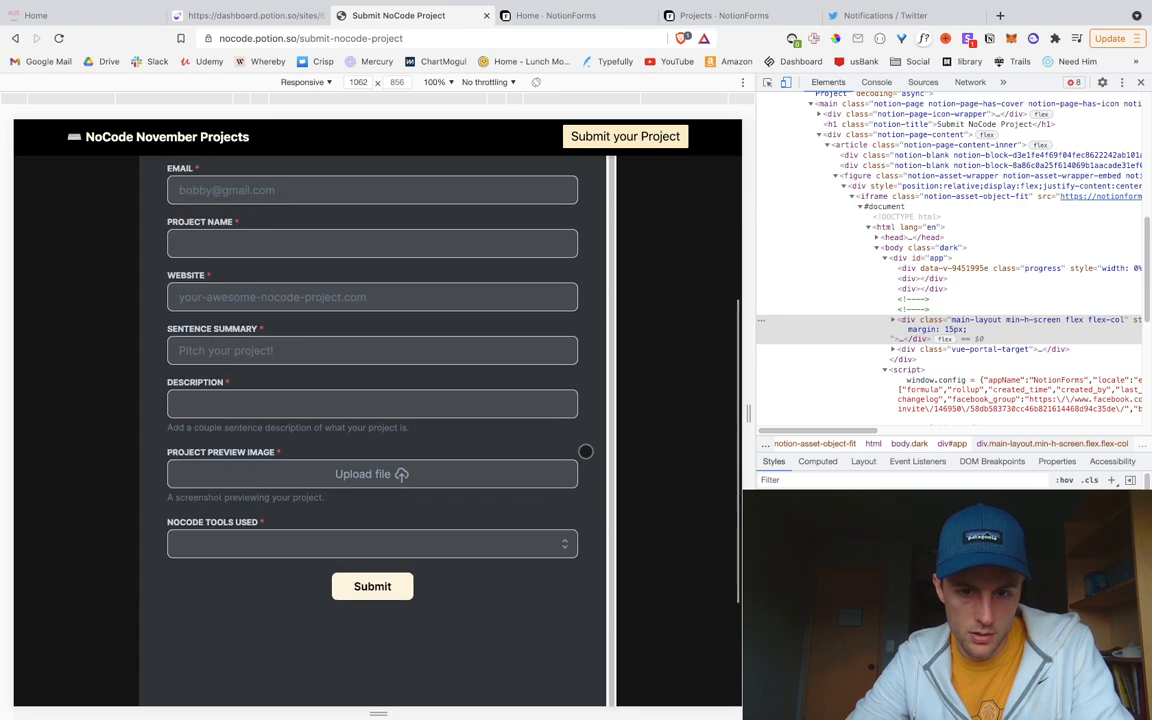
scroll(585, 451, "up", 3)
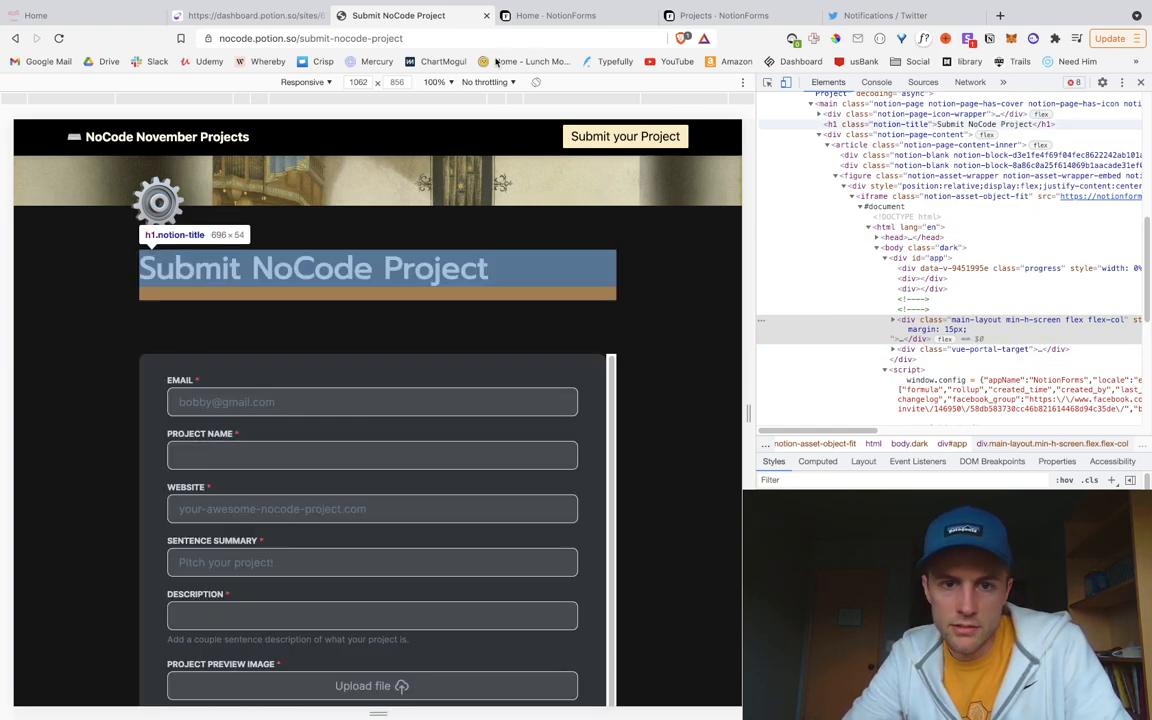
key("ctrl+Tab")
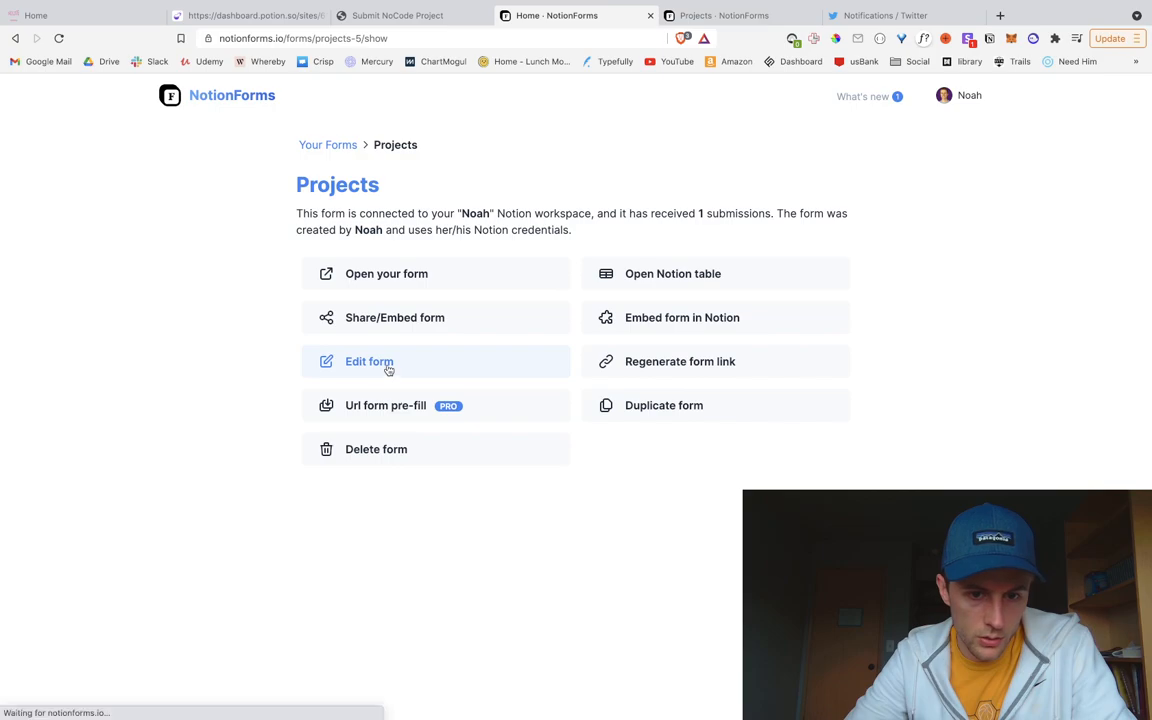
Step: In the Projects form's Custom Code, add a new '.main-layout {' rule after the #app rule
left_click(386, 367)
scroll(197, 560, "down", 10)
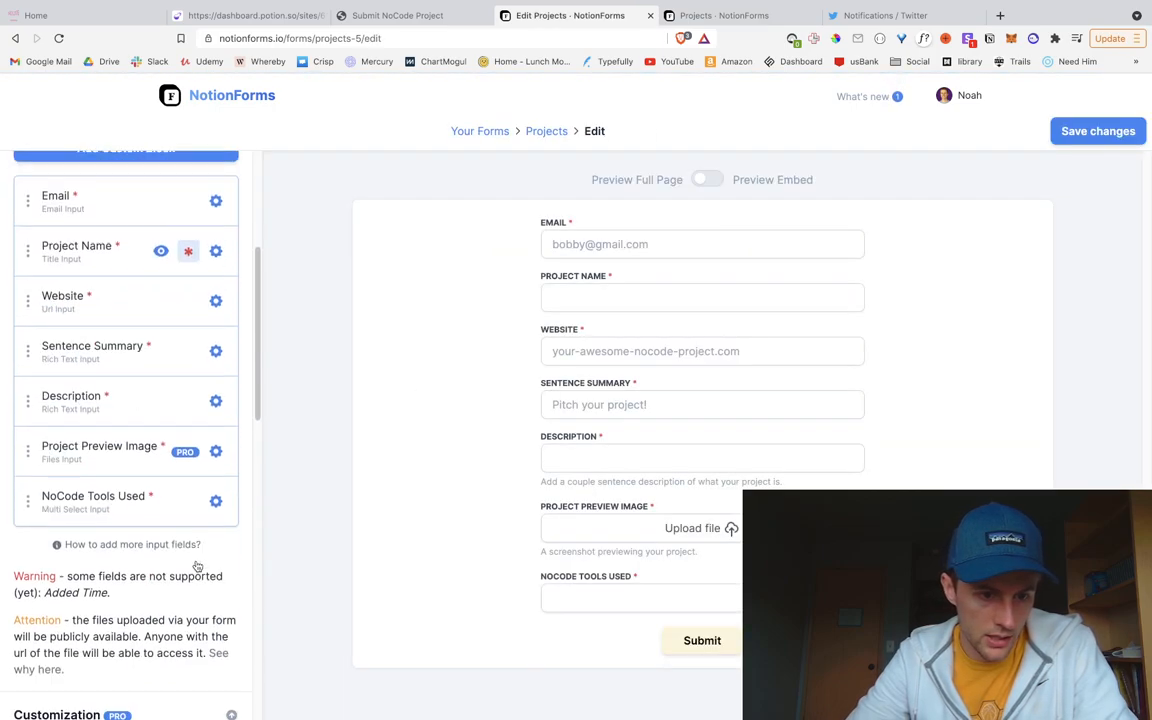
scroll(197, 566, "down", 5)
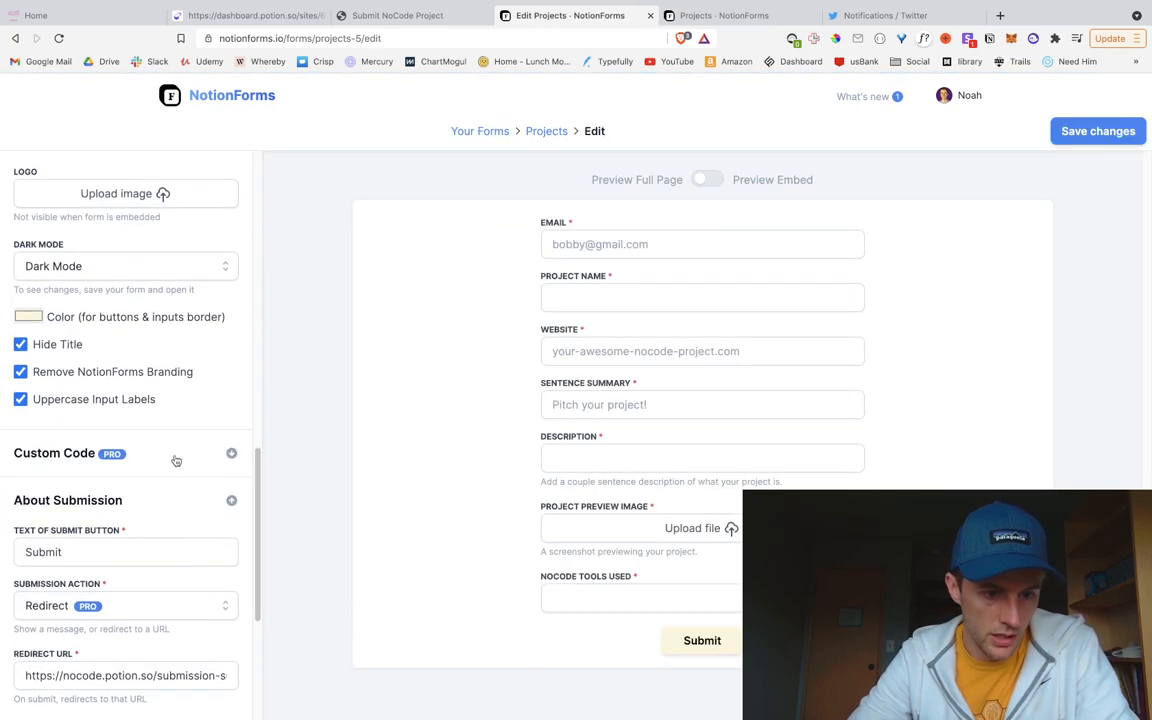
left_click(76, 622)
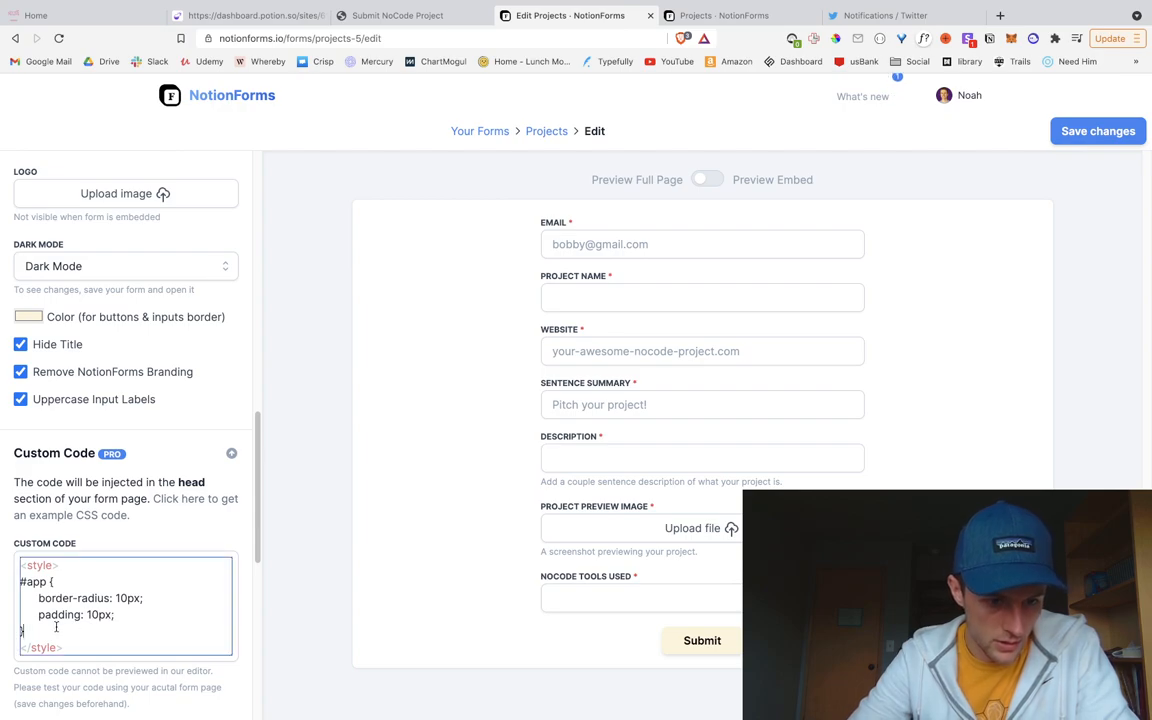
key("Return")
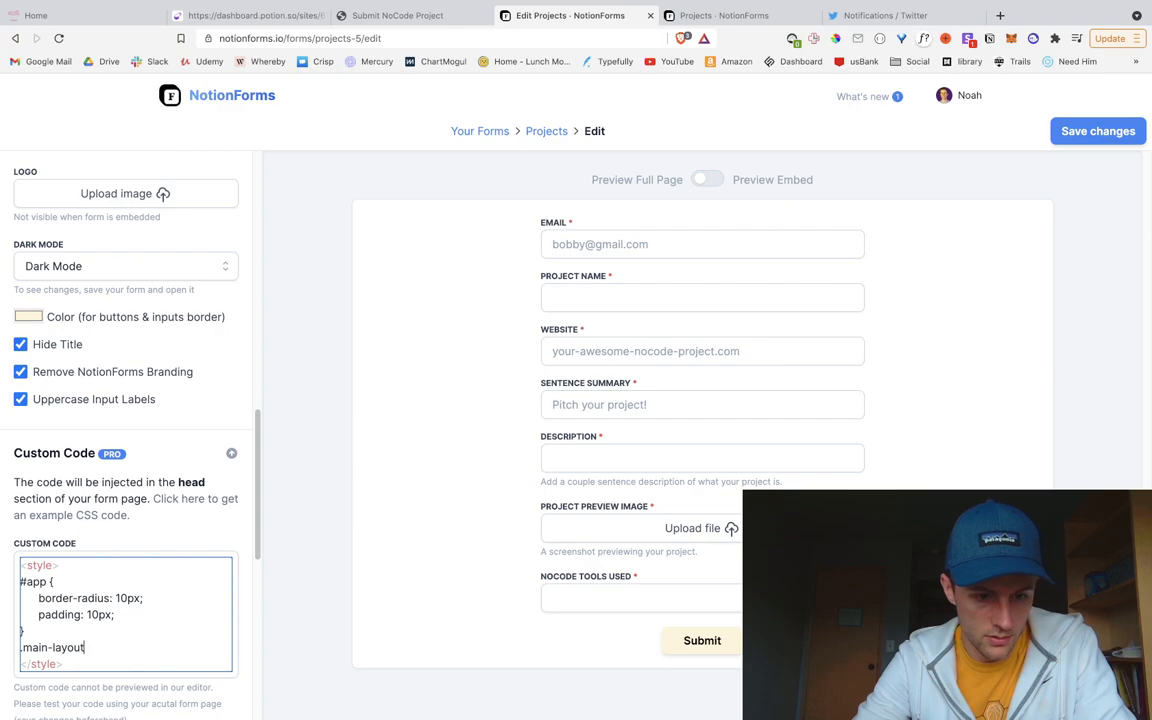
type(".main-layout {")
key("Return")
key("Return")
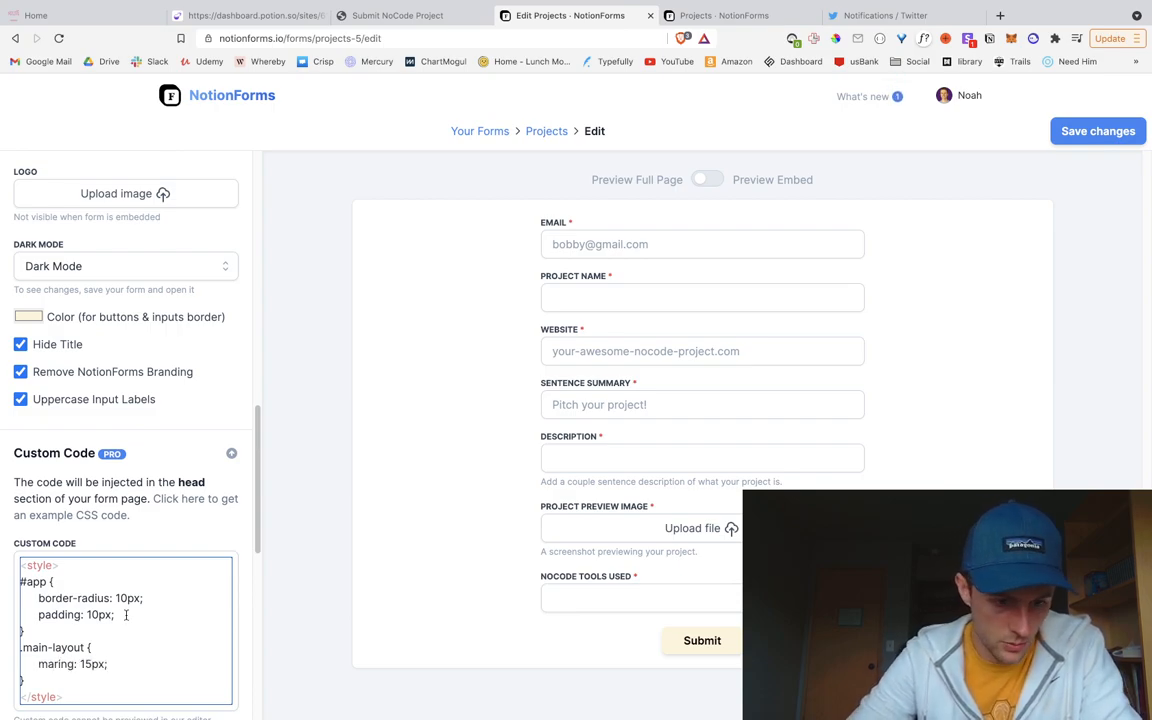
Step: Delete the 'padding: 10px;' declaration and save the form's custom CSS
left_click_drag(155, 606, 155, 602)
key("ctrl+Left")
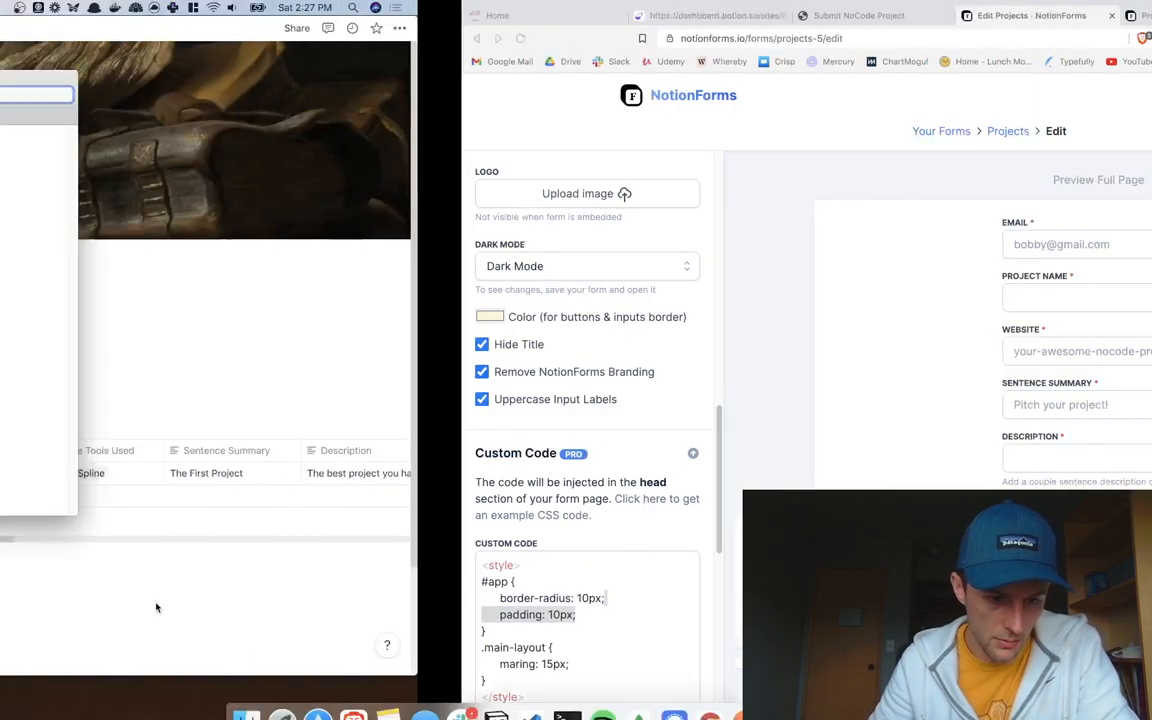
key("ctrl+Right")
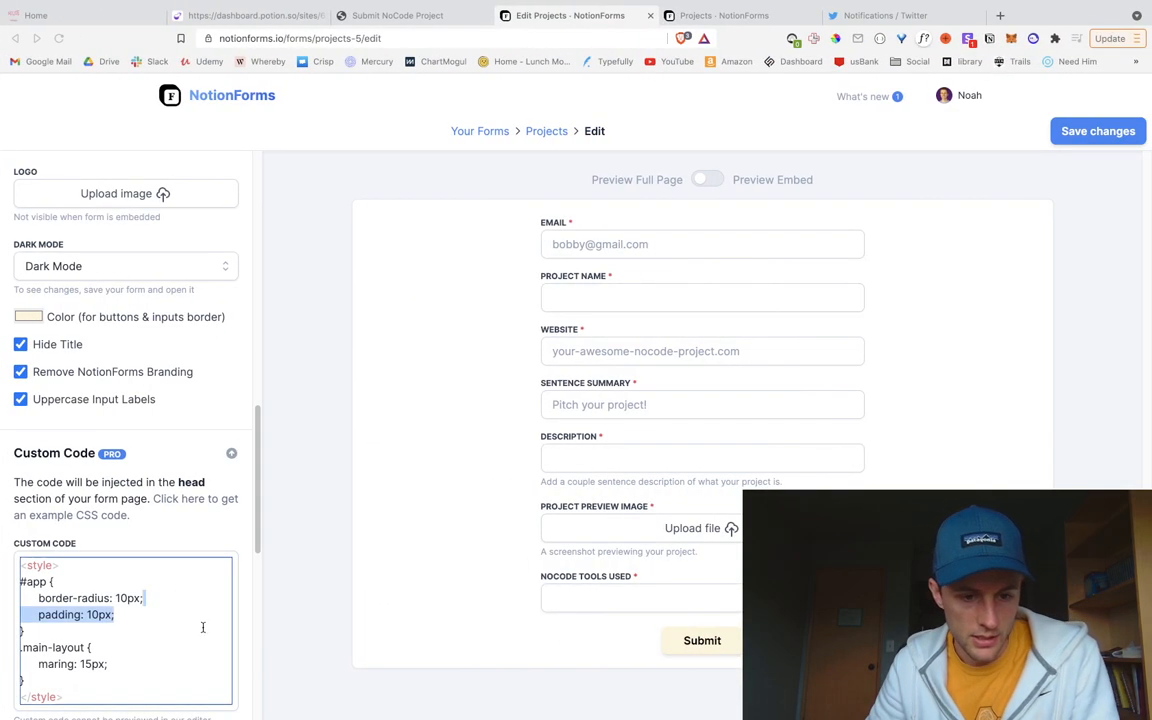
key("BackSpace")
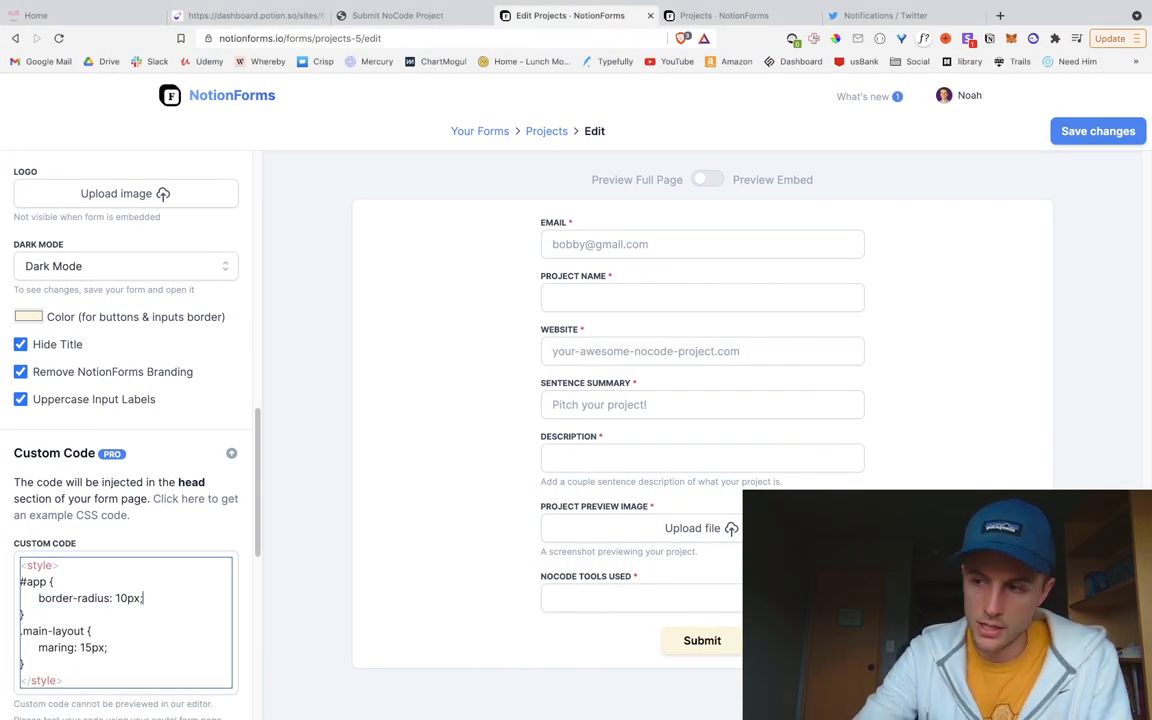
scroll(160, 604, "down", 1)
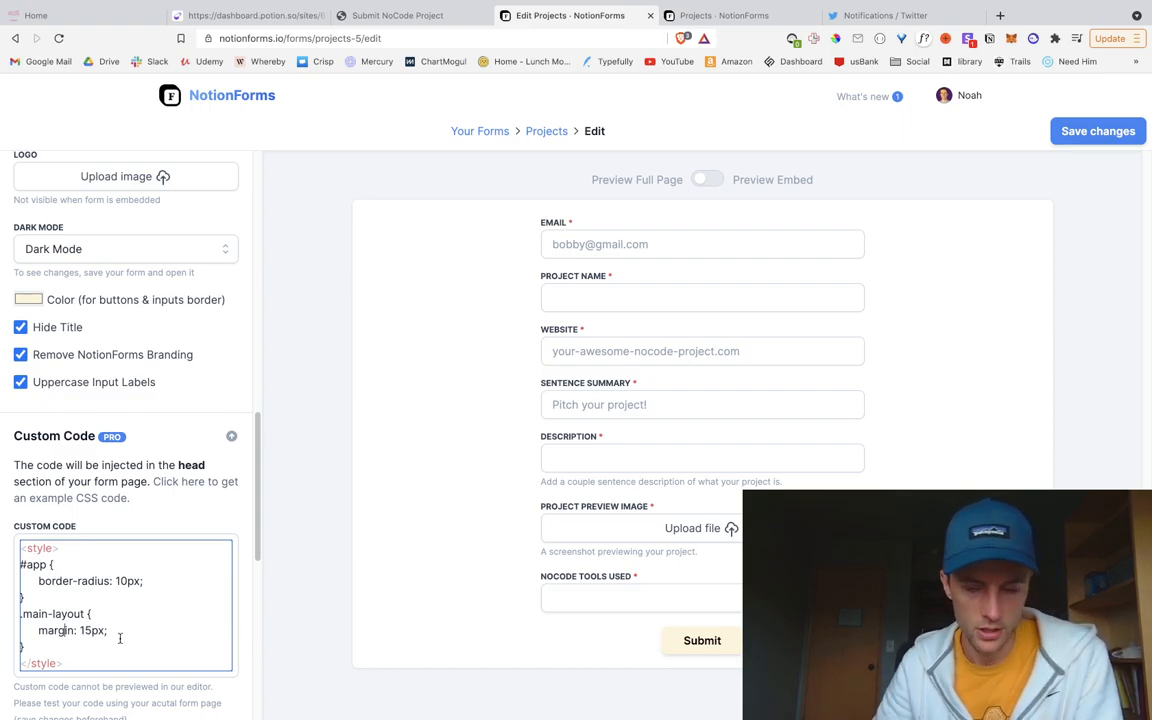
left_click(1092, 131)
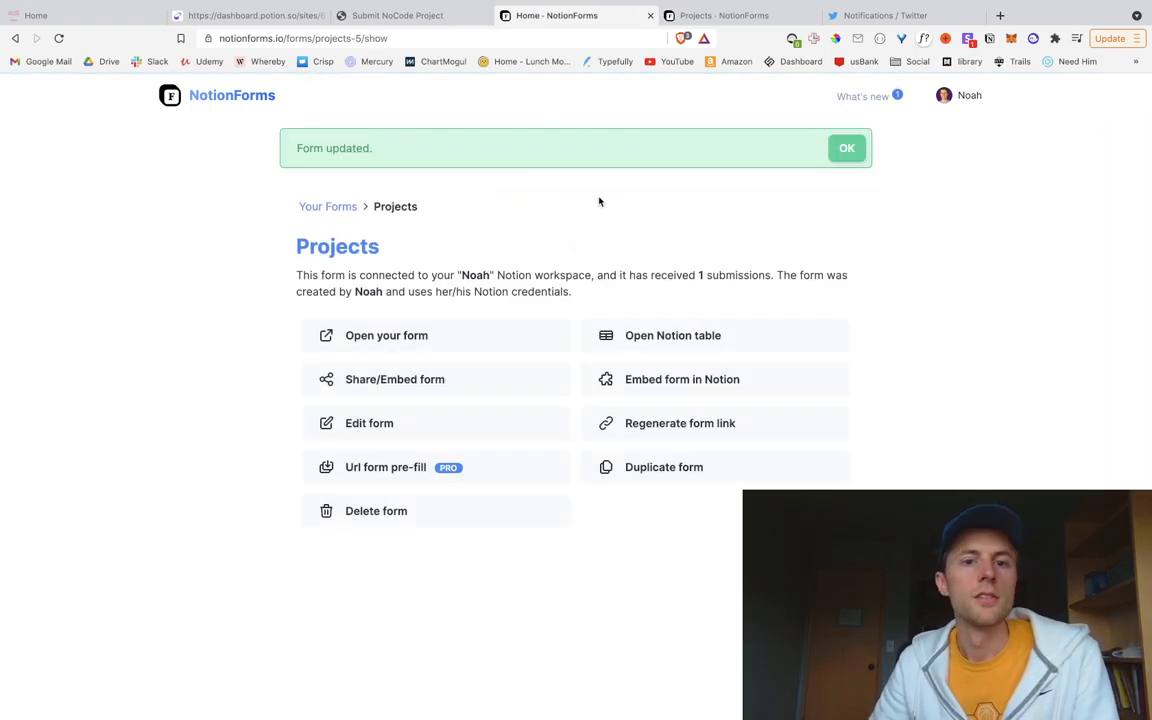
Step: Reload the Submit NoCode Project page and scroll over the updated dark form
left_click(397, 15)
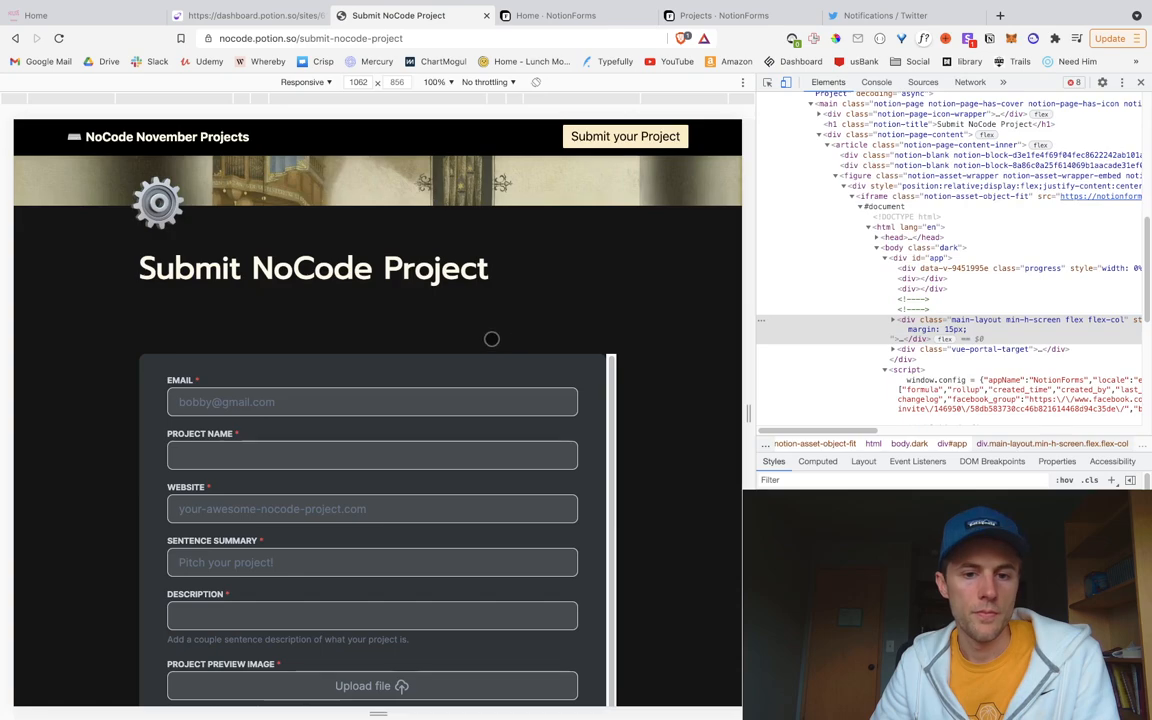
left_click(59, 38)
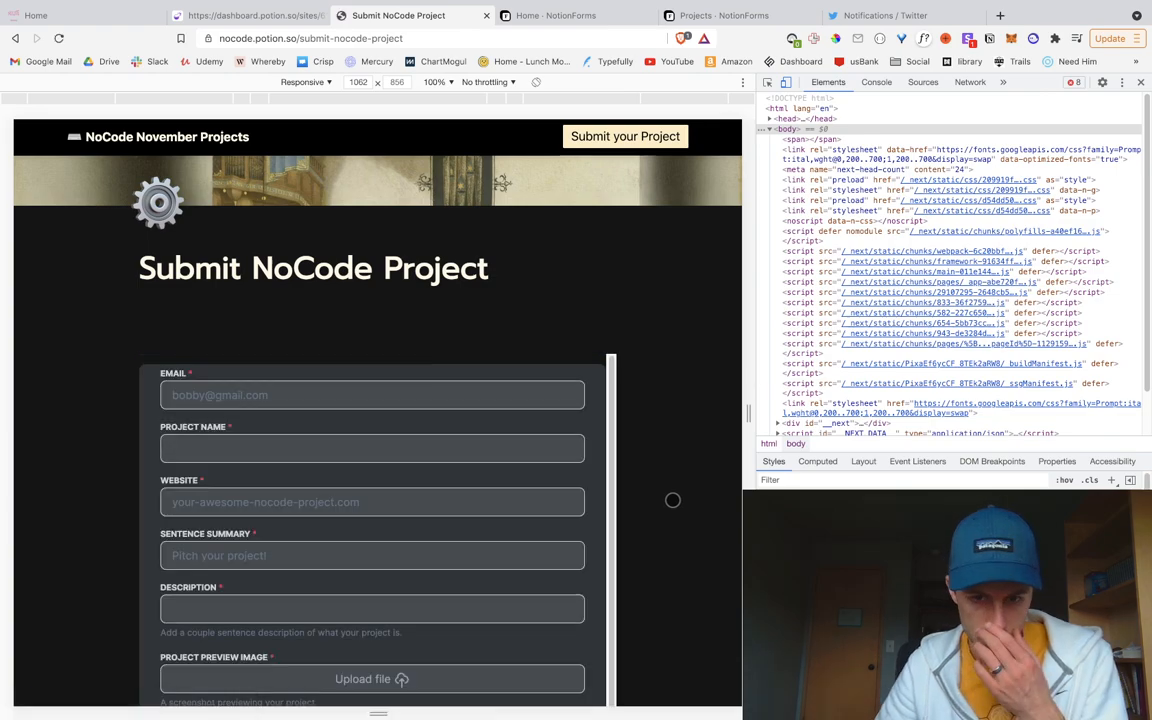
scroll(586, 481, "down", 5)
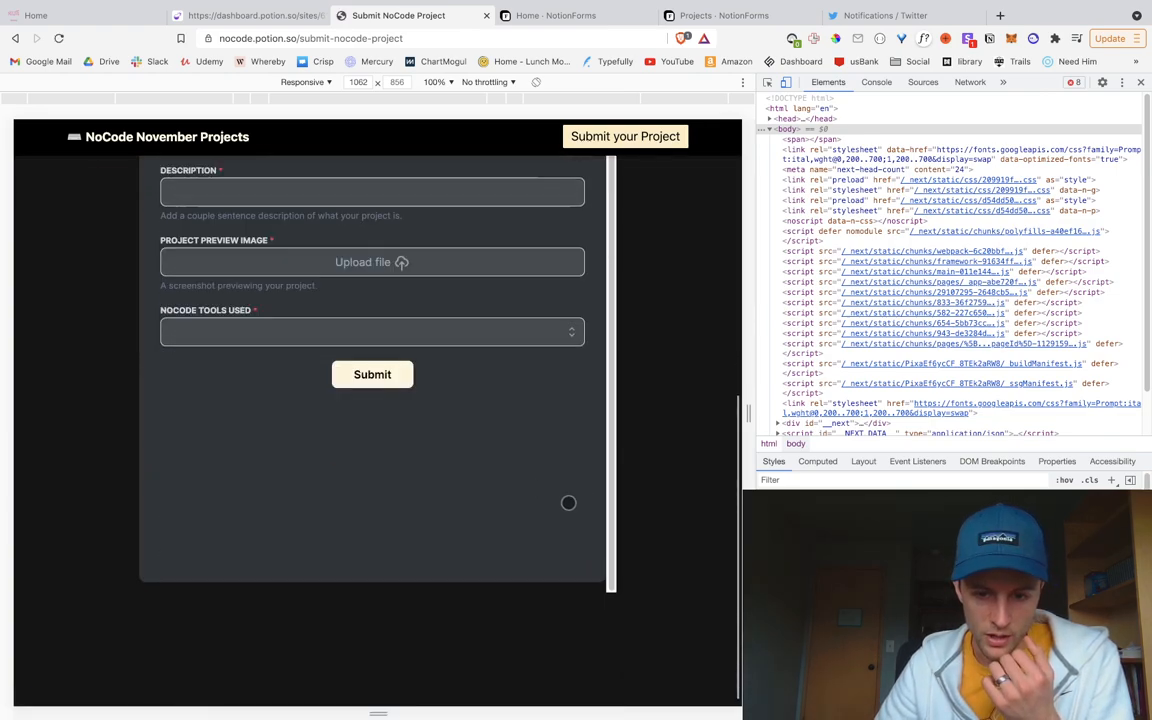
scroll(536, 501, "up", 1)
scroll(536, 501, "down", 1)
scroll(536, 500, "up", 1)
scroll(520, 441, "up", 5)
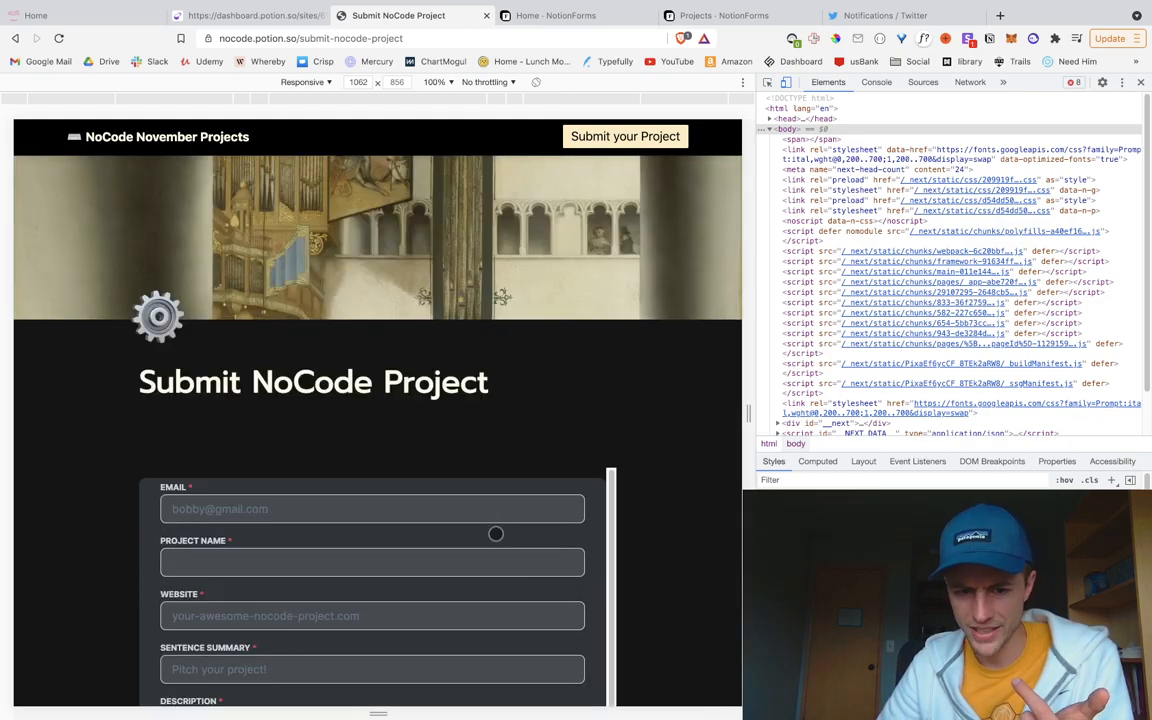
scroll(484, 546, "down", 1)
scroll(484, 546, "up", 1)
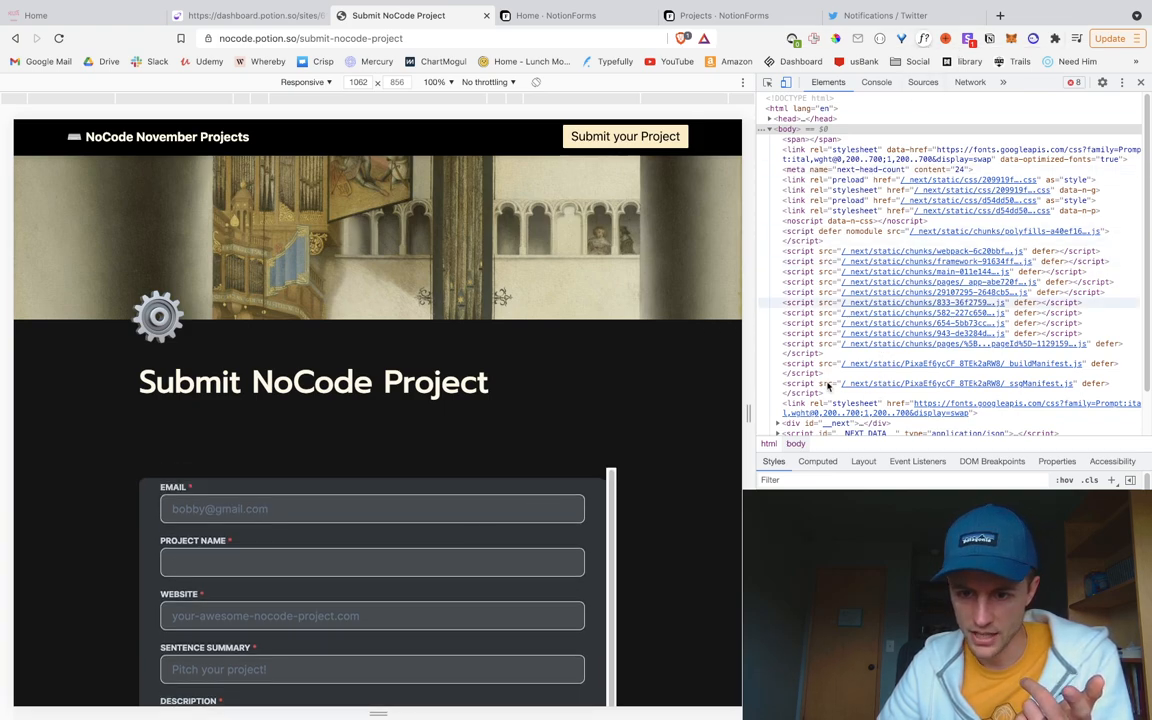
Step: Inspect the page and expand the scroller, main and content elements down to the embed's figure
right_click(645, 495)
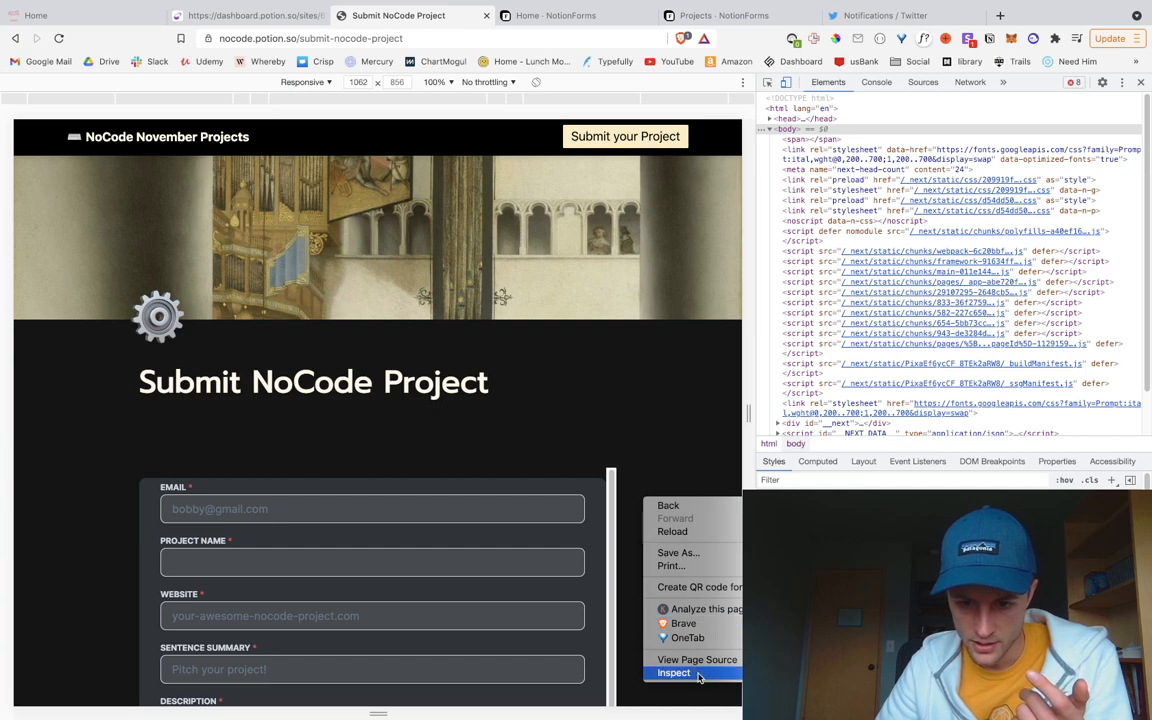
left_click(692, 674)
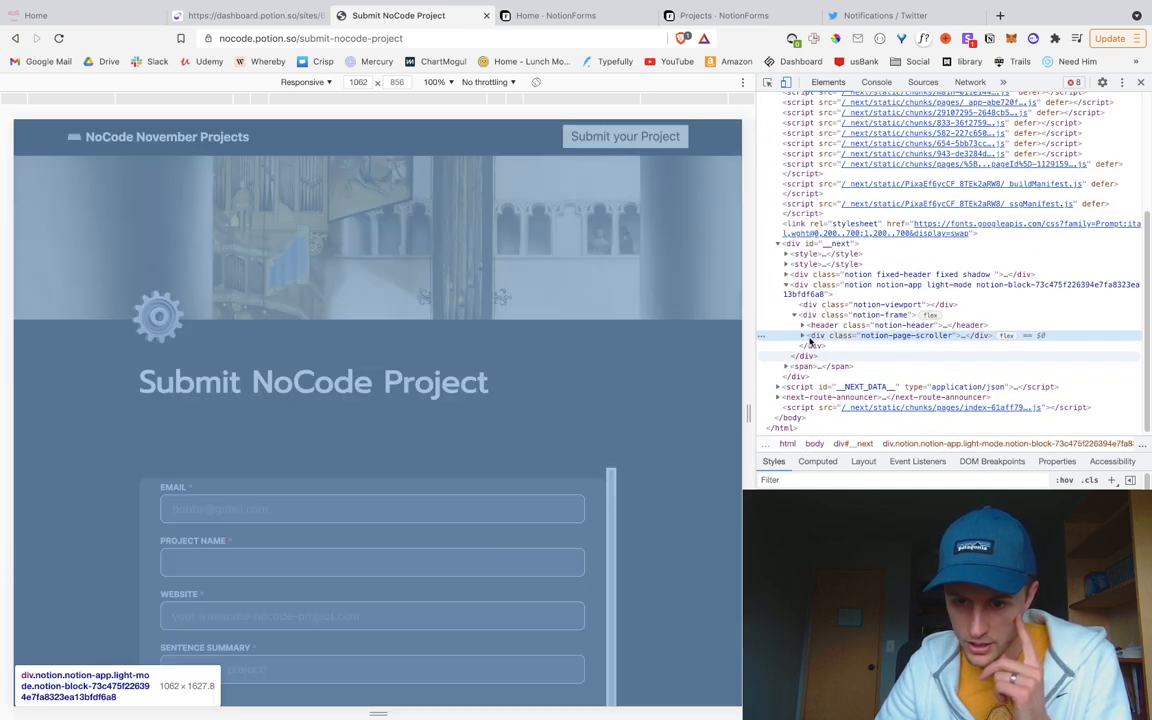
left_click(803, 335)
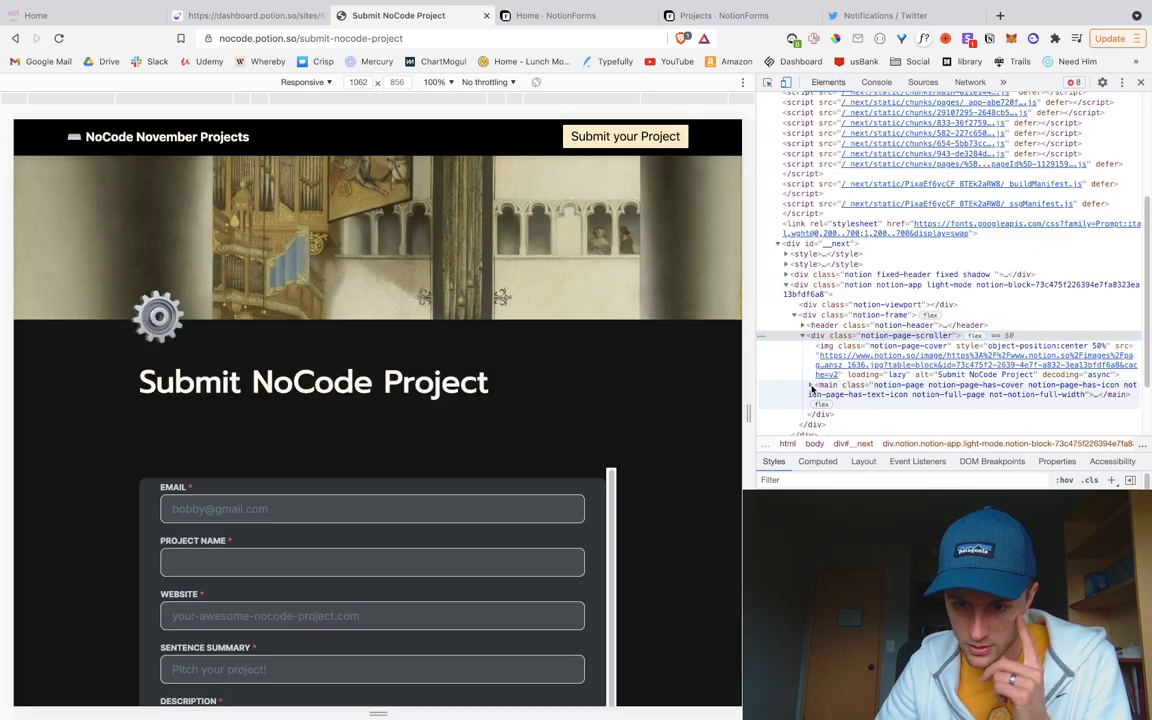
left_click(811, 385)
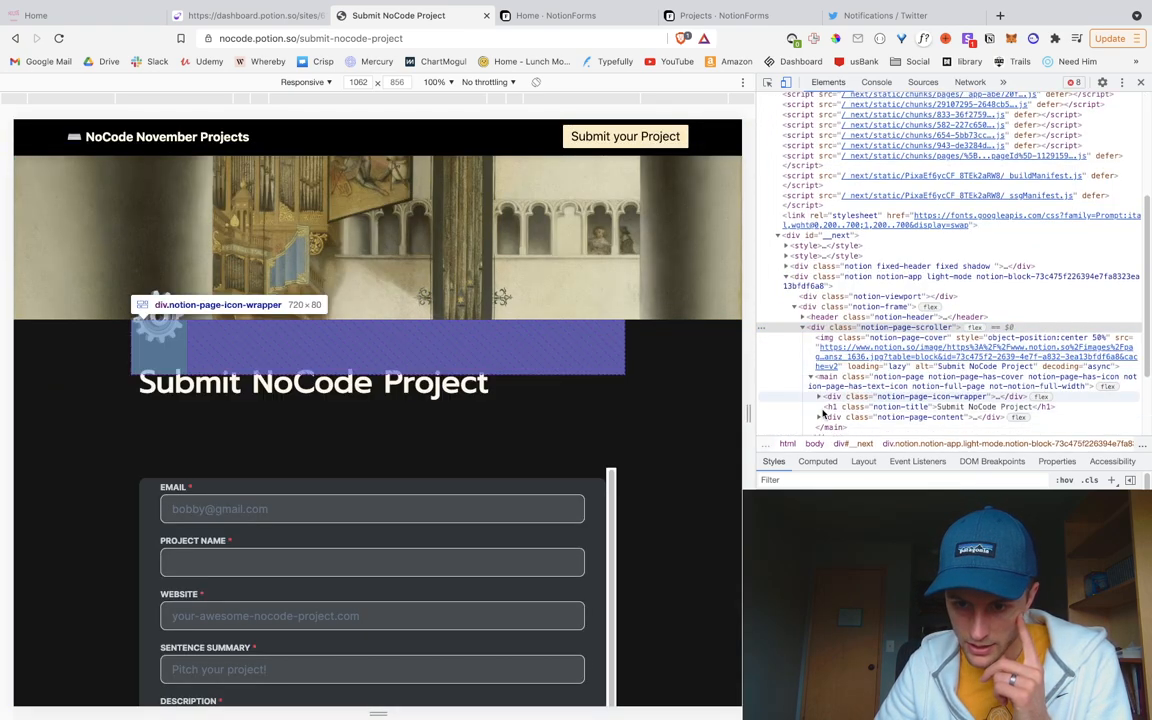
left_click(819, 409)
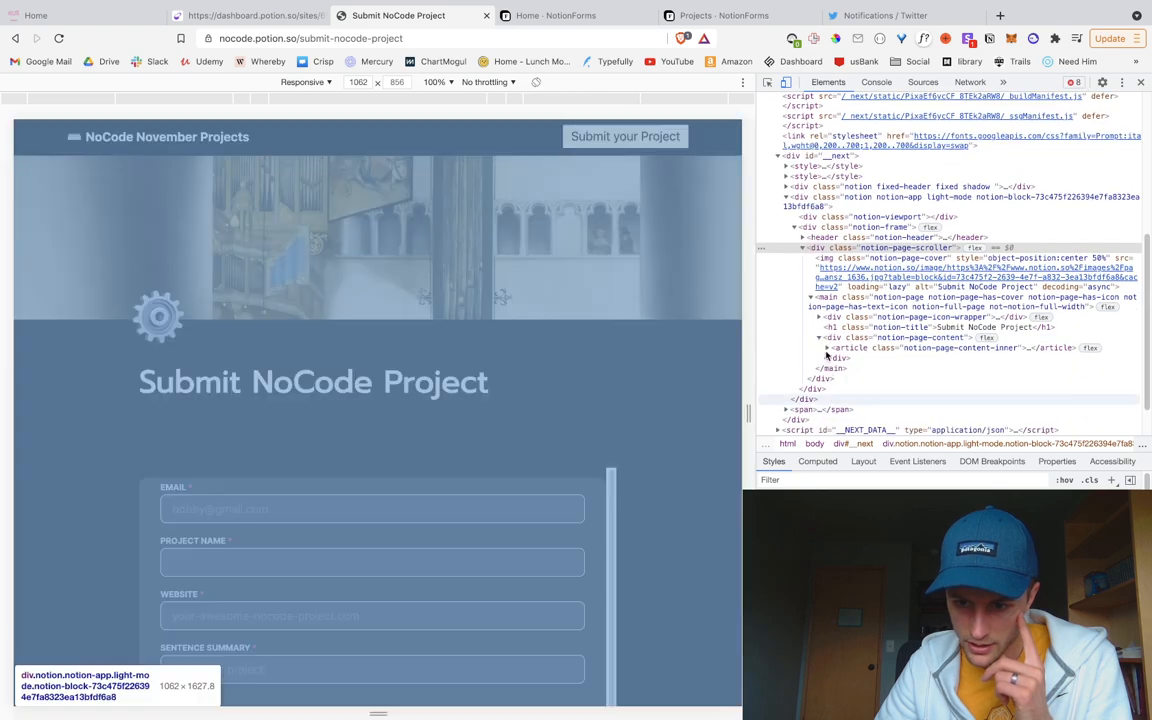
scroll(833, 355, "down", 1)
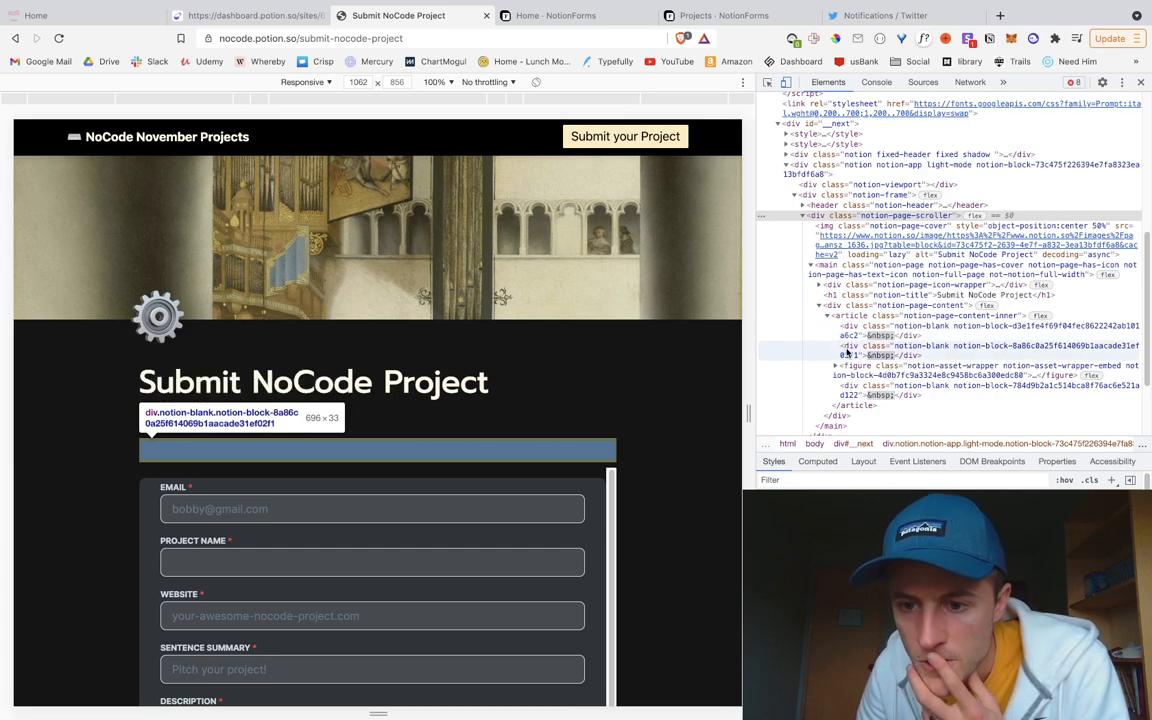
left_click(835, 367)
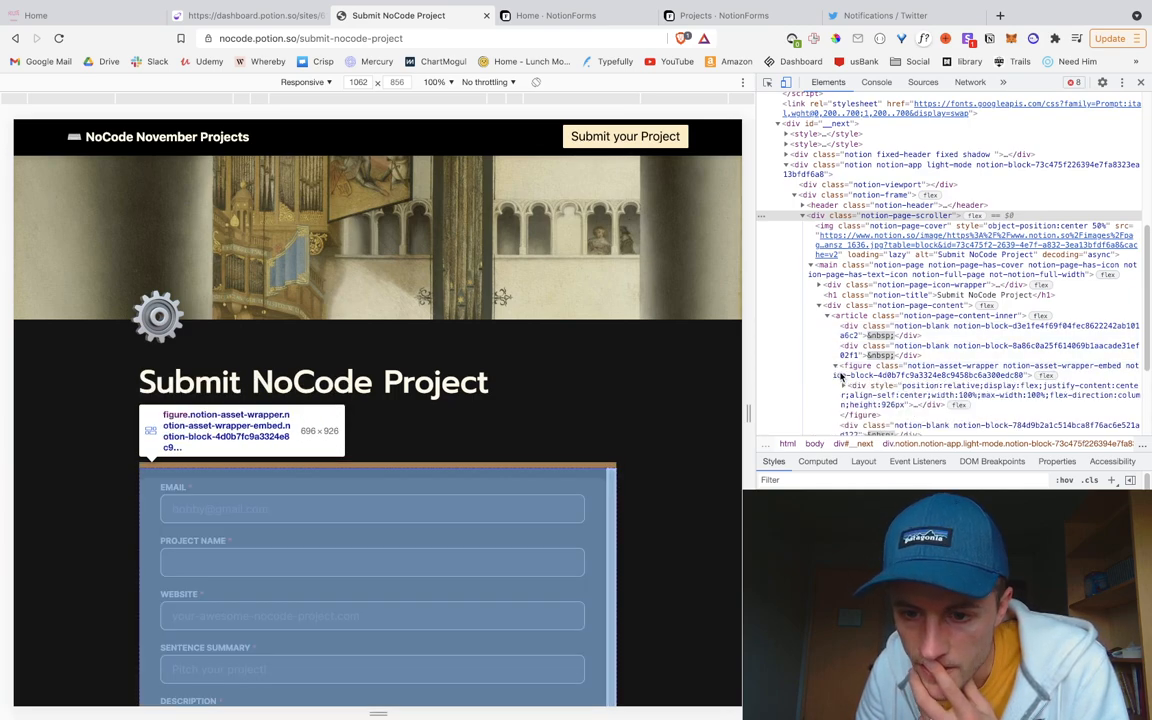
Step: Expand the iframe's document, html, body and #app to select the main-layout div
scroll(843, 392, "down", 1)
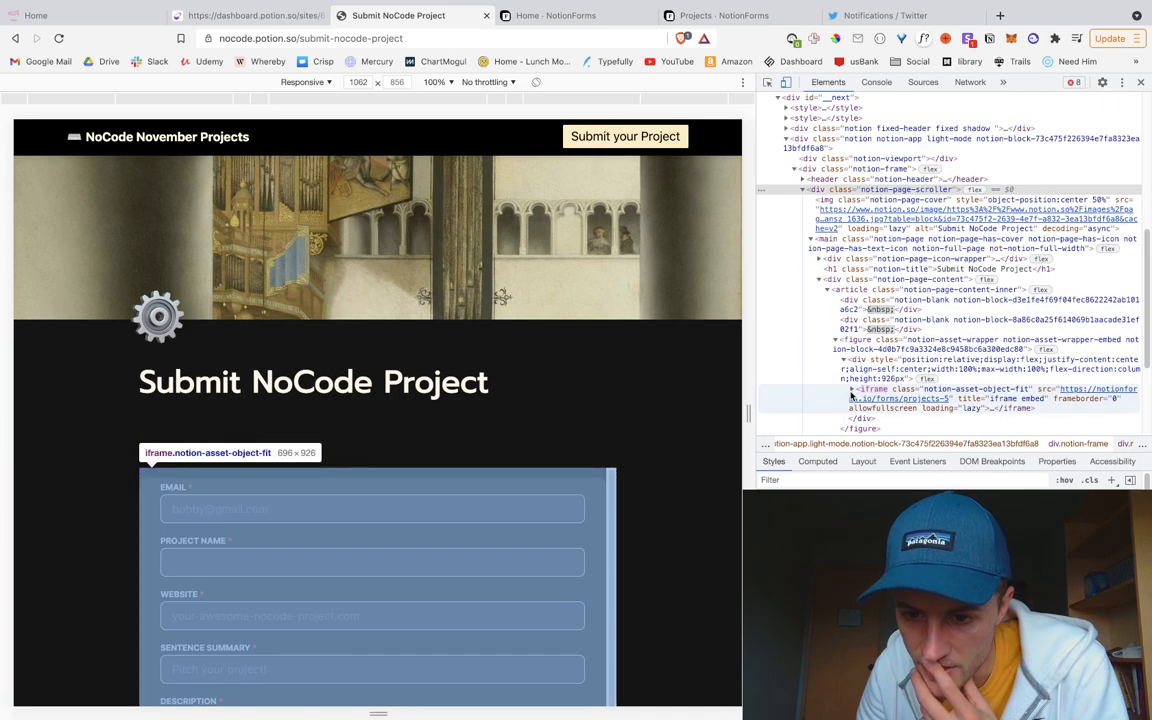
left_click(852, 392)
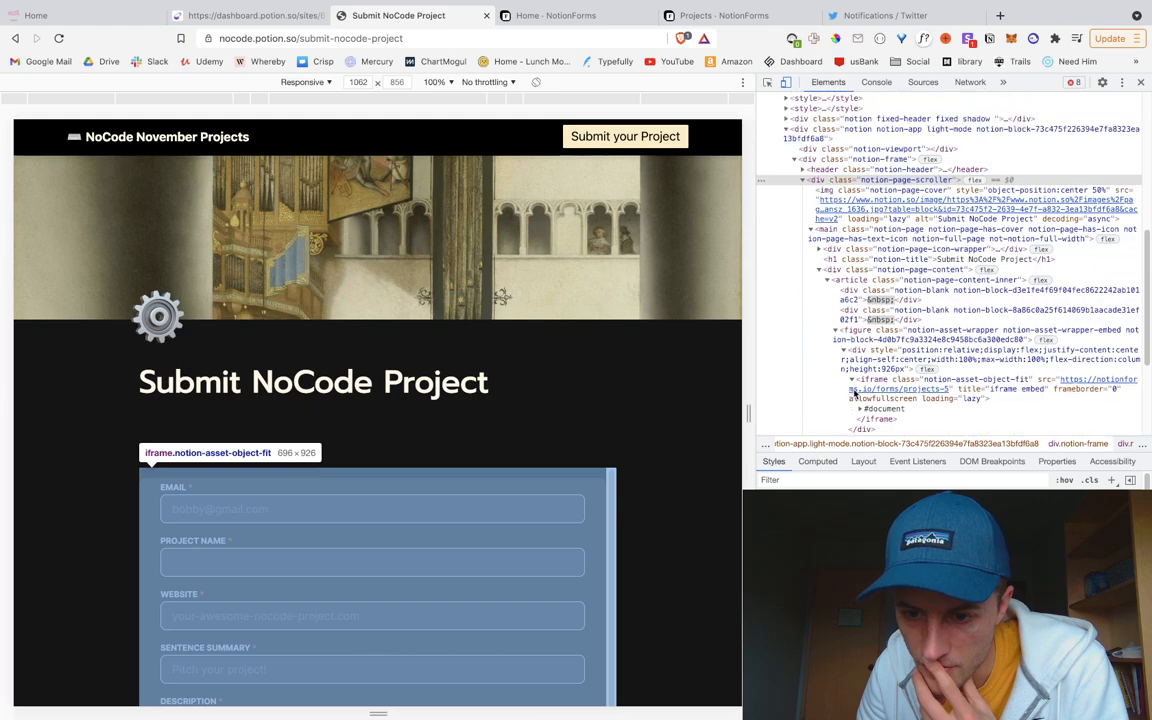
left_click(860, 408)
scroll(860, 408, "down", 2)
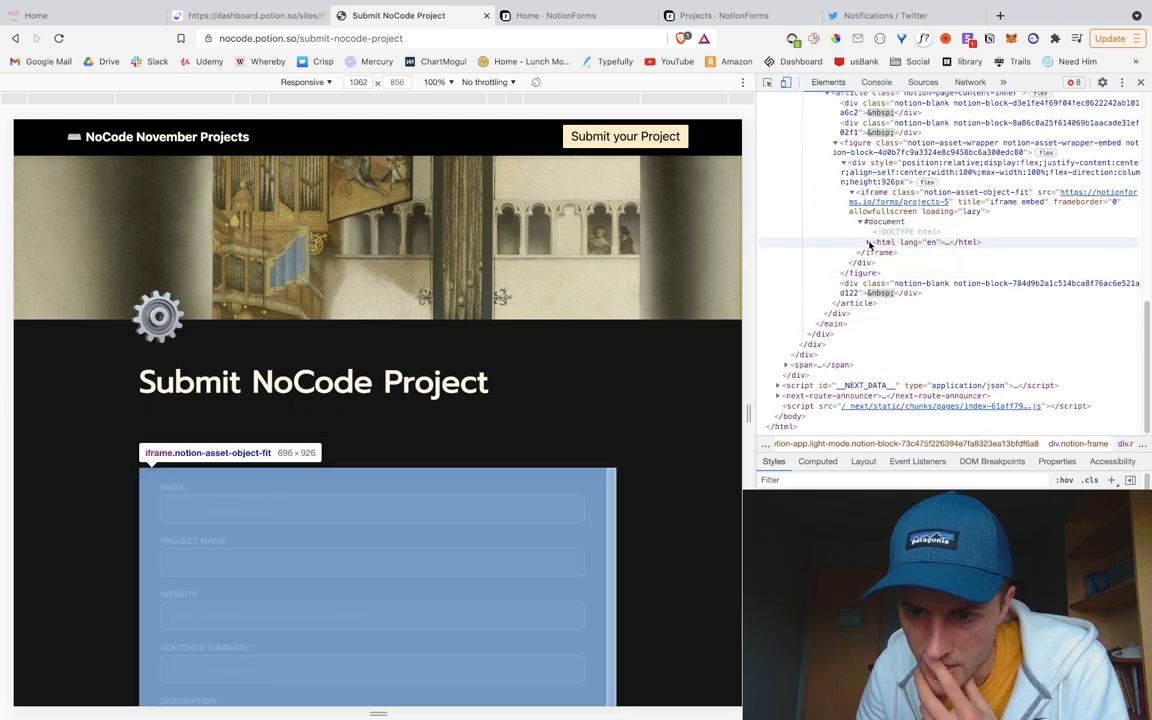
left_click(868, 243)
left_click(876, 264)
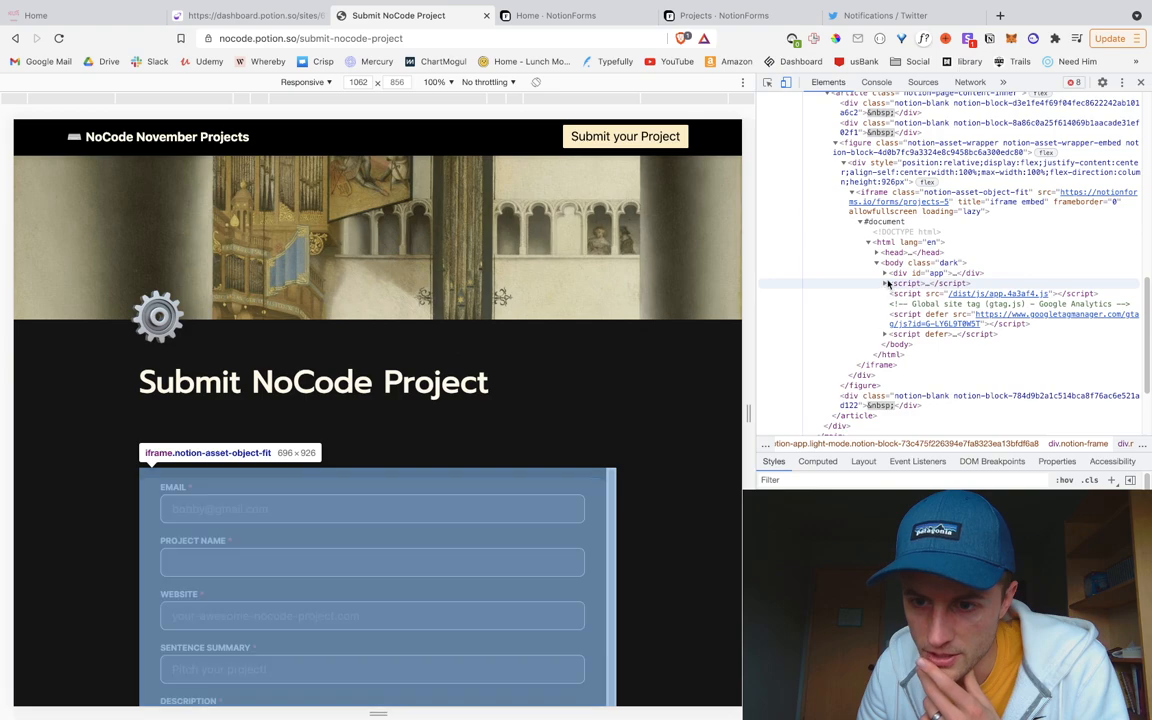
left_click(884, 274)
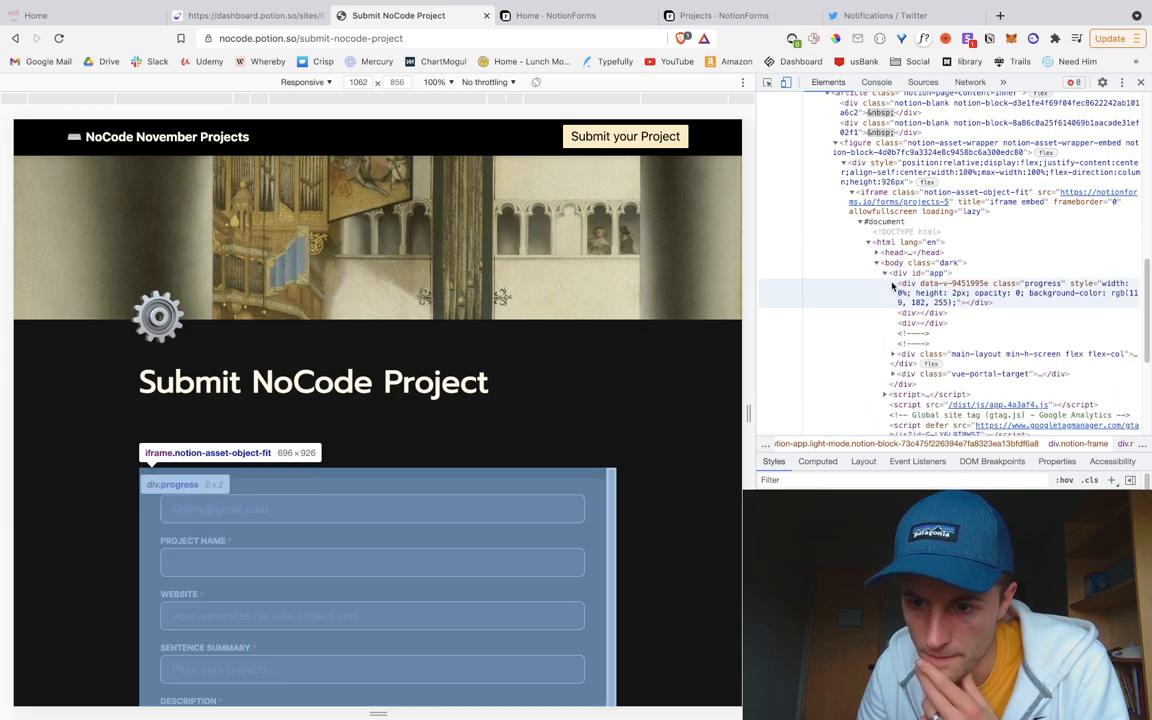
left_click(930, 356)
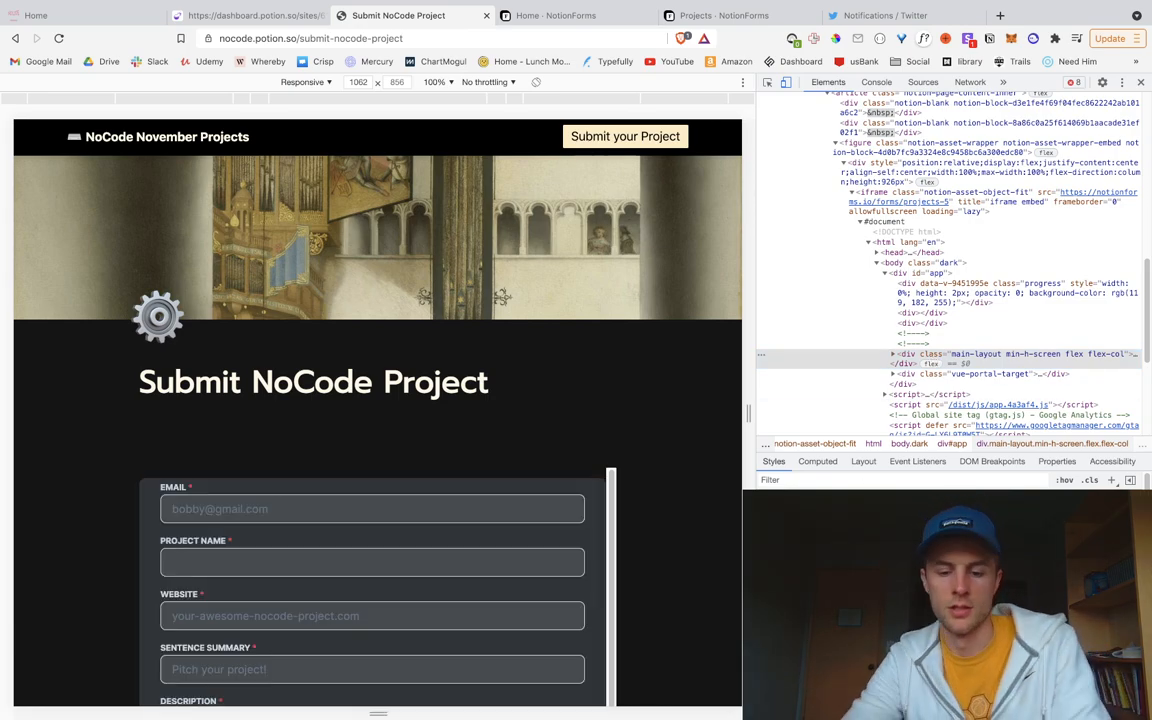
Step: Add an inline padding style to main-layout instead of margin, entering 10px
type("margin")
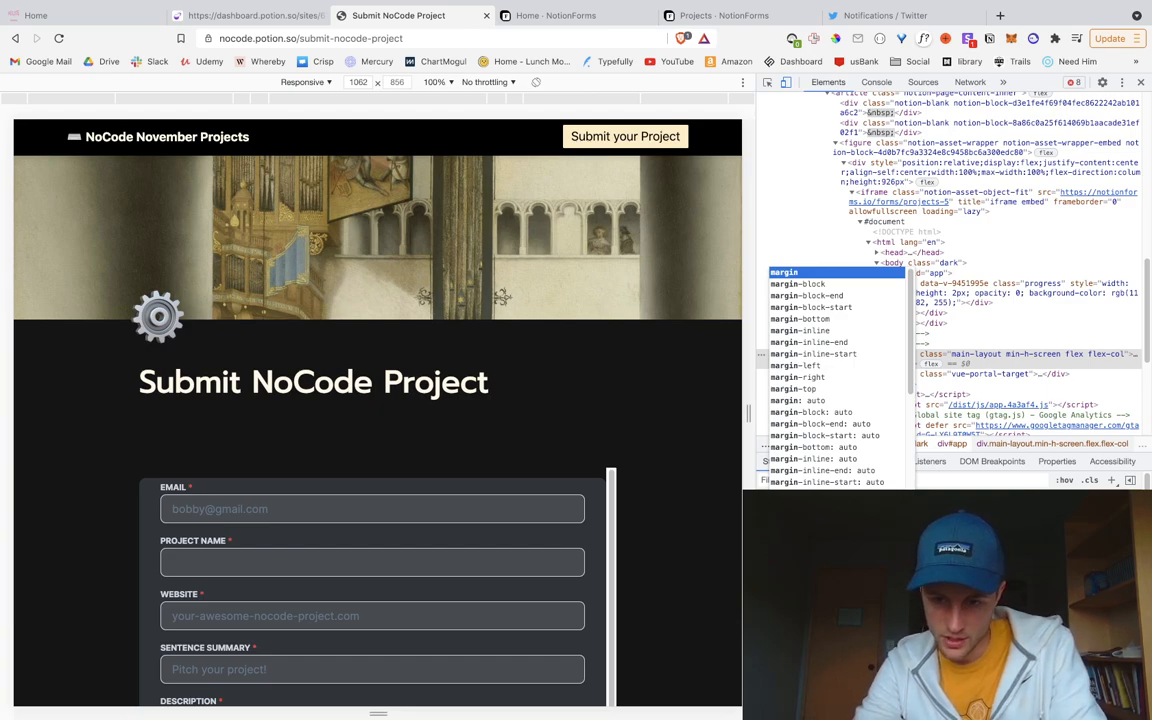
key("BackSpace")
key("BackSpace")
key("BackSpace")
key("BackSpace")
key("BackSpace")
key("BackSpace")
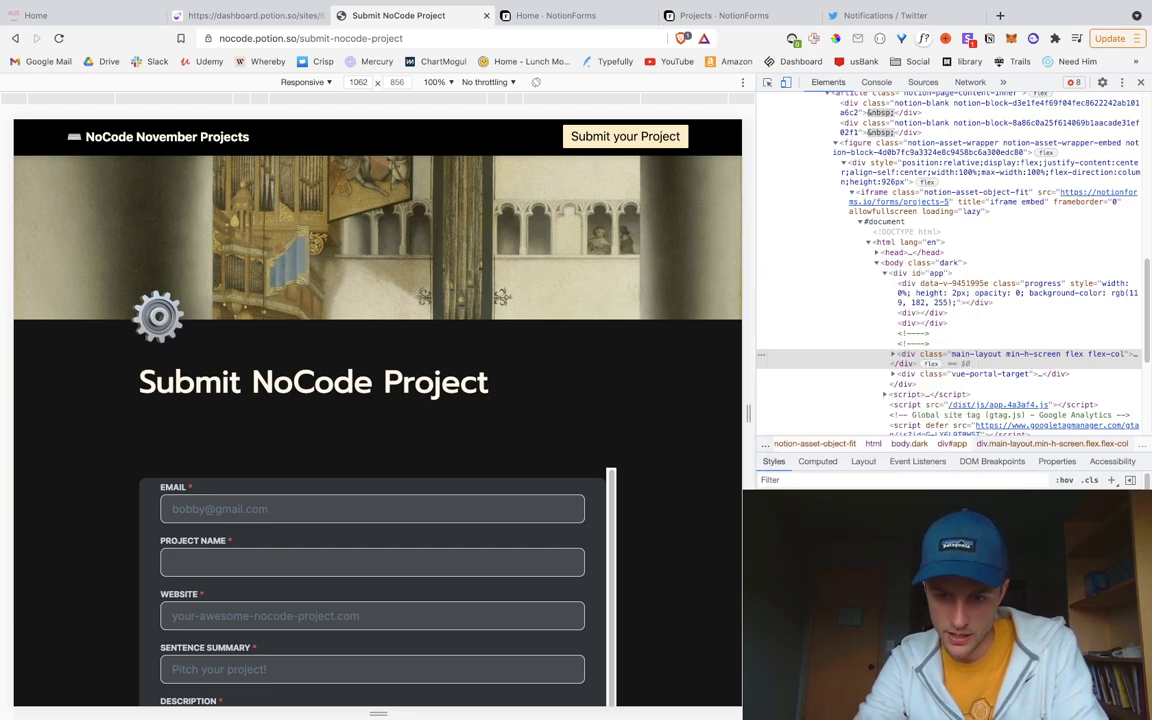
type("padding")
key("Tab")
type("10px")
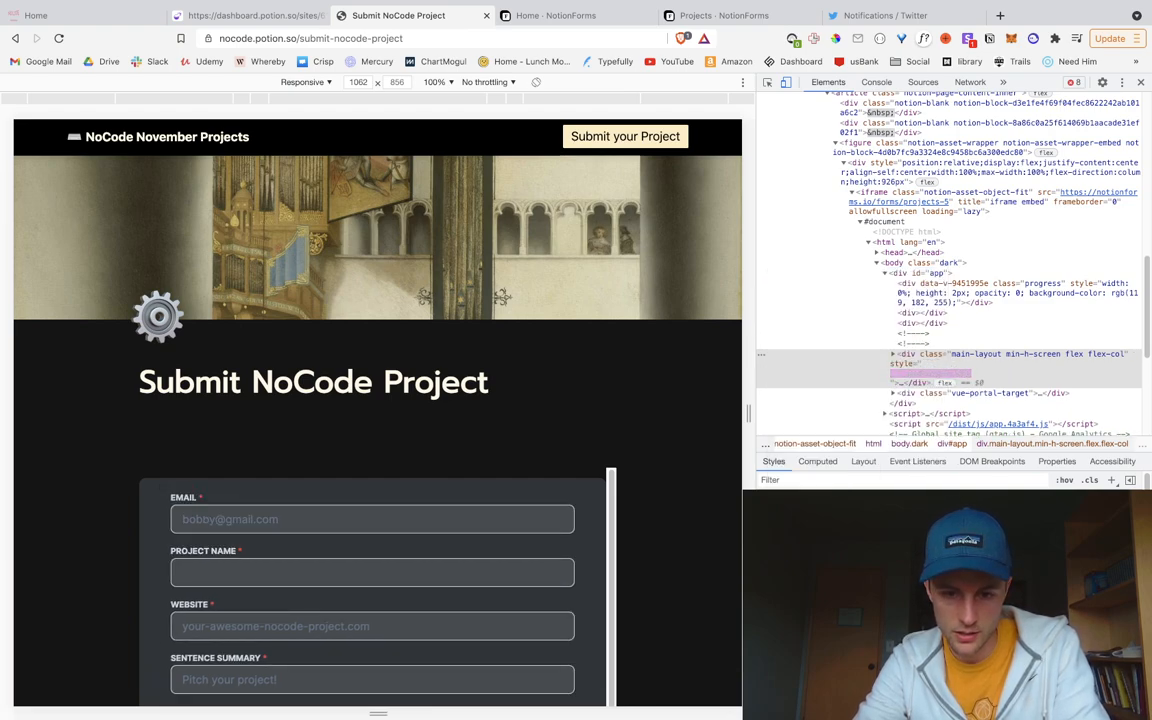
scroll(512, 535, "down", 1)
scroll(512, 535, "up", 1)
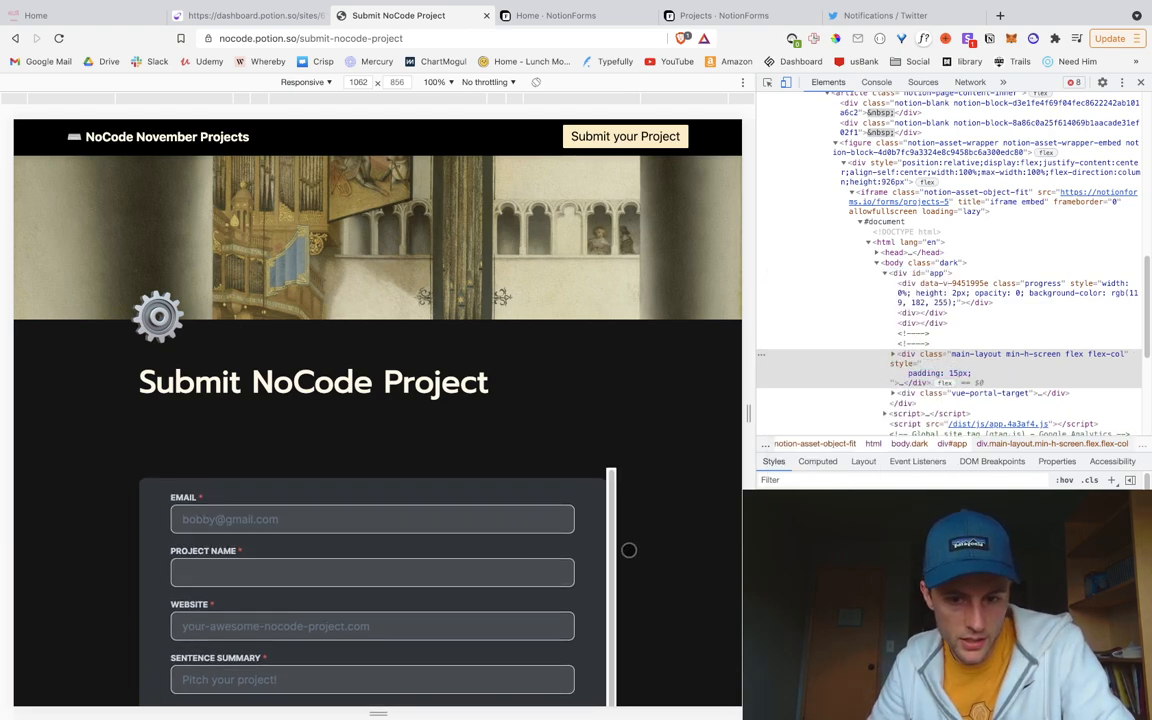
scroll(640, 550, "down", 4)
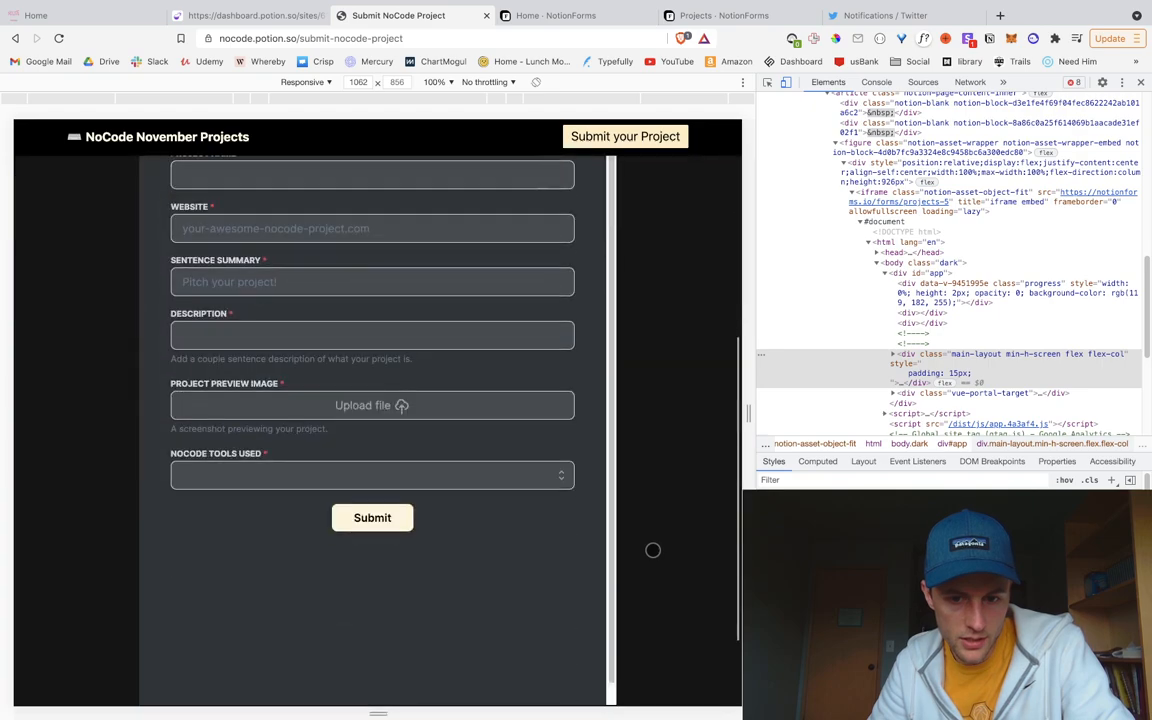
left_click(606, 20)
Step: In the Projects form's Custom Code, change 'margin' to 'padding' so the rule reads padding: 15px
left_click(374, 367)
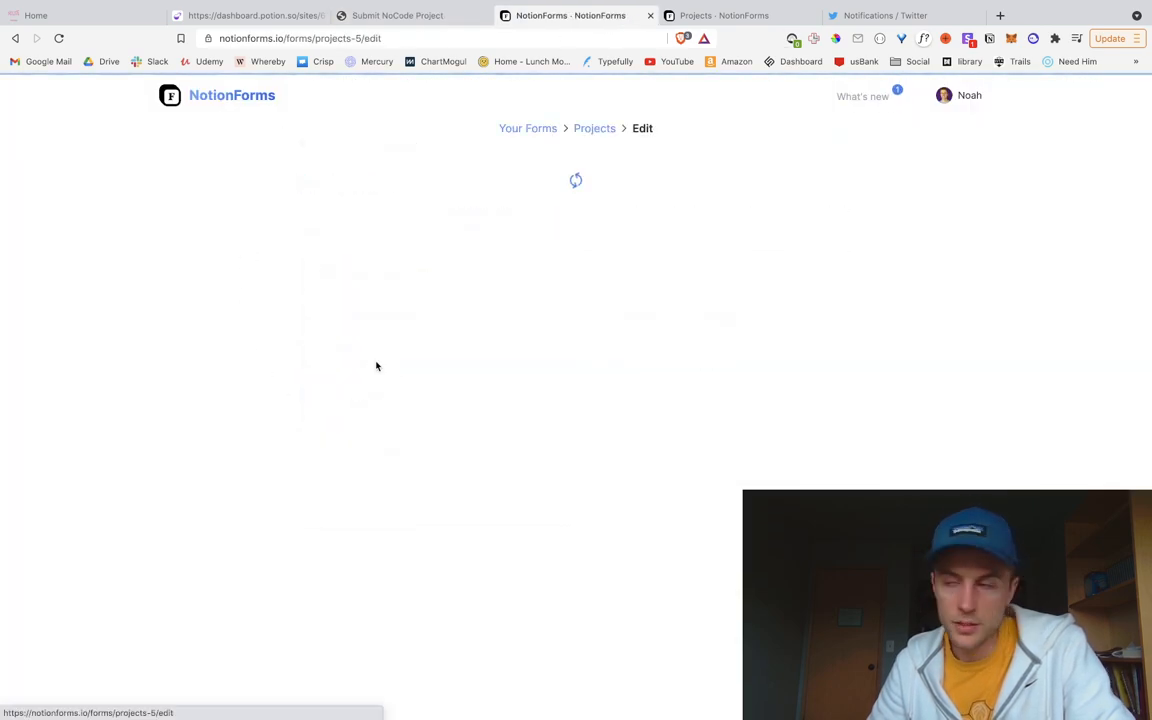
scroll(62, 583, "down", 5)
scroll(62, 583, "down", 10)
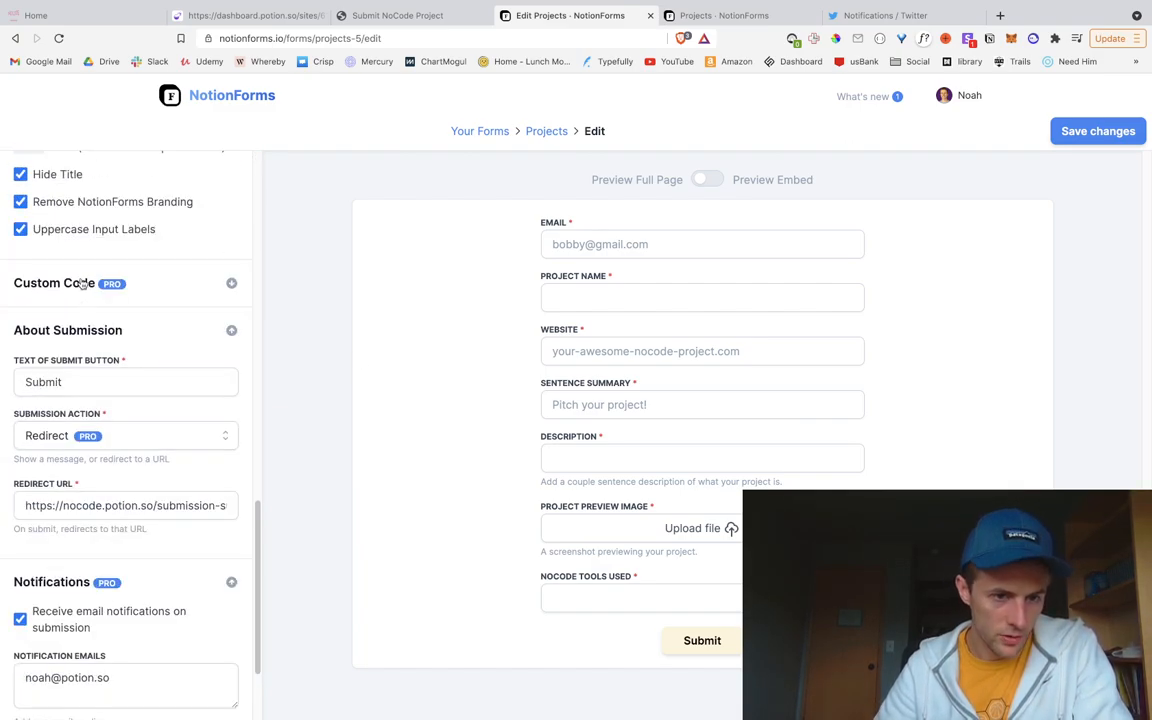
left_click(83, 286)
double_click(55, 477)
type("padding: 15px;")
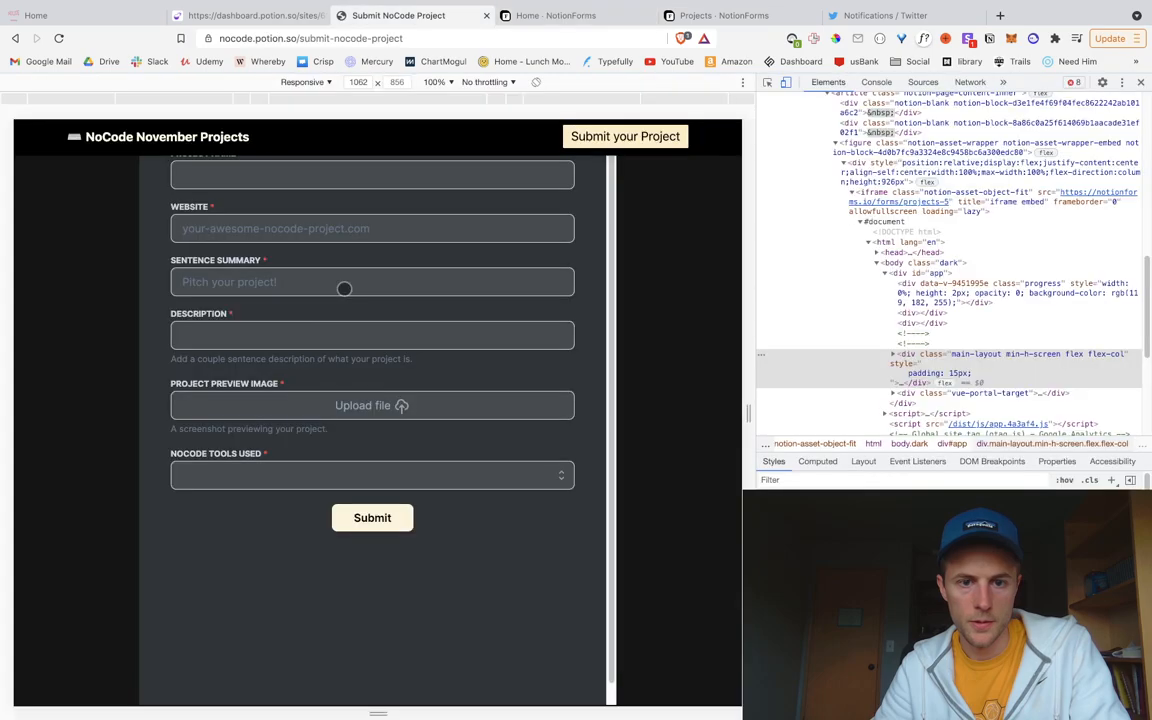
Step: Reload the submission page, review the dark form and close the developer tools
key("super+r")
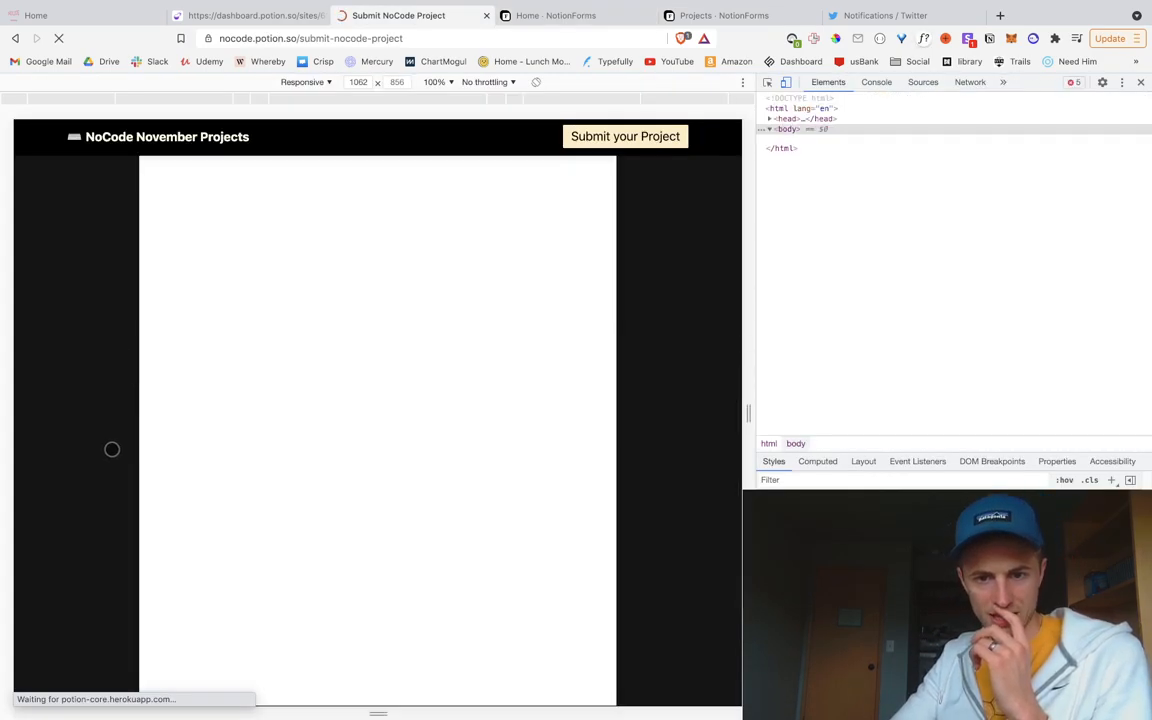
scroll(143, 469, "up", 5)
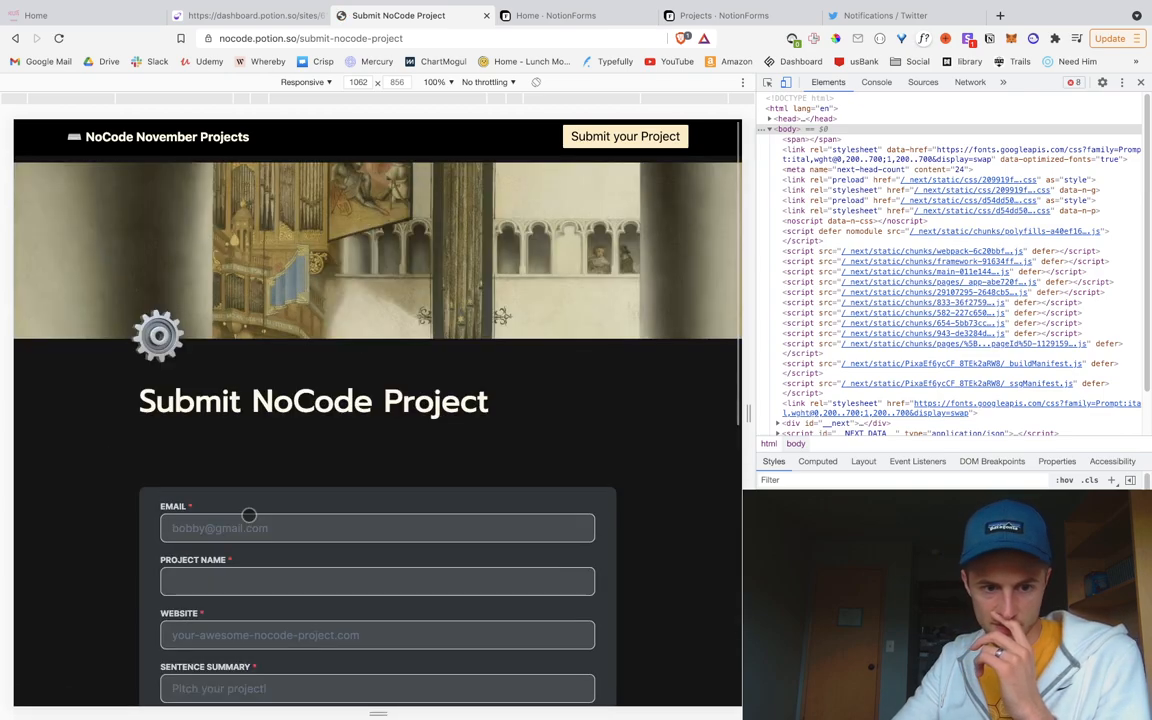
scroll(249, 514, "down", 2)
scroll(309, 562, "down", 4)
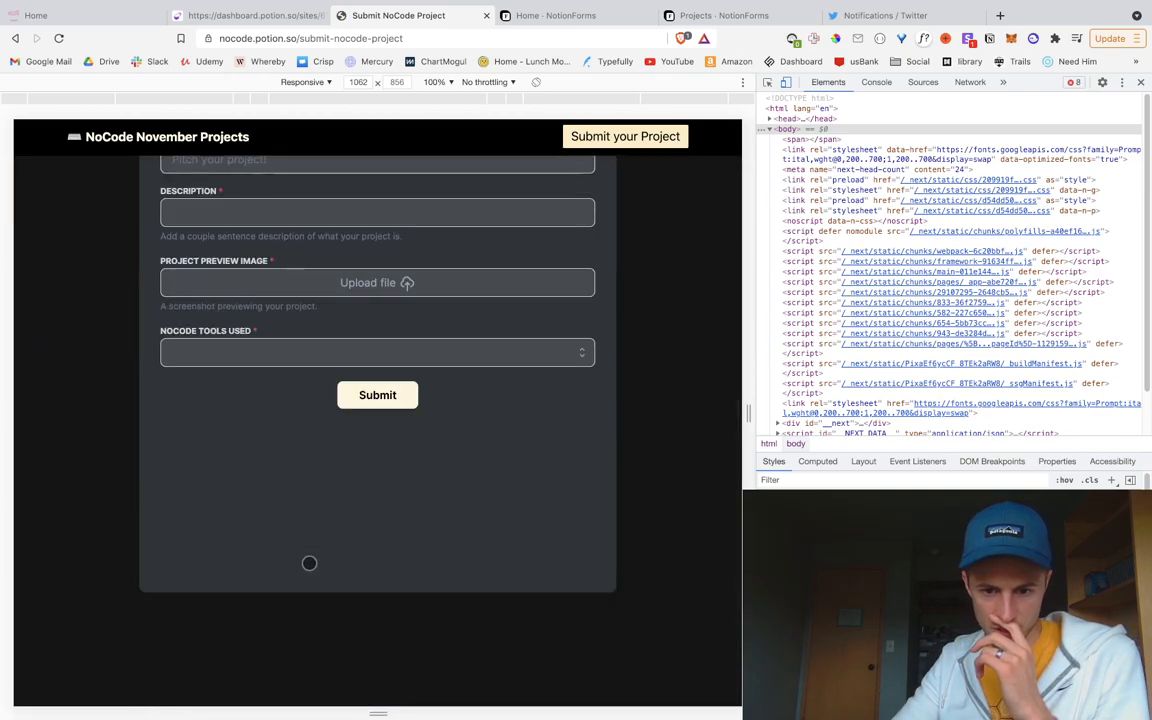
scroll(309, 562, "up", 5)
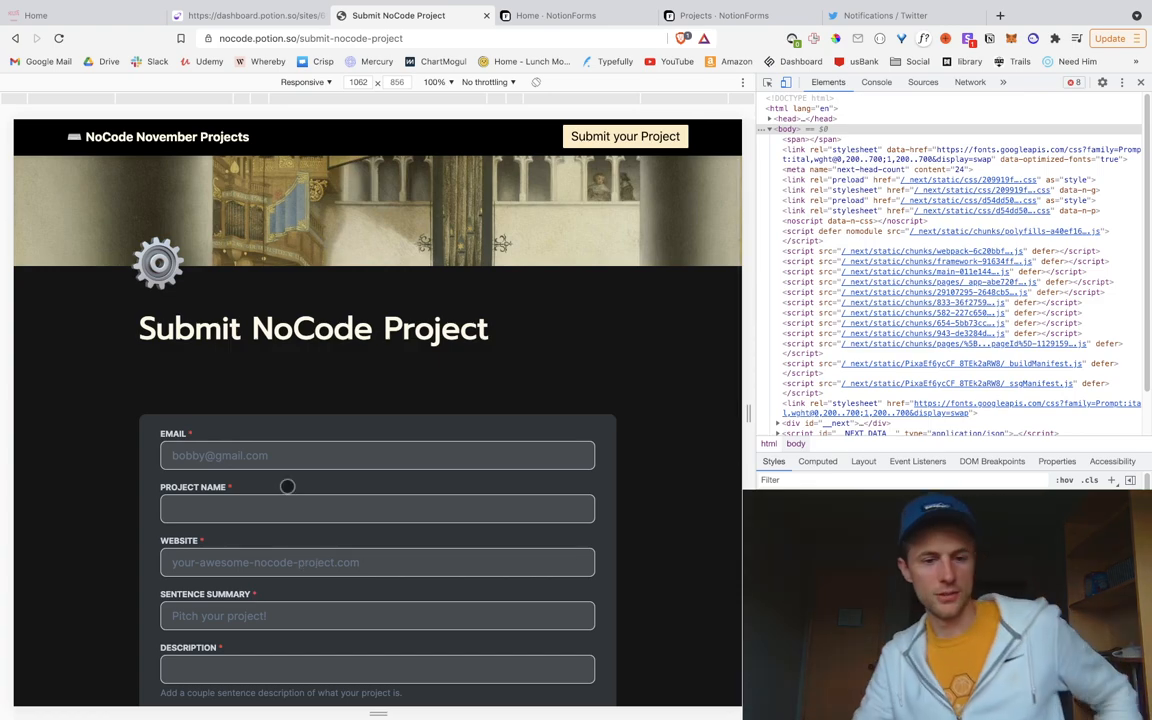
scroll(215, 509, "down", 1)
scroll(215, 509, "up", 1)
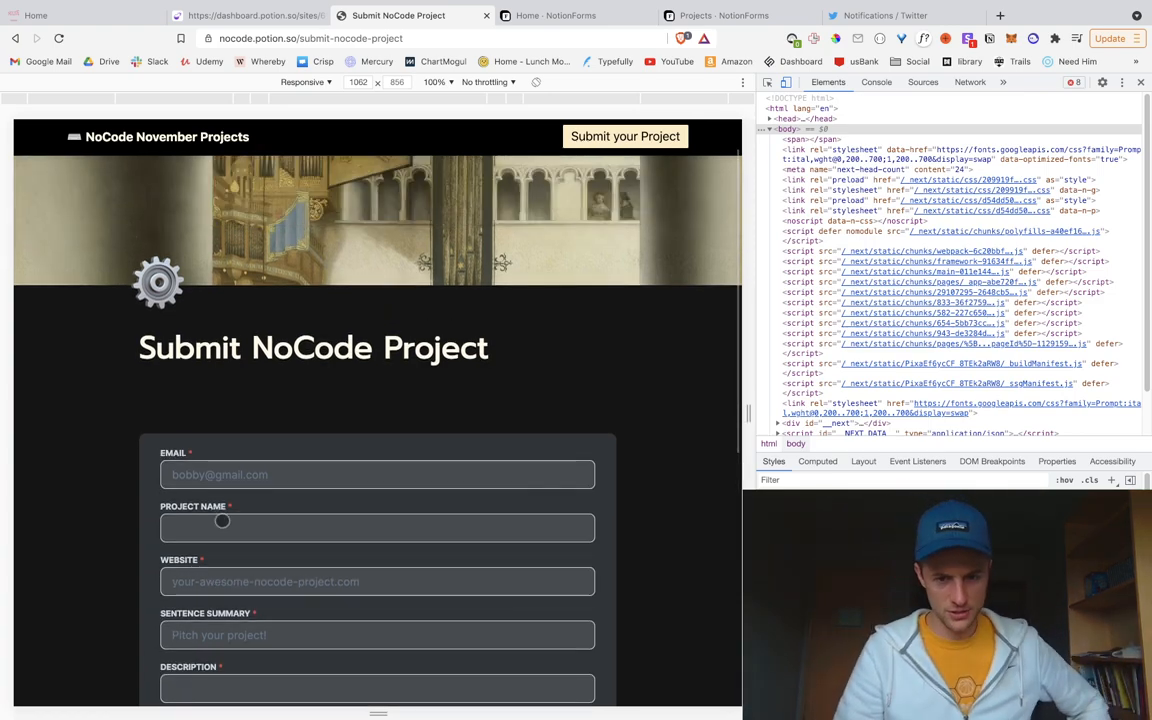
scroll(220, 512, "down", 5)
scroll(225, 514, "up", 6)
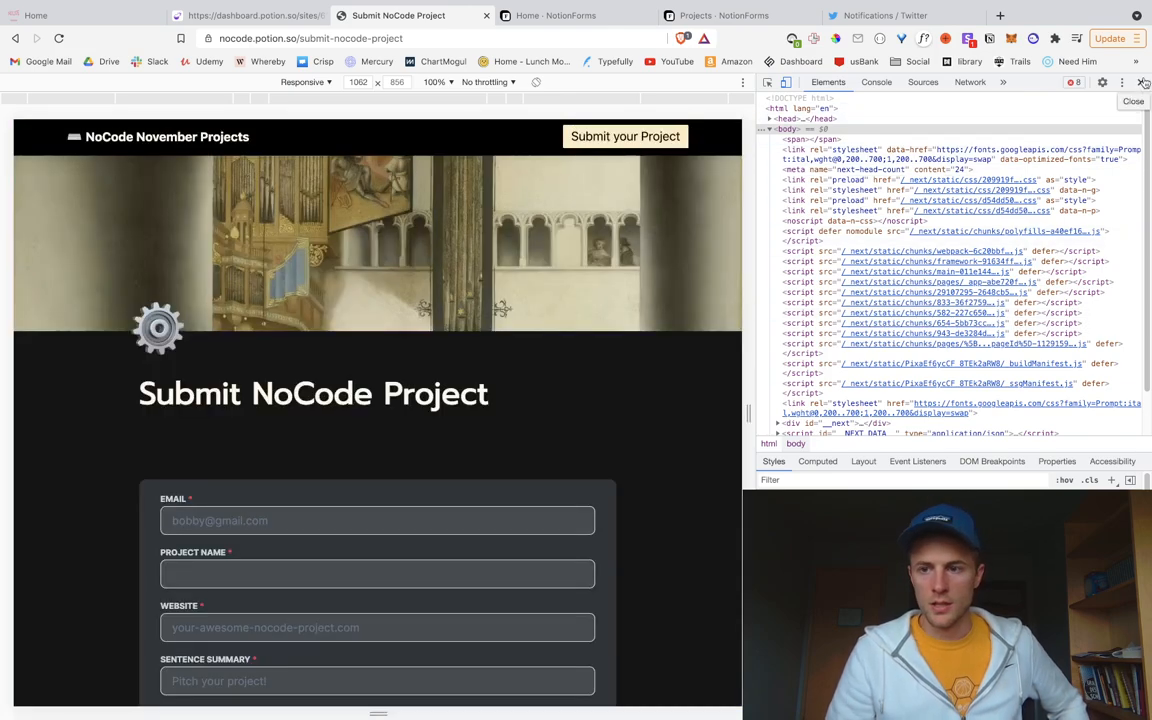
left_click(1141, 83)
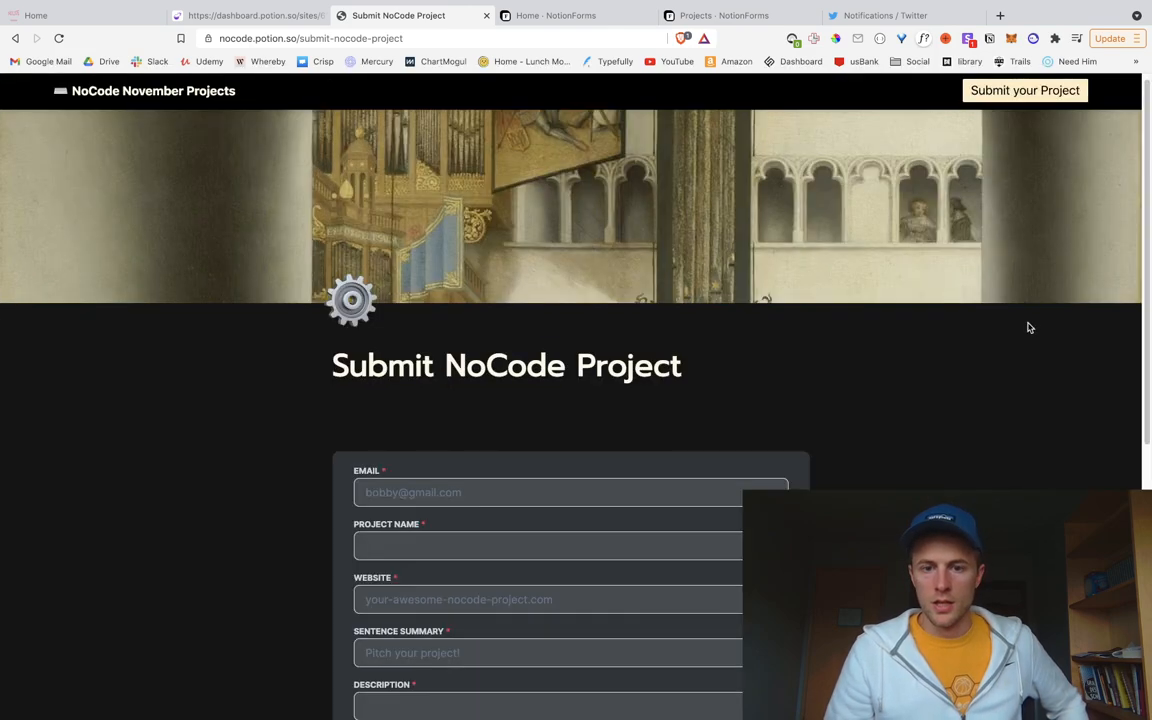
Step: Try the Email and Project Name fields, then go back to the NoCode November Projects home page
scroll(843, 432, "down", 4)
scroll(843, 432, "up", 3)
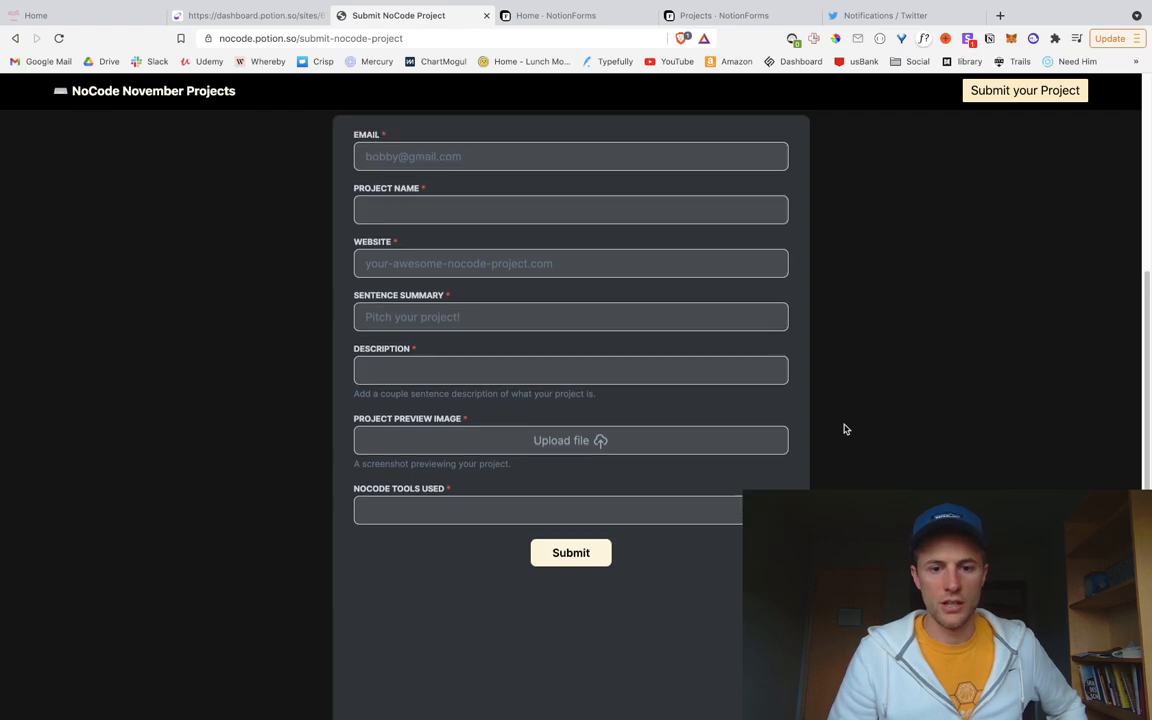
left_click(550, 377)
left_click(571, 416)
left_click(964, 429)
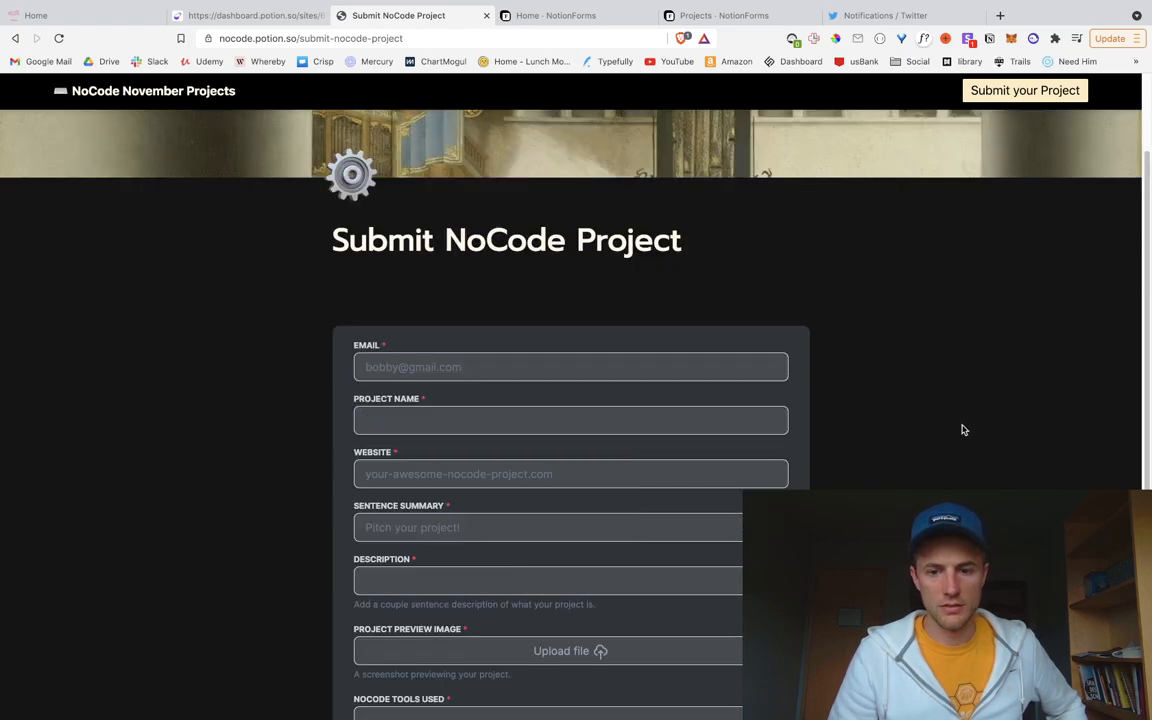
scroll(667, 367, "up", 2)
left_click(122, 92)
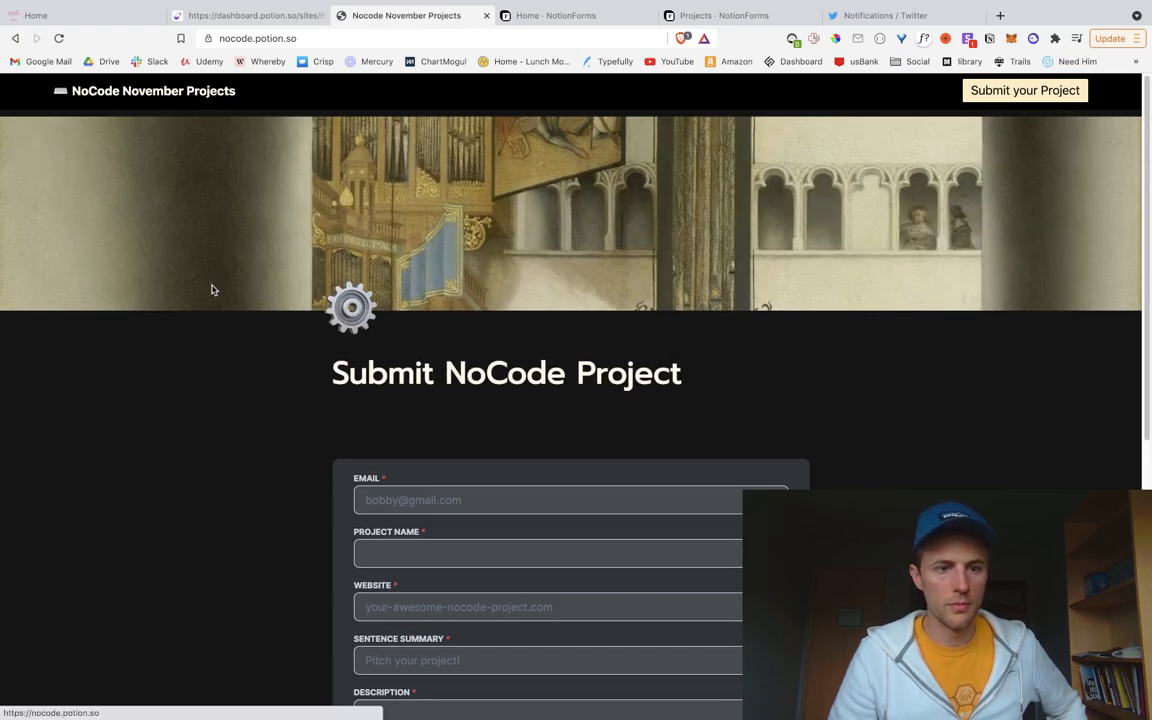
scroll(305, 423, "down", 1)
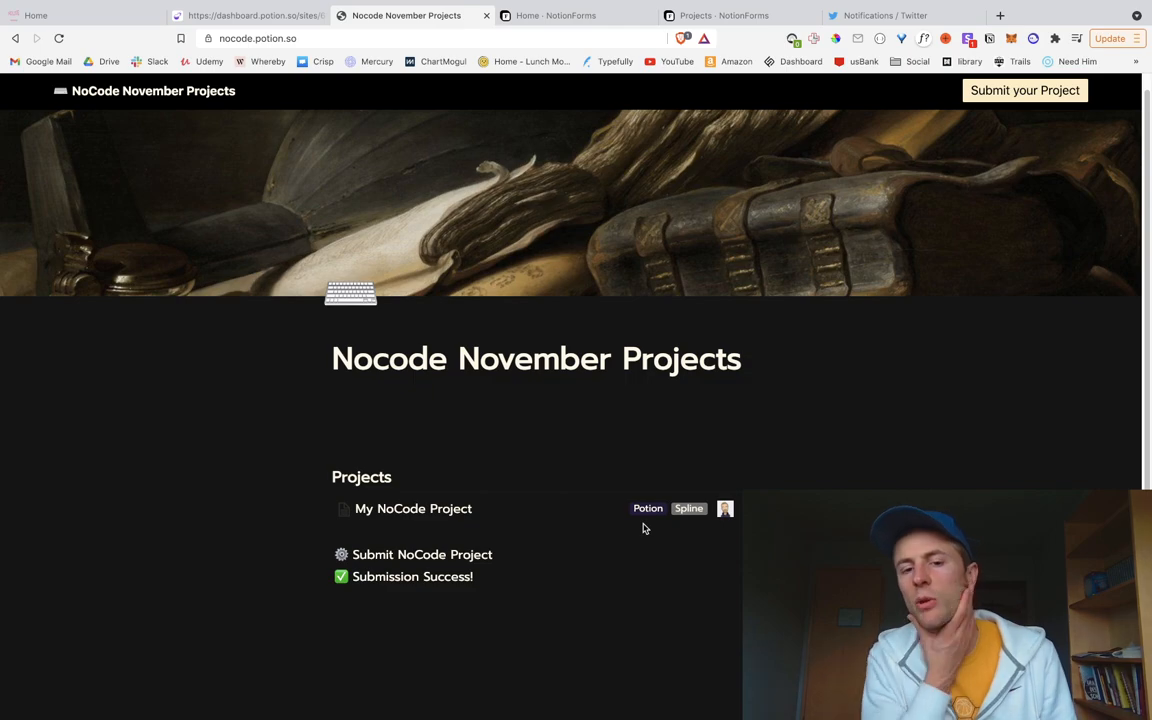
Step: Close the Dictionary window and test hiding then re-showing the Email, Description and Website properties
key("ctrl+Left")
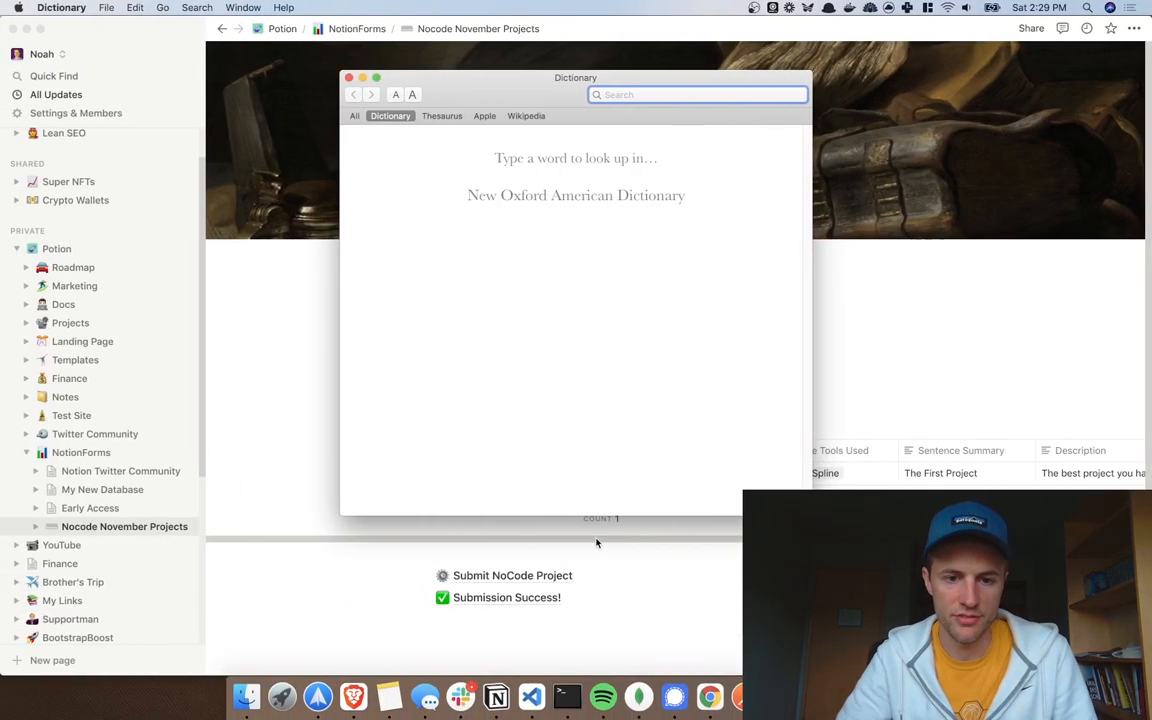
left_click(348, 78)
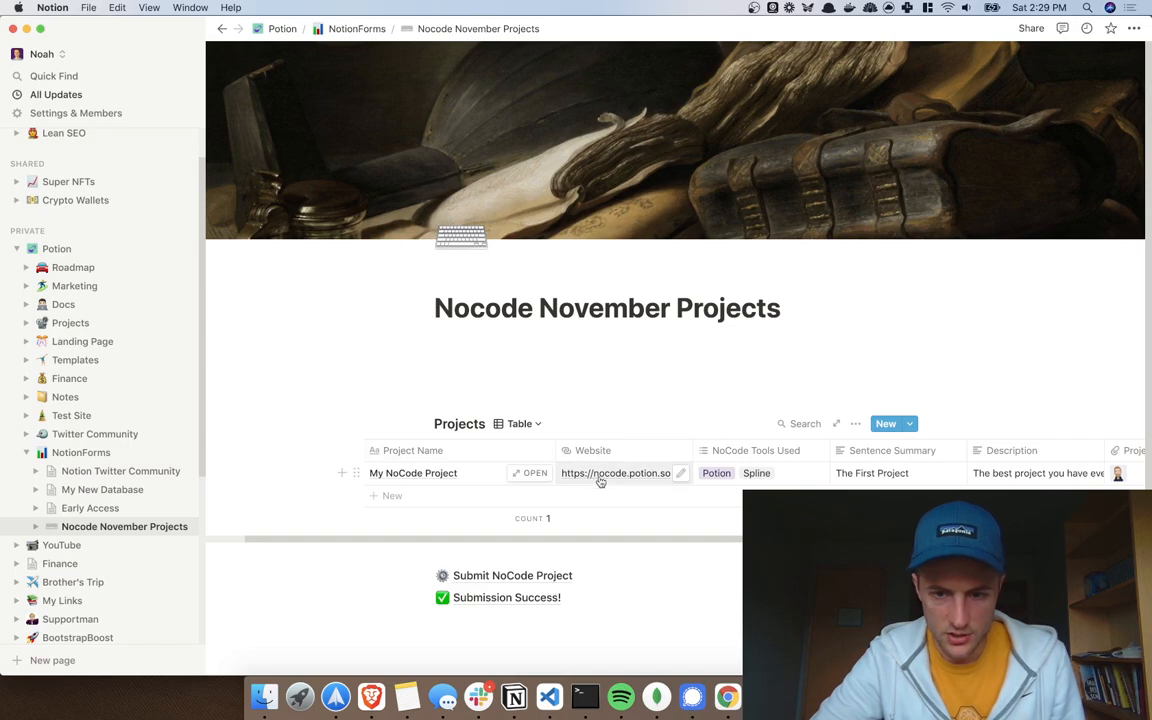
left_click(855, 423)
left_click(912, 146)
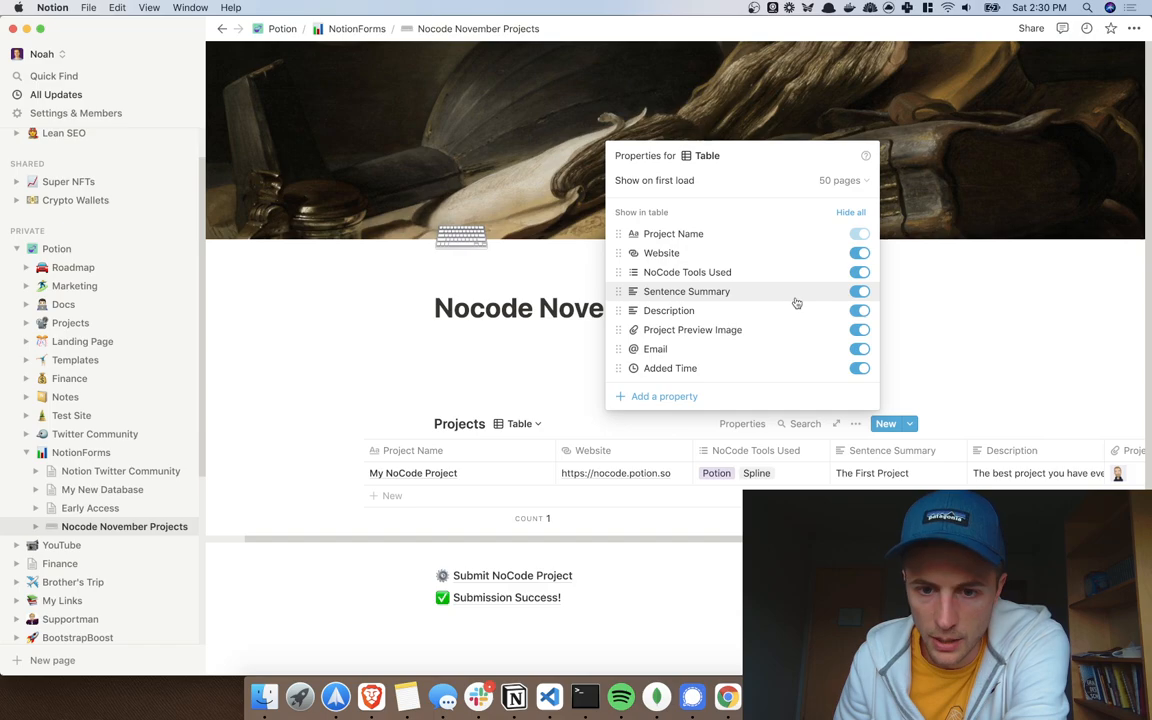
left_click(859, 349)
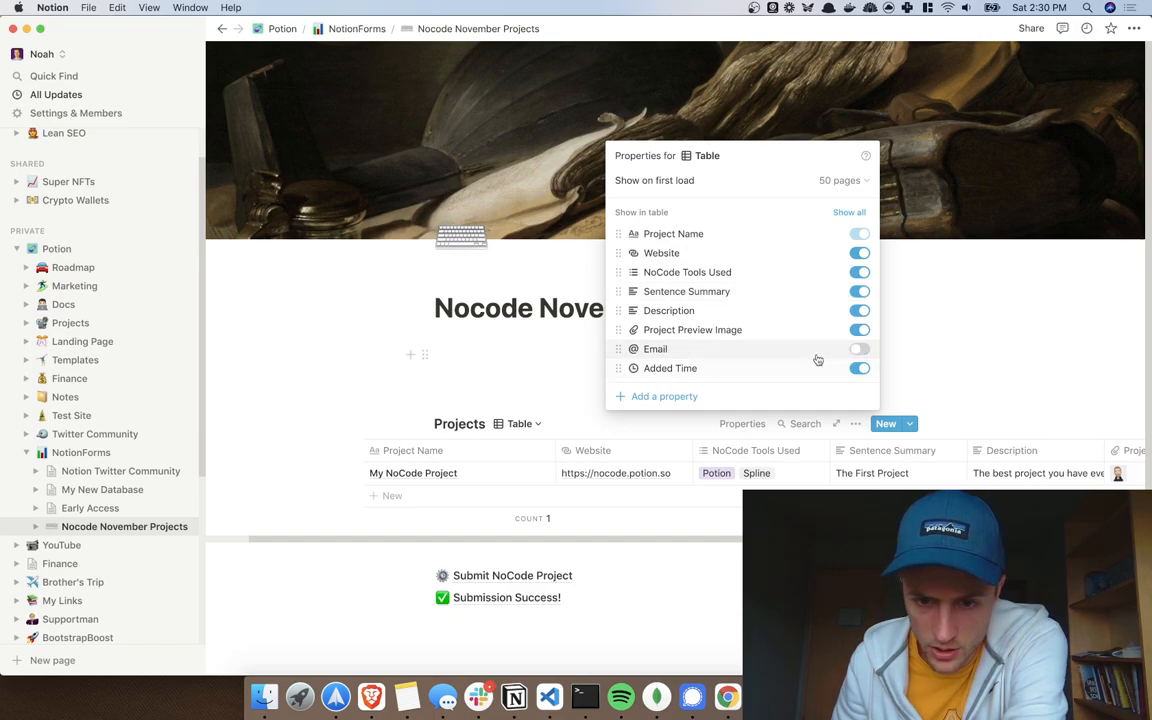
left_click(859, 310)
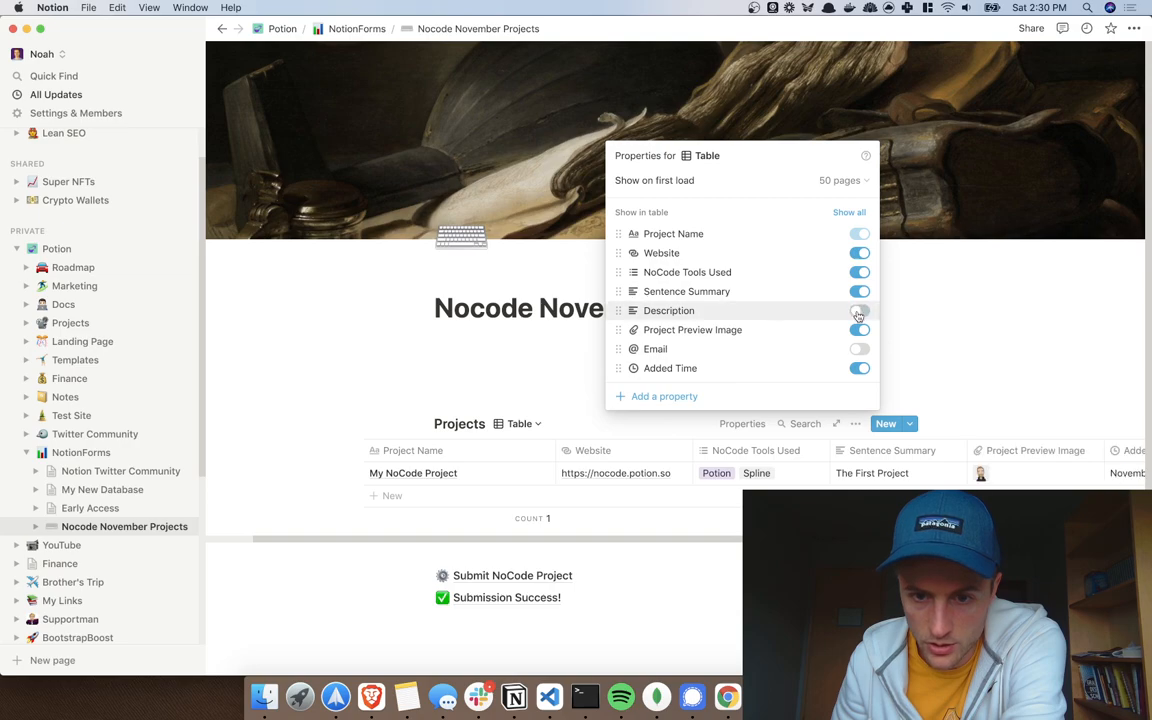
left_click(860, 254)
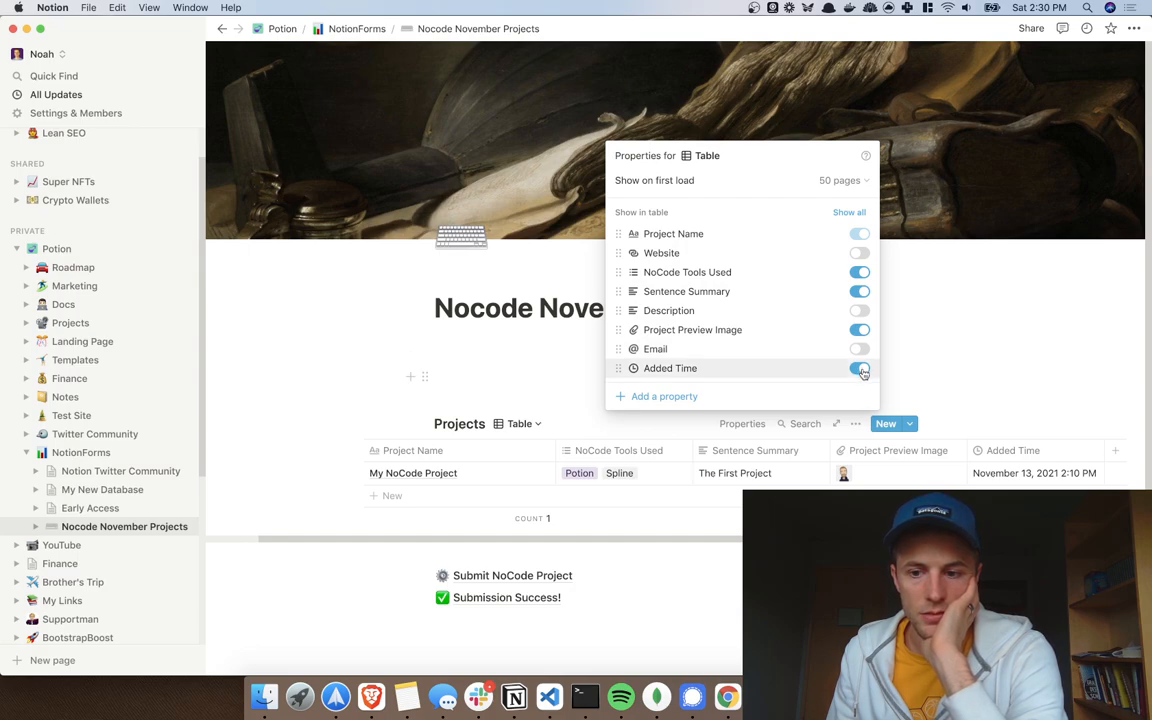
left_click(860, 253)
left_click(860, 310)
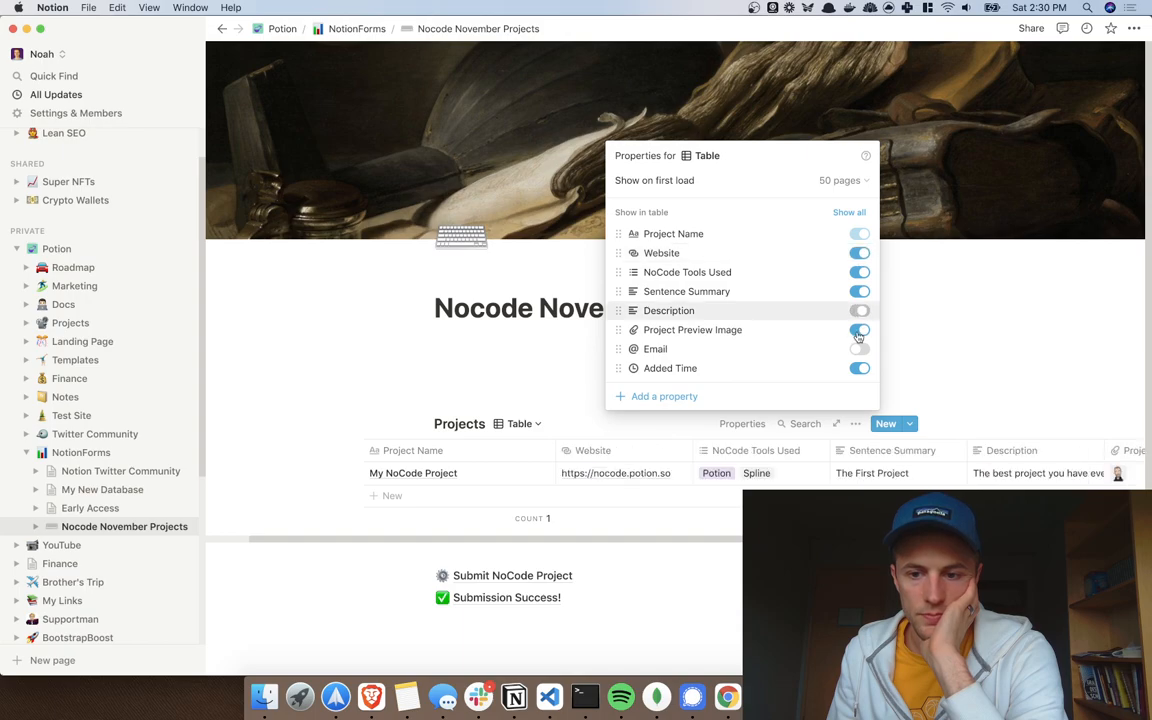
left_click(860, 349)
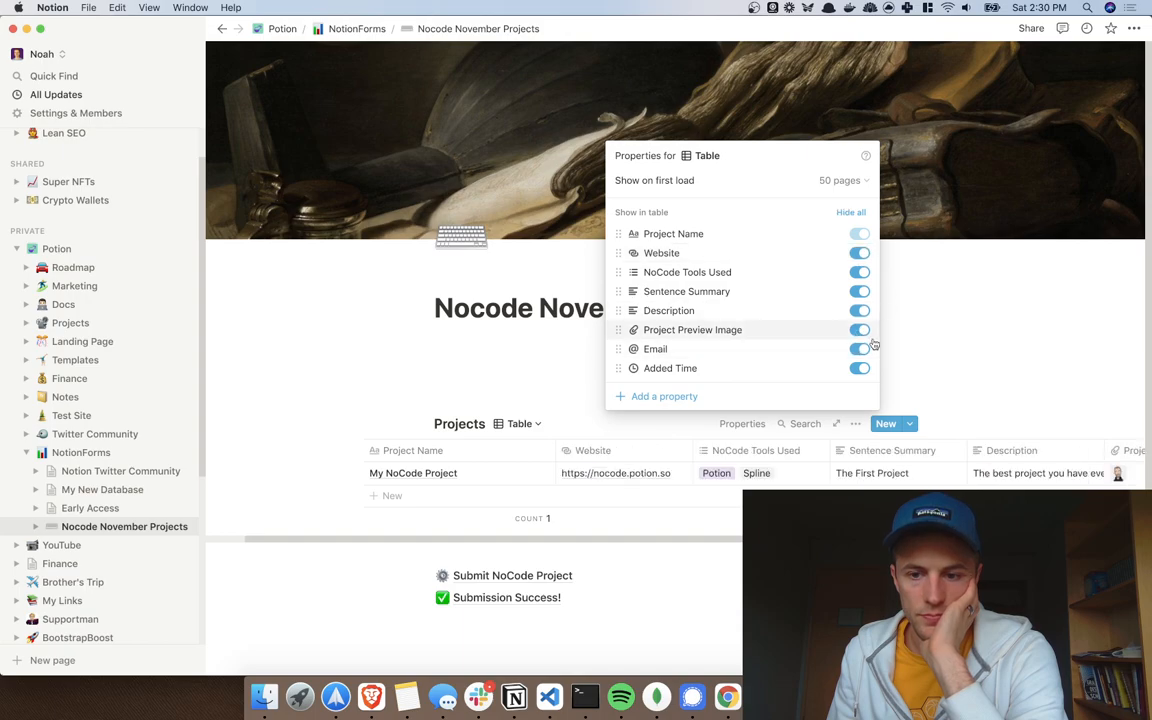
left_click(973, 338)
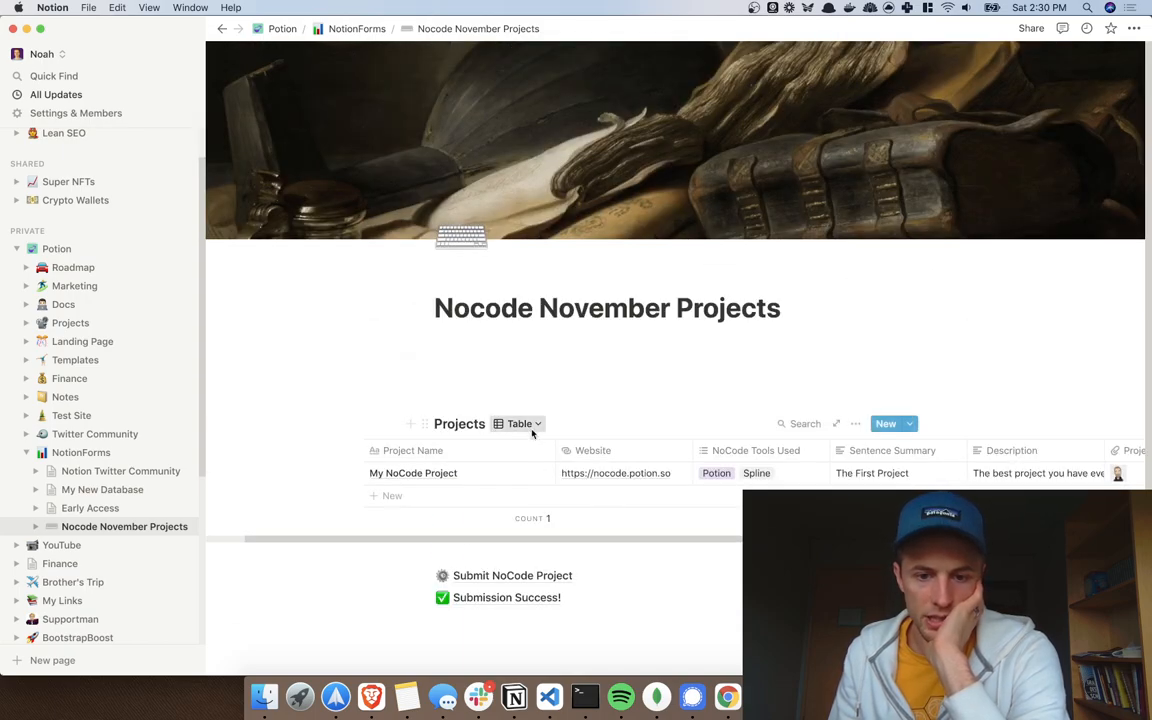
Step: Switch the Projects database to List view and move Project Preview Image to the top of its properties
left_click(533, 428)
left_click(463, 476)
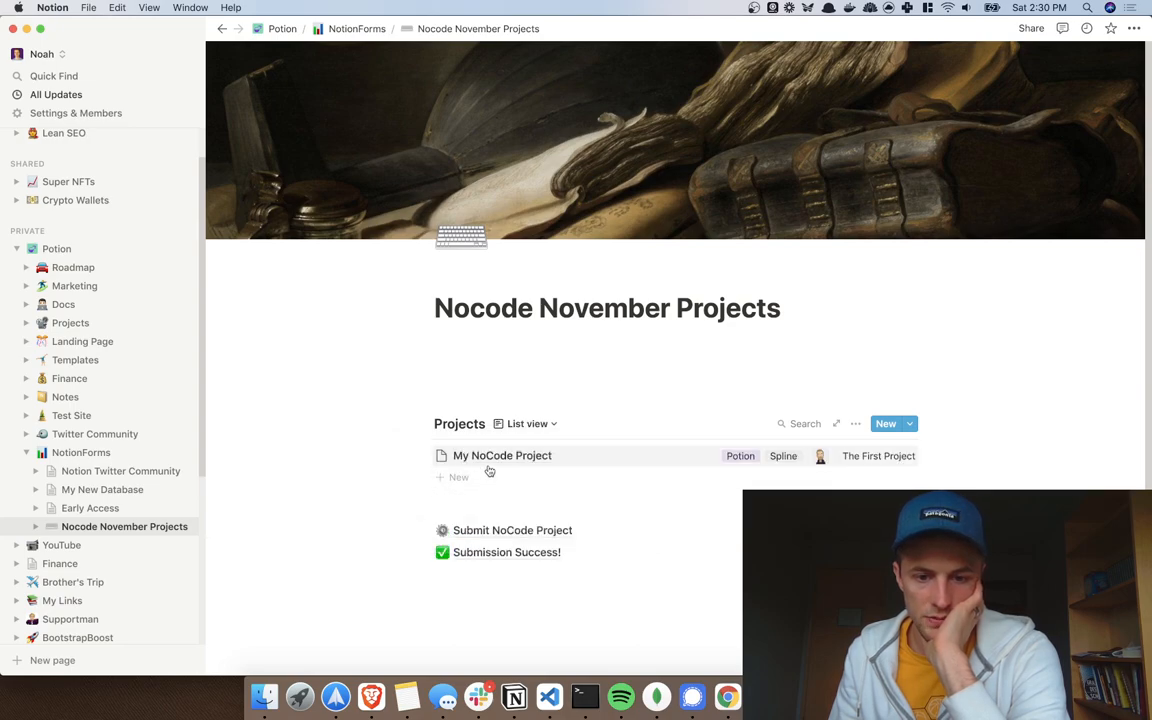
scroll(500, 480, "down", 2)
left_click(856, 363)
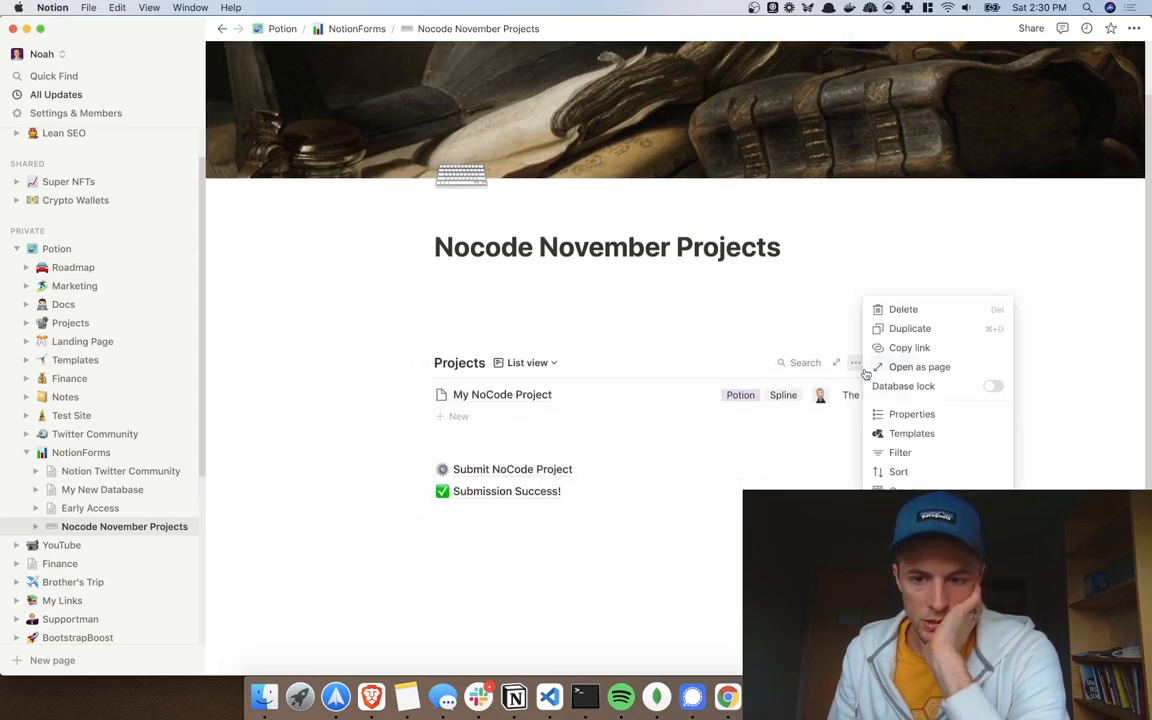
left_click(893, 412)
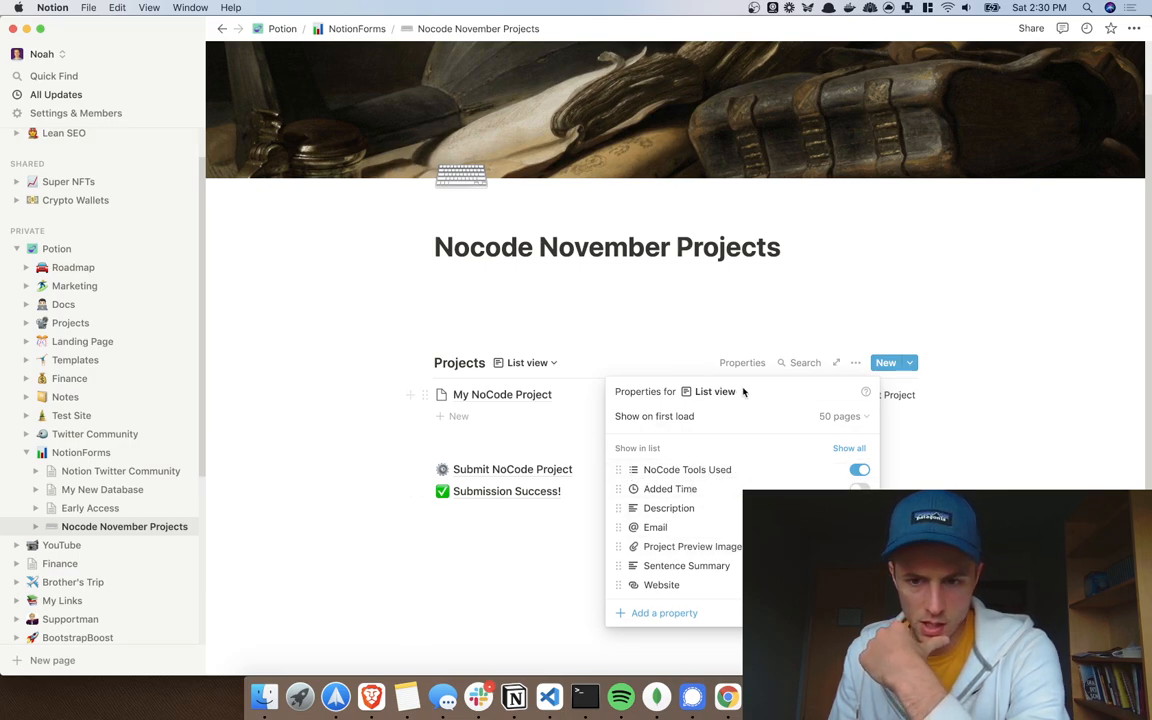
left_click_drag(618, 546, 620, 472)
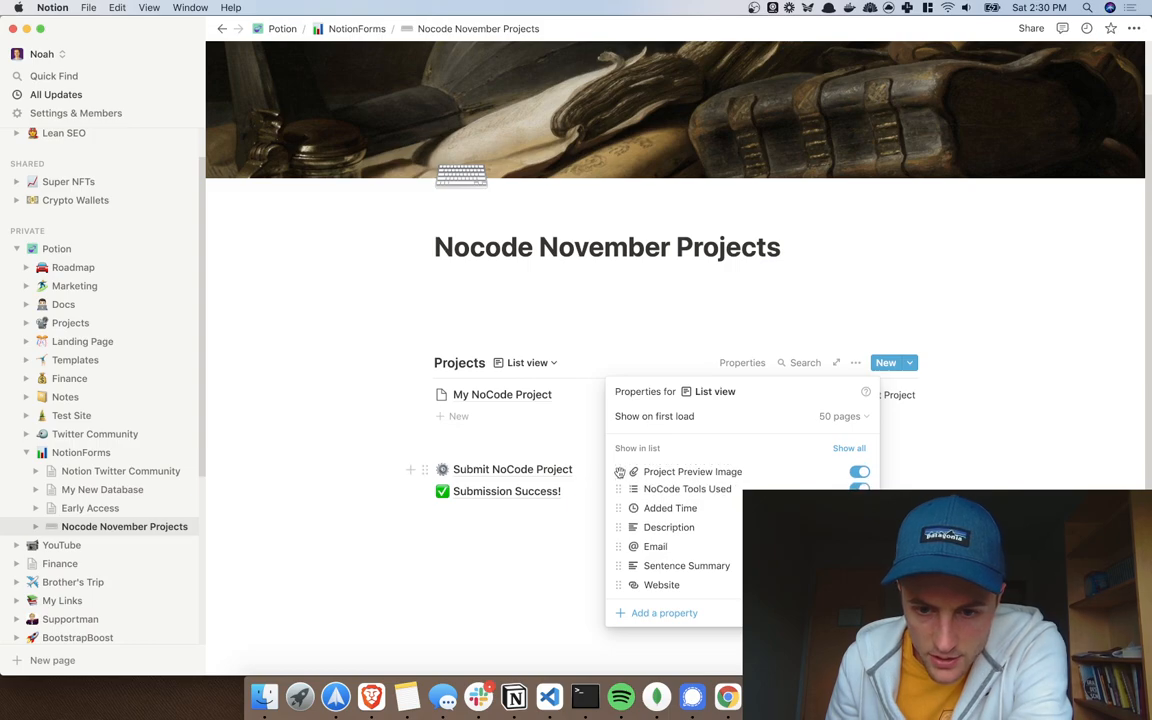
left_click(900, 308)
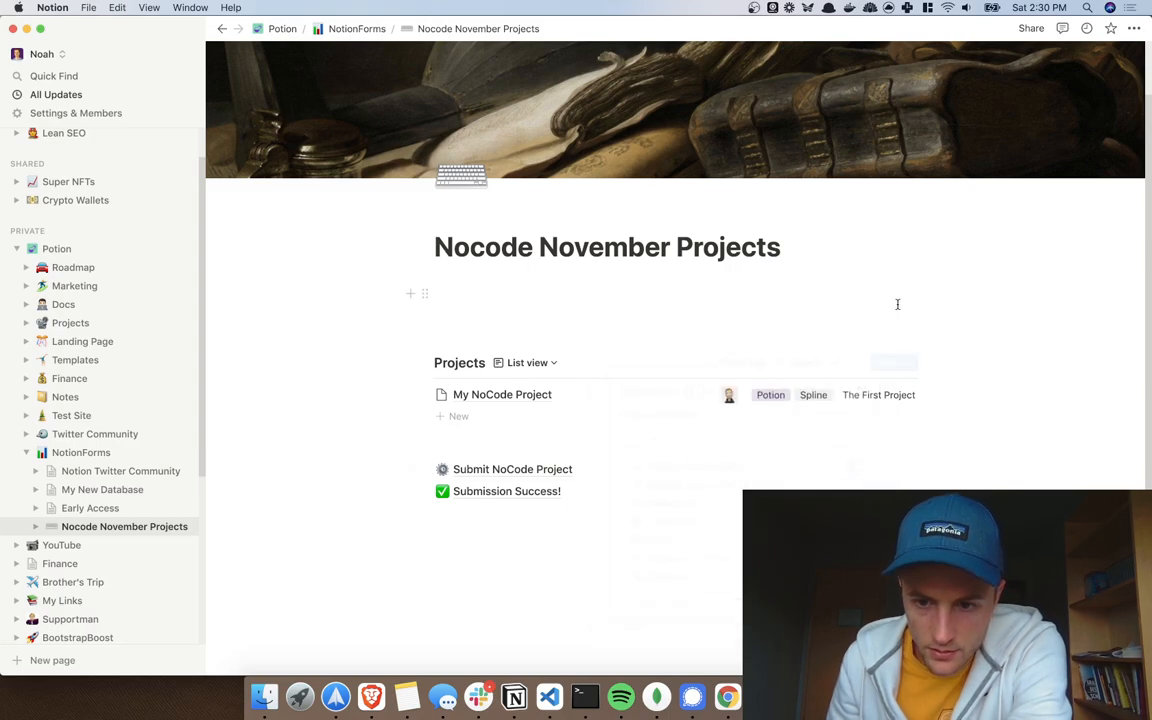
key("ctrl+Right")
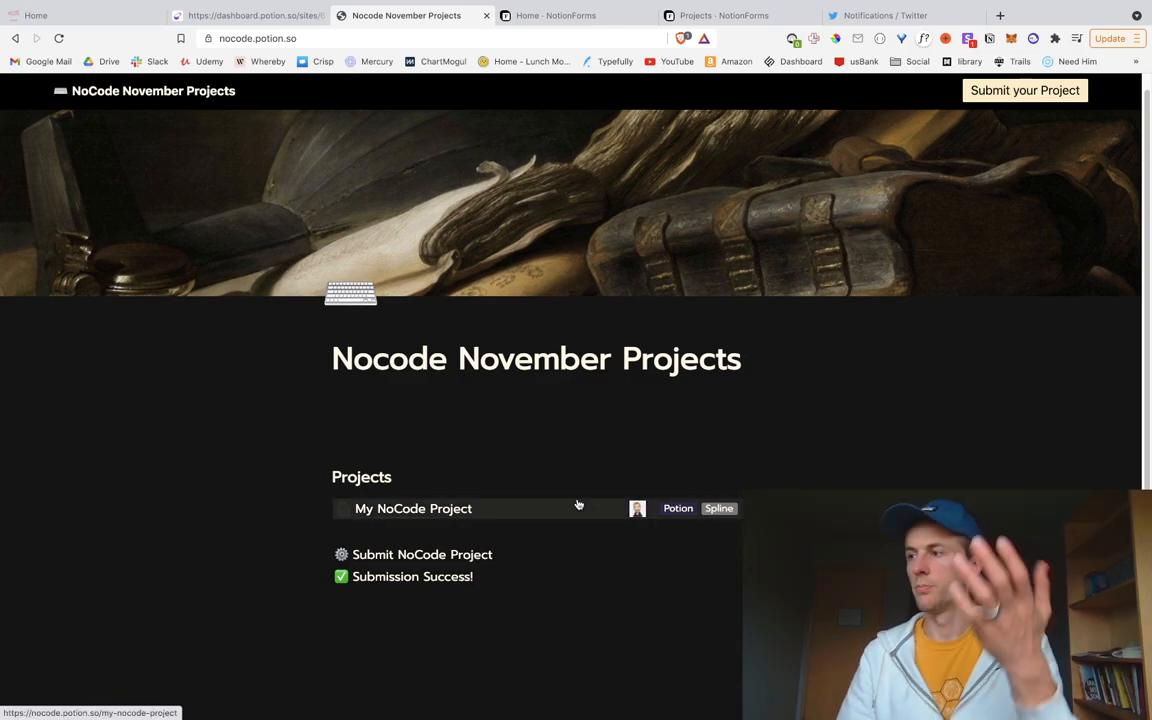
key("ctrl+Left")
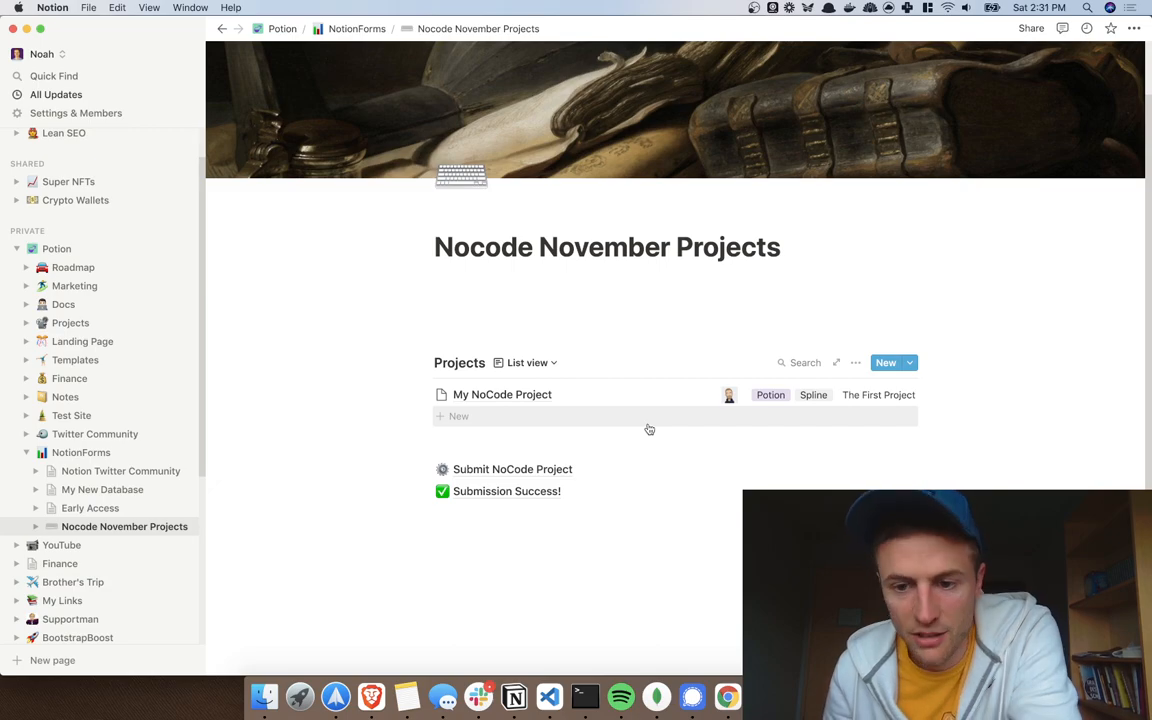
left_click(742, 362)
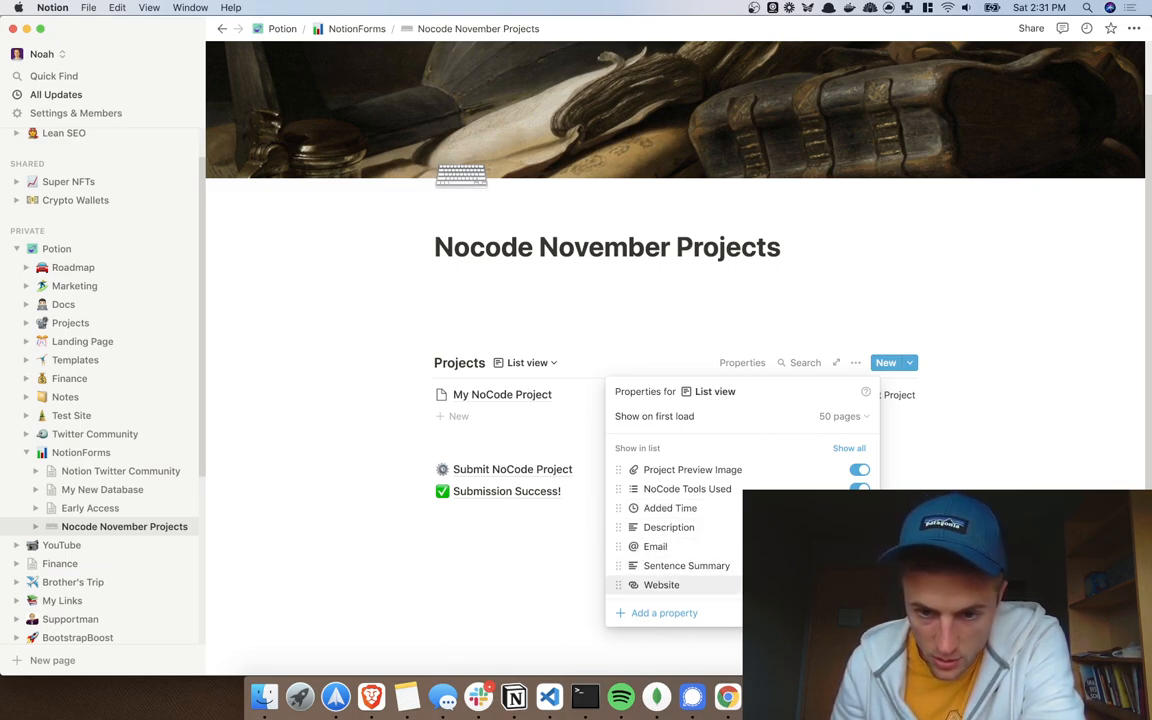
left_click(887, 282)
key("ctrl+Right")
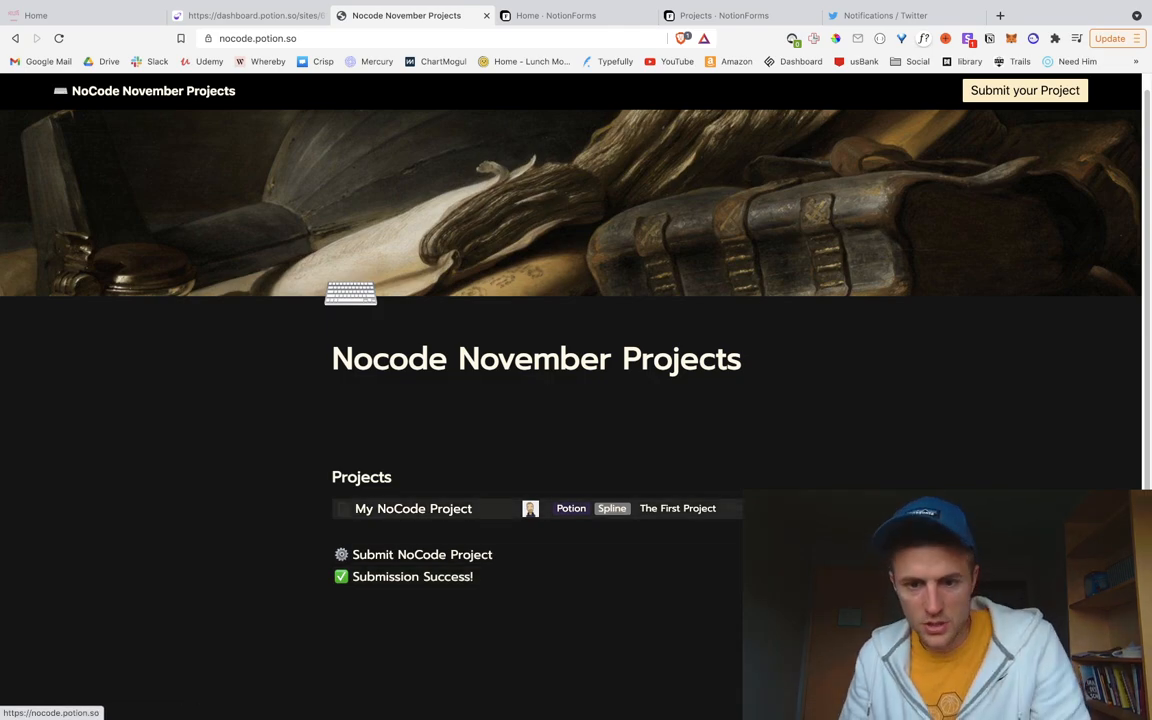
key("ctrl+Left")
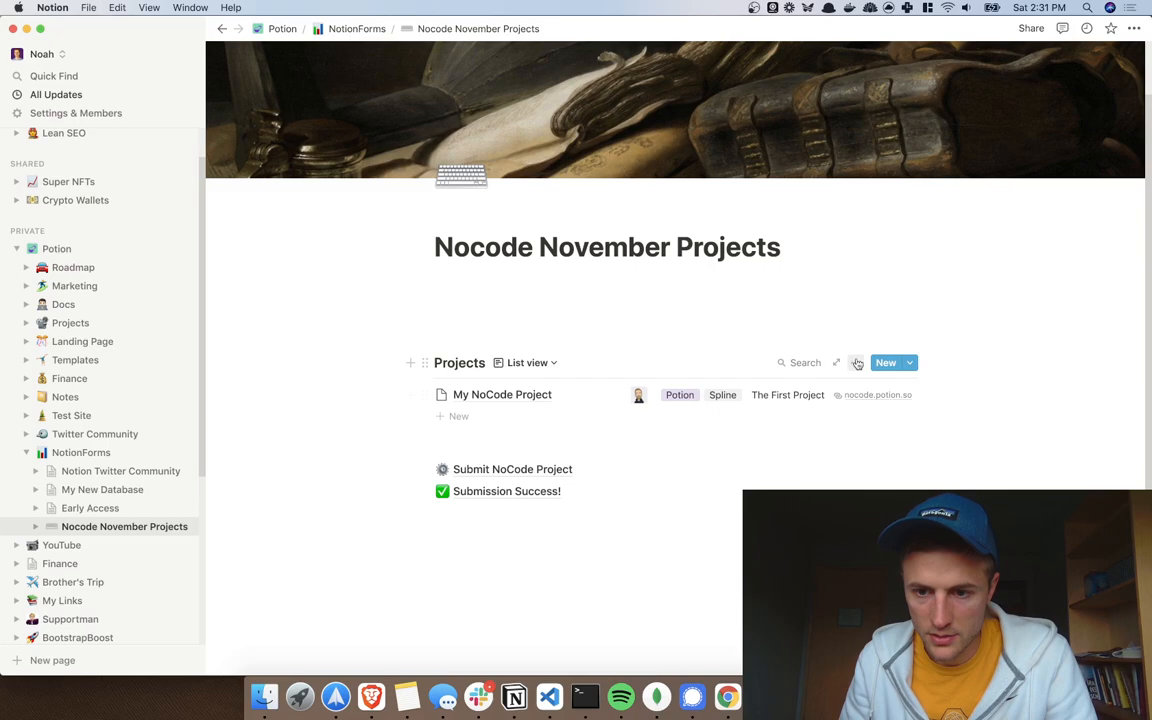
left_click(857, 363)
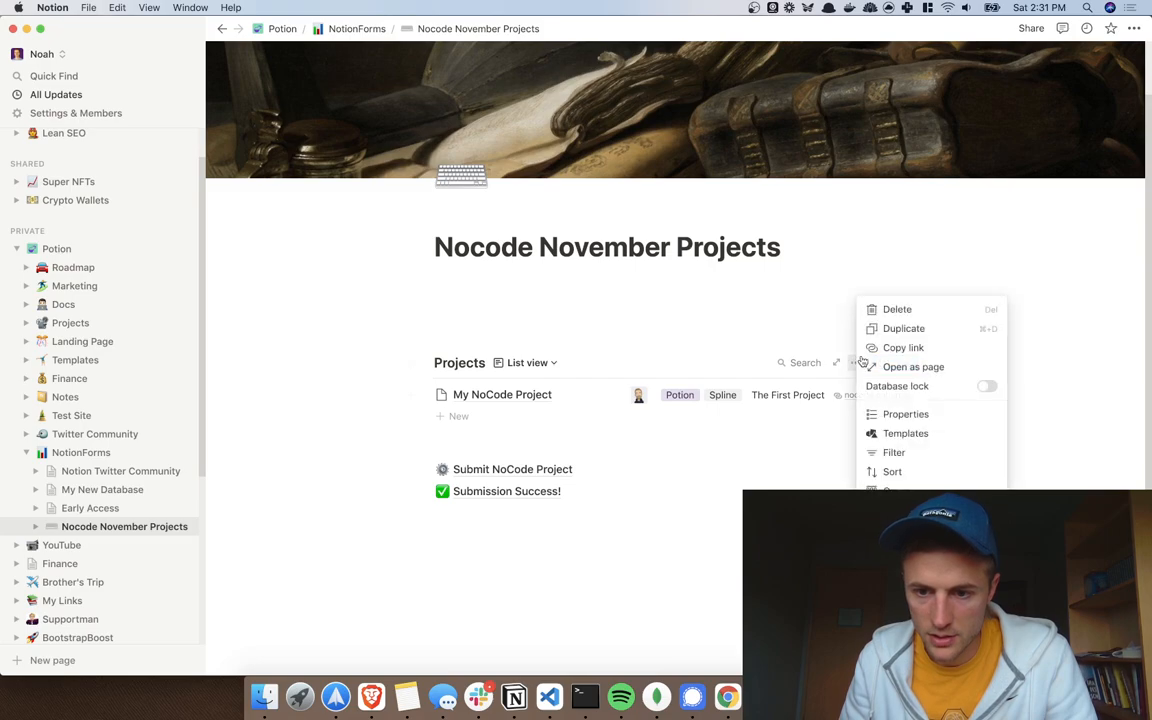
left_click(906, 413)
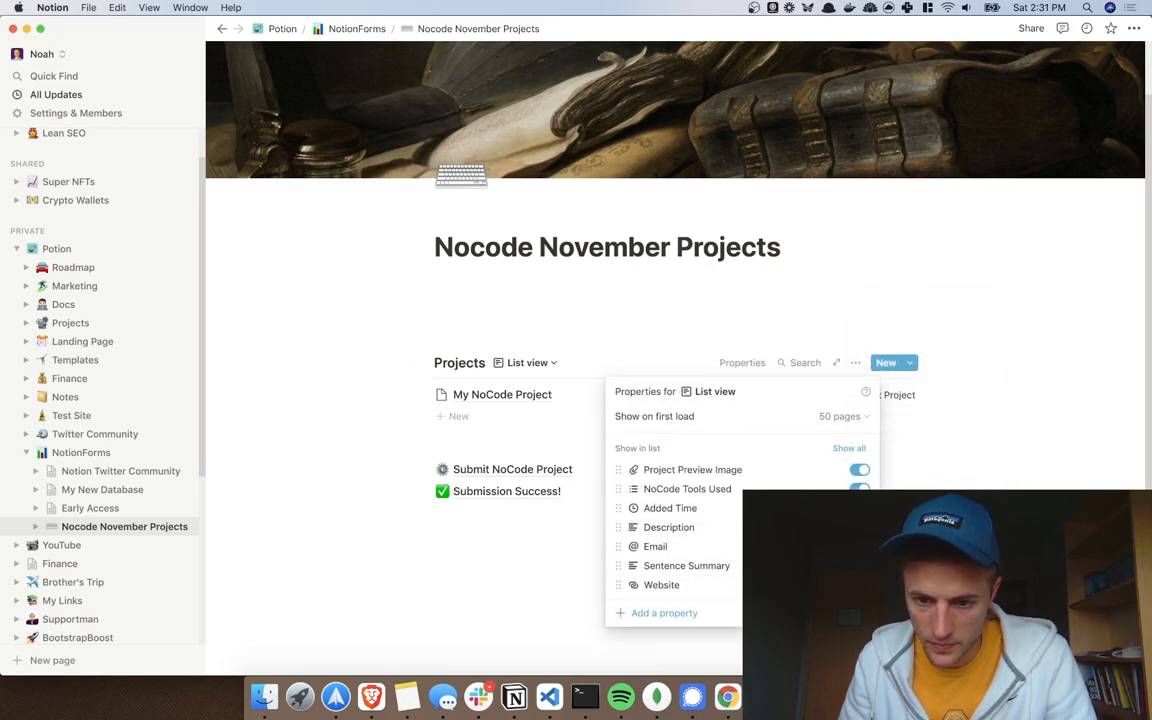
left_click(935, 338)
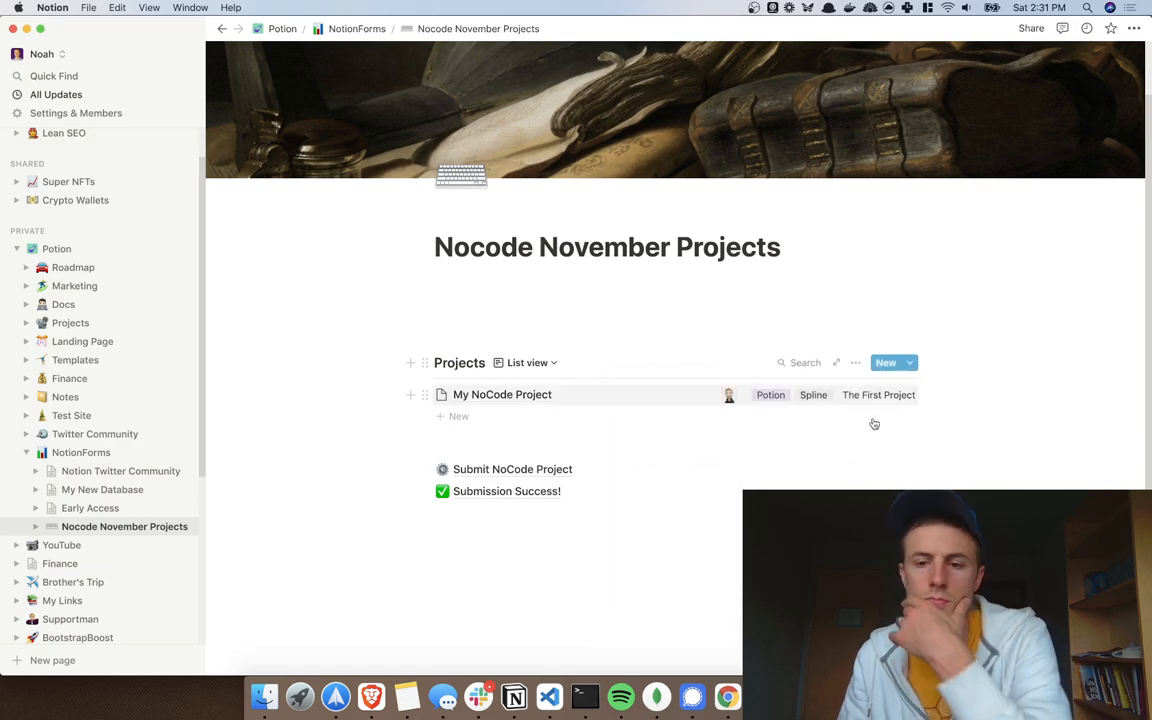
key("ctrl+Right")
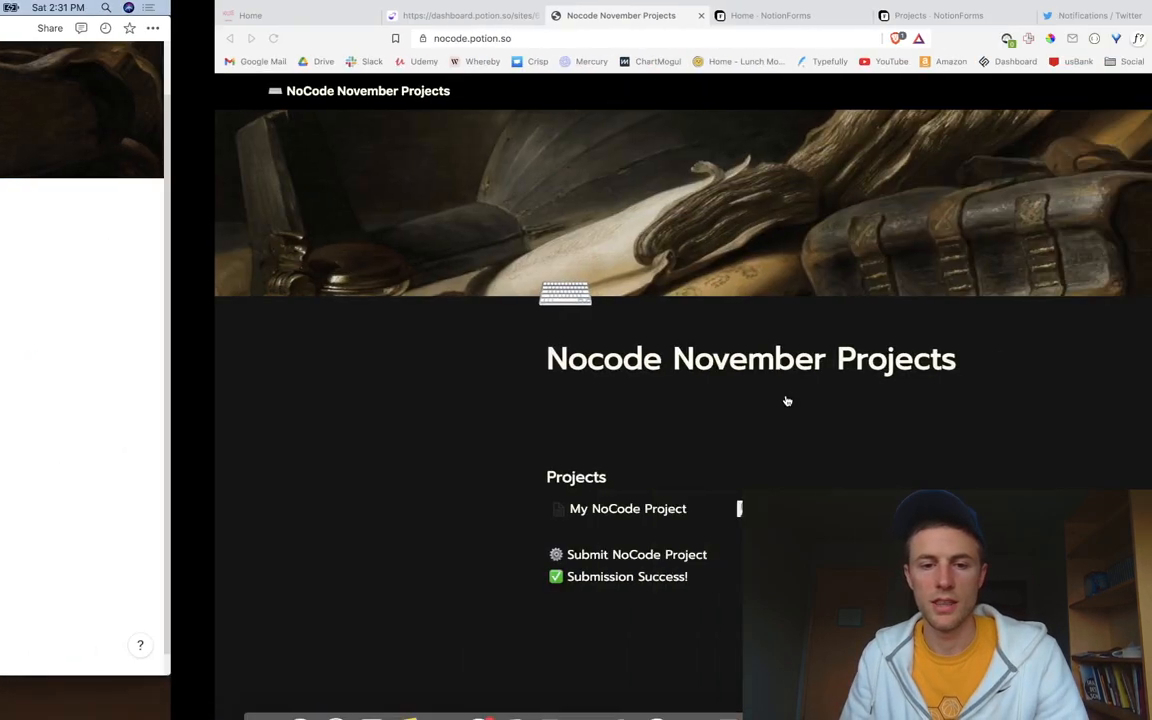
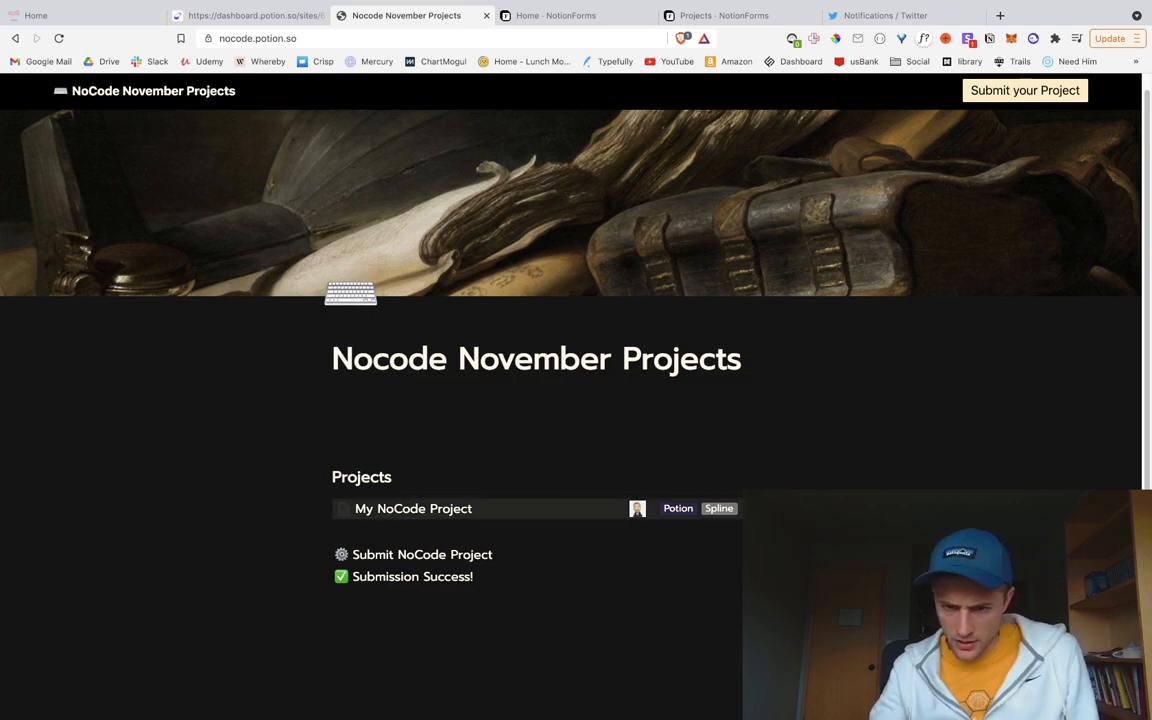
Step: Check the Projects database options in Notion, then return to the published site
key("ctrl+Left")
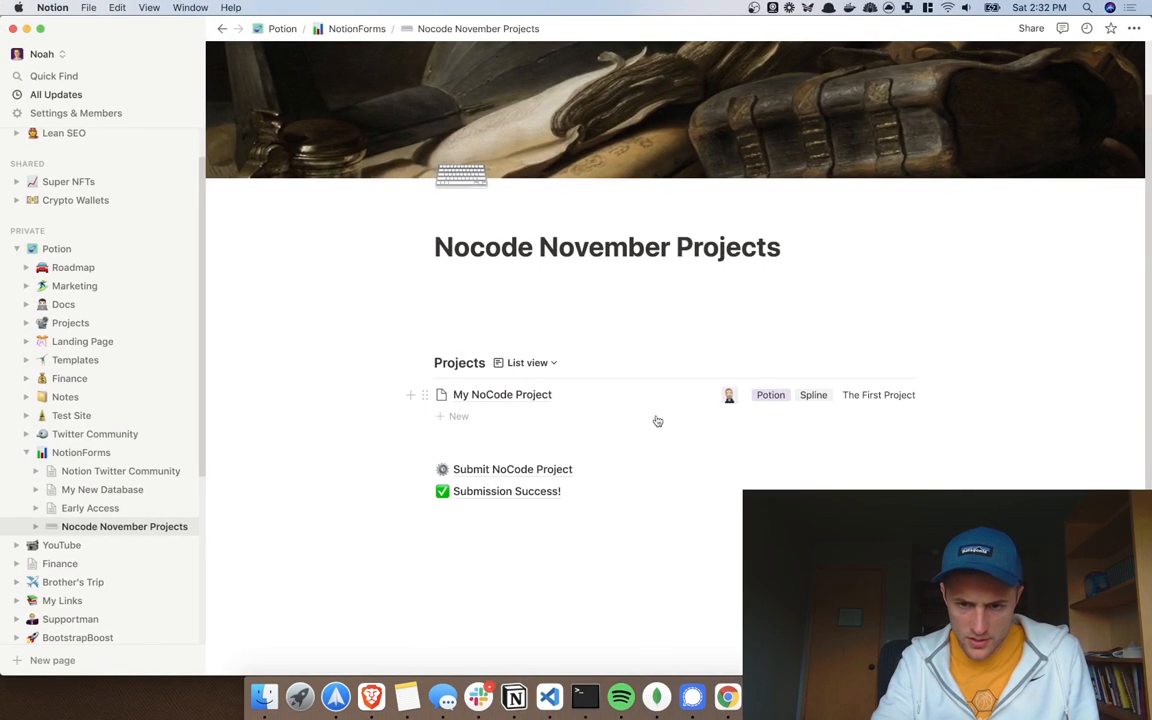
left_click(855, 362)
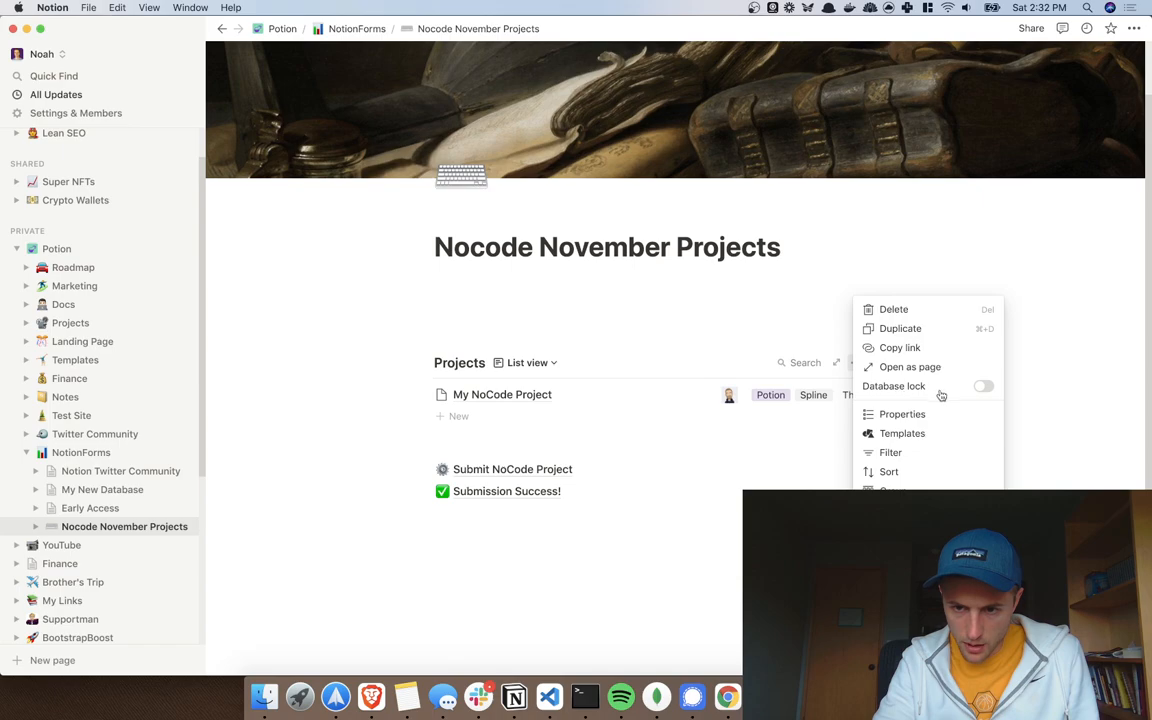
key("Escape")
key("ctrl+Right")
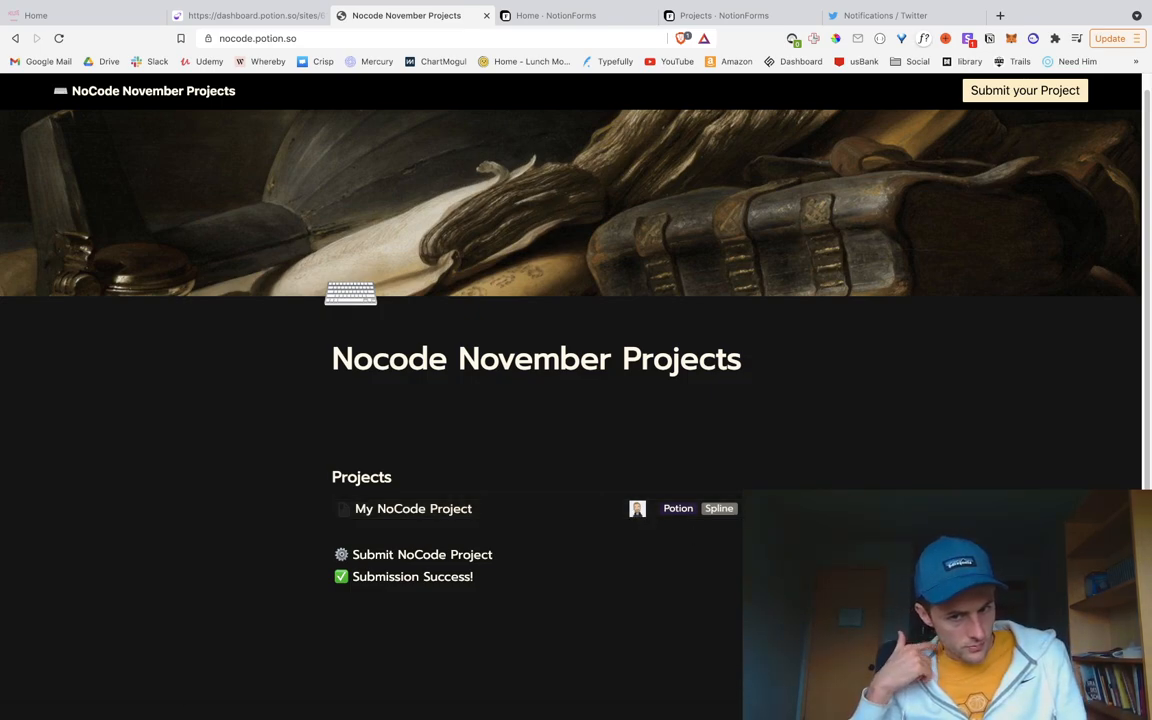
Step: Inspect the My NoCode Project row and expand its list item, title and body nodes
right_click(591, 514)
left_click(638, 649)
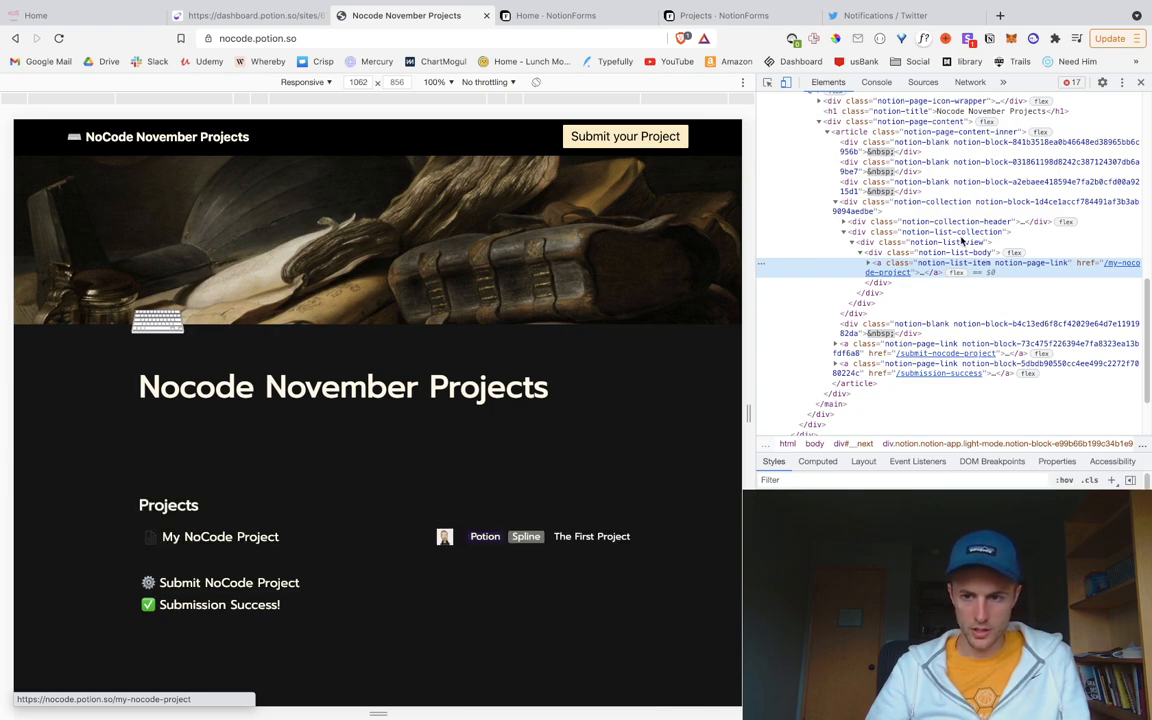
left_click(869, 263)
left_click(878, 283)
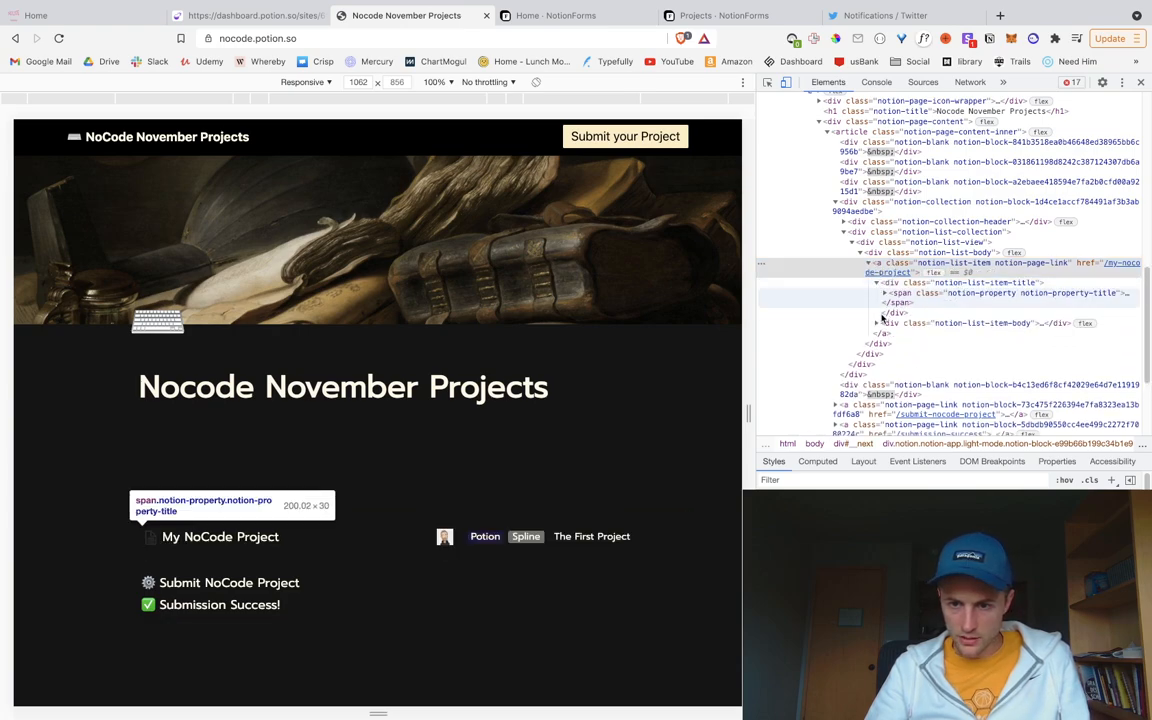
left_click(877, 323)
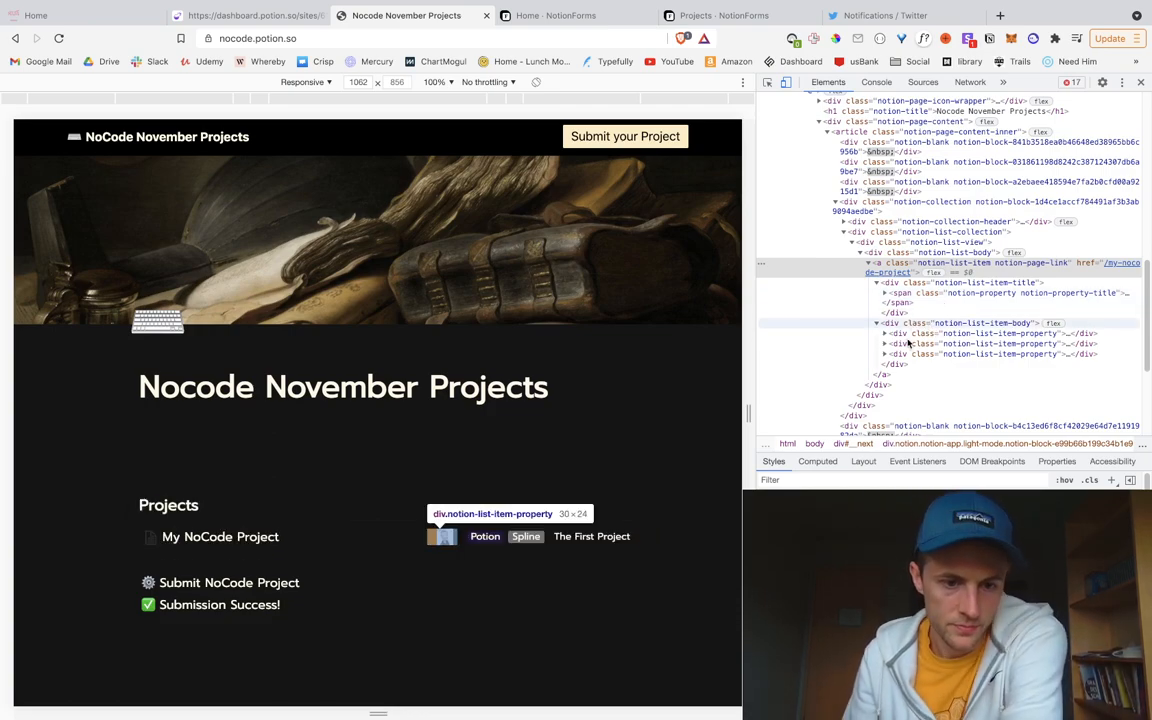
Step: Add an empty line above Submit on the Notion page, then return to the site
key("ctrl+Left")
left_click(504, 447)
key("Return")
key("Return")
key("Return")
key("Return")
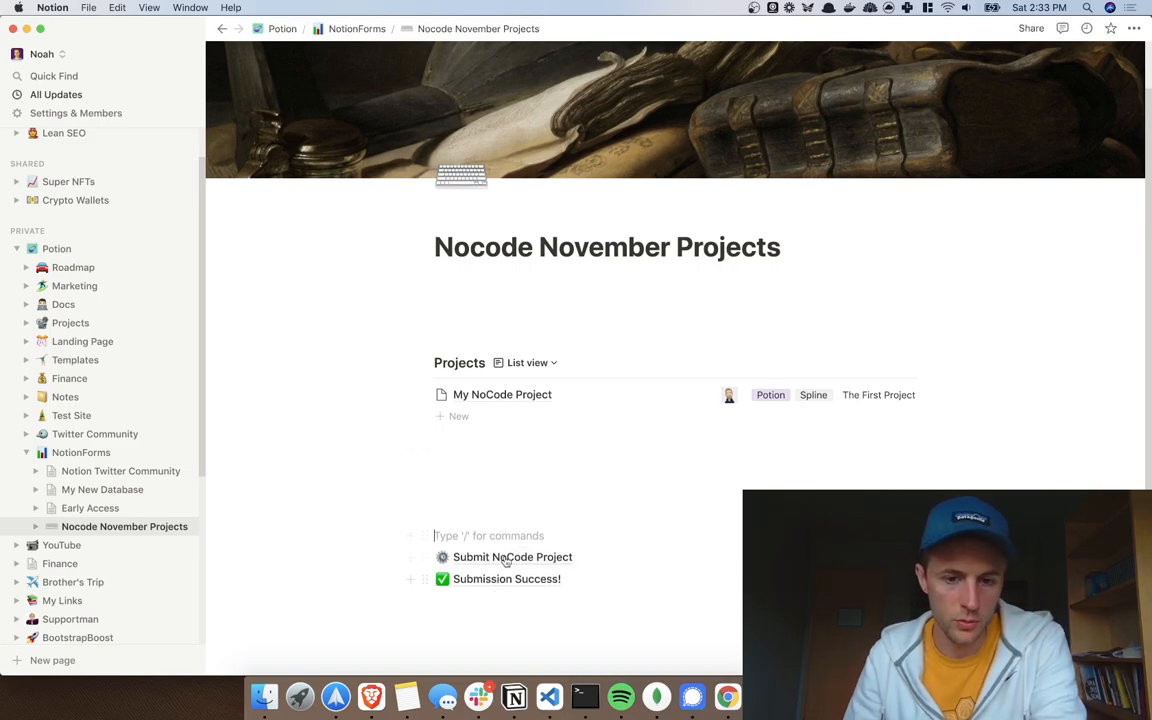
left_click(496, 492)
key("ctrl+Right")
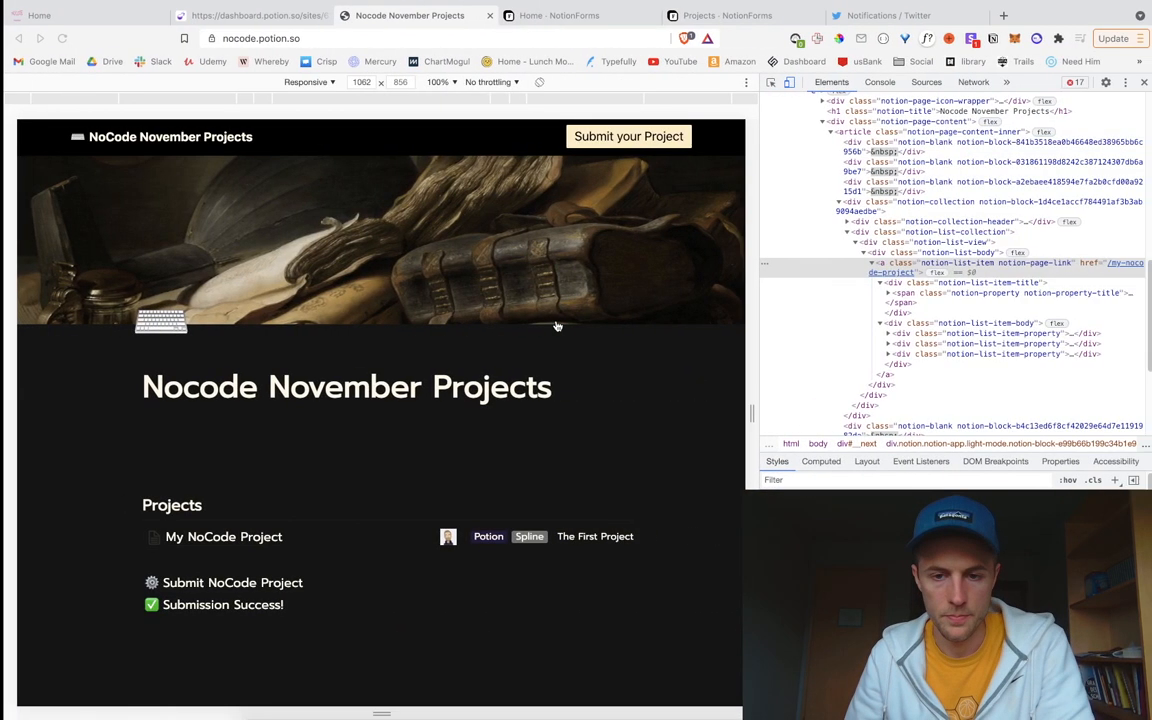
Step: Re-expand the list item's body and title nodes and select the parent list body element
left_click(869, 263)
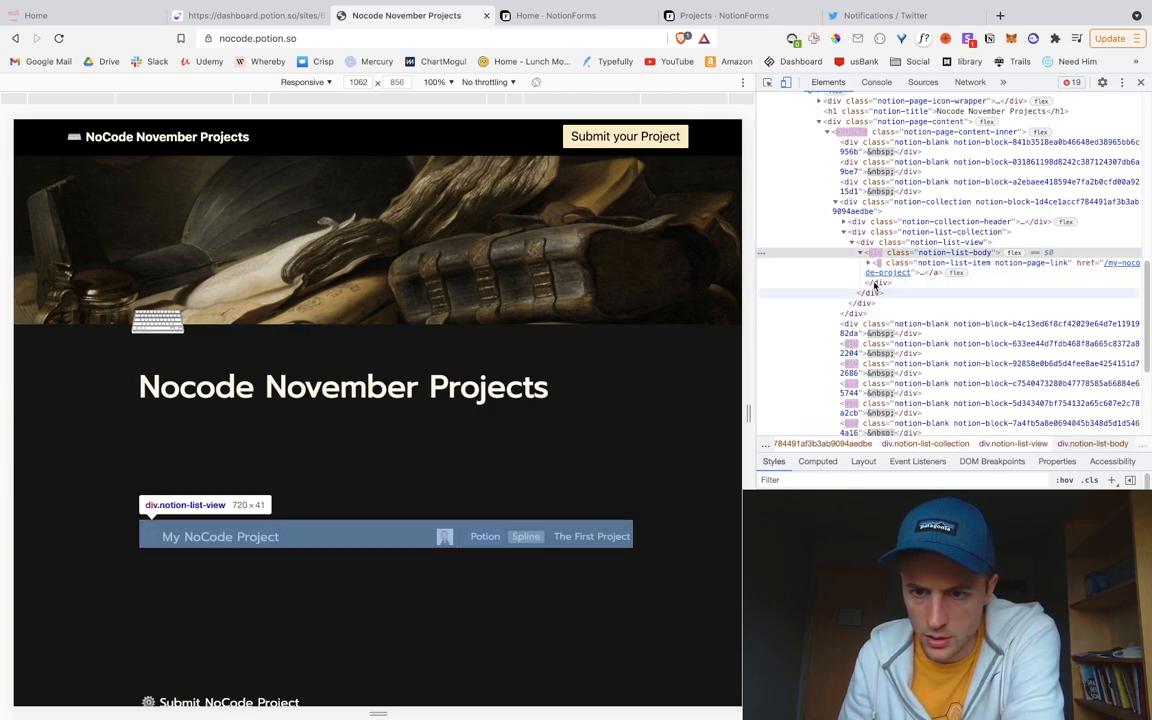
left_click(877, 293)
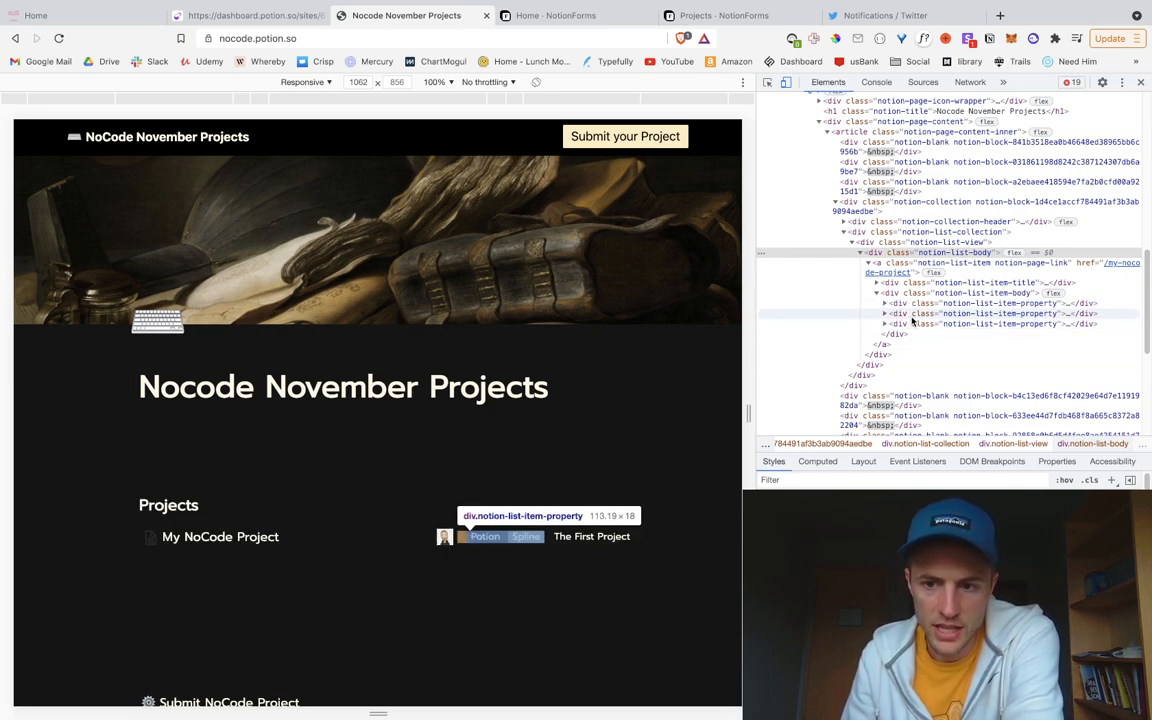
left_click(877, 283)
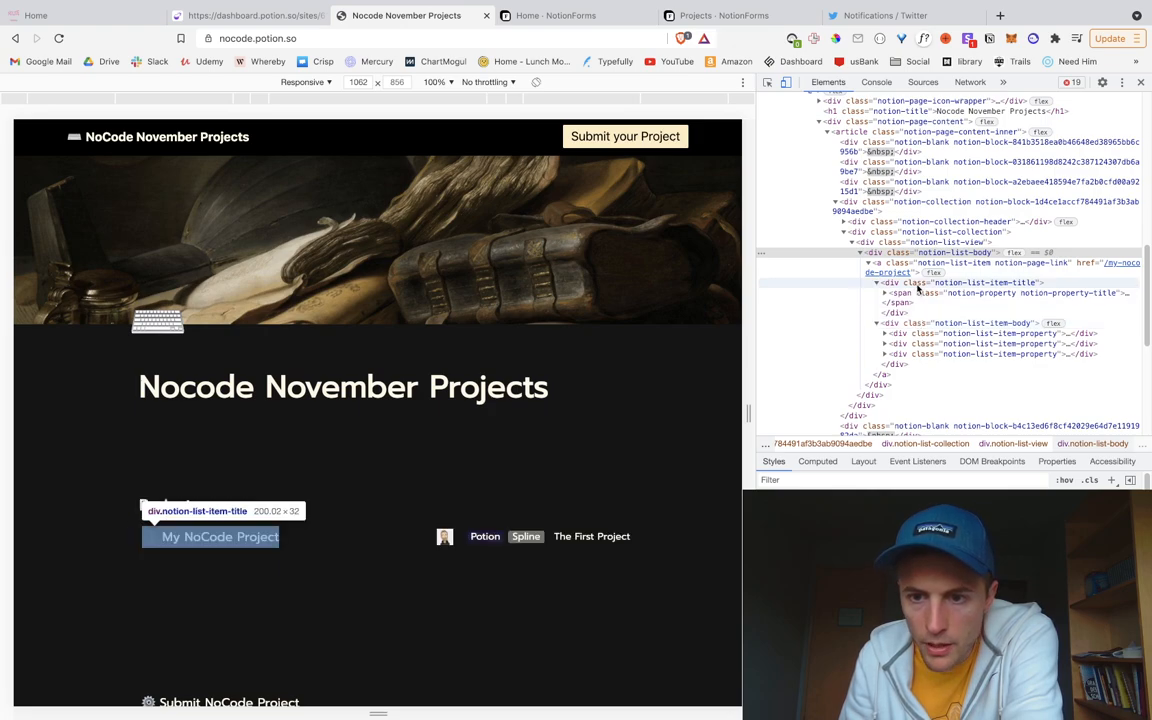
left_click(910, 283)
left_click(880, 272)
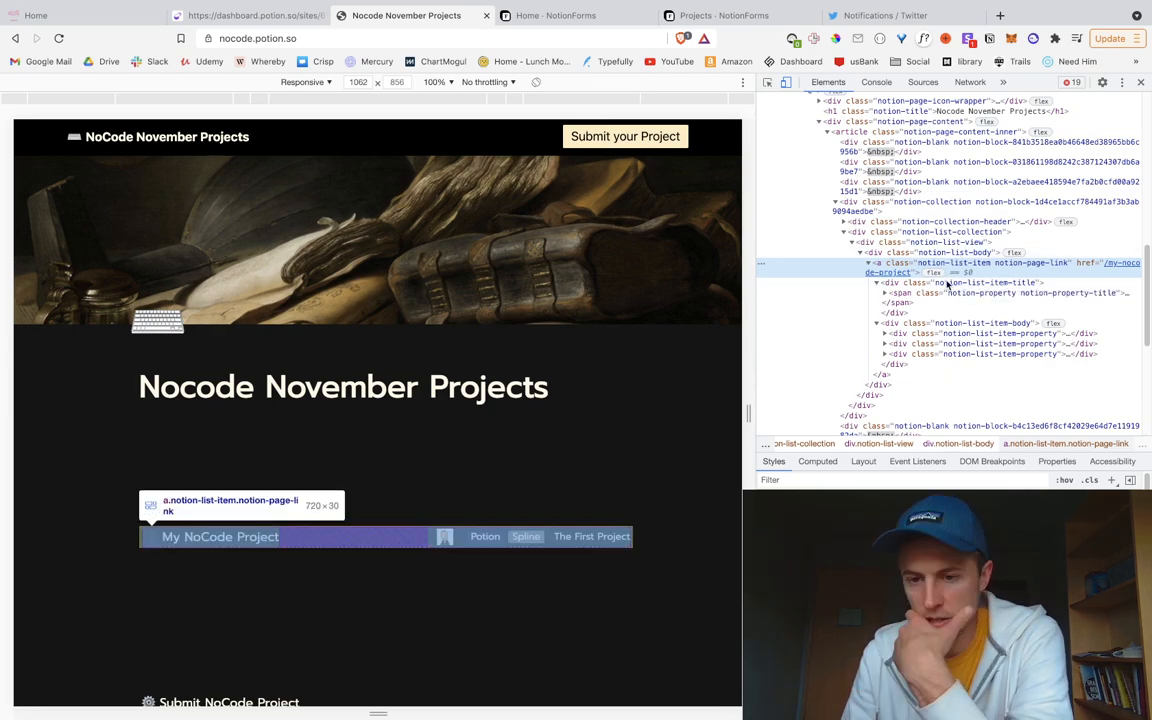
key("Up")
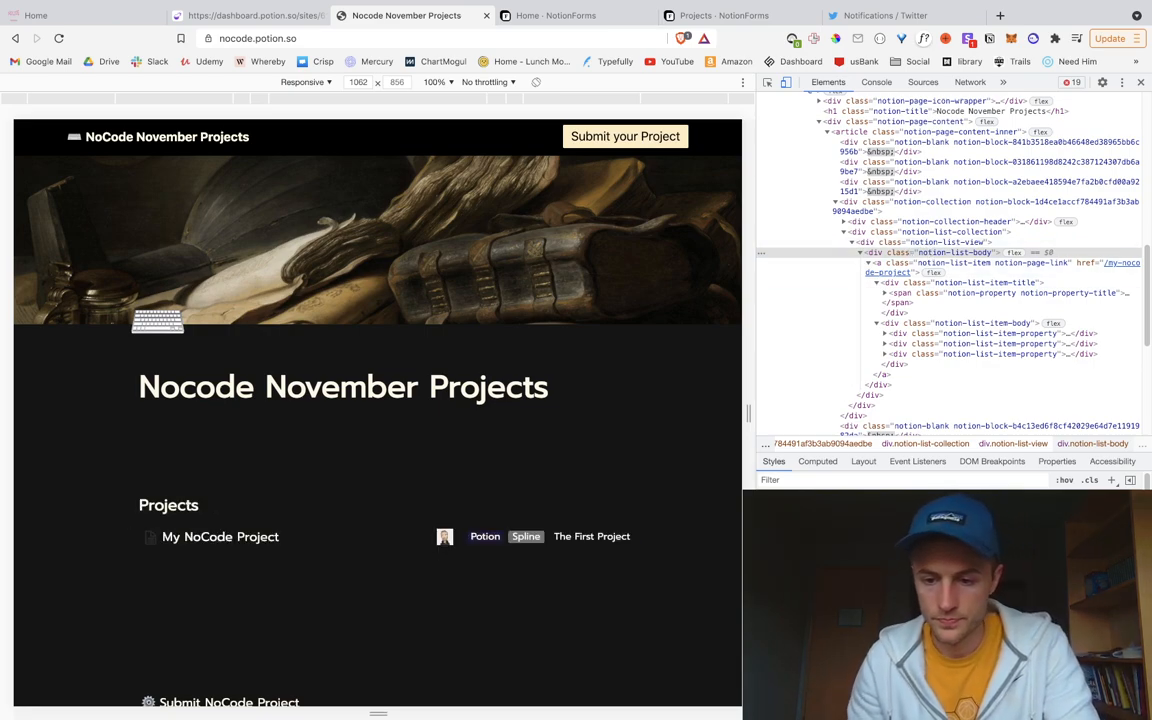
Step: Try flex-direction: column on the project list item in Styles, then go to Potion's Snippet Injection
left_click(946, 266)
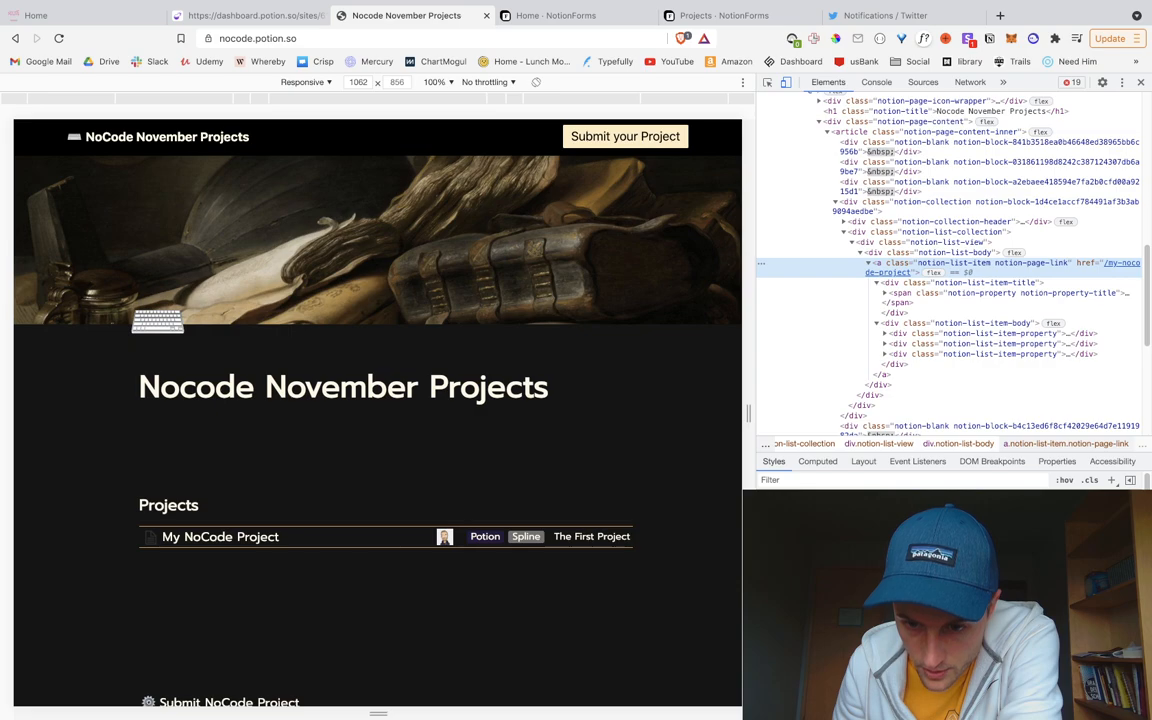
type("disp")
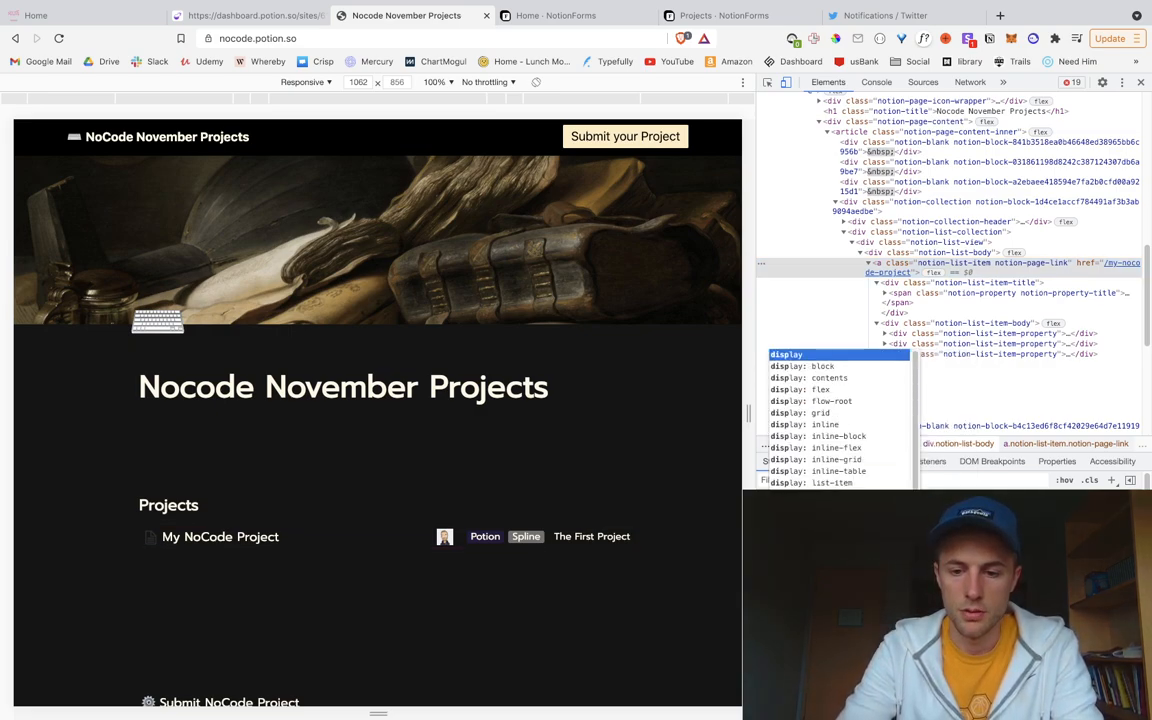
key("BackSpace")
key("BackSpace")
key("BackSpace")
key("BackSpace")
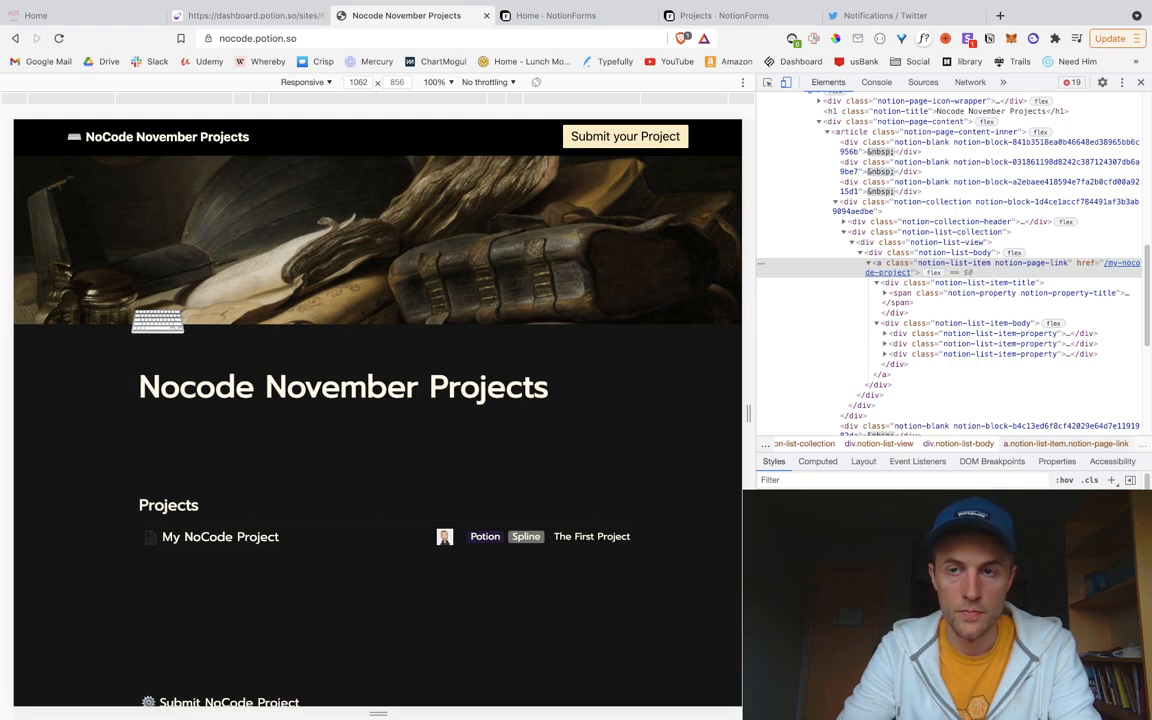
type("flex-g")
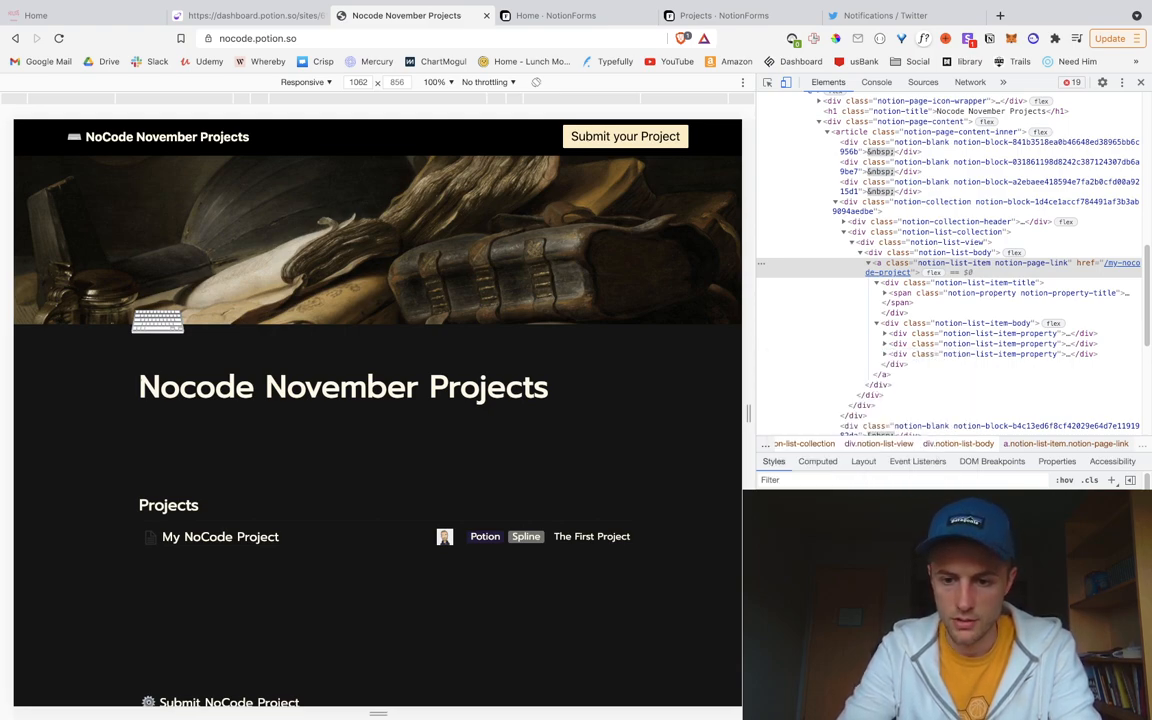
type("c")
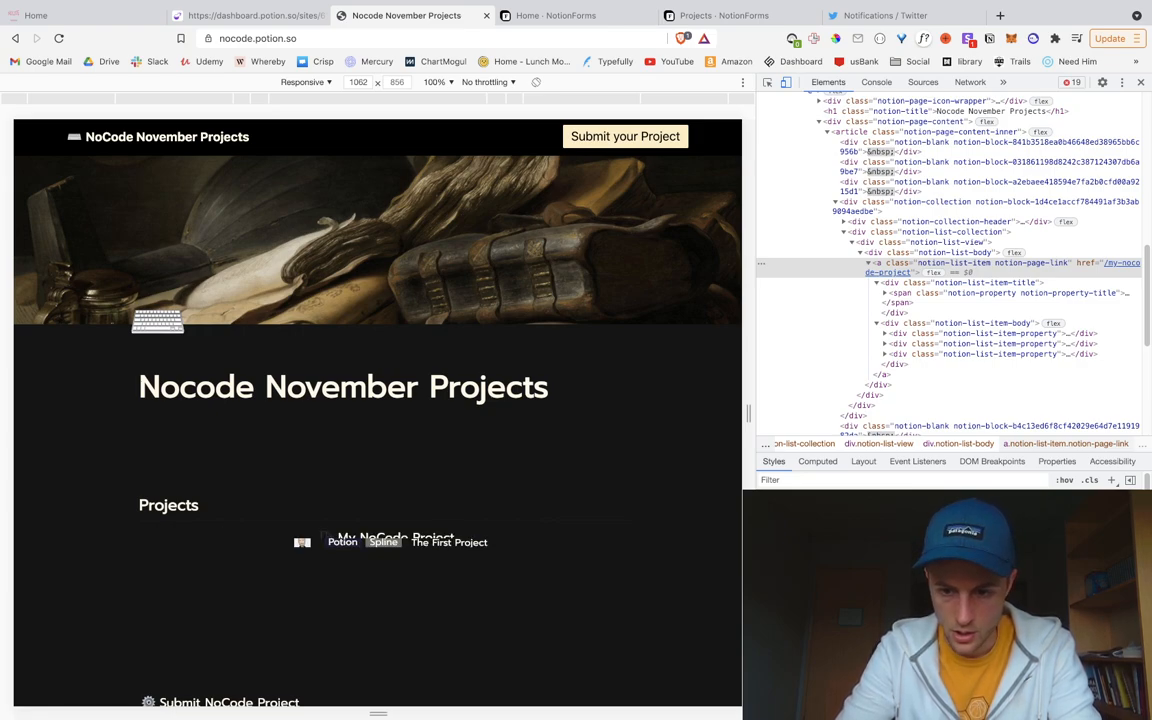
key("BackSpace")
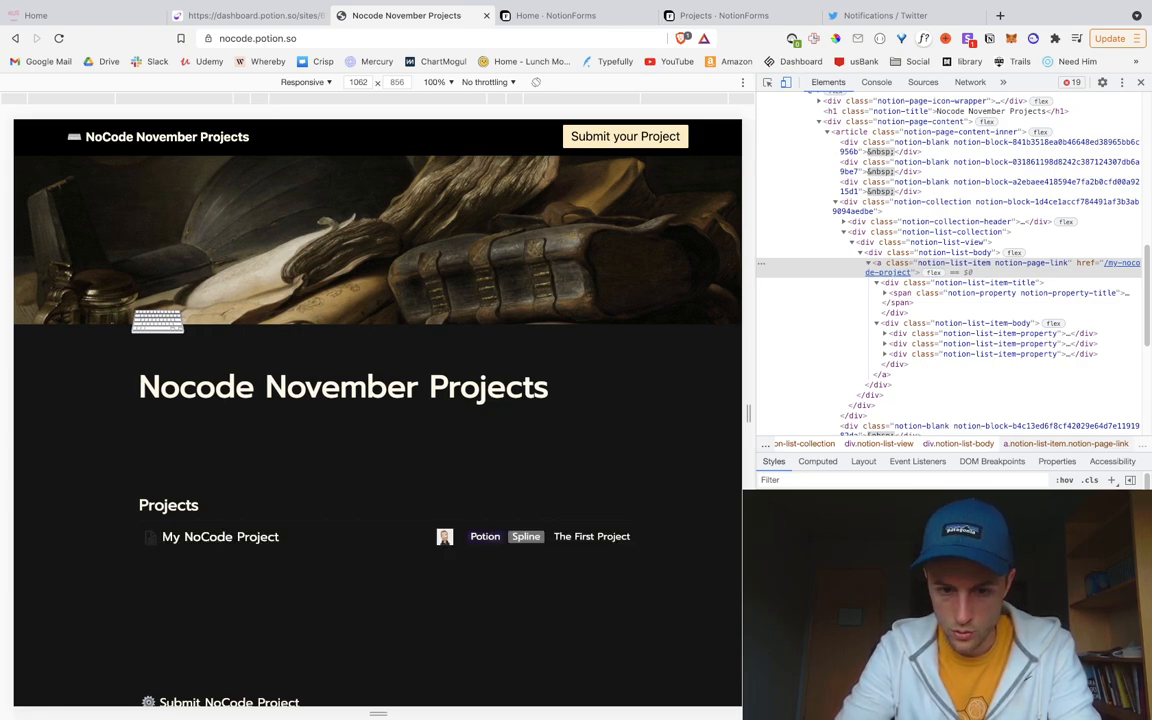
type("c")
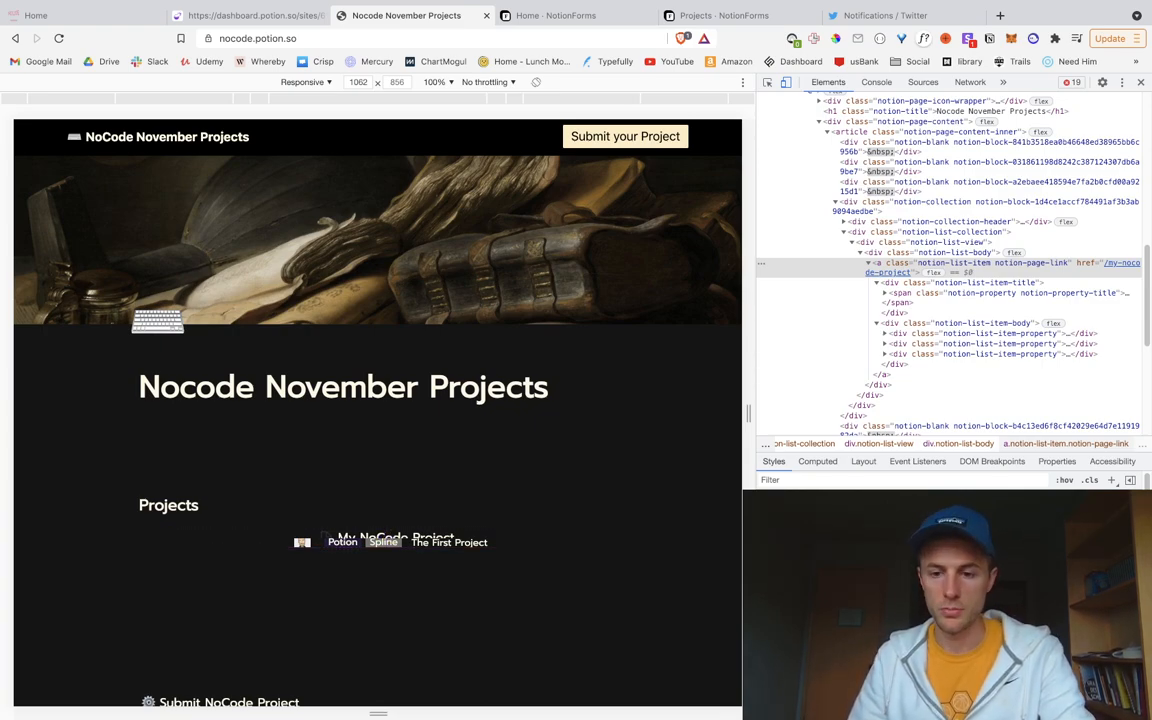
key("ctrl+shift+Tab")
Step: Add and save a .notion-list-item { flex-direction: column; } rule before </style>, then view the site
left_click(310, 424)
key("Return")
key("Return")
key("Return")
key("Return")
key("Return")
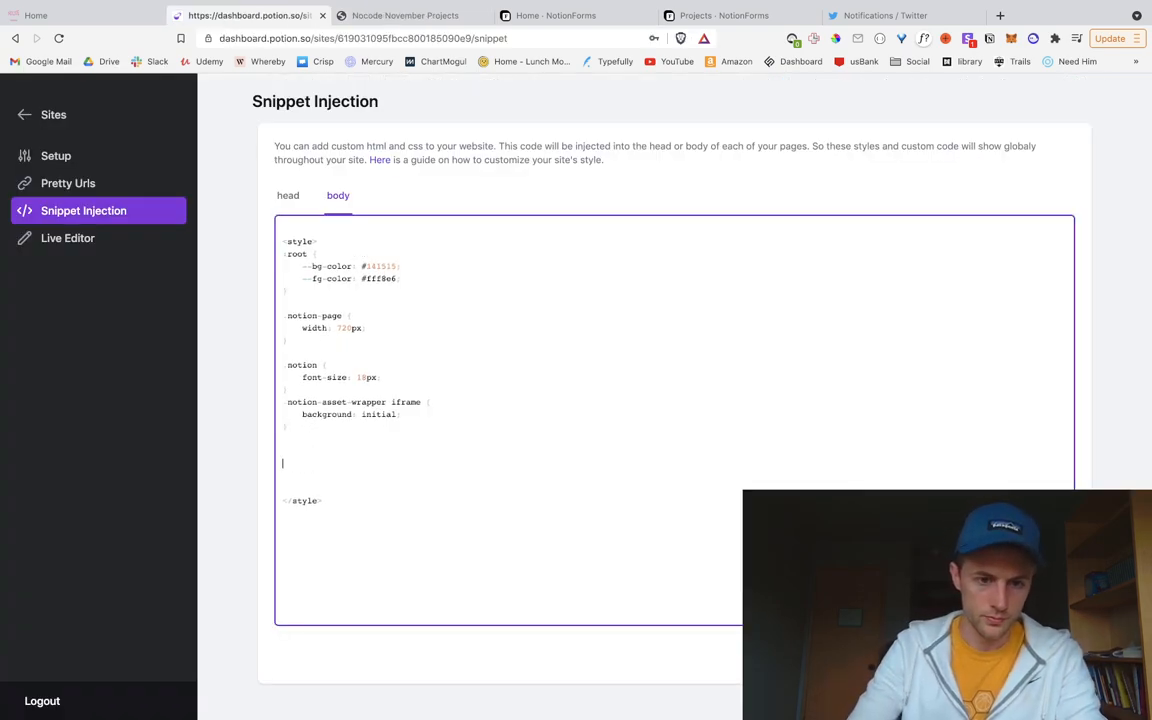
type(".notion-list-item")
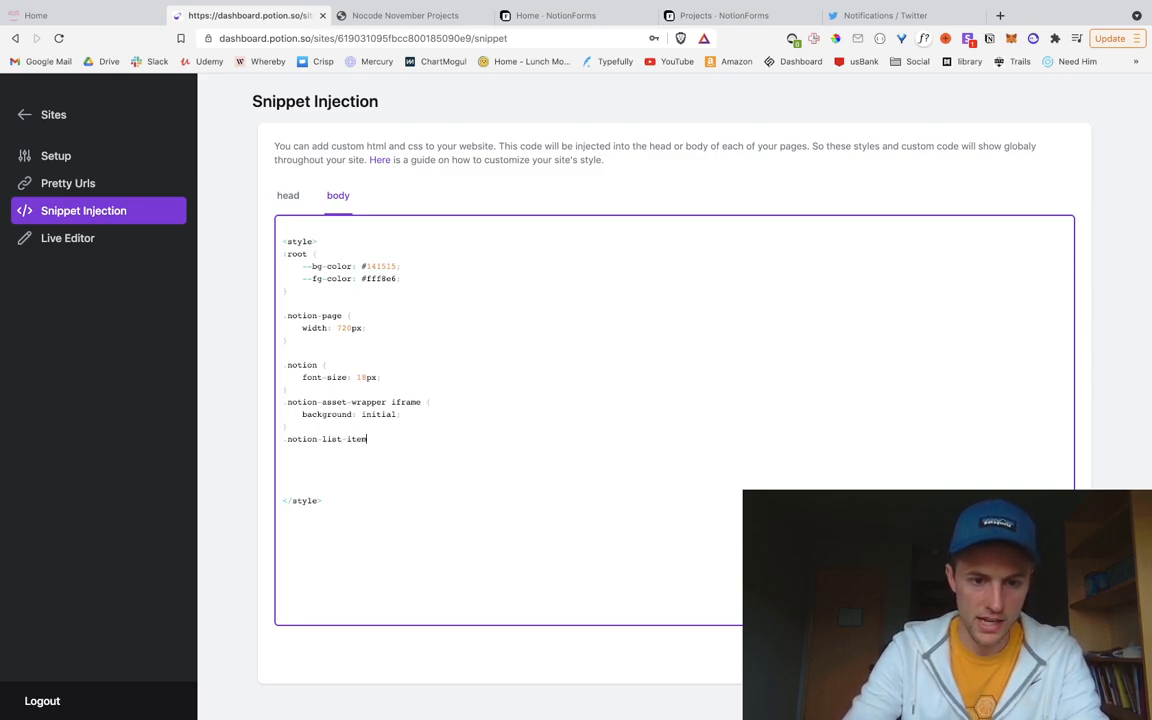
type(" {")
key("Return")
key("Return")
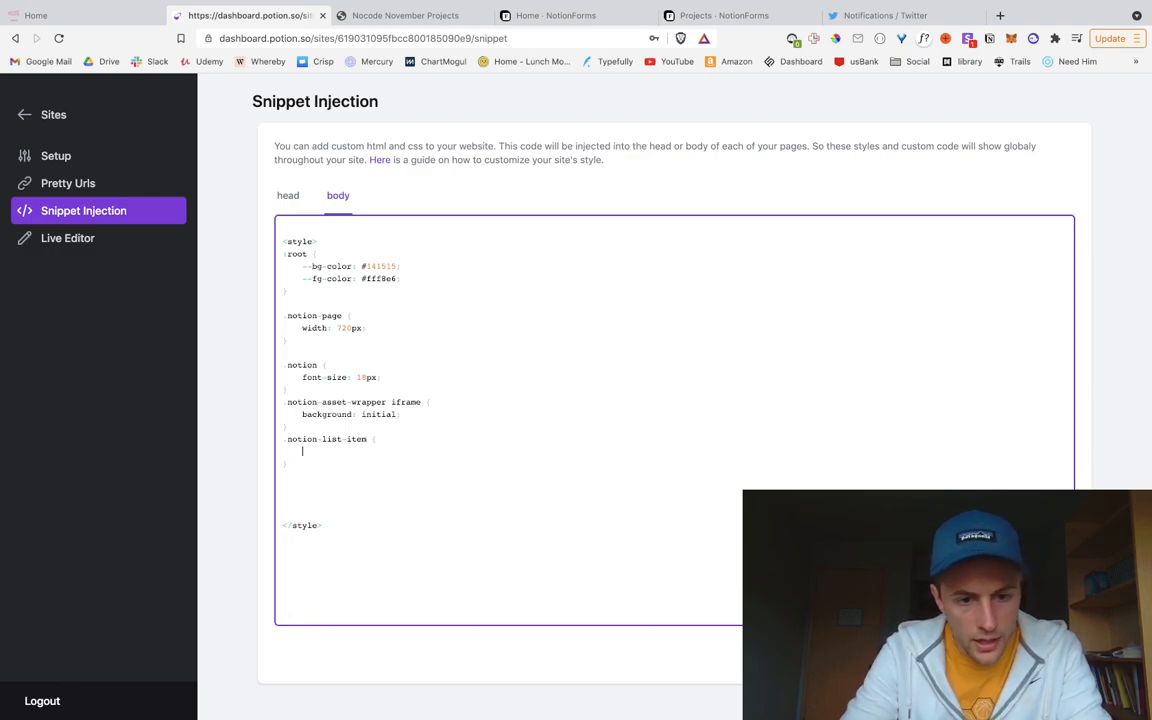
type("flex-direction: row;")
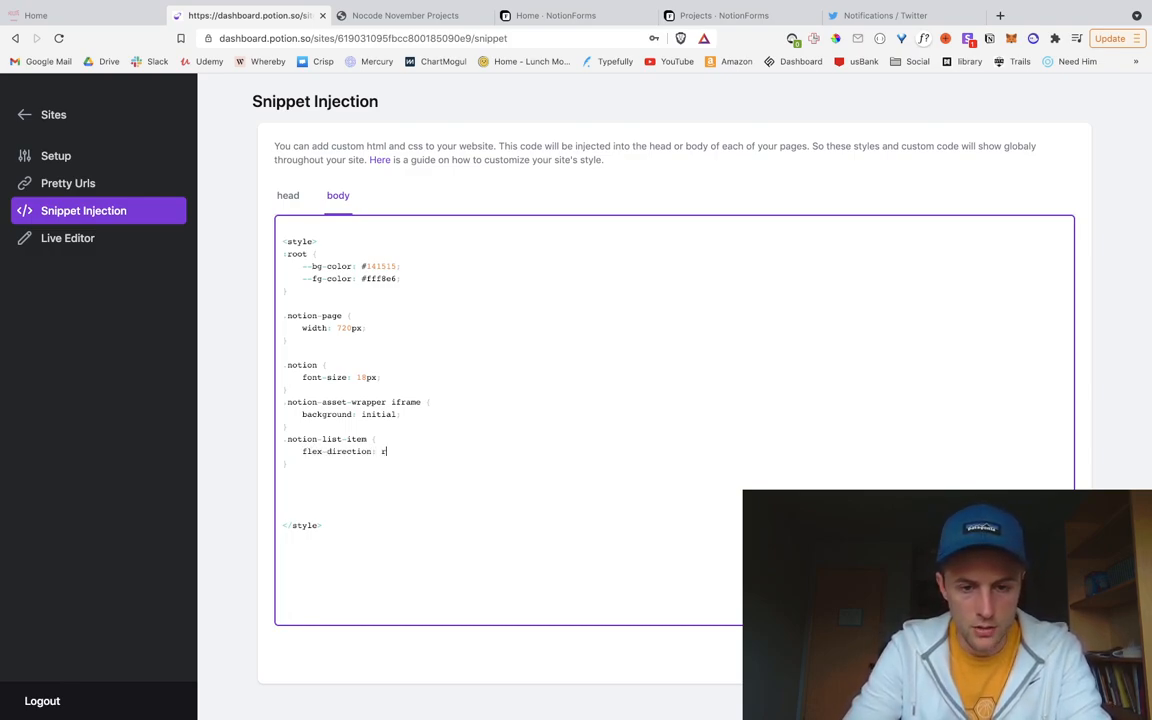
left_click(404, 17)
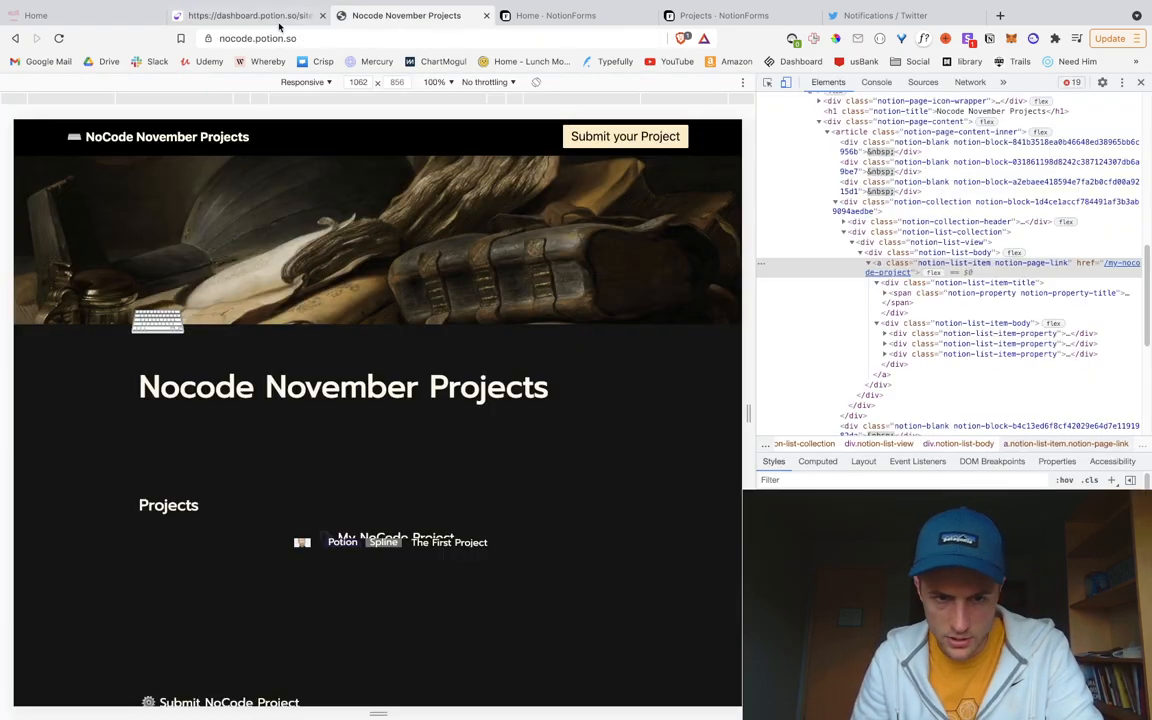
left_click(226, 16)
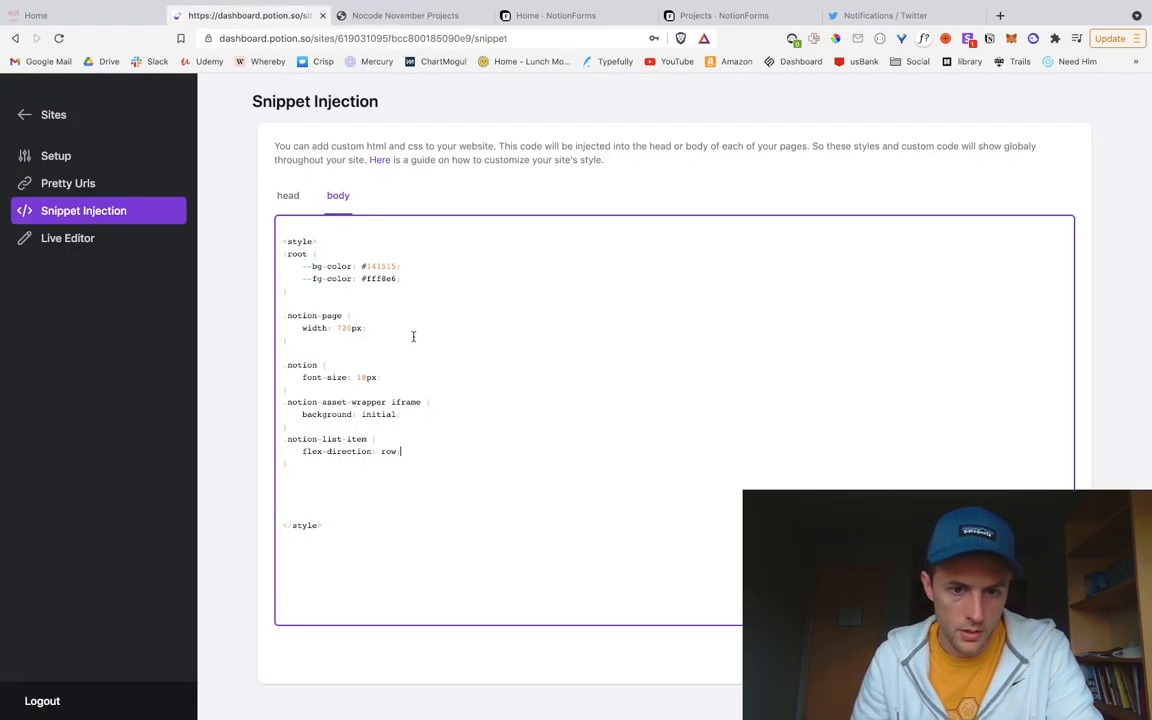
double_click(389, 451)
type("column")
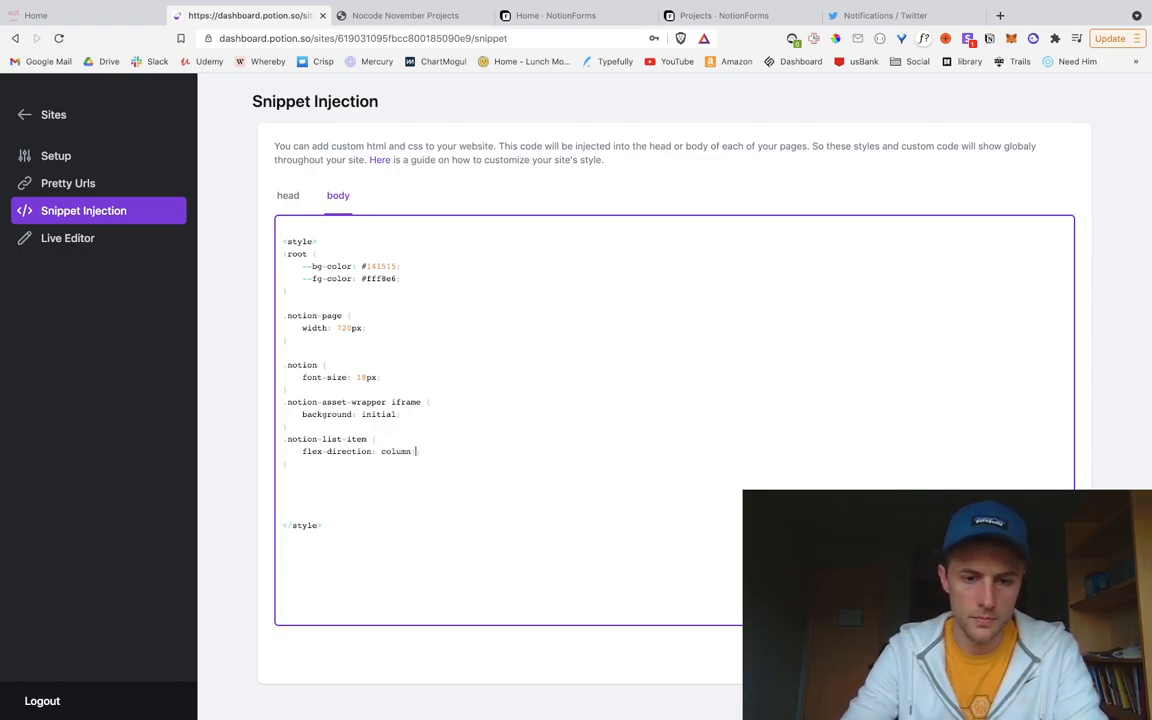
left_click(1043, 653)
left_click(405, 15)
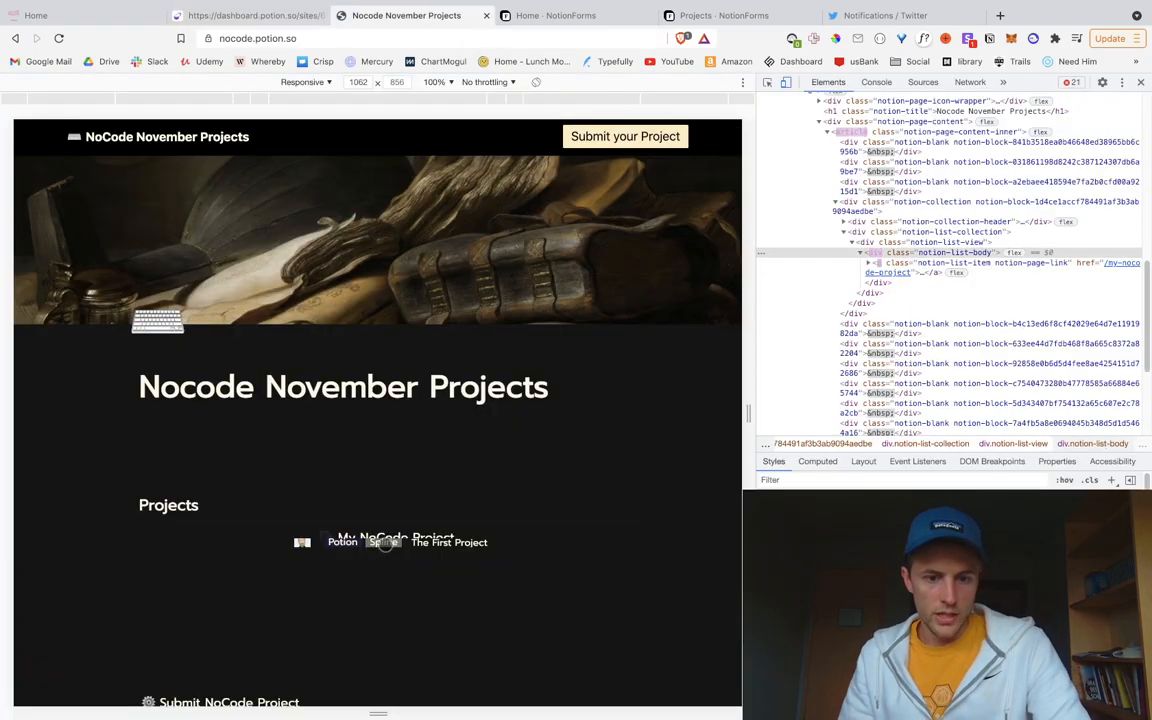
Step: Inspect the My NoCode Project title and expand the list item body's property children
scroll(405, 543, "down", 2)
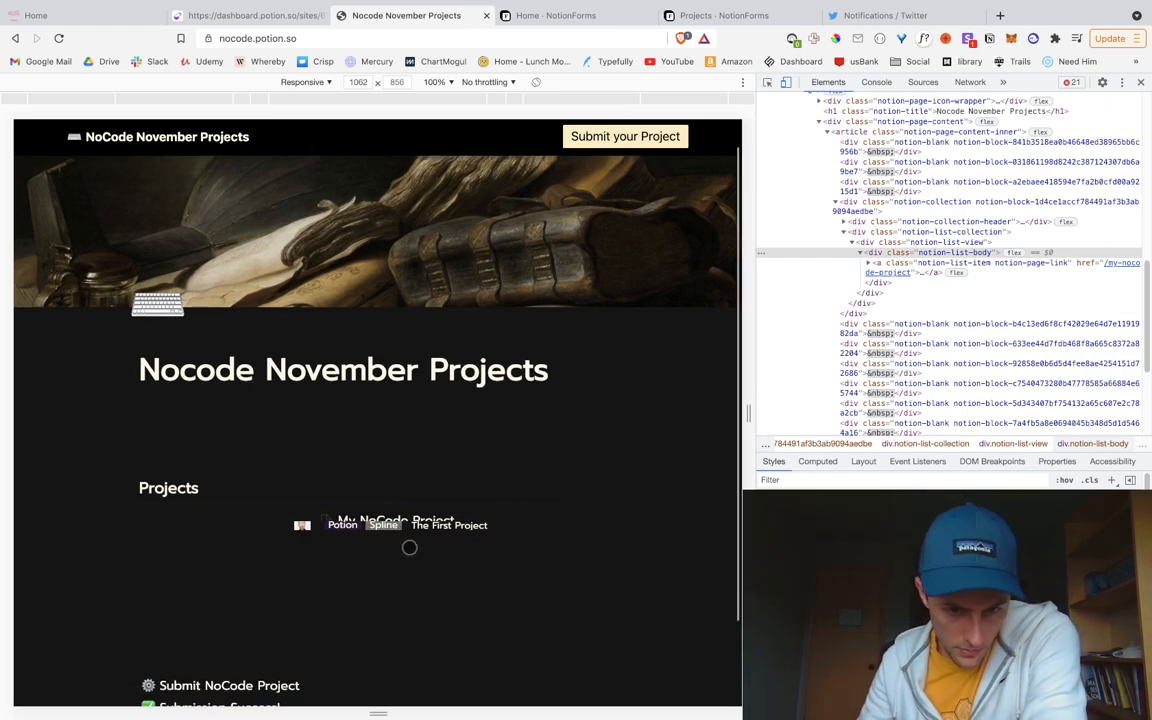
right_click(451, 443)
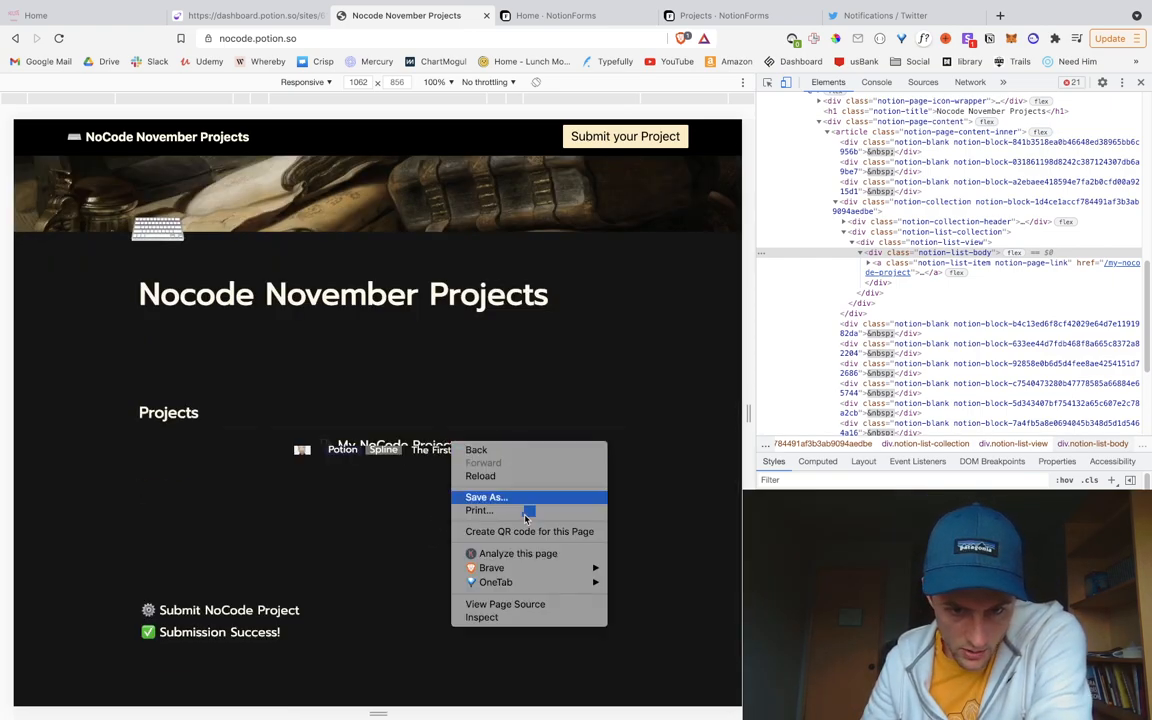
left_click(488, 617)
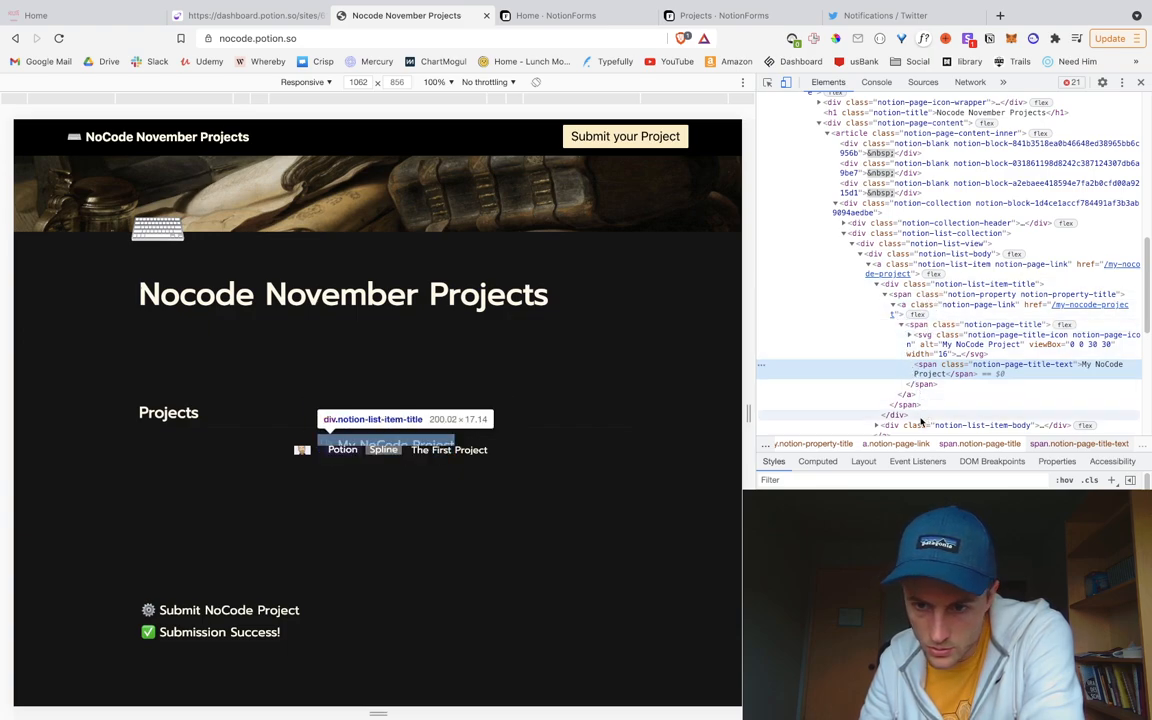
scroll(921, 422, "down", 2)
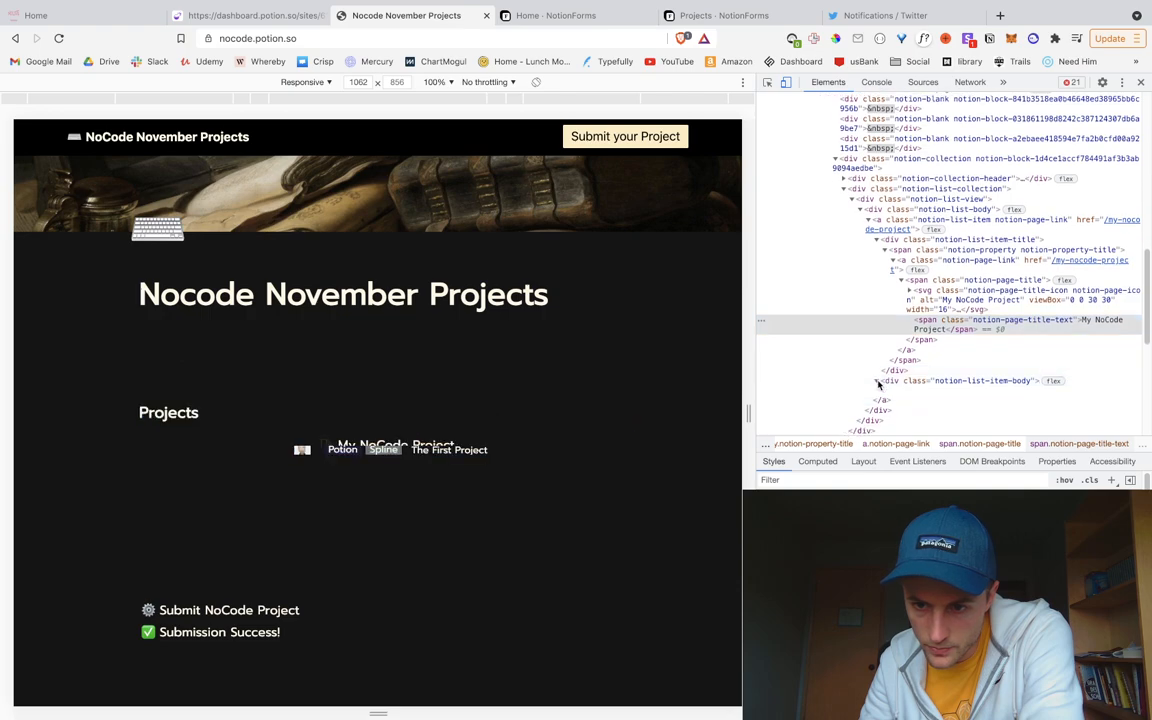
left_click(877, 381)
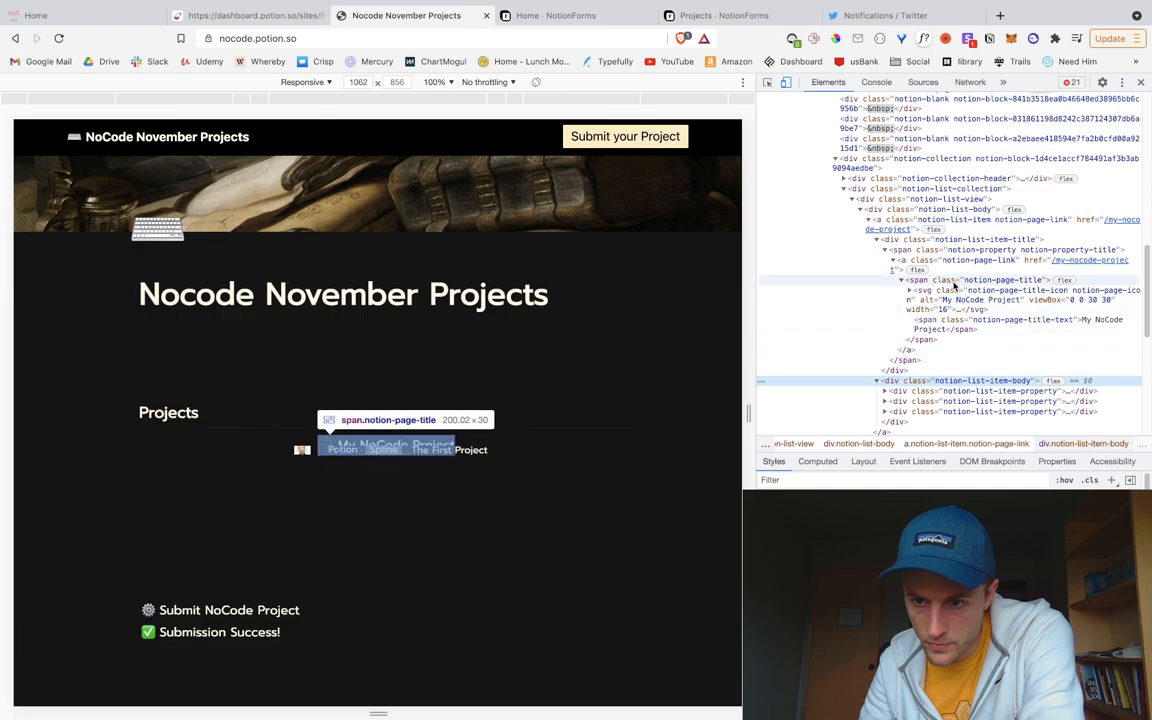
Step: Trial margin-bottom: 20px on the list item title, then reload the page to discard it
left_click(955, 242)
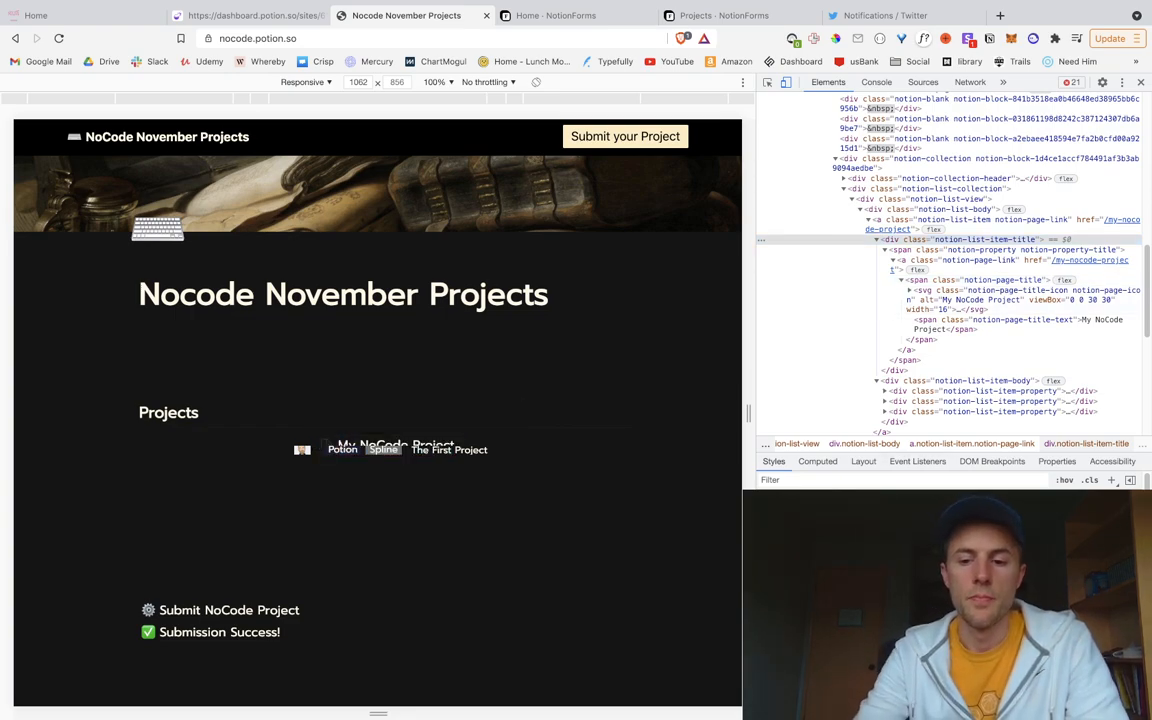
type("margin-bottom")
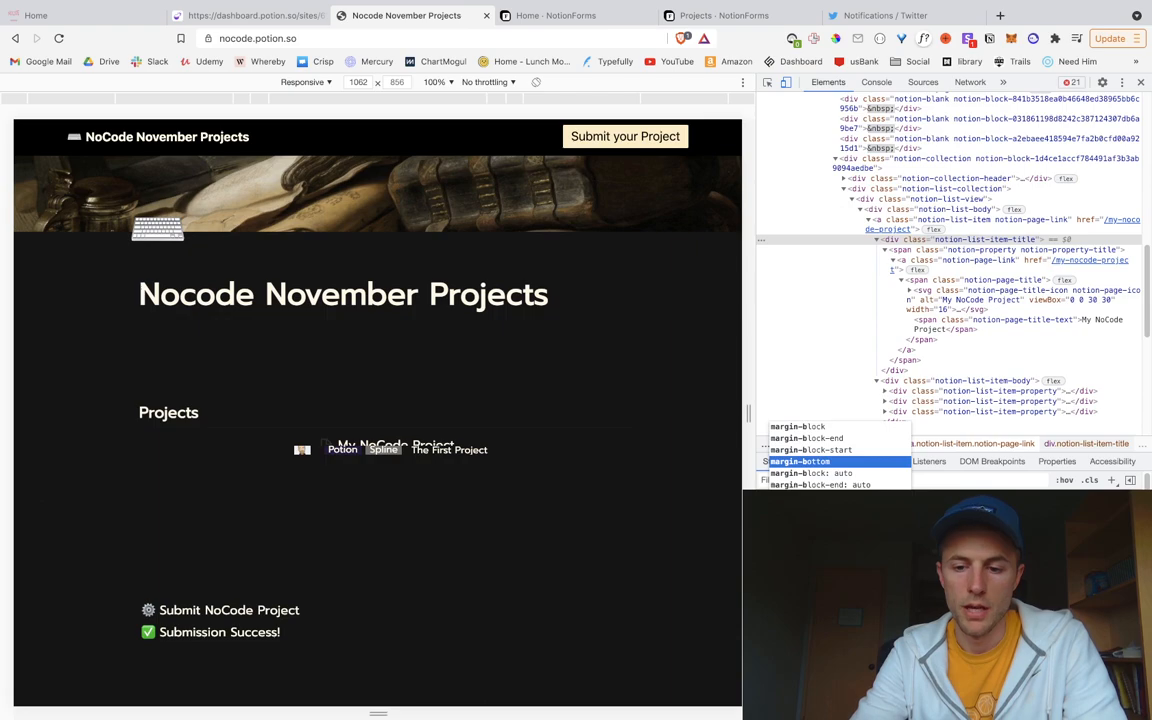
key("Tab")
type("20px")
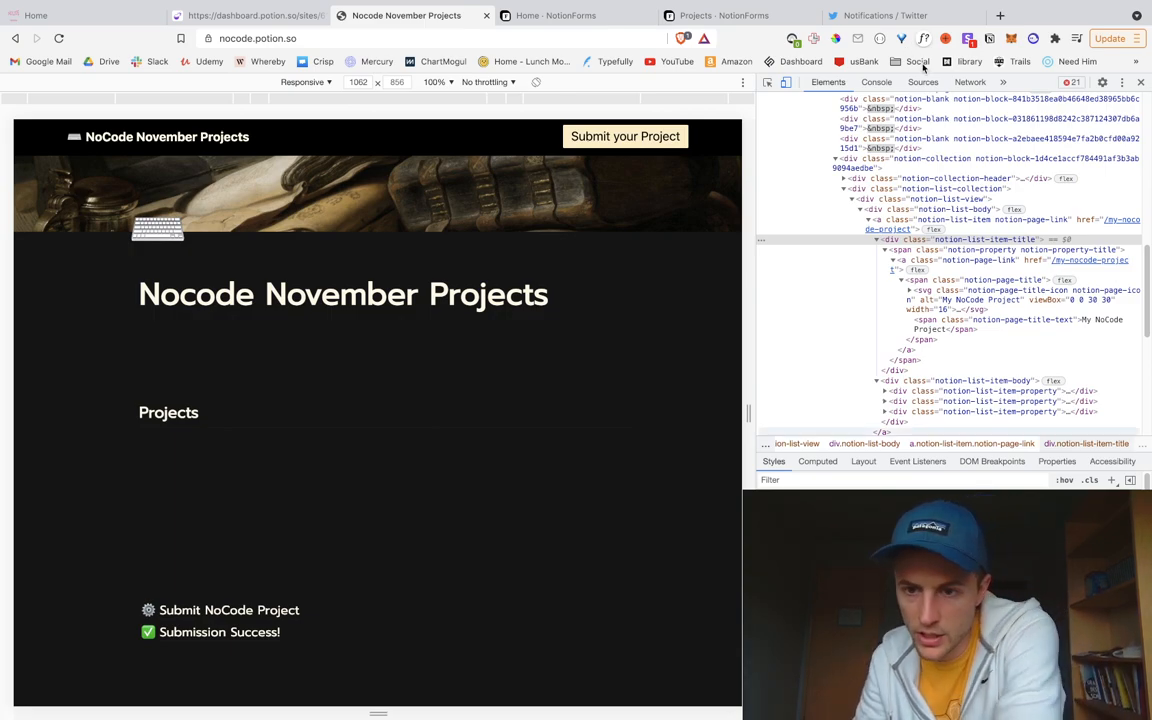
left_click(993, 222)
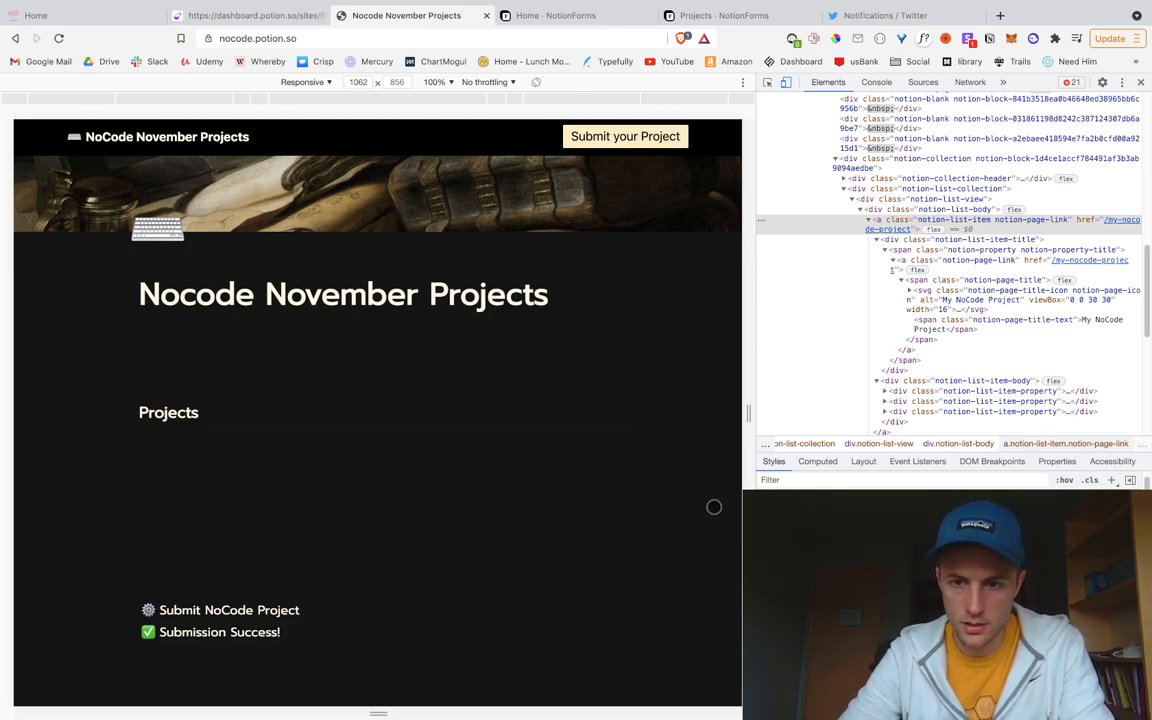
key("super+r")
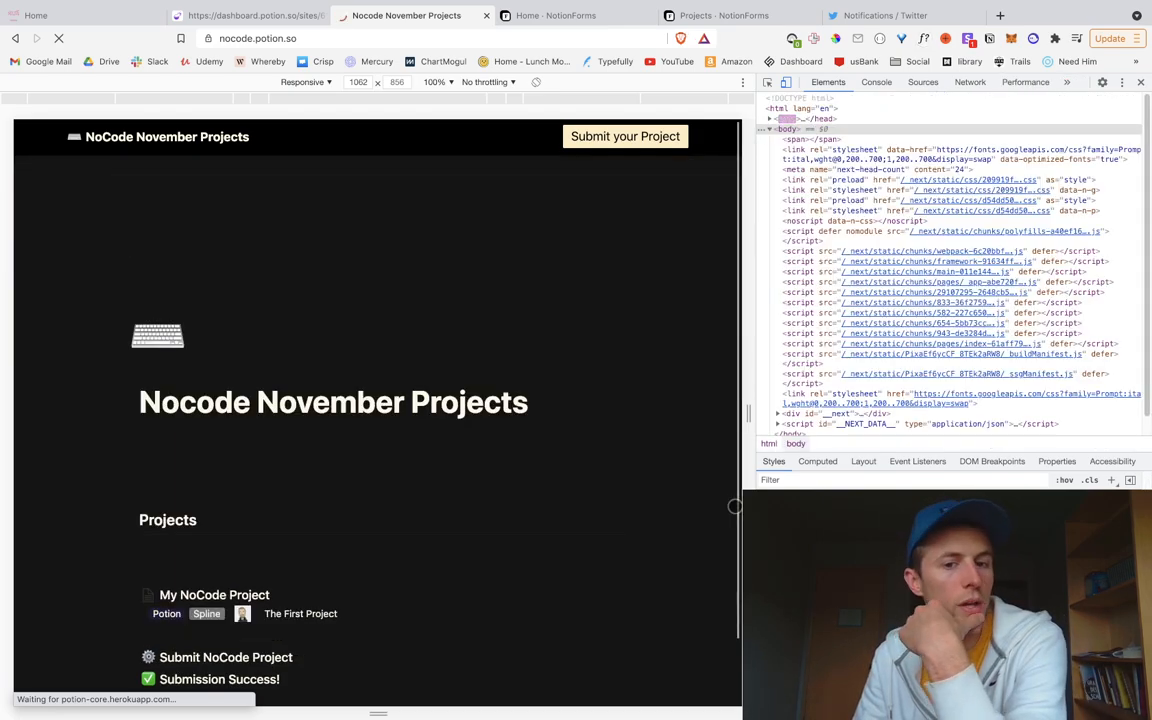
Step: Inspect the Spline tag, select the project list item link and add a height value in px
scroll(484, 544, "down", 1)
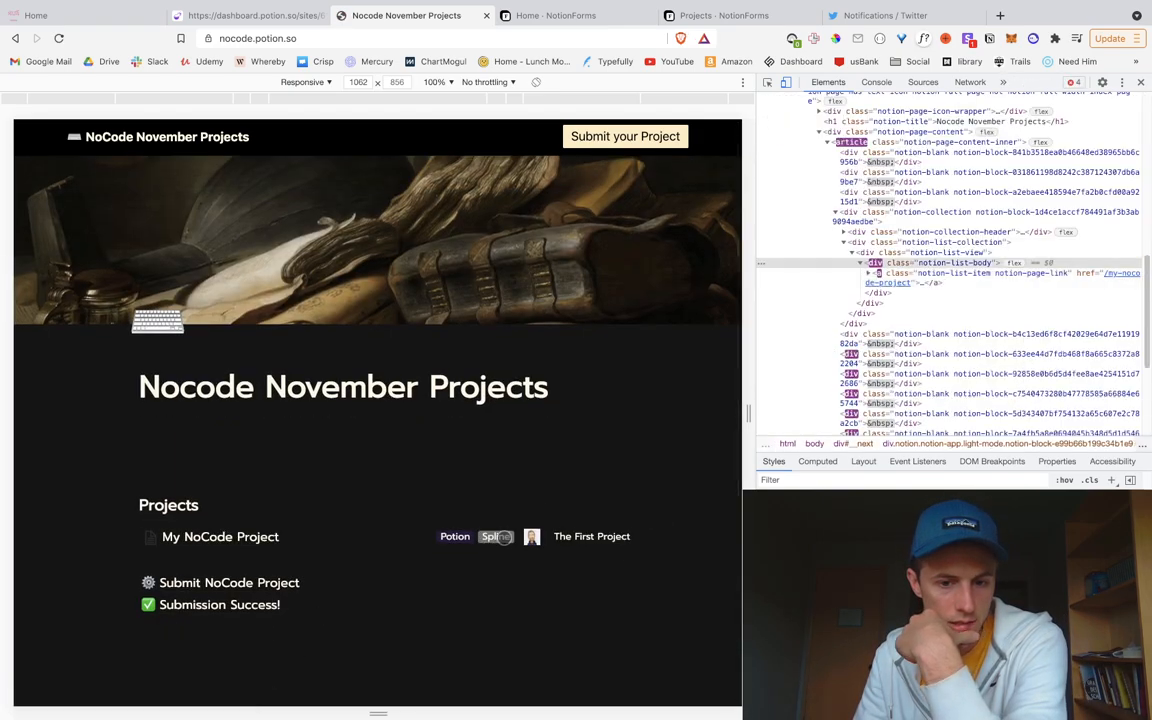
scroll(465, 514, "down", 2)
right_click(393, 433)
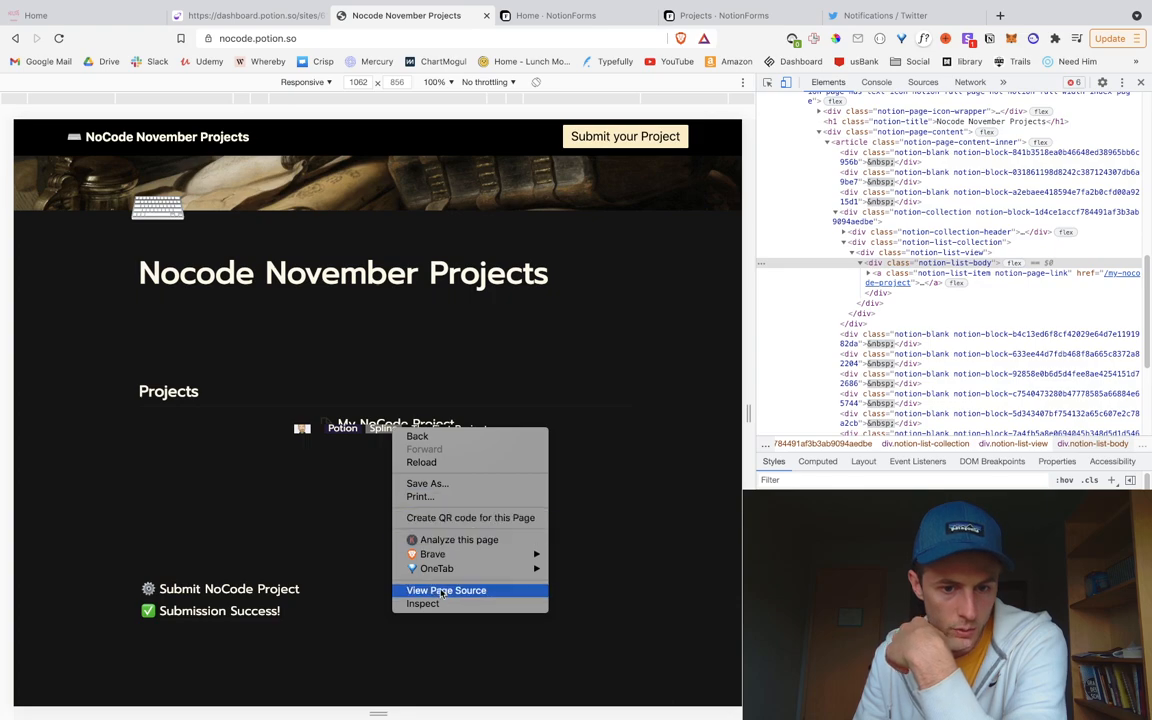
left_click(423, 602)
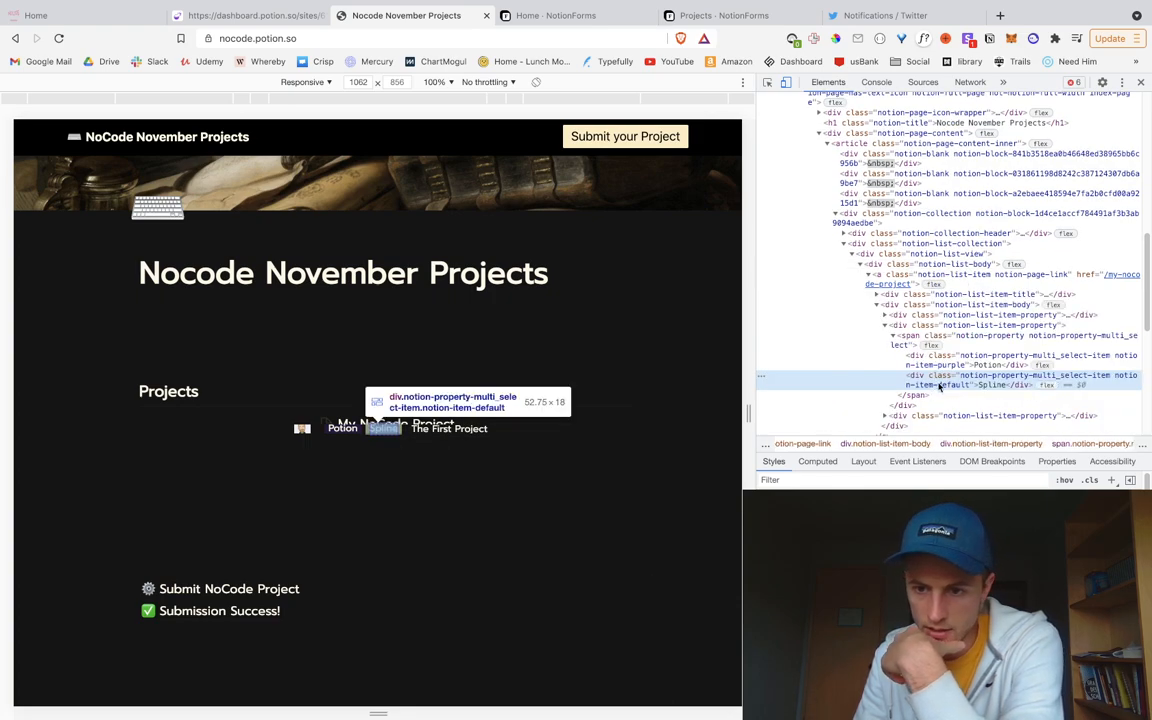
left_click(963, 283)
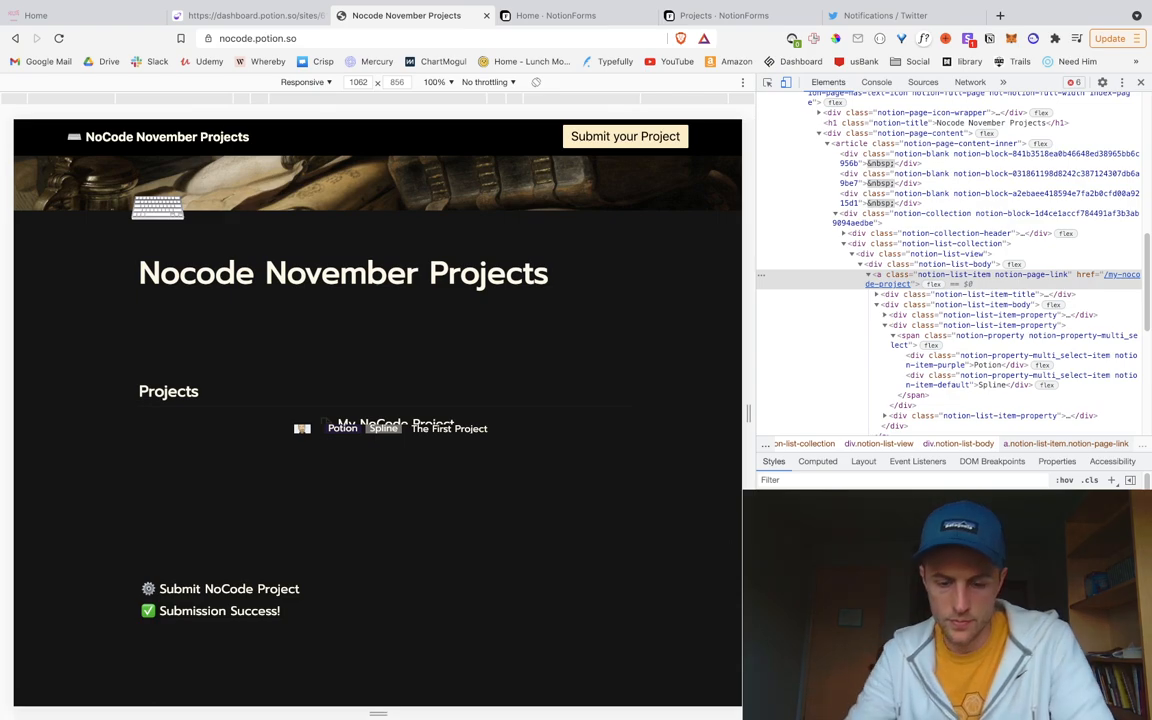
type("height")
key("Tab")
type("height")
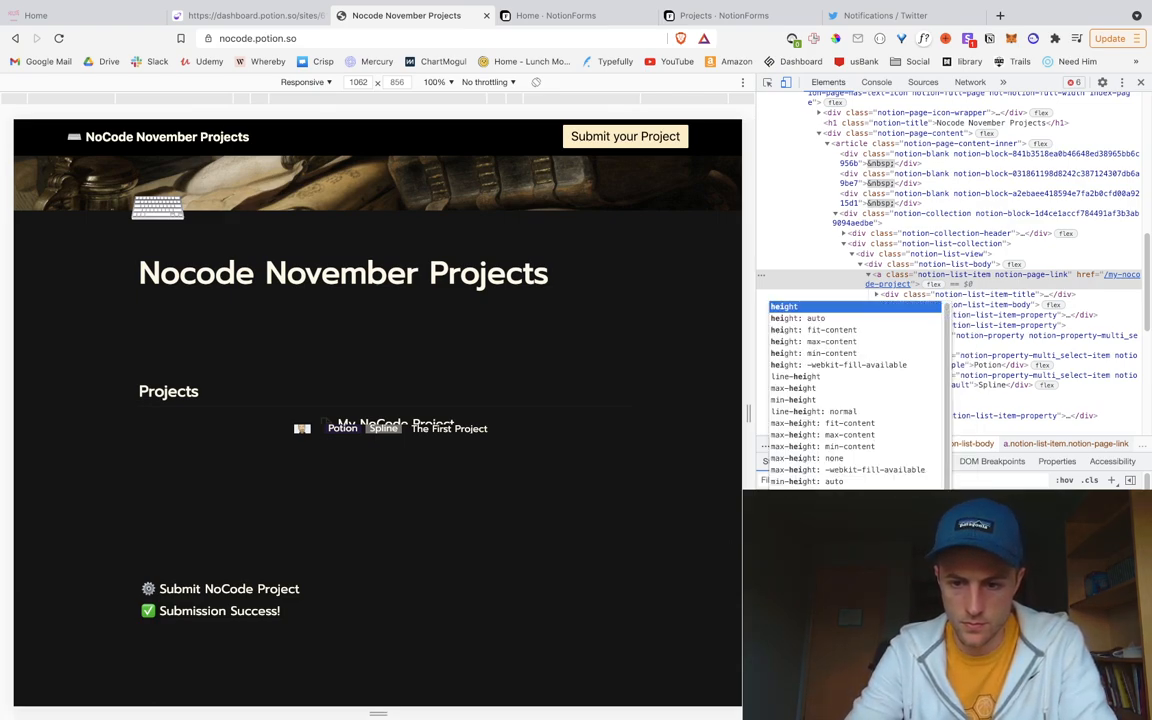
key("Tab")
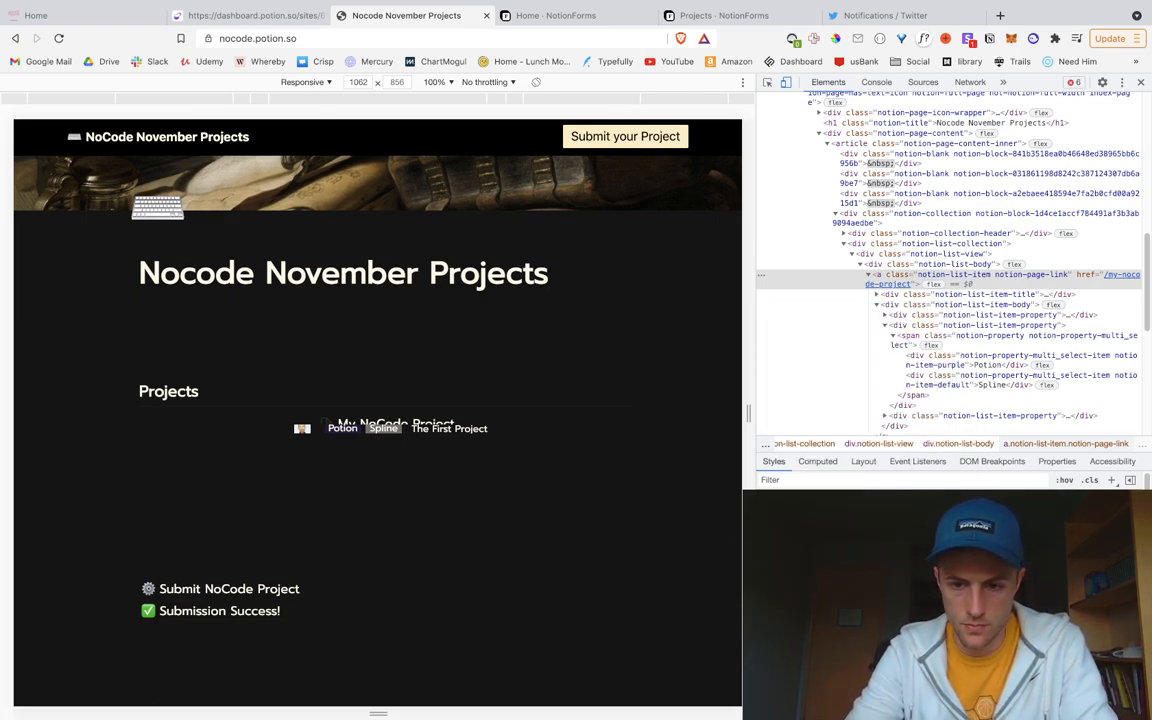
type("px")
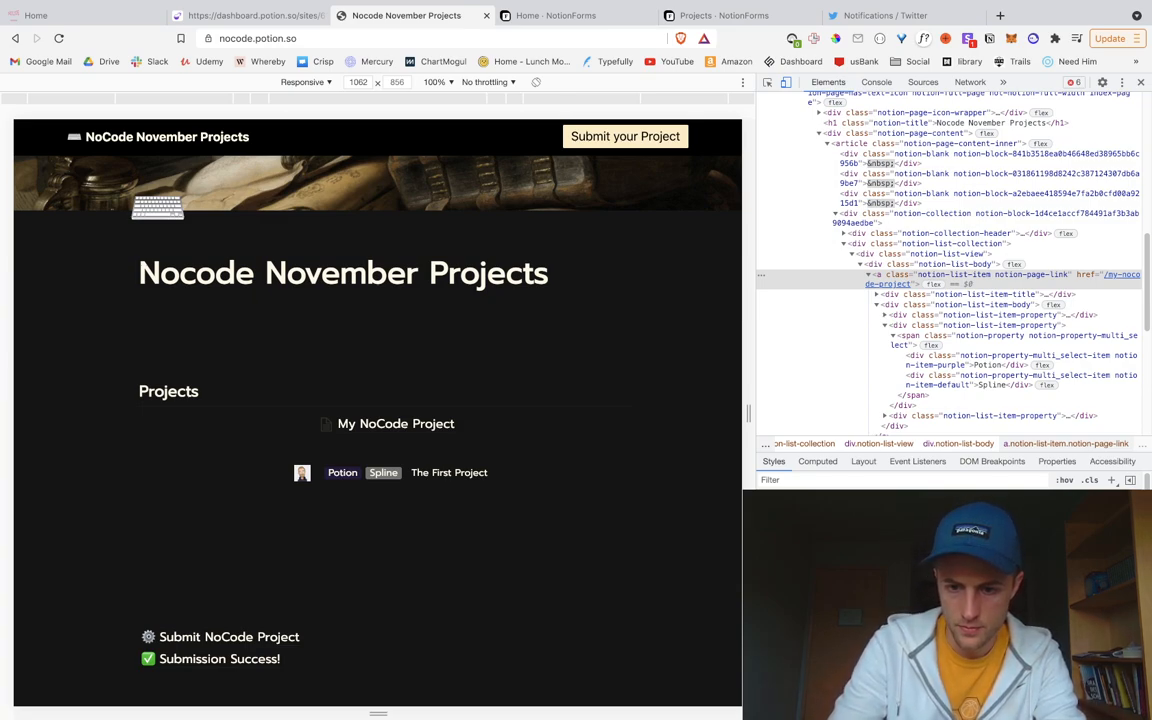
Step: Try justify-content, then set align-items to flex-start on the list item link
type("just")
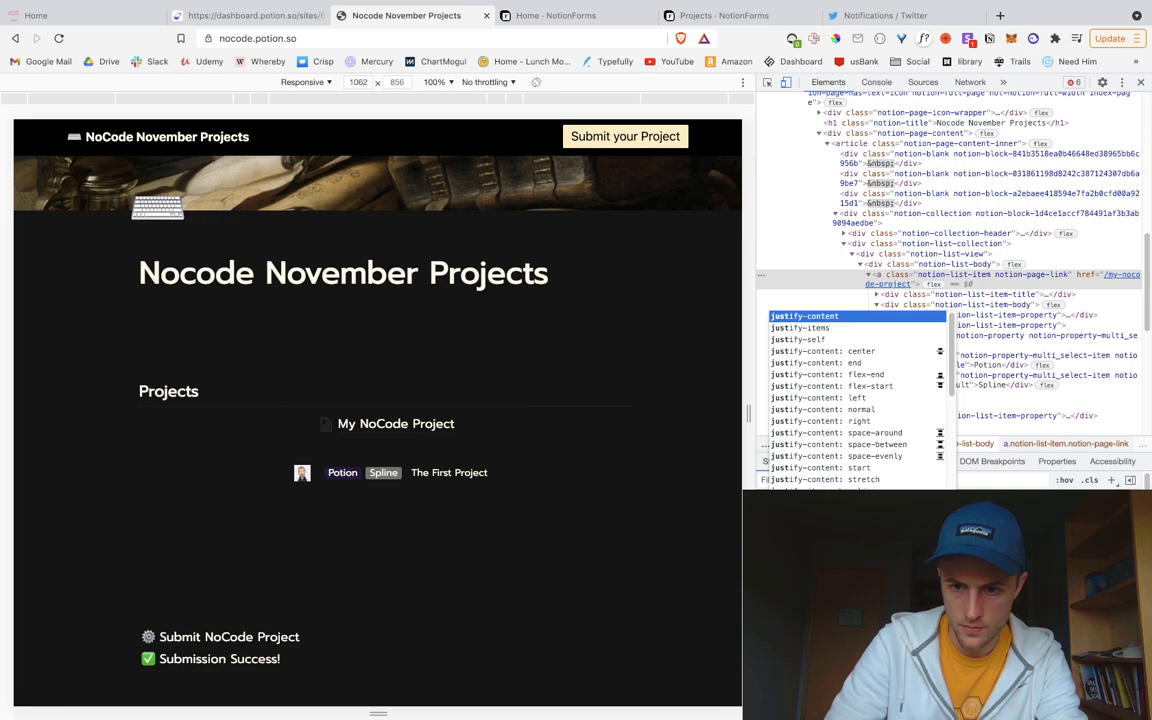
key("Down")
key("Down")
key("Down")
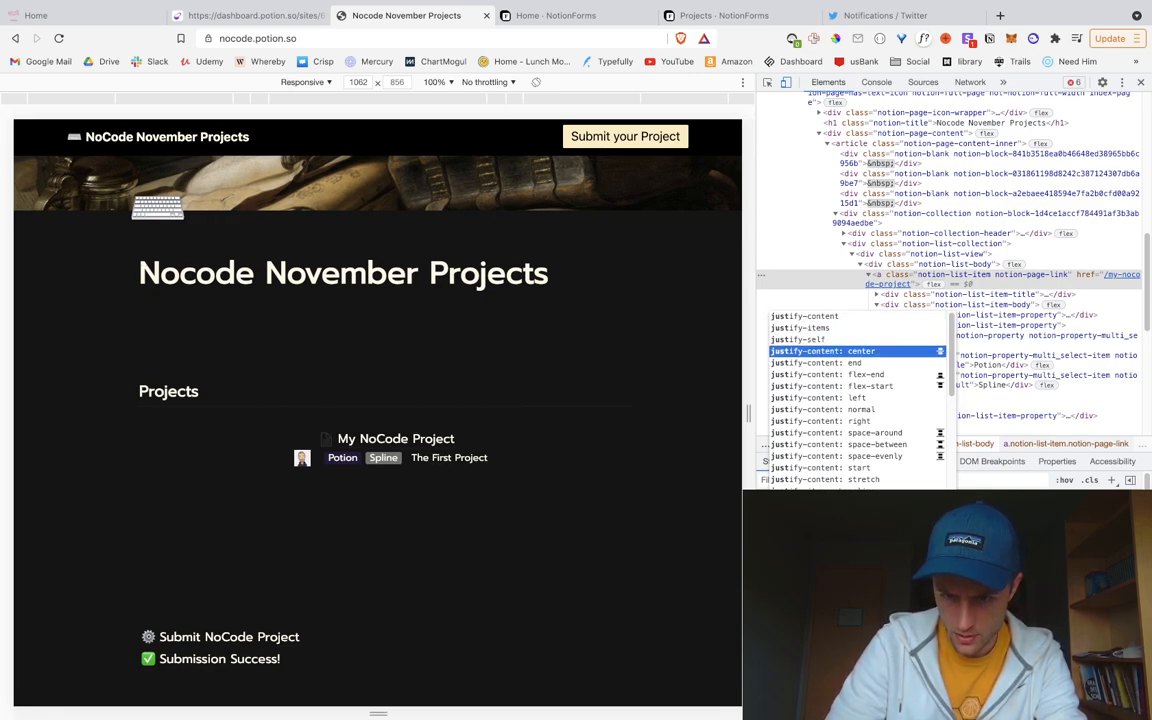
key("BackSpace")
key("BackSpace")
key("BackSpace")
key("BackSpace")
type("align")
key("Tab")
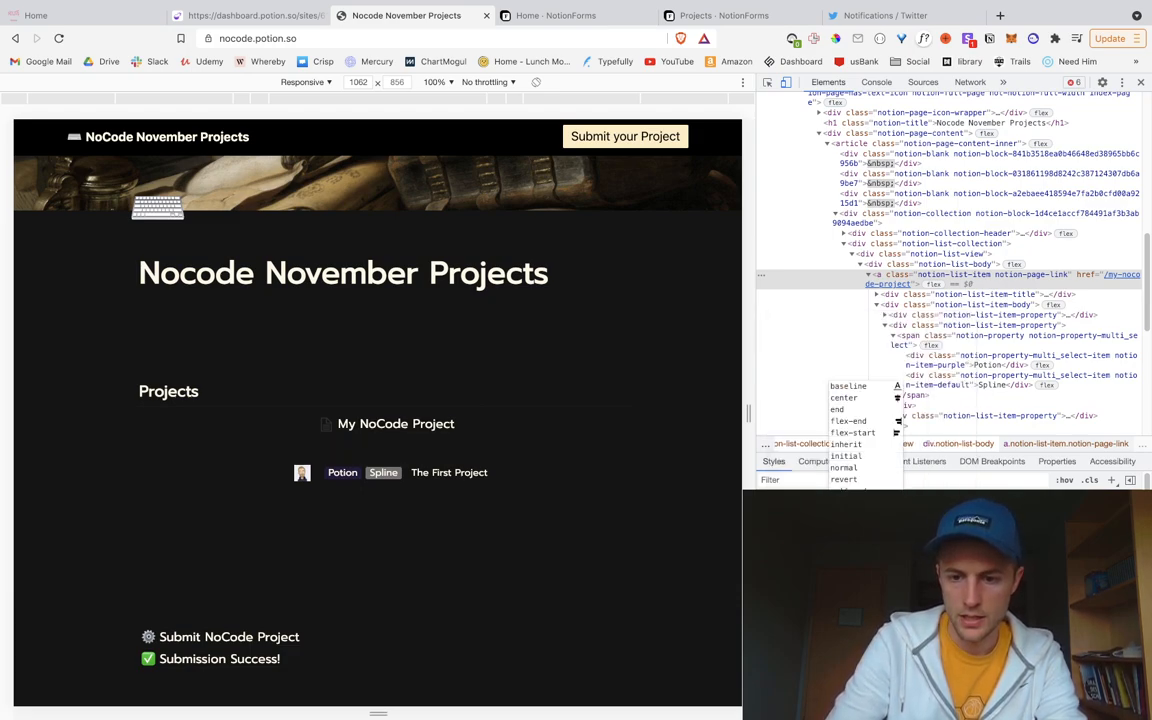
type("f")
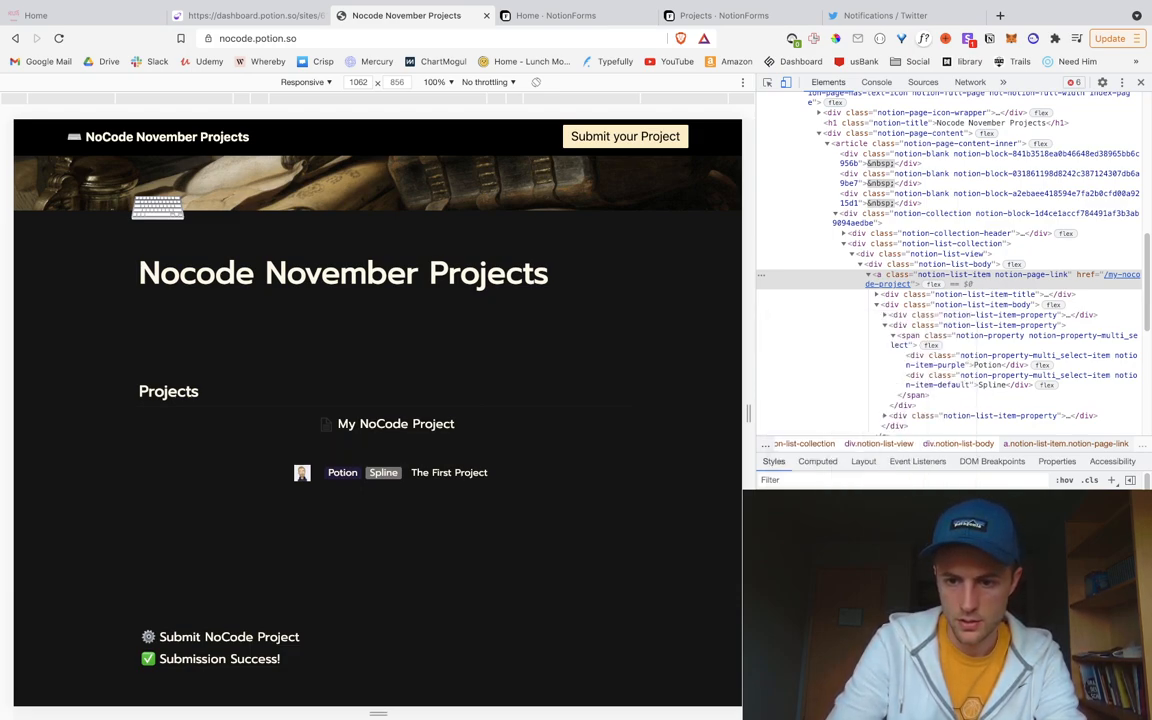
key("Down")
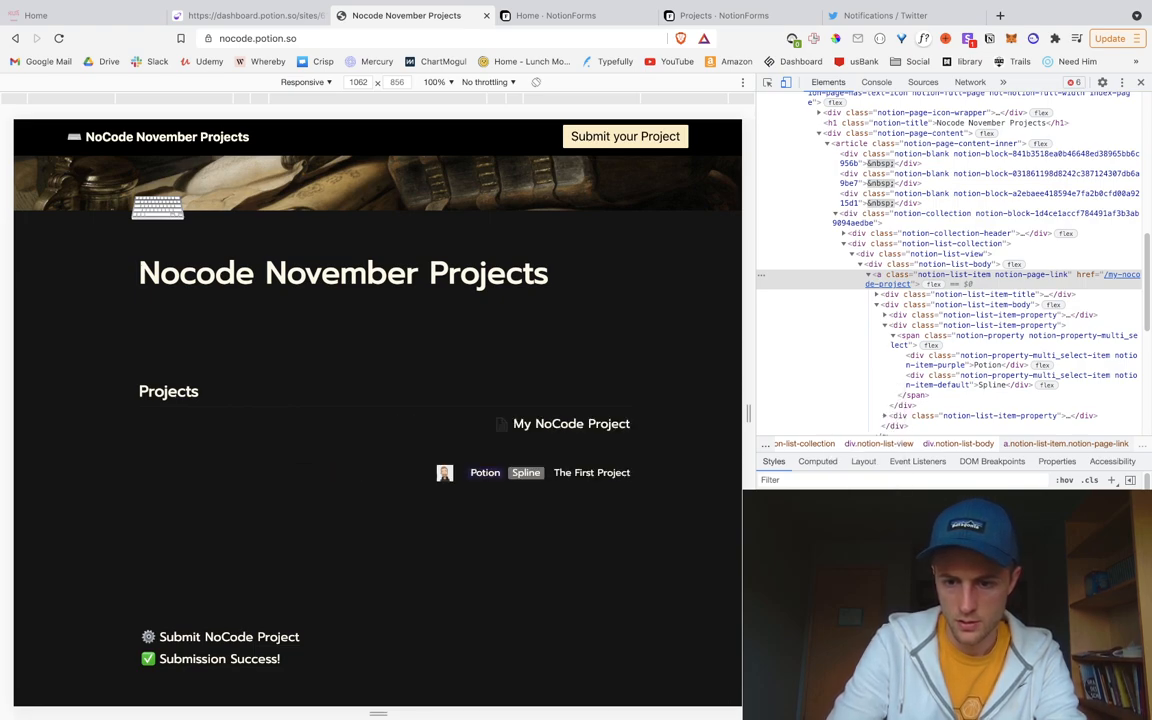
key("Down")
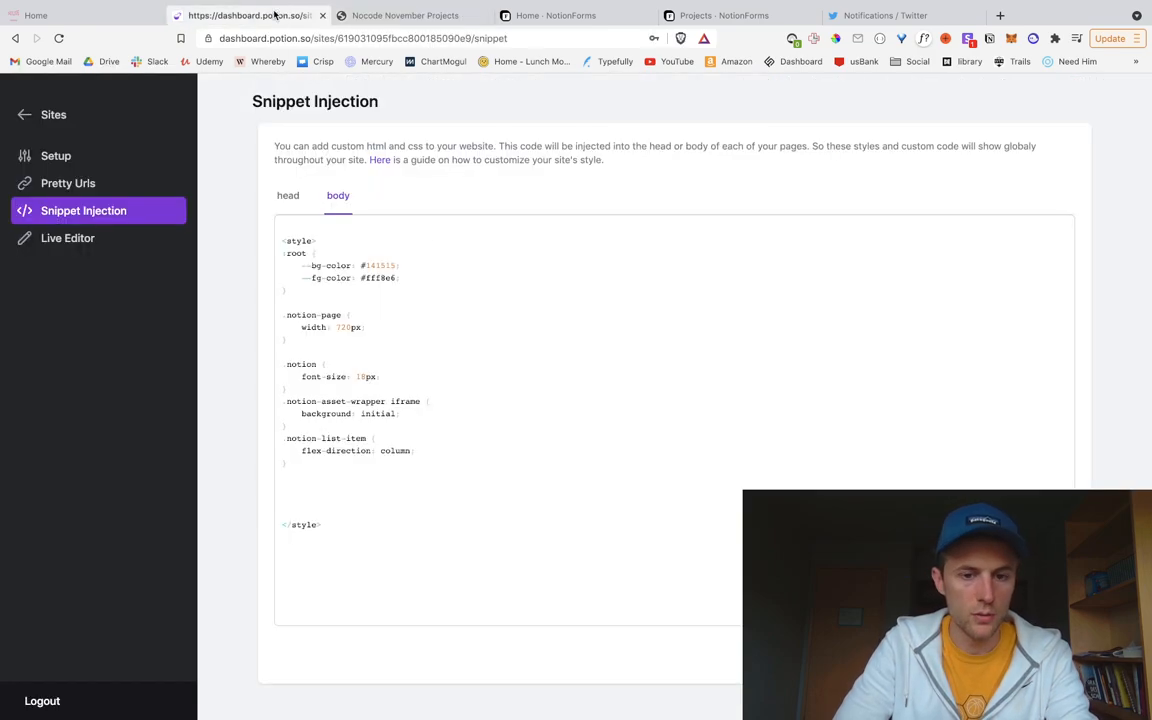
Step: Paste the height and align-items rules into the .notion-list-item snippet, fix indentation, and save
left_click(249, 15)
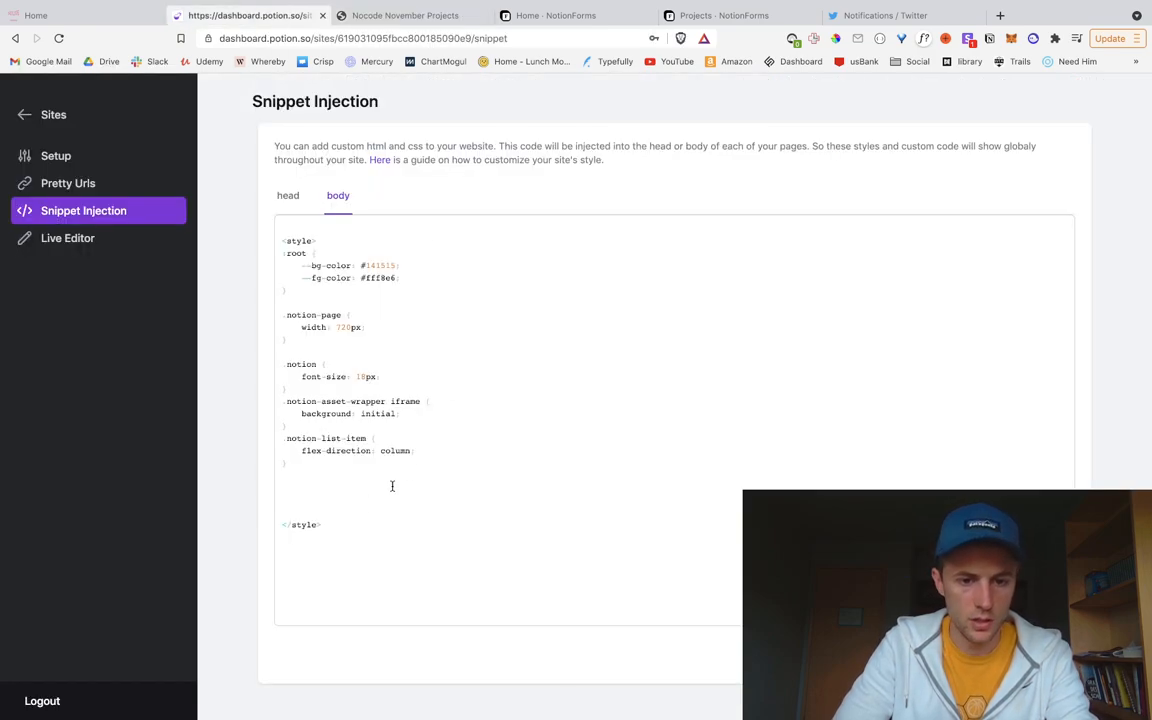
left_click(410, 456)
key("Return")
type("height: 100%; align-items: flex-start;")
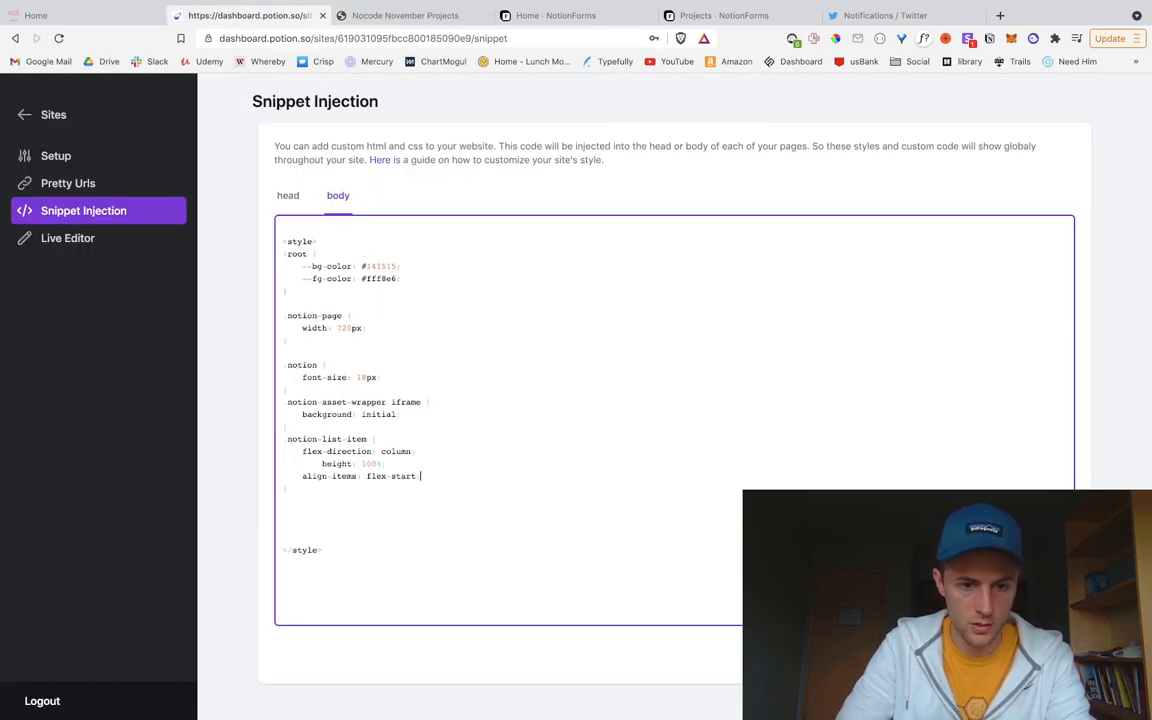
left_click(323, 463)
key("BackSpace")
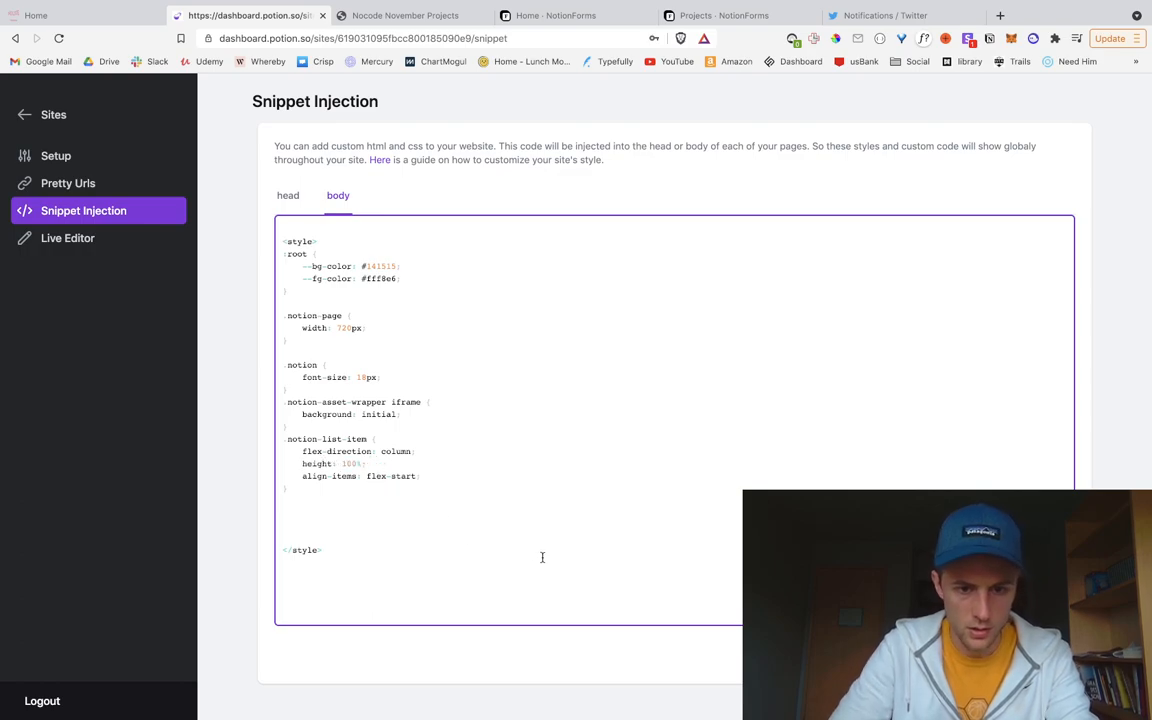
left_click(1043, 655)
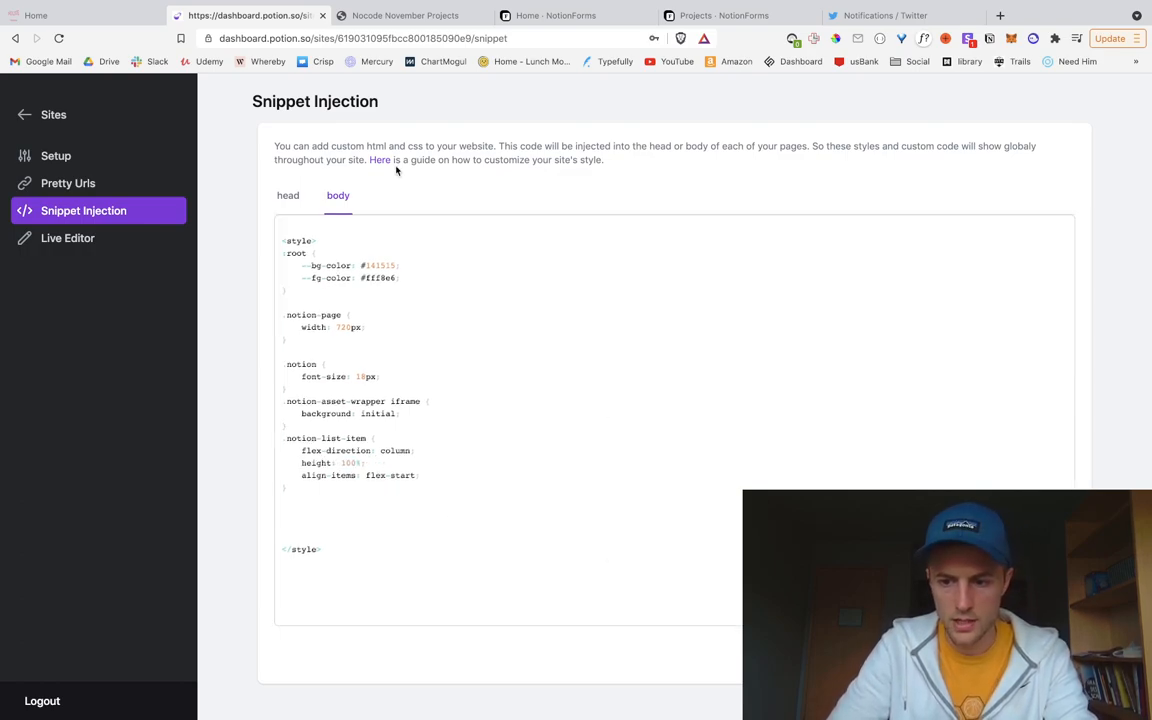
Step: Check the live site and Twitter notifications, then return to the Nocode November Projects tab
left_click(370, 17)
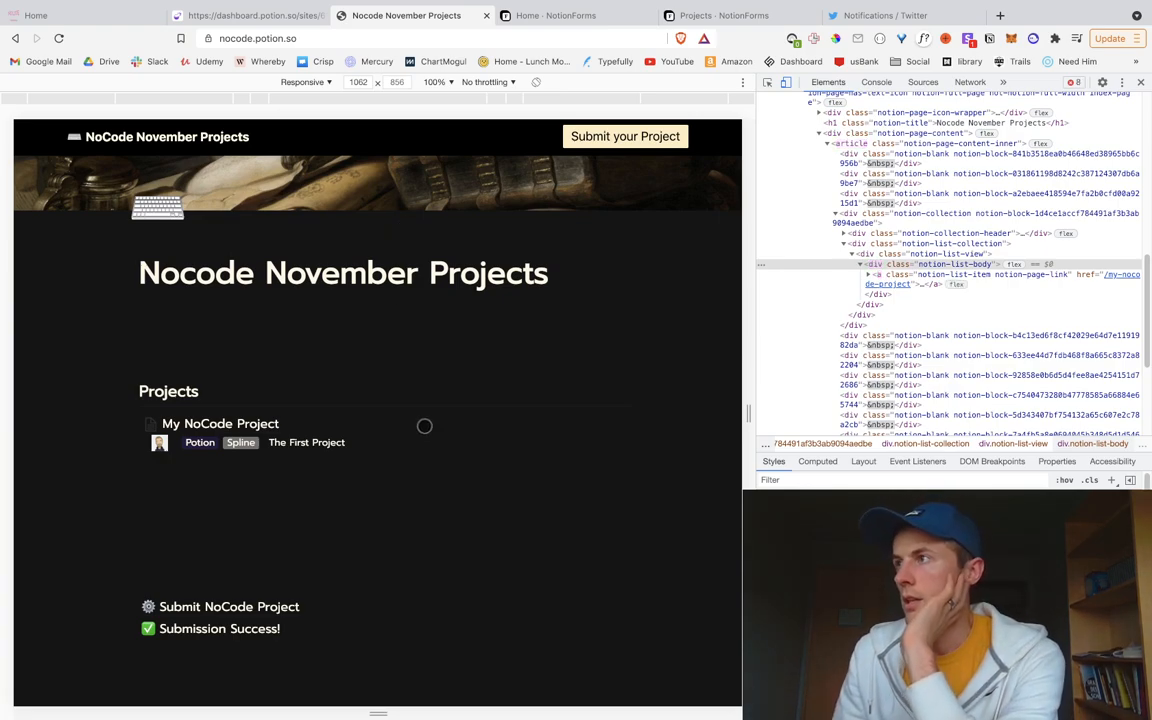
left_click(868, 15)
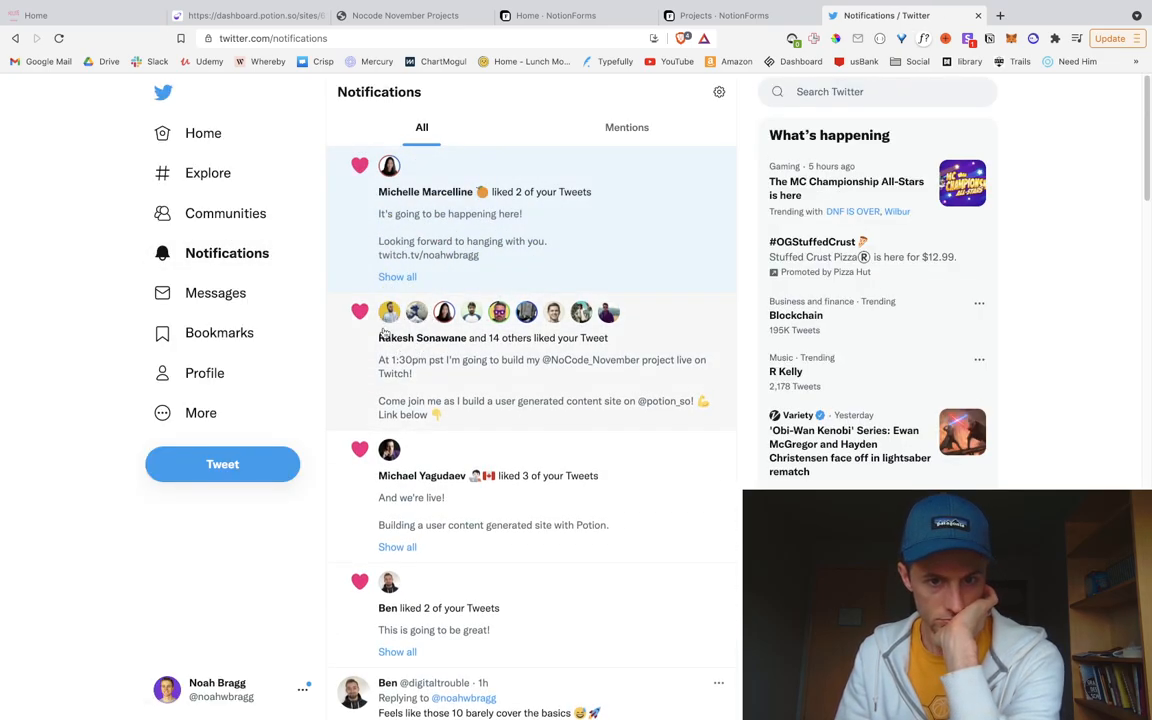
left_click(257, 16)
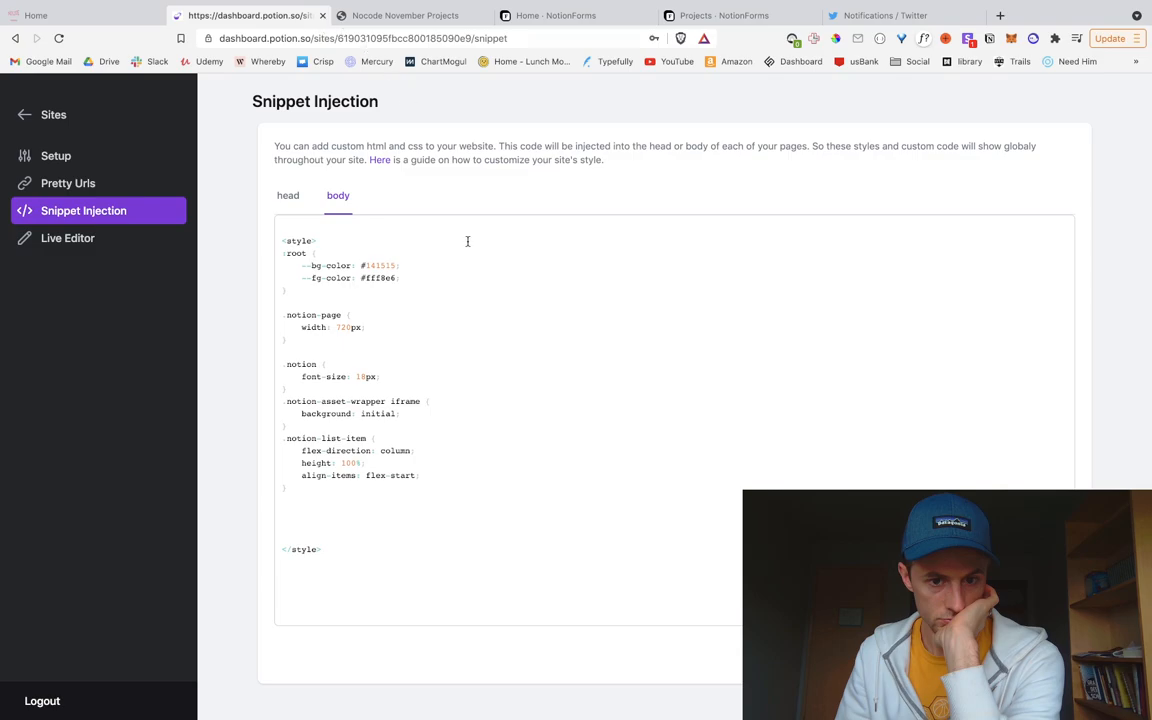
left_click(391, 16)
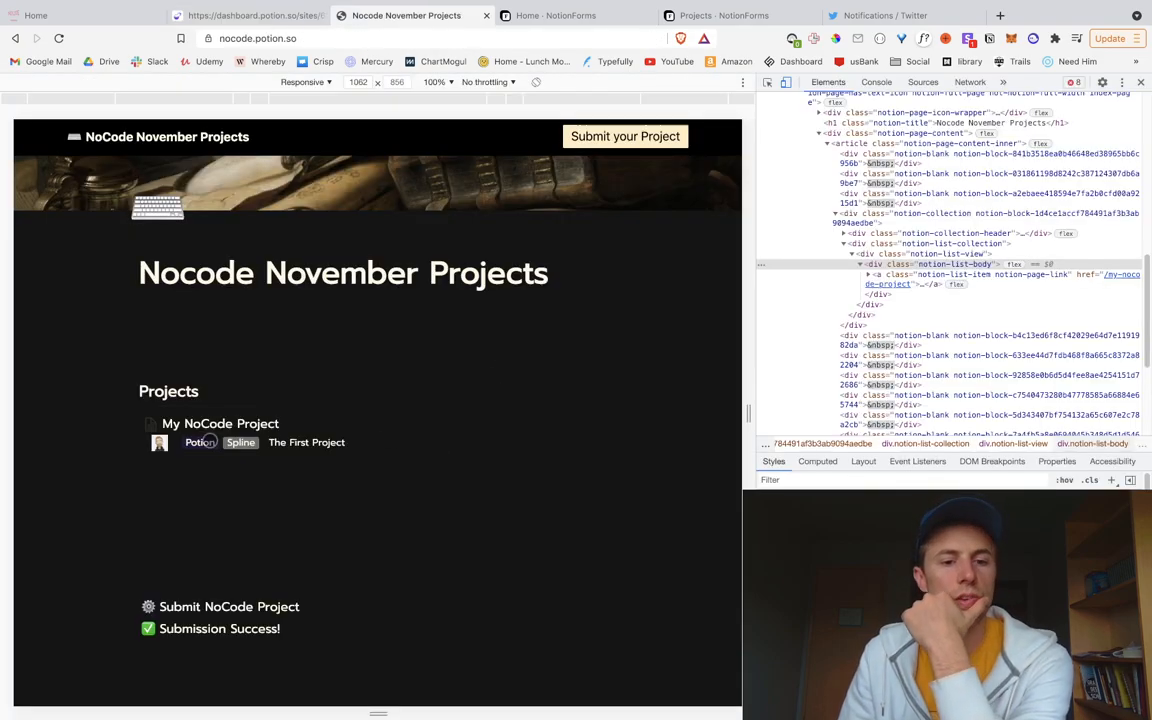
Step: Inspect the project preview image and trial a 225px size value on it in Styles
right_click(161, 450)
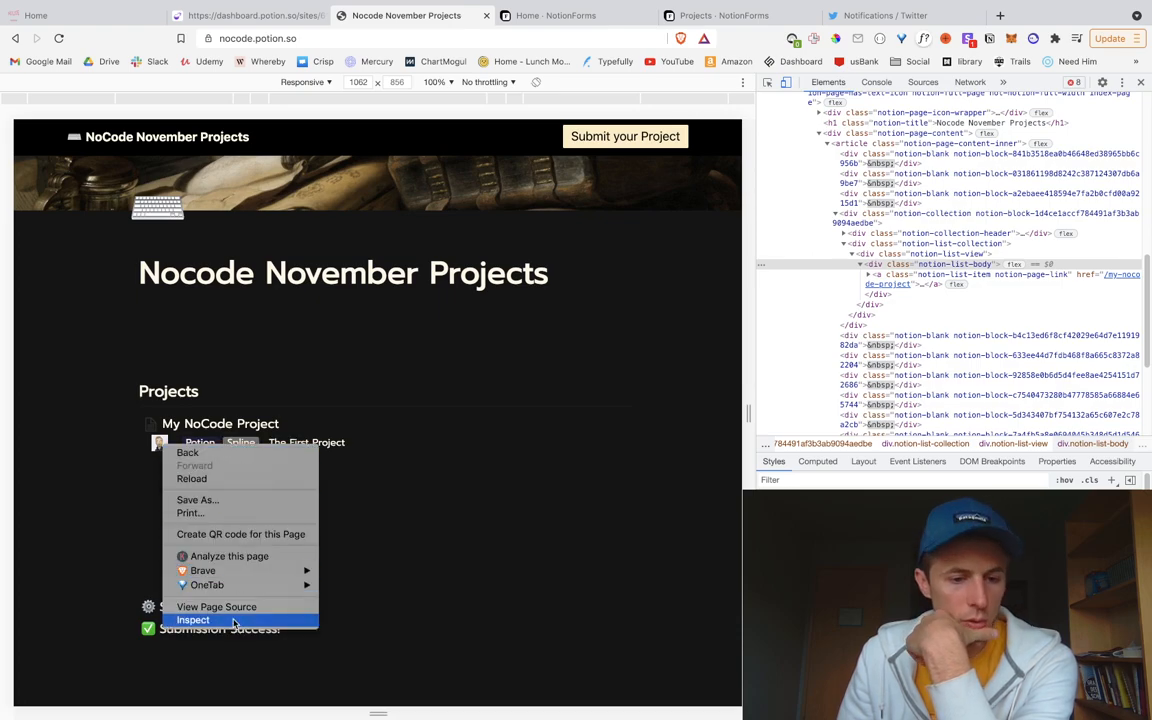
left_click(225, 620)
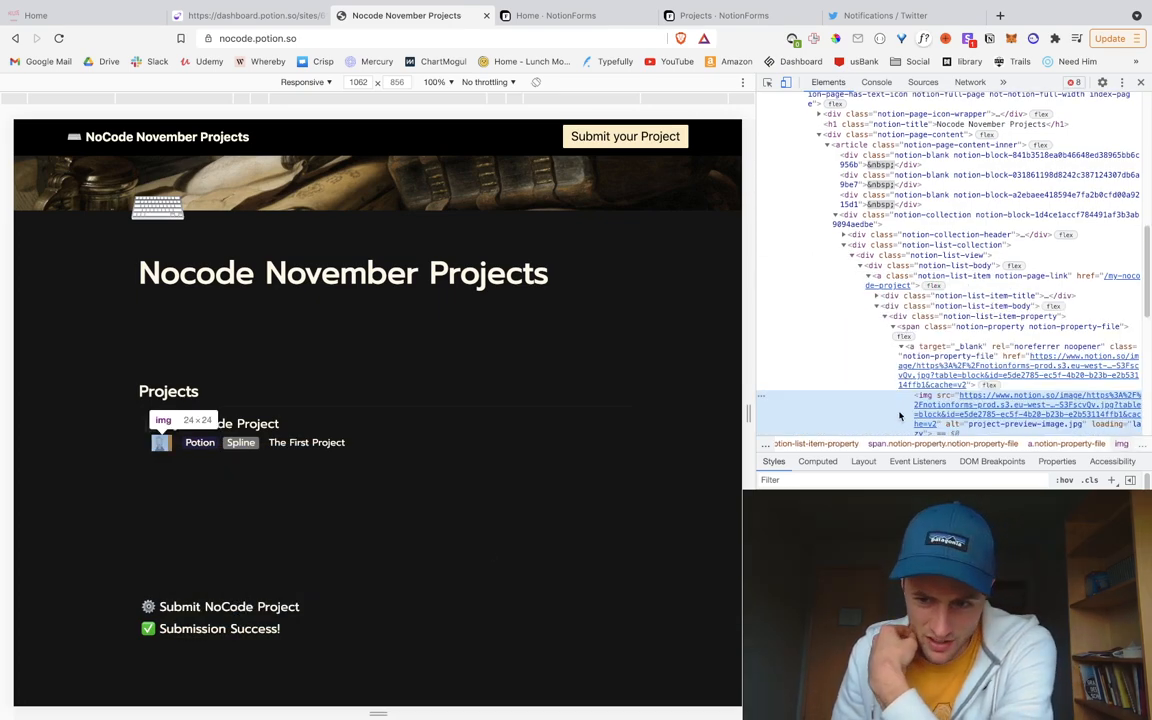
scroll(913, 411, "down", 1)
mouse_move(935, 362)
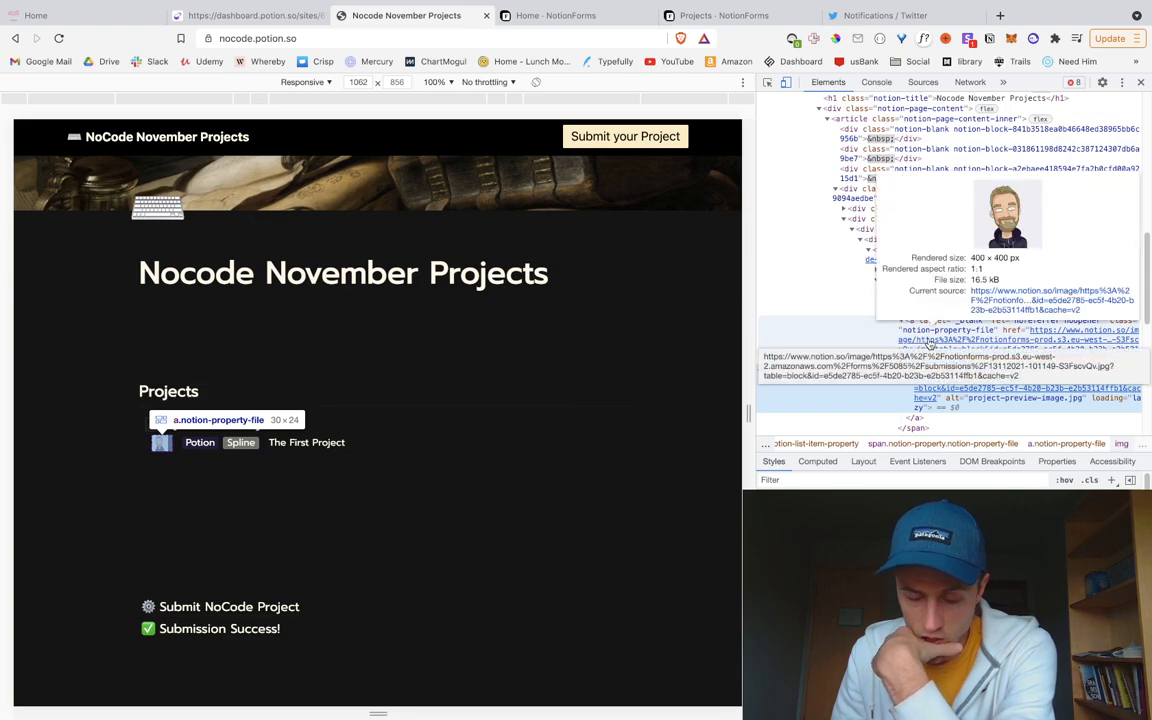
scroll(930, 343, "down", 1)
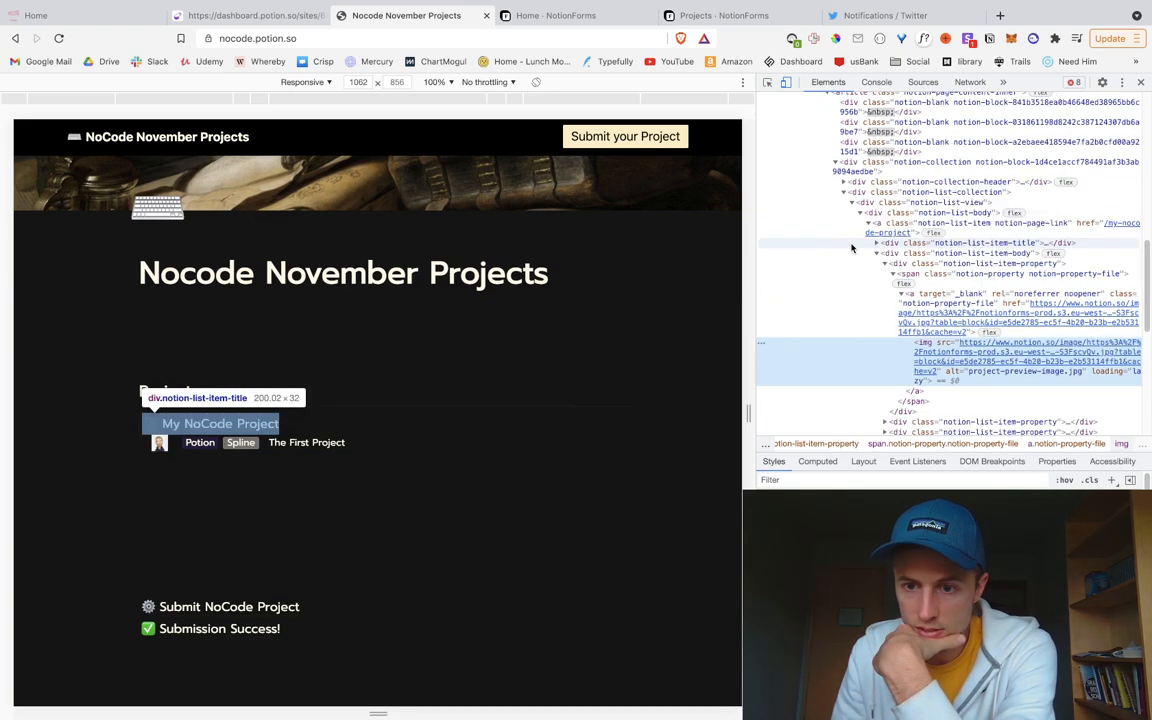
left_click(930, 276)
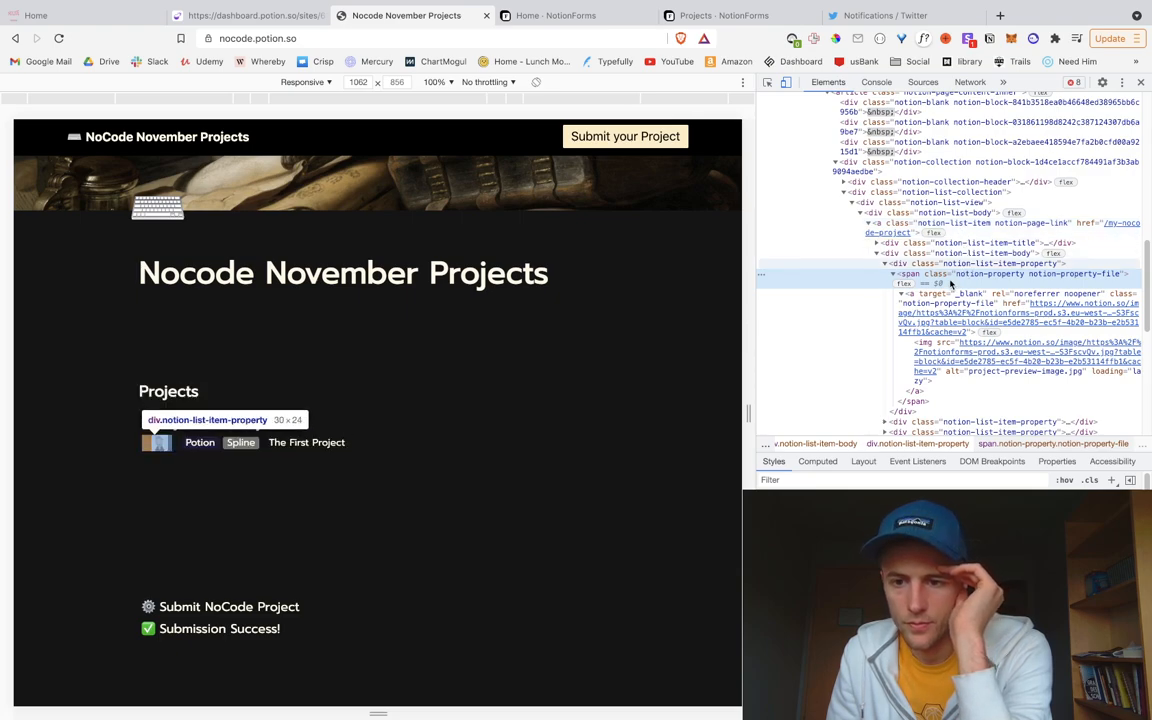
left_click(932, 363)
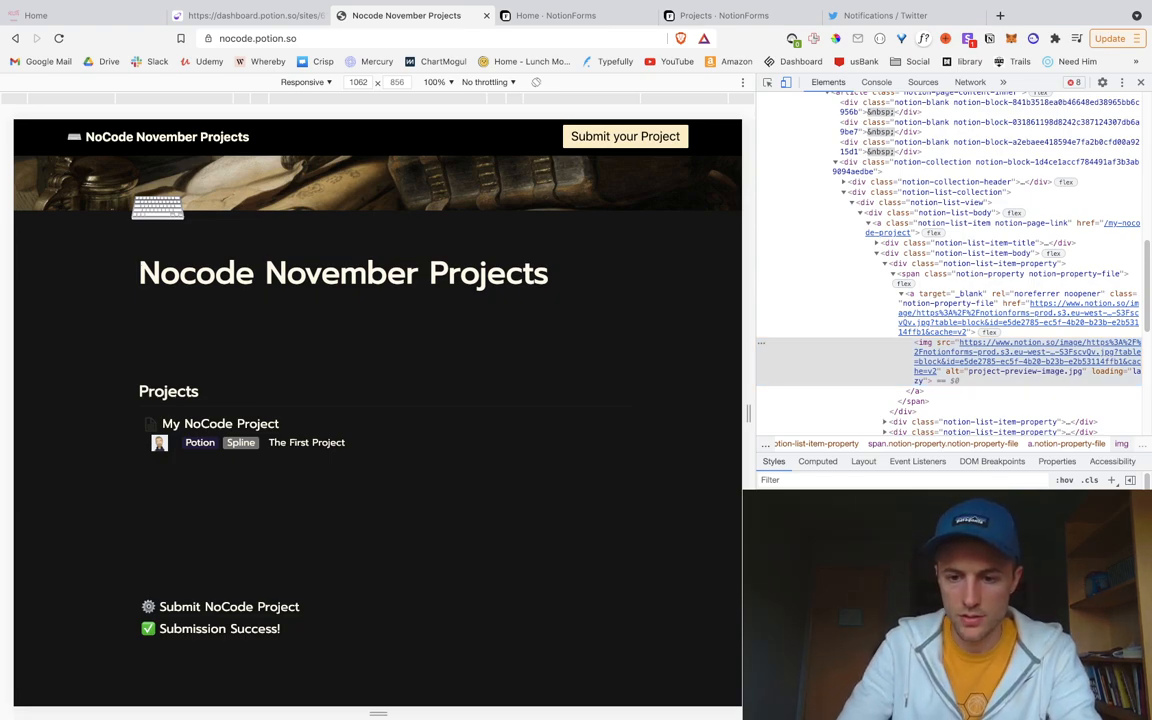
type("1")
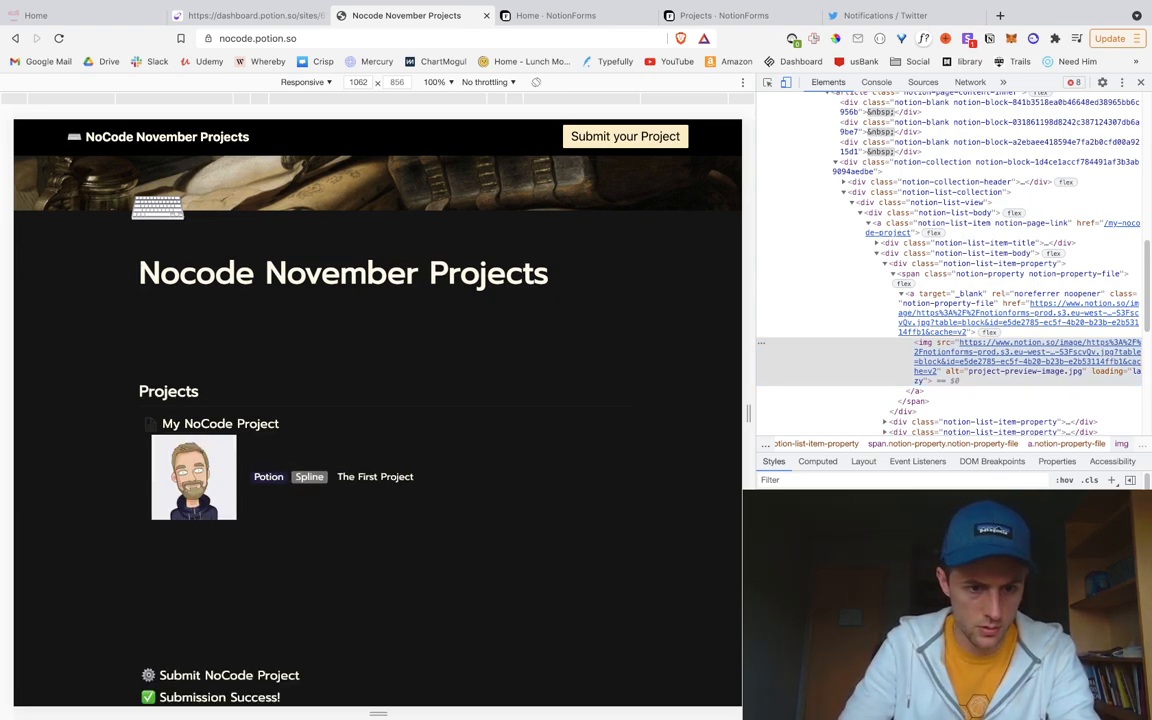
key("BackSpace")
type("2")
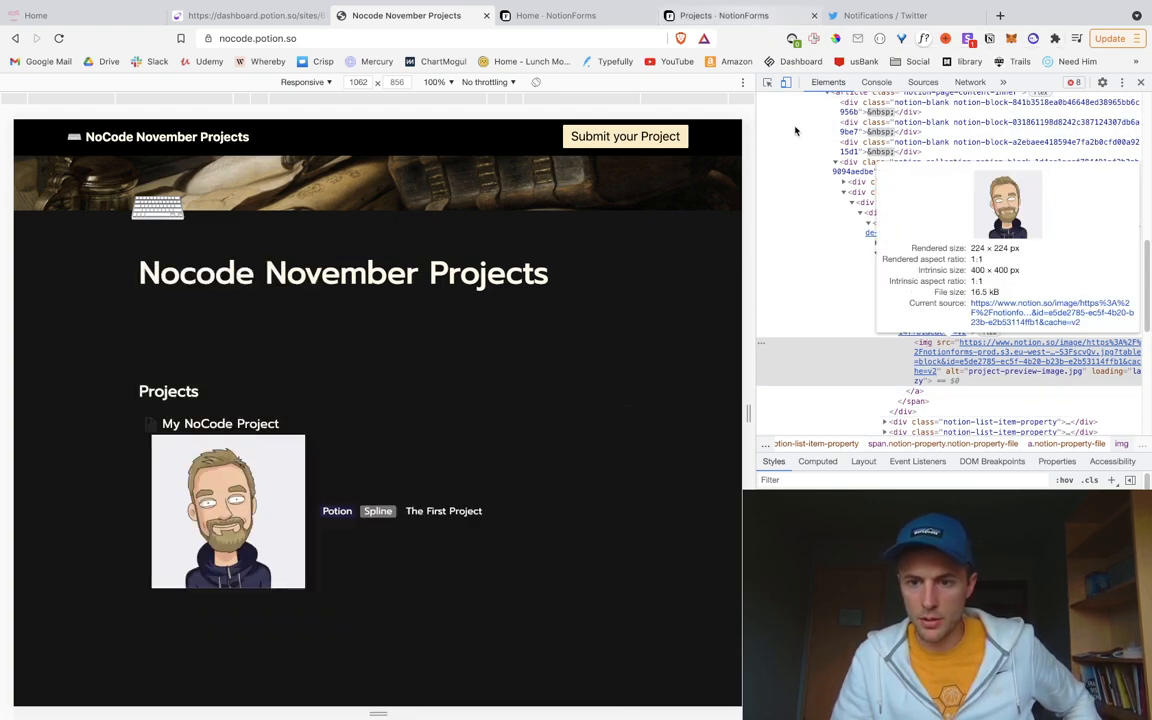
left_click(250, 16)
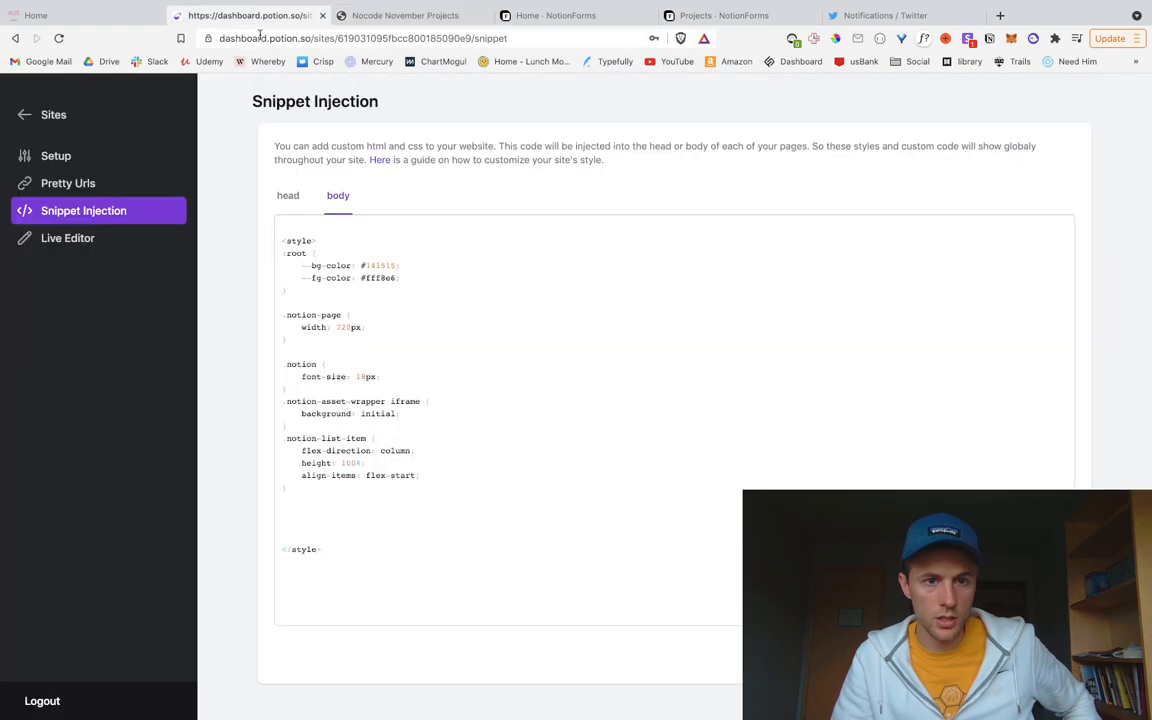
Step: Start a new .notion-list-item img rule in the body snippet after the last rule
left_click(302, 490)
key("Return")
type(".")
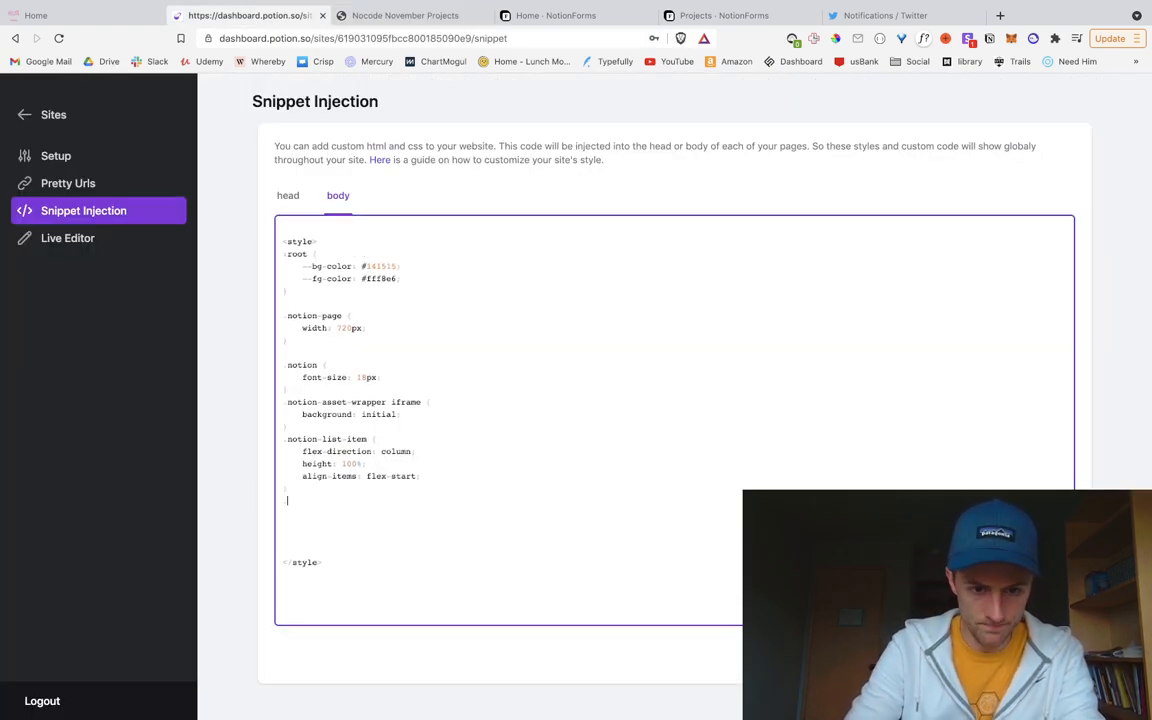
type("notion-list-item")
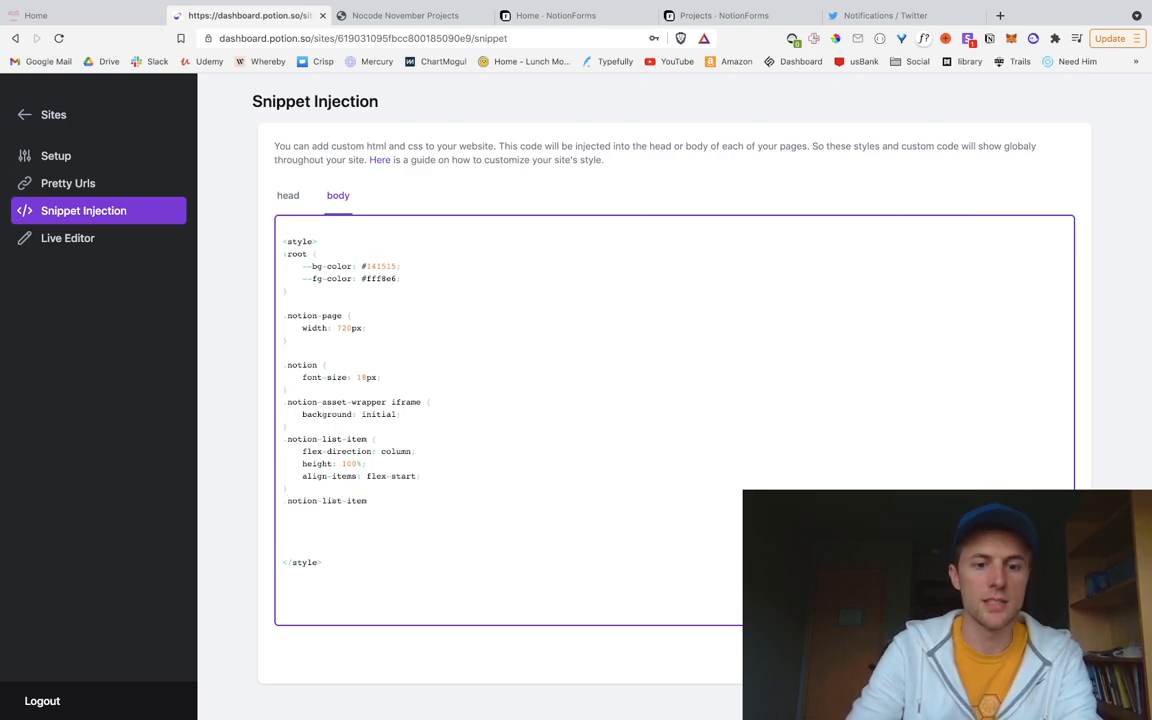
type(" img {")
key("Return")
key("Return")
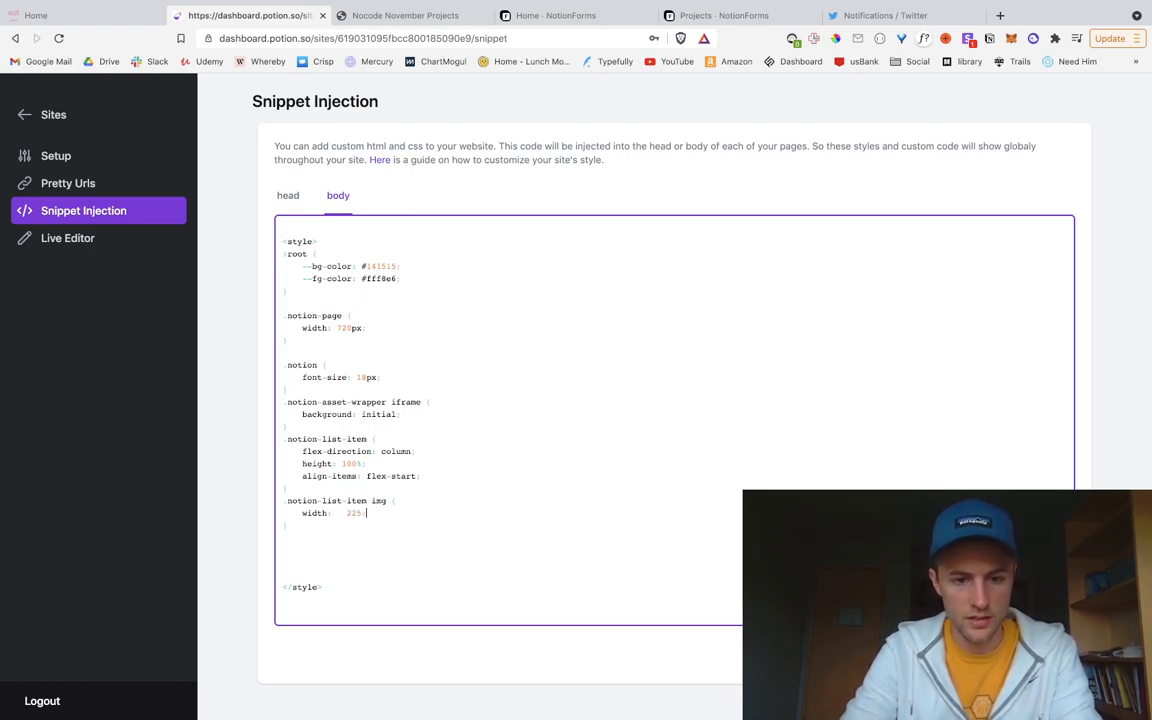
left_click(378, 16)
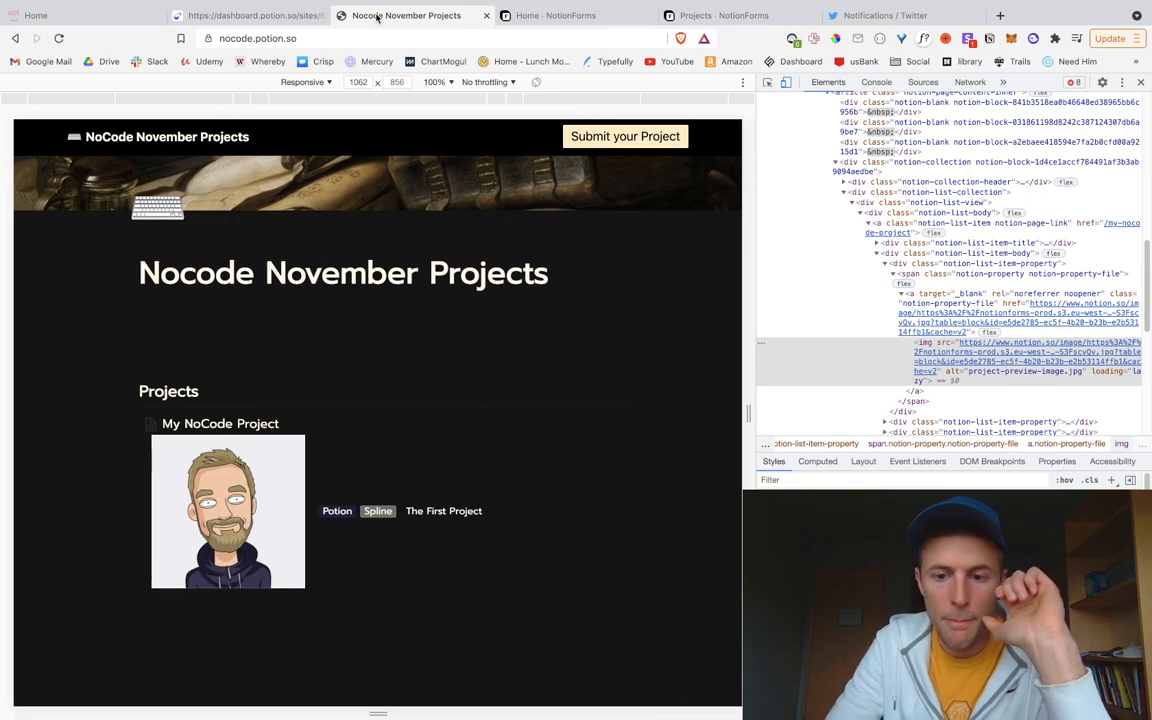
left_click(244, 15)
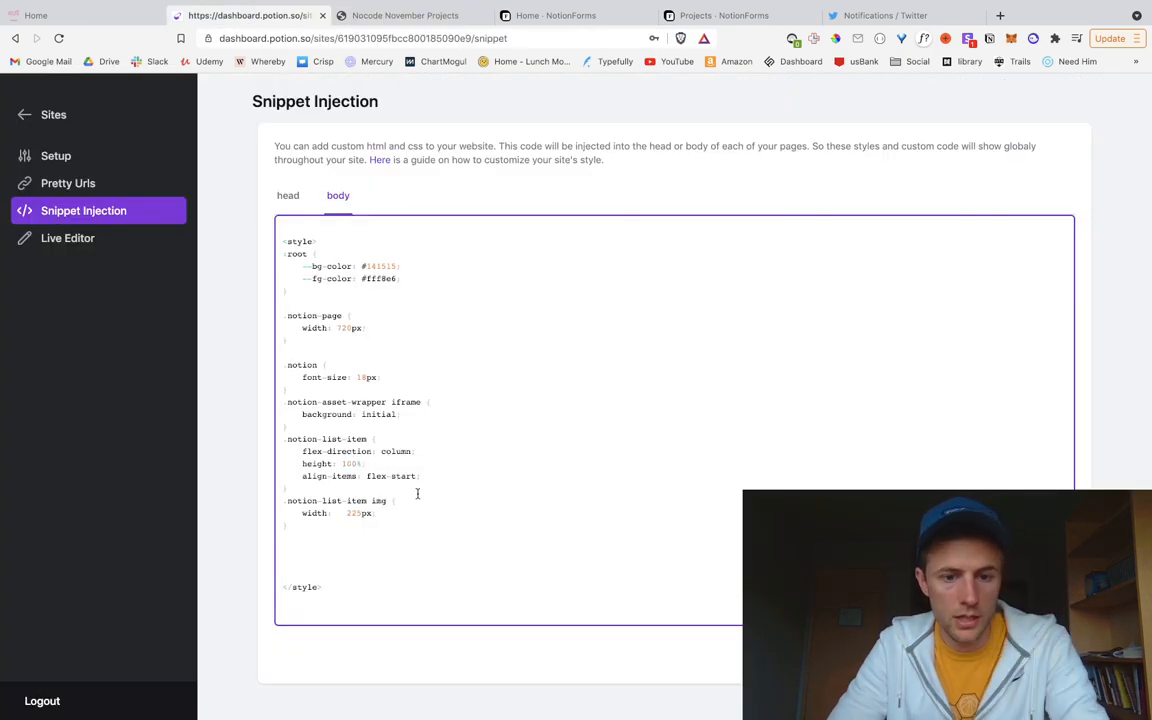
Step: Set the image rule to max-height: 225px, save, and reload the live site
double_click(318, 512)
type("max-height")
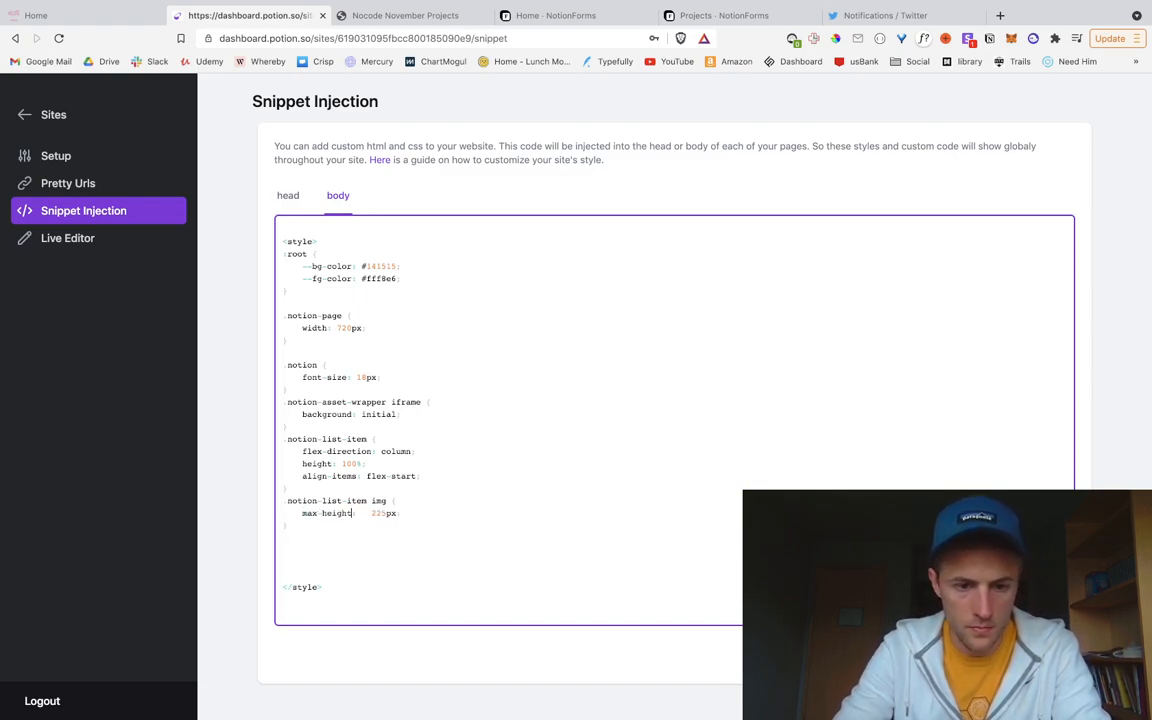
key("BackSpace")
key("BackSpace")
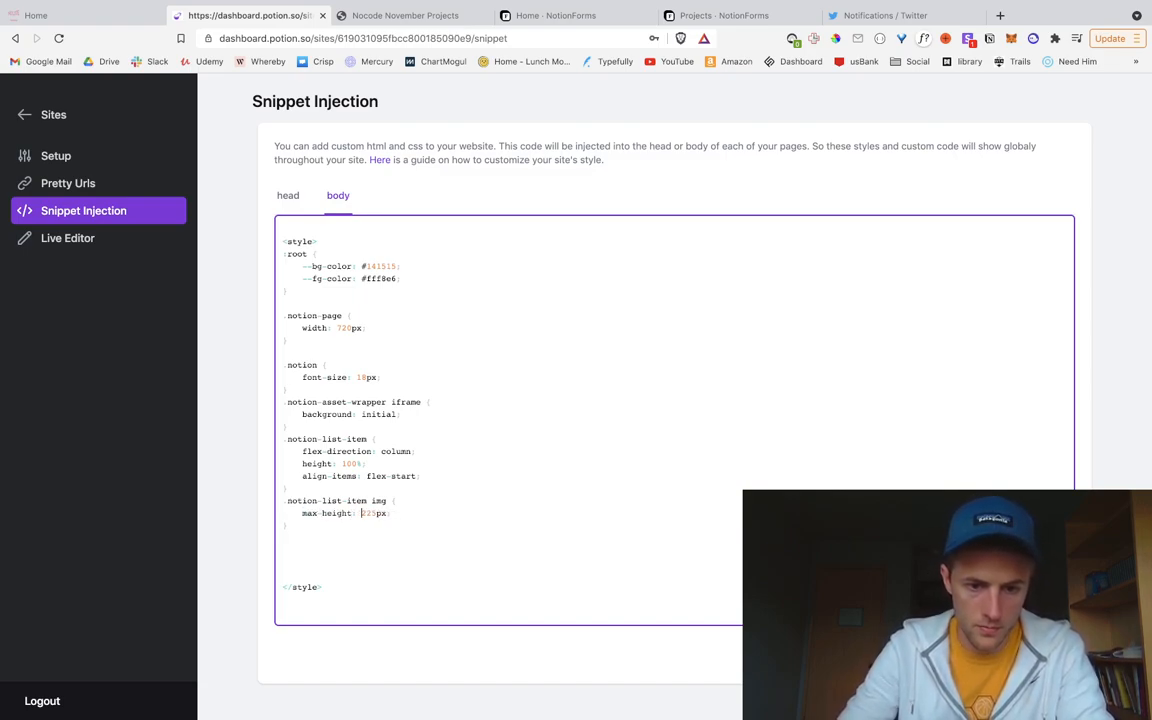
left_click(1040, 655)
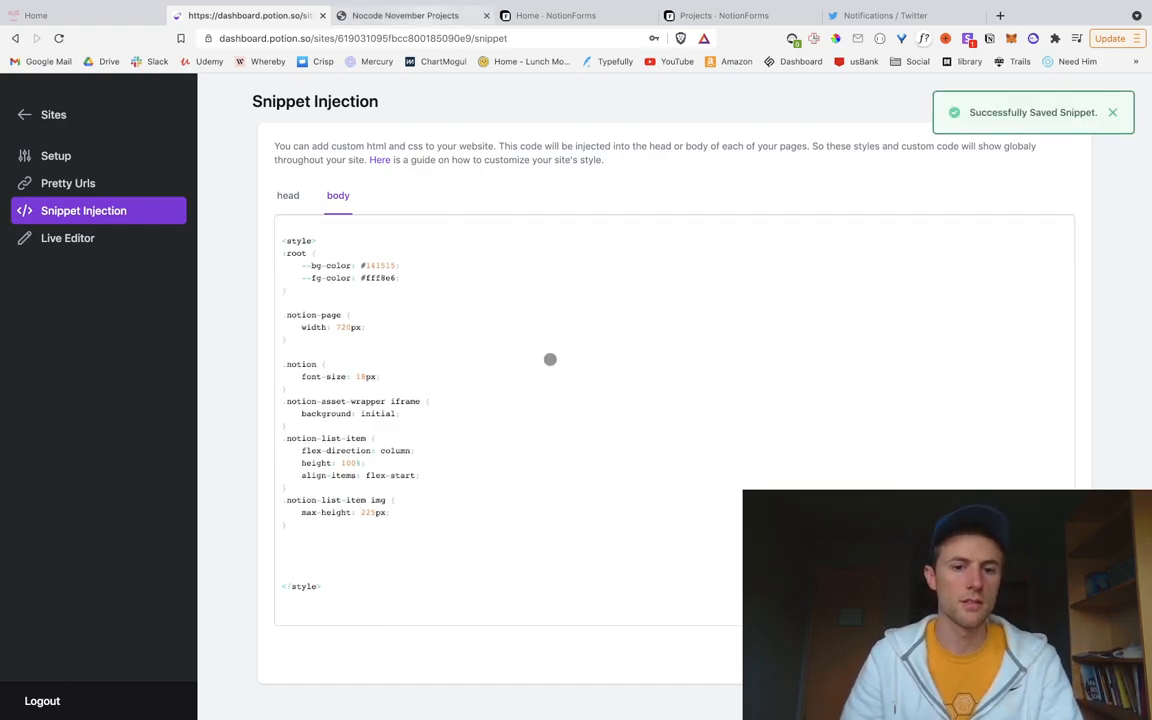
key("ctrl+Tab")
key("super+r")
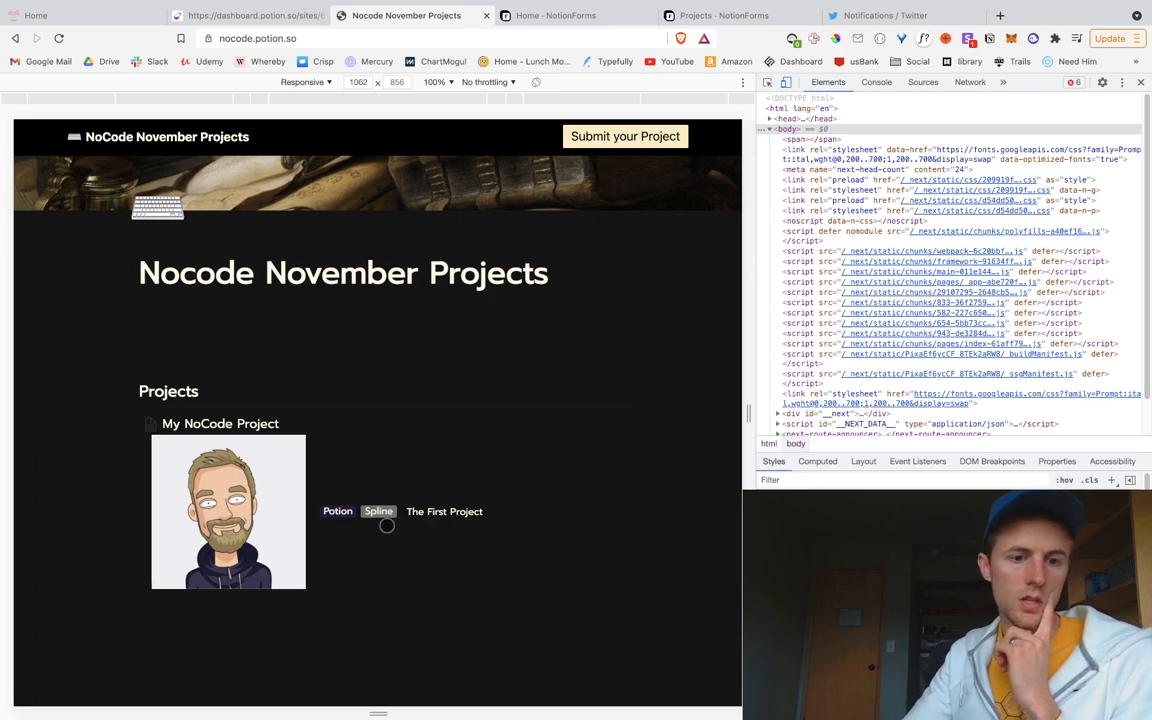
Step: Inspect the Projects heading to find its notion-collection-header-title class, then return to the snippet editor
scroll(188, 288, "down", 2)
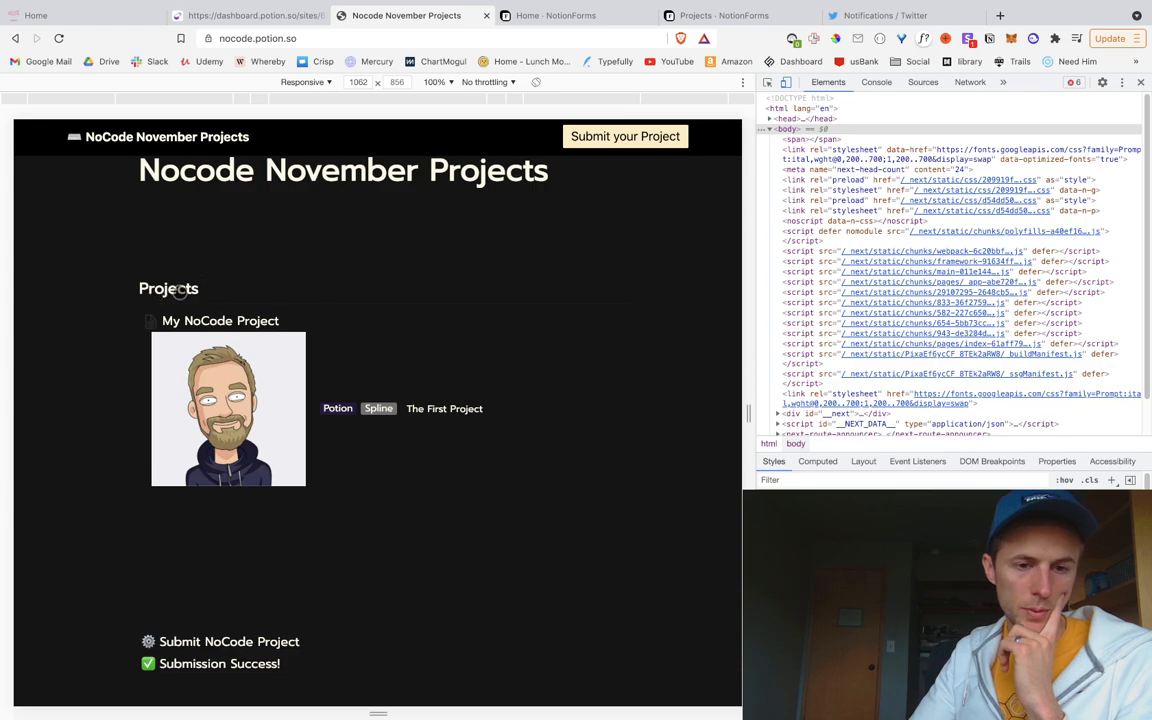
right_click(180, 290)
left_click(212, 466)
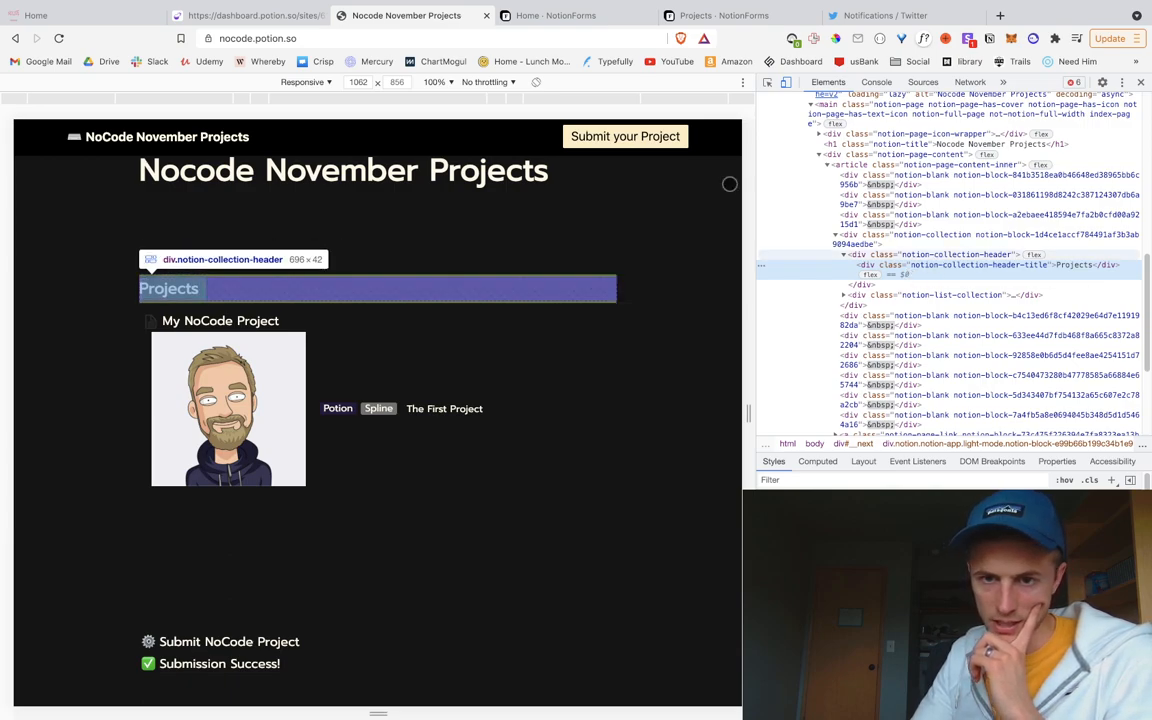
left_click(240, 15)
left_click(312, 387)
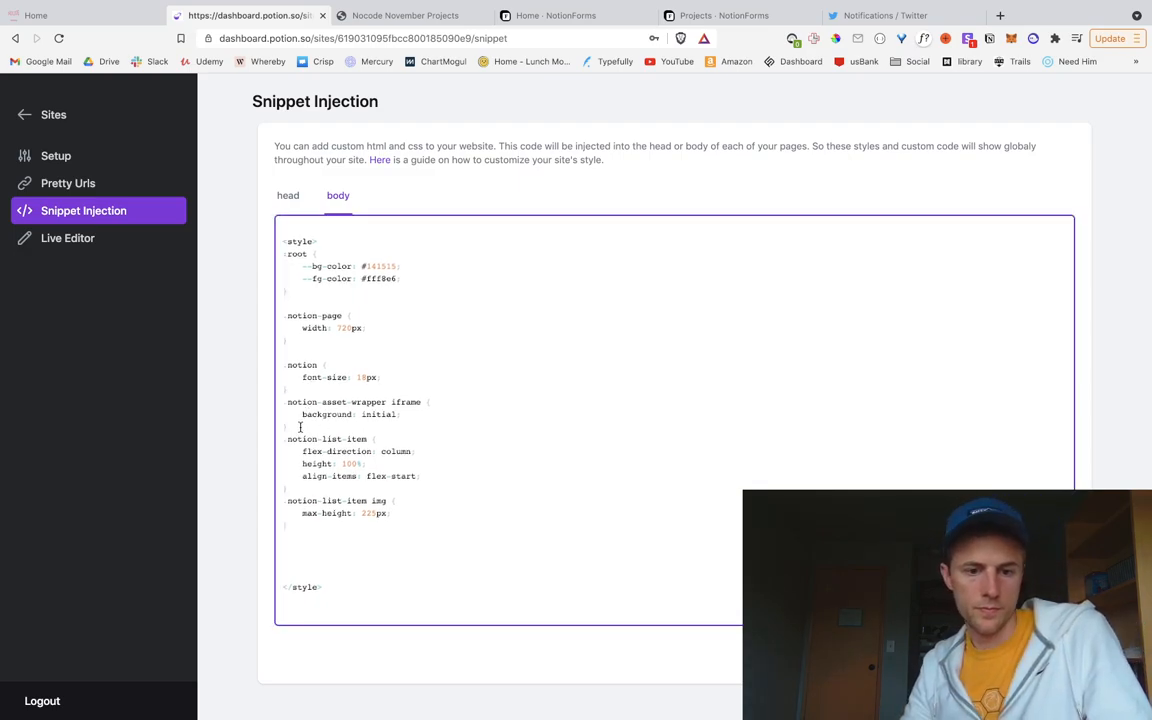
Step: Add a /*projects list */ comment and .notion-collection-header-title display: none rule, then save
key("Return")
key("Return")
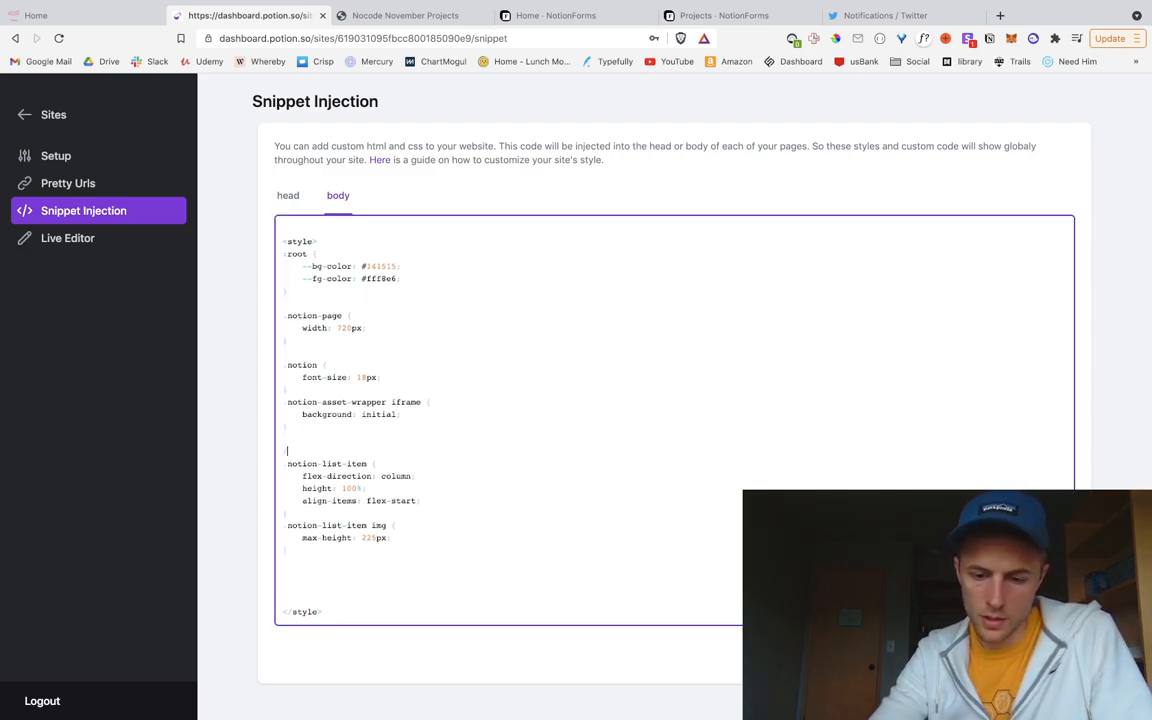
type("/*projects")
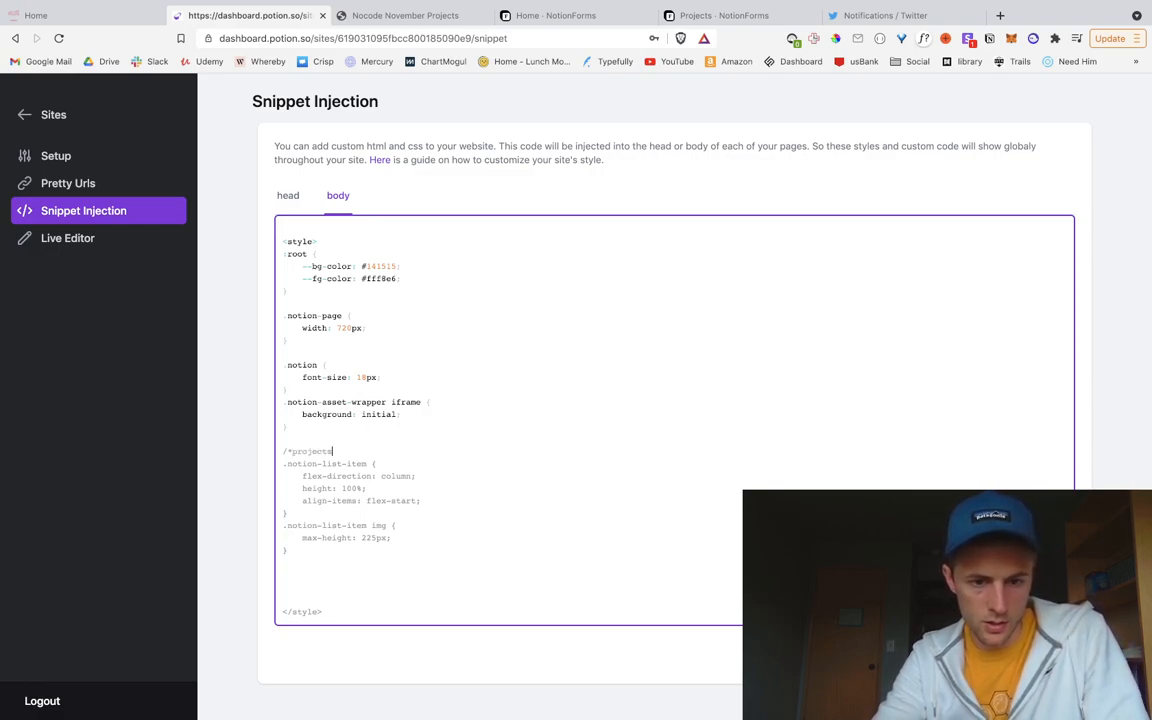
type(" list */")
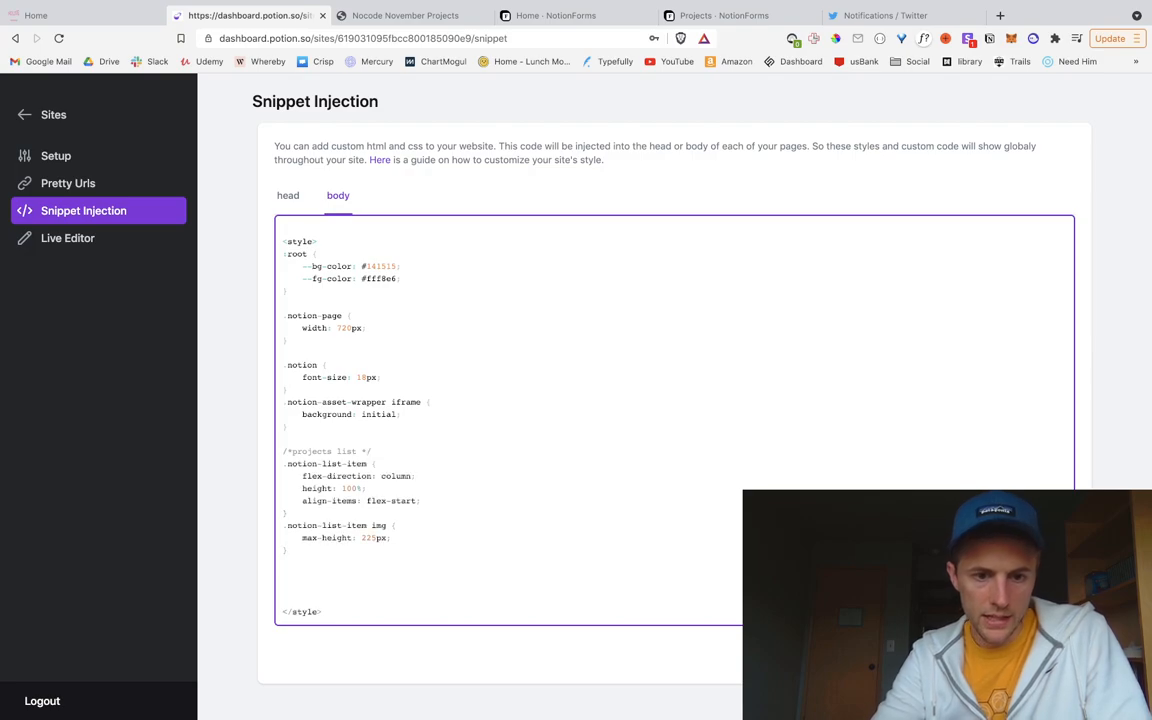
key("Return")
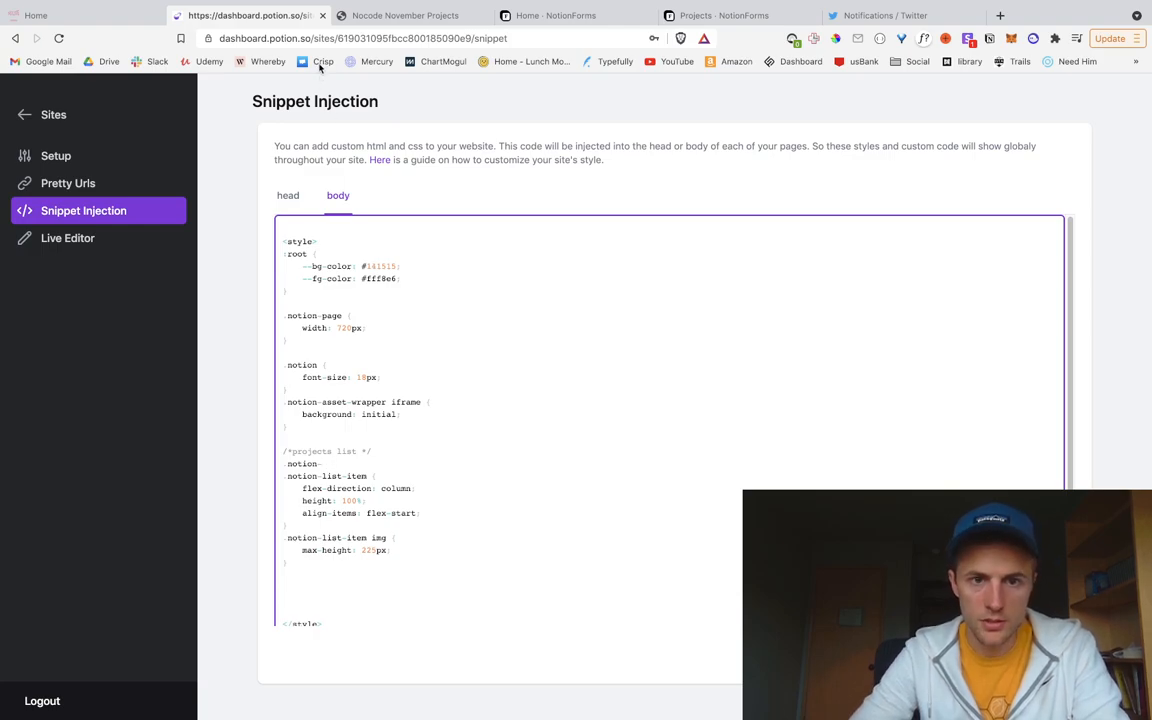
left_click(380, 15)
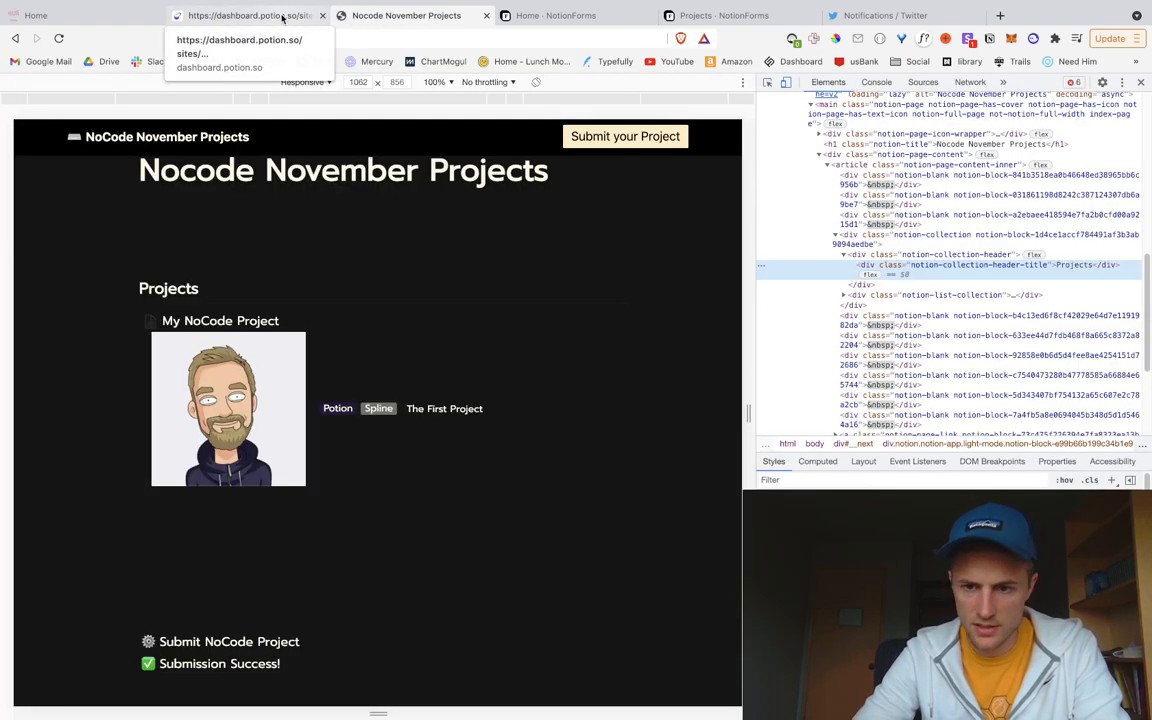
left_click(283, 17)
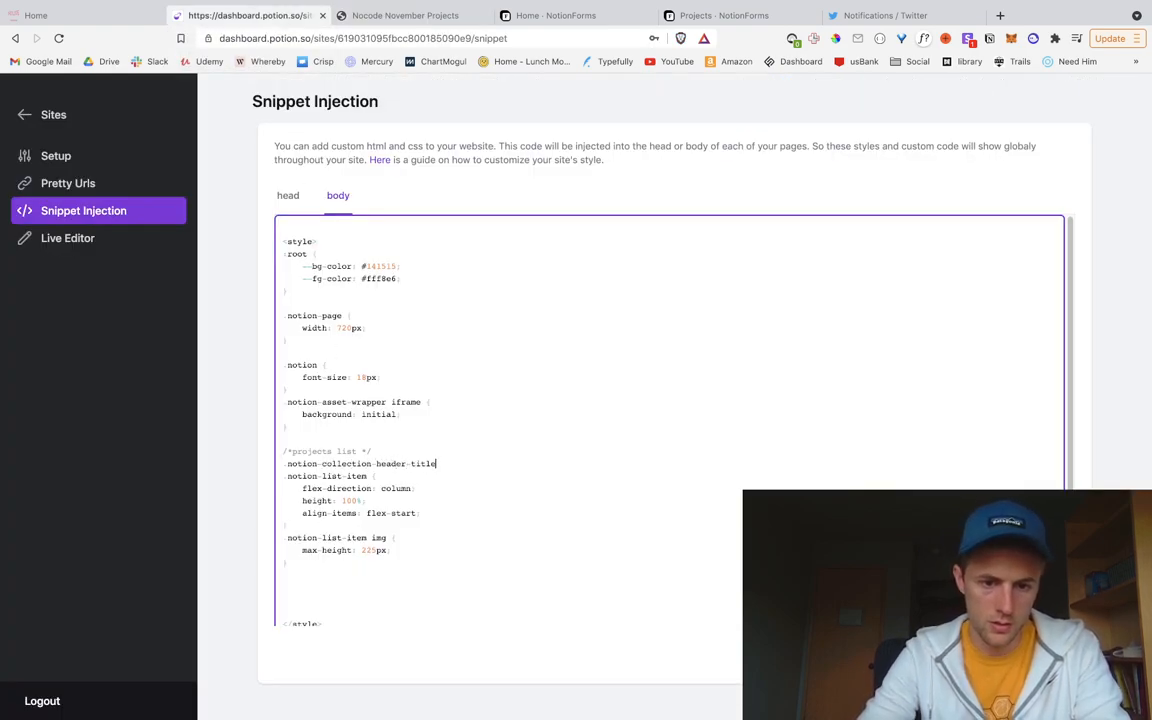
key("Return")
key("Return")
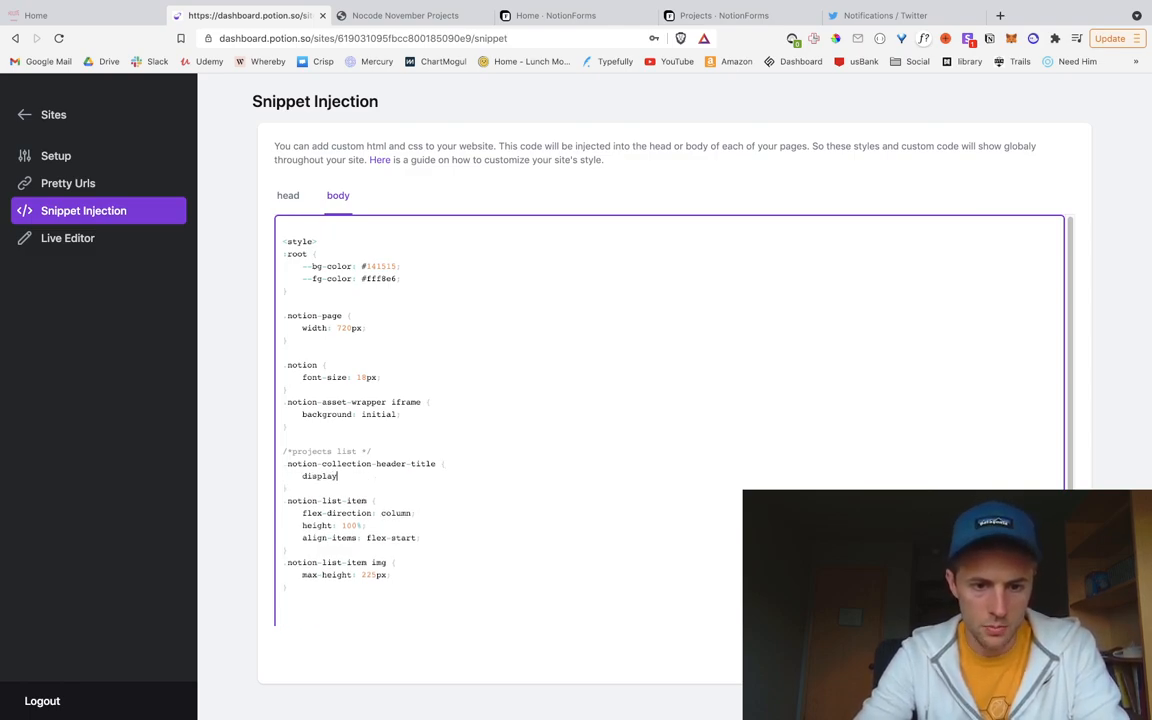
scroll(610, 535, "down", 1)
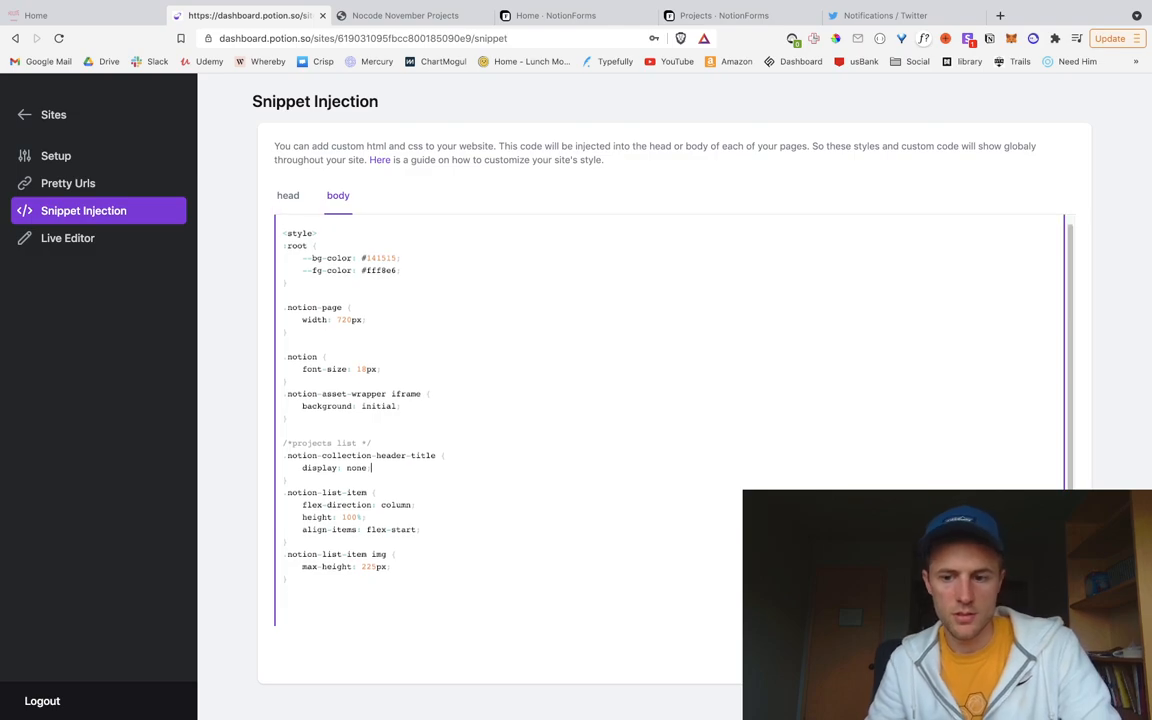
left_click(1040, 655)
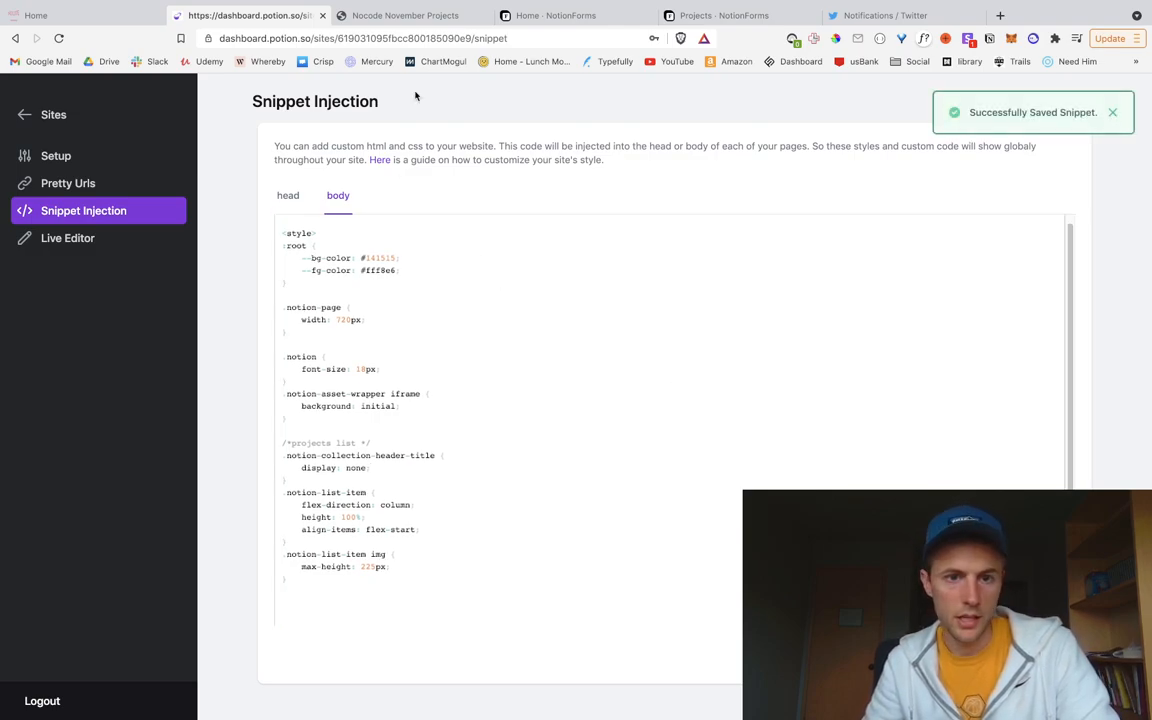
Step: Check the hidden heading on the published site, then switch to the NoCode November landing page
left_click(400, 16)
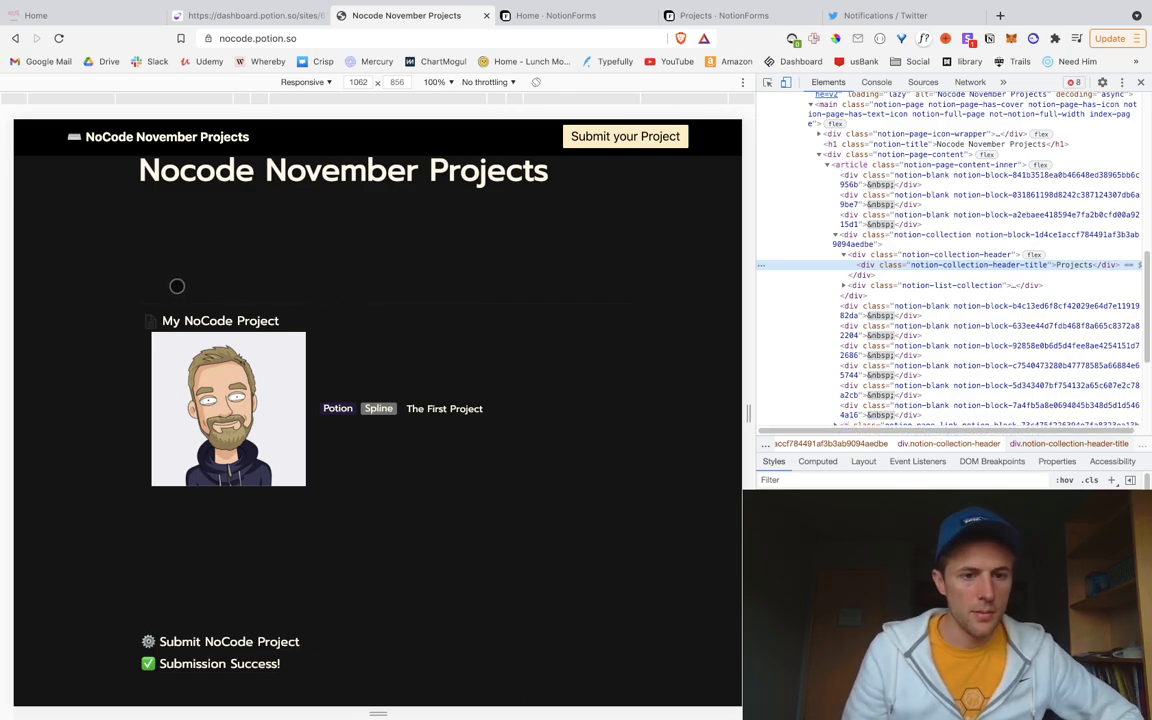
scroll(409, 455, "up", 1)
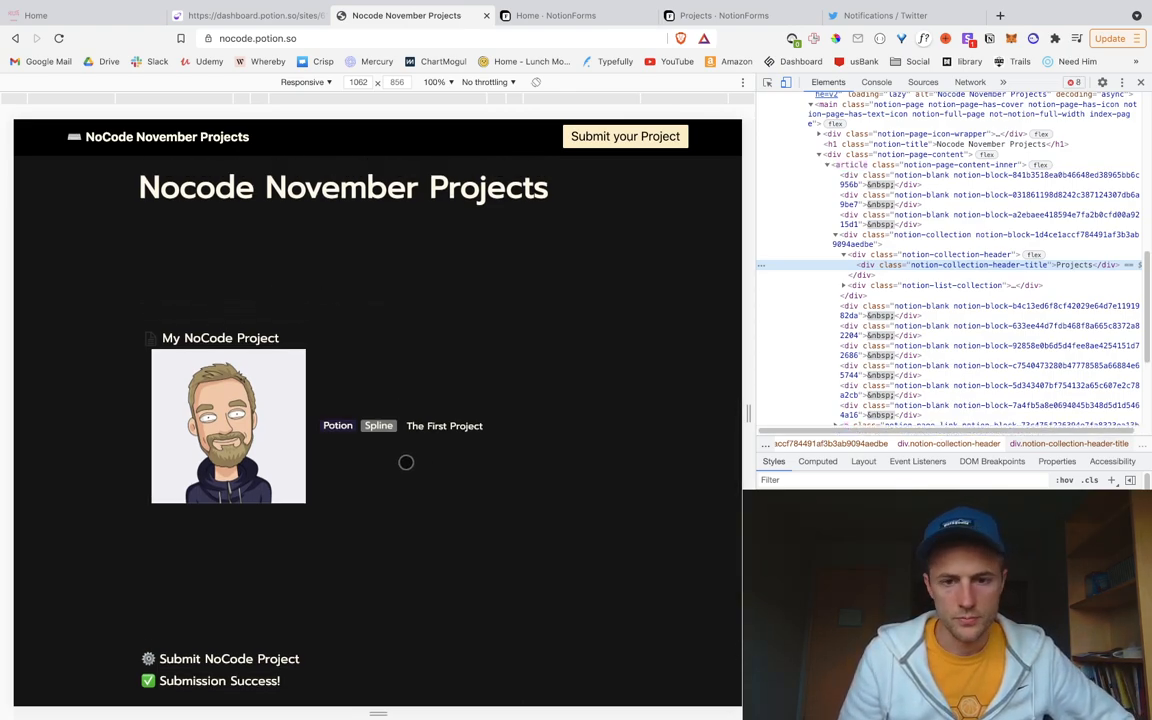
scroll(406, 462, "up", 2)
scroll(406, 462, "down", 2)
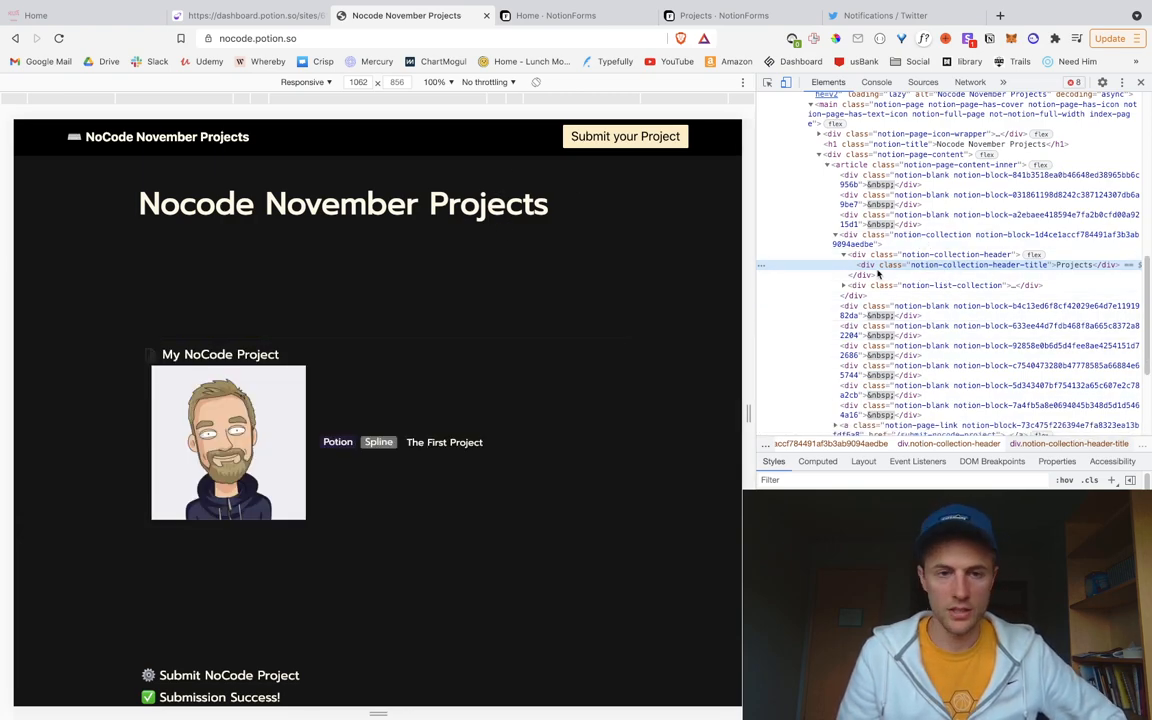
left_click(267, 13)
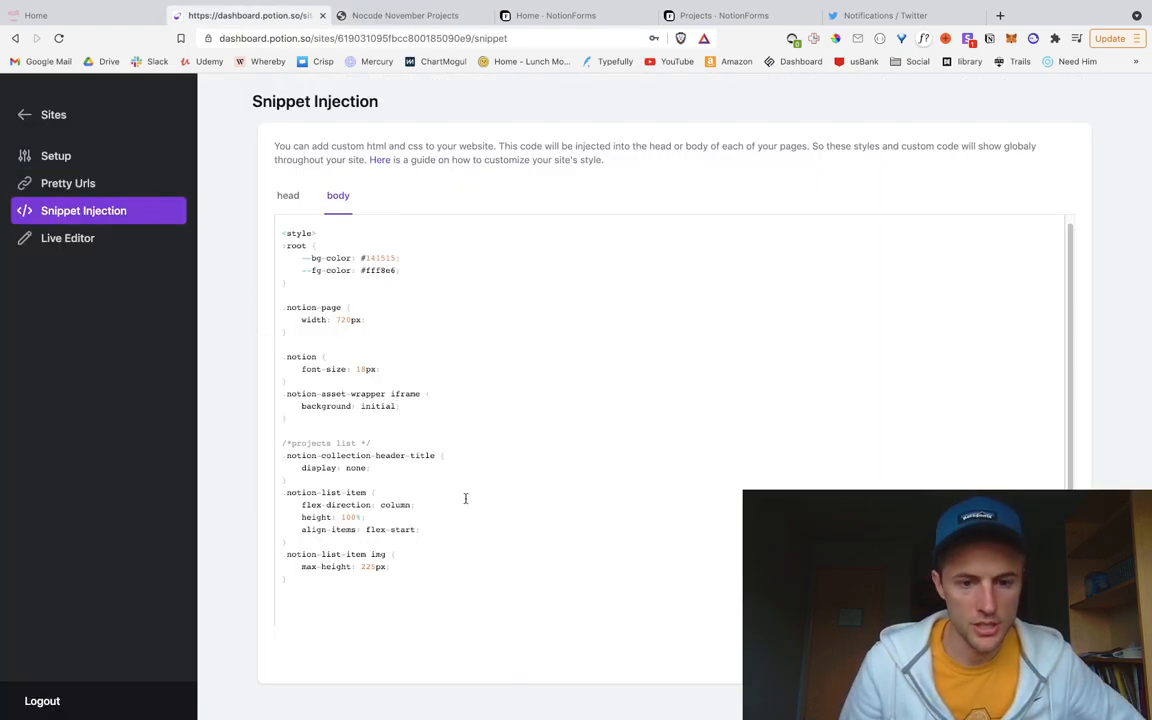
left_click(340, 16)
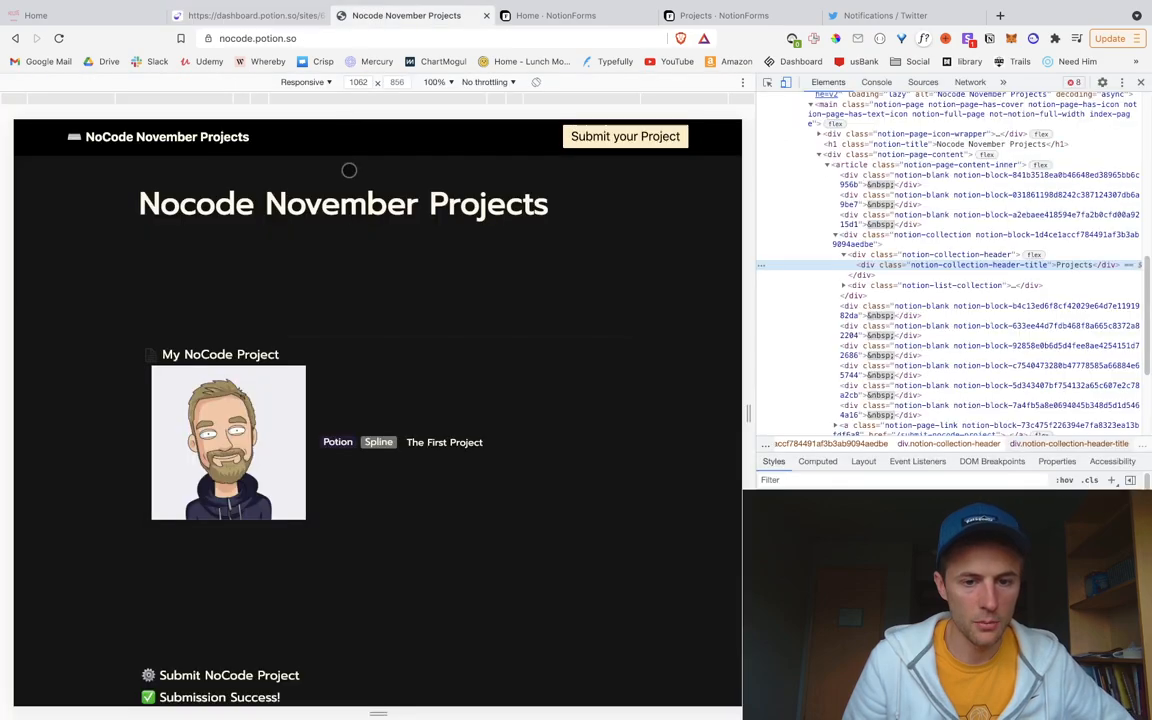
scroll(332, 478, "up", 2)
scroll(330, 476, "down", 2)
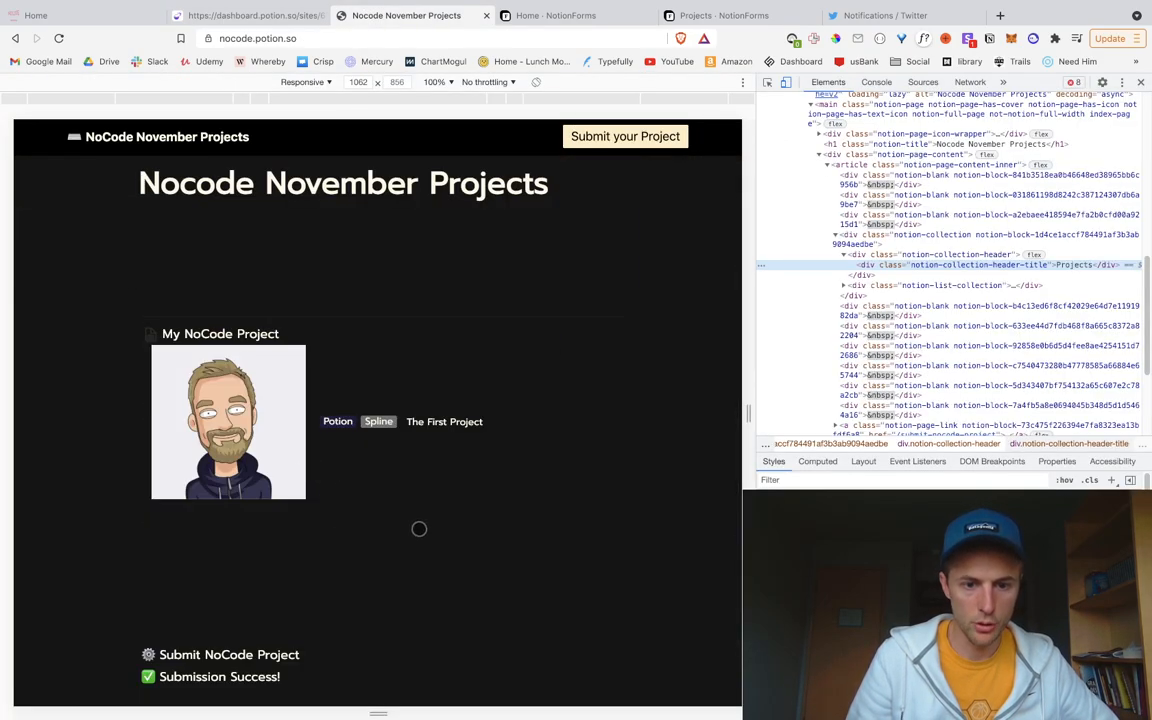
scroll(399, 524, "up", 2)
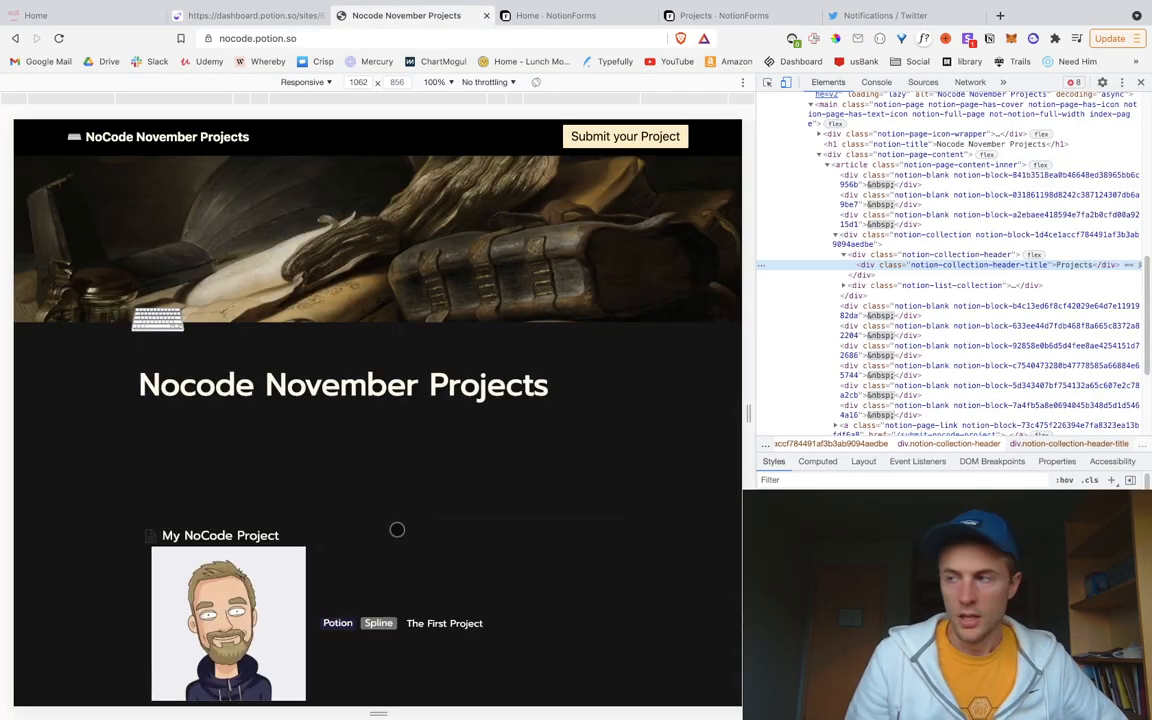
scroll(397, 529, "down", 2)
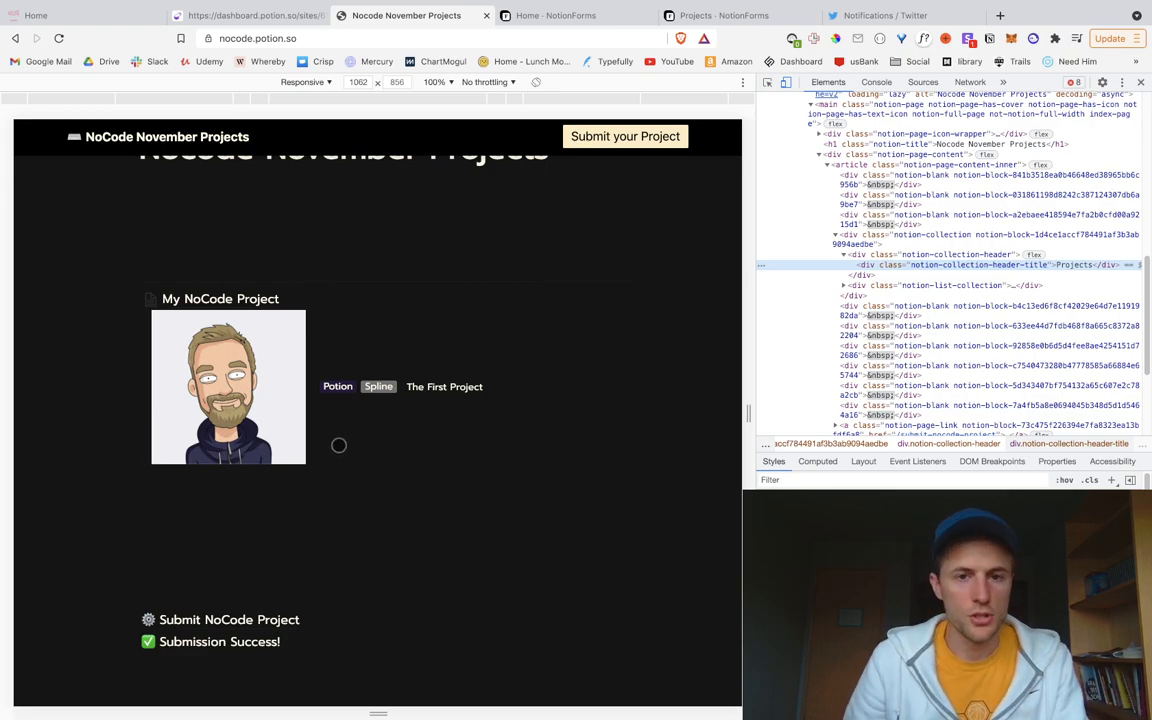
left_click(78, 16)
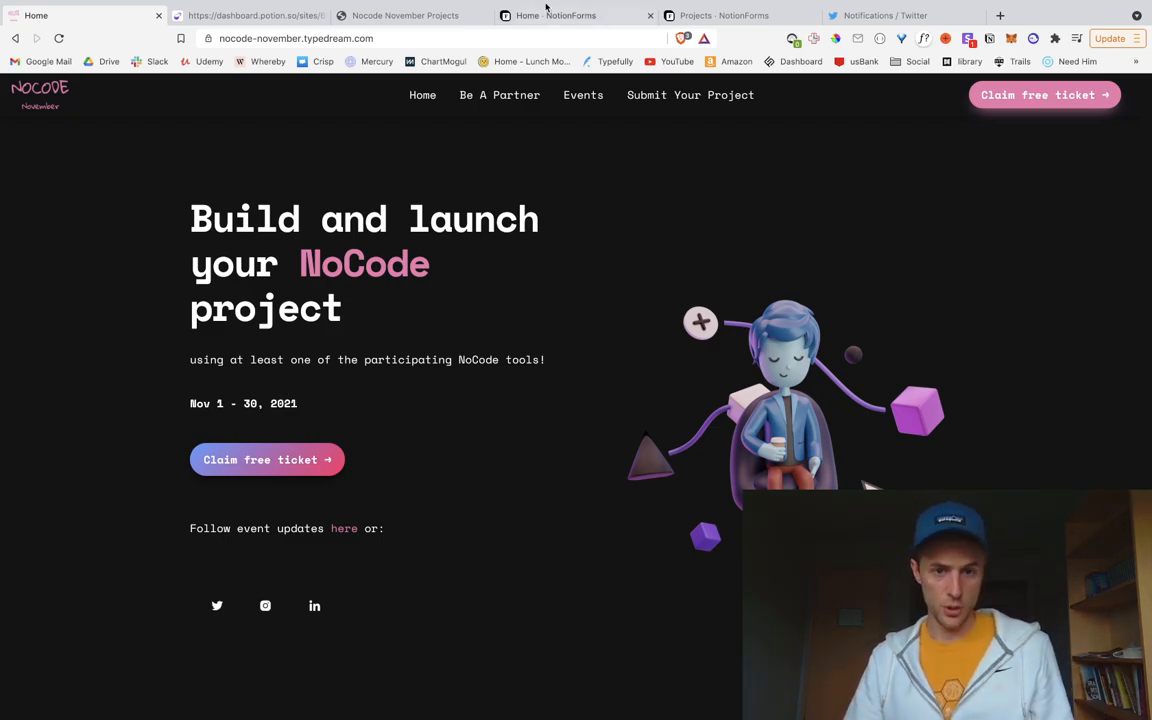
Step: Open the Submit NoCode Project page and review its email, project name, website and summary fields
left_click(400, 15)
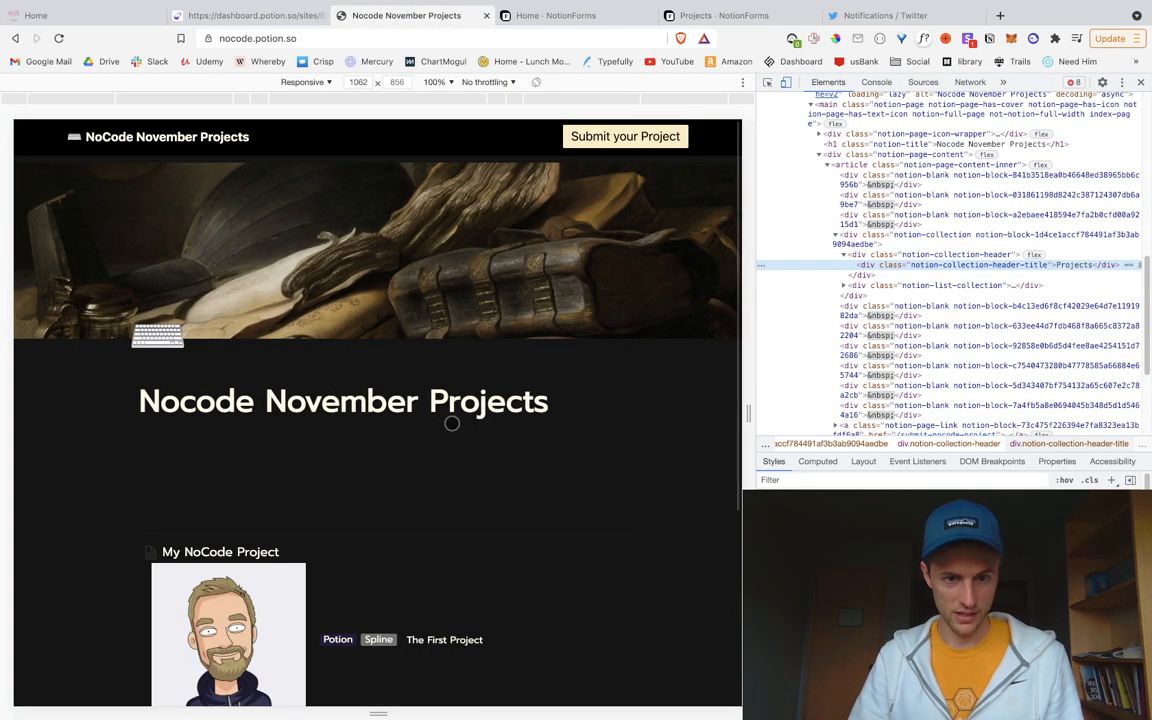
left_click(612, 136)
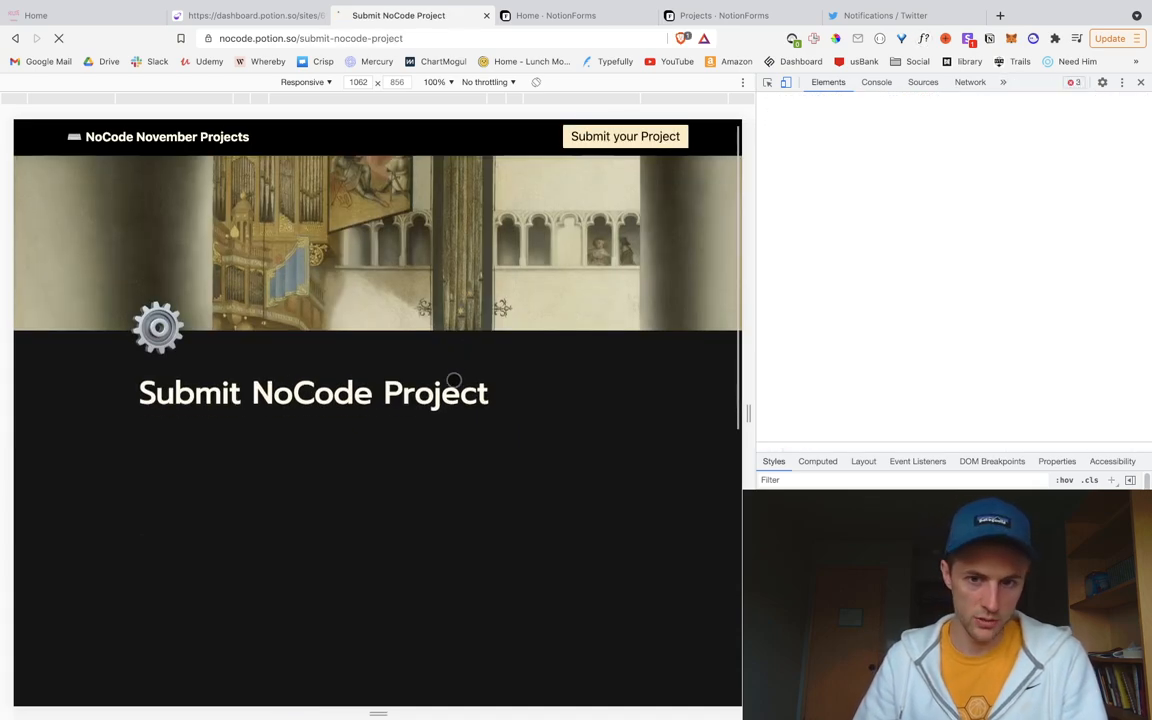
scroll(455, 380, "down", 5)
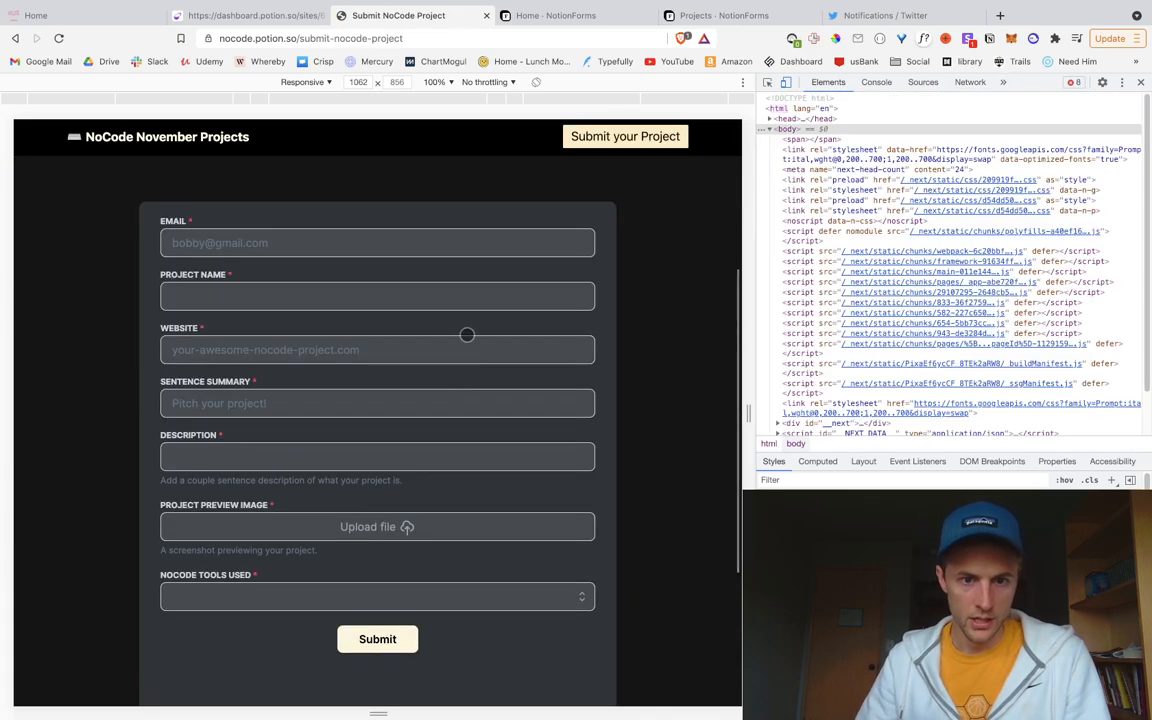
scroll(430, 350, "up", 1)
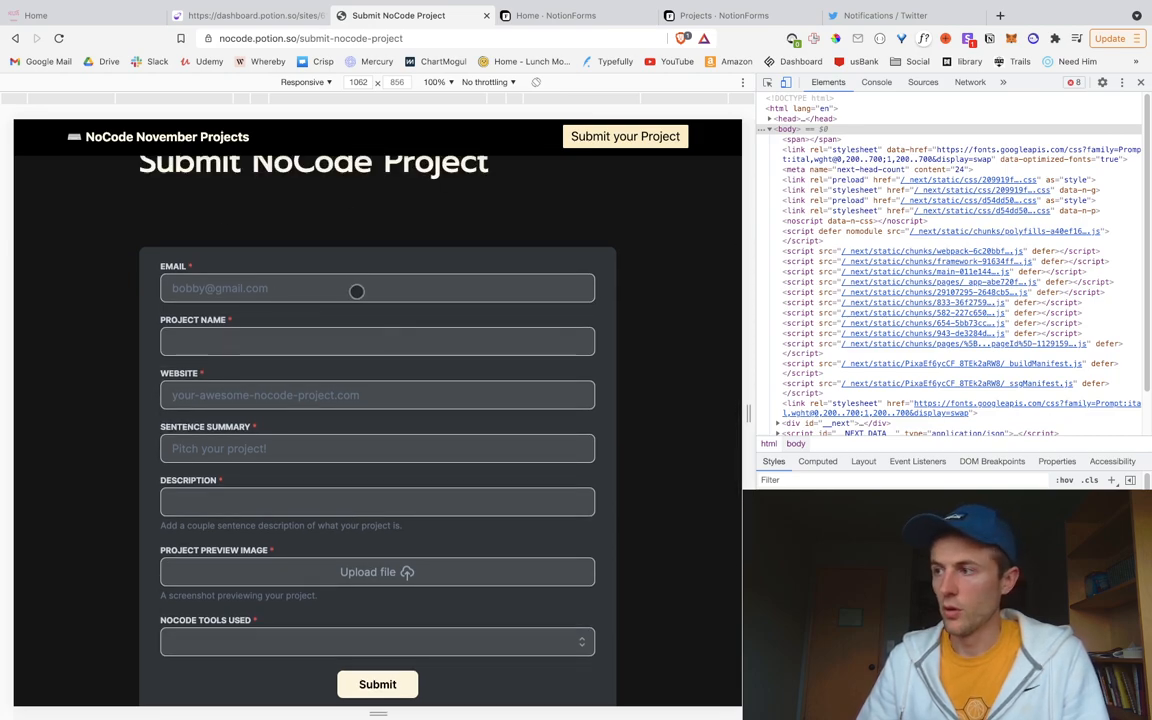
scroll(324, 375, "down", 2)
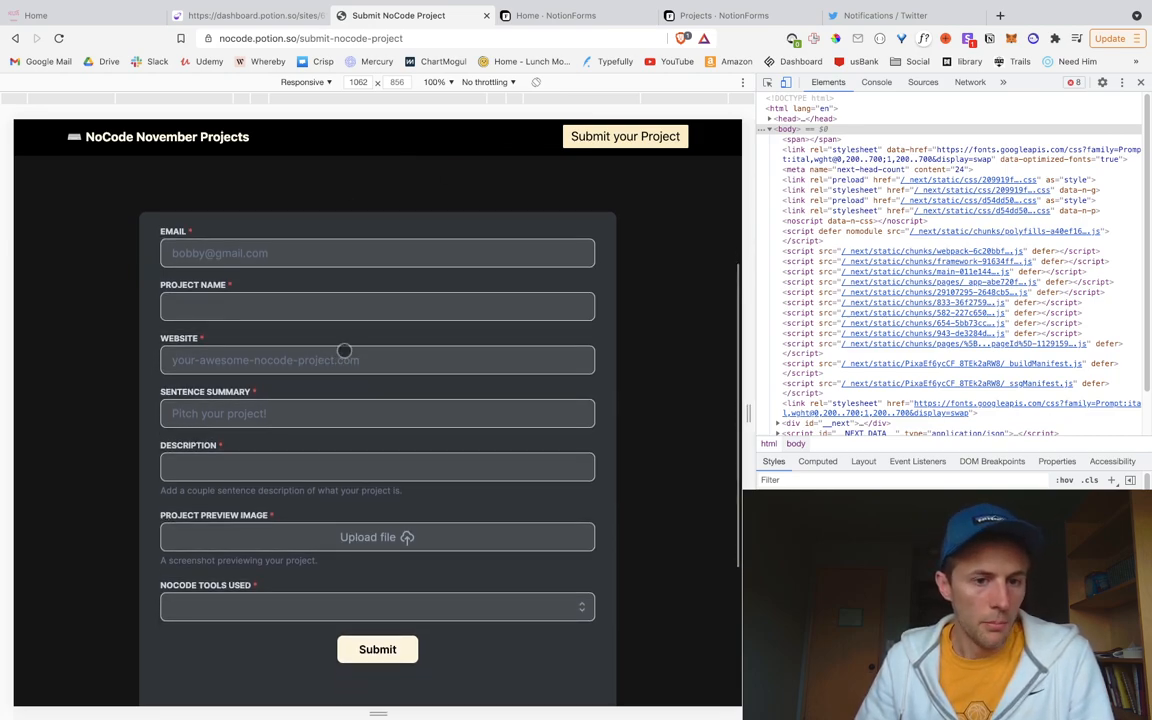
left_click(254, 253)
scroll(329, 419, "down", 1)
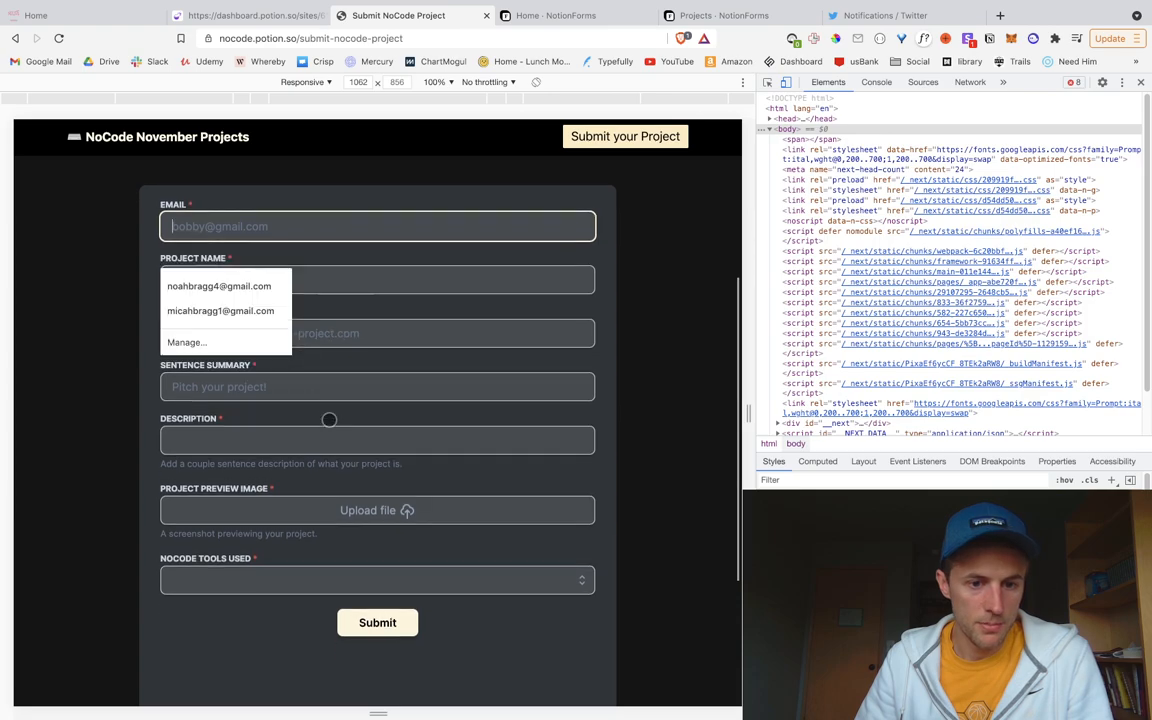
scroll(543, 491, "down", 5)
scroll(533, 486, "up", 10)
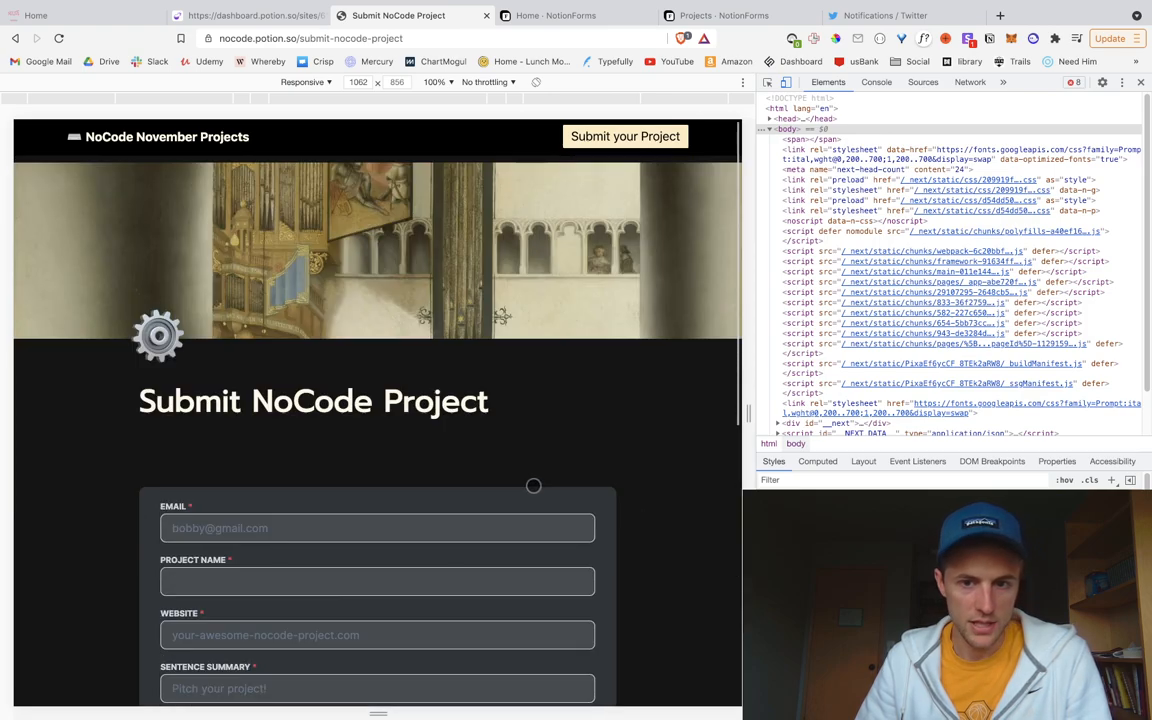
key("ctrl+Left")
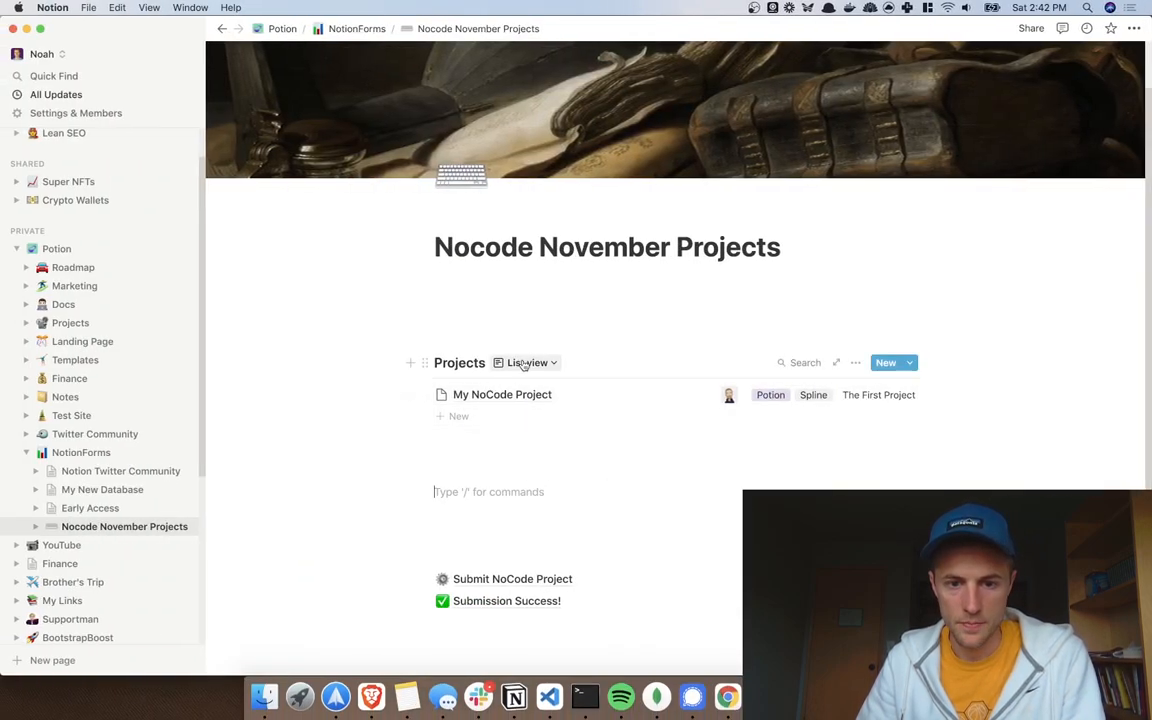
Step: Show the Projects database as a Table to inspect its columns, then switch back to List view
left_click(523, 364)
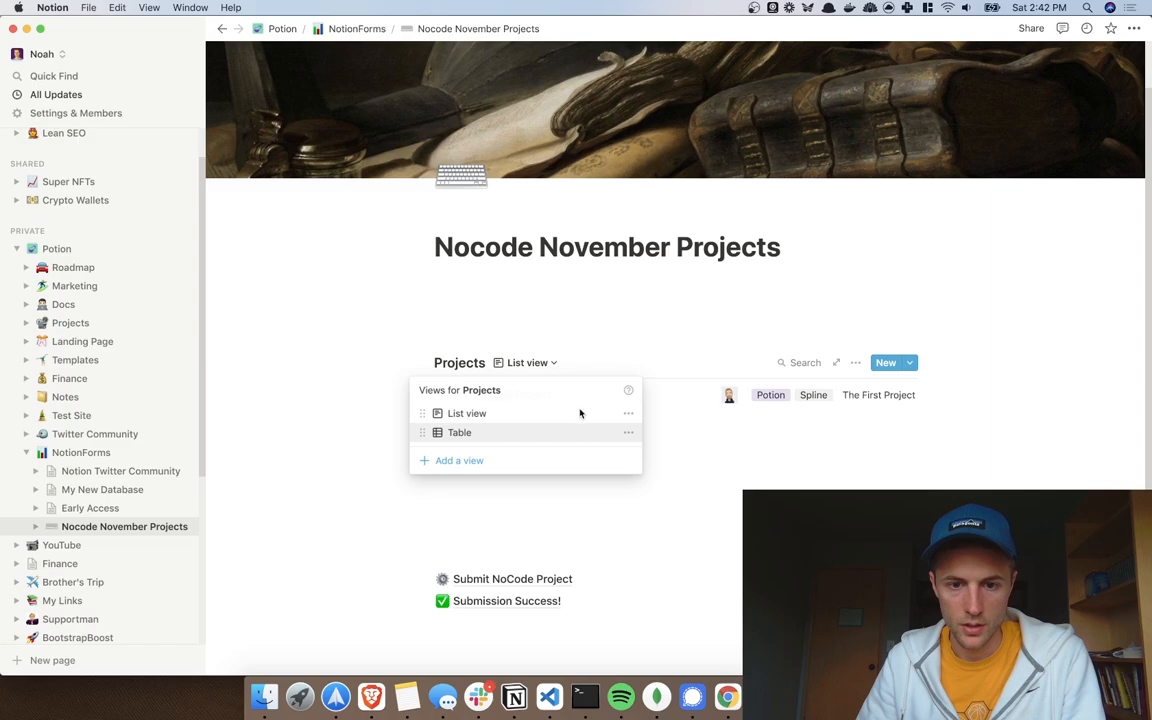
left_click(476, 434)
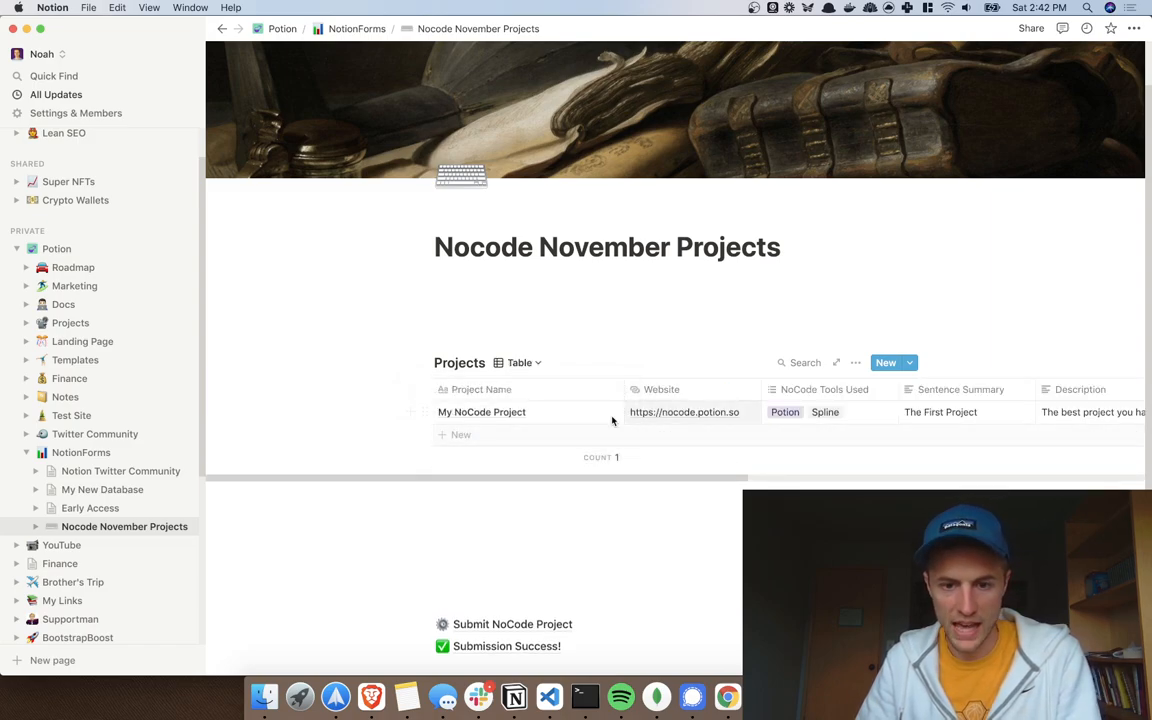
scroll(617, 422, "right", 10)
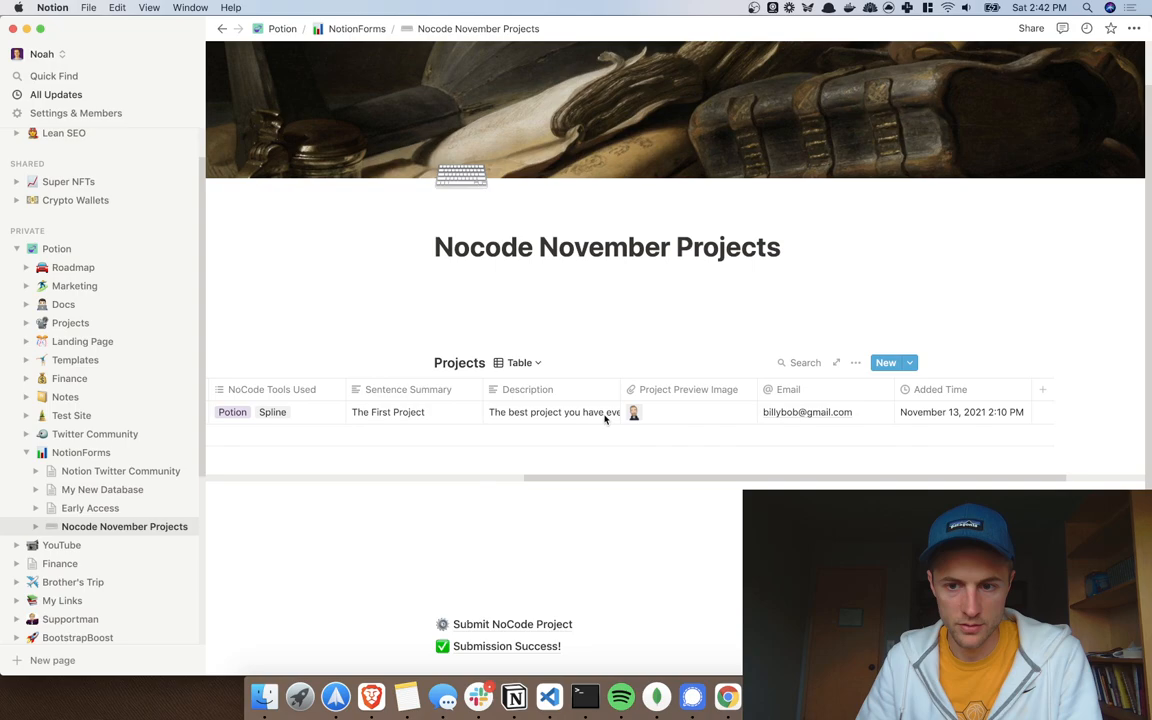
scroll(605, 419, "left", 10)
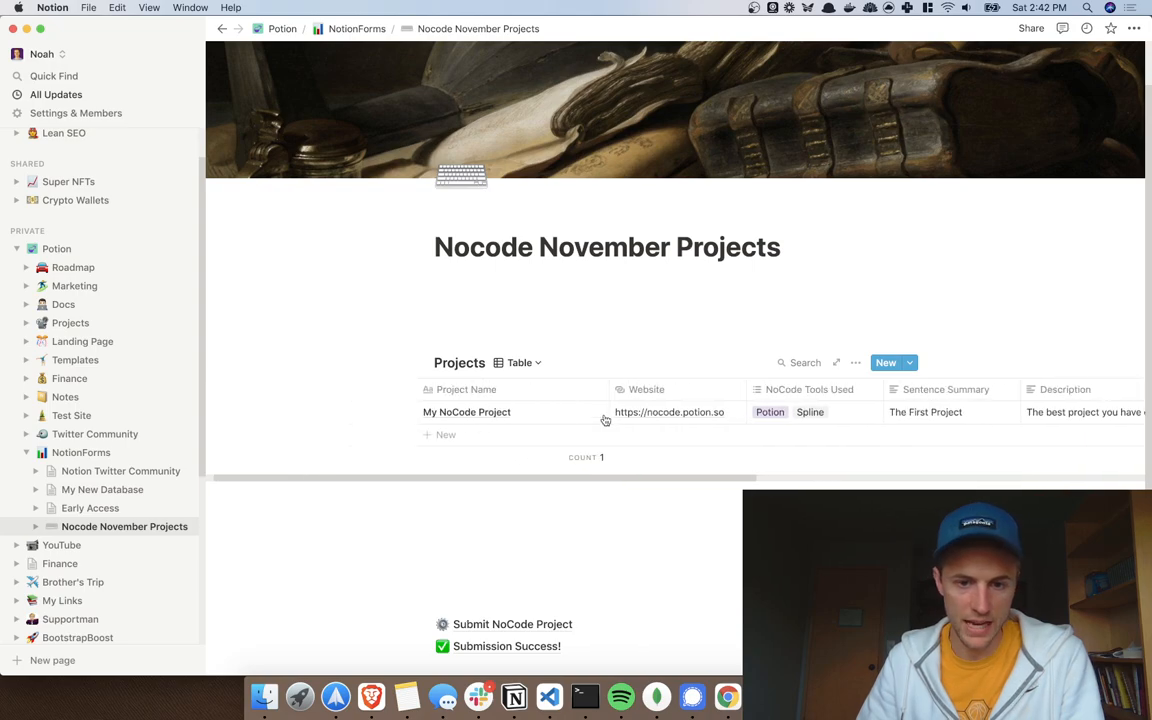
left_click(522, 363)
left_click(492, 414)
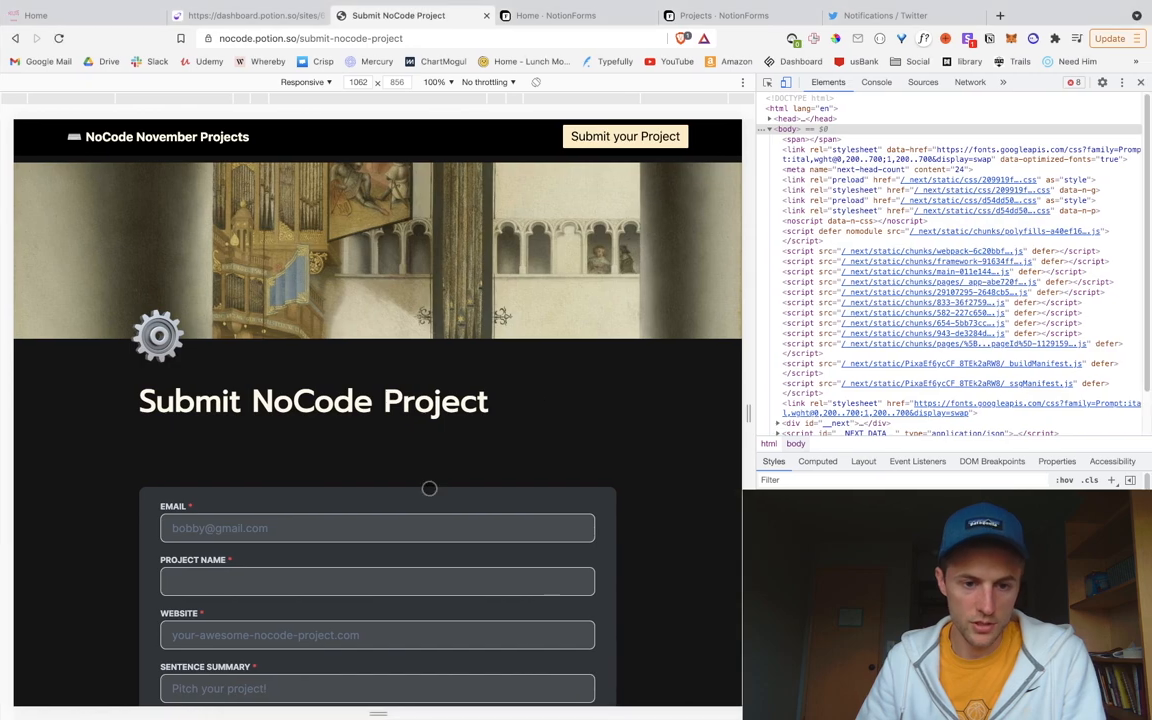
Step: Return to the published projects site's home page and scroll through it
left_click(175, 131)
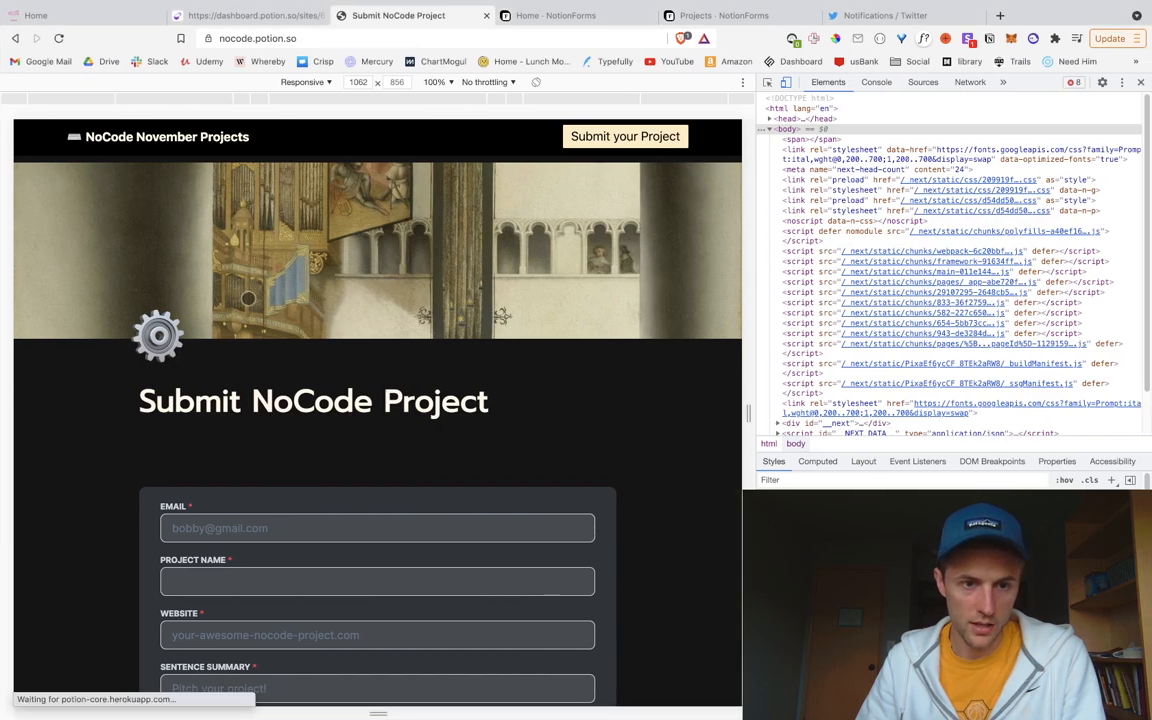
scroll(304, 497, "down", 5)
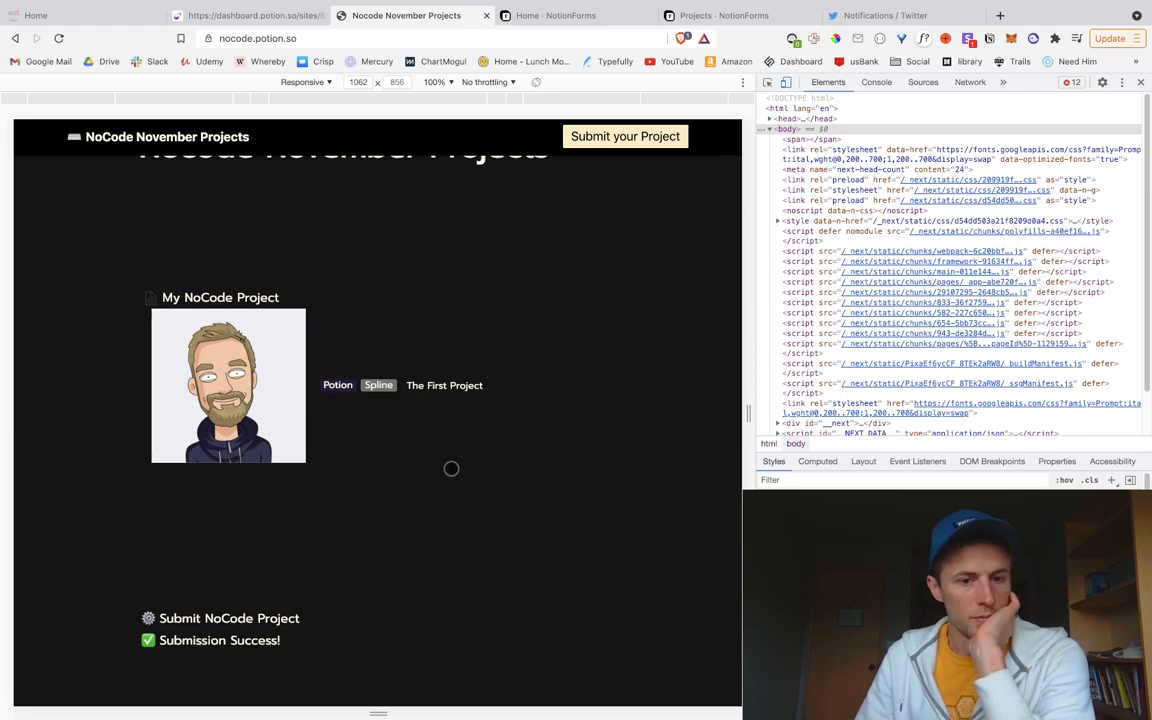
scroll(451, 468, "up", 3)
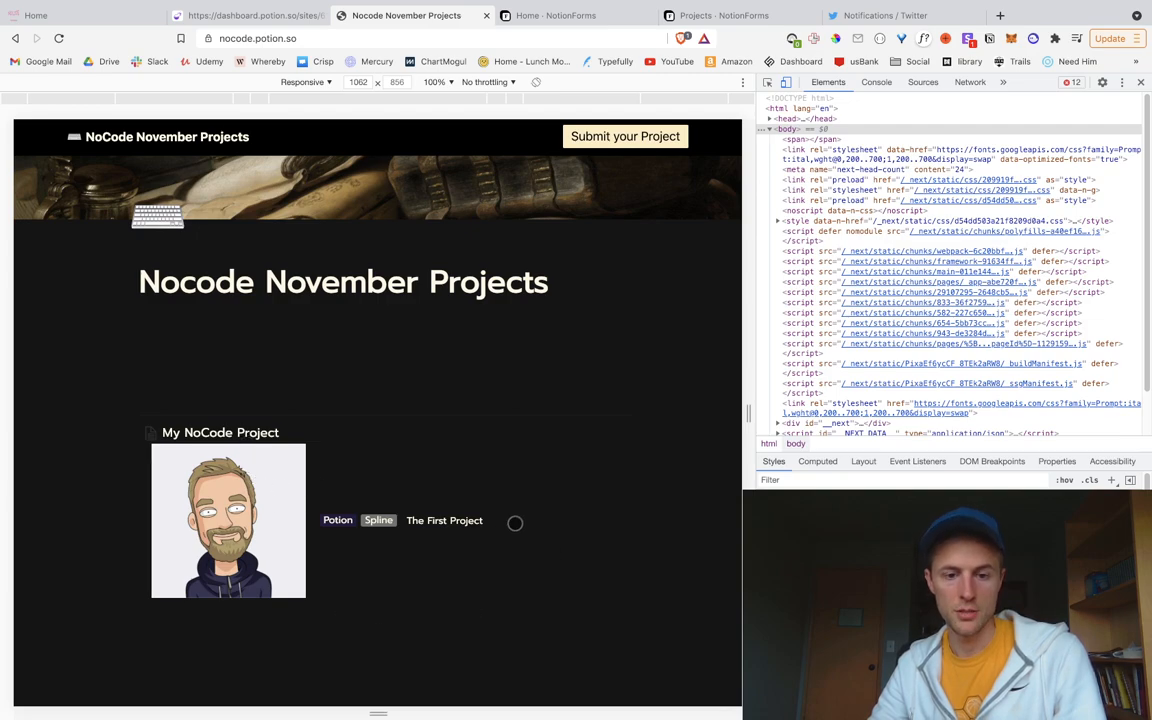
Step: Move Project Preview Image to the bottom of the list view's shown properties
key("ctrl+Left")
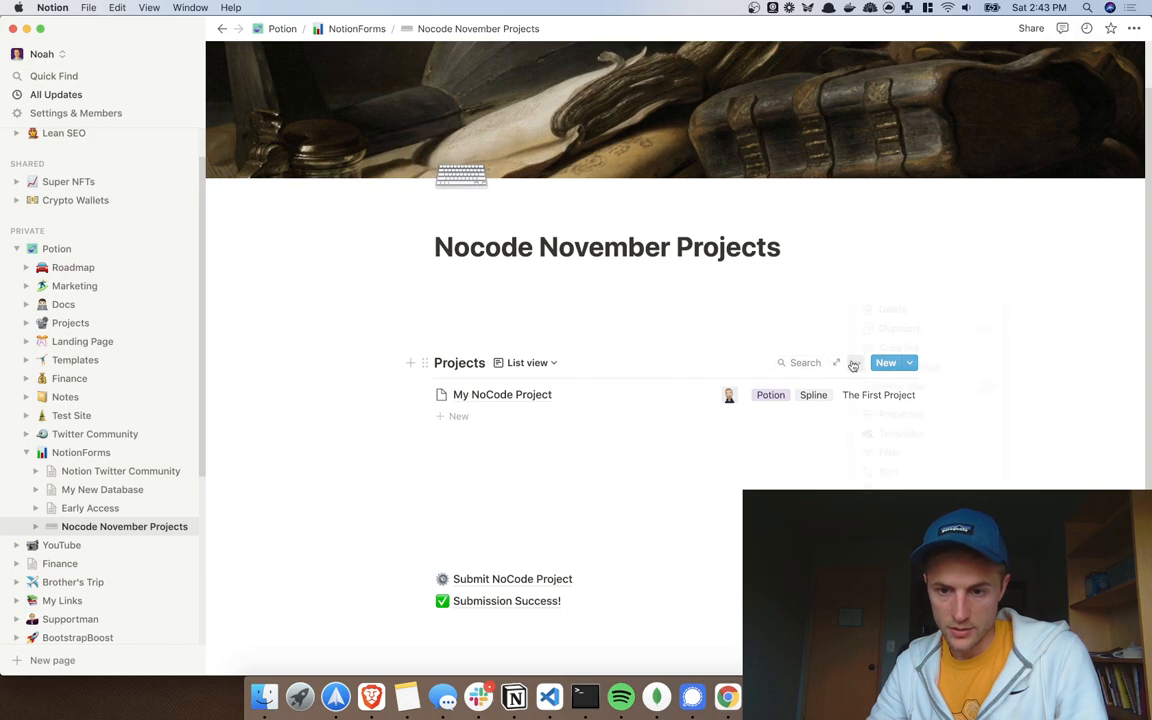
left_click(855, 362)
left_click(901, 415)
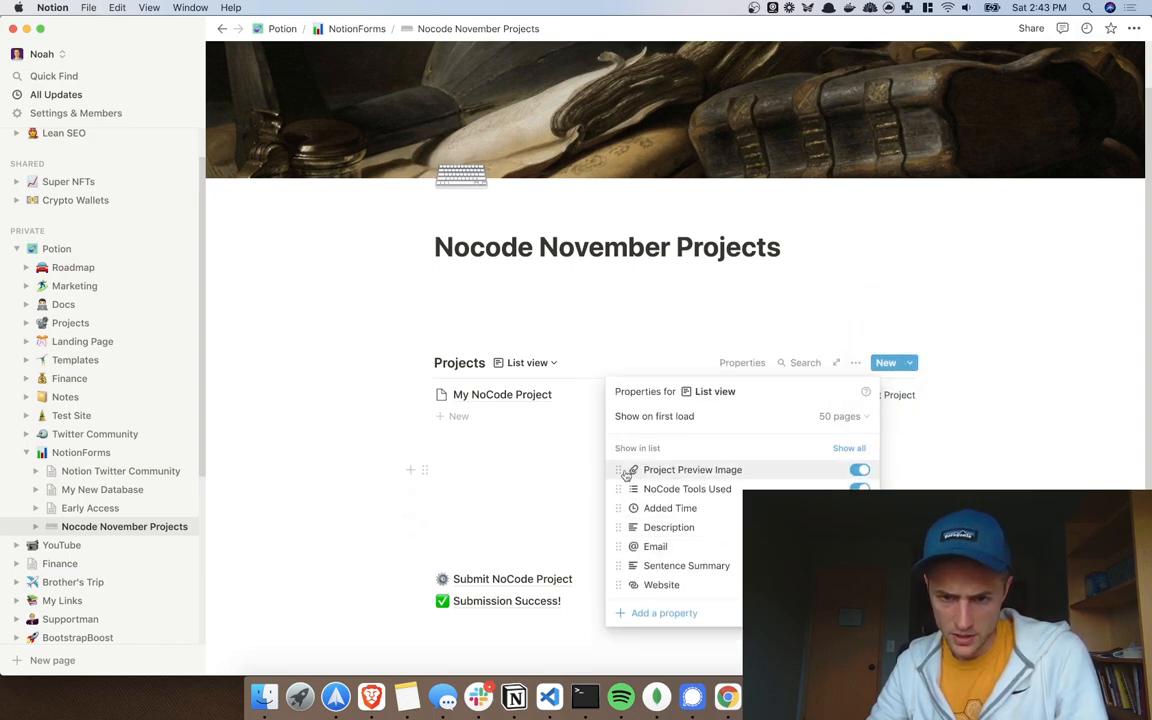
left_click_drag(630, 478, 622, 445)
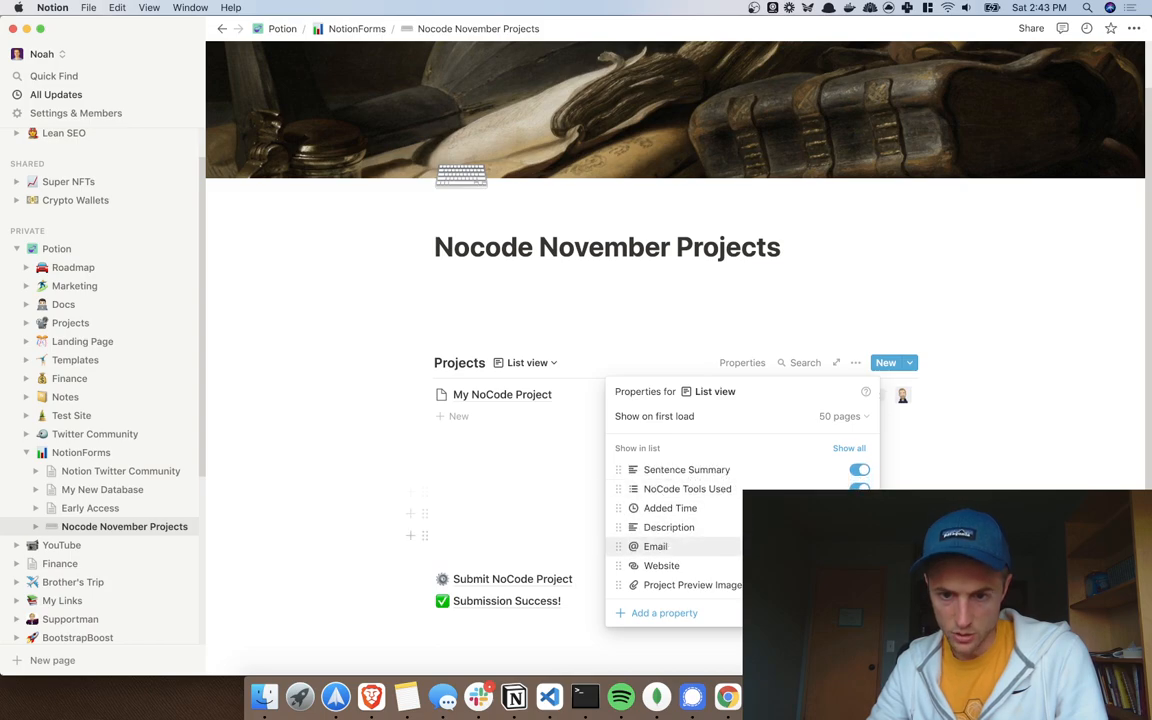
left_click(980, 481)
key("ctrl+Right")
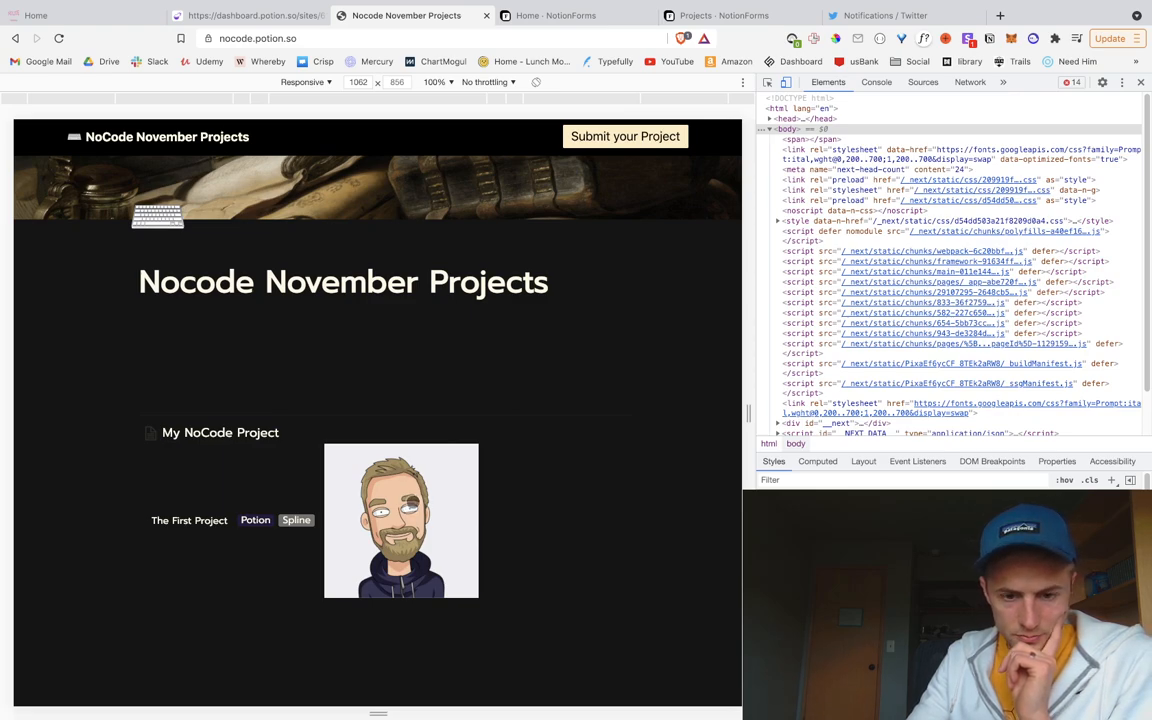
Step: Close DevTools and open the My NoCode Project page to look over its property rows
left_click(1143, 82)
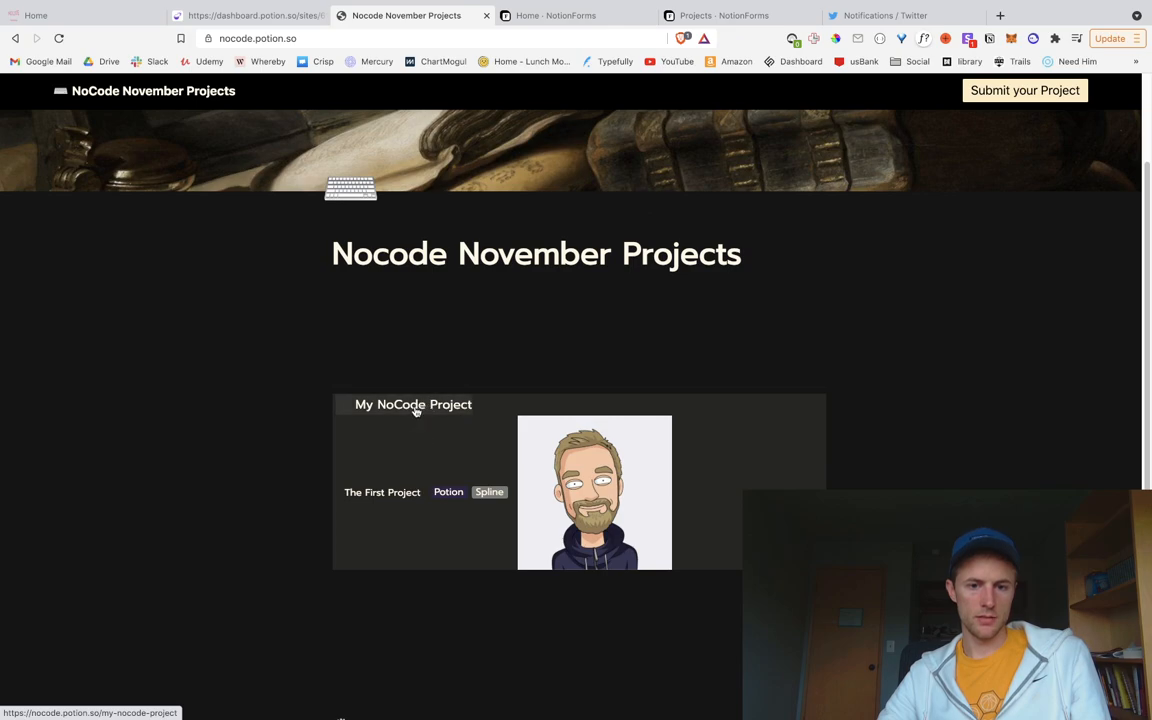
left_click(482, 540)
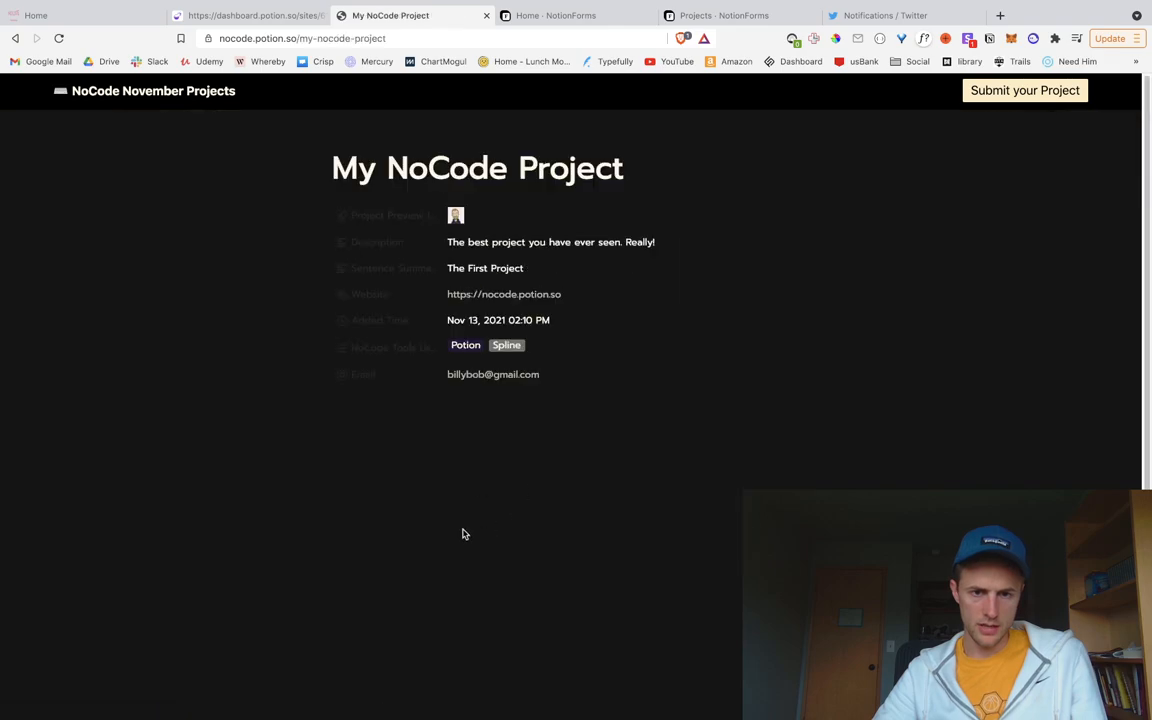
left_click_drag(337, 213, 566, 463)
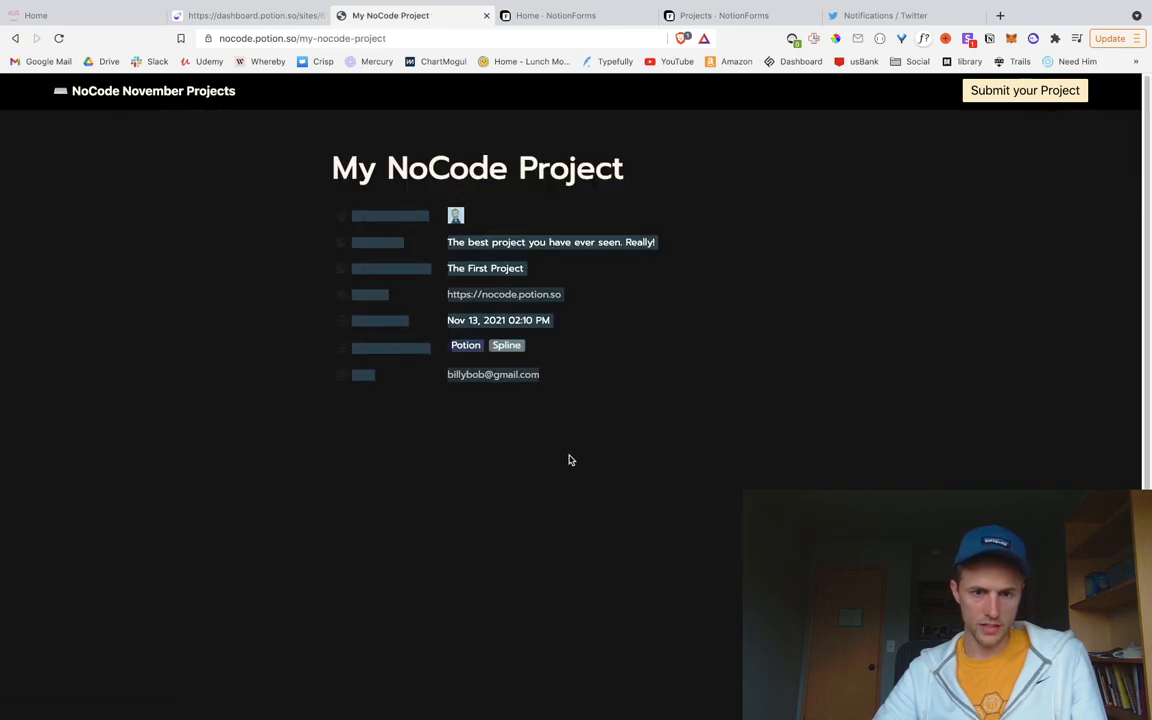
left_click(562, 473)
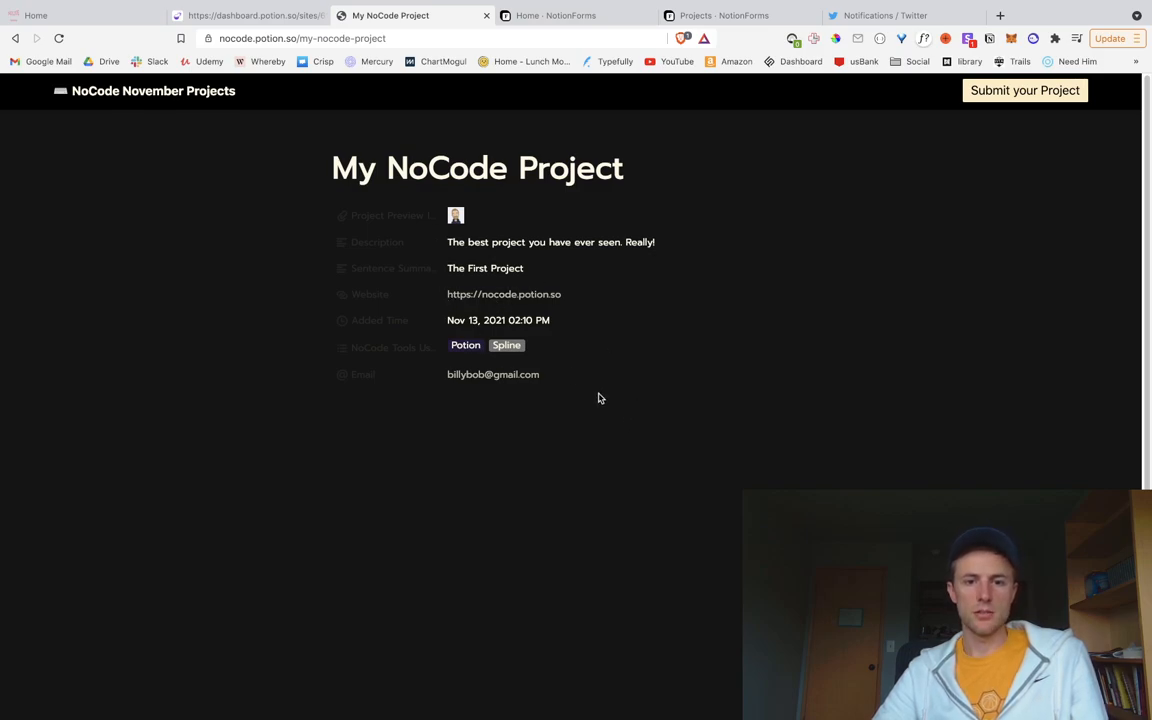
scroll(534, 453, "down", 1)
scroll(534, 451, "up", 1)
left_click_drag(608, 426, 445, 150)
left_click(493, 491)
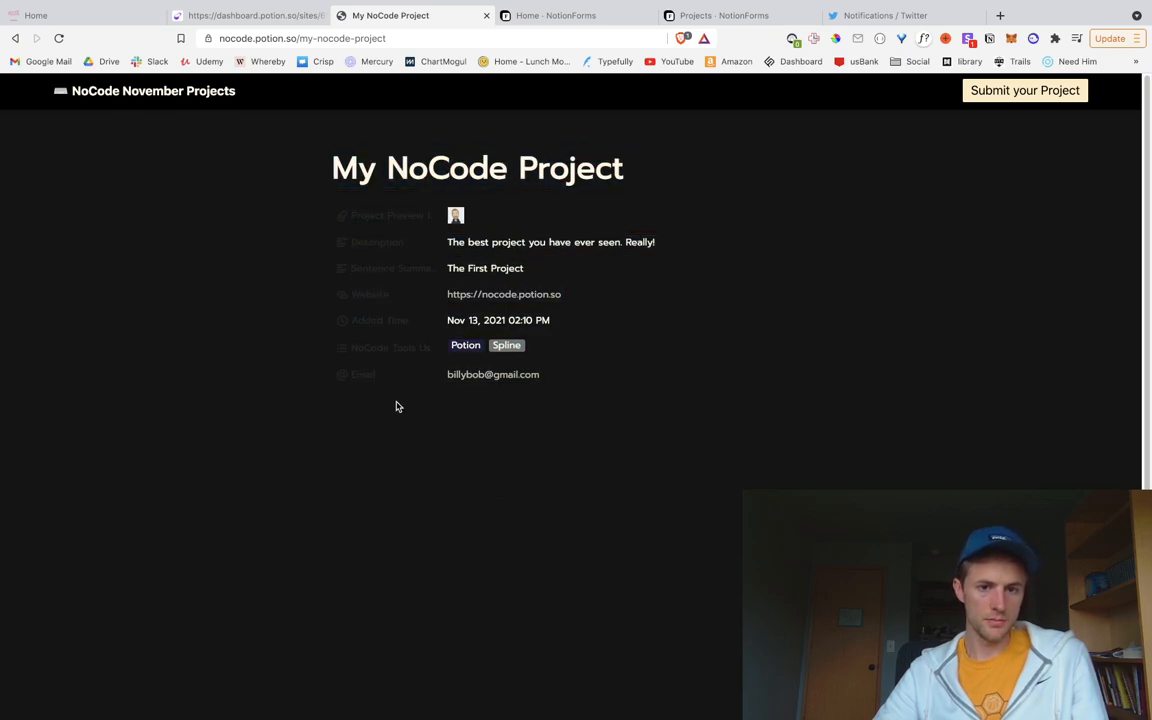
Step: Go back to the home page and scroll to the My NoCode Project card
left_click(134, 93)
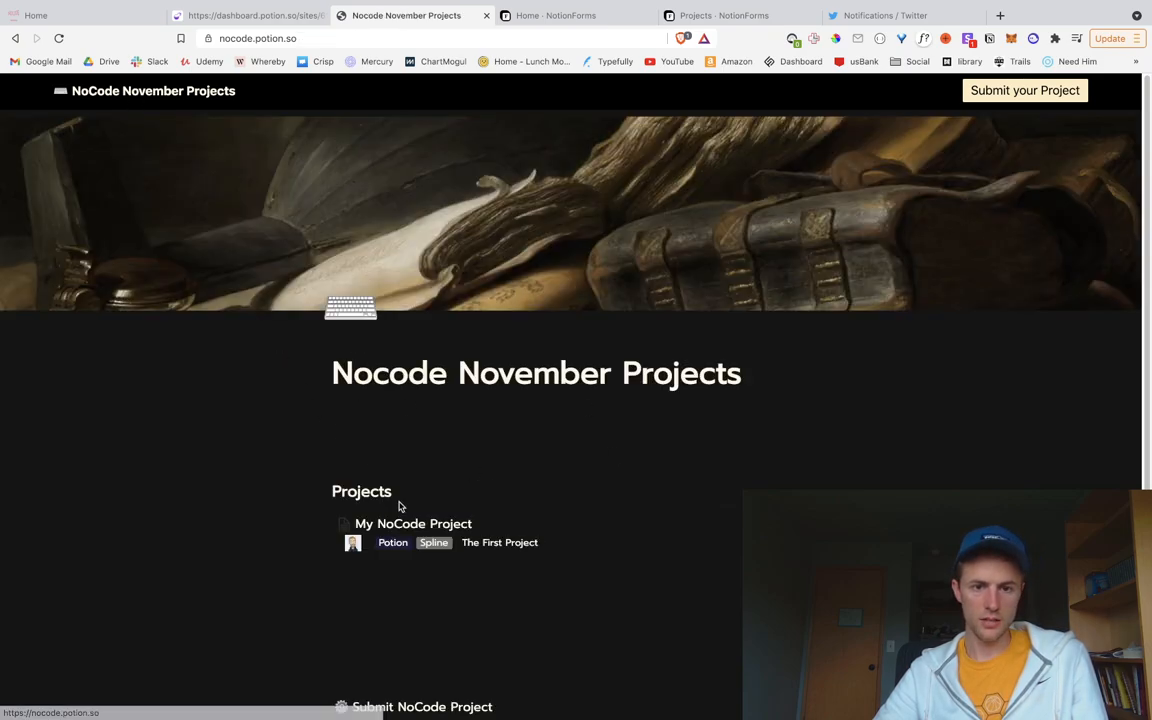
scroll(486, 562, "down", 2)
scroll(486, 563, "up", 2)
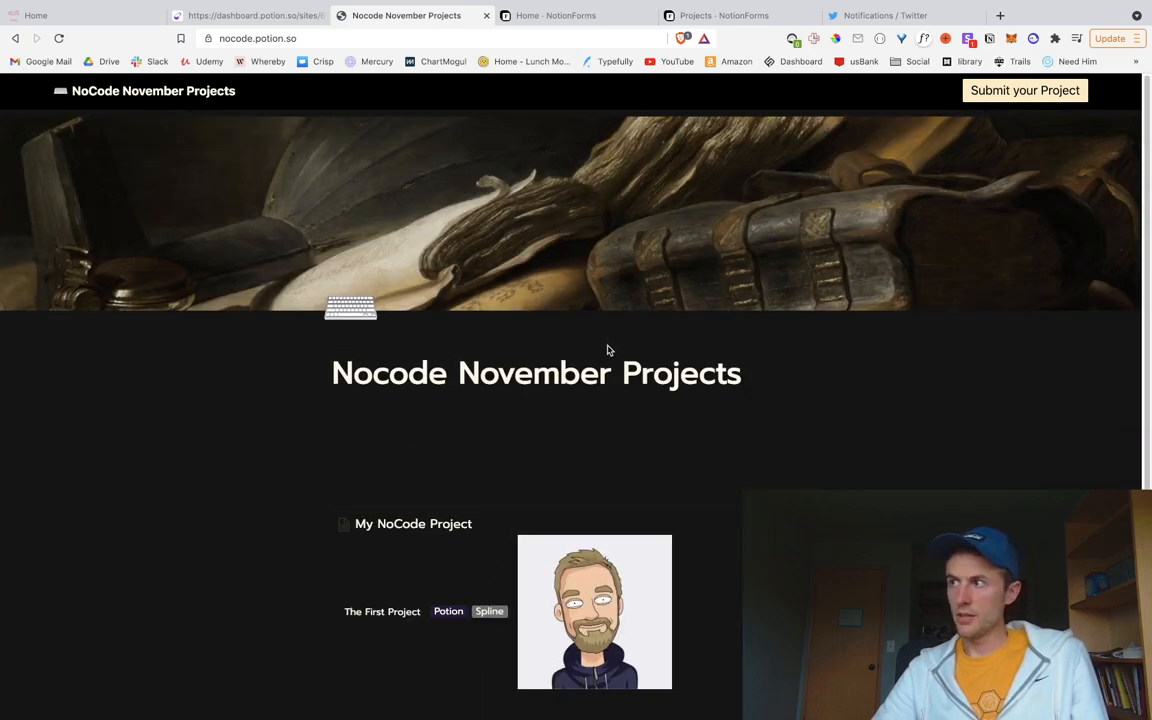
scroll(594, 468, "down", 3)
scroll(591, 468, "up", 3)
scroll(591, 471, "down", 3)
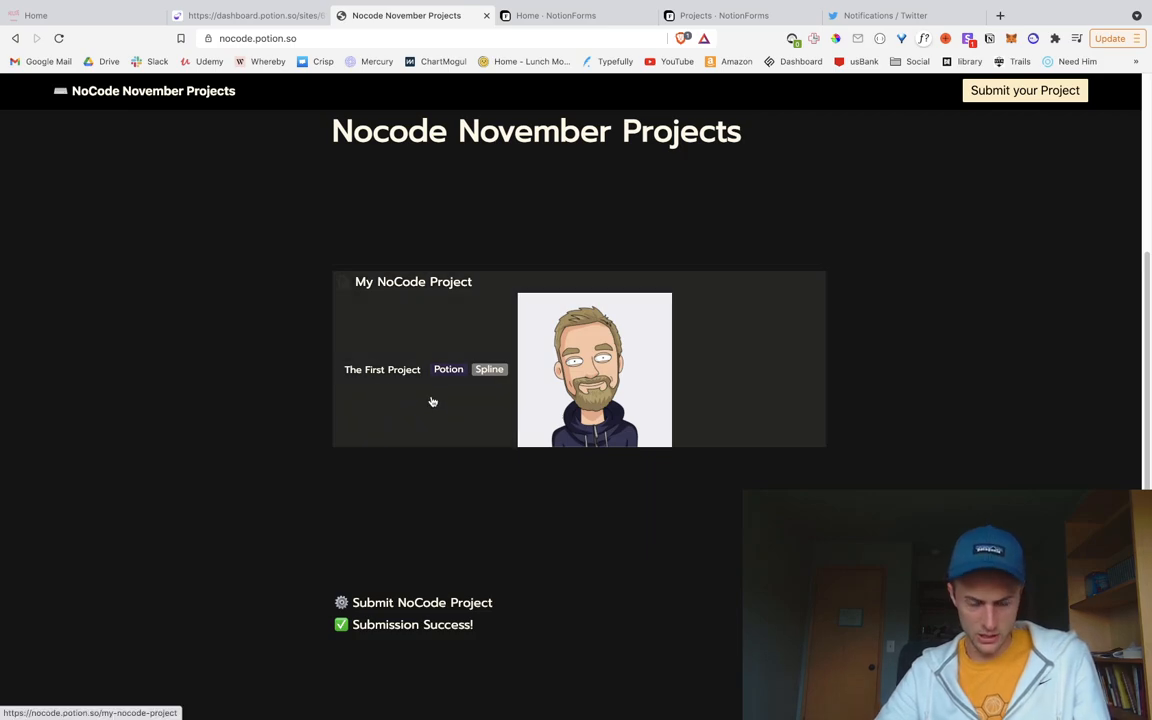
Step: Open DevTools and inspect the project card's notion-list-item link element
right_click(434, 397)
left_click(674, 639)
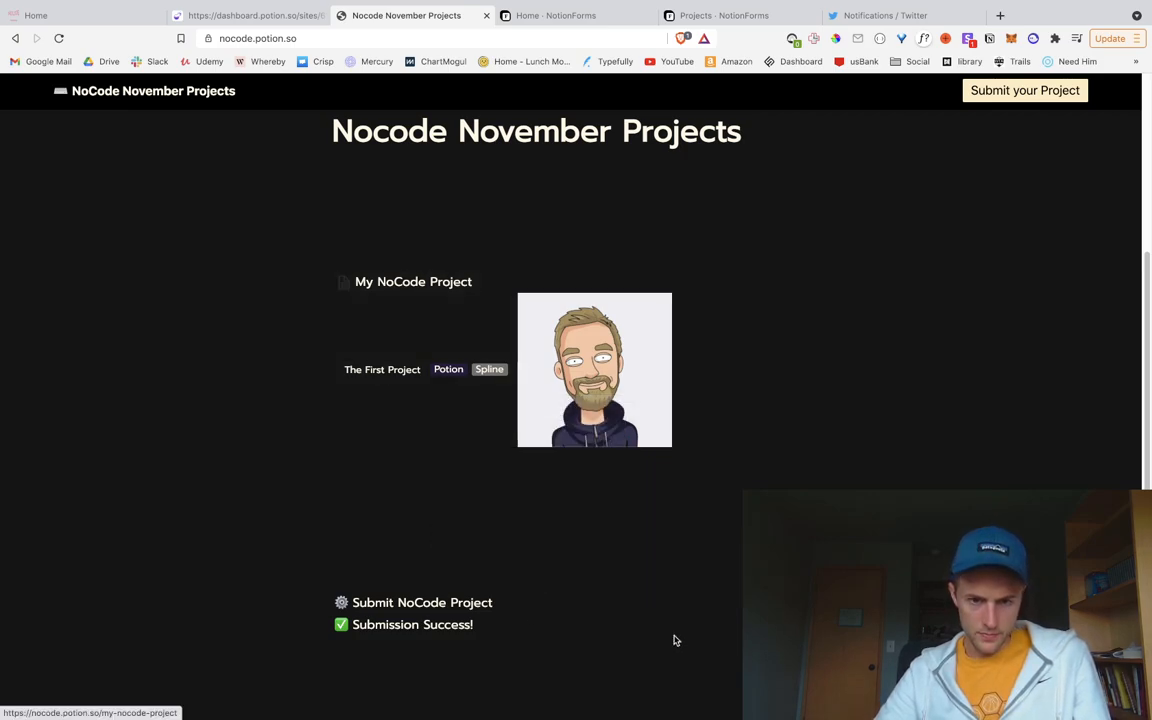
key("shift+super+c")
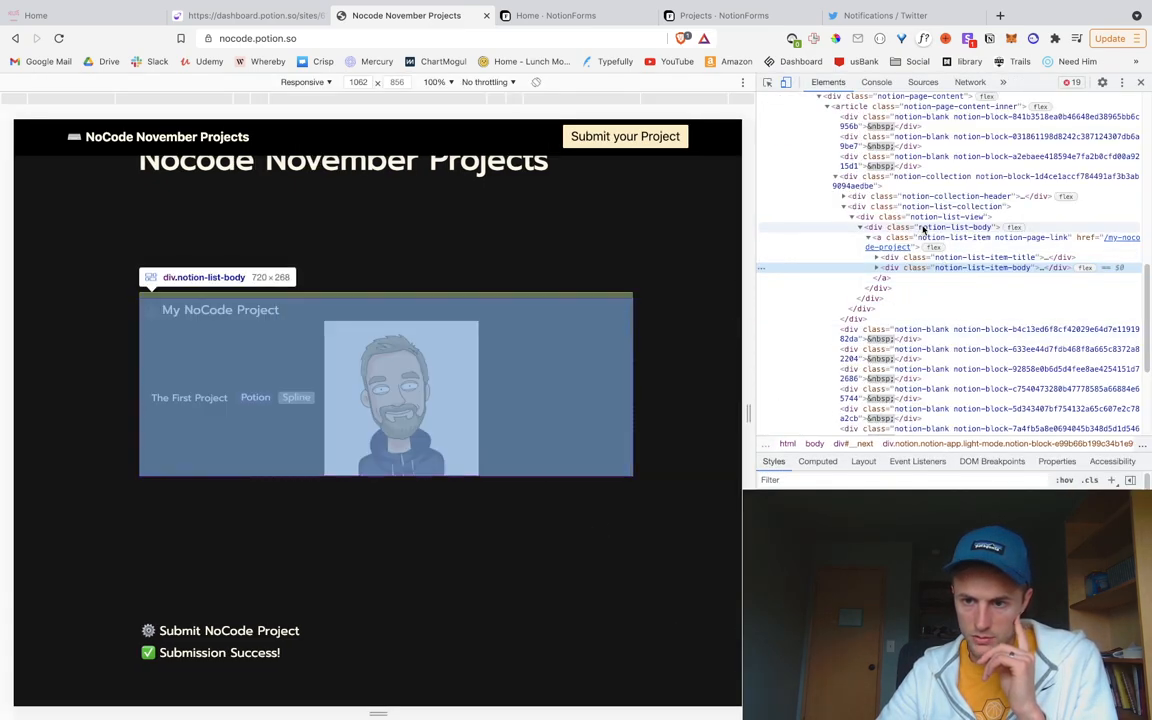
left_click(921, 217)
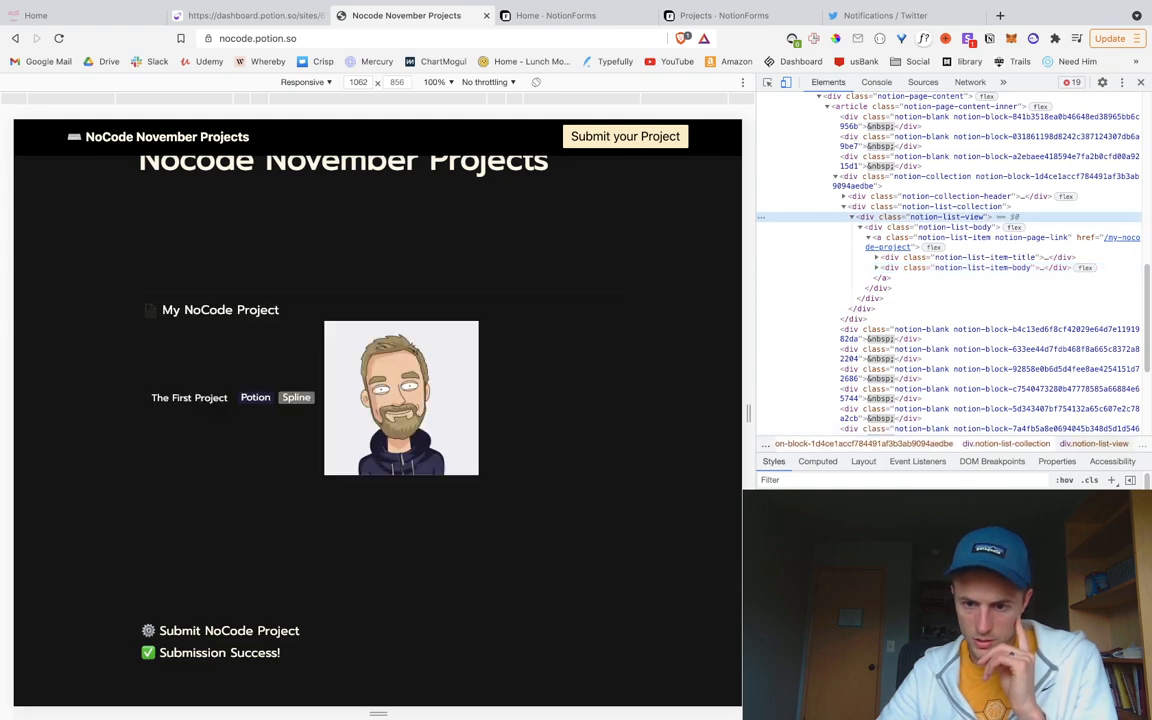
left_click(902, 240)
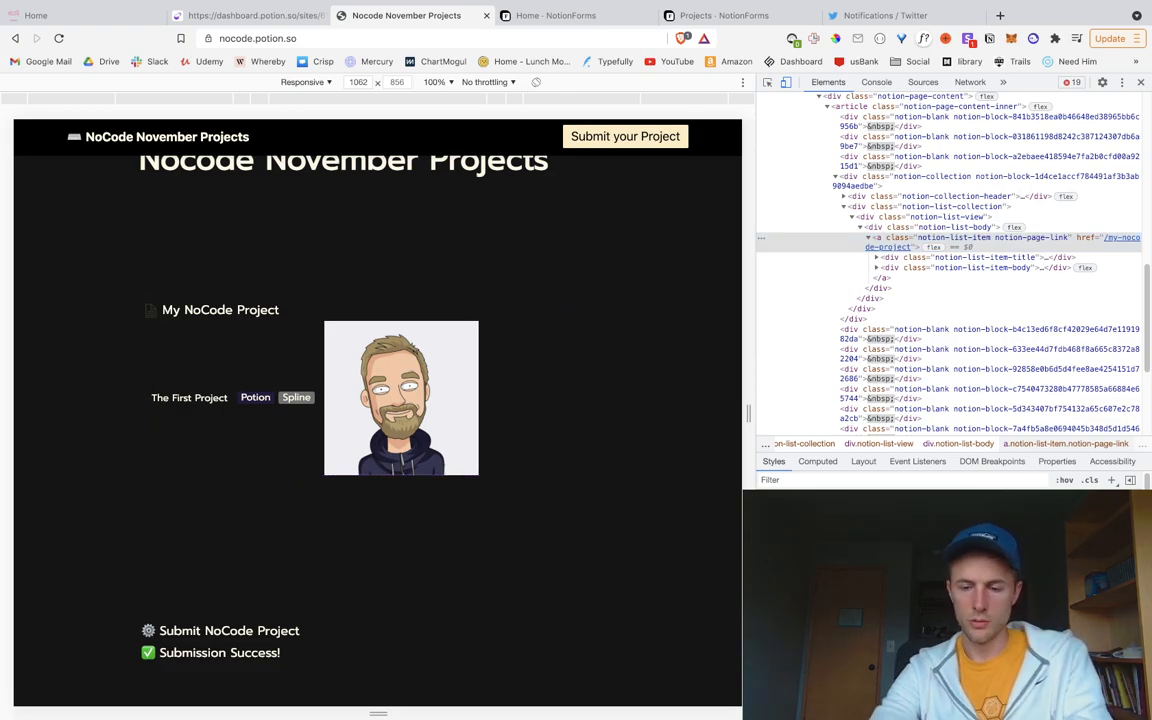
Step: Try different alignments on the list item, trying centre and left and ending with flex-start
key("BackSpace")
type("f")
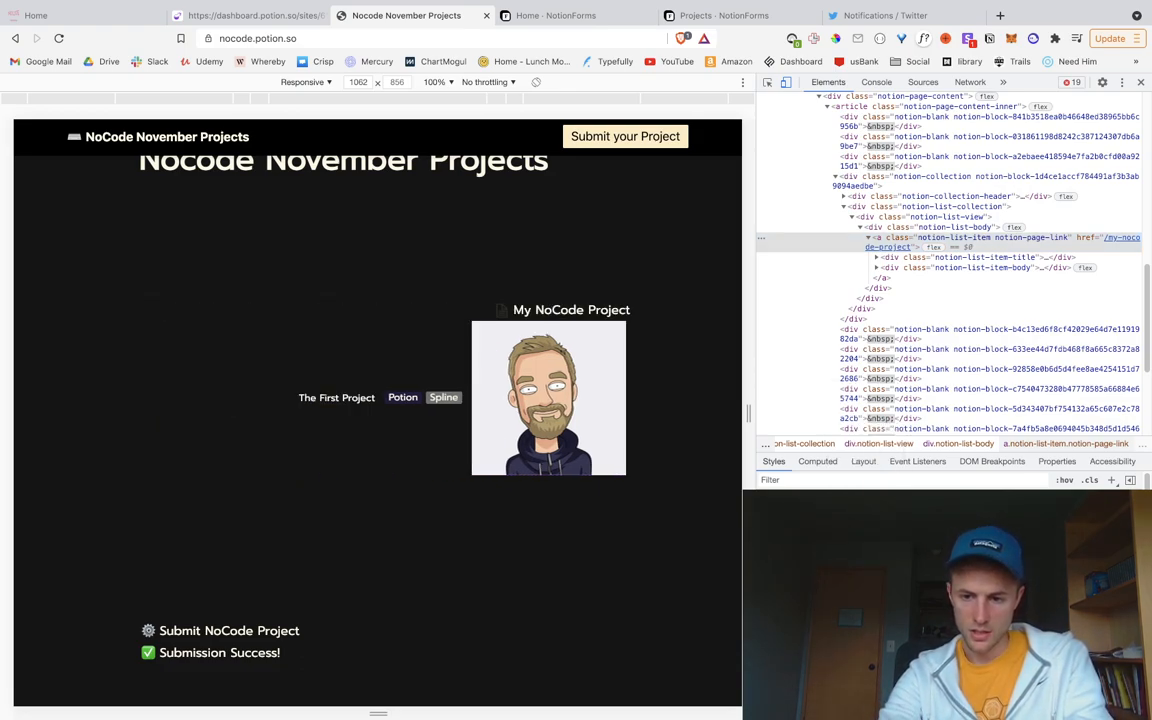
key("BackSpace")
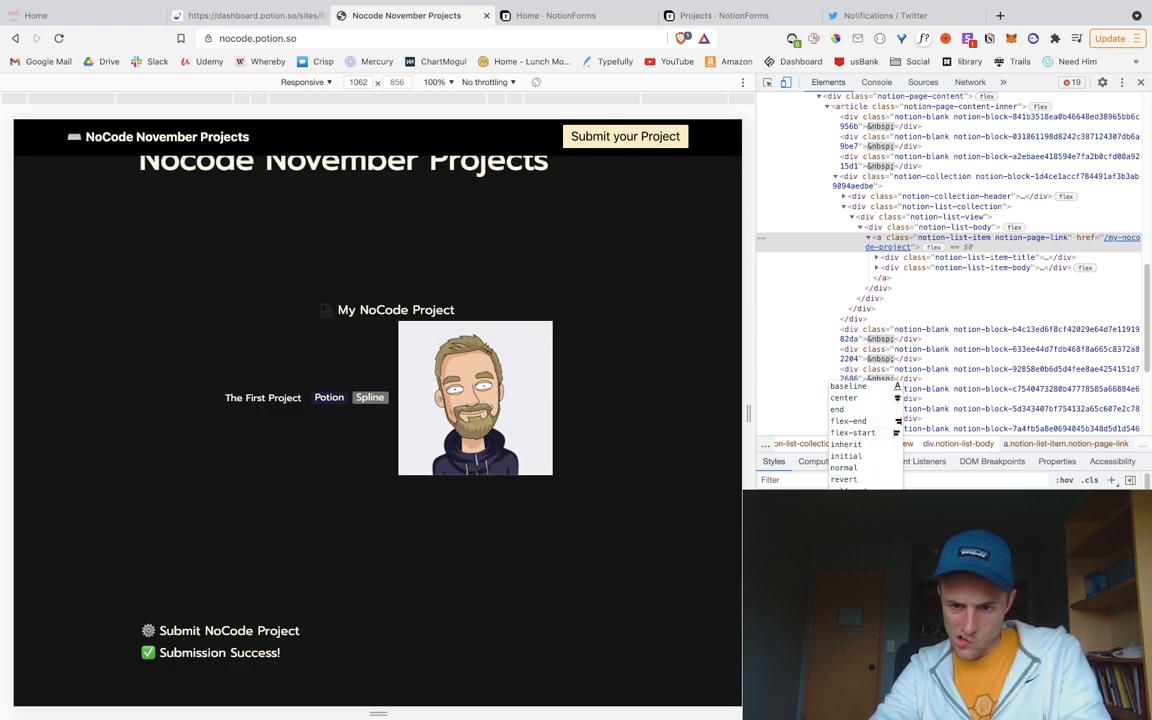
key("Return")
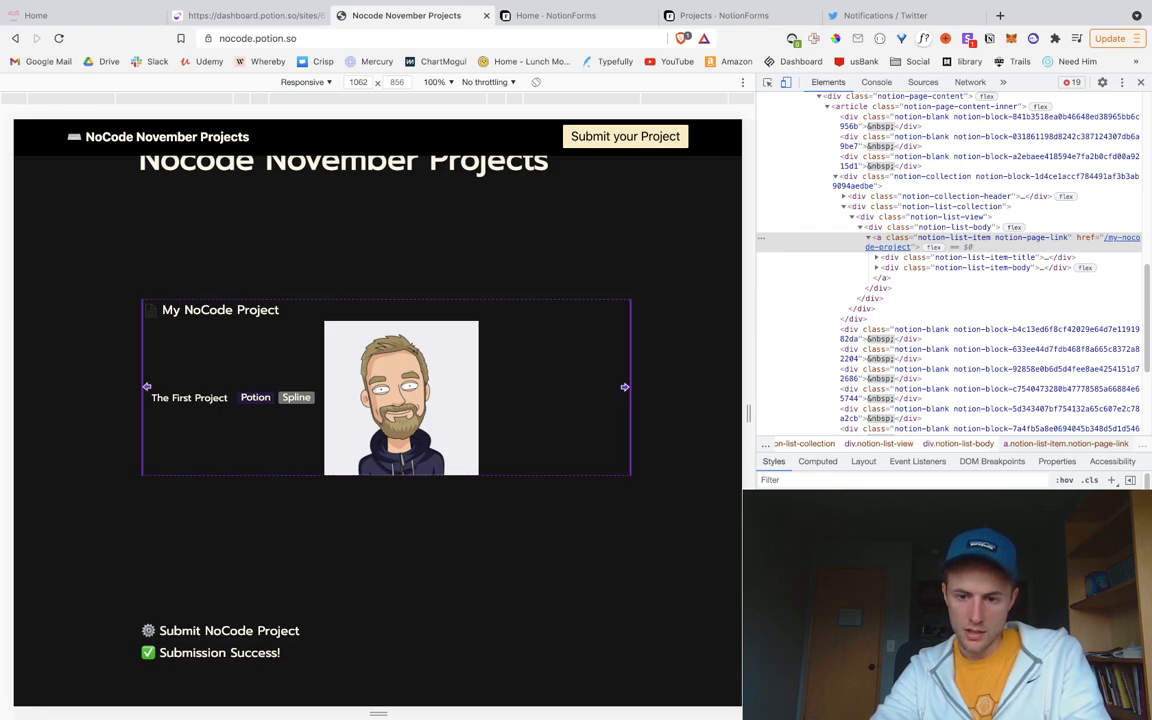
key("BackSpace")
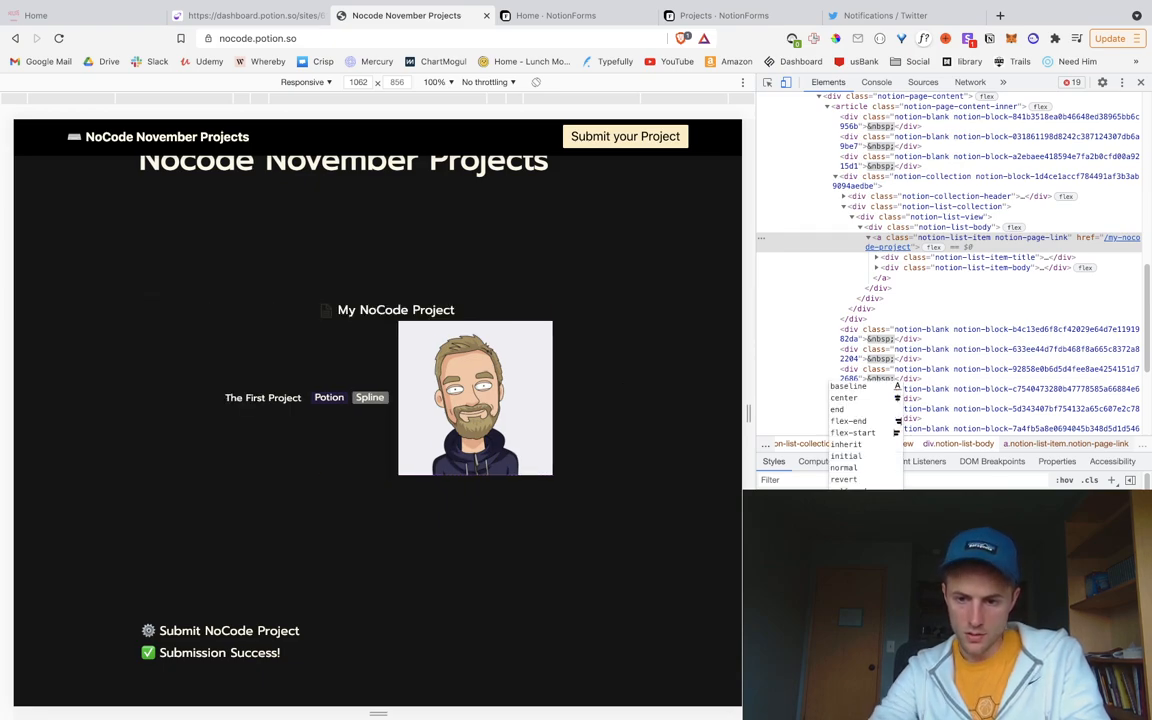
left_click(859, 433)
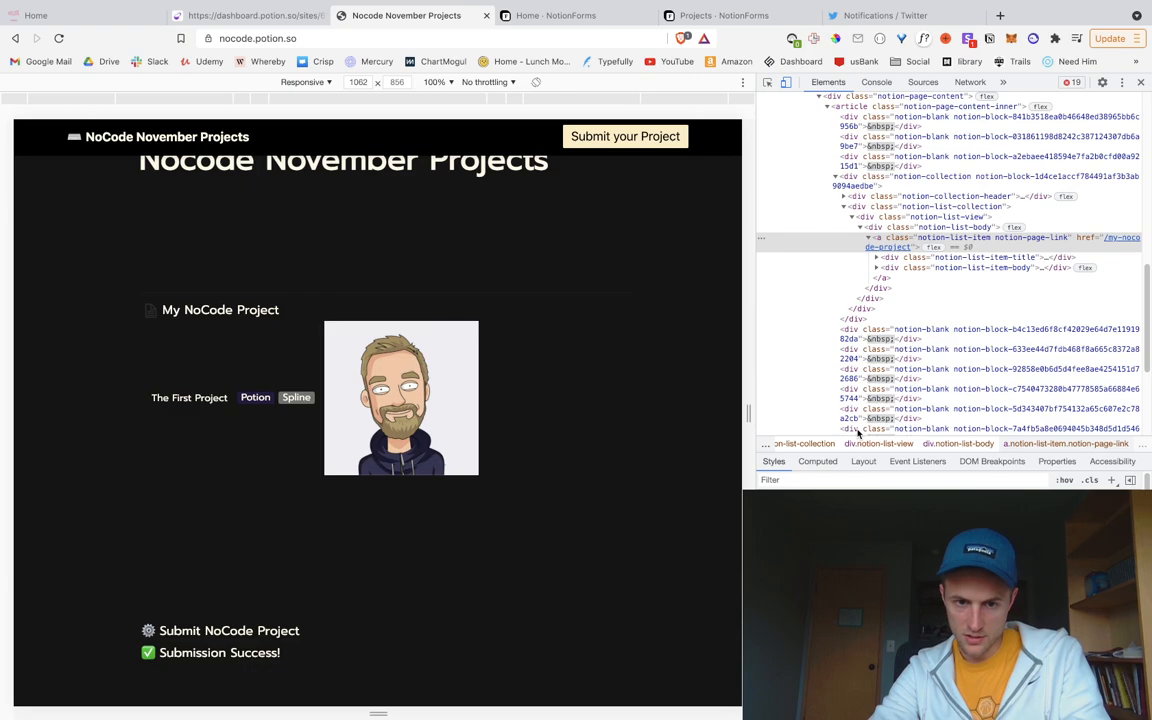
Step: Set align-items: flex-start on notion-list-item-body so the summary and tags sit at the top
left_click(890, 269)
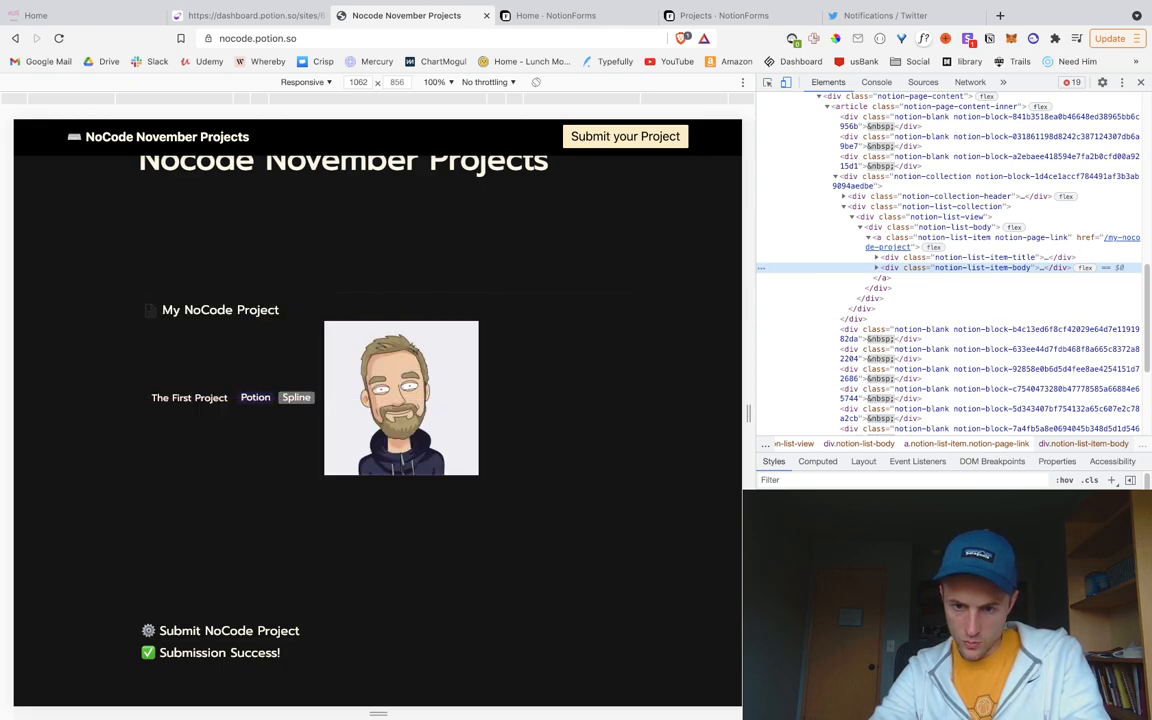
left_click(844, 561)
key("BackSpace")
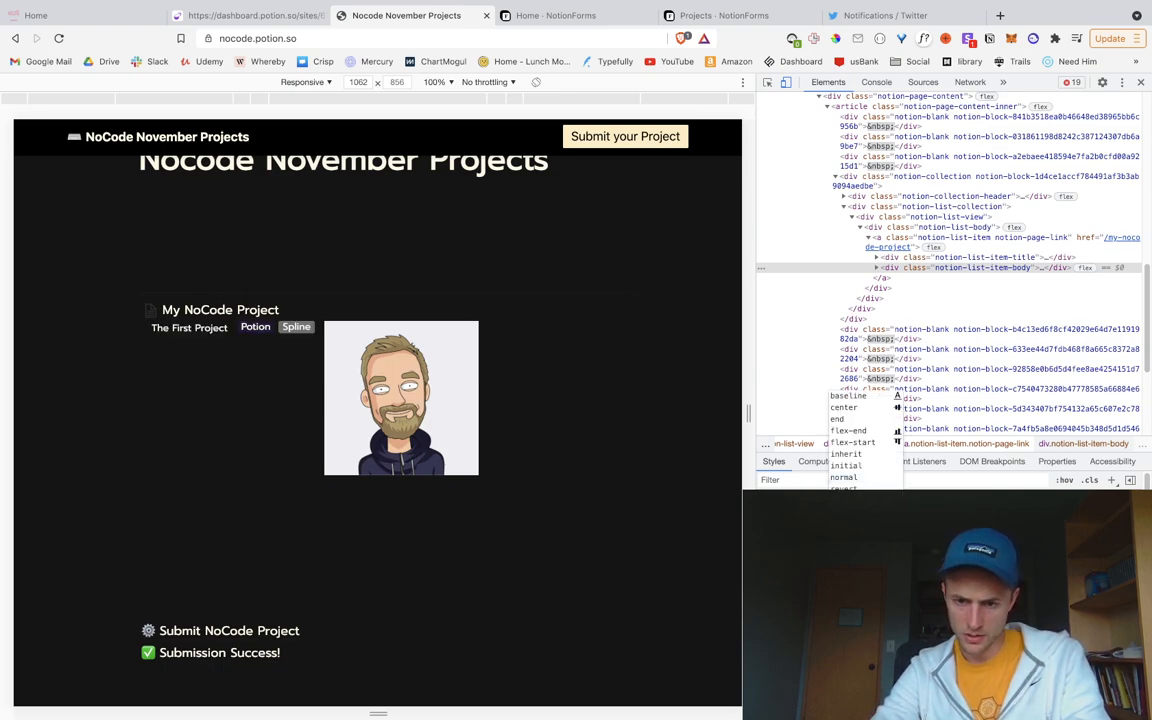
key("Escape")
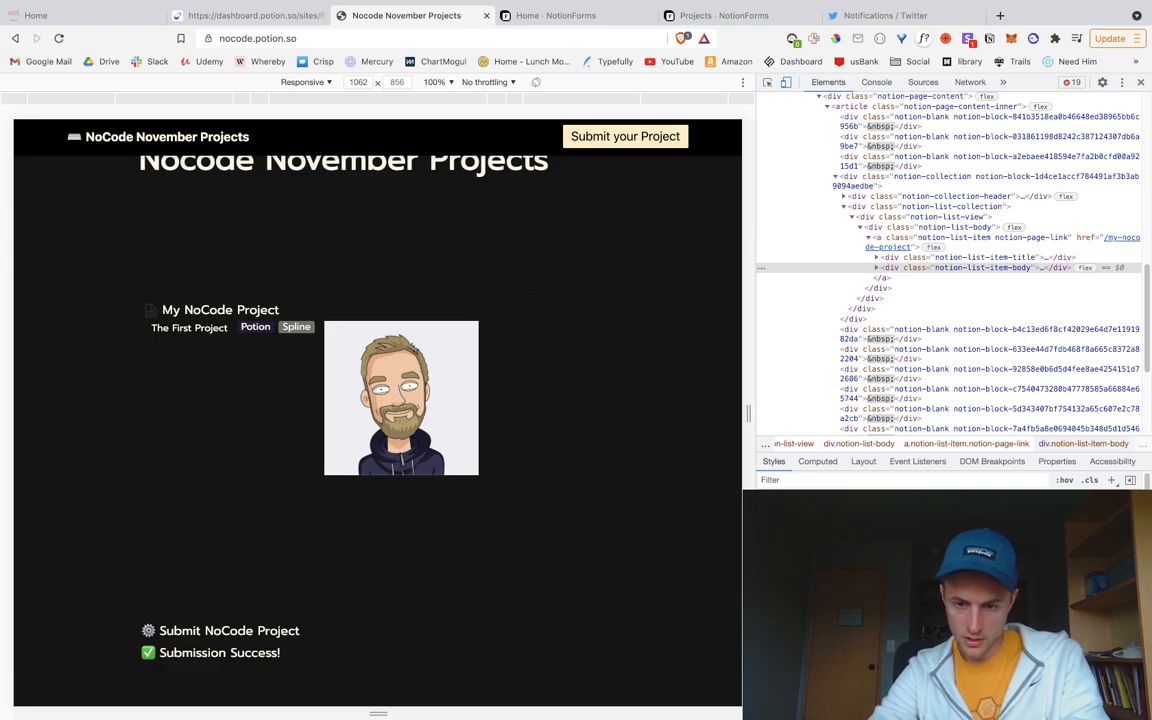
Step: Add justify-content to the list item body and try several values
type("just")
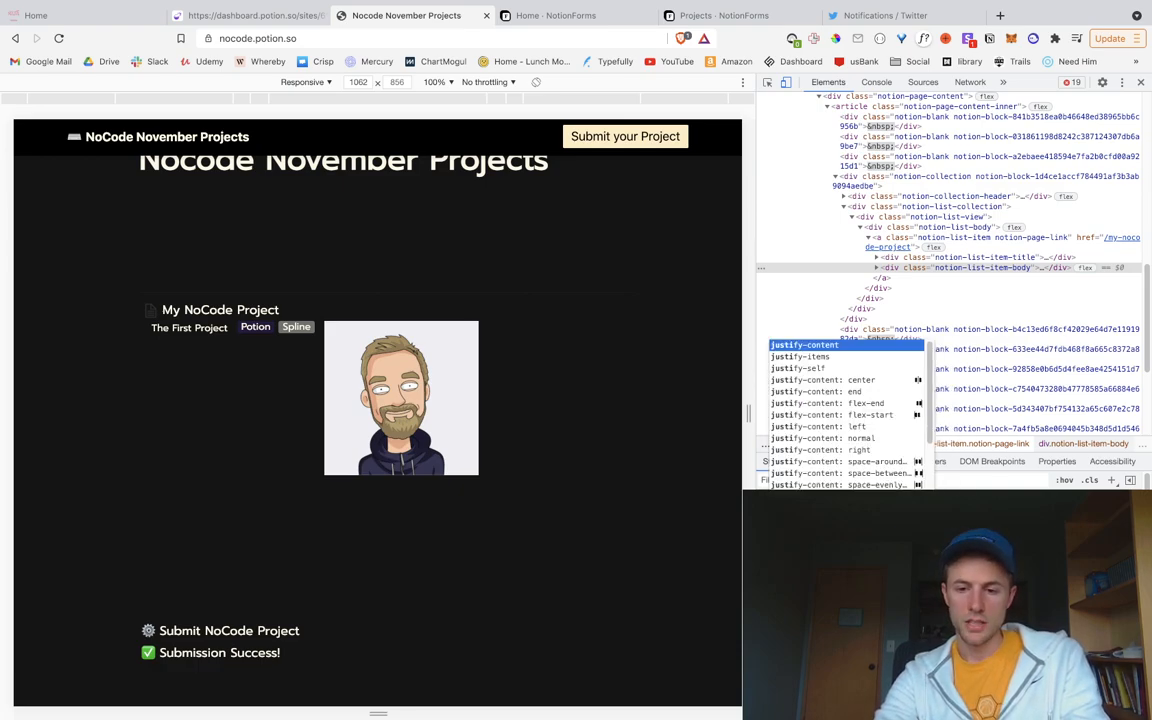
key("Tab")
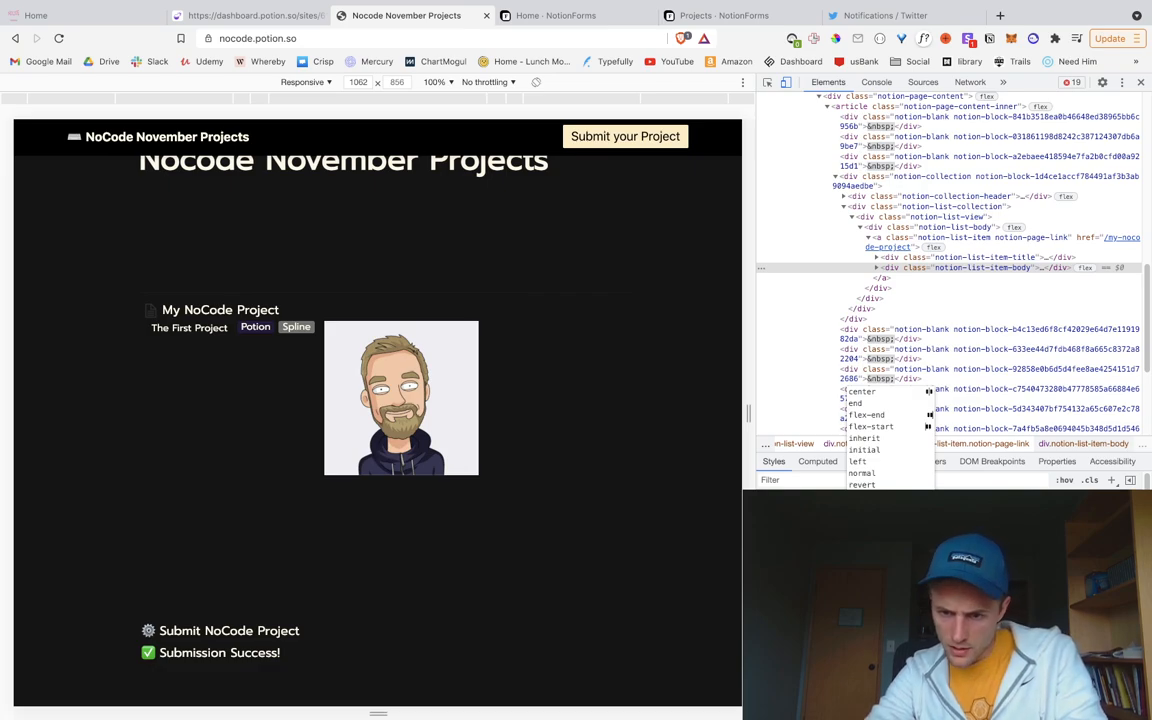
type("s")
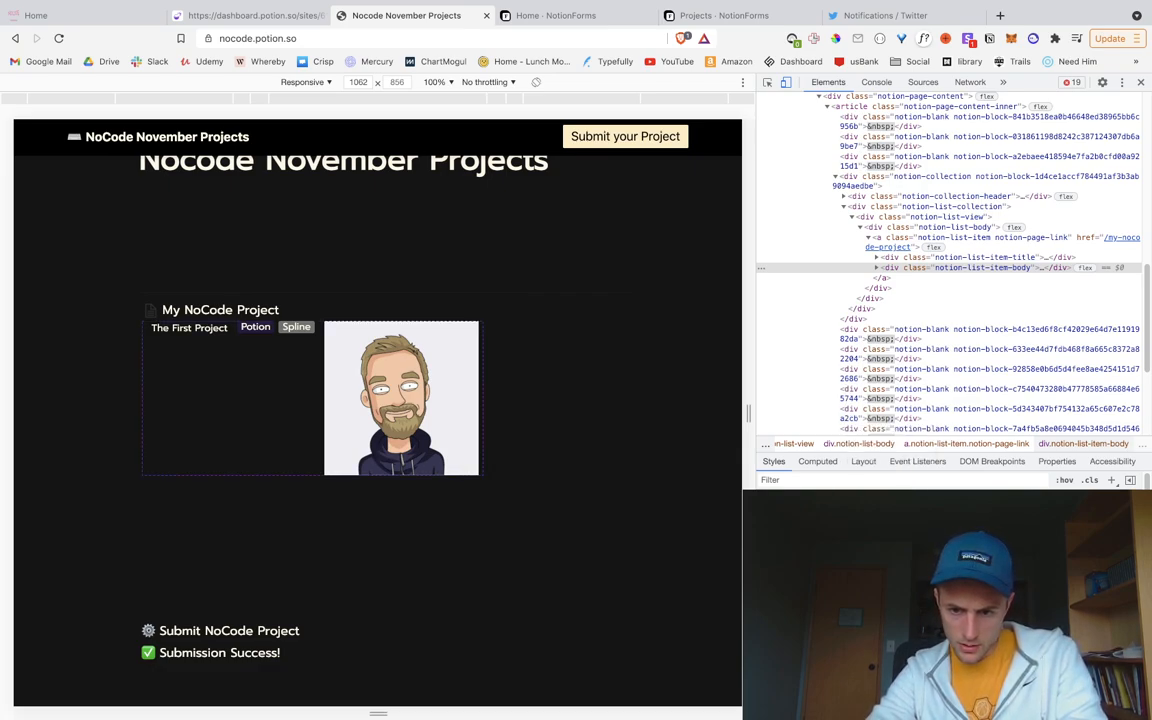
key("BackSpace")
type("s")
key("BackSpace")
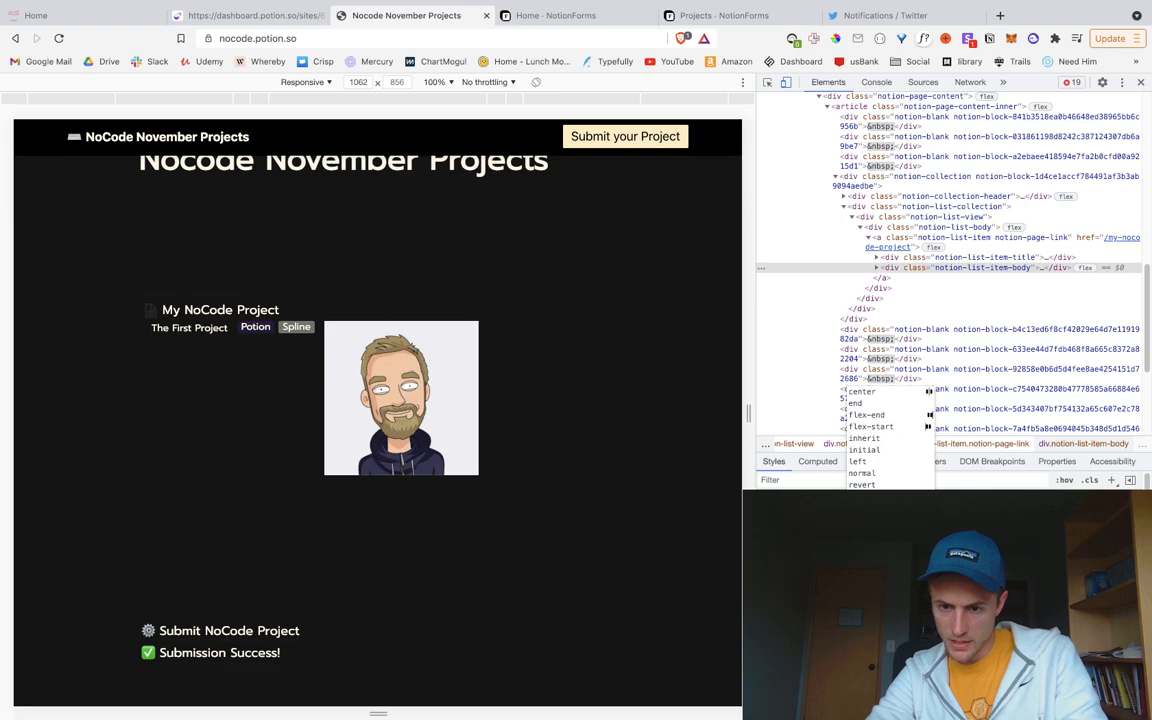
type("s")
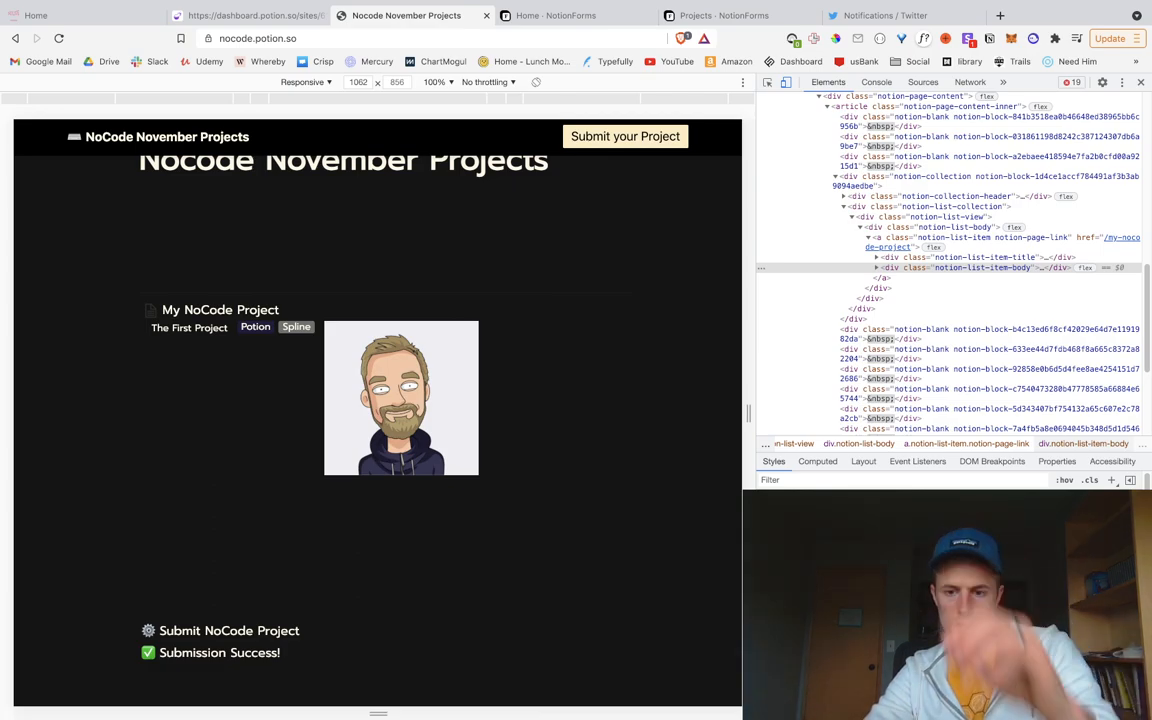
Step: Add a .notion-list-item-body { justify-content: space-between } rule to the Snippet Injection body CSS
left_click(289, 17)
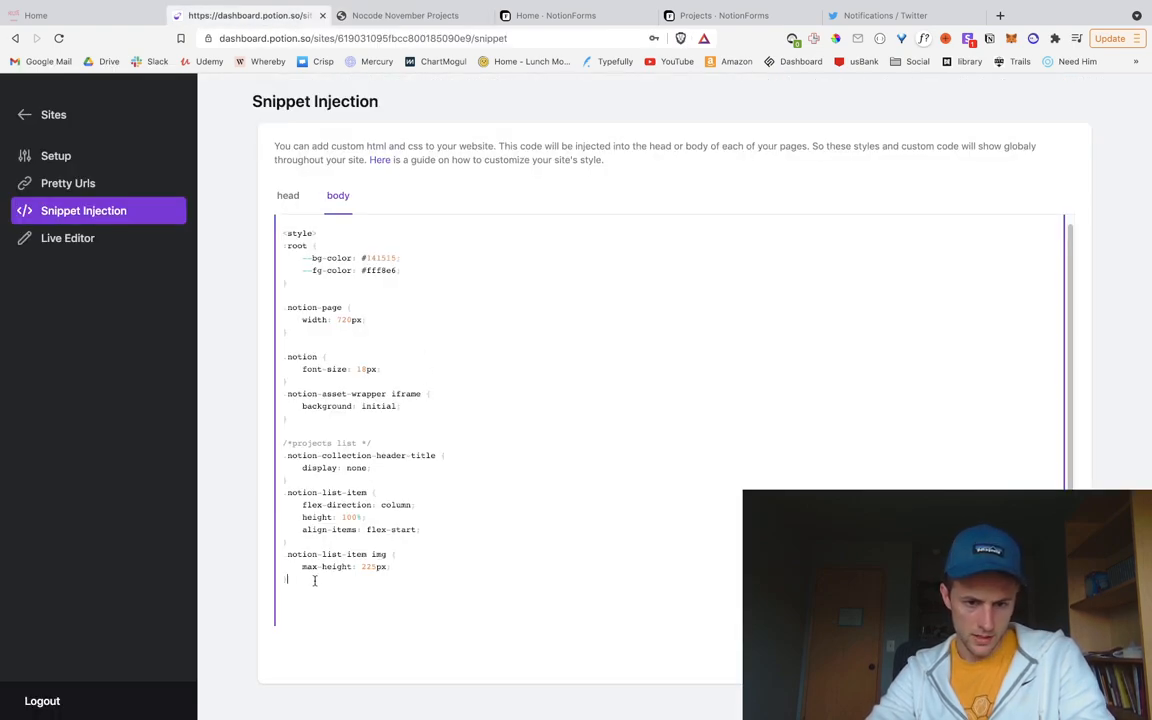
key("Return")
type(".notion-list-item-body")
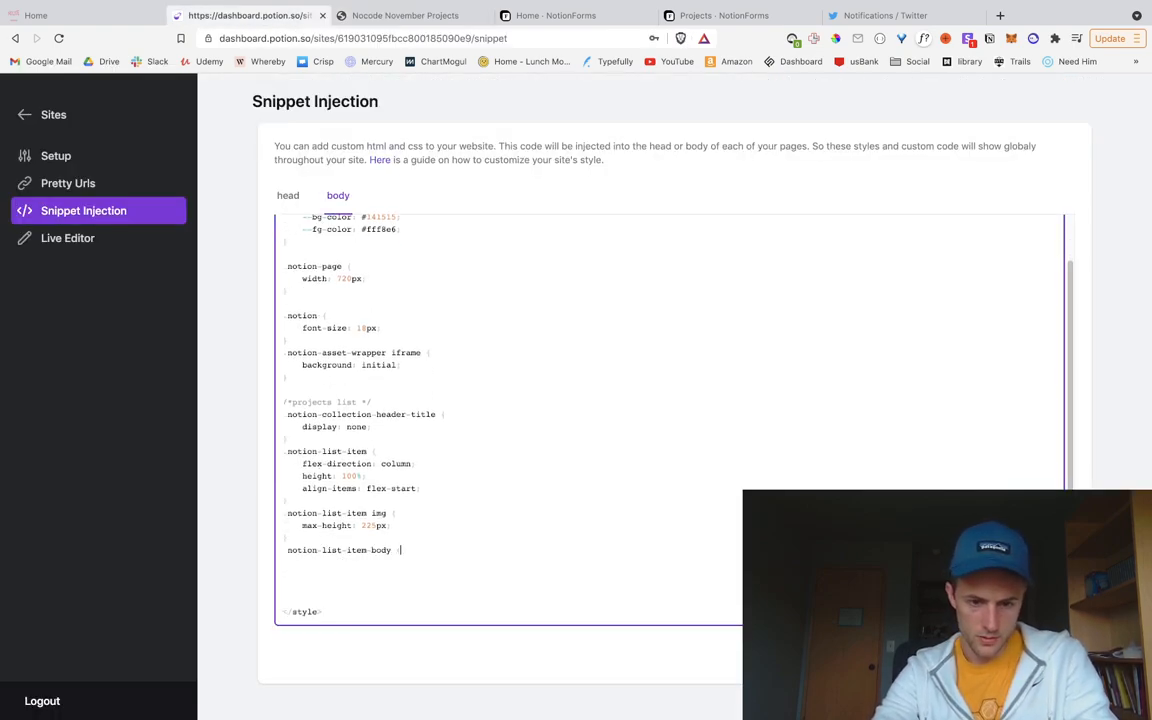
type(" {")
key("Return")
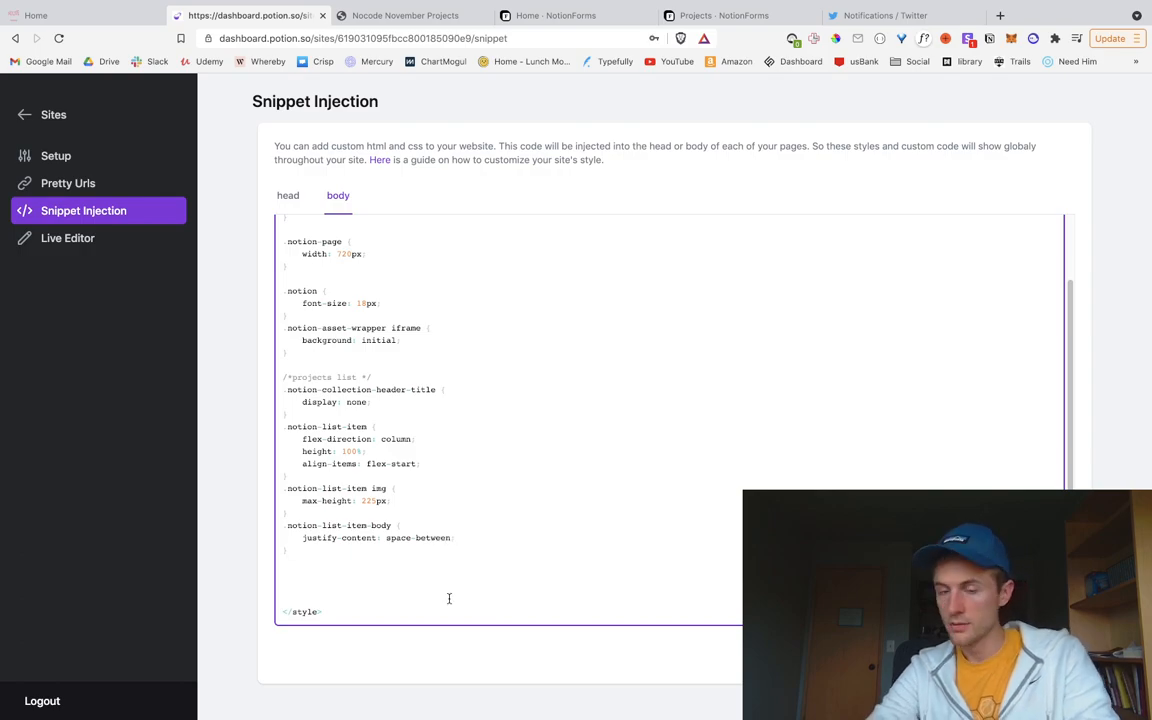
left_click(370, 15)
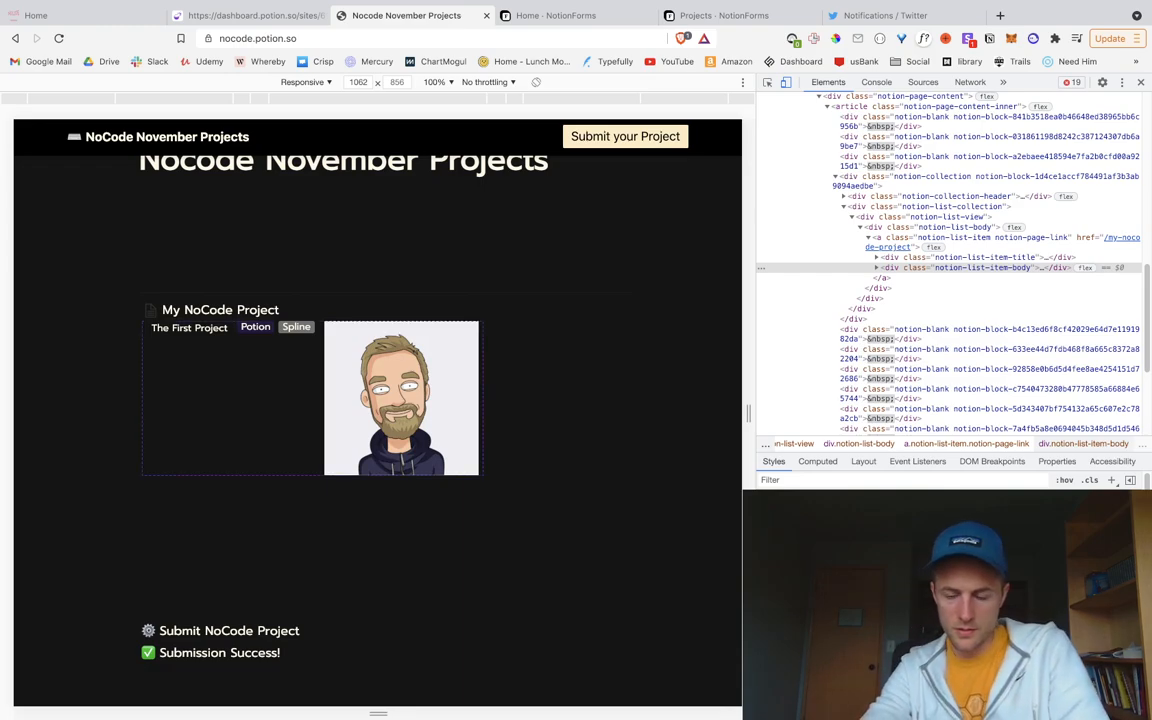
Step: In the Styles pane, add justify-content to .notion-list-item-body and try a flex-direction edit
key("Tab")
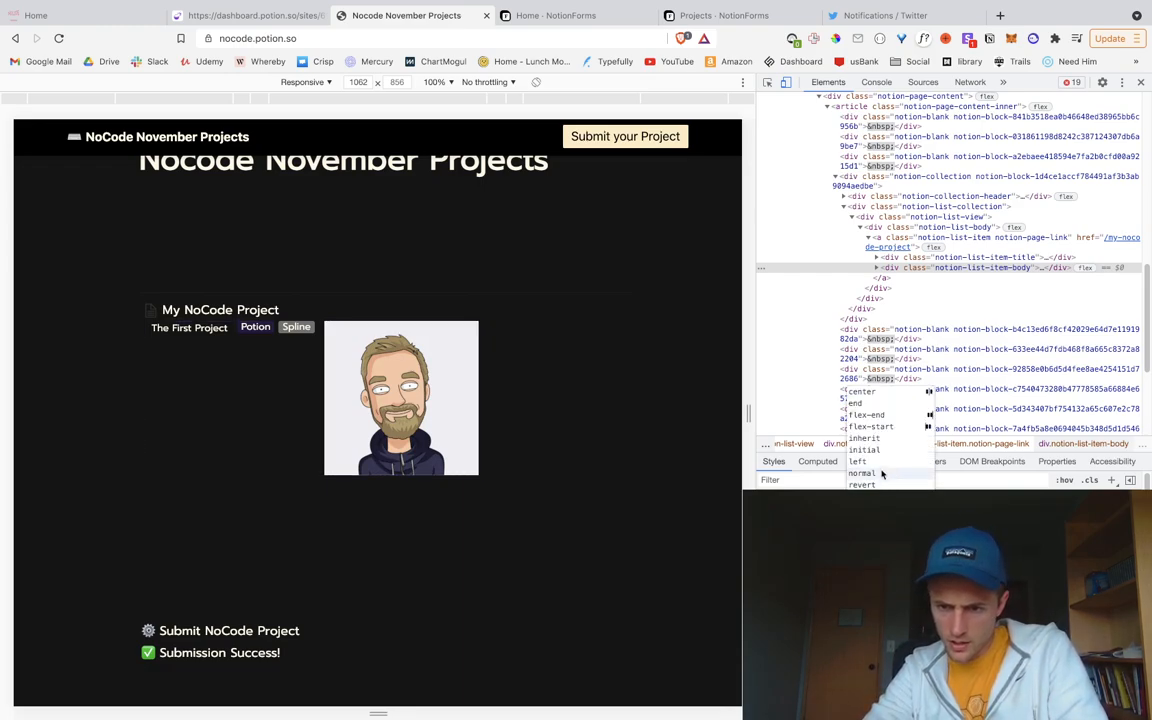
left_click(883, 416)
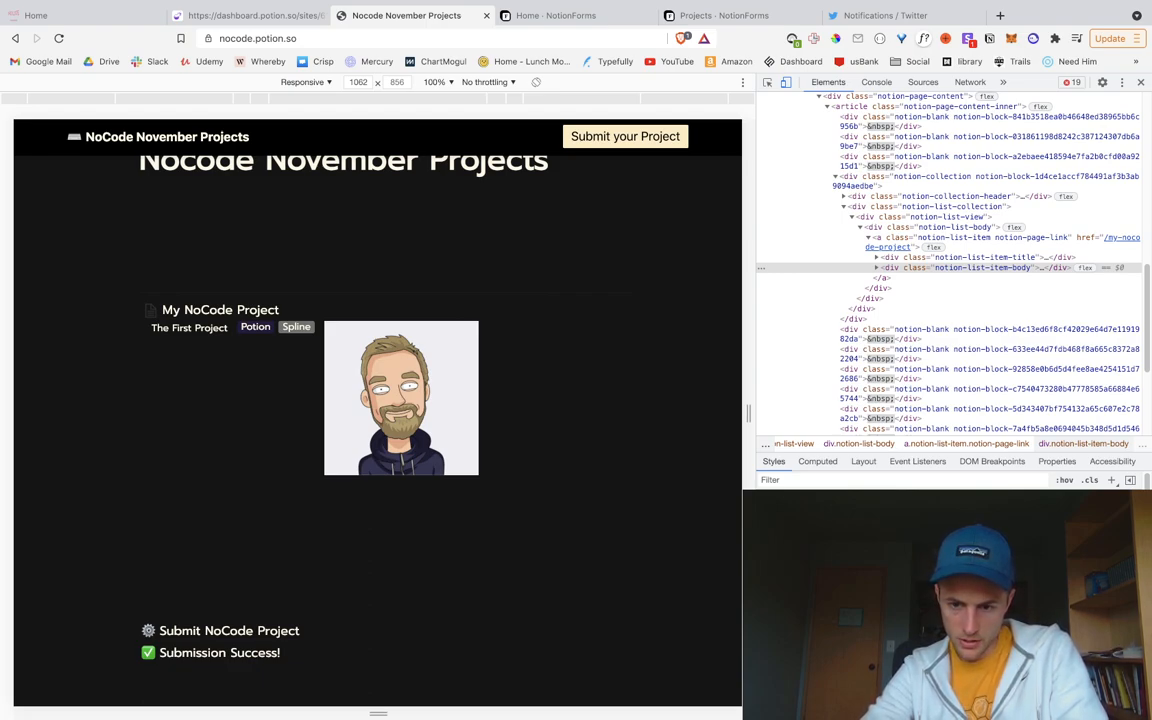
type("justify-content")
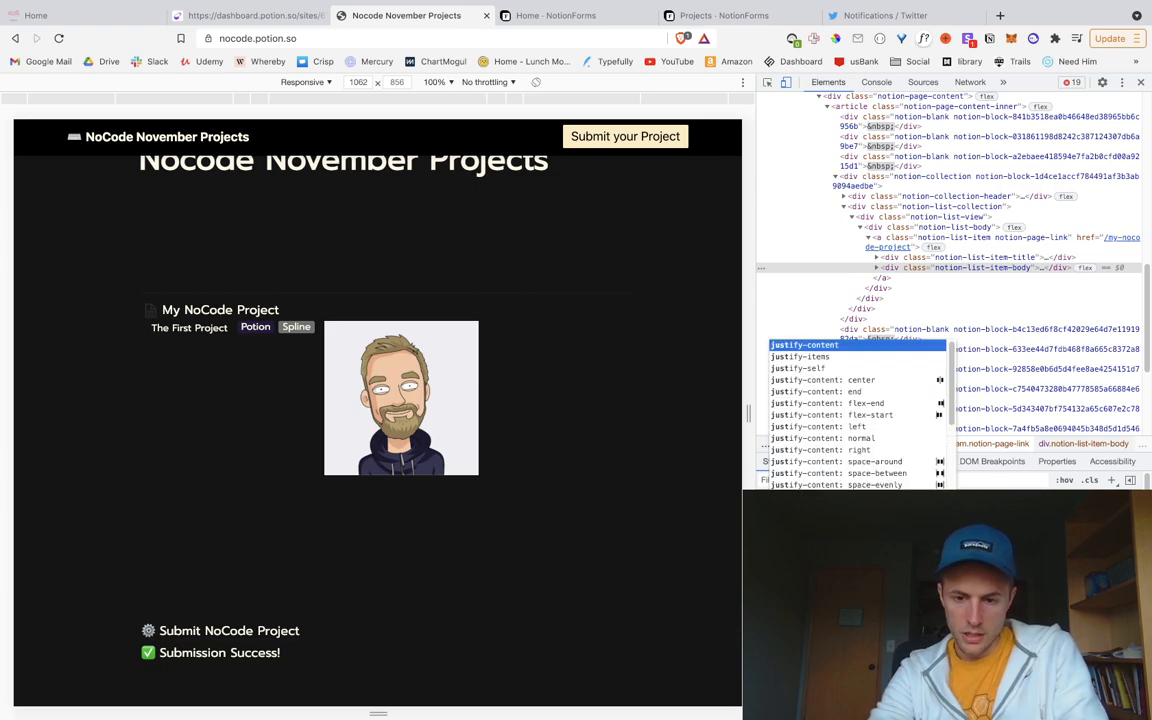
key("Tab")
type("flex-dir")
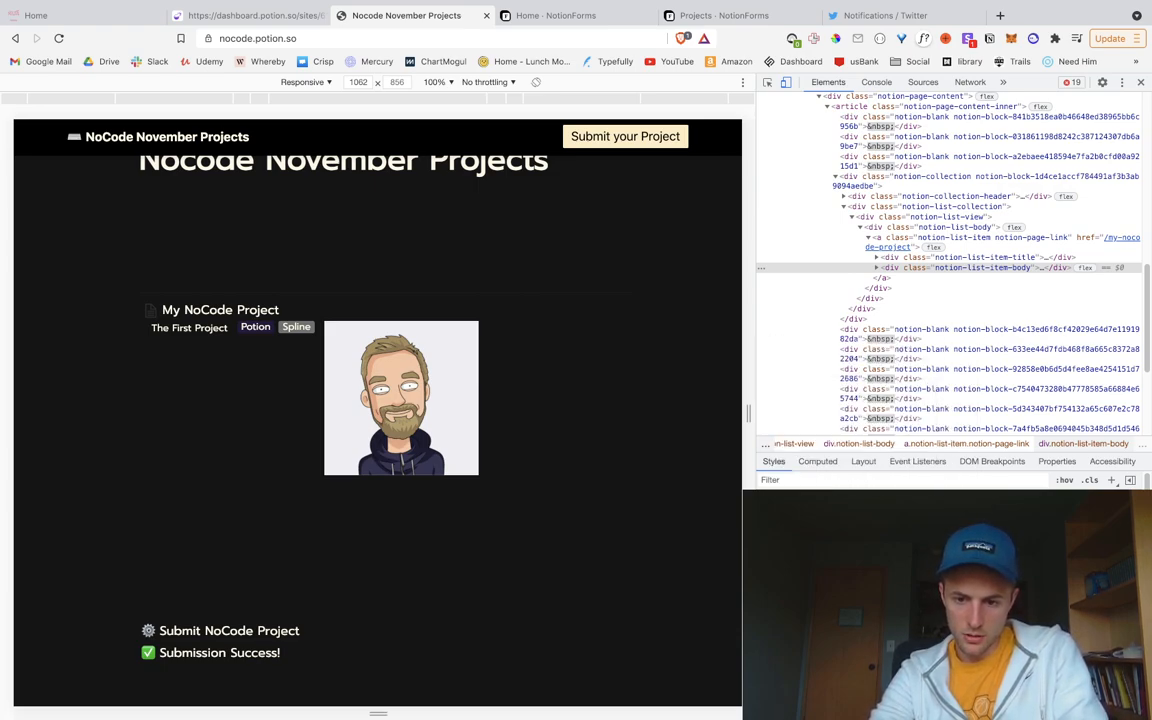
type("c")
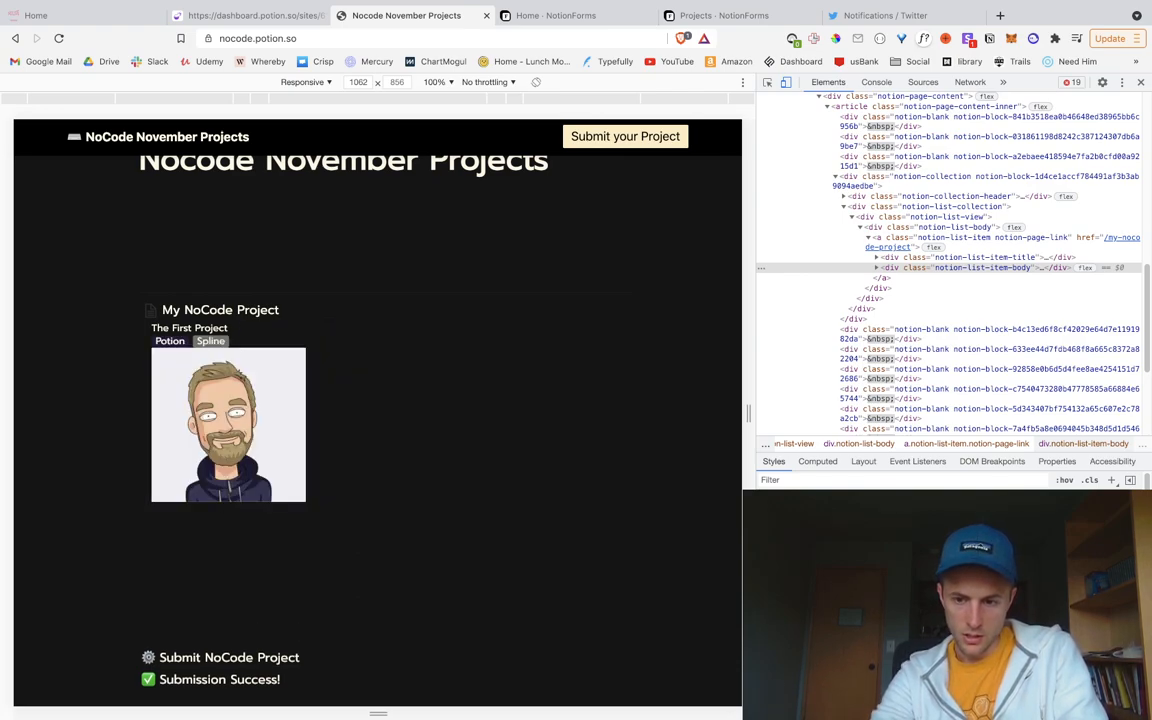
key("BackSpace")
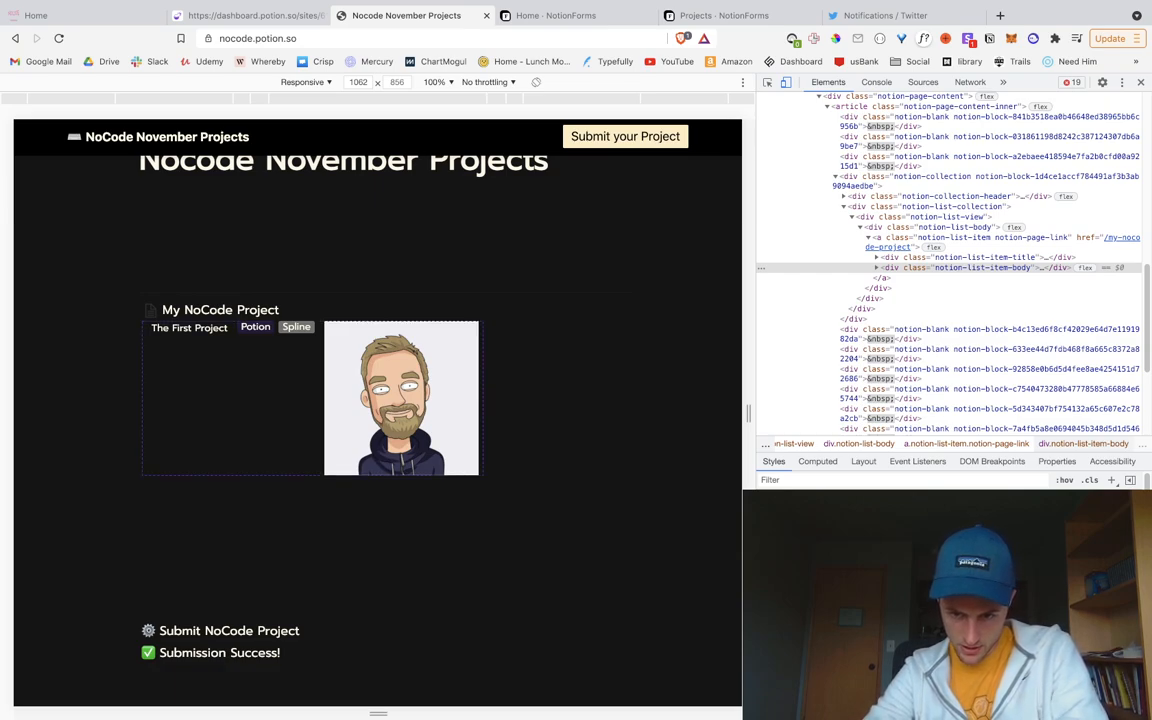
key("Tab")
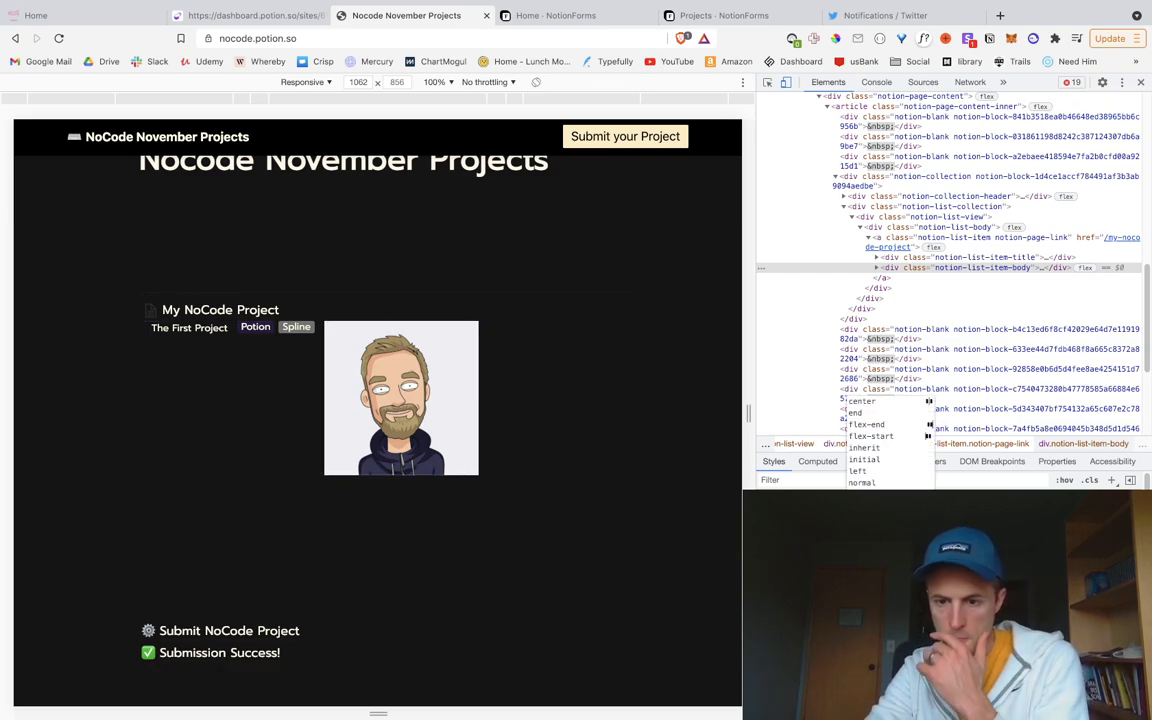
type("s")
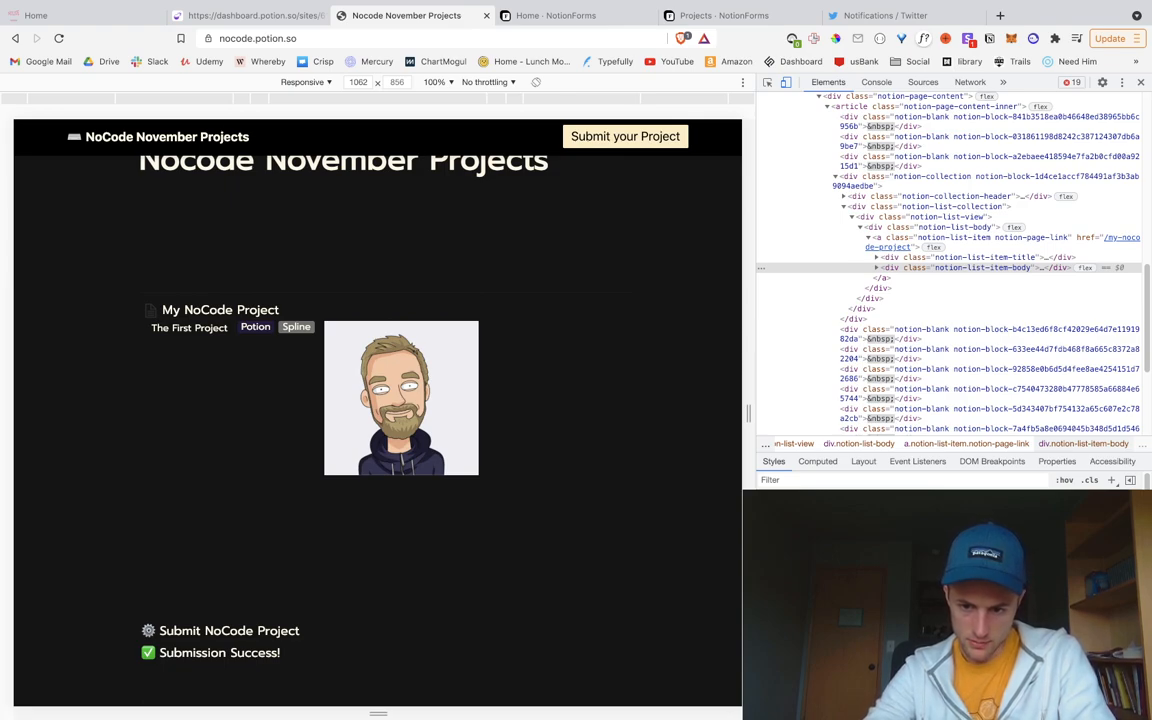
Step: Add width: 100% and set justify-content to space-between on the card body
type("width")
key("Tab")
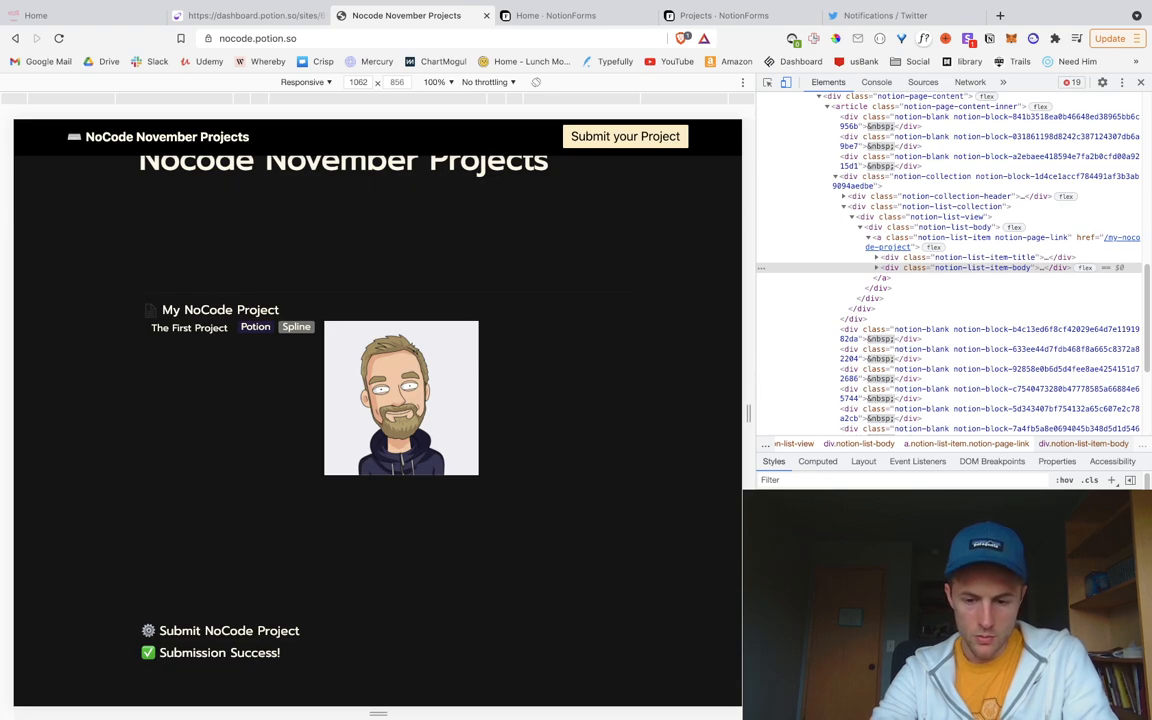
type("100%")
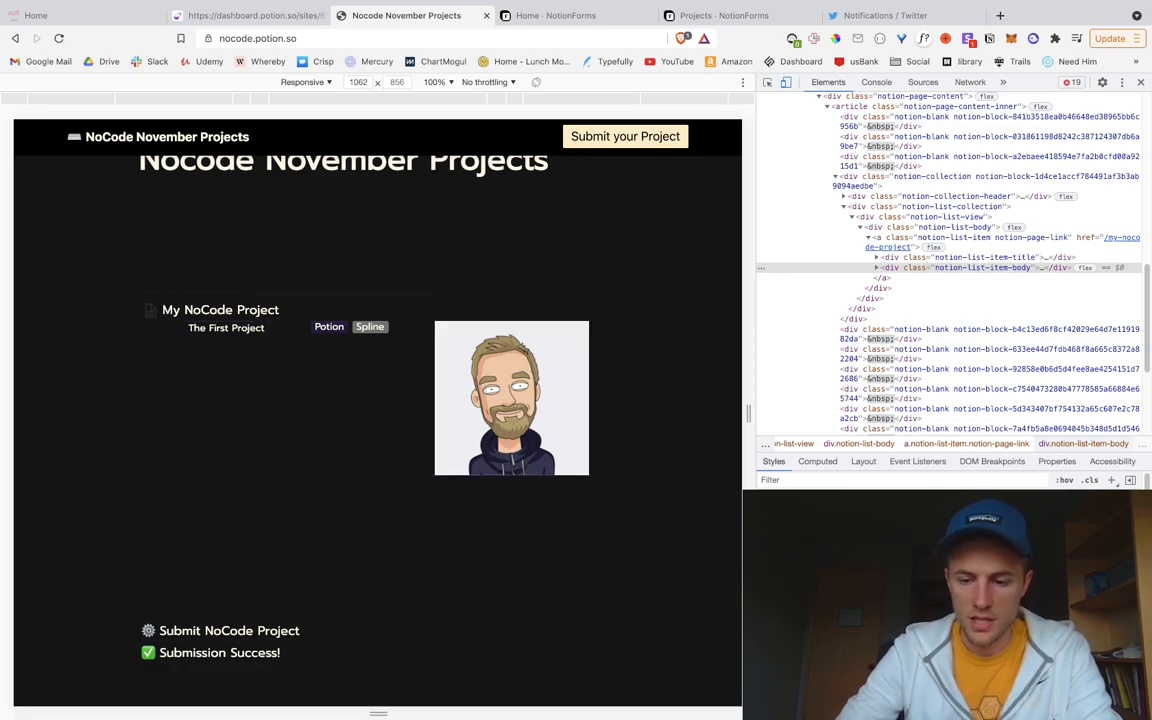
key("BackSpace")
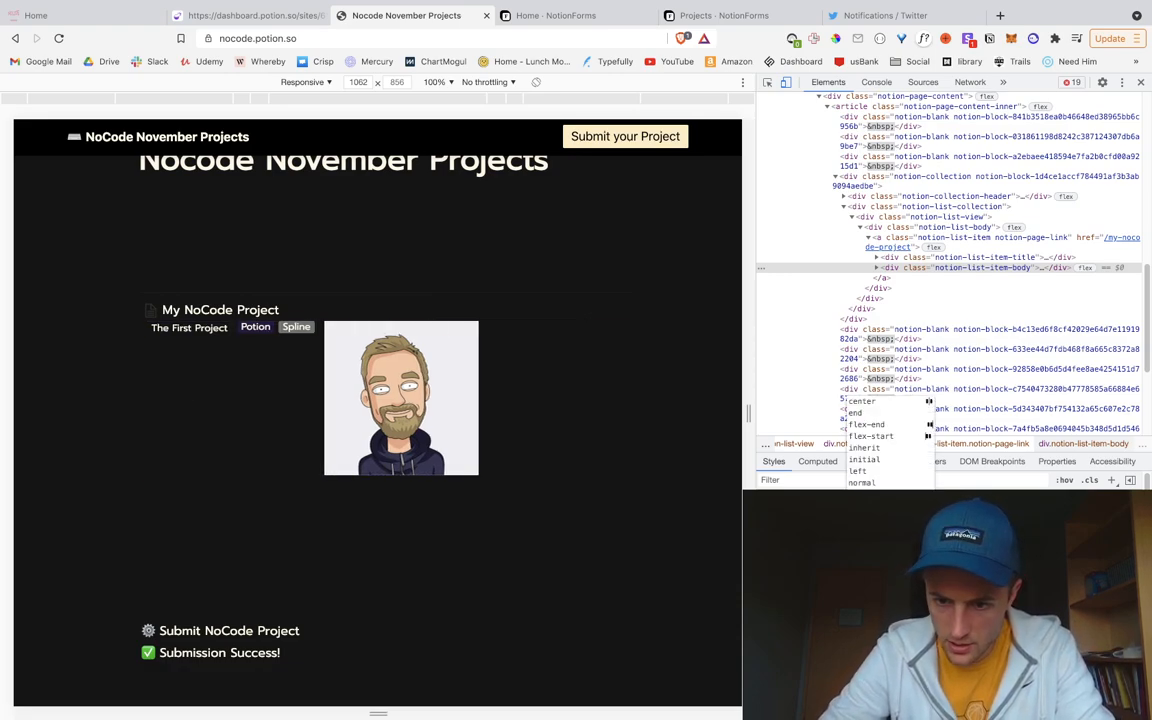
left_click(874, 530)
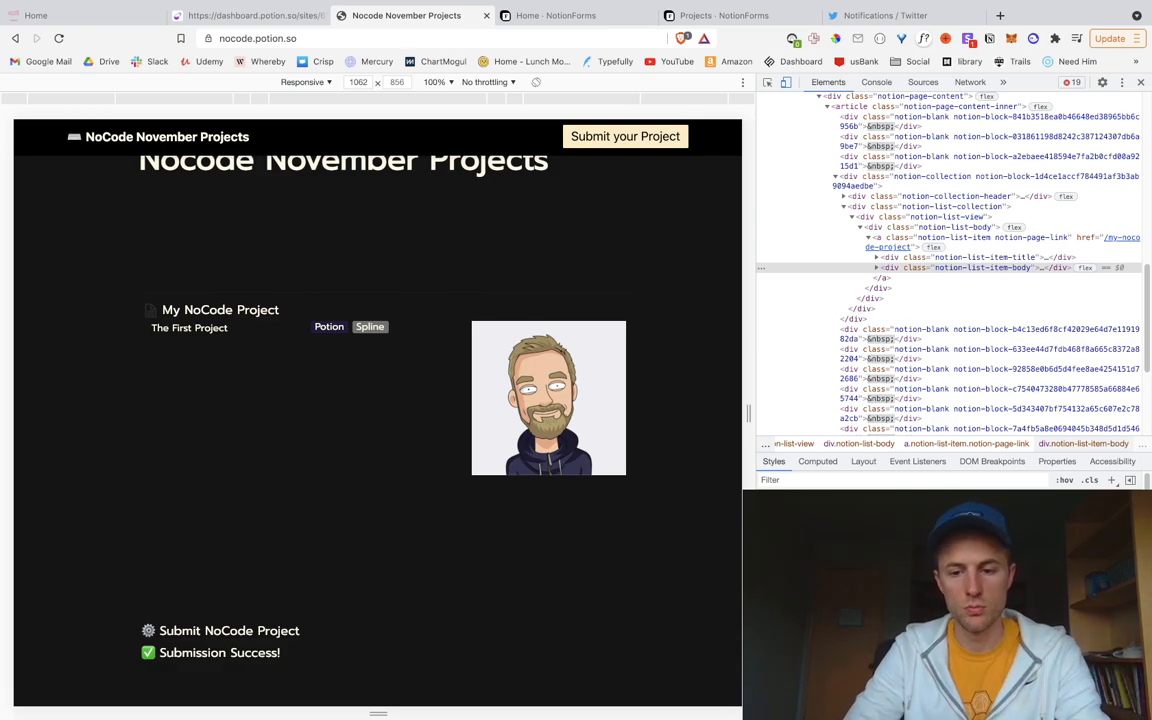
left_click(257, 18)
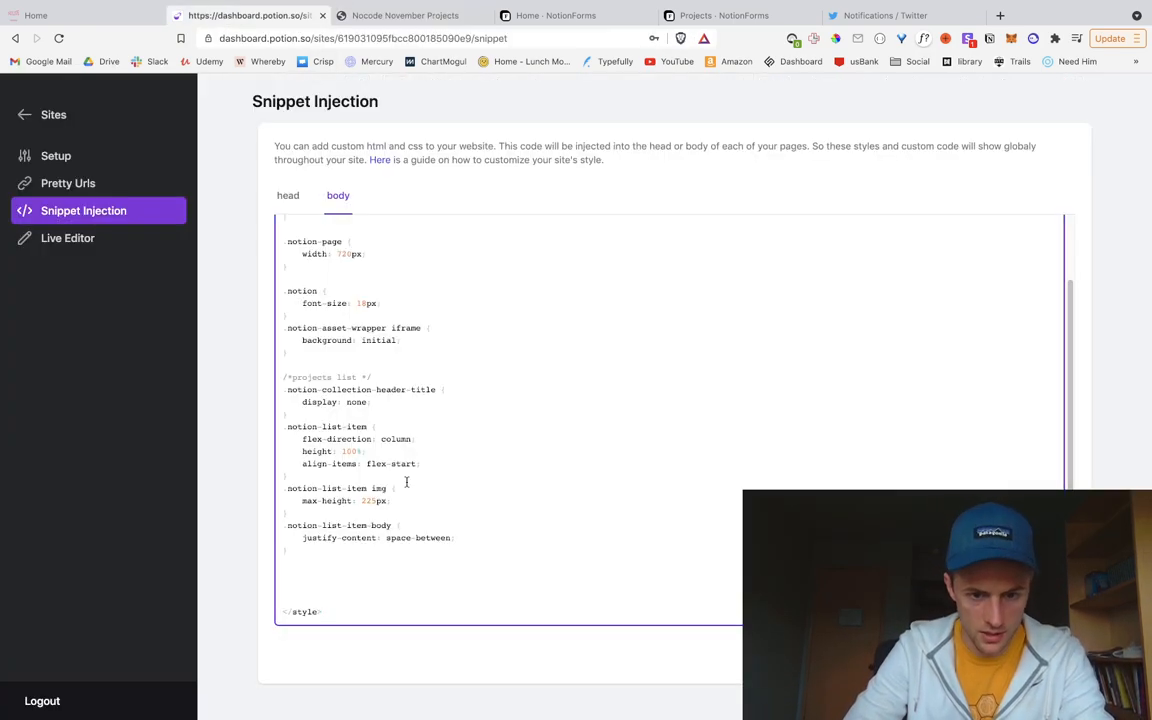
Step: Add width: 100% under justify-content in the list-item-body rule and save the snippet
left_click(455, 539)
key("Return")
type("width: 100%;")
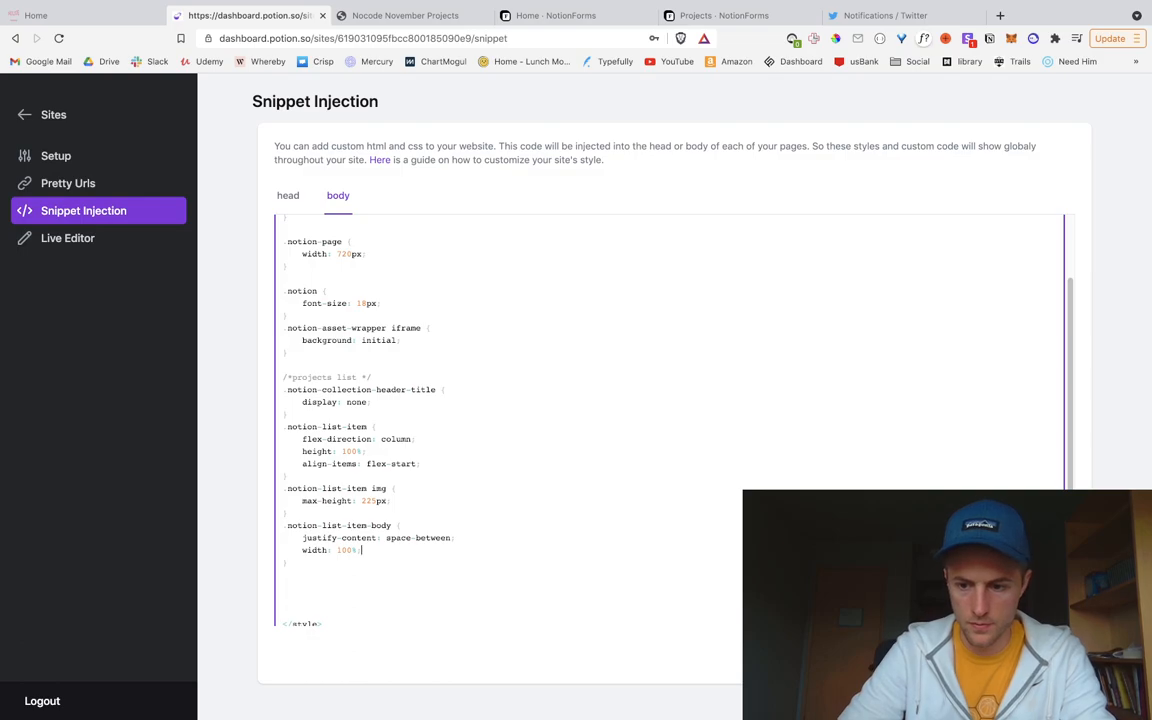
left_click(1045, 655)
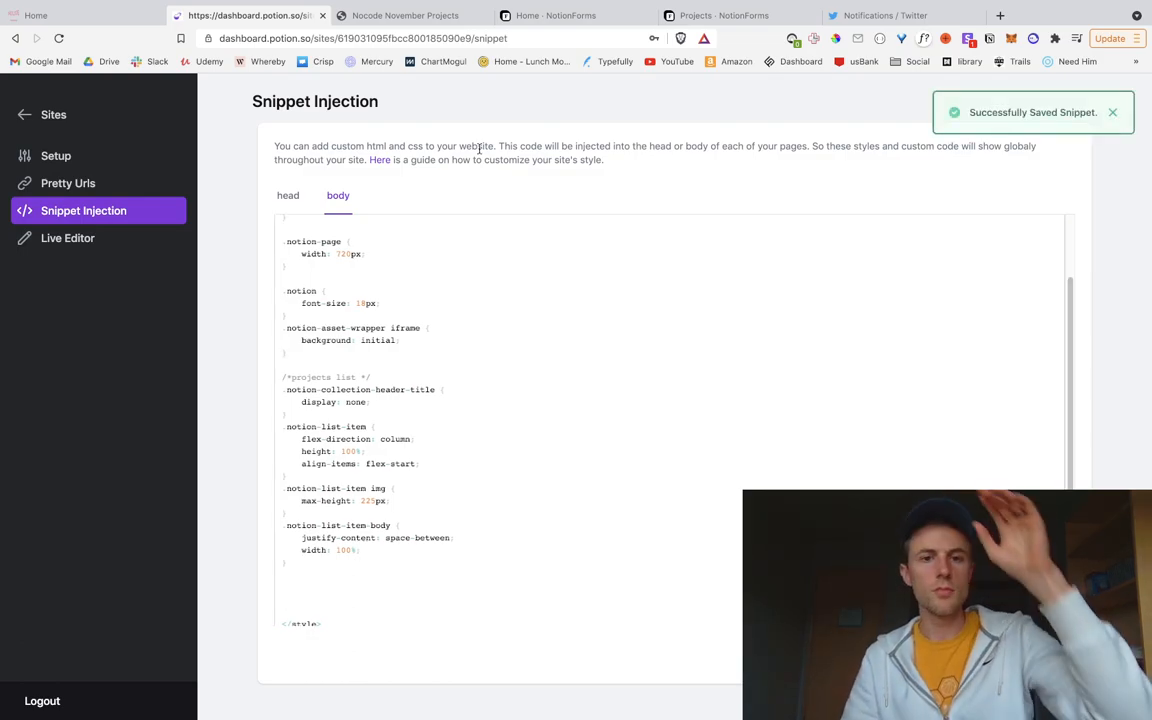
Step: Reload the live site and scroll to check the full-width project card
left_click(400, 15)
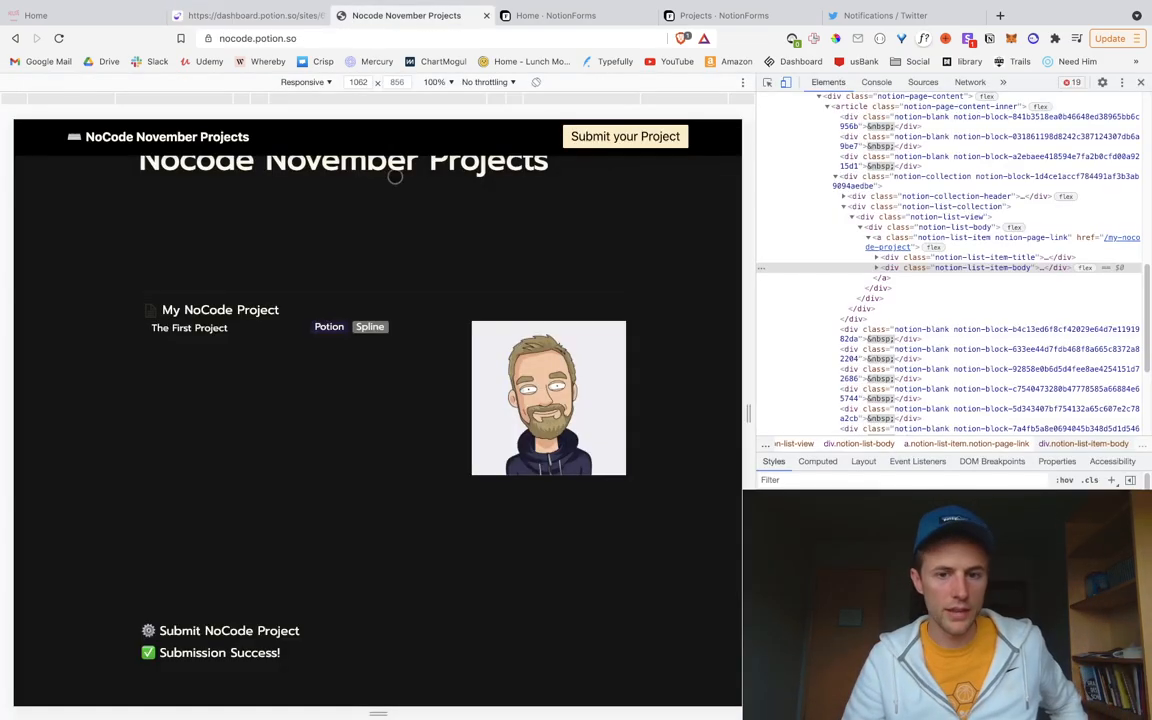
left_click(59, 38)
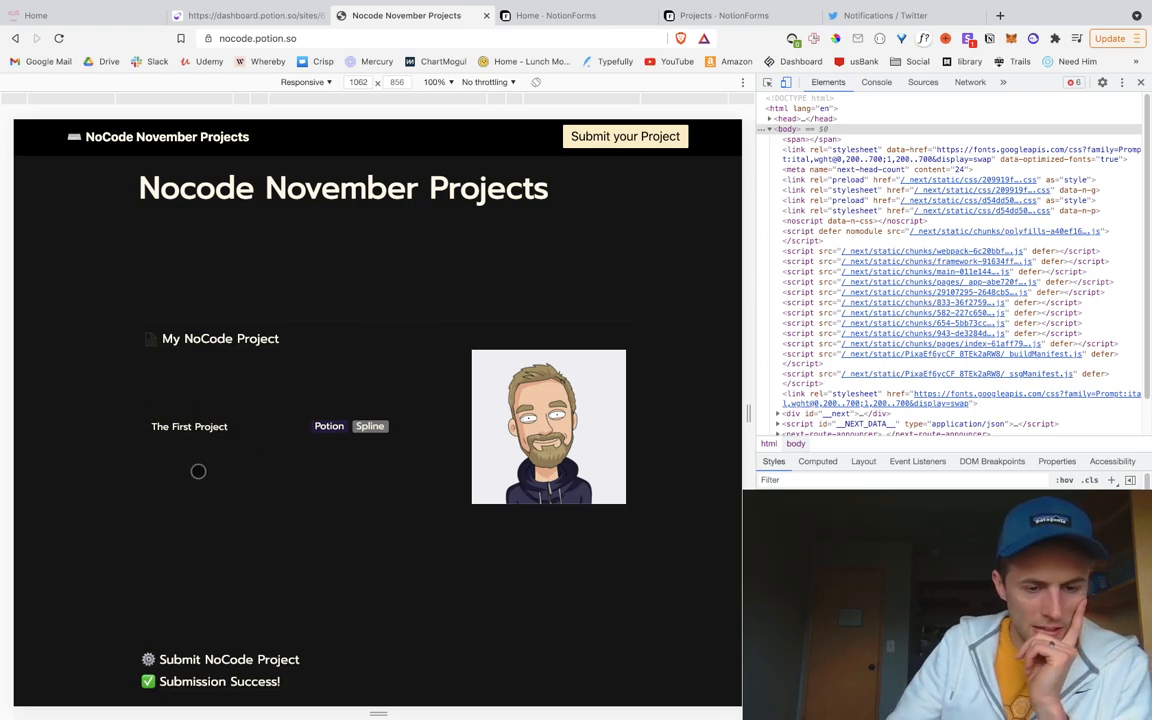
scroll(200, 500, "down", 2)
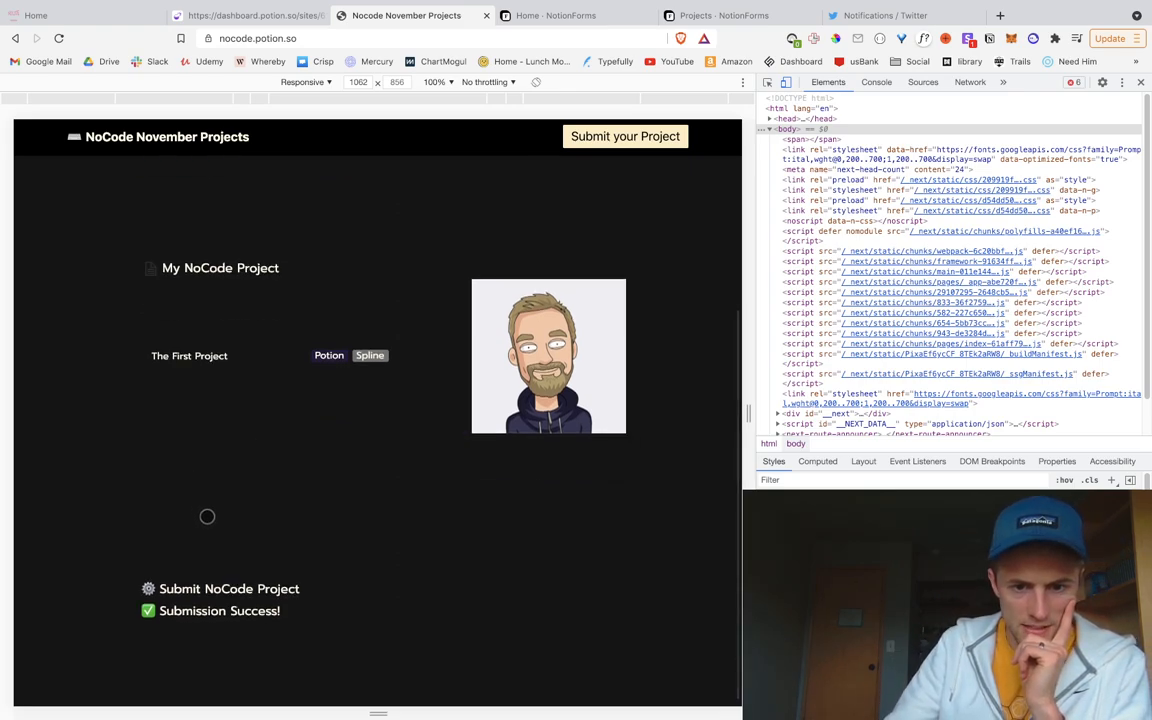
scroll(207, 516, "up", 3)
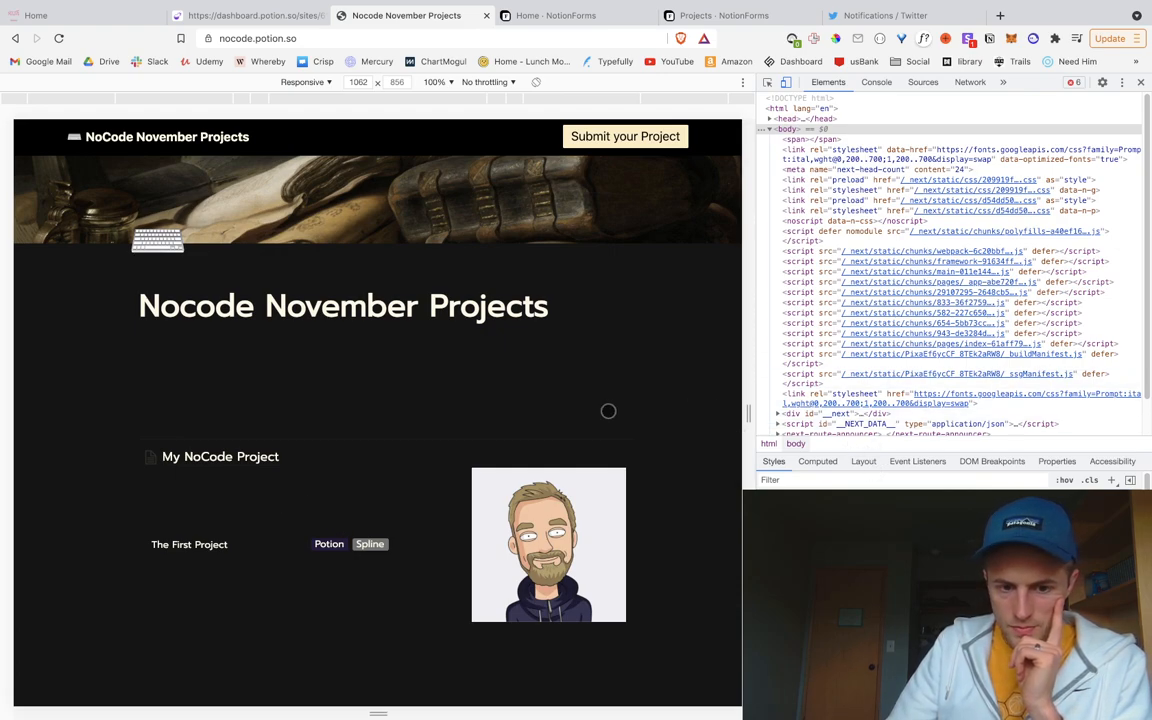
scroll(625, 401, "down", 2)
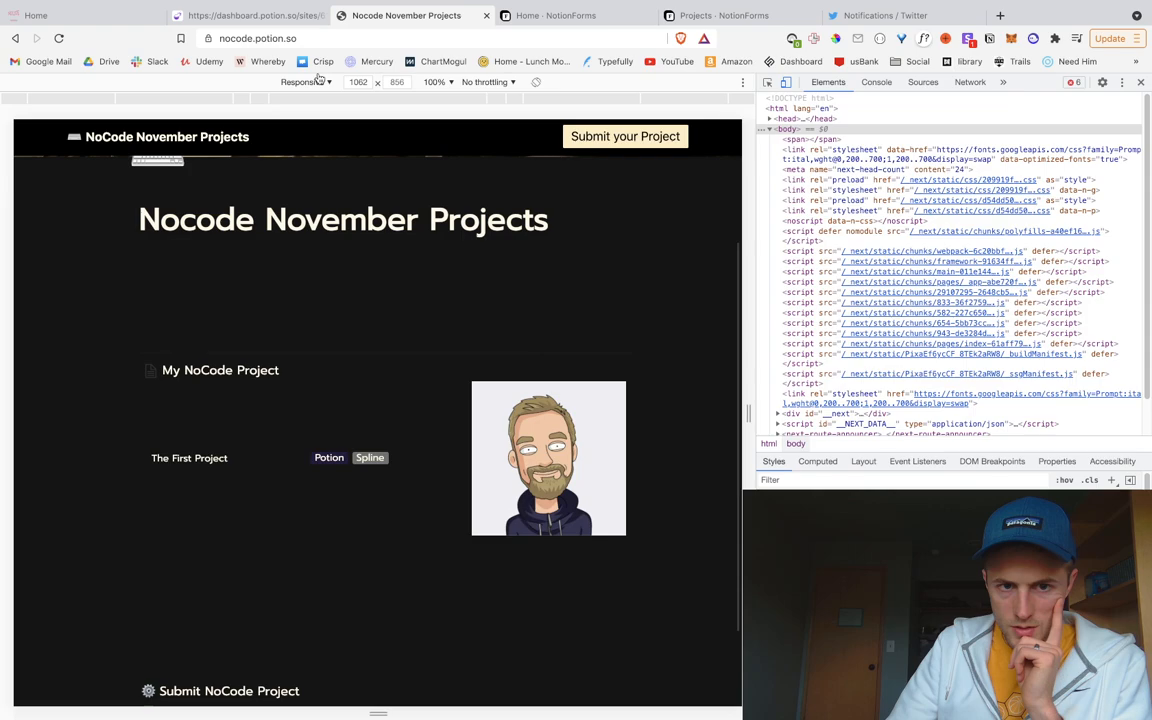
Step: Start a background-color line under align-items in the .notion-list-item rule
left_click(262, 16)
left_click(424, 462)
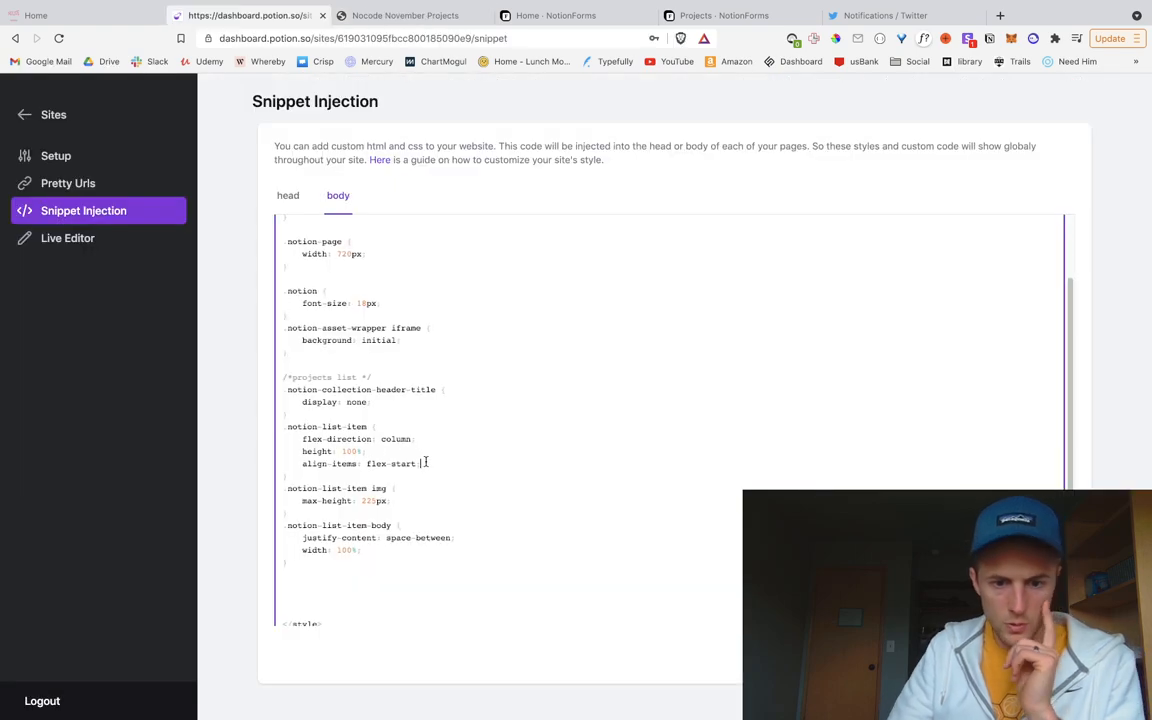
key("Return")
type("background-color: #00000;")
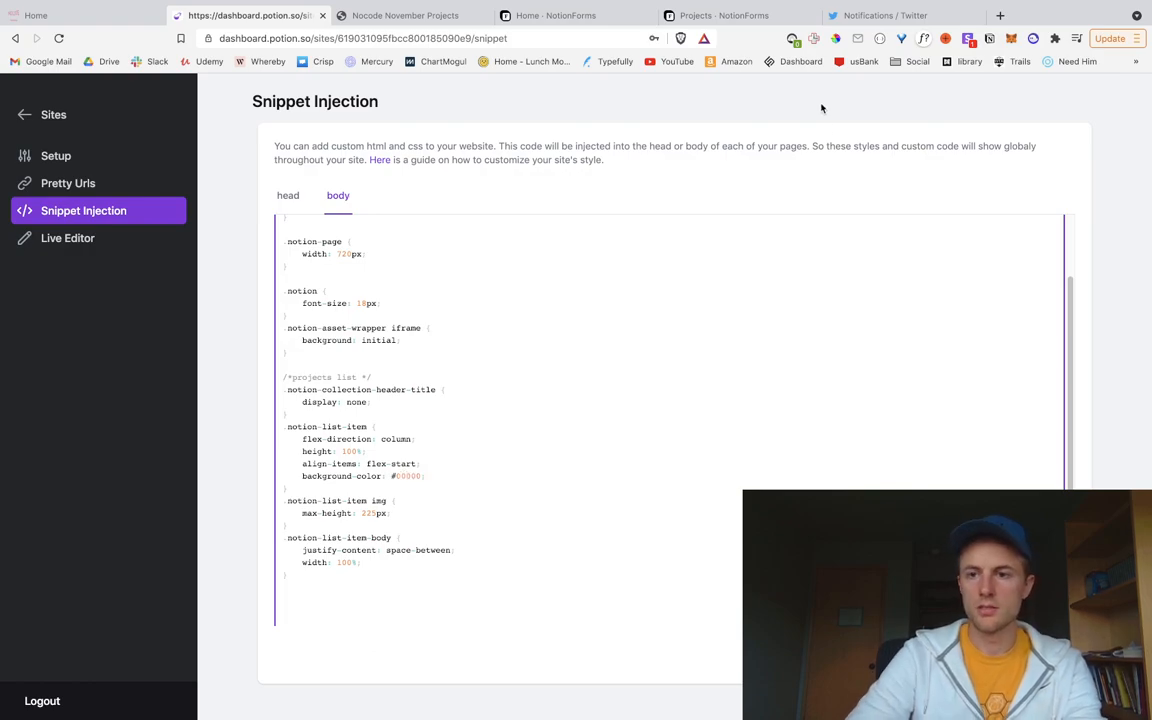
left_click(1001, 16)
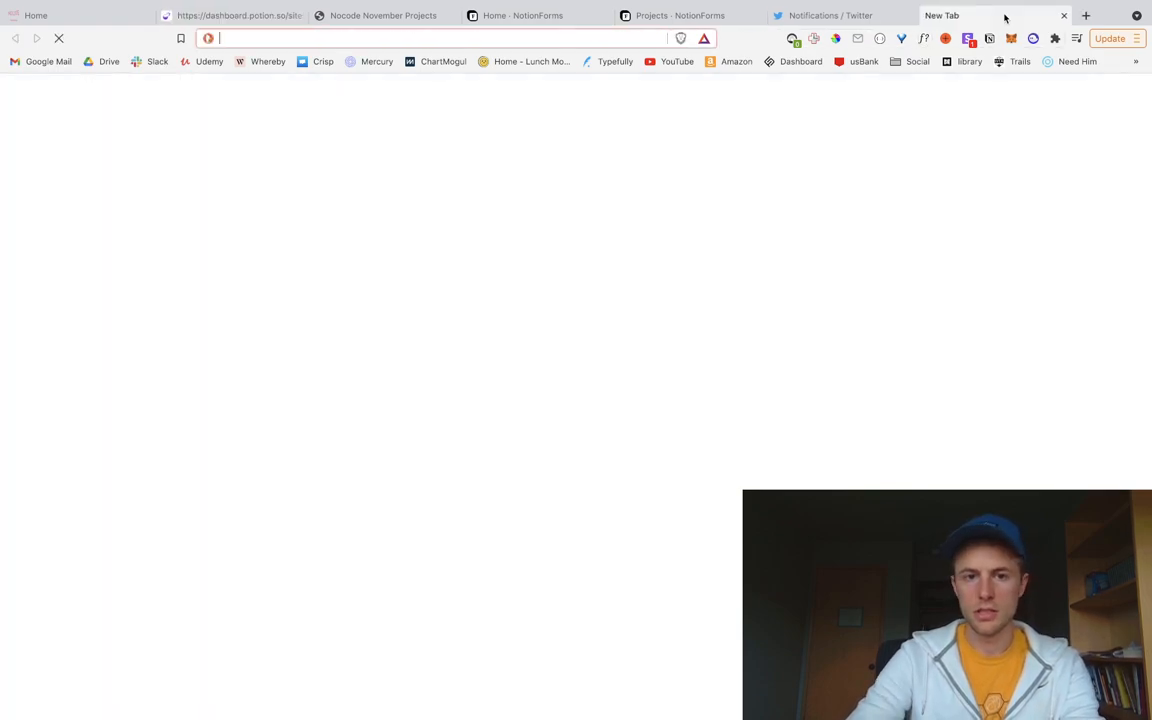
Step: Search DuckDuckGo for 'color picker' and pick a dark grey with hex 373837
type("color picker")
key("Return")
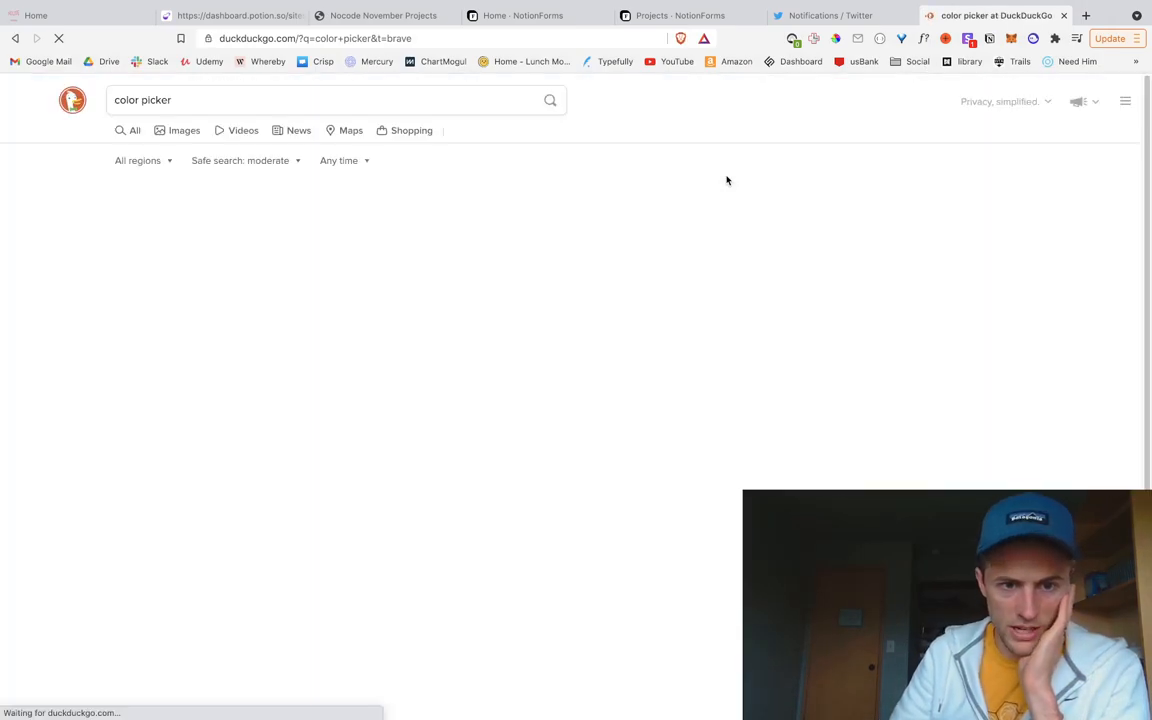
left_click_drag(117, 204, 117, 302)
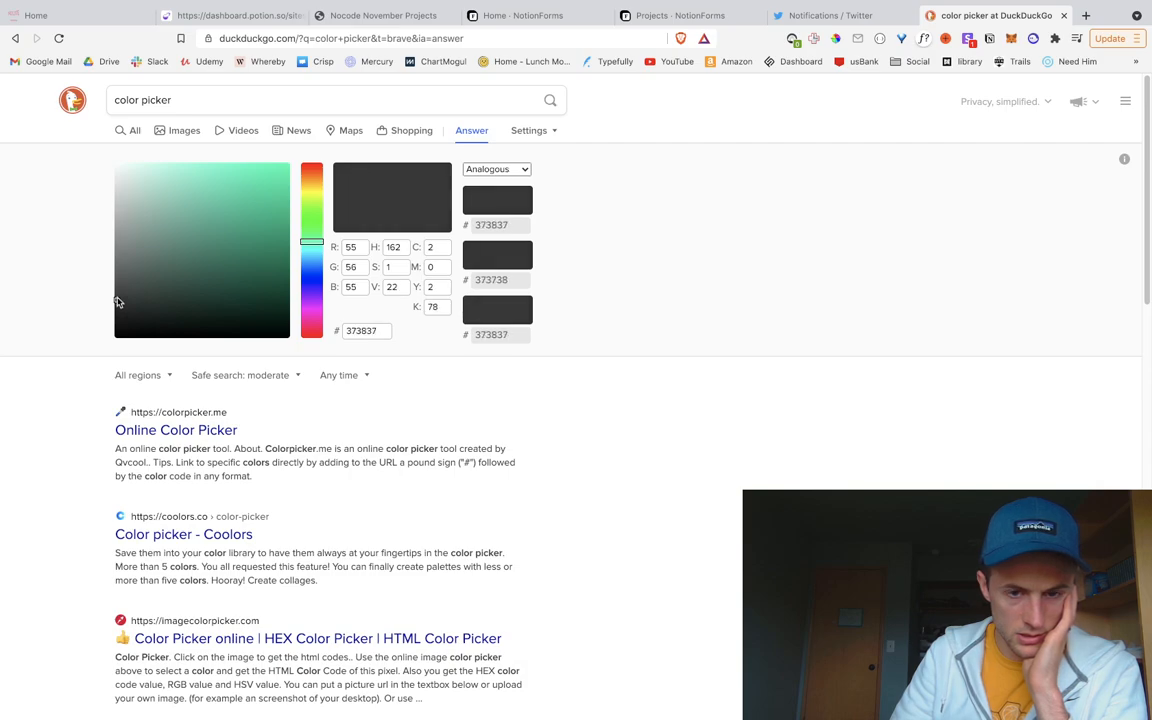
double_click(359, 331)
key("ctrl+c")
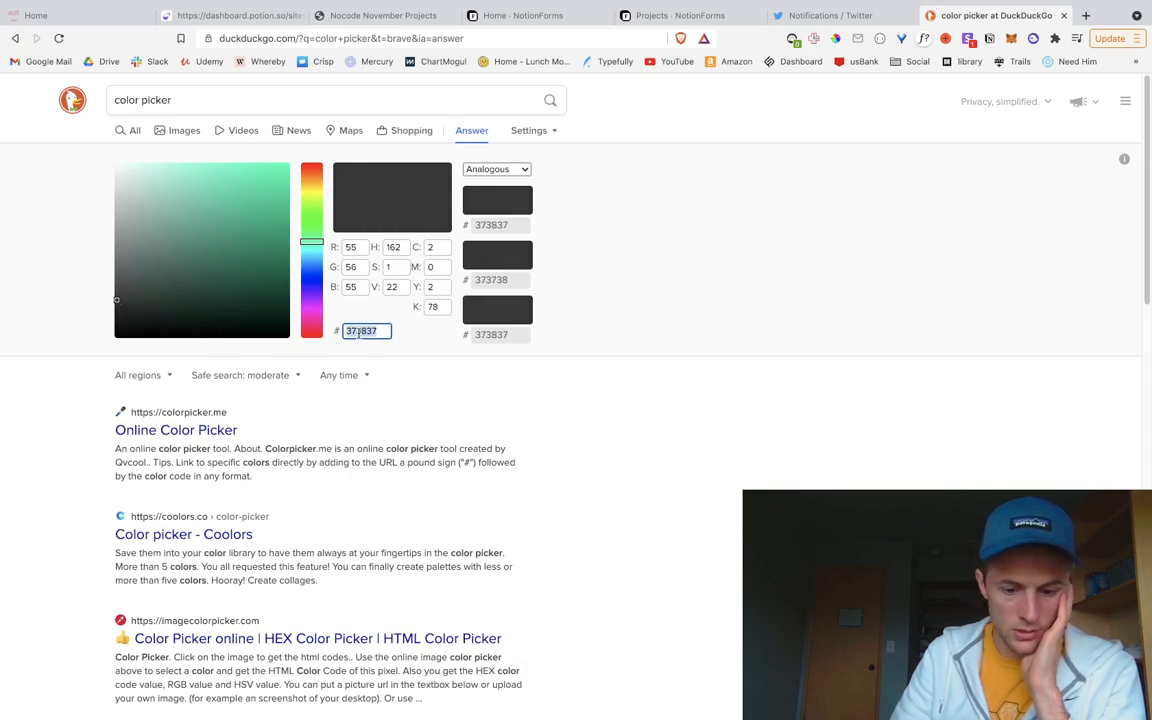
left_click(836, 447)
left_click(252, 20)
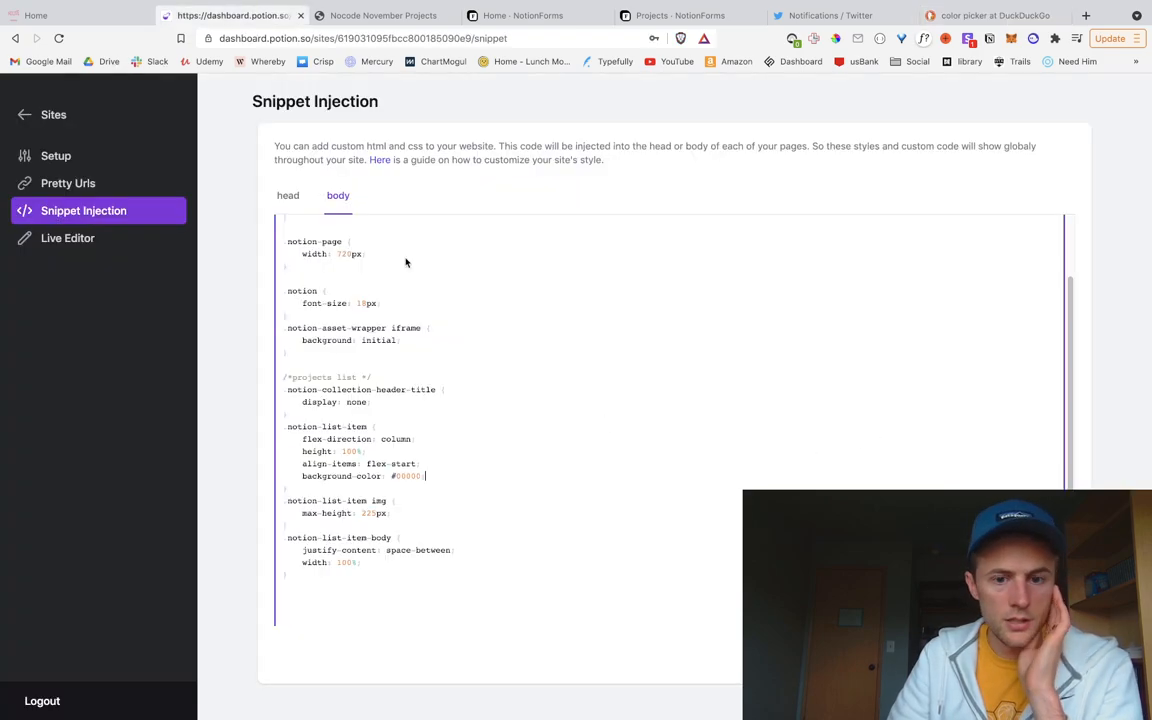
Step: Set the card background colour to #373837, save, and check it on the site
double_click(408, 475)
key("ctrl+v")
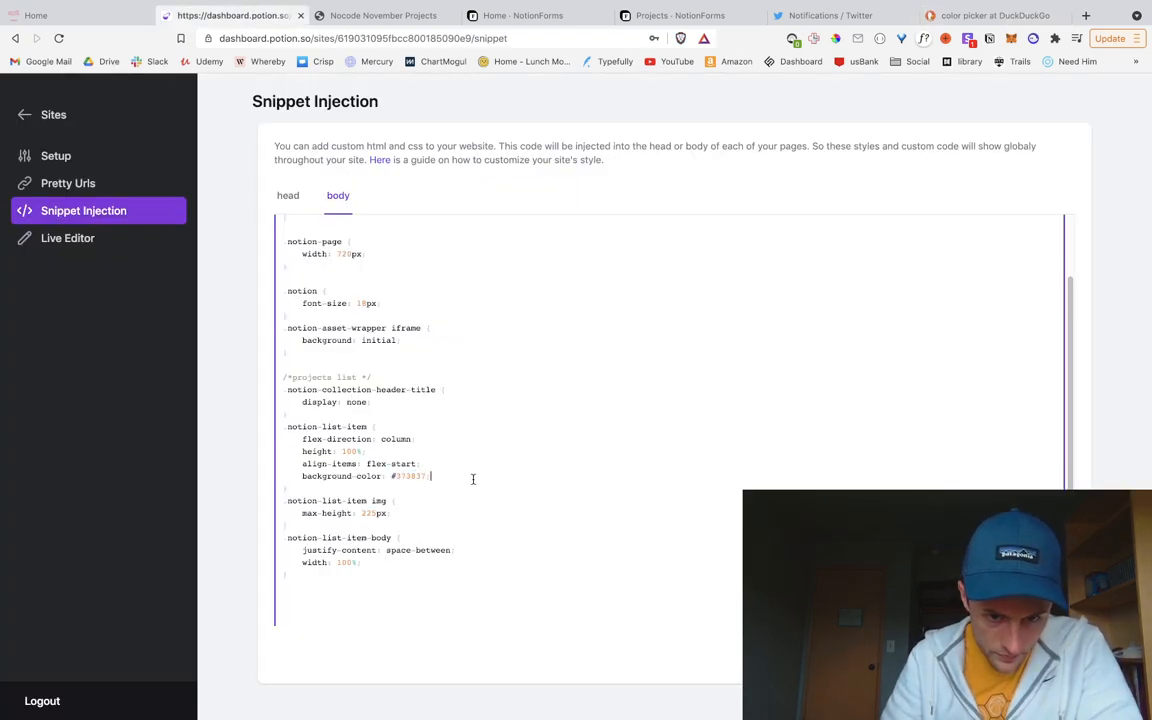
key("super+s")
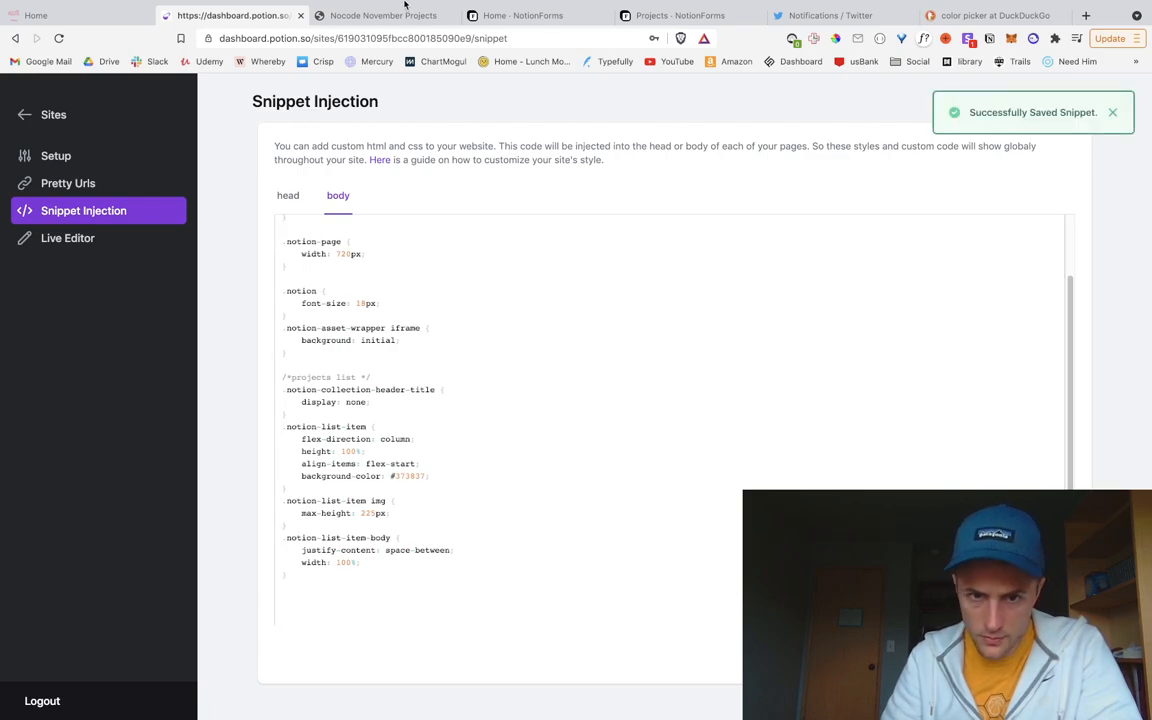
left_click(371, 24)
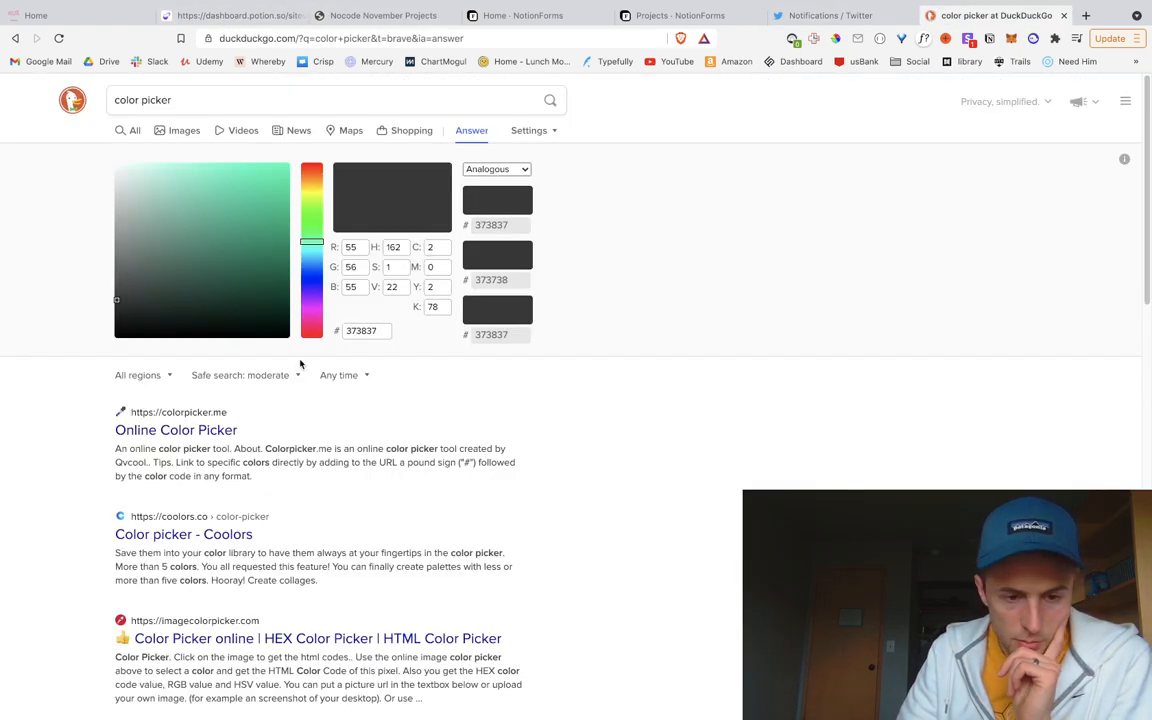
Step: Replace the background with the darker grey #262626, save, and preview the cards
left_click(960, 15)
left_click_drag(117, 312, 110, 314)
double_click(365, 330)
key("ctrl+c")
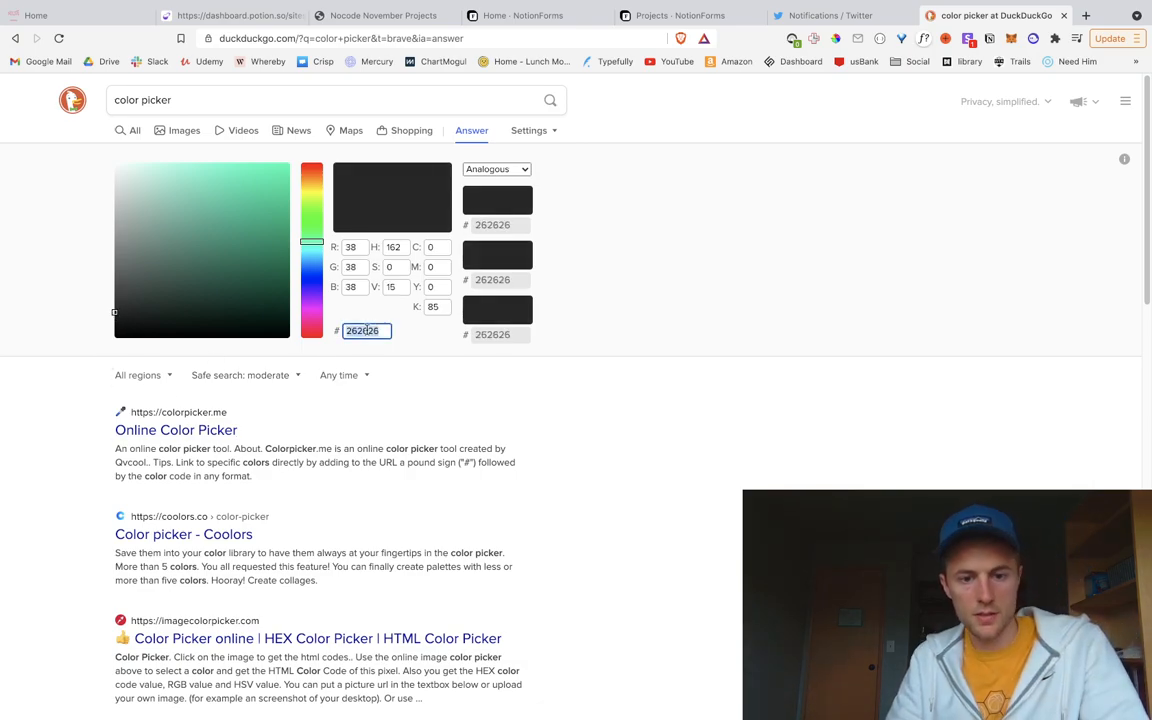
left_click(232, 15)
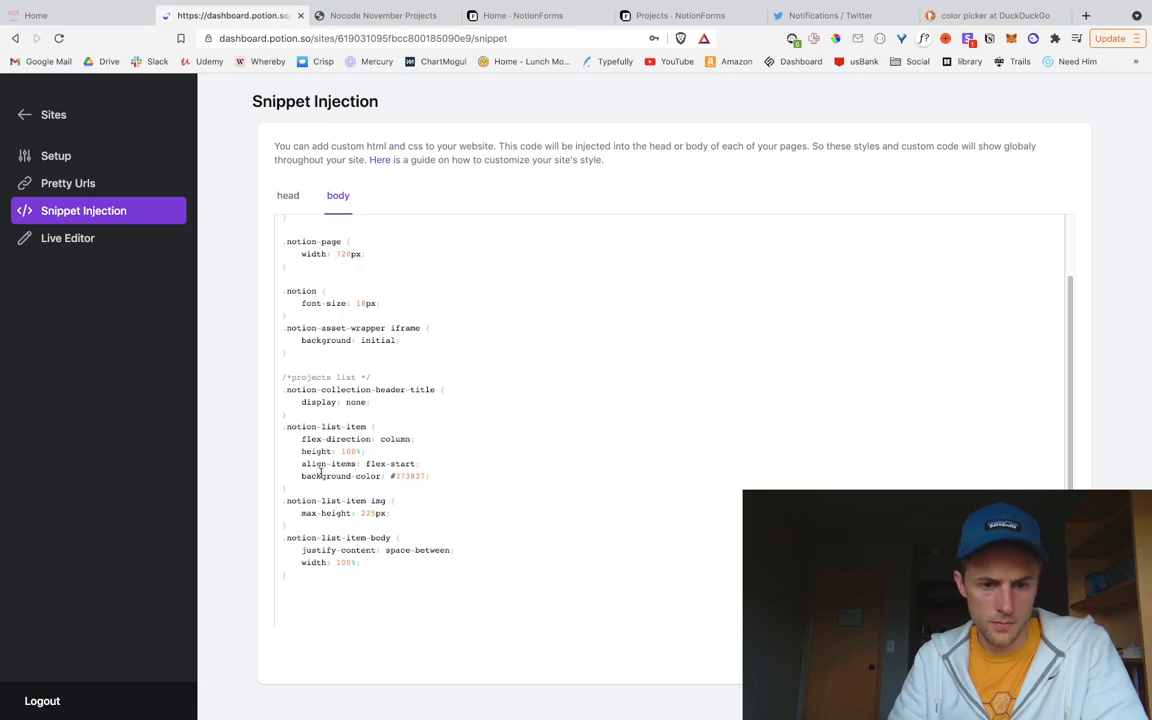
double_click(408, 476)
key("ctrl+v")
key("ctrl+s")
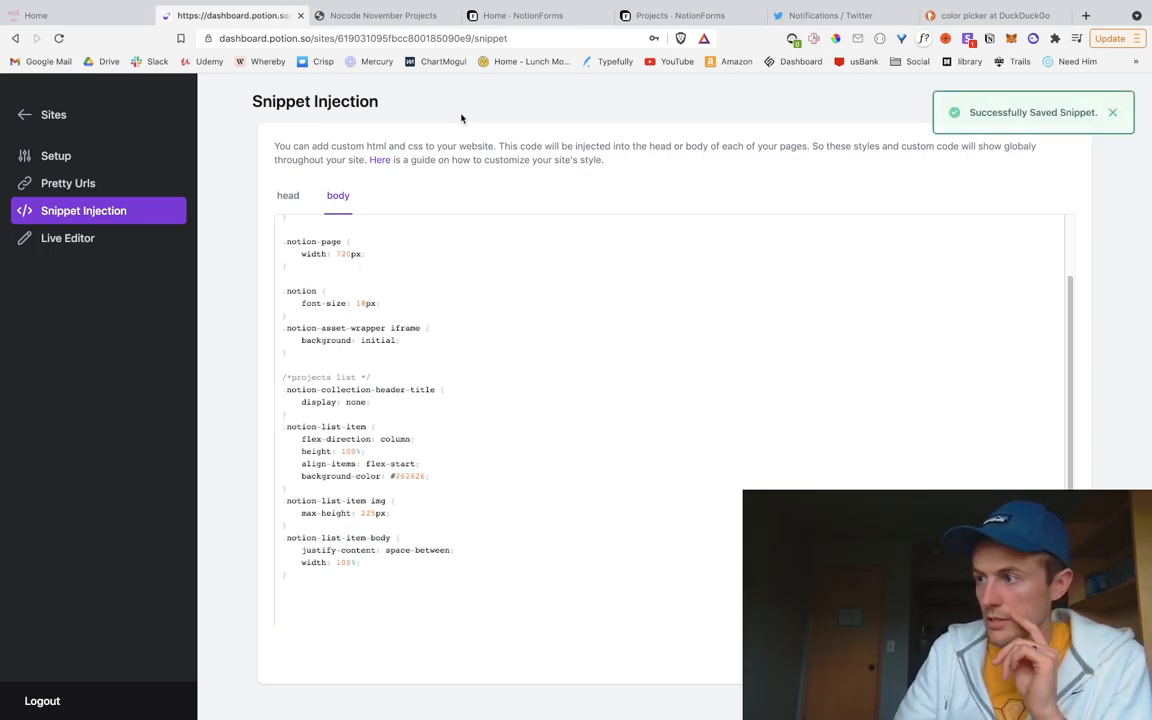
left_click(378, 15)
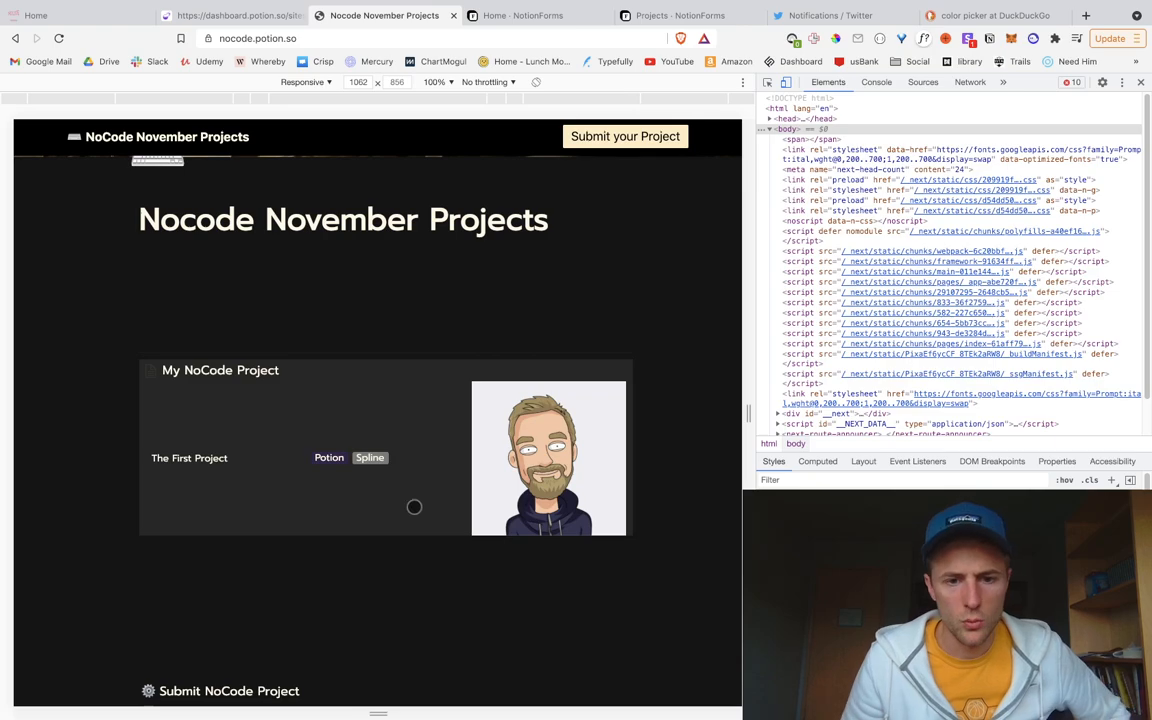
Step: Add border-radius: 10px to the card rule, save, and view the rounded cards
left_click(240, 15)
left_click(445, 474)
key("Return")
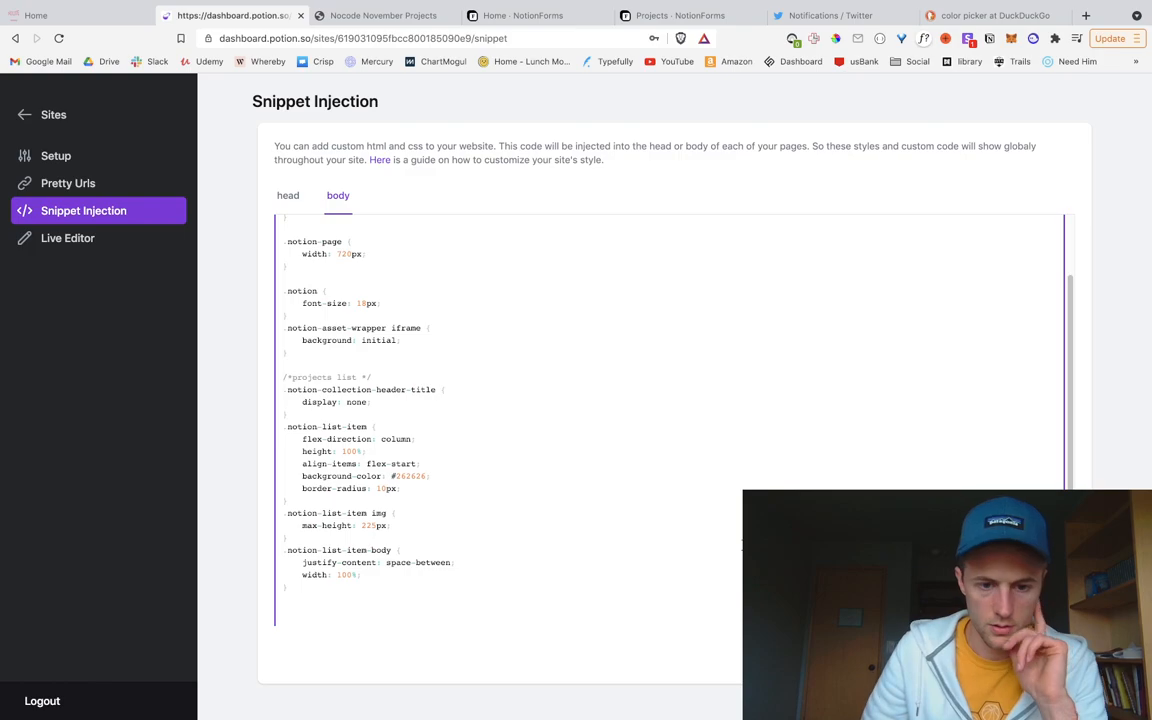
left_click(1045, 655)
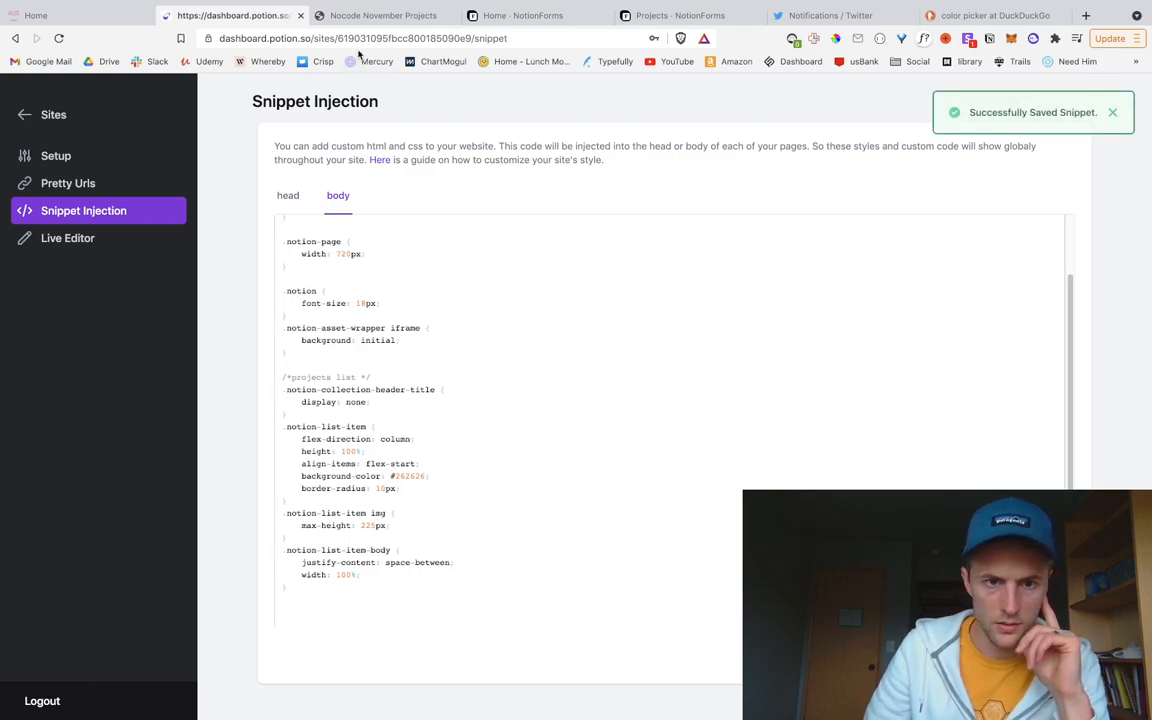
left_click(383, 15)
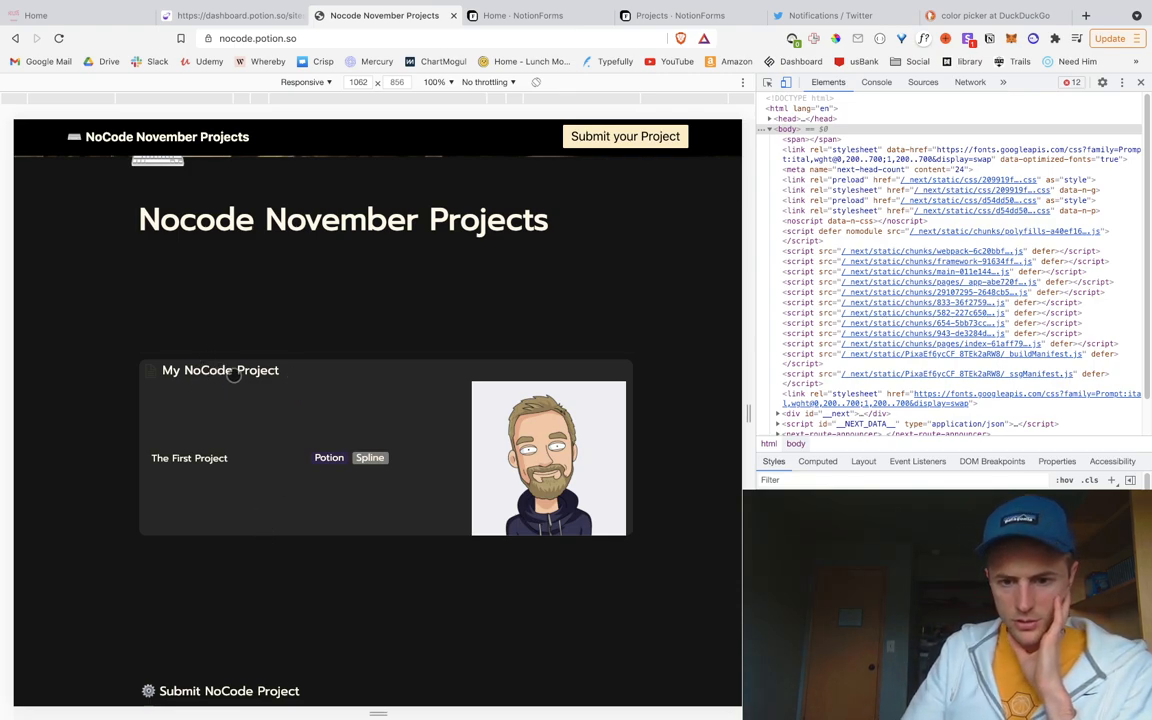
Step: Close DevTools and review the full-width published site with its dark My NoCode Project card
scroll(244, 426, "down", 2)
scroll(290, 430, "up", 3)
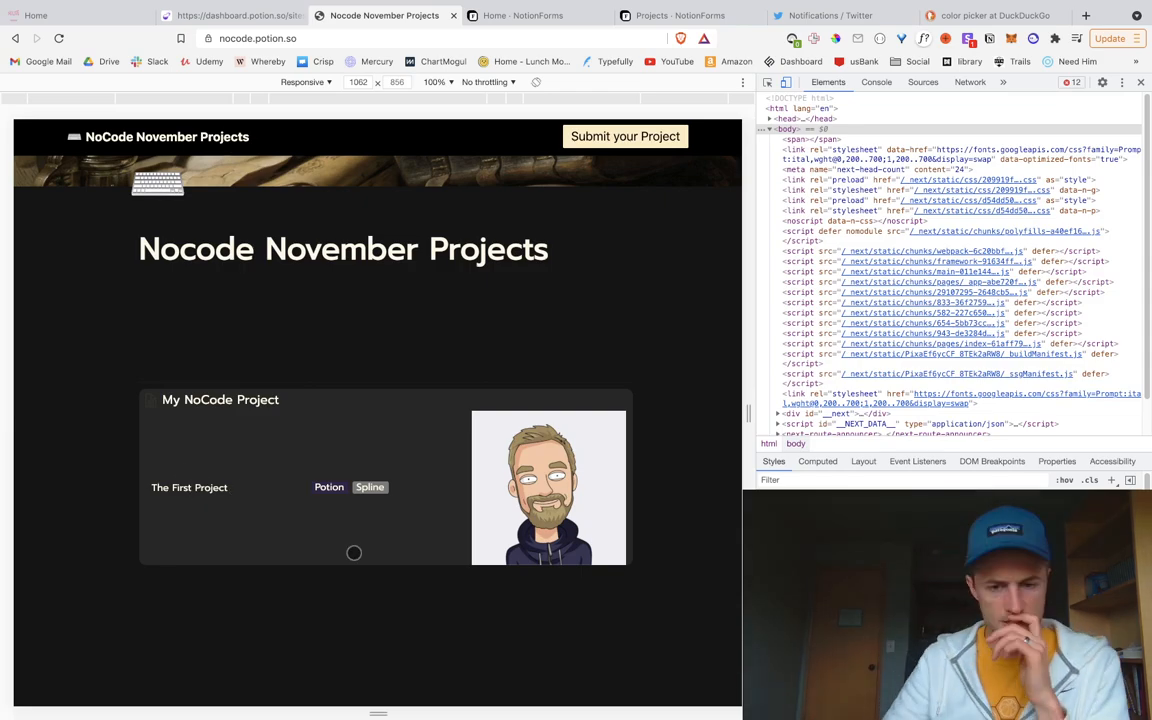
scroll(340, 478, "up", 1)
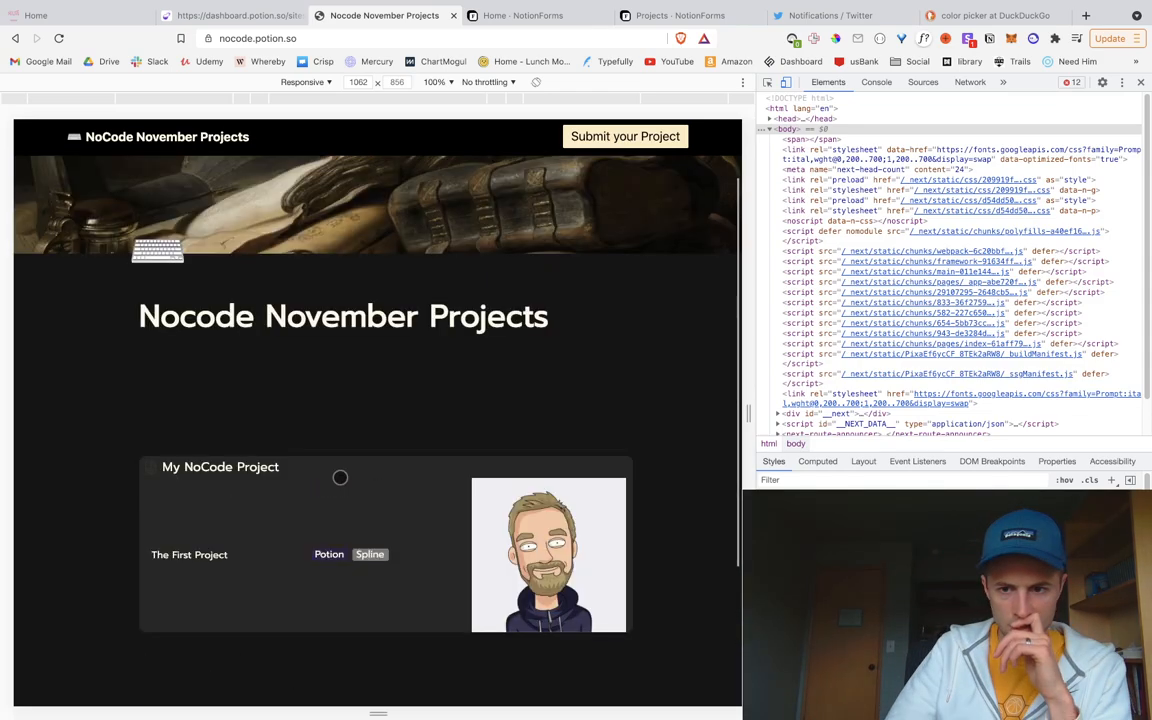
key("super+alt+i")
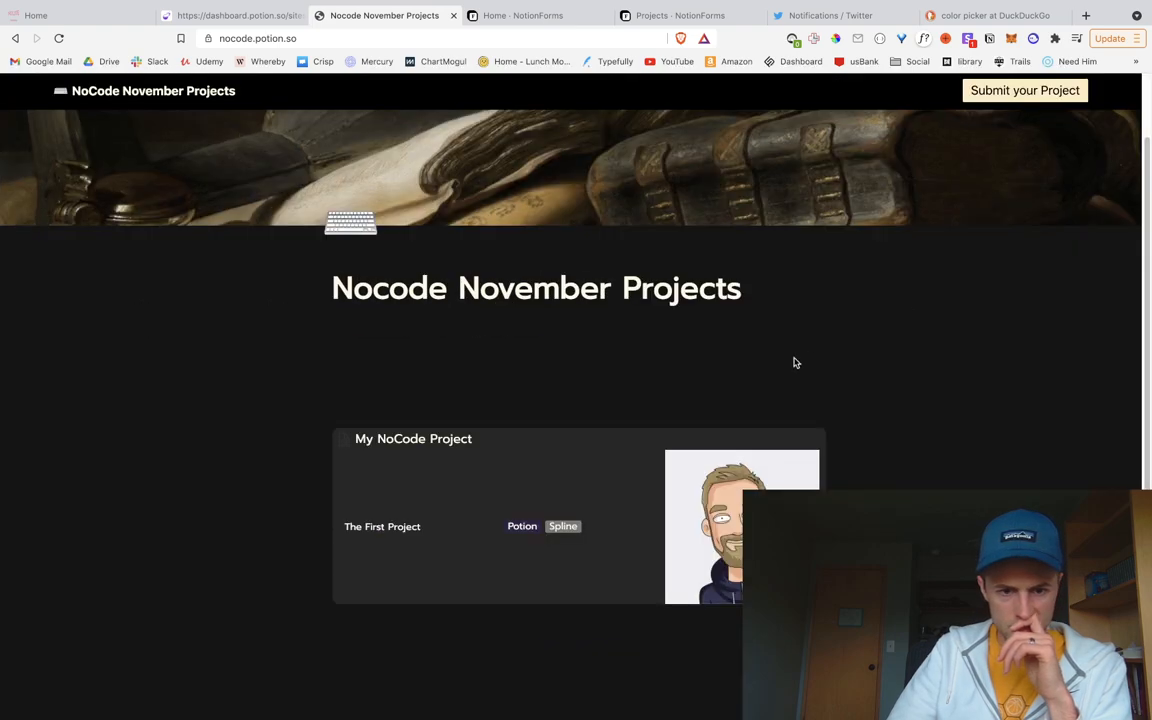
scroll(487, 412, "down", 3)
scroll(488, 412, "up", 3)
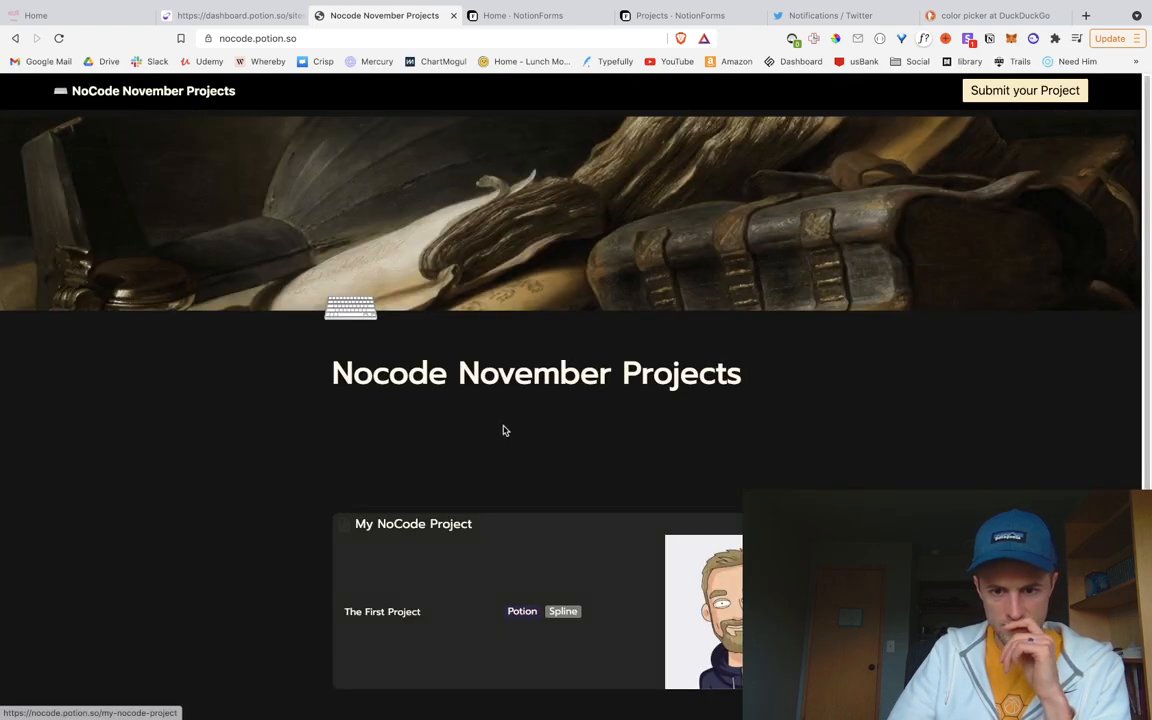
scroll(468, 478, "down", 3)
scroll(450, 483, "up", 3)
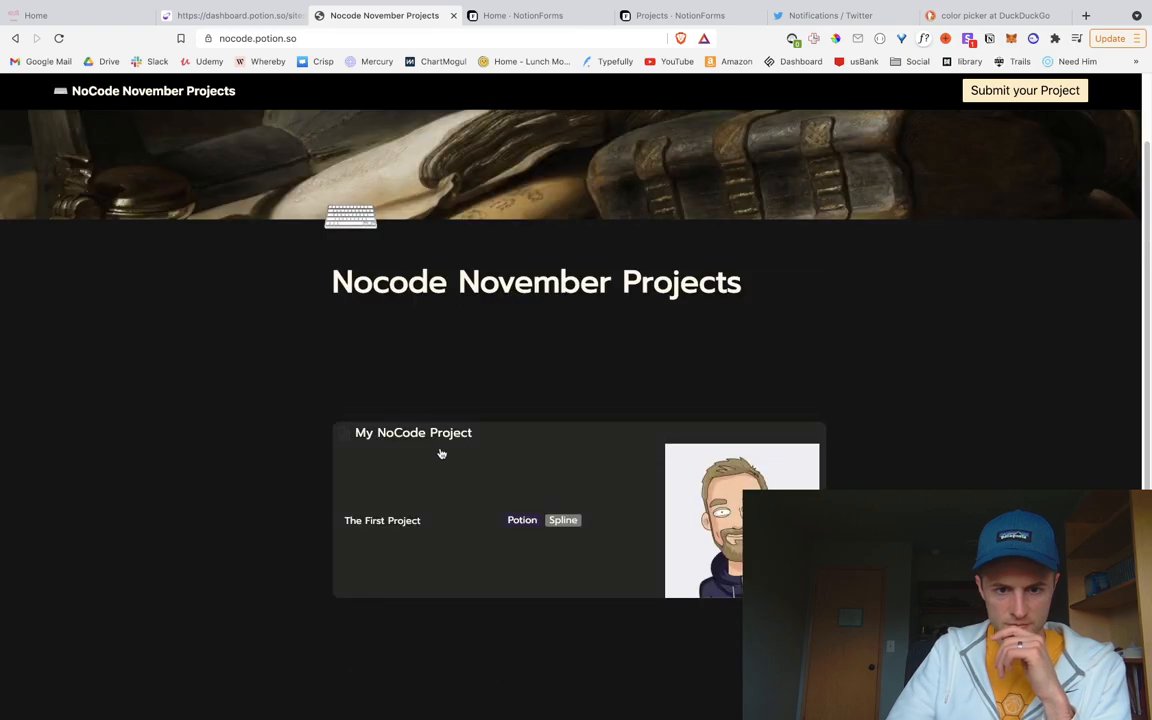
Step: Inspect the My NoCode Project card title and trial font-size values of 40px and 20px
right_click(463, 440)
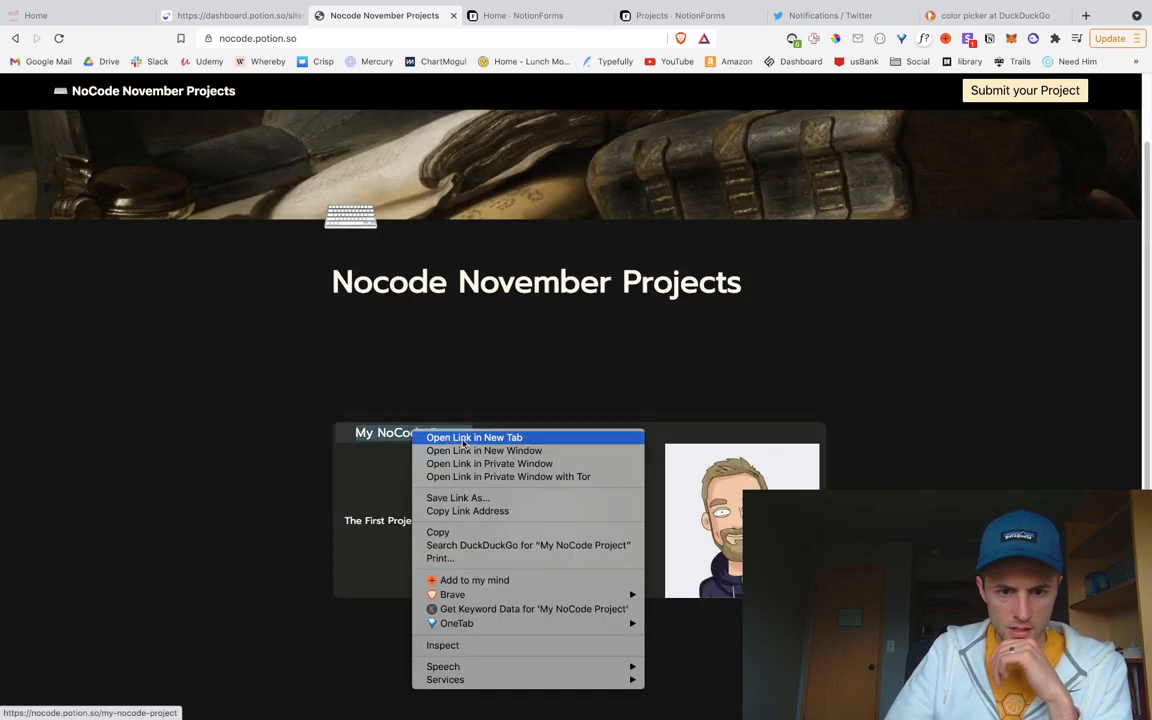
left_click(476, 646)
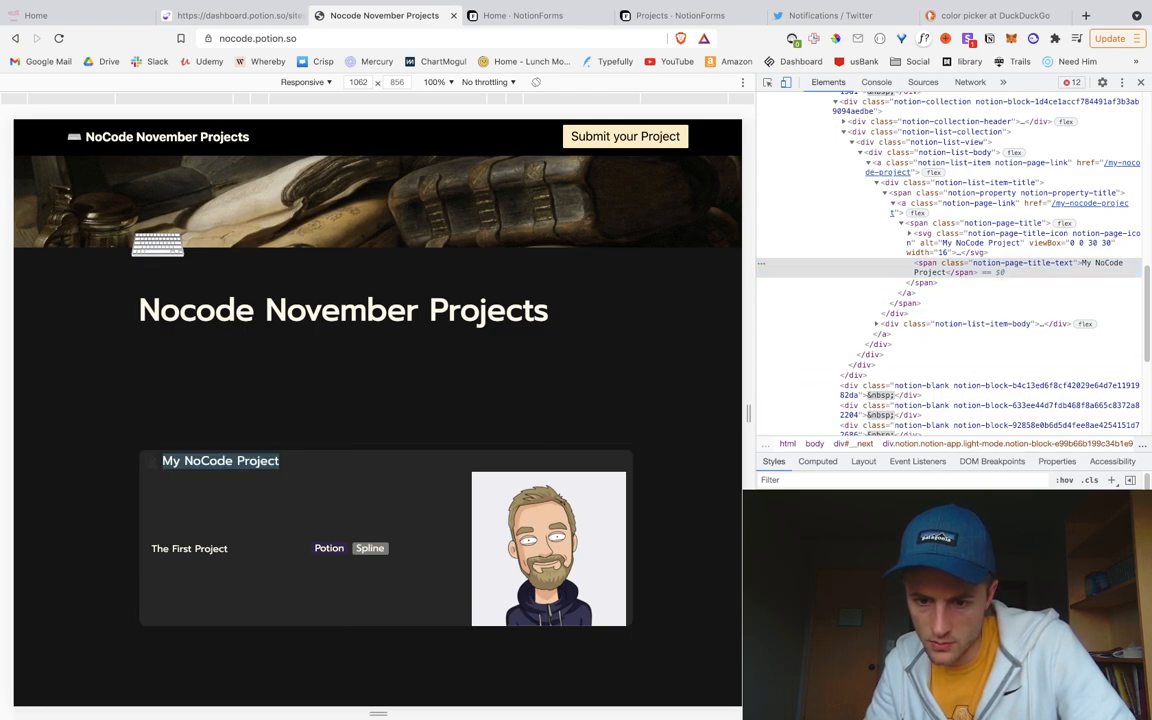
type("font-")
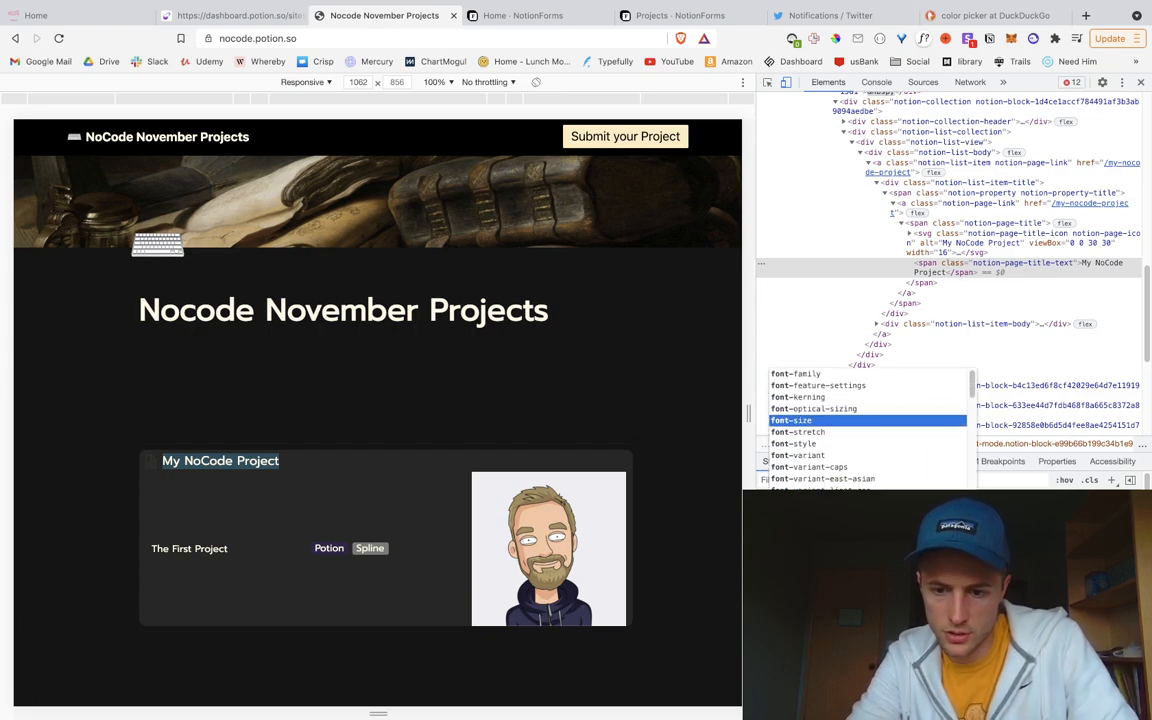
key("Tab")
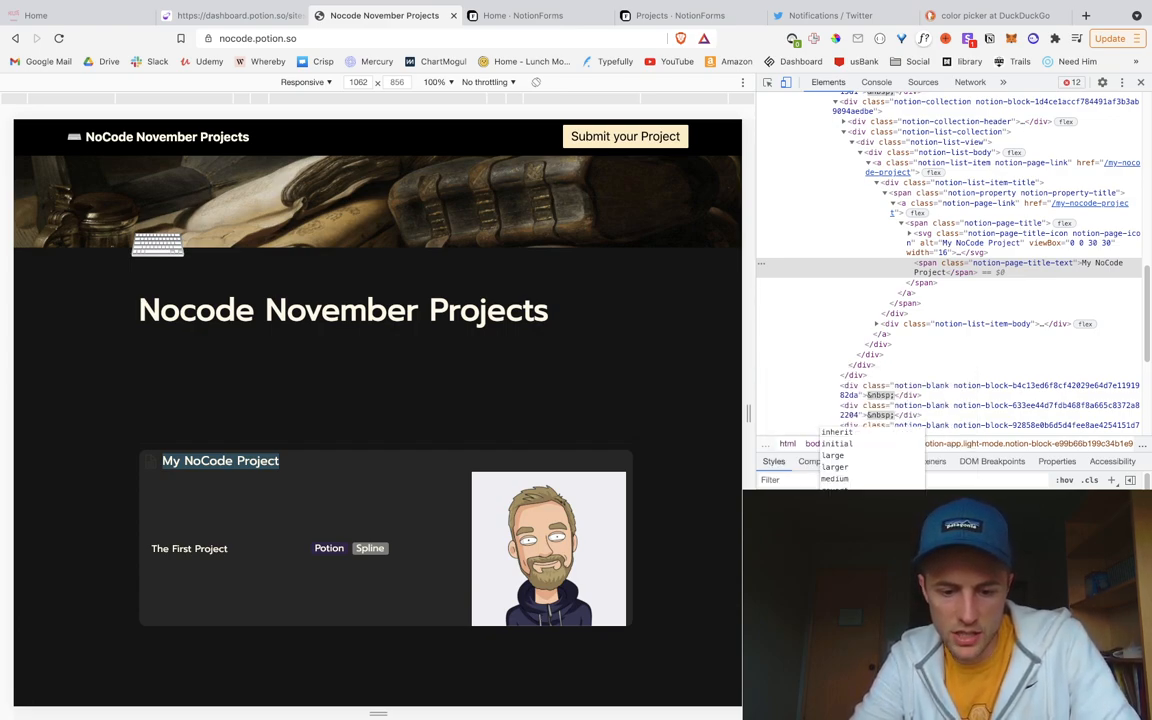
type("40px")
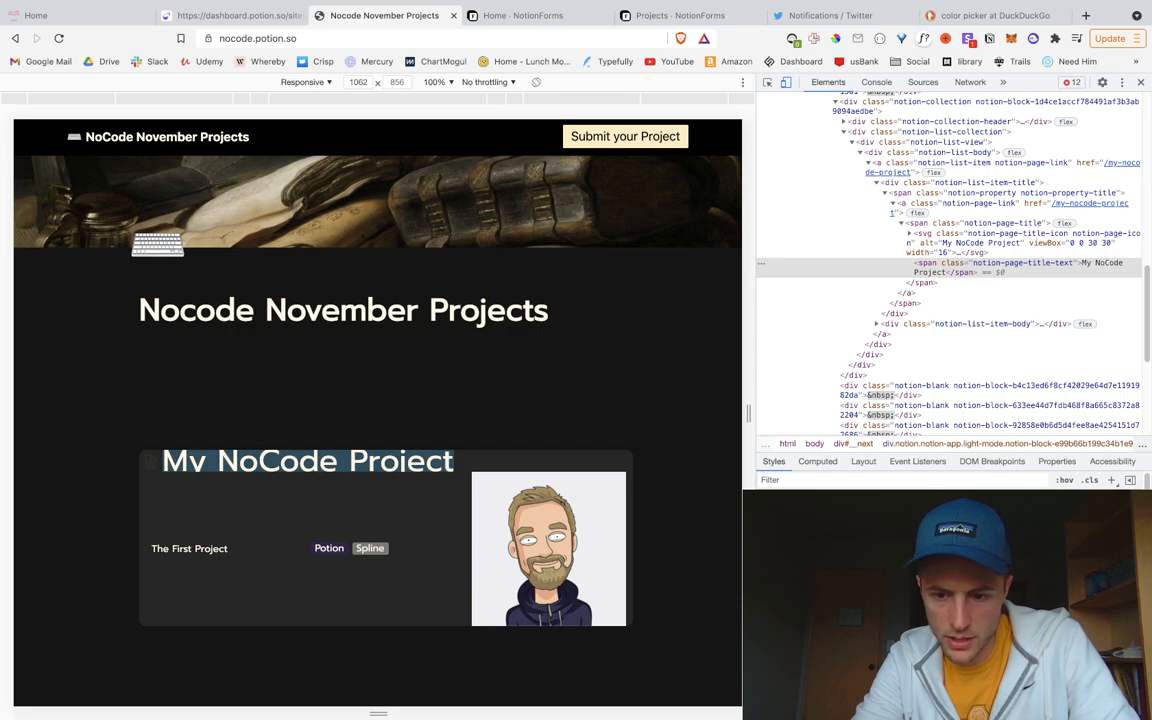
key("BackSpace")
key("BackSpace")
key("BackSpace")
key("BackSpace")
type("20")
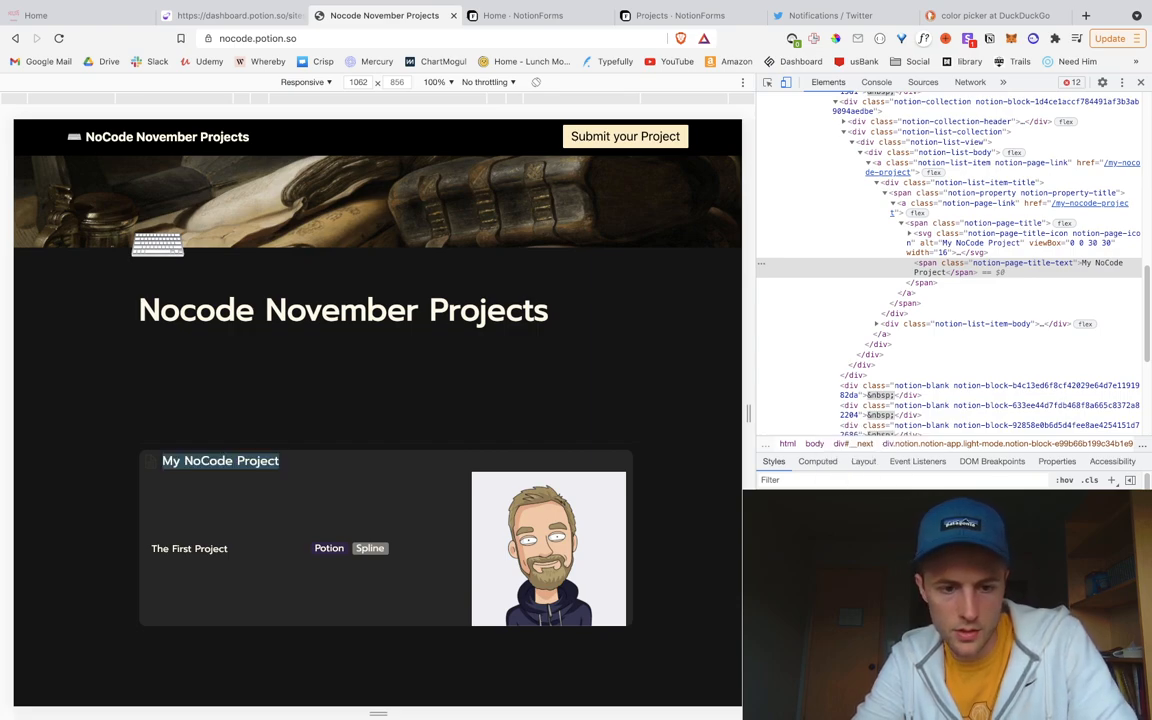
type("px")
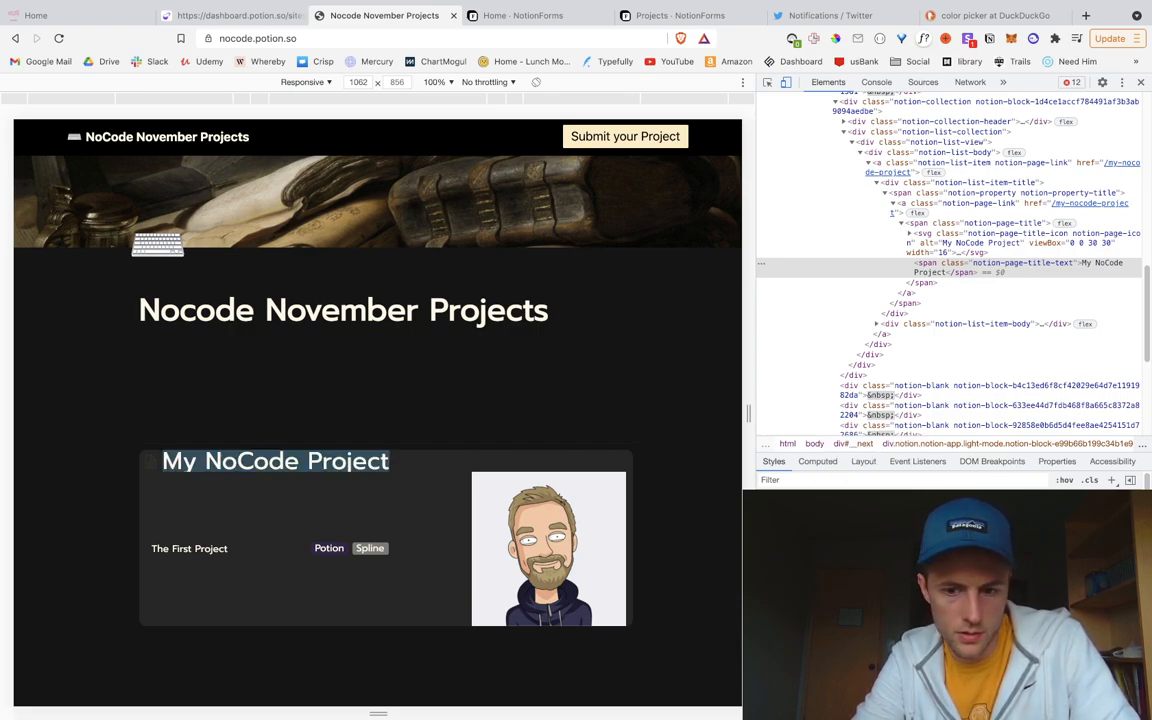
key("BackSpace")
key("BackSpace")
key("BackSpace")
key("BackSpace")
type("20px")
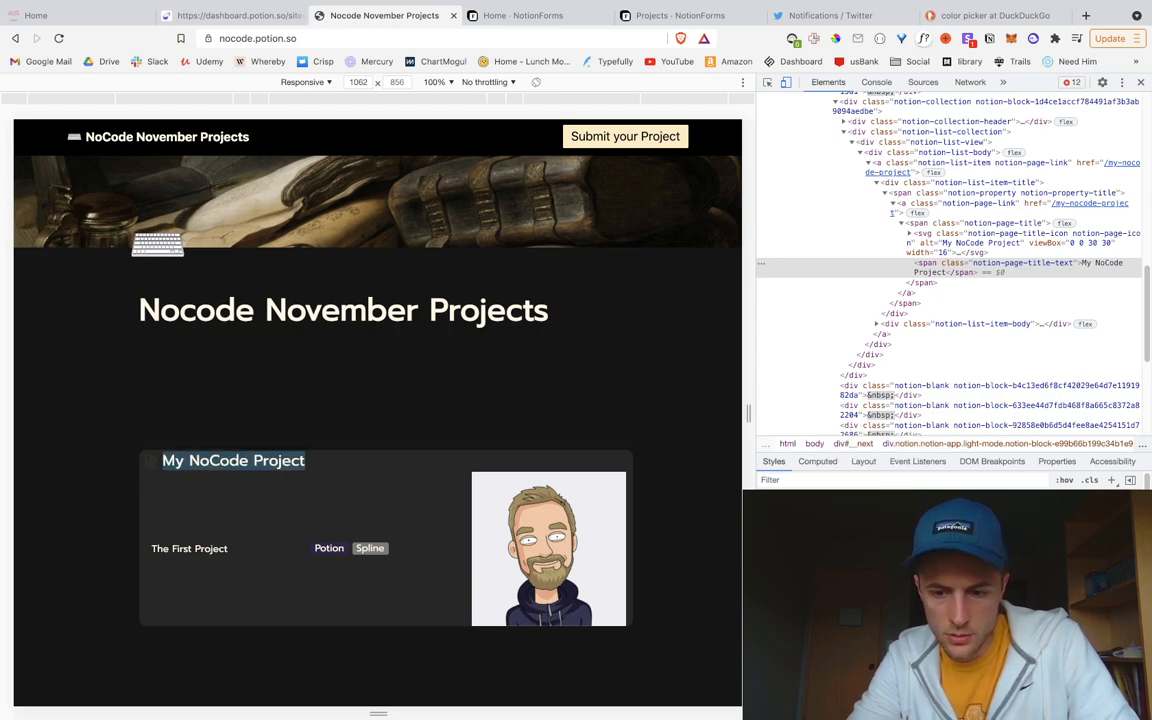
key("BackSpace")
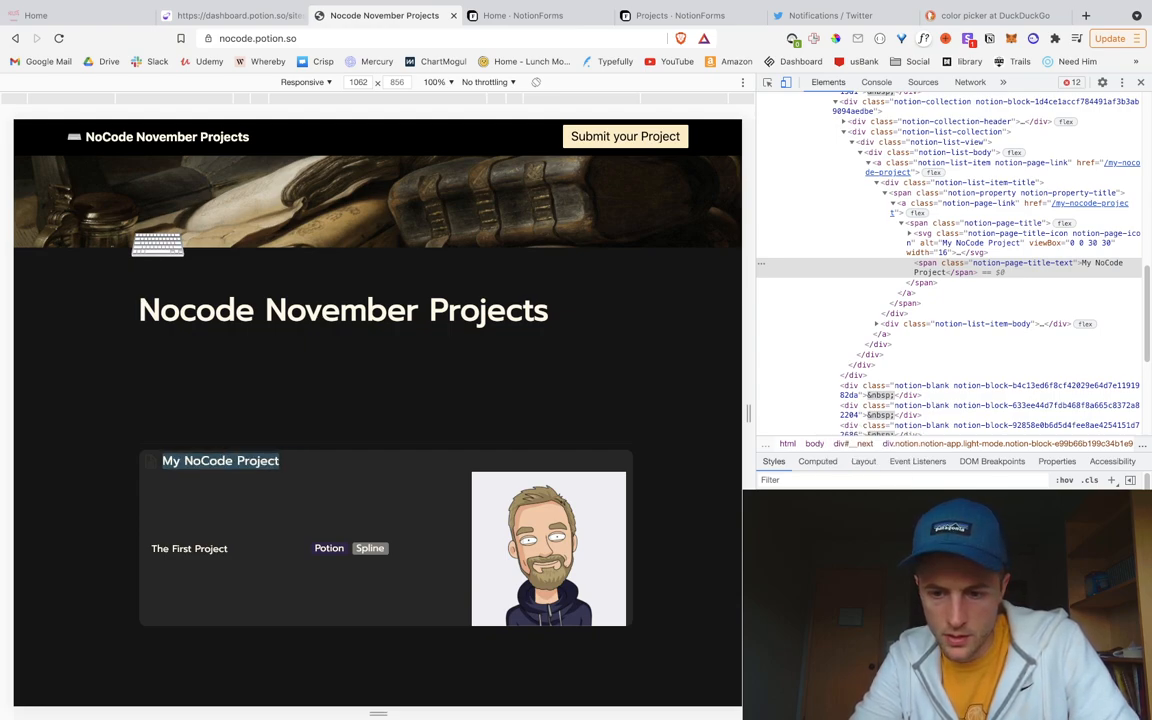
type("px")
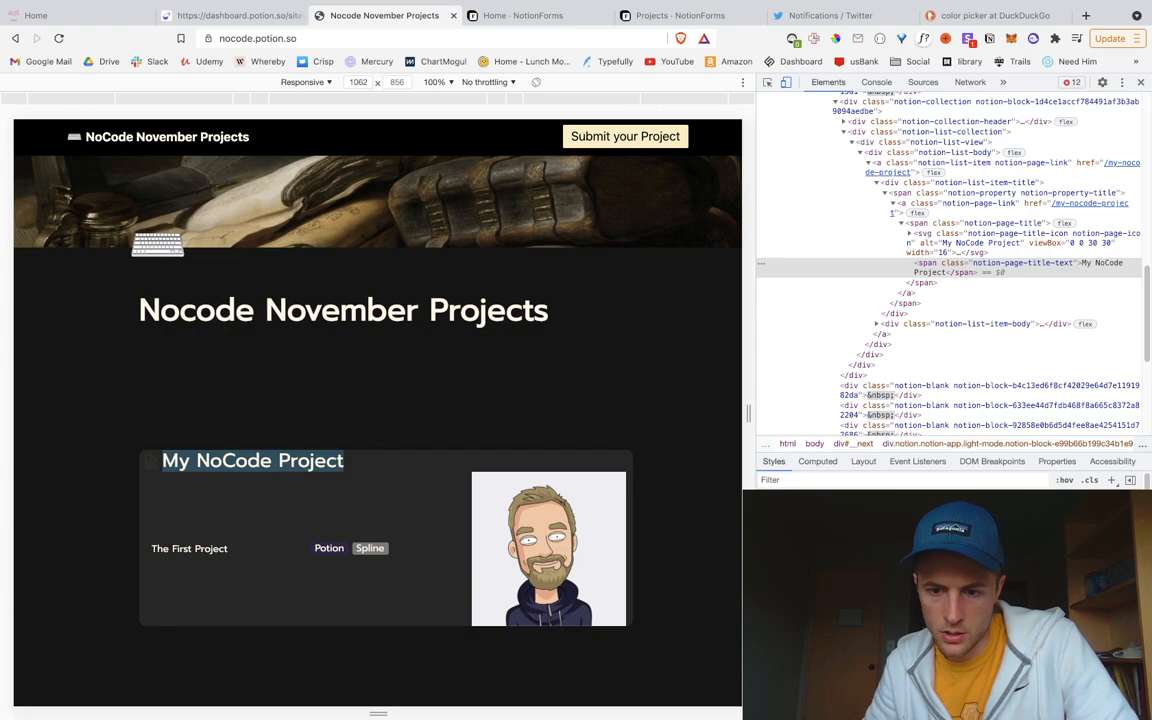
Step: Add a .notion-page-title-text rule with font-size: 28px to the snippet and save it
key("ctrl+shift+Tab")
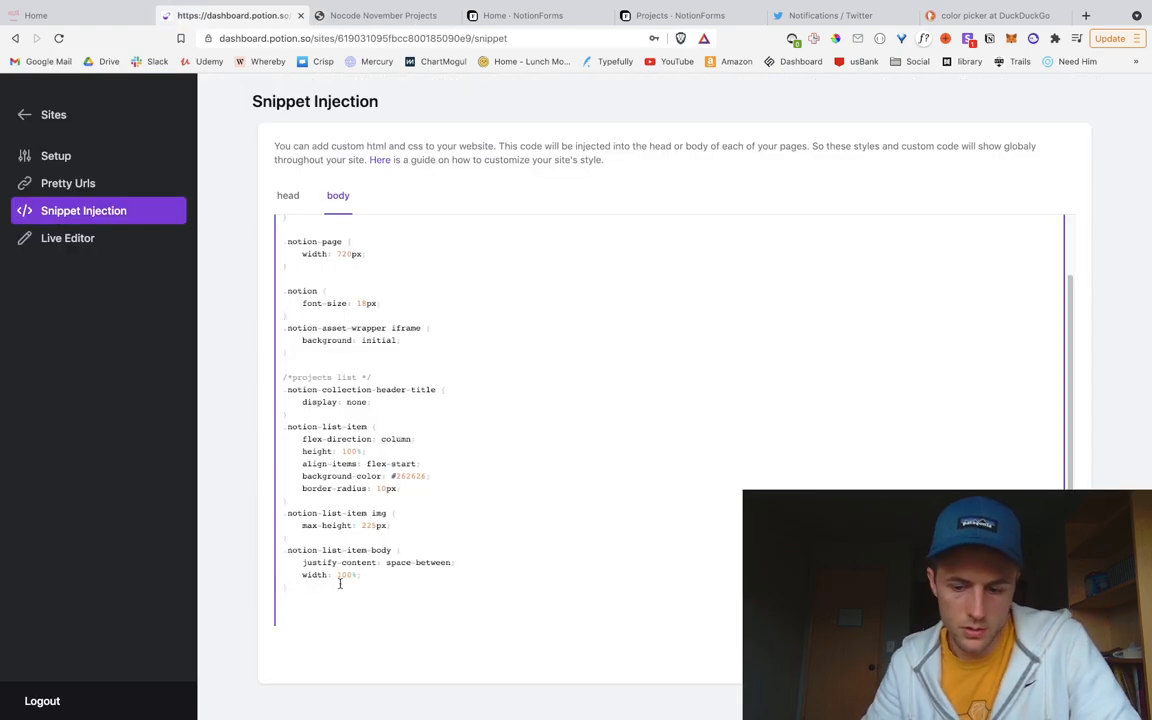
key("Return")
type(".notion-page-title-text {")
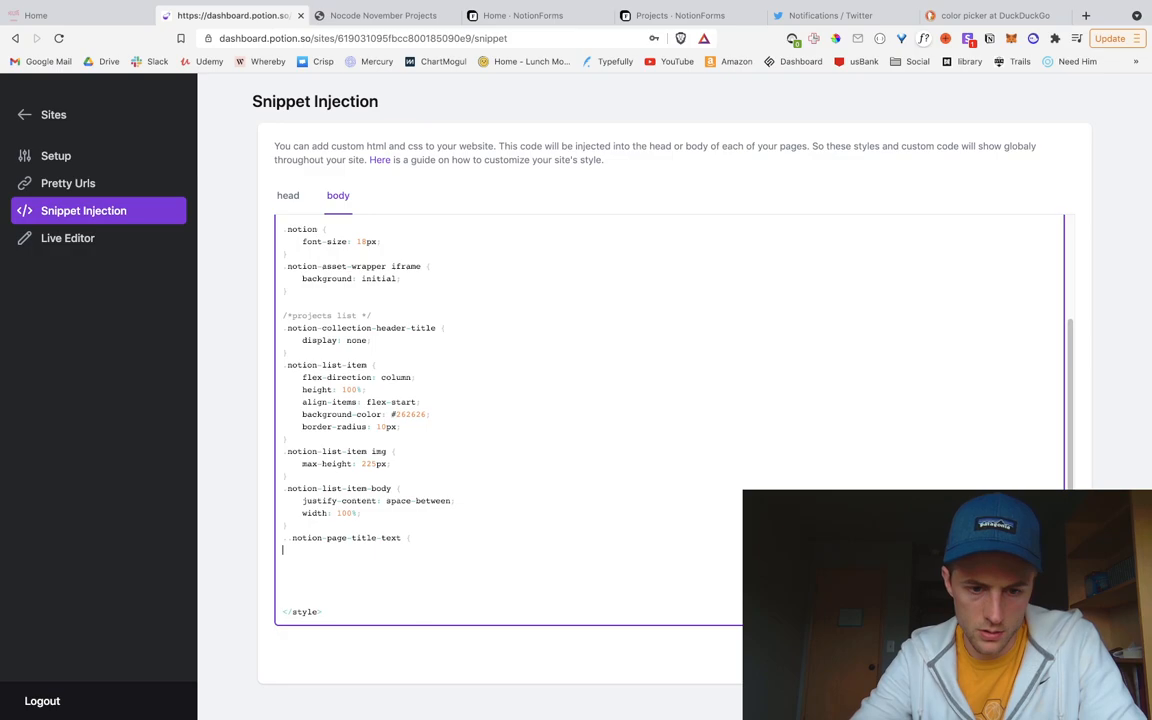
key("Up")
key("Right")
key("BackSpace")
key("Down")
key("Down")
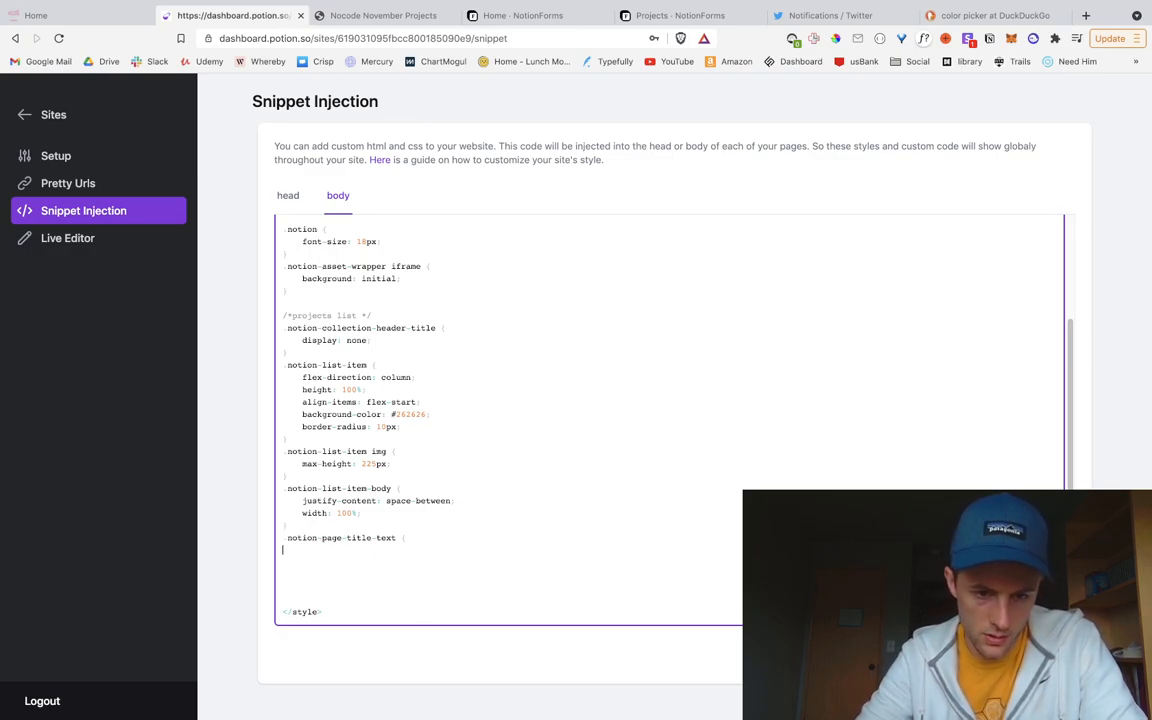
type("}")
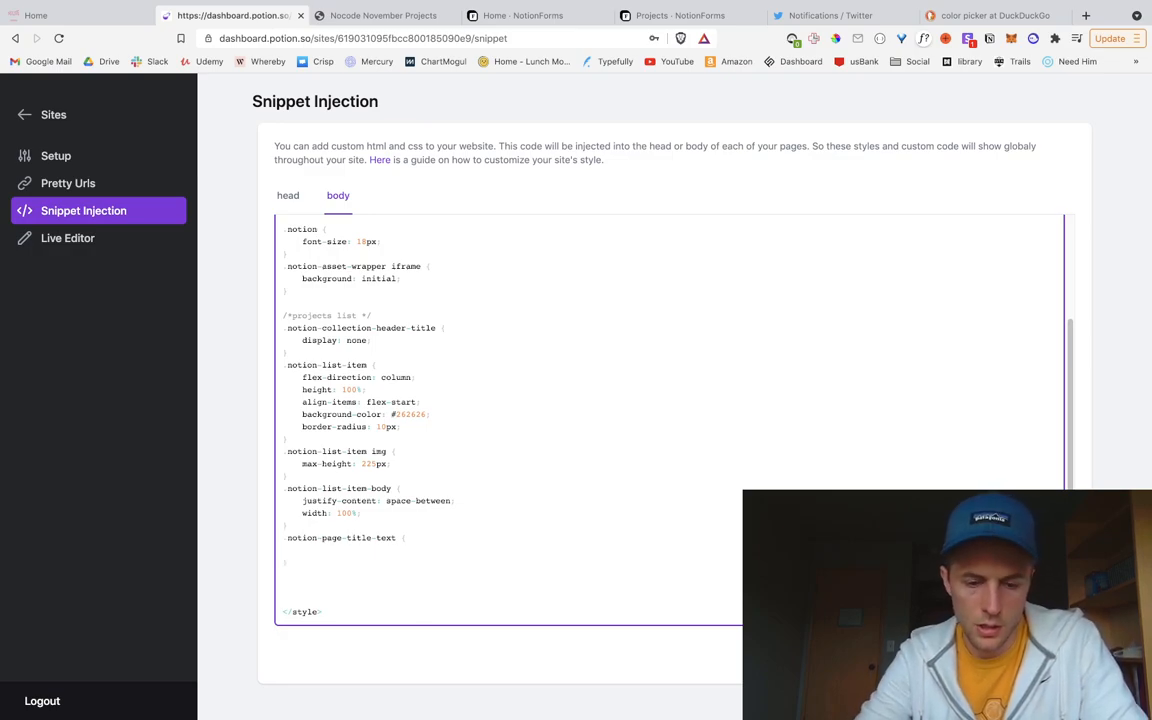
type("font-siz")
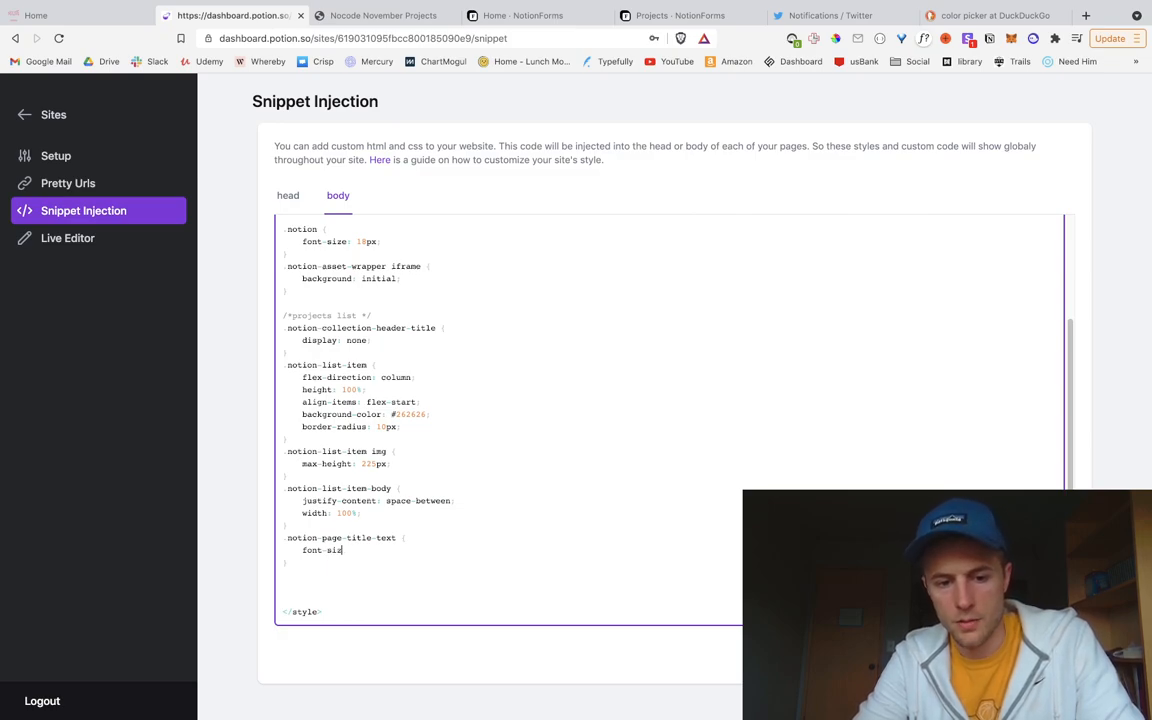
type("e: 28px;")
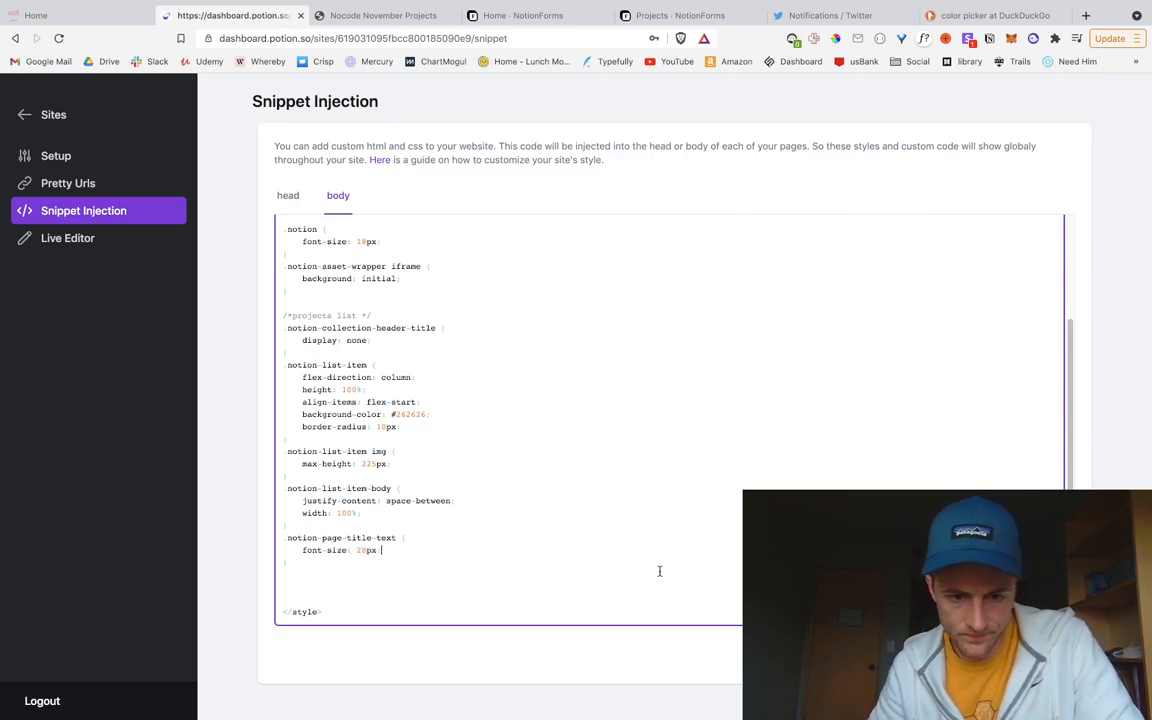
left_click(1040, 654)
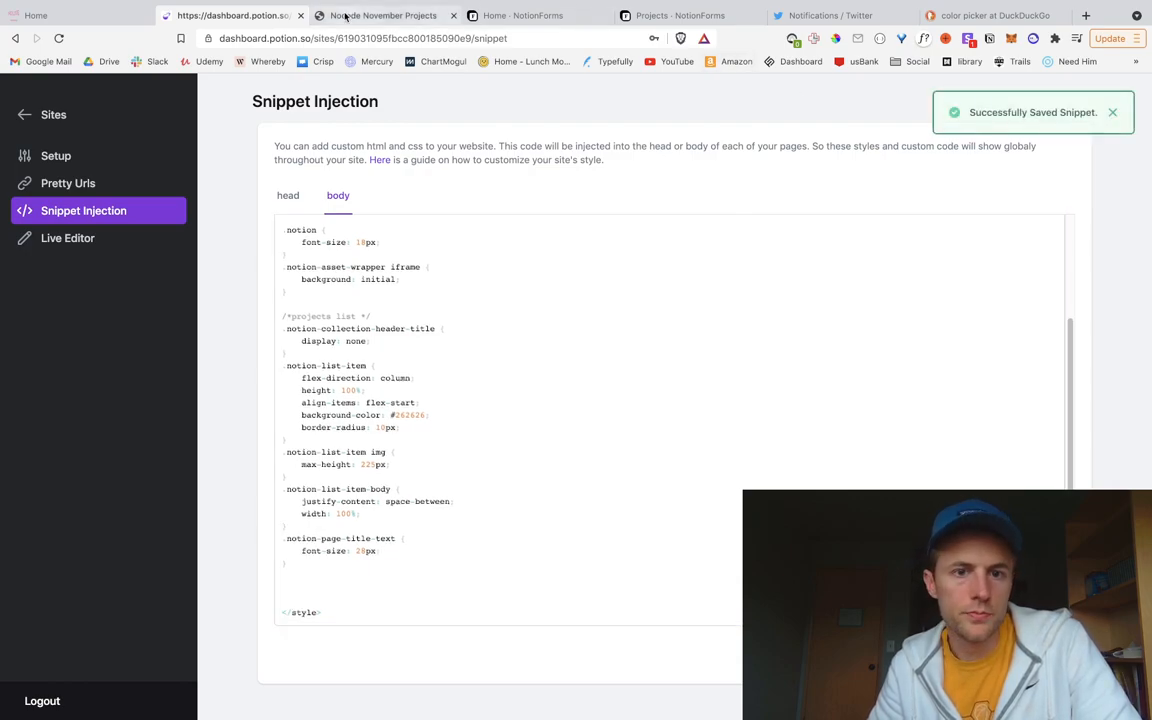
Step: Inspect the live card title and select its notion-page-title-icon class name
left_click(372, 15)
scroll(356, 619, "down", 1)
scroll(356, 619, "down", 2)
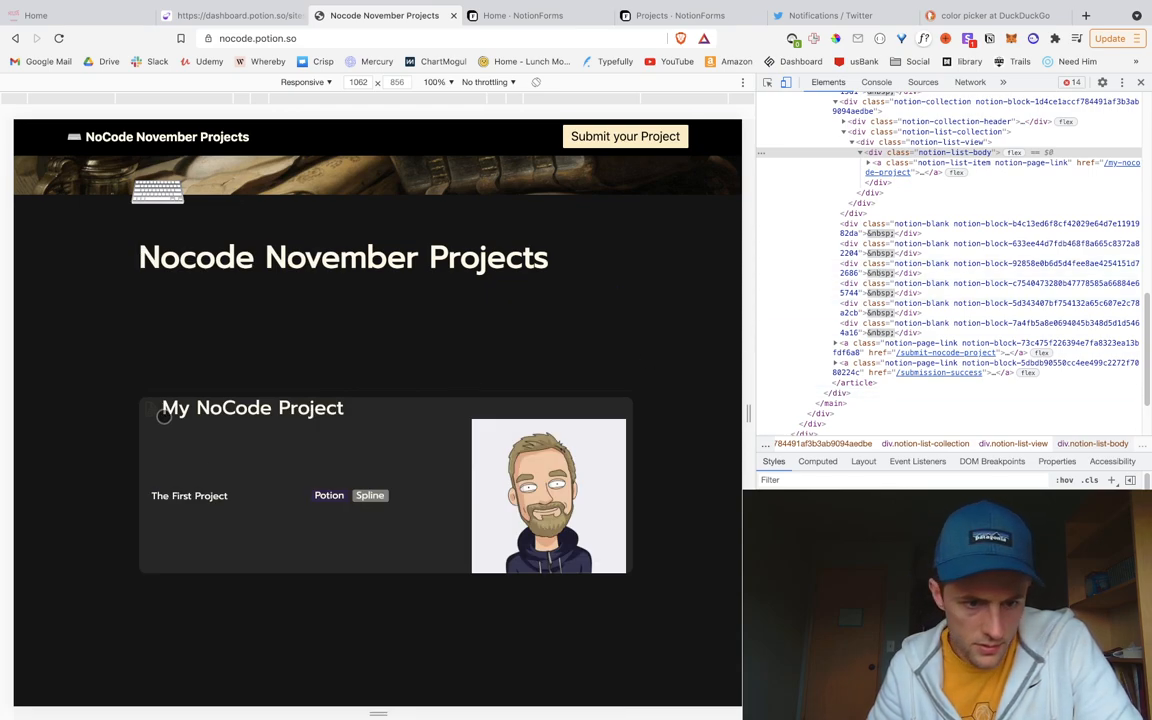
right_click(153, 413)
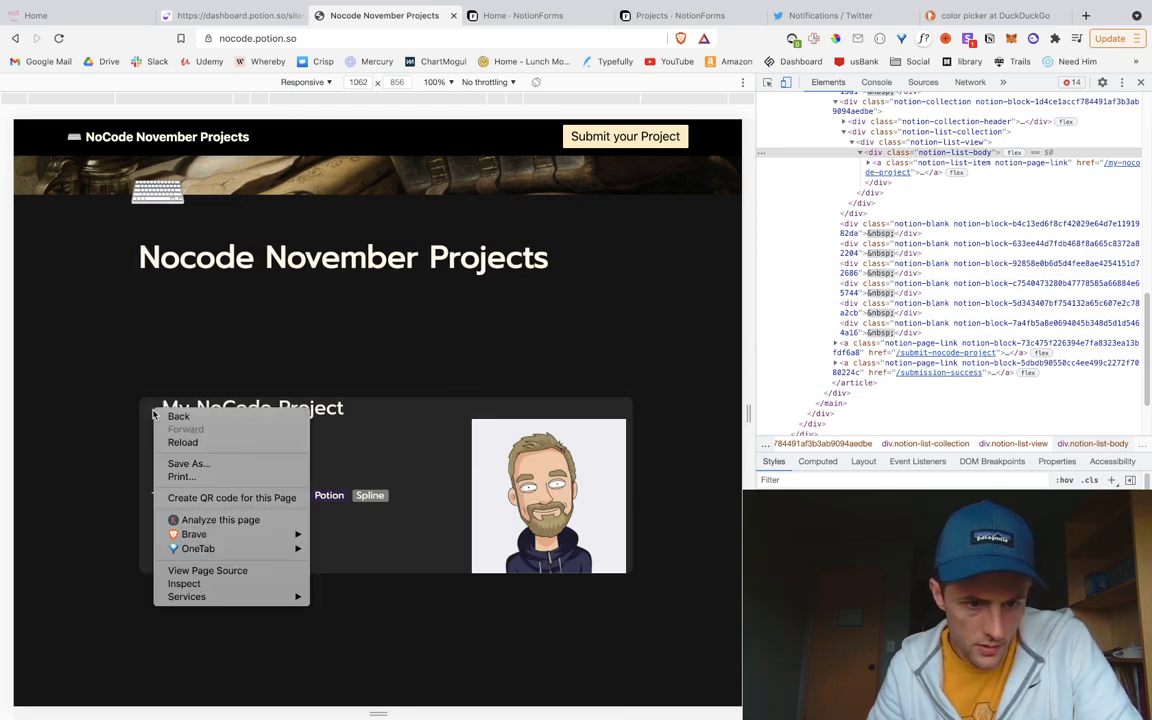
left_click(233, 584)
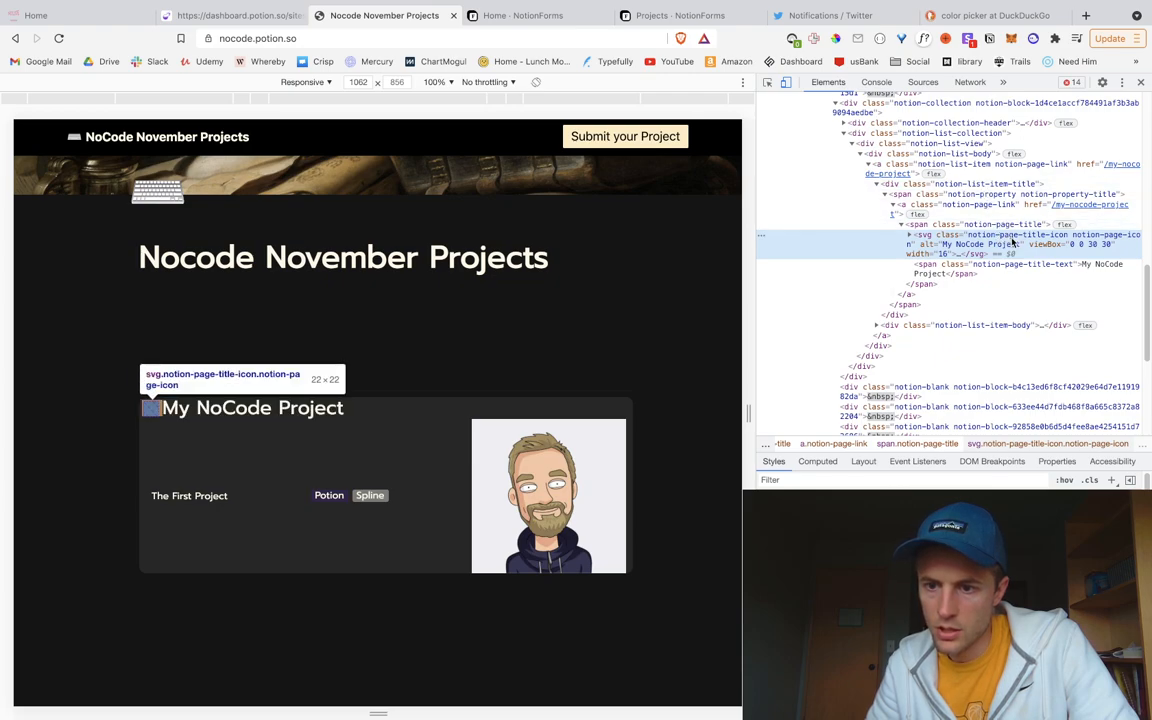
double_click(1014, 236)
double_click(1016, 236)
left_click_drag(1016, 236, 968, 237)
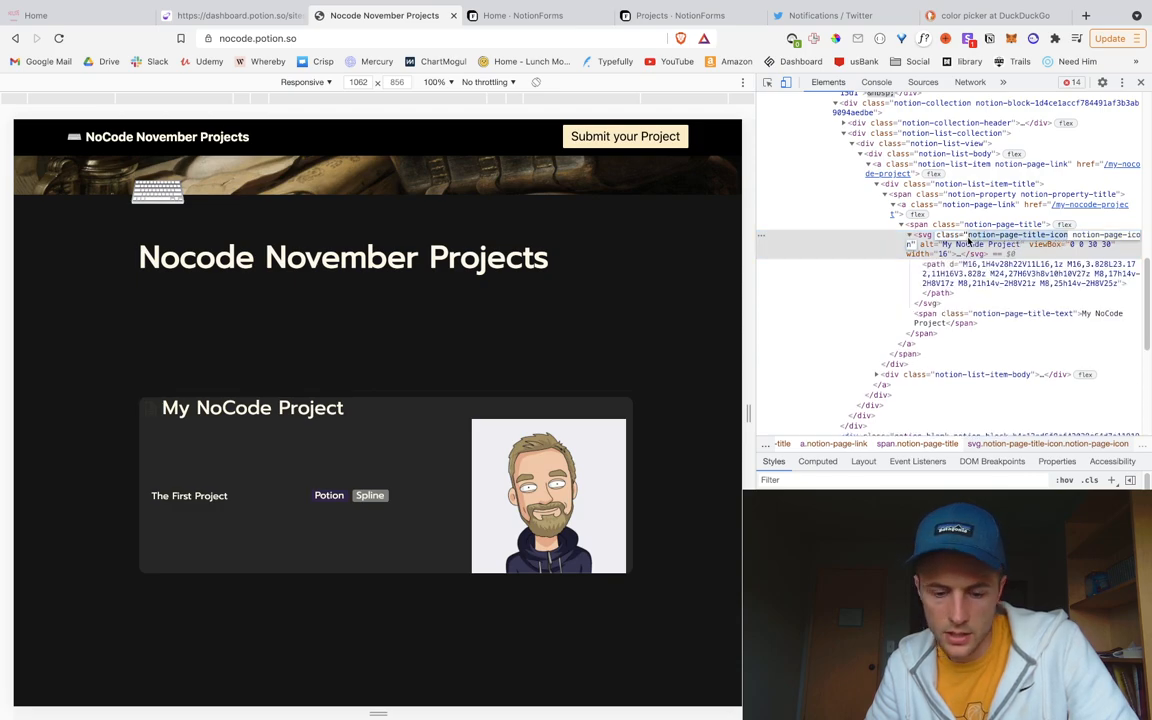
Step: Add '.notion-list-item .notion-page-title-icon { display: none; }', save, and check the icon is hidden
left_click(182, 15)
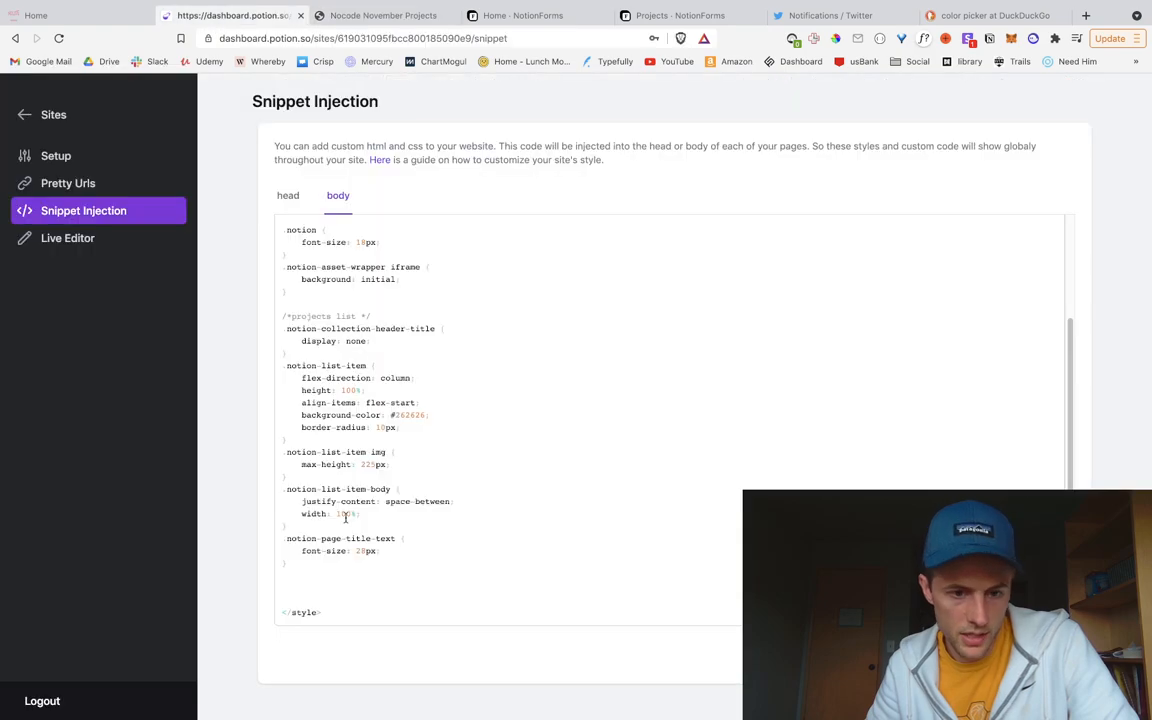
left_click(290, 477)
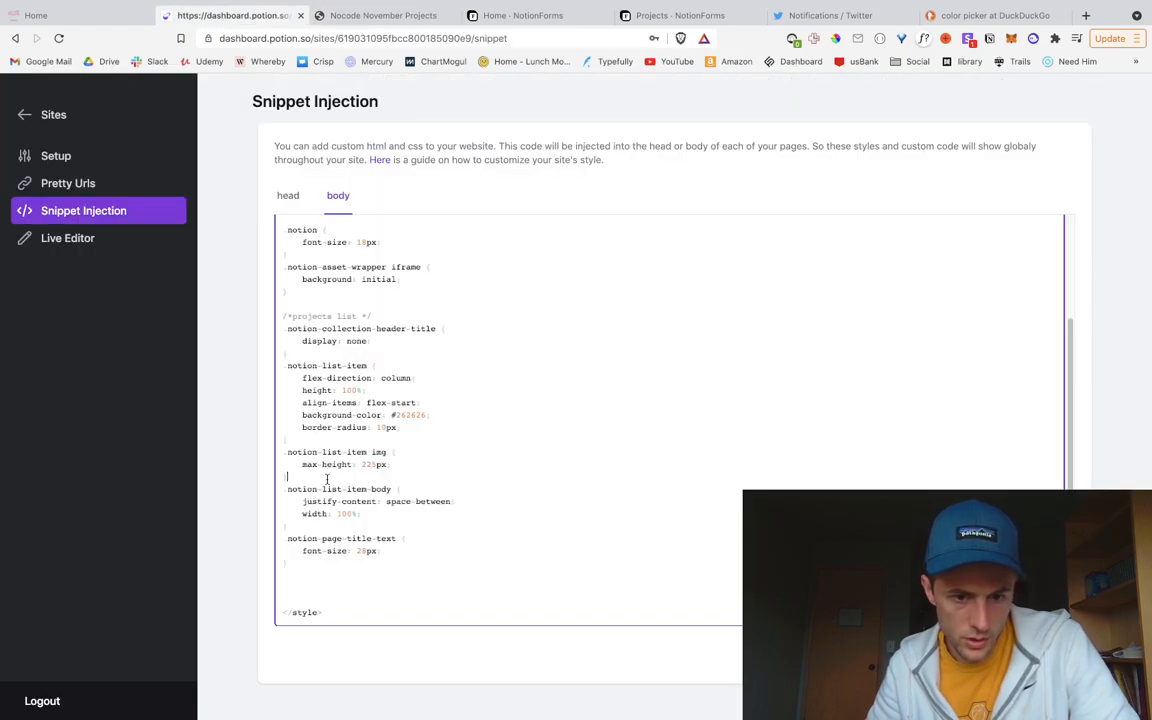
key("Return")
type(".notion")
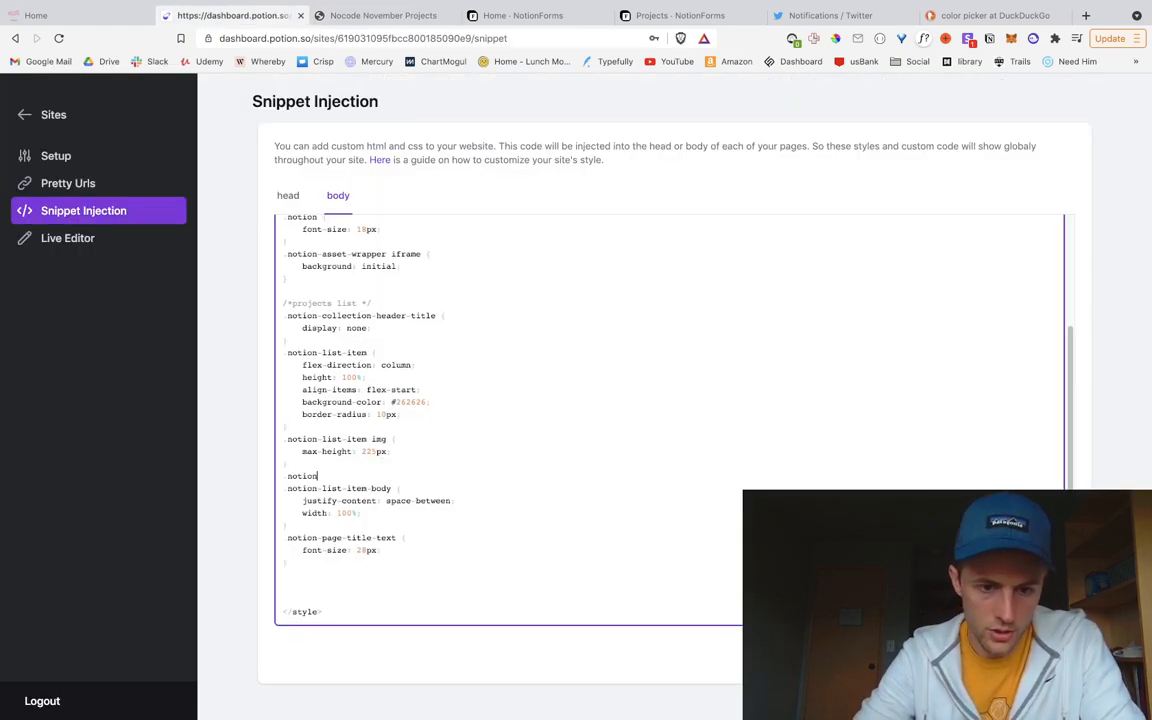
type("-list-item")
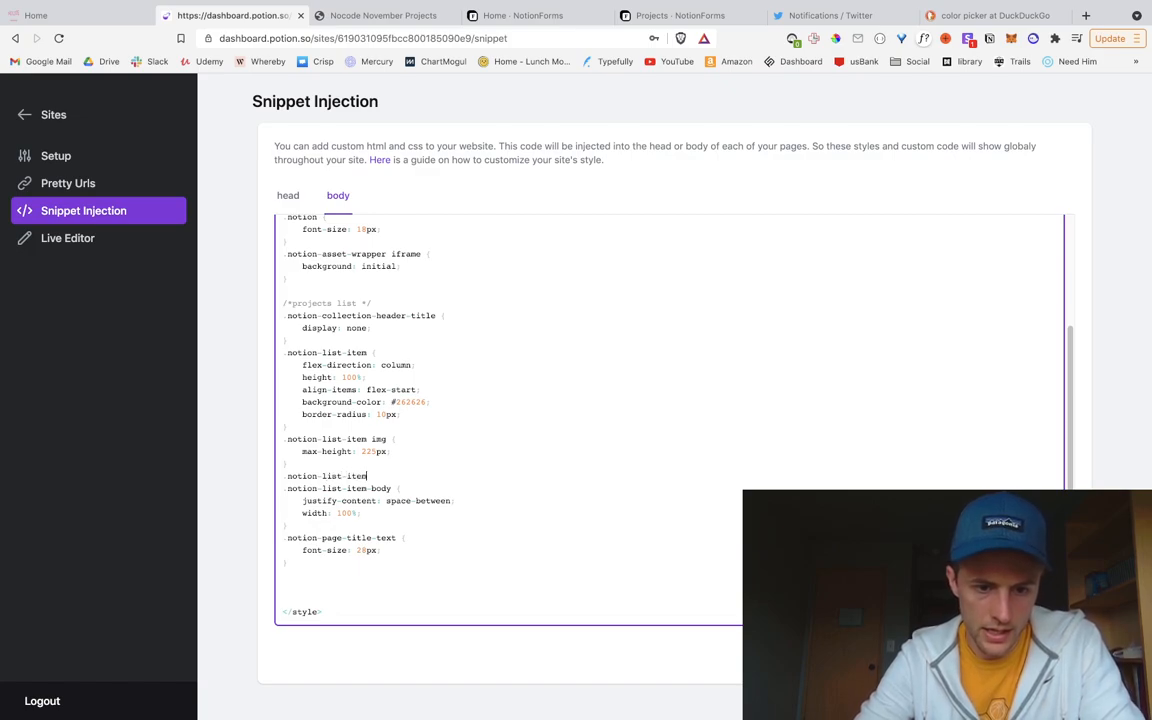
type(" .notion-page-title-icon {")
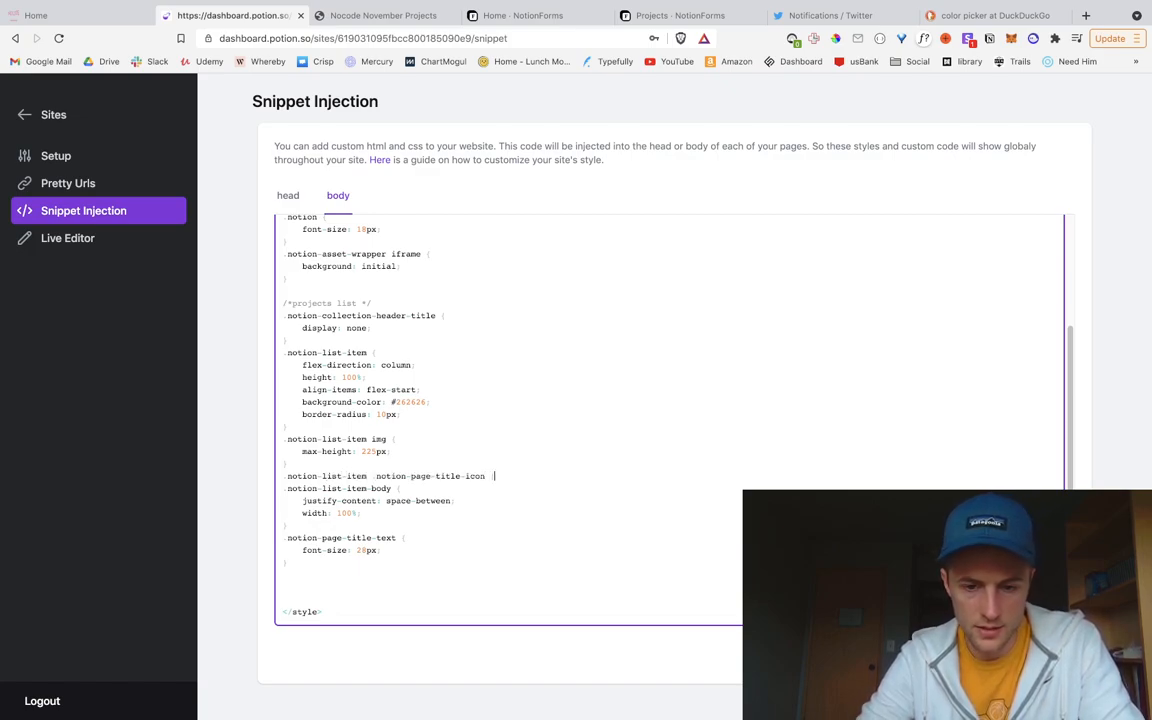
key("Return")
key("Tab")
type("display:")
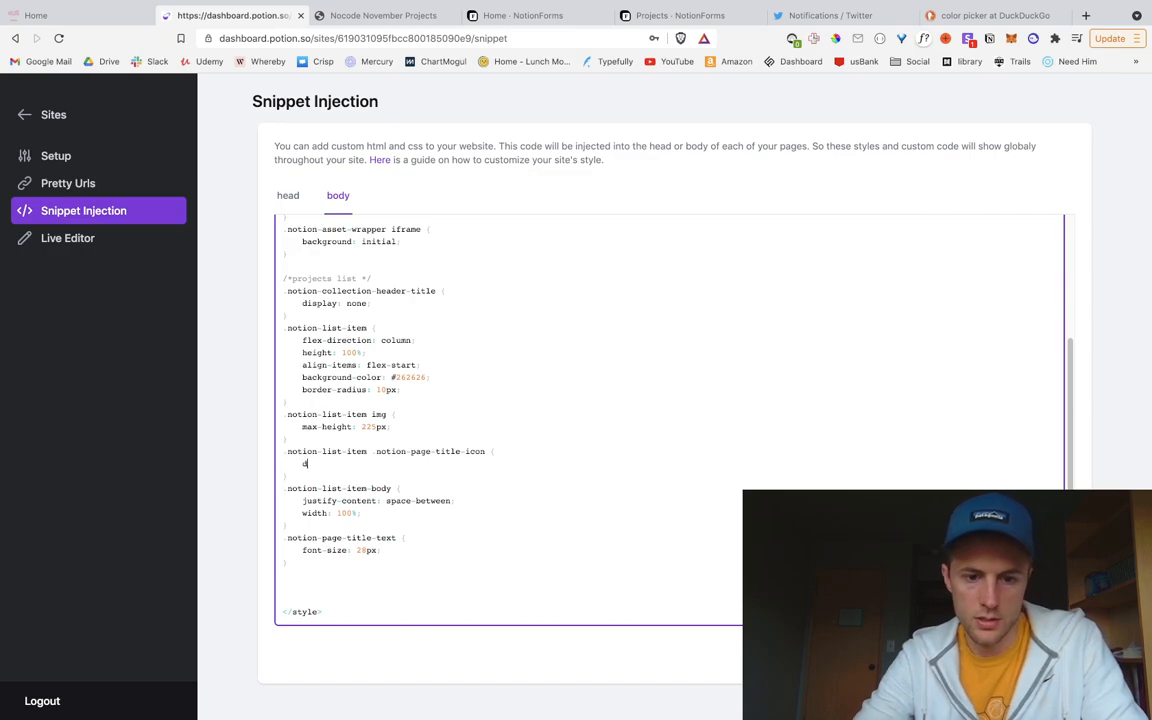
key("BackSpace")
key("BackSpace")
key("BackSpace")
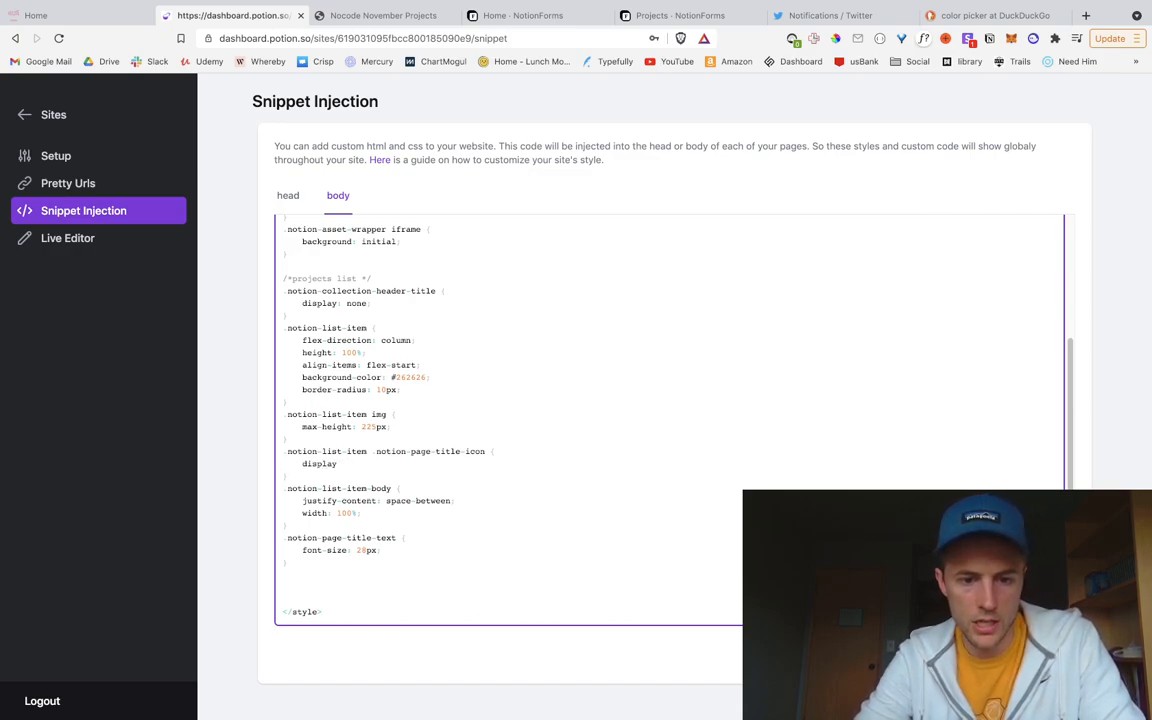
type("none;")
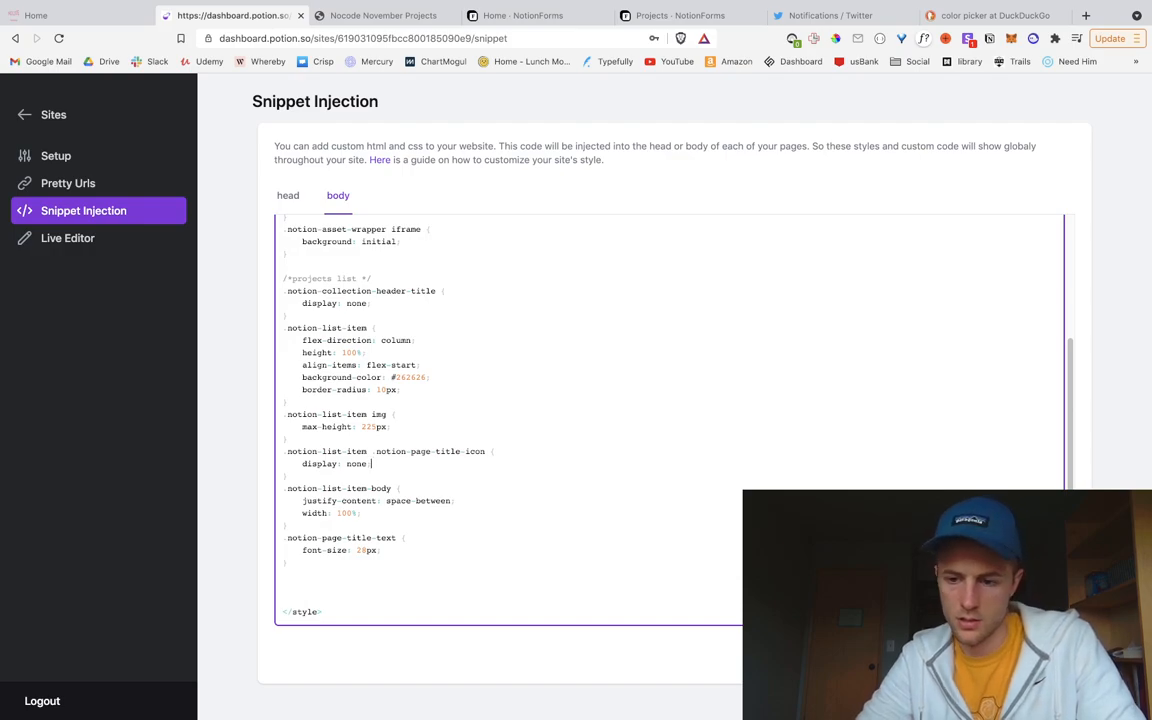
left_click(1044, 654)
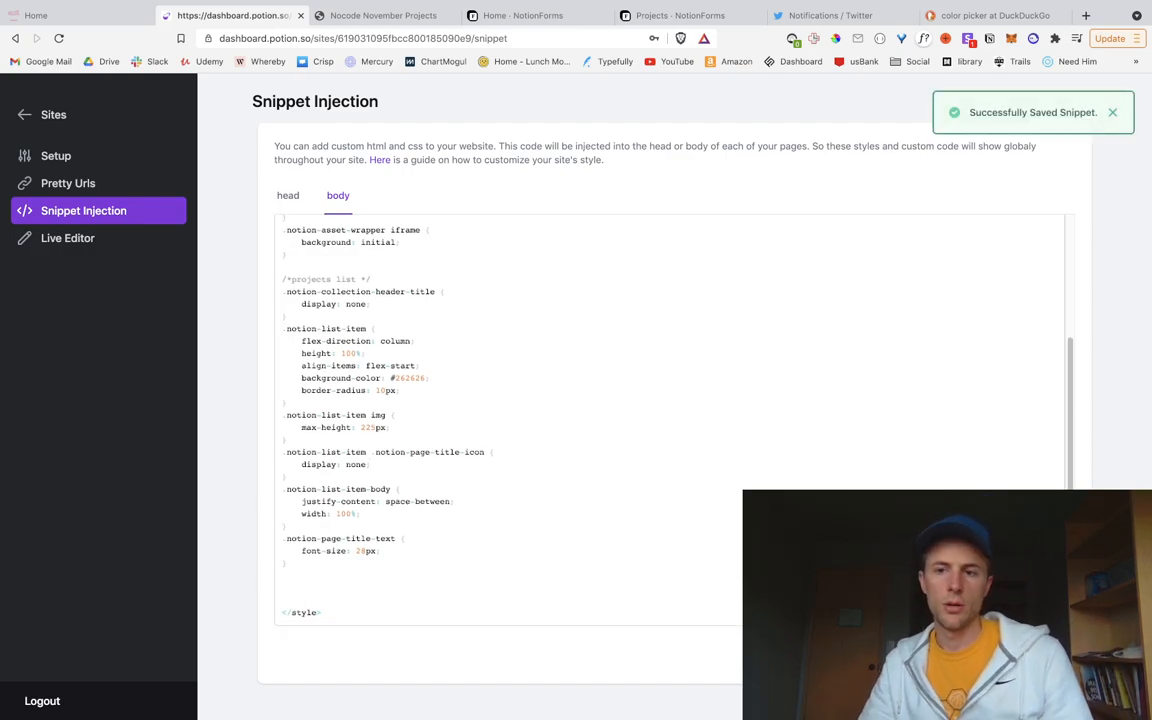
left_click(320, 18)
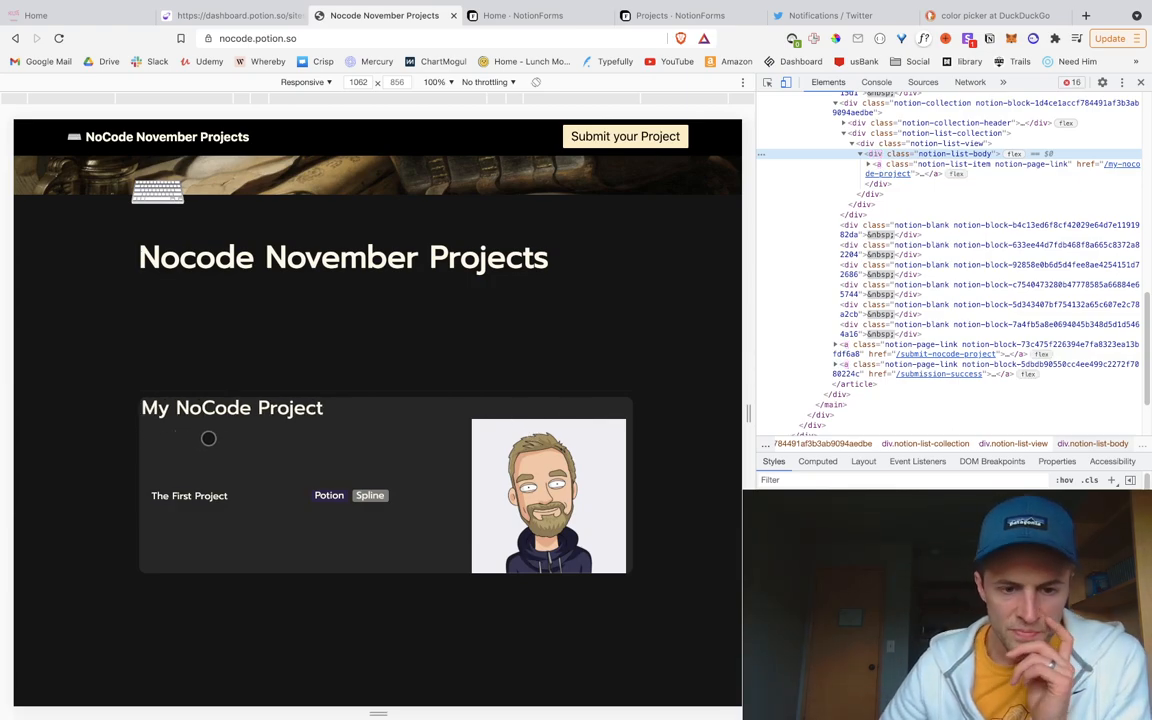
Step: Give the title text rule padding-left: 10px, save, and check it on the site
left_click(268, 12)
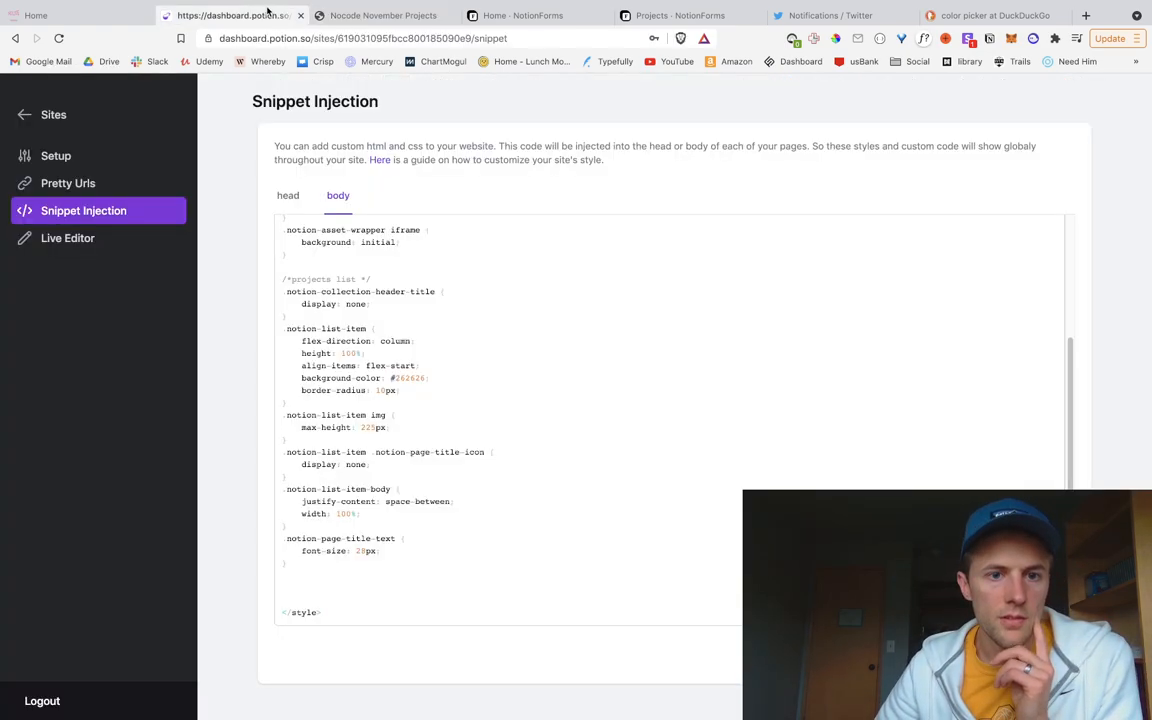
left_click(404, 549)
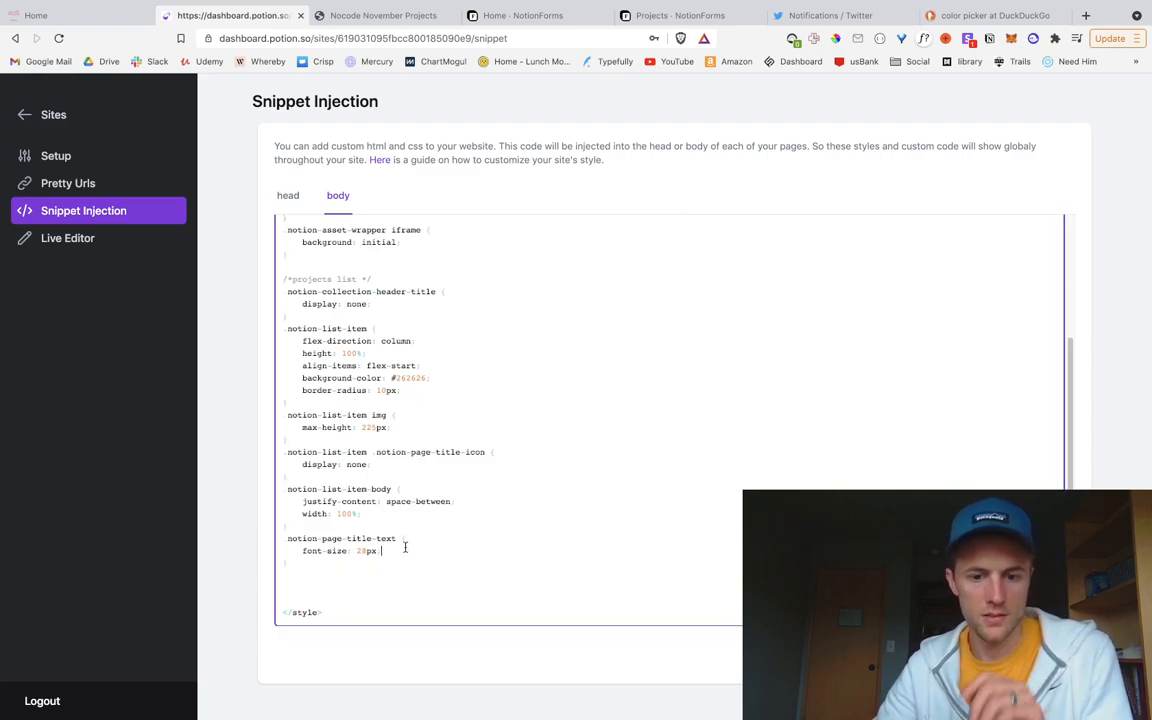
key("Return")
type("padding")
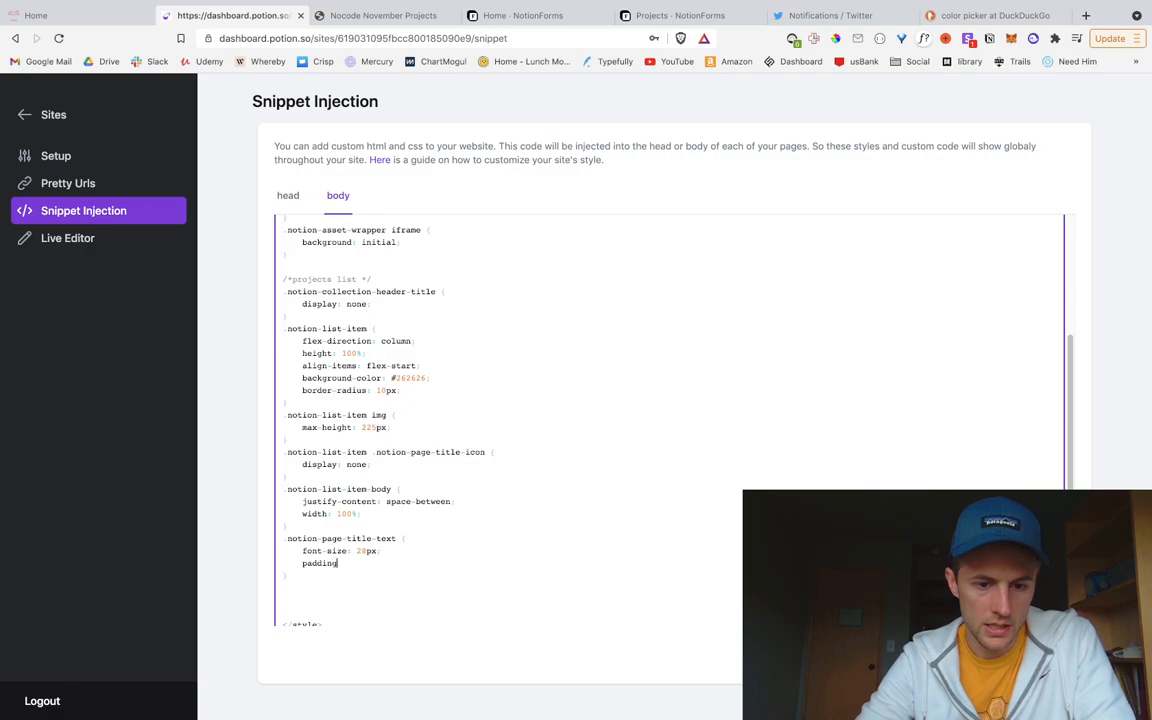
type("-left: 10px;")
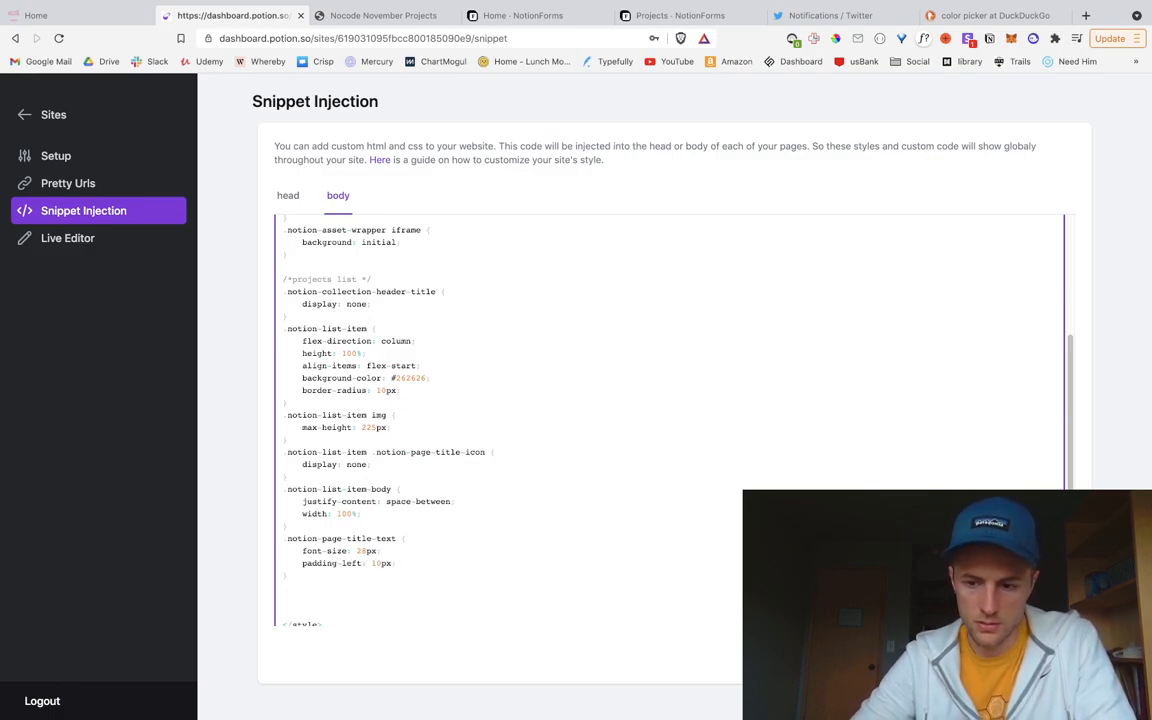
key("super+s")
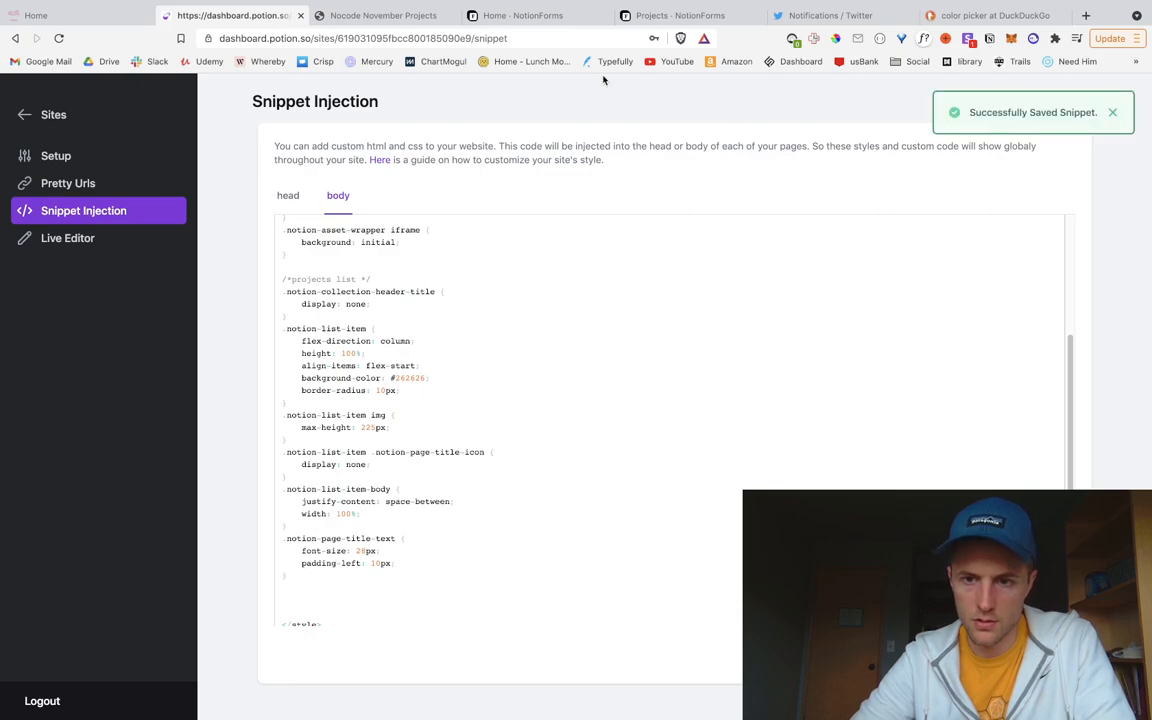
left_click(408, 16)
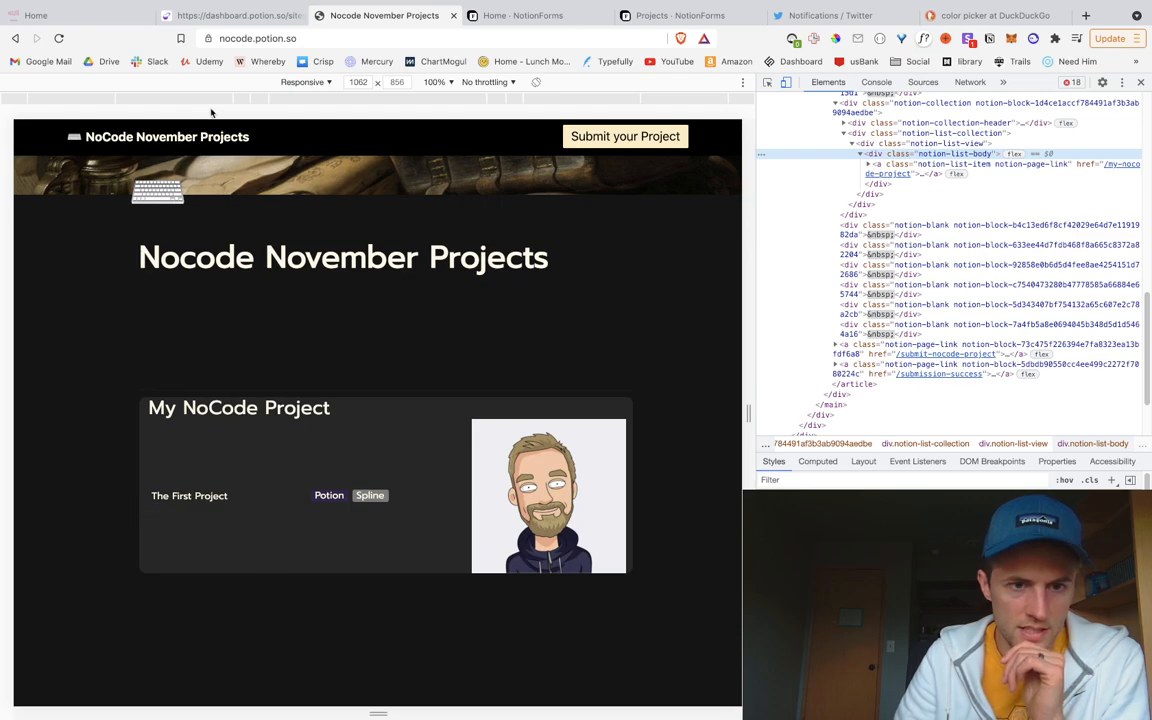
Step: Start another padding declaration in the title text rule
left_click(223, 20)
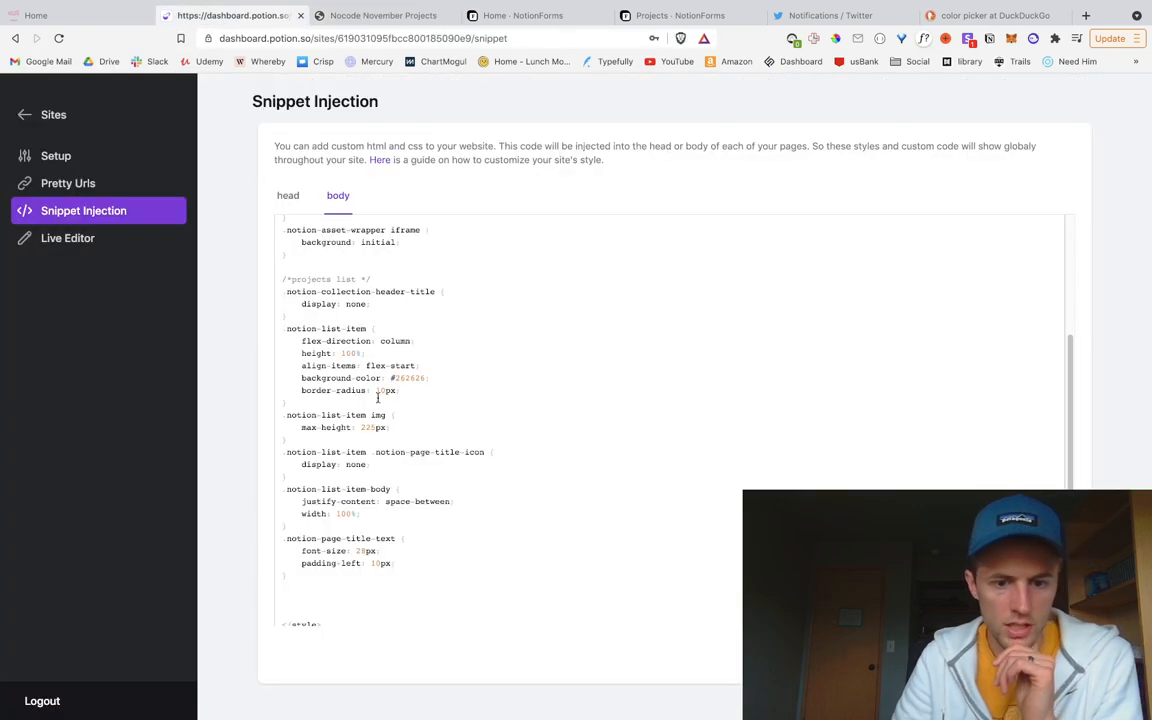
left_click(411, 557)
key("Return")
type("padding")
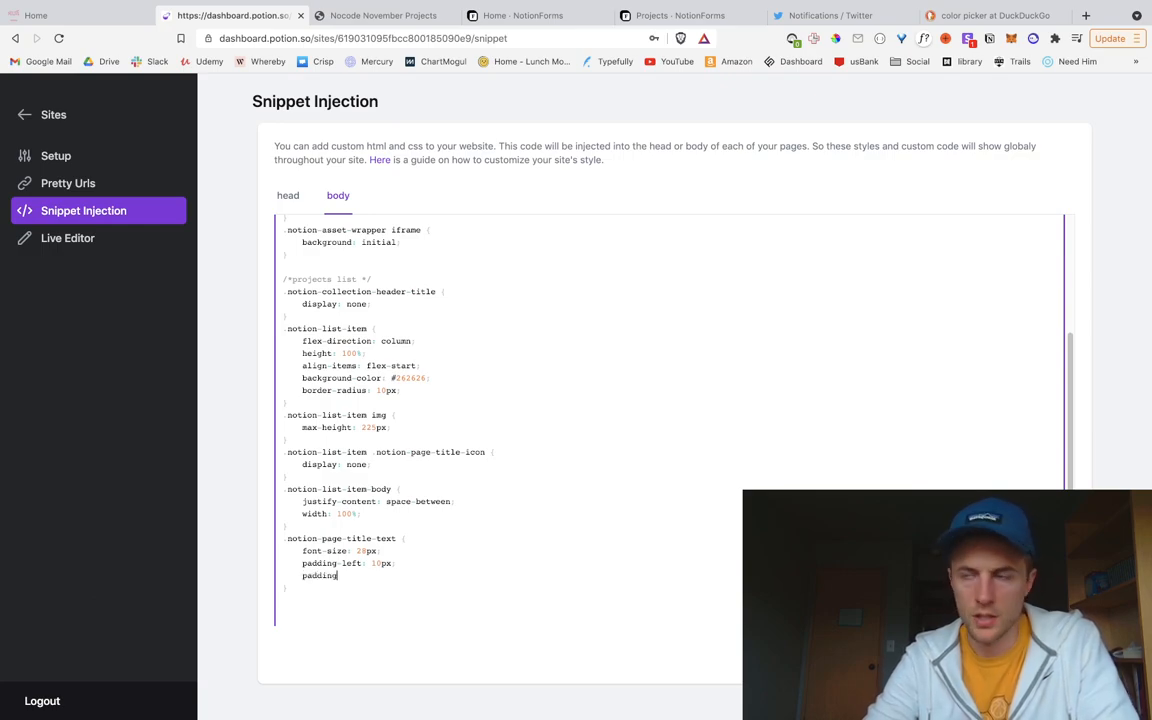
key("super+Tab")
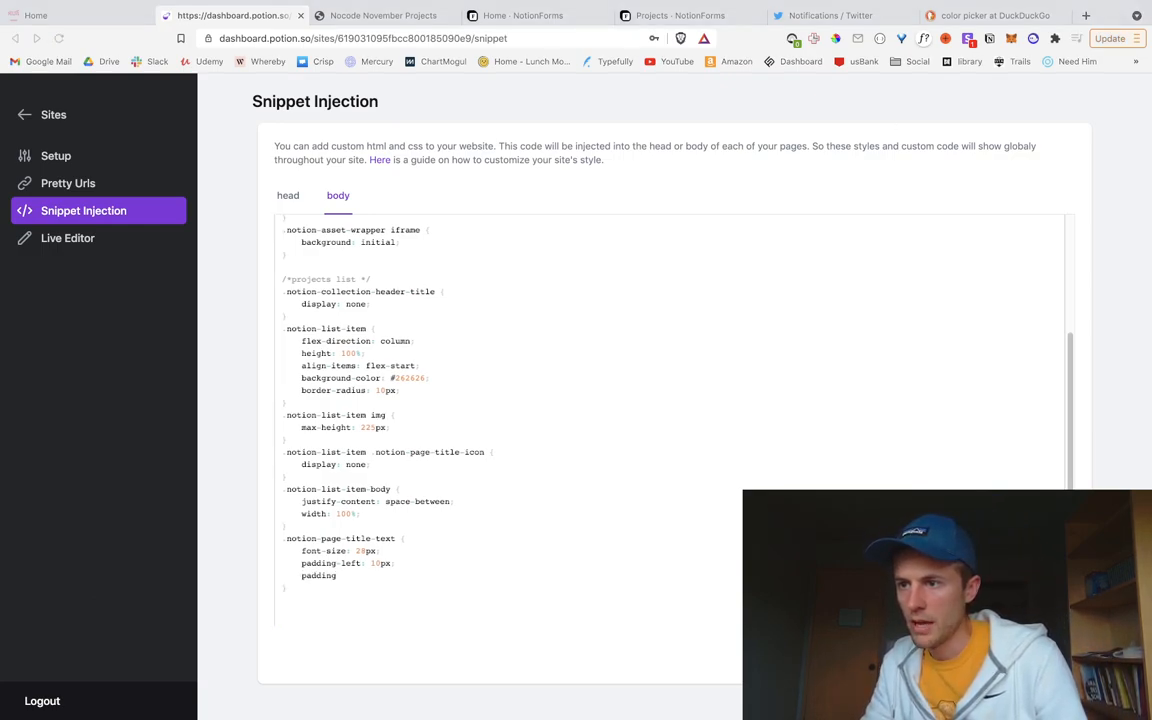